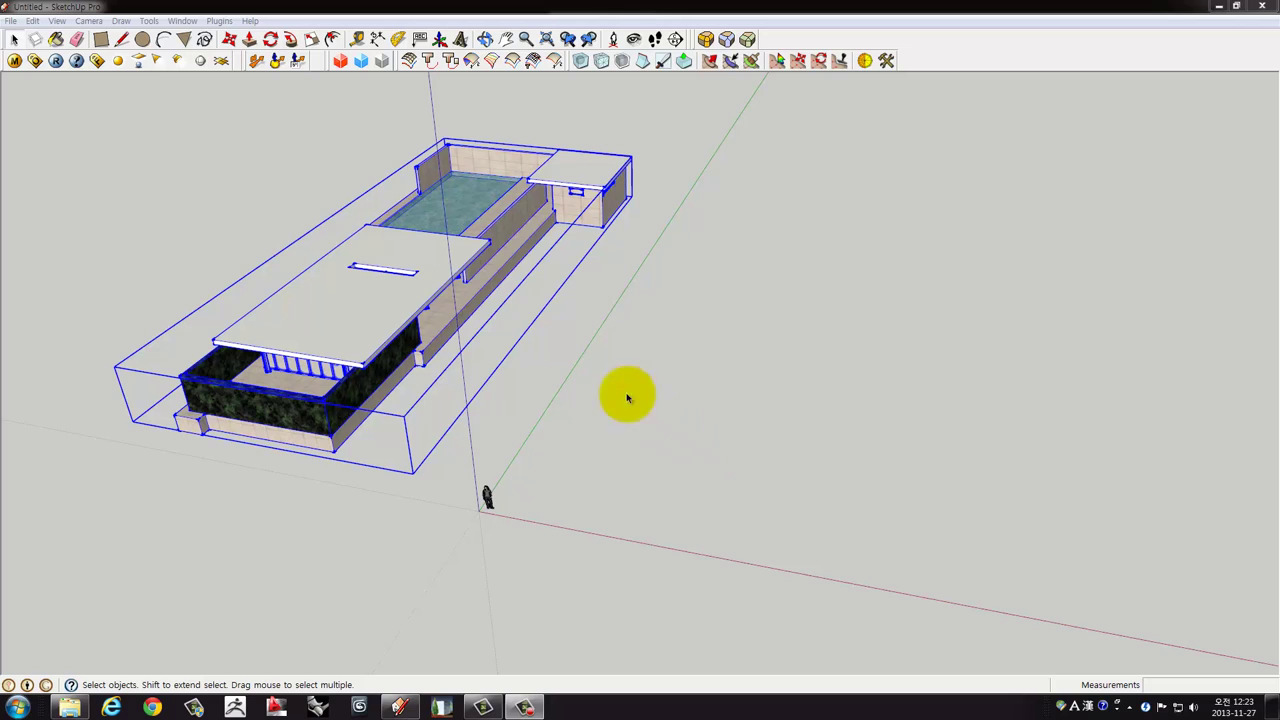
# Import the AutoCAD file plan.dwg with import units kept at Millimeters.
pyautogui.click(12, 22)
pyautogui.moveTo(35, 243)
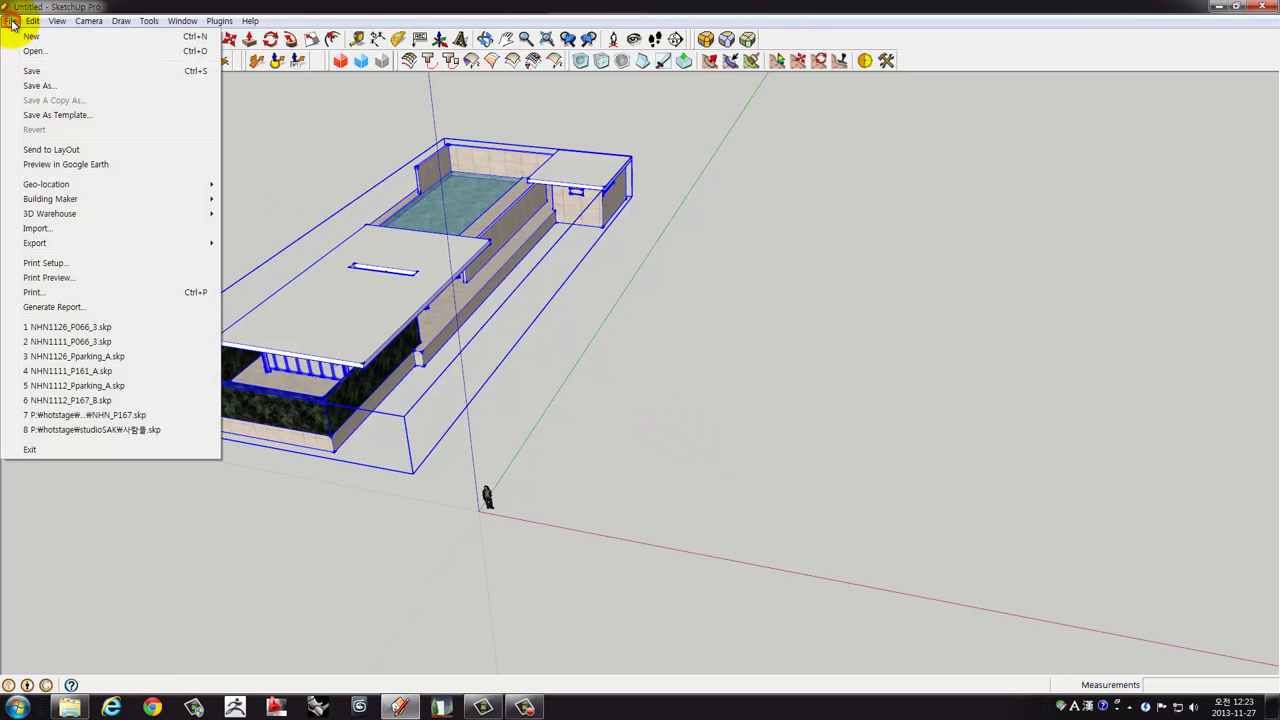
pyautogui.click(80, 229)
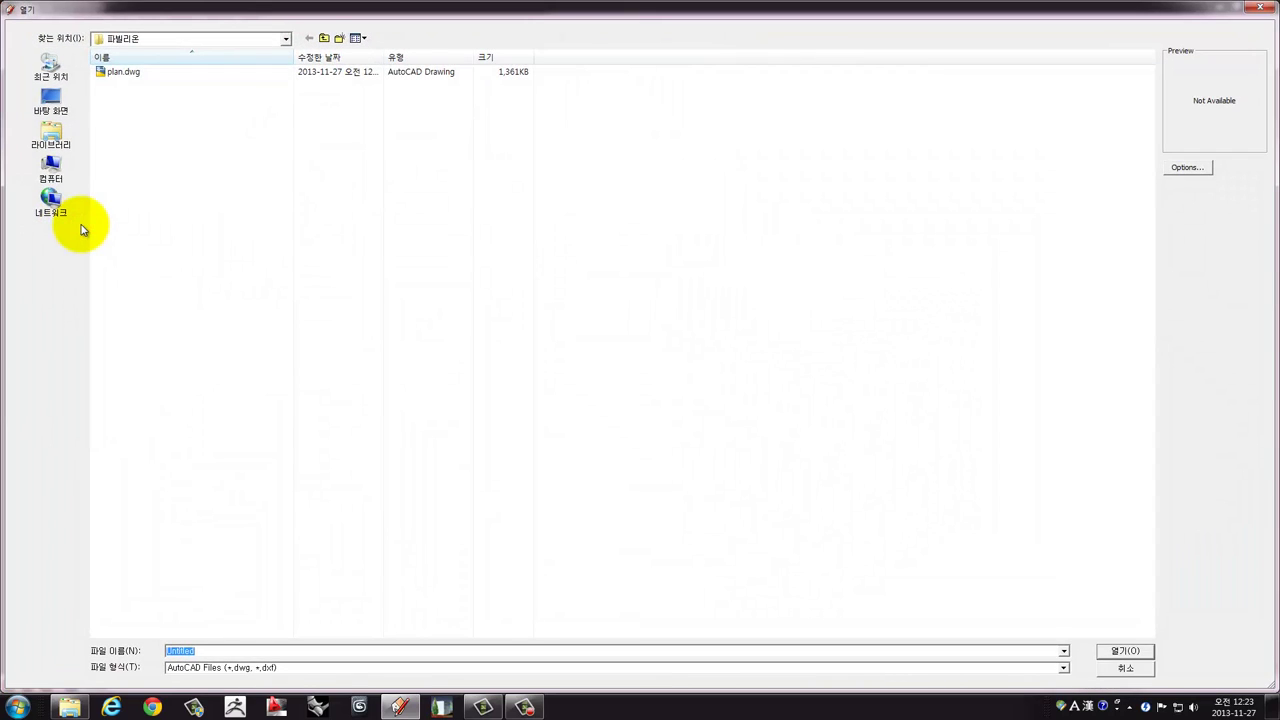
pyautogui.click(124, 75)
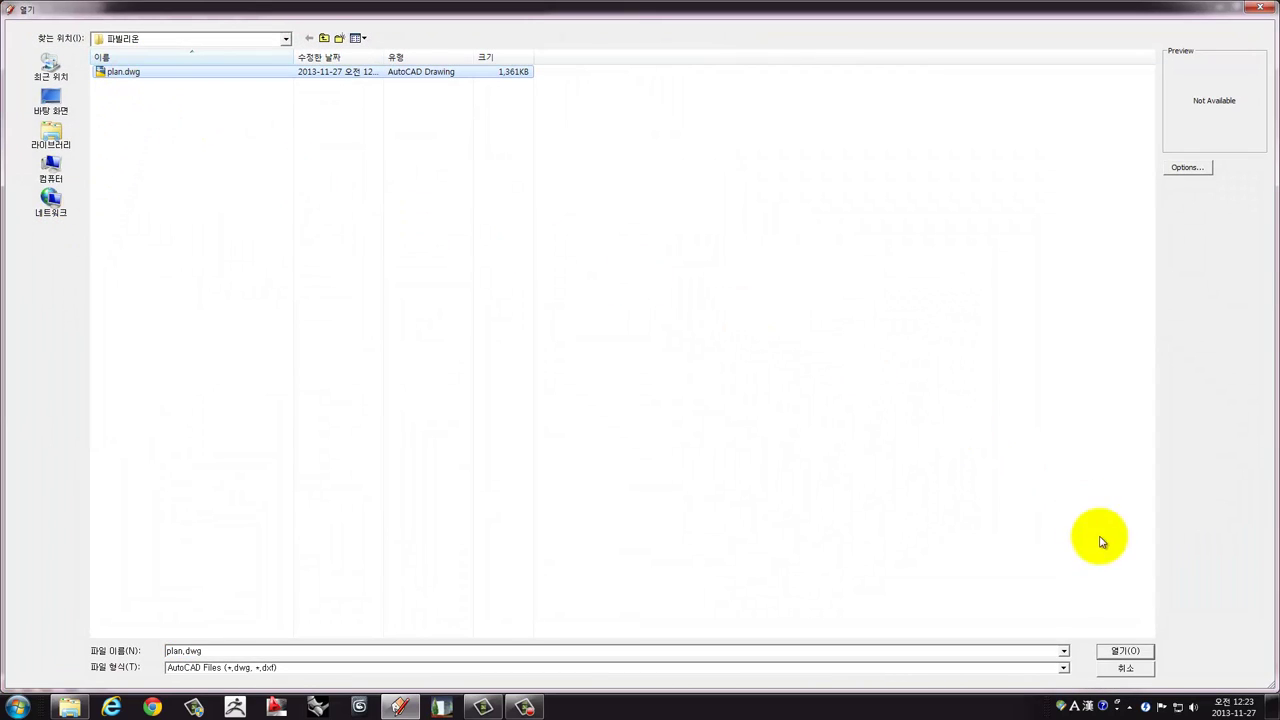
pyautogui.click(1189, 167)
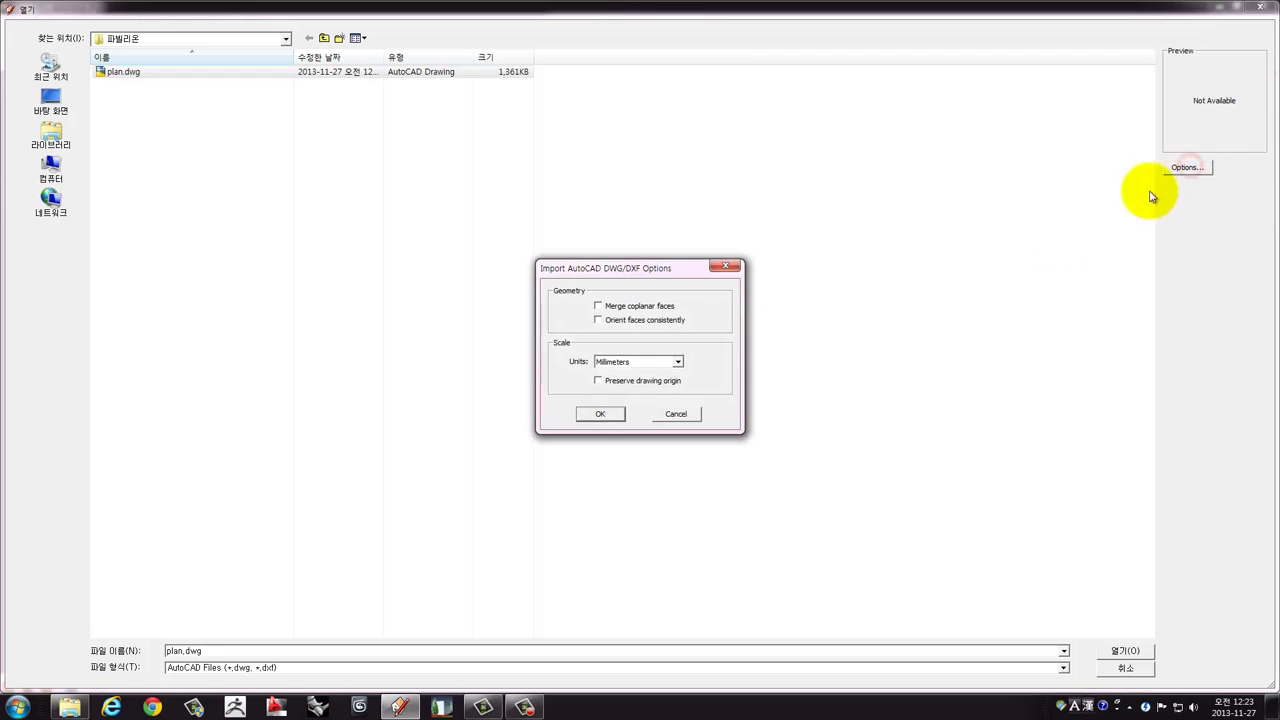
pyautogui.click(615, 392)
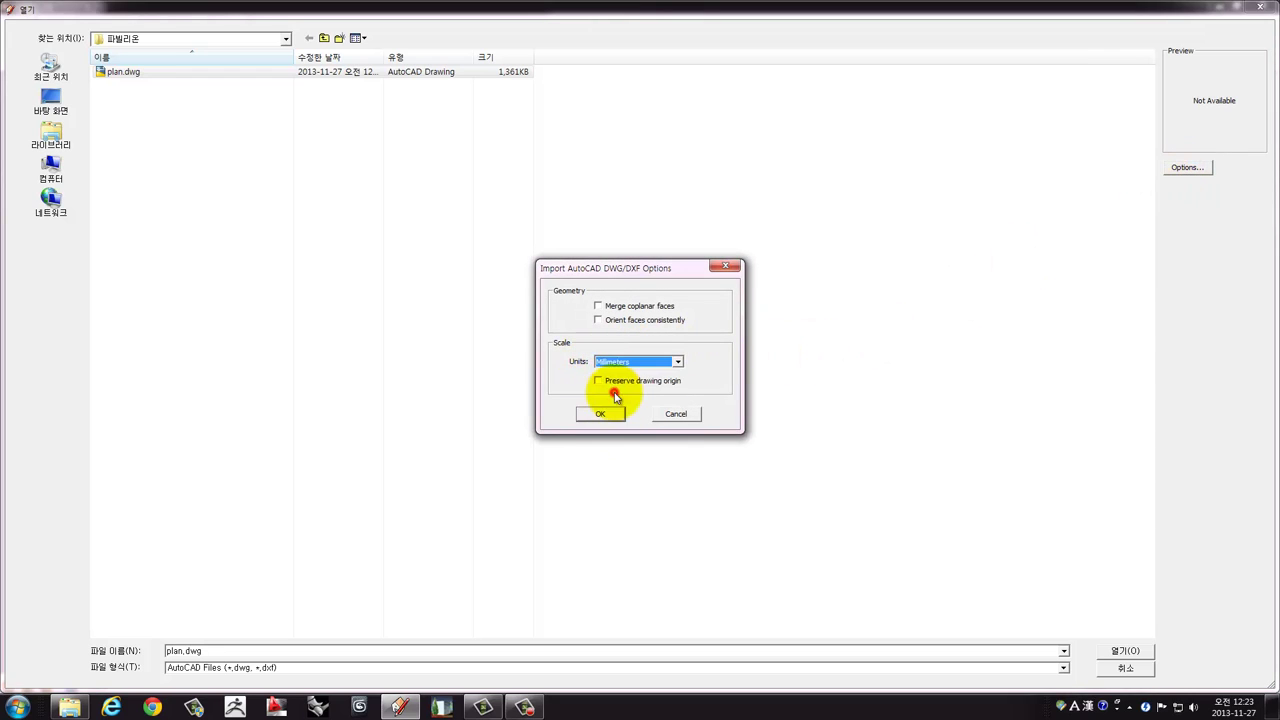
pyautogui.click(611, 423)
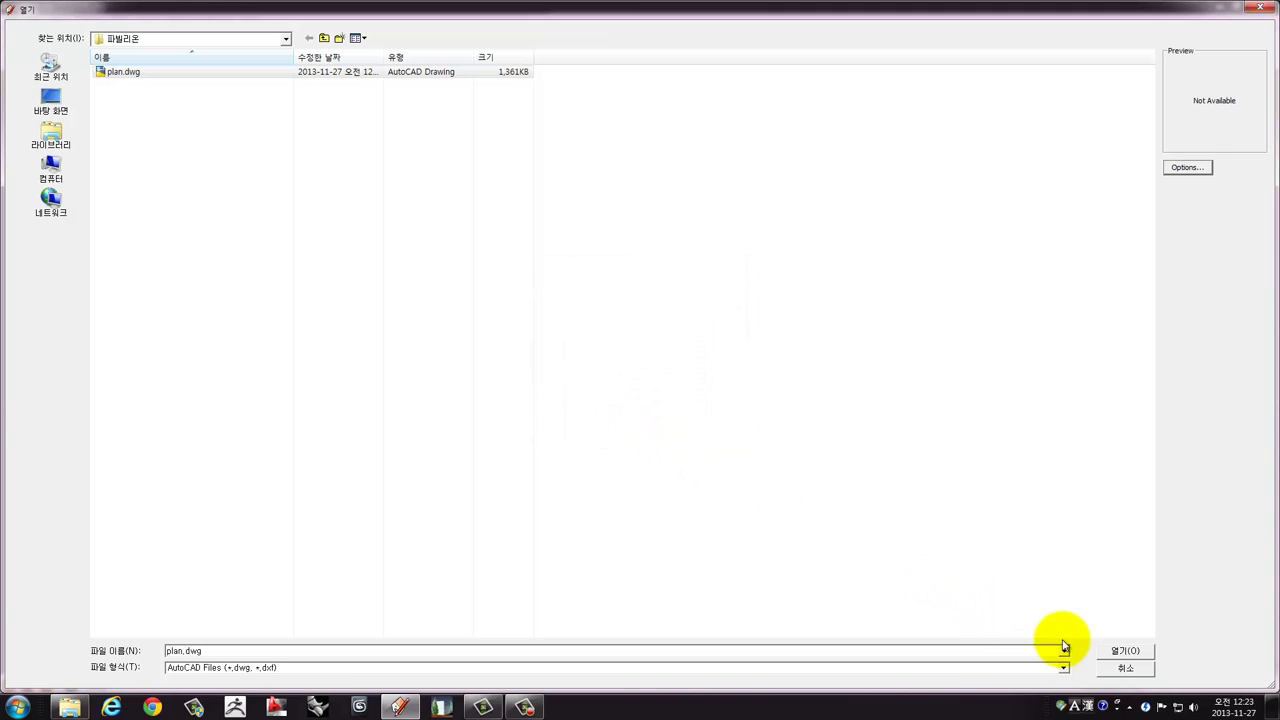
pyautogui.click(1113, 656)
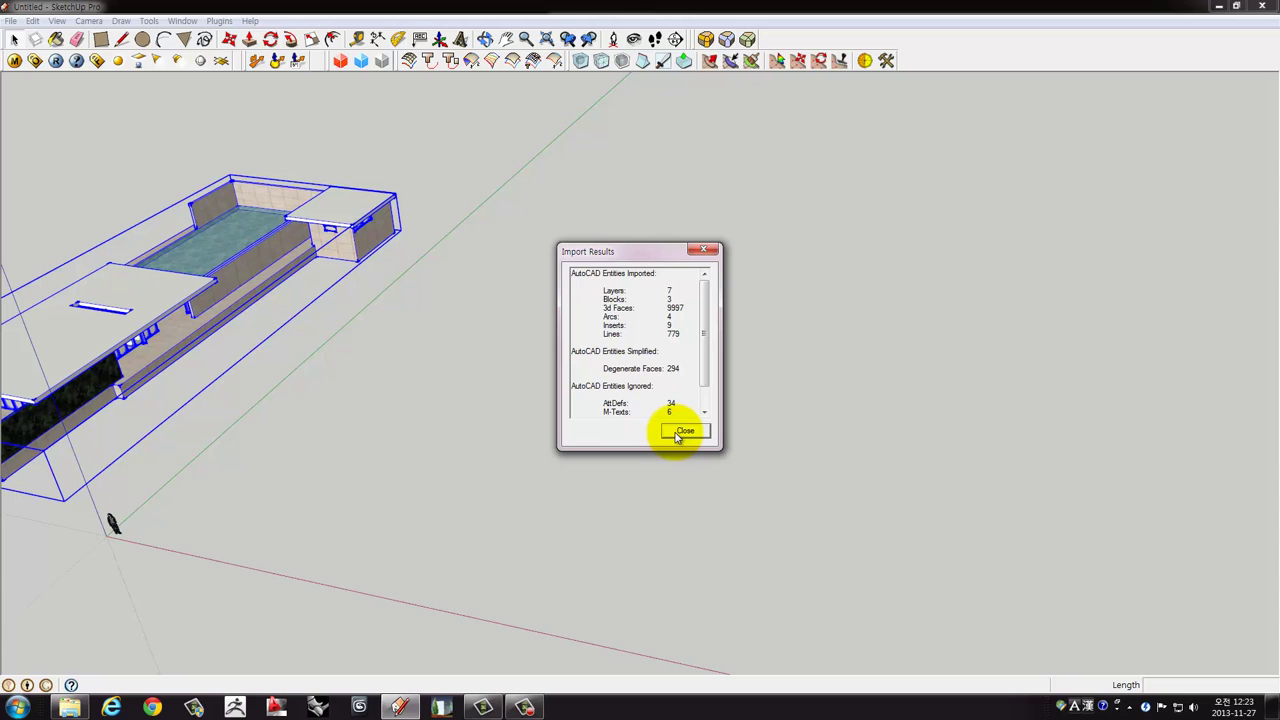
# Place the imported plan drawings beside the building and select the plan group.
pyautogui.click(684, 432)
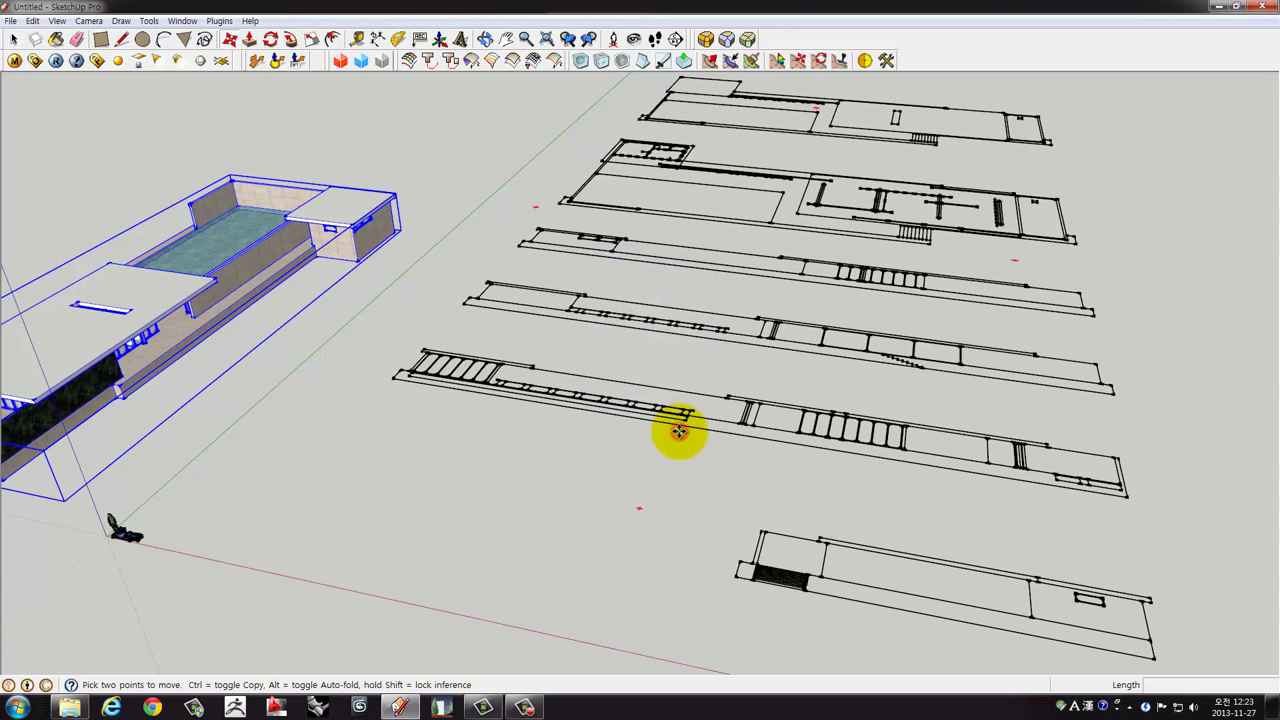
pyautogui.scroll(-2, 621, 428)
pyautogui.scroll(-2, 651, 378)
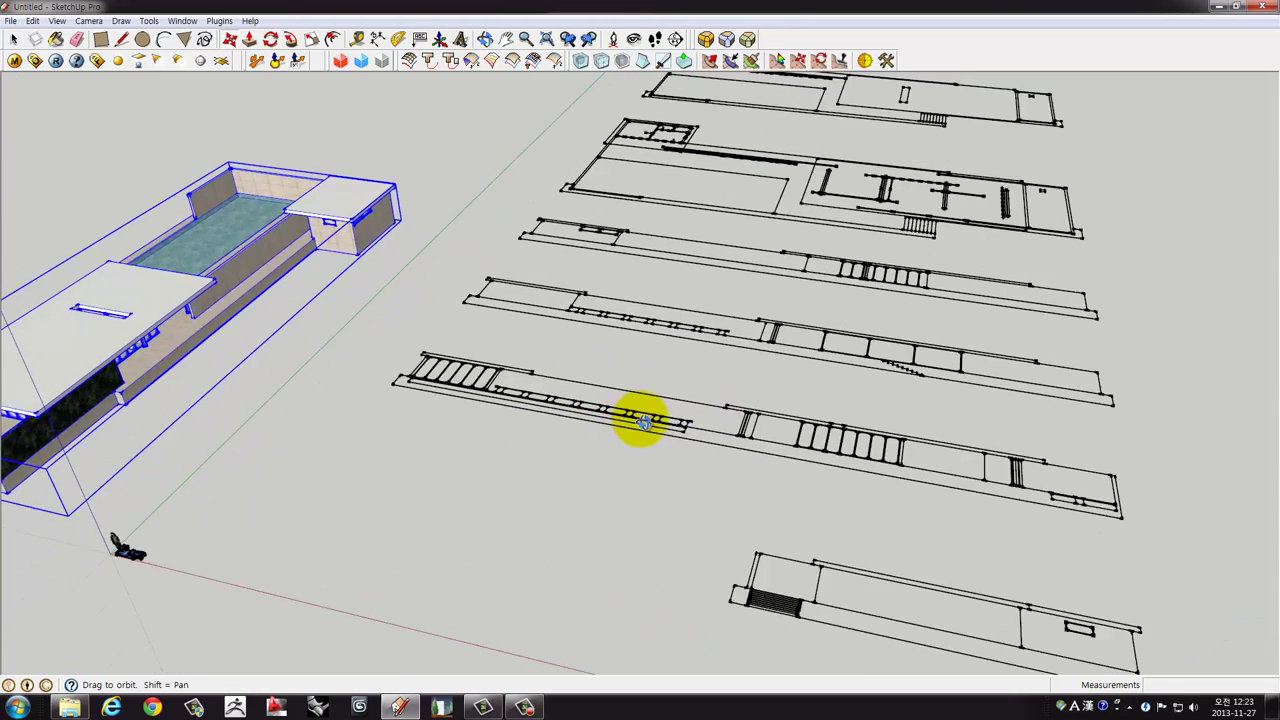
pyautogui.scroll(-1, 637, 420)
pyautogui.scroll(-1, 645, 418)
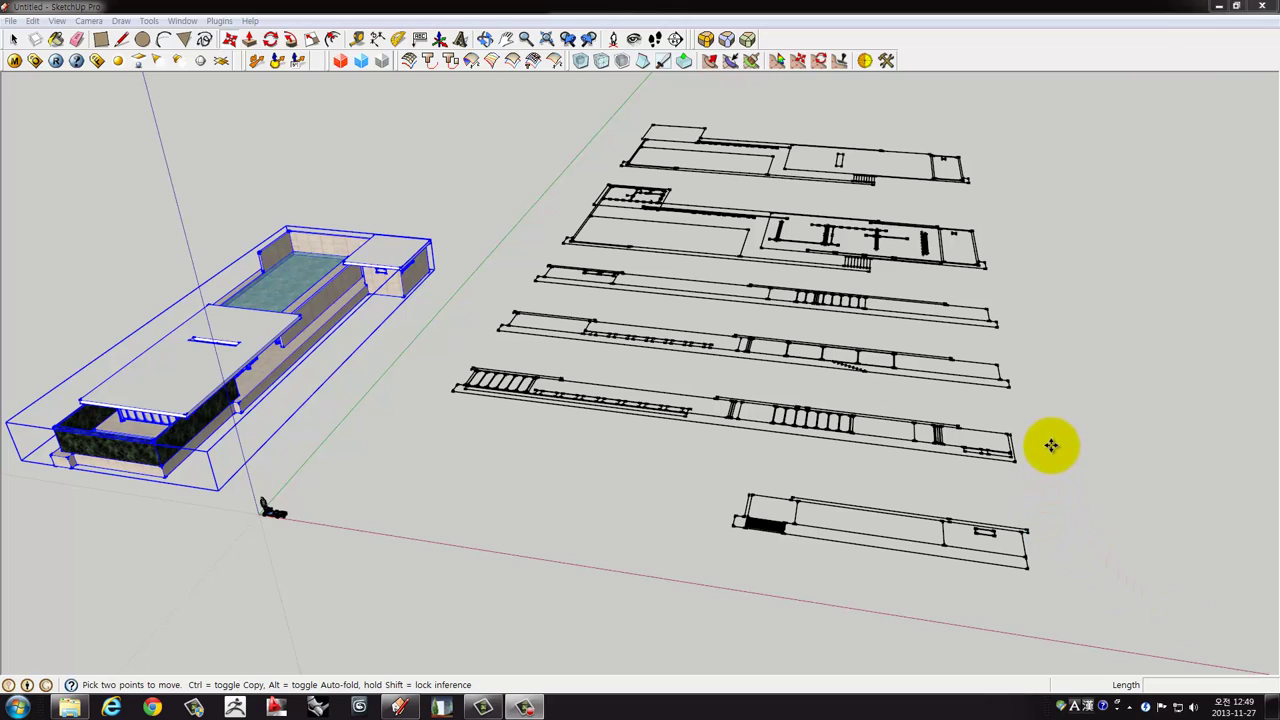
pyautogui.moveTo(1051, 445)
pyautogui.mouseDown(button='middle')
pyautogui.moveTo(826, 483)
pyautogui.moveTo(580, 560)
pyautogui.moveTo(537, 480)
pyautogui.moveTo(591, 434)
pyautogui.moveTo(920, 491)
pyautogui.moveTo(506, 377)
pyautogui.moveTo(570, 274)
pyautogui.moveTo(561, 361)
pyautogui.moveTo(477, 475)
pyautogui.mouseUp(button='middle')
pyautogui.press('space')
pyautogui.click(522, 455)
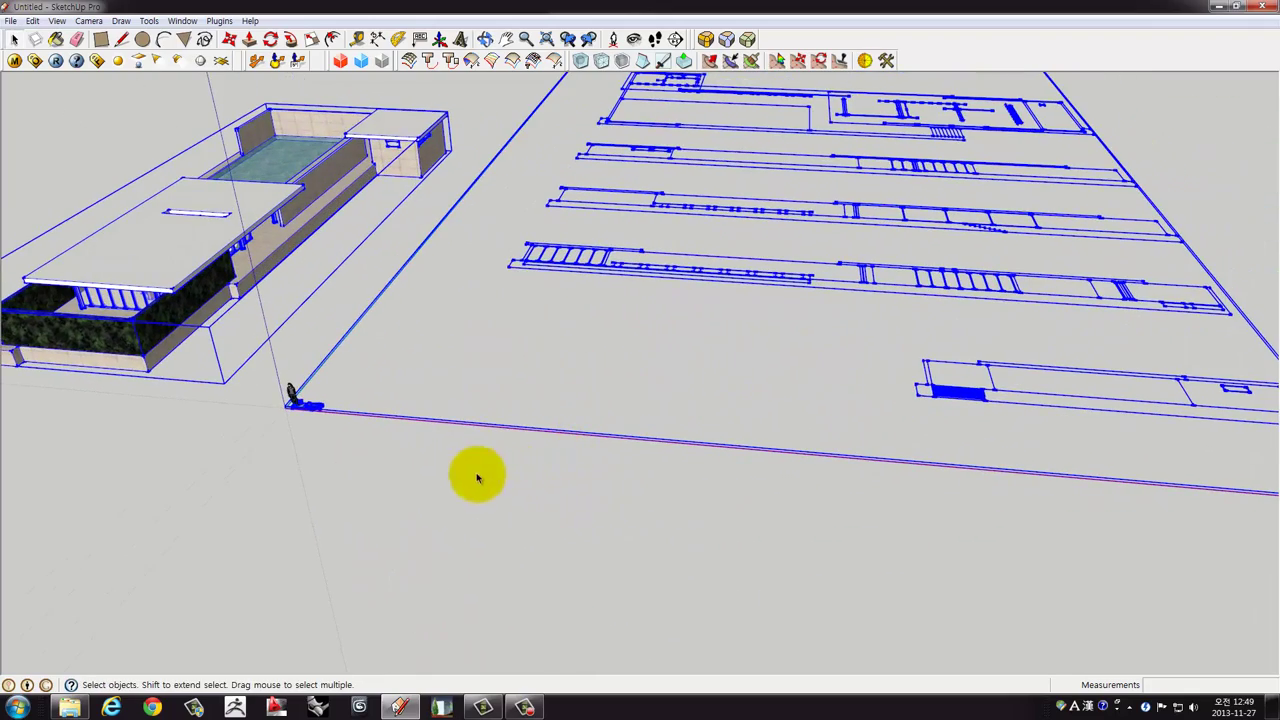
# Move the plan group slightly to the right.
pyautogui.press('m')
pyautogui.click(400, 471)
pyautogui.click(471, 466)
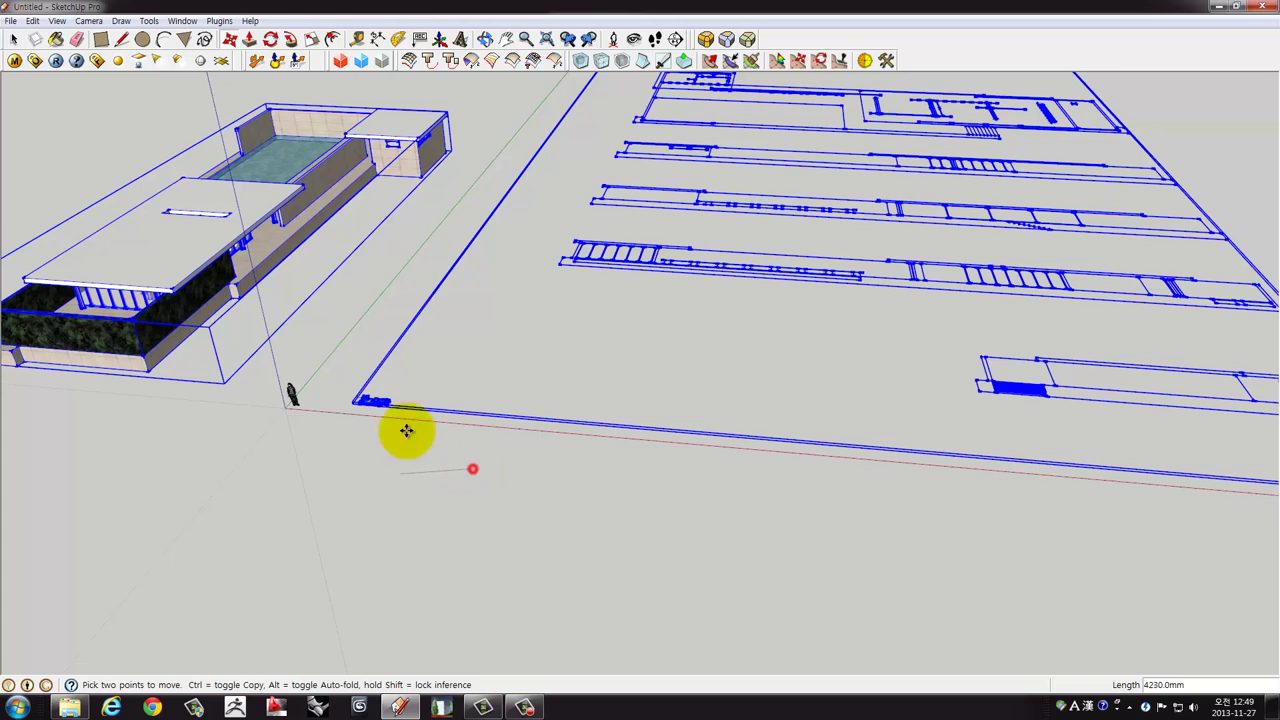
pyautogui.scroll(3, 365, 403)
pyautogui.scroll(3, 363, 402)
pyautogui.scroll(2, 375, 404)
pyautogui.press('space')
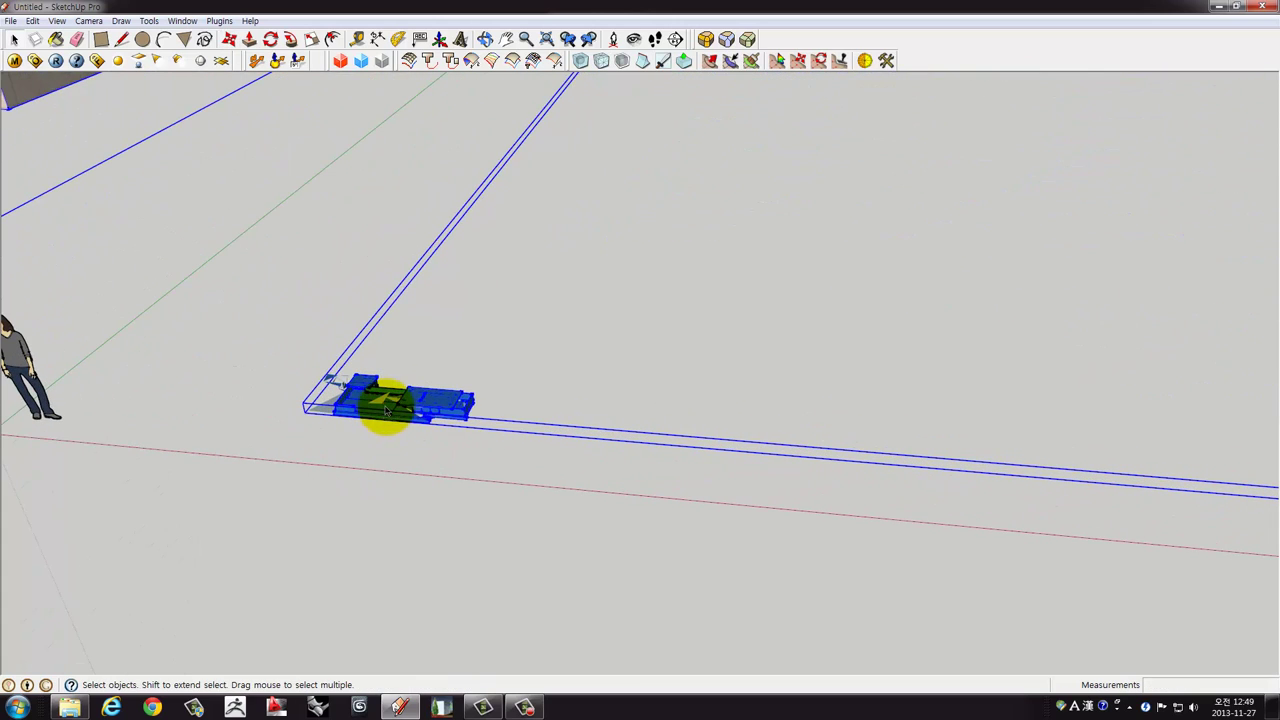
# Delete the contents of the small stray group at the origin.
pyautogui.doubleClick(392, 400)
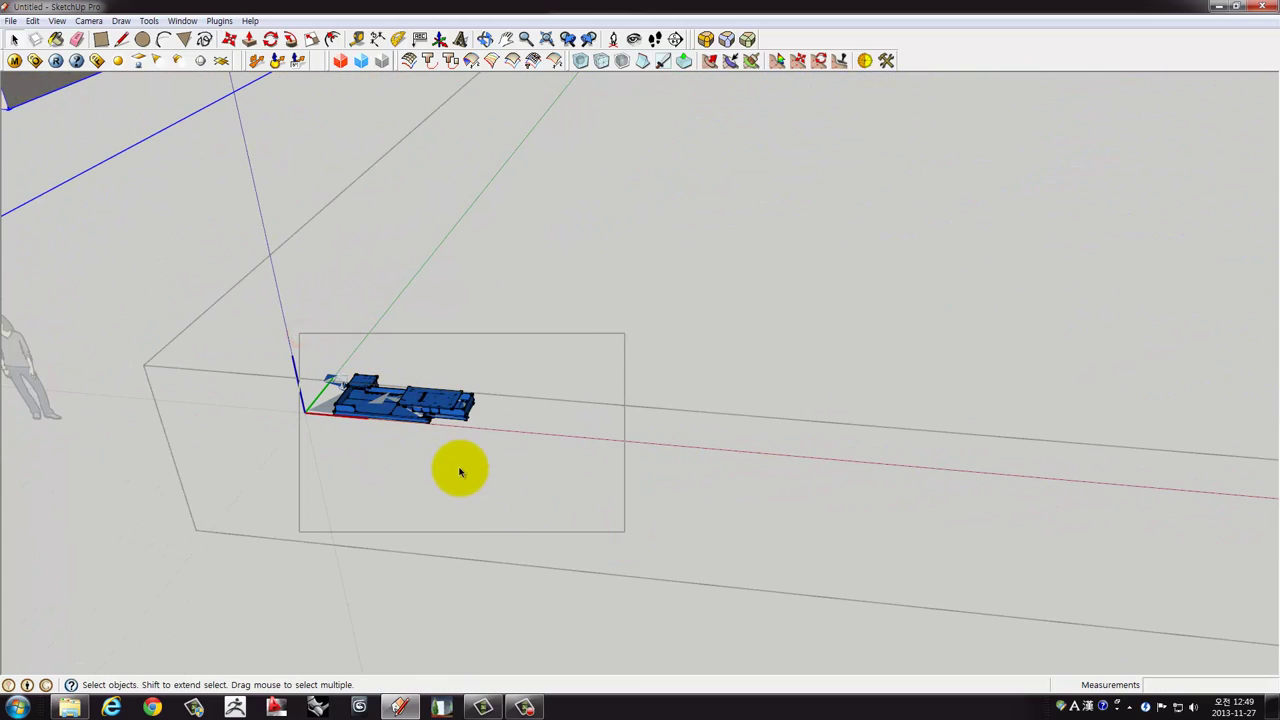
pyautogui.moveTo(460, 472); pyautogui.dragTo(480, 531, button='middle')
pyautogui.moveTo(538, 491); pyautogui.dragTo(220, 285)
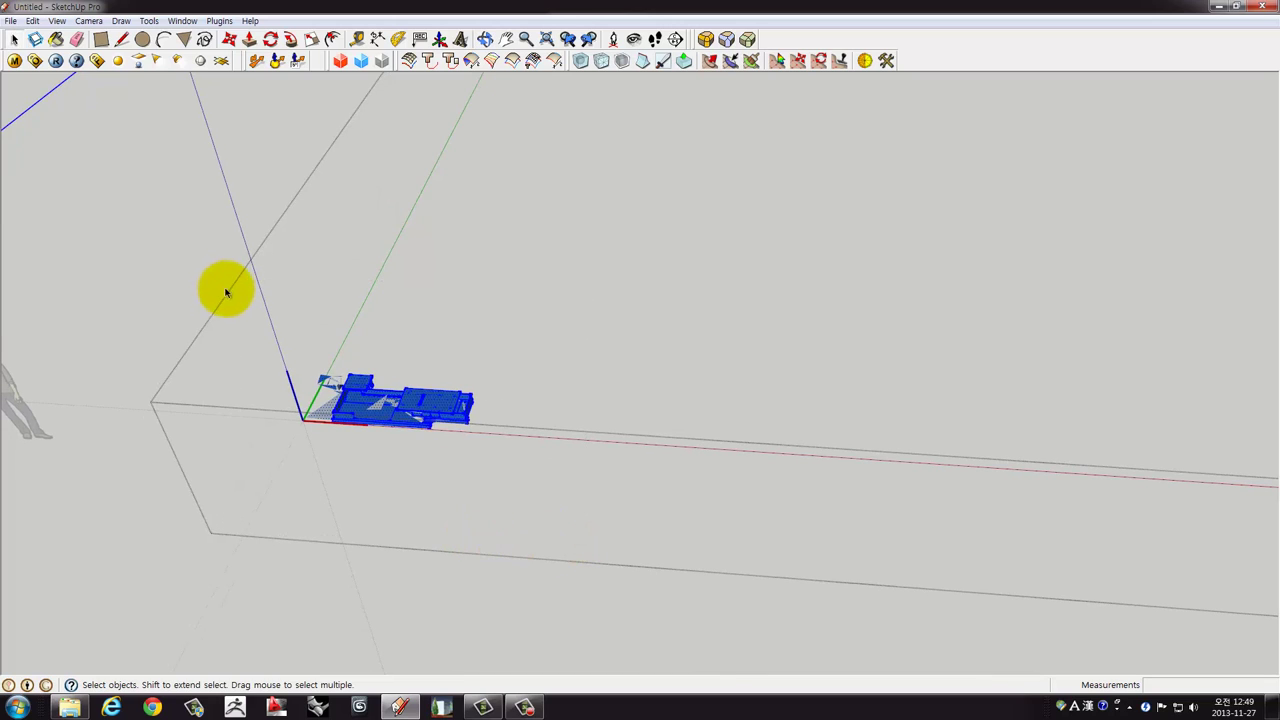
pyautogui.press('Delete')
pyautogui.moveTo(295, 337); pyautogui.dragTo(349, 380, button='middle')
pyautogui.scroll(3, 351, 380)
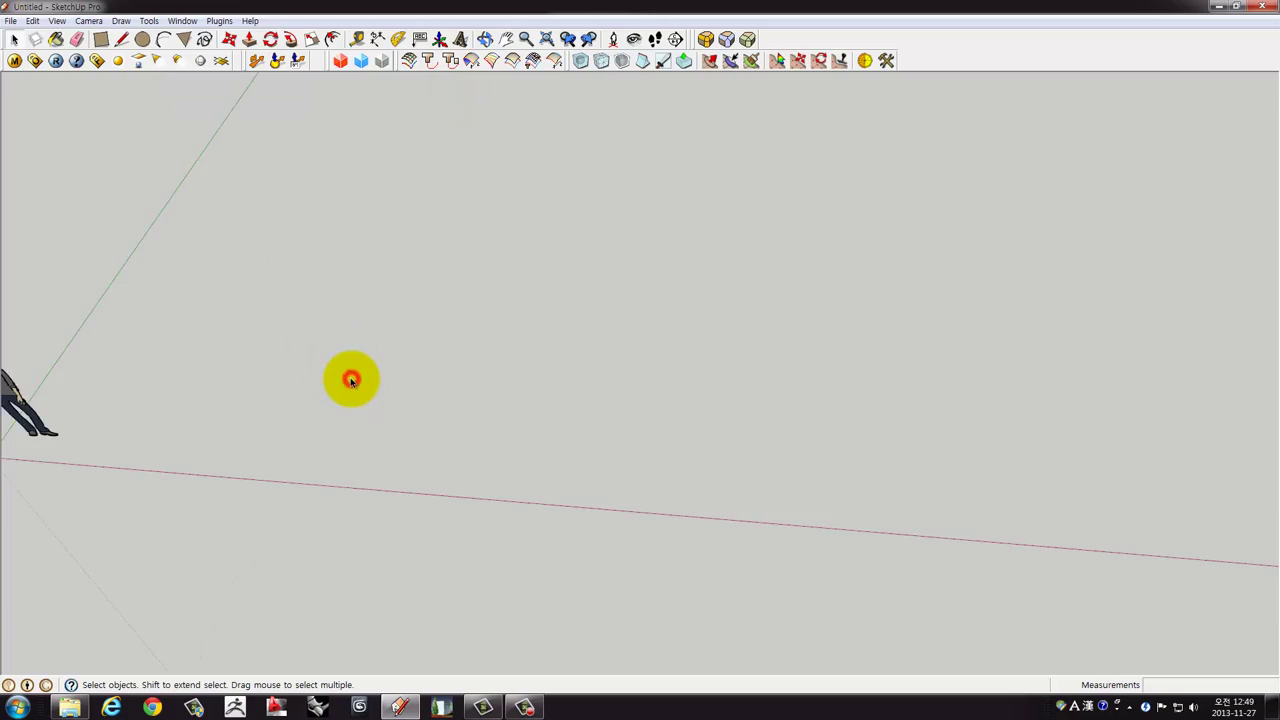
pyautogui.scroll(-5, 351, 380)
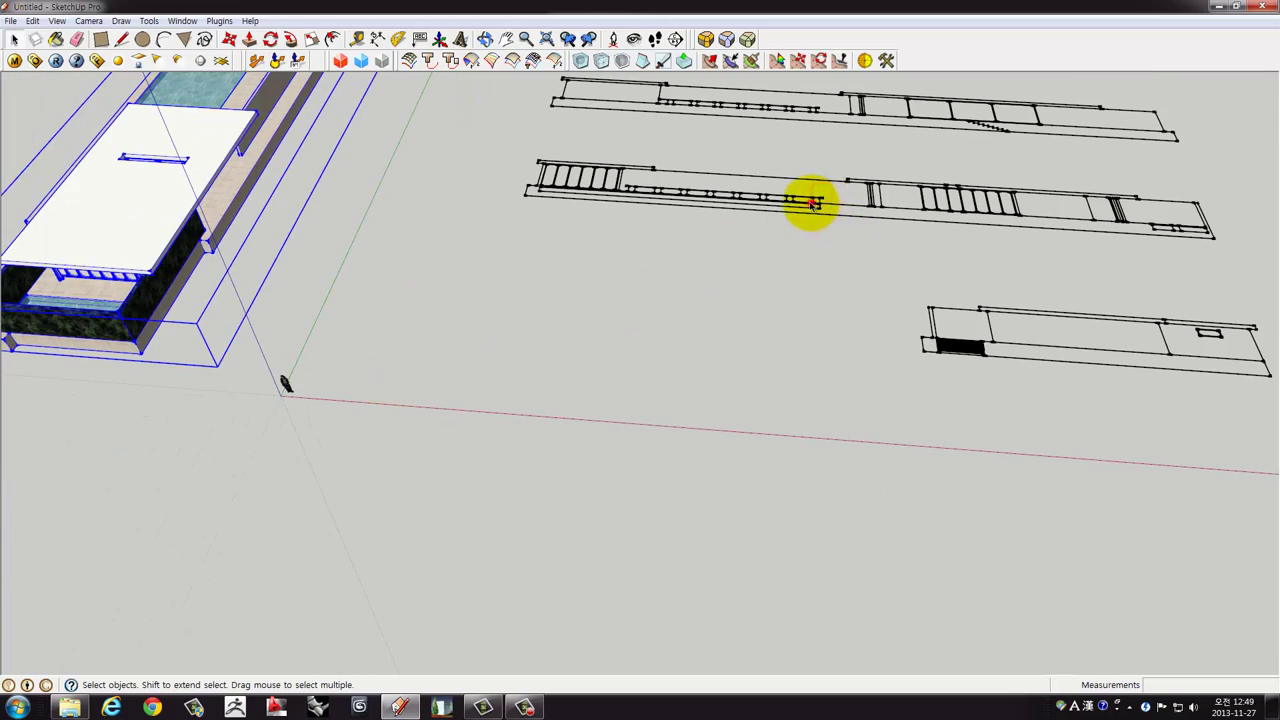
# Open the floor-plan group and select the small left plan's lines.
pyautogui.click(815, 203)
pyautogui.moveTo(891, 309)
pyautogui.mouseDown(button='middle')
pyautogui.moveTo(380, 349)
pyautogui.moveTo(627, 437)
pyautogui.mouseUp(button='middle')
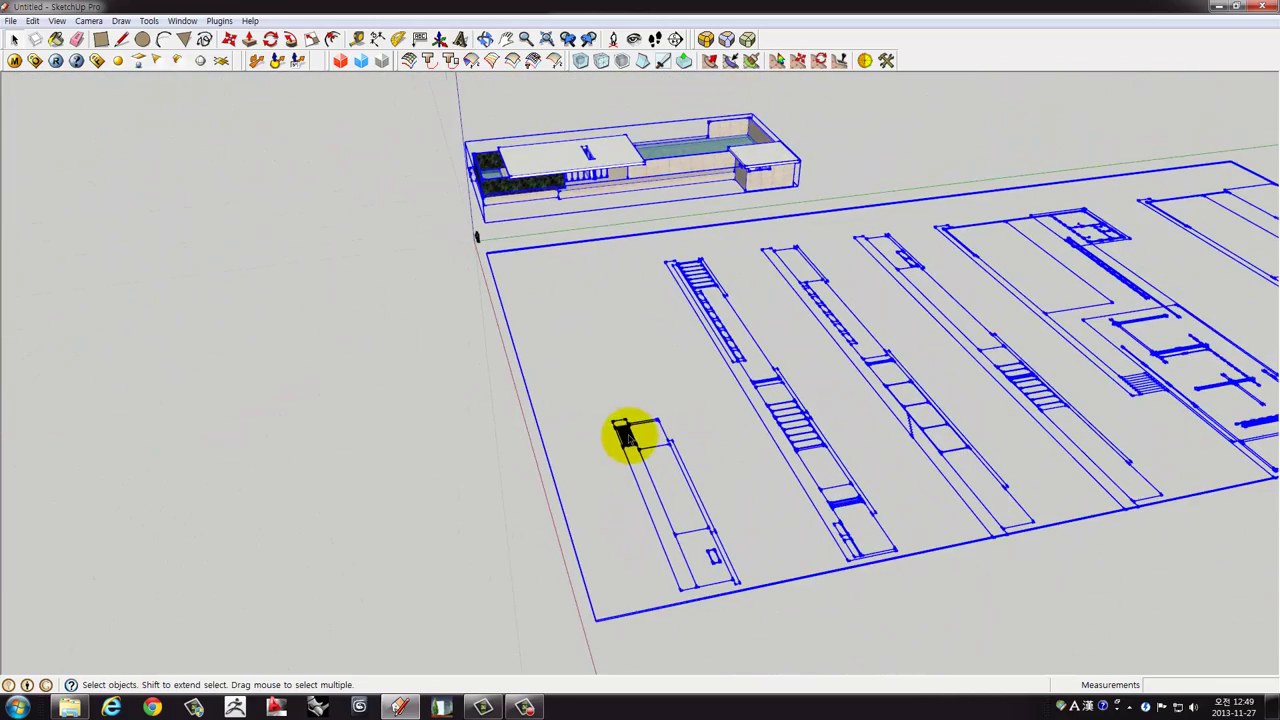
pyautogui.click(627, 437)
pyautogui.moveTo(737, 500)
pyautogui.mouseDown(button='middle')
pyautogui.moveTo(470, 427)
pyautogui.moveTo(357, 316)
pyautogui.mouseUp(button='middle')
pyautogui.moveTo(348, 286); pyautogui.dragTo(485, 519)
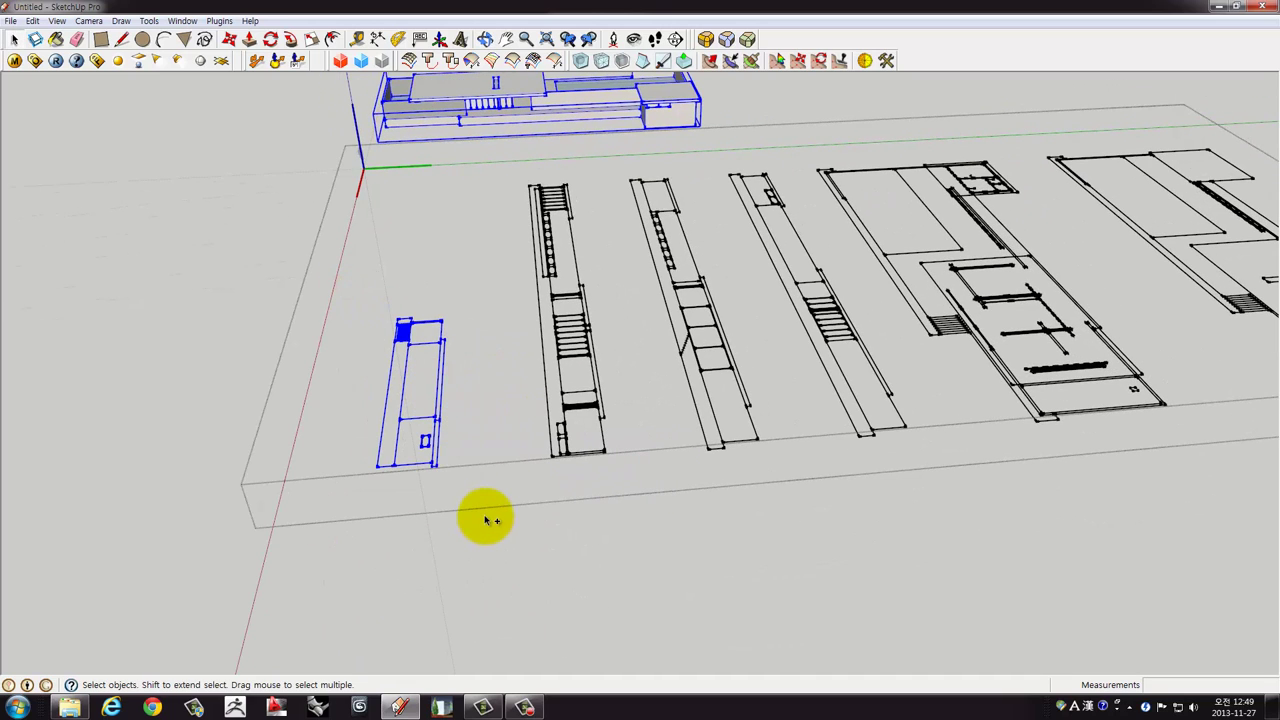
pyautogui.click(214, 336)
pyautogui.moveTo(214, 336); pyautogui.dragTo(493, 363, button='middle')
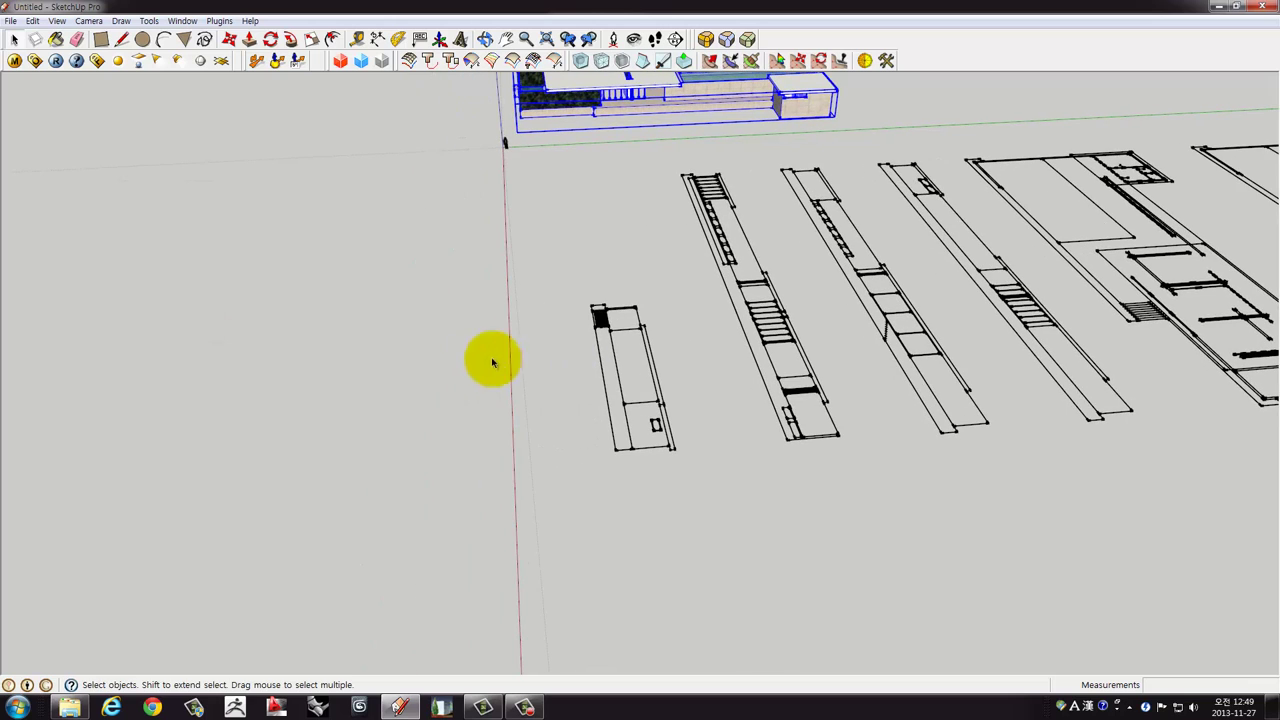
pyautogui.doubleClick(607, 318)
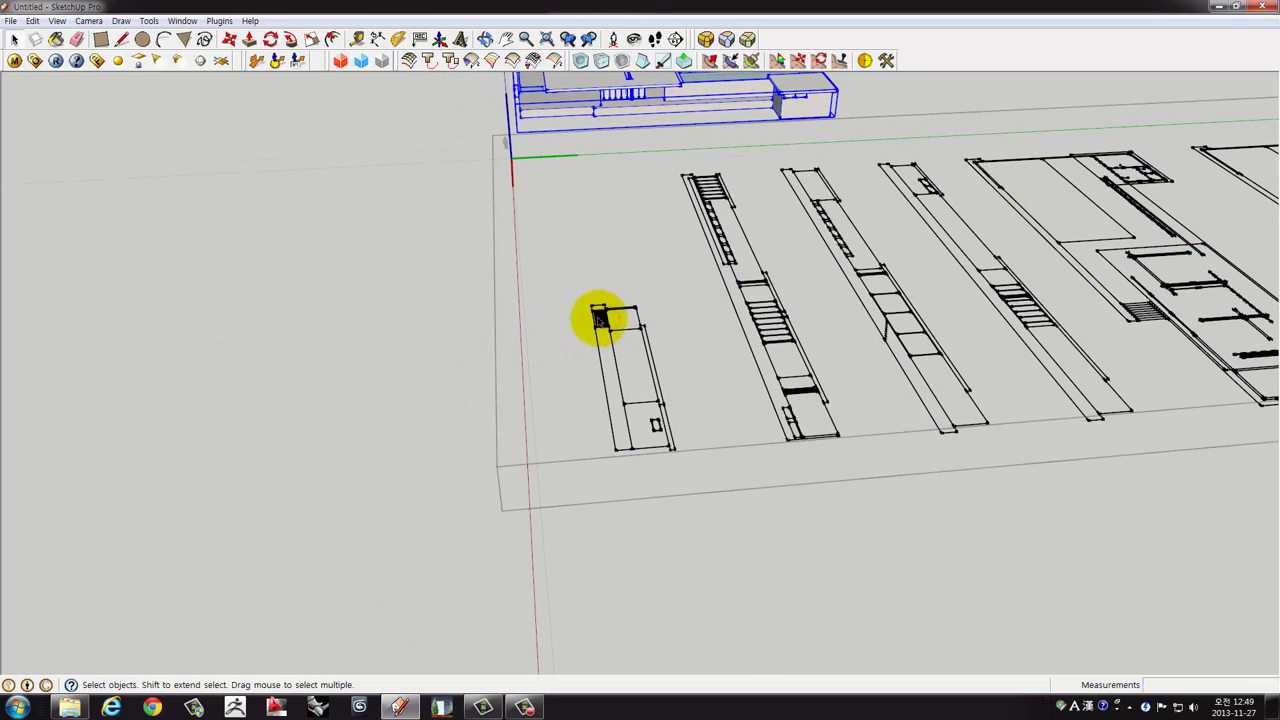
pyautogui.moveTo(560, 286); pyautogui.dragTo(714, 514)
pyautogui.moveTo(714, 514)
pyautogui.mouseDown(button='middle')
pyautogui.moveTo(623, 437)
pyautogui.moveTo(600, 387)
pyautogui.mouseUp(button='middle')
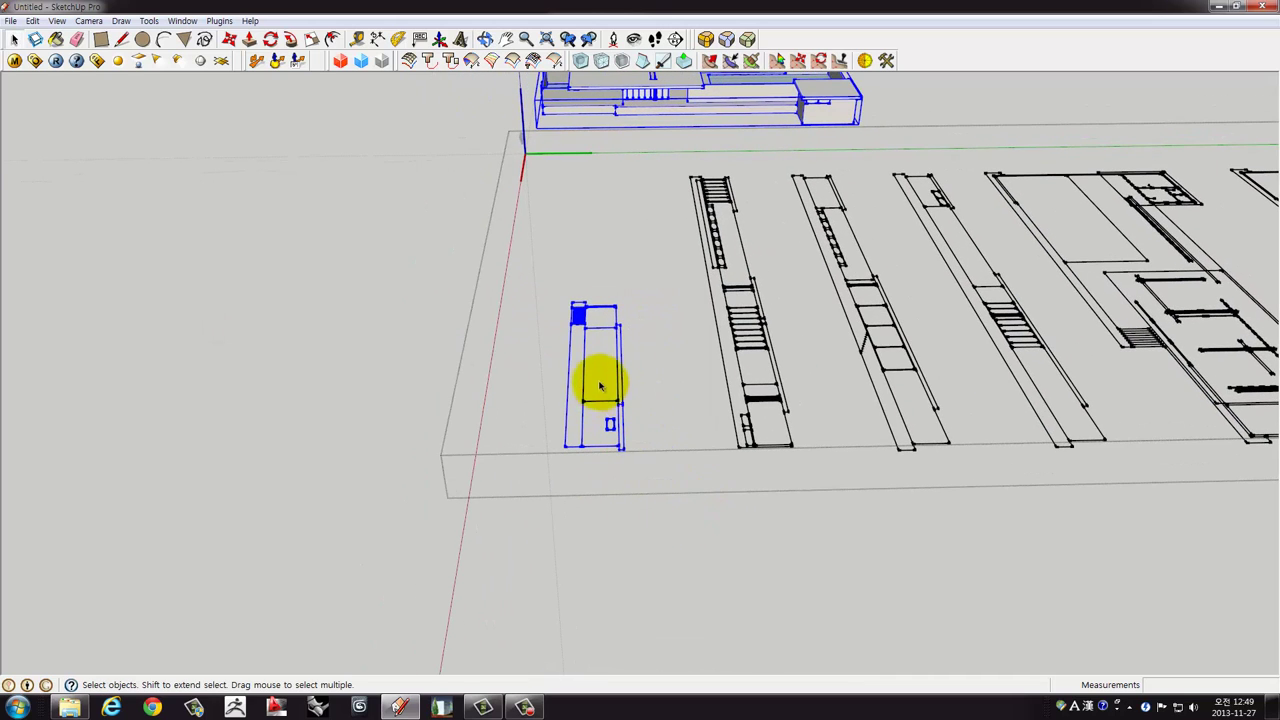
# Cut the small plan out of the group, paste it outside, and group it.
pyautogui.press('Delete')
pyautogui.click(358, 346)
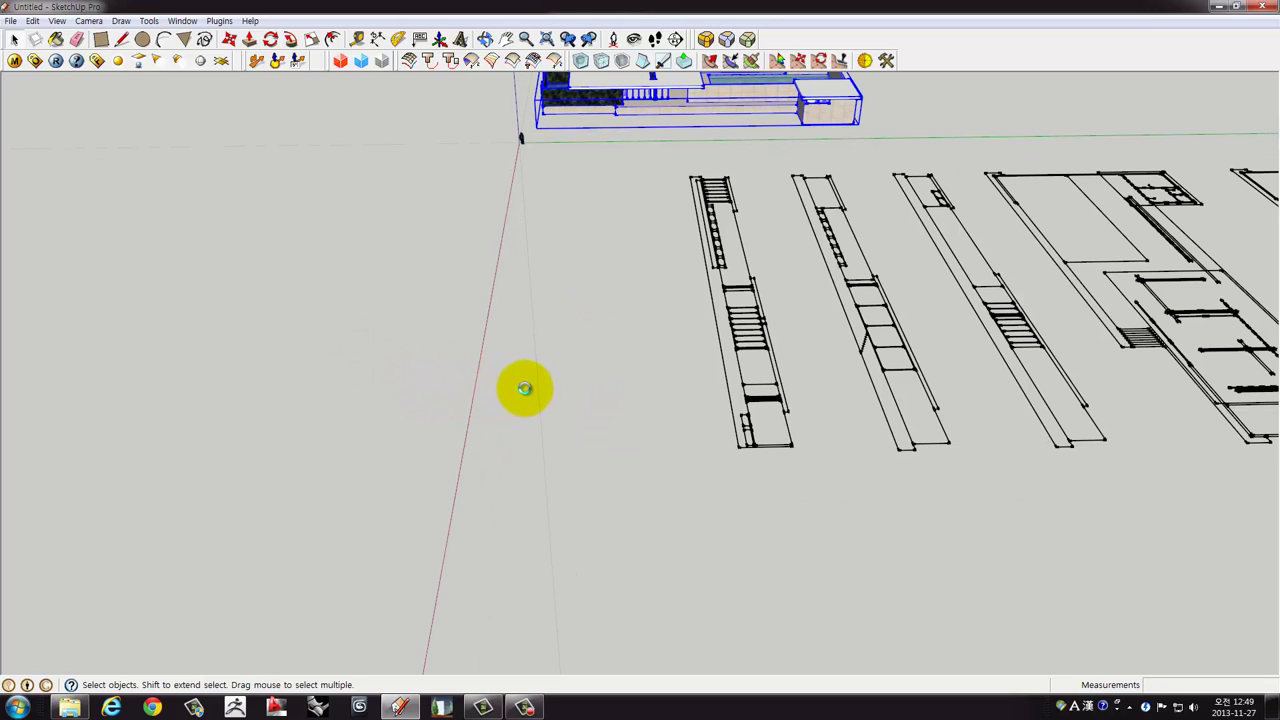
pyautogui.click(552, 325)
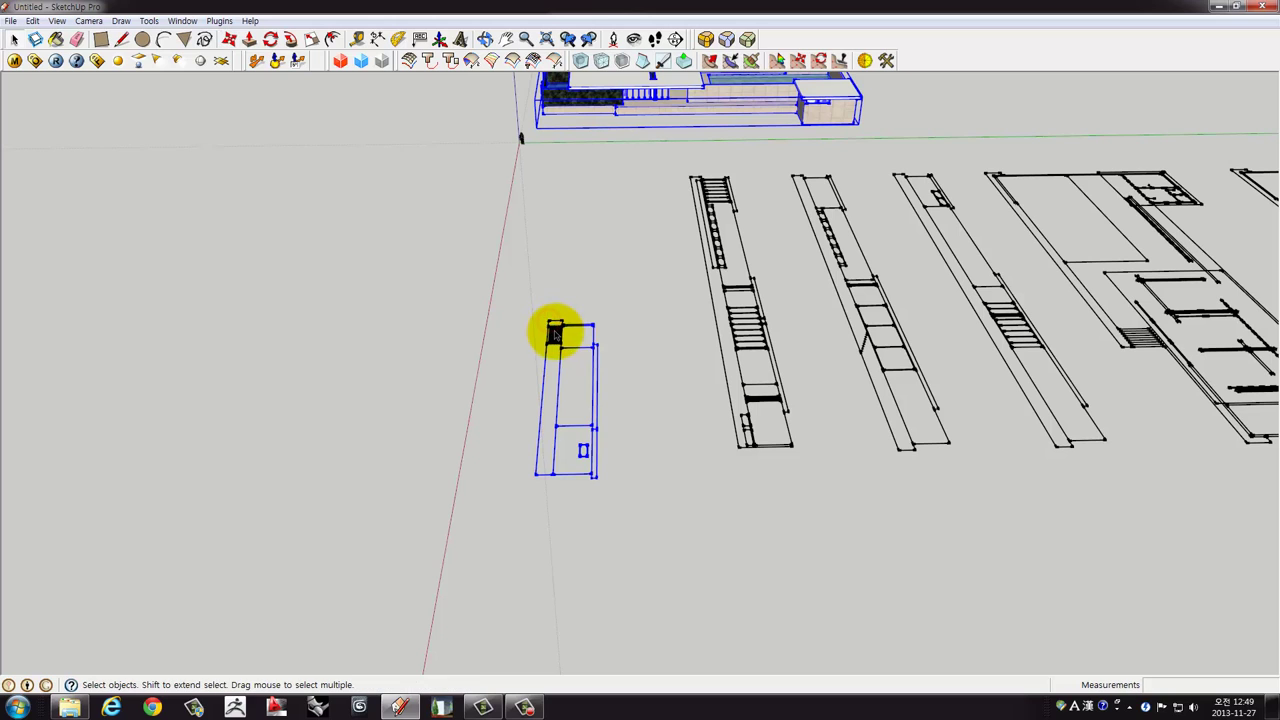
pyautogui.rightClick(555, 333)
pyautogui.click(590, 448)
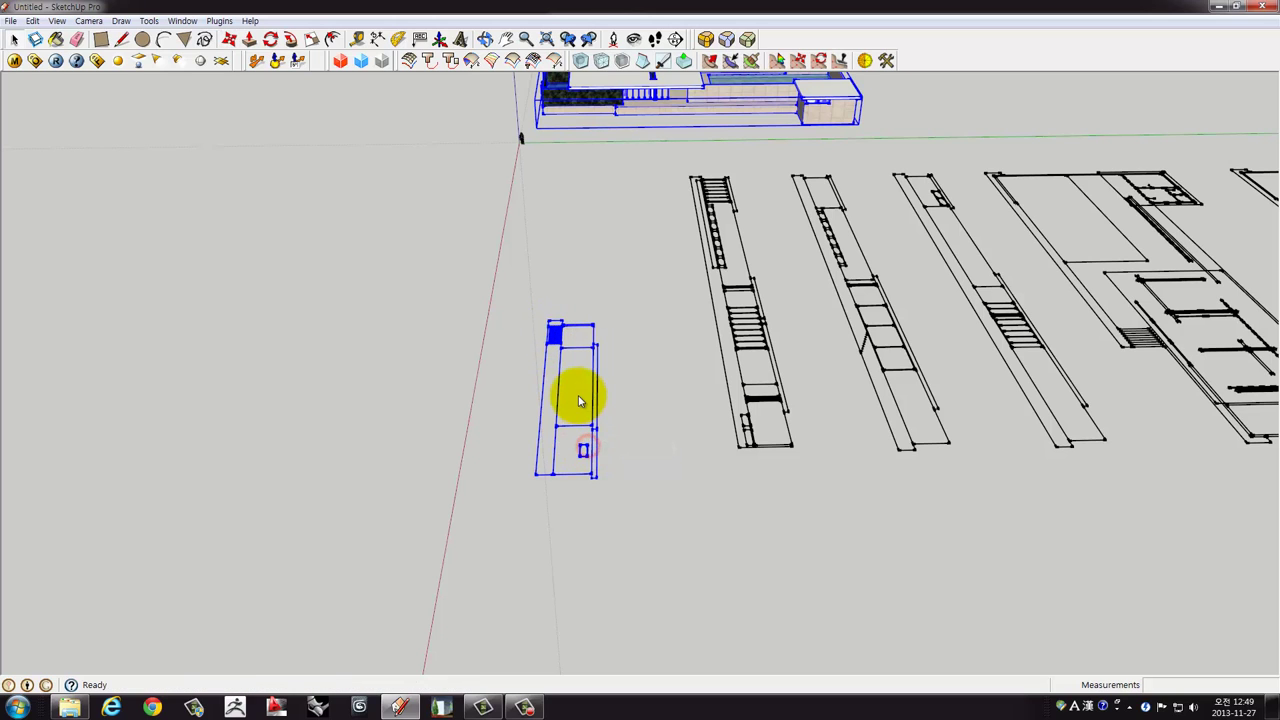
pyautogui.moveTo(584, 395); pyautogui.dragTo(608, 386, button='middle')
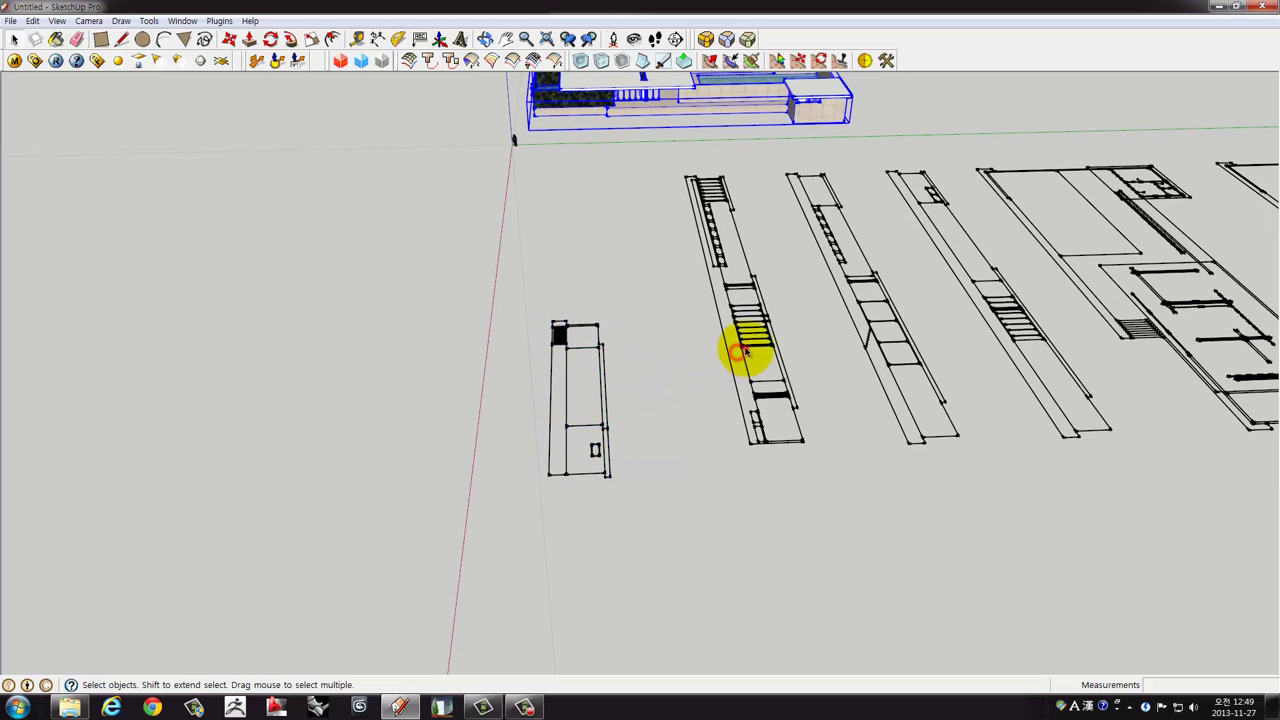
# Cut the first stair plan out of the large plan group and paste it.
pyautogui.click(741, 350)
pyautogui.moveTo(808, 351); pyautogui.dragTo(646, 380, button='middle')
pyautogui.doubleClick(636, 358)
pyautogui.moveTo(546, 158); pyautogui.dragTo(672, 545)
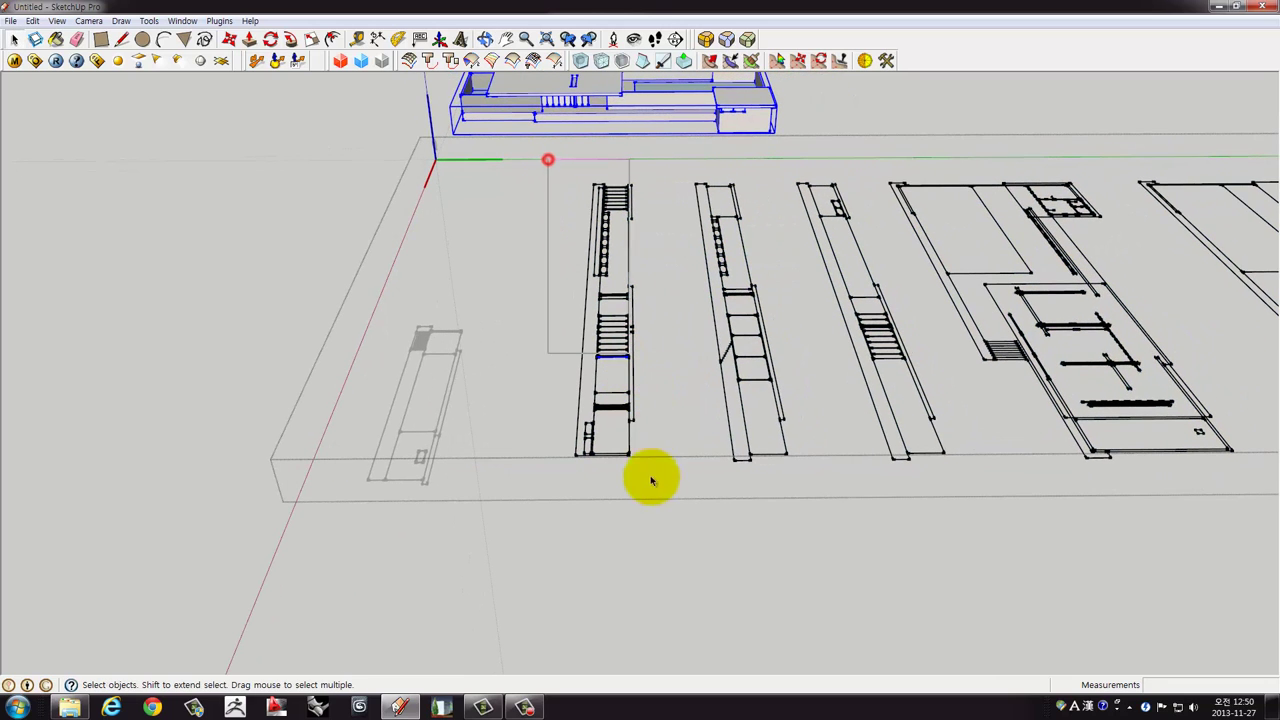
pyautogui.press('Delete')
pyautogui.click(654, 535)
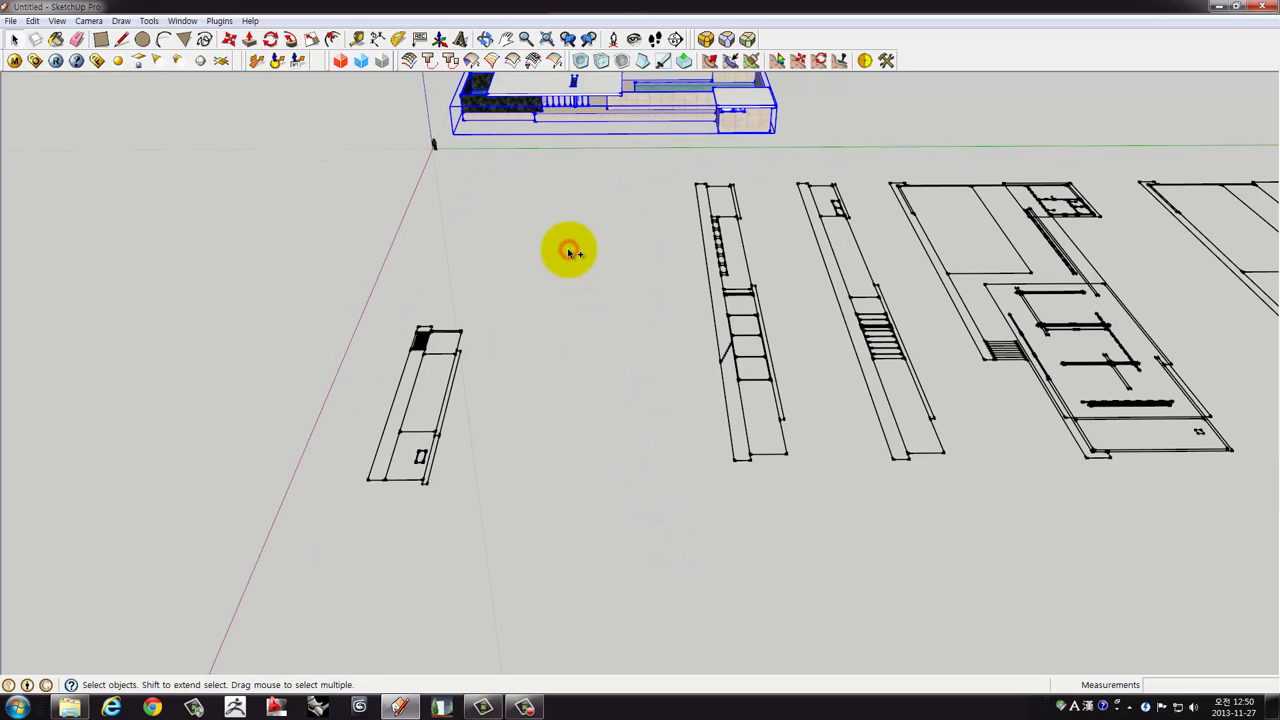
pyautogui.hotkey('ctrl', 'v')
# Place the pasted first stair plan and make it its own group.
pyautogui.click(560, 200)
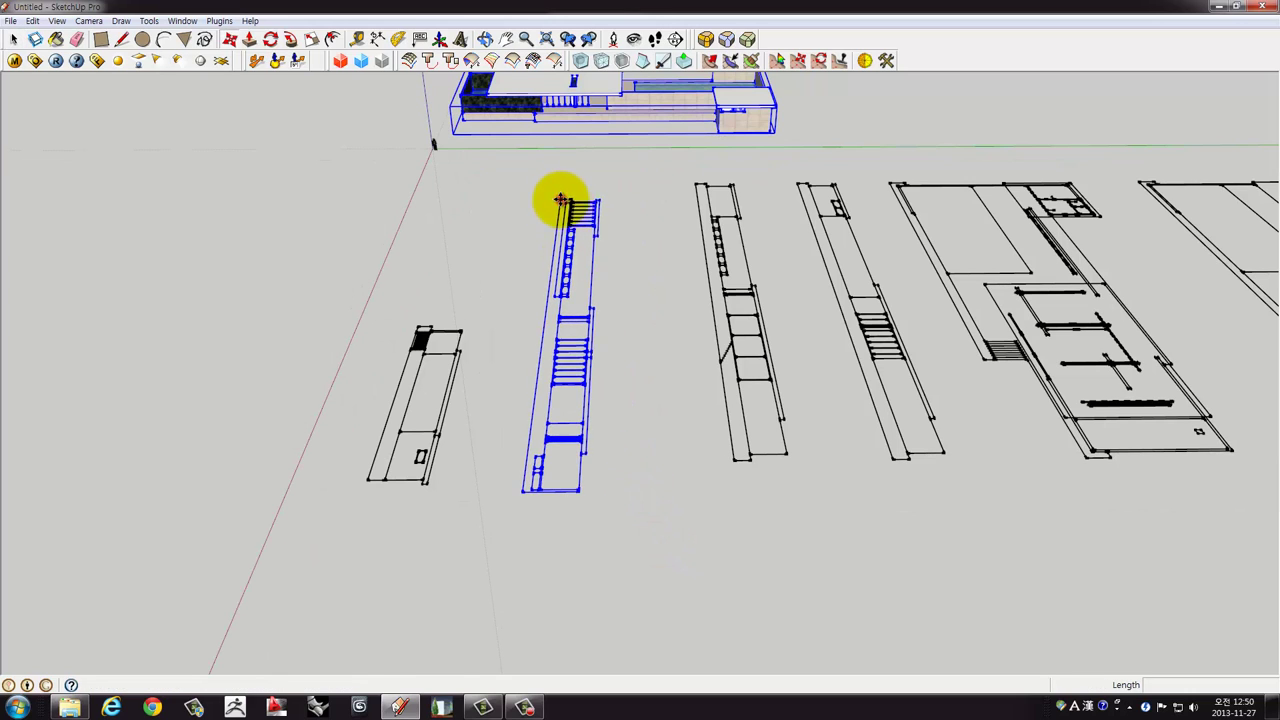
pyautogui.rightClick(570, 210)
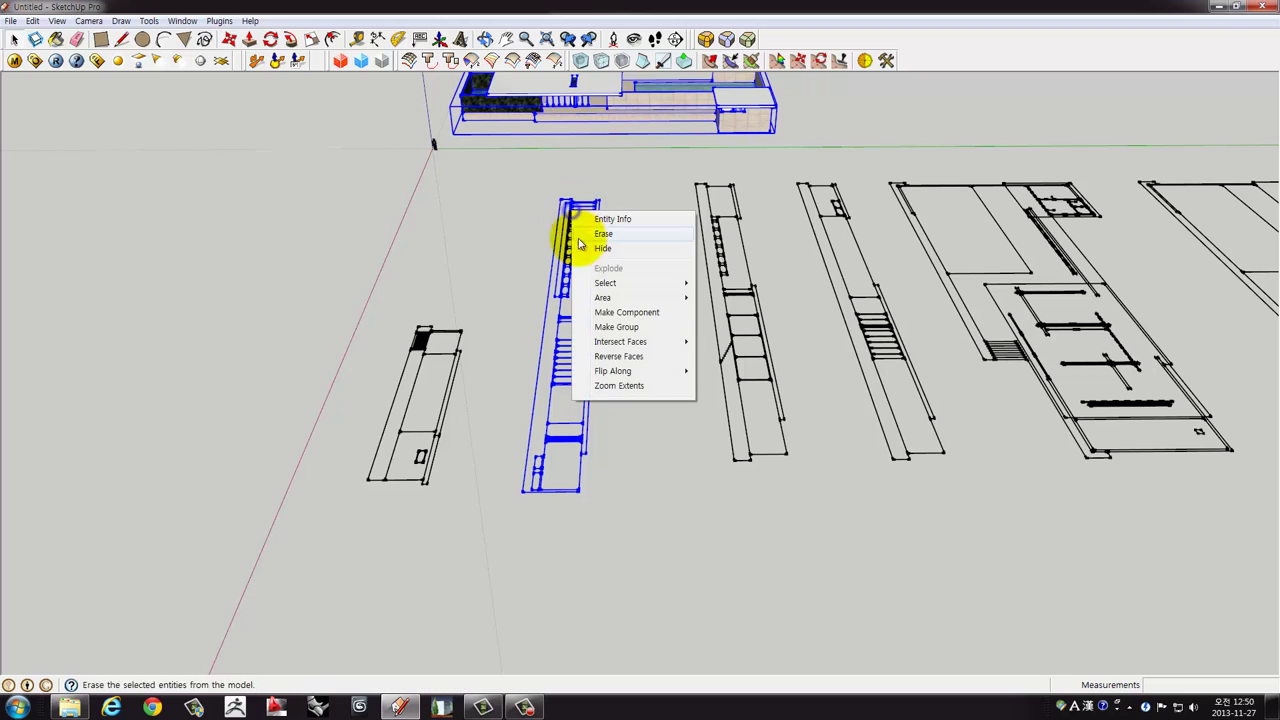
pyautogui.click(600, 327)
pyautogui.moveTo(657, 329); pyautogui.dragTo(614, 329, button='middle')
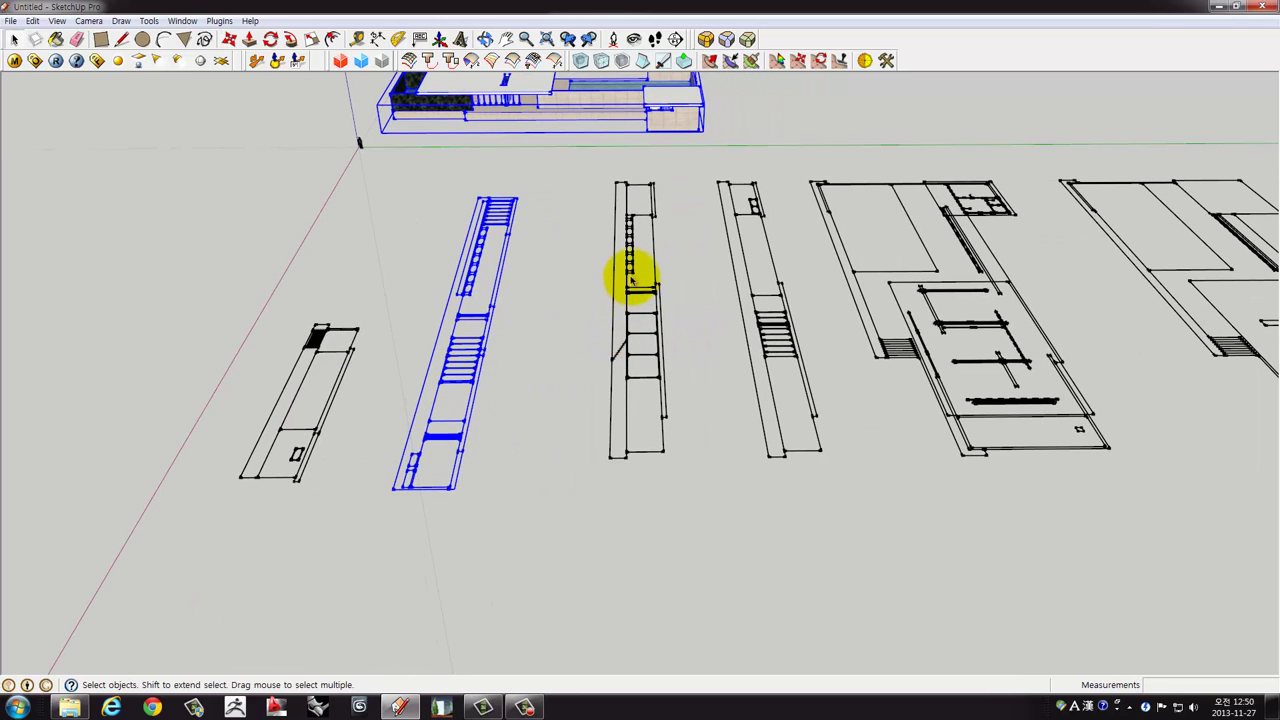
# Cut a stair column out of the plan group, paste it, and group it.
pyautogui.click(630, 270)
pyautogui.doubleClick(630, 270)
pyautogui.moveTo(571, 157); pyautogui.dragTo(686, 515)
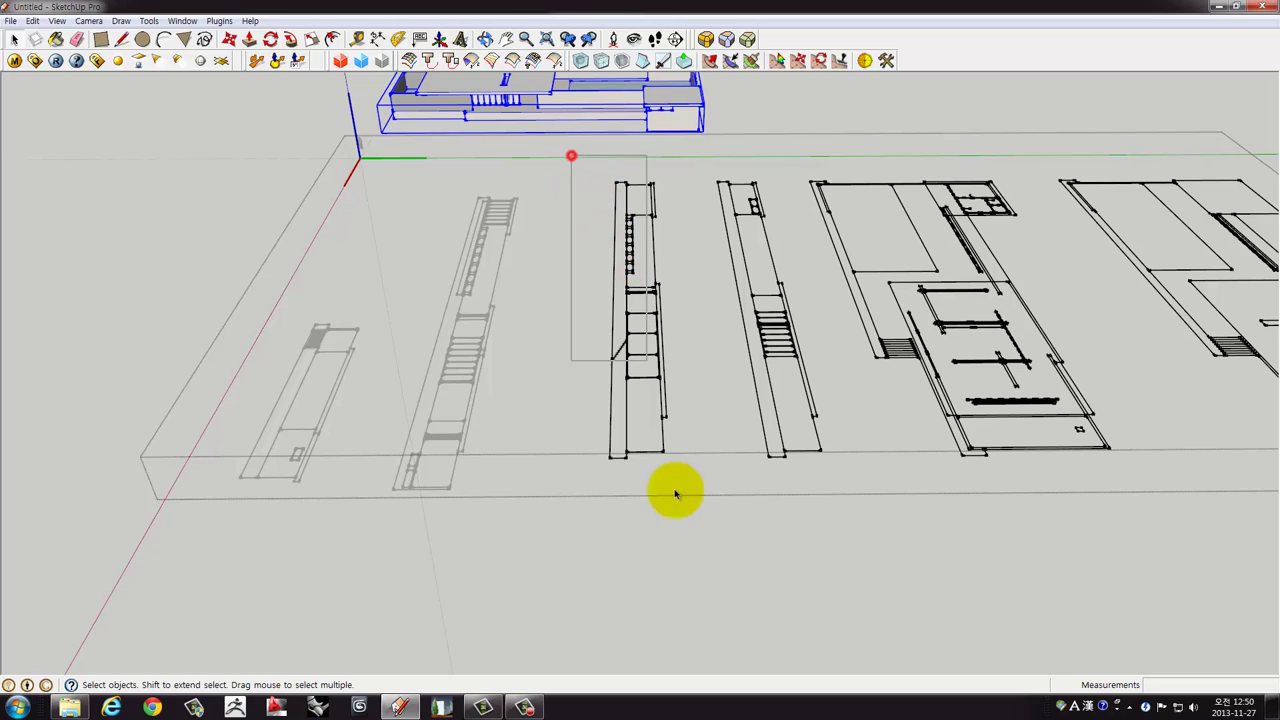
pyautogui.press('Delete')
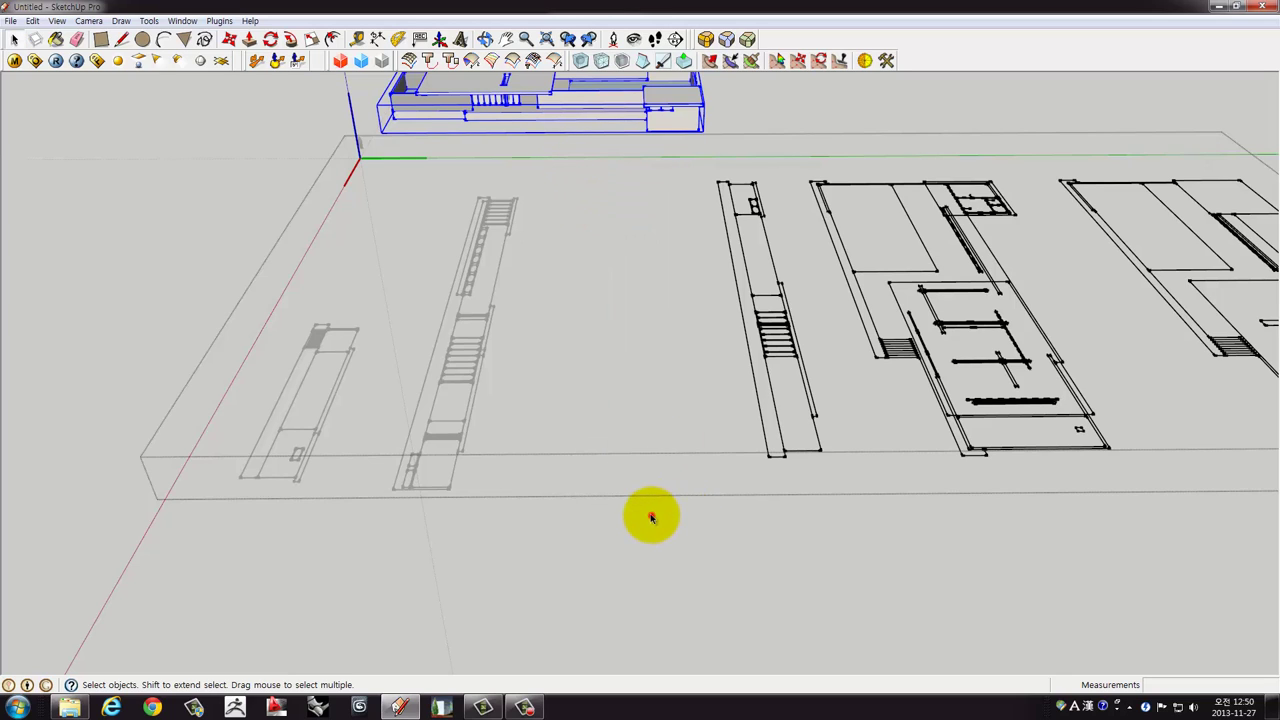
pyautogui.click(651, 517)
pyautogui.hotkey('ctrl', 'v')
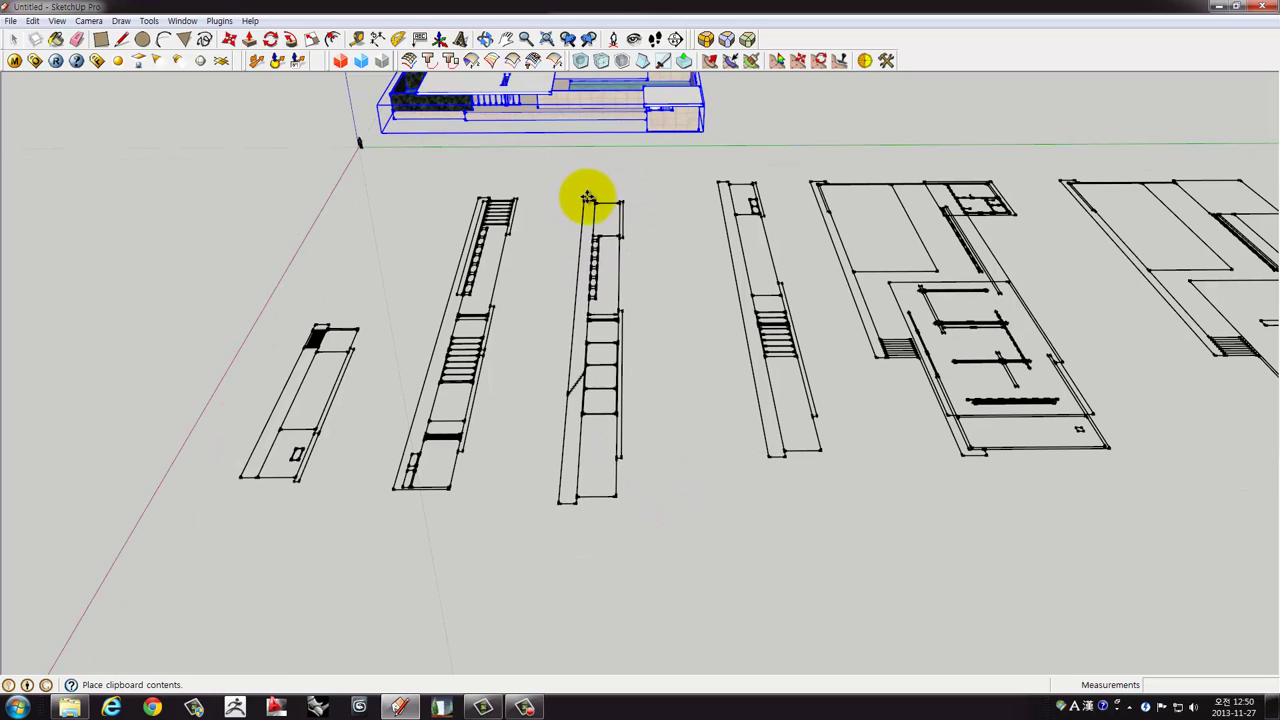
pyautogui.click(592, 202)
pyautogui.rightClick(600, 252)
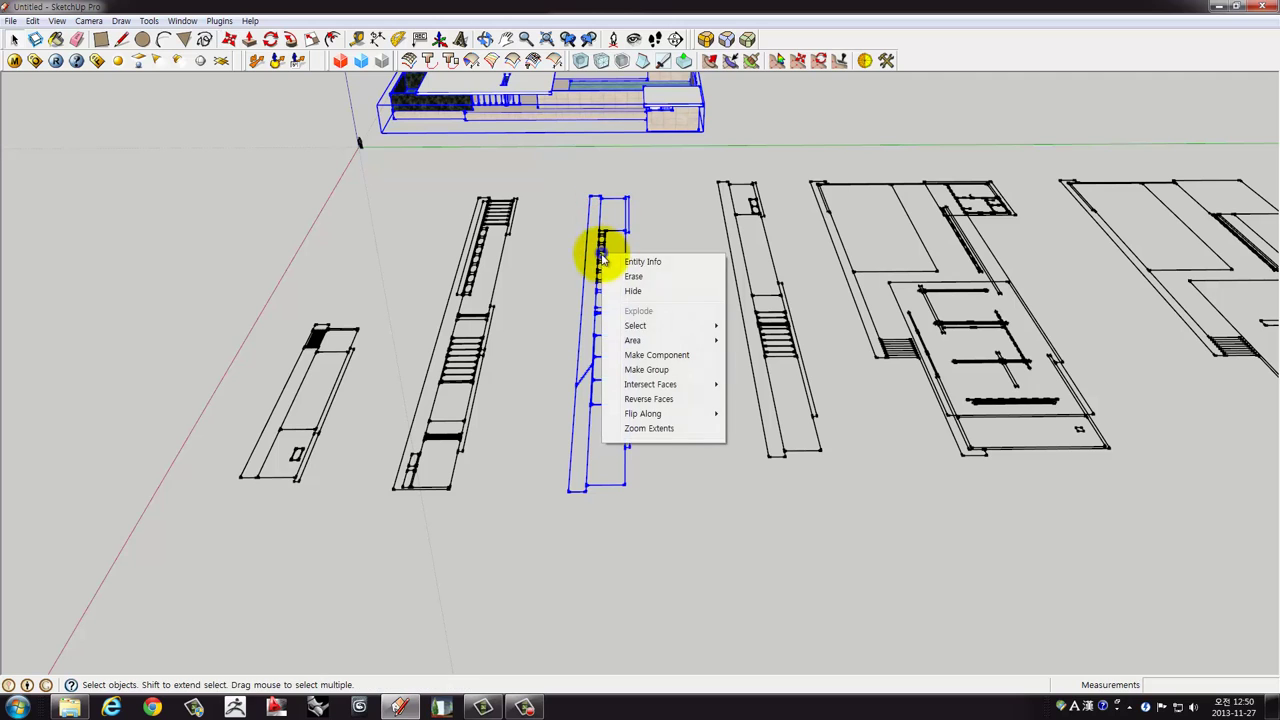
pyautogui.click(627, 370)
pyautogui.keyDown('shift'); pyautogui.moveTo(706, 386); pyautogui.dragTo(617, 352, button='middle'); pyautogui.keyUp('shift')
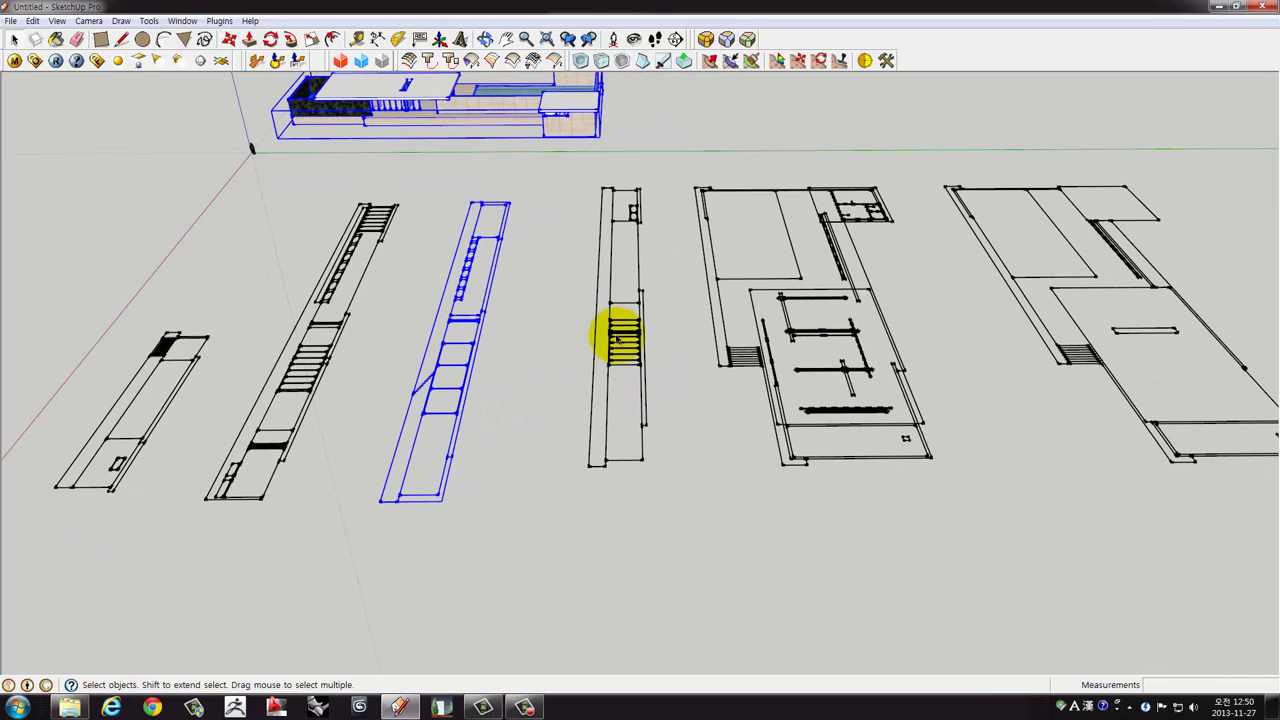
# Separate the next stair column from the plan group into its own group.
pyautogui.doubleClick(617, 340)
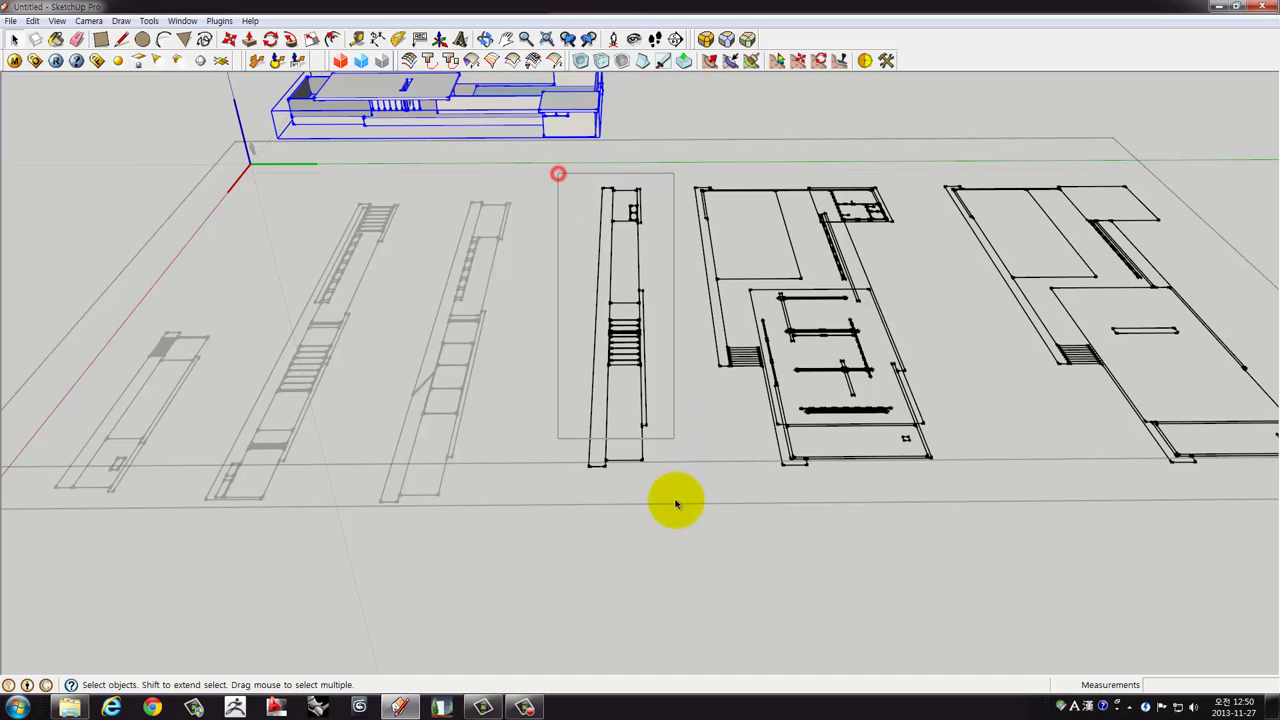
pyautogui.moveTo(558, 177); pyautogui.dragTo(667, 553)
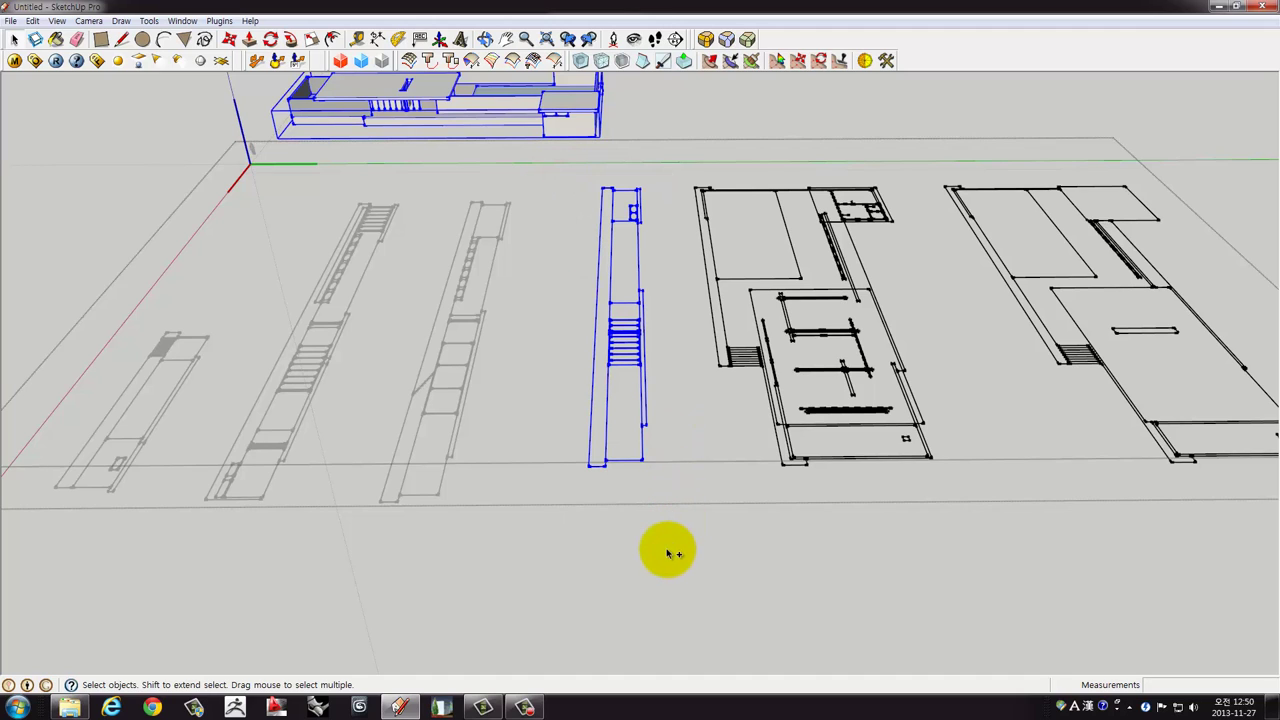
pyautogui.press('Delete')
pyautogui.click(617, 508)
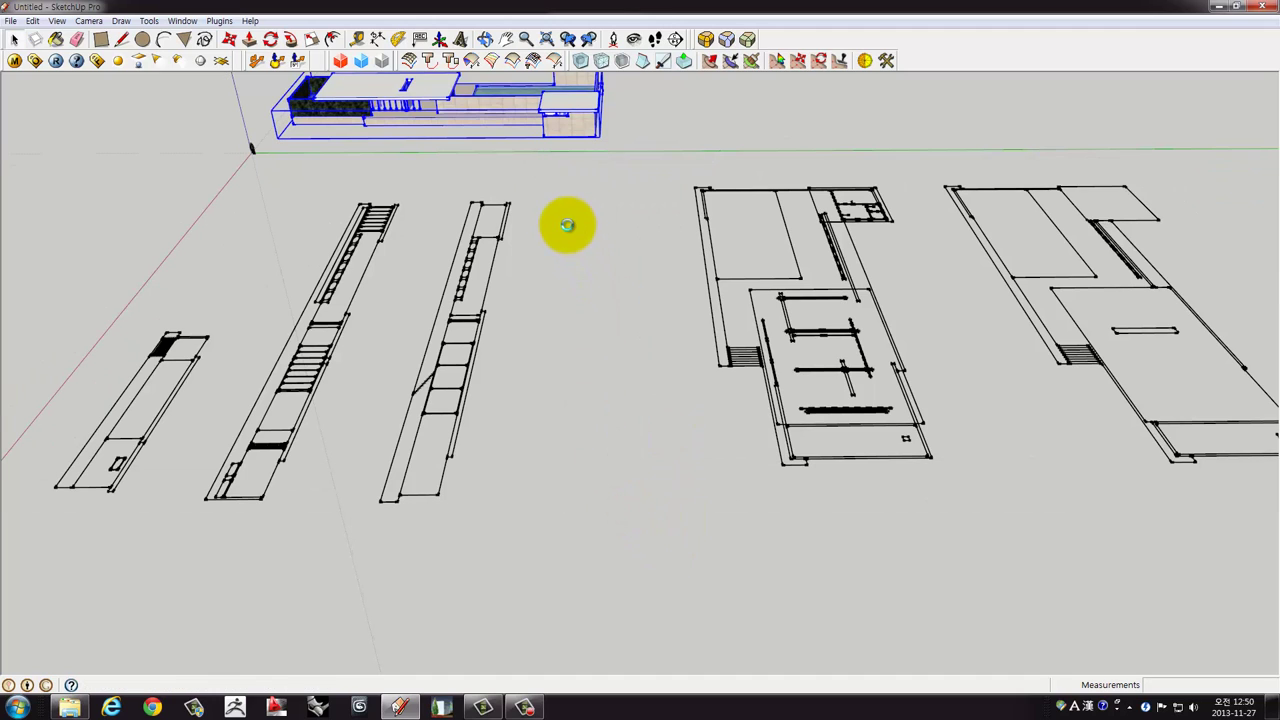
pyautogui.hotkey('ctrl', 'v')
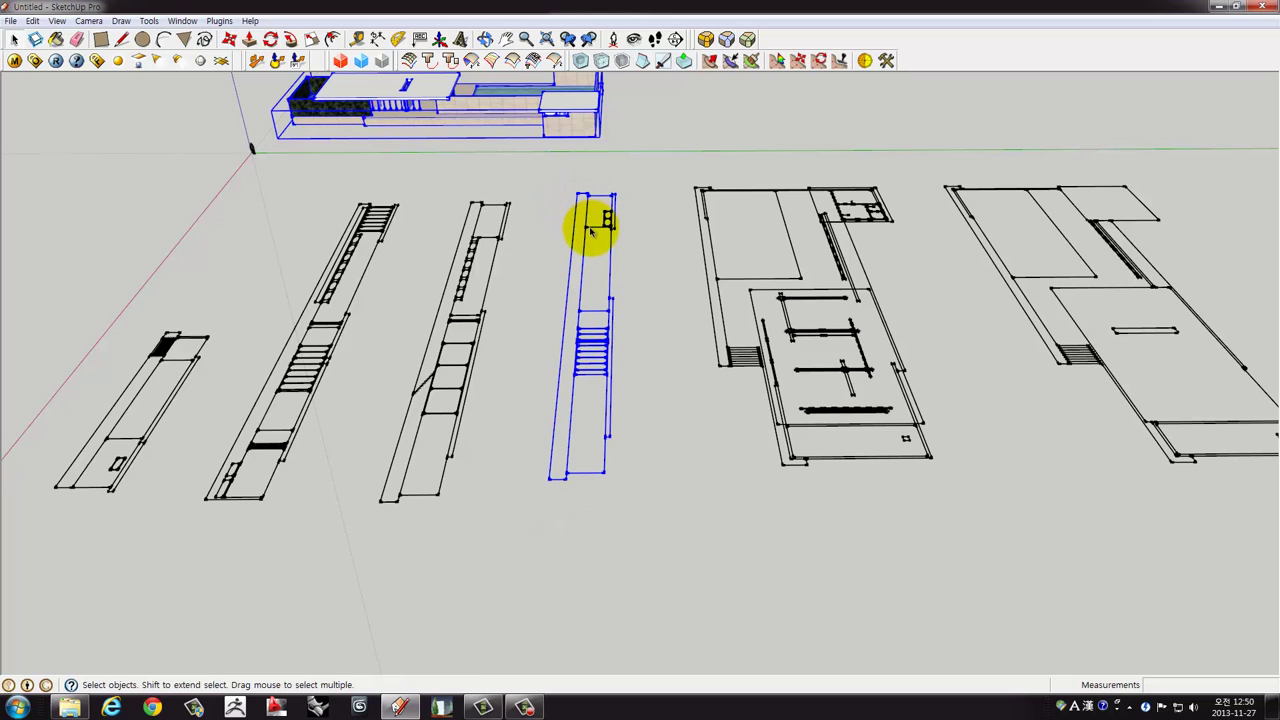
pyautogui.rightClick(590, 232)
pyautogui.click(612, 332)
pyautogui.moveTo(810, 415)
pyautogui.mouseDown(button='middle')
pyautogui.moveTo(693, 430)
pyautogui.moveTo(610, 368)
pyautogui.mouseUp(button='middle')
# Separate the middle floor plan from the group into its own group.
pyautogui.doubleClick(610, 368)
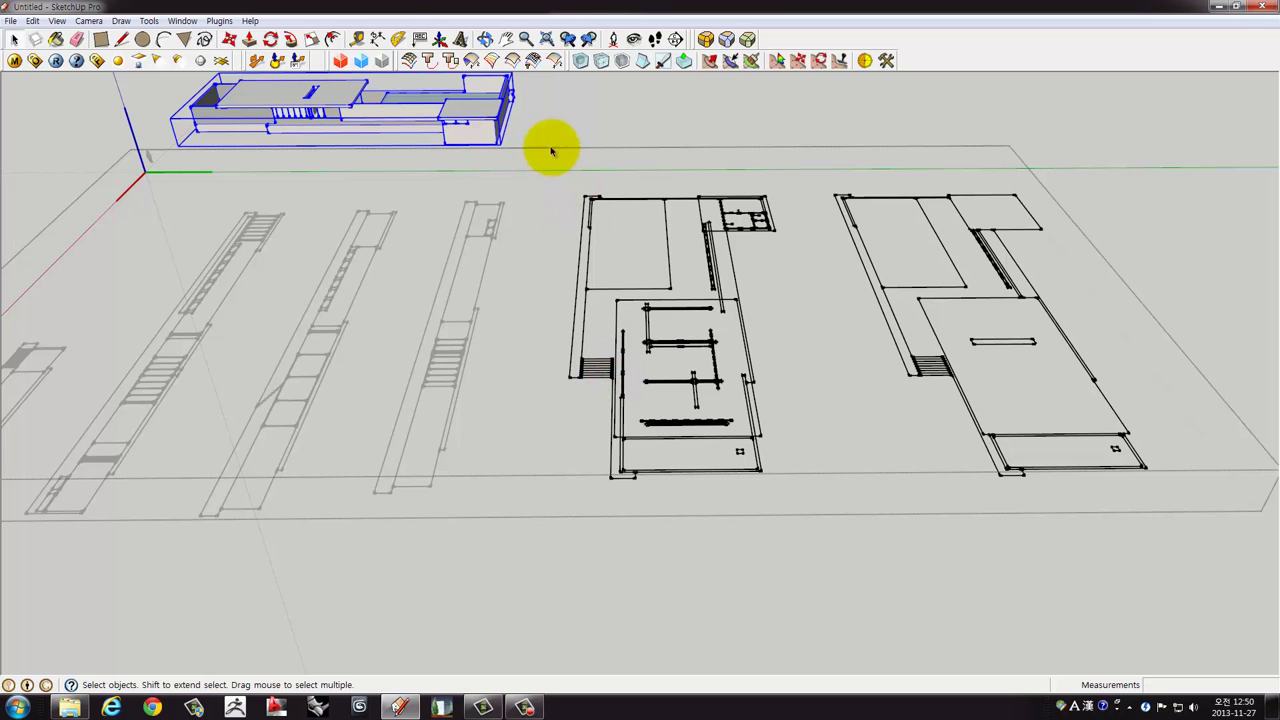
pyautogui.moveTo(550, 150); pyautogui.dragTo(798, 560)
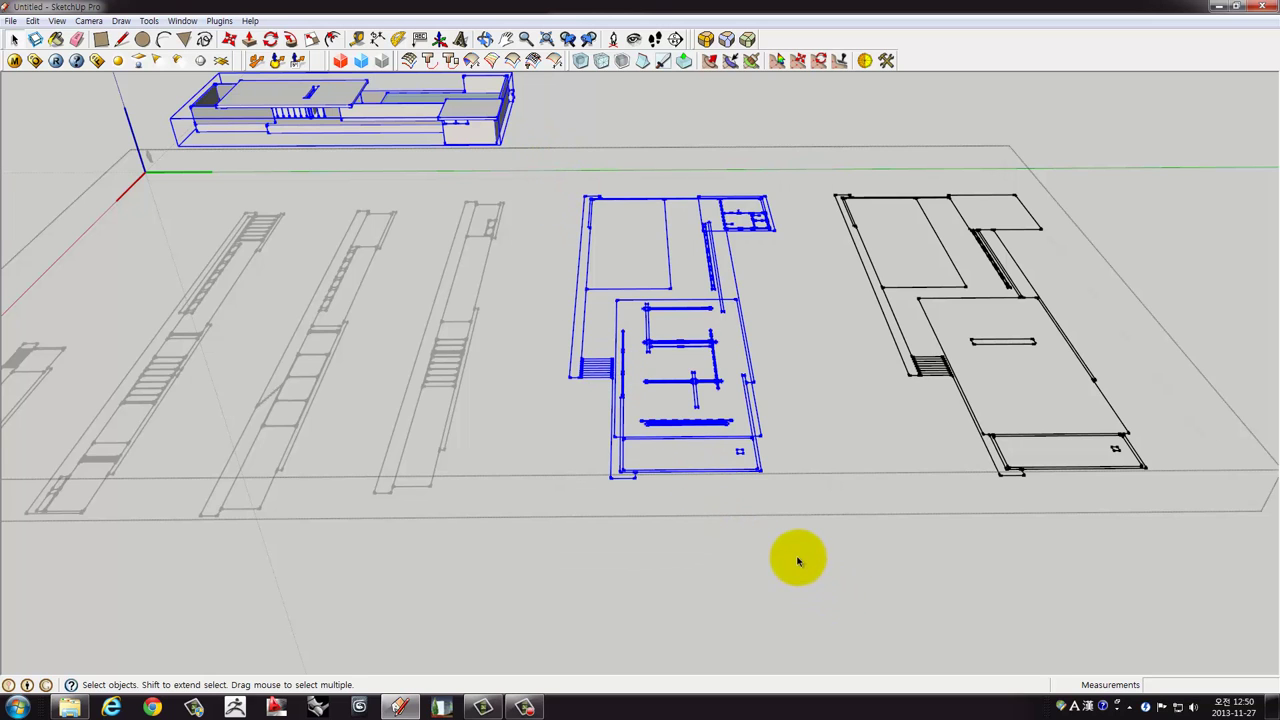
pyautogui.moveTo(798, 560)
pyautogui.mouseDown(button='middle')
pyautogui.moveTo(591, 220)
pyautogui.moveTo(563, 196)
pyautogui.moveTo(586, 194)
pyautogui.mouseUp(button='middle')
pyautogui.moveTo(549, 162)
pyautogui.mouseDown()
pyautogui.moveTo(816, 567)
pyautogui.moveTo(802, 553)
pyautogui.mouseUp()
pyautogui.press('Delete')
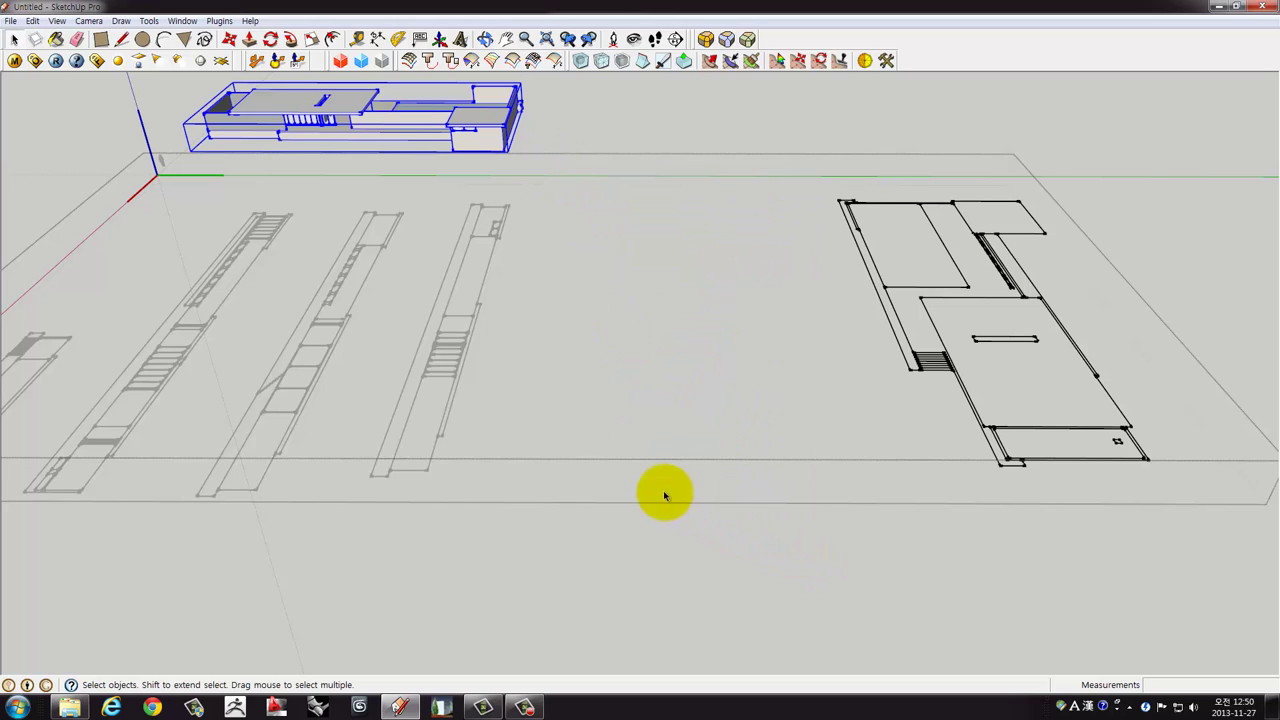
pyautogui.click(663, 494)
pyautogui.hotkey('ctrl', 'v')
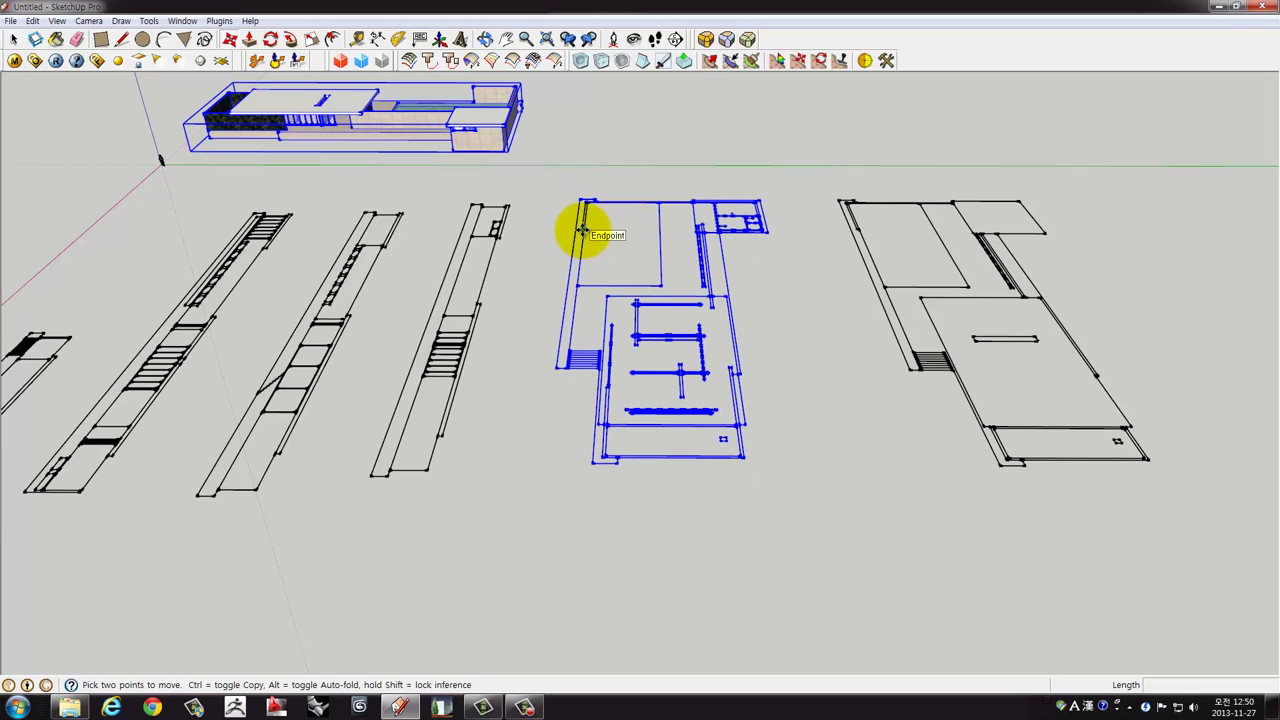
pyautogui.rightClick(583, 229)
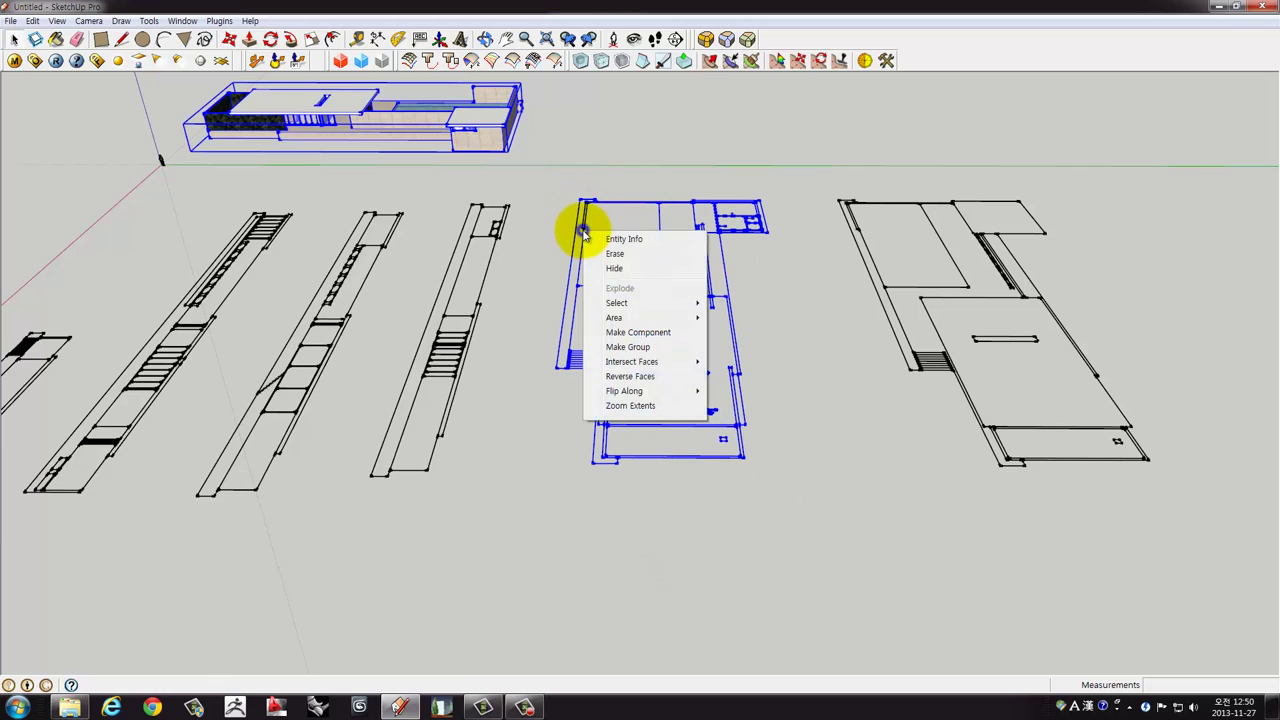
pyautogui.click(625, 348)
# Cut the right floor plan and its small inner rectangle out of the group.
pyautogui.moveTo(928, 351); pyautogui.dragTo(705, 327, button='middle')
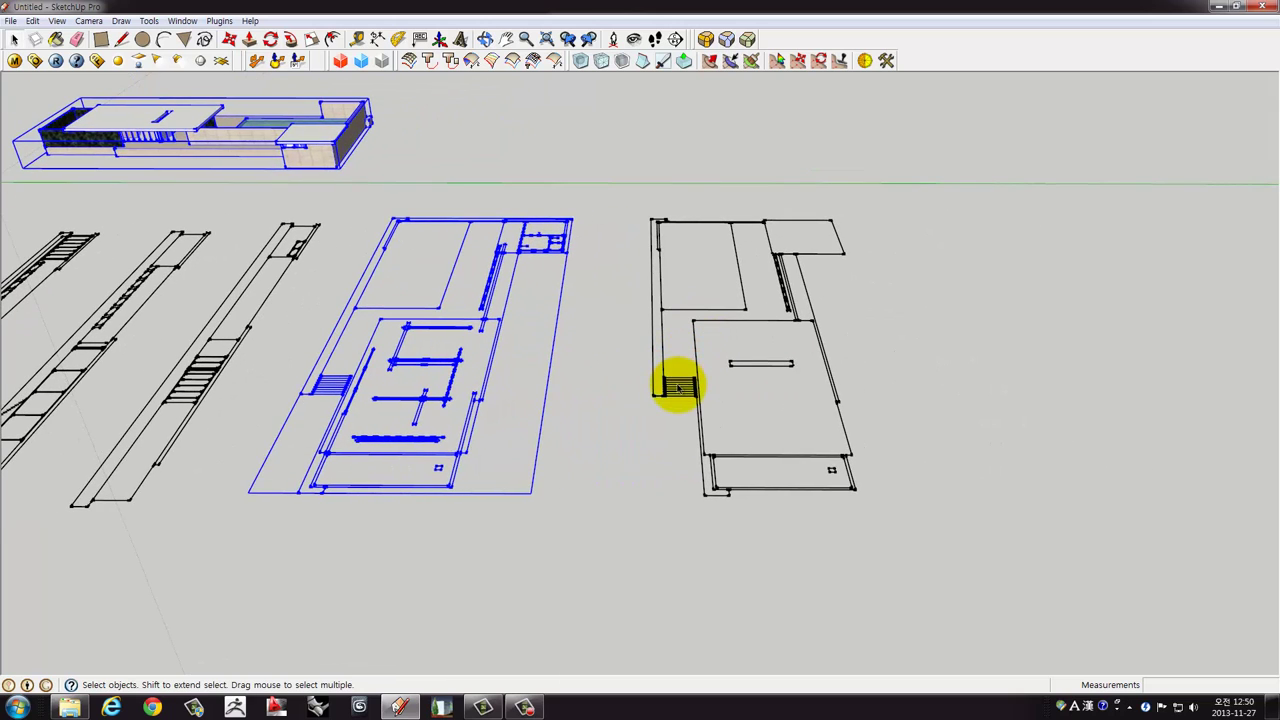
pyautogui.doubleClick(678, 387)
pyautogui.click(678, 387)
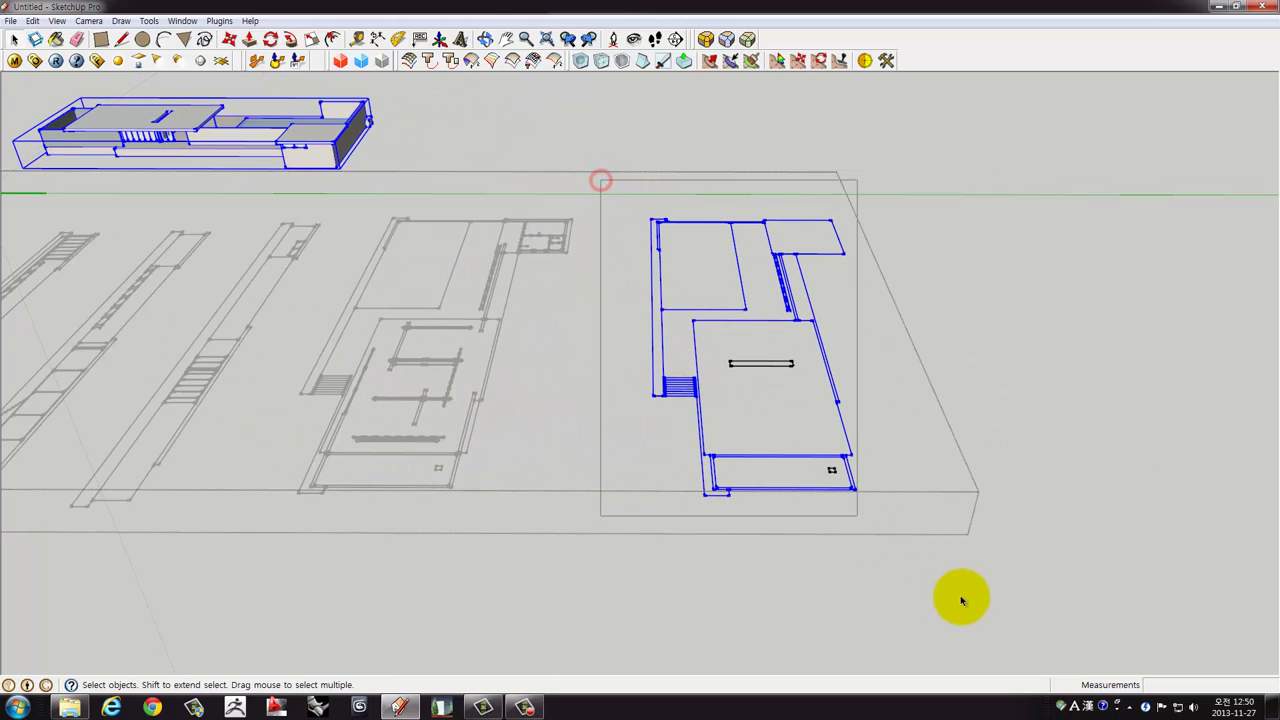
pyautogui.moveTo(960, 600); pyautogui.dragTo(958, 603)
pyautogui.press('Delete')
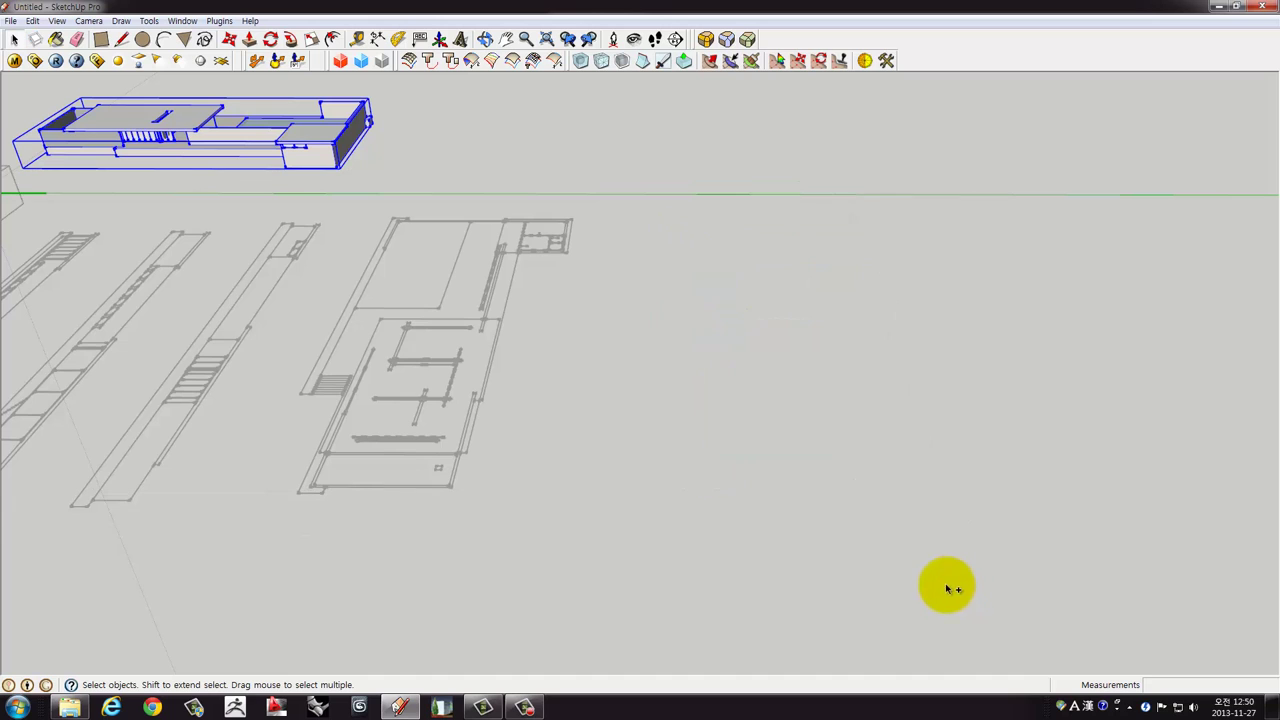
pyautogui.click(755, 400)
# Paste back the right floor plan as its own group and open the Styles tray.
pyautogui.moveTo(755, 400); pyautogui.dragTo(440, 338, button='middle')
pyautogui.scroll(-3, 440, 338)
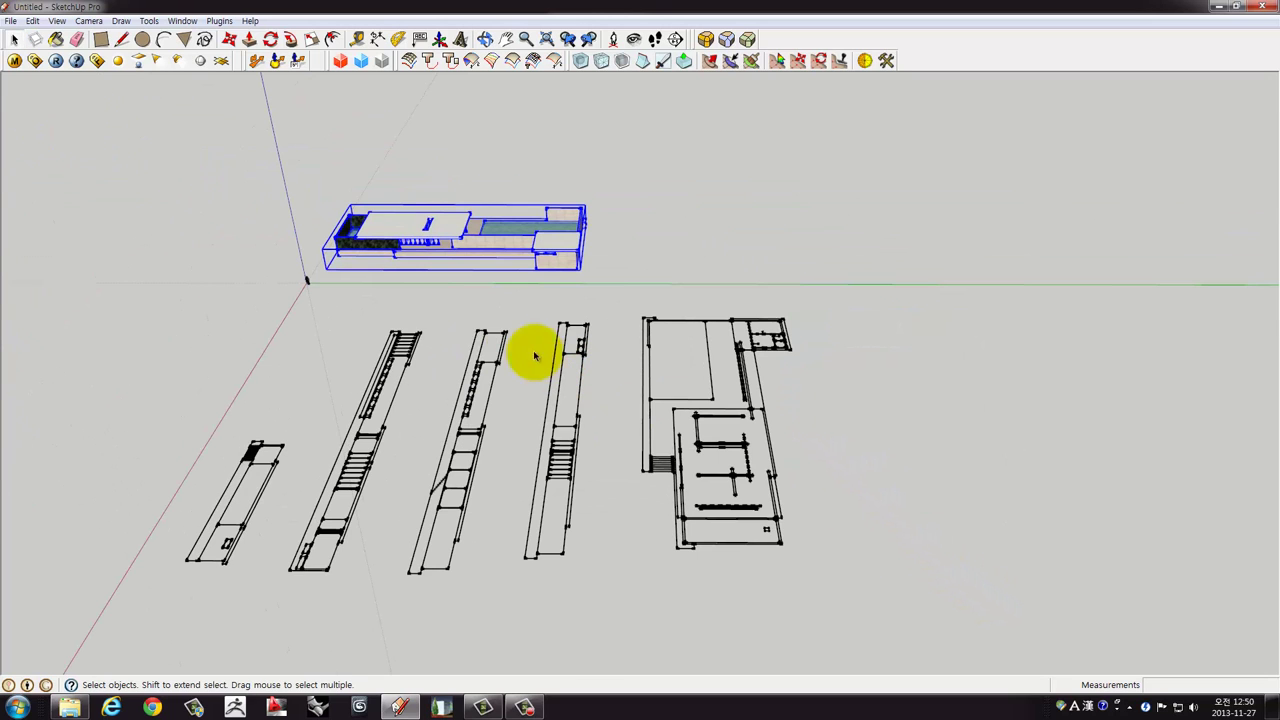
pyautogui.moveTo(889, 443); pyautogui.dragTo(714, 434, button='middle')
pyautogui.scroll(3, 765, 435)
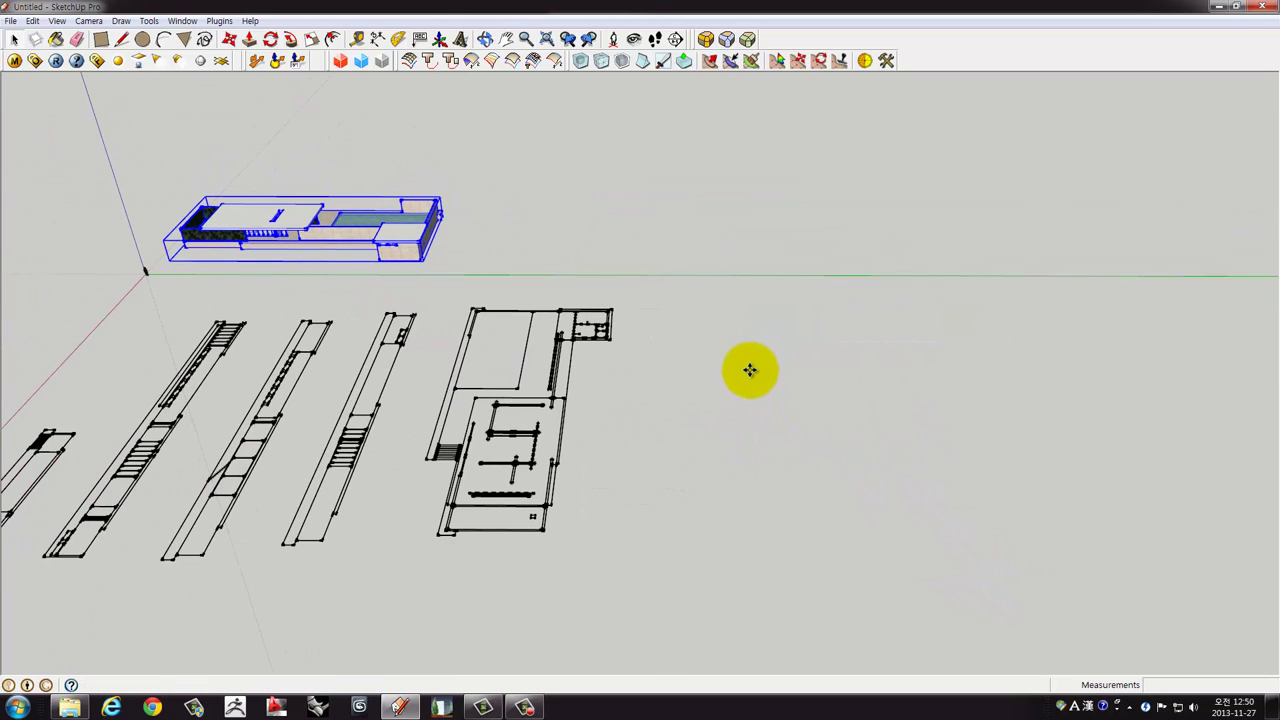
pyautogui.hotkey('ctrl', 'z')
pyautogui.click(729, 330)
pyautogui.rightClick(762, 473)
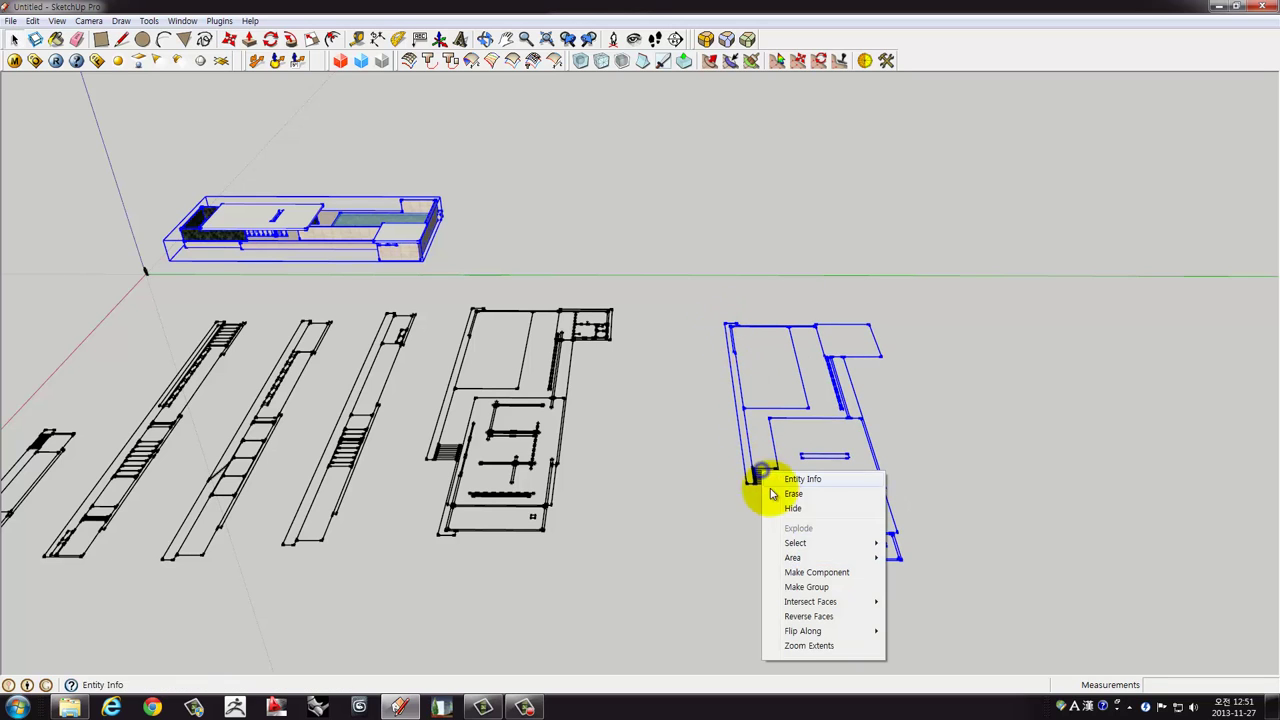
pyautogui.click(797, 588)
pyautogui.moveTo(571, 466)
pyautogui.mouseDown(button='middle')
pyautogui.moveTo(534, 480)
pyautogui.moveTo(686, 357)
pyautogui.moveTo(635, 395)
pyautogui.mouseUp(button='middle')
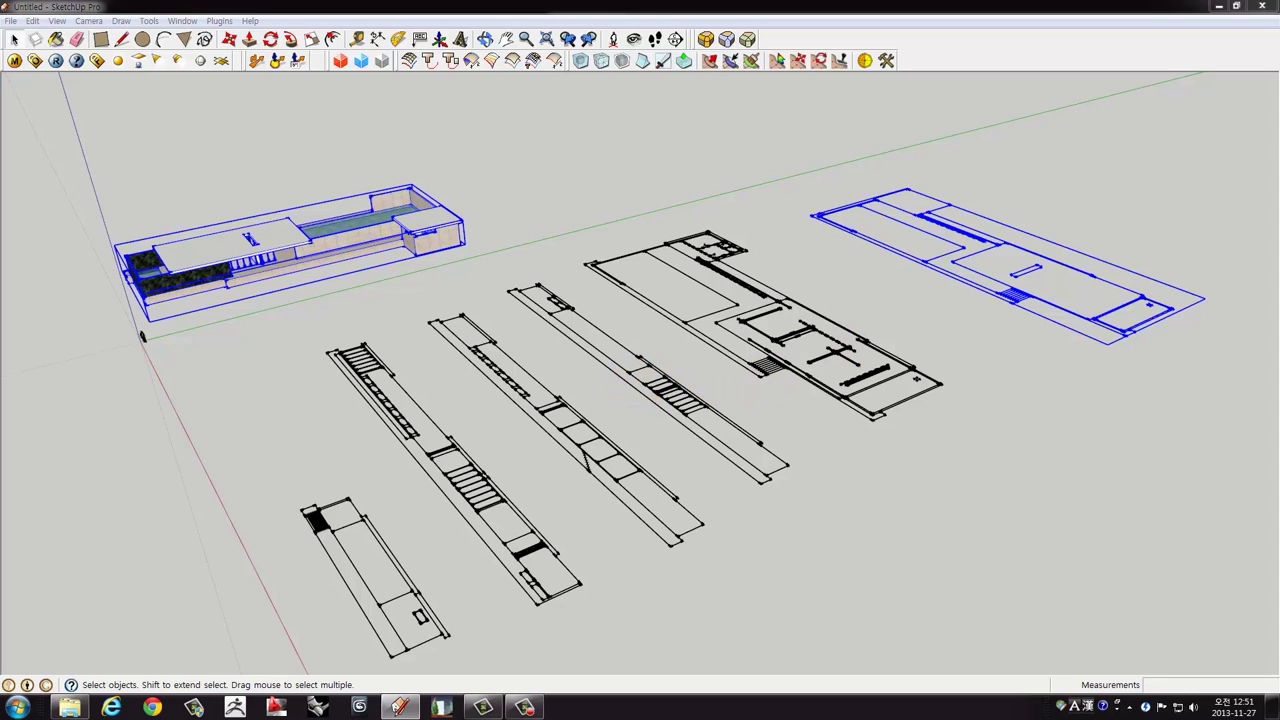
pyautogui.moveTo(1279, 7); pyautogui.dragTo(1010, 7)
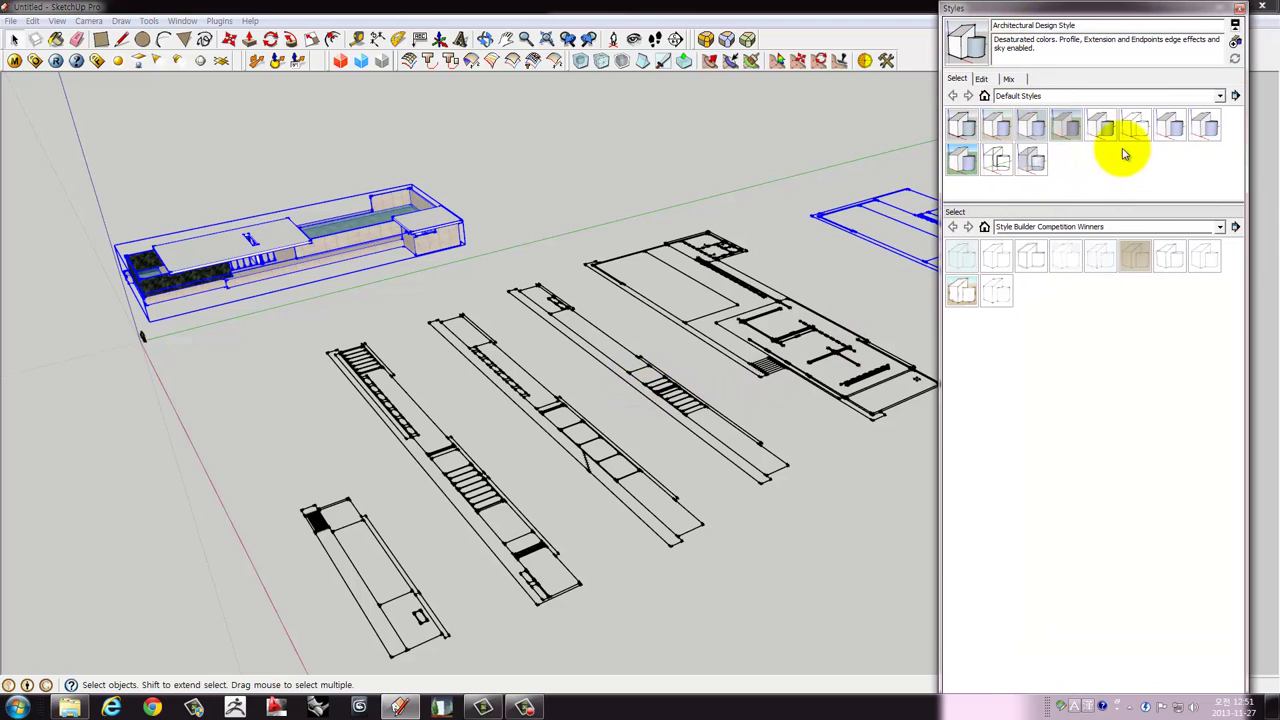
# Apply the beige-background Default Style, then auto-hide the Styles tray.
pyautogui.click(1004, 122)
pyautogui.moveTo(652, 323); pyautogui.dragTo(704, 224, button='middle')
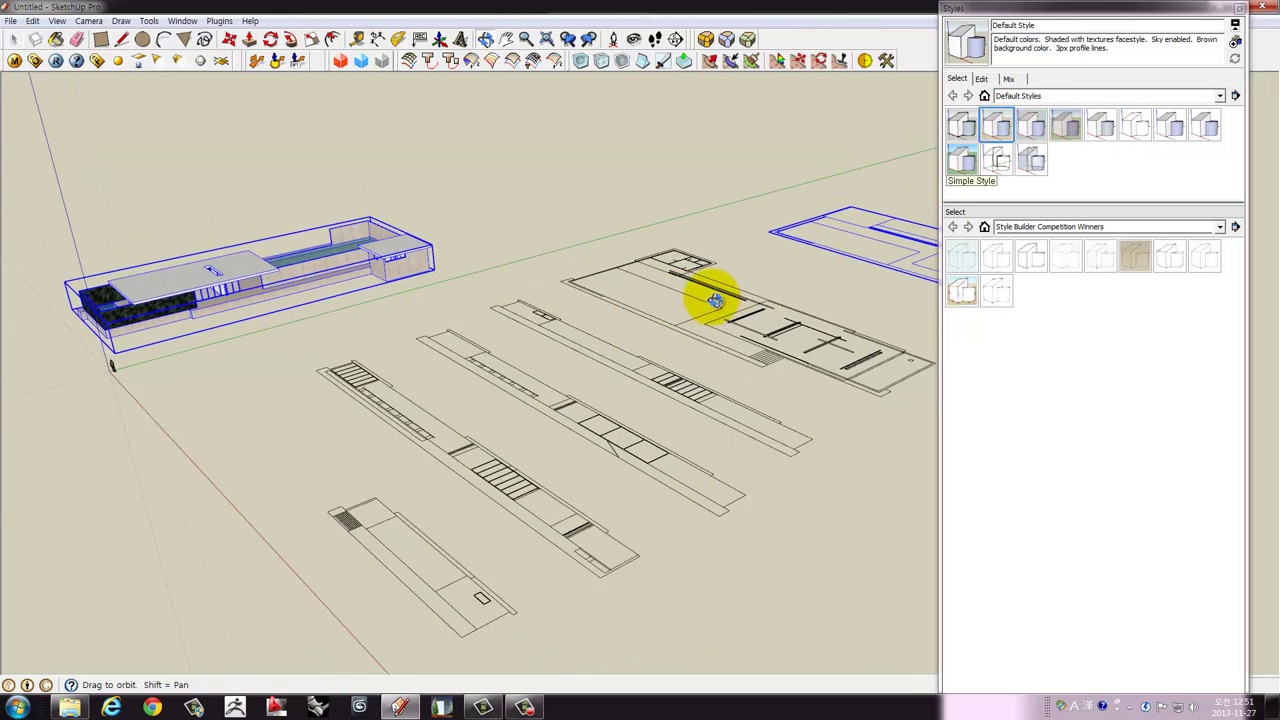
pyautogui.click(704, 224)
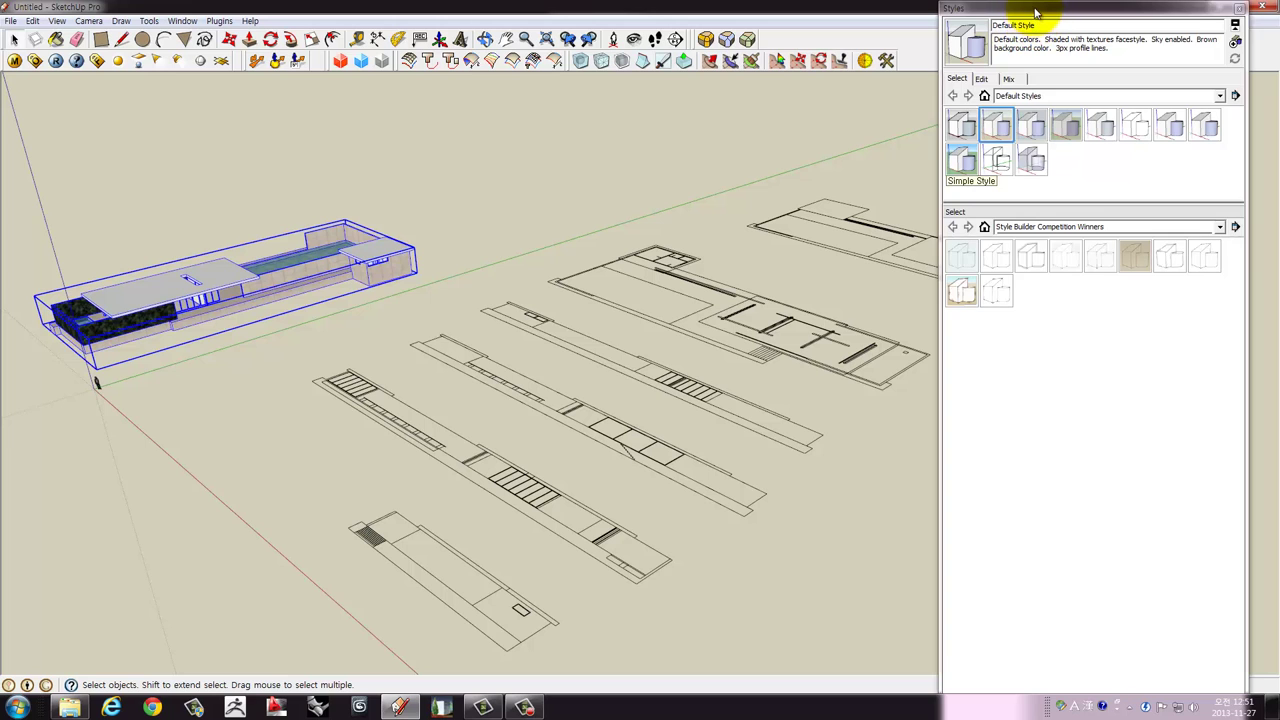
pyautogui.moveTo(1036, 12); pyautogui.dragTo(1279, 14)
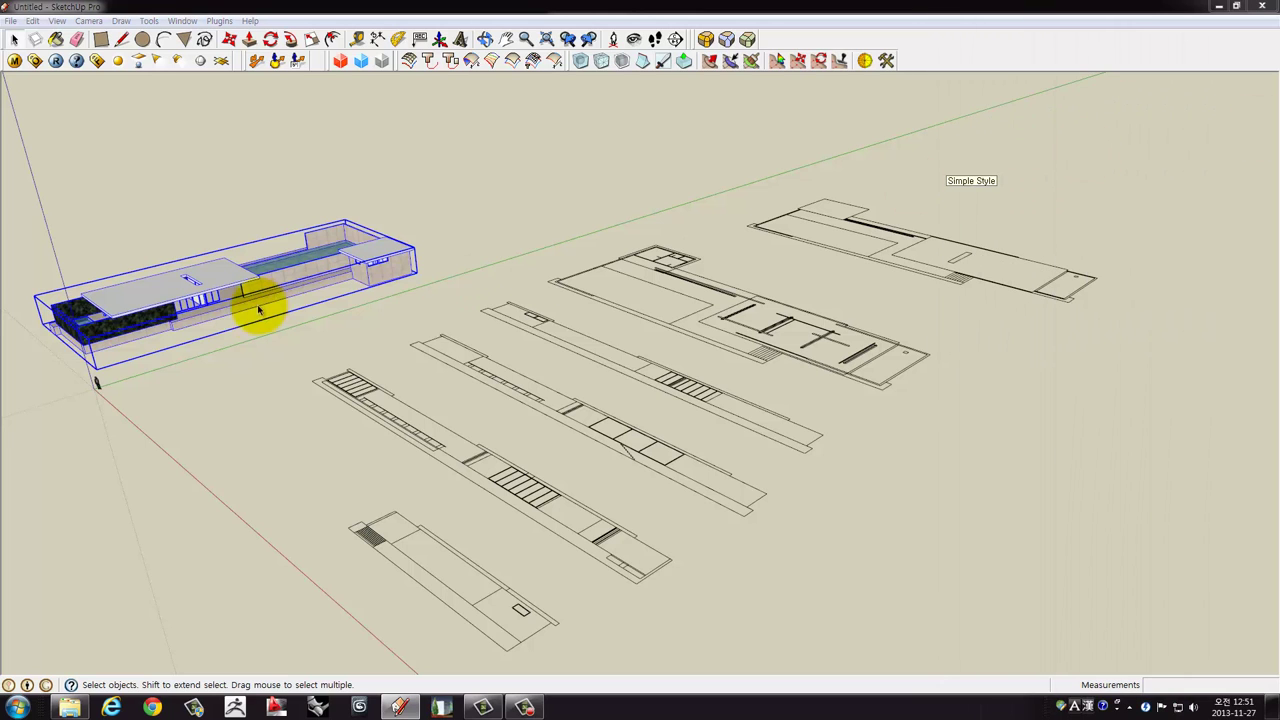
pyautogui.moveTo(258, 305); pyautogui.dragTo(492, 428, button='middle')
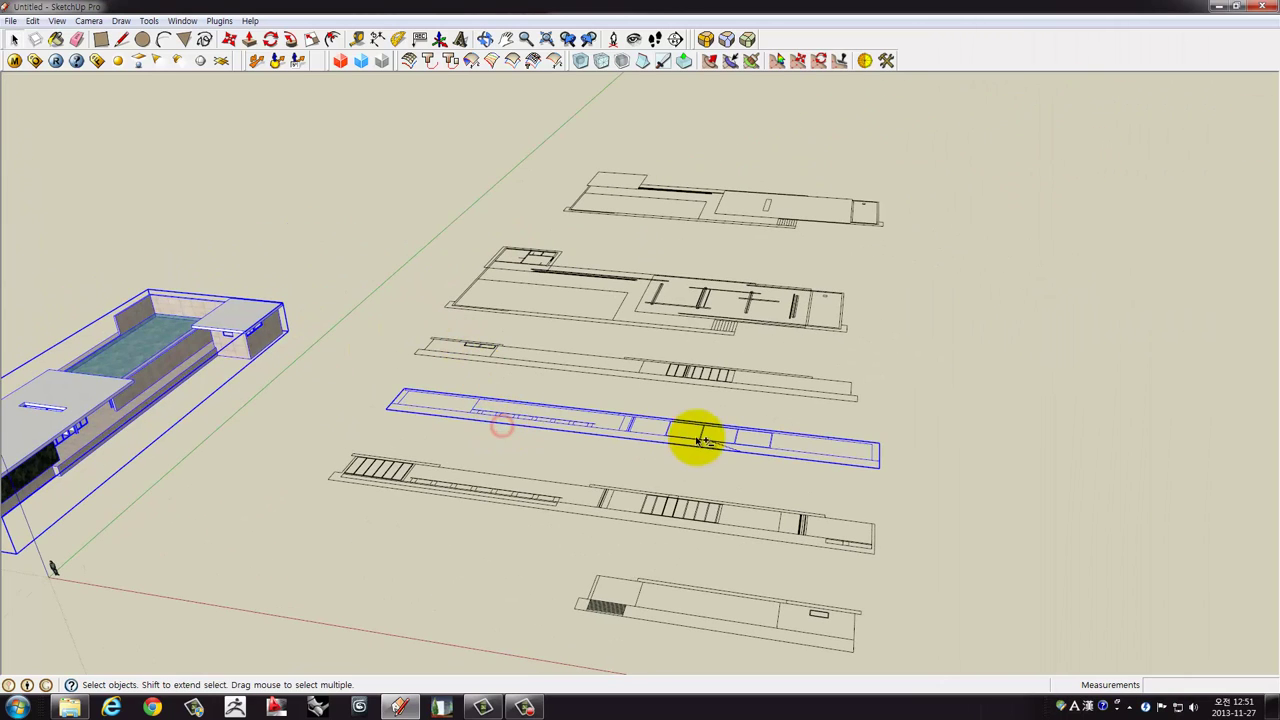
pyautogui.moveTo(697, 434)
pyautogui.mouseDown(button='middle')
pyautogui.moveTo(234, 261)
pyautogui.moveTo(449, 363)
pyautogui.moveTo(478, 348)
pyautogui.mouseUp(button='middle')
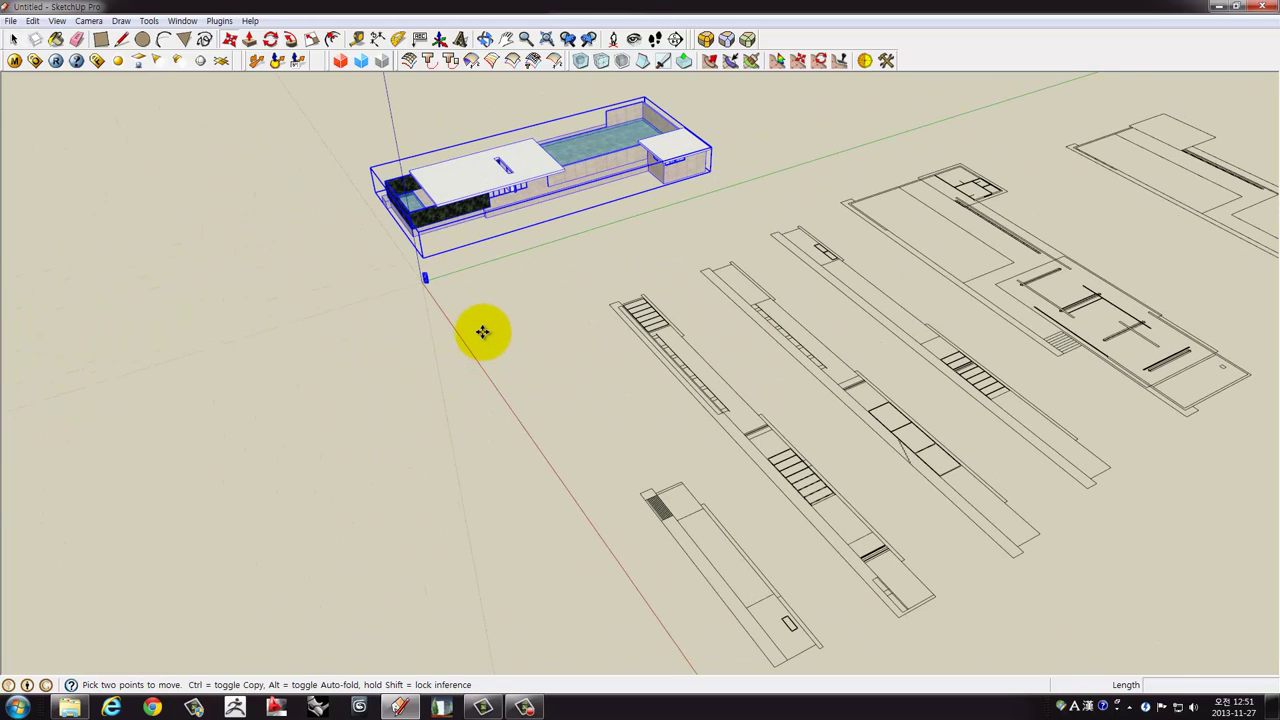
# Rotate the front stair-column strip 90° about its end to stand upright.
pyautogui.click(486, 328)
pyautogui.press('space')
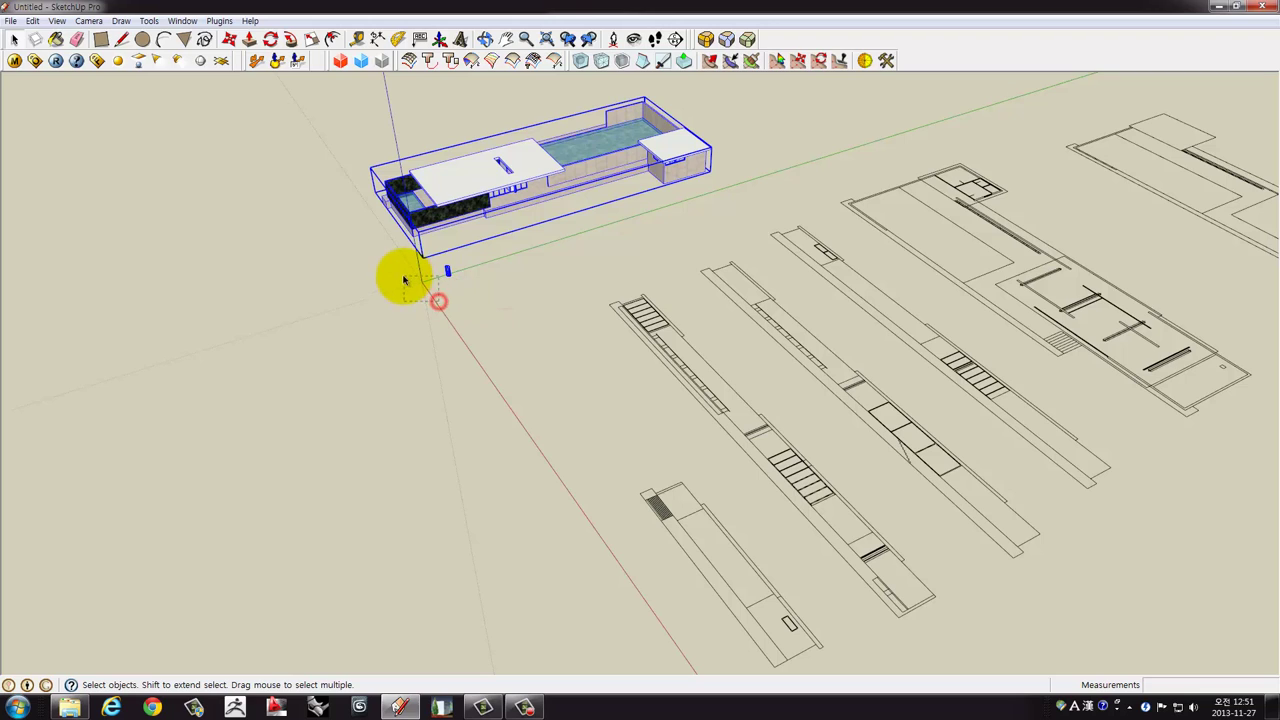
pyautogui.moveTo(425, 306)
pyautogui.mouseDown(button='middle')
pyautogui.moveTo(577, 357)
pyautogui.moveTo(771, 340)
pyautogui.moveTo(766, 400)
pyautogui.moveTo(651, 429)
pyautogui.mouseUp(button='middle')
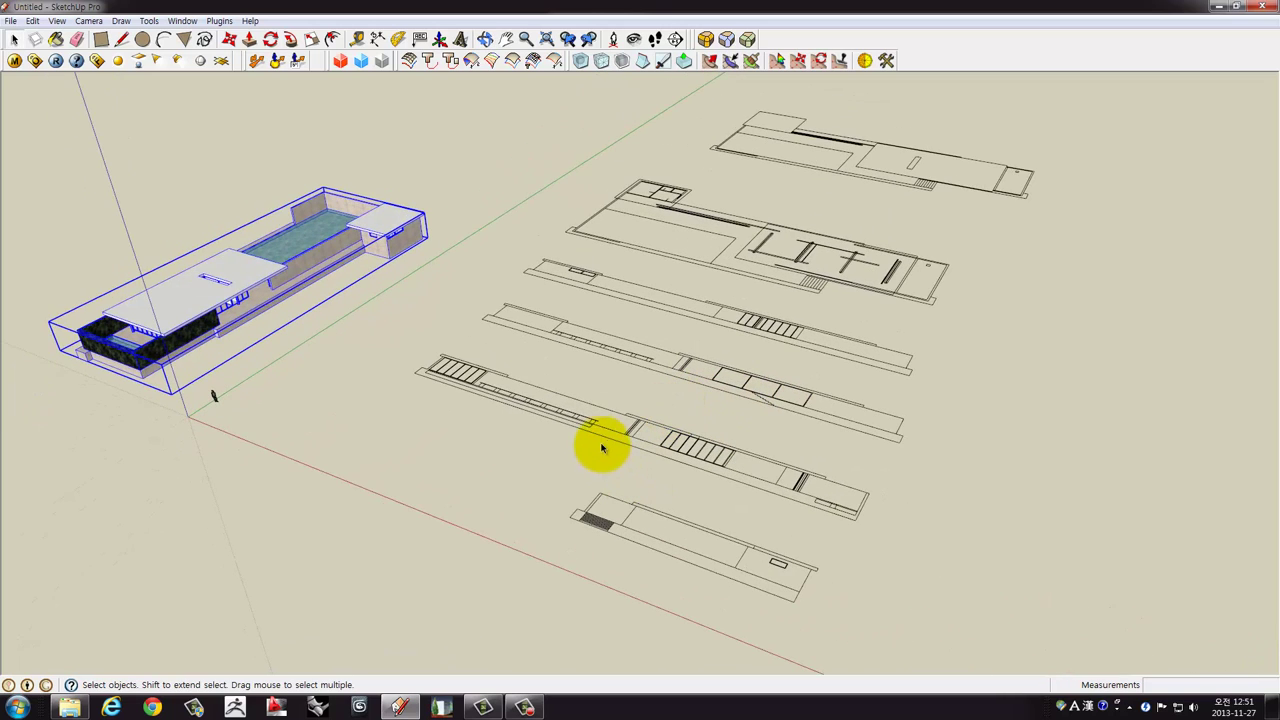
pyautogui.click(450, 378)
pyautogui.scroll(2, 415, 383)
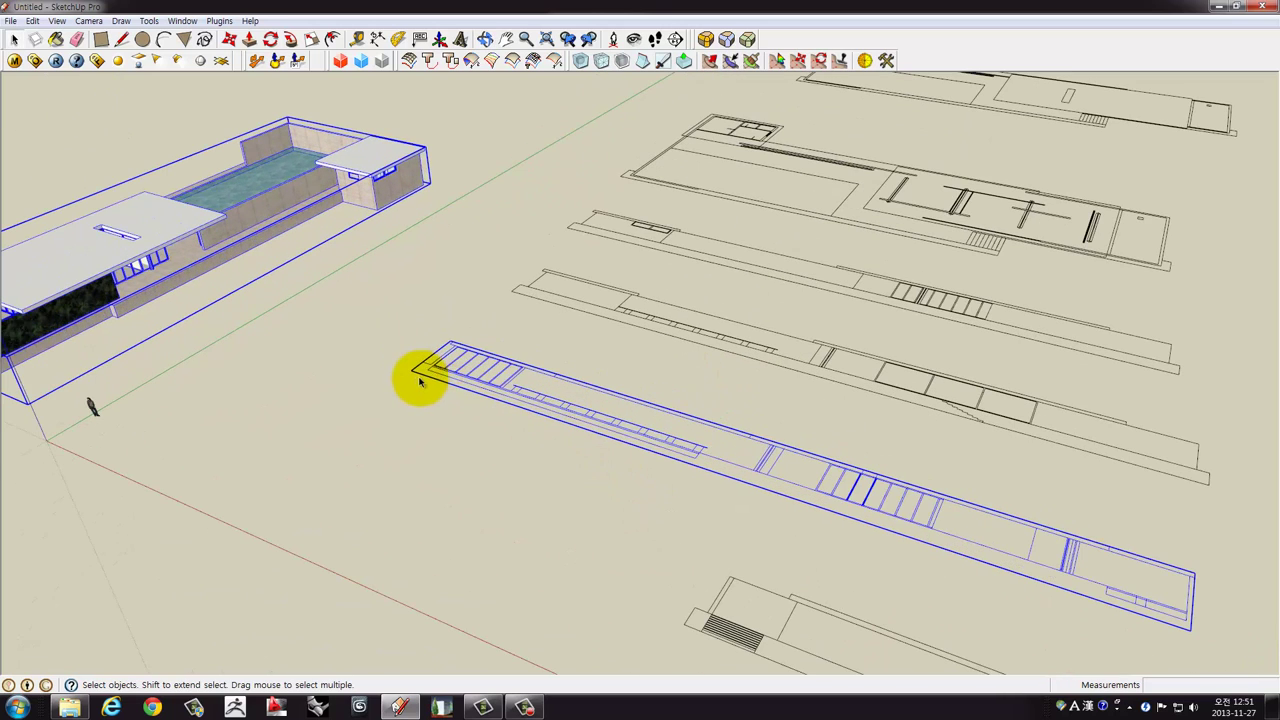
pyautogui.press('q')
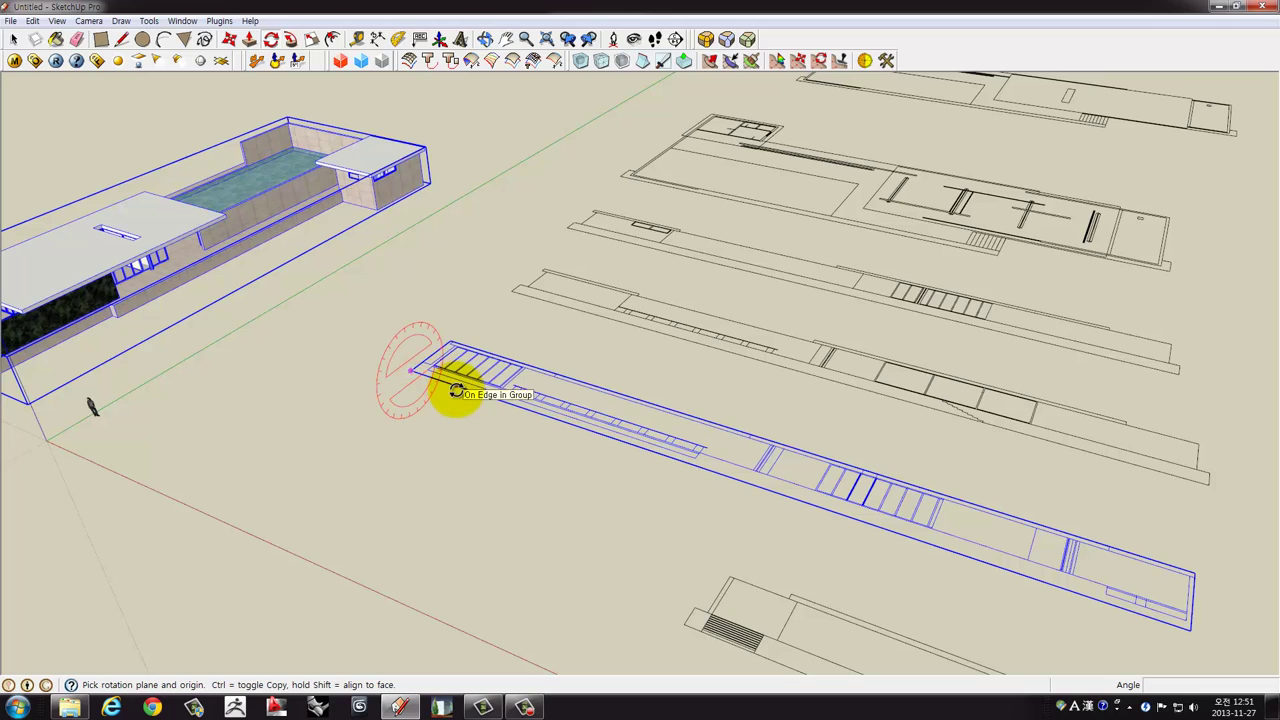
pyautogui.moveTo(456, 391); pyautogui.dragTo(450, 351)
pyautogui.click(452, 343)
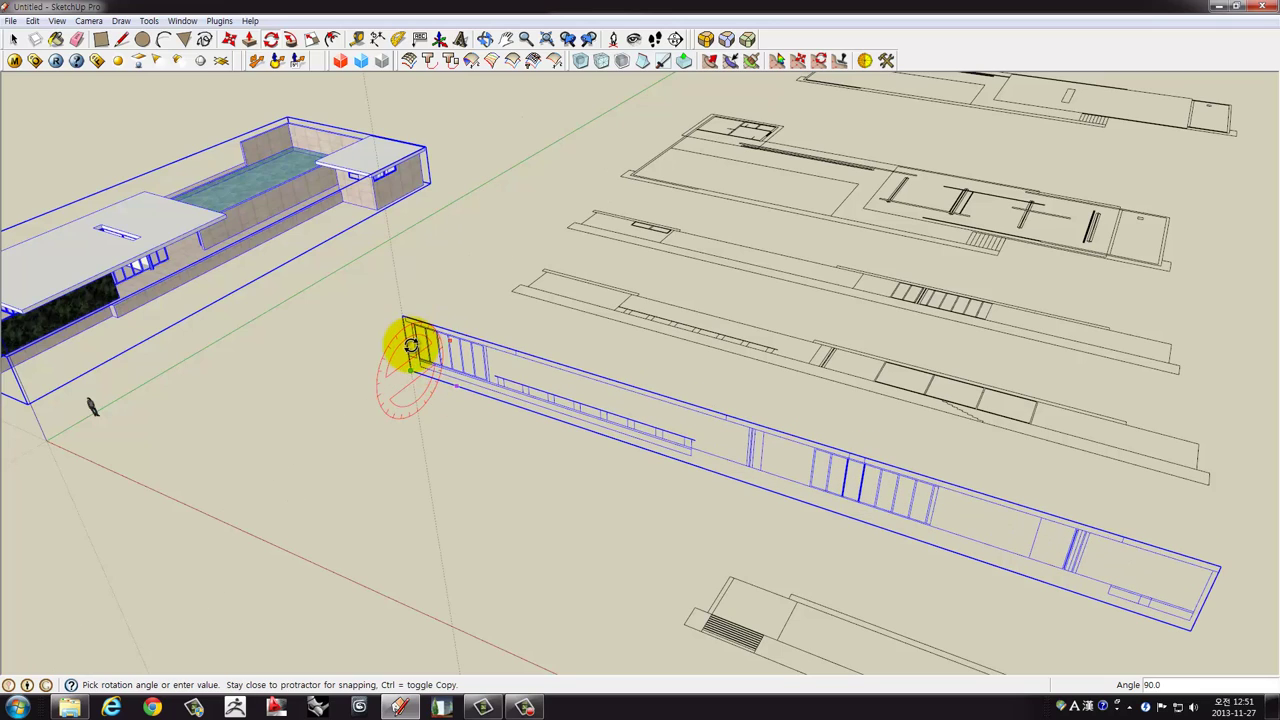
pyautogui.click(410, 347)
pyautogui.moveTo(634, 354); pyautogui.dragTo(357, 349, button='middle')
pyautogui.press('space')
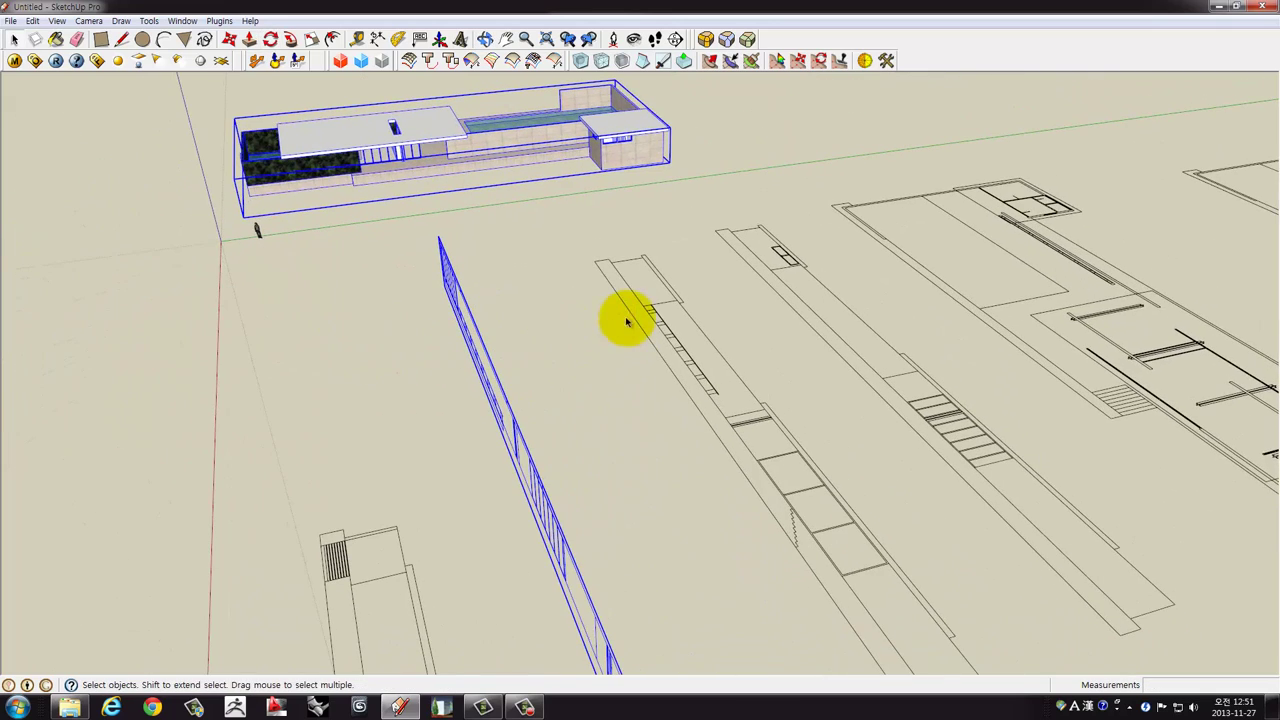
# Stand the second elevation strip upright with a 90° turn about its long edge.
pyautogui.click(632, 316)
pyautogui.press('q')
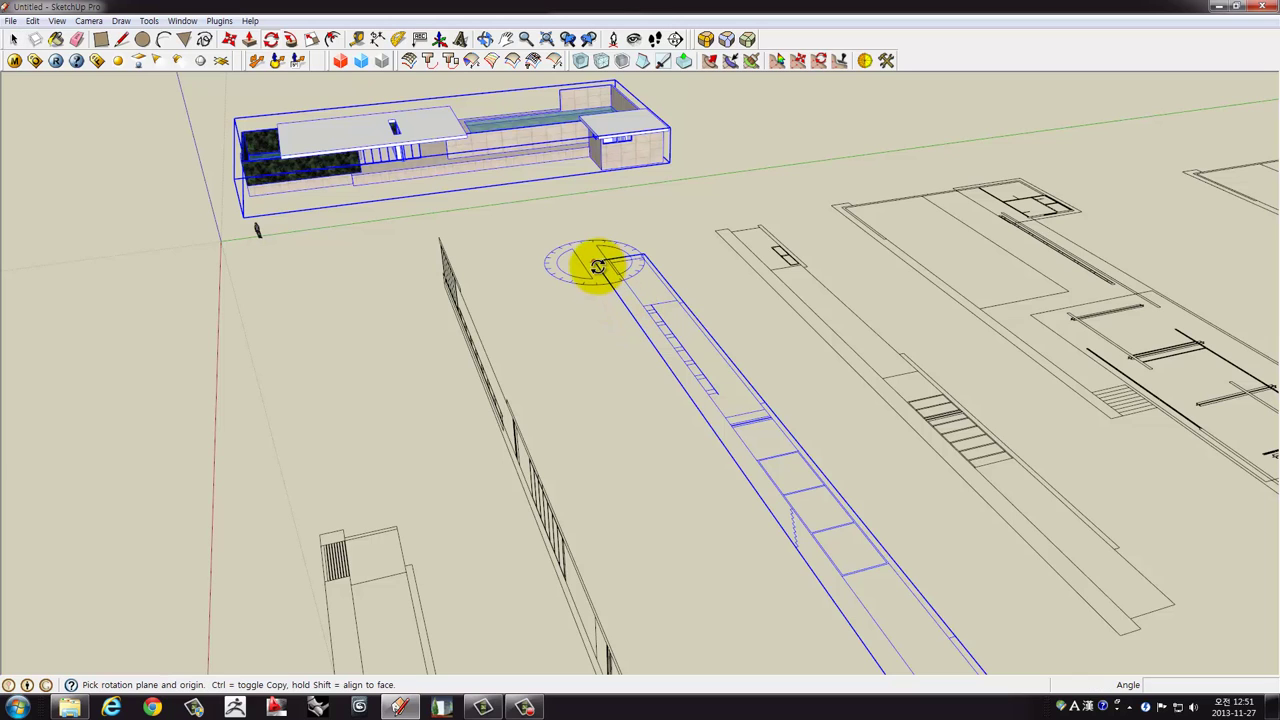
pyautogui.moveTo(612, 288); pyautogui.dragTo(623, 264)
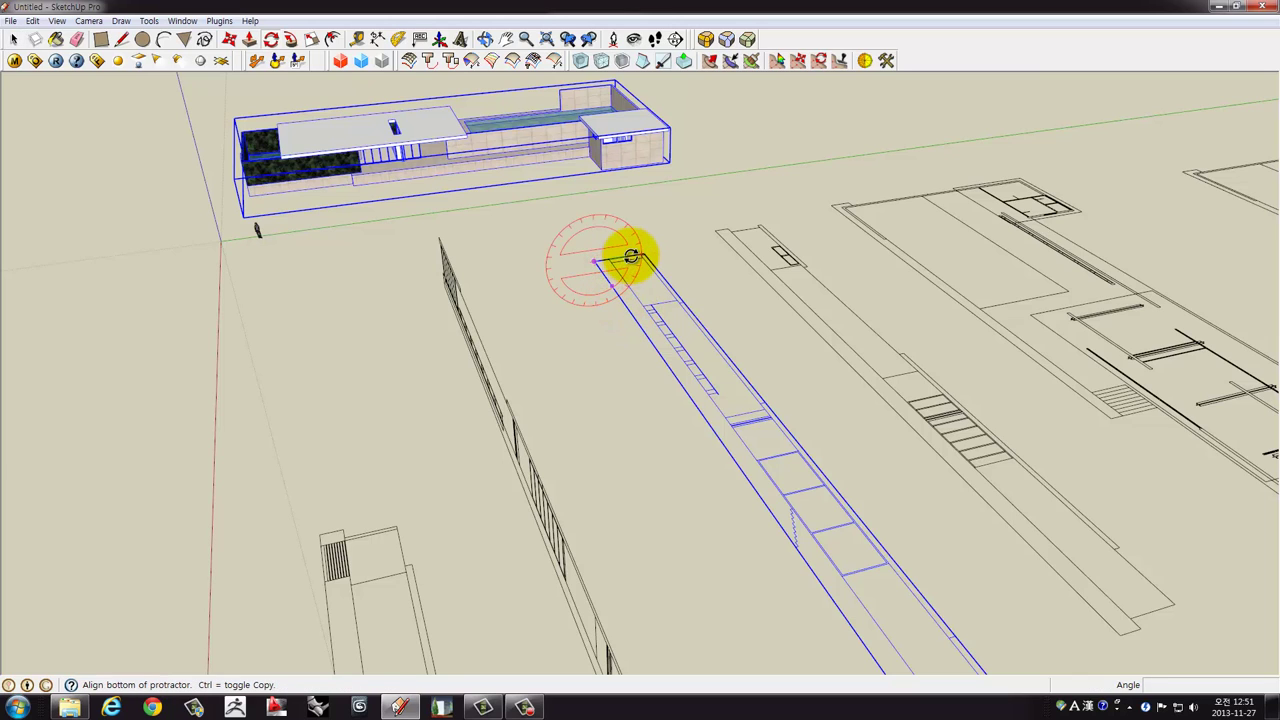
pyautogui.click(632, 256)
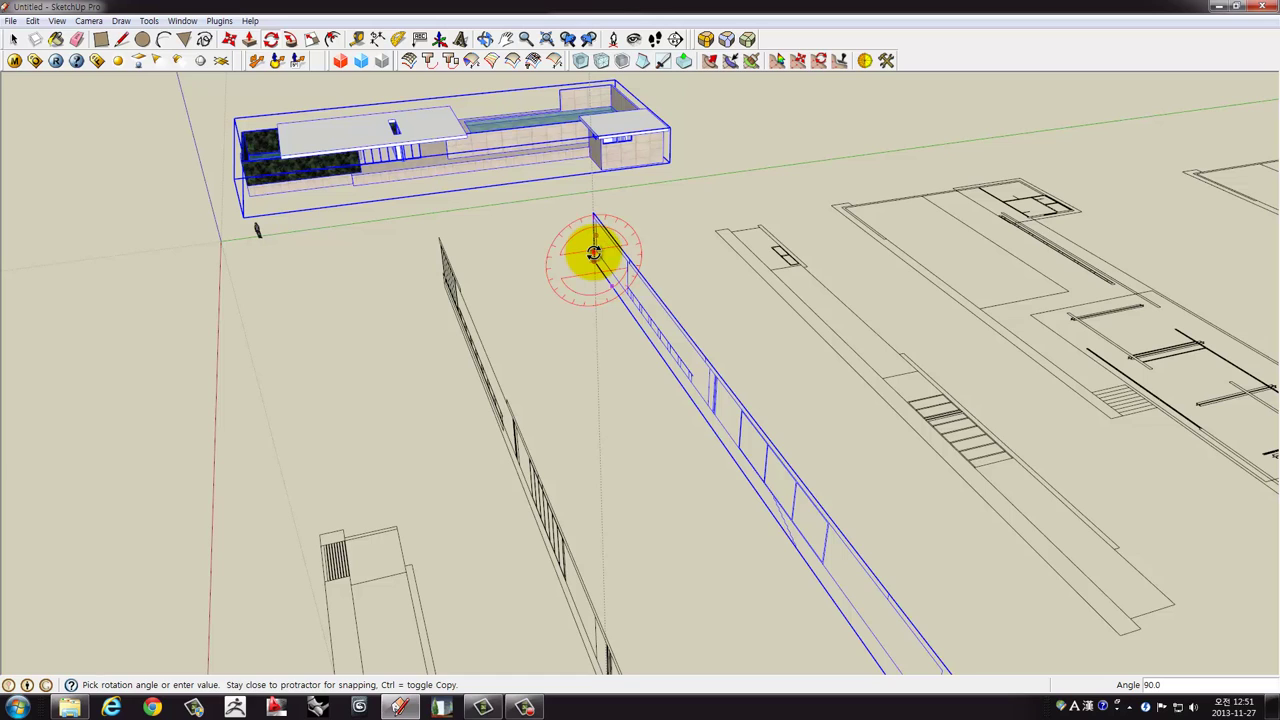
pyautogui.click(594, 253)
pyautogui.hotkey('ctrl', 'z')
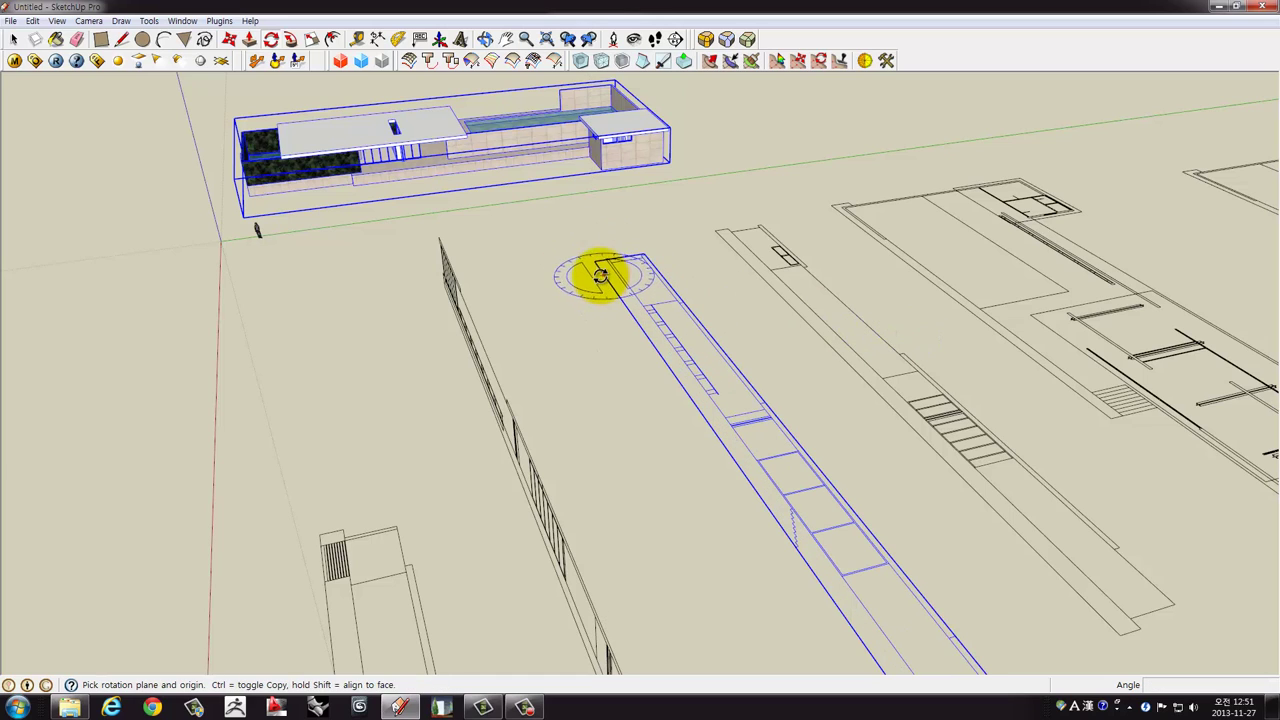
pyautogui.click(617, 291)
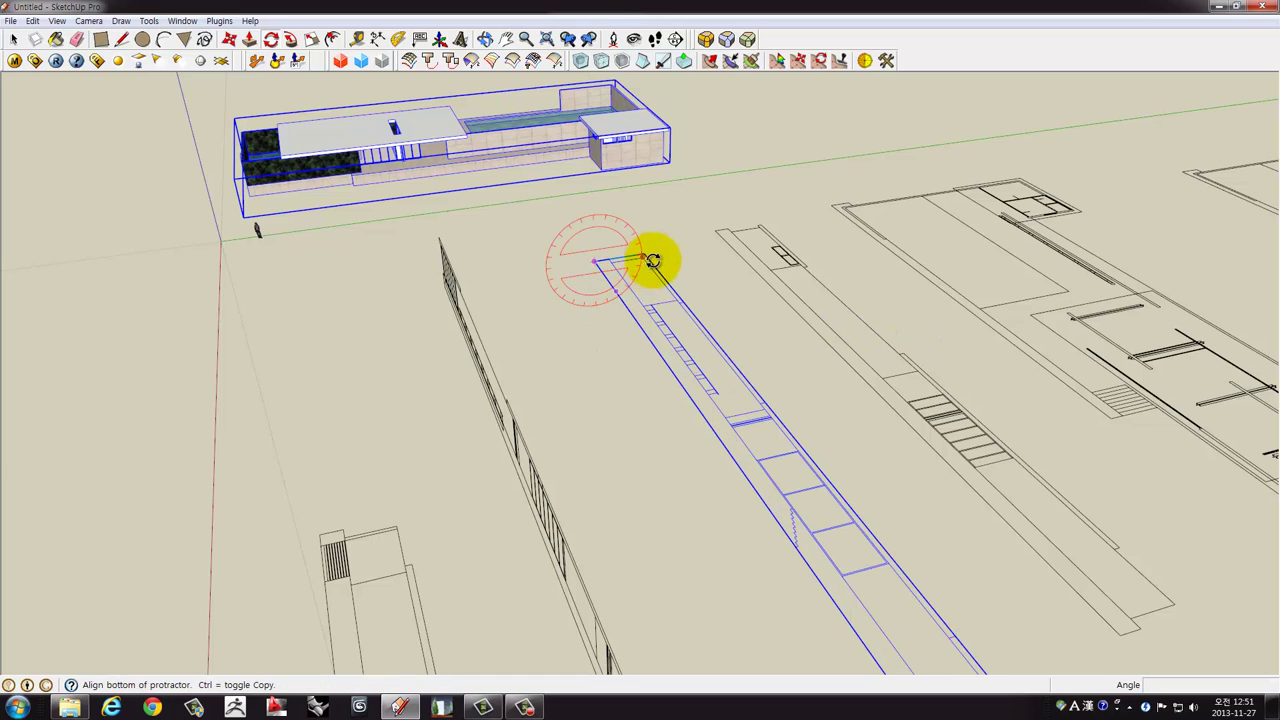
pyautogui.click(660, 256)
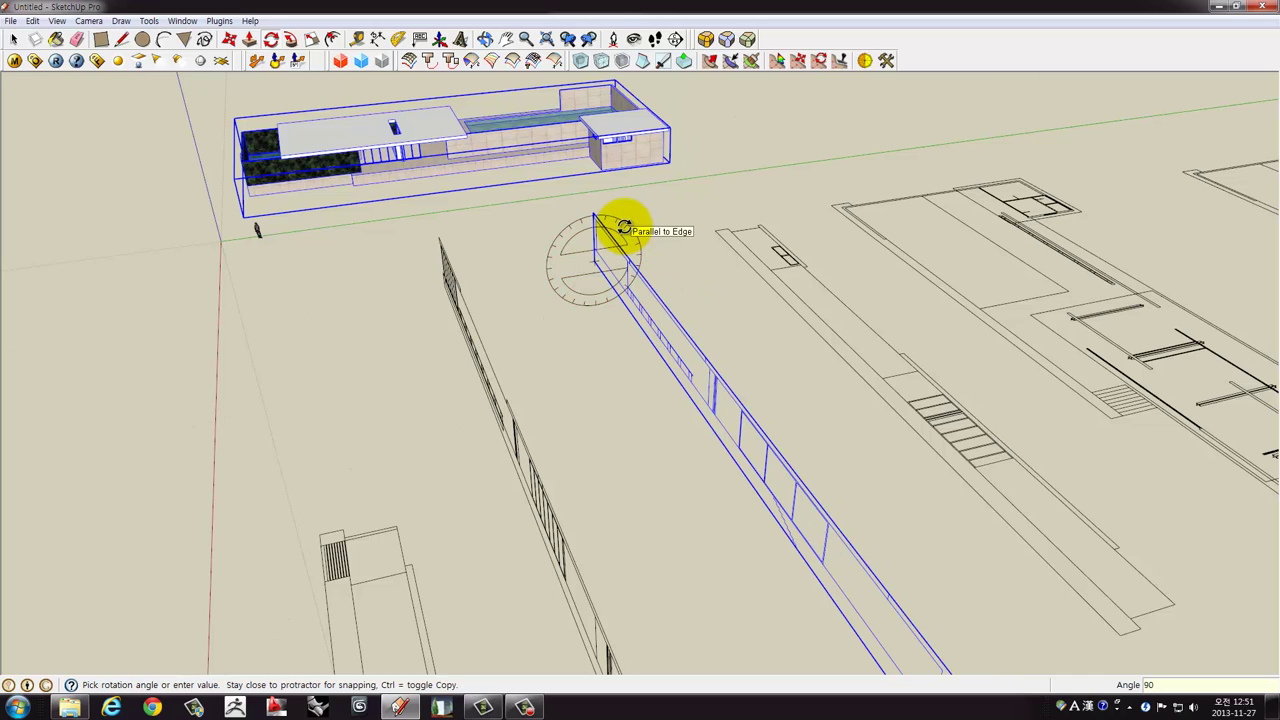
pyautogui.click(614, 229)
pyautogui.press('space')
# Rotate the third elevation strip exactly 90° upright about its edge.
pyautogui.click(779, 281)
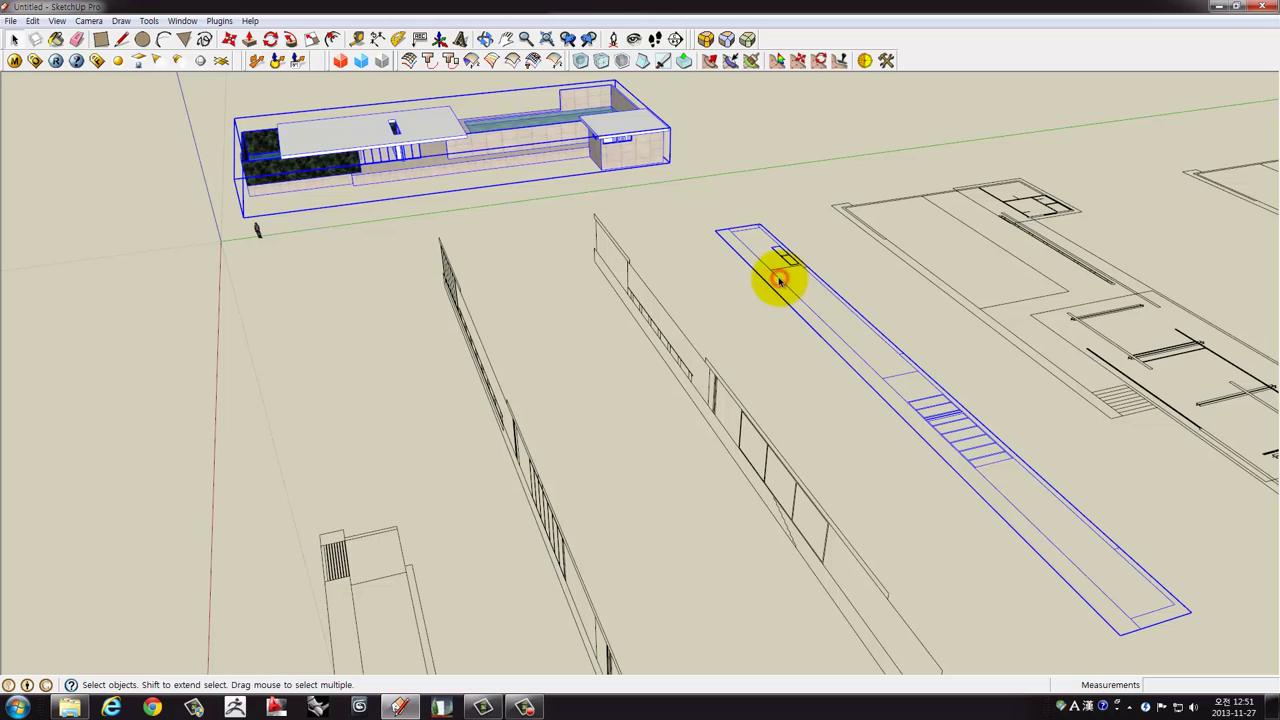
pyautogui.press('q')
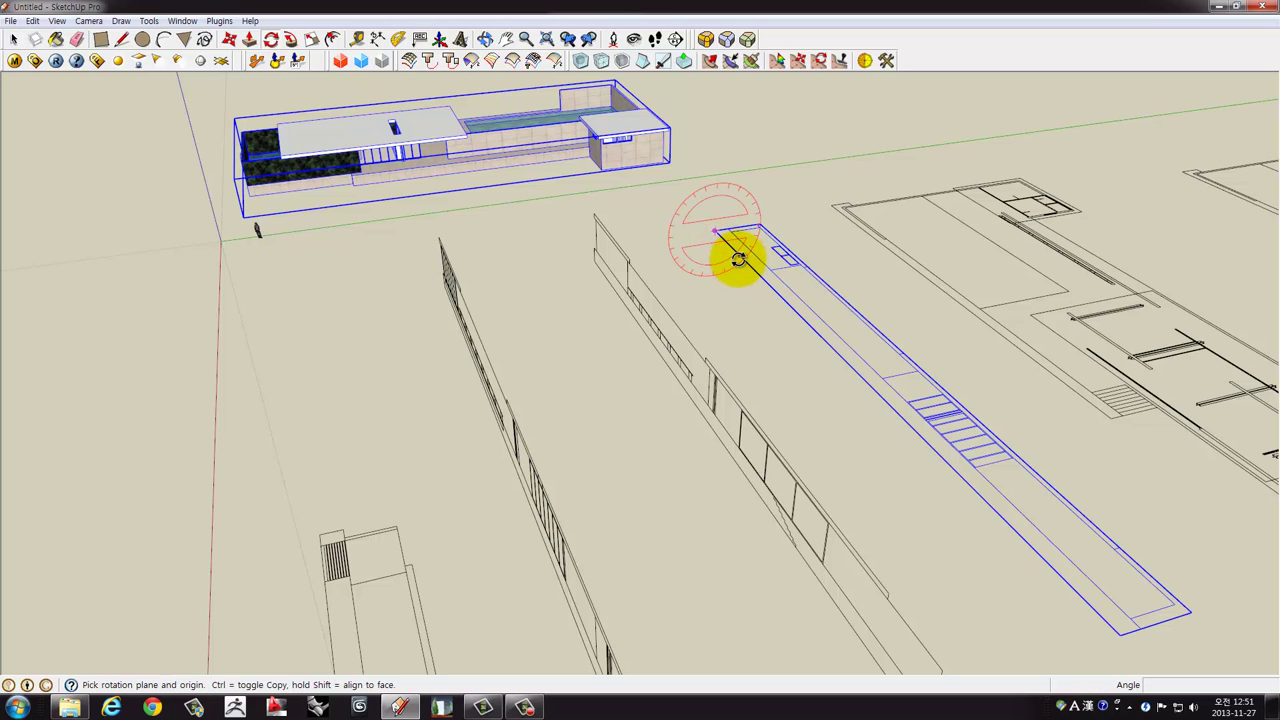
pyautogui.click(737, 258)
pyautogui.click(790, 213)
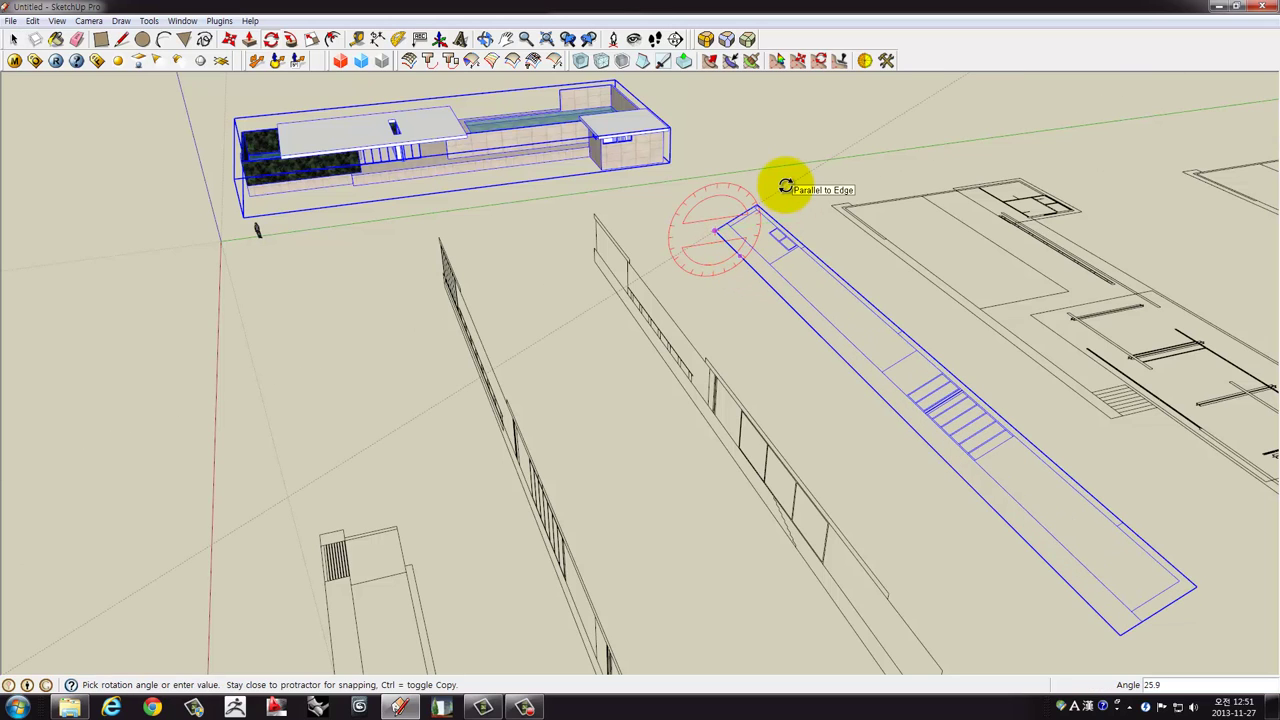
pyautogui.press('Return')
pyautogui.moveTo(792, 190)
pyautogui.mouseDown(button='middle')
pyautogui.moveTo(837, 200)
pyautogui.moveTo(580, 209)
pyautogui.moveTo(796, 222)
pyautogui.moveTo(820, 237)
pyautogui.moveTo(749, 306)
pyautogui.moveTo(818, 316)
pyautogui.mouseUp(button='middle')
# Reposition the middle floor plan group with the Move tool.
pyautogui.click(855, 305)
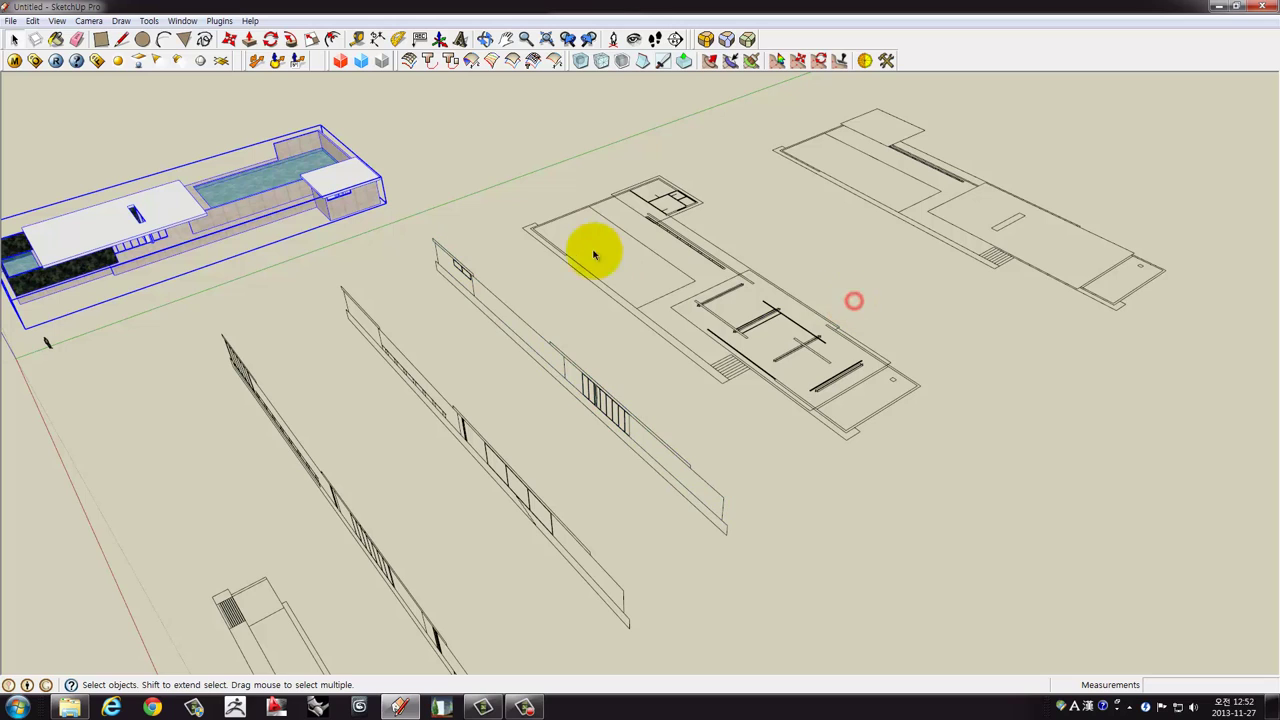
pyautogui.click(527, 232)
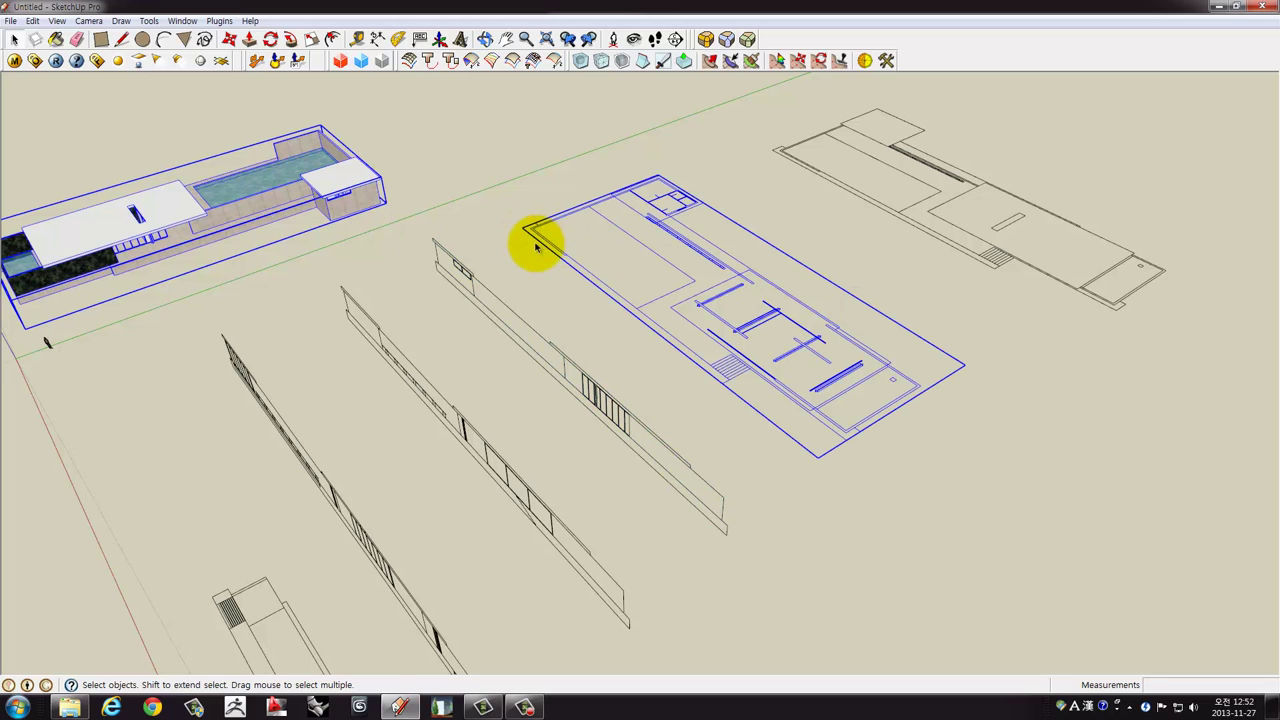
pyautogui.press('m')
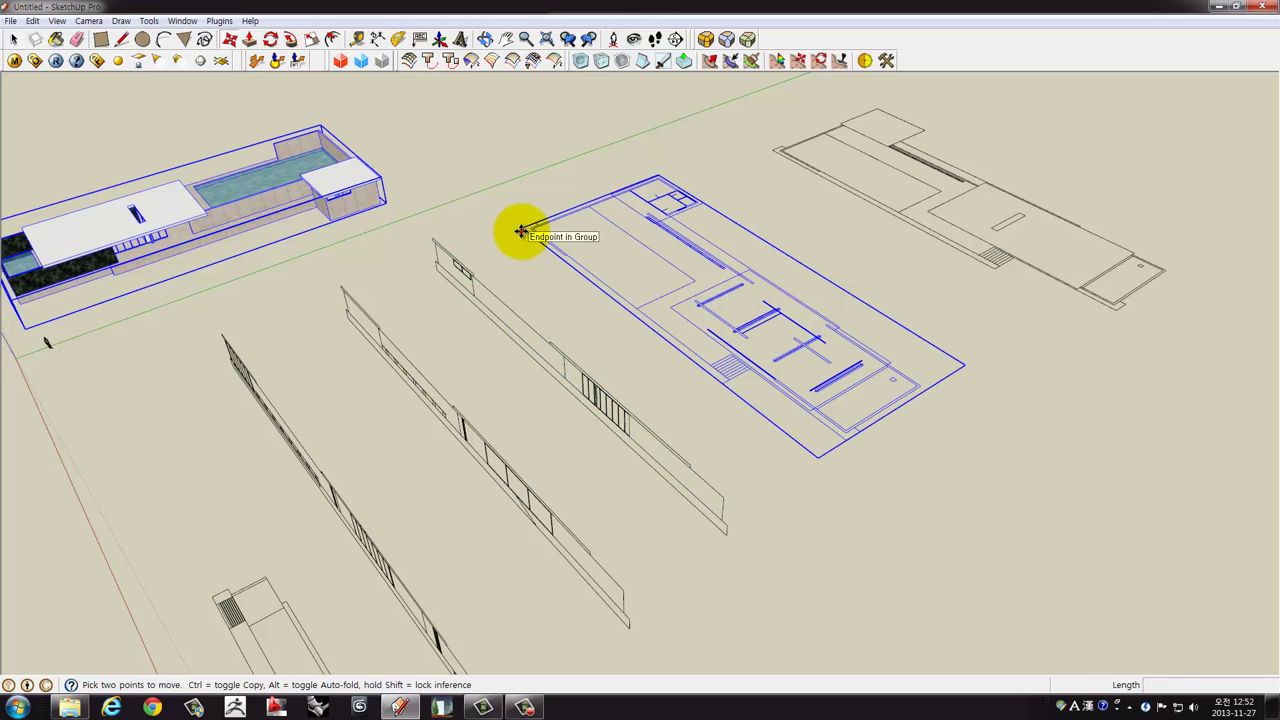
pyautogui.click(520, 232)
pyautogui.moveTo(97, 449)
pyautogui.mouseDown(button='middle')
pyautogui.moveTo(443, 421)
pyautogui.moveTo(623, 371)
pyautogui.mouseUp(button='middle')
pyautogui.press('space')
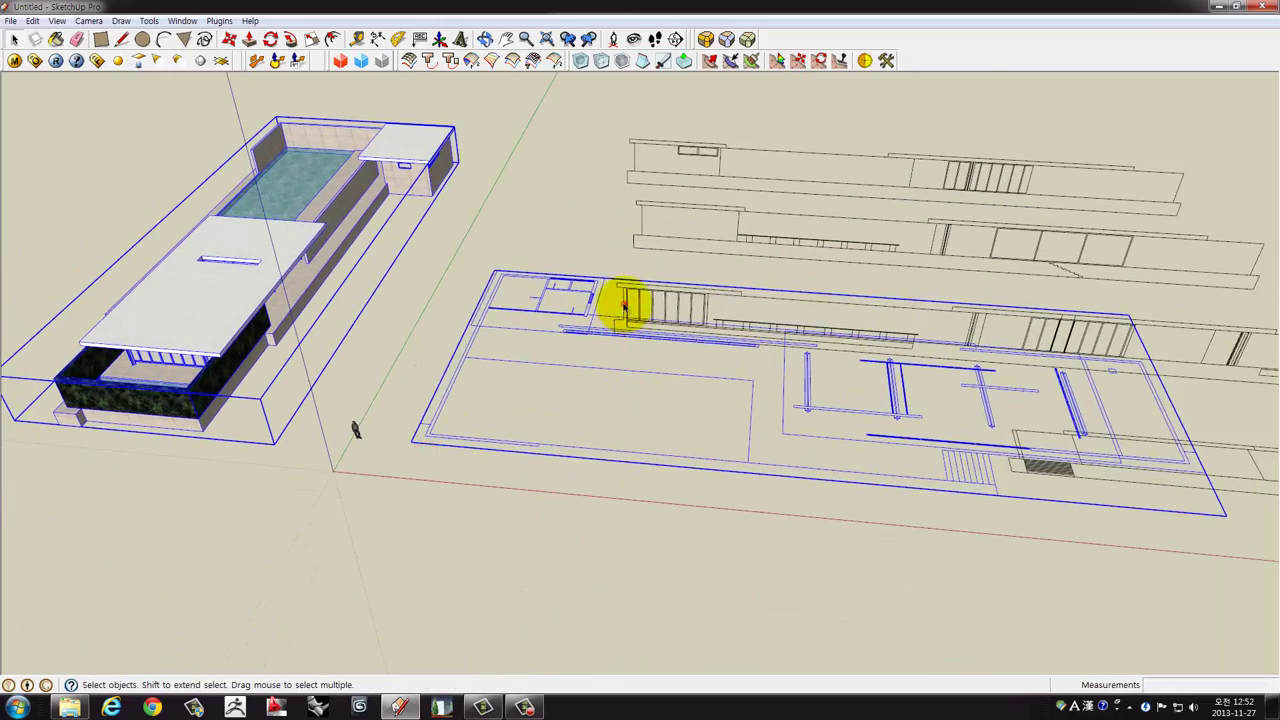
pyautogui.moveTo(622, 305); pyautogui.dragTo(614, 300, button='middle')
pyautogui.scroll(3, 625, 310)
pyautogui.scroll(3, 620, 330)
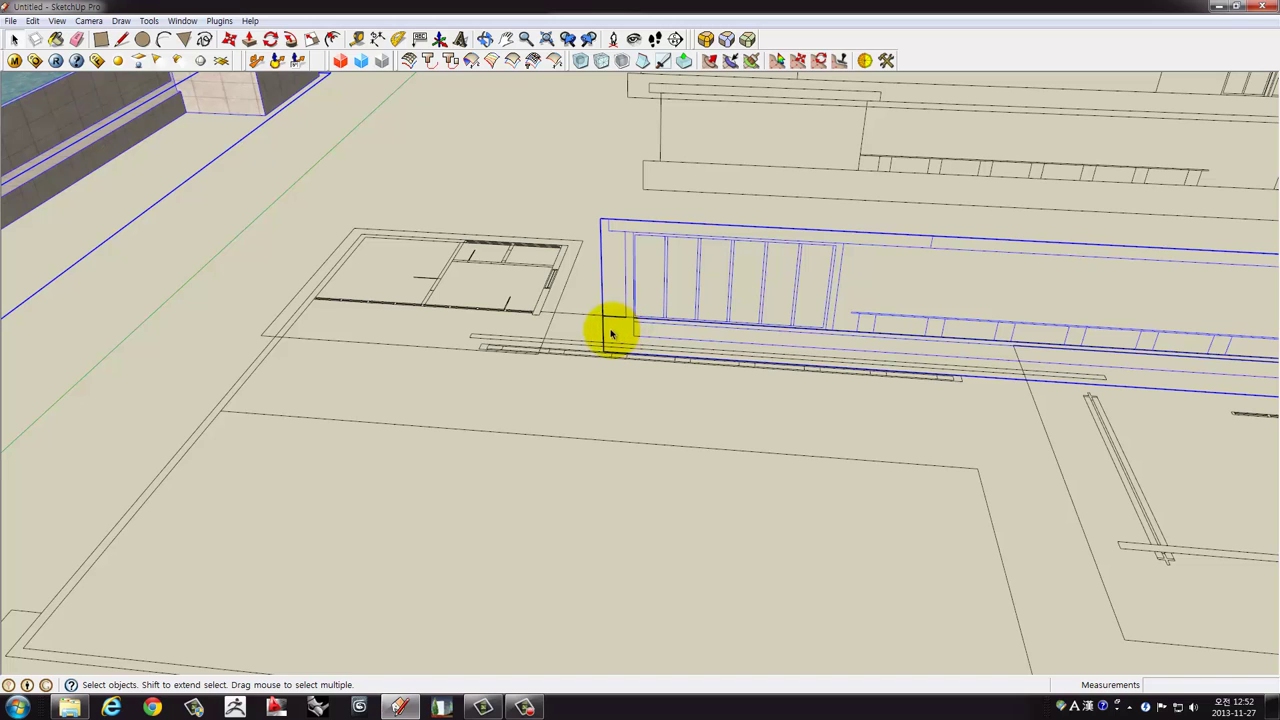
# Move the upright elevation so it stands against the floor plan.
pyautogui.click(603, 331)
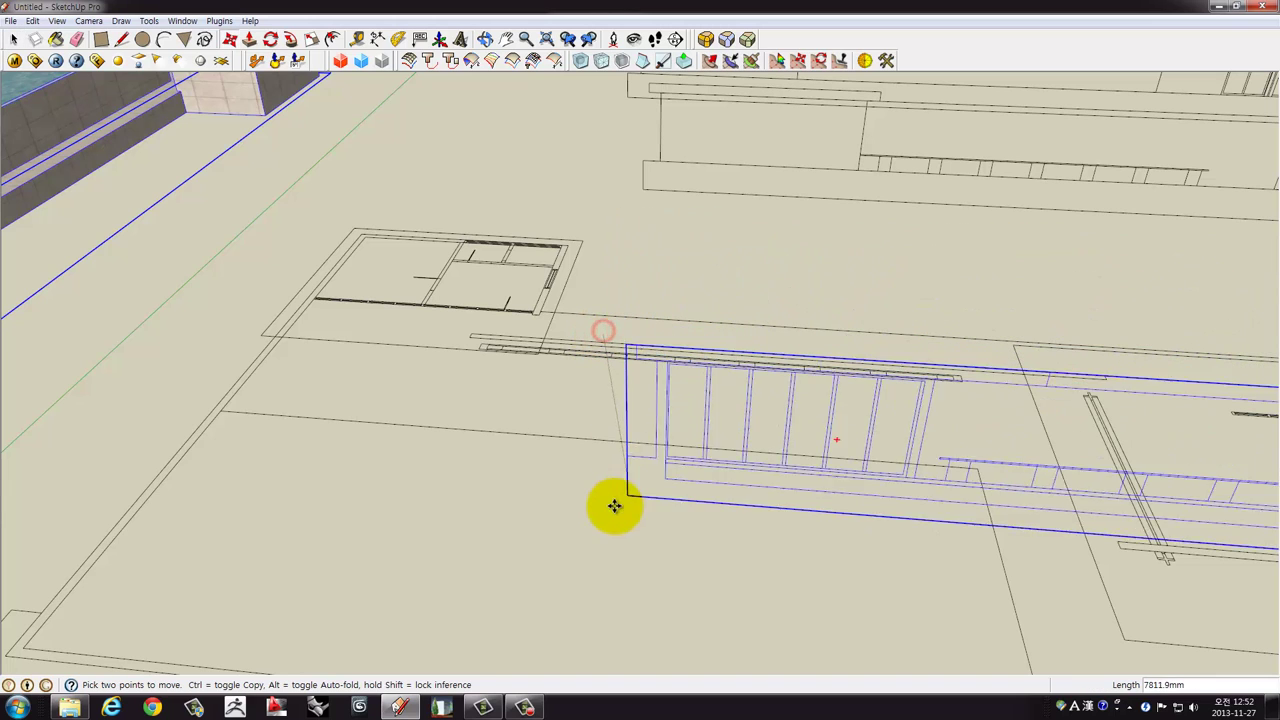
pyautogui.moveTo(590, 558); pyautogui.dragTo(557, 423, button='middle')
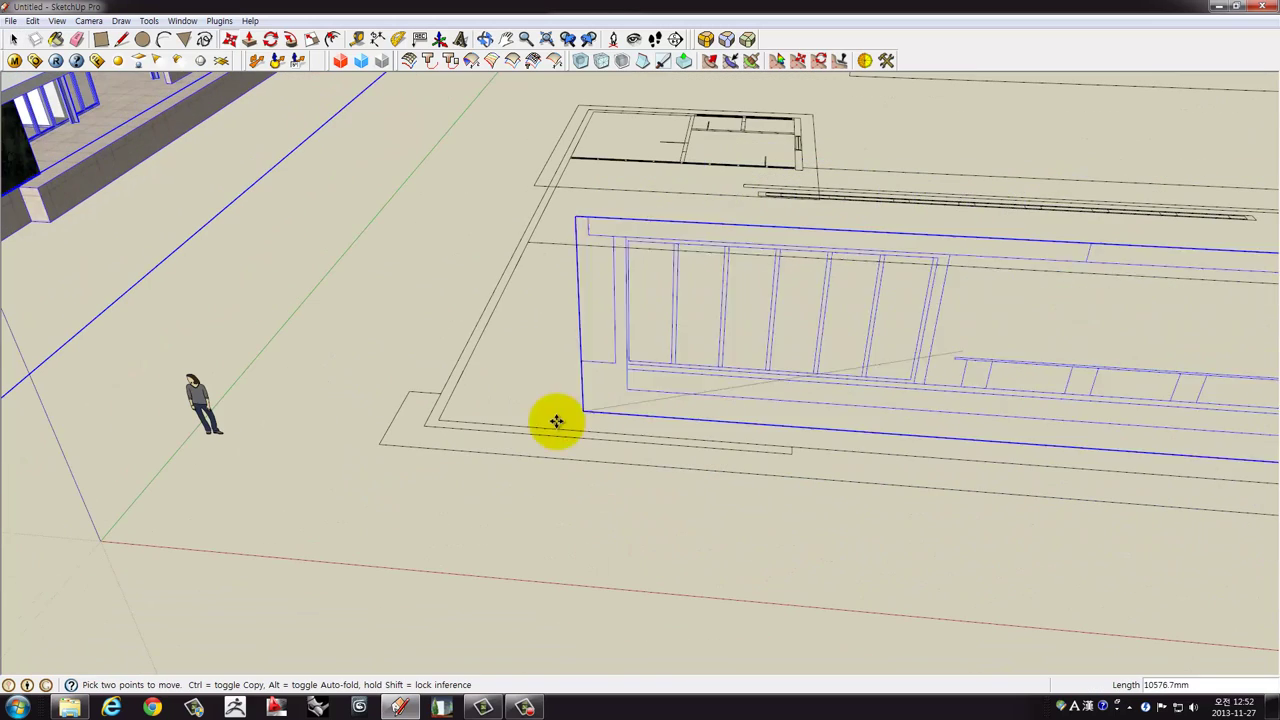
pyautogui.scroll(-3, 381, 447)
pyautogui.scroll(-2, 829, 429)
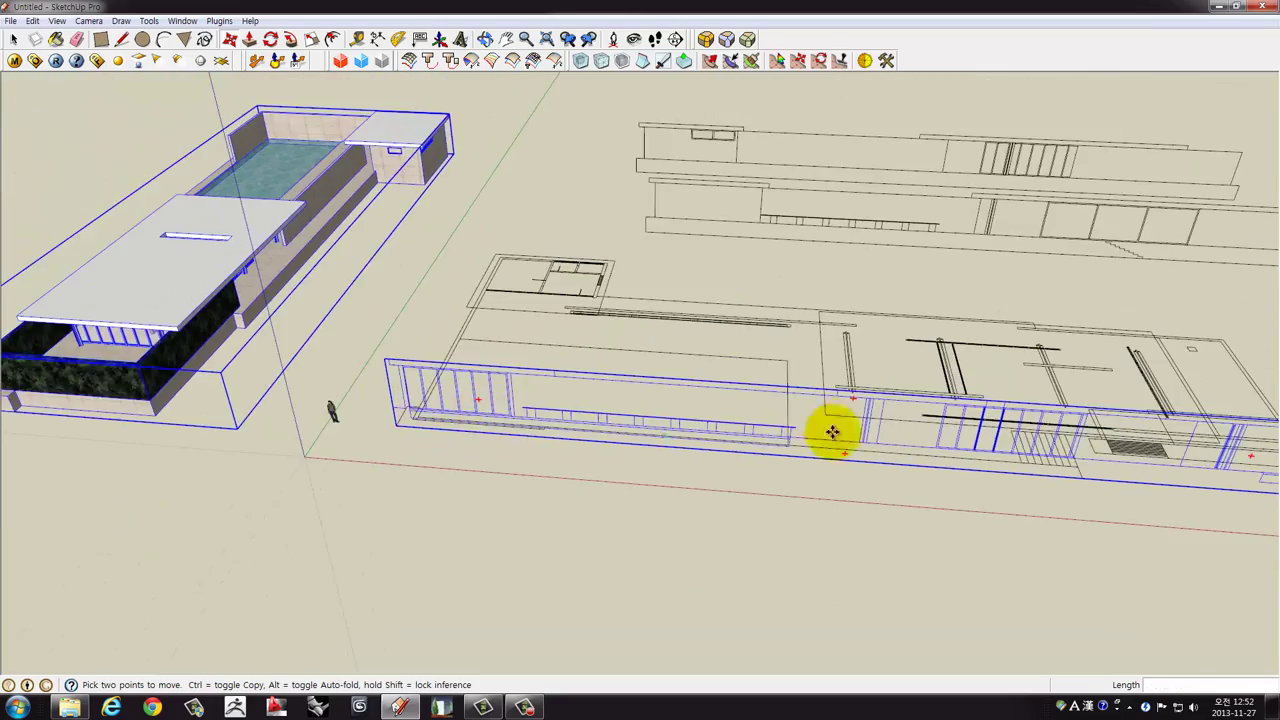
pyautogui.moveTo(829, 429)
pyautogui.mouseDown(button='middle')
pyautogui.moveTo(823, 363)
pyautogui.moveTo(657, 413)
pyautogui.mouseUp(button='middle')
pyautogui.scroll(-2, 640, 370)
pyautogui.scroll(-1, 620, 320)
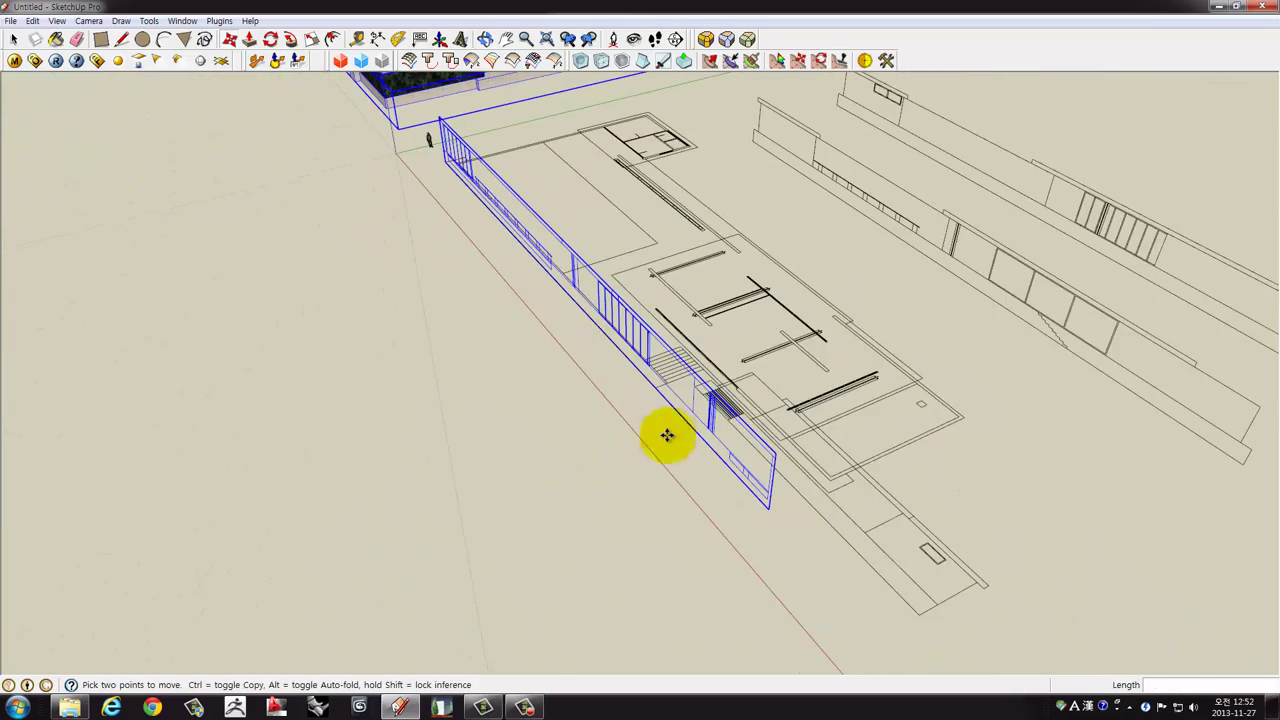
pyautogui.scroll(-2, 551, 320)
pyautogui.scroll(-2, 600, 420)
pyautogui.moveTo(663, 496); pyautogui.dragTo(609, 509, button='middle')
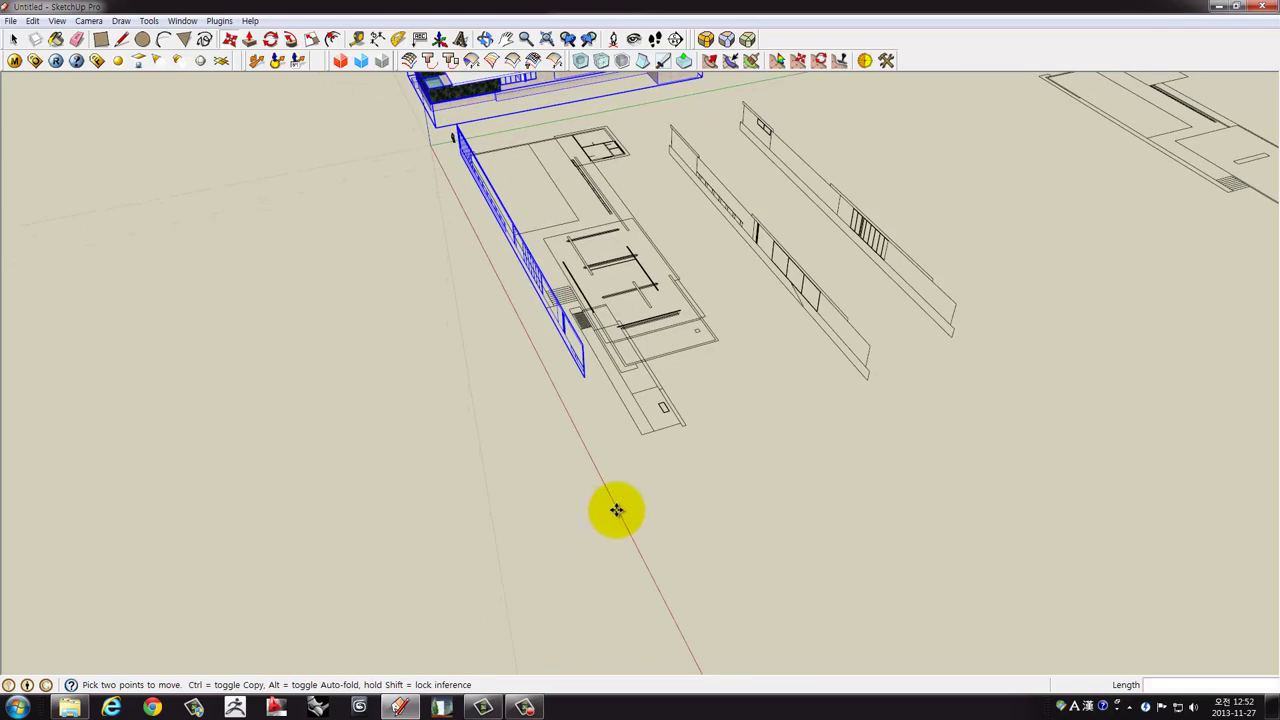
pyautogui.click(636, 472)
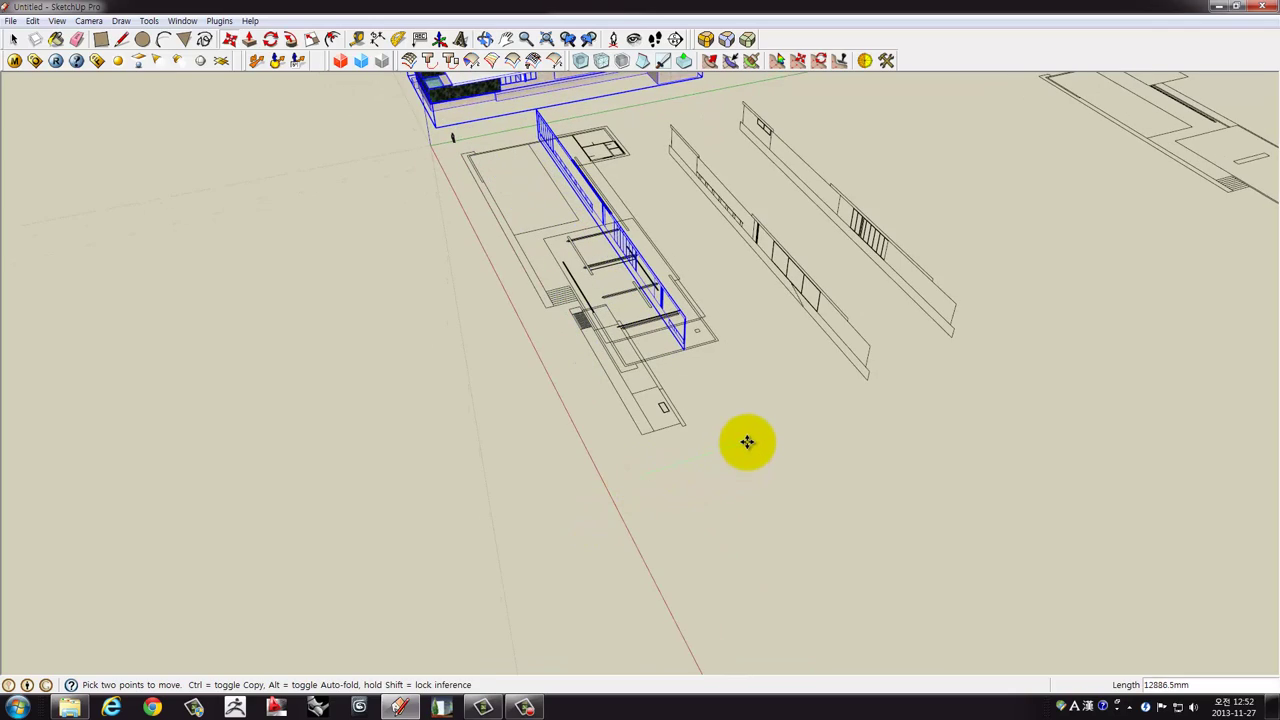
pyautogui.scroll(2, 600, 250)
pyautogui.scroll(2, 543, 177)
pyautogui.click(543, 186)
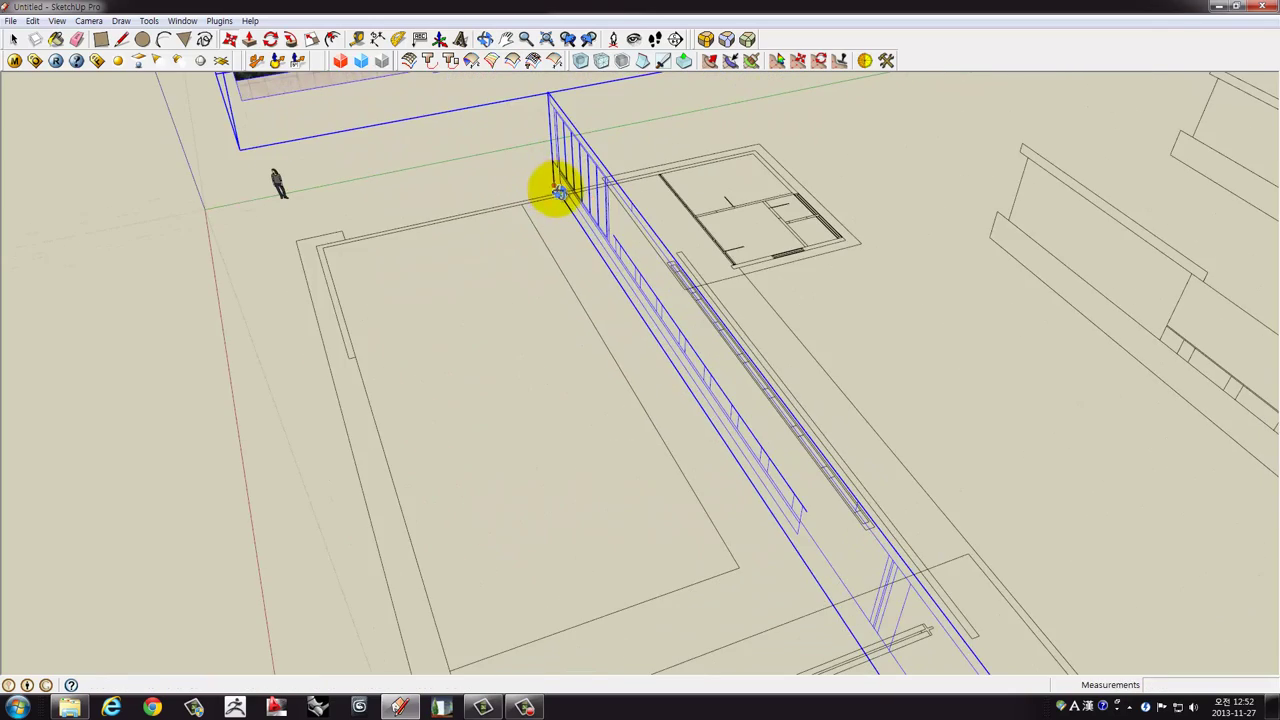
pyautogui.scroll(2, 500, 226)
# Slide the elevation along the green axis onto the floor plan's front edge.
pyautogui.click(467, 228)
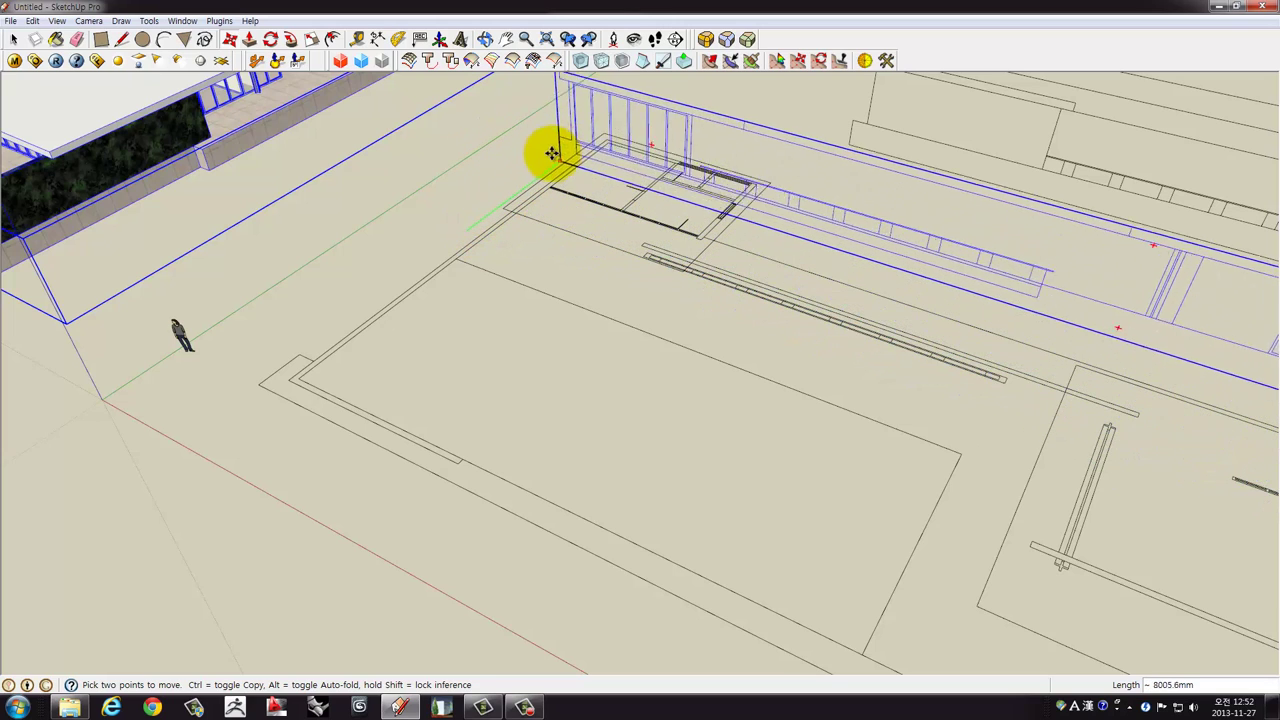
pyautogui.scroll(-3, 585, 123)
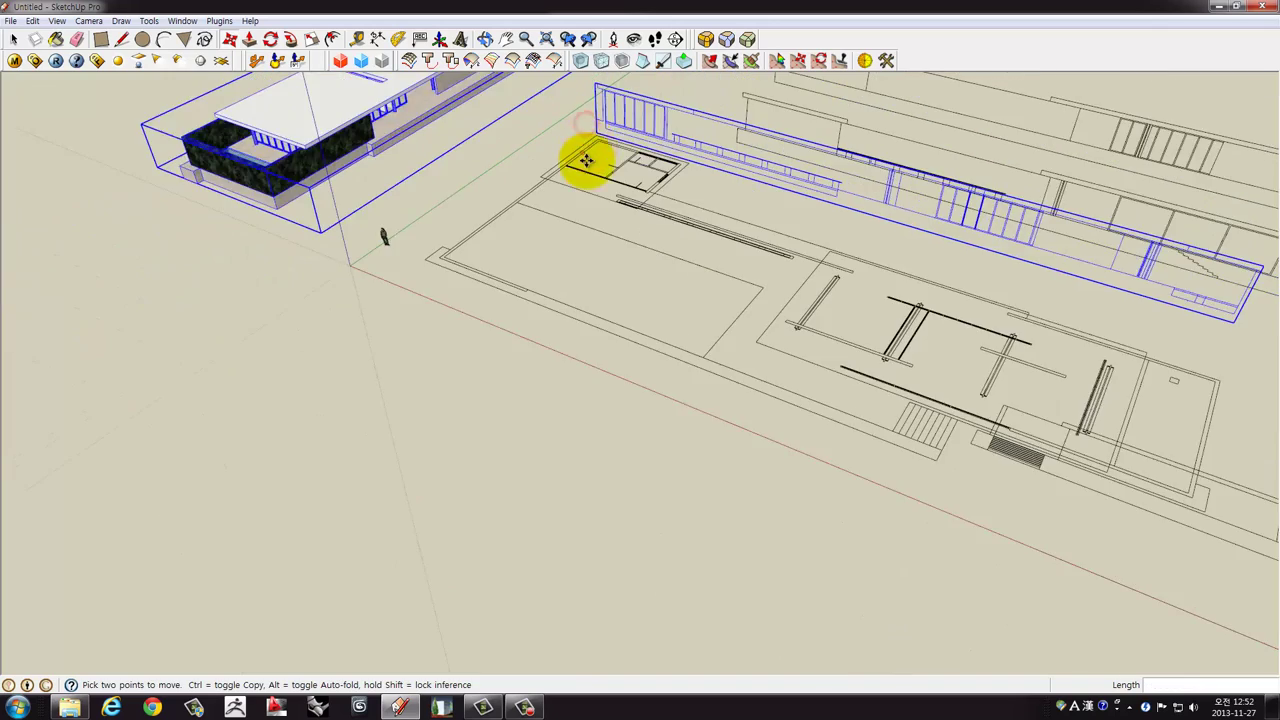
pyautogui.moveTo(580, 157)
pyautogui.mouseDown(button='middle')
pyautogui.moveTo(646, 283)
pyautogui.moveTo(914, 323)
pyautogui.mouseUp(button='middle')
pyautogui.press('space')
pyautogui.scroll(3, 700, 171)
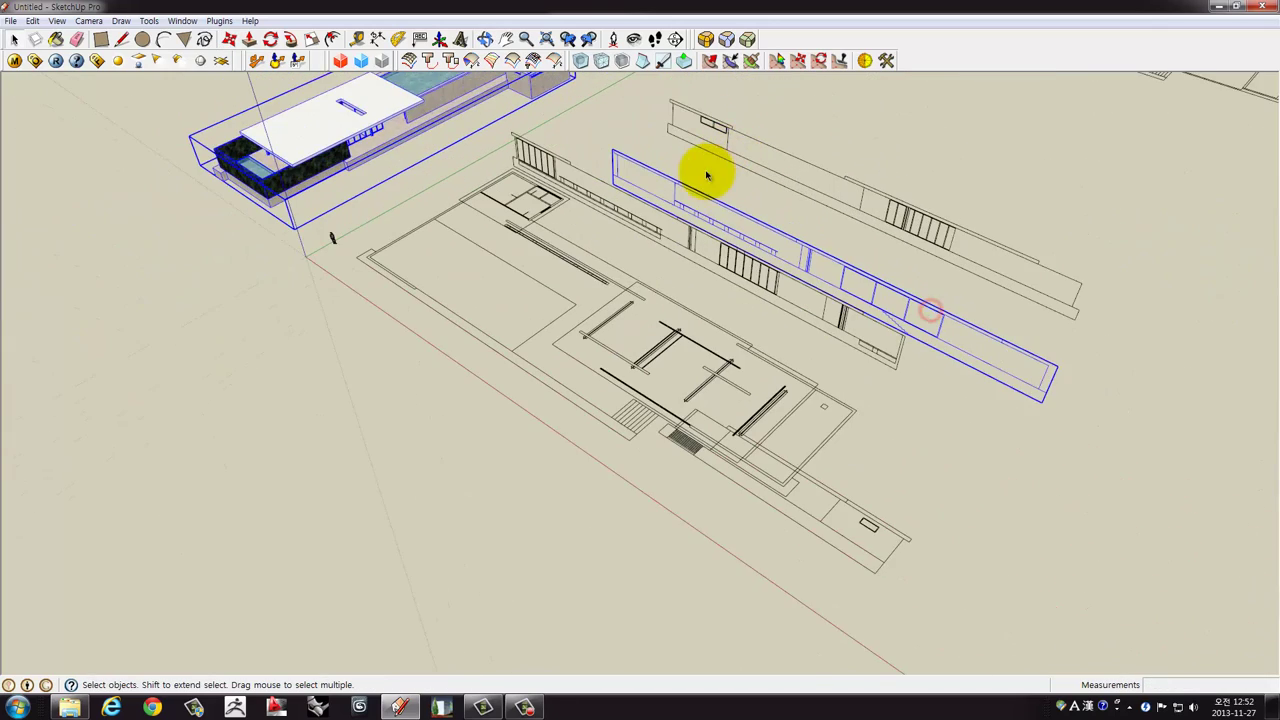
pyautogui.scroll(1, 683, 205)
pyautogui.press('m')
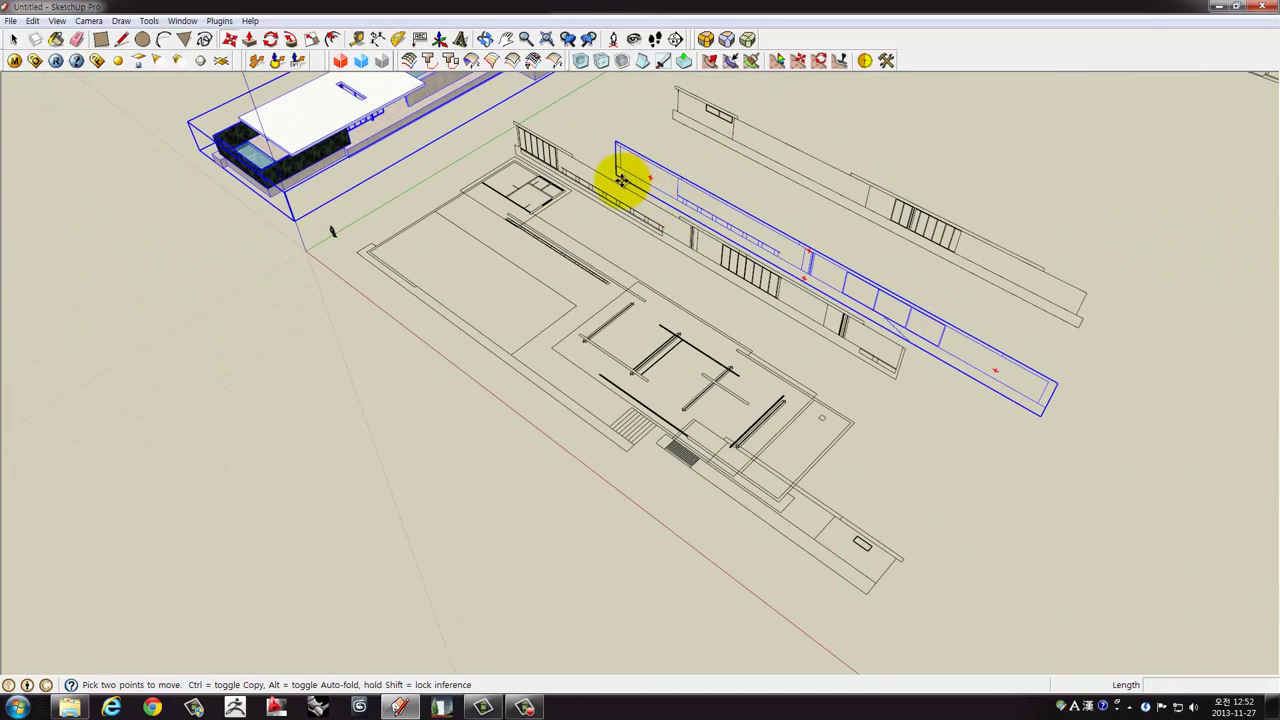
pyautogui.click(620, 180)
pyautogui.click(357, 252)
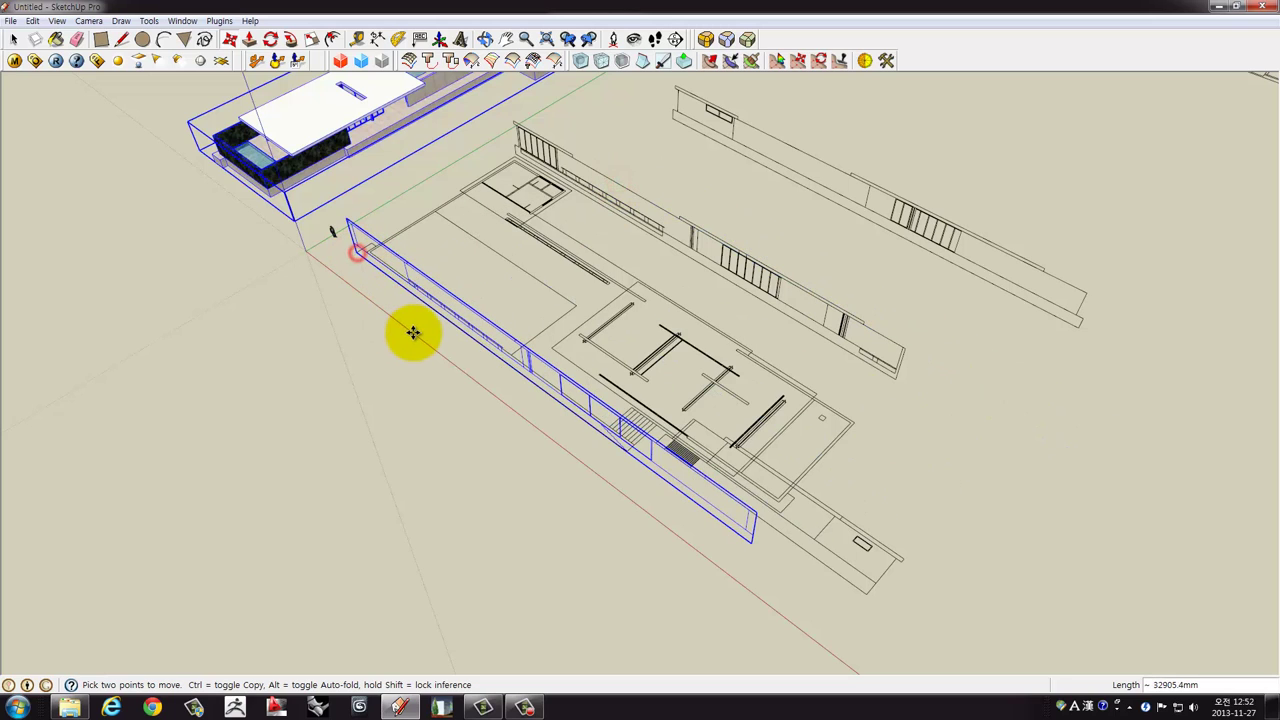
pyautogui.click(420, 323)
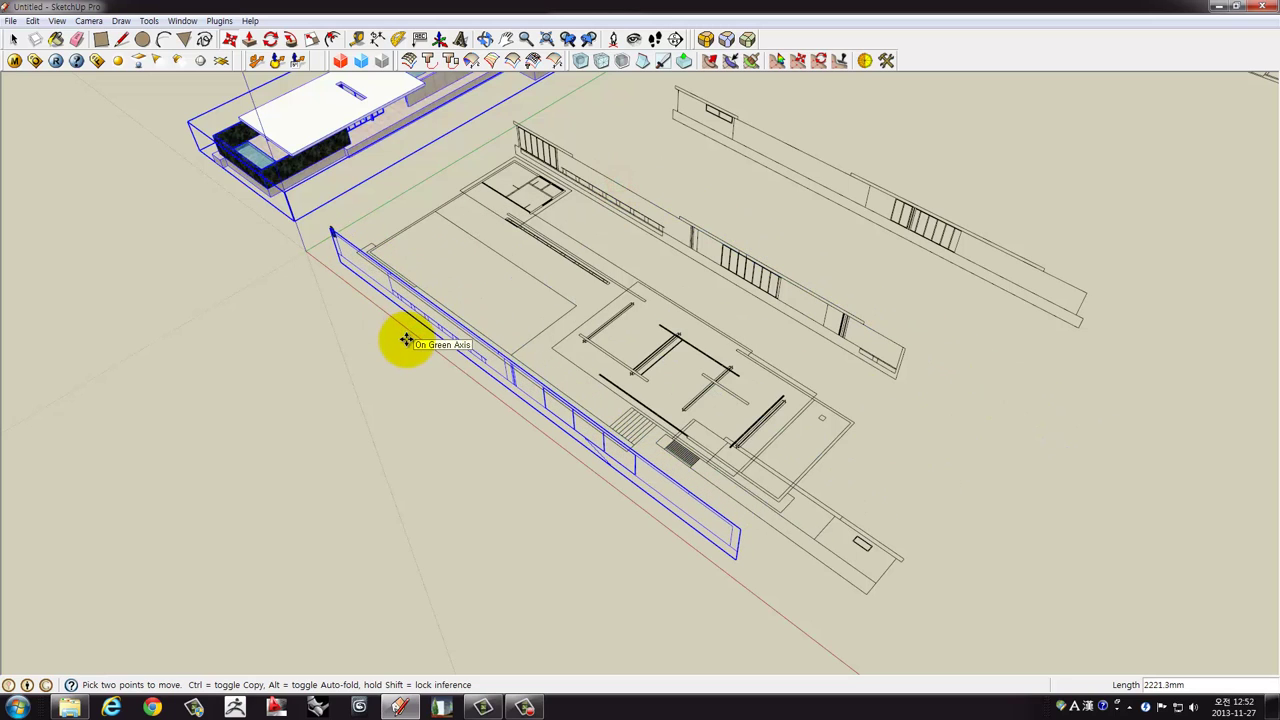
pyautogui.click(410, 338)
pyautogui.moveTo(771, 300); pyautogui.dragTo(643, 277, button='middle')
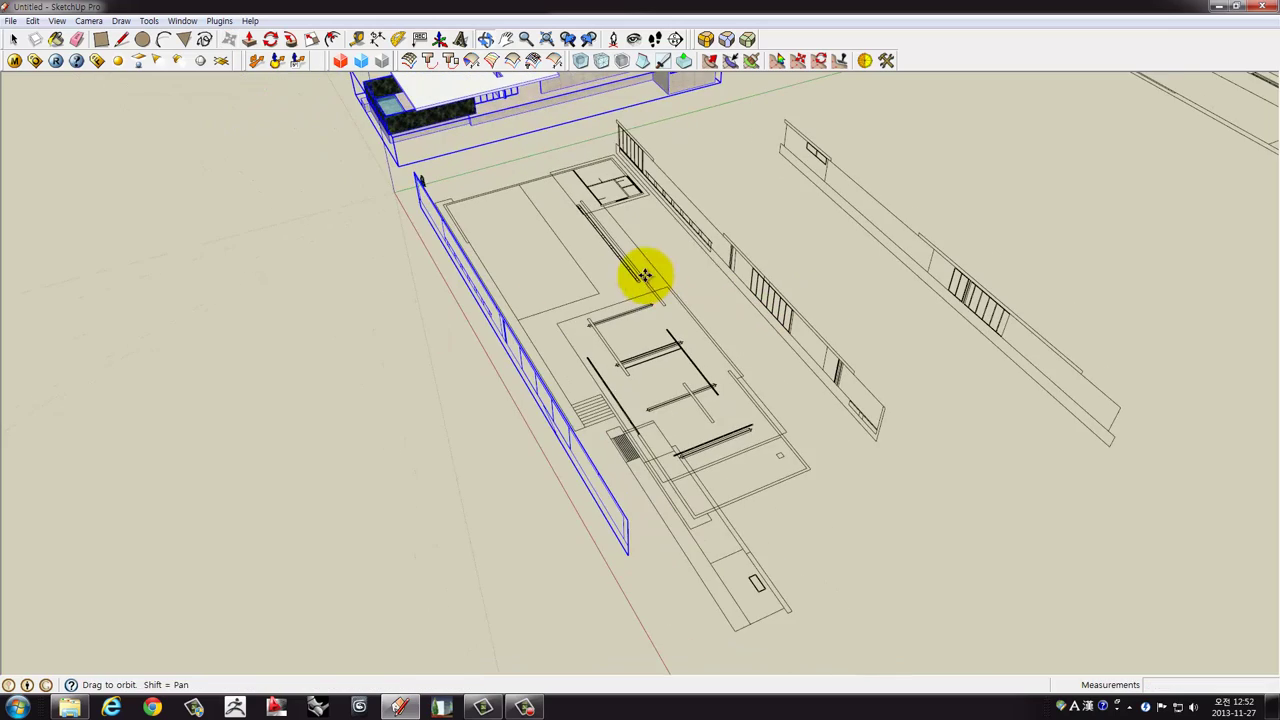
pyautogui.moveTo(877, 243); pyautogui.dragTo(831, 258, button='middle')
pyautogui.press('space')
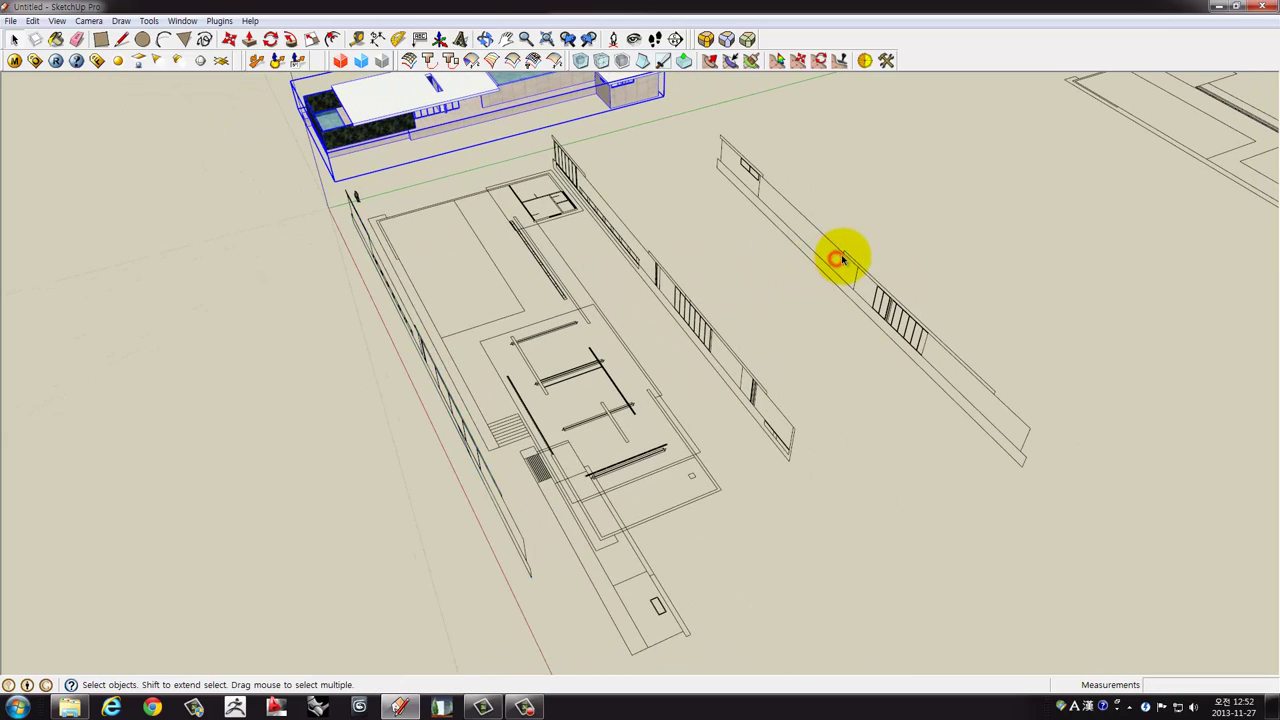
# Move the far-right elevation beside the plan, then select the right-hand plan group.
pyautogui.click(838, 260)
pyautogui.scroll(1, 777, 194)
pyautogui.scroll(1, 686, 186)
pyautogui.scroll(2, 710, 197)
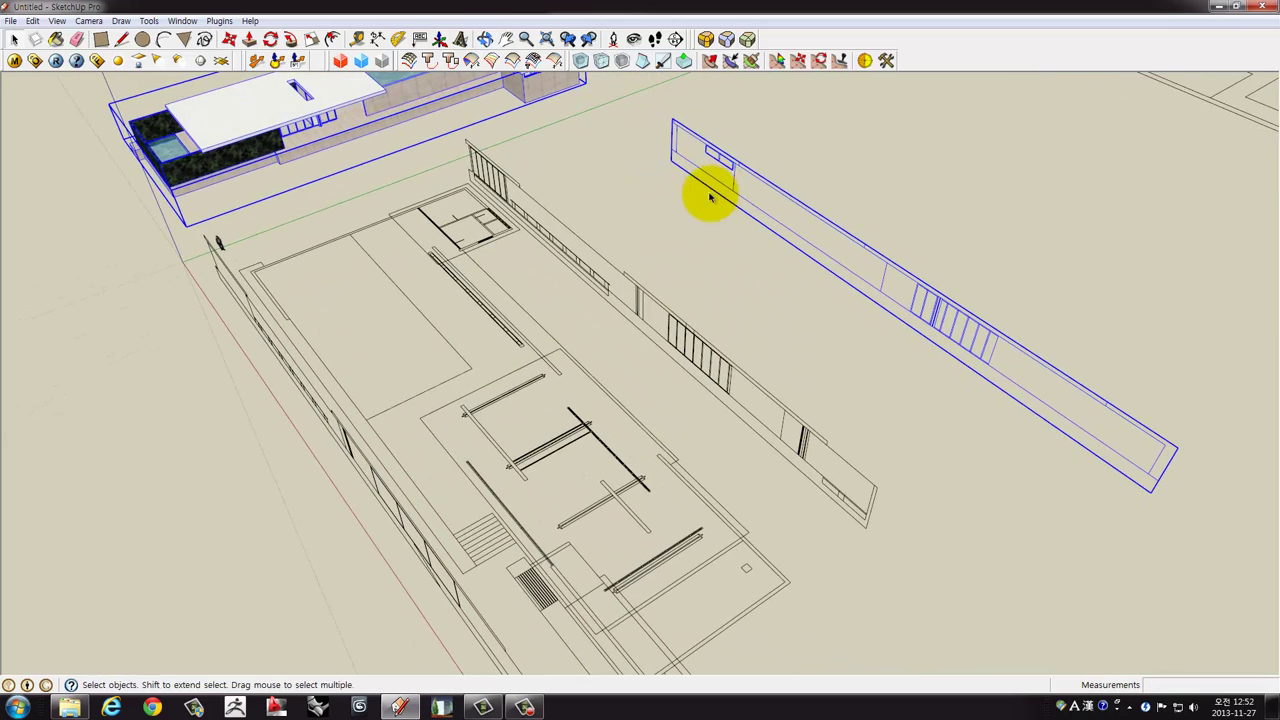
pyautogui.press('m')
pyautogui.click(675, 165)
pyautogui.moveTo(651, 171); pyautogui.dragTo(380, 271, button='middle')
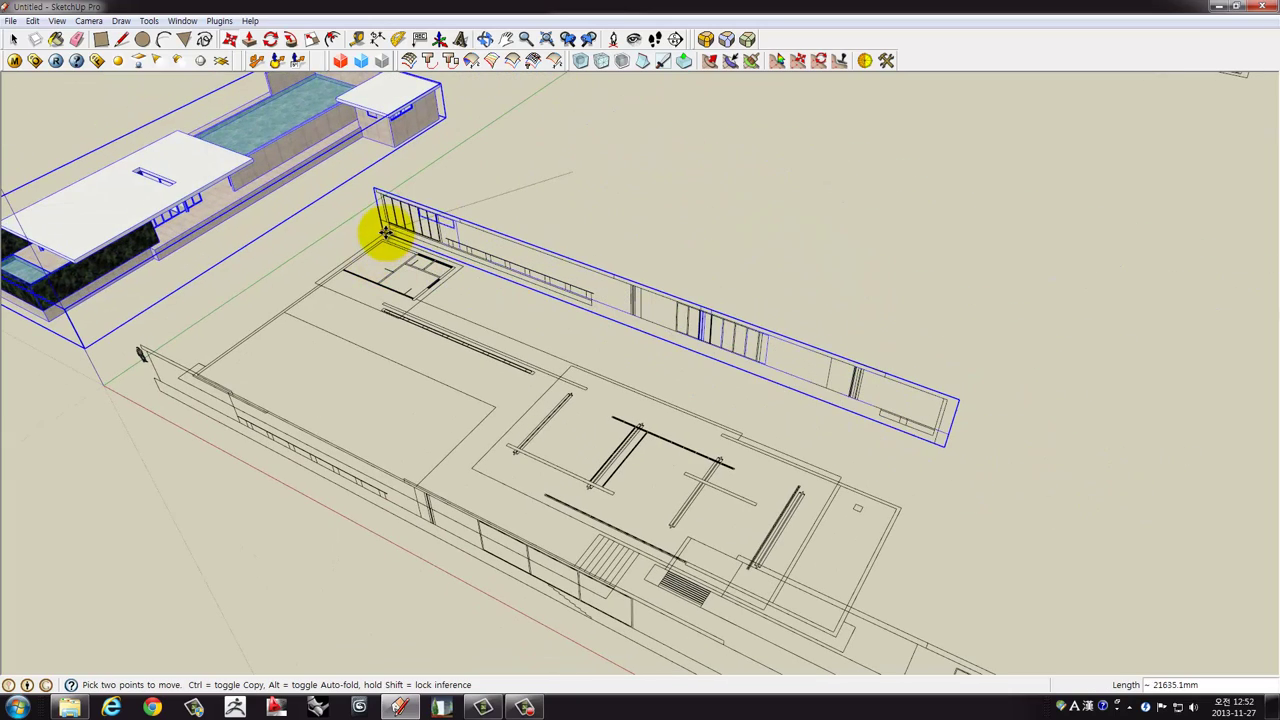
pyautogui.moveTo(672, 400); pyautogui.dragTo(712, 545, button='middle')
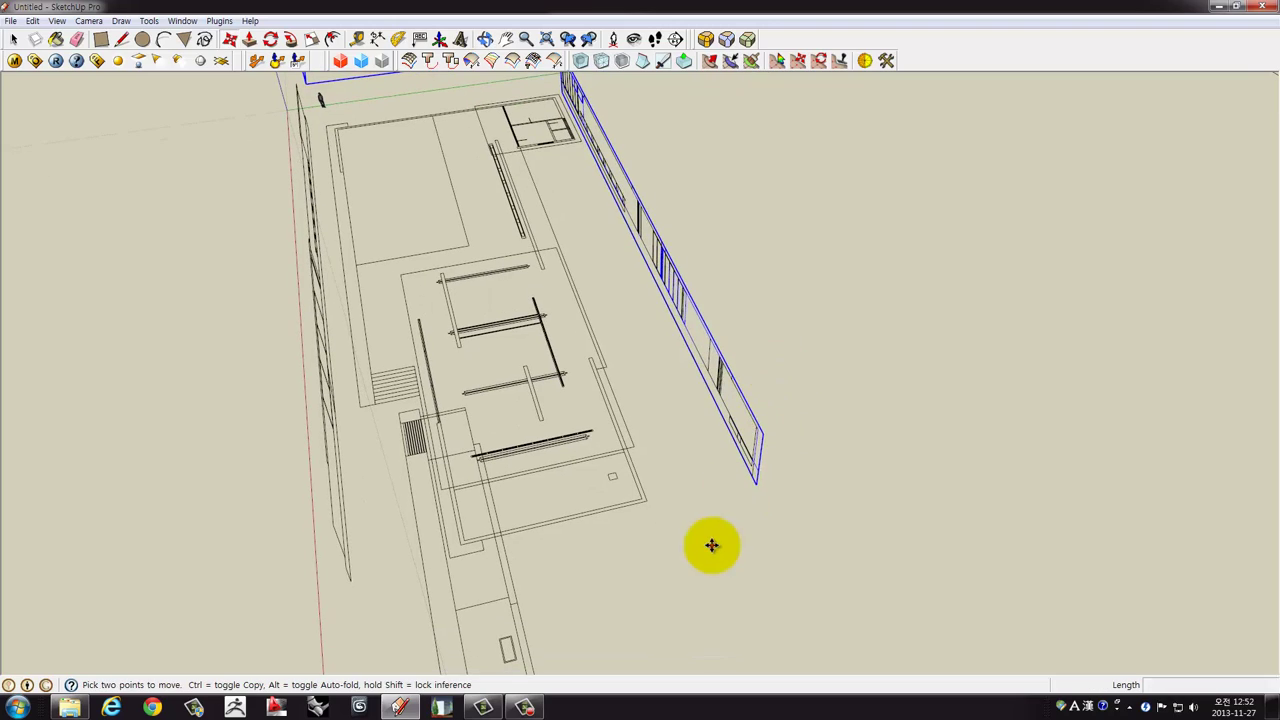
pyautogui.moveTo(783, 520)
pyautogui.mouseDown(button='middle')
pyautogui.moveTo(1029, 383)
pyautogui.moveTo(837, 428)
pyautogui.moveTo(880, 380)
pyautogui.mouseUp(button='middle')
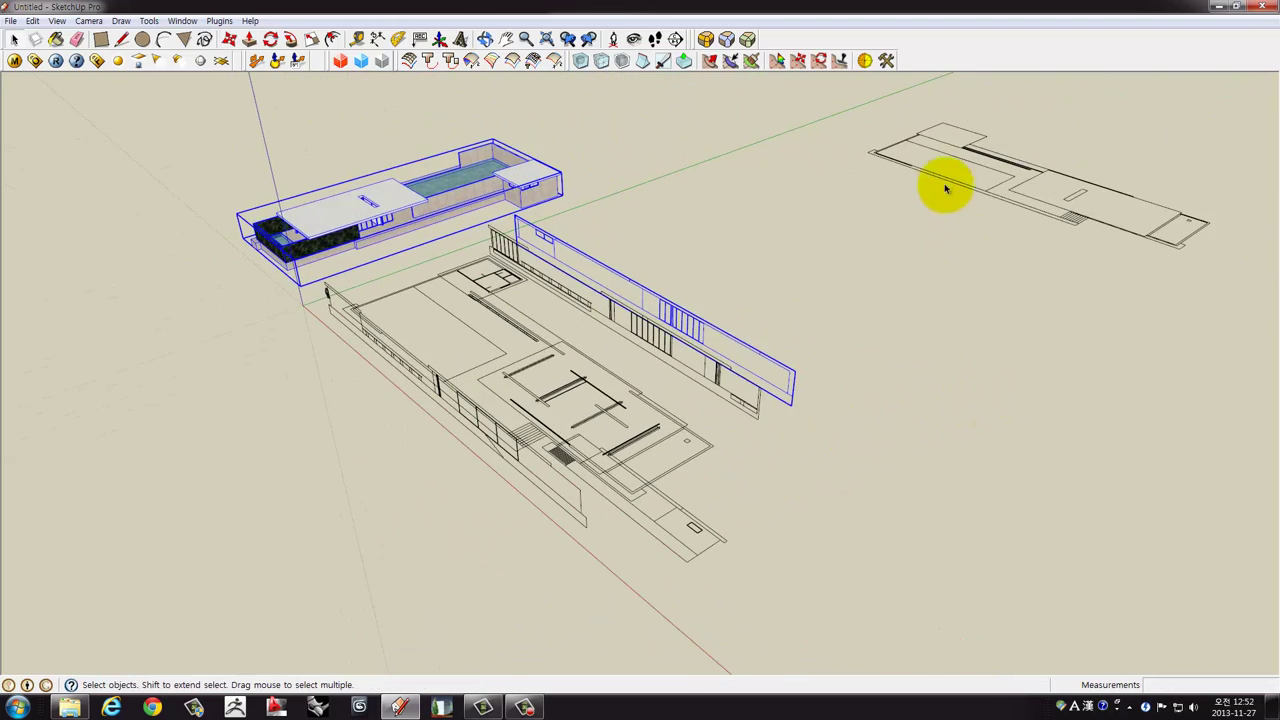
pyautogui.click(943, 168)
pyautogui.click(925, 172)
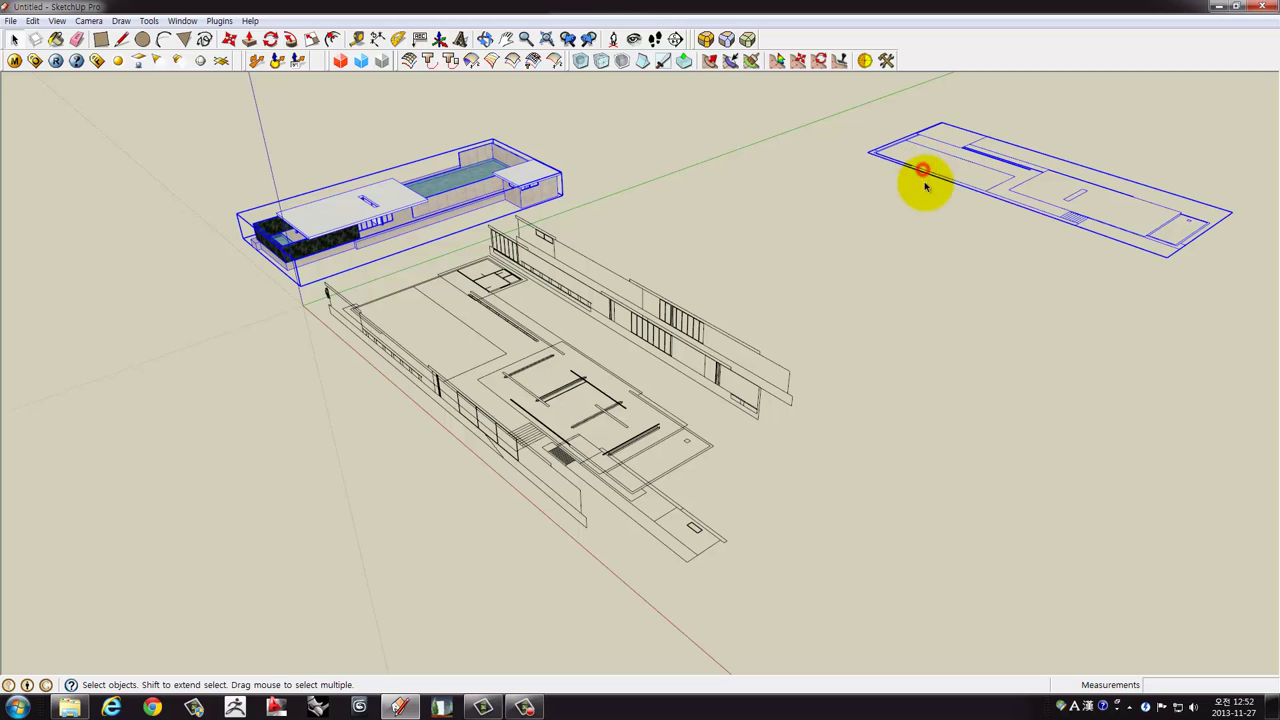
# Move the right-hand plan onto the other plan and lift it along the blue axis.
pyautogui.press('m')
pyautogui.click(872, 157)
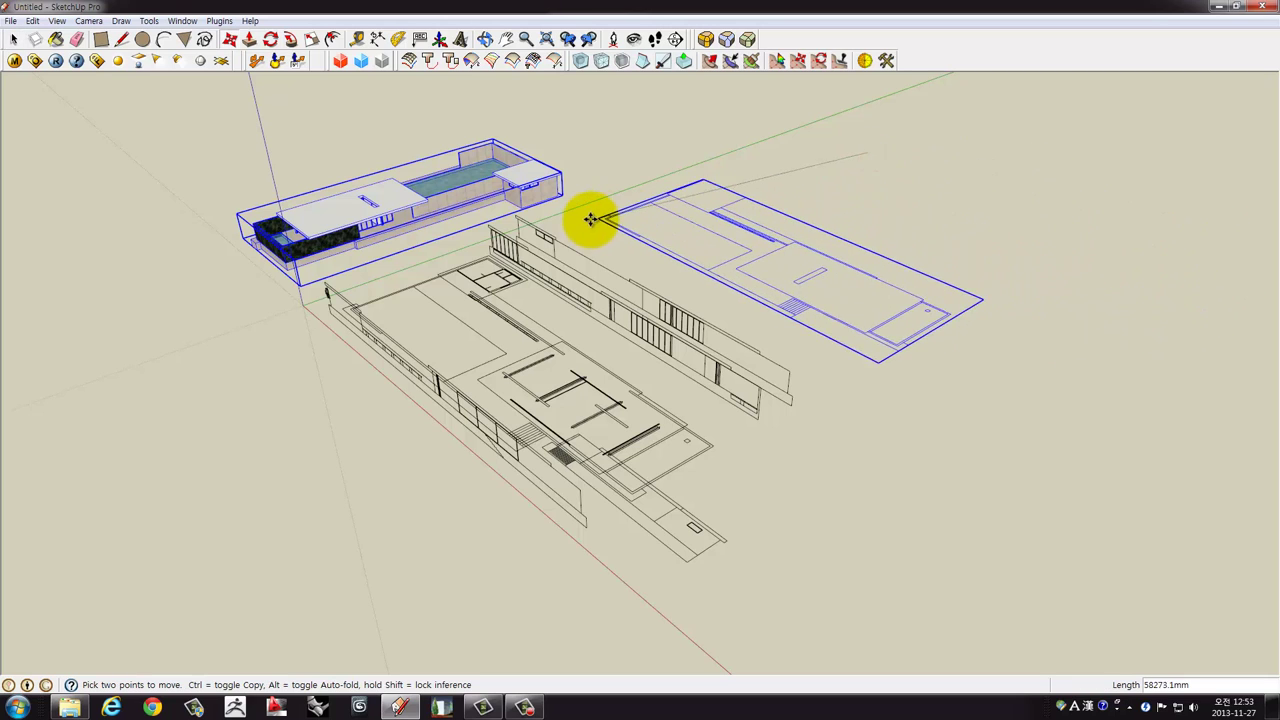
pyautogui.scroll(2, 425, 282)
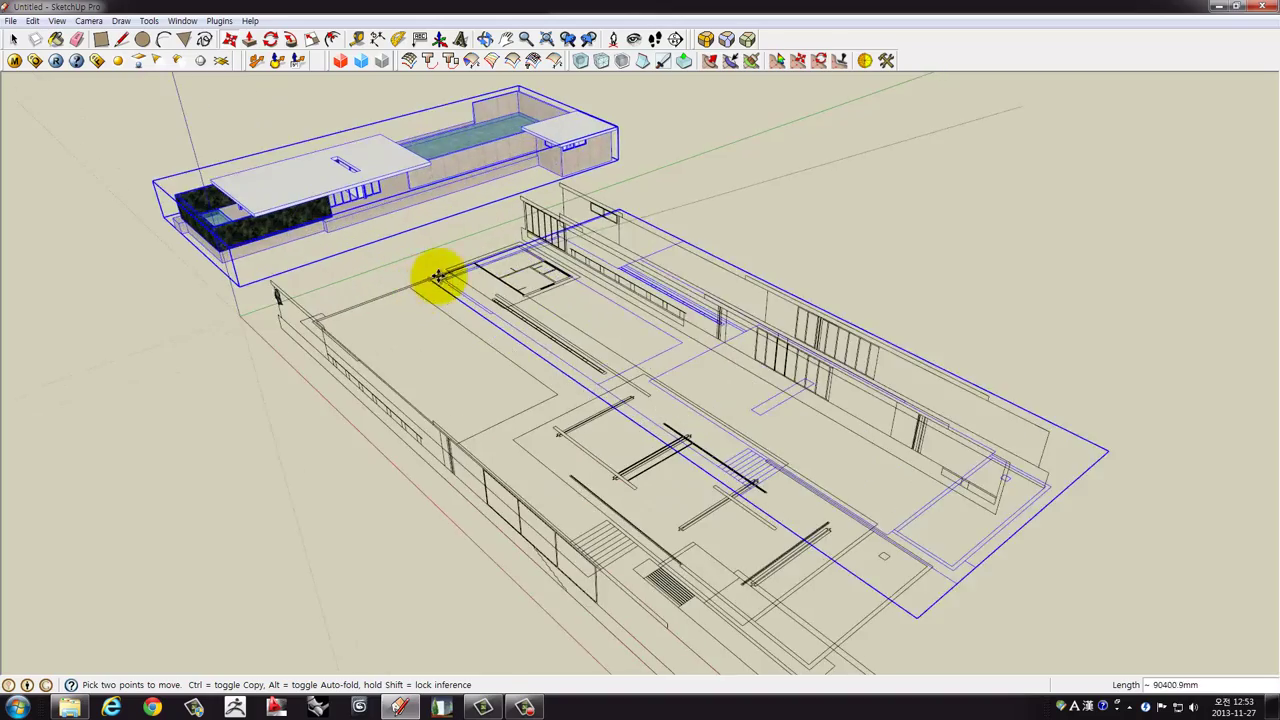
pyautogui.scroll(2, 400, 288)
pyautogui.click(332, 272)
pyautogui.moveTo(332, 272)
pyautogui.mouseDown(button='middle')
pyautogui.moveTo(794, 386)
pyautogui.moveTo(1023, 366)
pyautogui.mouseUp(button='middle')
pyautogui.click(1093, 428)
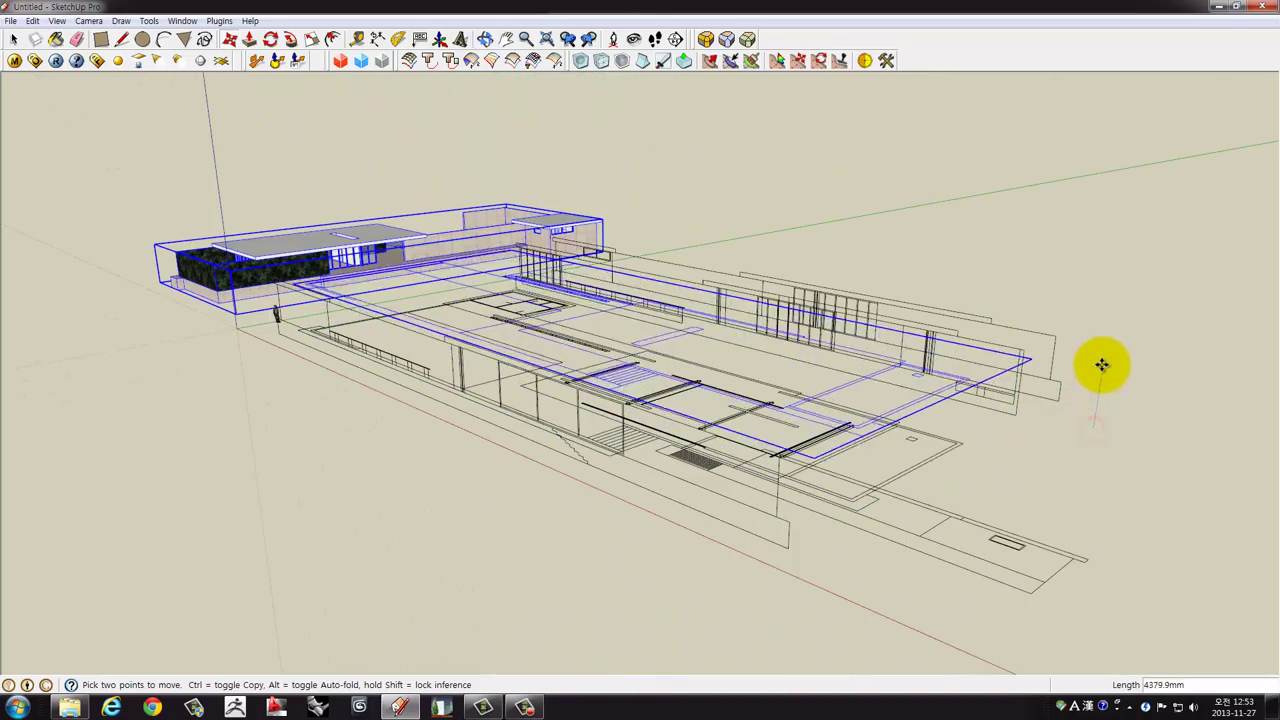
pyautogui.click(1158, 178)
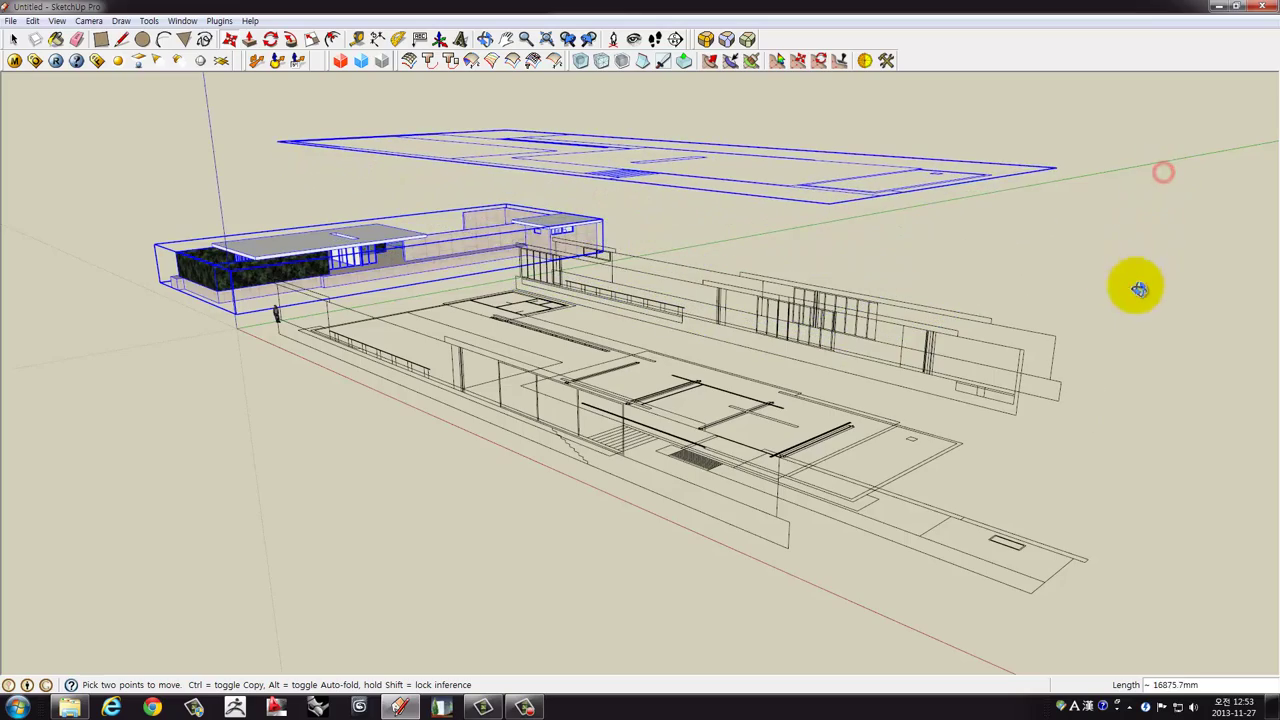
pyautogui.moveTo(1140, 289); pyautogui.dragTo(959, 377, button='middle')
pyautogui.press('space')
# Raise the floating upper plan higher so it clears the lower plans.
pyautogui.moveTo(1090, 381)
pyautogui.mouseDown(button='middle')
pyautogui.moveTo(743, 451)
pyautogui.moveTo(523, 409)
pyautogui.moveTo(400, 423)
pyautogui.moveTo(415, 544)
pyautogui.moveTo(606, 534)
pyautogui.moveTo(820, 434)
pyautogui.moveTo(977, 491)
pyautogui.moveTo(320, 290)
pyautogui.mouseUp(button='middle')
pyautogui.scroll(3, 257, 343)
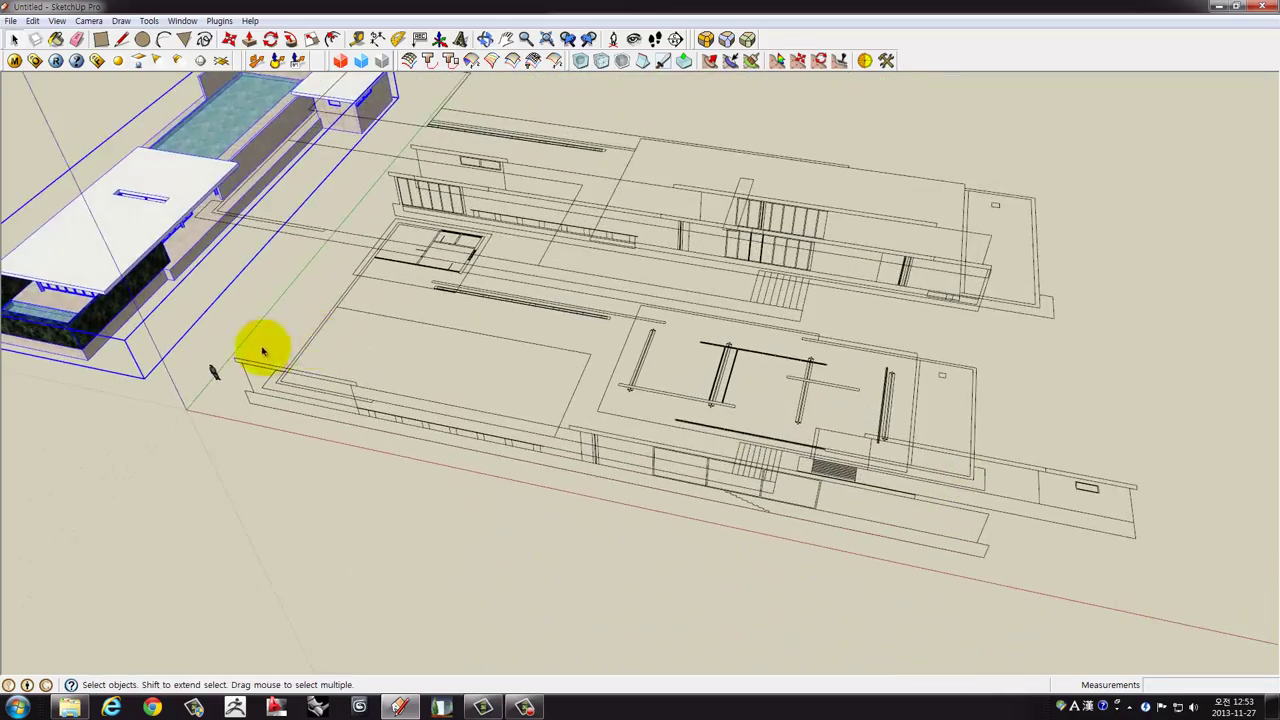
pyautogui.scroll(3, 266, 343)
pyautogui.moveTo(266, 343)
pyautogui.mouseDown(button='middle')
pyautogui.moveTo(617, 263)
pyautogui.moveTo(974, 251)
pyautogui.mouseUp(button='middle')
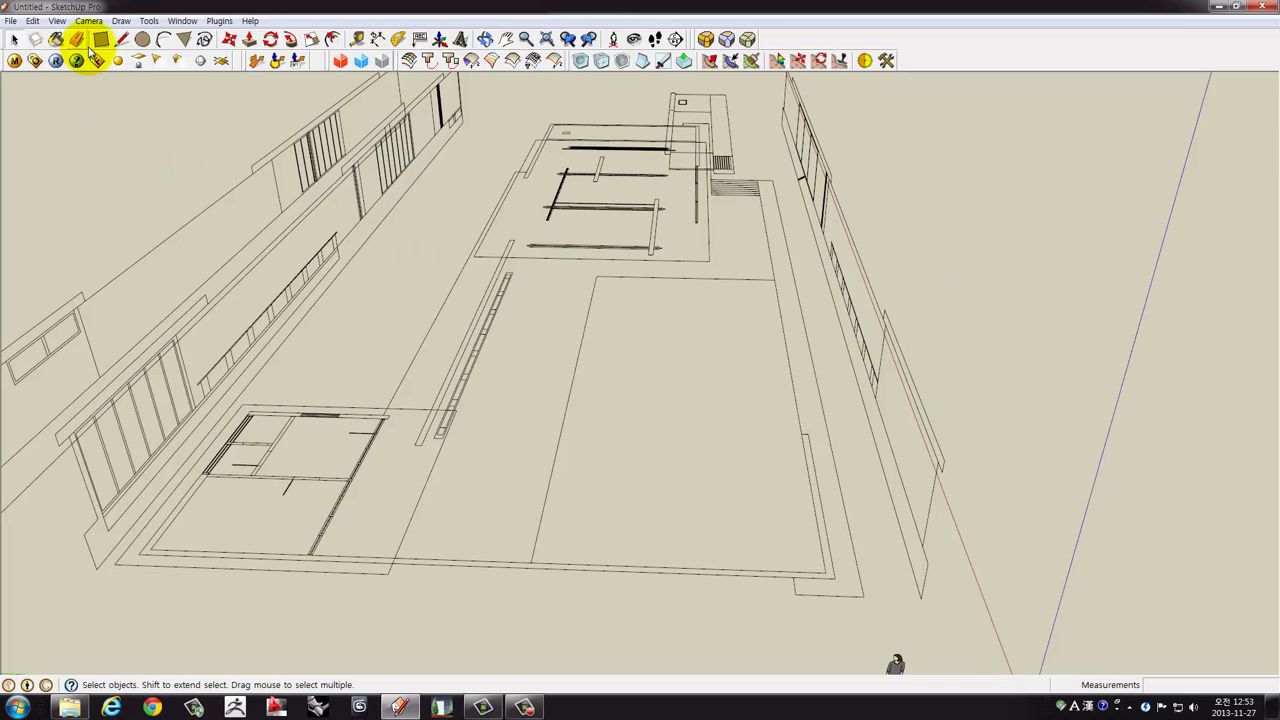
pyautogui.press('space')
pyautogui.moveTo(569, 305)
pyautogui.mouseDown(button='middle')
pyautogui.moveTo(34, 323)
pyautogui.moveTo(320, 408)
pyautogui.moveTo(677, 251)
pyautogui.mouseUp(button='middle')
pyautogui.keyDown('shift'); pyautogui.click(672, 250); pyautogui.keyUp('shift')
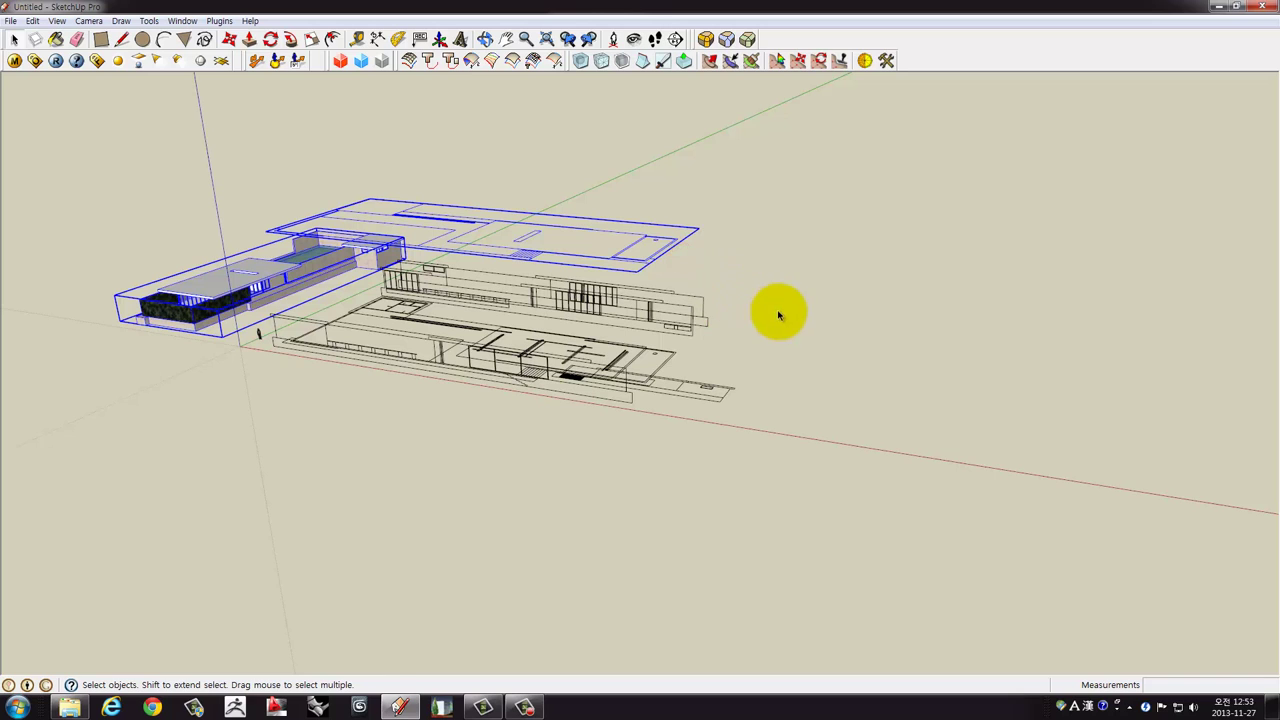
pyautogui.press('m')
pyautogui.click(826, 347)
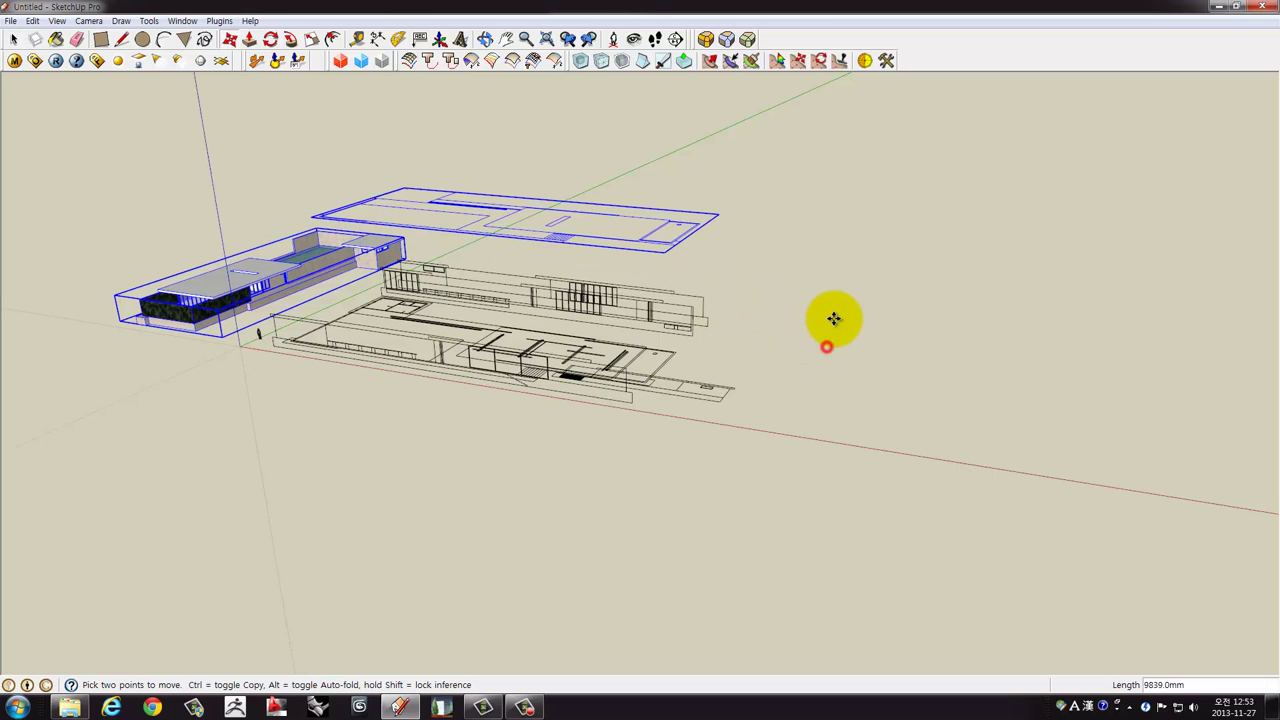
pyautogui.click(829, 249)
pyautogui.press('space')
pyautogui.moveTo(829, 249)
pyautogui.mouseDown(button='middle')
pyautogui.moveTo(834, 329)
pyautogui.moveTo(751, 363)
pyautogui.moveTo(830, 474)
pyautogui.mouseUp(button='middle')
# Select the lower floor plans, check them up close, then clear the selection.
pyautogui.keyDown('ctrl'); pyautogui.moveTo(830, 474); pyautogui.dragTo(543, 223); pyautogui.keyUp('ctrl')
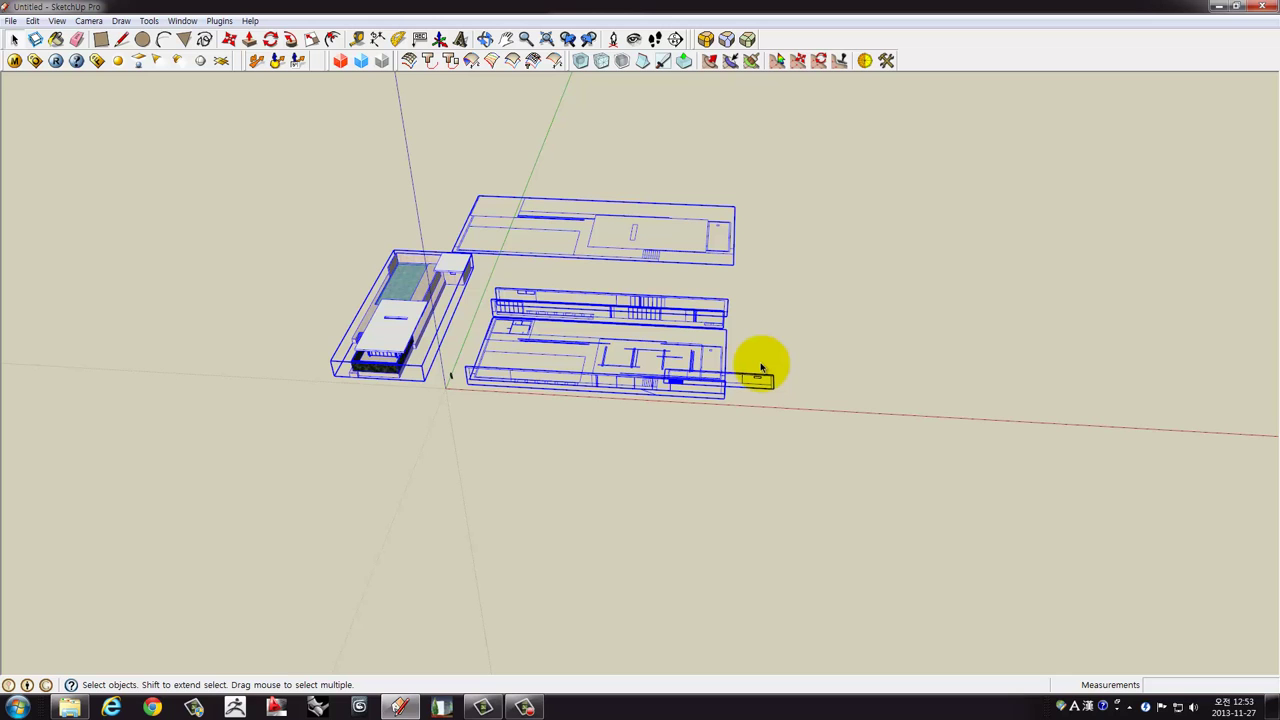
pyautogui.moveTo(771, 342)
pyautogui.mouseDown(button='middle')
pyautogui.moveTo(703, 286)
pyautogui.moveTo(689, 364)
pyautogui.moveTo(663, 303)
pyautogui.moveTo(609, 283)
pyautogui.moveTo(680, 291)
pyautogui.mouseUp(button='middle')
pyautogui.scroll(2, 603, 280)
pyautogui.scroll(2, 634, 294)
pyautogui.click(869, 305)
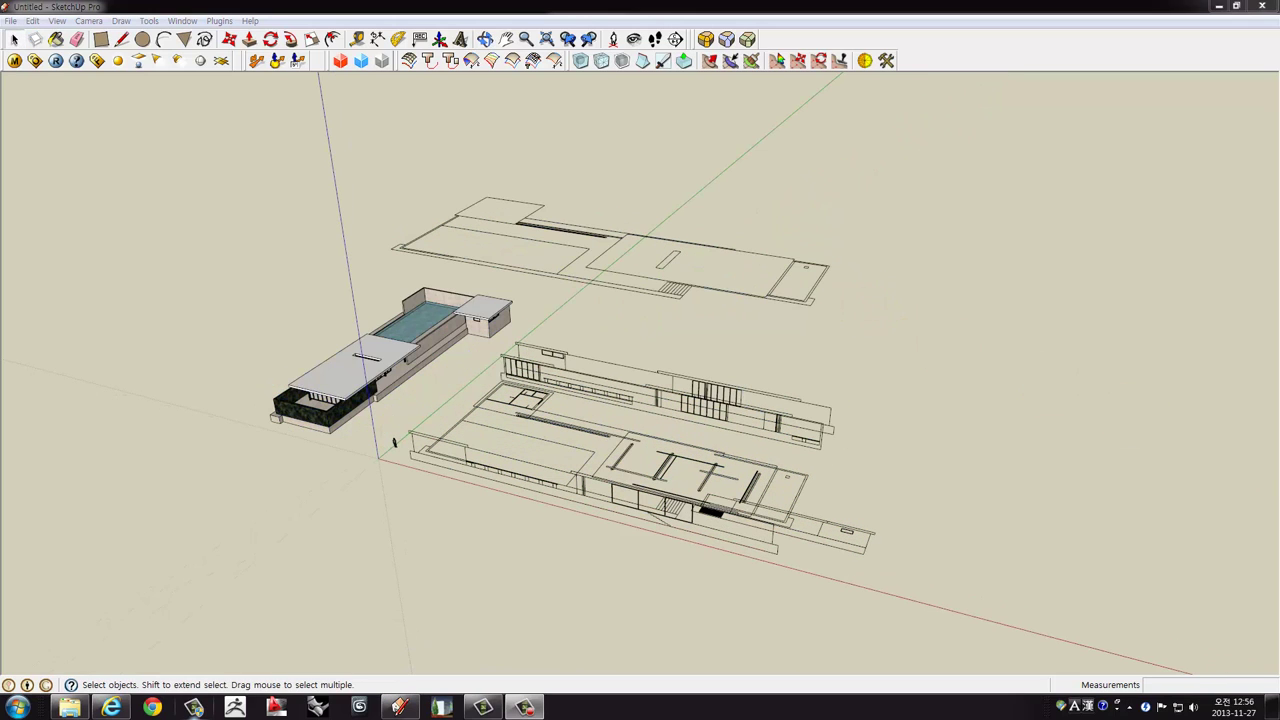
# Open the Layers list and dock a narrowed Entity Info panel beneath it.
pyautogui.hotkey('shift', 'l')
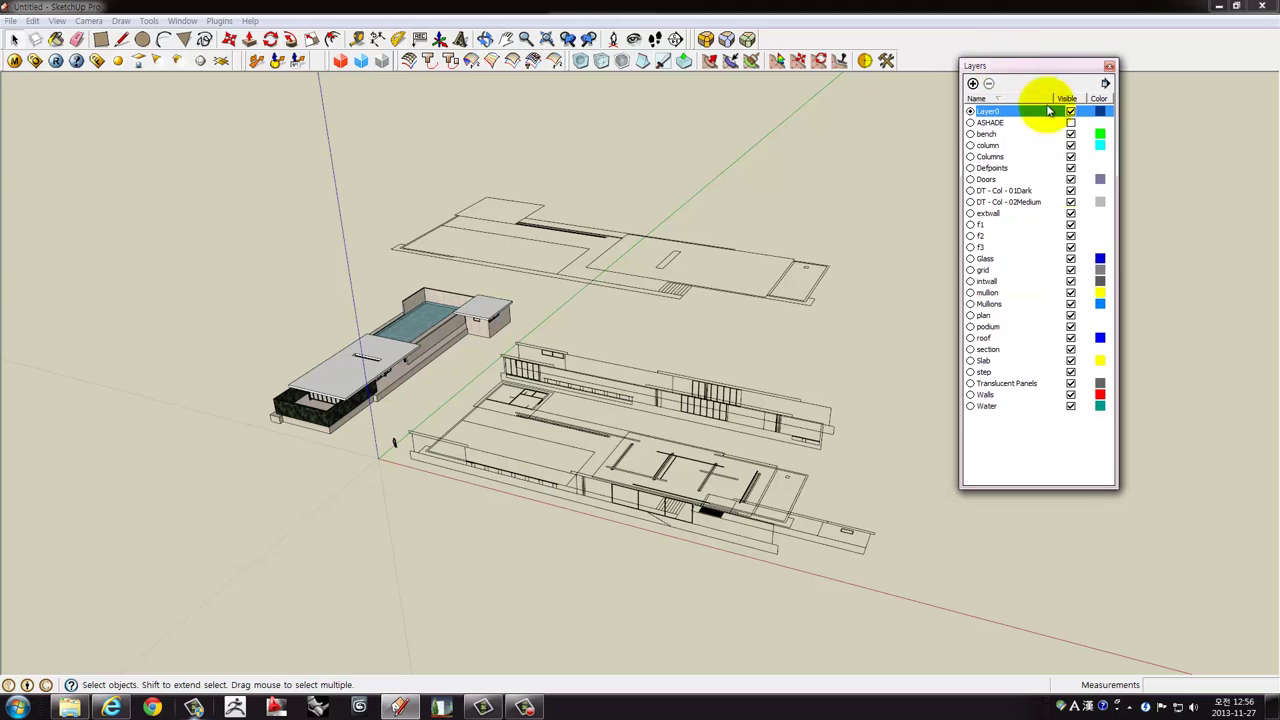
pyautogui.moveTo(846, 266); pyautogui.dragTo(726, 580)
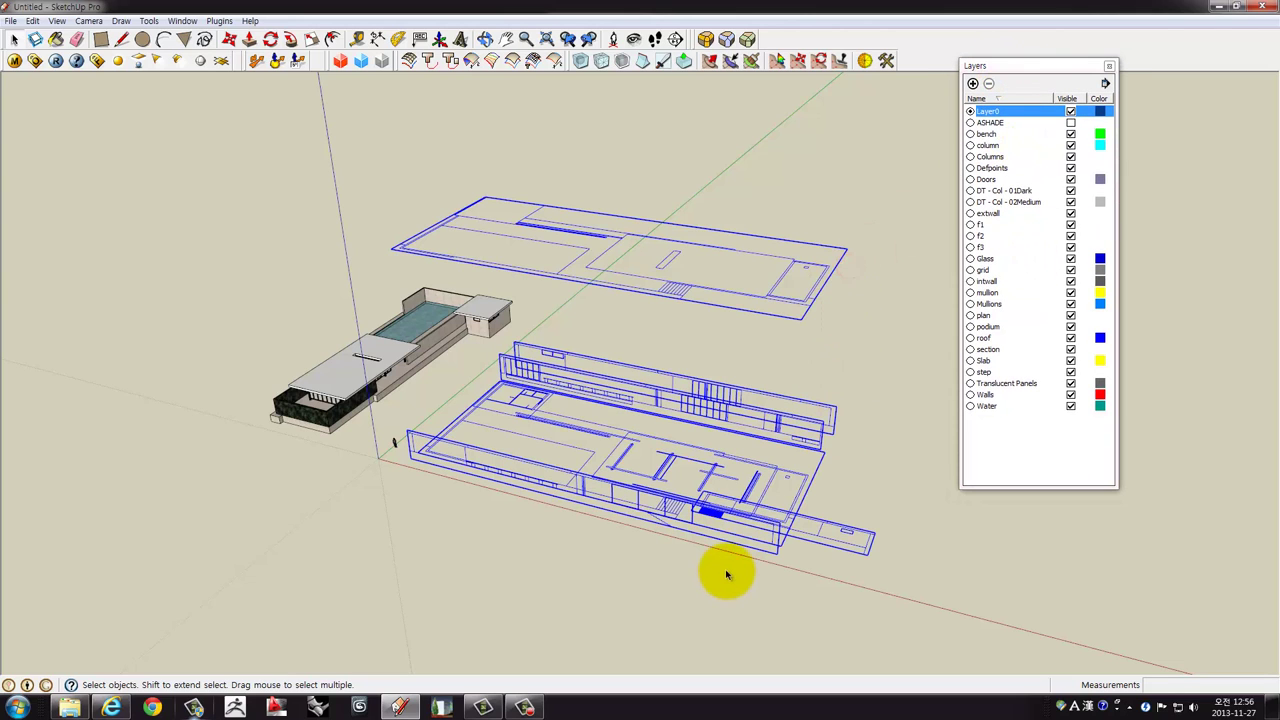
pyautogui.click(806, 150)
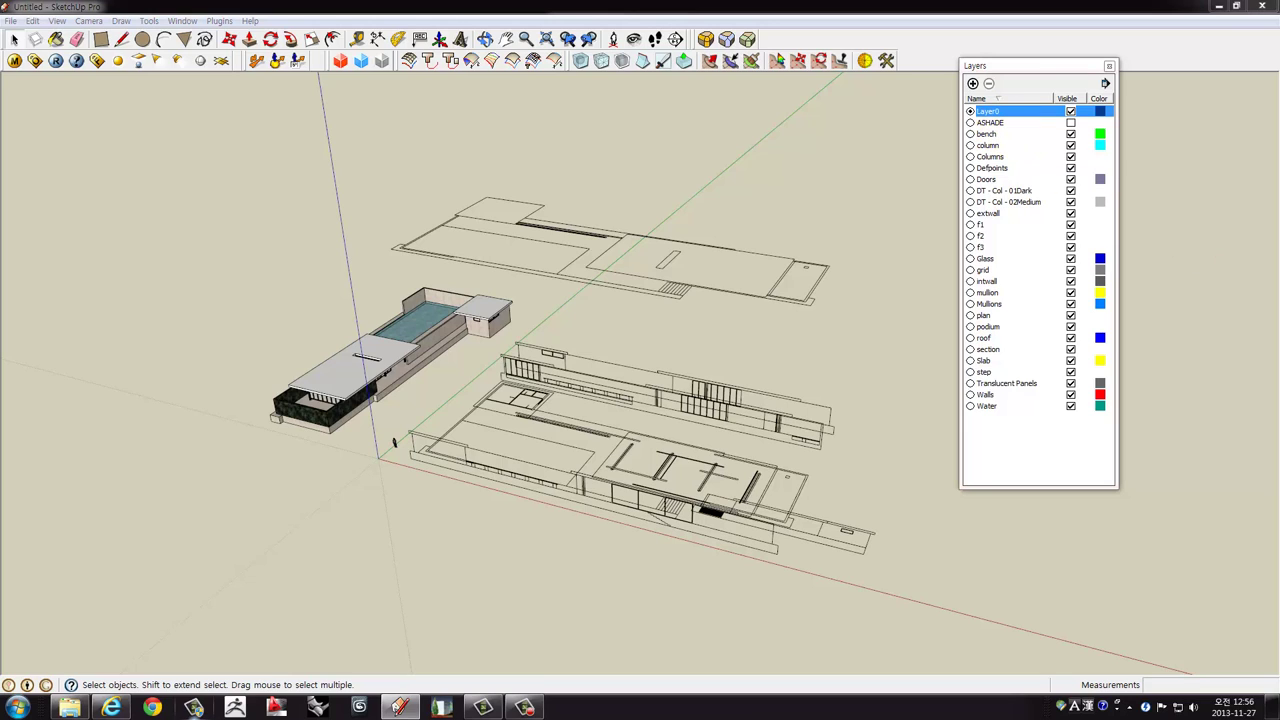
pyautogui.moveTo(1049, 486); pyautogui.dragTo(977, 500)
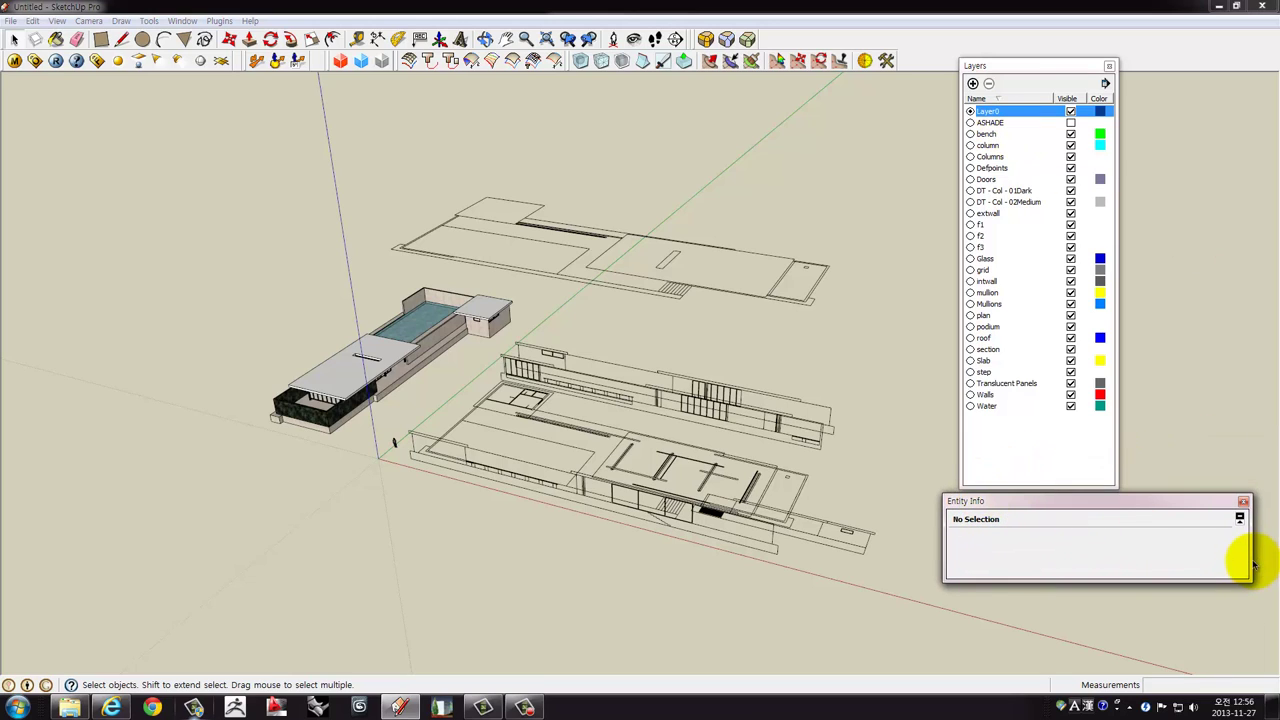
pyautogui.moveTo(1253, 566); pyautogui.dragTo(1124, 514)
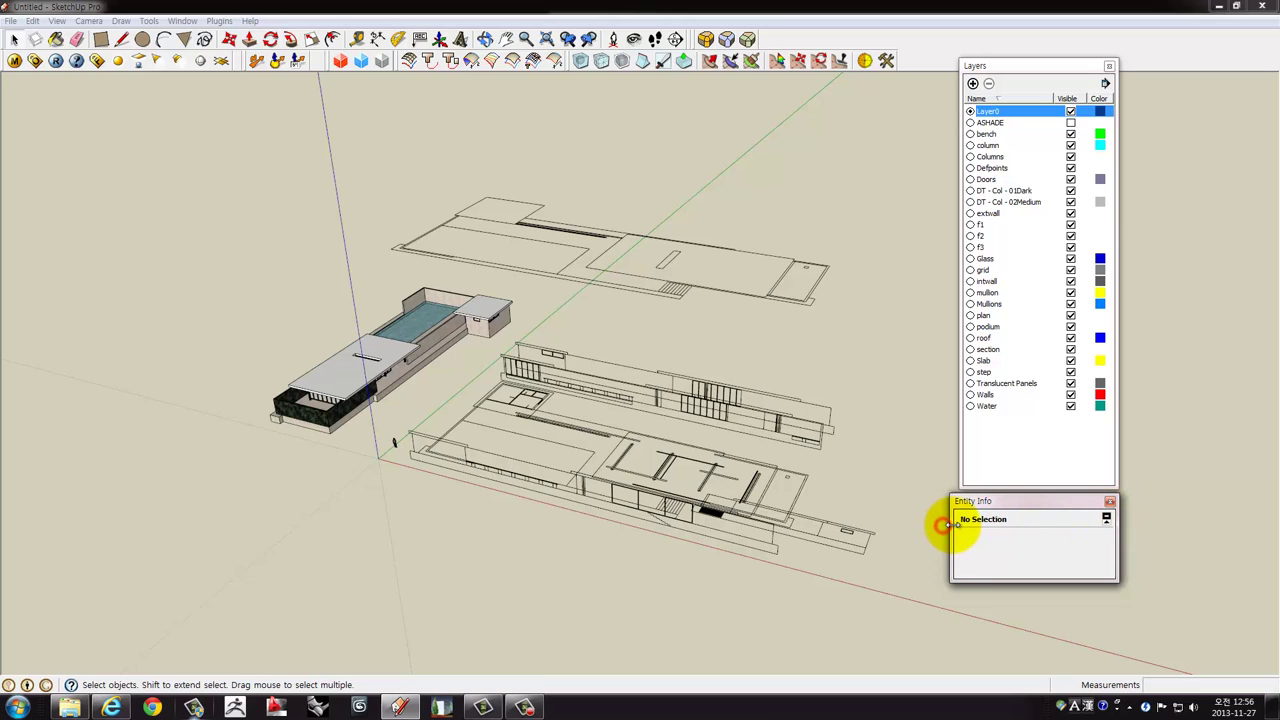
pyautogui.click(787, 272)
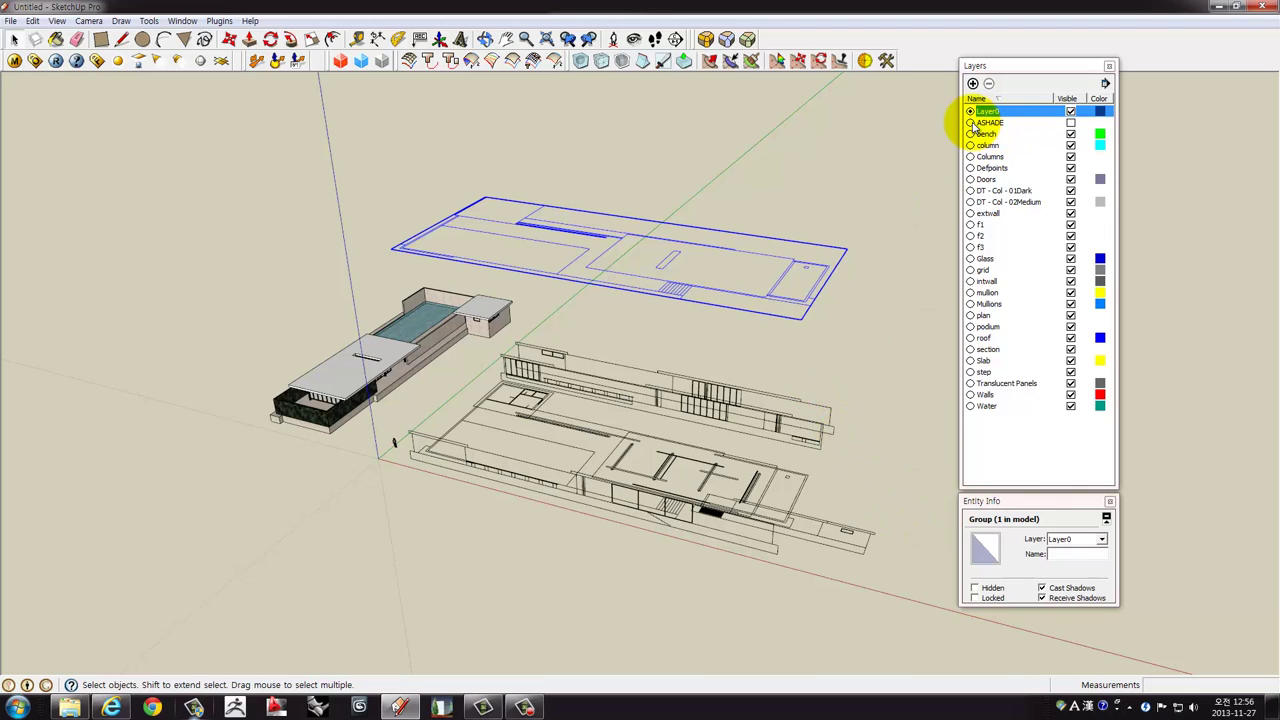
# Make ASHADE current and delete layers bench through Water, moving their contents to ASHADE.
pyautogui.click(970, 122)
pyautogui.click(985, 134)
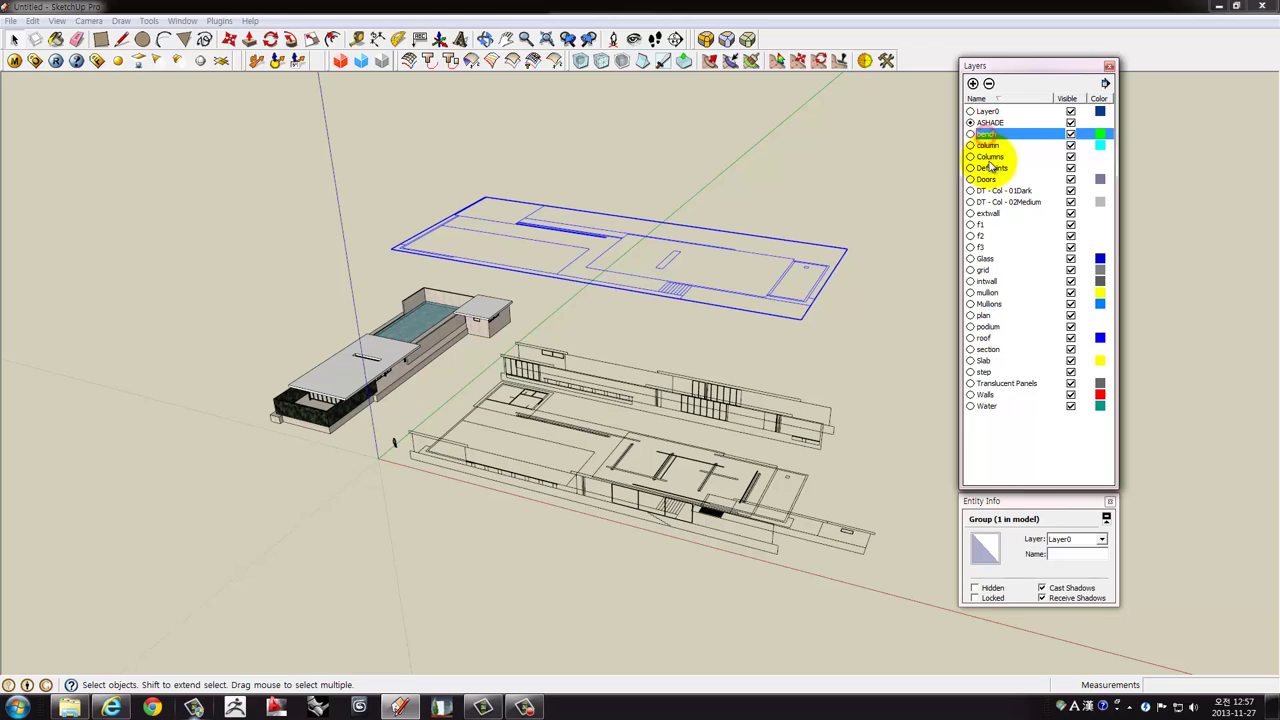
pyautogui.keyDown('shift'); pyautogui.click(986, 405); pyautogui.keyUp('shift')
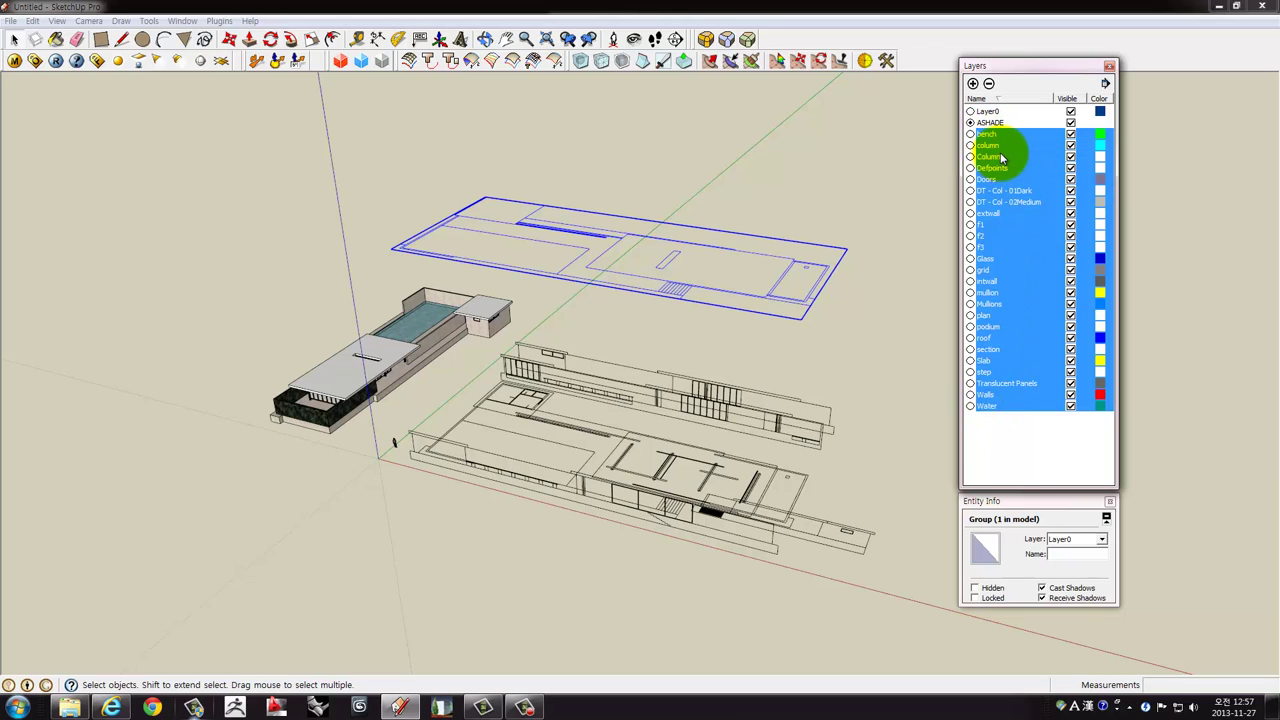
pyautogui.click(989, 84)
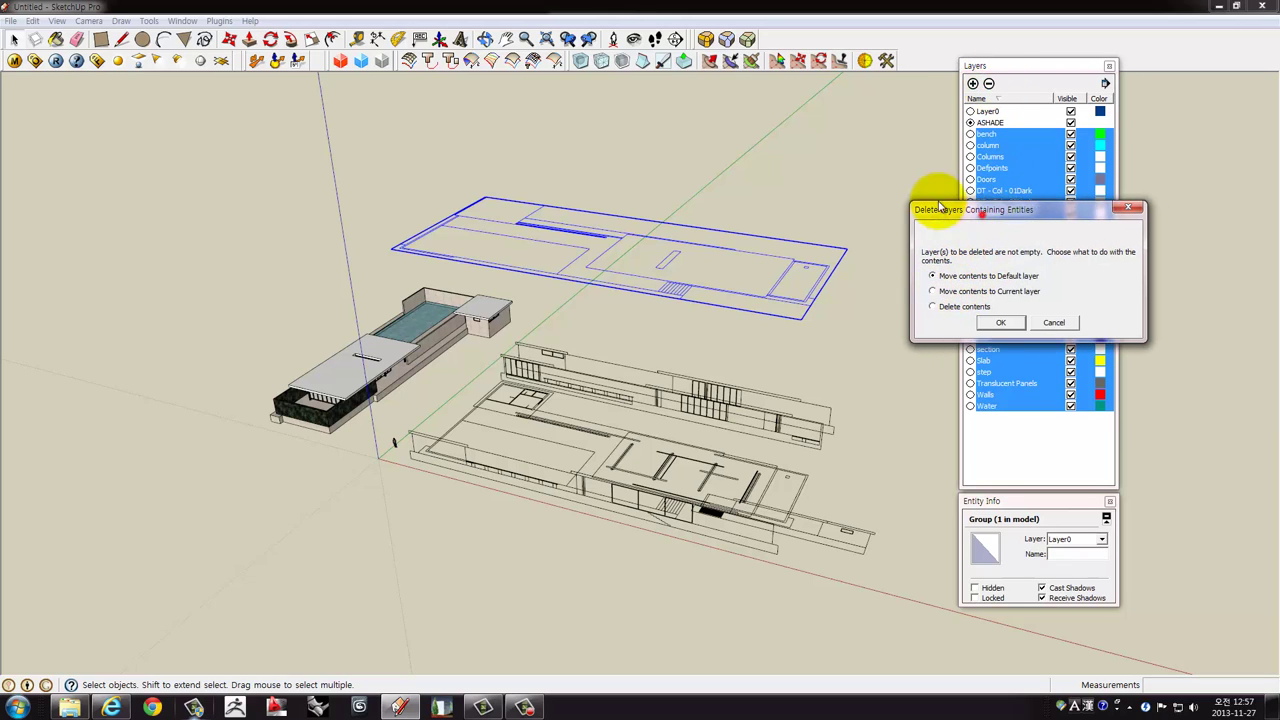
pyautogui.moveTo(957, 212); pyautogui.dragTo(732, 88)
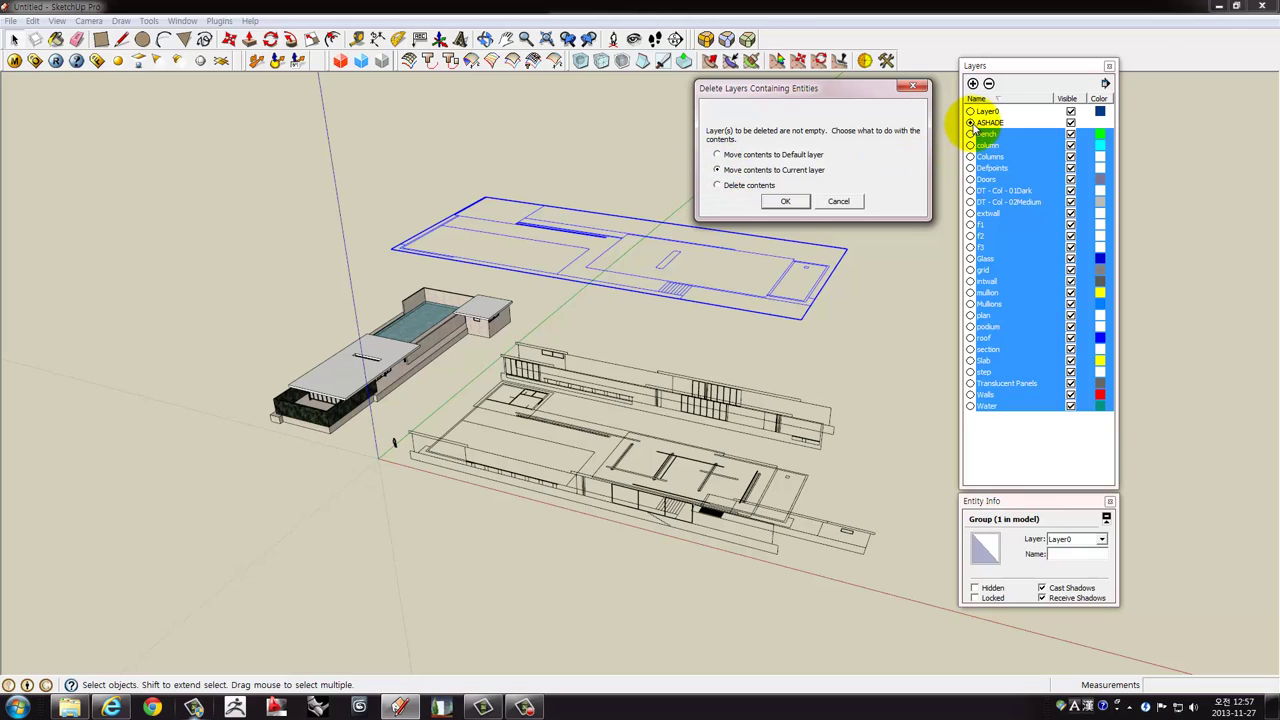
pyautogui.click(792, 204)
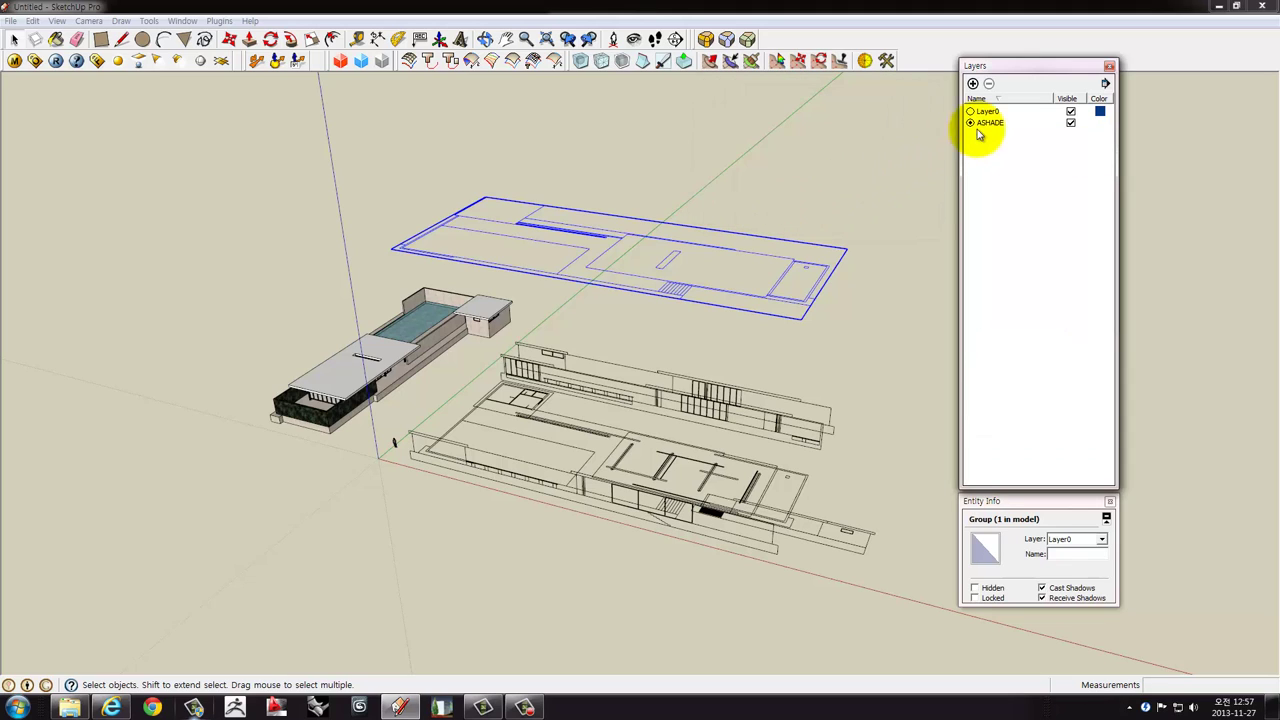
# Select the plan groups, rename ASHADE to Plan, and assign the groups to Plan.
pyautogui.click(855, 187)
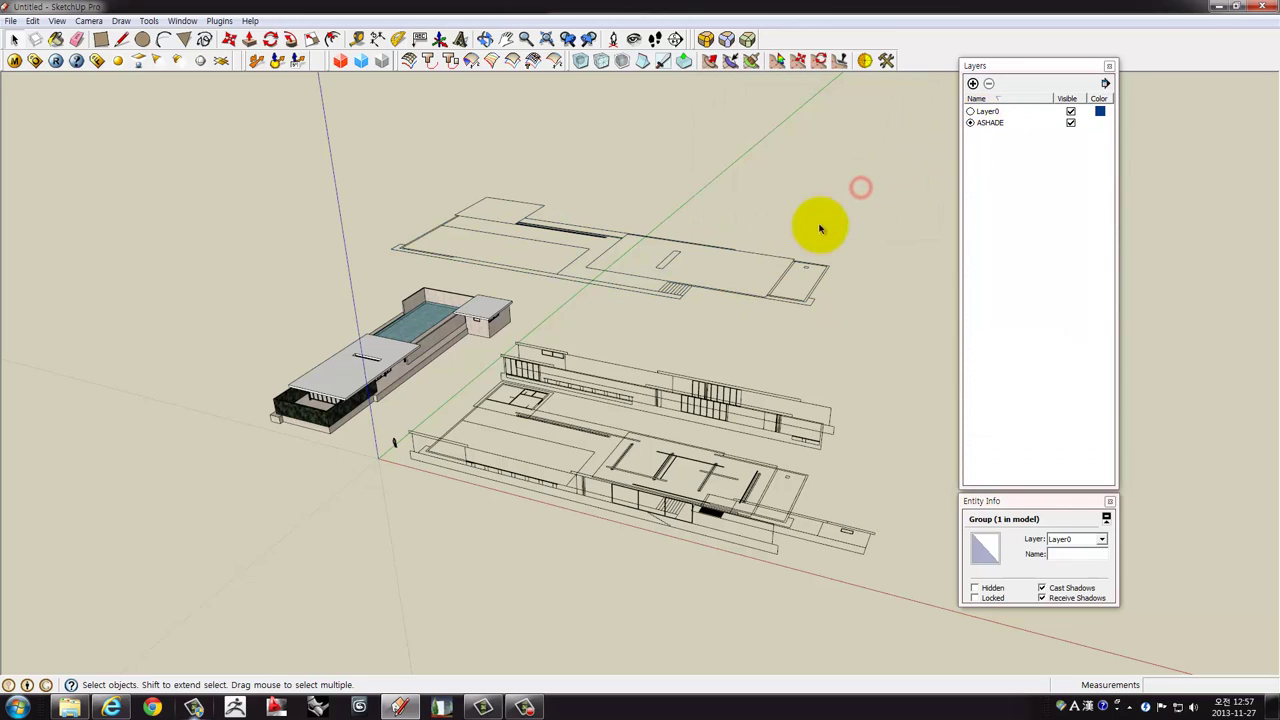
pyautogui.moveTo(820, 229); pyautogui.dragTo(625, 566)
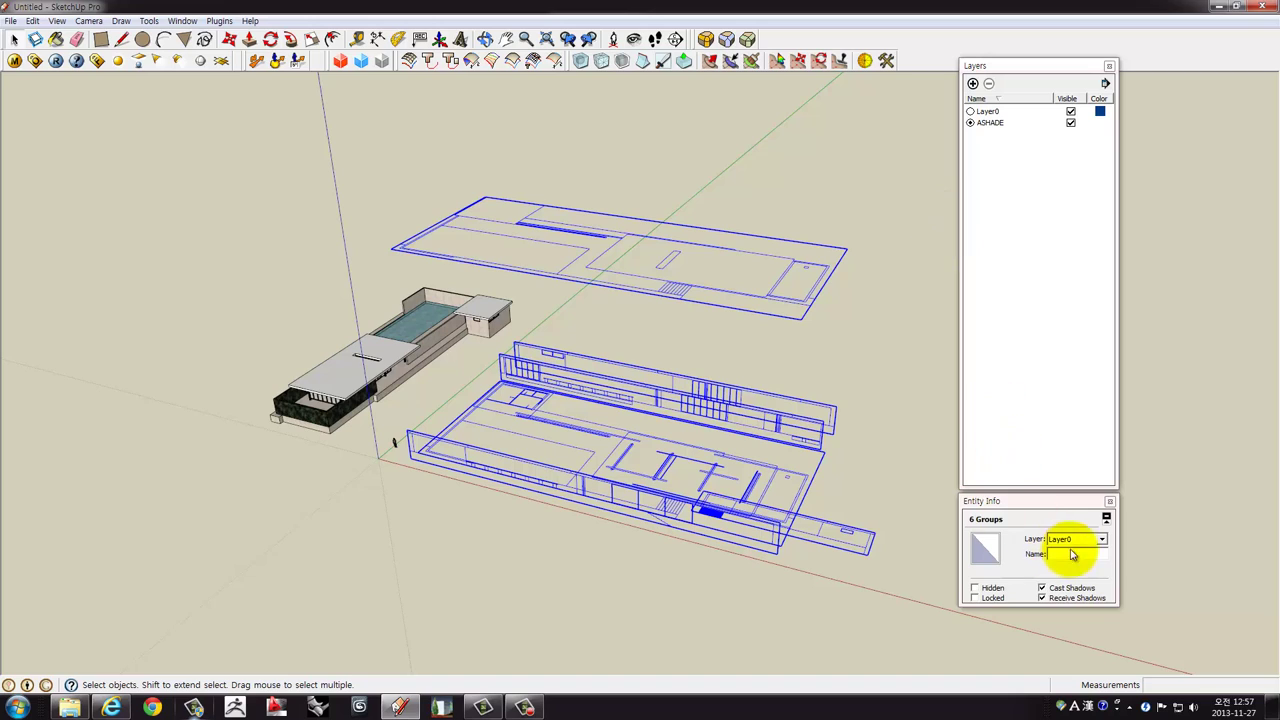
pyautogui.click(1072, 541)
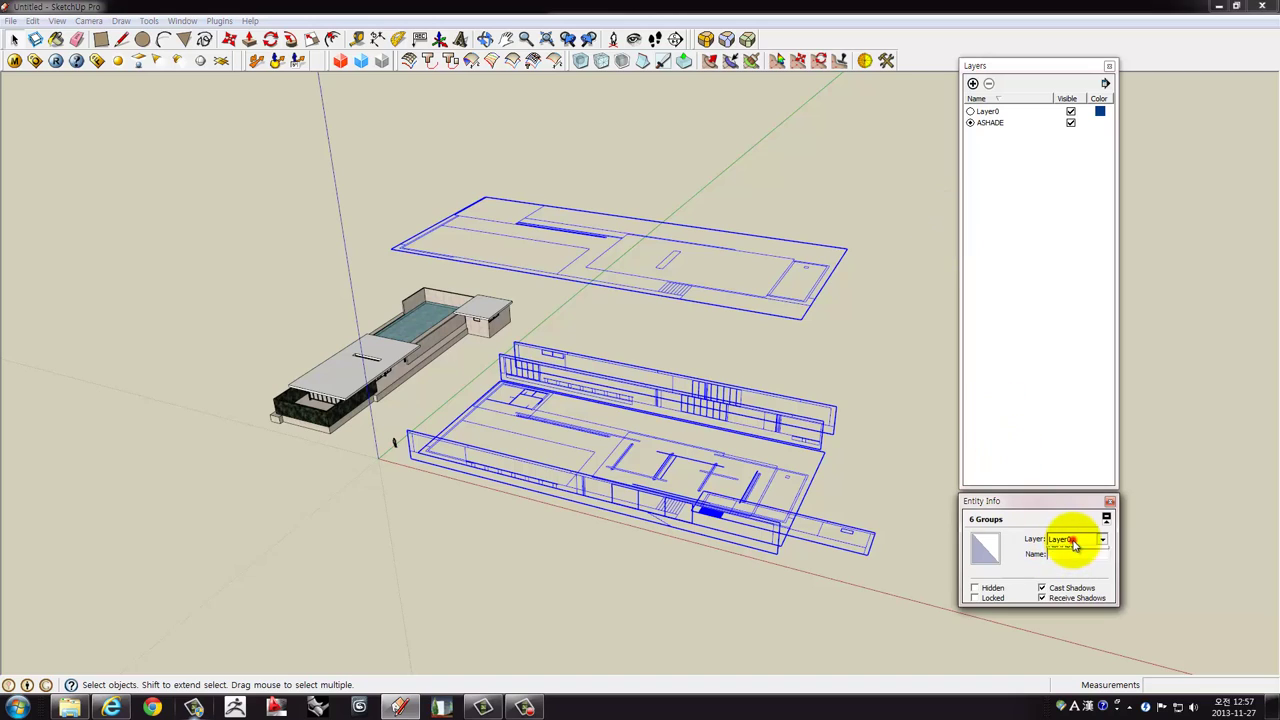
pyautogui.click(806, 200)
pyautogui.click(995, 124)
pyautogui.write('Plan')
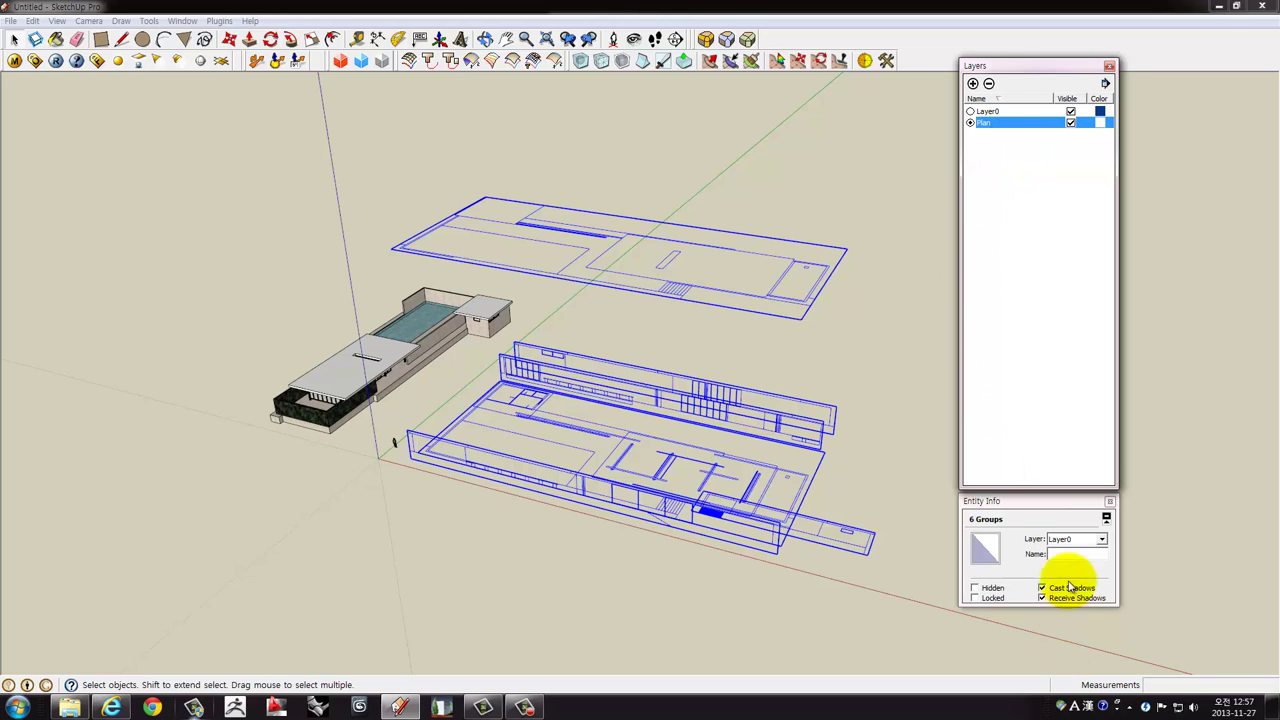
pyautogui.click(1072, 543)
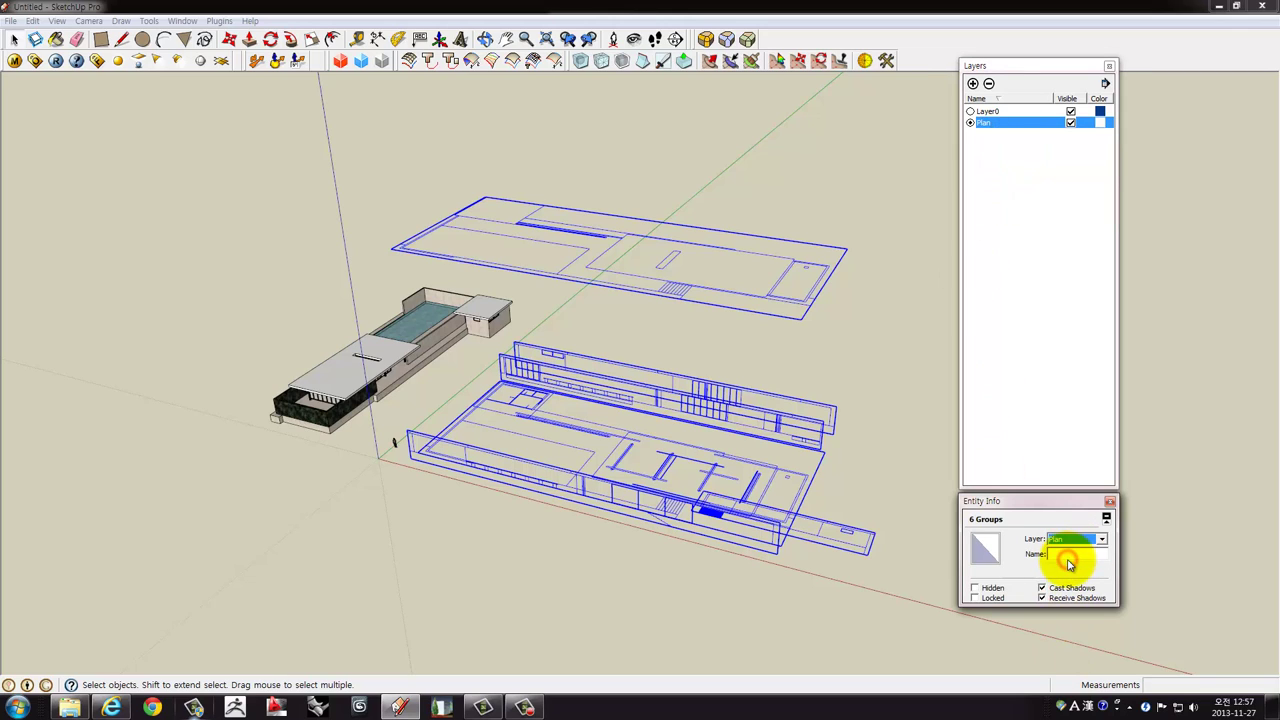
pyautogui.click(380, 477)
pyautogui.click(370, 368)
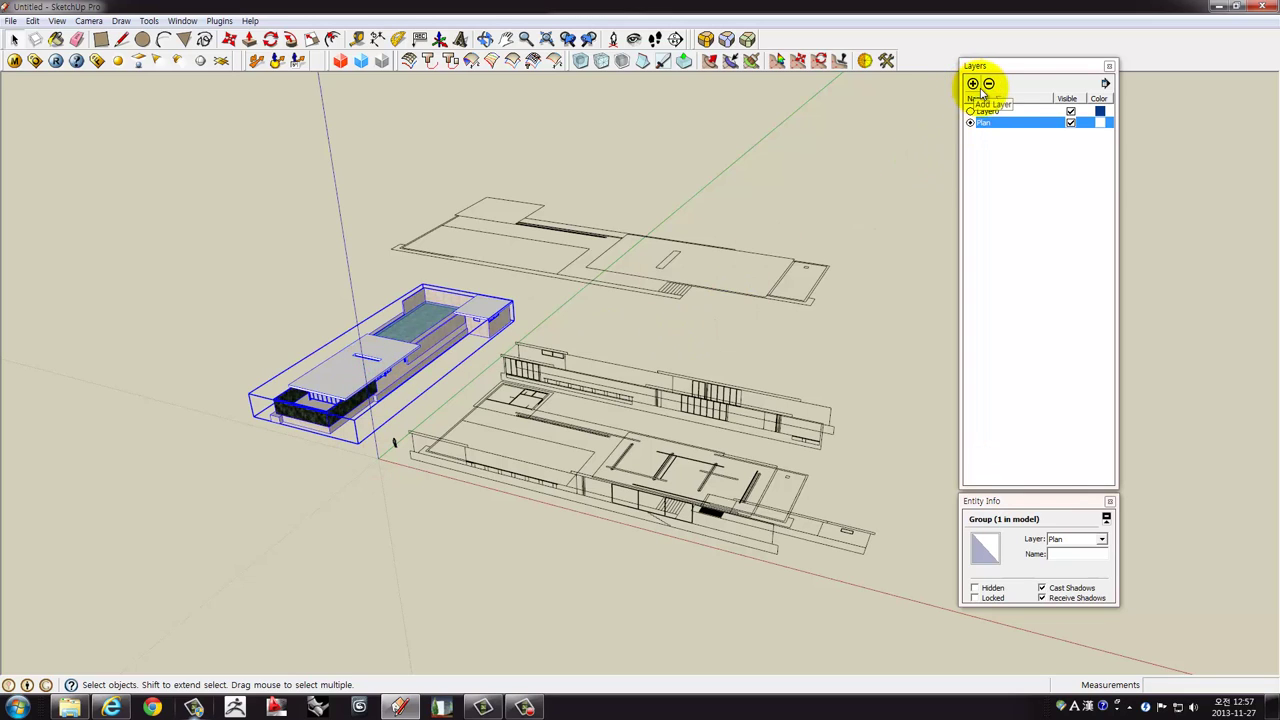
# Add a barcelona Pavilion layer and assign all geometry inside the pavilion group to it.
pyautogui.click(973, 84)
pyautogui.write('barcelona Pavilion')
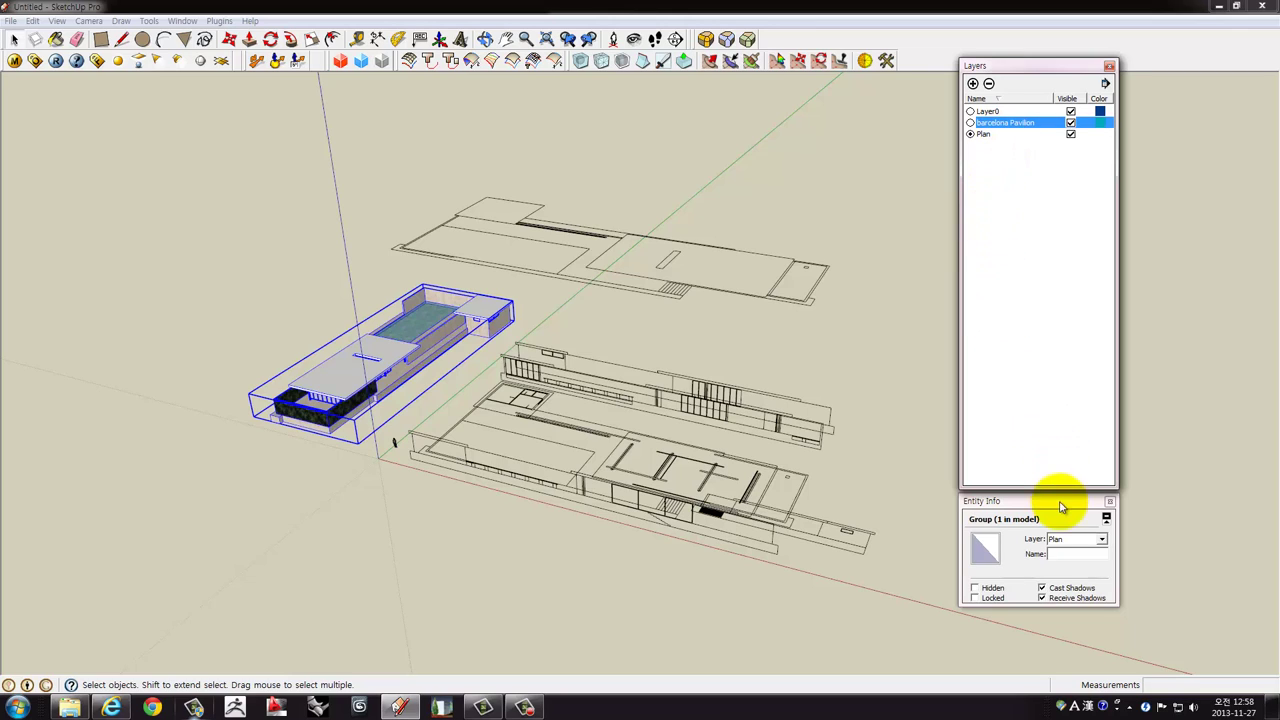
pyautogui.click(1058, 539)
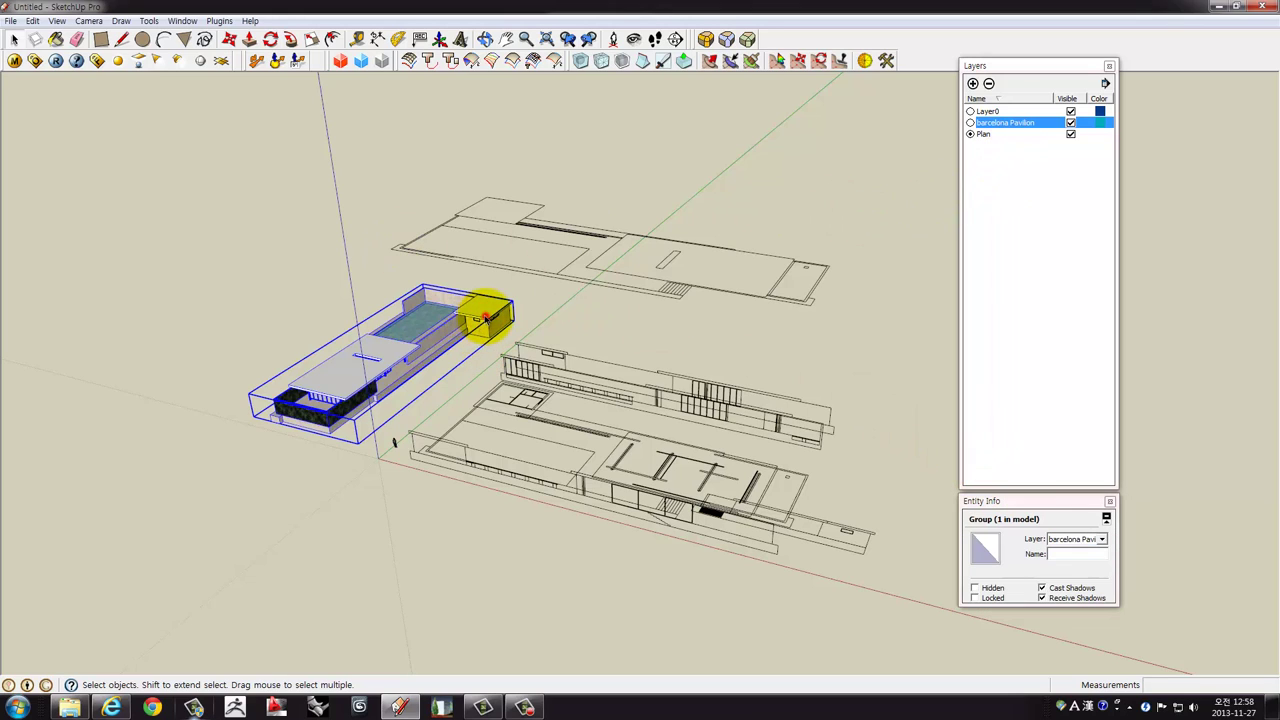
pyautogui.doubleClick(374, 364)
pyautogui.click(374, 366)
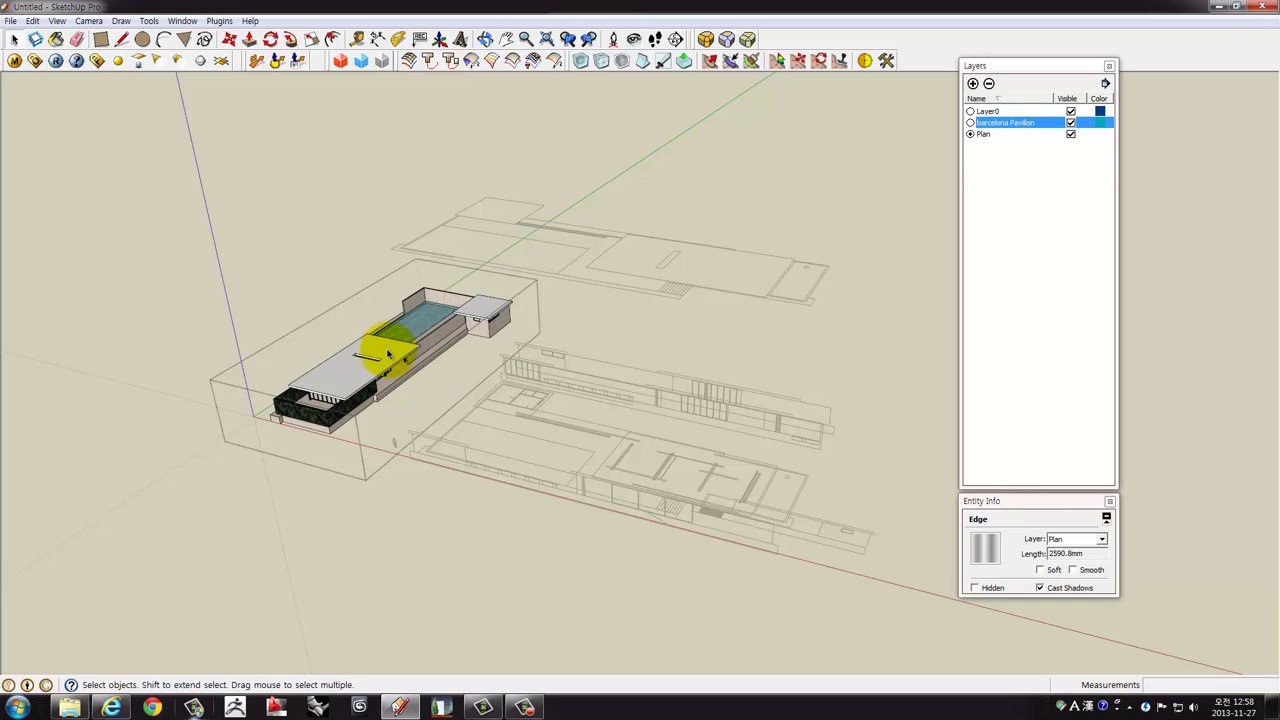
pyautogui.tripleClick(388, 354)
pyautogui.click(1068, 539)
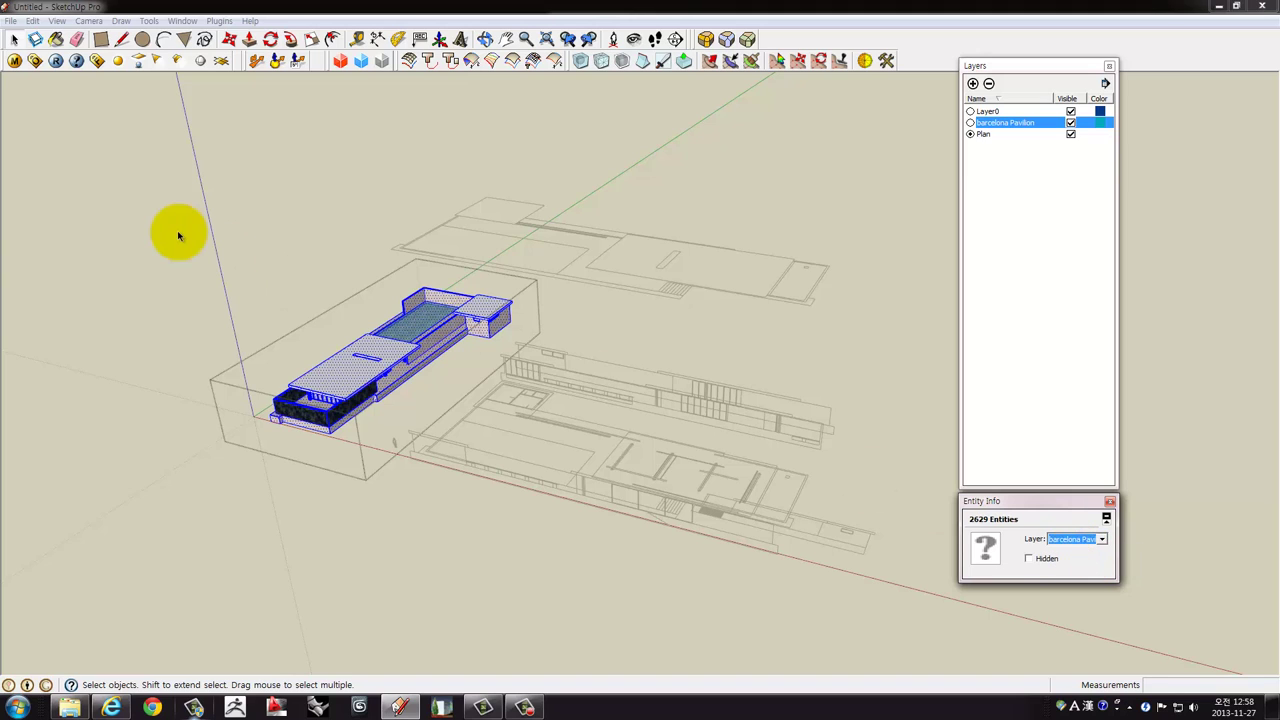
pyautogui.click(207, 230)
pyautogui.click(337, 382)
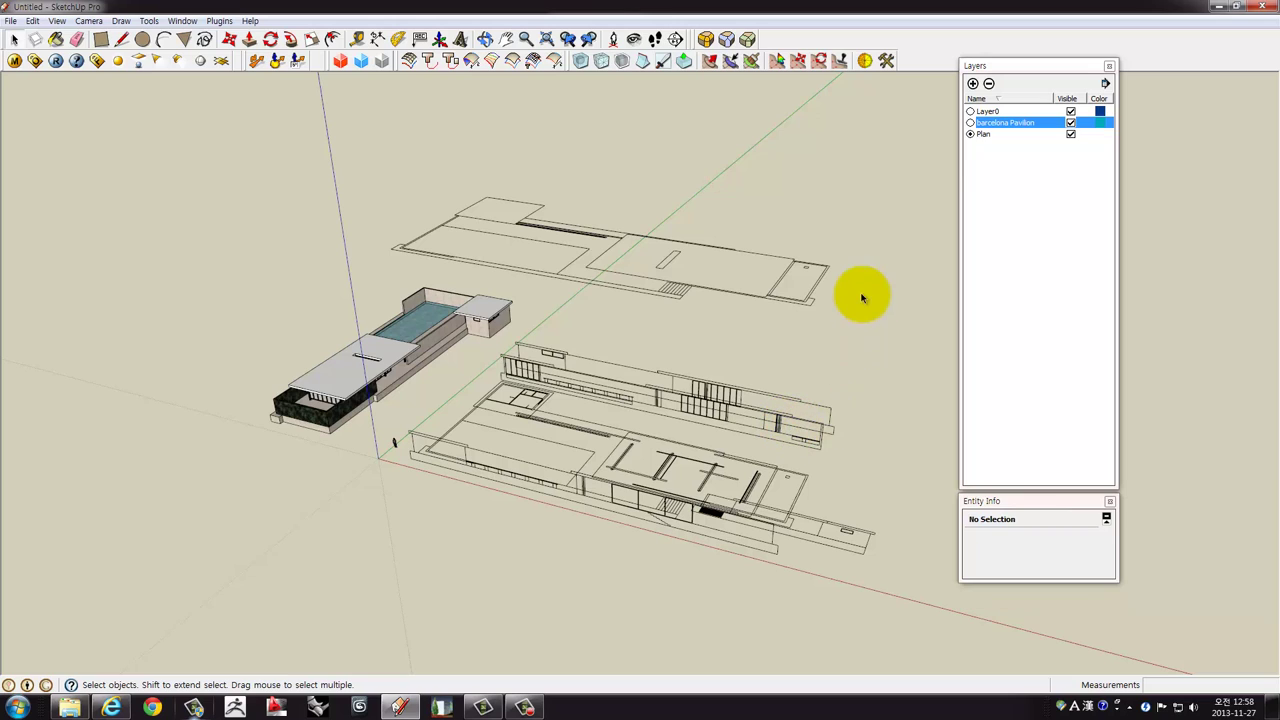
# Lock the six traced plan groups and add another new layer.
pyautogui.moveTo(871, 190); pyautogui.dragTo(650, 620)
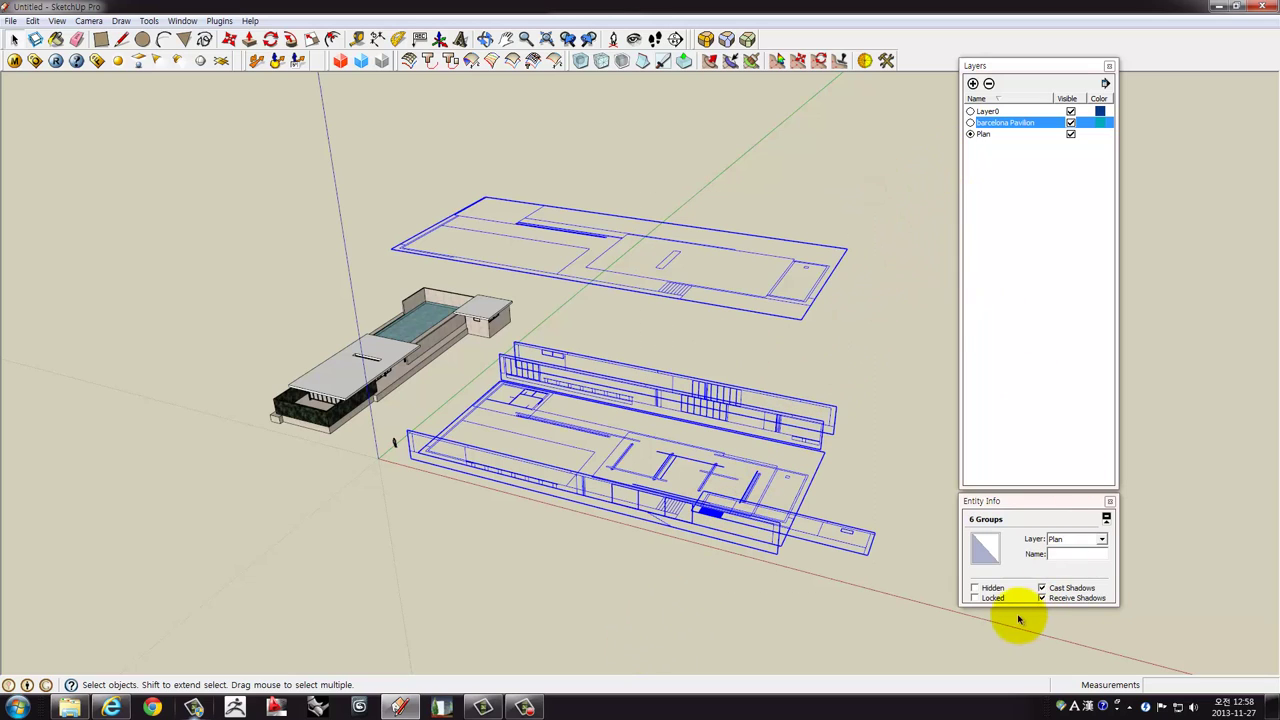
pyautogui.rightClick(770, 299)
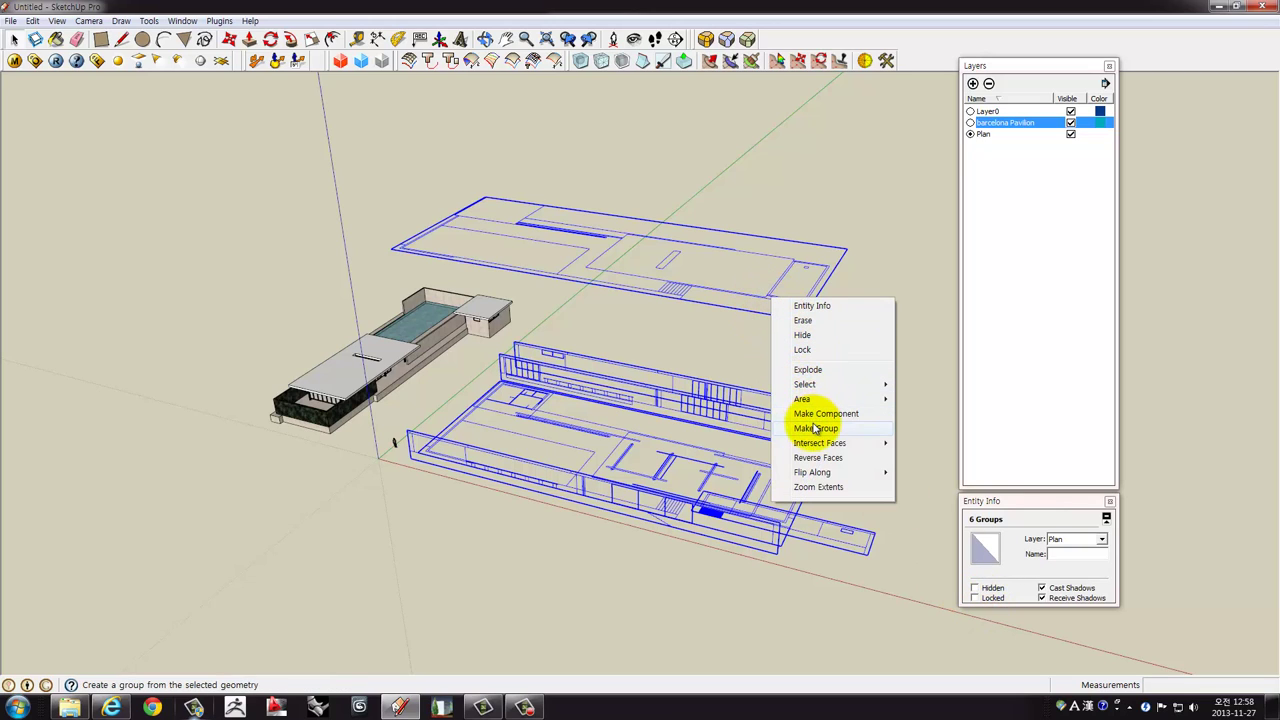
pyautogui.click(801, 349)
pyautogui.click(840, 345)
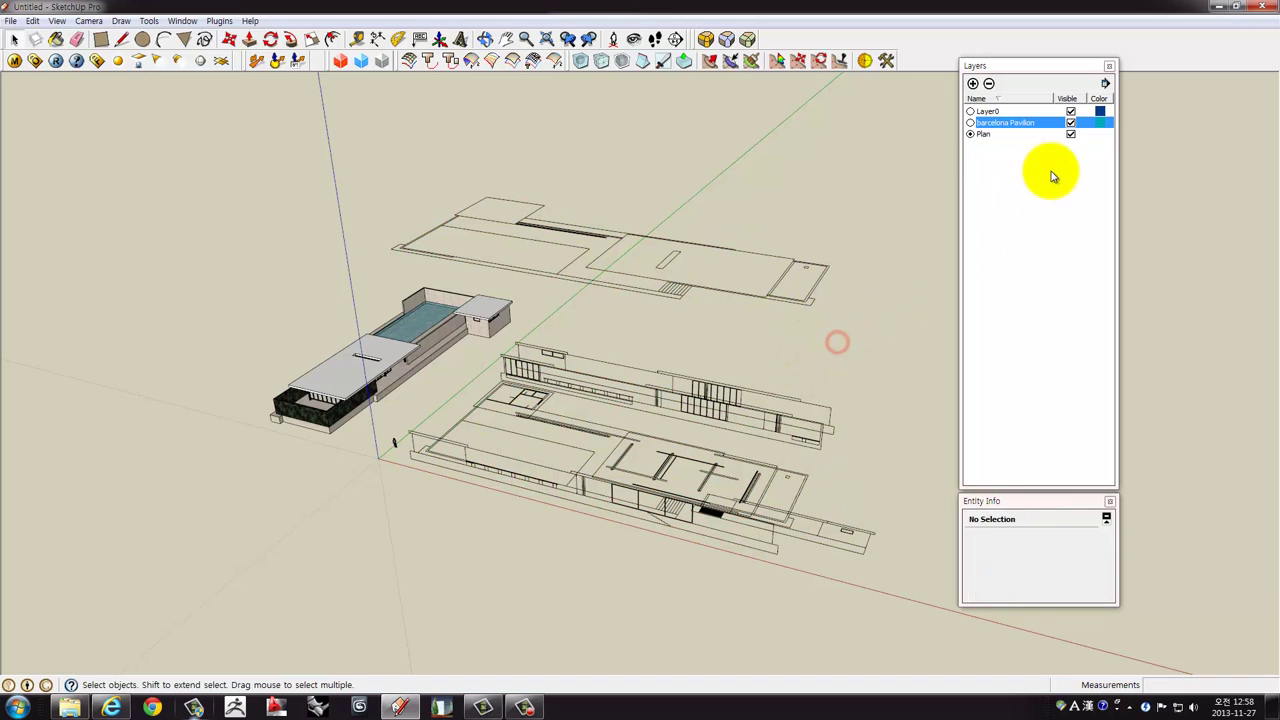
pyautogui.click(973, 84)
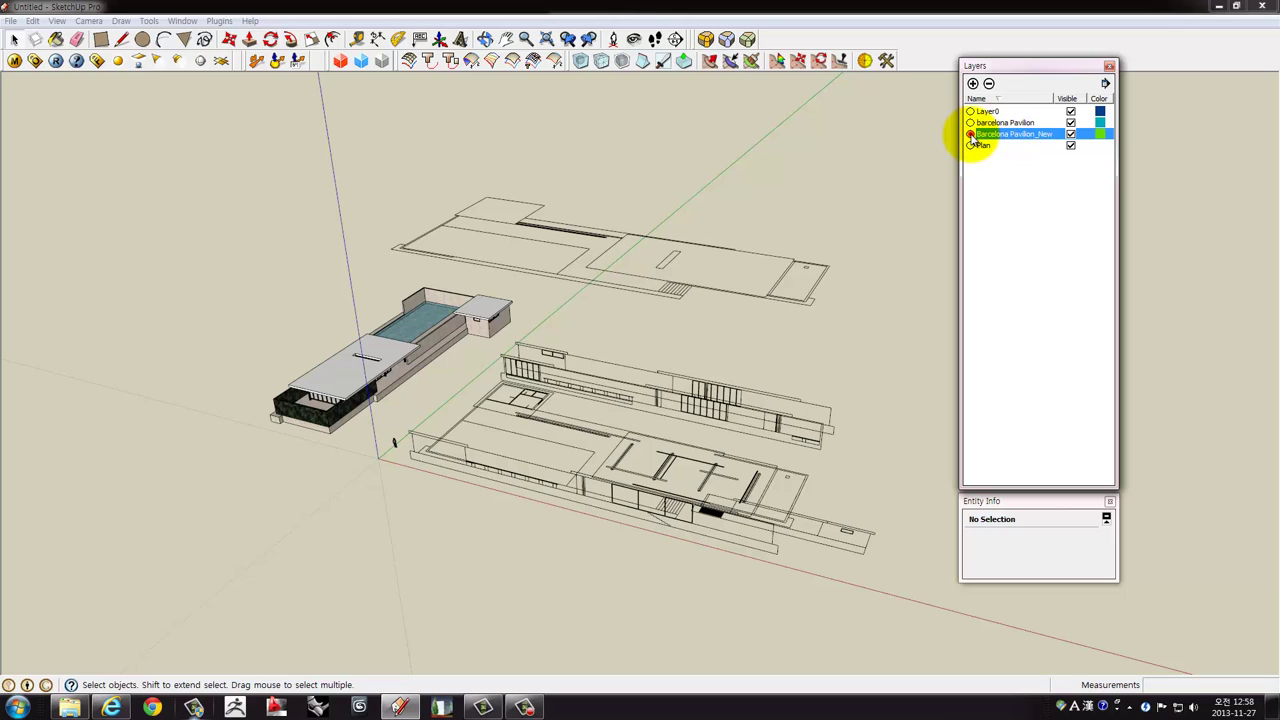
# Make Barcelona Pavilion_New current and close the Layers and Entity Info panels.
pyautogui.click(853, 194)
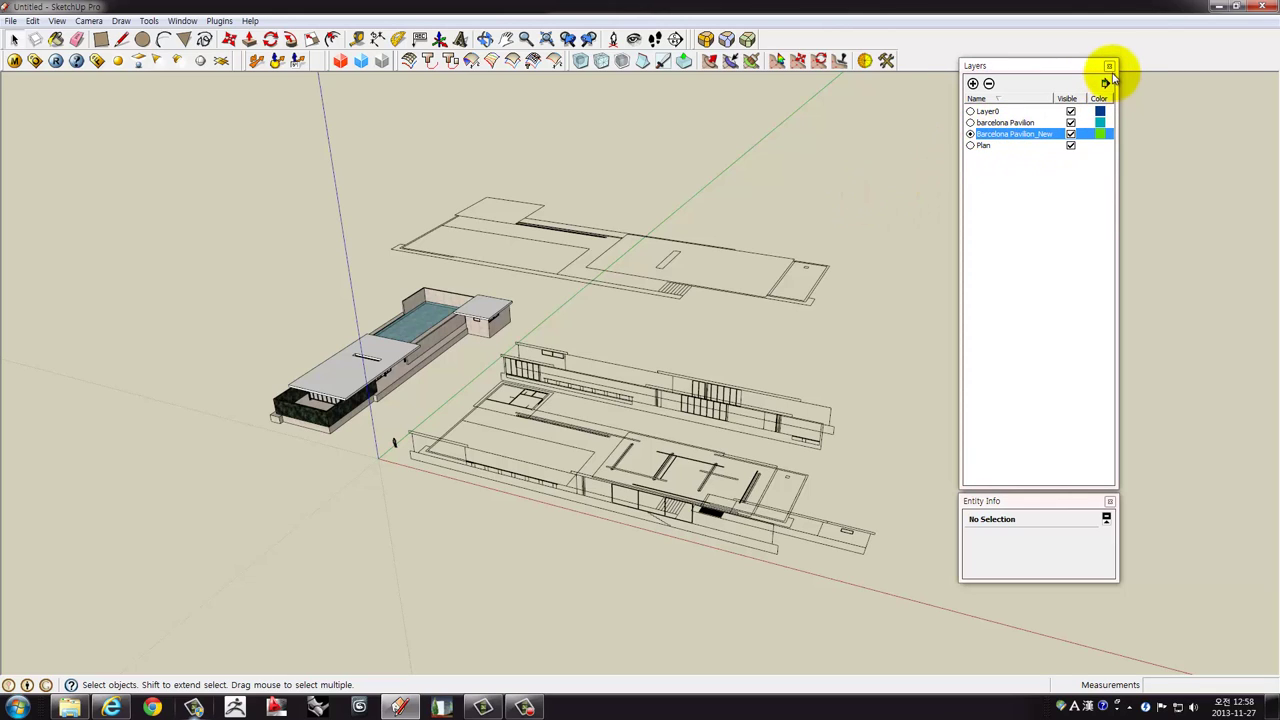
pyautogui.click(1042, 67)
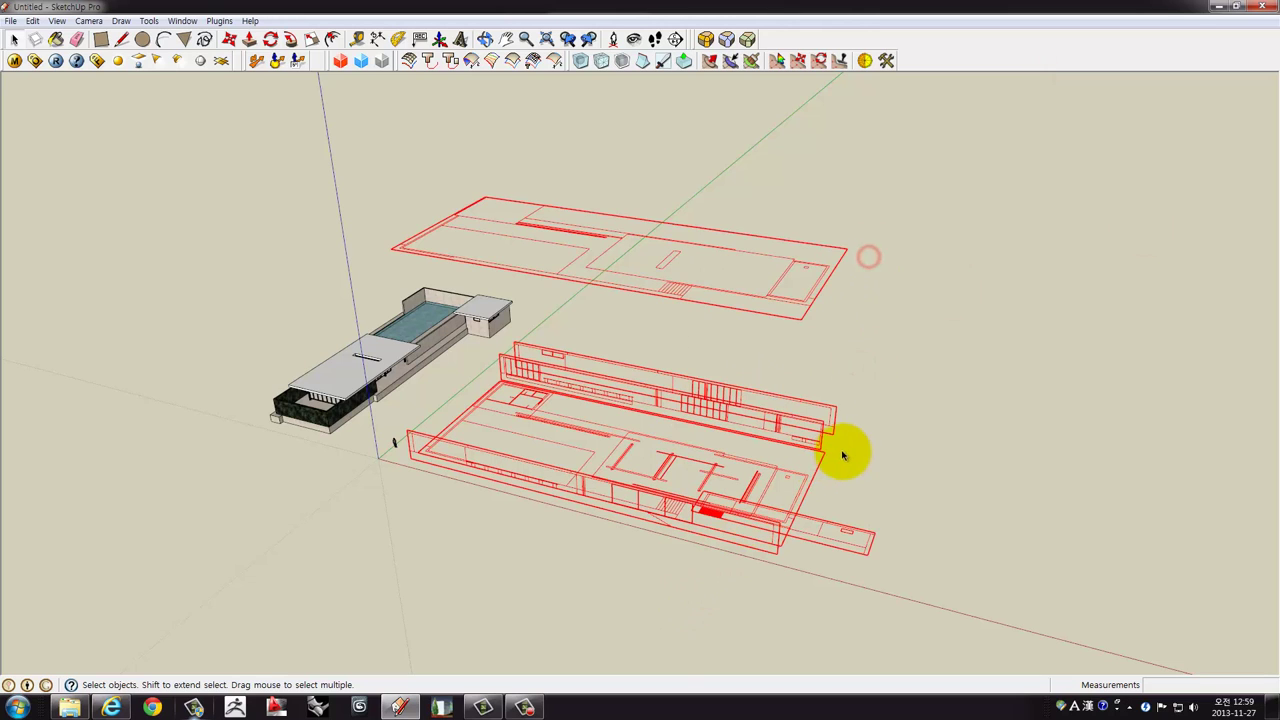
# Zoom in on the plan, start a rectangle, then cancel it.
pyautogui.moveTo(843, 452); pyautogui.dragTo(681, 545, button='middle')
pyautogui.scroll(3, 571, 420)
pyautogui.scroll(3, 491, 320)
pyautogui.scroll(3, 520, 363)
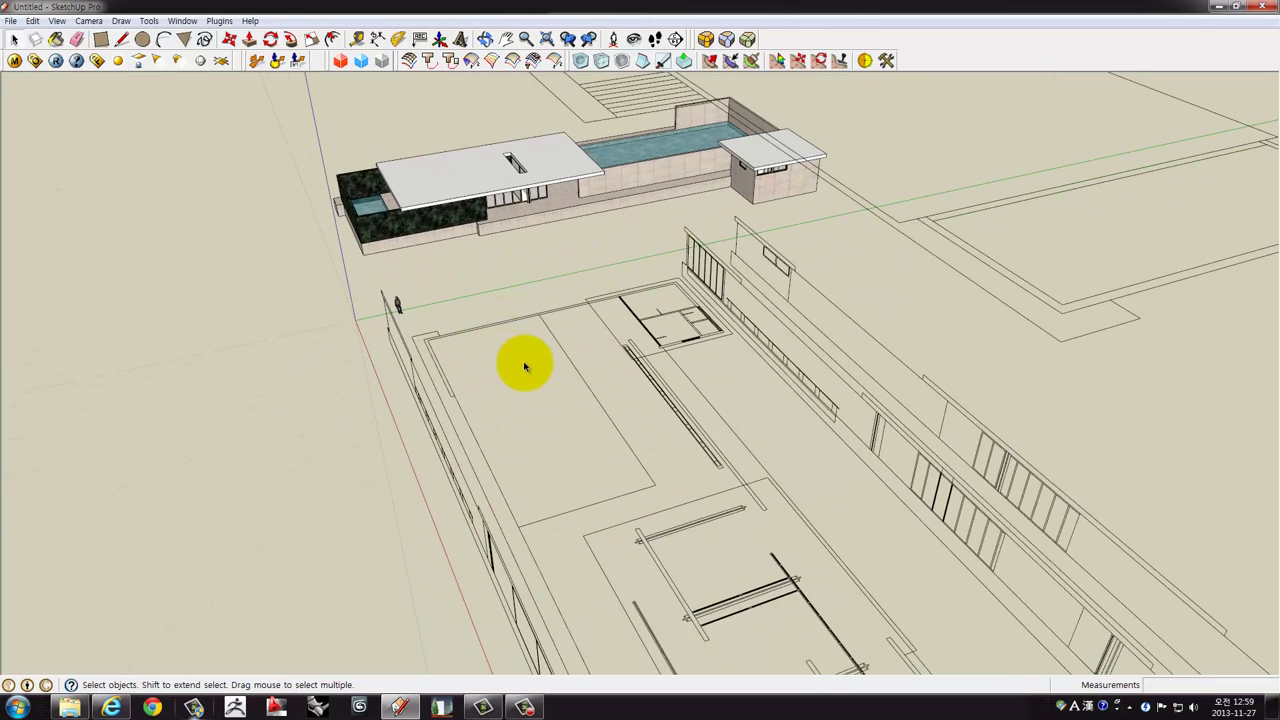
pyautogui.scroll(2, 306, 185)
pyautogui.click(101, 39)
pyautogui.moveTo(514, 343)
pyautogui.keyDown('shift'); pyautogui.mouseDown(button='middle')
pyautogui.moveTo(486, 234)
pyautogui.moveTo(425, 205)
pyautogui.mouseUp(button='middle'); pyautogui.keyUp('shift')
pyautogui.click(387, 195)
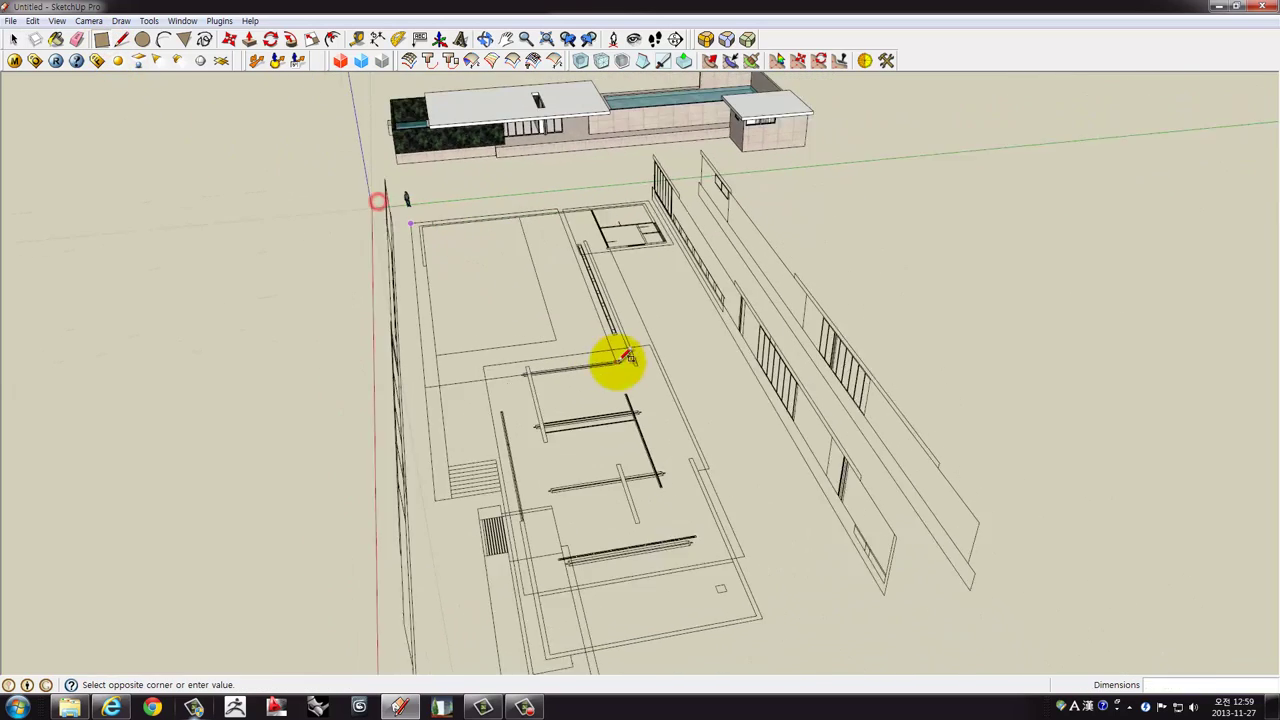
pyautogui.moveTo(614, 357)
pyautogui.mouseDown(button='middle')
pyautogui.moveTo(674, 403)
pyautogui.moveTo(686, 443)
pyautogui.moveTo(695, 395)
pyautogui.mouseUp(button='middle')
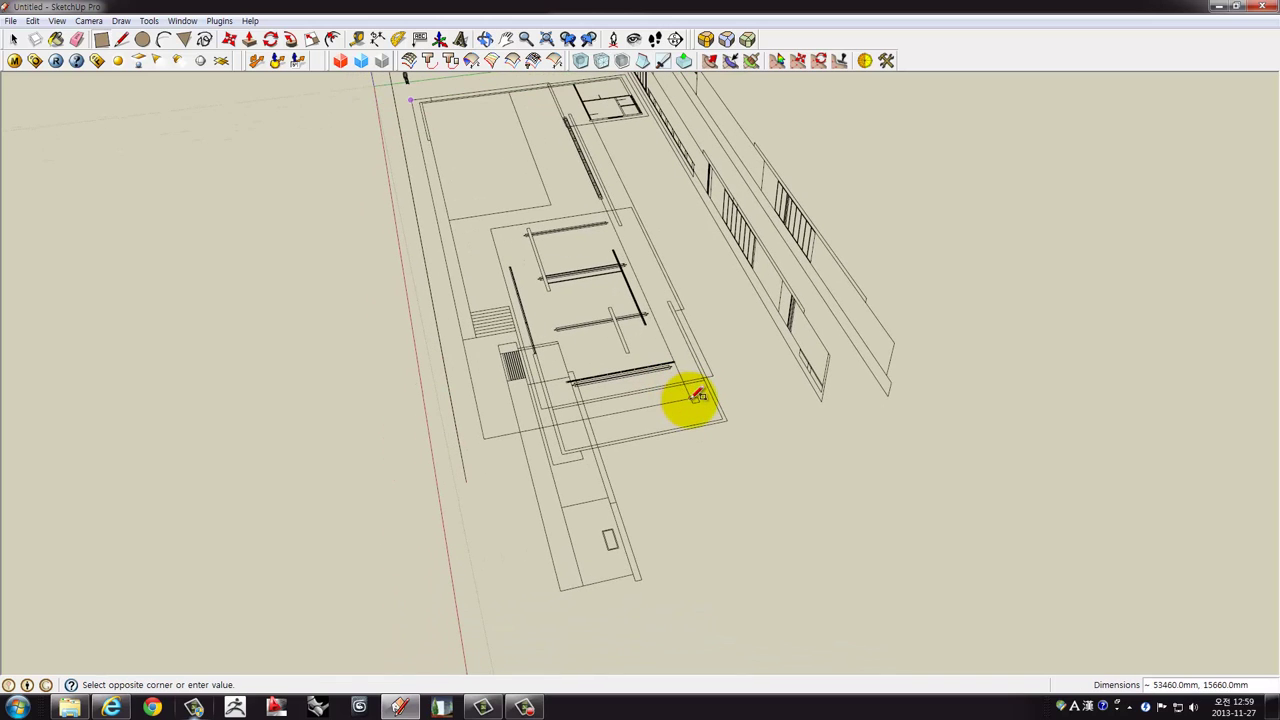
pyautogui.press('space')
# Select the narrow strip group and unlock it.
pyautogui.click(609, 503)
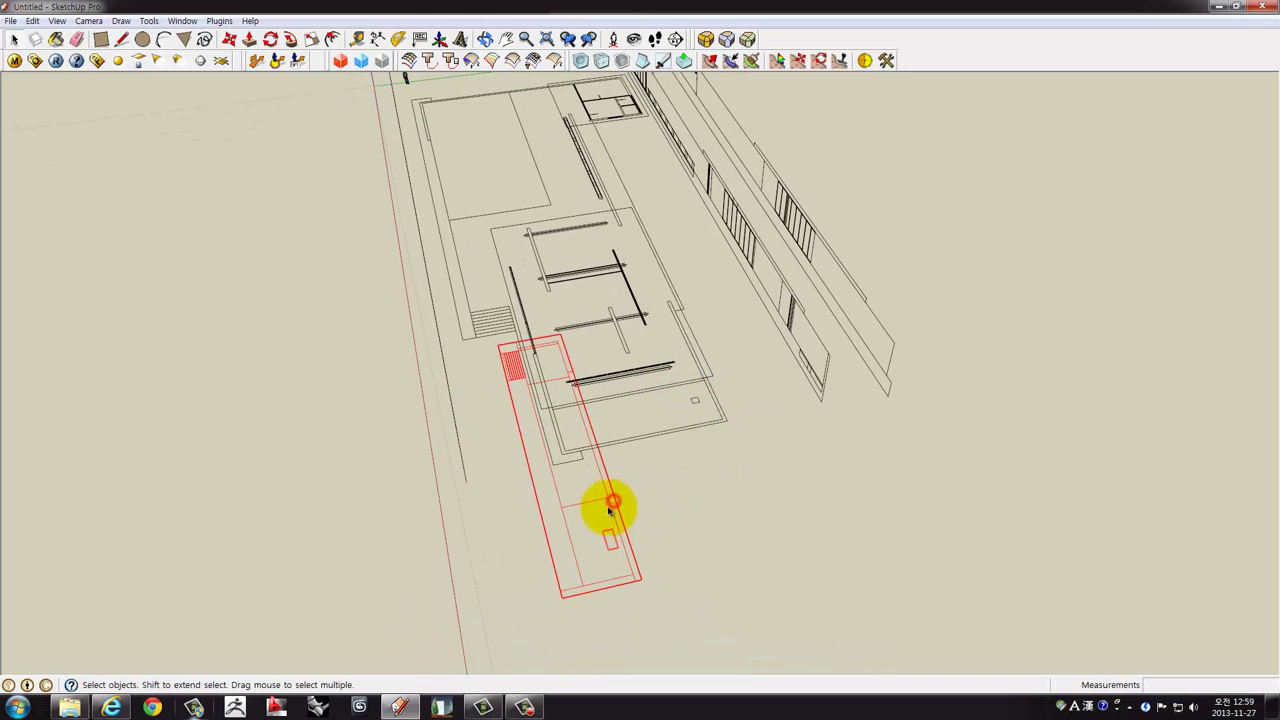
pyautogui.moveTo(609, 505)
pyautogui.mouseDown(button='middle')
pyautogui.moveTo(808, 445)
pyautogui.moveTo(834, 400)
pyautogui.mouseUp(button='middle')
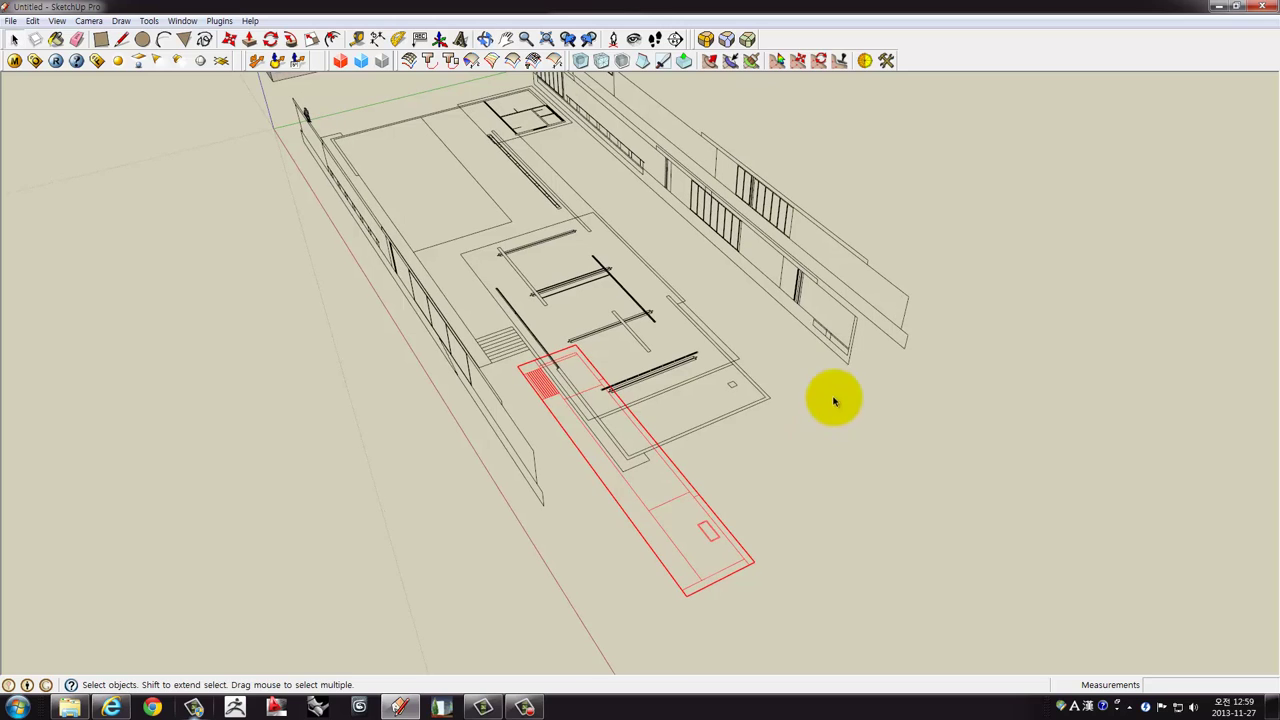
pyautogui.rightClick(693, 490)
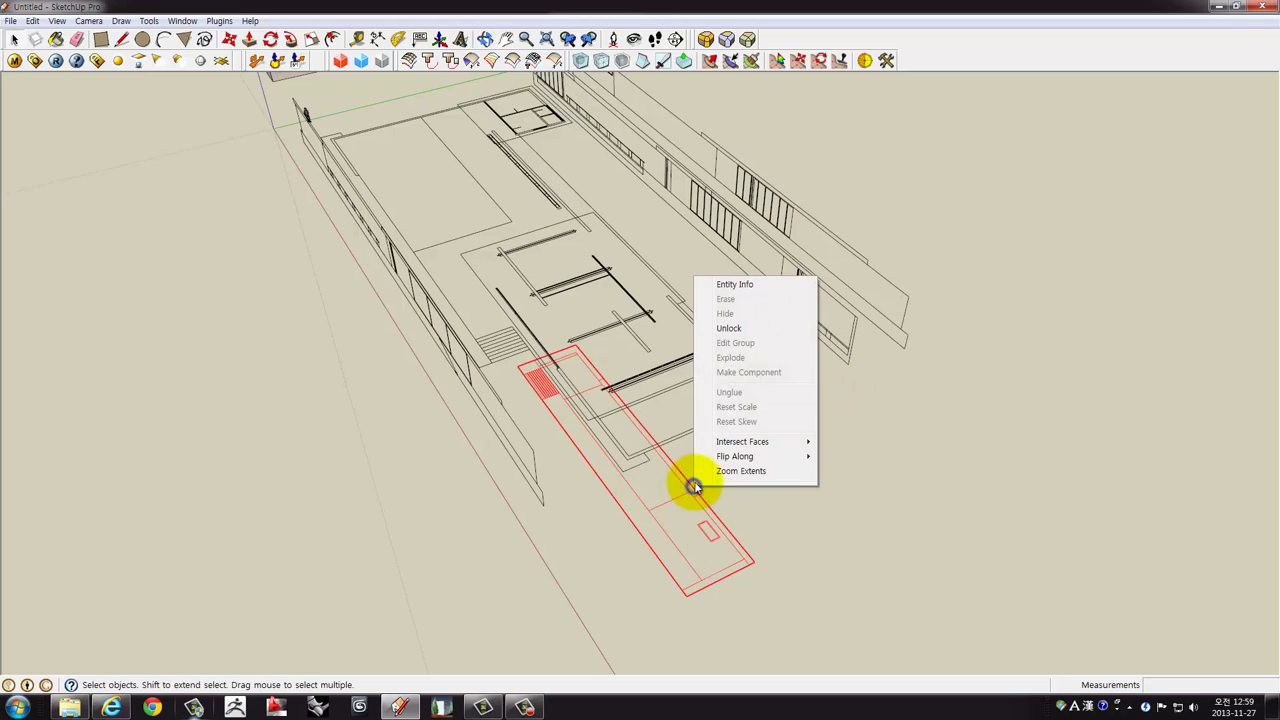
pyautogui.click(726, 330)
pyautogui.scroll(1, 541, 395)
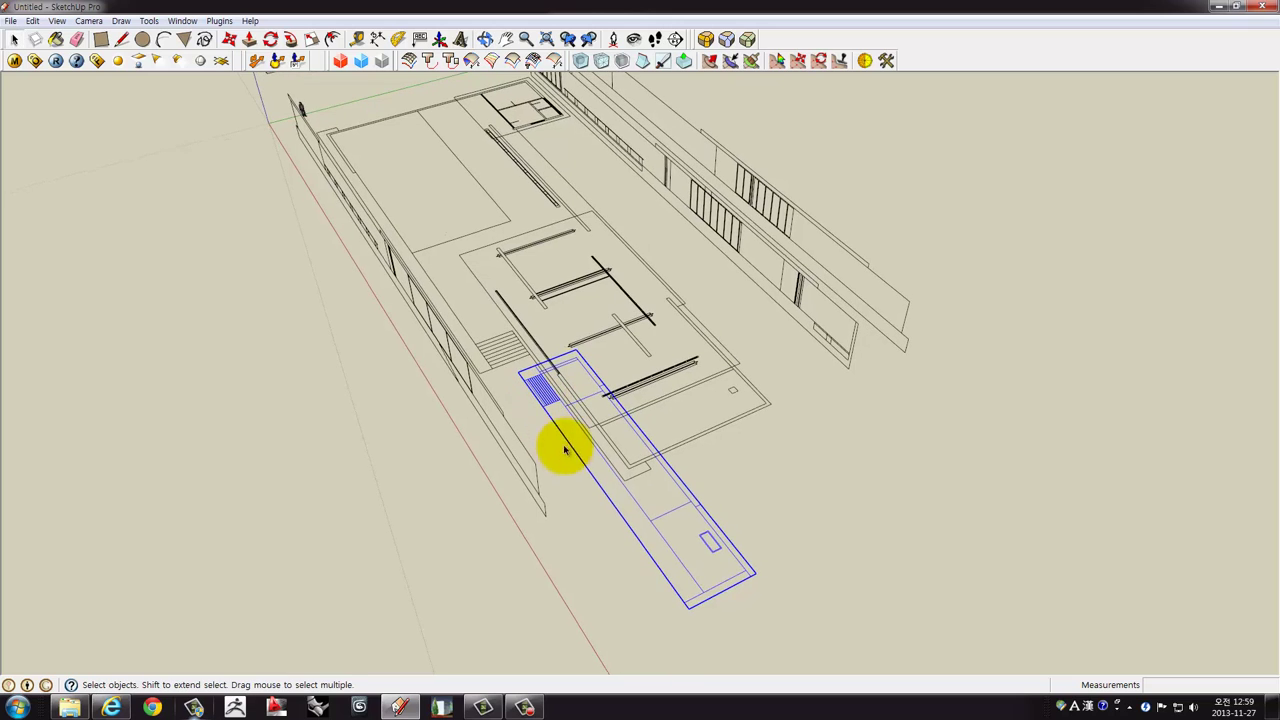
# Move the strip clear of the plan and rotate it 90° twice to stand upright.
pyautogui.press('m')
pyautogui.click(750, 490)
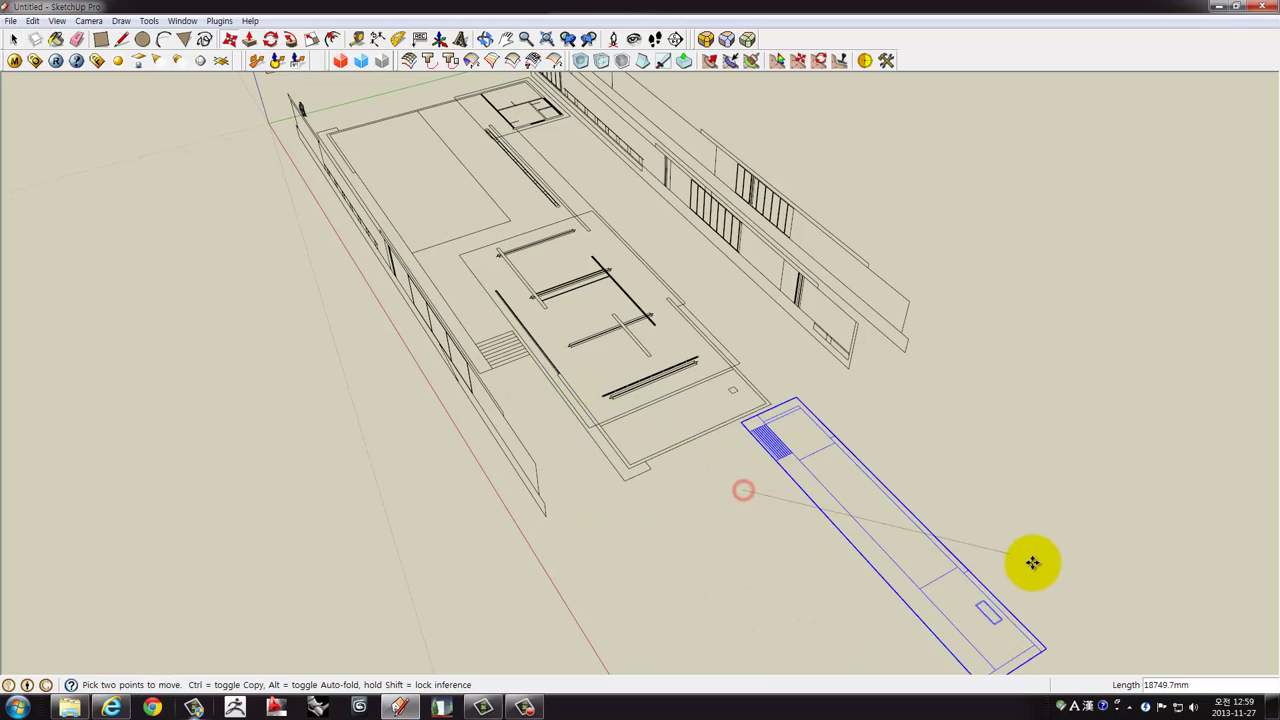
pyautogui.click(1063, 549)
pyautogui.press('r')
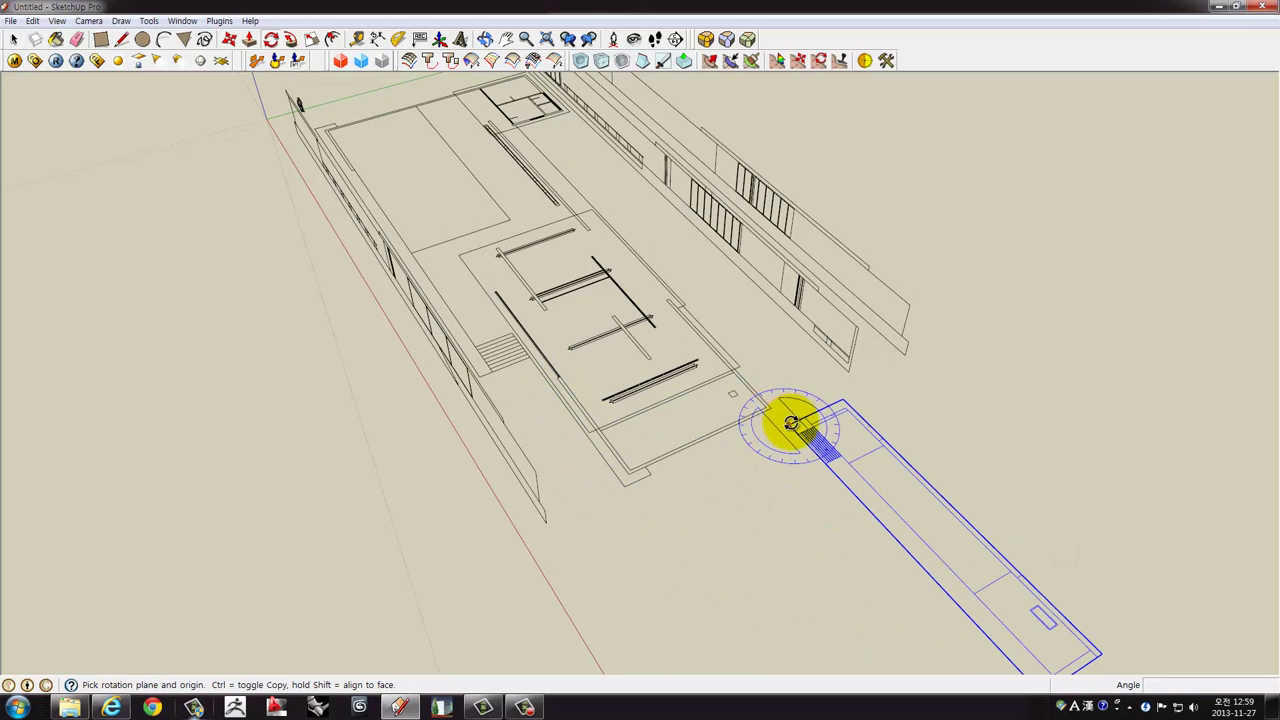
pyautogui.click(869, 514)
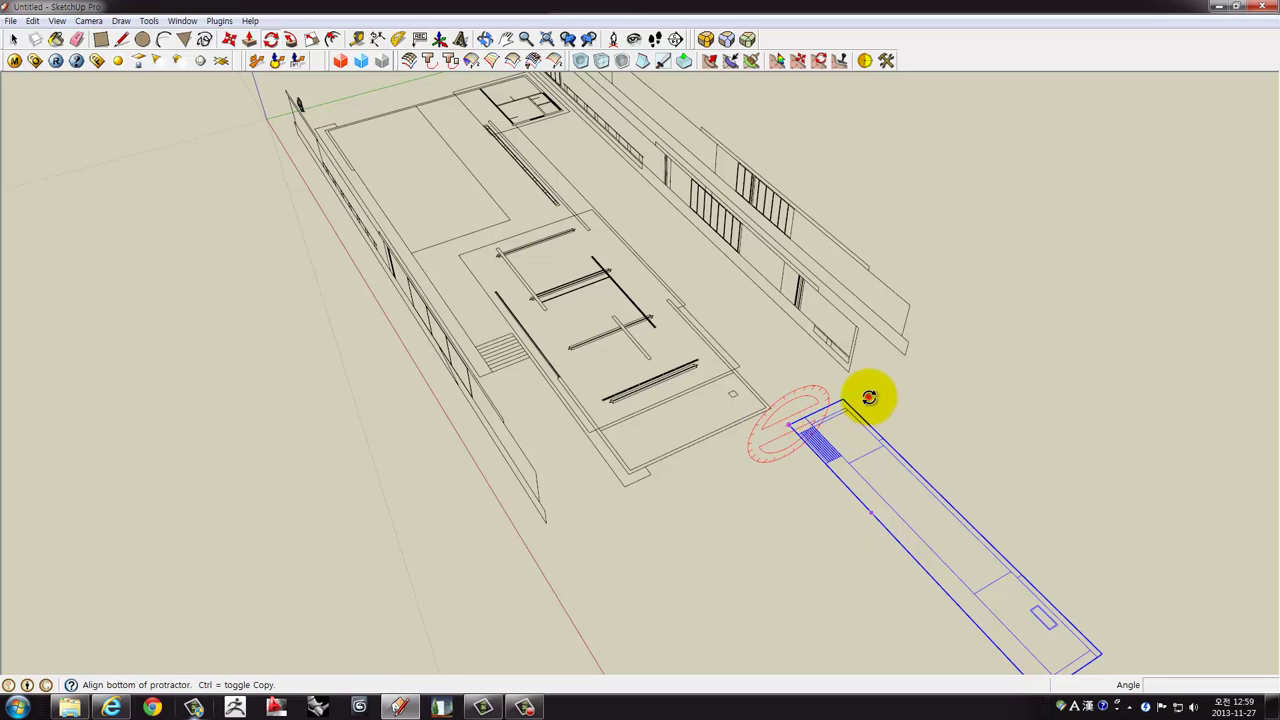
pyautogui.click(869, 397)
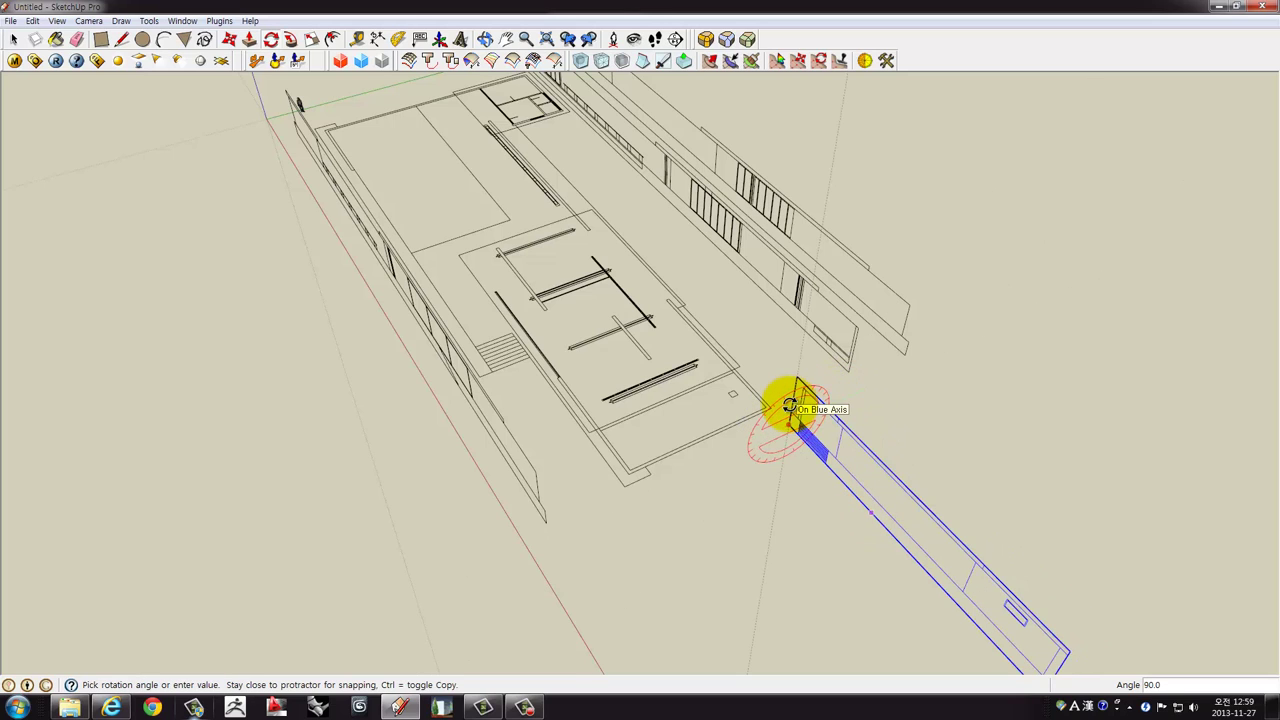
pyautogui.click(790, 404)
pyautogui.moveTo(790, 404)
pyautogui.mouseDown(button='middle')
pyautogui.moveTo(814, 477)
pyautogui.moveTo(798, 428)
pyautogui.mouseUp(button='middle')
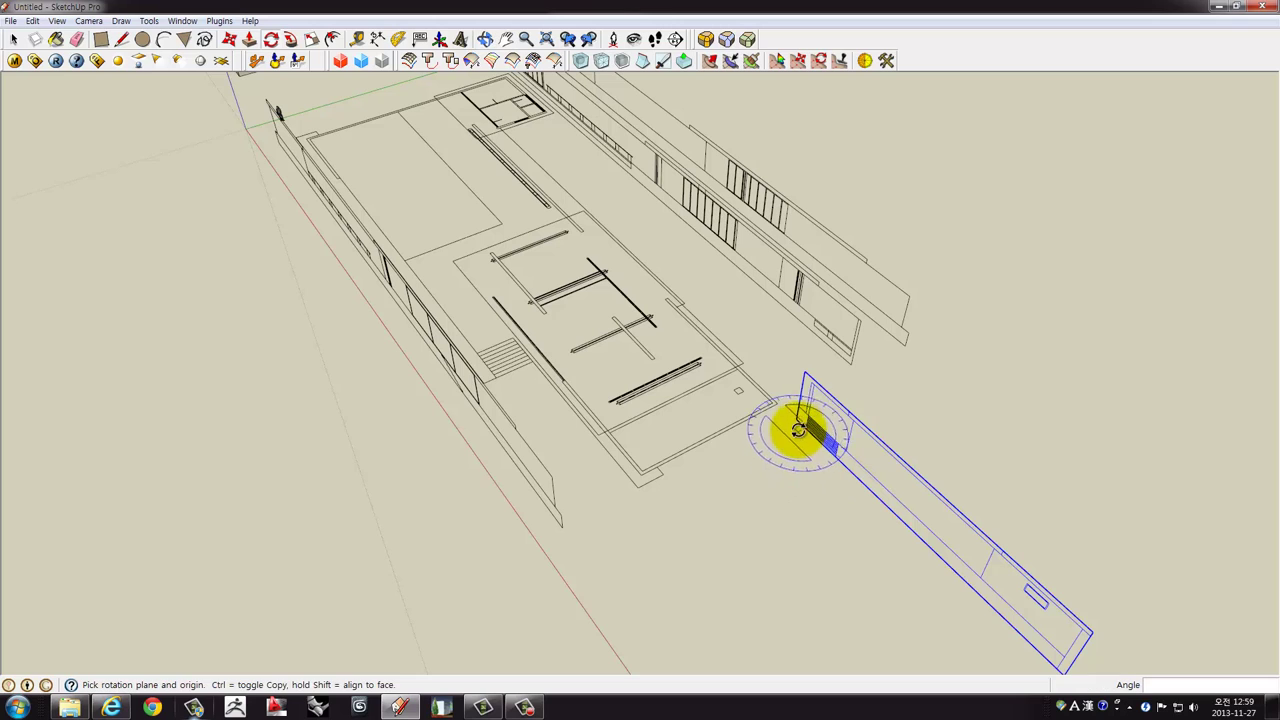
pyautogui.click(796, 423)
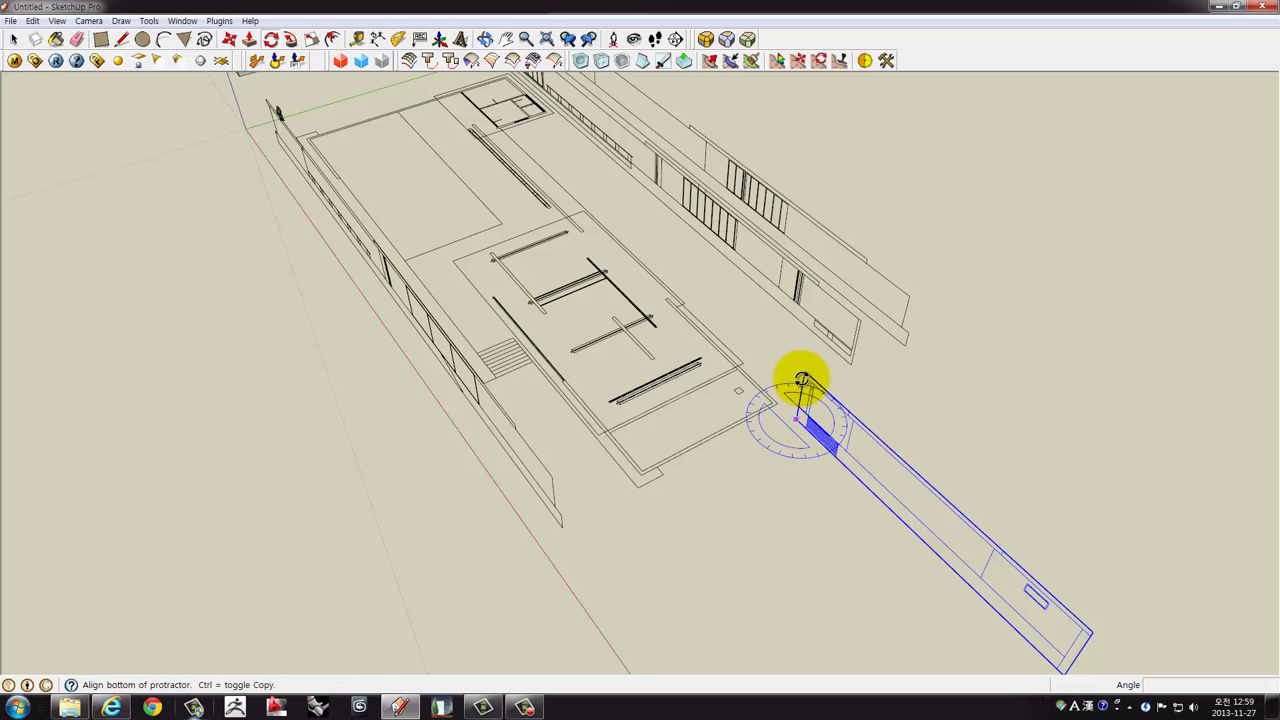
pyautogui.click(889, 522)
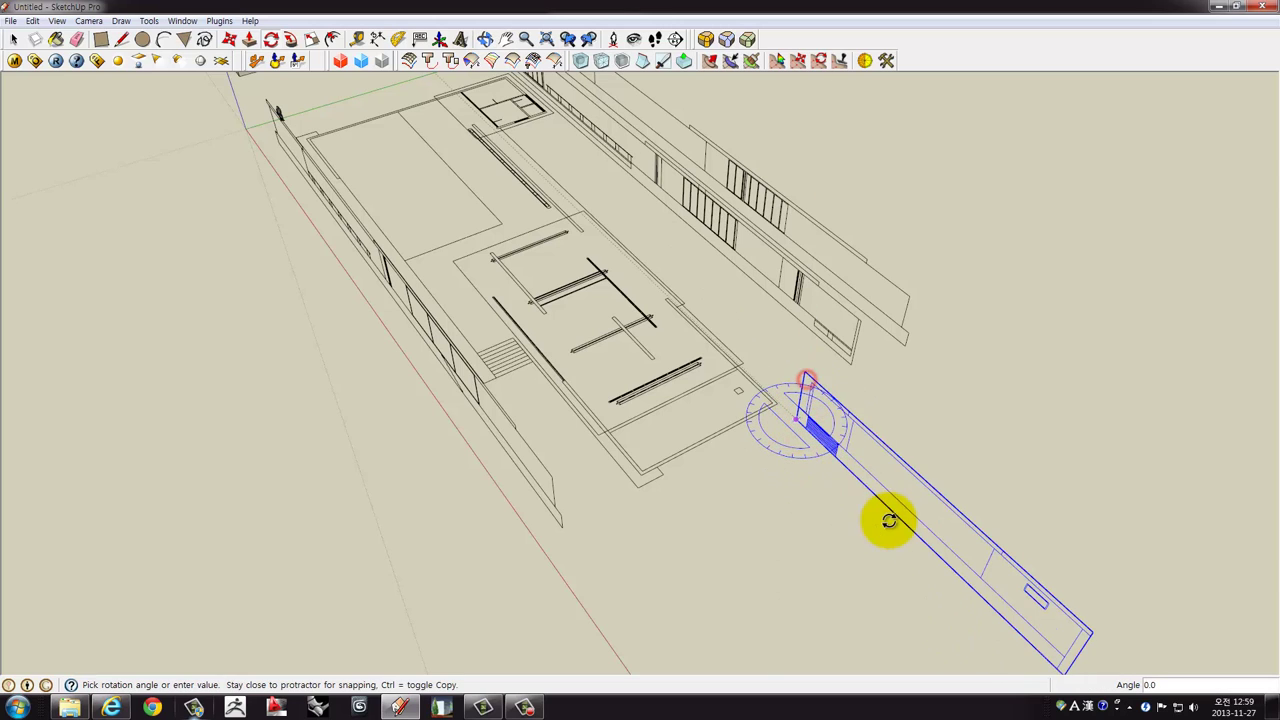
pyautogui.click(940, 346)
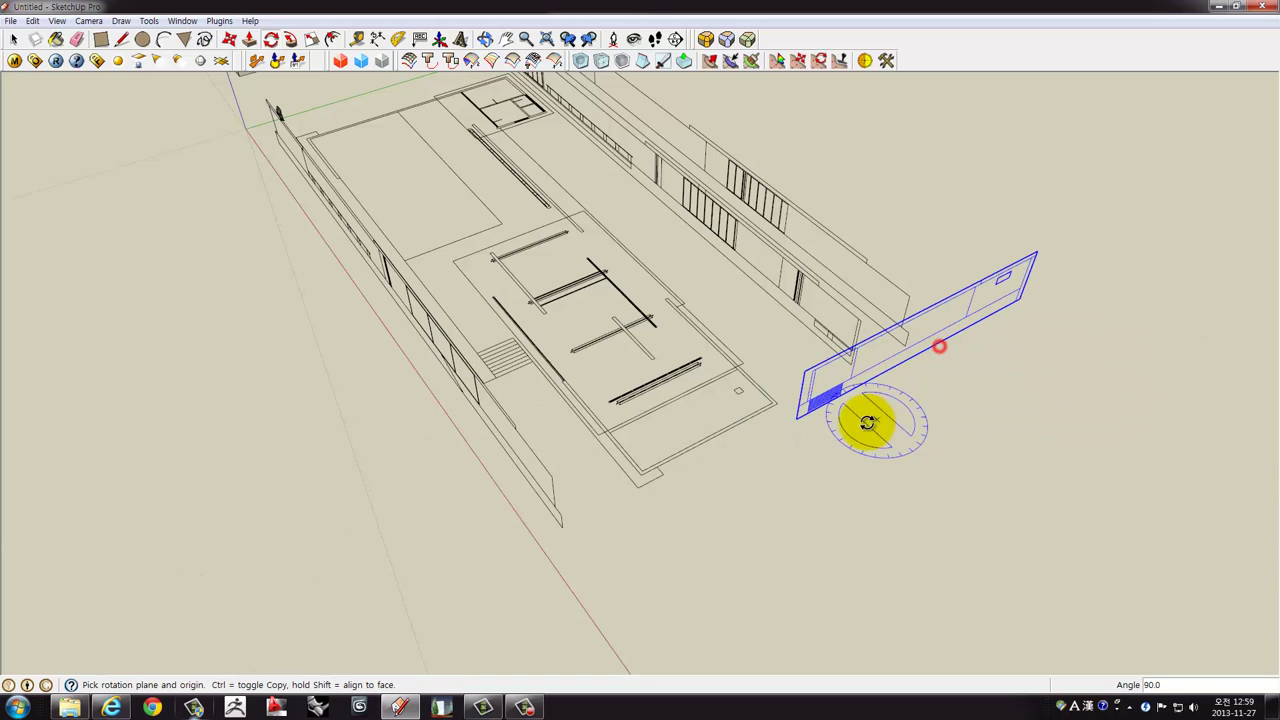
pyautogui.moveTo(863, 420)
pyautogui.mouseDown(button='middle')
pyautogui.moveTo(834, 423)
pyautogui.moveTo(786, 394)
pyautogui.moveTo(766, 448)
pyautogui.mouseUp(button='middle')
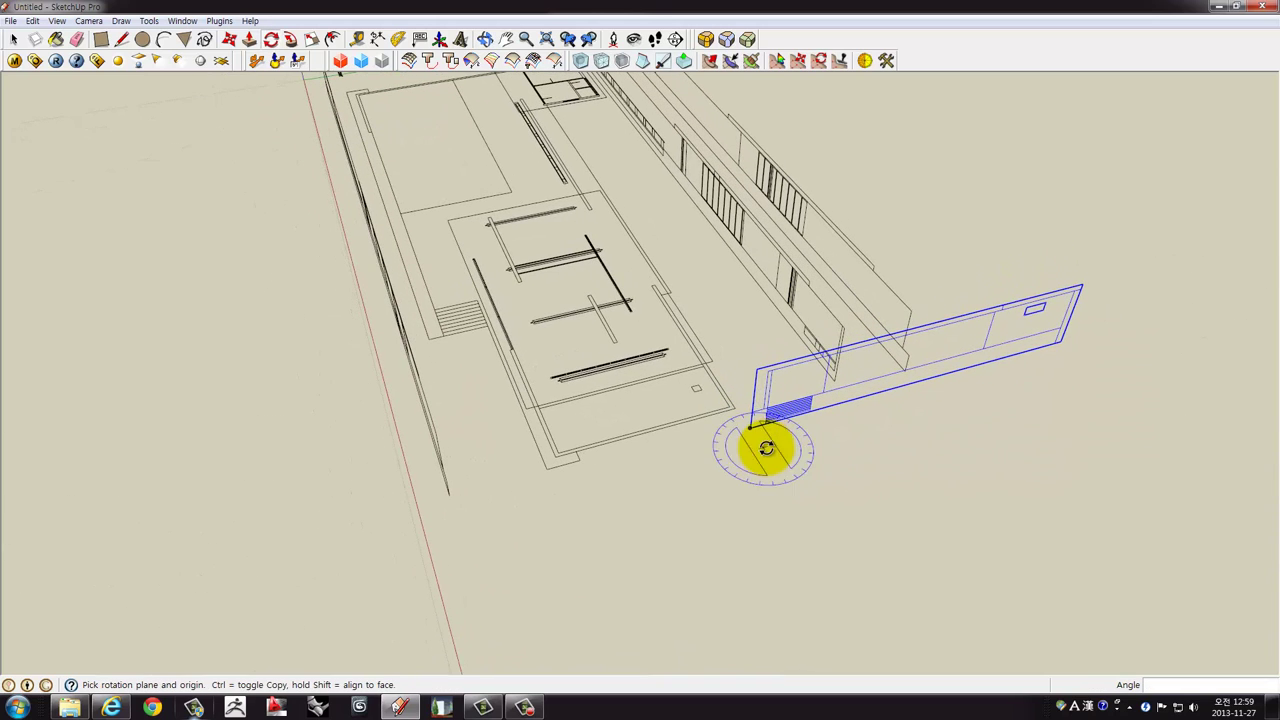
# Move the upright strip to stand vertically beside the plan's short end.
pyautogui.press('m')
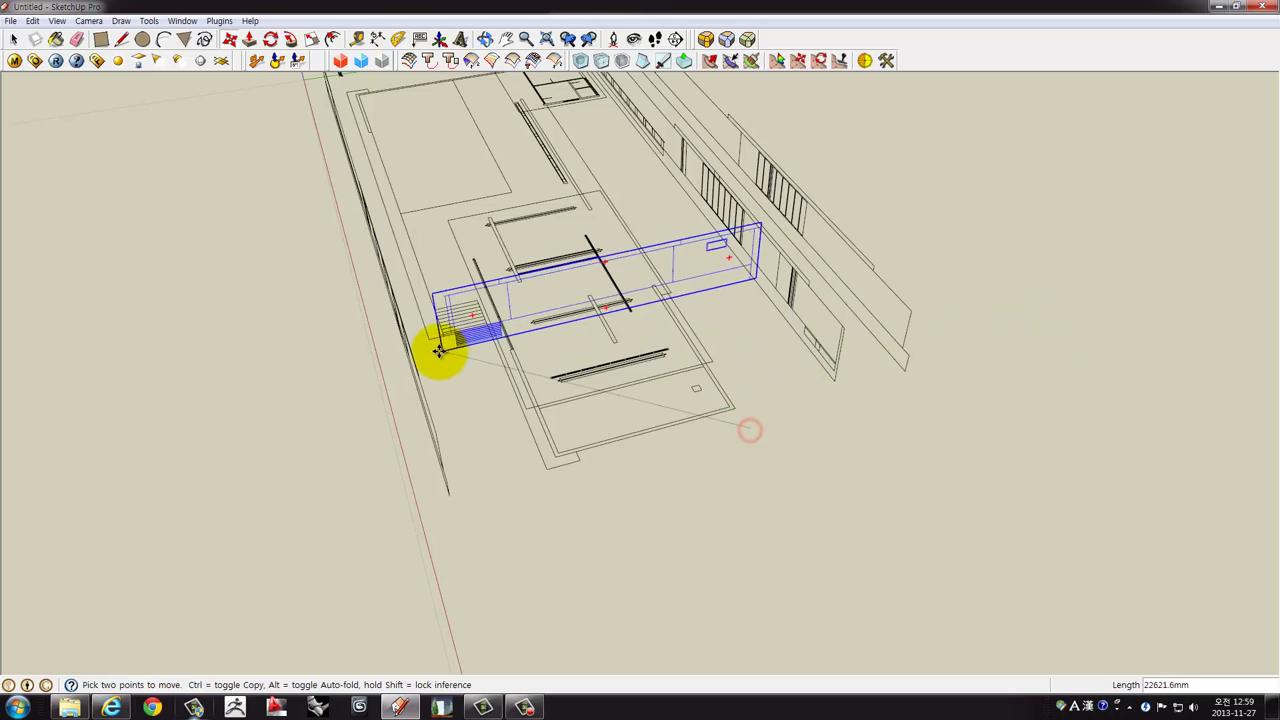
pyautogui.click(438, 361)
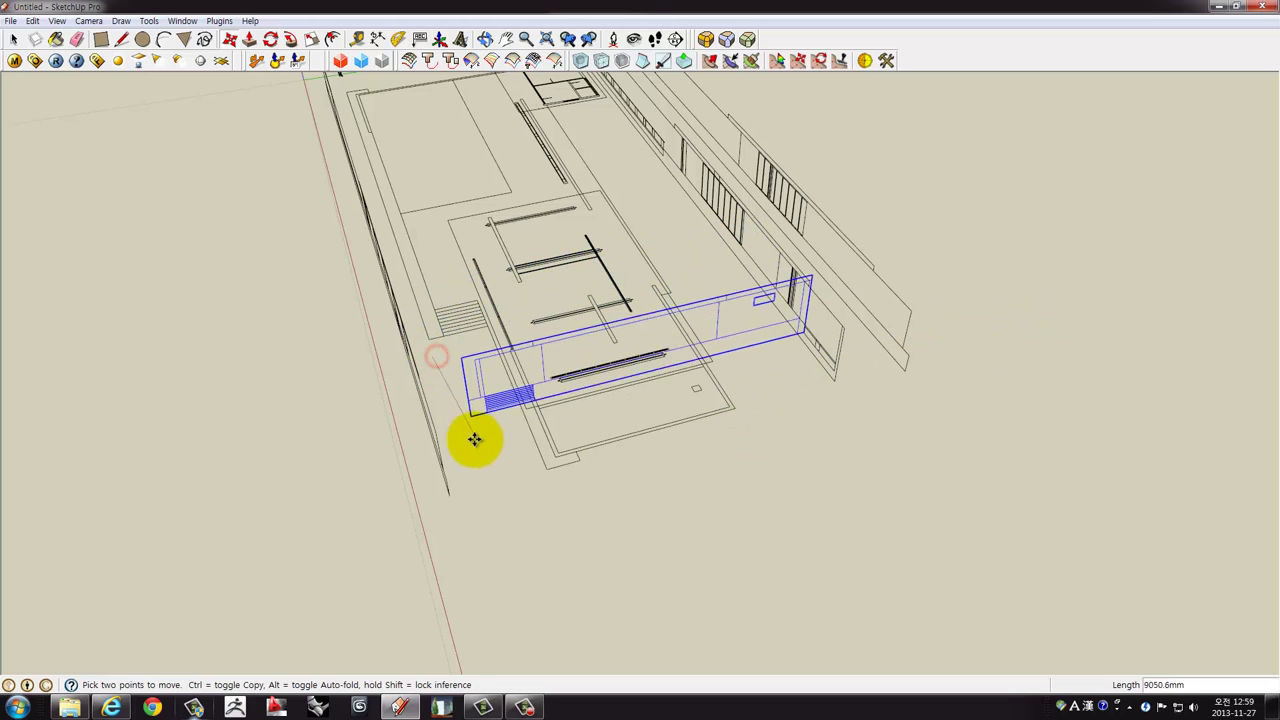
pyautogui.click(530, 593)
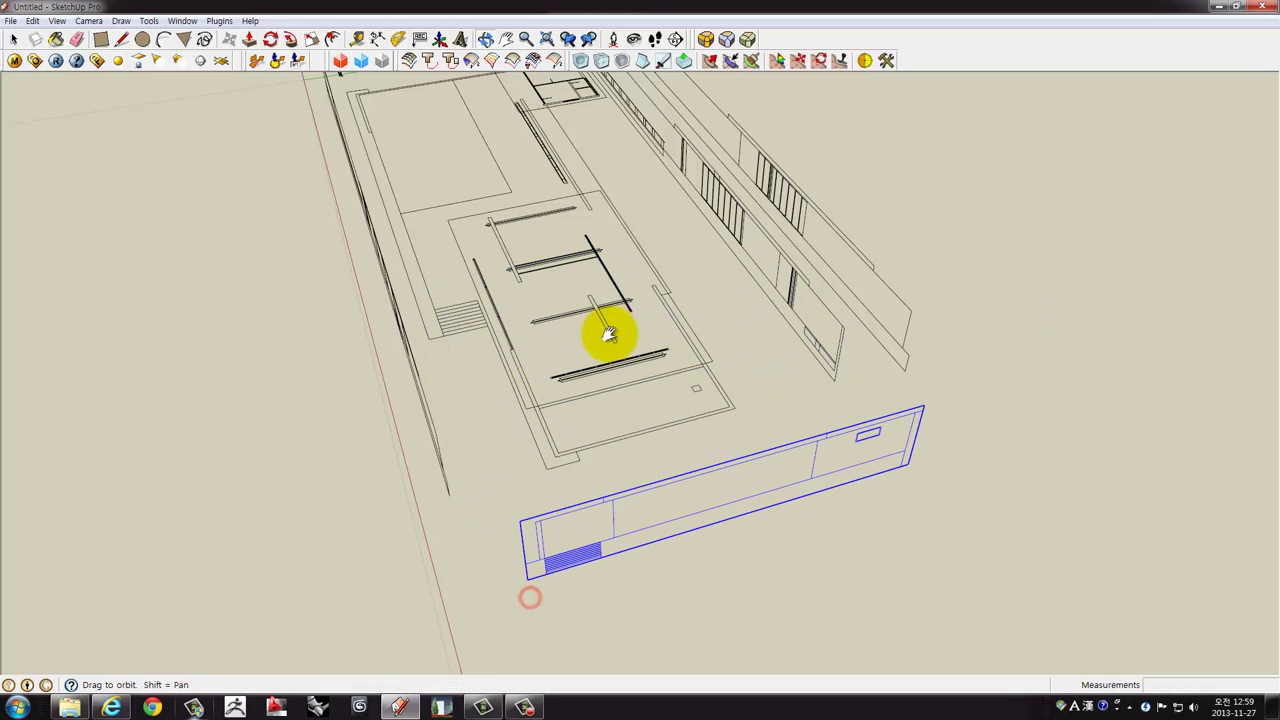
pyautogui.moveTo(606, 334)
pyautogui.mouseDown(button='middle')
pyautogui.moveTo(651, 323)
pyautogui.moveTo(566, 206)
pyautogui.moveTo(594, 180)
pyautogui.moveTo(676, 181)
pyautogui.moveTo(665, 415)
pyautogui.moveTo(586, 374)
pyautogui.moveTo(429, 391)
pyautogui.mouseUp(button='middle')
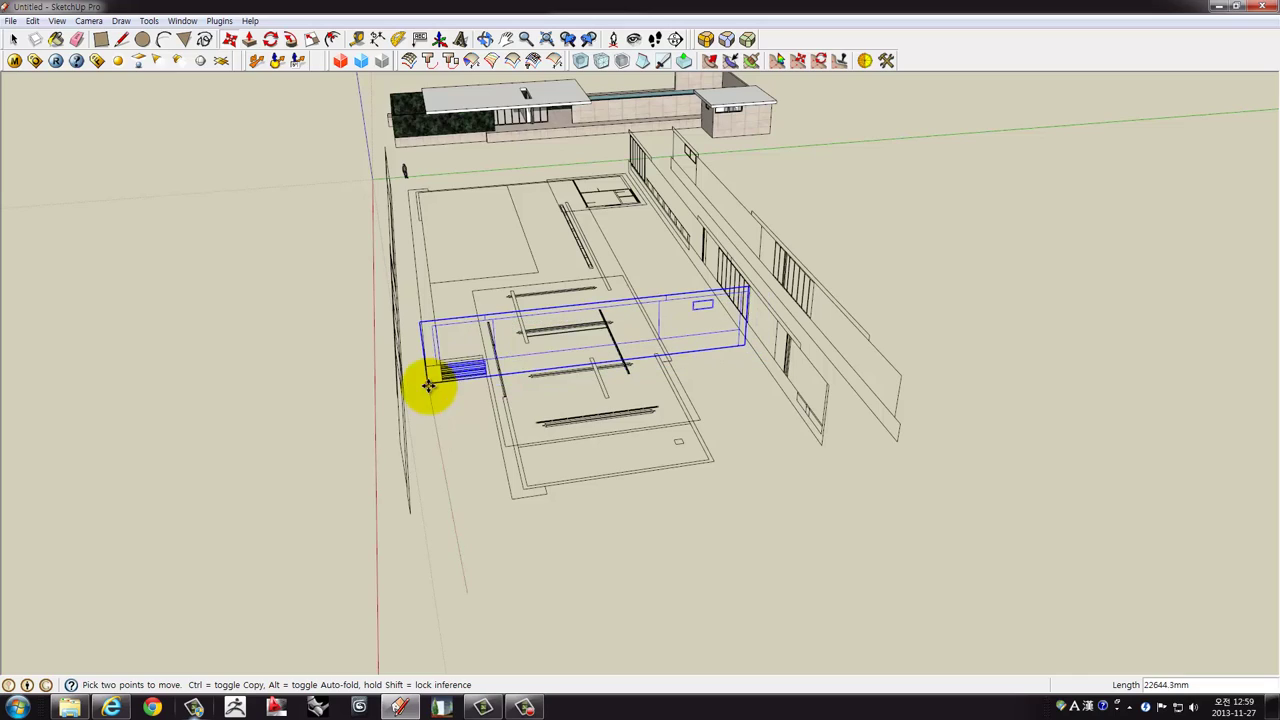
pyautogui.moveTo(459, 432)
pyautogui.mouseDown(button='middle')
pyautogui.moveTo(903, 523)
pyautogui.moveTo(614, 451)
pyautogui.moveTo(591, 509)
pyautogui.mouseUp(button='middle')
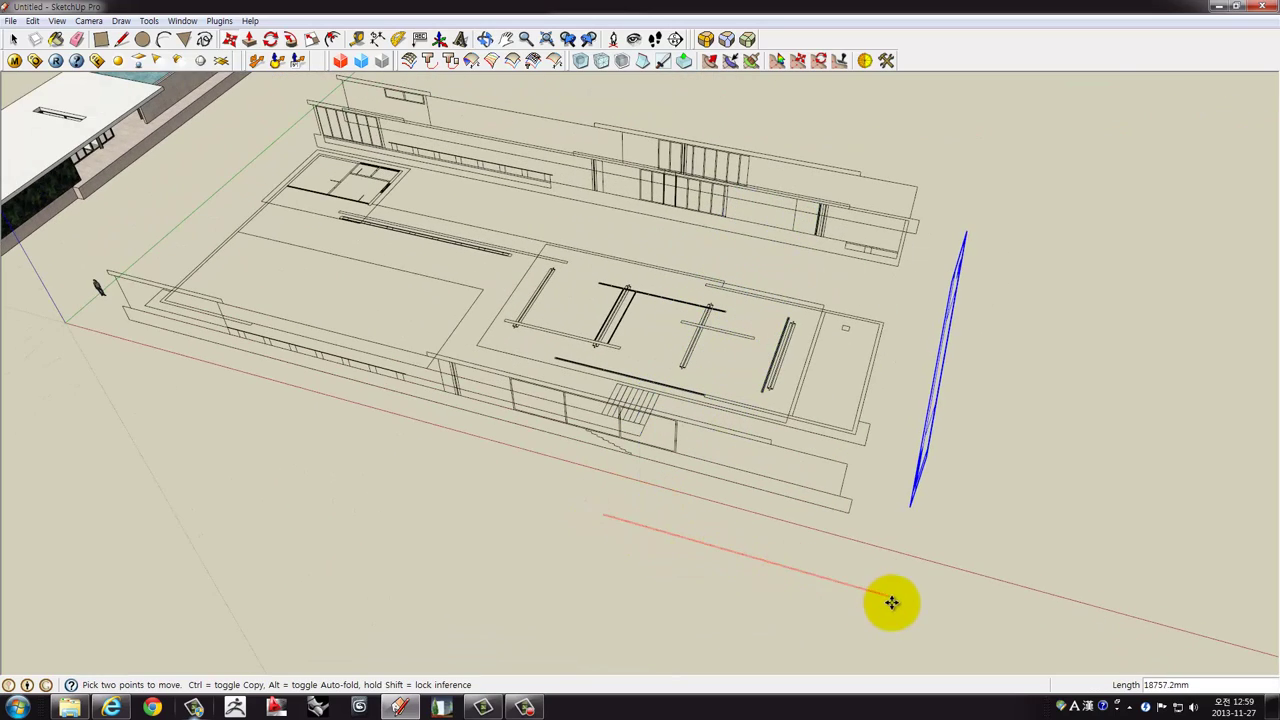
pyautogui.moveTo(892, 603)
pyautogui.mouseDown(button='middle')
pyautogui.moveTo(694, 457)
pyautogui.moveTo(471, 329)
pyautogui.moveTo(451, 303)
pyautogui.moveTo(366, 360)
pyautogui.moveTo(800, 320)
pyautogui.moveTo(589, 351)
pyautogui.moveTo(826, 489)
pyautogui.moveTo(912, 448)
pyautogui.mouseUp(button='middle')
pyautogui.click(800, 320)
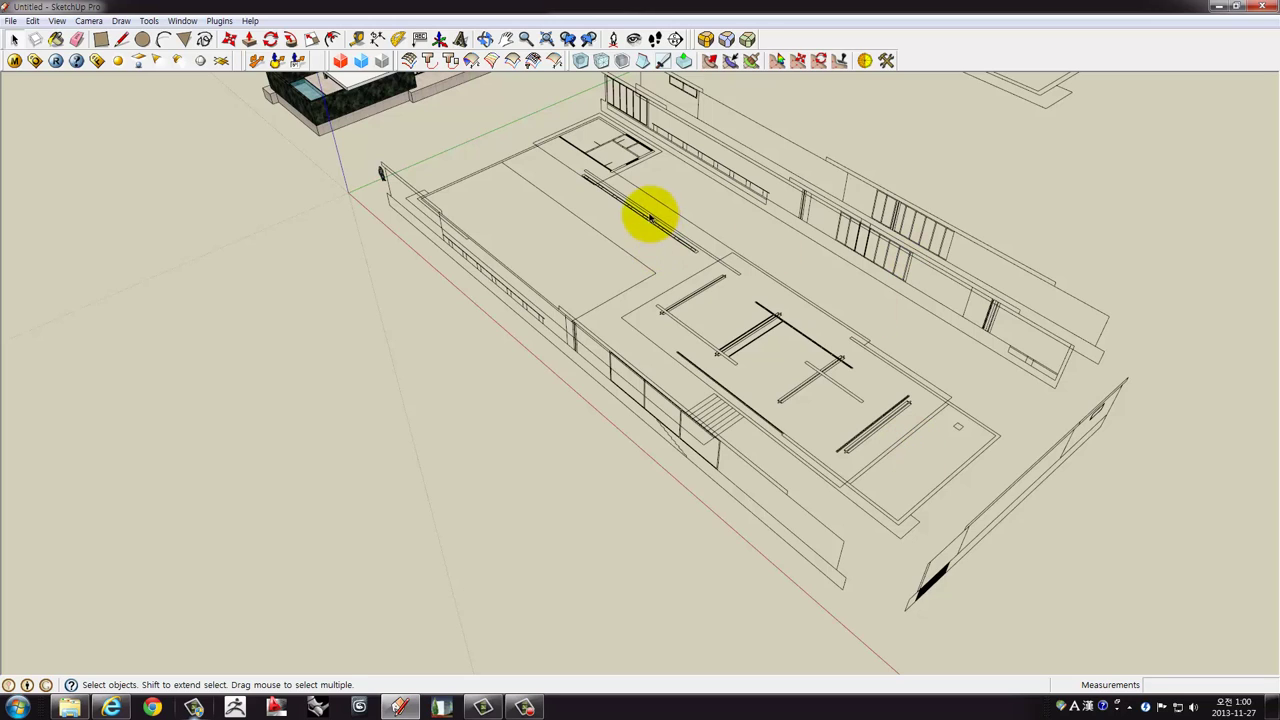
# Draw a rectangle snapped to the plan's endpoints covering the upper-left small-room block.
pyautogui.moveTo(650, 215)
pyautogui.mouseDown(button='middle')
pyautogui.moveTo(491, 206)
pyautogui.moveTo(600, 191)
pyautogui.moveTo(134, 126)
pyautogui.mouseUp(button='middle')
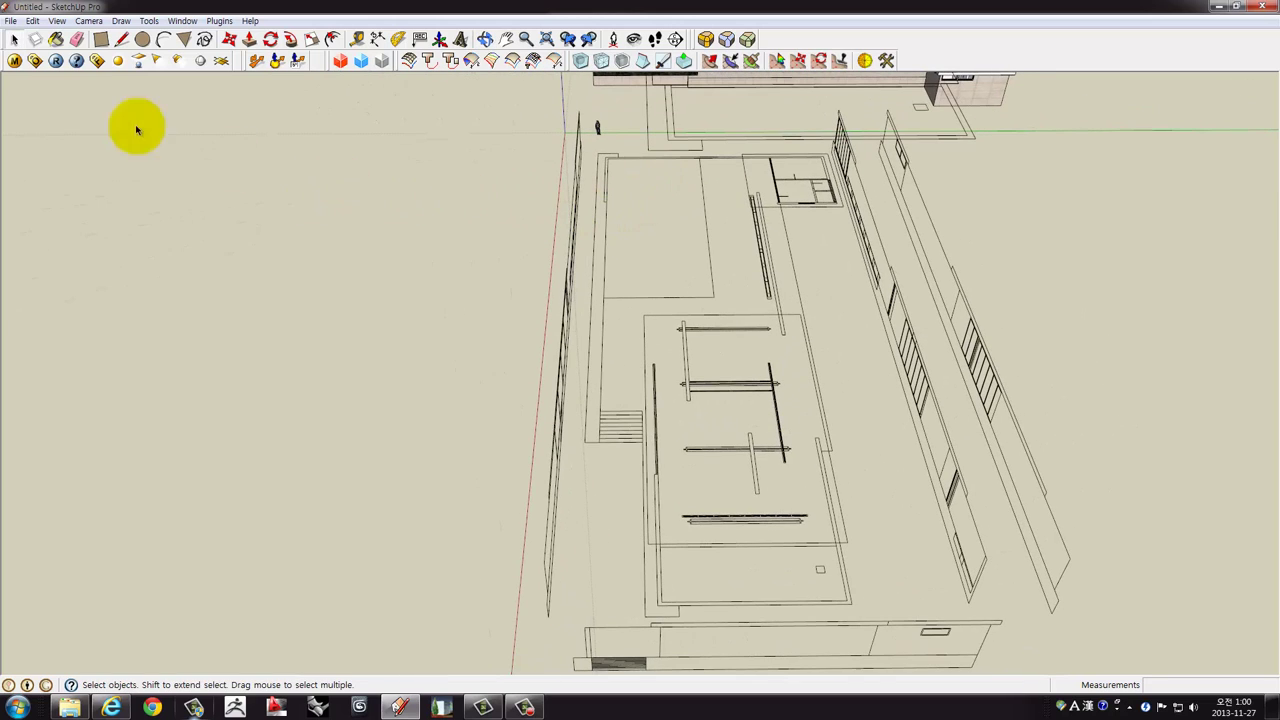
pyautogui.click(100, 41)
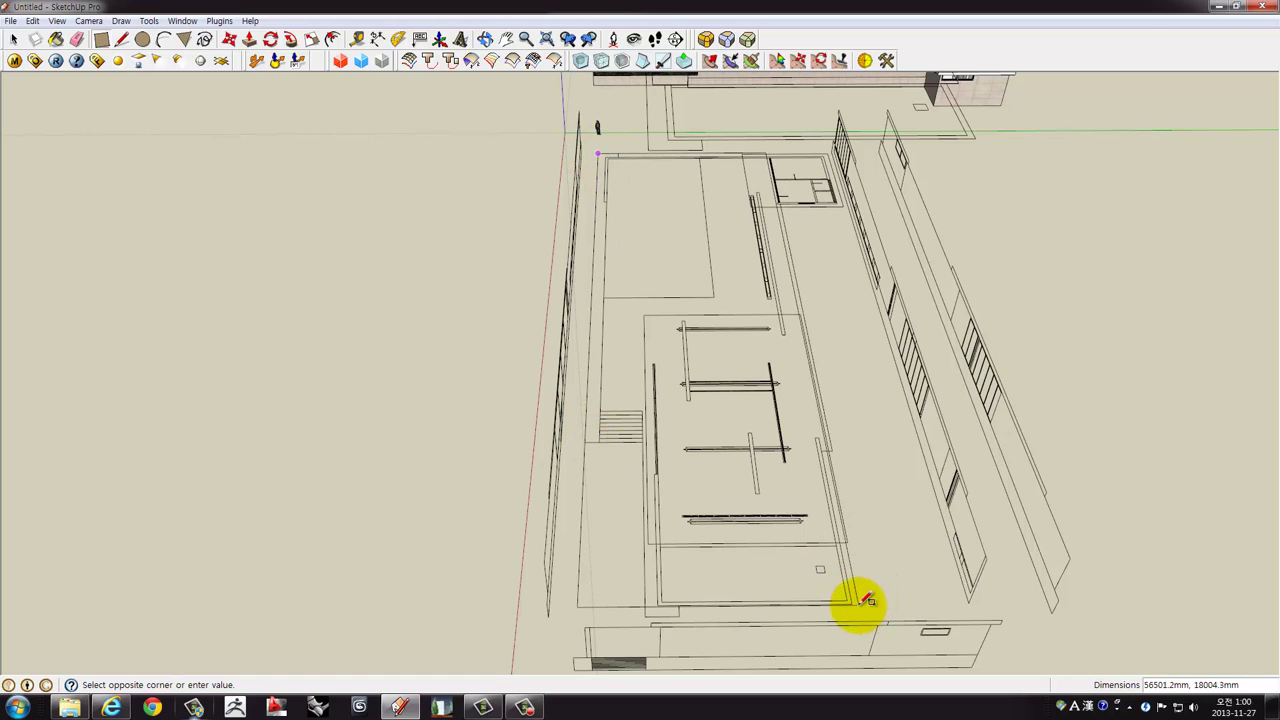
pyautogui.scroll(2, 666, 229)
pyautogui.moveTo(666, 223)
pyautogui.mouseDown(button='middle')
pyautogui.moveTo(594, 206)
pyautogui.moveTo(596, 219)
pyautogui.moveTo(623, 206)
pyautogui.moveTo(814, 214)
pyautogui.moveTo(1121, 249)
pyautogui.moveTo(1085, 268)
pyautogui.mouseUp(button='middle')
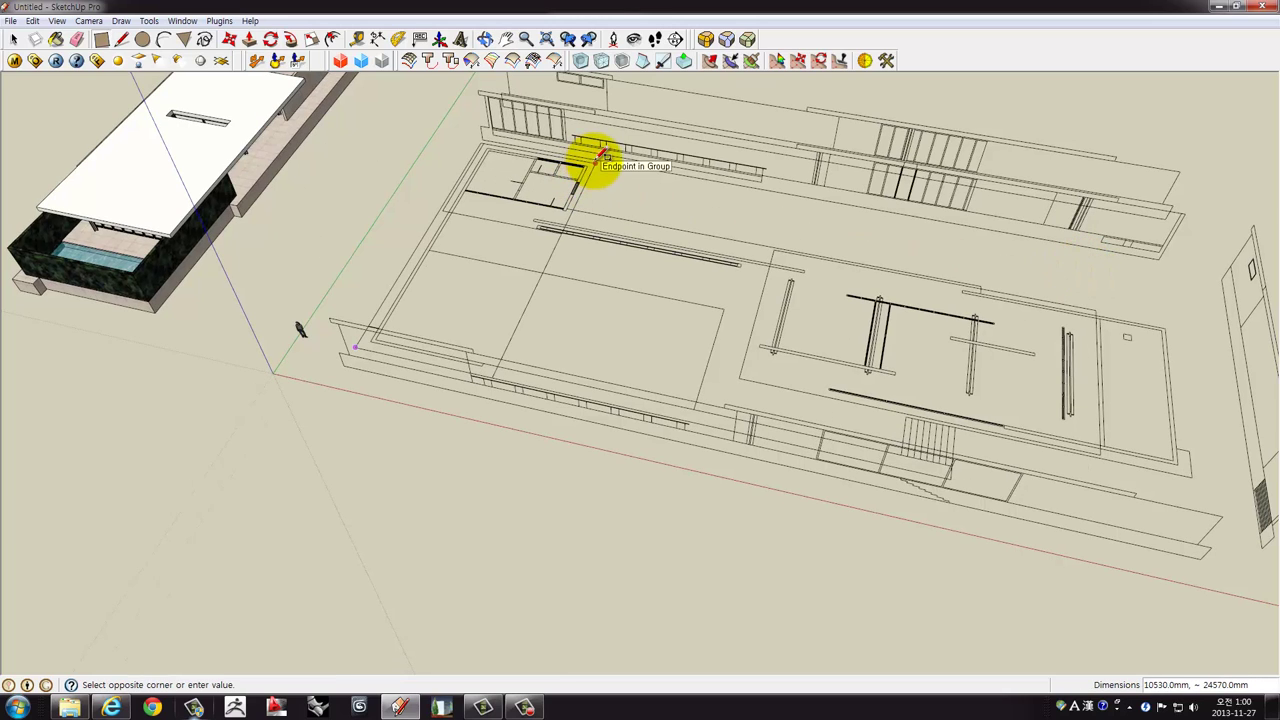
pyautogui.click(600, 155)
pyautogui.moveTo(563, 186)
pyautogui.mouseDown(button='middle')
pyautogui.moveTo(543, 220)
pyautogui.moveTo(629, 337)
pyautogui.moveTo(677, 257)
pyautogui.moveTo(571, 291)
pyautogui.moveTo(586, 306)
pyautogui.mouseUp(button='middle')
# Rotate the textured reference pavilion model 90°.
pyautogui.press('space')
pyautogui.click(458, 280)
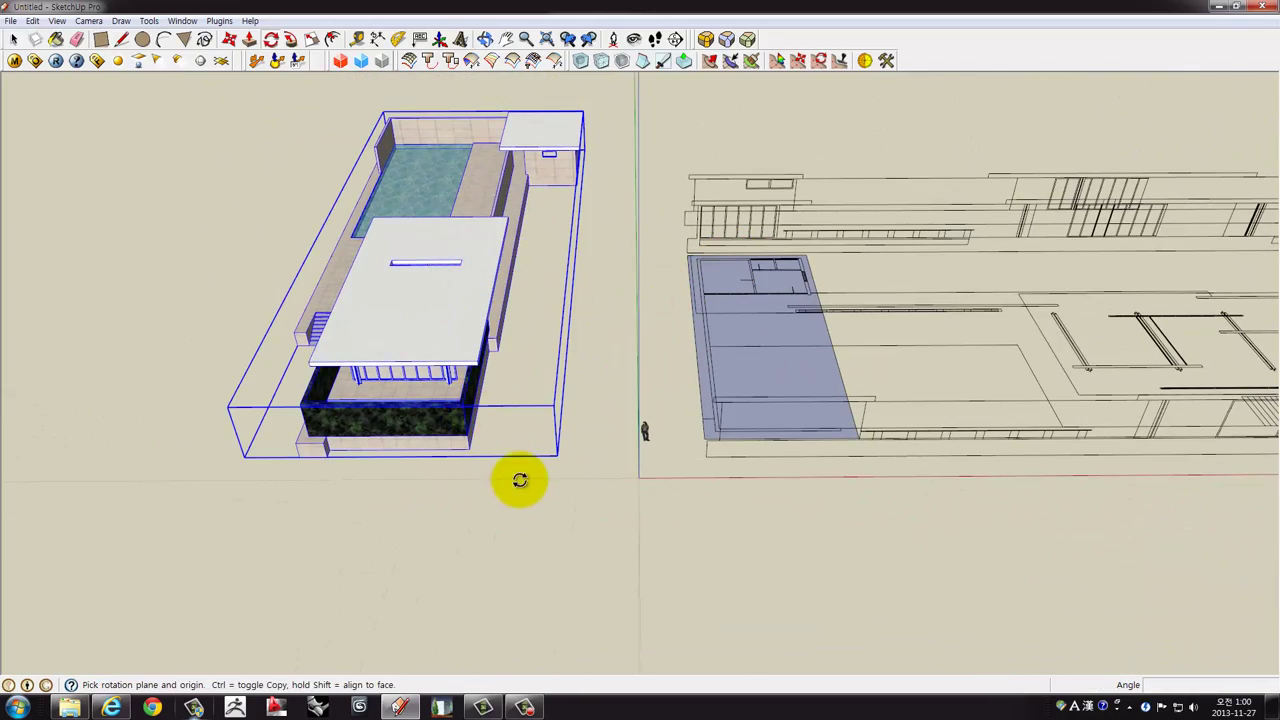
pyautogui.click(527, 459)
pyautogui.click(580, 450)
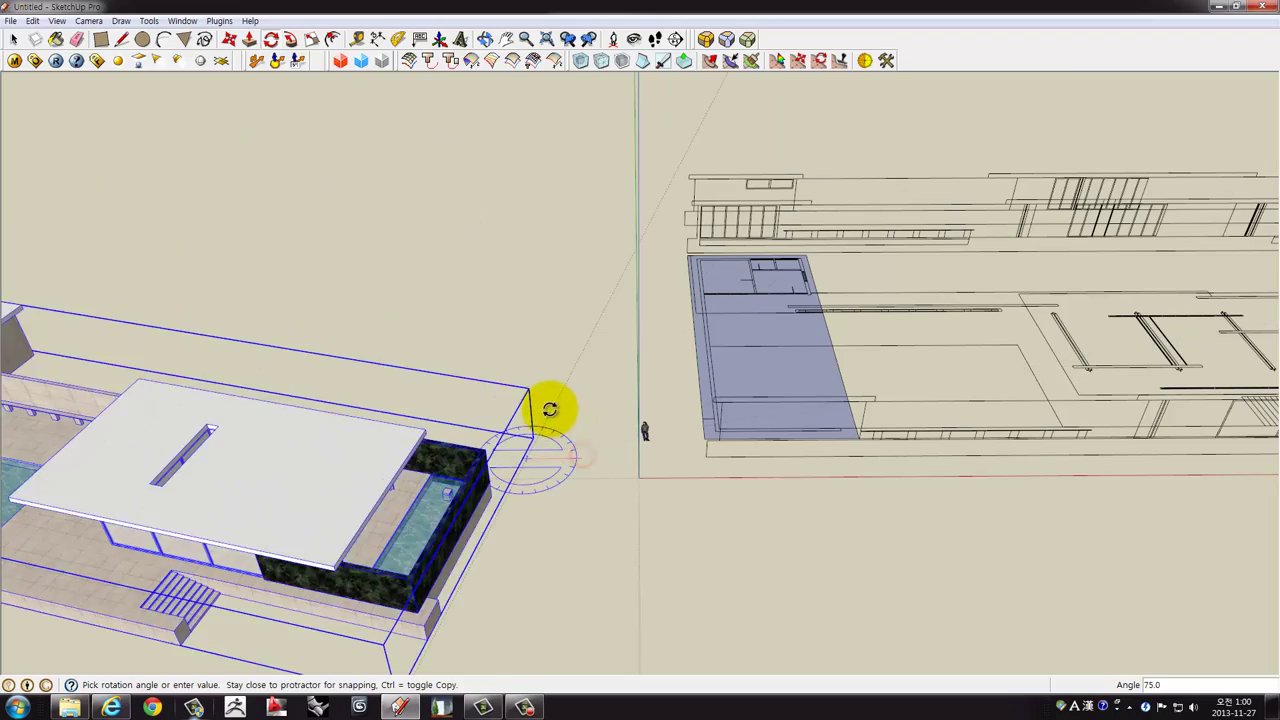
pyautogui.click(537, 408)
pyautogui.moveTo(580, 486)
pyautogui.mouseDown(button='middle')
pyautogui.moveTo(491, 614)
pyautogui.moveTo(429, 557)
pyautogui.mouseUp(button='middle')
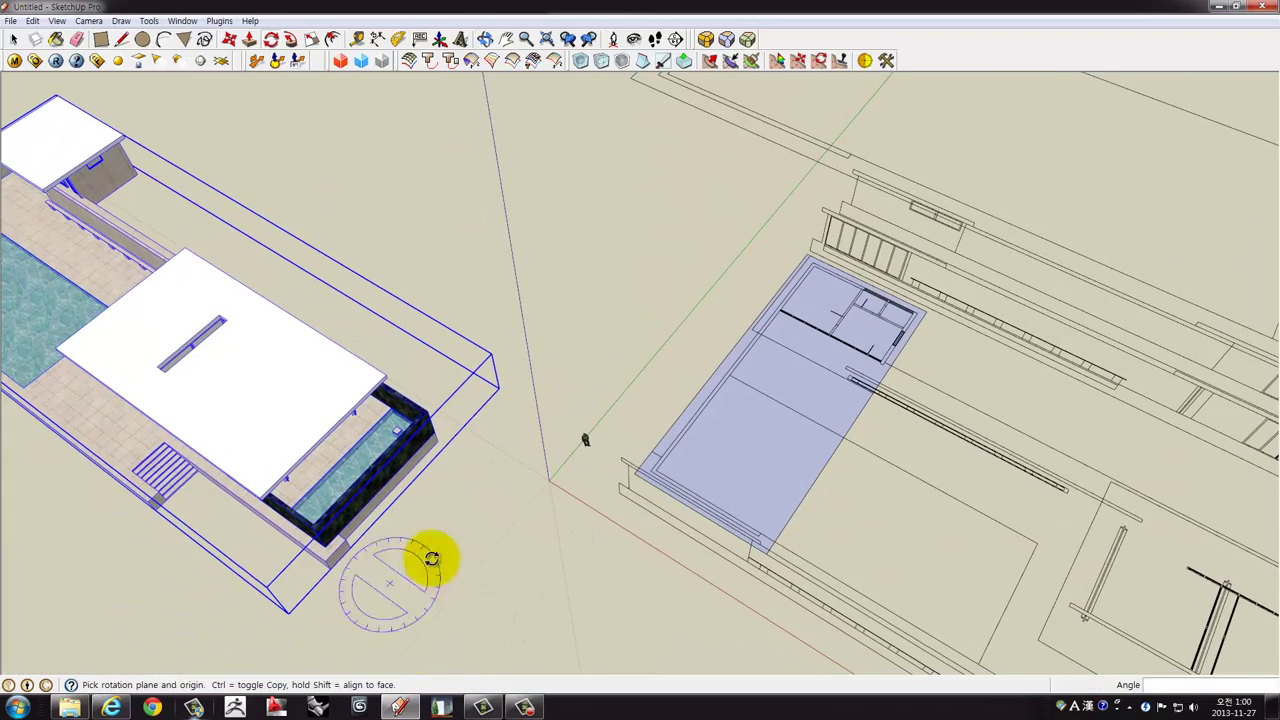
# Move the pavilion along the green axis away from the traced plan.
pyautogui.press('m')
pyautogui.click(368, 615)
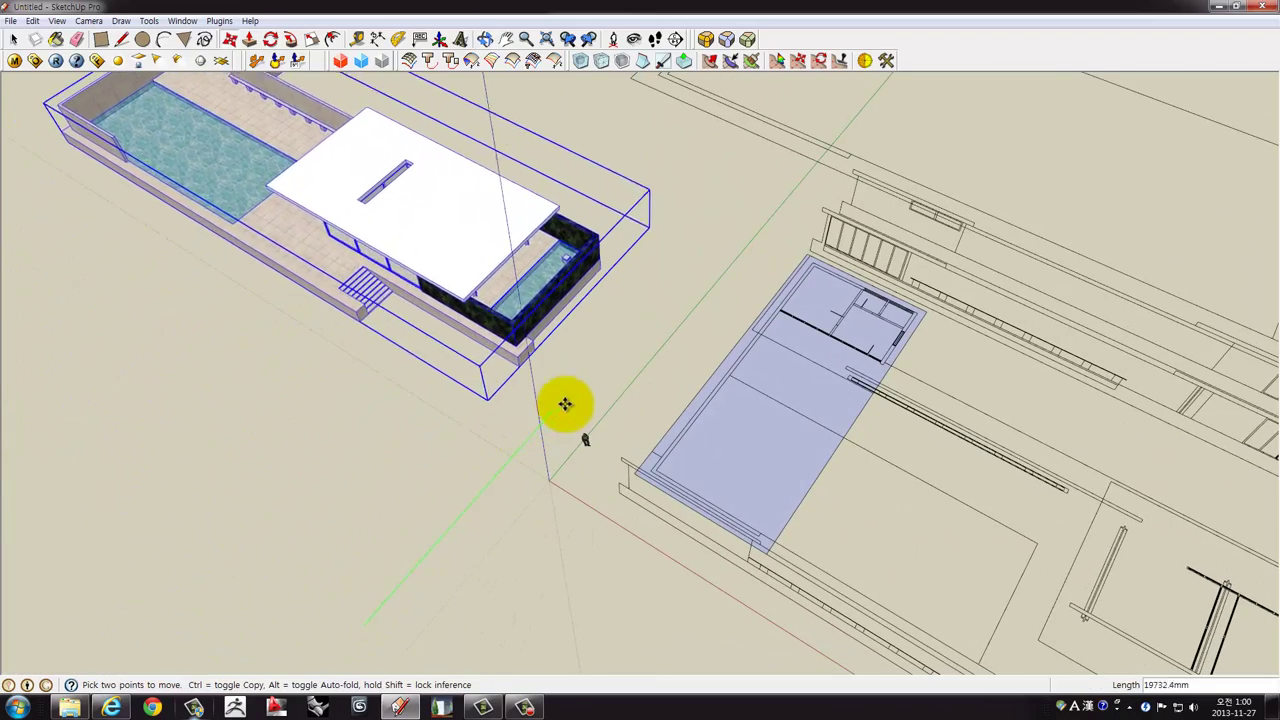
pyautogui.moveTo(700, 391)
pyautogui.mouseDown(button='middle')
pyautogui.moveTo(437, 266)
pyautogui.moveTo(486, 357)
pyautogui.moveTo(424, 331)
pyautogui.moveTo(449, 337)
pyautogui.moveTo(420, 300)
pyautogui.moveTo(553, 379)
pyautogui.moveTo(894, 506)
pyautogui.moveTo(362, 300)
pyautogui.mouseUp(button='middle')
# Draw a large rectangle from the plan corner across the main floor area.
pyautogui.click(100, 39)
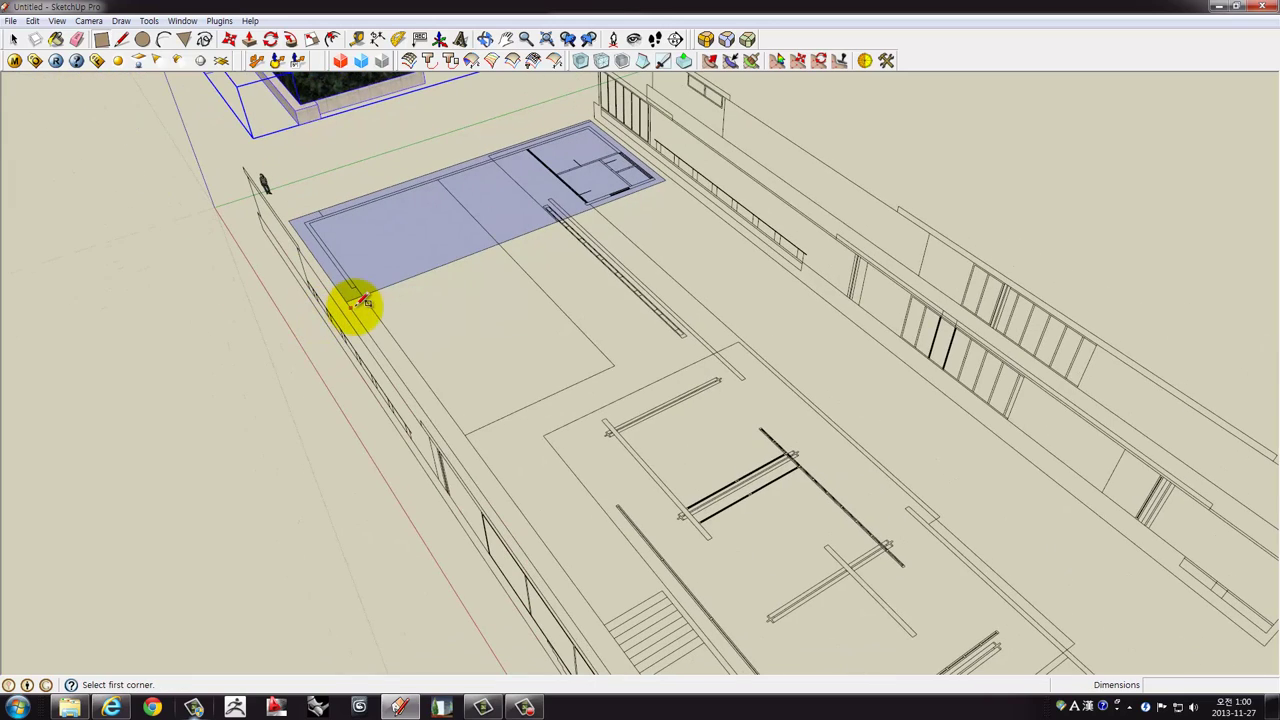
pyautogui.click(360, 300)
pyautogui.moveTo(557, 309)
pyautogui.mouseDown(button='middle')
pyautogui.moveTo(729, 414)
pyautogui.moveTo(651, 337)
pyautogui.mouseUp(button='middle')
pyautogui.click(698, 362)
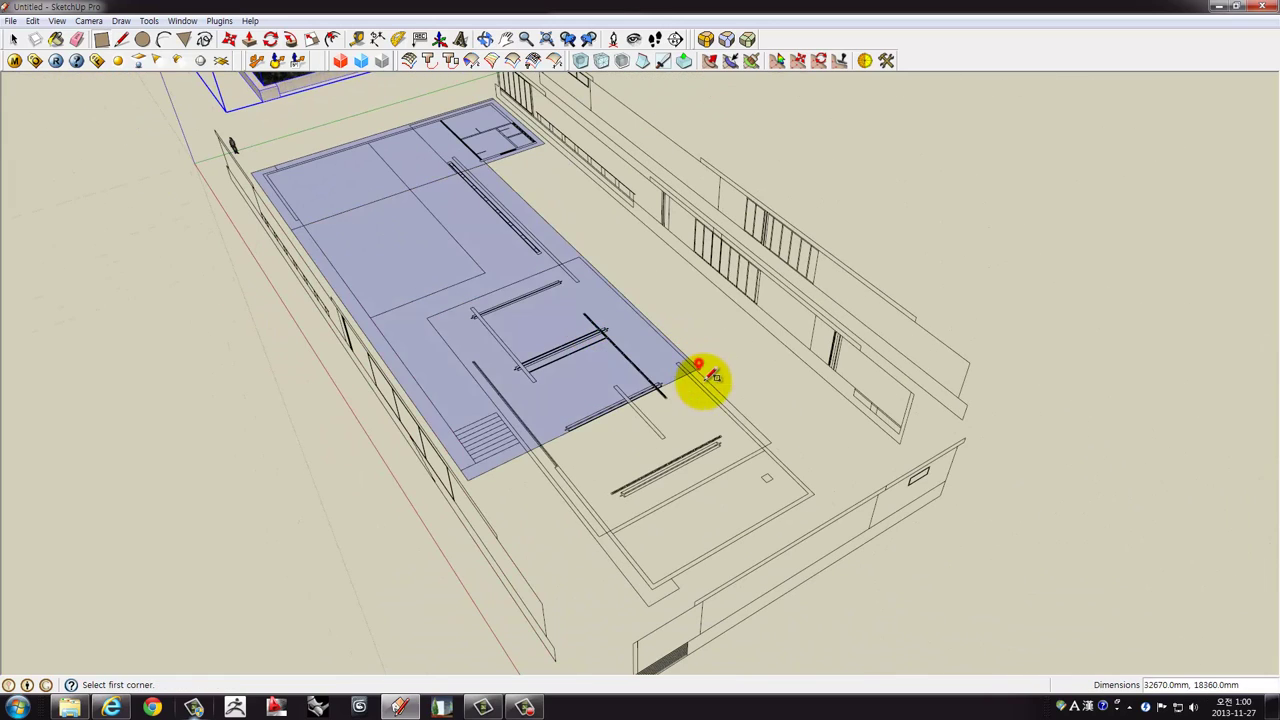
pyautogui.moveTo(767, 432)
pyautogui.mouseDown(button='middle')
pyautogui.moveTo(594, 389)
pyautogui.moveTo(596, 411)
pyautogui.moveTo(519, 414)
pyautogui.mouseUp(button='middle')
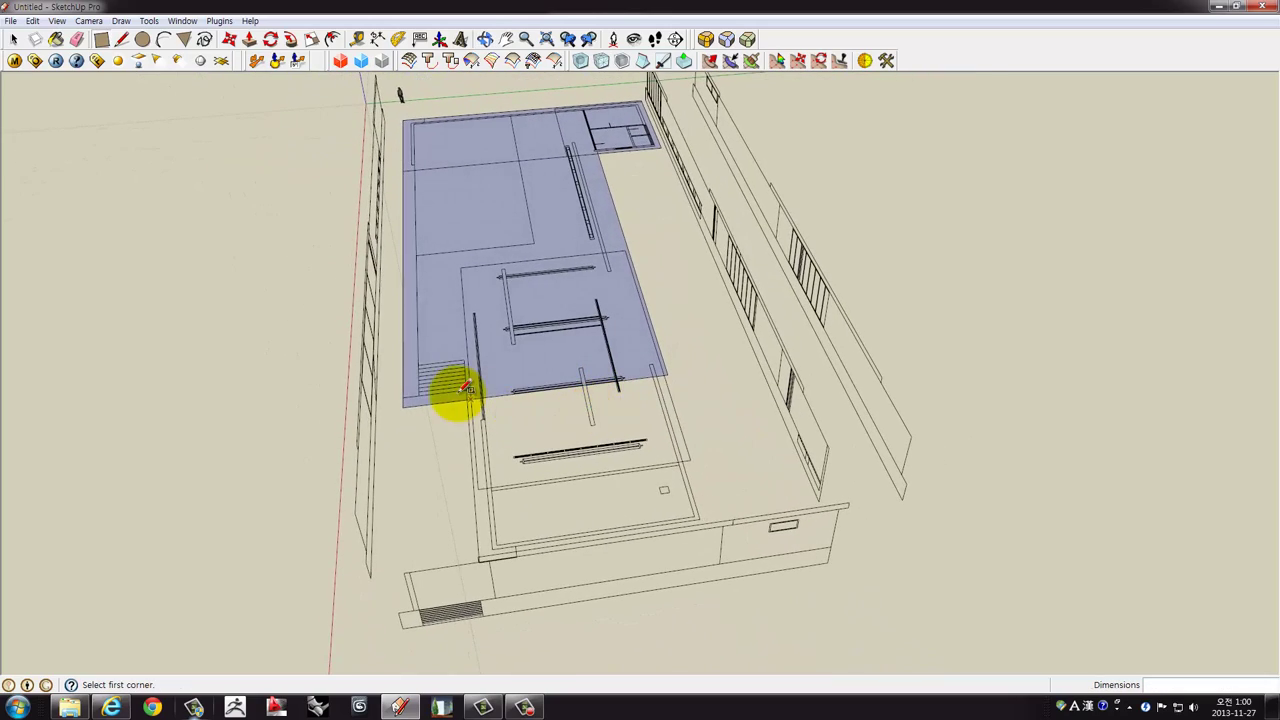
pyautogui.scroll(2, 434, 380)
pyautogui.scroll(2, 423, 391)
# Add rectangles along the slab's left side and lower area to cover the whole floor.
pyautogui.click(370, 422)
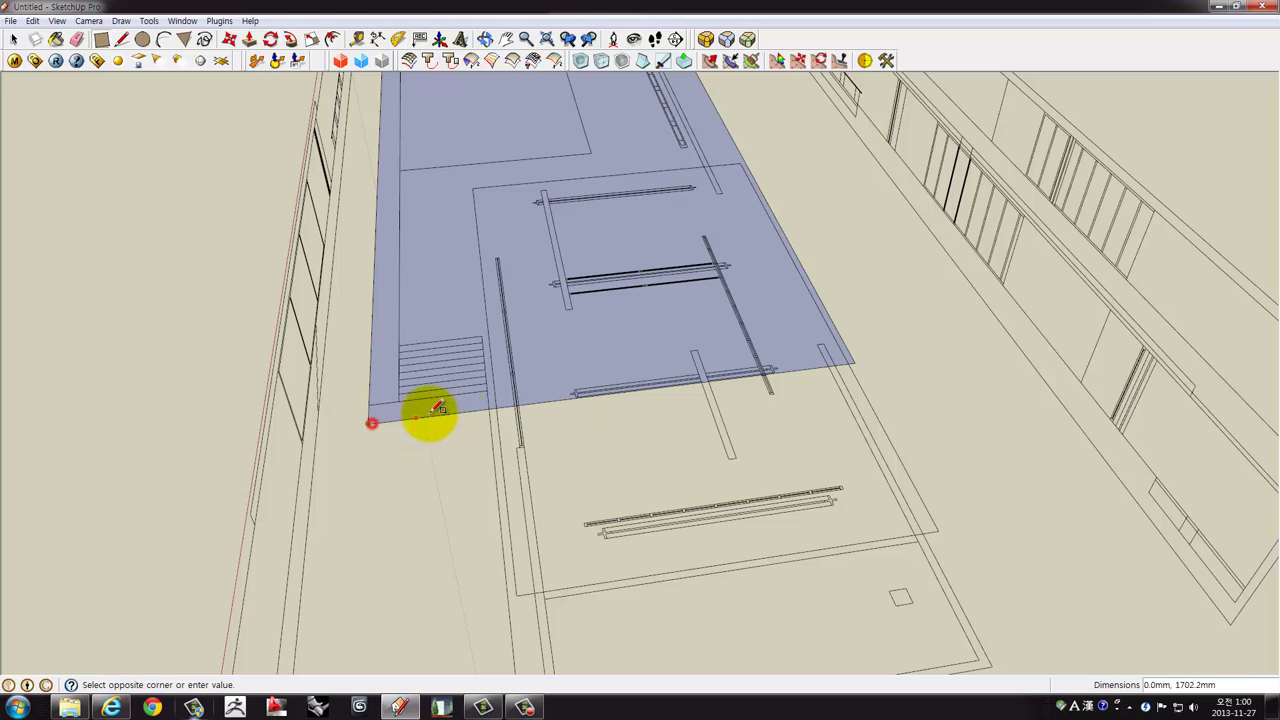
pyautogui.moveTo(490, 385)
pyautogui.mouseDown(button='middle')
pyautogui.moveTo(434, 409)
pyautogui.moveTo(434, 434)
pyautogui.moveTo(508, 360)
pyautogui.moveTo(475, 428)
pyautogui.moveTo(465, 424)
pyautogui.mouseUp(button='middle')
pyautogui.press('e')
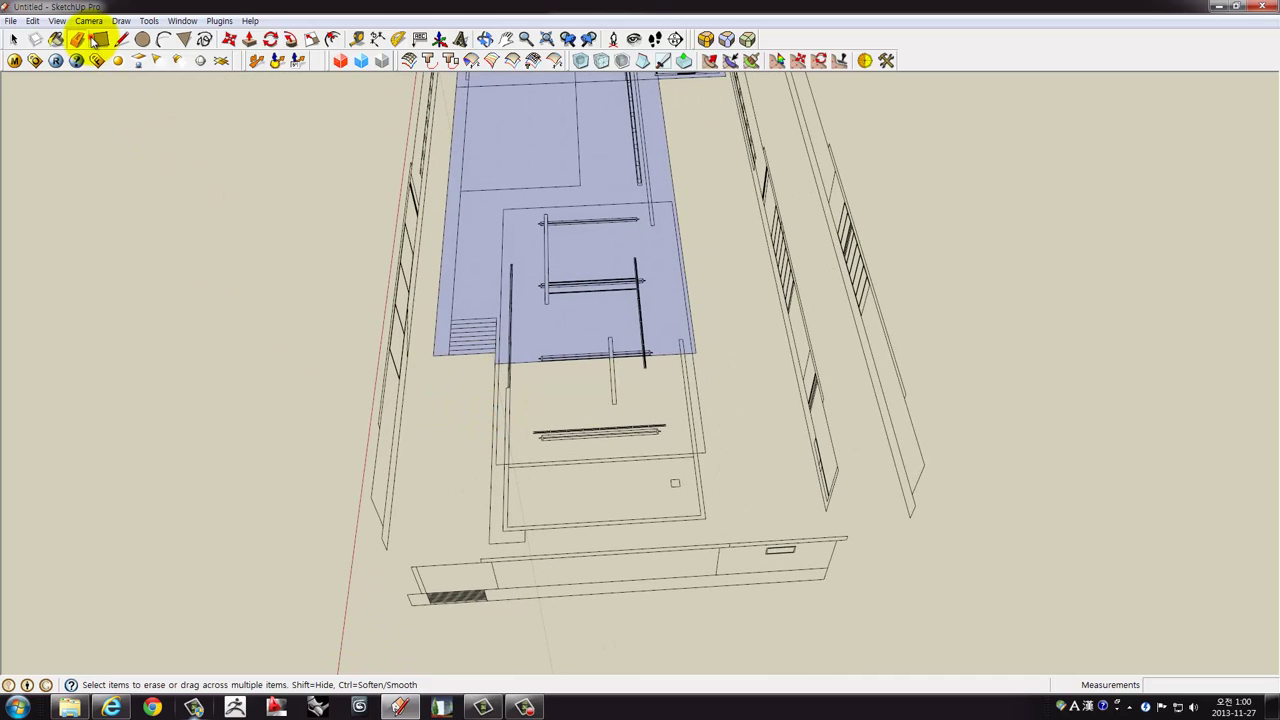
pyautogui.moveTo(530, 330); pyautogui.dragTo(543, 434, button='middle')
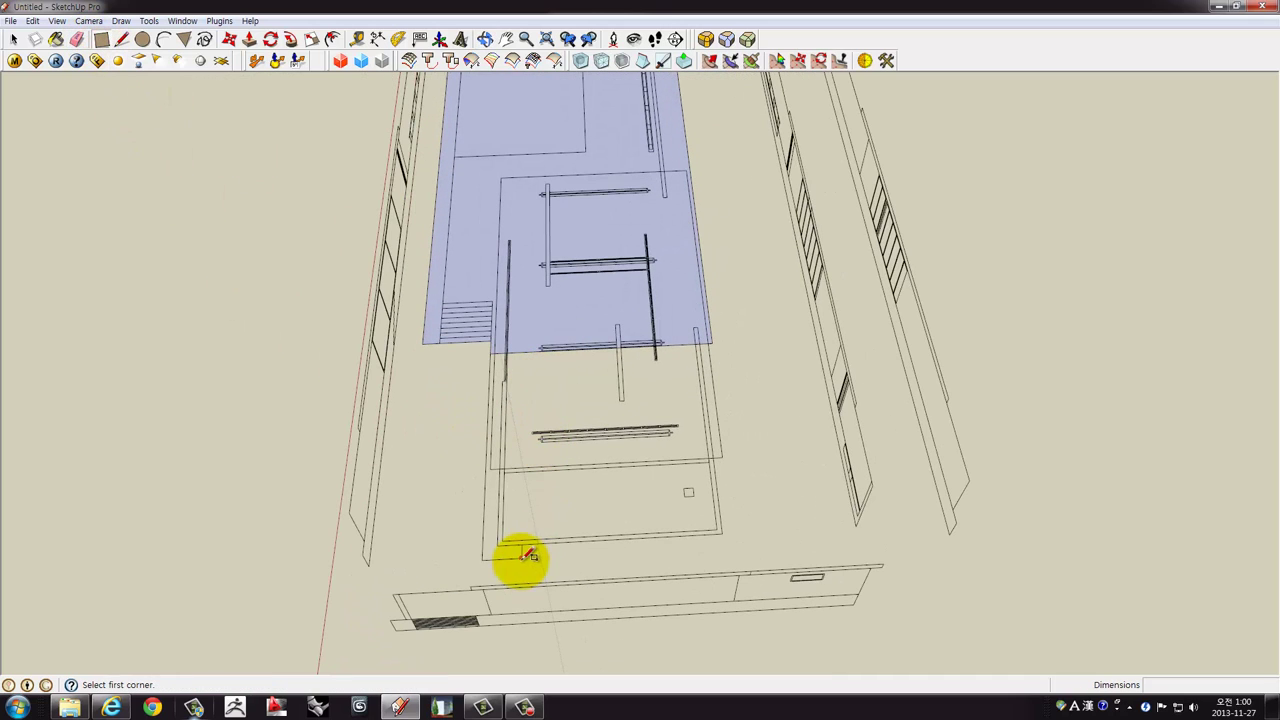
pyautogui.click(497, 351)
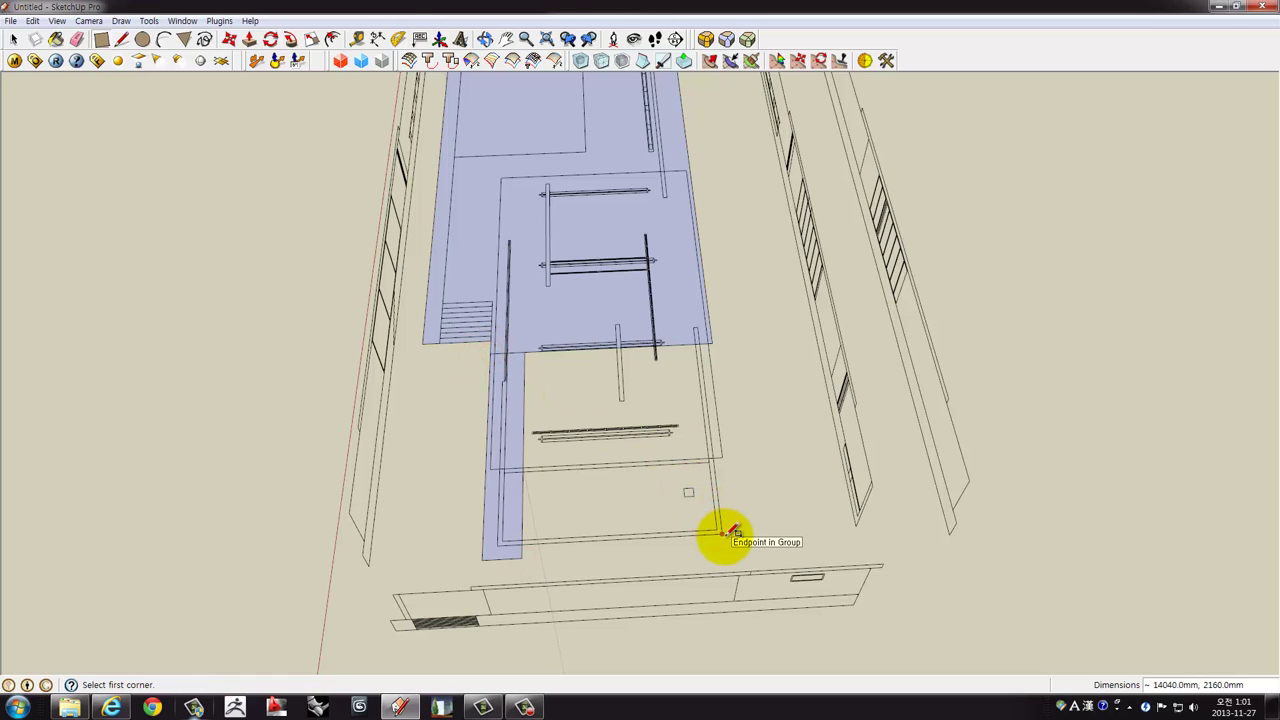
pyautogui.moveTo(729, 523)
pyautogui.mouseDown(button='middle')
pyautogui.moveTo(777, 486)
pyautogui.moveTo(748, 500)
pyautogui.mouseUp(button='middle')
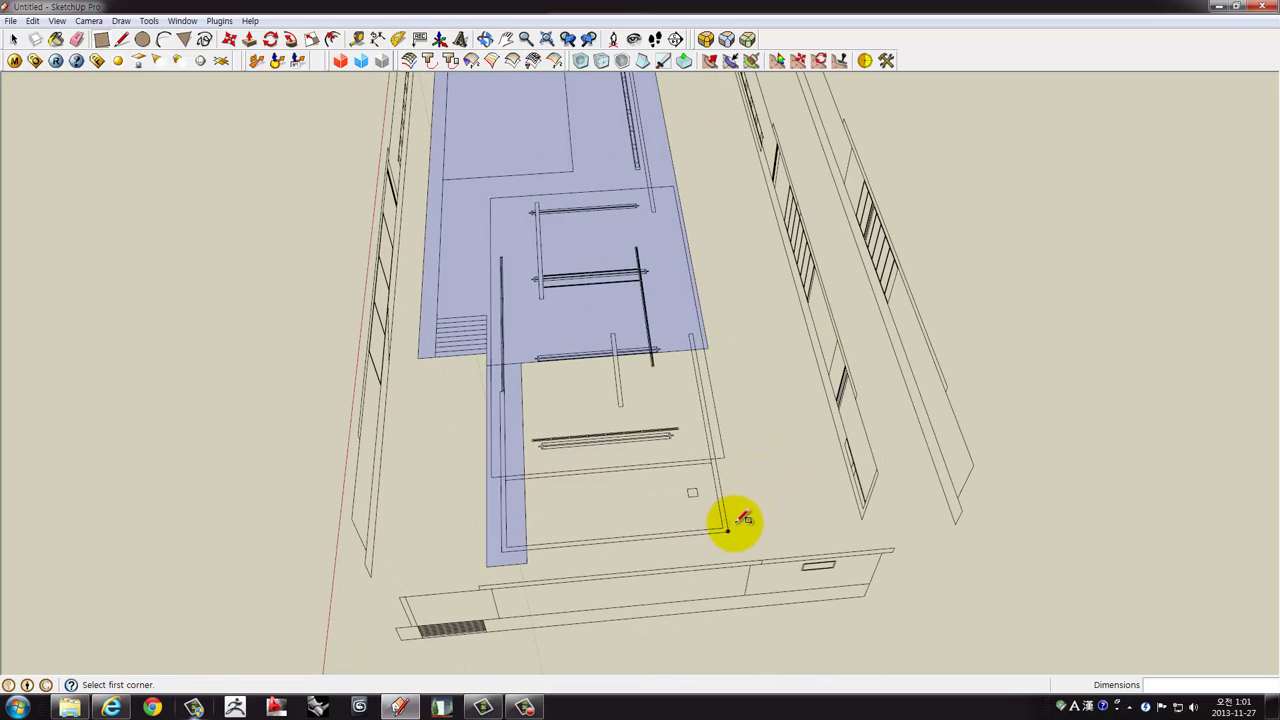
pyautogui.click(729, 526)
pyautogui.click(526, 358)
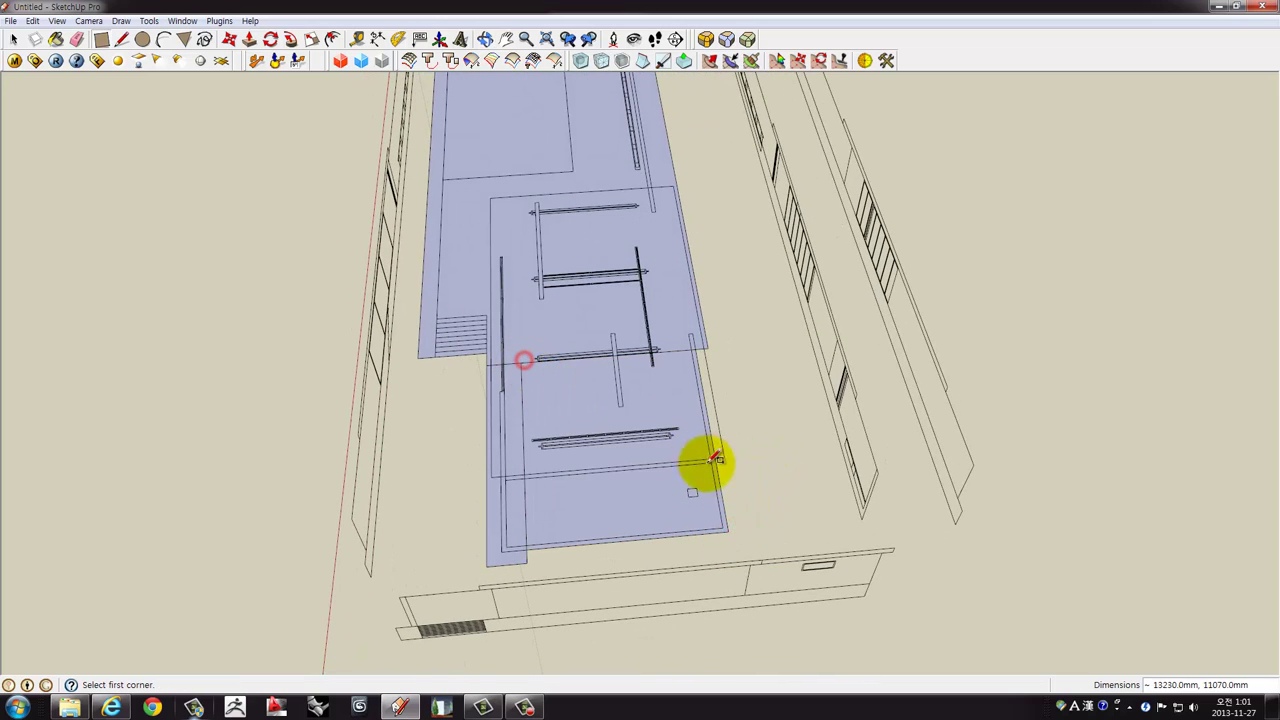
pyautogui.moveTo(726, 425)
pyautogui.mouseDown(button='middle')
pyautogui.moveTo(634, 380)
pyautogui.moveTo(637, 337)
pyautogui.moveTo(694, 271)
pyautogui.mouseUp(button='middle')
pyautogui.scroll(-3, 694, 271)
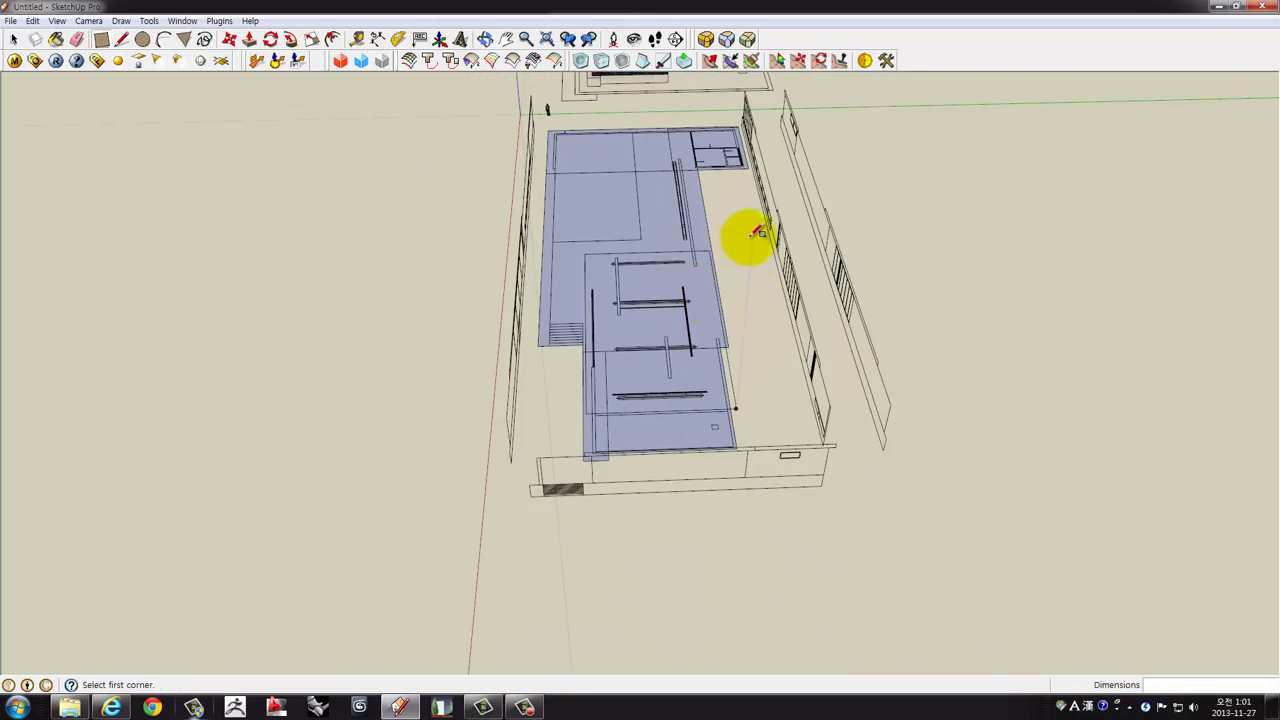
pyautogui.moveTo(749, 240)
pyautogui.mouseDown(button='middle')
pyautogui.moveTo(684, 490)
pyautogui.moveTo(306, 423)
pyautogui.moveTo(794, 451)
pyautogui.moveTo(634, 491)
pyautogui.moveTo(650, 545)
pyautogui.moveTo(666, 537)
pyautogui.moveTo(666, 434)
pyautogui.moveTo(760, 389)
pyautogui.moveTo(797, 439)
pyautogui.moveTo(774, 463)
pyautogui.moveTo(814, 431)
pyautogui.moveTo(994, 394)
pyautogui.moveTo(594, 486)
pyautogui.moveTo(771, 471)
pyautogui.moveTo(515, 483)
pyautogui.moveTo(714, 457)
pyautogui.moveTo(543, 514)
pyautogui.mouseUp(button='middle')
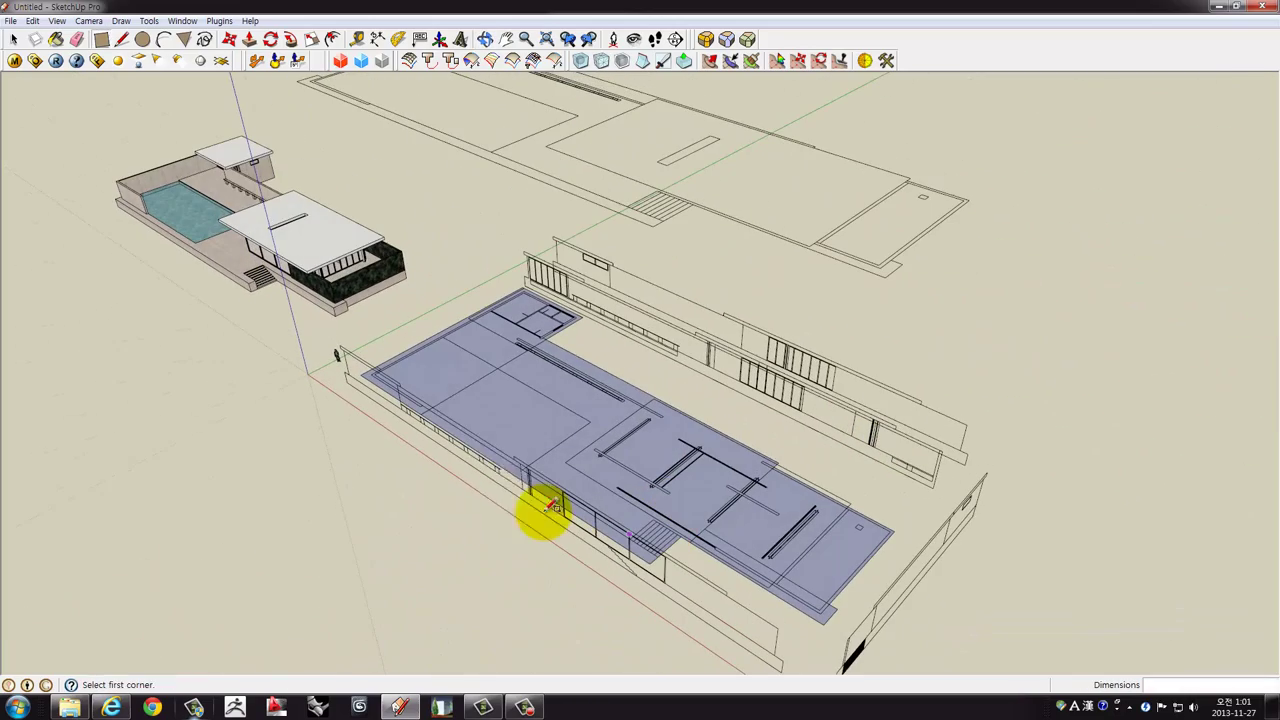
# Make the traced floor faces into a group.
pyautogui.press('space')
pyautogui.click(444, 385)
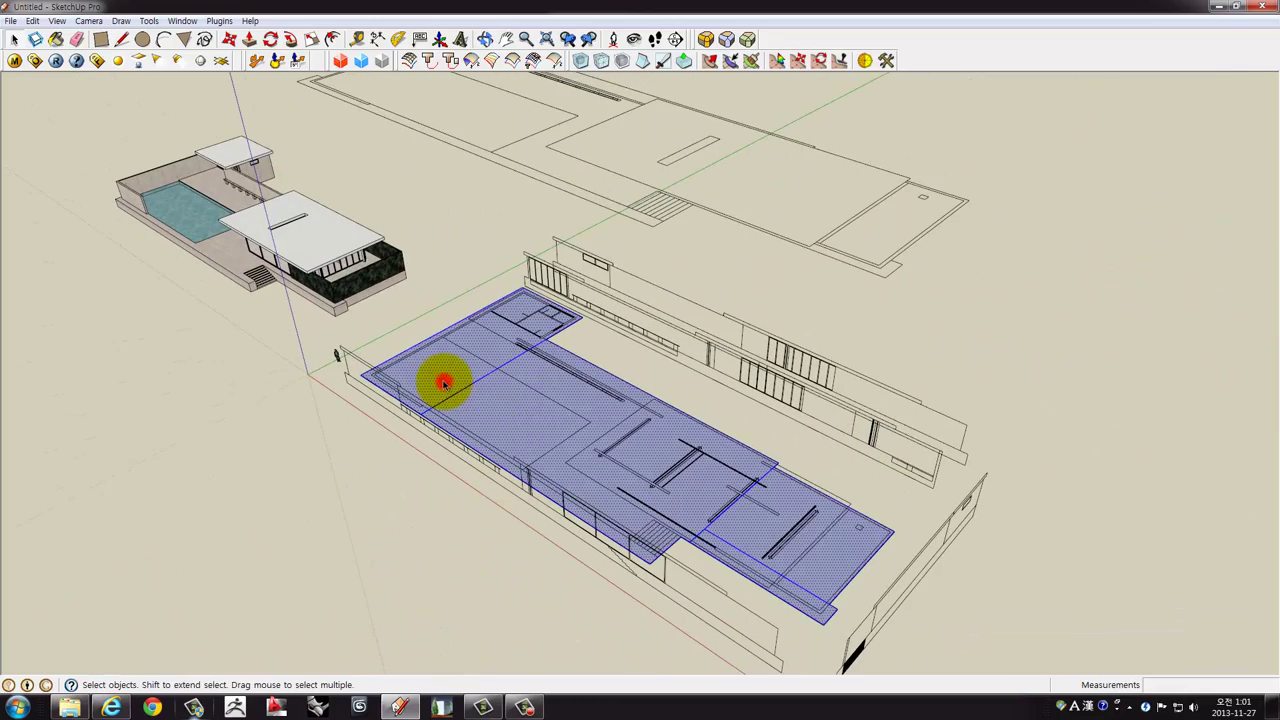
pyautogui.rightClick(529, 413)
pyautogui.click(578, 527)
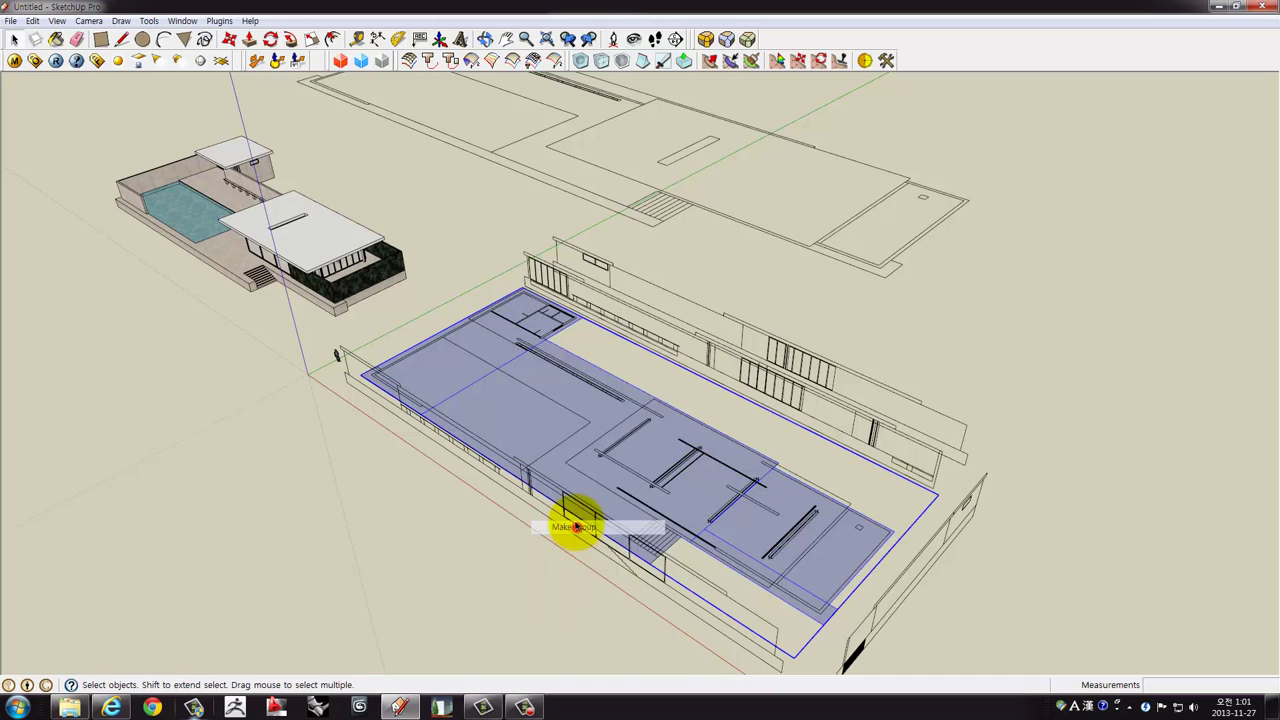
pyautogui.moveTo(571, 523); pyautogui.dragTo(465, 405, button='middle')
# Inside the floor group, erase the dividing edge between the faces.
pyautogui.doubleClick(517, 360)
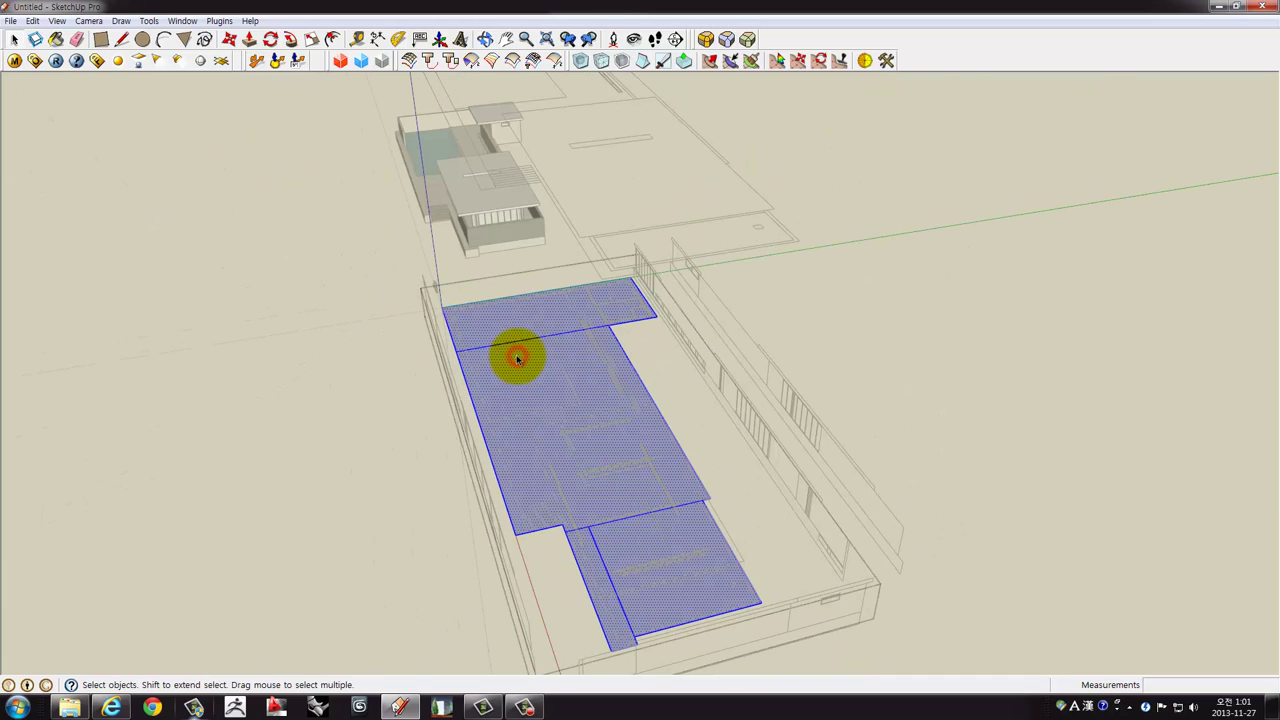
pyautogui.click(516, 336)
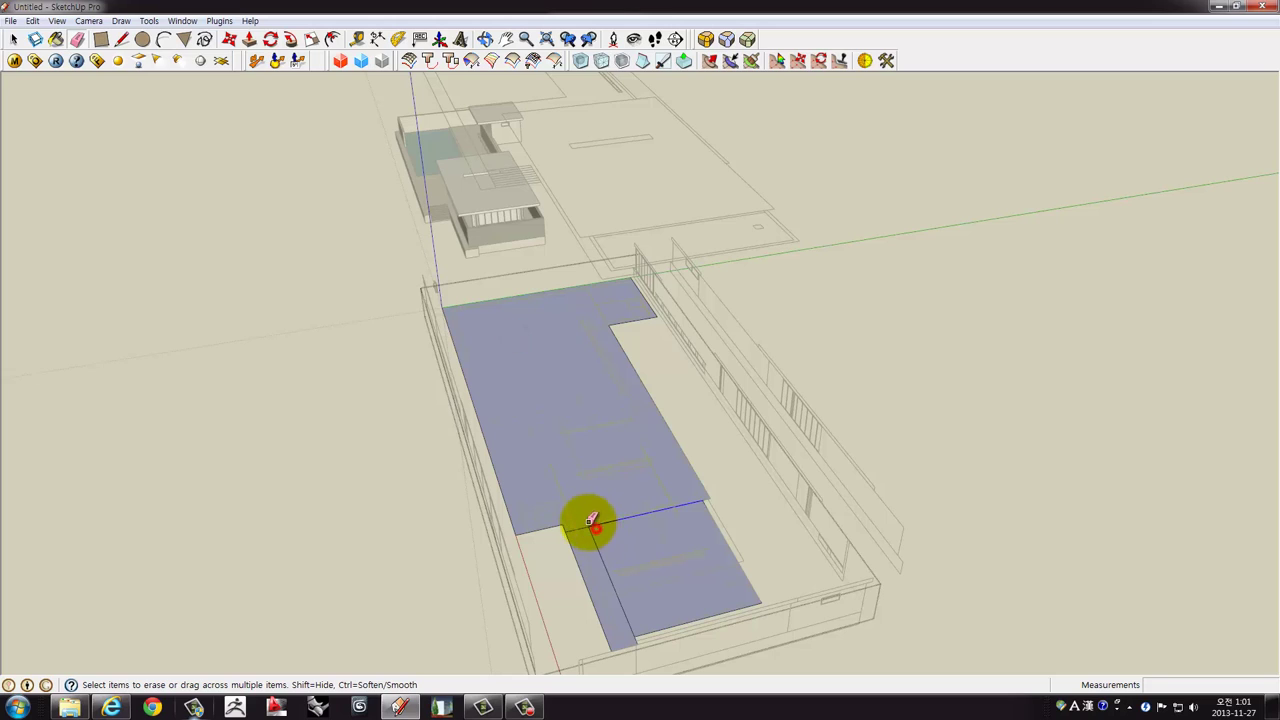
pyautogui.moveTo(709, 466)
pyautogui.mouseDown(button='middle')
pyautogui.moveTo(514, 349)
pyautogui.moveTo(863, 349)
pyautogui.moveTo(478, 392)
pyautogui.moveTo(371, 486)
pyautogui.moveTo(363, 461)
pyautogui.mouseUp(button='middle')
pyautogui.scroll(3, 500, 345)
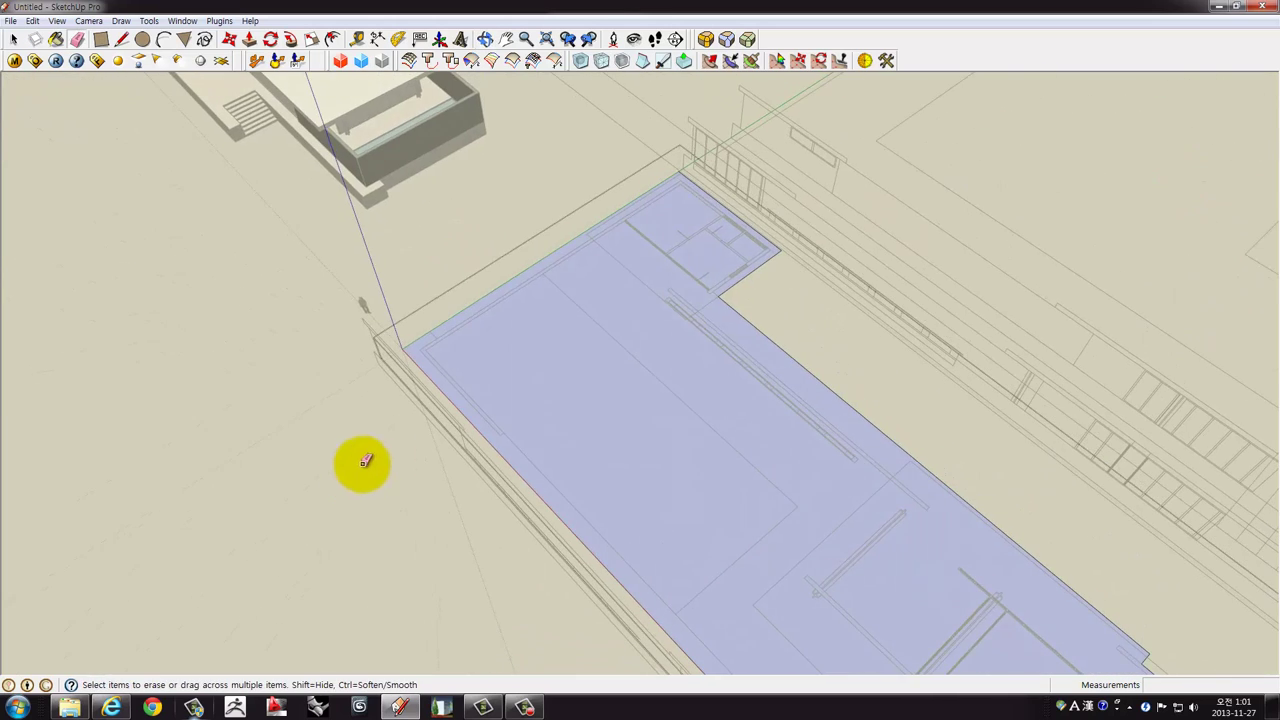
pyautogui.moveTo(582, 402)
pyautogui.mouseDown(button='middle')
pyautogui.moveTo(580, 380)
pyautogui.moveTo(677, 400)
pyautogui.moveTo(571, 349)
pyautogui.moveTo(620, 267)
pyautogui.moveTo(611, 214)
pyautogui.moveTo(634, 154)
pyautogui.moveTo(560, 251)
pyautogui.mouseUp(button='middle')
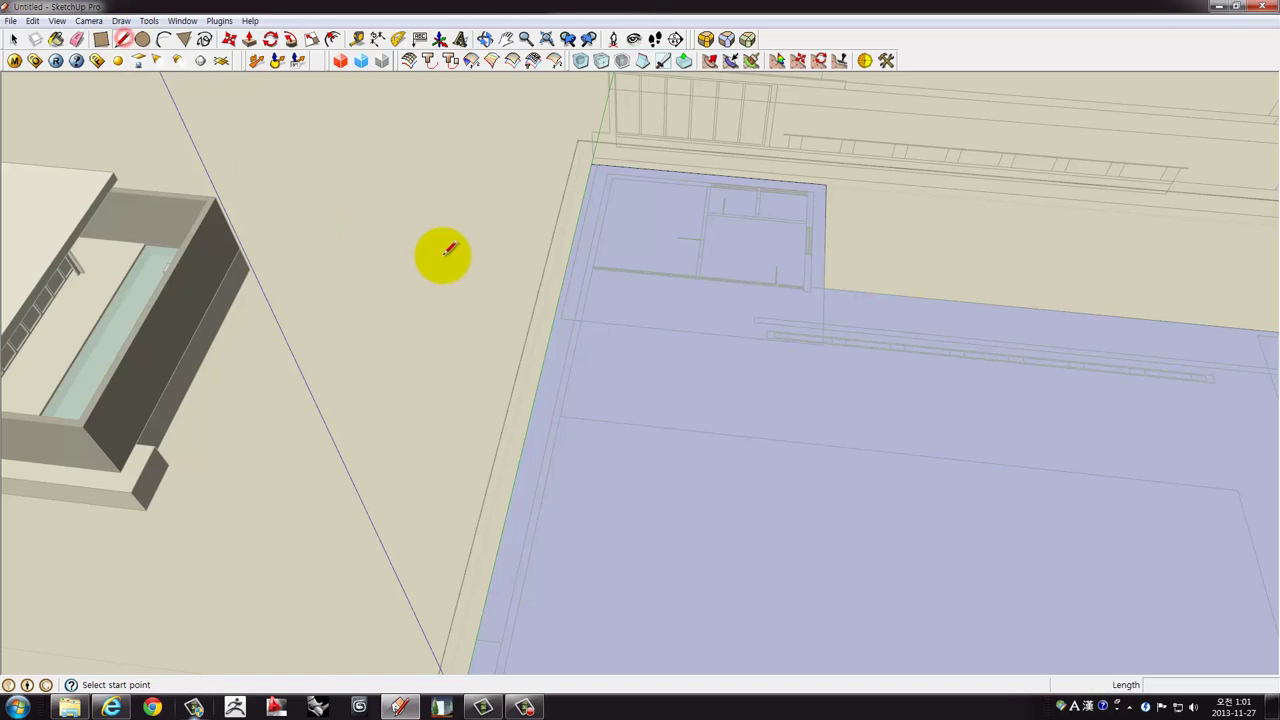
# Start tracing a line from the upper room corner of the floor.
pyautogui.moveTo(447, 250); pyautogui.dragTo(446, 251, button='middle')
pyautogui.moveTo(608, 240); pyautogui.dragTo(585, 225, button='middle')
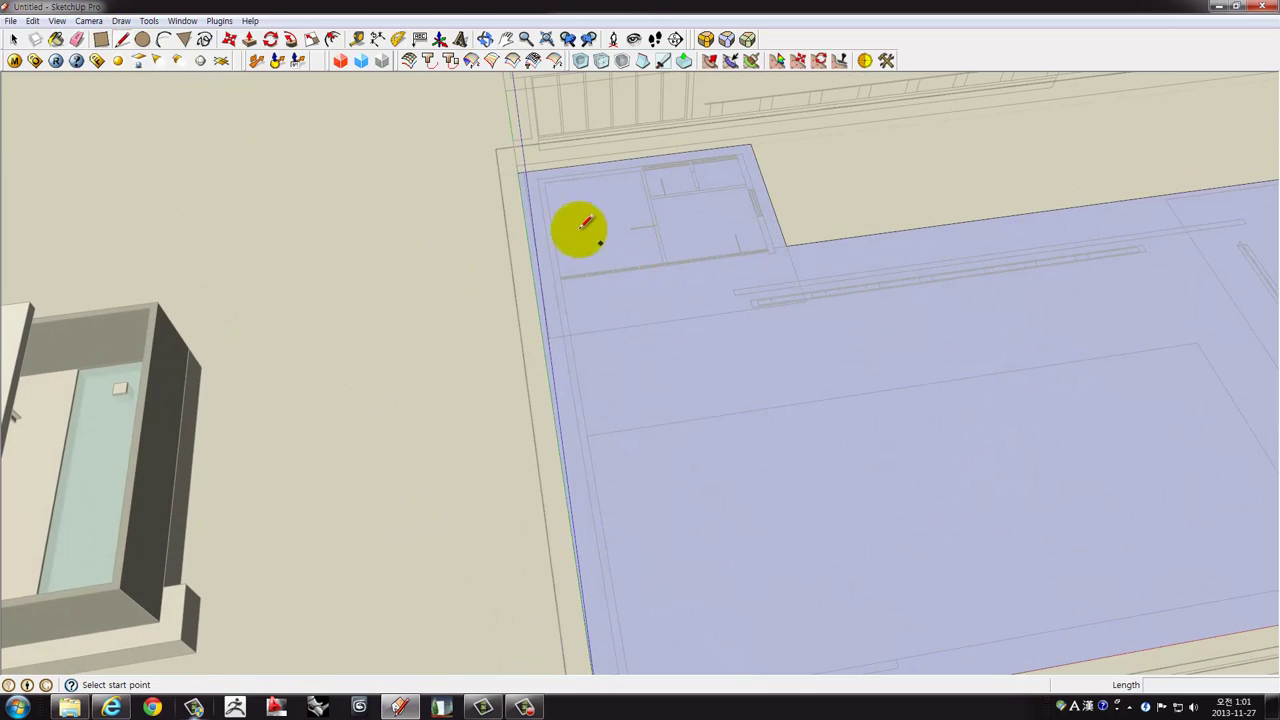
pyautogui.click(525, 175)
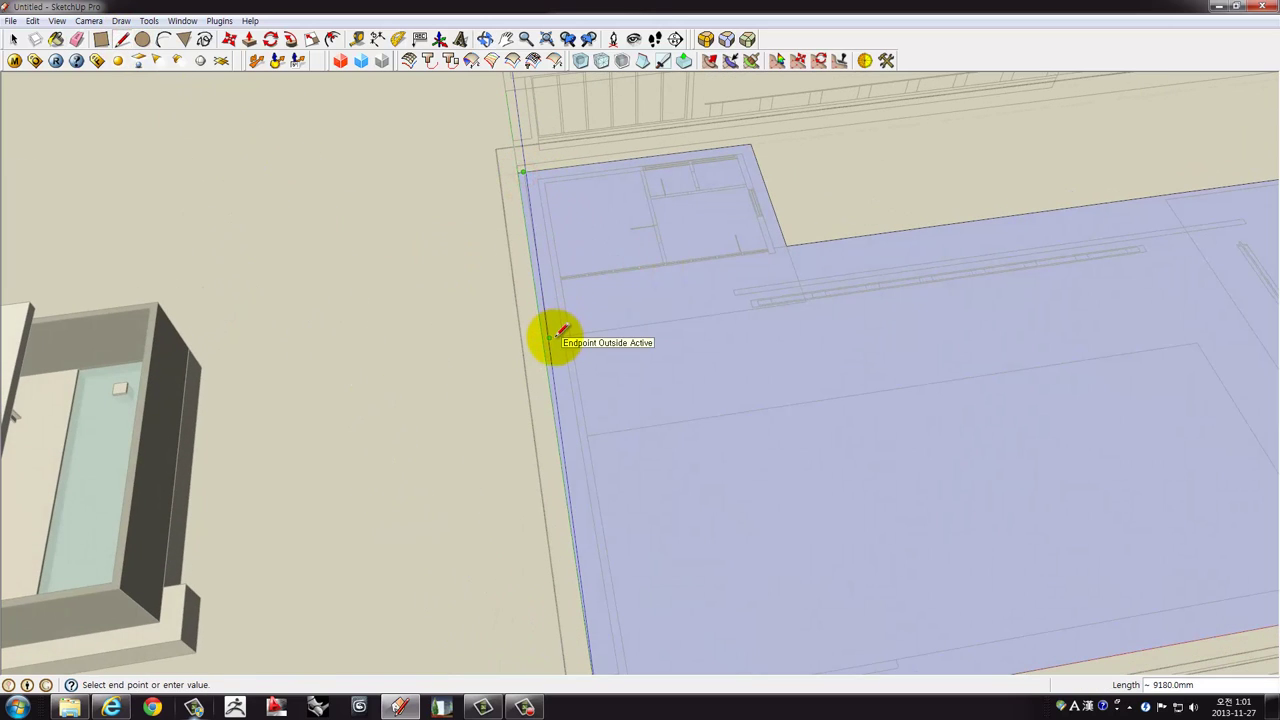
pyautogui.scroll(-3, 500, 360)
pyautogui.moveTo(429, 386)
pyautogui.keyDown('shift'); pyautogui.mouseDown(button='middle')
pyautogui.moveTo(1045, 350)
pyautogui.moveTo(663, 371)
pyautogui.moveTo(1171, 223)
pyautogui.moveTo(320, 371)
pyautogui.moveTo(890, 373)
pyautogui.mouseUp(button='middle'); pyautogui.keyUp('shift')
pyautogui.scroll(2, 714, 391)
pyautogui.scroll(2, 629, 266)
pyautogui.scroll(1, 622, 262)
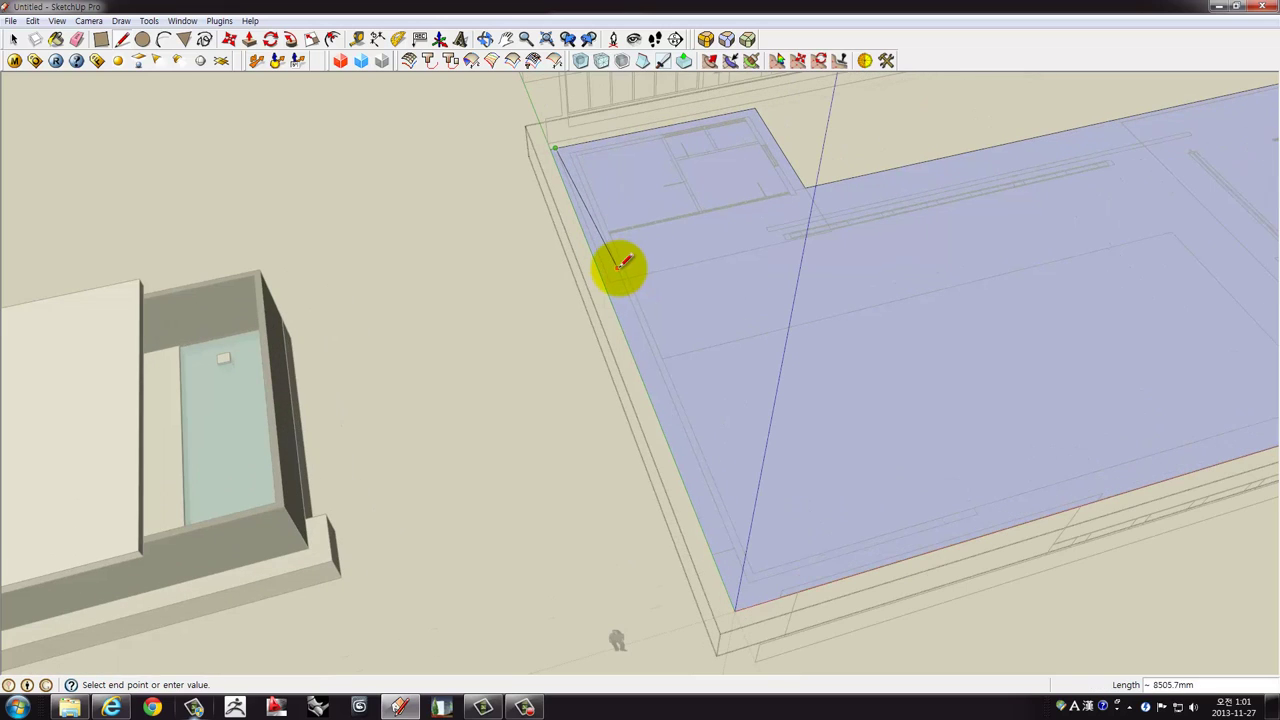
pyautogui.moveTo(624, 238)
pyautogui.mouseDown(button='middle')
pyautogui.moveTo(586, 251)
pyautogui.moveTo(623, 274)
pyautogui.mouseUp(button='middle')
pyautogui.scroll(2, 600, 330)
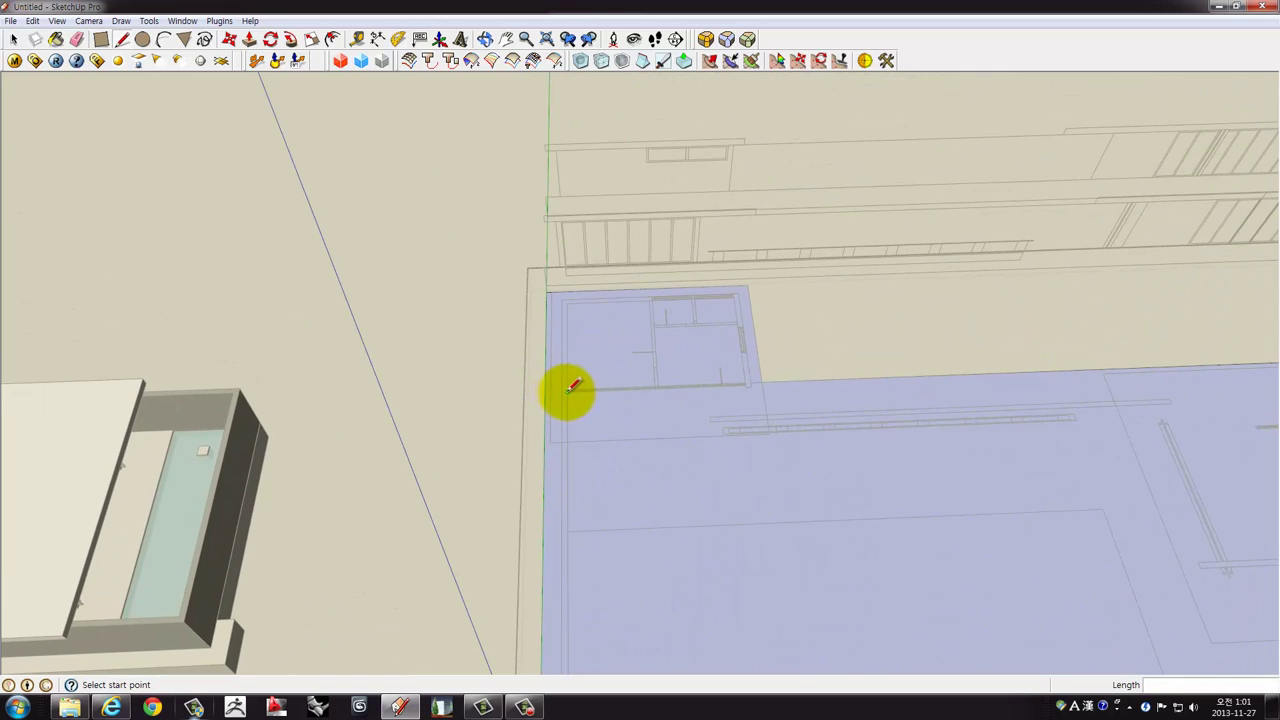
pyautogui.moveTo(617, 360); pyautogui.dragTo(600, 378, button='middle')
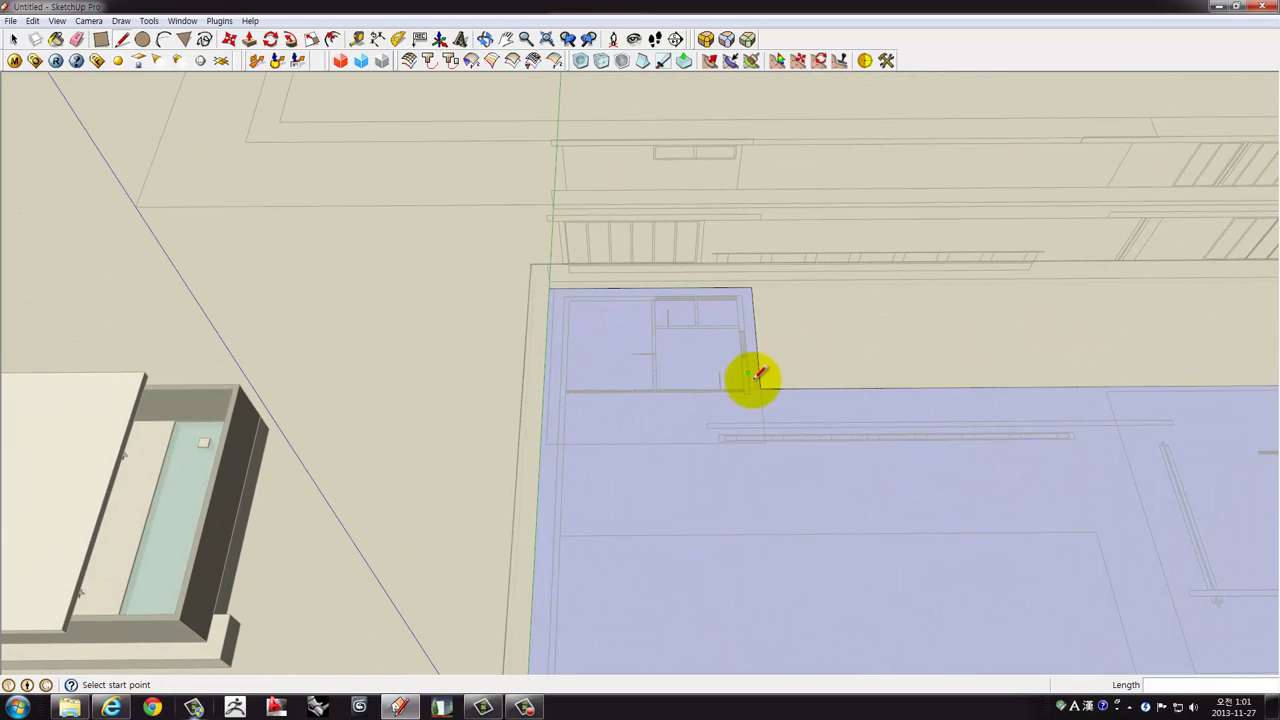
pyautogui.scroll(2, 761, 381)
pyautogui.scroll(1, 763, 390)
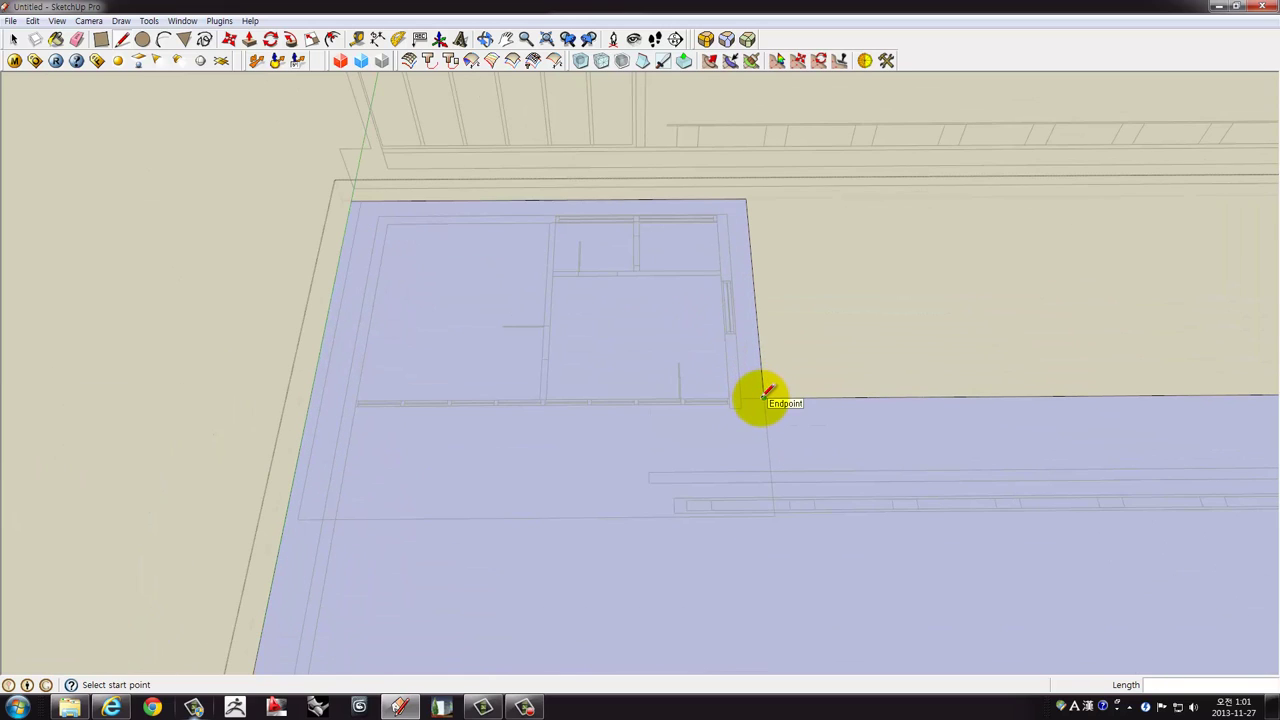
# Redraw the floor's corner edges and erase the leftover strip, leaving a small notch.
pyautogui.press('space')
pyautogui.moveTo(758, 238); pyautogui.dragTo(488, 386, button='middle')
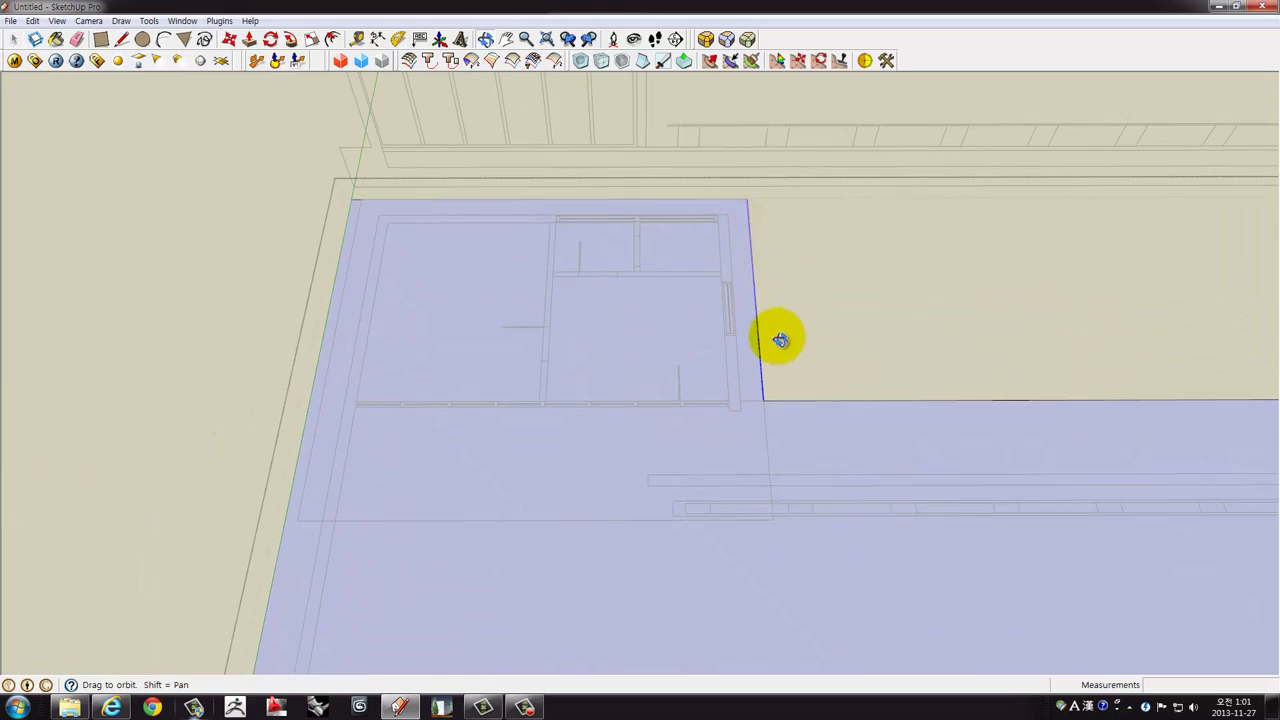
pyautogui.moveTo(739, 469)
pyautogui.mouseDown(button='middle')
pyautogui.moveTo(603, 447)
pyautogui.moveTo(808, 443)
pyautogui.mouseUp(button='middle')
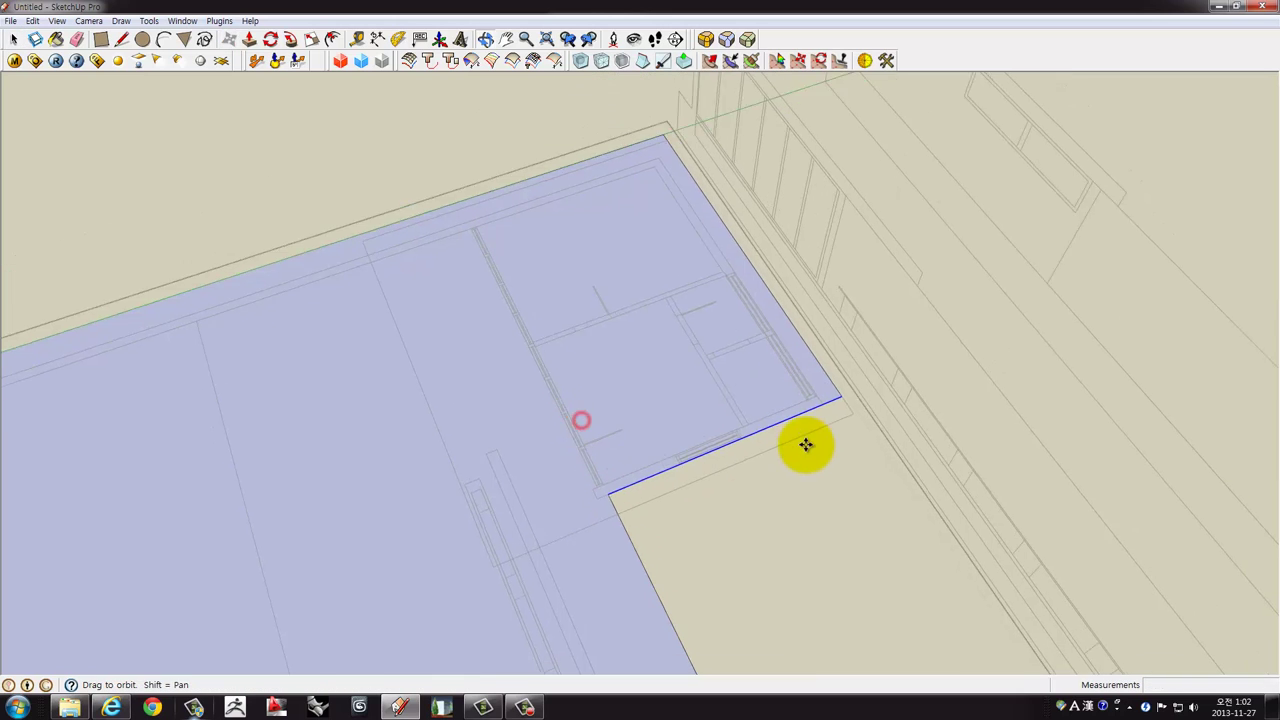
pyautogui.moveTo(596, 268); pyautogui.dragTo(590, 302, button='middle')
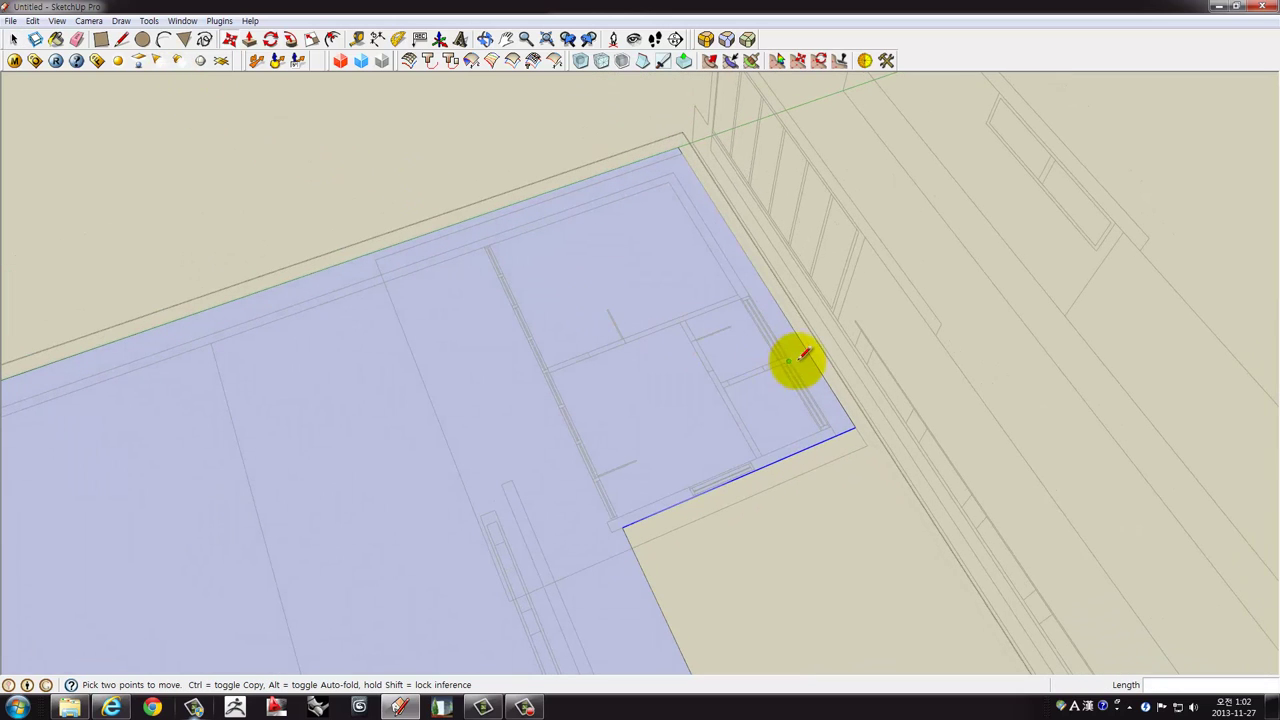
pyautogui.click(838, 436)
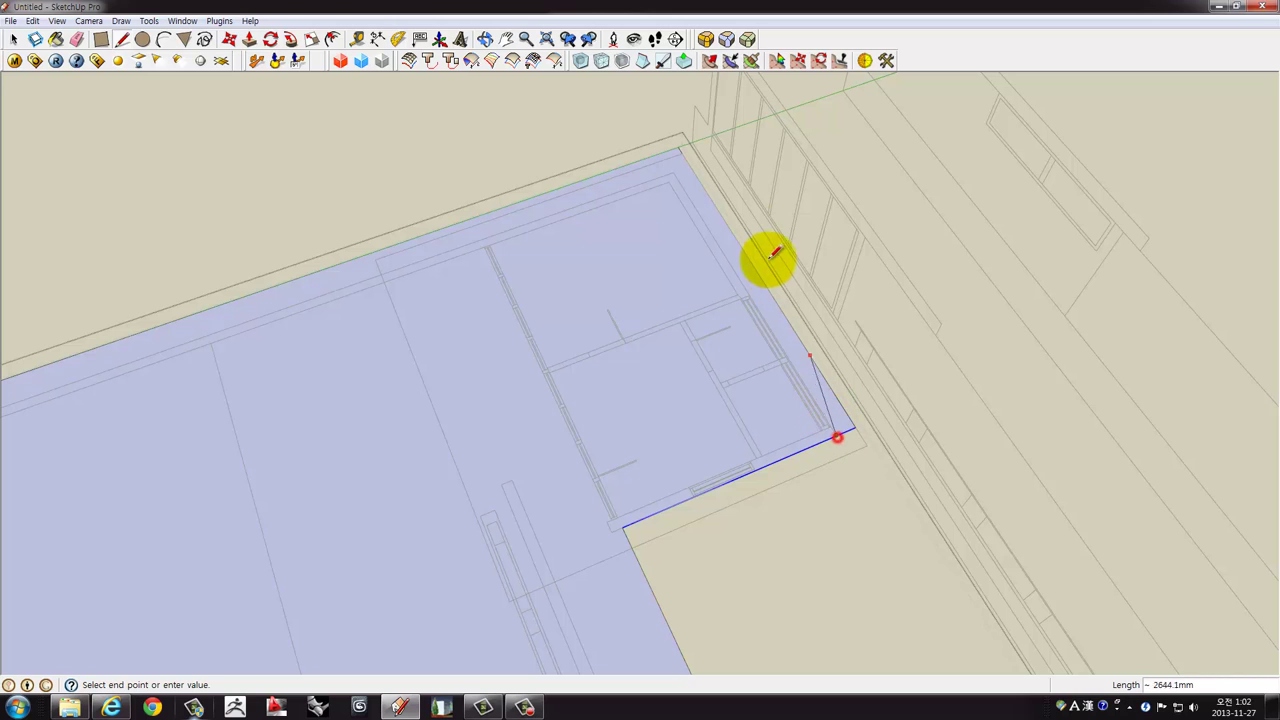
pyautogui.click(678, 168)
pyautogui.keyDown('shift'); pyautogui.moveTo(266, 340); pyautogui.dragTo(943, 186, button='middle'); pyautogui.keyUp('shift')
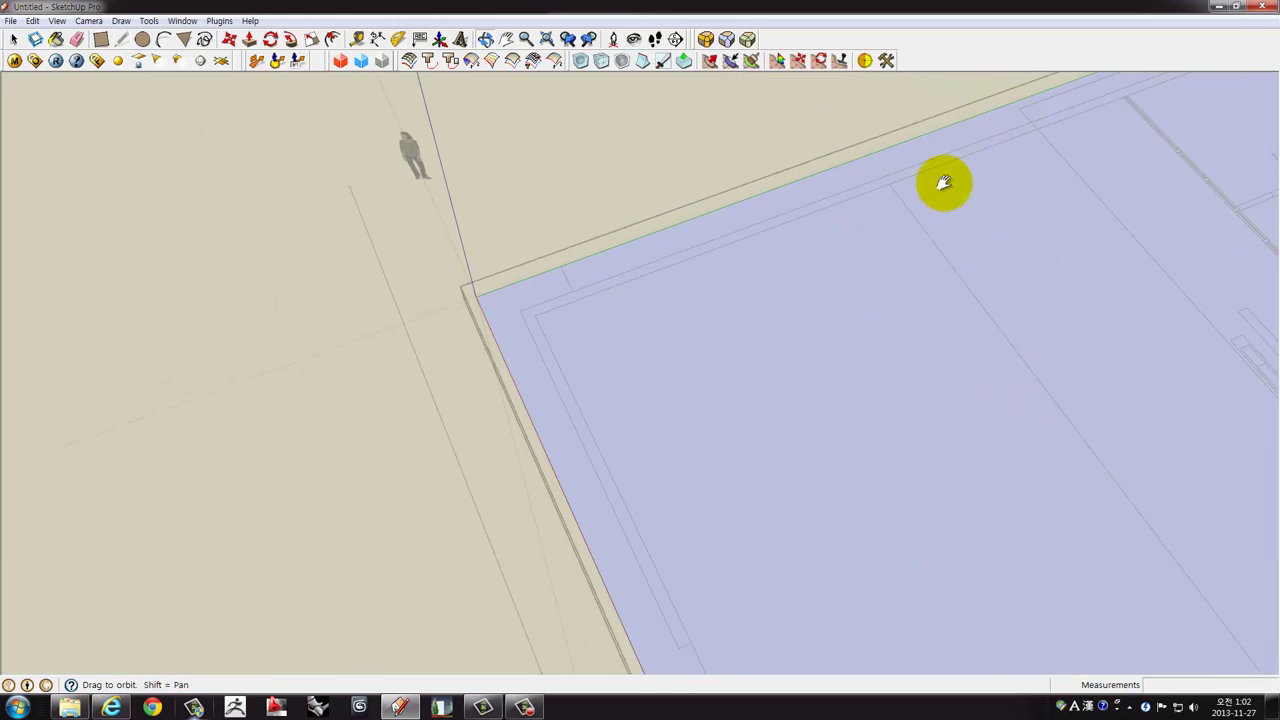
pyautogui.click(577, 262)
pyautogui.click(665, 228)
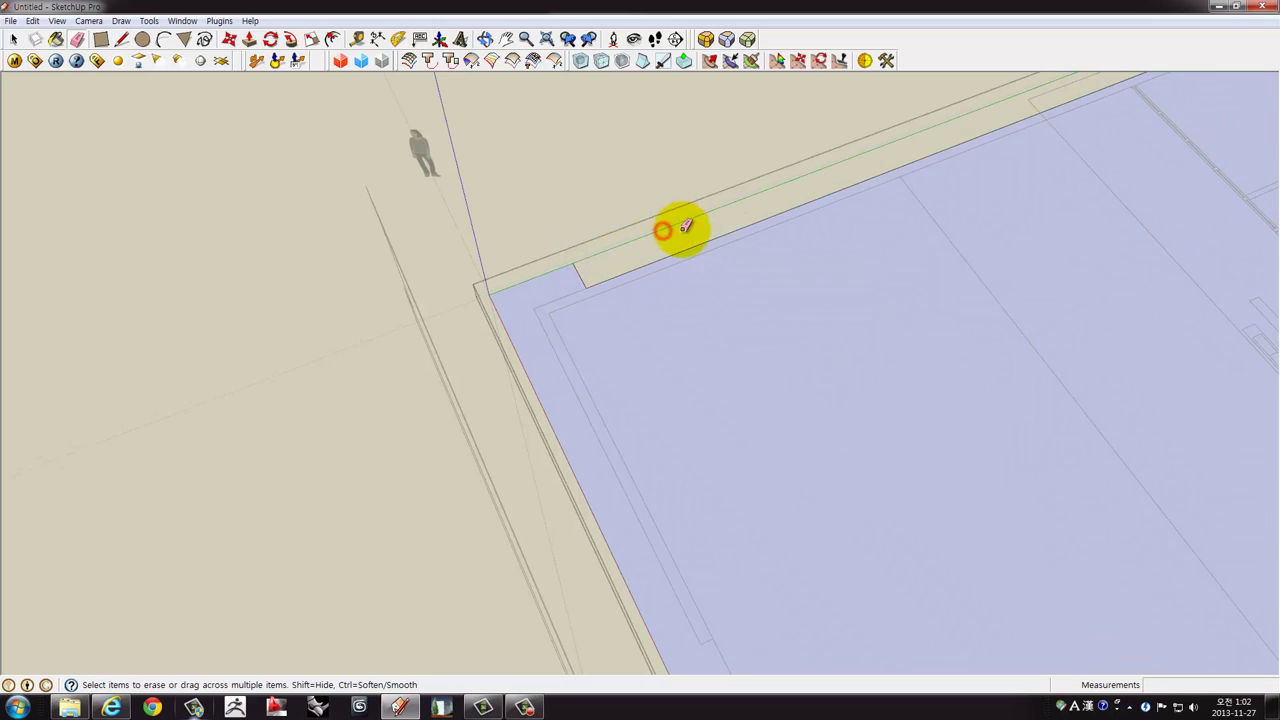
pyautogui.moveTo(677, 223)
pyautogui.mouseDown(button='middle')
pyautogui.moveTo(489, 423)
pyautogui.moveTo(748, 292)
pyautogui.mouseUp(button='middle')
pyautogui.moveTo(815, 374); pyautogui.dragTo(870, 399, button='middle')
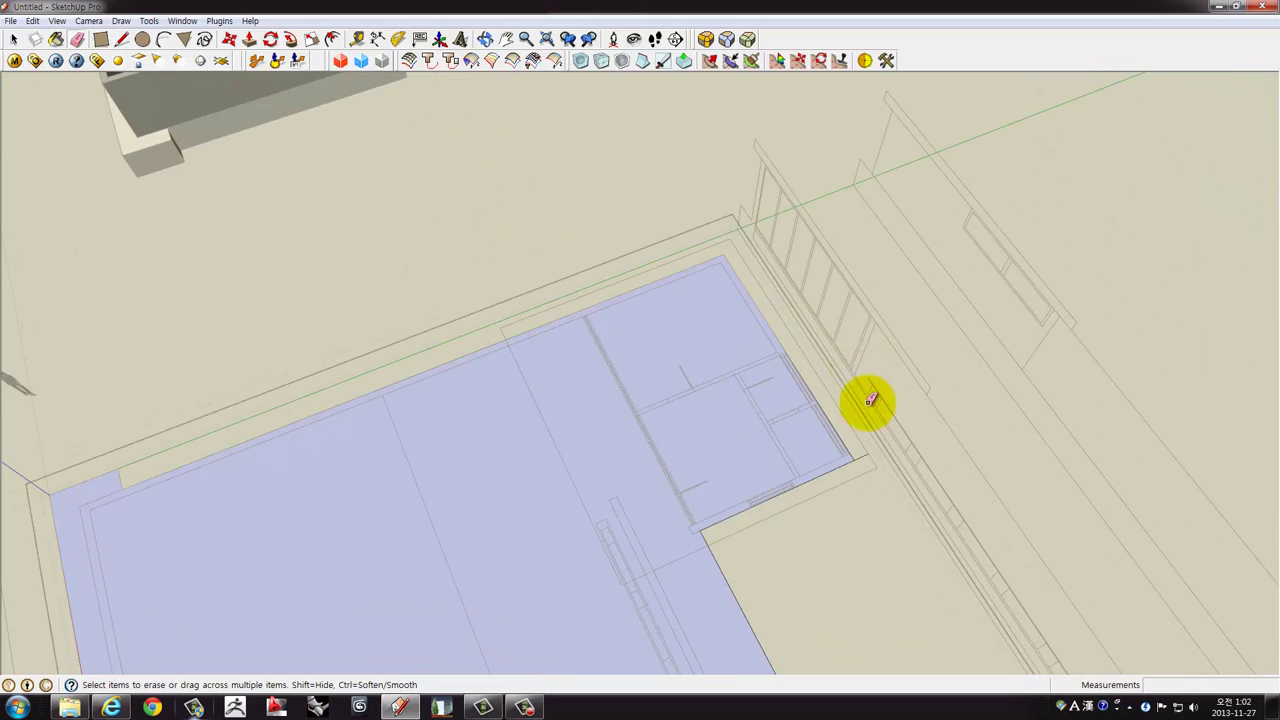
pyautogui.moveTo(867, 452)
pyautogui.mouseDown(button='middle')
pyautogui.moveTo(757, 506)
pyautogui.moveTo(737, 380)
pyautogui.moveTo(829, 274)
pyautogui.moveTo(582, 376)
pyautogui.moveTo(737, 371)
pyautogui.moveTo(623, 363)
pyautogui.moveTo(688, 468)
pyautogui.mouseUp(button='middle')
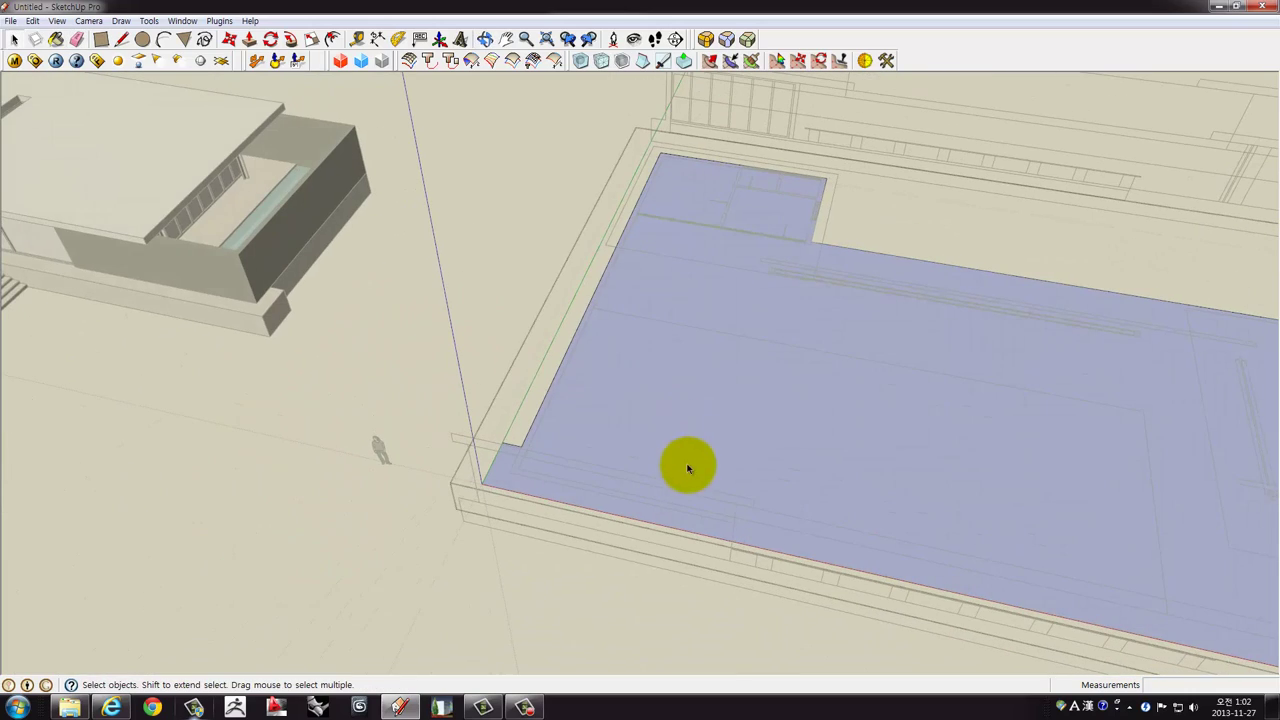
# Push/pull the traced floor face up into a 1455mm slab.
pyautogui.press('p')
pyautogui.moveTo(720, 400)
pyautogui.mouseDown()
pyautogui.moveTo(777, 366)
pyautogui.moveTo(1000, 309)
pyautogui.mouseUp()
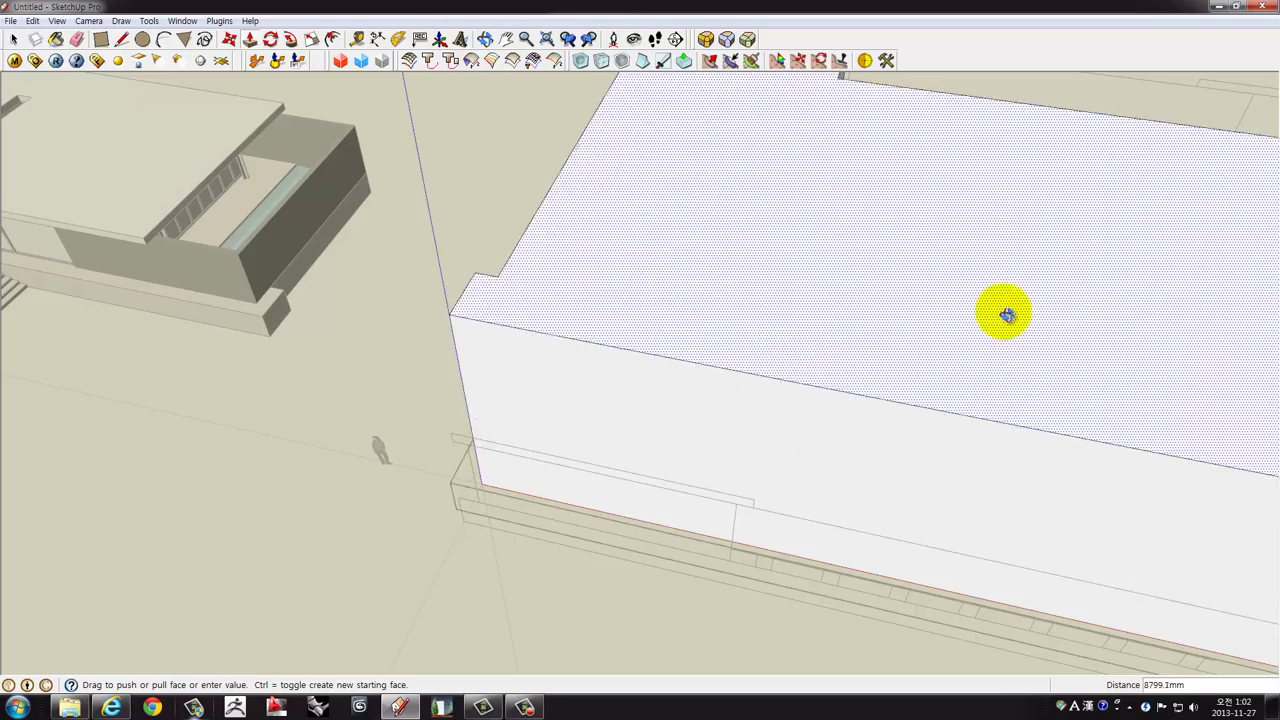
pyautogui.moveTo(1000, 309)
pyautogui.mouseDown(button='middle')
pyautogui.moveTo(626, 507)
pyautogui.moveTo(1023, 189)
pyautogui.moveTo(886, 240)
pyautogui.moveTo(1069, 142)
pyautogui.mouseUp(button='middle')
pyautogui.moveTo(1069, 142); pyautogui.dragTo(475, 413)
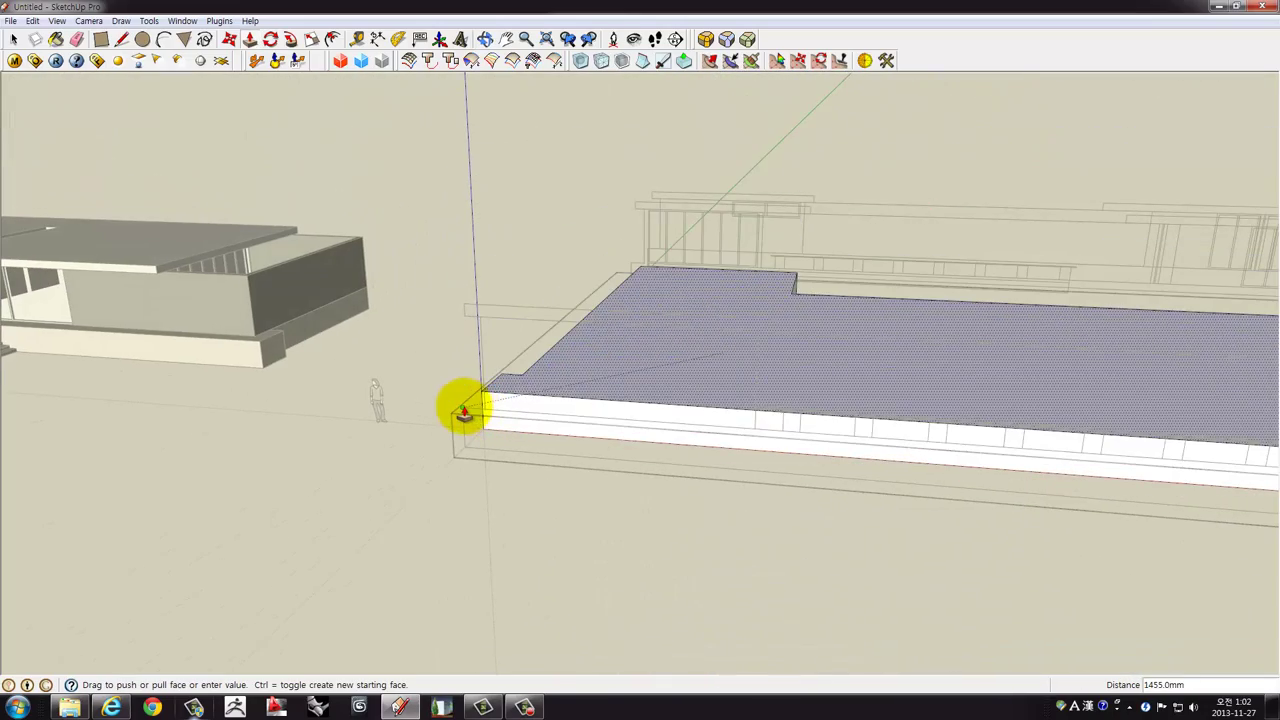
pyautogui.moveTo(740, 357)
pyautogui.mouseDown(button='middle')
pyautogui.moveTo(820, 289)
pyautogui.moveTo(903, 266)
pyautogui.moveTo(861, 345)
pyautogui.moveTo(409, 480)
pyautogui.mouseUp(button='middle')
pyautogui.click(814, 333)
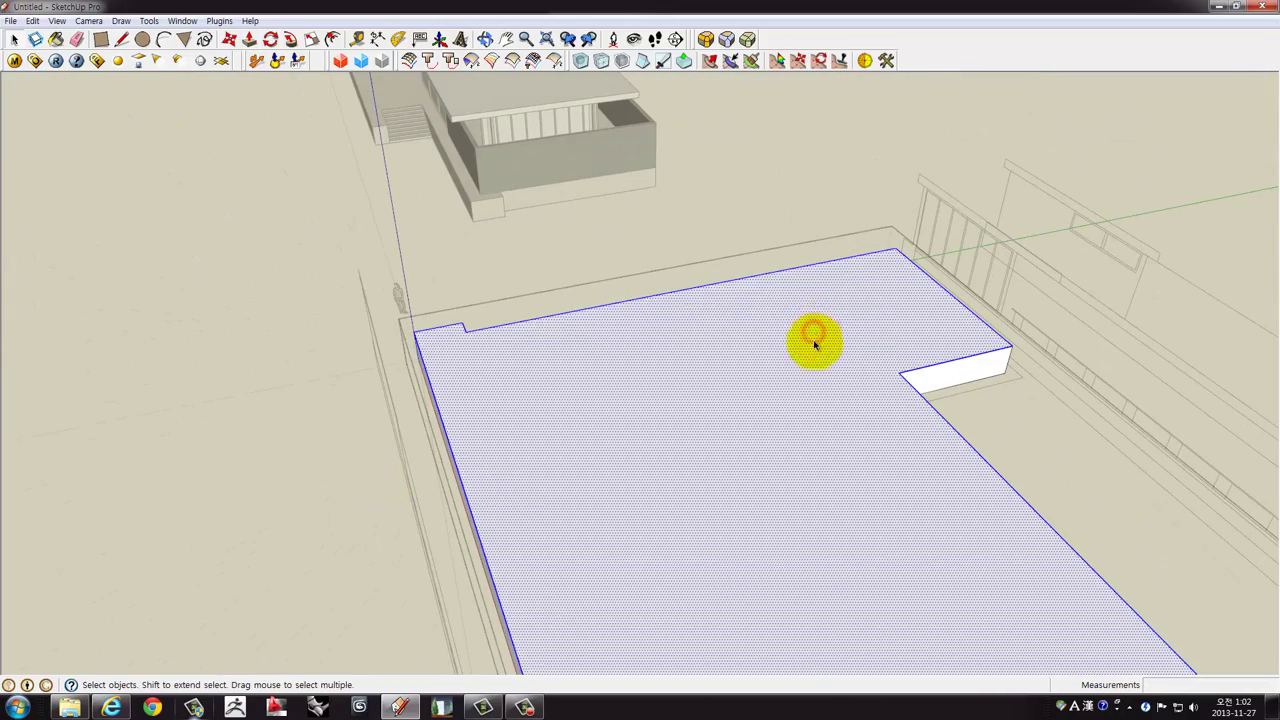
pyautogui.scroll(-3, 814, 343)
pyautogui.scroll(-2, 806, 366)
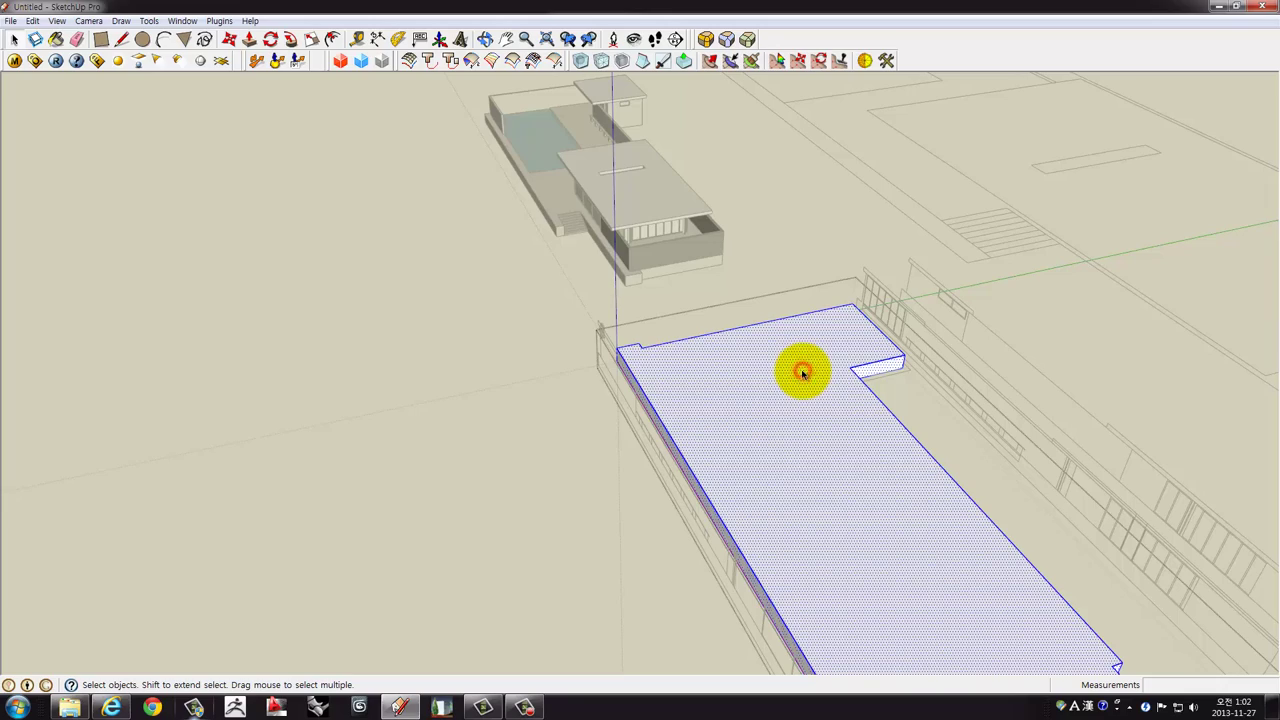
pyautogui.moveTo(802, 272)
pyautogui.mouseDown(button='middle')
pyautogui.moveTo(629, 494)
pyautogui.moveTo(899, 271)
pyautogui.mouseUp(button='middle')
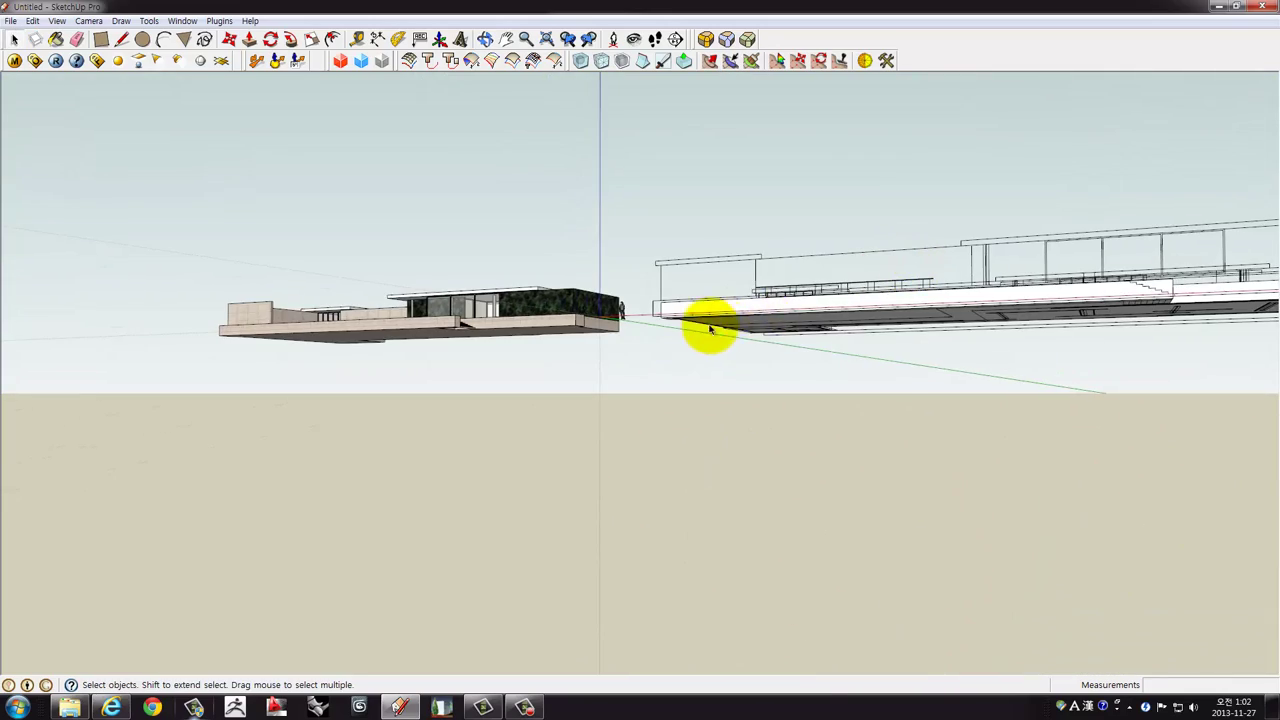
# Unlock the CAD plan group and move it 1455mm up from the slab corner.
pyautogui.moveTo(710, 328)
pyautogui.mouseDown(button='middle')
pyautogui.moveTo(629, 509)
pyautogui.moveTo(720, 243)
pyautogui.moveTo(714, 277)
pyautogui.moveTo(857, 487)
pyautogui.mouseUp(button='middle')
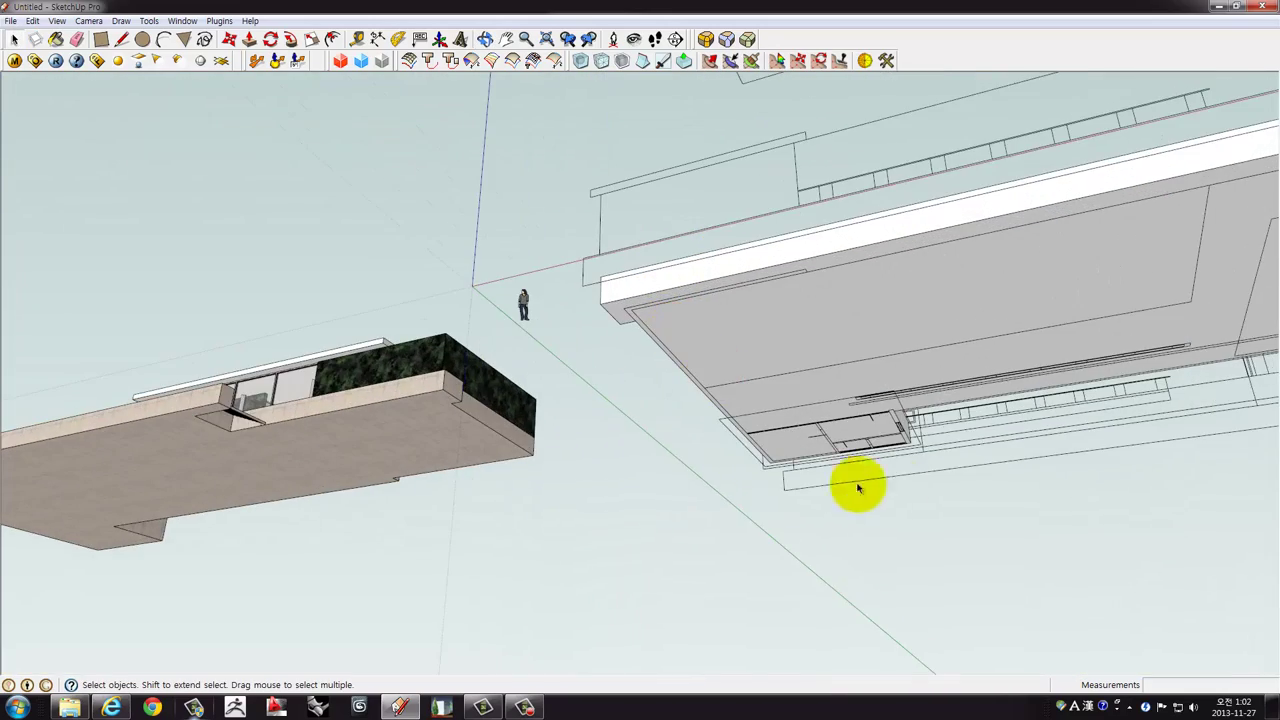
pyautogui.rightClick(727, 428)
pyautogui.click(754, 481)
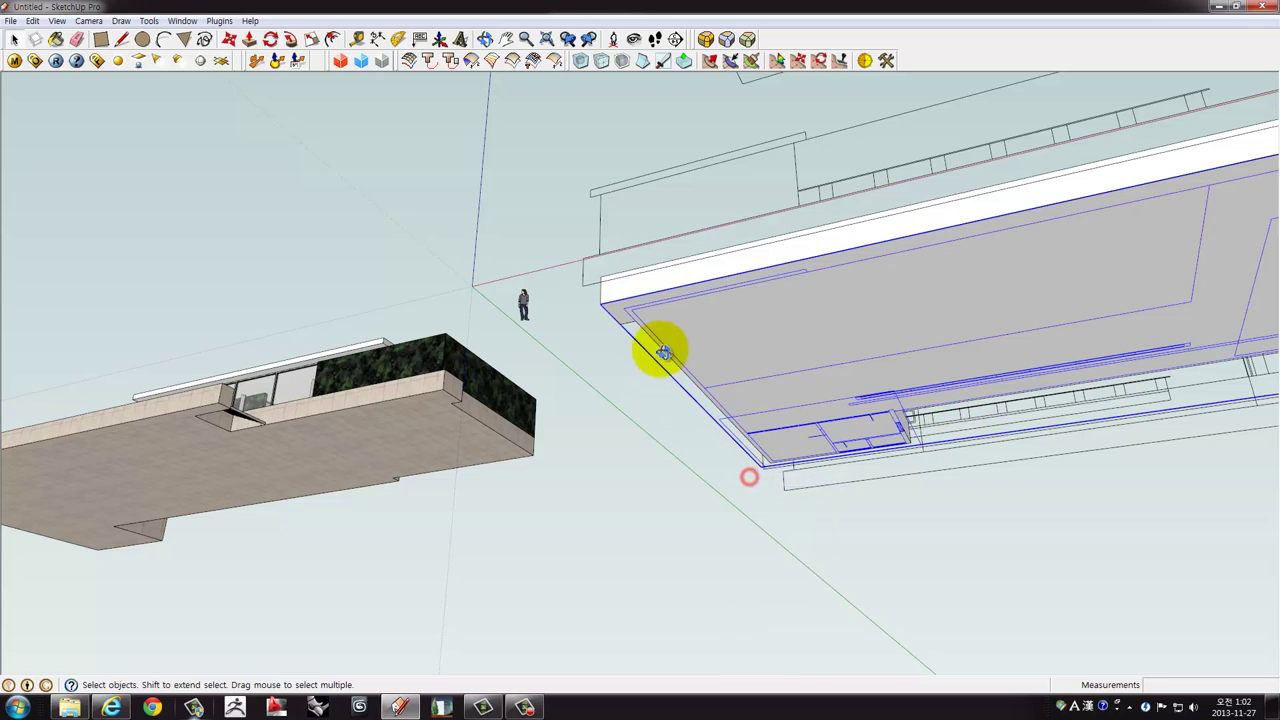
pyautogui.moveTo(660, 349)
pyautogui.mouseDown(button='middle')
pyautogui.moveTo(746, 257)
pyautogui.moveTo(671, 291)
pyautogui.moveTo(807, 340)
pyautogui.moveTo(780, 331)
pyautogui.moveTo(741, 364)
pyautogui.mouseUp(button='middle')
pyautogui.press('m')
pyautogui.click(734, 368)
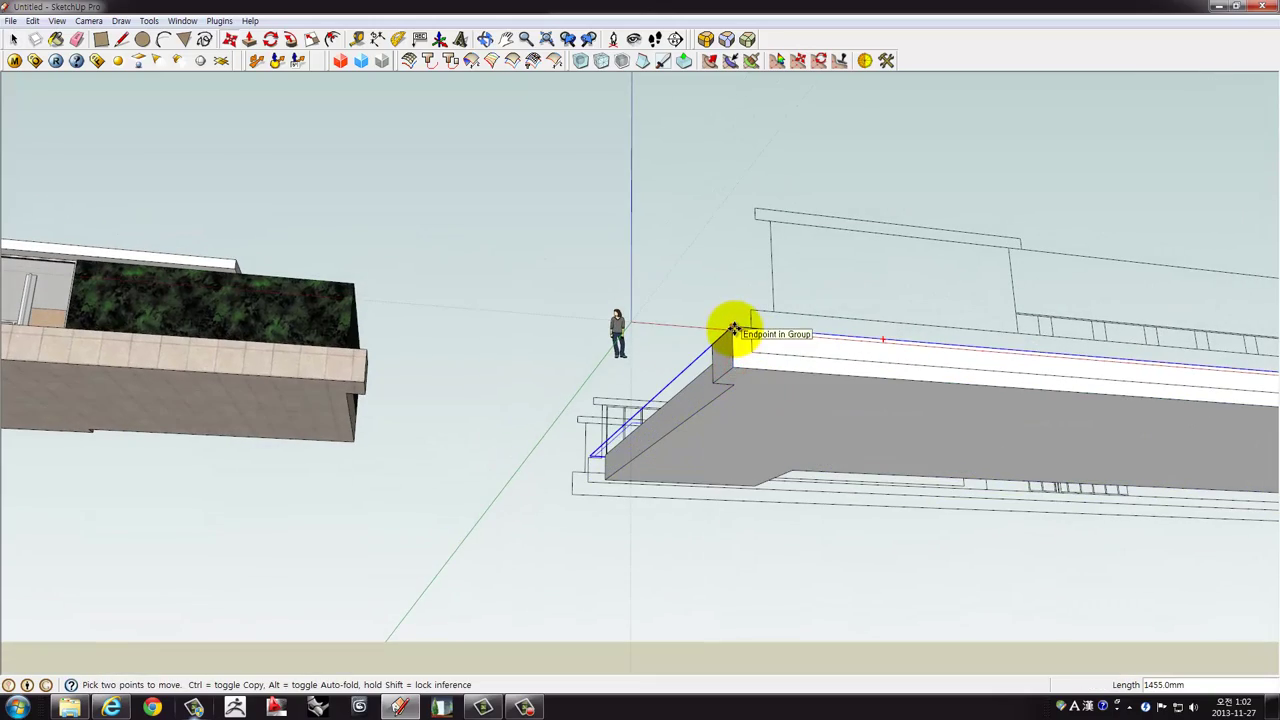
pyautogui.moveTo(812, 296)
pyautogui.mouseDown(button='middle')
pyautogui.moveTo(552, 508)
pyautogui.moveTo(757, 337)
pyautogui.moveTo(626, 463)
pyautogui.moveTo(451, 309)
pyautogui.moveTo(366, 426)
pyautogui.moveTo(409, 409)
pyautogui.mouseUp(button='middle')
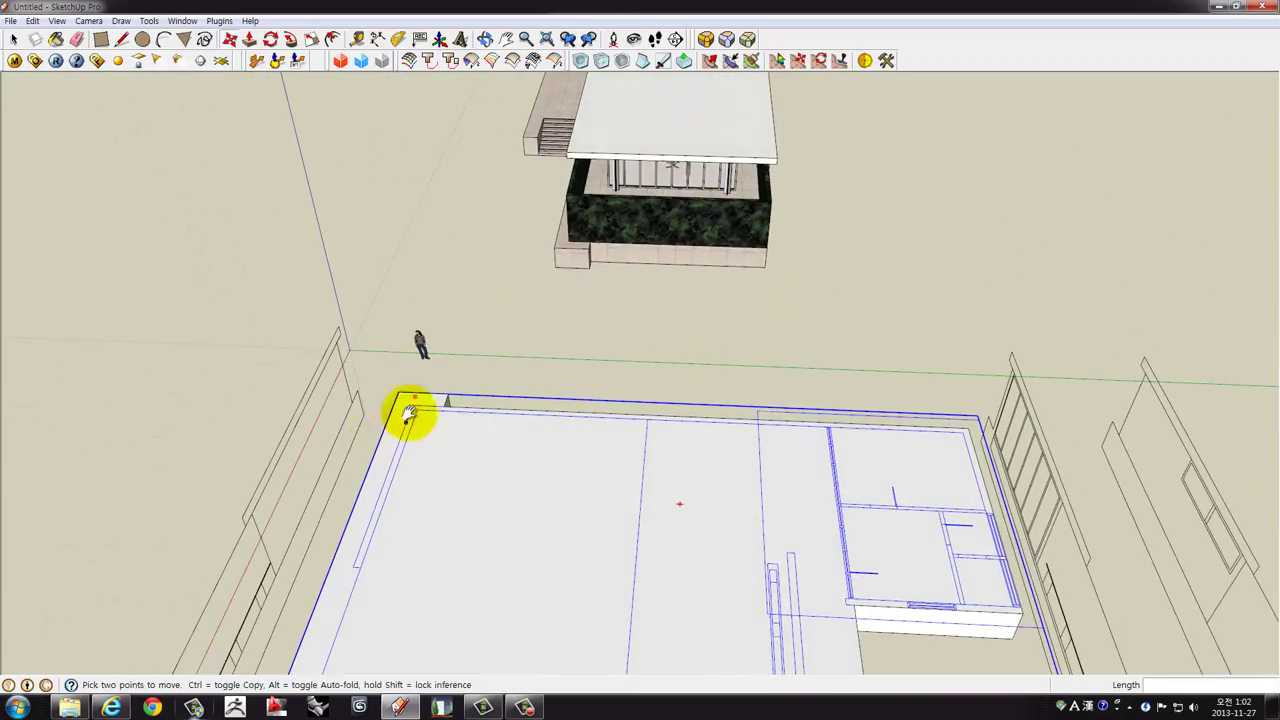
# Finish the move and orbit around the slab to check the plan lines on top.
pyautogui.scroll(2, 500, 360)
pyautogui.press('space')
pyautogui.click(686, 240)
pyautogui.scroll(-3, 663, 358)
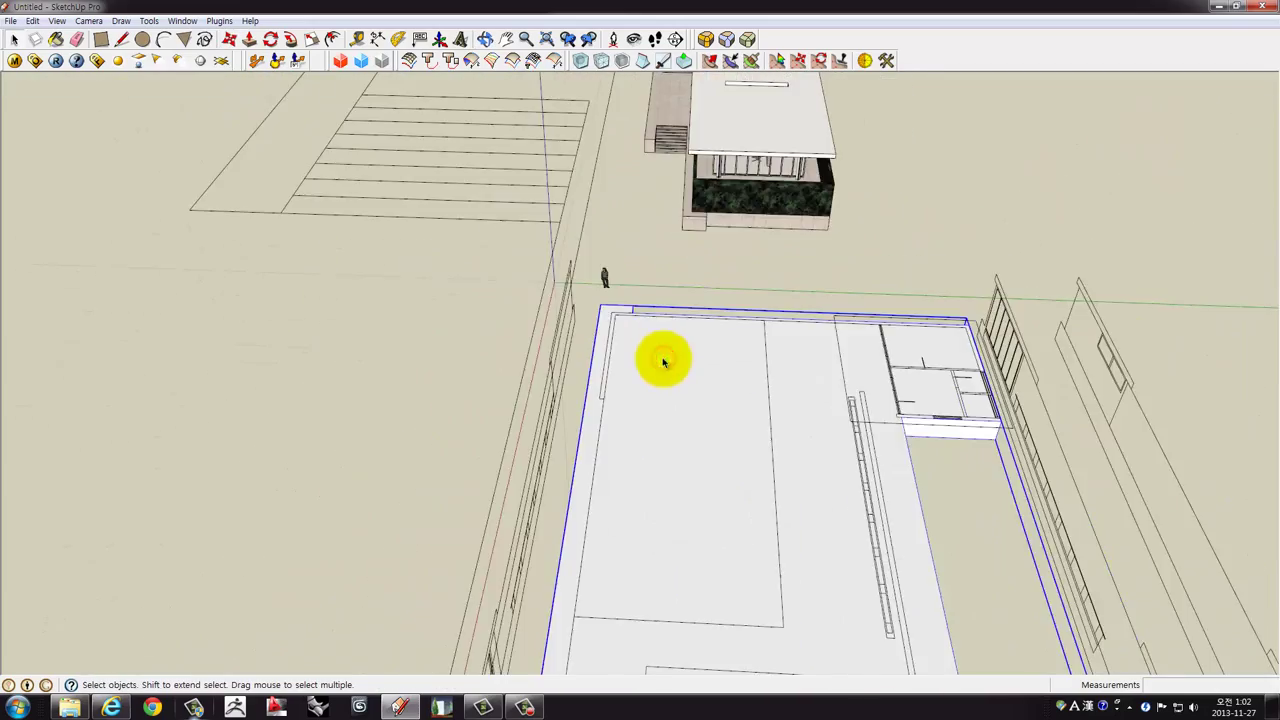
pyautogui.moveTo(660, 357)
pyautogui.mouseDown(button='middle')
pyautogui.moveTo(717, 309)
pyautogui.moveTo(681, 238)
pyautogui.moveTo(700, 386)
pyautogui.moveTo(777, 257)
pyautogui.moveTo(670, 565)
pyautogui.mouseUp(button='middle')
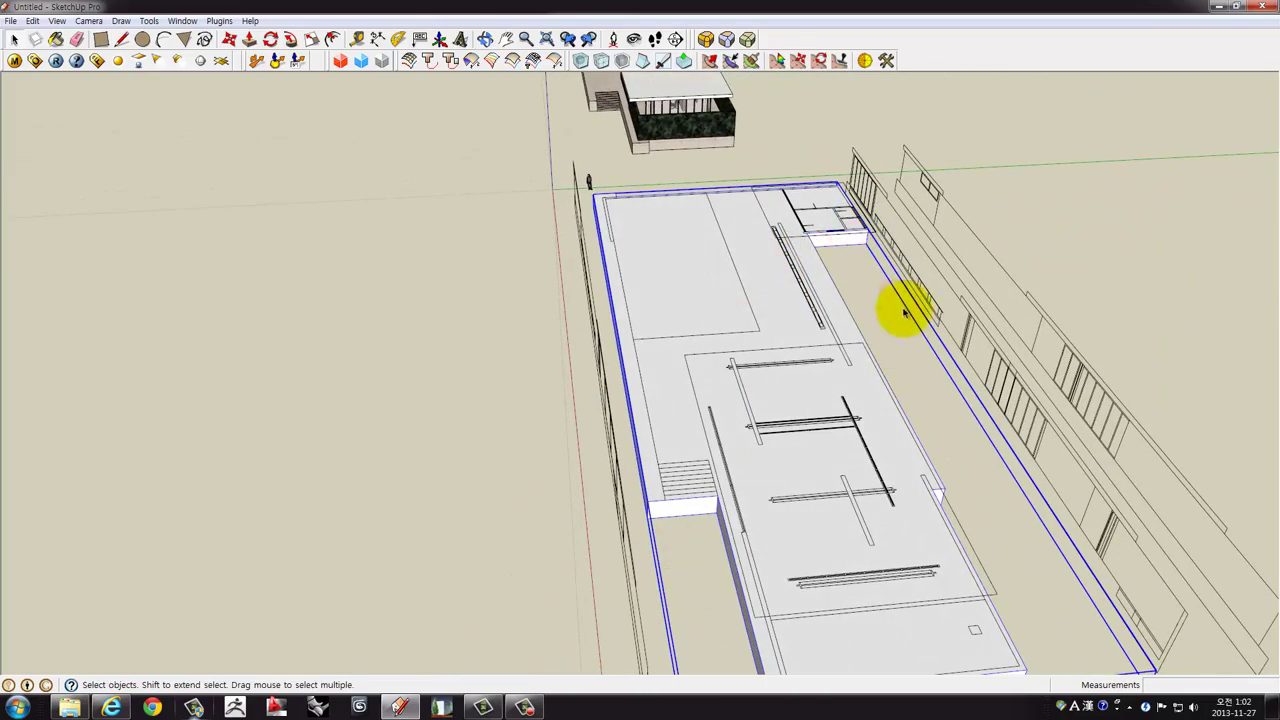
pyautogui.moveTo(904, 312); pyautogui.dragTo(920, 209, button='middle')
pyautogui.moveTo(858, 302)
pyautogui.mouseDown(button='middle')
pyautogui.moveTo(891, 366)
pyautogui.moveTo(872, 612)
pyautogui.mouseUp(button='middle')
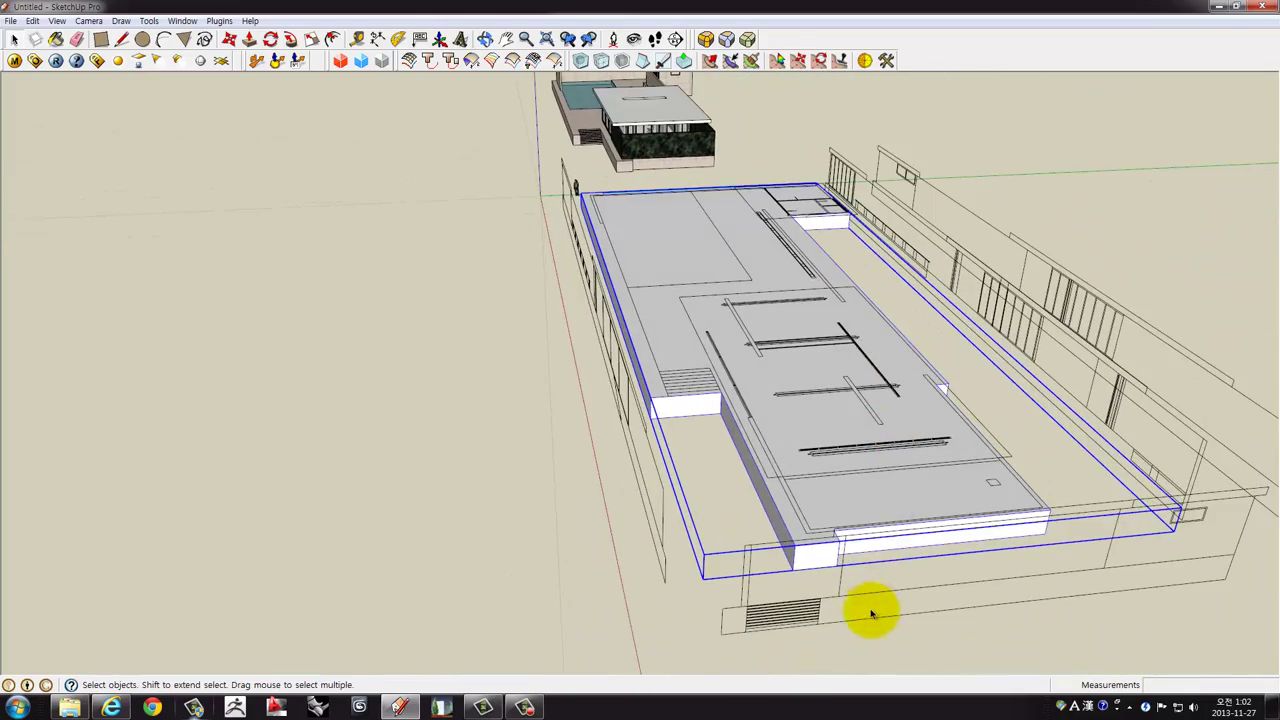
pyautogui.click(877, 607)
# Select the plan group on the slab and bring up its context menu.
pyautogui.click(750, 418)
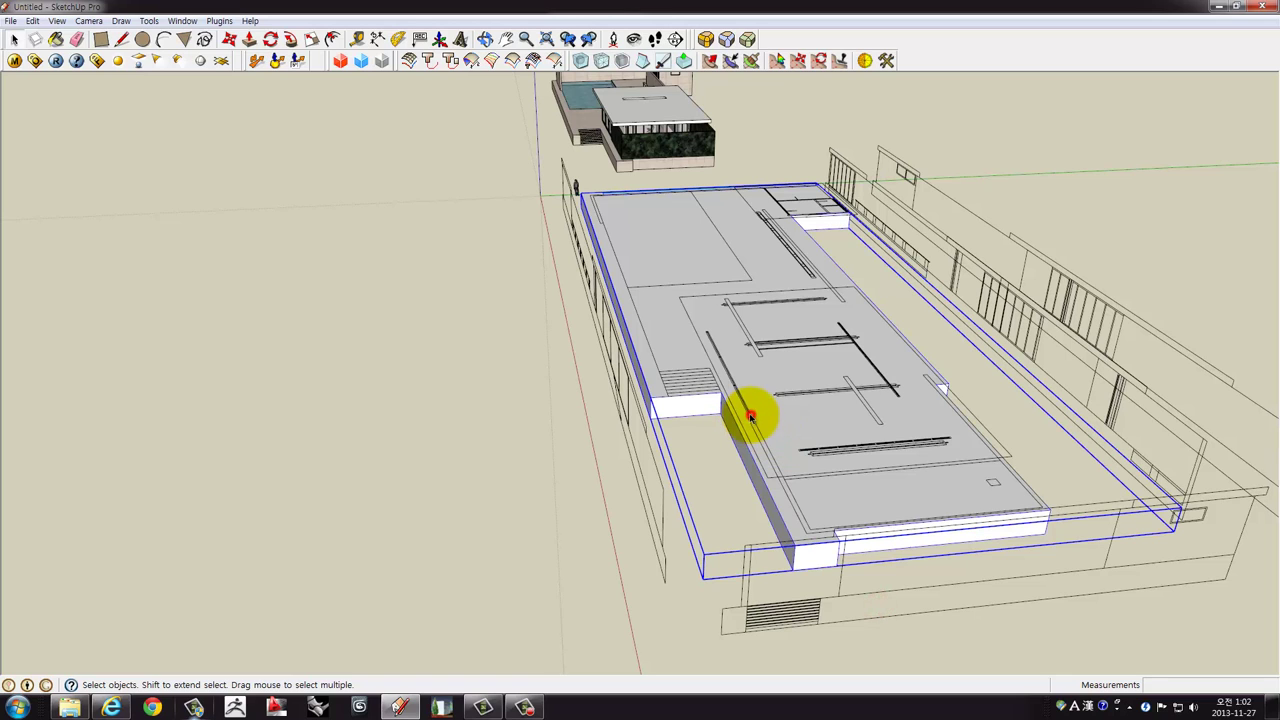
pyautogui.rightClick(750, 418)
pyautogui.click(716, 463)
pyautogui.click(716, 463)
pyautogui.click(749, 413)
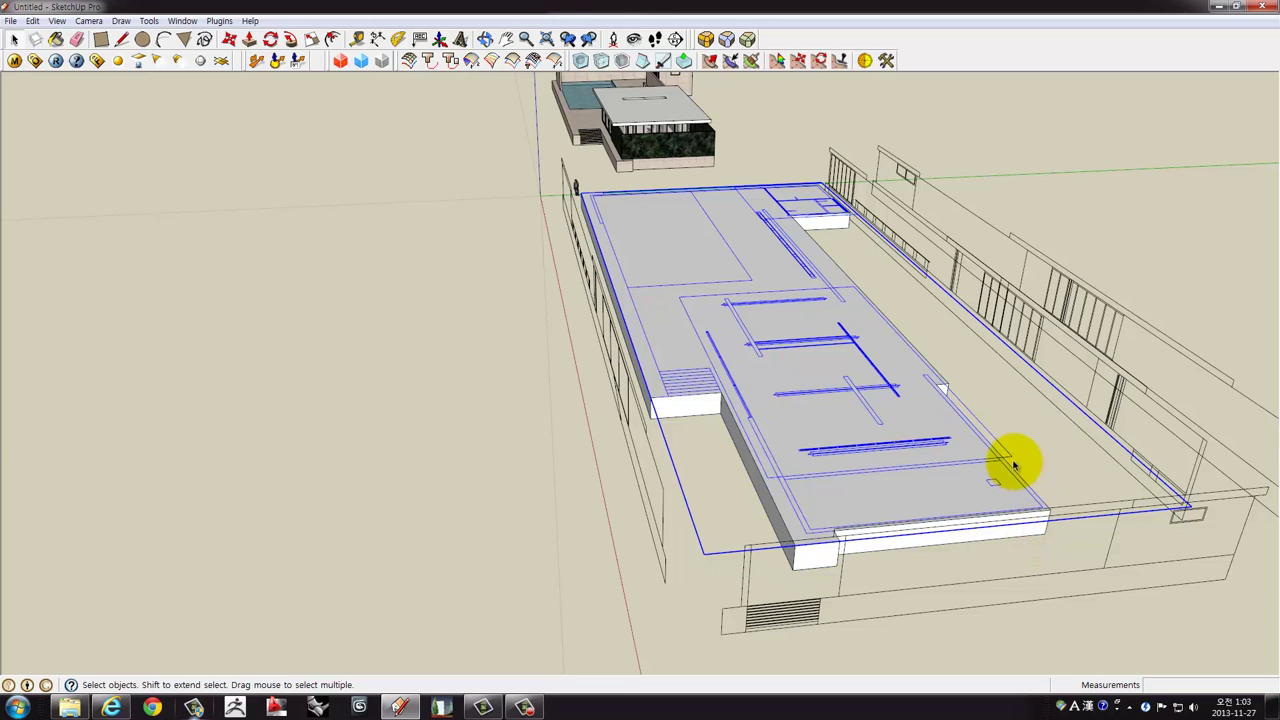
pyautogui.rightClick(1011, 460)
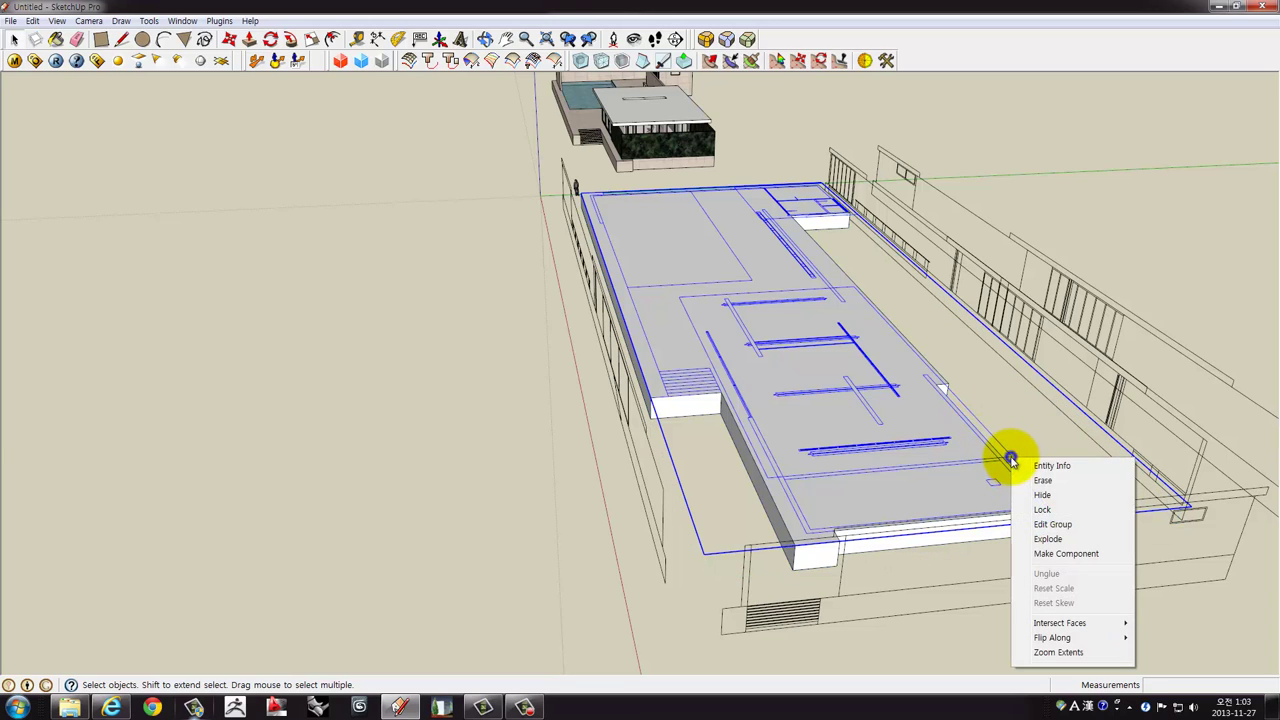
# Lock the CAD plan group and zoom in to the slab corner.
pyautogui.click(1043, 510)
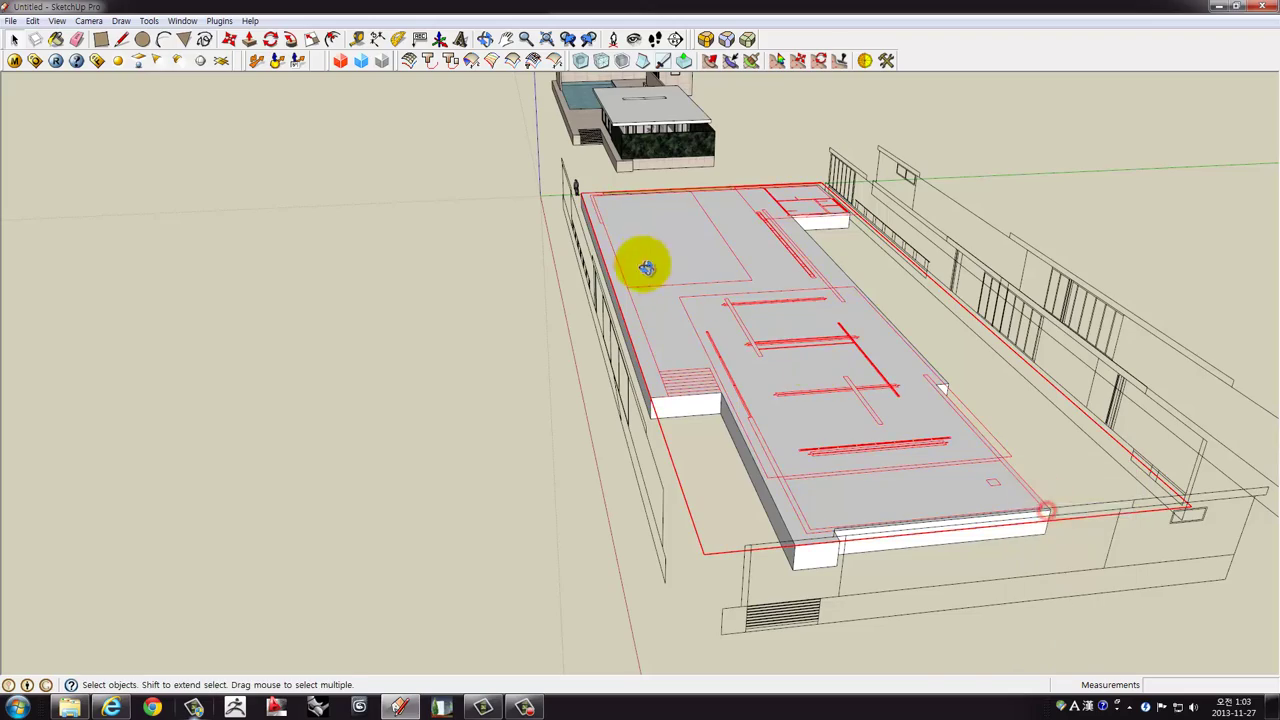
pyautogui.moveTo(648, 263); pyautogui.dragTo(528, 186, button='middle')
pyautogui.scroll(3, 760, 354)
pyautogui.moveTo(760, 354)
pyautogui.mouseDown(button='middle')
pyautogui.moveTo(590, 325)
pyautogui.moveTo(543, 334)
pyautogui.mouseUp(button='middle')
pyautogui.scroll(2, 590, 325)
pyautogui.click(591, 290)
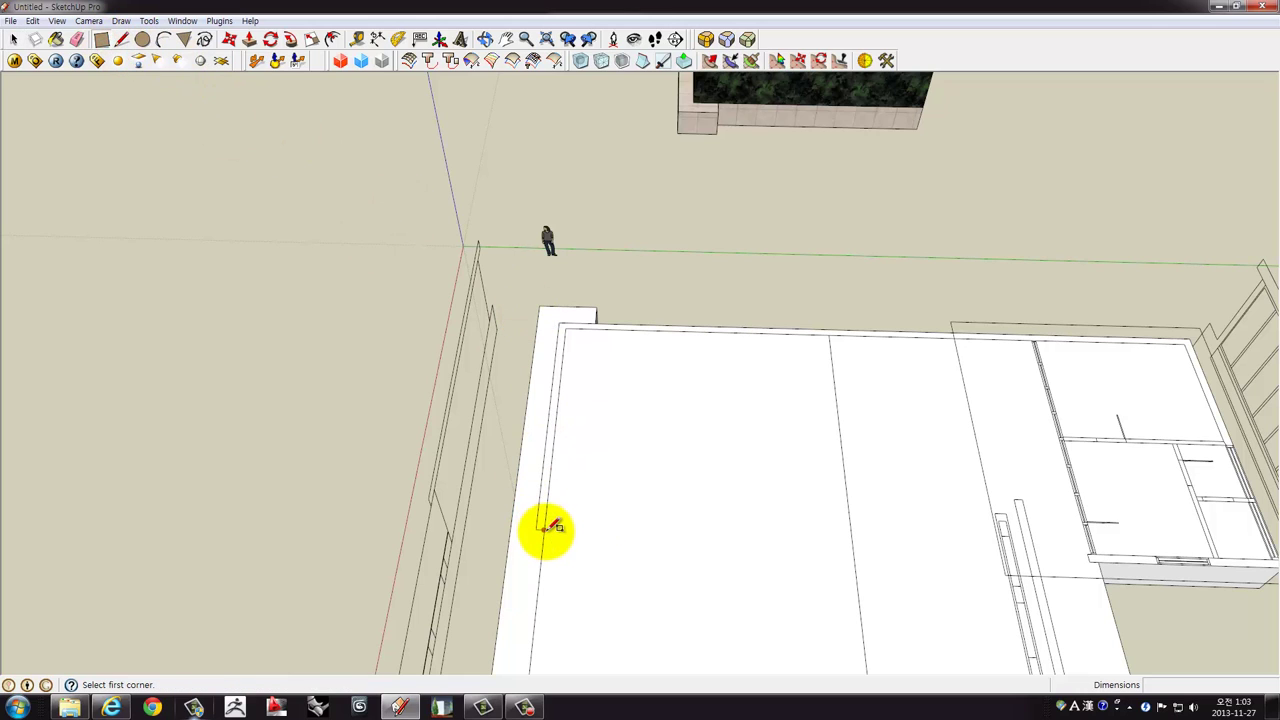
# Draw the exterior wall strip rectangle along the slab edge.
pyautogui.moveTo(546, 528); pyautogui.dragTo(562, 331)
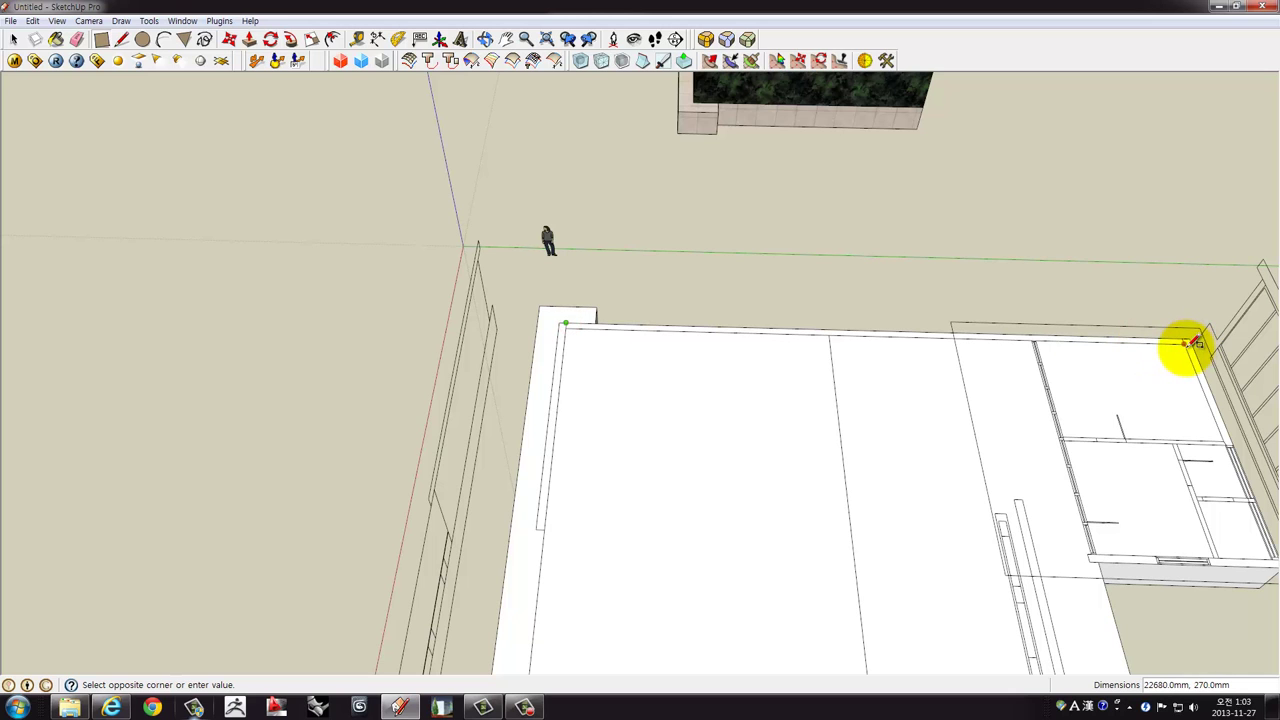
pyautogui.keyDown('shift'); pyautogui.moveTo(1143, 400); pyautogui.dragTo(669, 423, button='middle'); pyautogui.keyUp('shift')
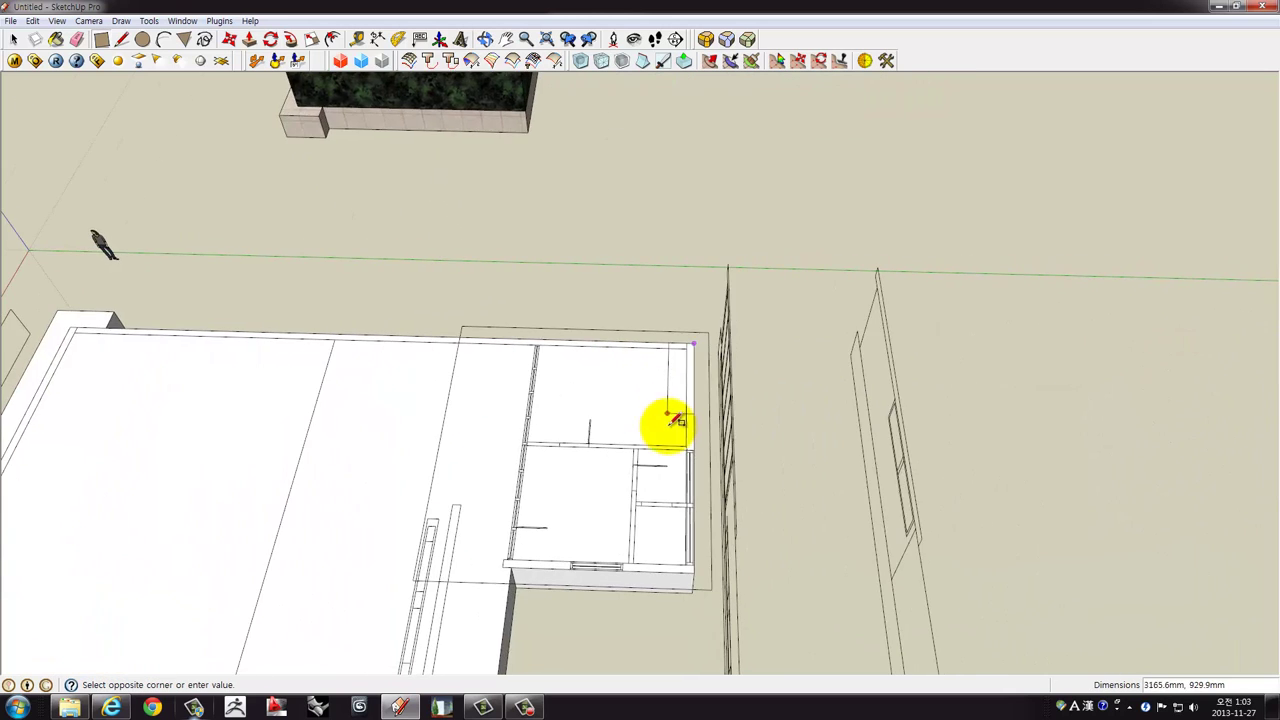
pyautogui.scroll(3, 726, 463)
pyautogui.scroll(2, 708, 433)
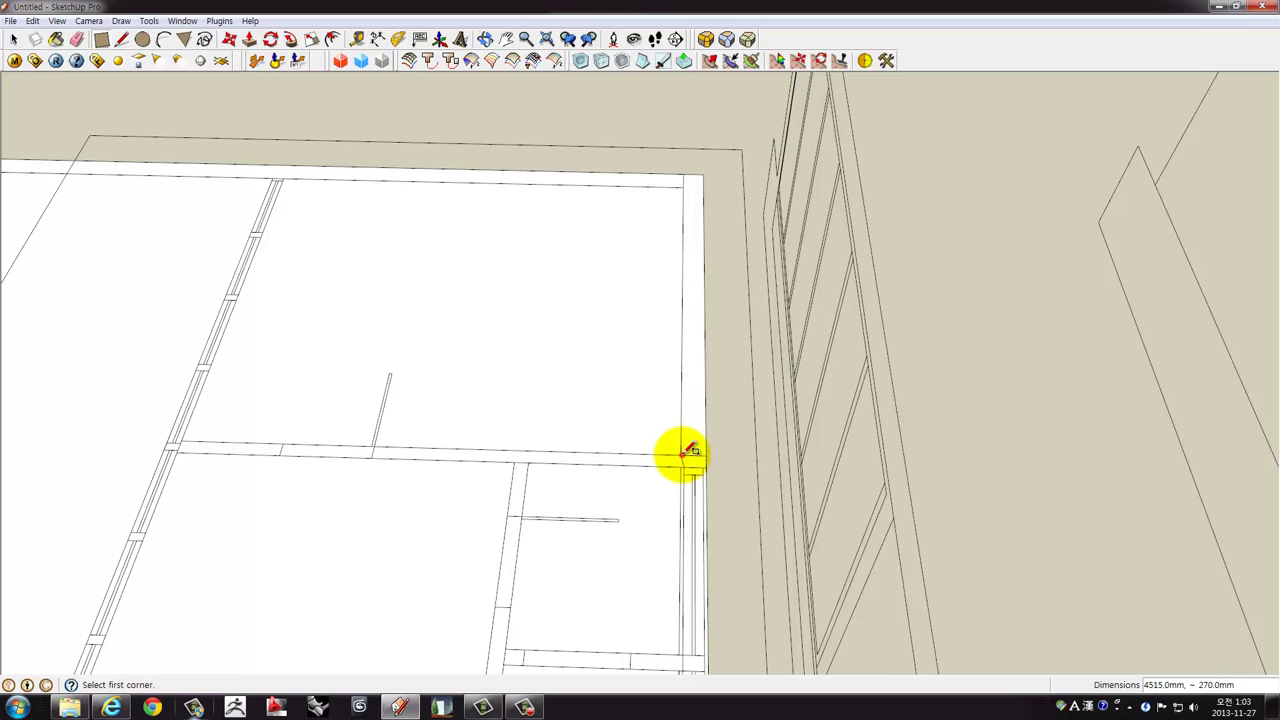
pyautogui.moveTo(672, 405)
pyautogui.mouseDown(button='middle')
pyautogui.moveTo(651, 449)
pyautogui.moveTo(706, 498)
pyautogui.mouseUp(button='middle')
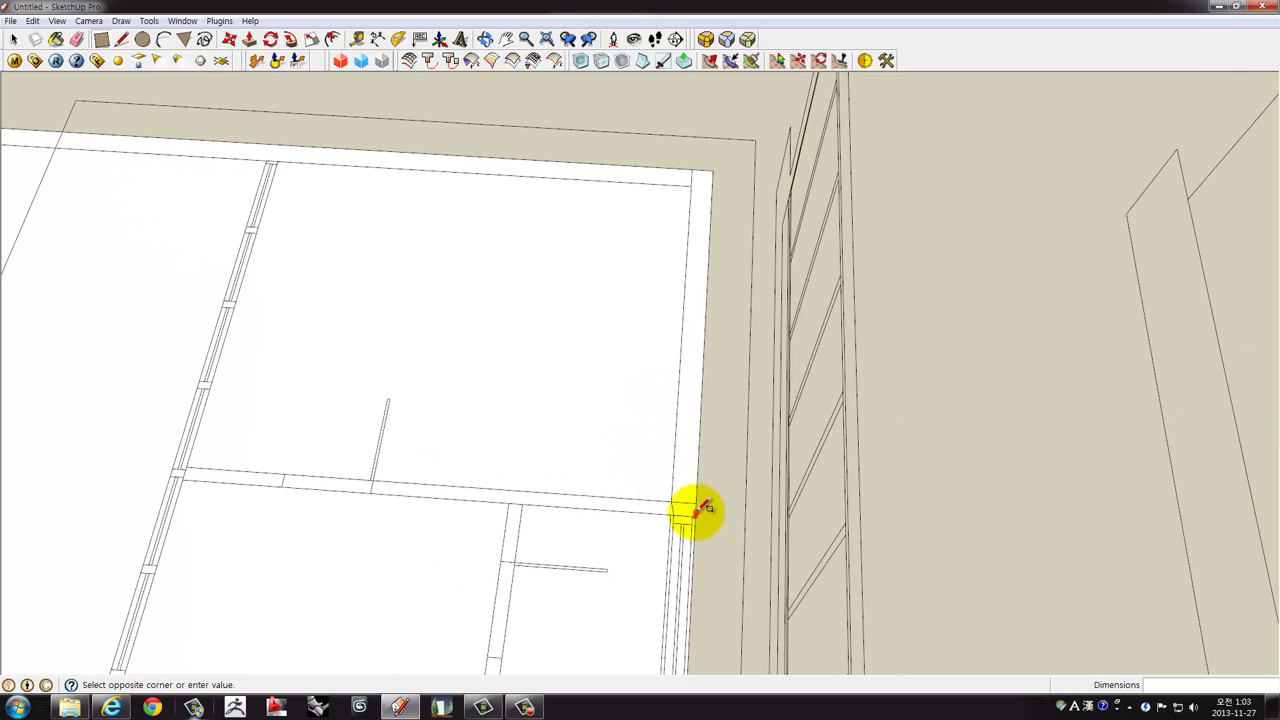
# Group the wall border strip and erase the extra edge at its corner.
pyautogui.press('space')
pyautogui.doubleClick(690, 354)
pyautogui.moveTo(667, 345); pyautogui.dragTo(700, 193, button='middle')
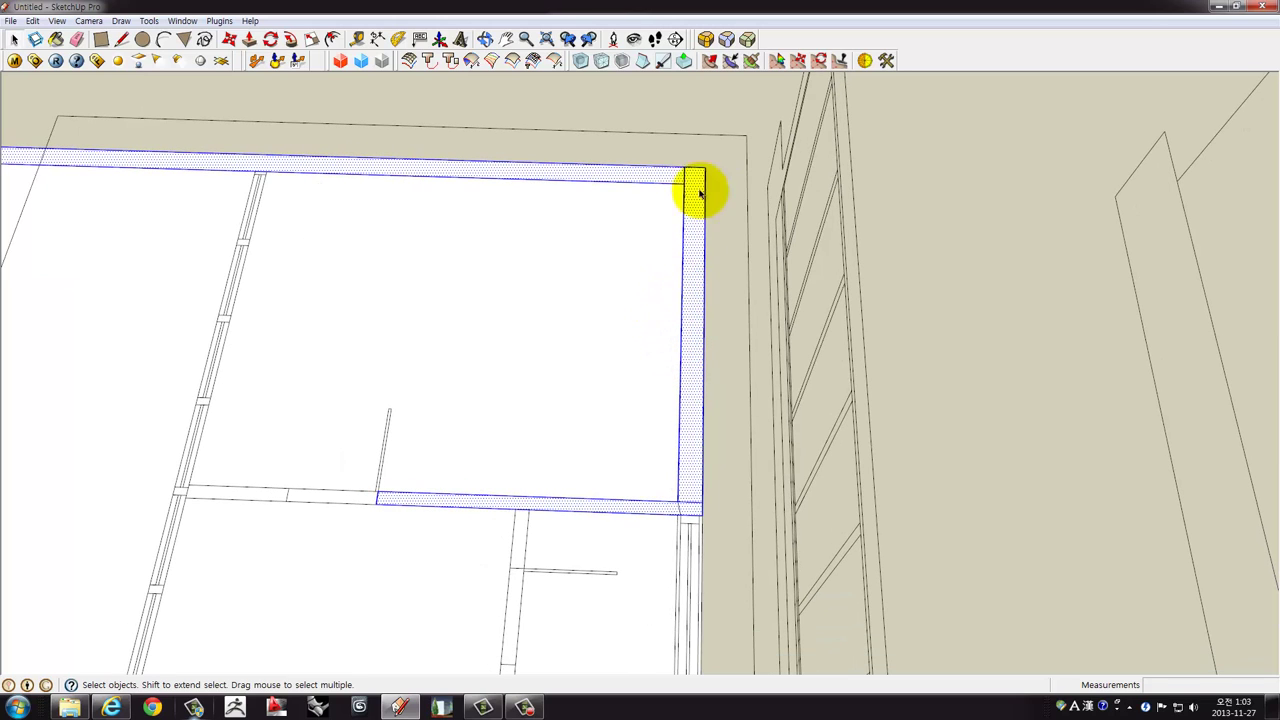
pyautogui.rightClick(696, 190)
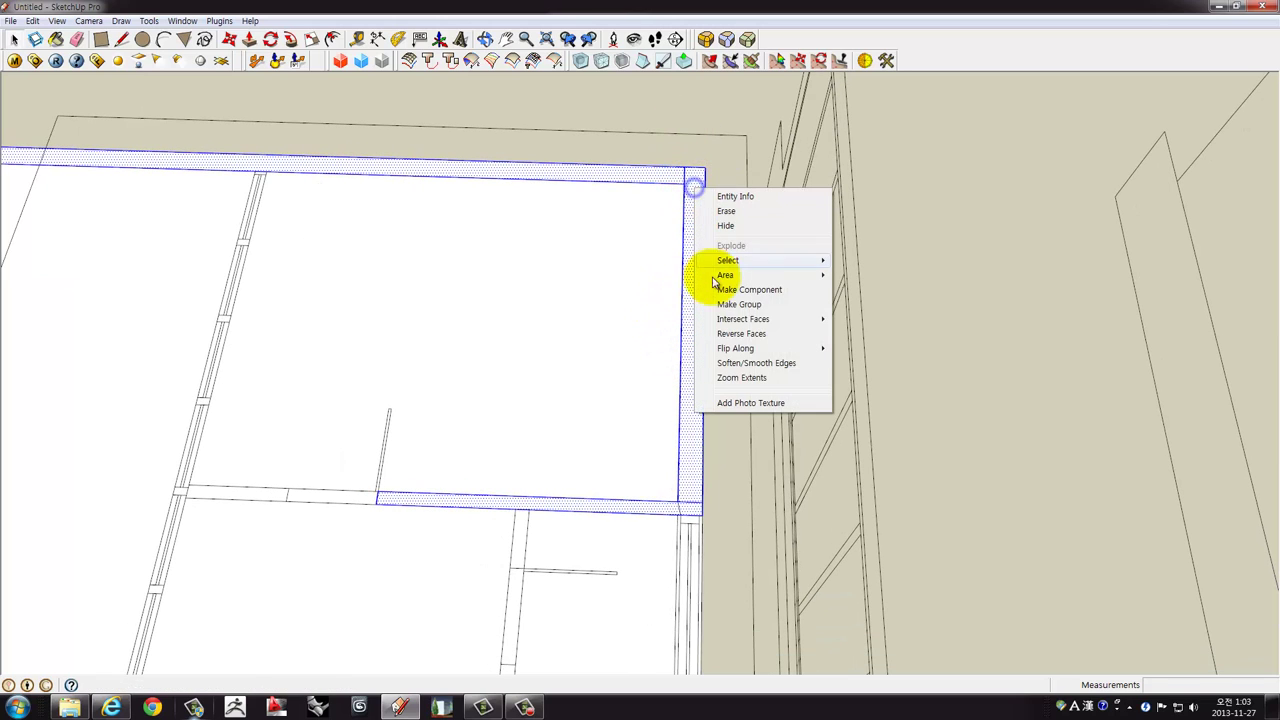
pyautogui.click(720, 304)
pyautogui.doubleClick(690, 178)
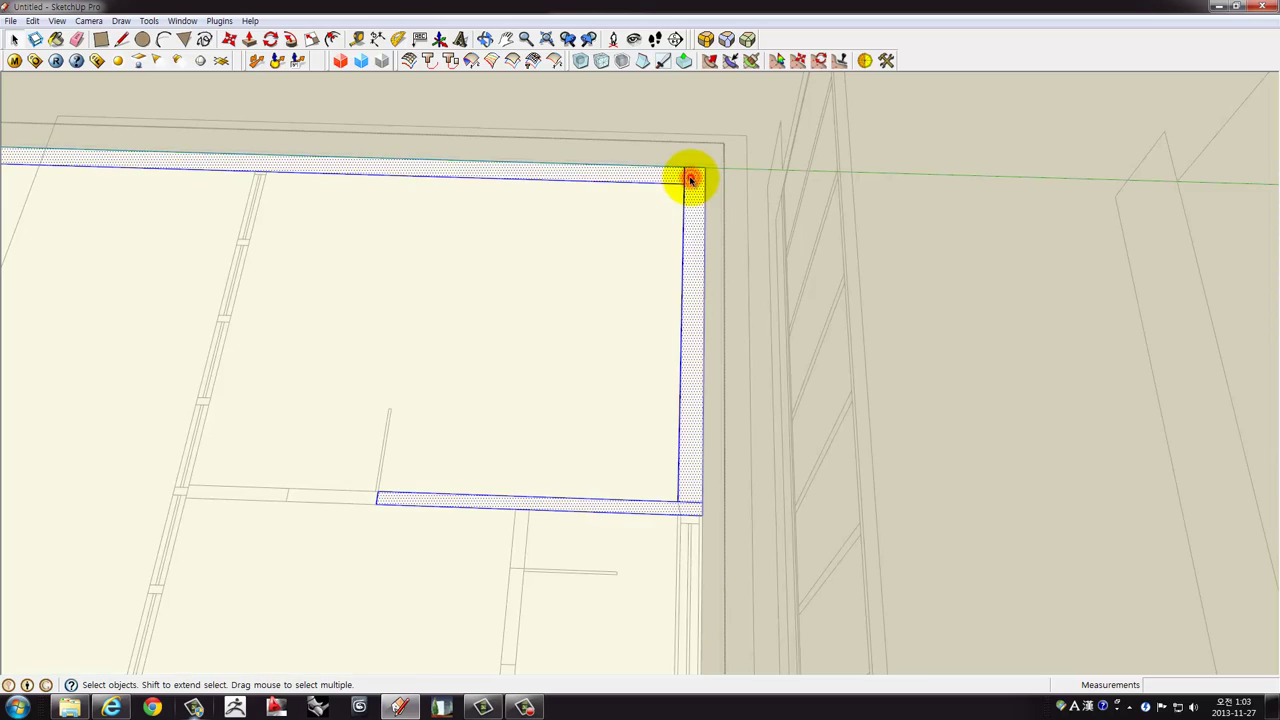
pyautogui.click(683, 176)
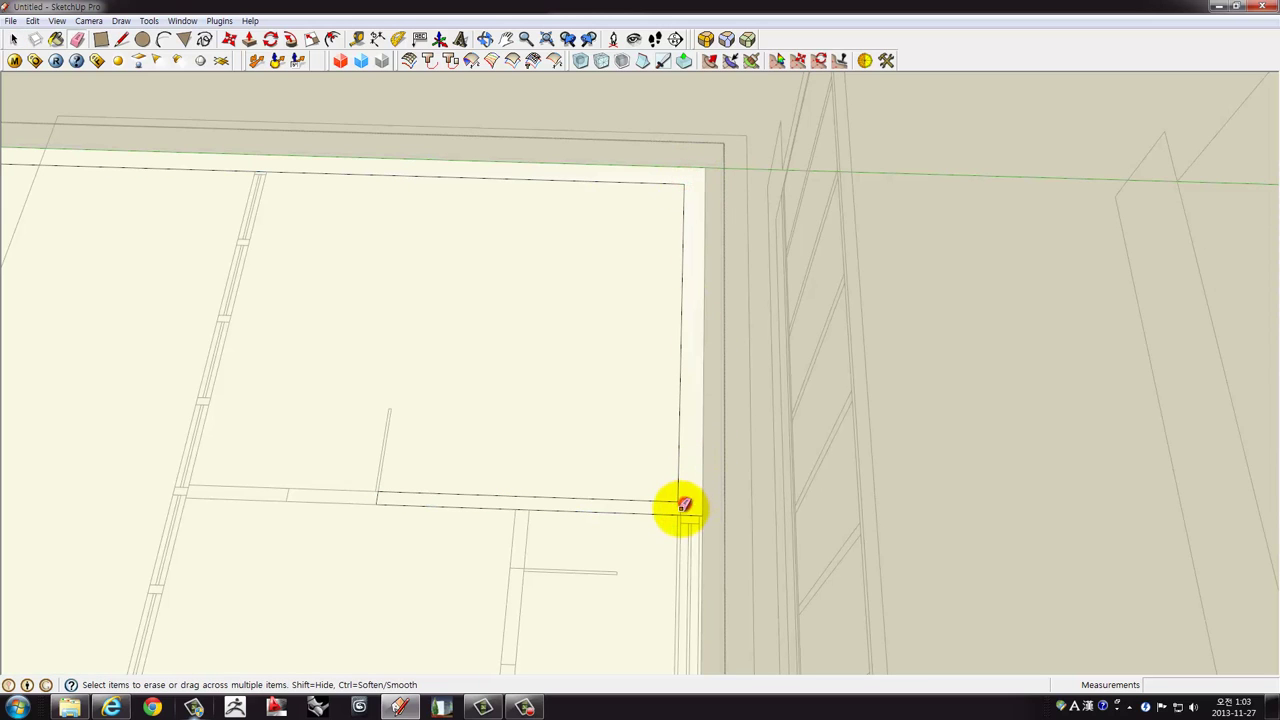
pyautogui.moveTo(683, 507)
pyautogui.mouseDown(button='middle')
pyautogui.moveTo(651, 417)
pyautogui.moveTo(420, 283)
pyautogui.moveTo(366, 306)
pyautogui.moveTo(527, 310)
pyautogui.moveTo(634, 349)
pyautogui.moveTo(617, 317)
pyautogui.moveTo(549, 389)
pyautogui.moveTo(451, 266)
pyautogui.moveTo(371, 223)
pyautogui.moveTo(443, 266)
pyautogui.moveTo(478, 268)
pyautogui.moveTo(412, 277)
pyautogui.mouseUp(button='middle')
pyautogui.scroll(-2, 530, 291)
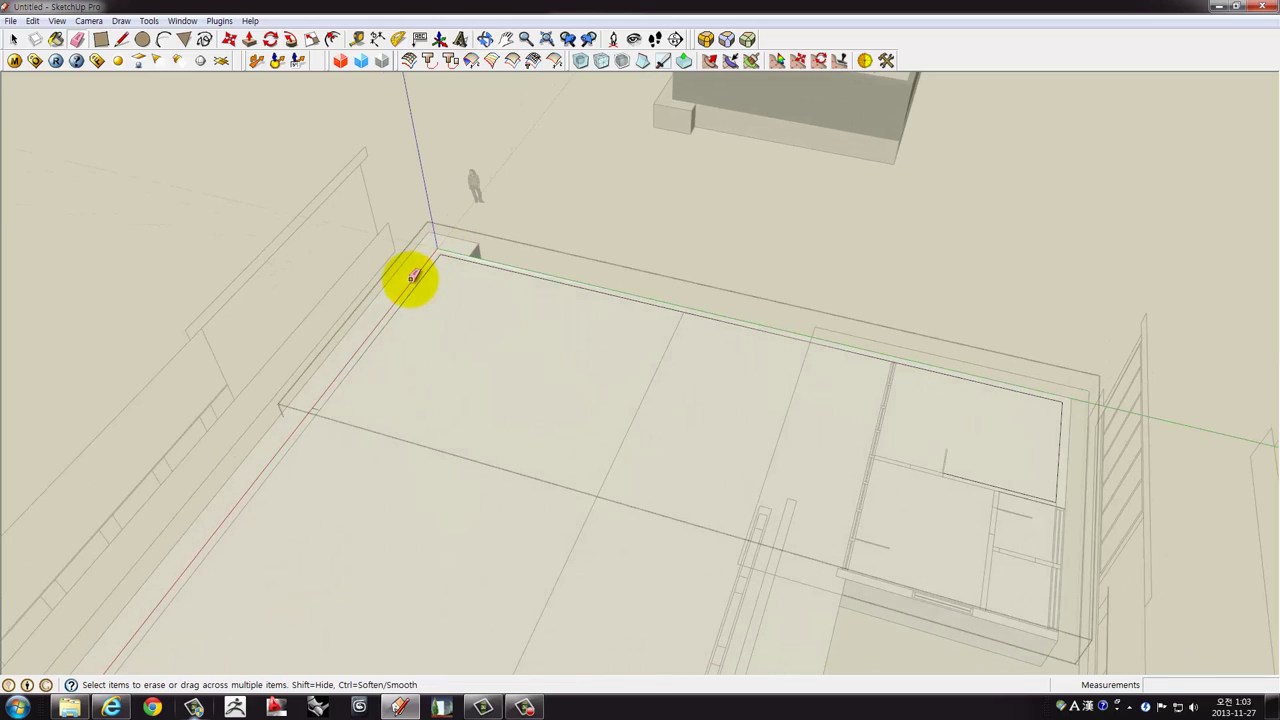
# Raise the outer wall footprint into walls 3240mm high.
pyautogui.click(350, 368)
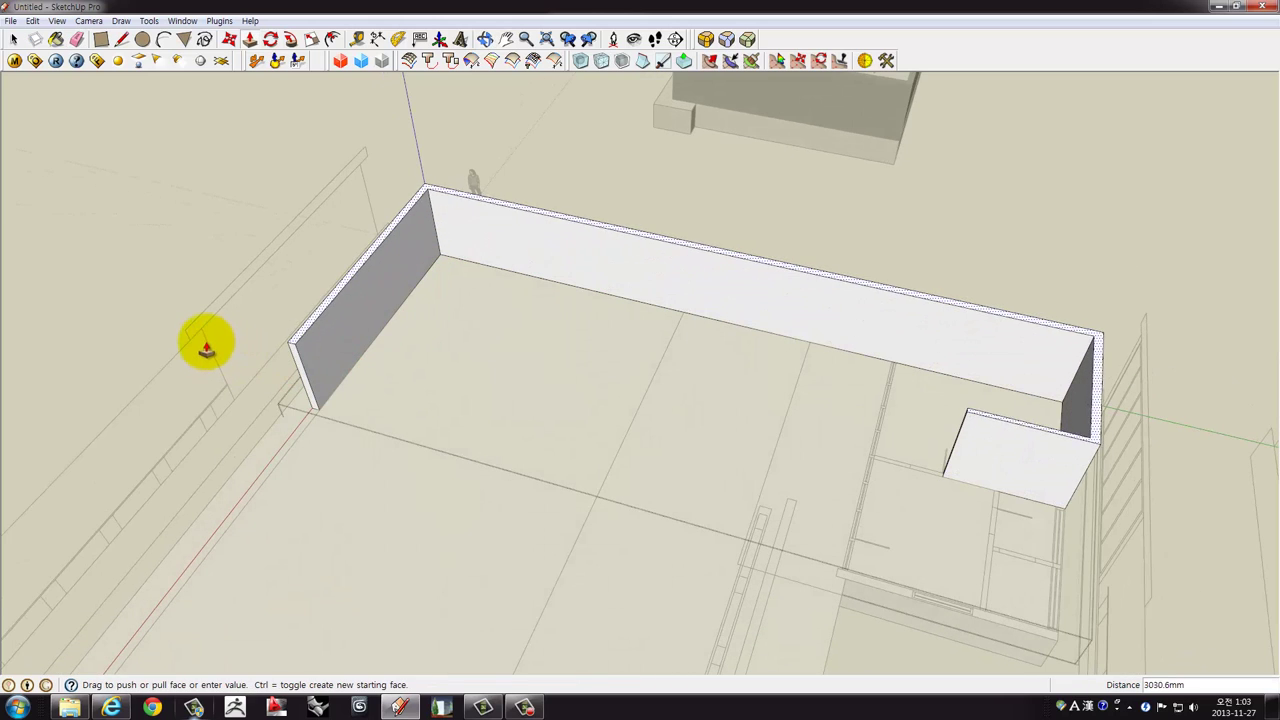
pyautogui.click(204, 331)
pyautogui.scroll(-5, 697, 269)
pyautogui.scroll(-3, 634, 286)
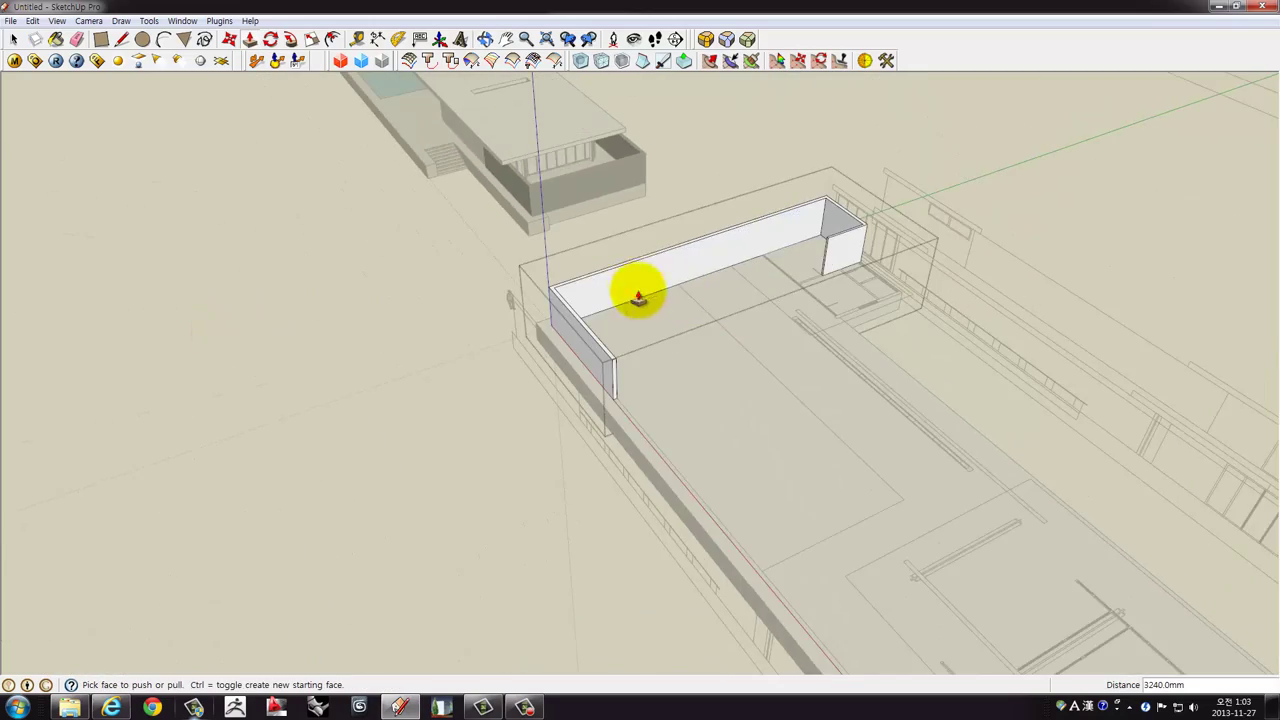
pyautogui.moveTo(634, 286)
pyautogui.mouseDown(button='middle')
pyautogui.moveTo(734, 217)
pyautogui.moveTo(622, 302)
pyautogui.moveTo(674, 237)
pyautogui.moveTo(646, 334)
pyautogui.moveTo(634, 240)
pyautogui.moveTo(793, 320)
pyautogui.moveTo(794, 300)
pyautogui.moveTo(663, 306)
pyautogui.mouseUp(button='middle')
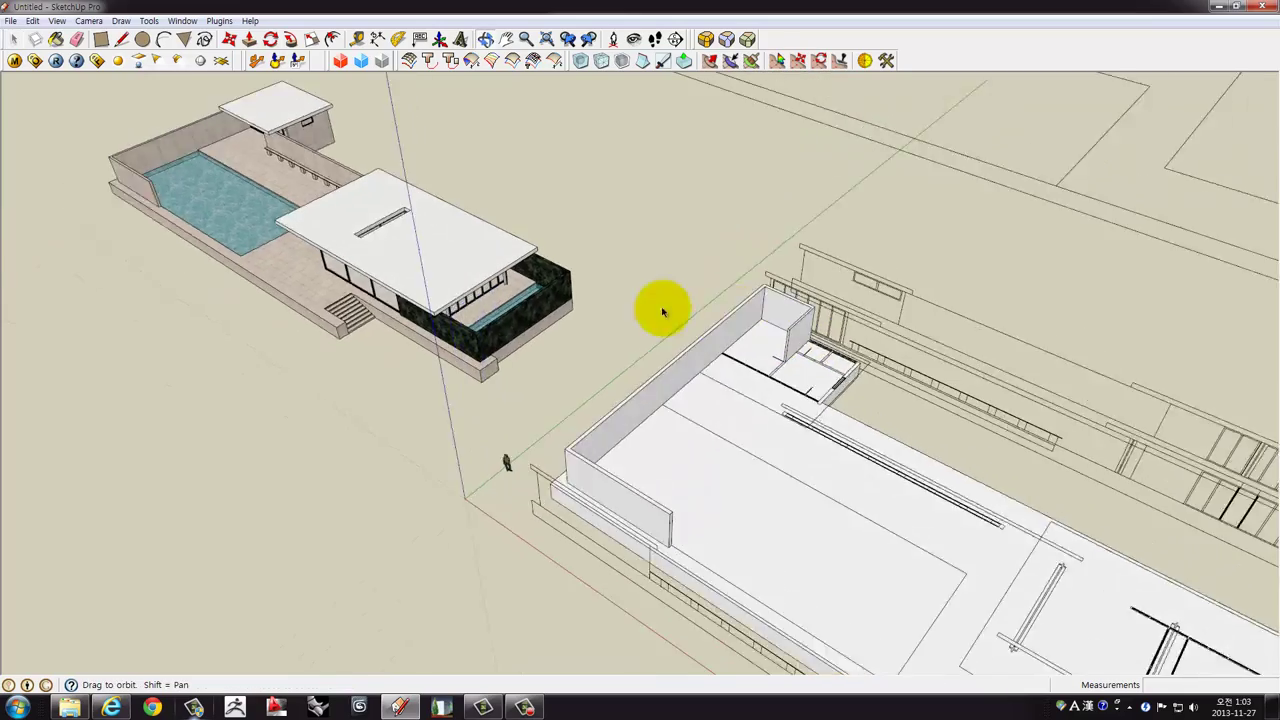
pyautogui.scroll(3, 849, 314)
pyautogui.scroll(3, 773, 388)
pyautogui.scroll(2, 773, 388)
# Enter the walled room group to select its walls.
pyautogui.click(757, 404)
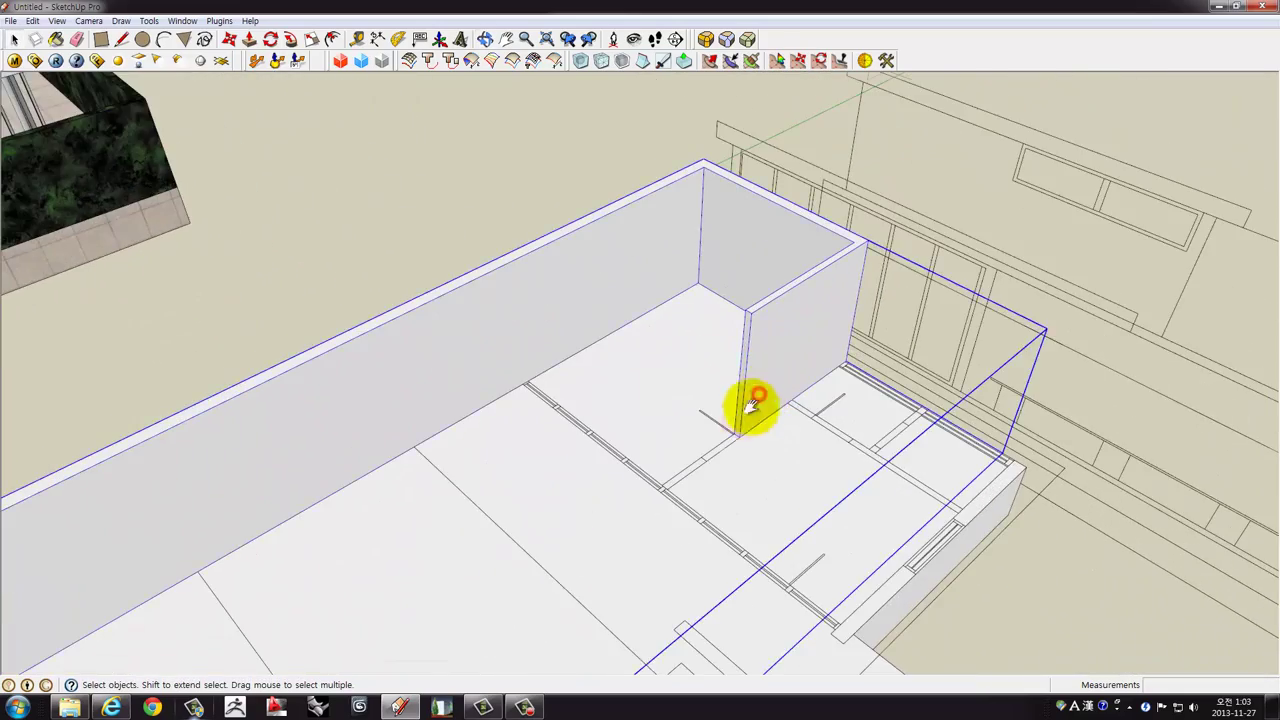
pyautogui.scroll(2, 757, 406)
pyautogui.scroll(1, 700, 410)
pyautogui.tripleClick(748, 418)
pyautogui.scroll(-1, 843, 428)
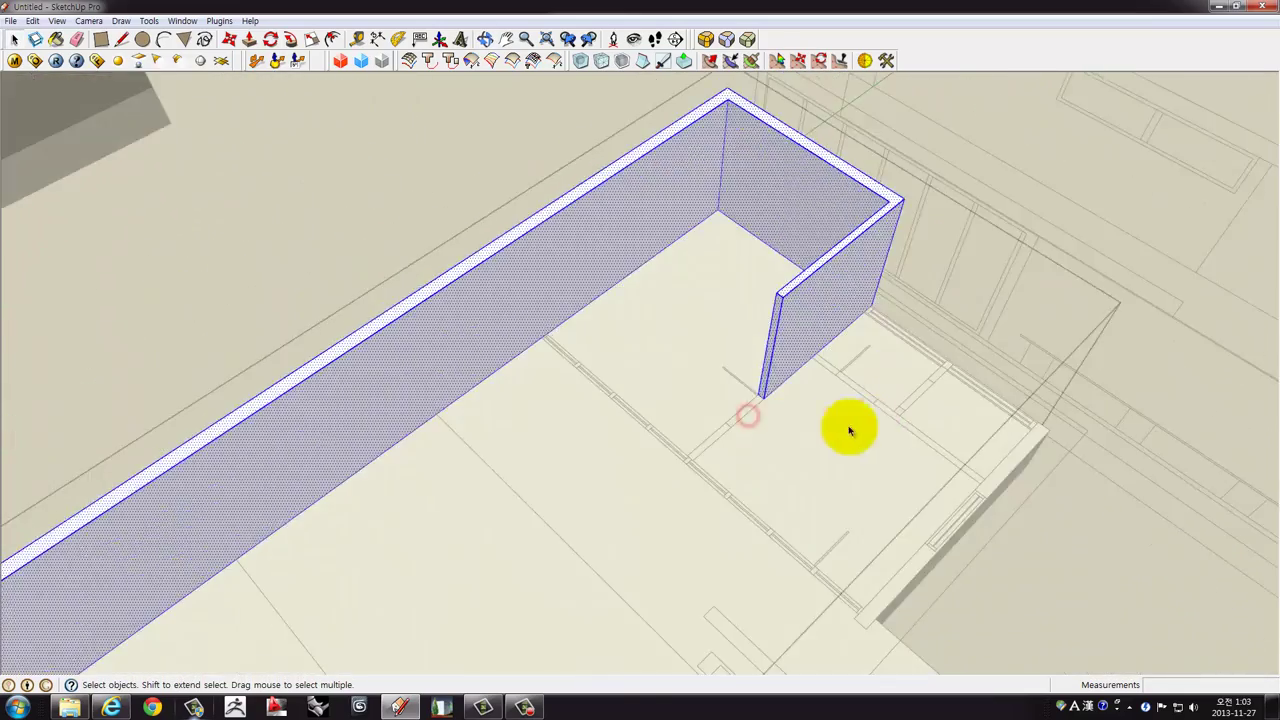
pyautogui.scroll(4, 752, 400)
# Extrude the thin rectangle into a freestanding partition panel inside the room.
pyautogui.click(720, 375)
pyautogui.moveTo(720, 375); pyautogui.dragTo(722, 400, button='middle')
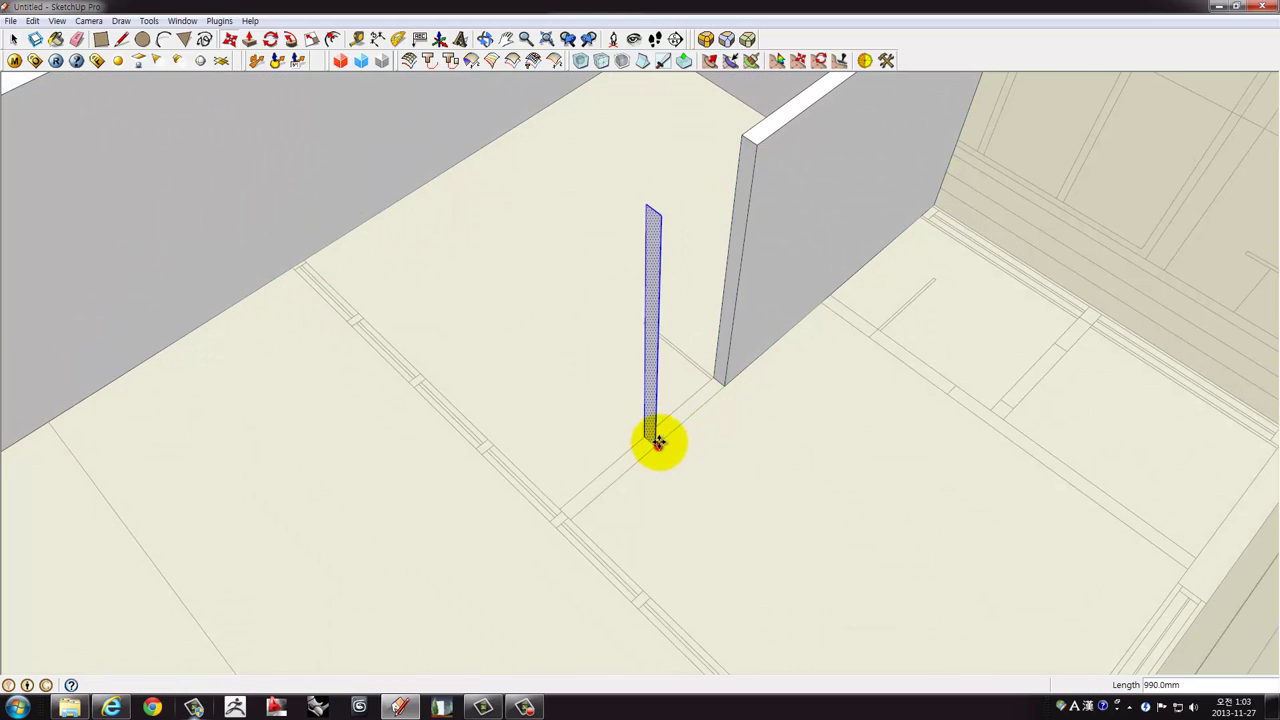
pyautogui.moveTo(657, 441); pyautogui.dragTo(690, 407, button='middle')
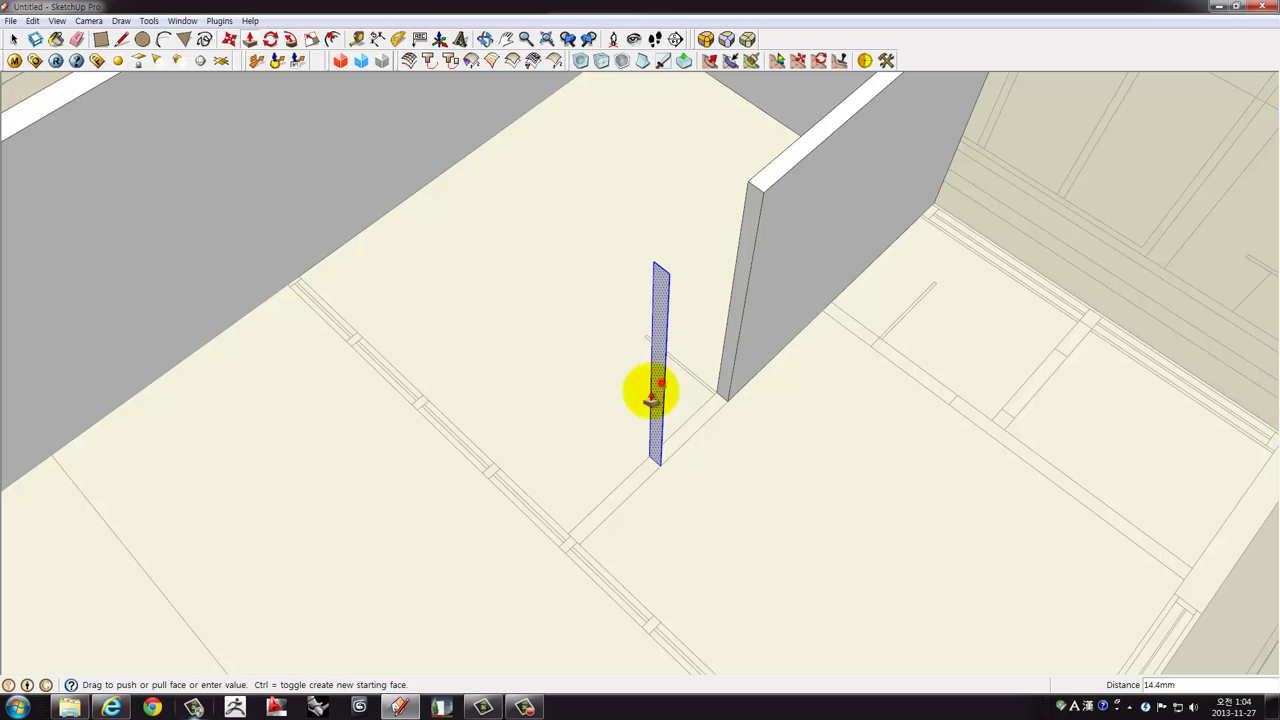
pyautogui.moveTo(633, 511); pyautogui.dragTo(591, 548)
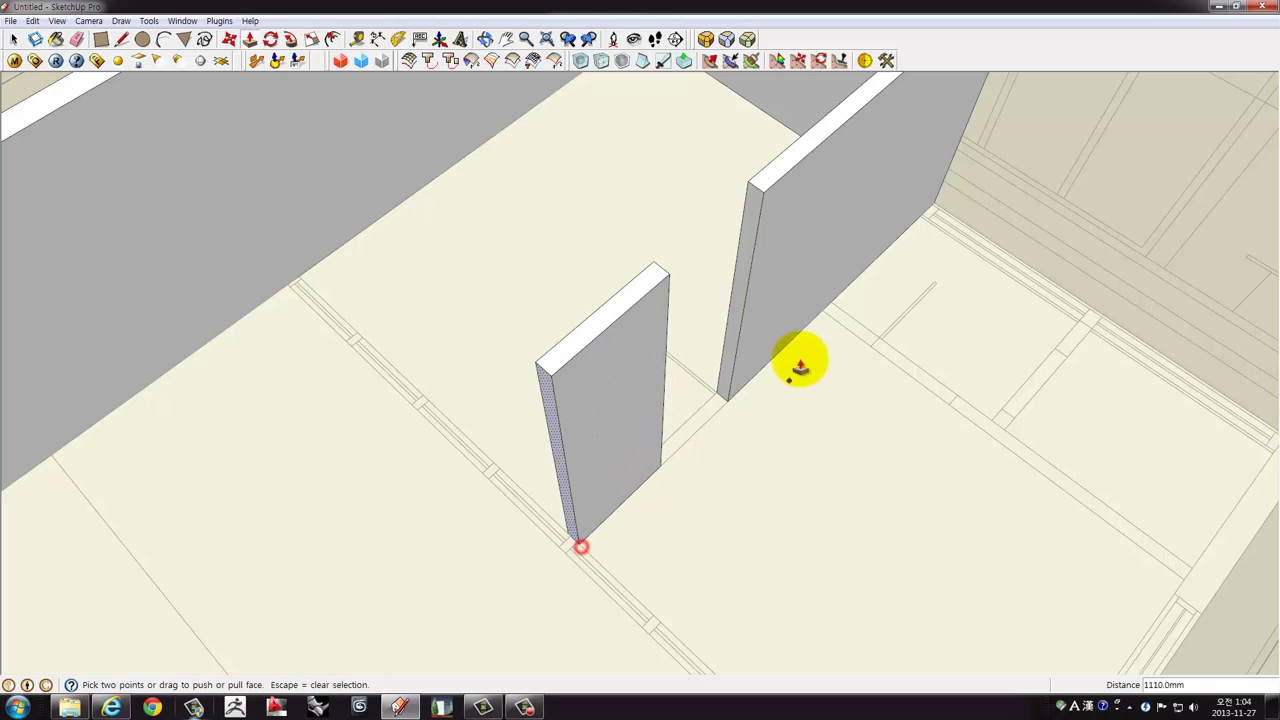
pyautogui.moveTo(800, 367)
pyautogui.mouseDown(button='middle')
pyautogui.moveTo(529, 337)
pyautogui.moveTo(657, 306)
pyautogui.moveTo(671, 323)
pyautogui.moveTo(770, 322)
pyautogui.moveTo(929, 223)
pyautogui.moveTo(880, 291)
pyautogui.moveTo(965, 358)
pyautogui.moveTo(843, 337)
pyautogui.mouseUp(button='middle')
pyautogui.scroll(-5, 900, 394)
pyautogui.moveTo(900, 394)
pyautogui.mouseDown(button='middle')
pyautogui.moveTo(752, 277)
pyautogui.moveTo(606, 240)
pyautogui.moveTo(866, 229)
pyautogui.moveTo(1020, 263)
pyautogui.moveTo(1000, 270)
pyautogui.mouseUp(button='middle')
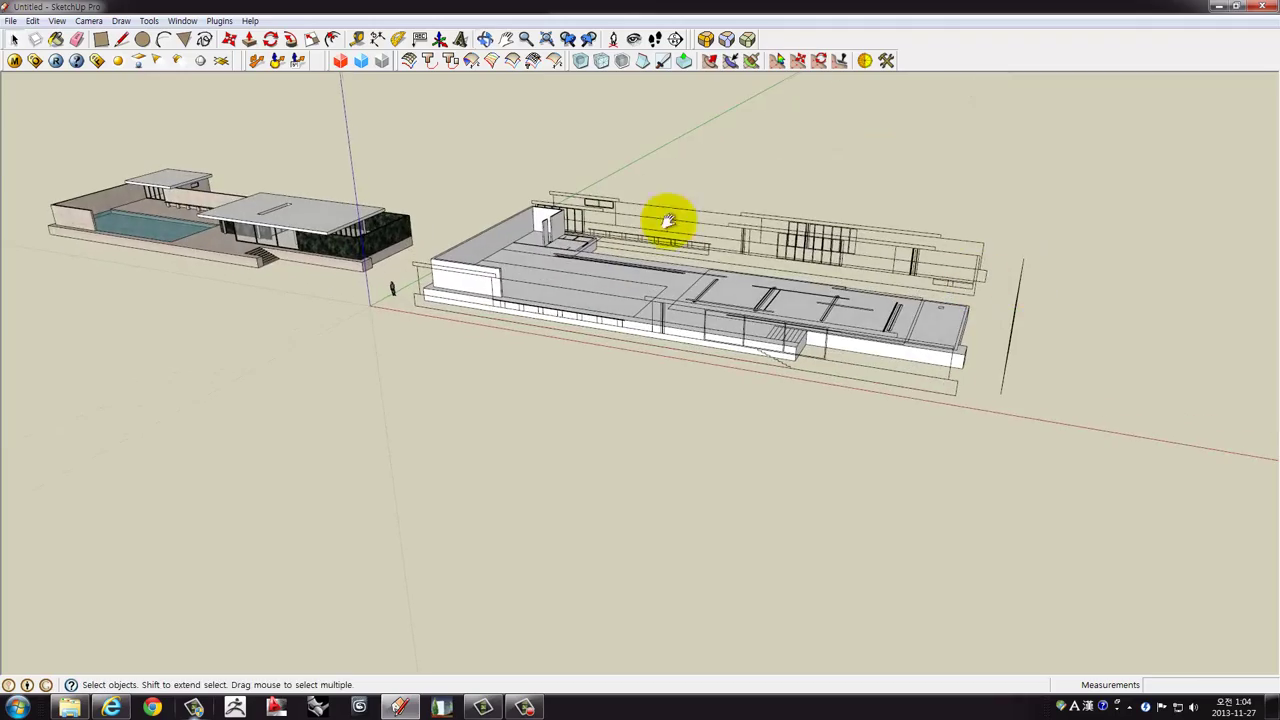
pyautogui.scroll(1, 668, 220)
pyautogui.scroll(3, 634, 320)
pyautogui.scroll(2, 640, 314)
pyautogui.moveTo(640, 314)
pyautogui.mouseDown(button='middle')
pyautogui.moveTo(645, 305)
pyautogui.moveTo(414, 294)
pyautogui.moveTo(743, 400)
pyautogui.moveTo(434, 318)
pyautogui.moveTo(480, 346)
pyautogui.mouseUp(button='middle')
pyautogui.scroll(-5, 837, 414)
pyautogui.moveTo(837, 414)
pyautogui.mouseDown(button='middle')
pyautogui.moveTo(571, 343)
pyautogui.moveTo(211, 340)
pyautogui.moveTo(157, 300)
pyautogui.moveTo(183, 291)
pyautogui.moveTo(800, 370)
pyautogui.moveTo(611, 294)
pyautogui.moveTo(666, 306)
pyautogui.moveTo(509, 305)
pyautogui.moveTo(509, 320)
pyautogui.mouseUp(button='middle')
pyautogui.moveTo(929, 423)
pyautogui.keyDown('shift'); pyautogui.mouseDown(button='middle')
pyautogui.moveTo(695, 355)
pyautogui.moveTo(837, 363)
pyautogui.moveTo(714, 337)
pyautogui.moveTo(471, 329)
pyautogui.moveTo(418, 360)
pyautogui.moveTo(606, 343)
pyautogui.moveTo(449, 286)
pyautogui.mouseUp(button='middle'); pyautogui.keyUp('shift')
pyautogui.scroll(2, 354, 266)
pyautogui.scroll(3, 390, 255)
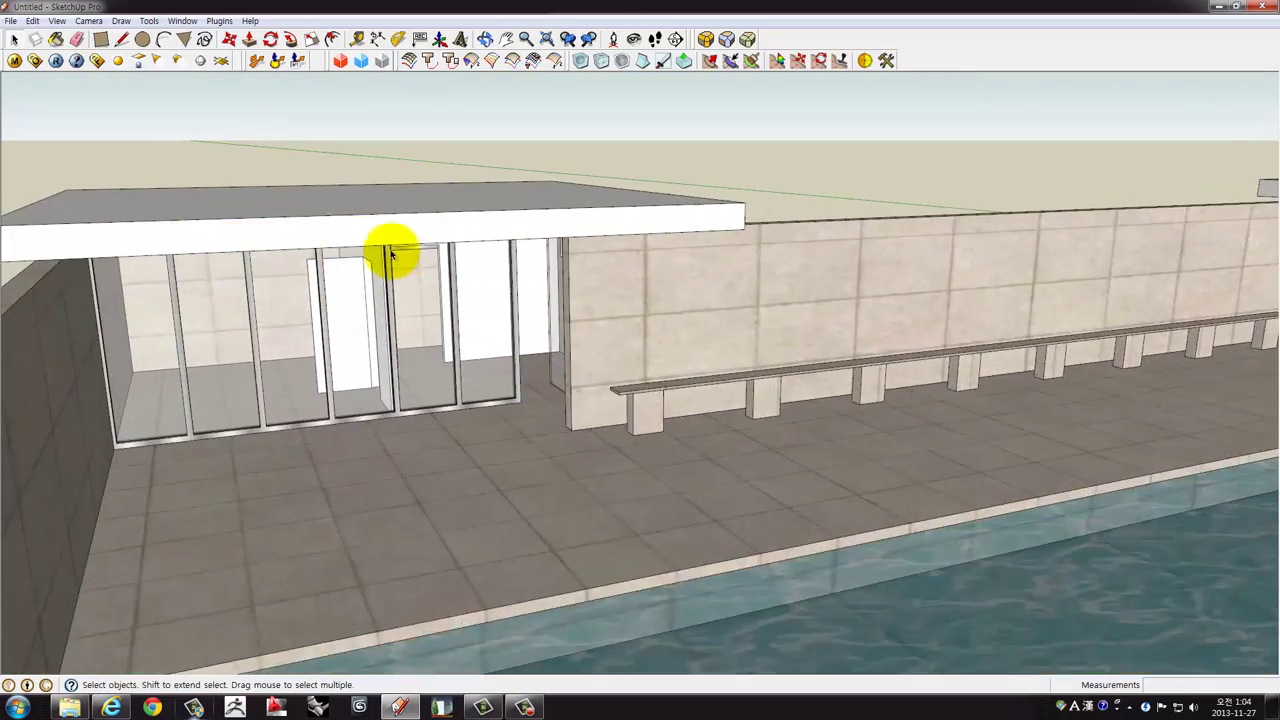
pyautogui.moveTo(390, 255)
pyautogui.mouseDown(button='middle')
pyautogui.moveTo(414, 274)
pyautogui.moveTo(491, 243)
pyautogui.moveTo(534, 257)
pyautogui.moveTo(406, 363)
pyautogui.moveTo(497, 366)
pyautogui.moveTo(491, 449)
pyautogui.moveTo(625, 477)
pyautogui.moveTo(586, 286)
pyautogui.moveTo(659, 399)
pyautogui.moveTo(640, 420)
pyautogui.moveTo(672, 386)
pyautogui.mouseUp(button='middle')
pyautogui.moveTo(769, 202)
pyautogui.mouseDown(button='middle')
pyautogui.moveTo(694, 229)
pyautogui.moveTo(654, 189)
pyautogui.moveTo(623, 440)
pyautogui.moveTo(699, 388)
pyautogui.mouseUp(button='middle')
pyautogui.scroll(-5, 699, 388)
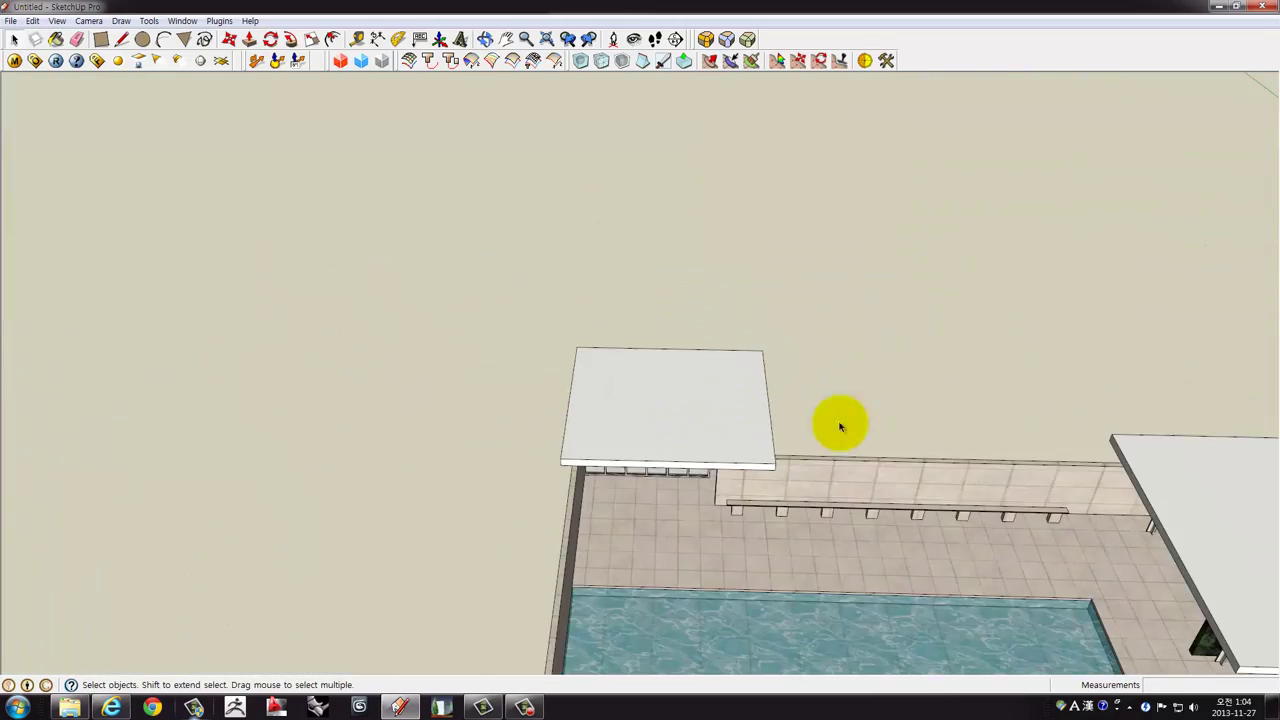
pyautogui.moveTo(837, 423)
pyautogui.mouseDown(button='middle')
pyautogui.moveTo(563, 366)
pyautogui.moveTo(786, 383)
pyautogui.moveTo(815, 410)
pyautogui.moveTo(629, 326)
pyautogui.mouseUp(button='middle')
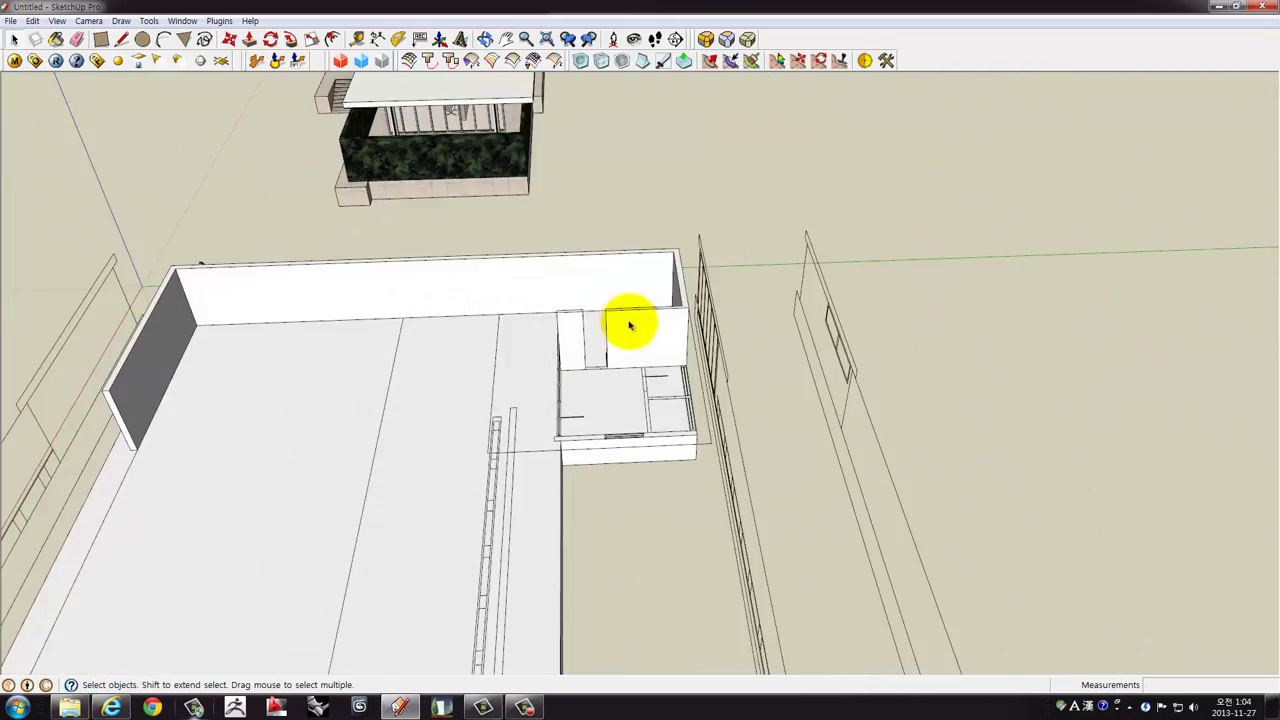
pyautogui.scroll(3, 629, 326)
pyautogui.scroll(3, 586, 354)
pyautogui.scroll(2, 709, 391)
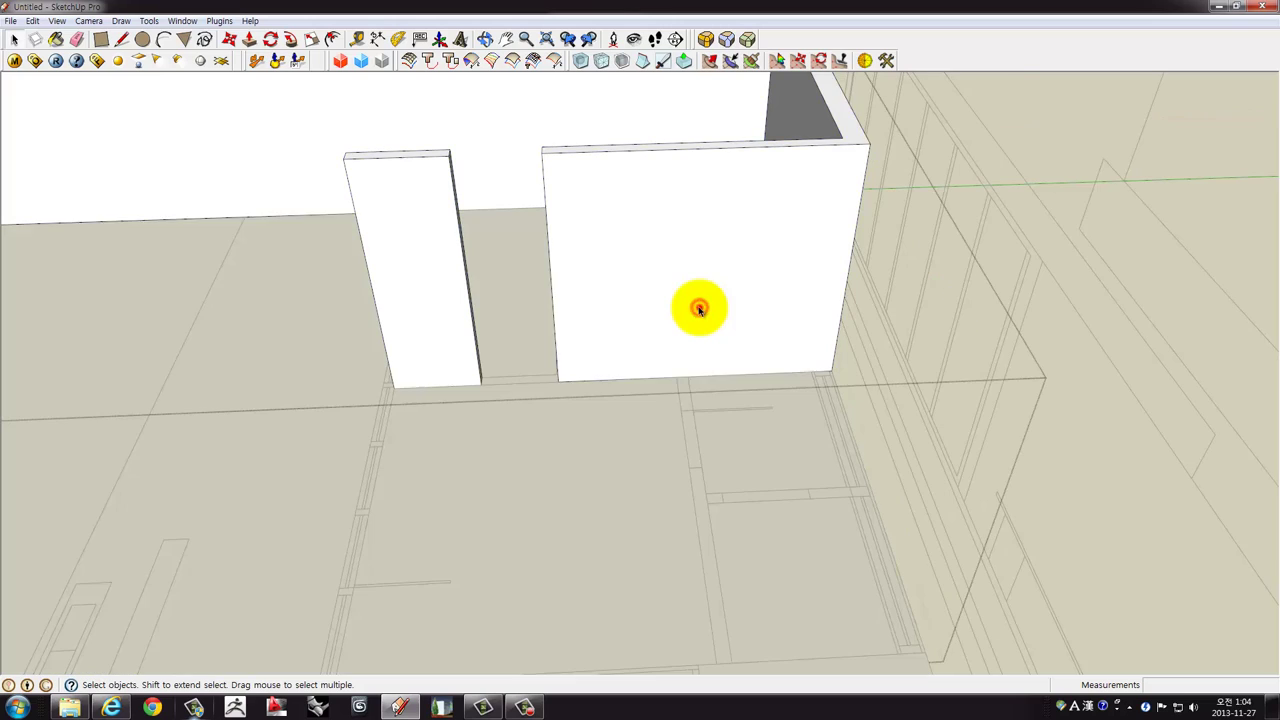
# Copy the wall's end edge to split its face, then pull the strip out into a wall stub.
pyautogui.click(699, 311)
pyautogui.moveTo(699, 311); pyautogui.dragTo(686, 420, button='middle')
pyautogui.scroll(2, 690, 392)
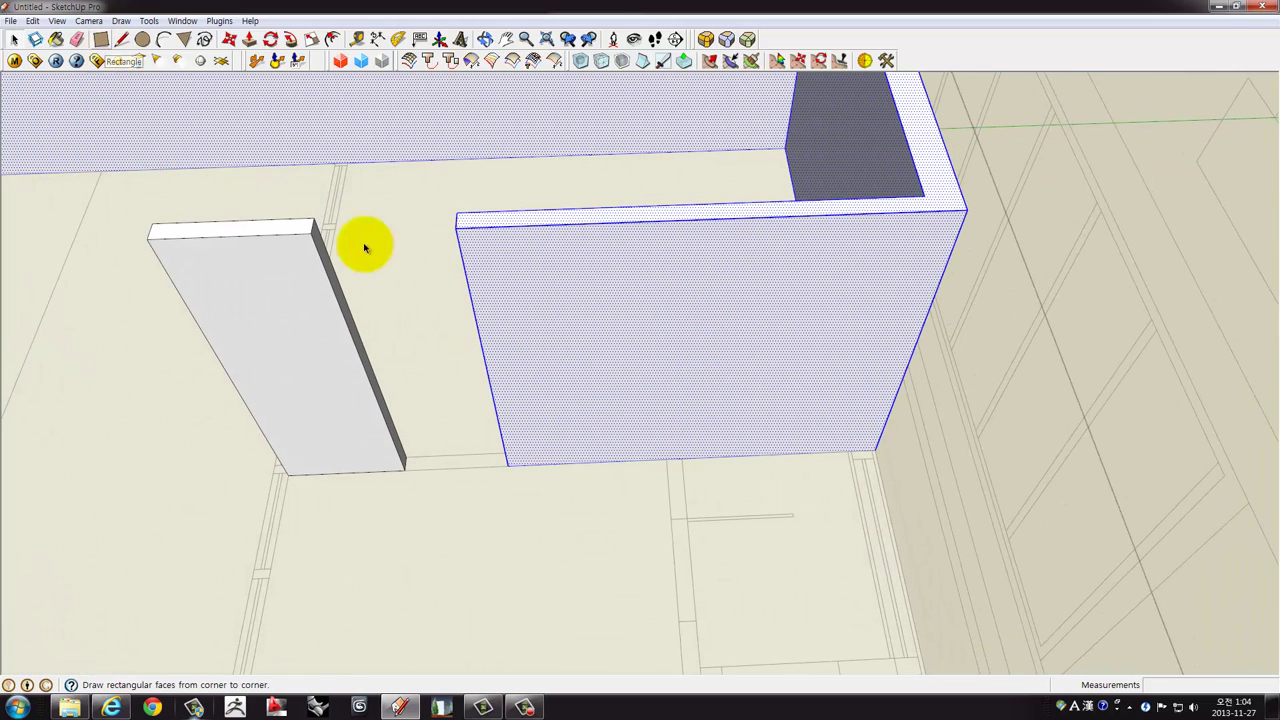
pyautogui.press('space')
pyautogui.moveTo(594, 420); pyautogui.dragTo(647, 496, button='middle')
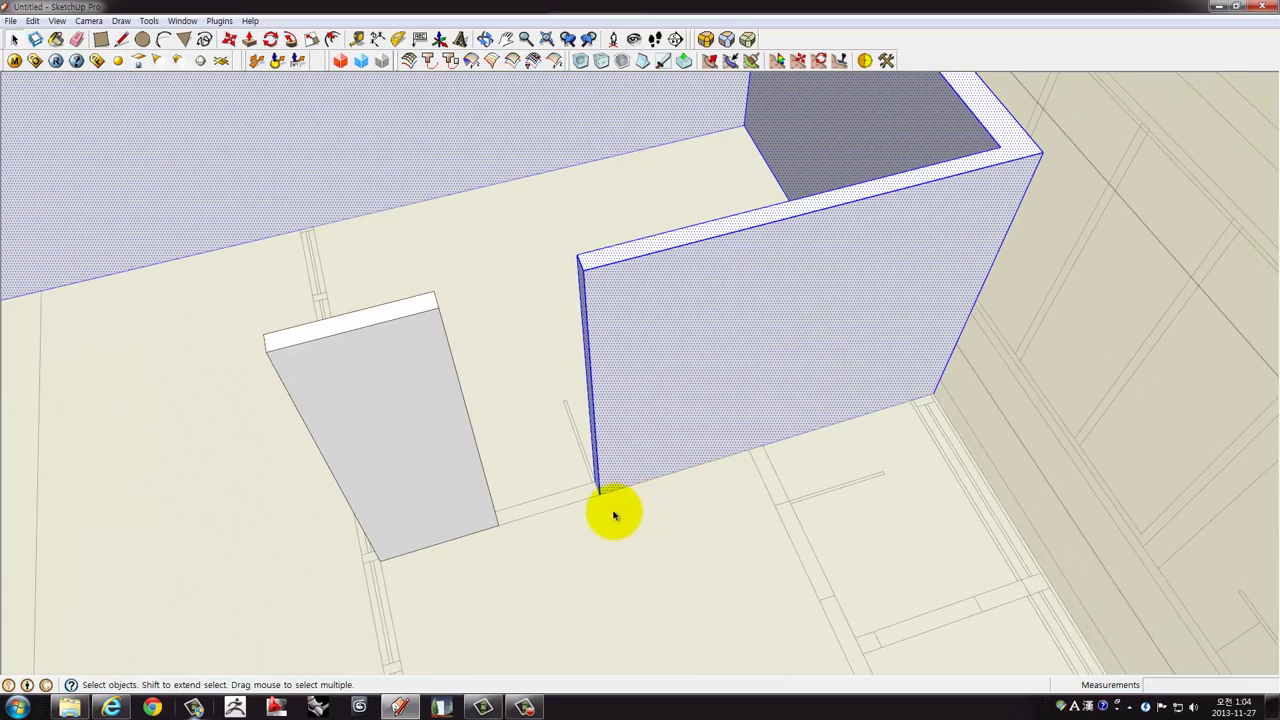
pyautogui.click(599, 489)
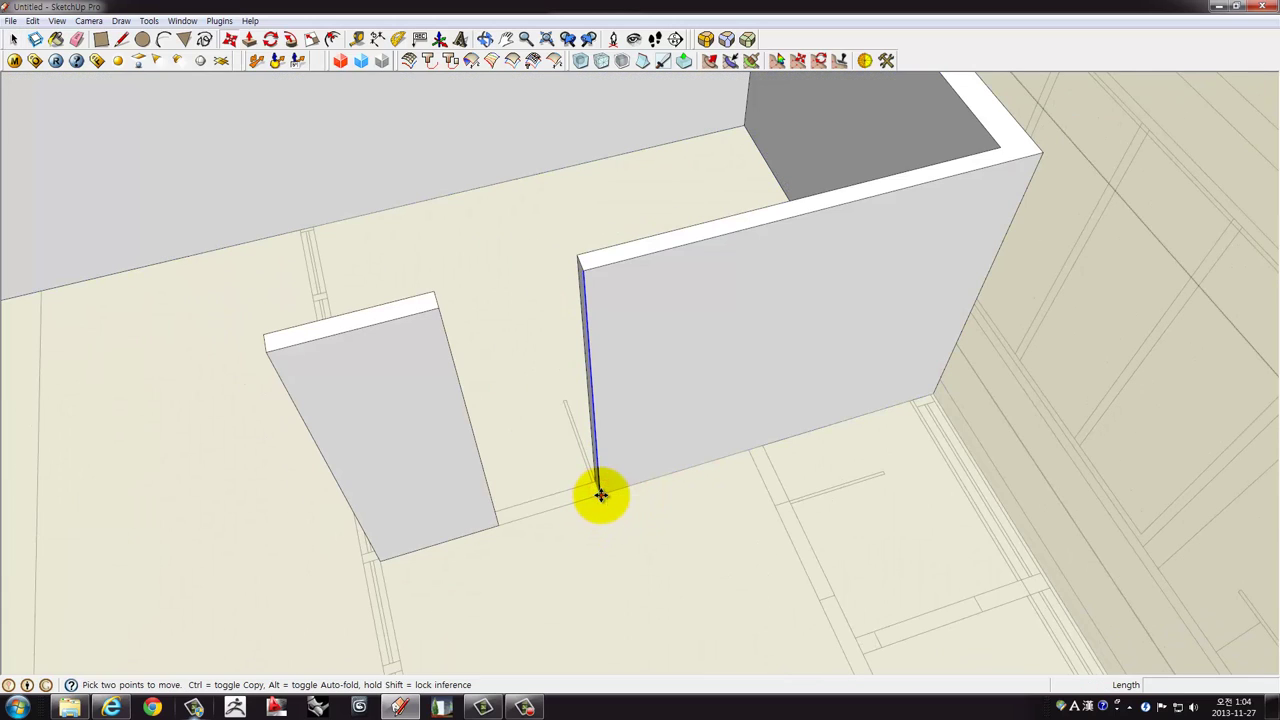
pyautogui.press('ctrl')
pyautogui.click(600, 495)
pyautogui.moveTo(771, 449)
pyautogui.keyDown('shift'); pyautogui.mouseDown(button='middle')
pyautogui.moveTo(730, 487)
pyautogui.moveTo(657, 423)
pyautogui.mouseUp(button='middle'); pyautogui.keyUp('shift')
pyautogui.click(650, 430)
pyautogui.press('p')
pyautogui.moveTo(630, 430); pyautogui.dragTo(637, 492)
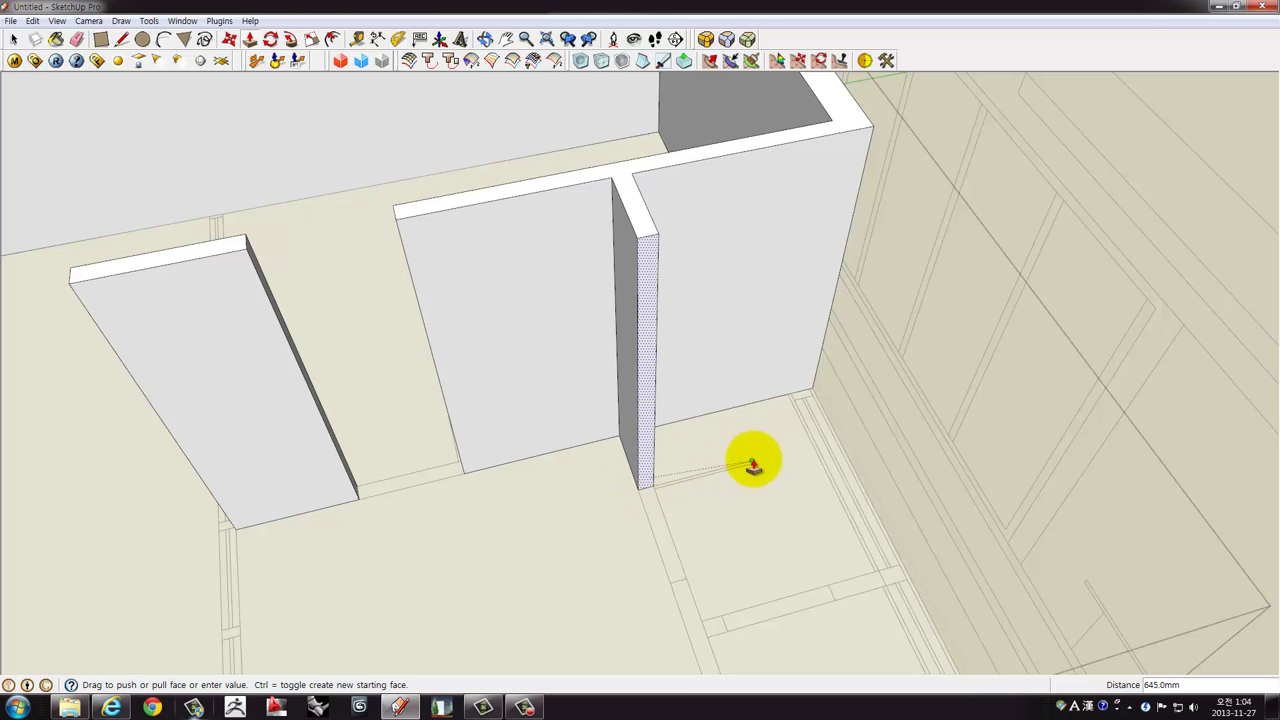
# Move the panel to a new spot and extrude it into a long wall.
pyautogui.moveTo(753, 462); pyautogui.dragTo(630, 425, button='middle')
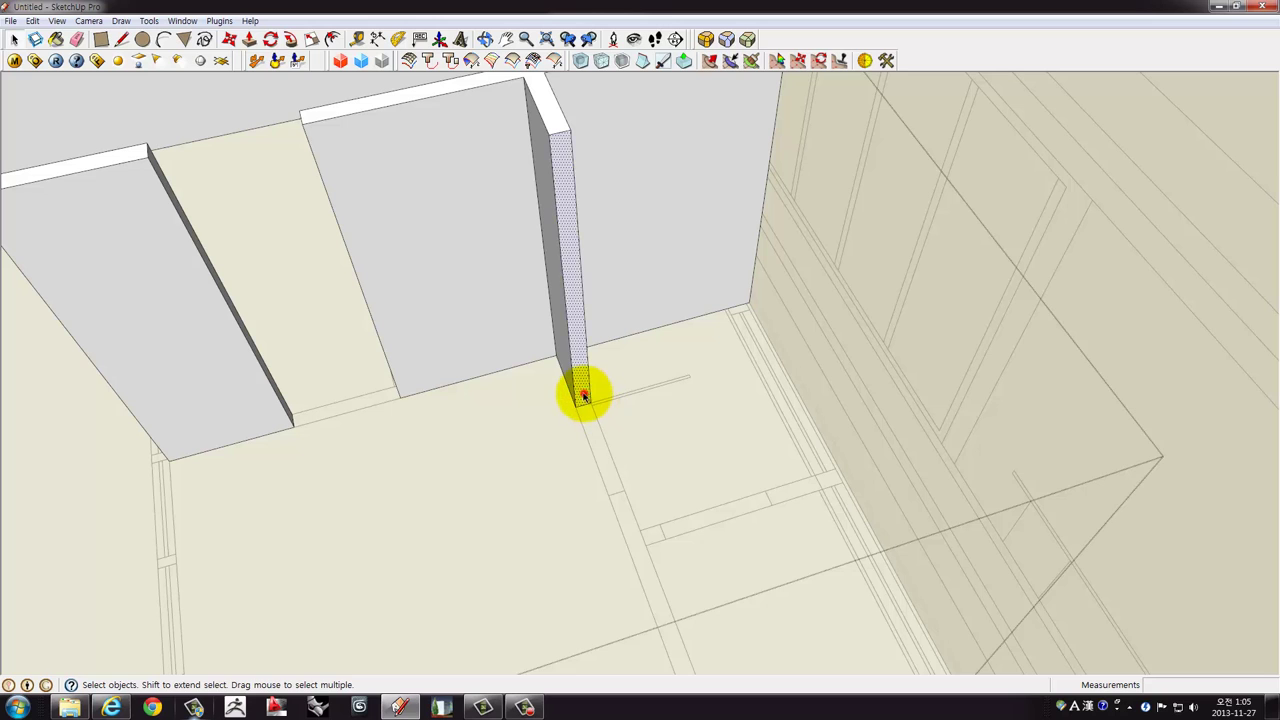
pyautogui.moveTo(584, 395); pyautogui.dragTo(594, 394, button='middle')
pyautogui.press('m')
pyautogui.click(583, 412)
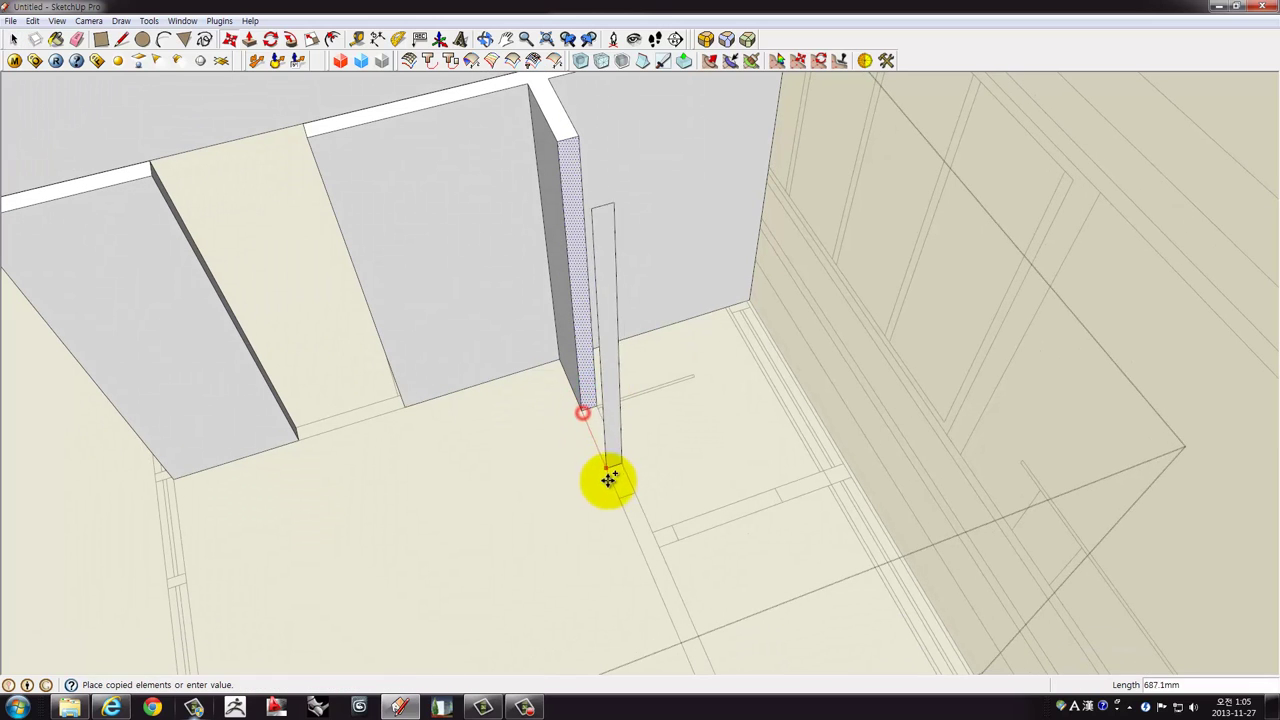
pyautogui.click(612, 497)
pyautogui.moveTo(666, 491)
pyautogui.mouseDown(button='middle')
pyautogui.moveTo(576, 404)
pyautogui.moveTo(524, 397)
pyautogui.mouseUp(button='middle')
pyautogui.press('p')
pyautogui.moveTo(514, 379); pyautogui.dragTo(569, 500)
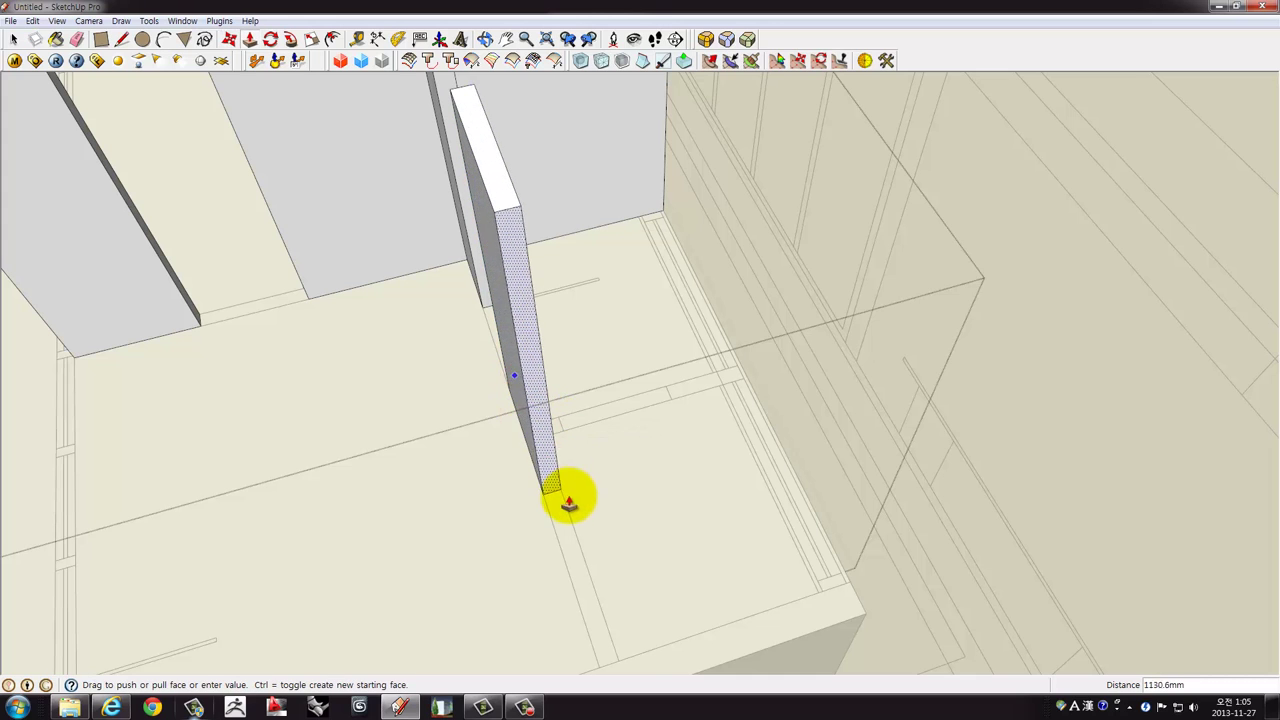
pyautogui.moveTo(569, 500)
pyautogui.mouseDown(button='middle')
pyautogui.moveTo(431, 517)
pyautogui.moveTo(503, 463)
pyautogui.moveTo(538, 540)
pyautogui.mouseUp(button='middle')
pyautogui.click(538, 540)
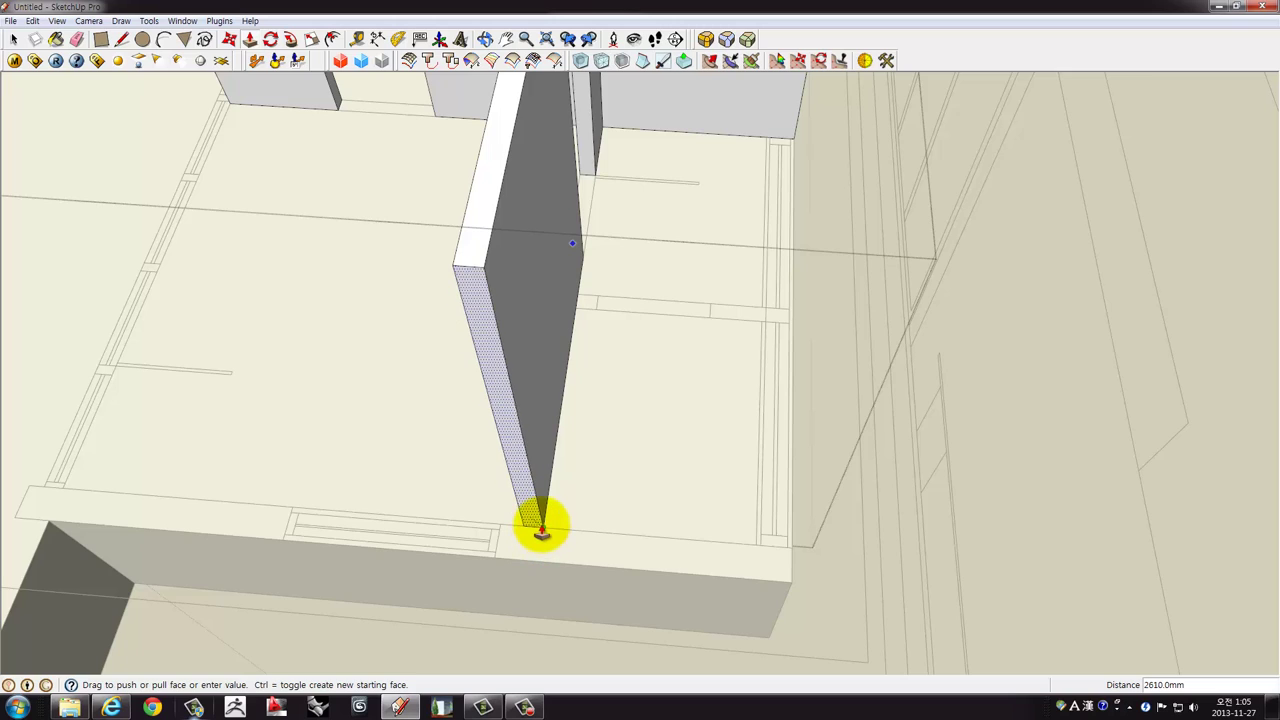
# Copy the wall's end edge mid-face and pull the strip into a wall return.
pyautogui.moveTo(663, 414)
pyautogui.mouseDown(button='middle')
pyautogui.moveTo(391, 497)
pyautogui.moveTo(527, 485)
pyautogui.moveTo(523, 502)
pyautogui.mouseUp(button='middle')
pyautogui.press('space')
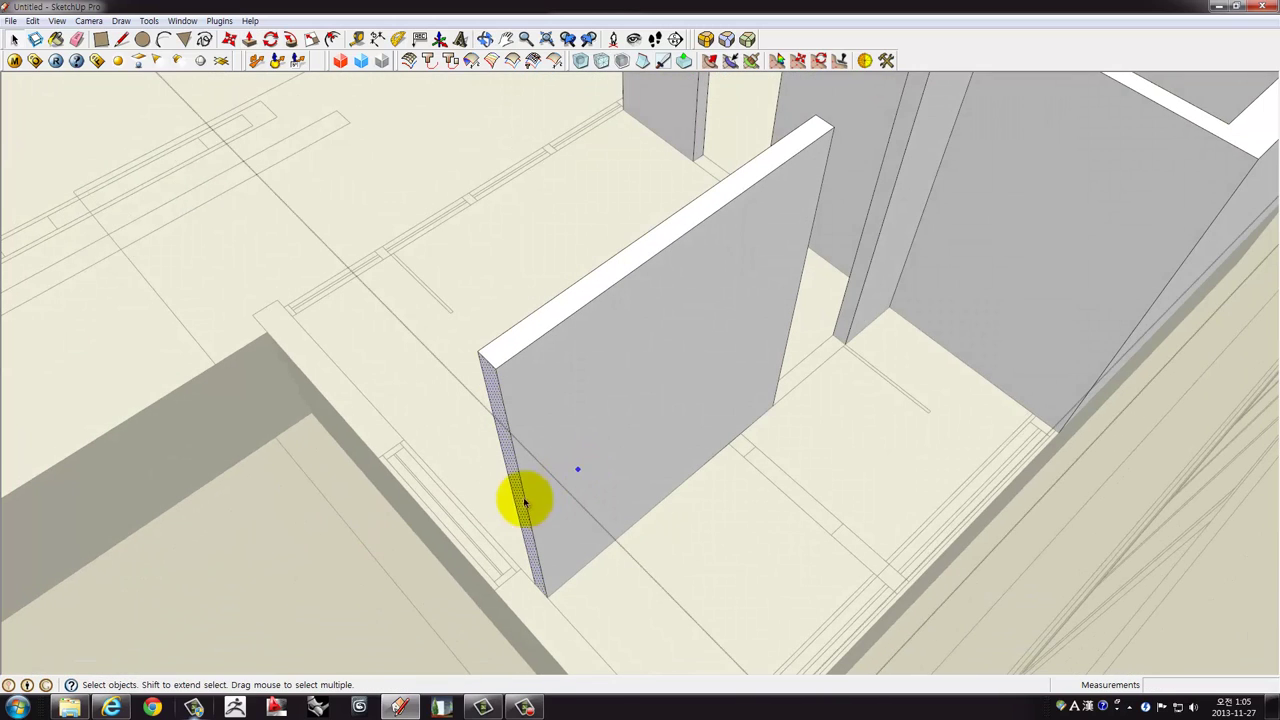
pyautogui.moveTo(623, 531); pyautogui.dragTo(580, 631, button='middle')
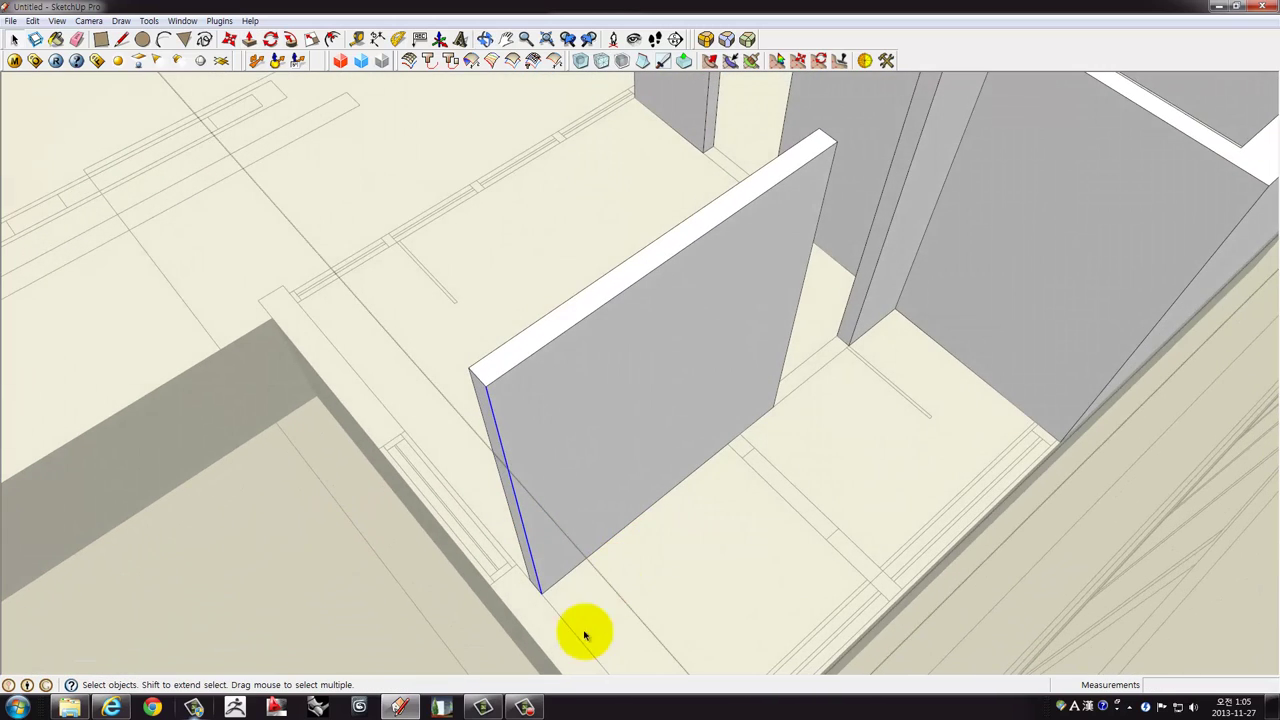
pyautogui.press('m')
pyautogui.press('ctrl')
pyautogui.click(538, 592)
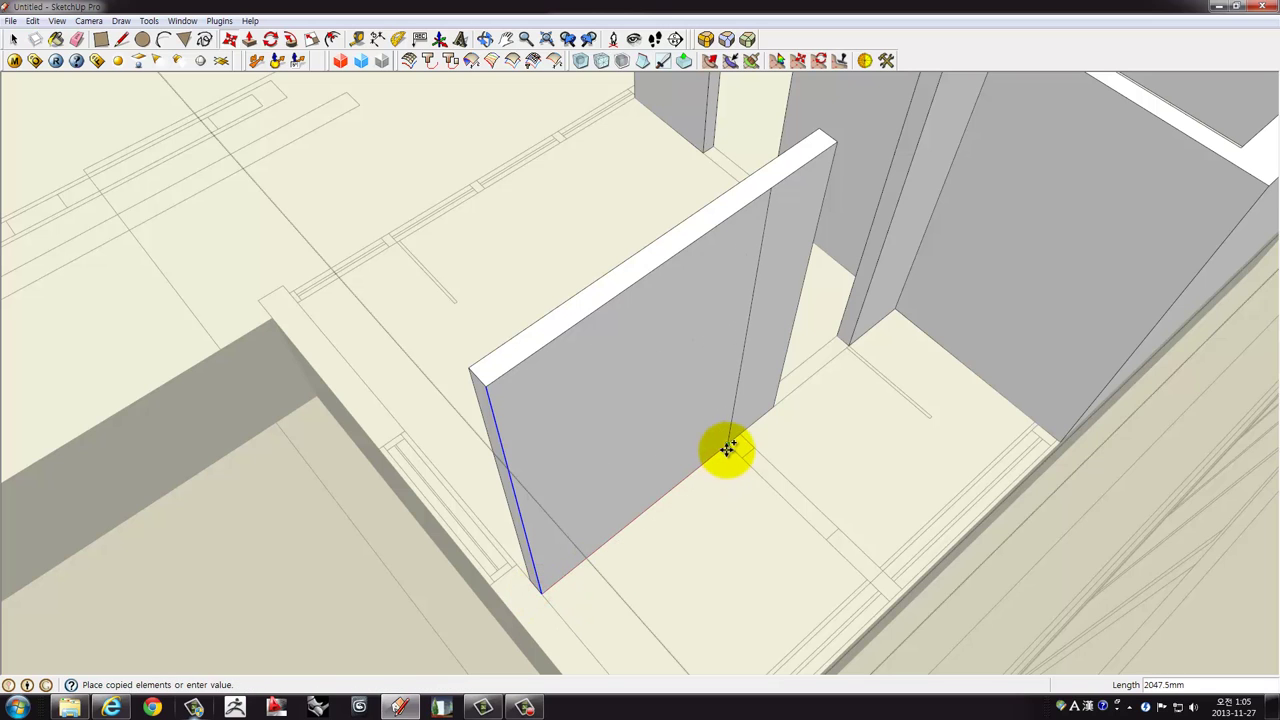
pyautogui.click(731, 452)
pyautogui.moveTo(731, 457)
pyautogui.mouseDown(button='middle')
pyautogui.moveTo(743, 530)
pyautogui.moveTo(613, 486)
pyautogui.moveTo(651, 486)
pyautogui.mouseUp(button='middle')
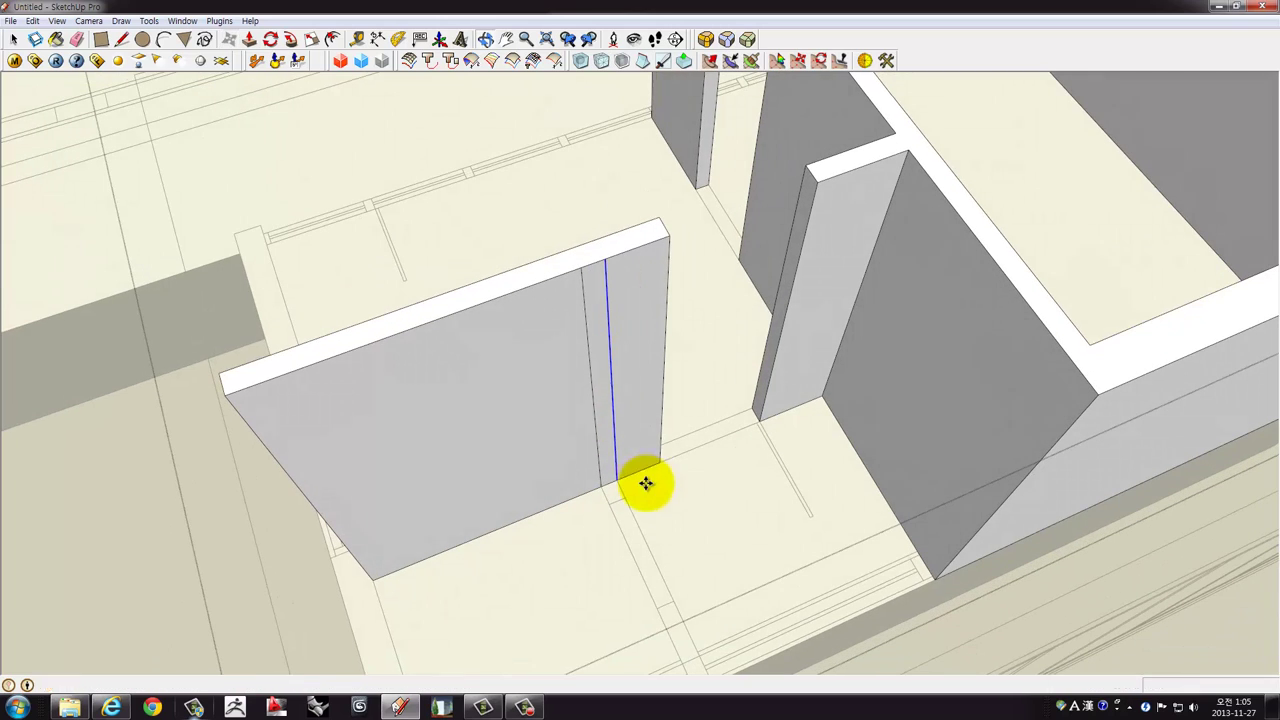
pyautogui.press('p')
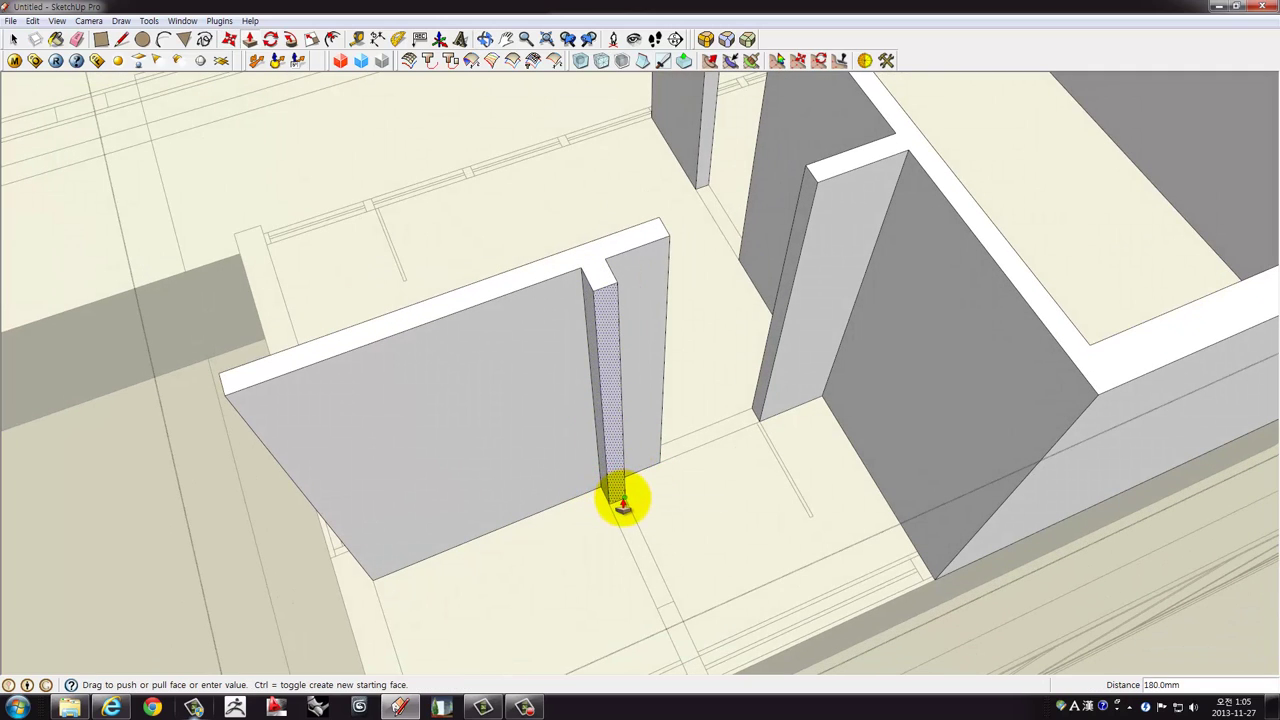
pyautogui.click(621, 503)
# Copy the strip onto the floor line and pull it into a partition about 686mm long.
pyautogui.moveTo(651, 537)
pyautogui.mouseDown(button='middle')
pyautogui.moveTo(611, 443)
pyautogui.moveTo(583, 423)
pyautogui.mouseUp(button='middle')
pyautogui.press('space')
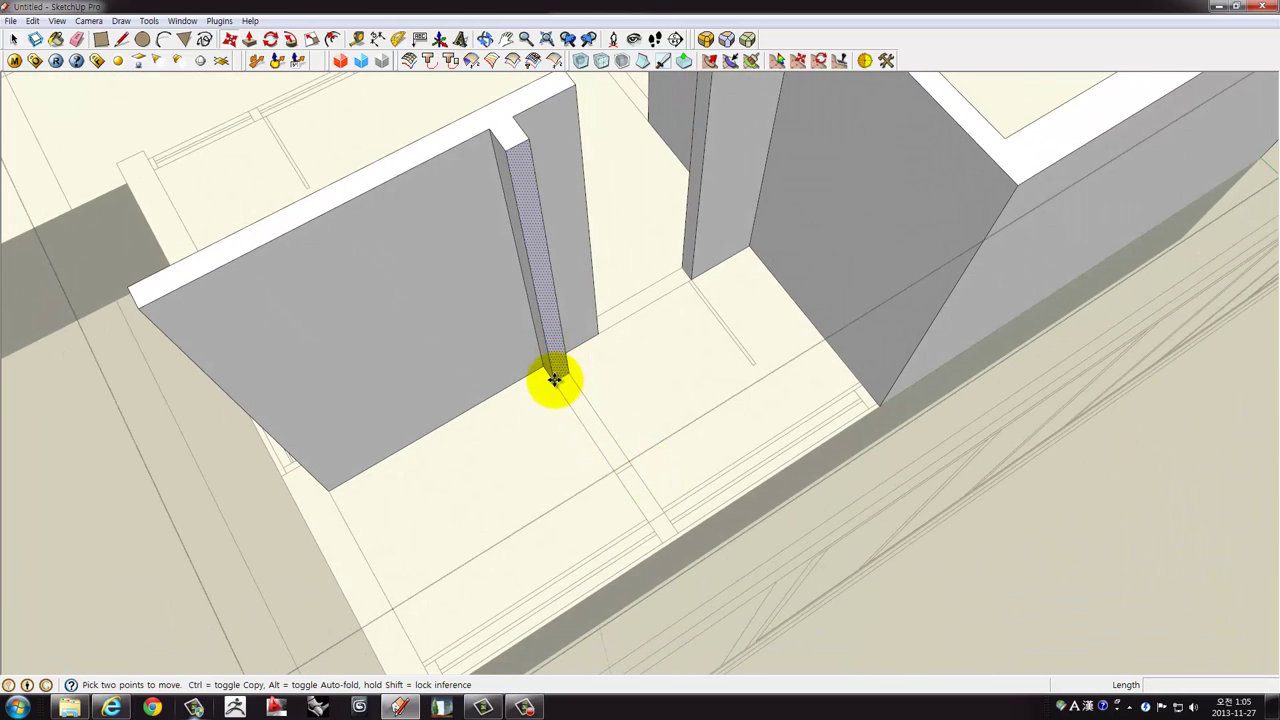
pyautogui.press('ctrl')
pyautogui.click(554, 379)
pyautogui.click(620, 478)
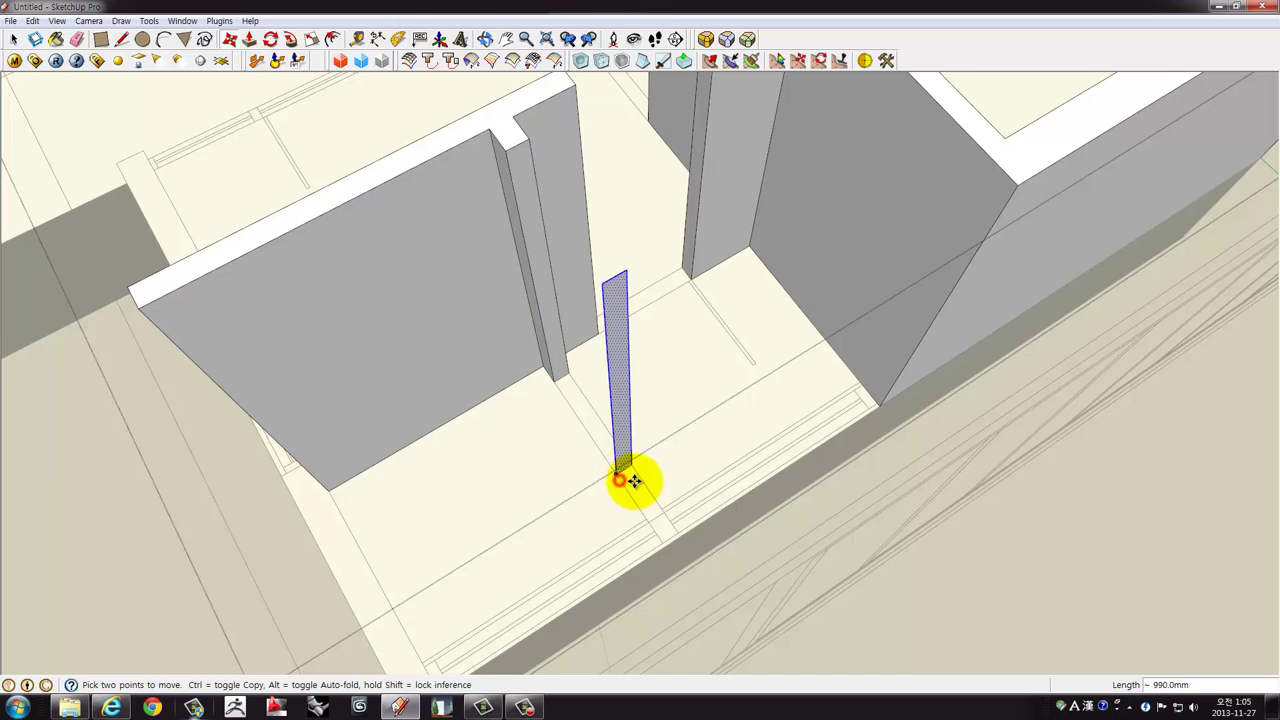
pyautogui.moveTo(622, 476); pyautogui.dragTo(617, 455, button='middle')
pyautogui.click(619, 462)
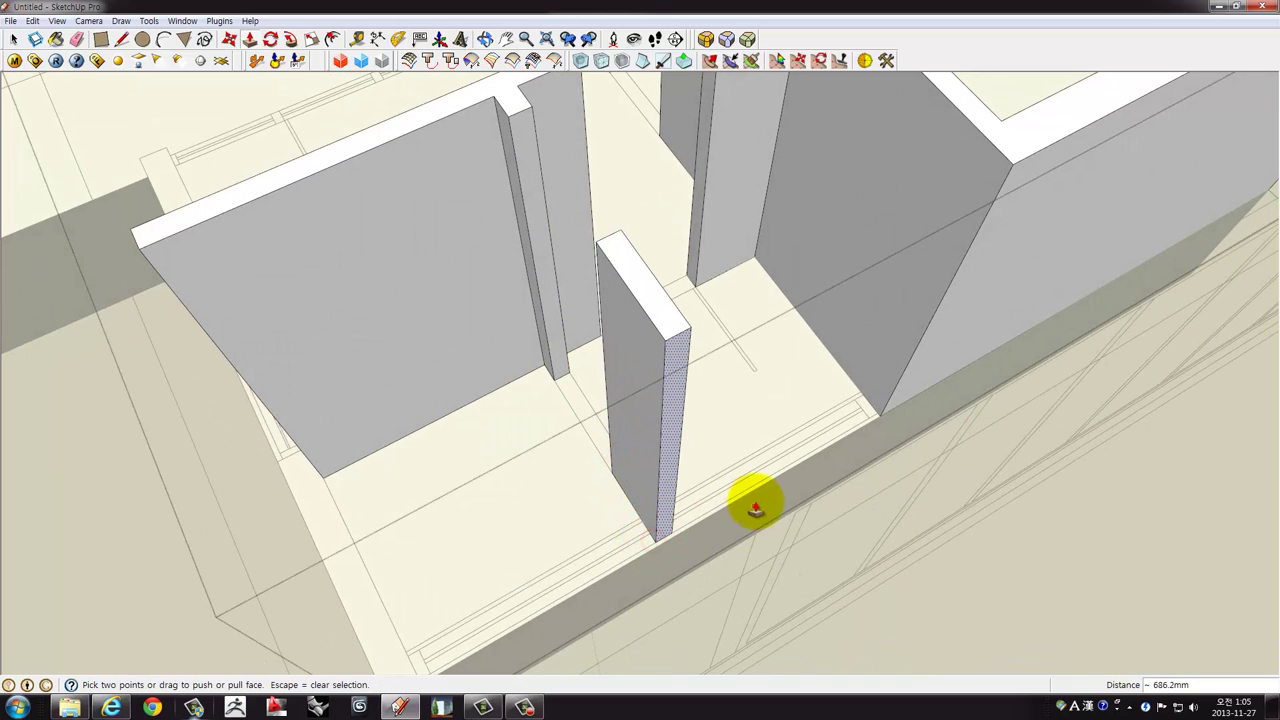
pyautogui.click(755, 508)
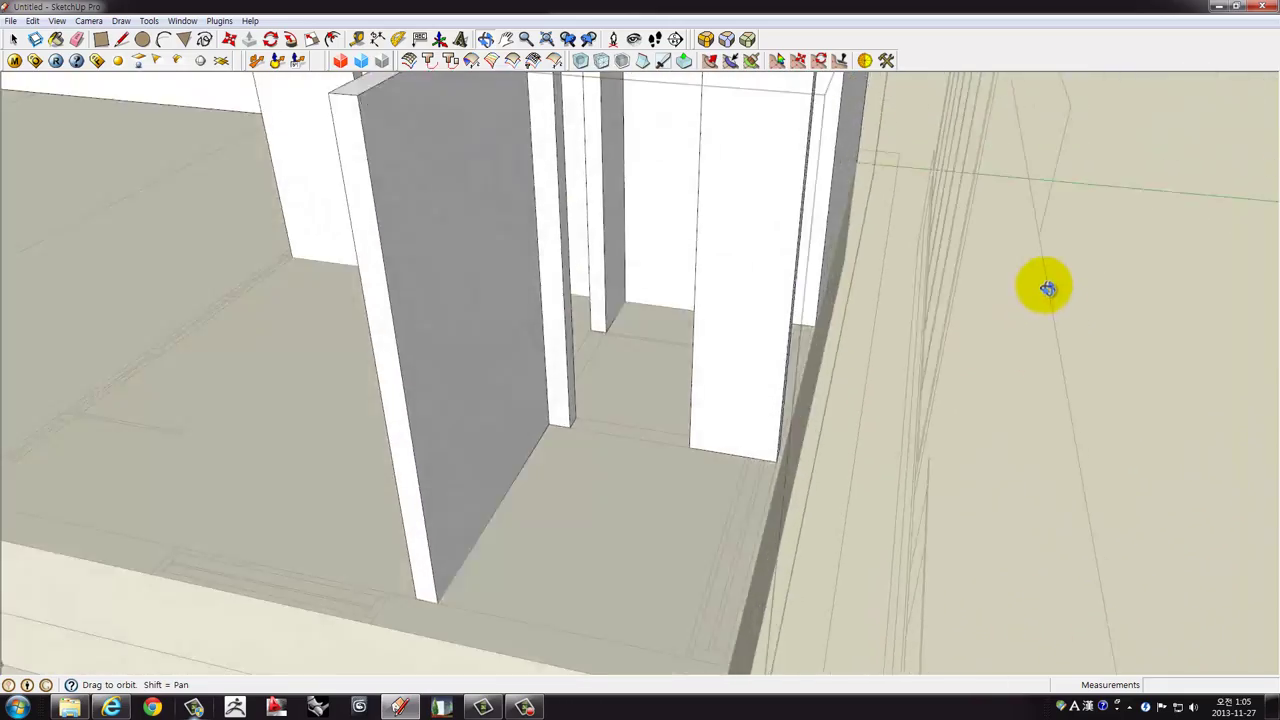
pyautogui.moveTo(755, 508)
pyautogui.mouseDown(button='middle')
pyautogui.moveTo(1006, 231)
pyautogui.moveTo(714, 400)
pyautogui.mouseUp(button='middle')
pyautogui.scroll(-3, 714, 400)
pyautogui.scroll(-2, 614, 314)
# Edit the pillar and push its narrow side face out slightly.
pyautogui.scroll(3, 808, 352)
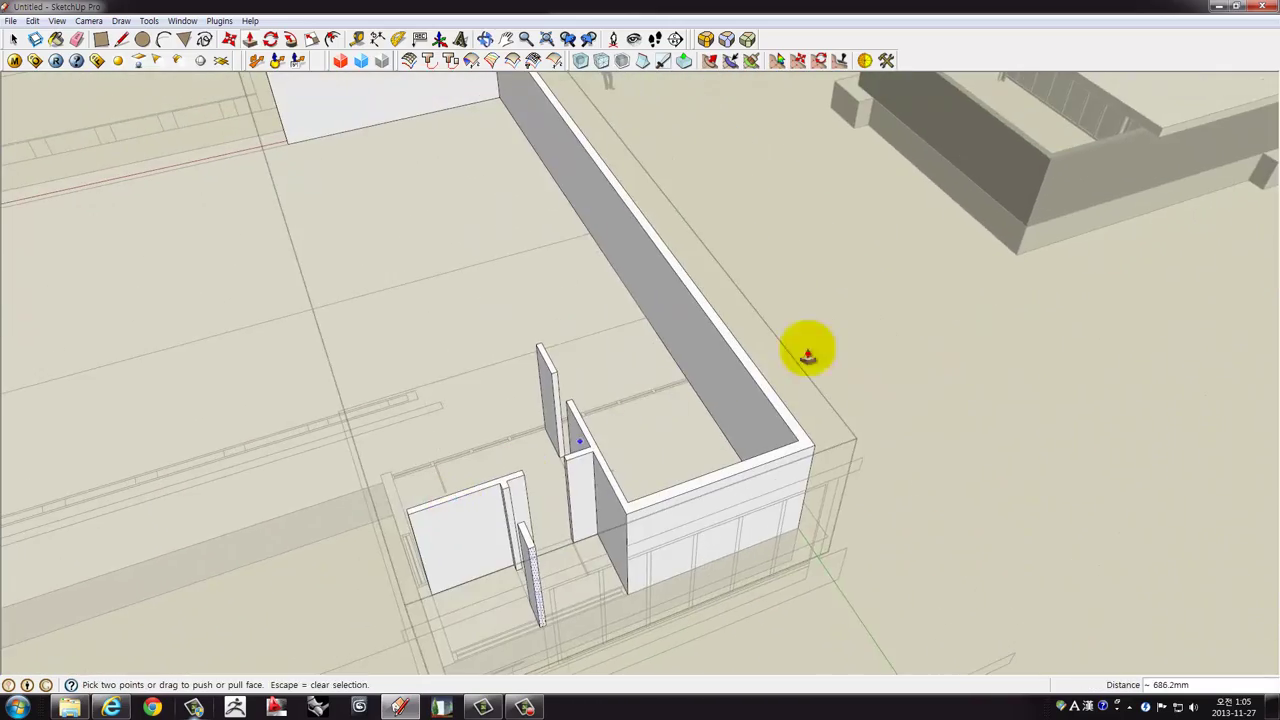
pyautogui.moveTo(808, 352)
pyautogui.mouseDown(button='middle')
pyautogui.moveTo(780, 506)
pyautogui.moveTo(843, 331)
pyautogui.moveTo(751, 394)
pyautogui.moveTo(486, 409)
pyautogui.moveTo(571, 374)
pyautogui.moveTo(694, 414)
pyautogui.moveTo(497, 342)
pyautogui.moveTo(600, 351)
pyautogui.moveTo(611, 457)
pyautogui.moveTo(677, 480)
pyautogui.moveTo(831, 200)
pyautogui.moveTo(894, 220)
pyautogui.moveTo(943, 214)
pyautogui.moveTo(880, 300)
pyautogui.moveTo(643, 234)
pyautogui.moveTo(671, 357)
pyautogui.moveTo(623, 443)
pyautogui.mouseUp(button='middle')
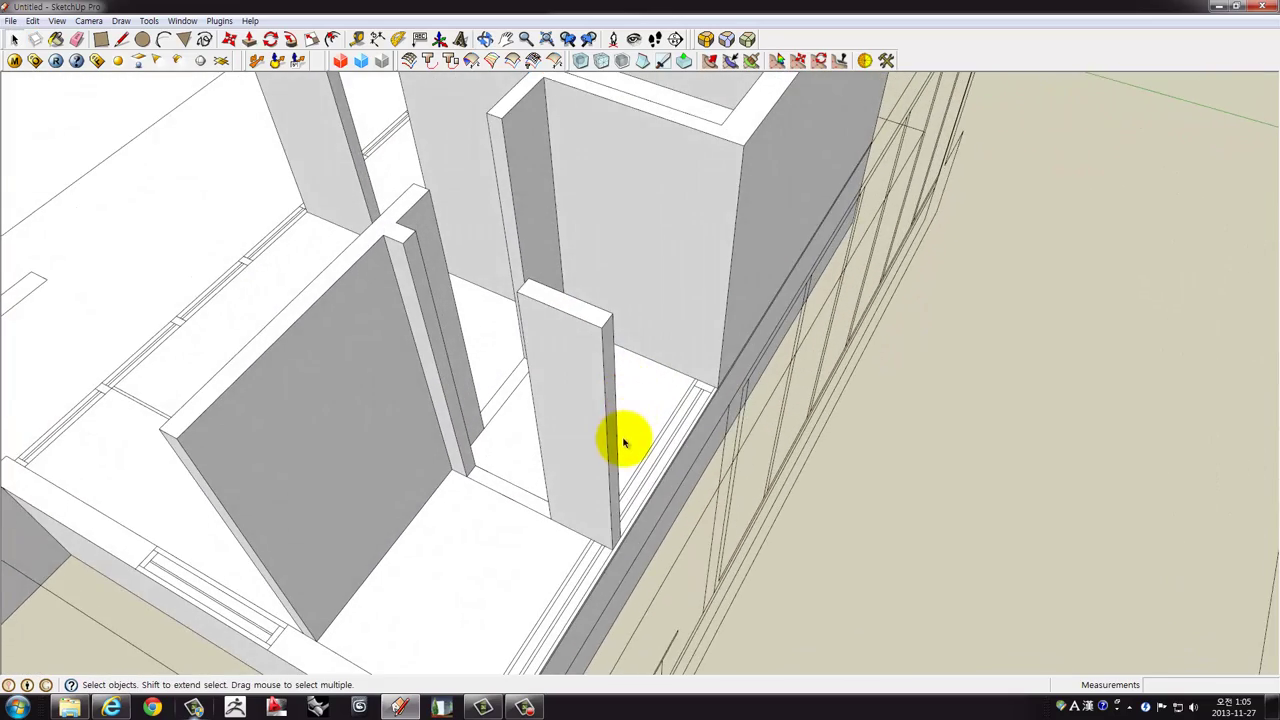
pyautogui.scroll(3, 620, 448)
pyautogui.scroll(-2, 609, 466)
pyautogui.click(608, 463)
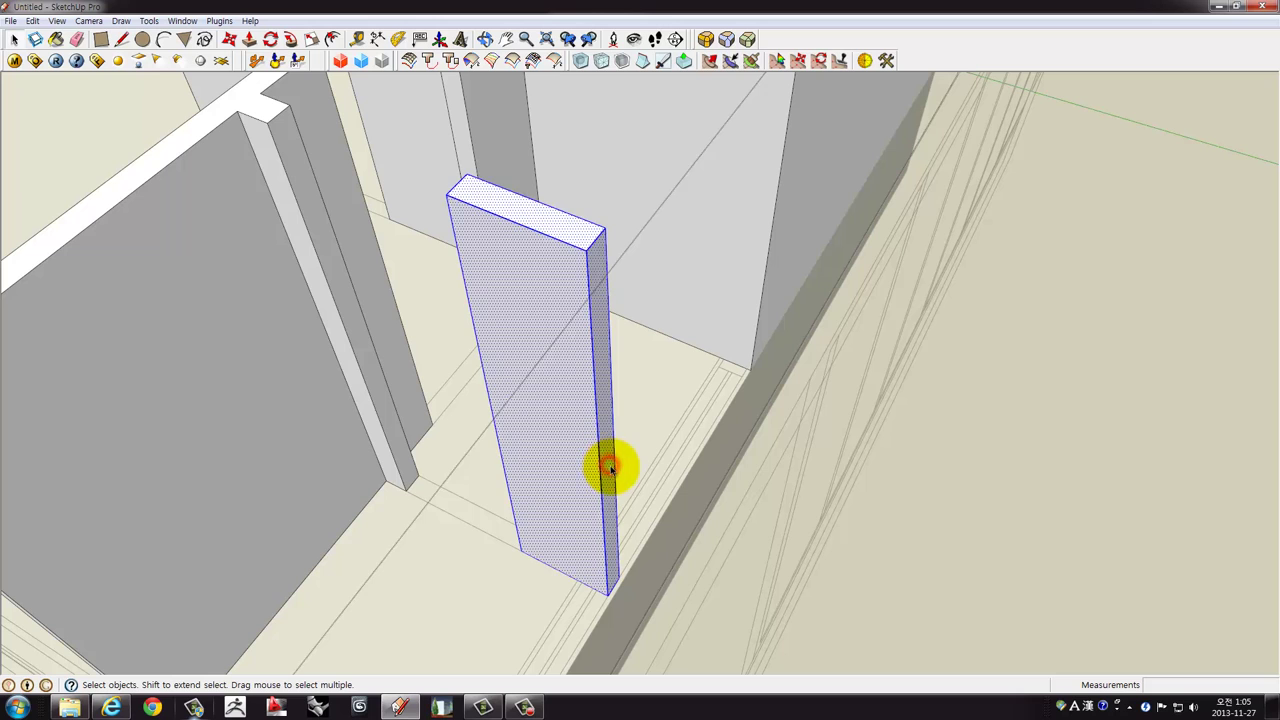
pyautogui.doubleClick(608, 477)
pyautogui.click(608, 477)
pyautogui.moveTo(608, 477); pyautogui.dragTo(399, 525, button='middle')
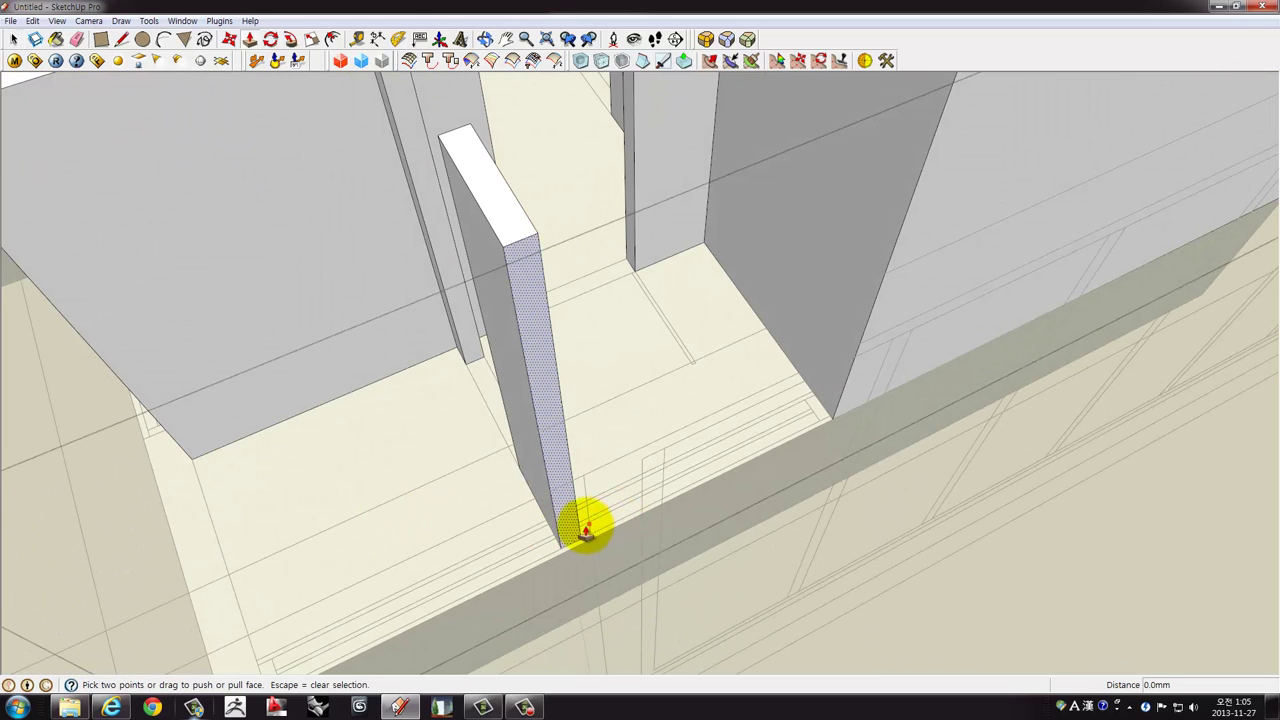
pyautogui.moveTo(568, 535); pyautogui.dragTo(905, 300)
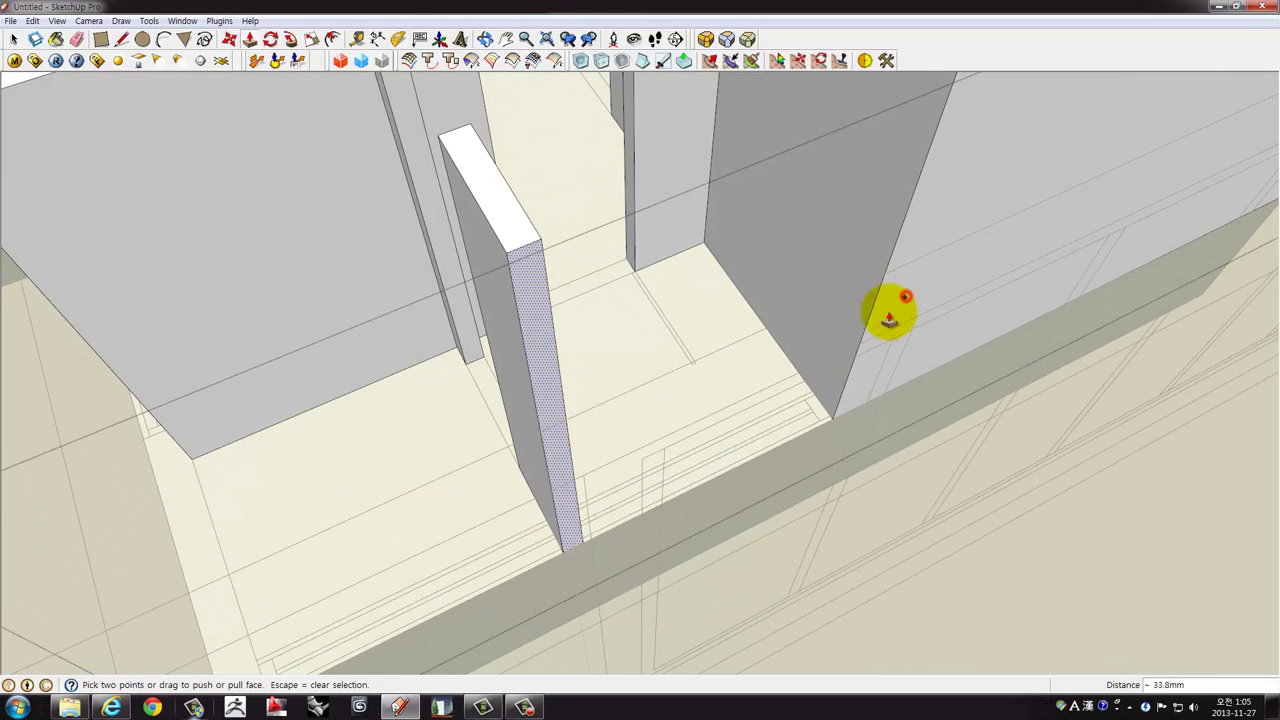
pyautogui.press('space')
pyautogui.moveTo(760, 400)
pyautogui.mouseDown(button='middle')
pyautogui.moveTo(600, 449)
pyautogui.moveTo(648, 420)
pyautogui.moveTo(515, 493)
pyautogui.moveTo(523, 500)
pyautogui.moveTo(114, 97)
pyautogui.mouseUp(button='middle')
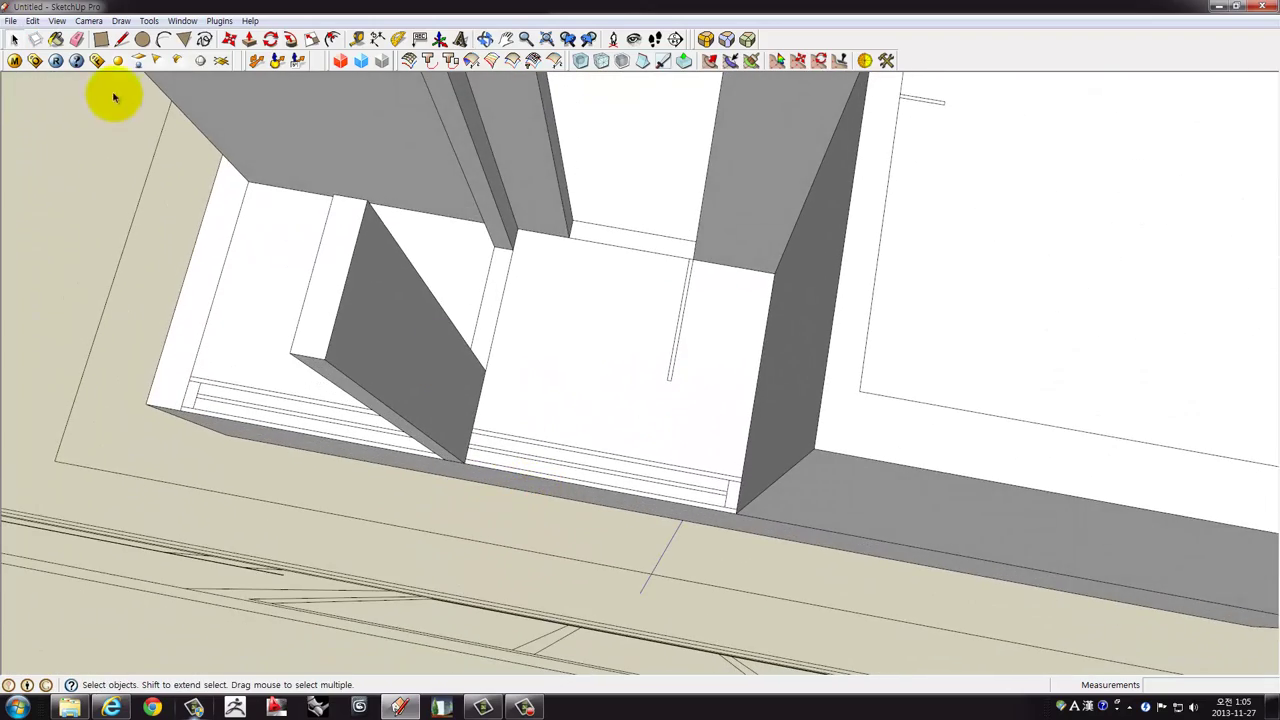
# Inside the angled box's group, copy its edge along the floor and pull the new face into a wall.
pyautogui.click(350, 384)
pyautogui.doubleClick(350, 384)
pyautogui.click(350, 384)
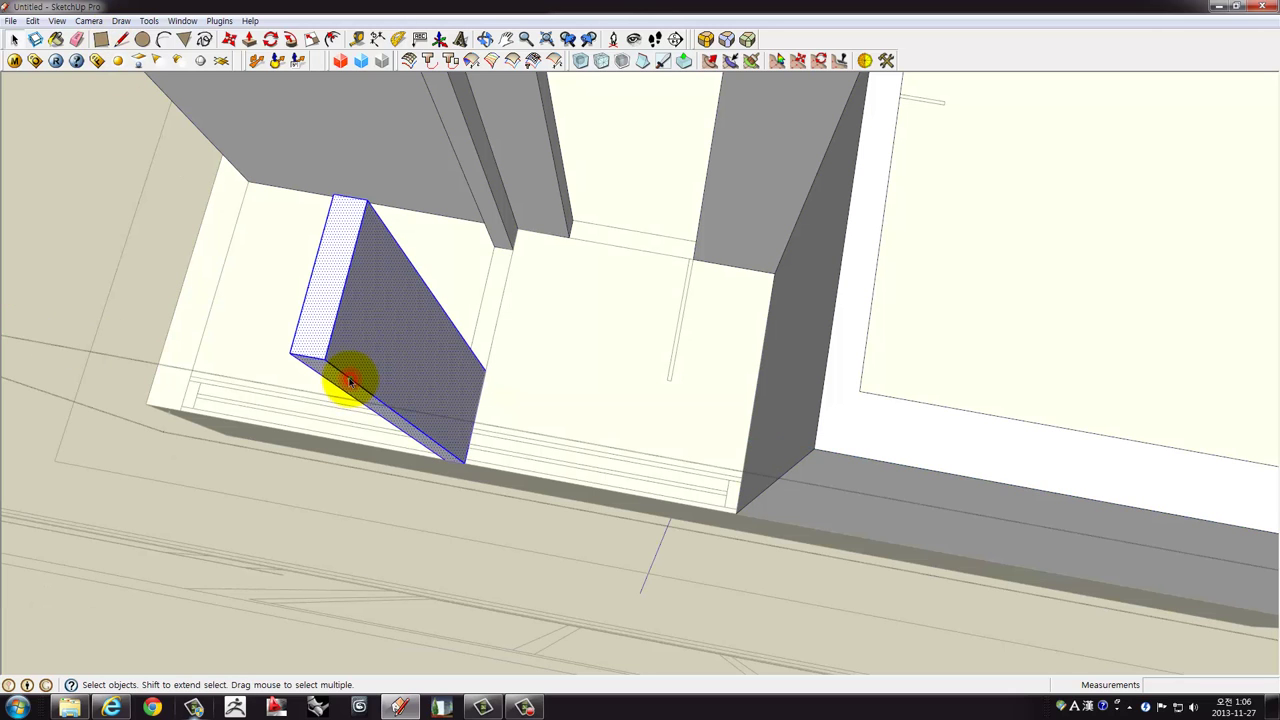
pyautogui.scroll(3, 452, 452)
pyautogui.click(452, 450)
pyautogui.scroll(2, 455, 450)
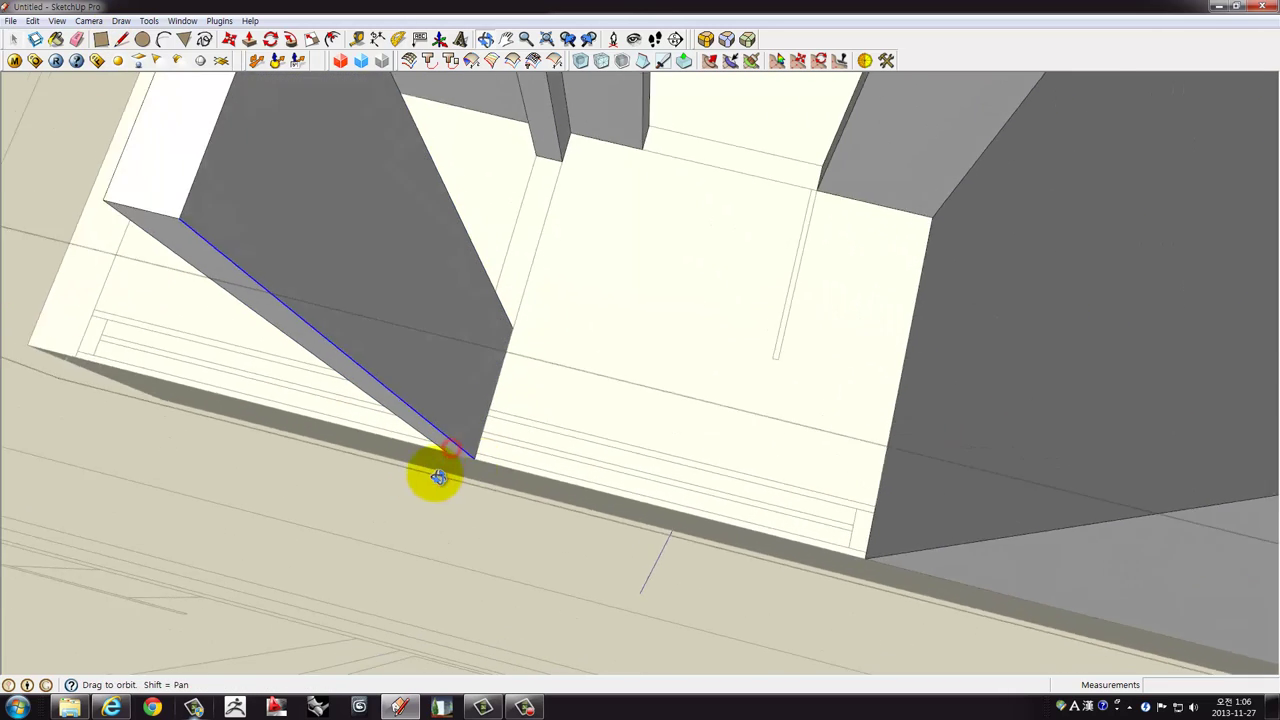
pyautogui.scroll(2, 465, 448)
pyautogui.scroll(2, 480, 447)
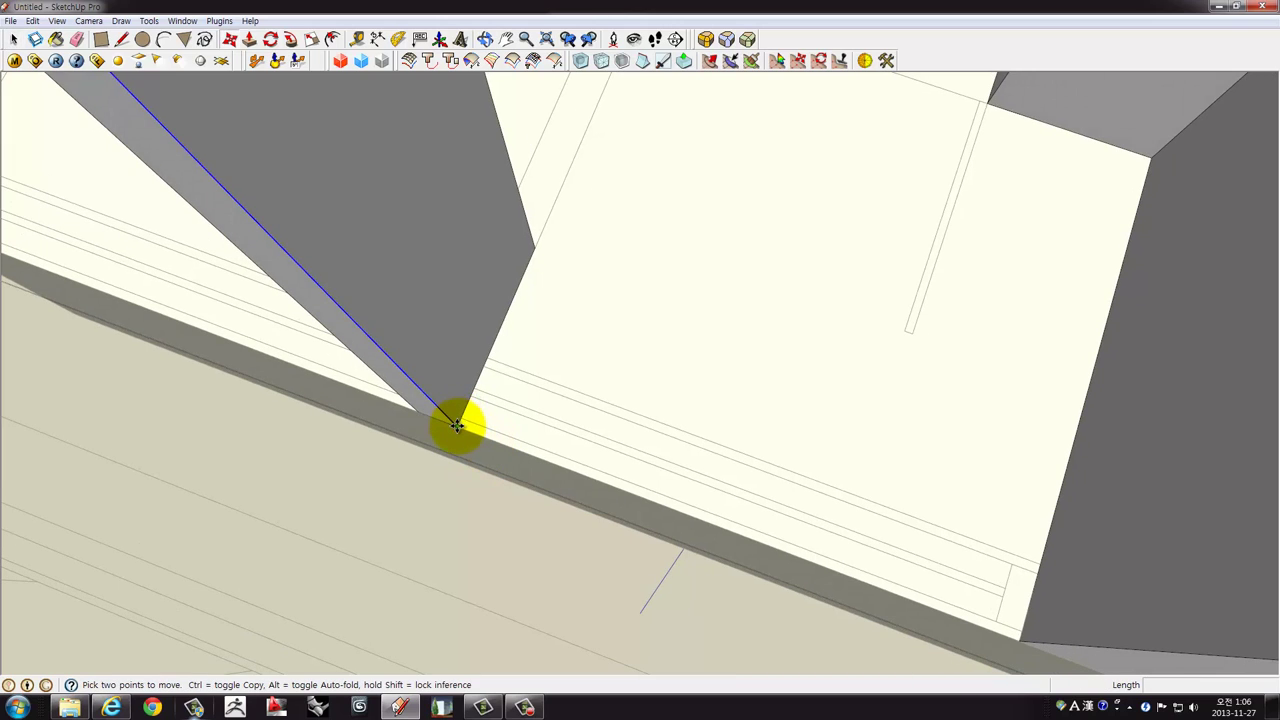
pyautogui.click(472, 406)
pyautogui.click(489, 358)
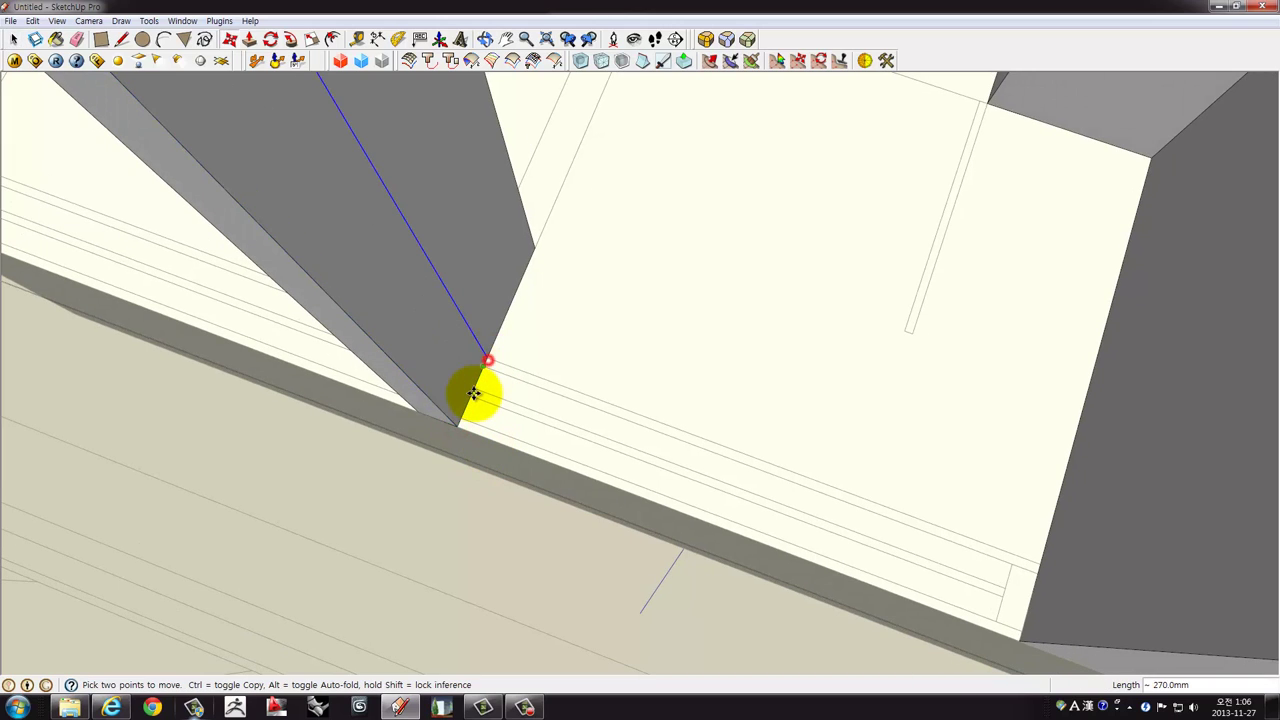
pyautogui.press('p')
pyautogui.moveTo(470, 392)
pyautogui.mouseDown()
pyautogui.moveTo(849, 355)
pyautogui.moveTo(998, 287)
pyautogui.mouseUp()
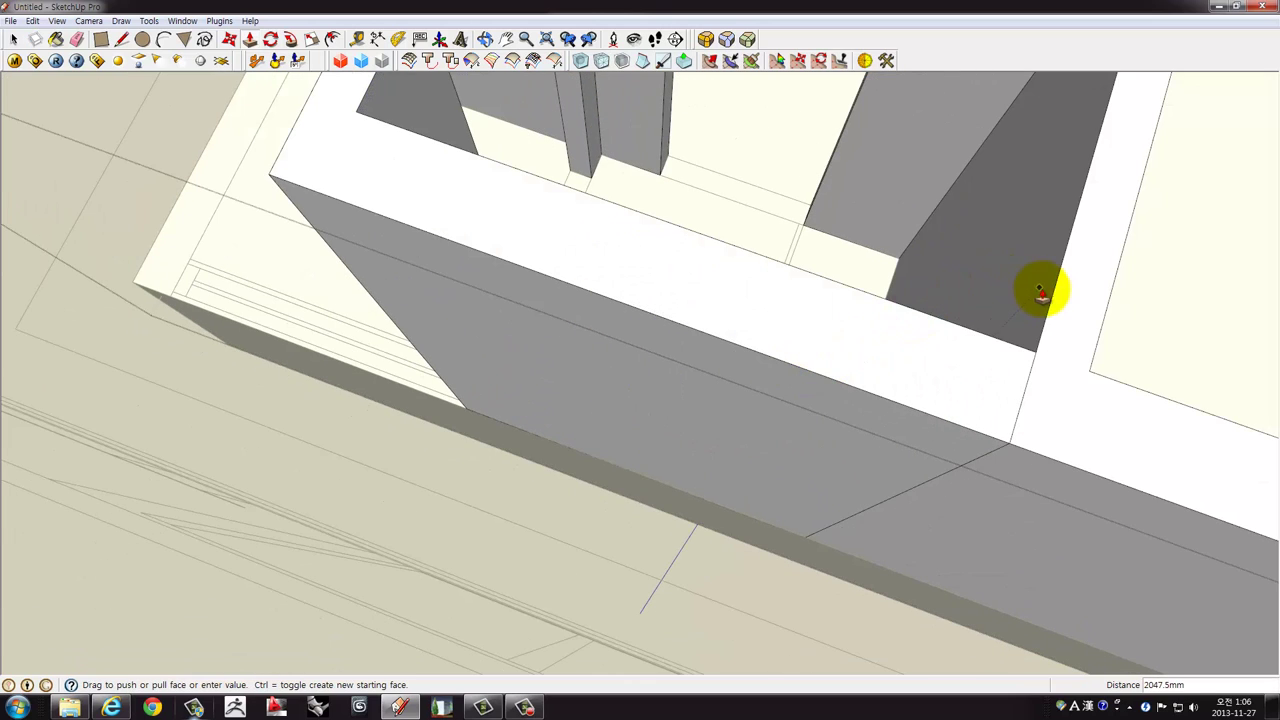
# Copy the corner's vertical edge beside the wall and extrude the adjacent face.
pyautogui.moveTo(914, 343)
pyautogui.mouseDown(button='middle')
pyautogui.moveTo(606, 334)
pyautogui.moveTo(691, 394)
pyautogui.moveTo(750, 412)
pyautogui.moveTo(741, 403)
pyautogui.mouseUp(button='middle')
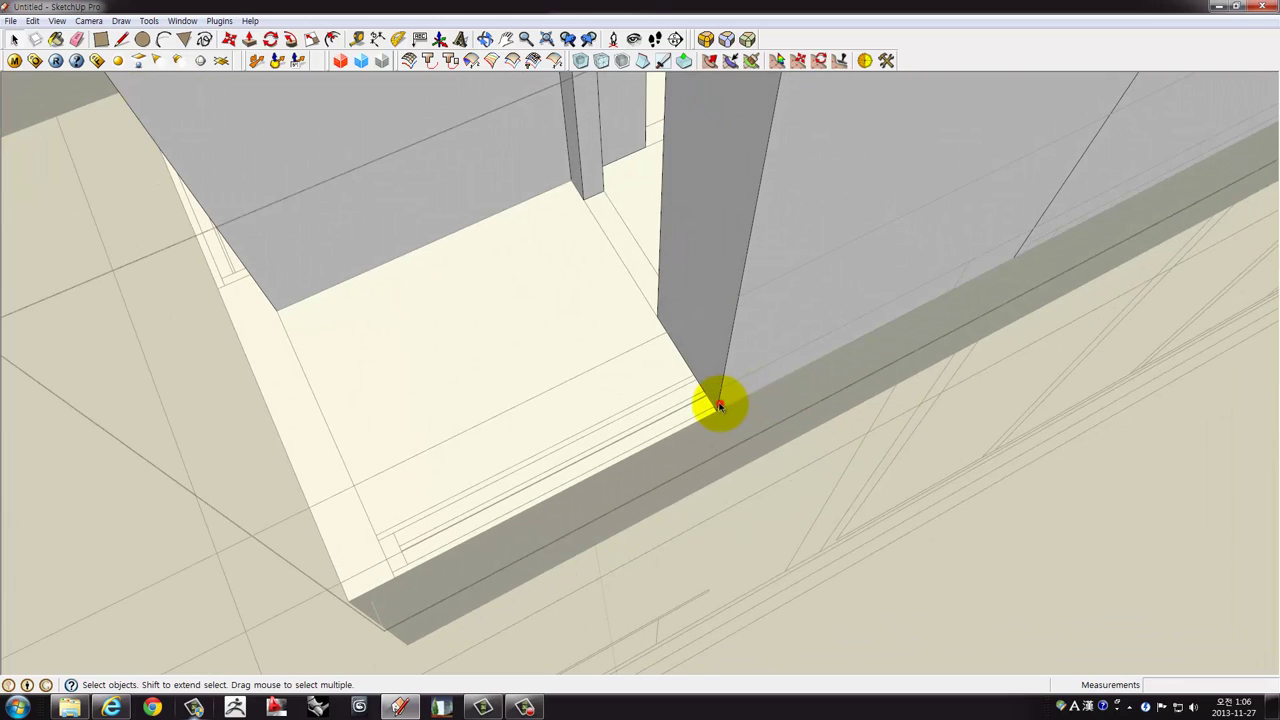
pyautogui.click(718, 405)
pyautogui.scroll(2, 718, 405)
pyautogui.scroll(2, 714, 410)
pyautogui.scroll(1, 710, 421)
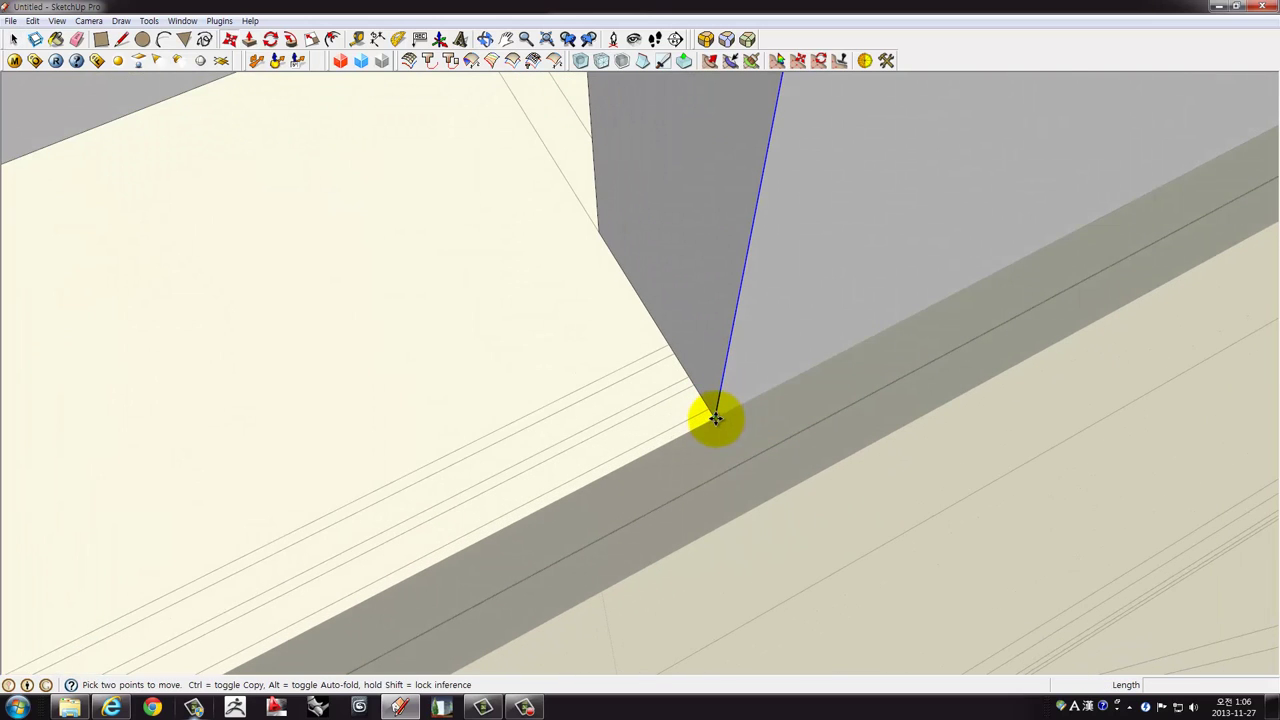
pyautogui.press('ctrl')
pyautogui.click(716, 418)
pyautogui.click(672, 350)
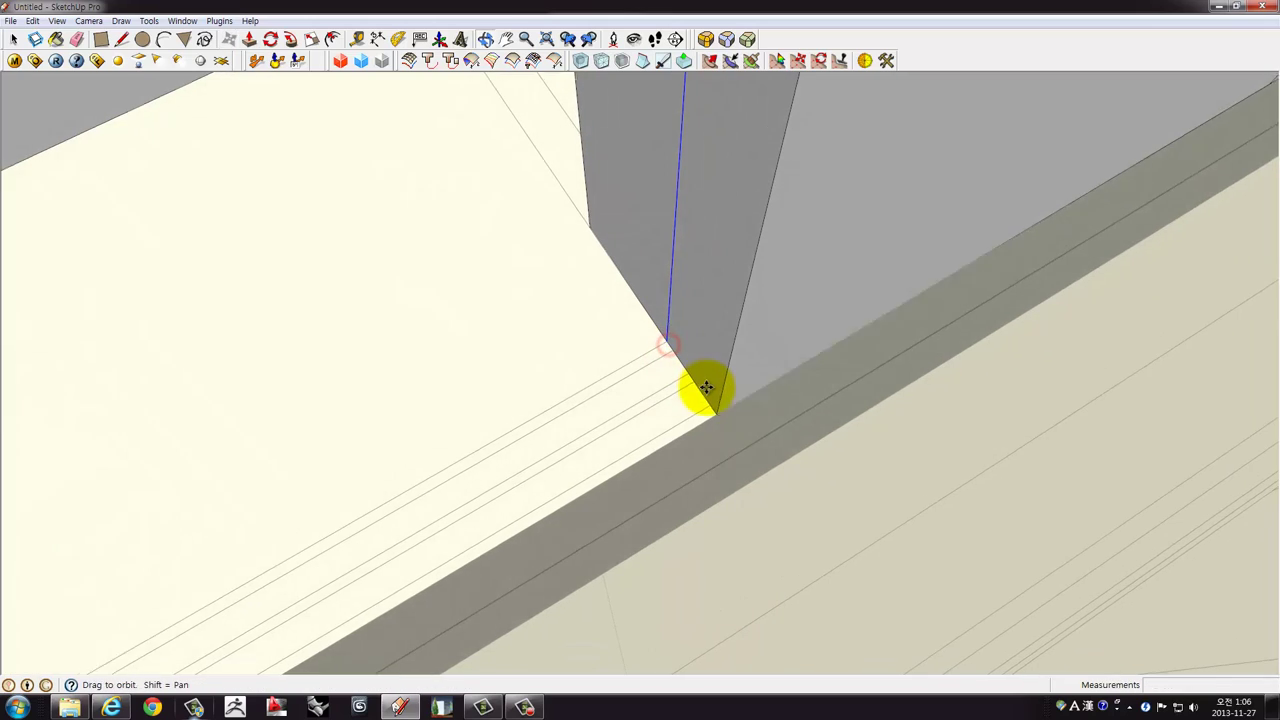
pyautogui.press('p')
pyautogui.click(709, 374)
pyautogui.moveTo(668, 418)
pyautogui.mouseDown(button='middle')
pyautogui.moveTo(586, 471)
pyautogui.moveTo(531, 531)
pyautogui.moveTo(749, 386)
pyautogui.moveTo(700, 472)
pyautogui.mouseUp(button='middle')
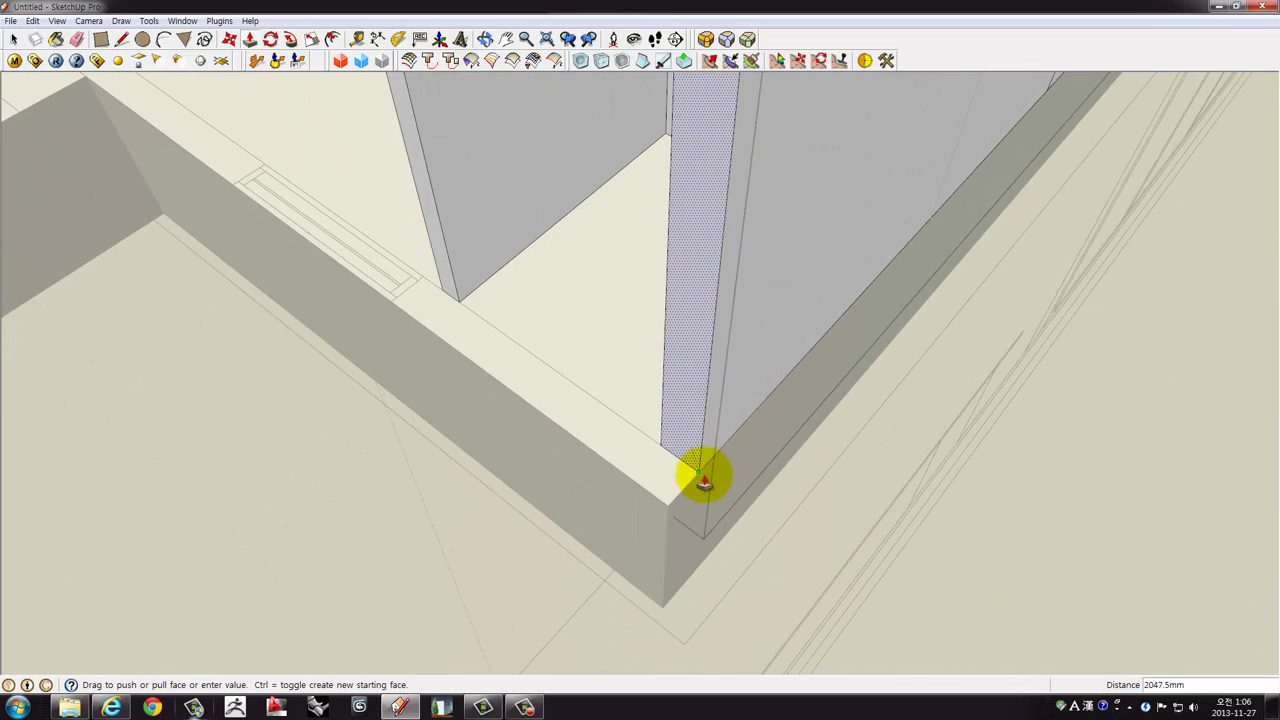
pyautogui.click(669, 506)
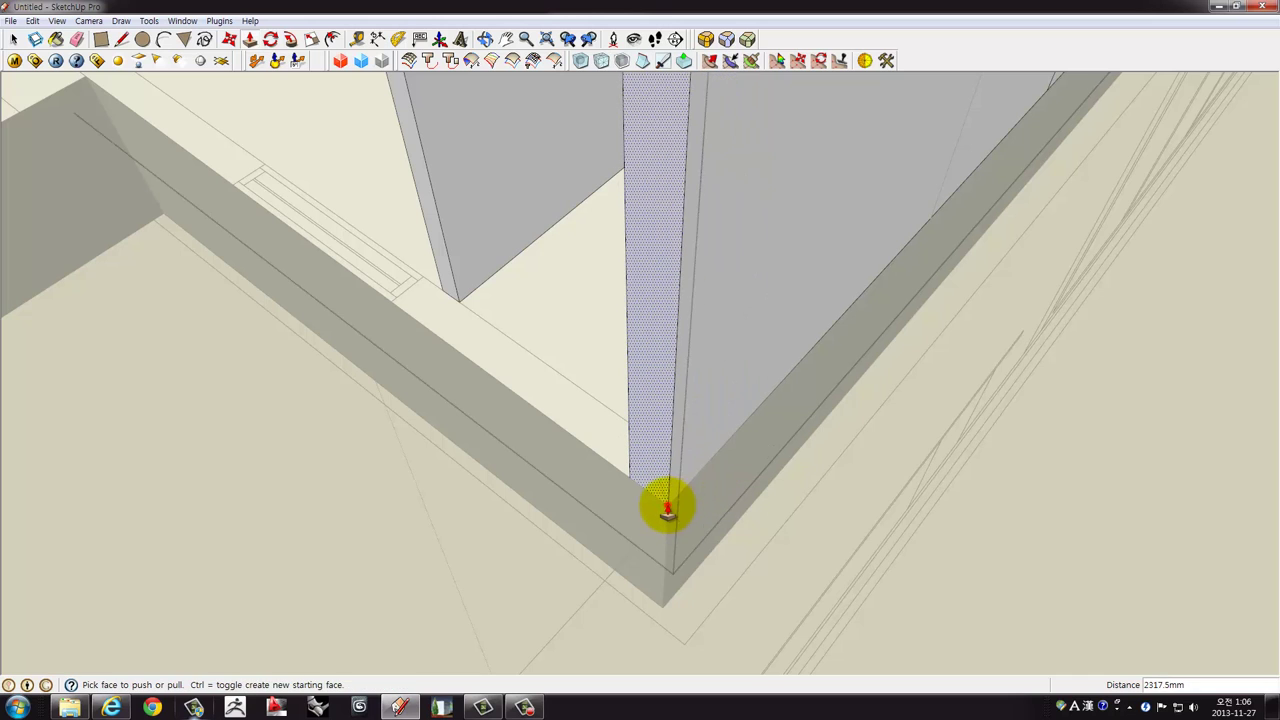
# Raise the narrow side face into a wall section jutting about 1950mm from the outer wall.
pyautogui.moveTo(667, 505)
pyautogui.mouseDown(button='middle')
pyautogui.moveTo(640, 408)
pyautogui.moveTo(714, 430)
pyautogui.mouseUp(button='middle')
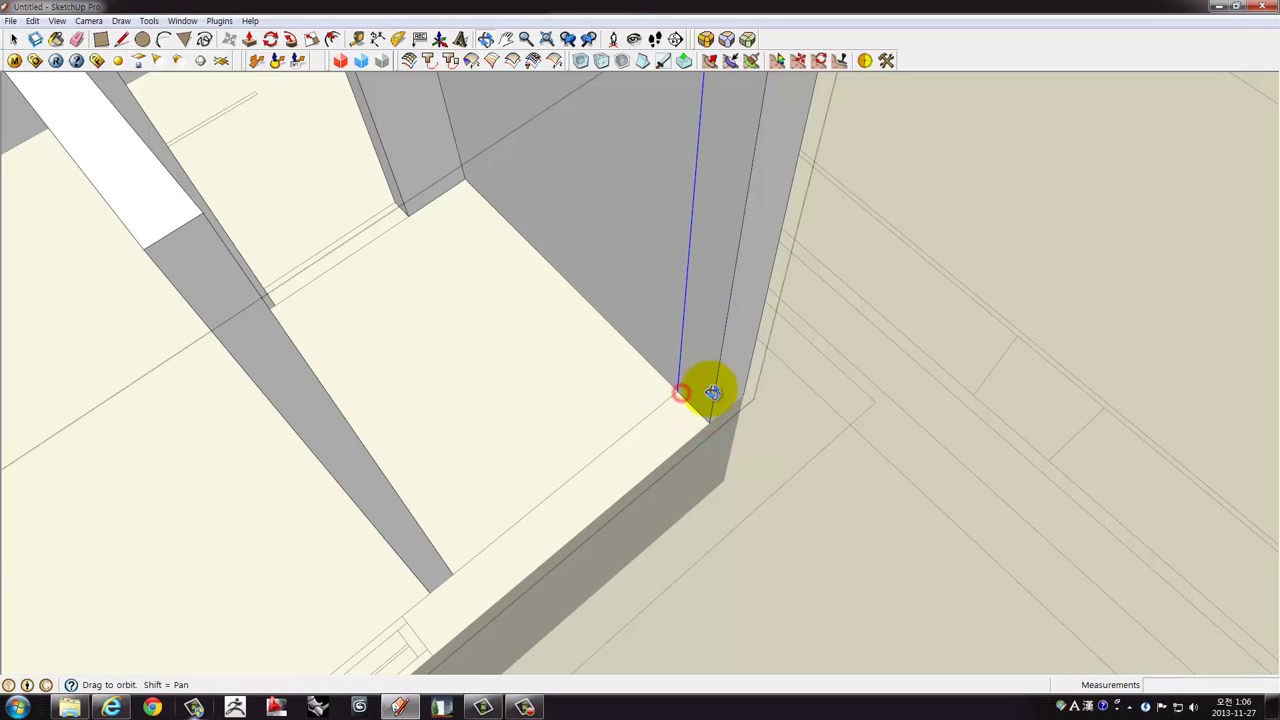
pyautogui.moveTo(712, 392); pyautogui.dragTo(708, 391, button='middle')
pyautogui.click(700, 392)
pyautogui.moveTo(463, 363)
pyautogui.mouseDown(button='middle')
pyautogui.moveTo(346, 276)
pyautogui.moveTo(480, 334)
pyautogui.moveTo(628, 333)
pyautogui.mouseUp(button='middle')
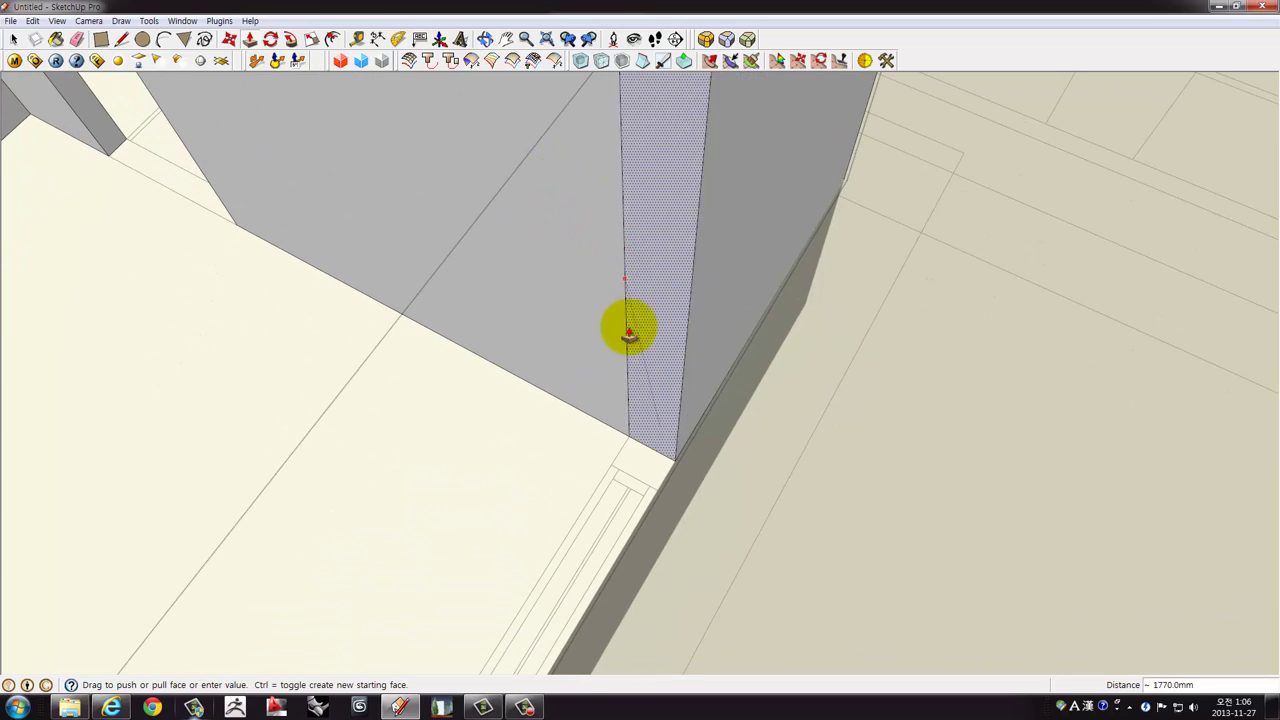
pyautogui.click(657, 490)
pyautogui.moveTo(655, 460)
pyautogui.mouseDown(button='middle')
pyautogui.moveTo(598, 282)
pyautogui.moveTo(633, 314)
pyautogui.moveTo(640, 277)
pyautogui.moveTo(361, 155)
pyautogui.moveTo(563, 363)
pyautogui.moveTo(726, 251)
pyautogui.moveTo(666, 337)
pyautogui.mouseUp(button='middle')
pyautogui.press('e')
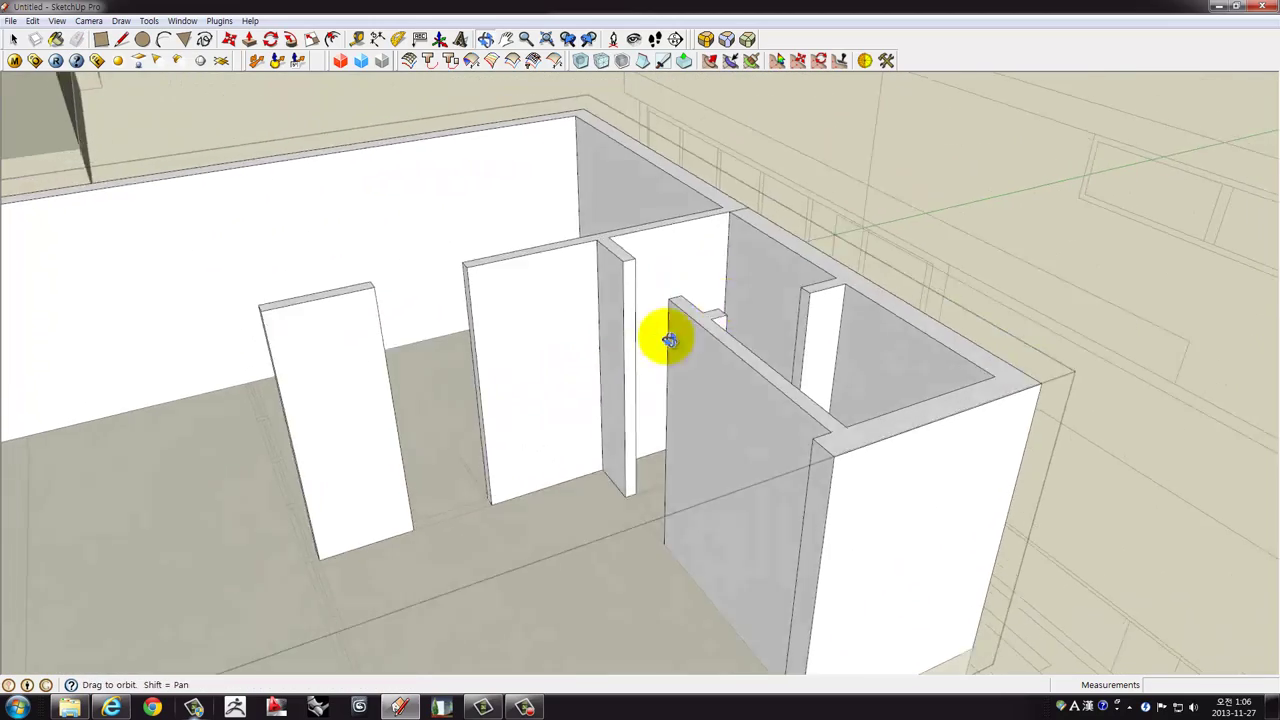
# Move the wall's end face further along the floor edge.
pyautogui.scroll(5, 572, 358)
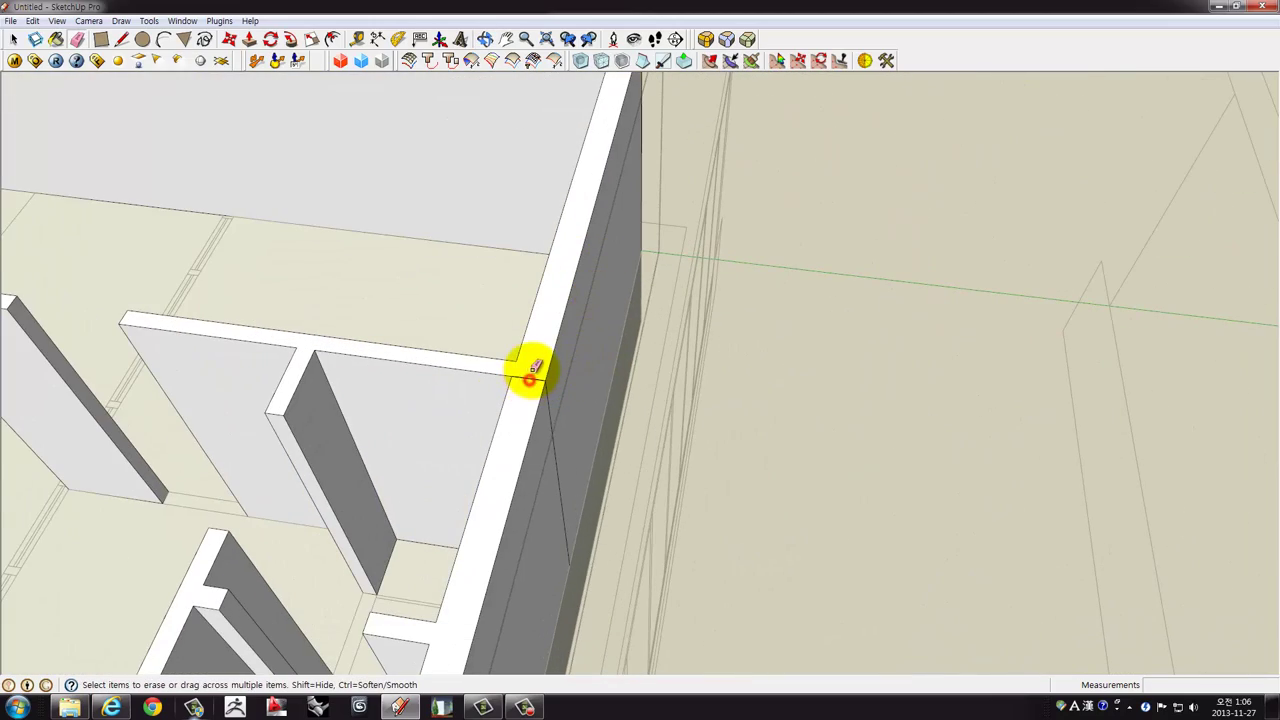
pyautogui.scroll(-2, 530, 372)
pyautogui.scroll(-1, 520, 377)
pyautogui.scroll(-2, 560, 399)
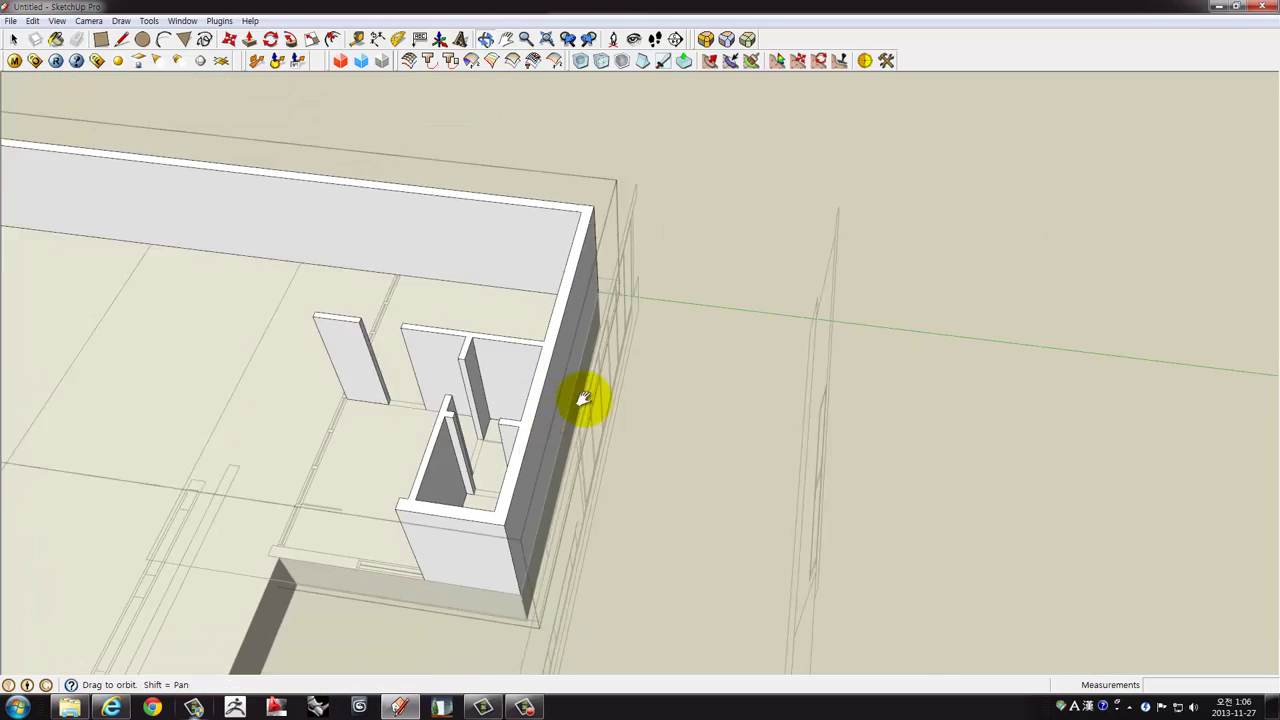
pyautogui.moveTo(586, 400)
pyautogui.mouseDown(button='middle')
pyautogui.moveTo(720, 337)
pyautogui.moveTo(677, 426)
pyautogui.mouseUp(button='middle')
pyautogui.scroll(2, 637, 343)
pyautogui.moveTo(637, 343); pyautogui.dragTo(751, 380, button='middle')
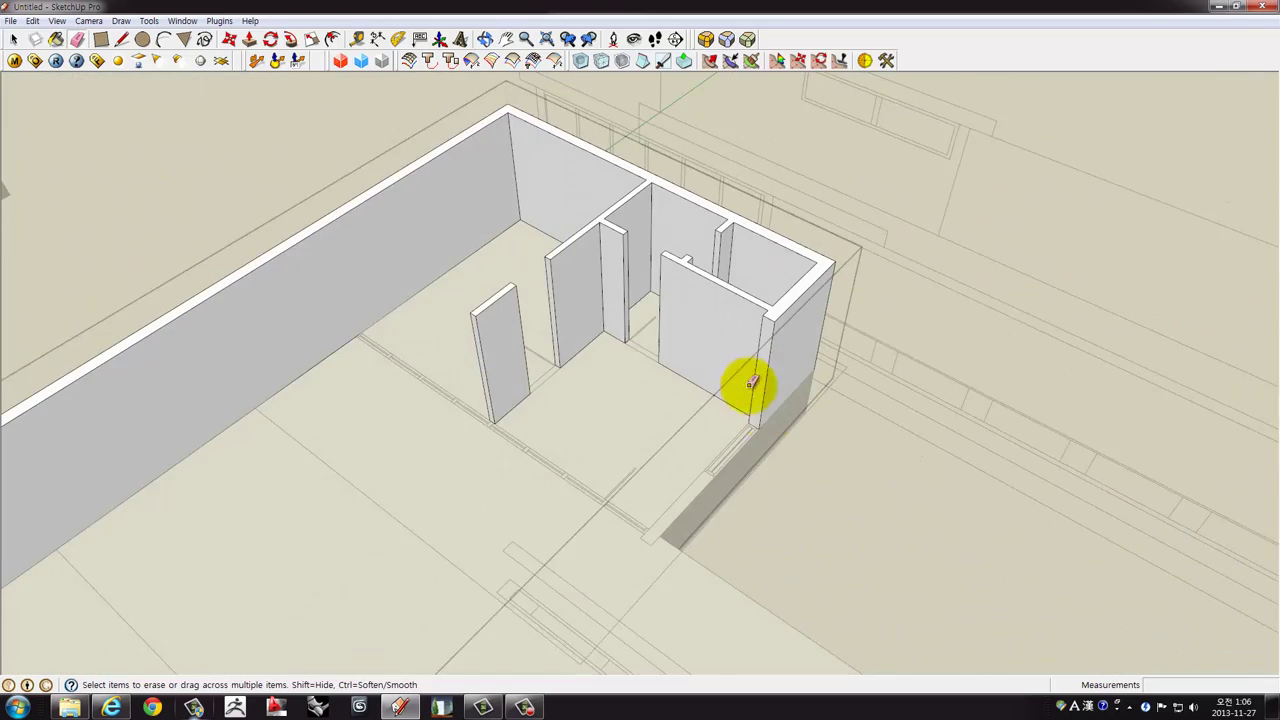
pyautogui.scroll(2, 755, 428)
pyautogui.scroll(3, 756, 380)
pyautogui.scroll(2, 794, 337)
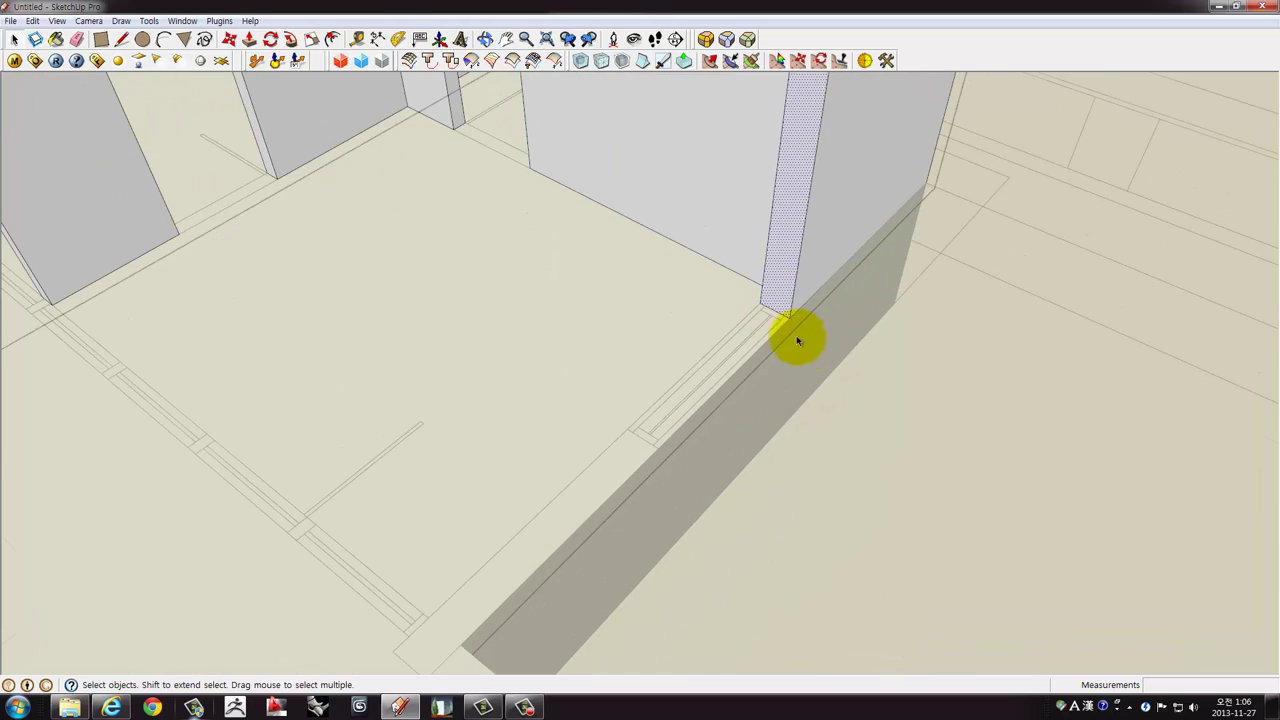
pyautogui.moveTo(794, 337); pyautogui.dragTo(817, 357, button='middle')
pyautogui.press('m')
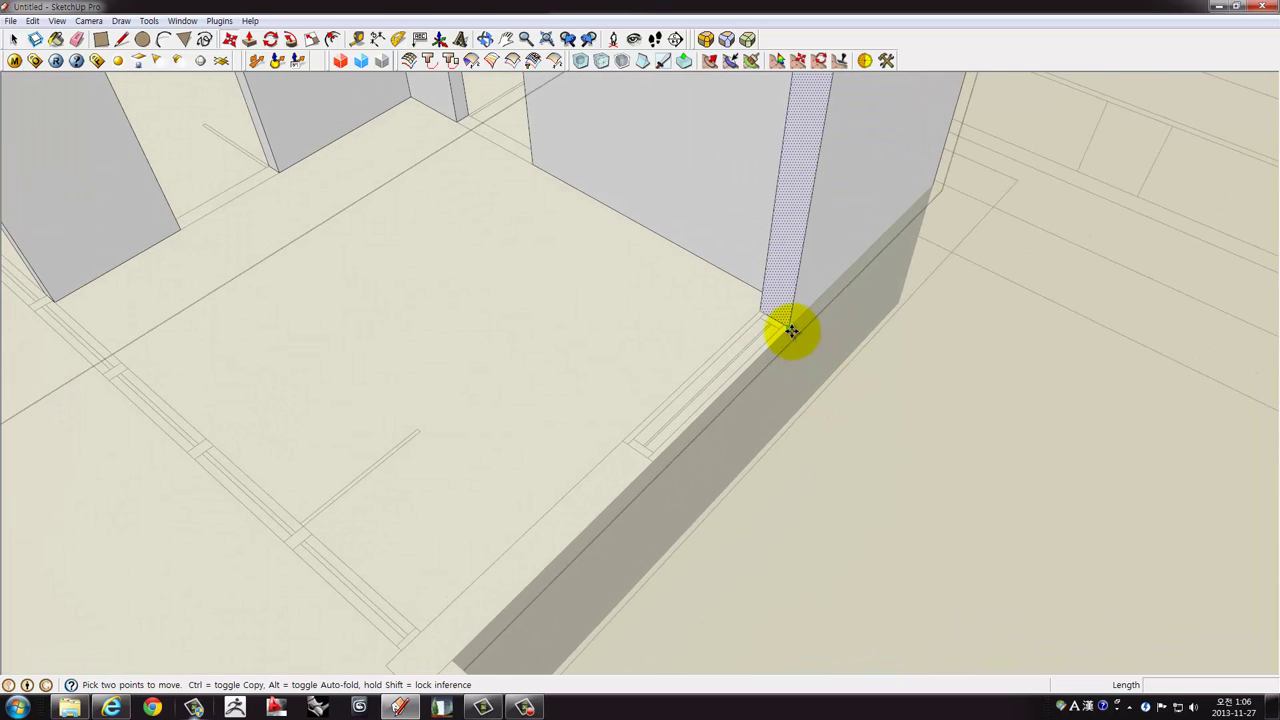
pyautogui.click(791, 330)
pyautogui.click(651, 457)
pyautogui.scroll(-2, 649, 461)
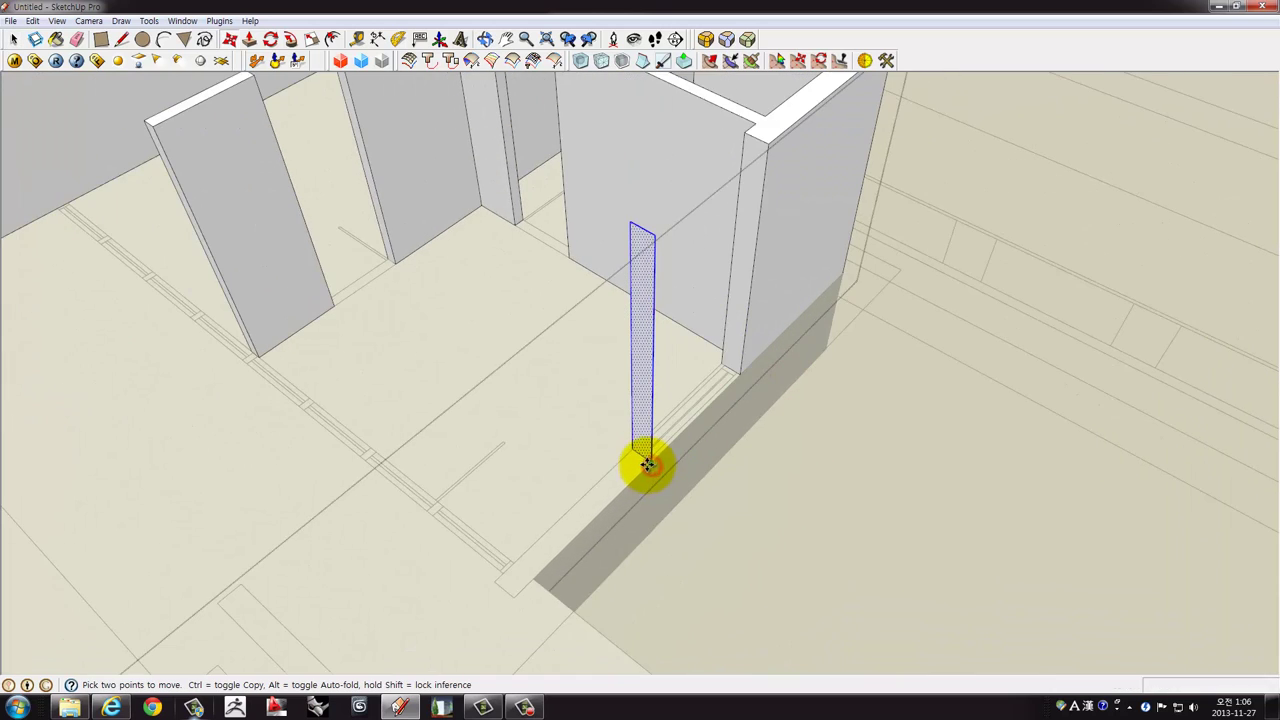
pyautogui.keyDown('shift'); pyautogui.moveTo(648, 465); pyautogui.dragTo(686, 391, button='middle'); pyautogui.keyUp('shift')
pyautogui.scroll(1, 688, 400)
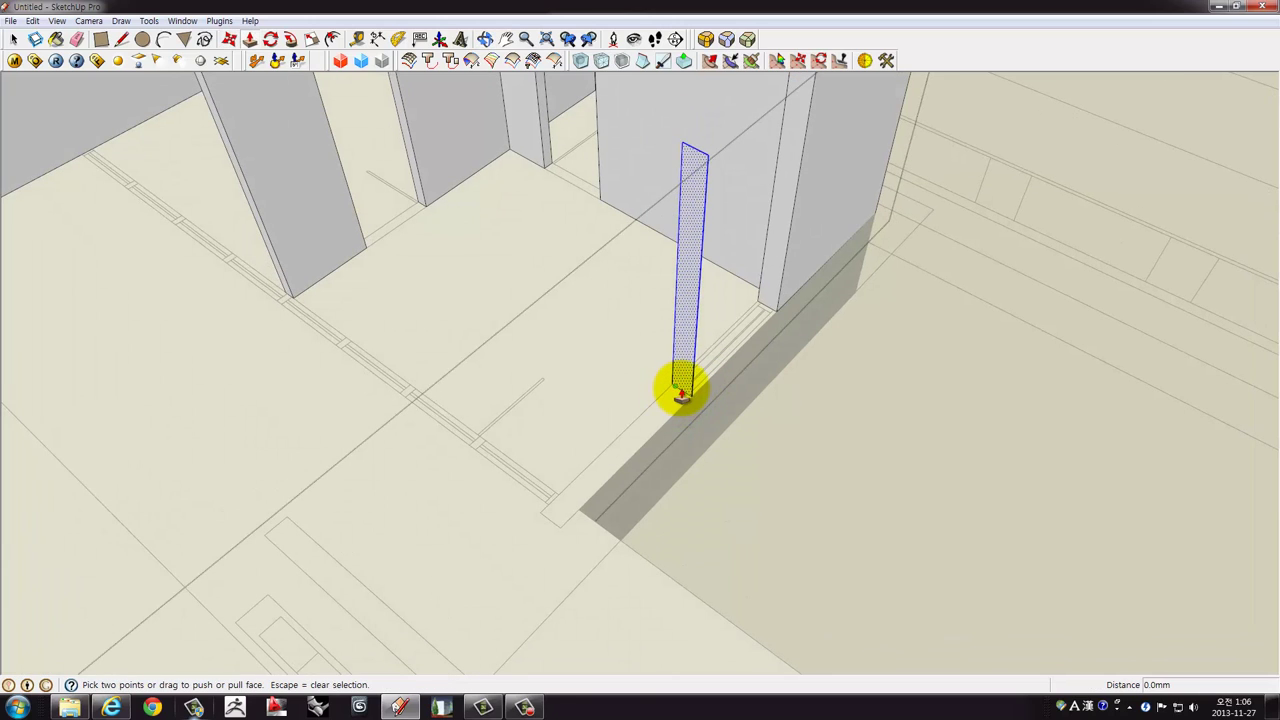
# Pull the thin face up into a 2100mm-high partition wall.
pyautogui.click(681, 393)
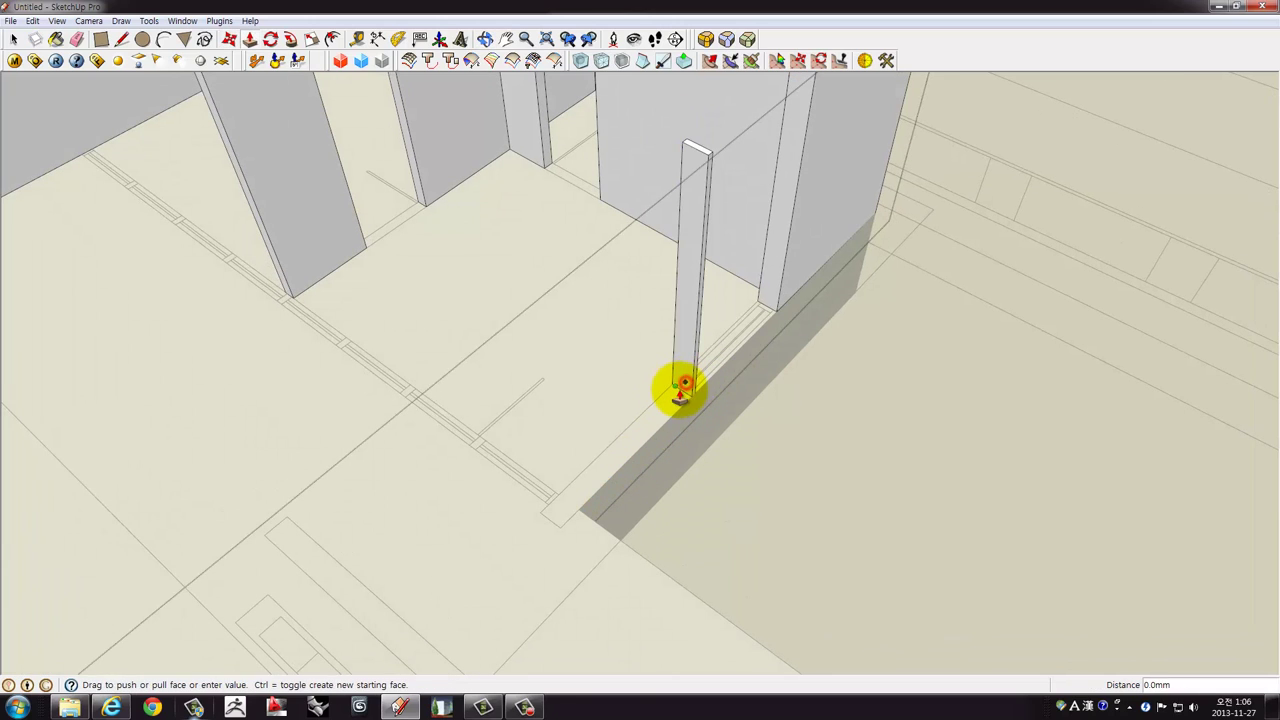
pyautogui.press('space')
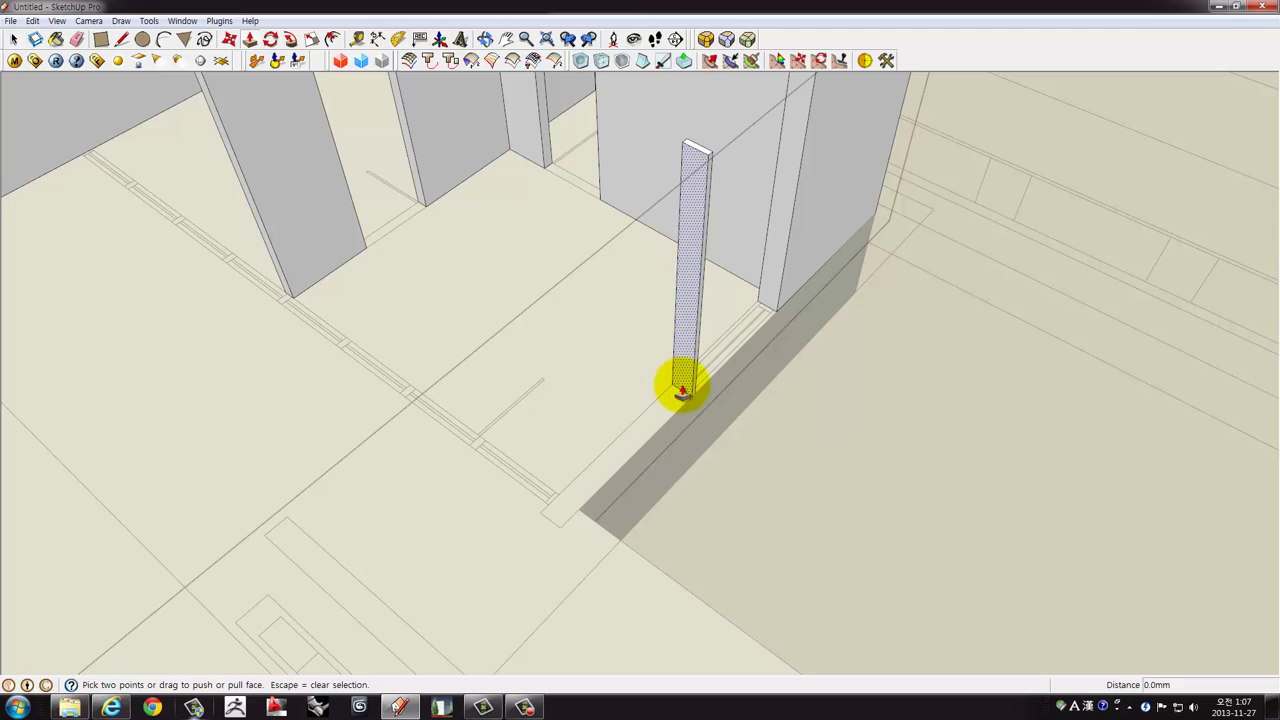
pyautogui.click(681, 393)
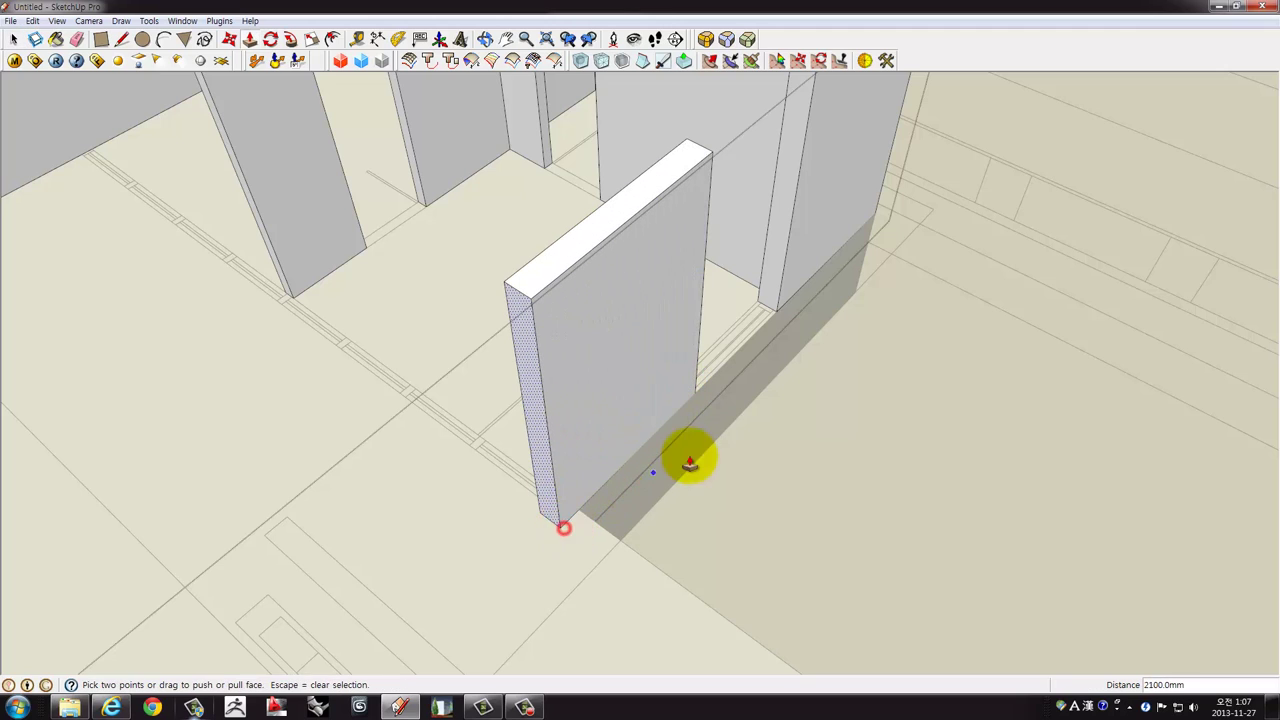
pyautogui.click(690, 462)
pyautogui.moveTo(690, 462); pyautogui.dragTo(506, 429, button='middle')
pyautogui.press('space')
# Measure the neighbouring wall's height with the Tape Measure from its base corner.
pyautogui.moveTo(549, 274)
pyautogui.mouseDown(button='middle')
pyautogui.moveTo(205, 272)
pyautogui.moveTo(451, 237)
pyautogui.moveTo(514, 371)
pyautogui.moveTo(377, 474)
pyautogui.moveTo(289, 398)
pyautogui.moveTo(457, 229)
pyautogui.moveTo(686, 206)
pyautogui.moveTo(651, 294)
pyautogui.moveTo(571, 323)
pyautogui.moveTo(634, 289)
pyautogui.moveTo(660, 330)
pyautogui.mouseUp(button='middle')
pyautogui.scroll(3, 638, 327)
pyautogui.press('t')
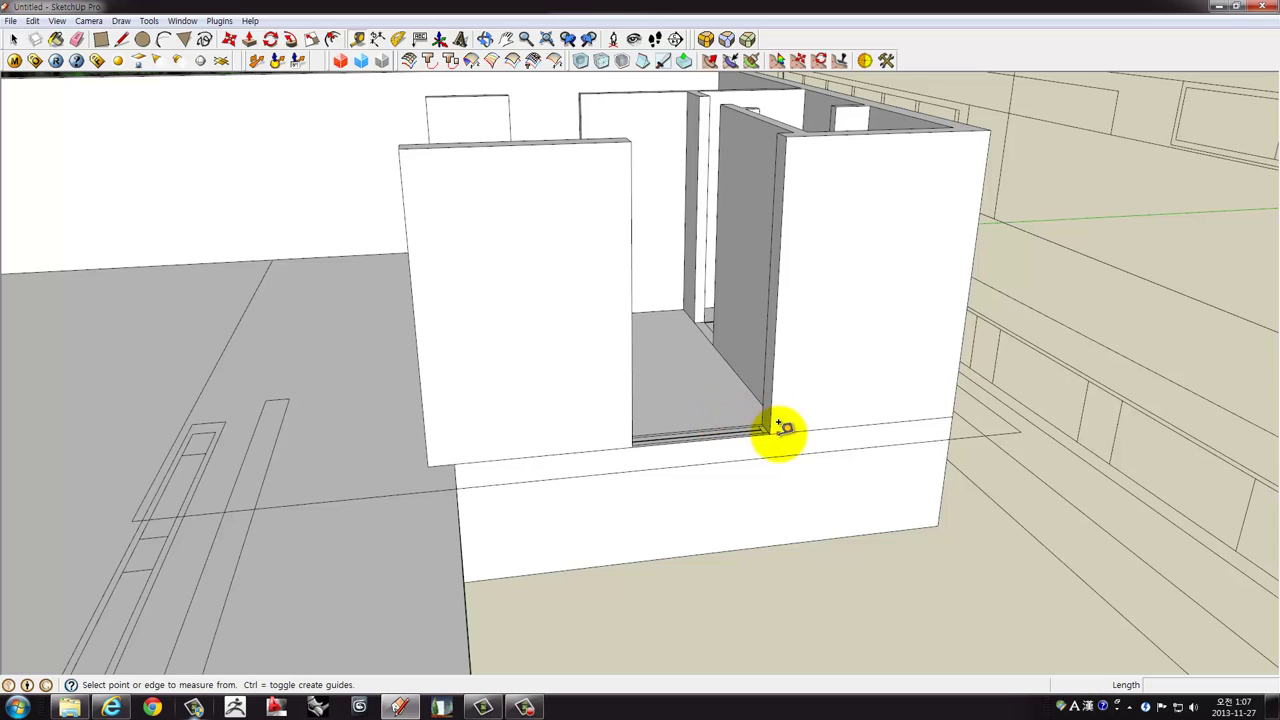
pyautogui.click(784, 430)
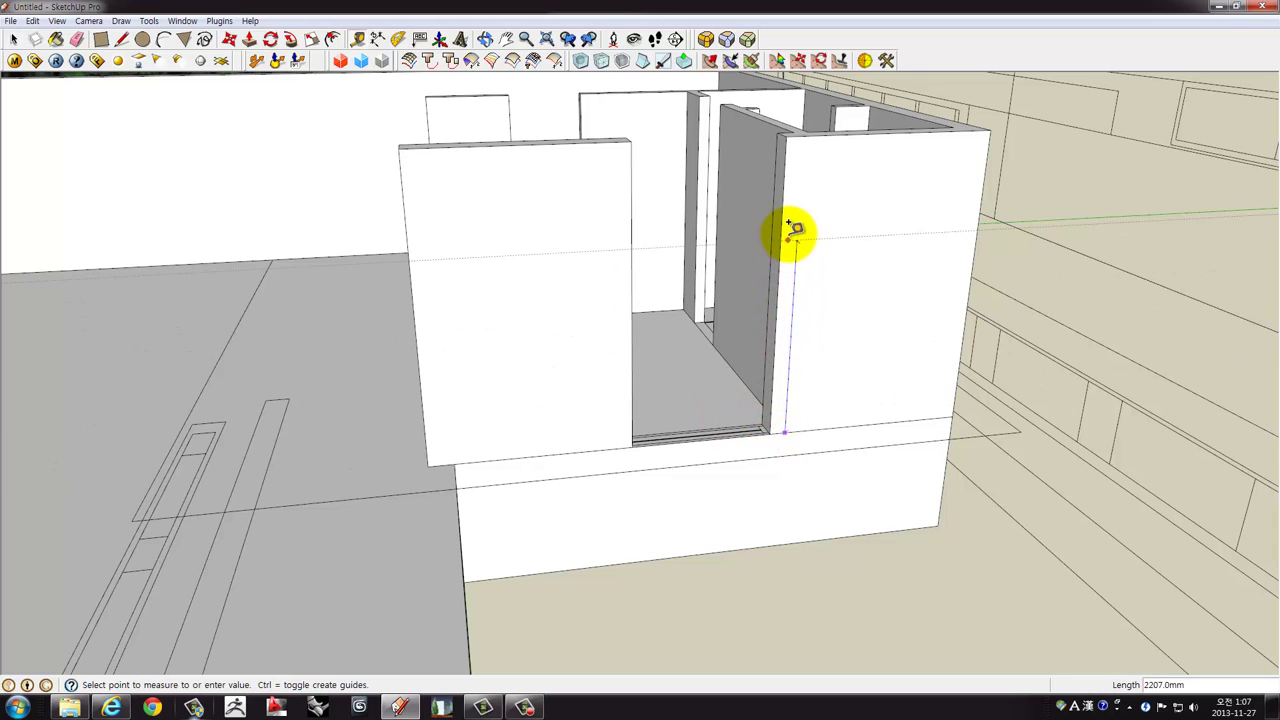
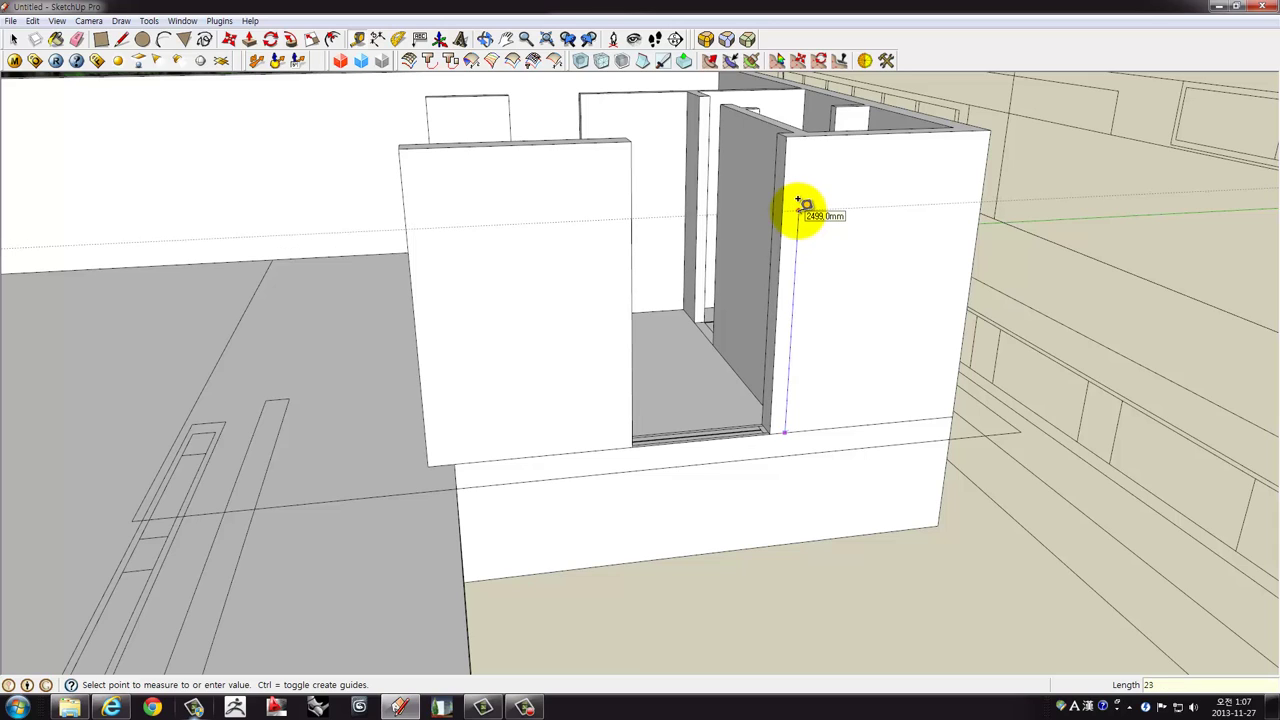
pyautogui.write('00')
# Place a guide line 2300 mm up the wall.
pyautogui.press('Return')
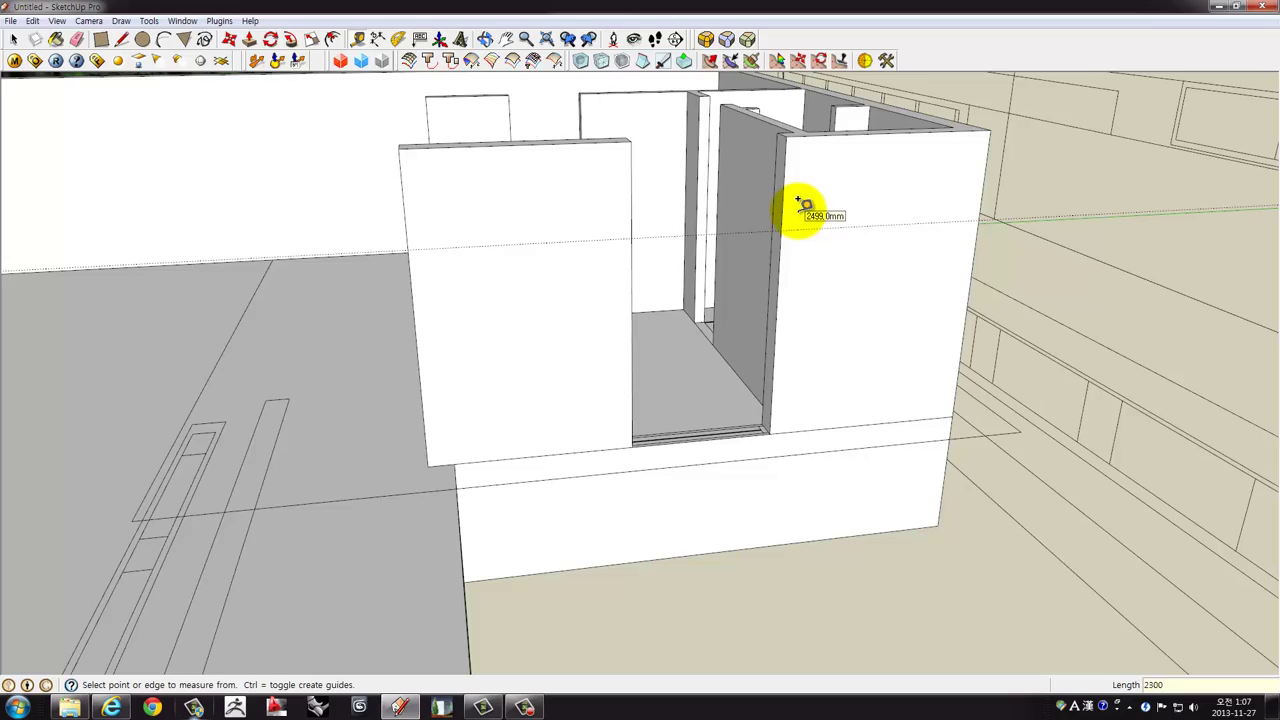
pyautogui.moveTo(800, 205)
pyautogui.mouseDown(button='middle')
pyautogui.moveTo(709, 263)
pyautogui.moveTo(694, 229)
pyautogui.moveTo(714, 243)
pyautogui.moveTo(726, 232)
pyautogui.mouseUp(button='middle')
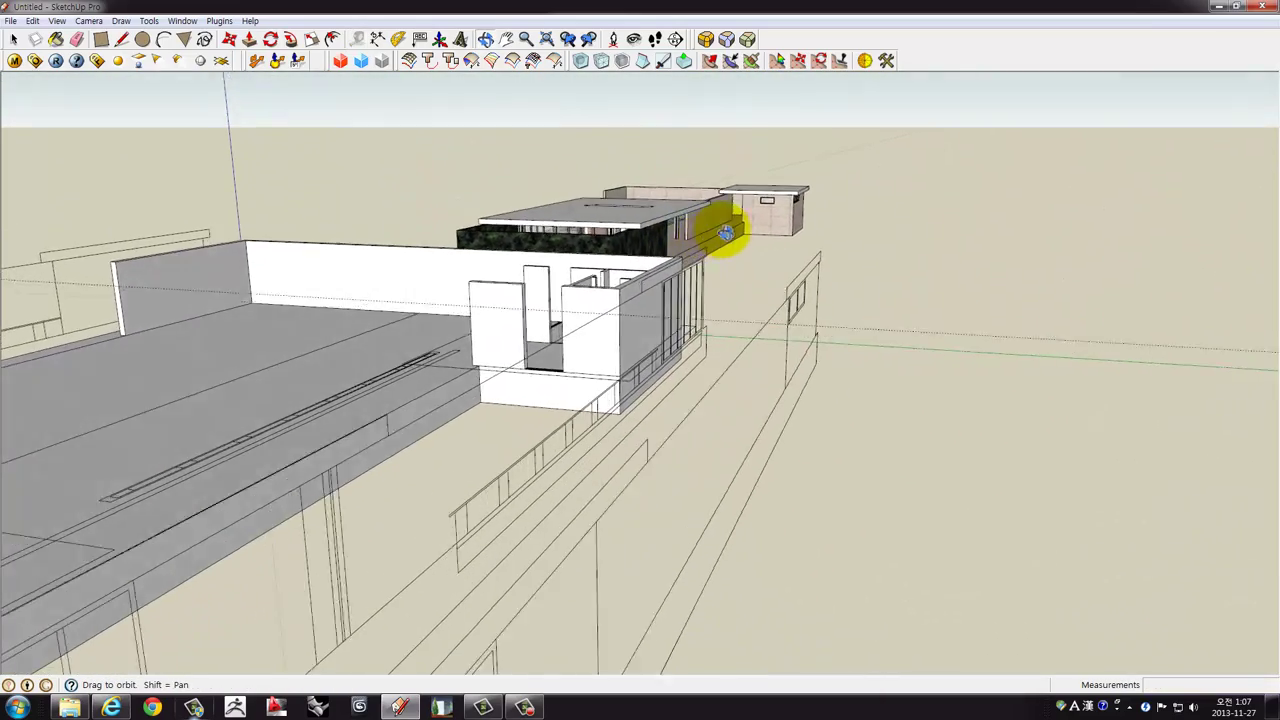
pyautogui.scroll(3, 660, 280)
pyautogui.scroll(2, 600, 305)
pyautogui.scroll(2, 700, 240)
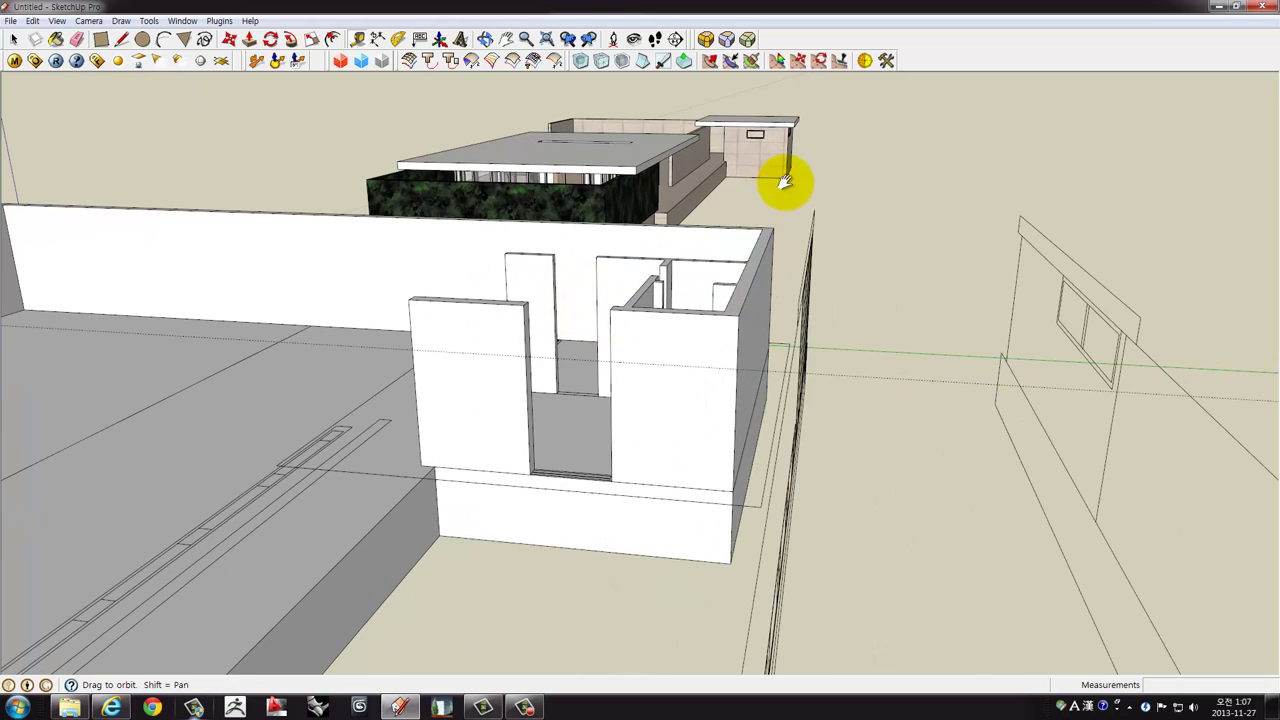
pyautogui.moveTo(785, 181)
pyautogui.mouseDown(button='middle')
pyautogui.moveTo(731, 191)
pyautogui.moveTo(693, 259)
pyautogui.mouseUp(button='middle')
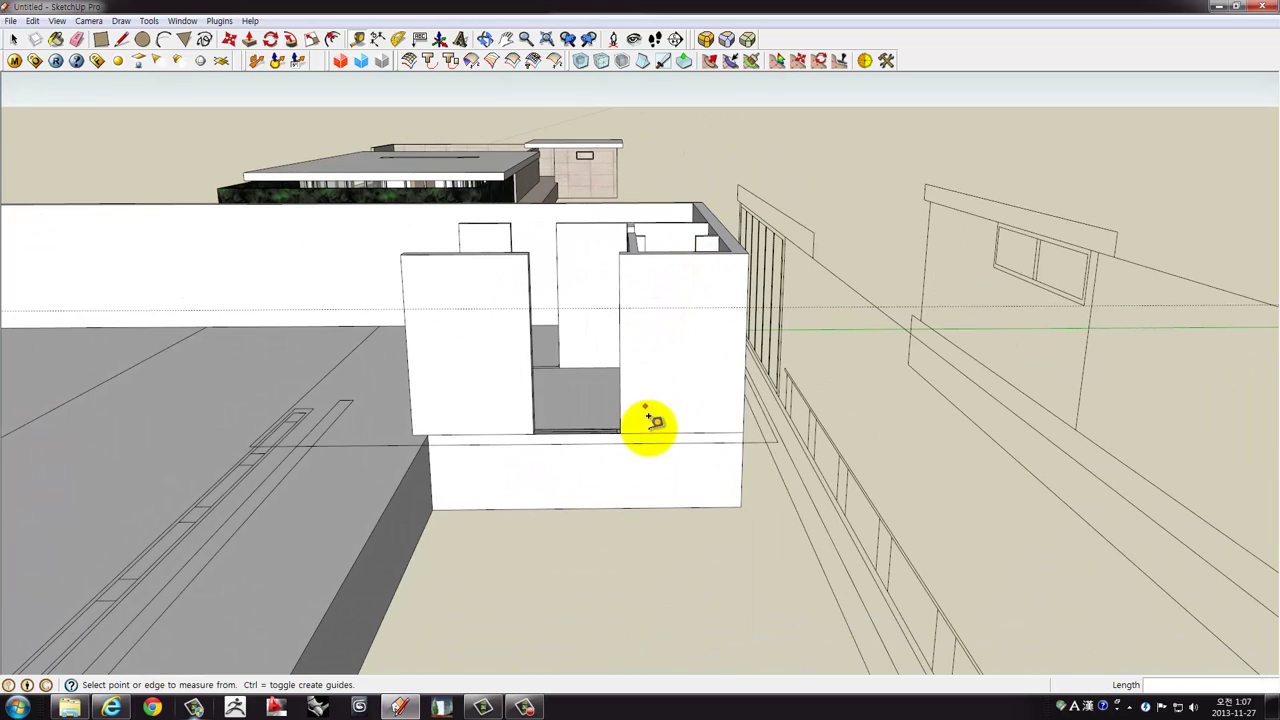
# Add a second guide line 2000 mm up from the wall's bottom edge.
pyautogui.click(651, 430)
pyautogui.write('2000')
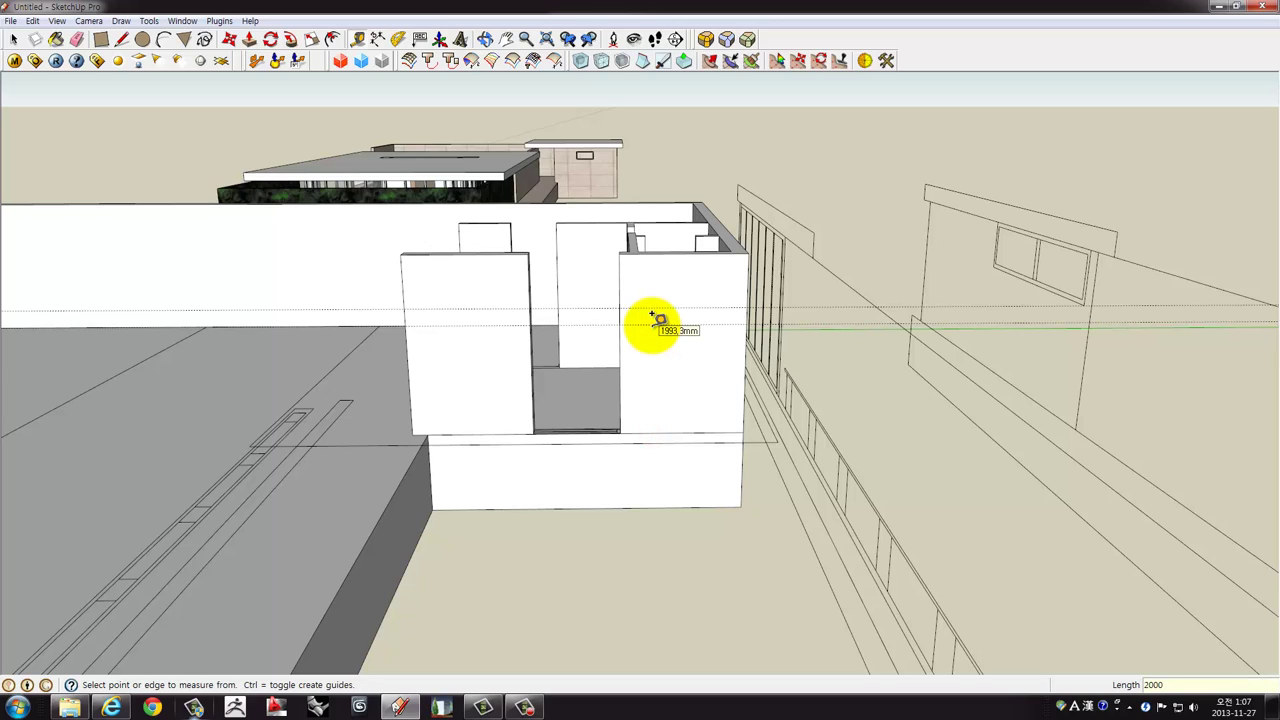
pyautogui.scroll(3, 651, 310)
pyautogui.moveTo(651, 303)
pyautogui.mouseDown(button='middle')
pyautogui.moveTo(622, 441)
pyautogui.moveTo(569, 449)
pyautogui.moveTo(534, 391)
pyautogui.moveTo(600, 335)
pyautogui.mouseUp(button='middle')
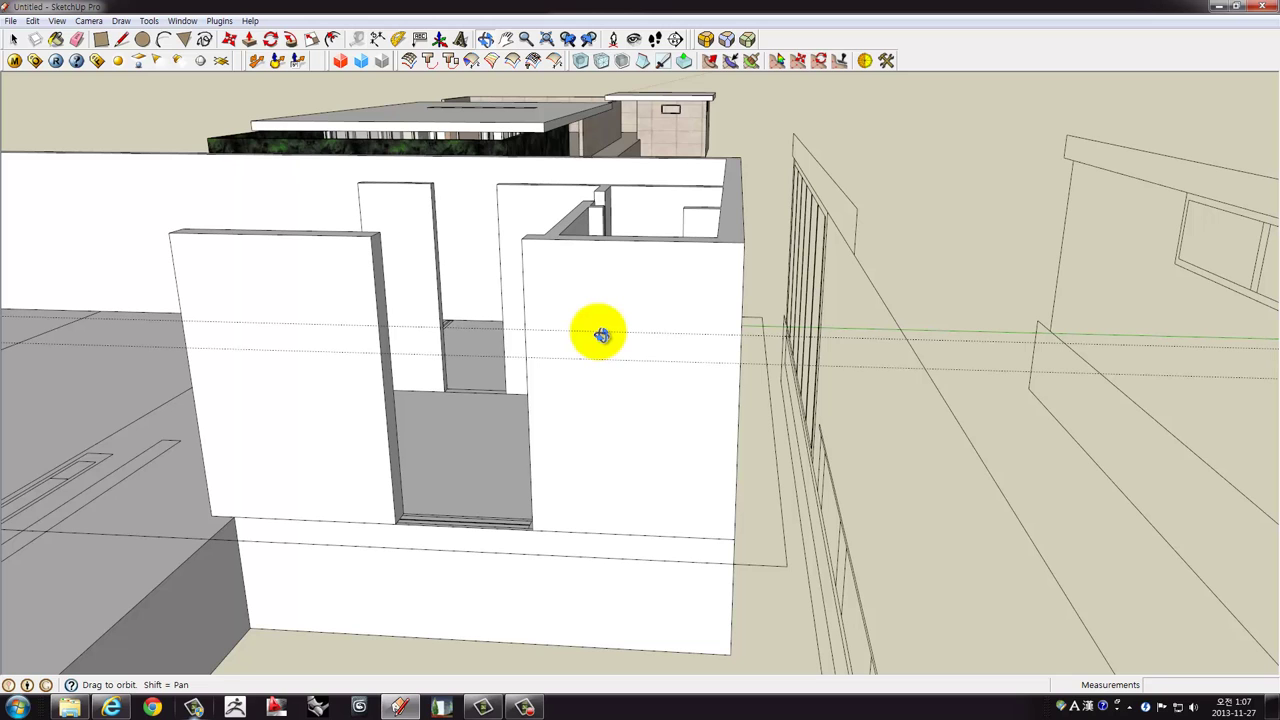
pyautogui.moveTo(600, 335)
pyautogui.mouseDown(button='middle')
pyautogui.moveTo(597, 349)
pyautogui.moveTo(654, 371)
pyautogui.mouseUp(button='middle')
pyautogui.press('t')
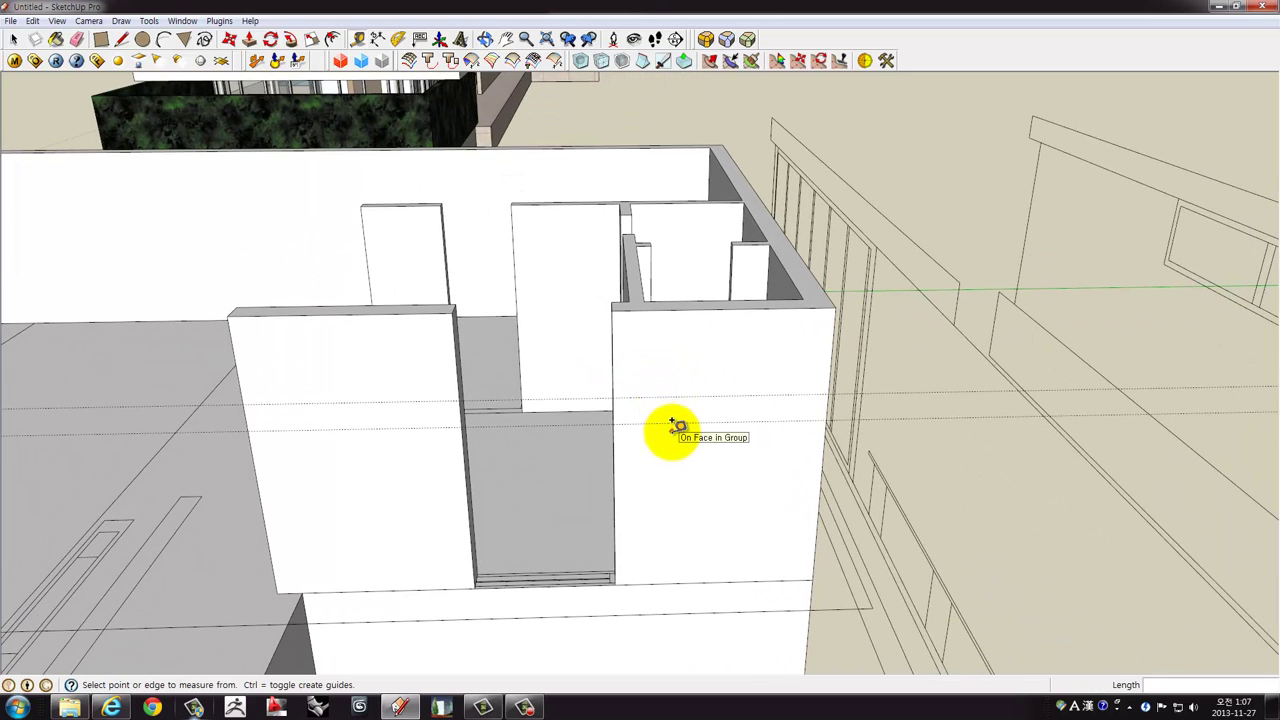
pyautogui.moveTo(672, 425)
pyautogui.mouseDown(button='middle')
pyautogui.moveTo(400, 471)
pyautogui.moveTo(451, 506)
pyautogui.moveTo(420, 445)
pyautogui.moveTo(526, 363)
pyautogui.moveTo(546, 369)
pyautogui.moveTo(563, 331)
pyautogui.moveTo(488, 428)
pyautogui.mouseUp(button='middle')
pyautogui.scroll(3, 420, 443)
# Inside the wall group, push the freestanding panel's side face to a new thickness.
pyautogui.doubleClick(473, 438)
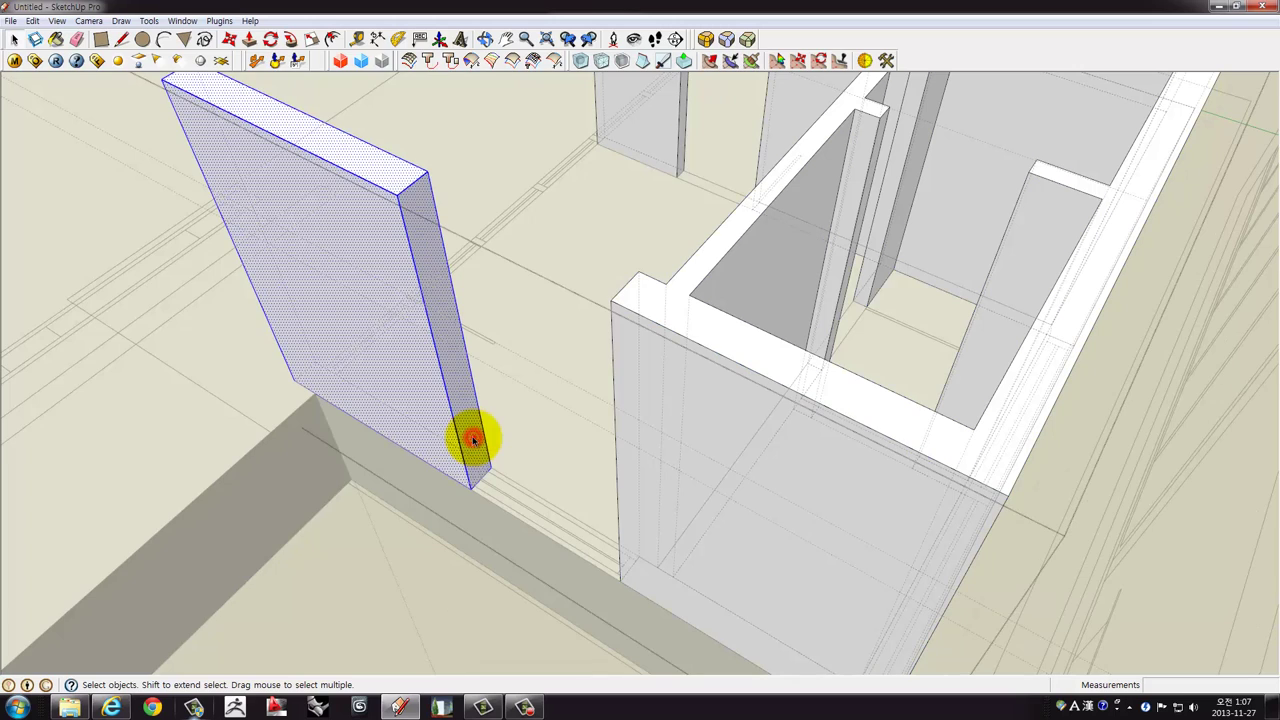
pyautogui.press('p')
pyautogui.click(478, 455)
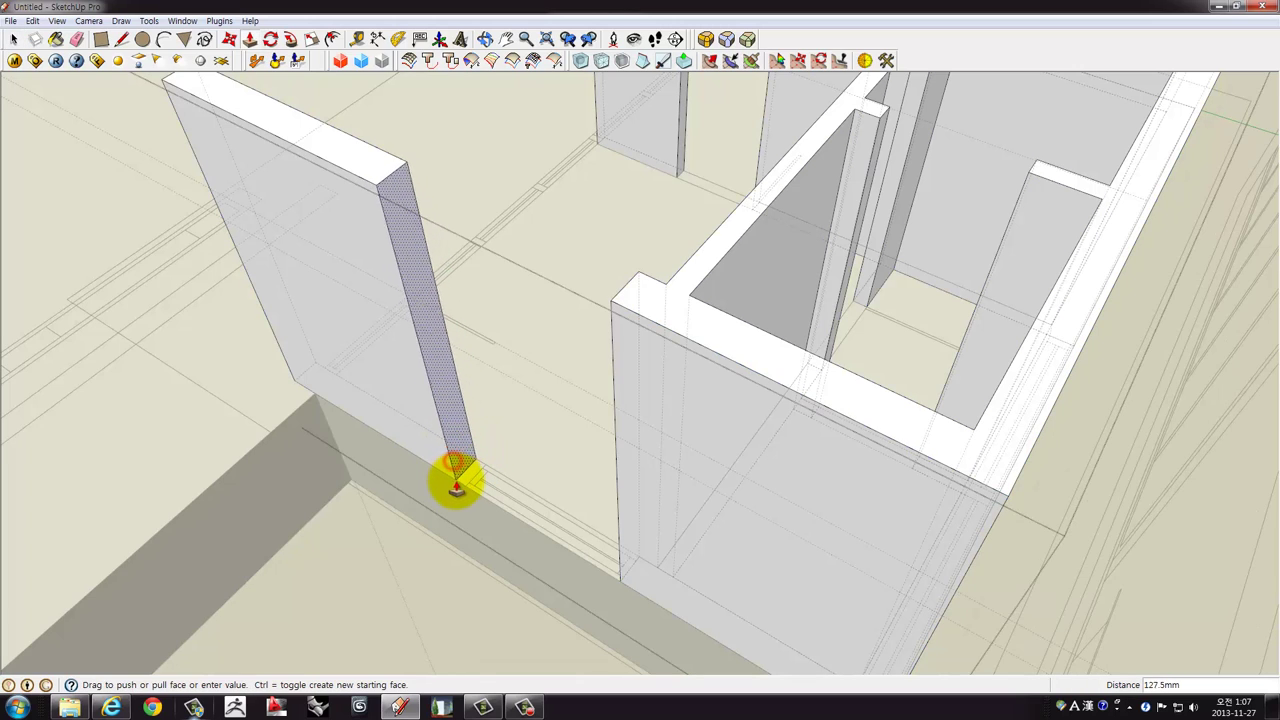
pyautogui.click(463, 483)
pyautogui.press('space')
pyautogui.moveTo(485, 472)
pyautogui.mouseDown(button='middle')
pyautogui.moveTo(514, 449)
pyautogui.moveTo(694, 437)
pyautogui.moveTo(654, 423)
pyautogui.moveTo(591, 364)
pyautogui.moveTo(723, 249)
pyautogui.moveTo(656, 396)
pyautogui.moveTo(740, 303)
pyautogui.moveTo(698, 346)
pyautogui.moveTo(503, 446)
pyautogui.moveTo(455, 410)
pyautogui.mouseUp(button='middle')
# Divide the panel's side face at the guide and extend its lower part to the adjacent wall.
pyautogui.press('Delete')
pyautogui.click(449, 407)
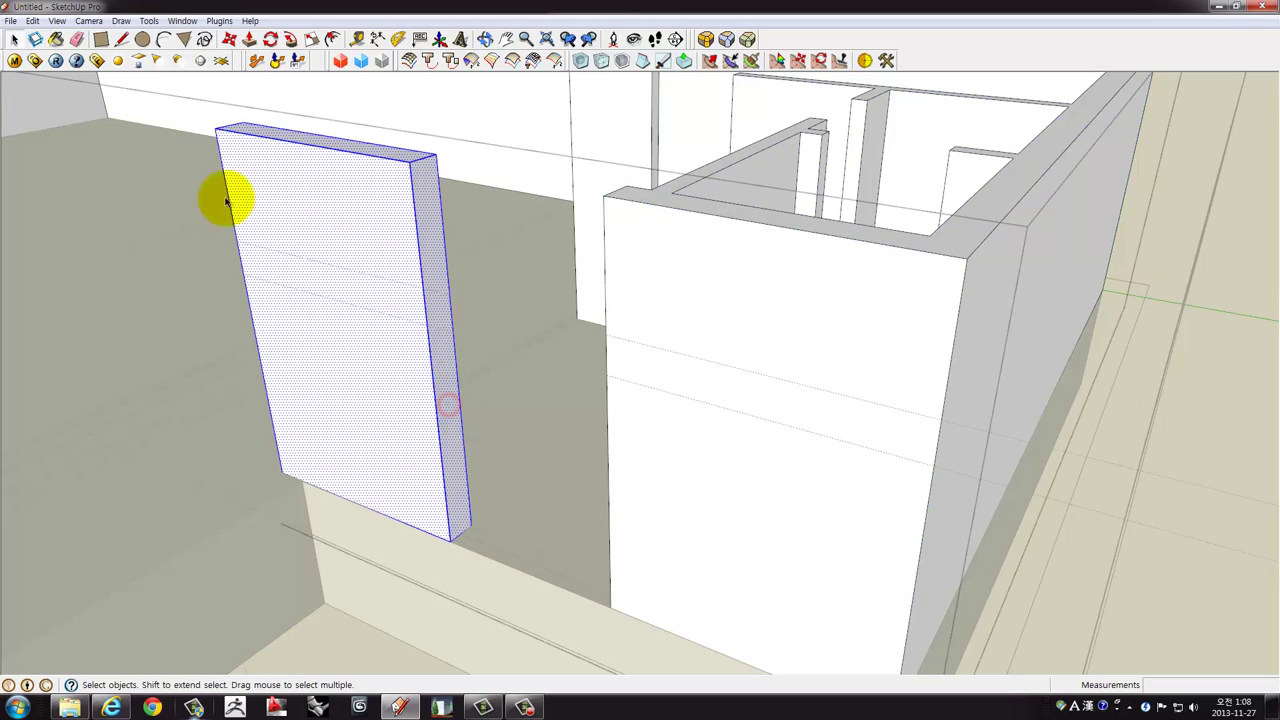
pyautogui.click(121, 39)
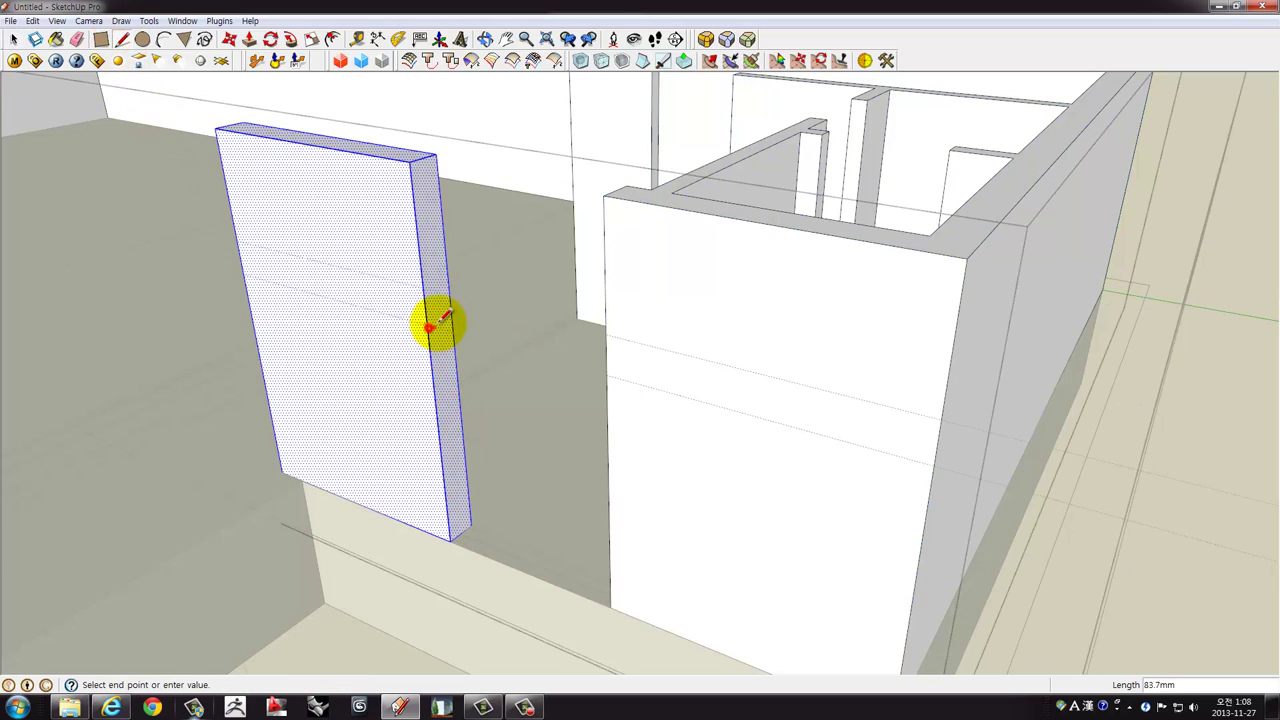
pyautogui.moveTo(463, 355); pyautogui.dragTo(478, 392, button='middle')
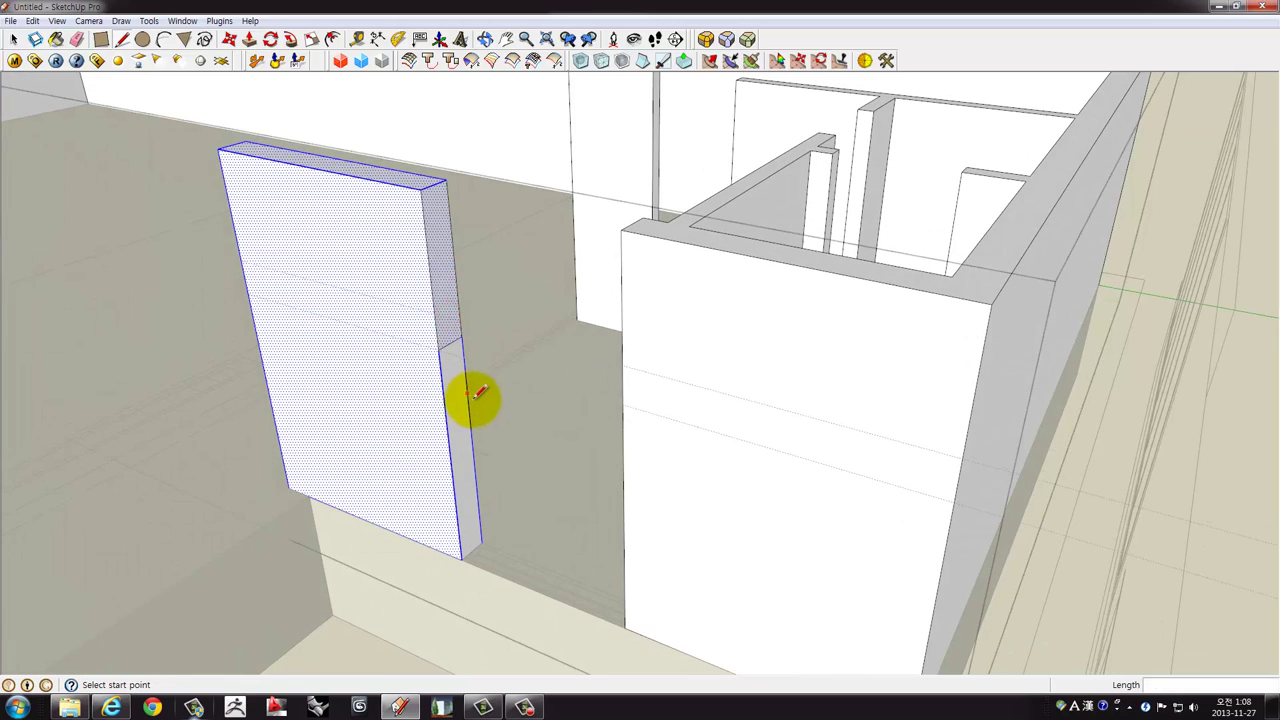
pyautogui.press('p')
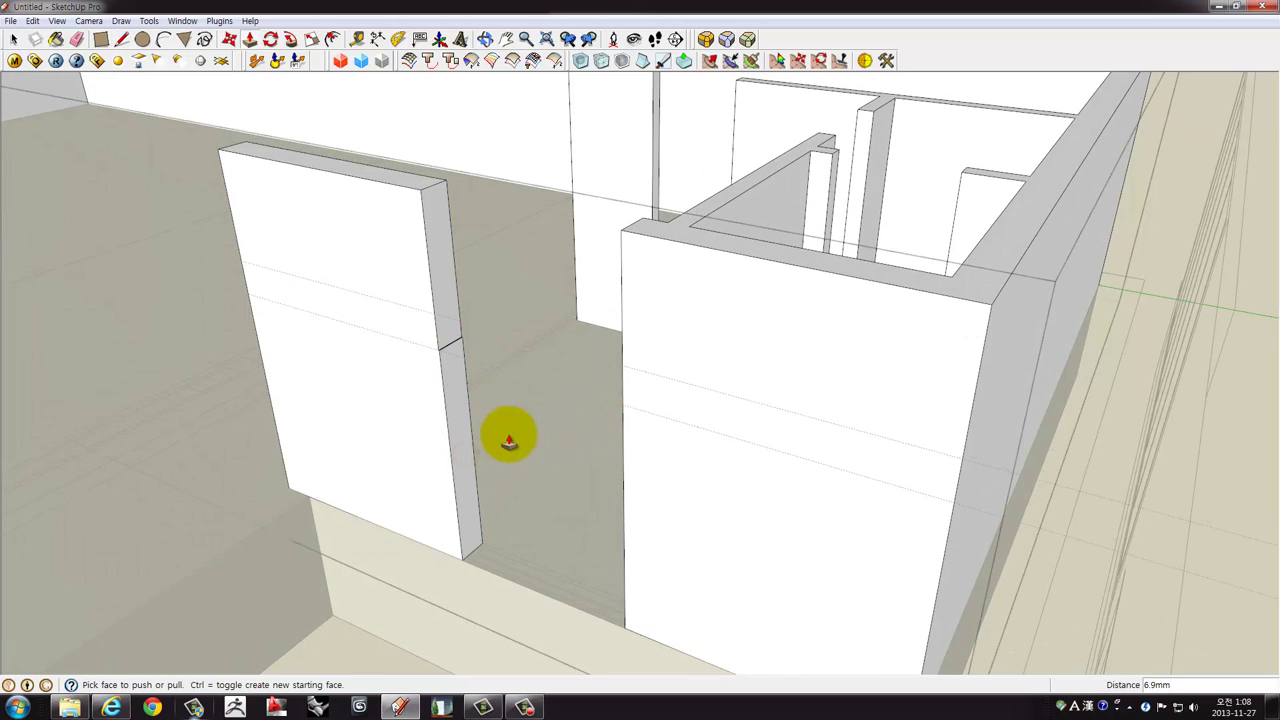
pyautogui.moveTo(464, 446); pyautogui.dragTo(625, 368)
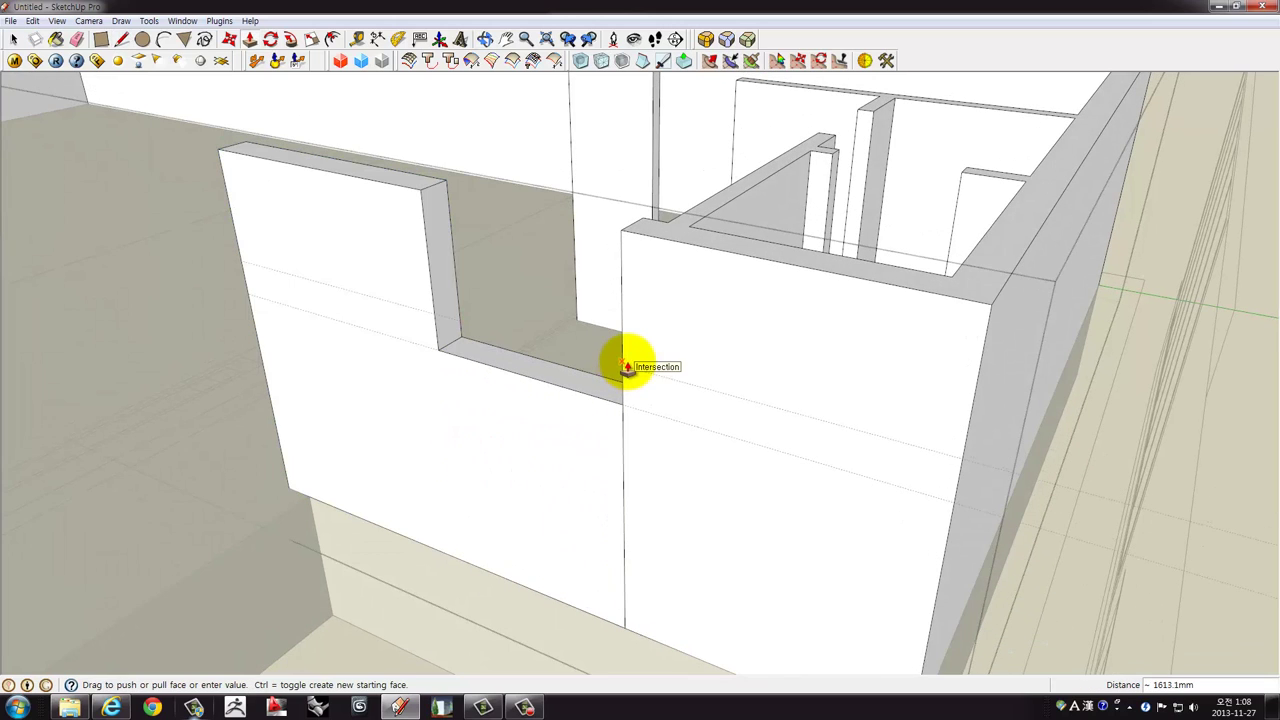
pyautogui.moveTo(608, 400); pyautogui.dragTo(649, 457, button='middle')
pyautogui.press('e')
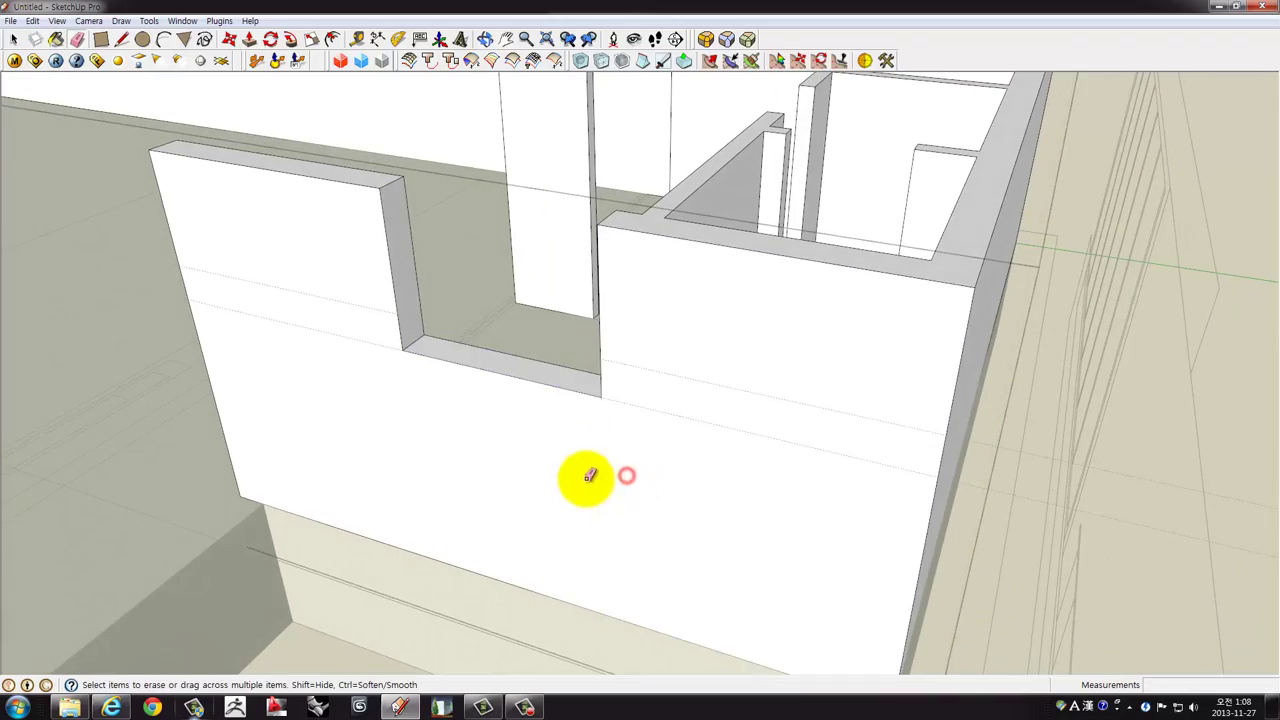
pyautogui.scroll(-3, 590, 476)
pyautogui.moveTo(623, 366)
pyautogui.mouseDown(button='middle')
pyautogui.moveTo(1077, 503)
pyautogui.moveTo(523, 406)
pyautogui.moveTo(1106, 433)
pyautogui.moveTo(910, 258)
pyautogui.mouseUp(button='middle')
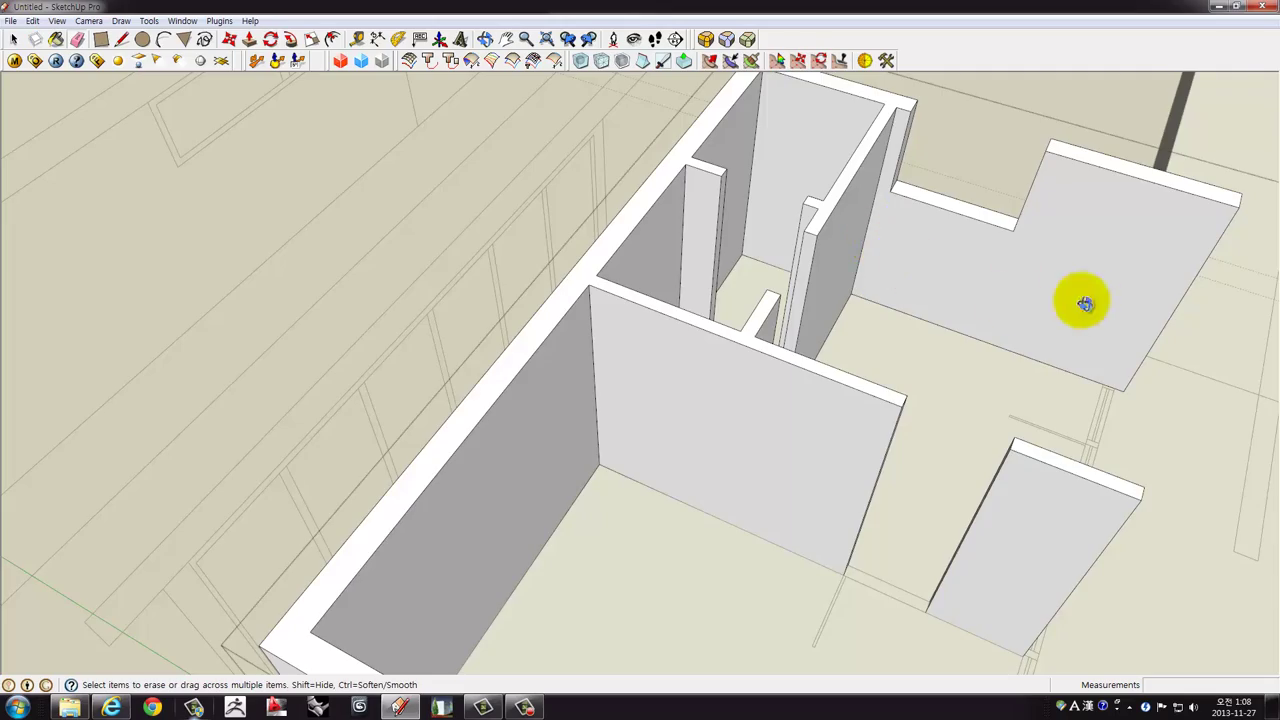
# Copy the strip at the gap's bottom up to the upper guide line.
pyautogui.moveTo(1080, 300)
pyautogui.mouseDown(button='middle')
pyautogui.moveTo(500, 271)
pyautogui.moveTo(394, 129)
pyautogui.moveTo(455, 323)
pyautogui.moveTo(734, 491)
pyautogui.moveTo(609, 466)
pyautogui.moveTo(560, 431)
pyautogui.mouseUp(button='middle')
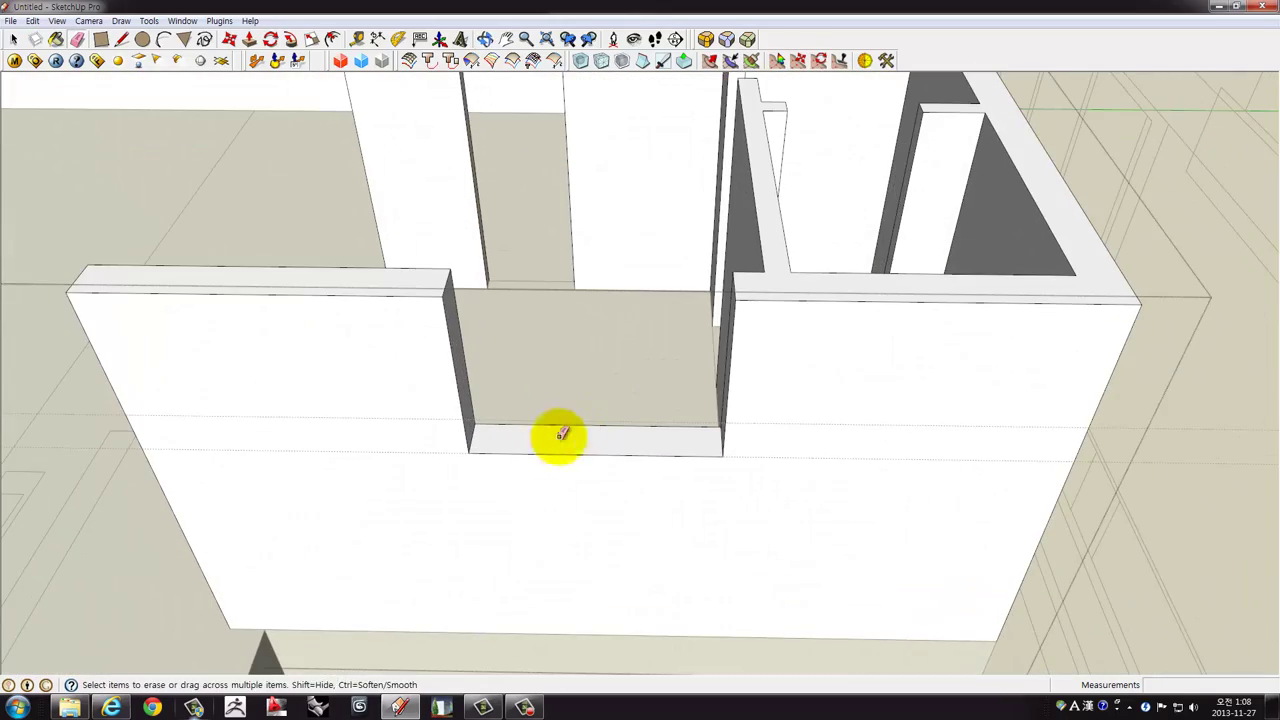
pyautogui.click(497, 450)
pyautogui.moveTo(497, 445)
pyautogui.mouseDown(button='middle')
pyautogui.moveTo(423, 403)
pyautogui.moveTo(432, 410)
pyautogui.mouseUp(button='middle')
pyautogui.press('m')
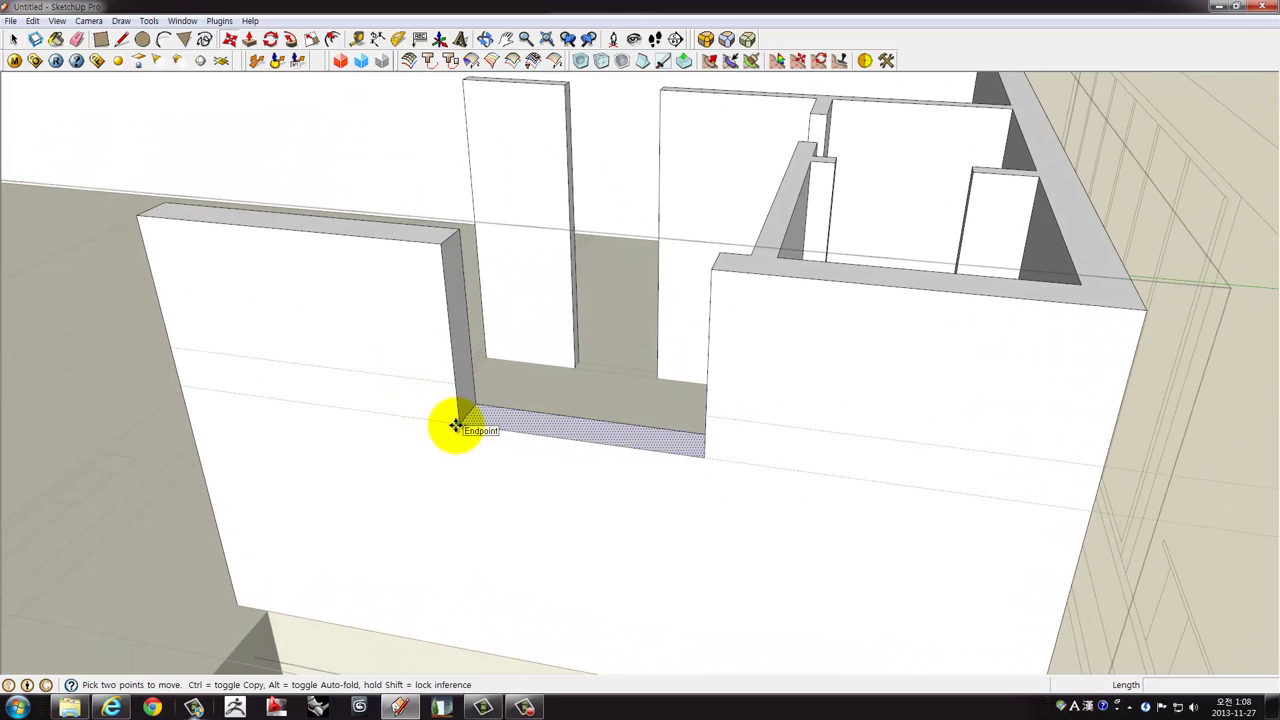
pyautogui.click(455, 426)
pyautogui.press('ctrl')
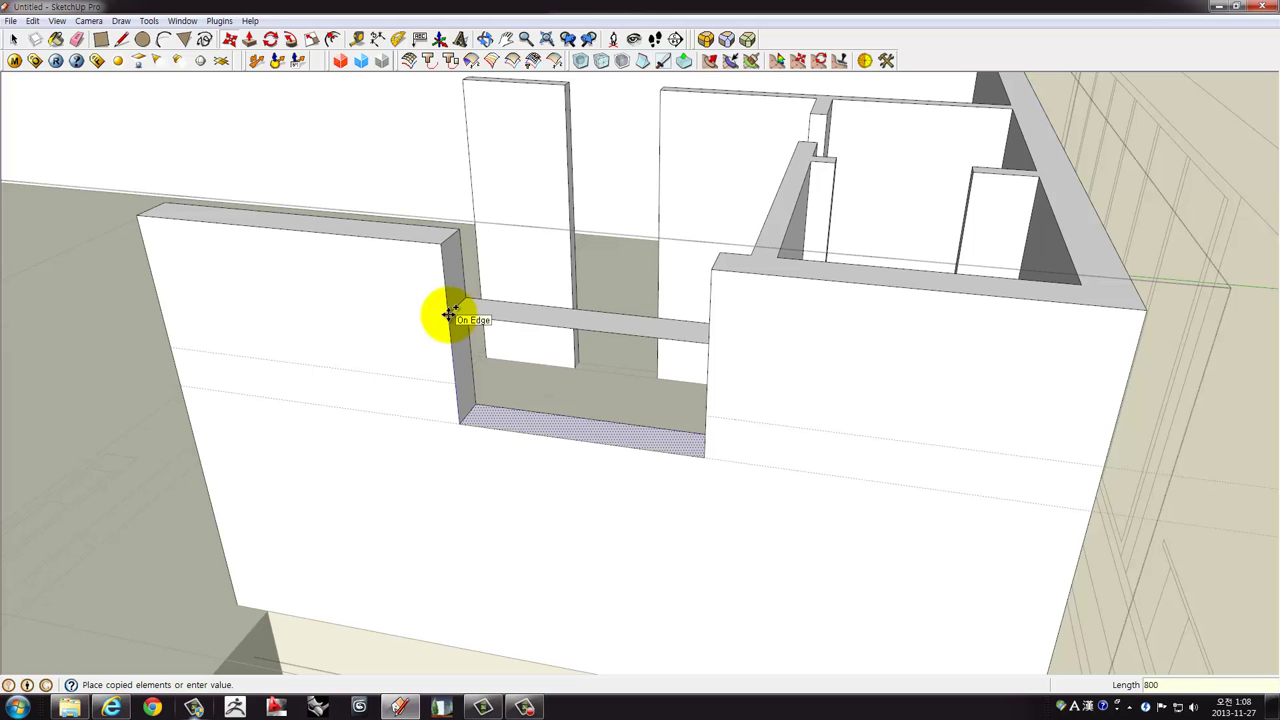
pyautogui.click(448, 314)
pyautogui.moveTo(448, 314); pyautogui.dragTo(498, 335, button='middle')
# Raise the copied strip 440 mm to close the top of the gap.
pyautogui.press('p')
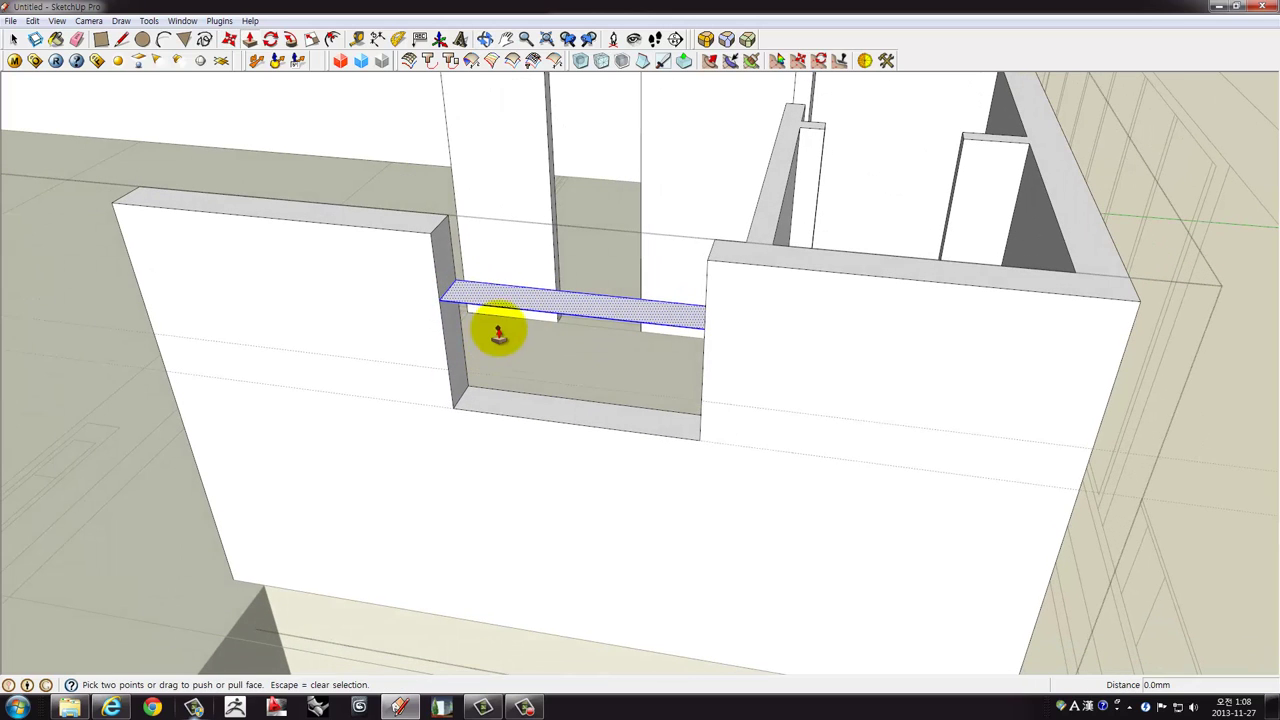
pyautogui.click(488, 305)
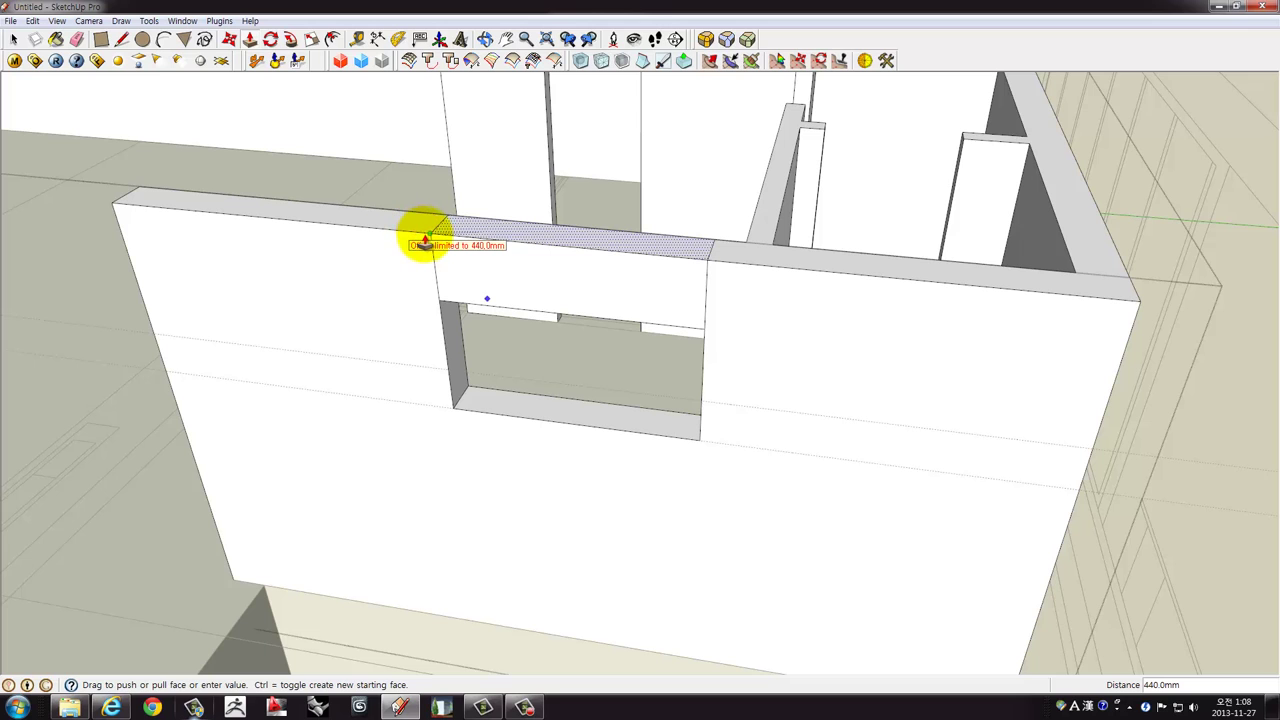
pyautogui.click(432, 255)
pyautogui.scroll(3, 463, 297)
pyautogui.scroll(3, 434, 280)
# Erase the leftover edges around the new rectangular window opening.
pyautogui.press('e')
pyautogui.click(408, 263)
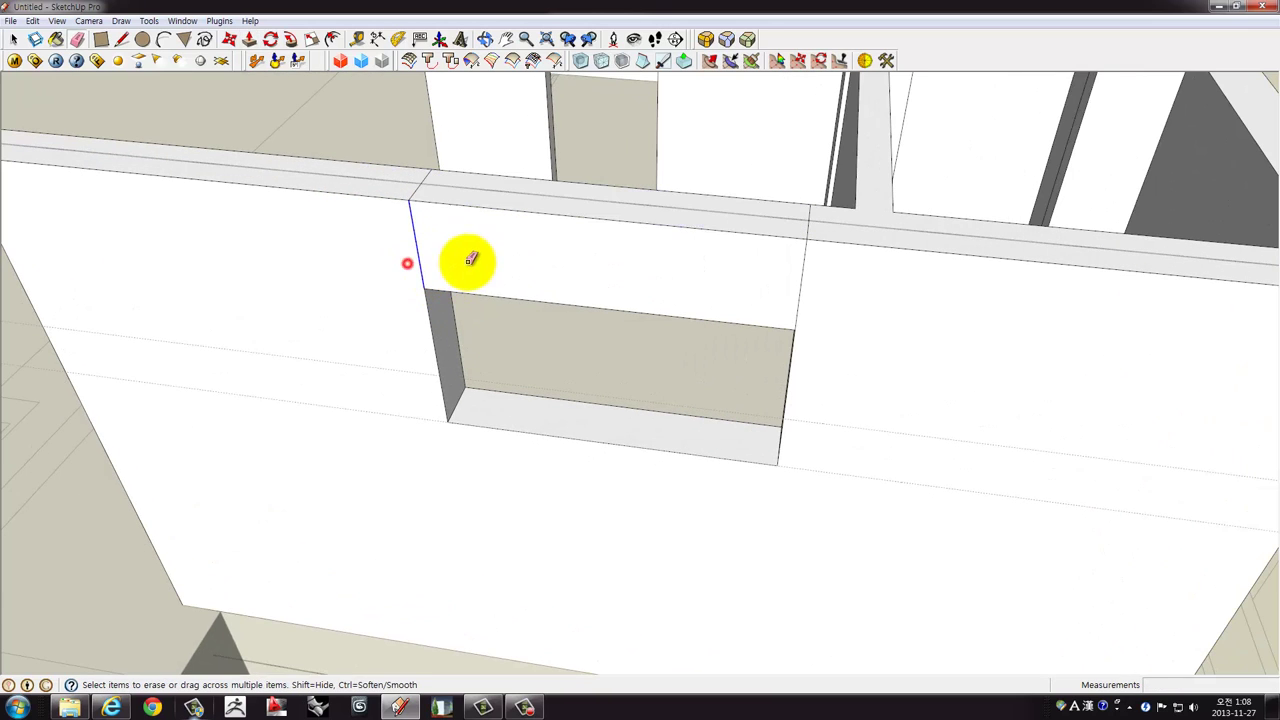
pyautogui.click(409, 190)
pyautogui.click(805, 276)
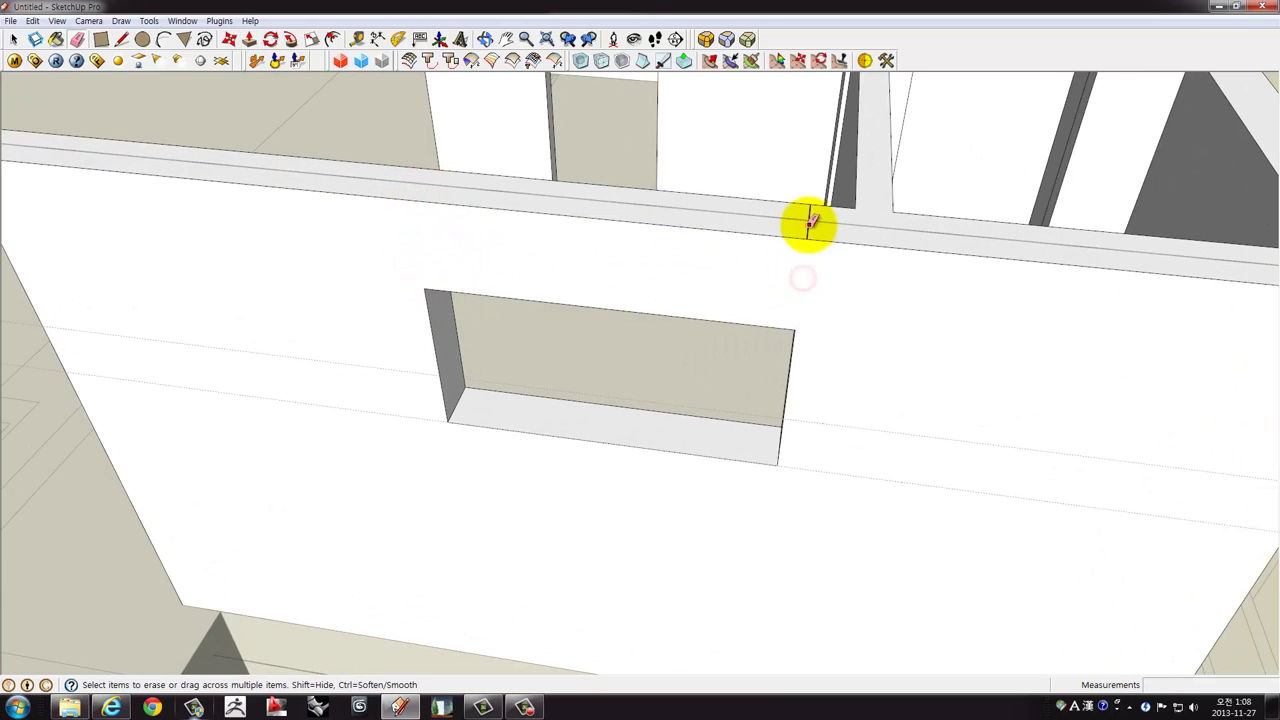
pyautogui.moveTo(808, 224)
pyautogui.mouseDown(button='middle')
pyautogui.moveTo(642, 312)
pyautogui.moveTo(851, 383)
pyautogui.moveTo(531, 245)
pyautogui.mouseUp(button='middle')
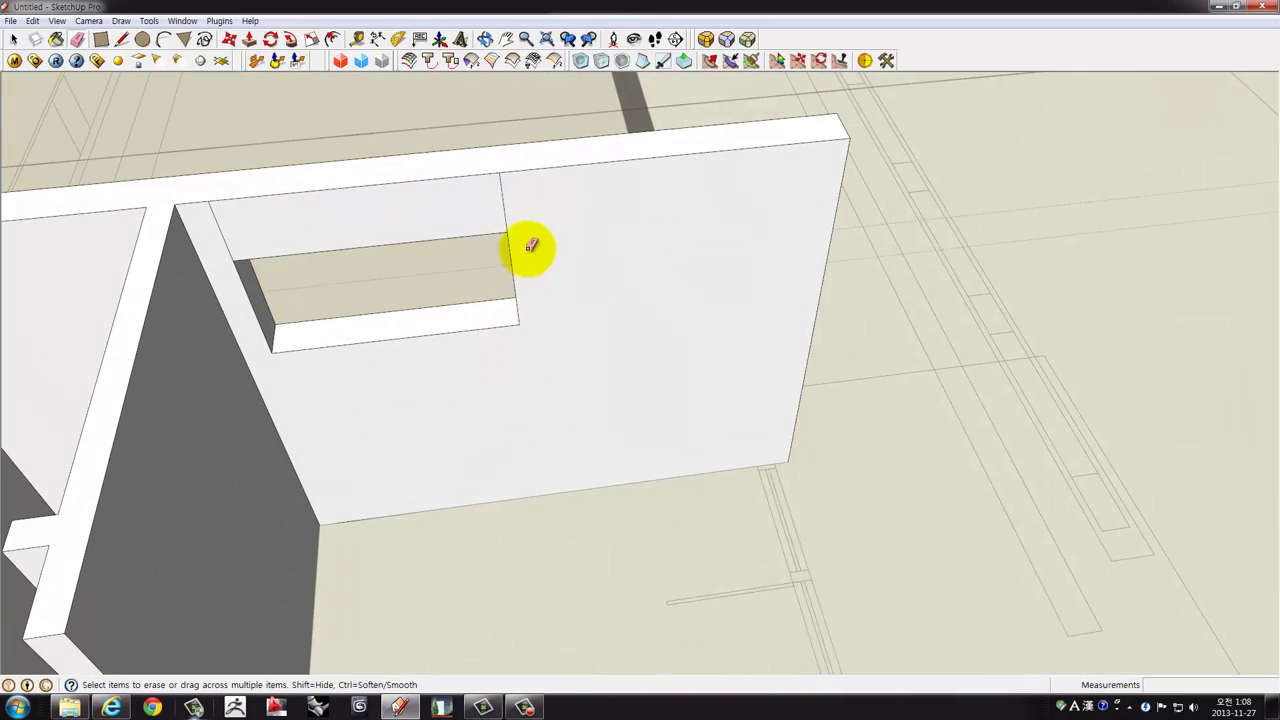
pyautogui.click(502, 197)
pyautogui.moveTo(224, 234)
pyautogui.mouseDown(button='middle')
pyautogui.moveTo(360, 260)
pyautogui.moveTo(443, 366)
pyautogui.moveTo(509, 343)
pyautogui.moveTo(580, 417)
pyautogui.mouseUp(button='middle')
# Place guide lines 2200 mm up from the bases of the interior partition walls.
pyautogui.scroll(-3, 590, 418)
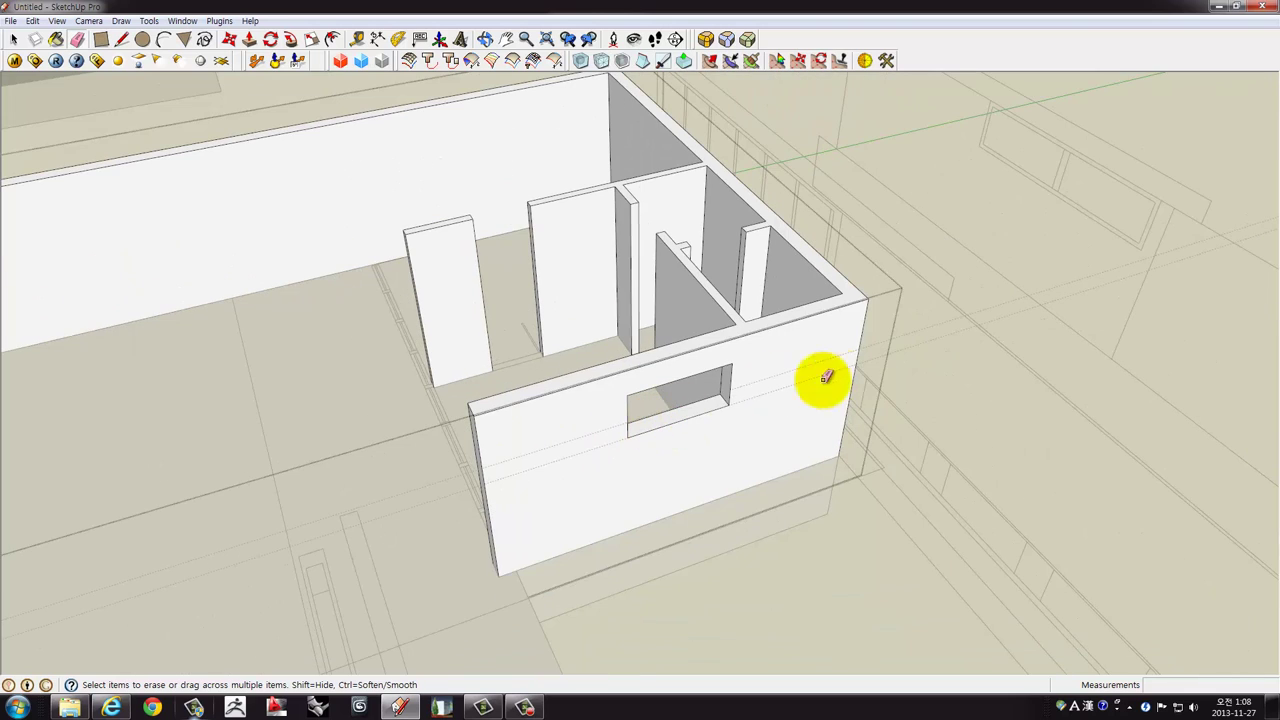
pyautogui.press('space')
pyautogui.scroll(4, 973, 367)
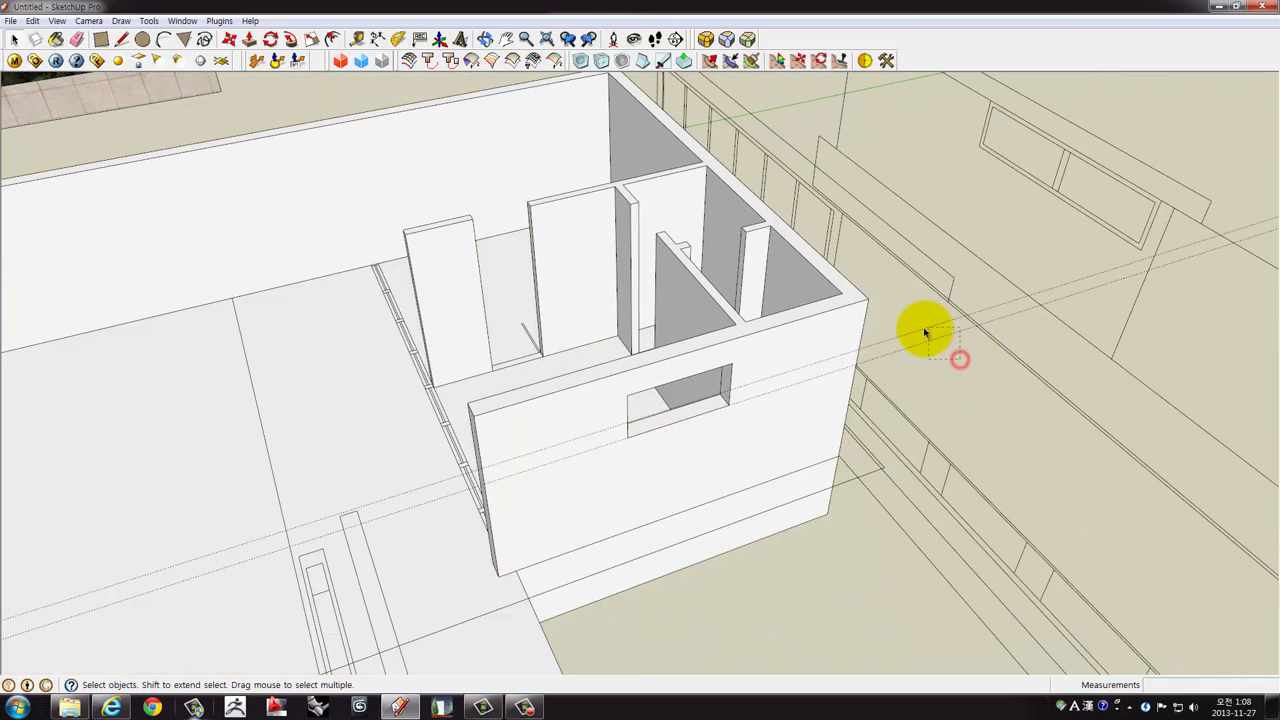
pyautogui.moveTo(918, 348); pyautogui.dragTo(921, 364, button='middle')
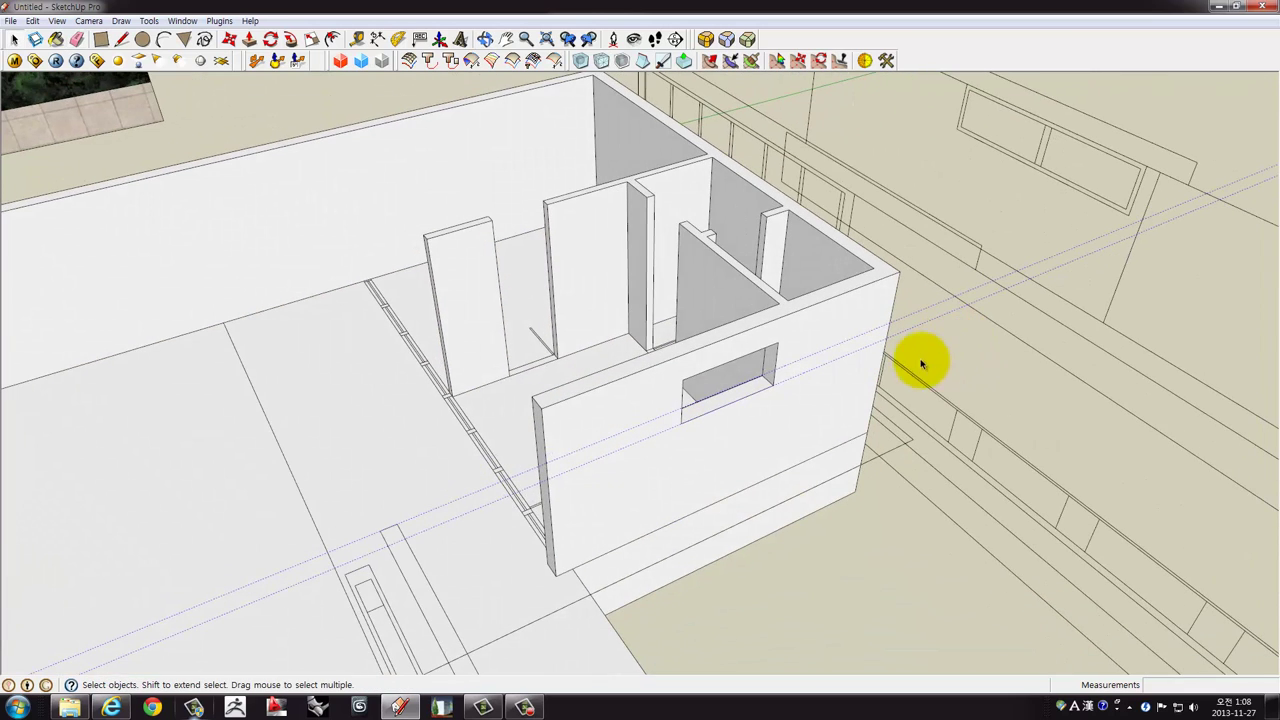
pyautogui.moveTo(606, 371)
pyautogui.mouseDown(button='middle')
pyautogui.moveTo(691, 371)
pyautogui.moveTo(634, 257)
pyautogui.moveTo(546, 343)
pyautogui.mouseUp(button='middle')
pyautogui.scroll(2, 630, 265)
pyautogui.hotkey('ctrl', 'a')
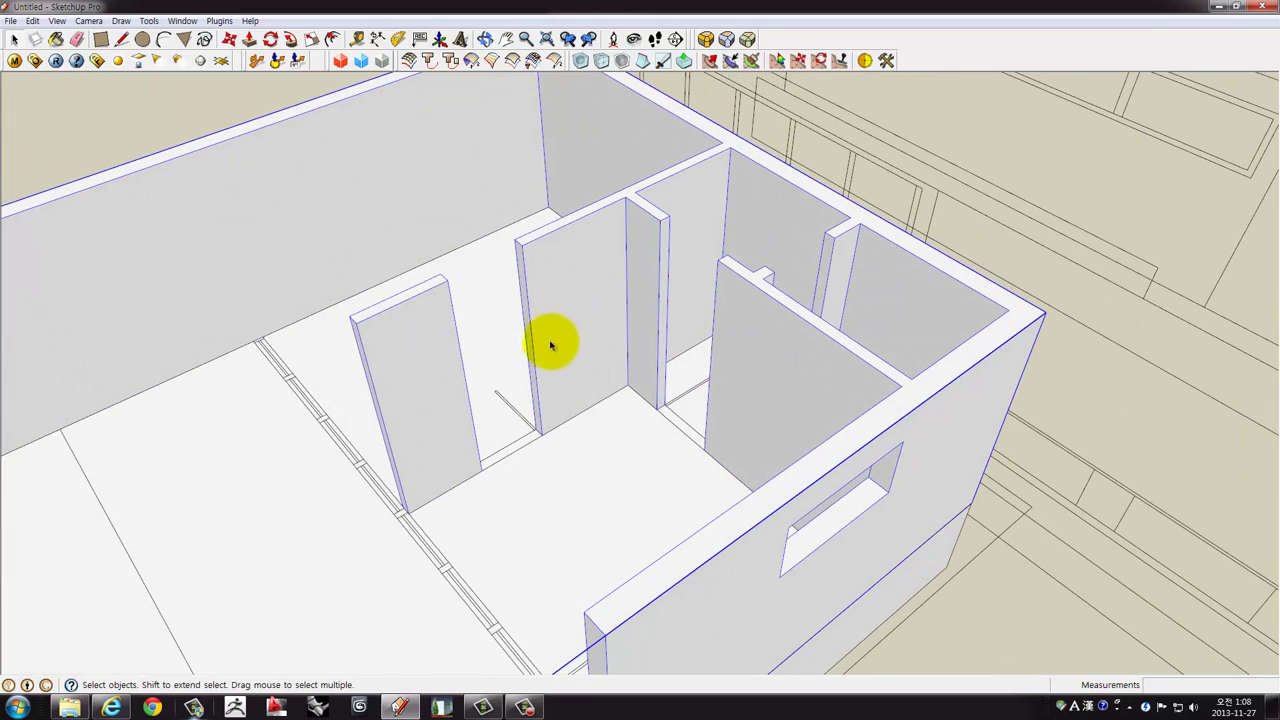
pyautogui.press('t')
pyautogui.click(570, 413)
pyautogui.write('2200')
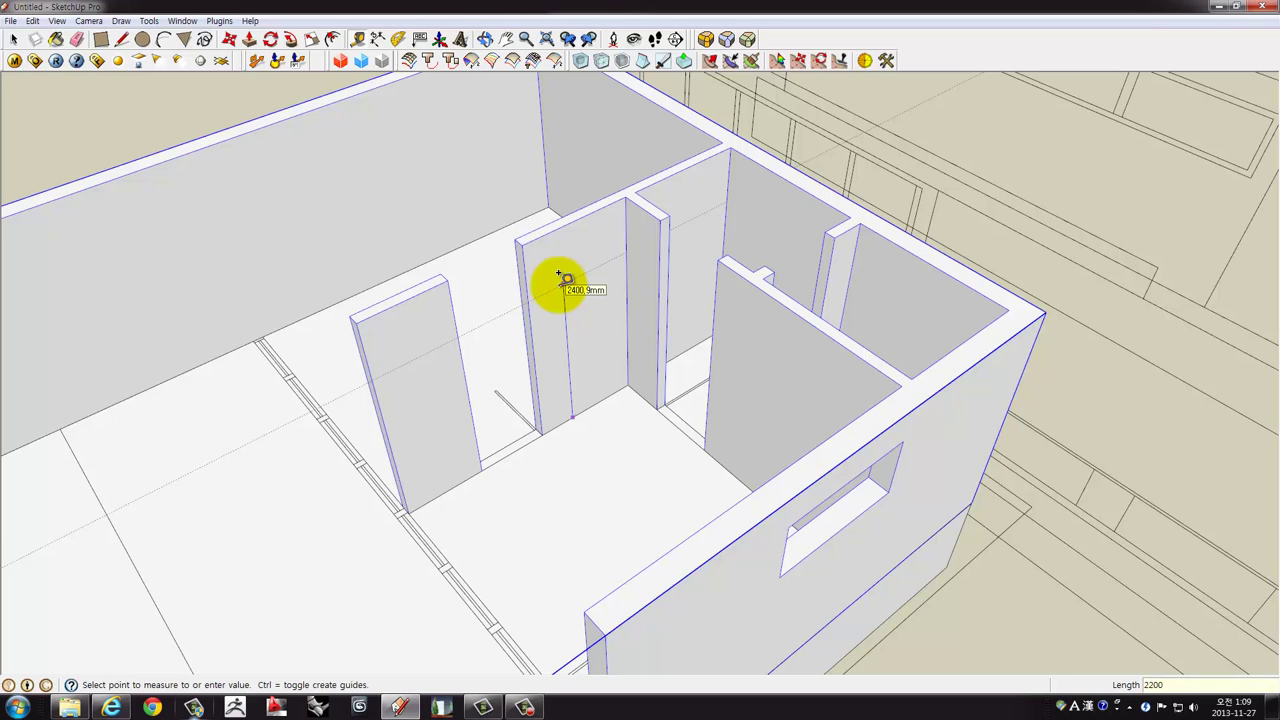
pyautogui.moveTo(640, 260)
pyautogui.mouseDown(button='middle')
pyautogui.moveTo(600, 434)
pyautogui.moveTo(534, 357)
pyautogui.moveTo(578, 284)
pyautogui.moveTo(714, 271)
pyautogui.moveTo(731, 306)
pyautogui.moveTo(674, 394)
pyautogui.moveTo(688, 435)
pyautogui.mouseUp(button='middle')
pyautogui.click(685, 437)
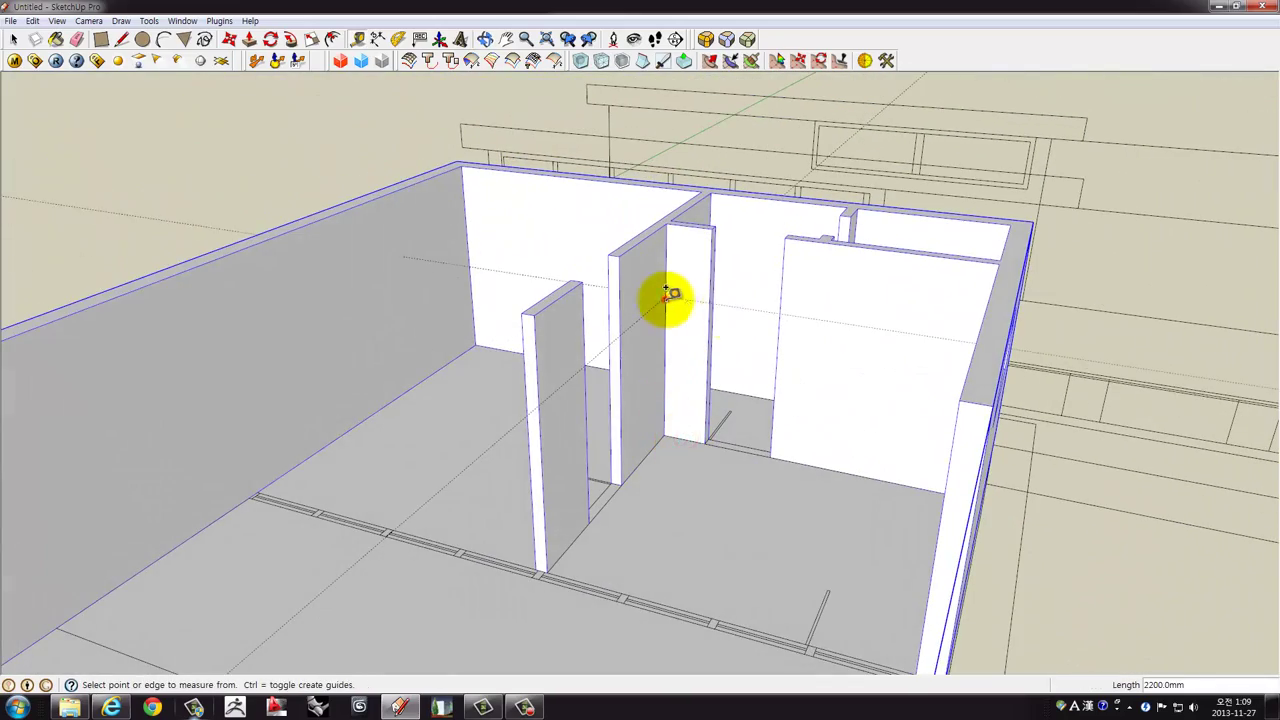
pyautogui.moveTo(668, 293)
pyautogui.mouseDown(button='middle')
pyautogui.moveTo(671, 371)
pyautogui.moveTo(509, 389)
pyautogui.mouseUp(button='middle')
pyautogui.press('space')
# Copy the top edges of the wall end and column down to door height.
pyautogui.scroll(1, 499, 385)
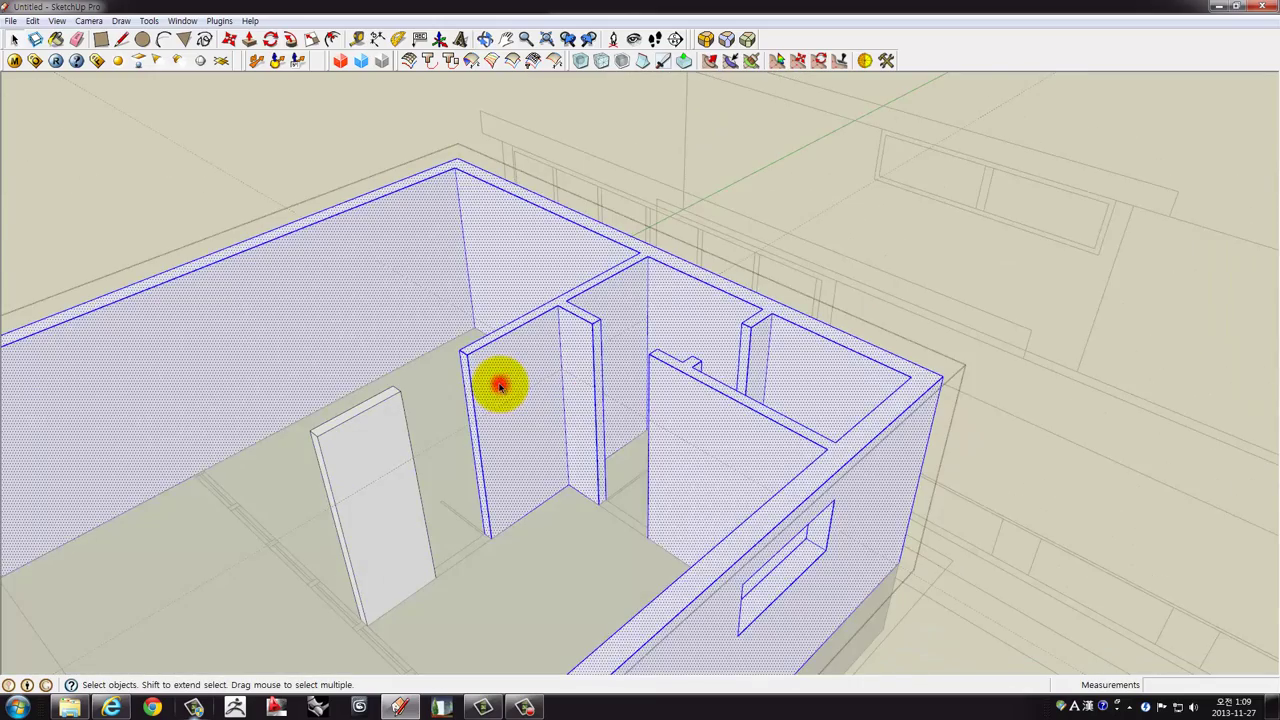
pyautogui.scroll(1, 495, 382)
pyautogui.scroll(1, 491, 395)
pyautogui.scroll(1, 510, 400)
pyautogui.moveTo(530, 385); pyautogui.dragTo(526, 332, button='middle')
pyautogui.click(525, 312)
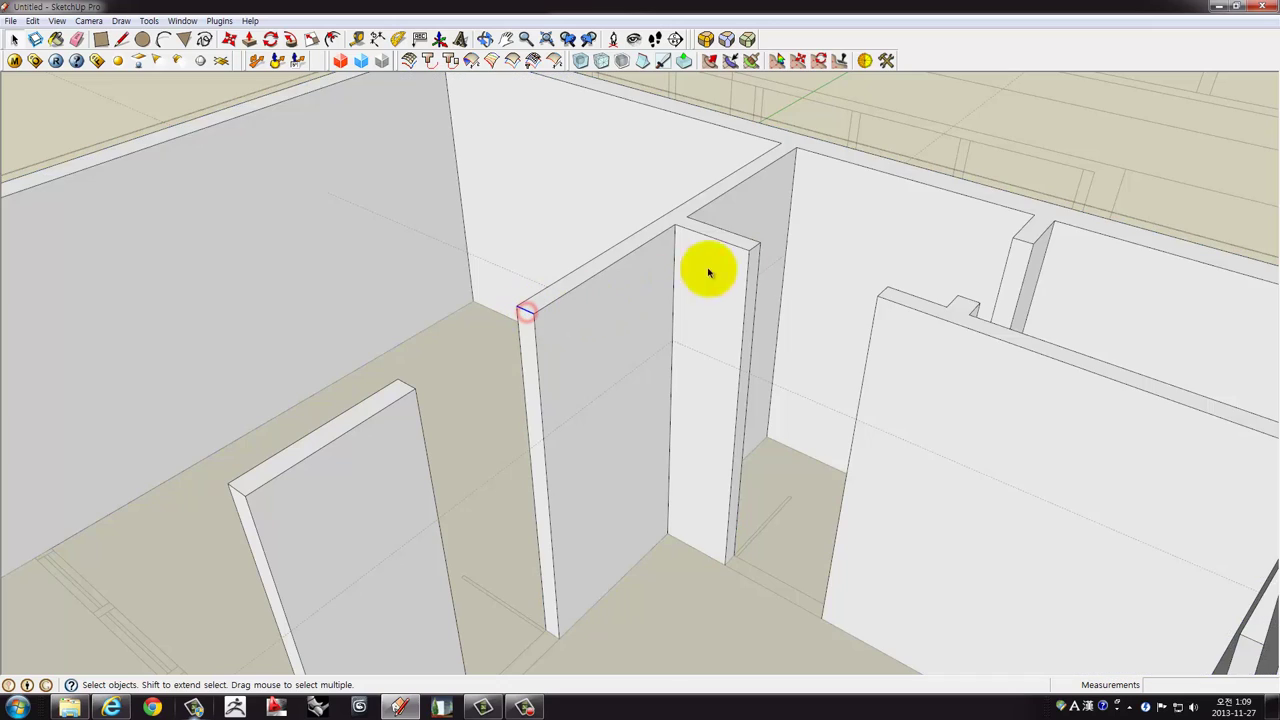
pyautogui.keyDown('ctrl'); pyautogui.click(756, 250); pyautogui.keyUp('ctrl')
pyautogui.middleClick(513, 349)
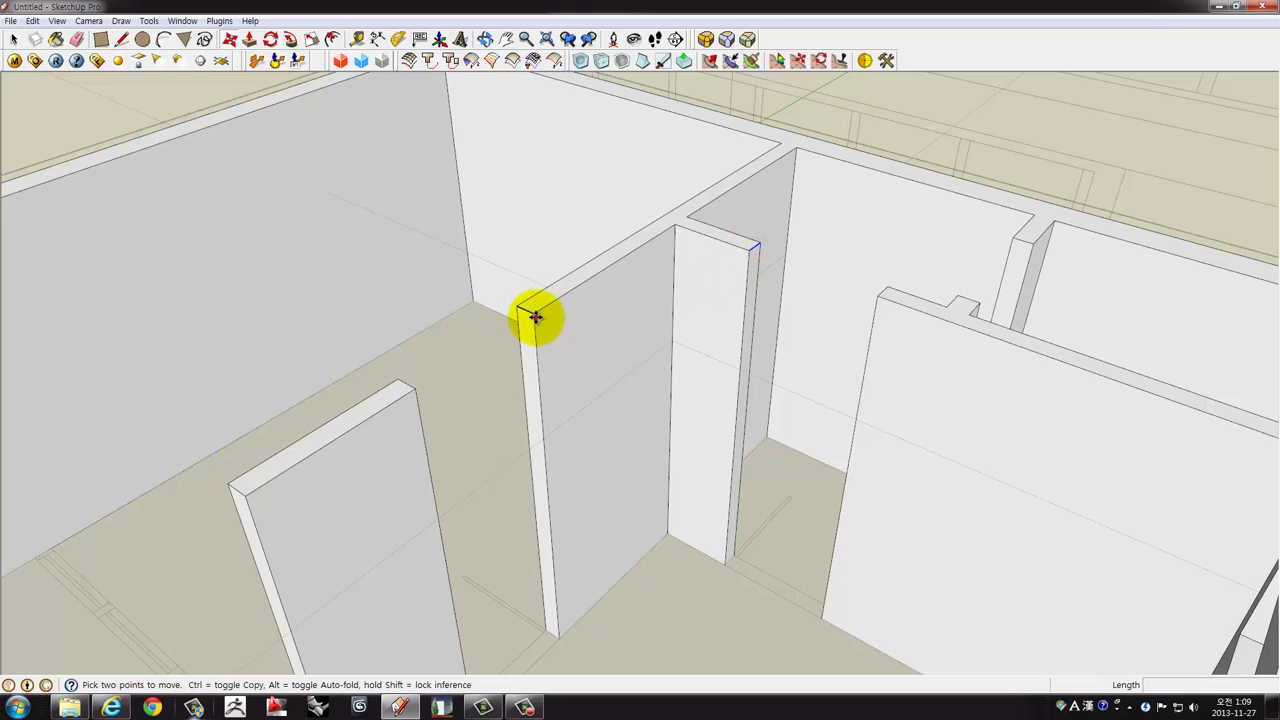
pyautogui.click(535, 317)
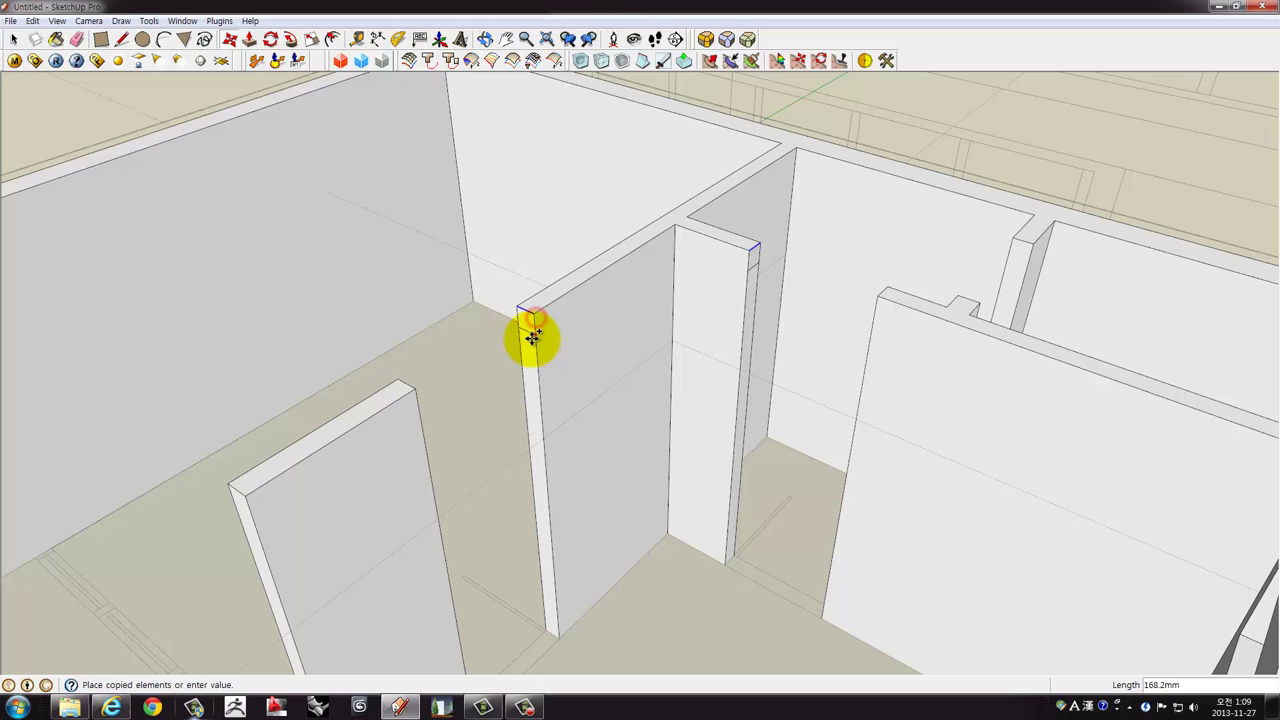
# Push the upper wall and column faces across to close the gap above the doorway.
pyautogui.press('p')
pyautogui.click(526, 417)
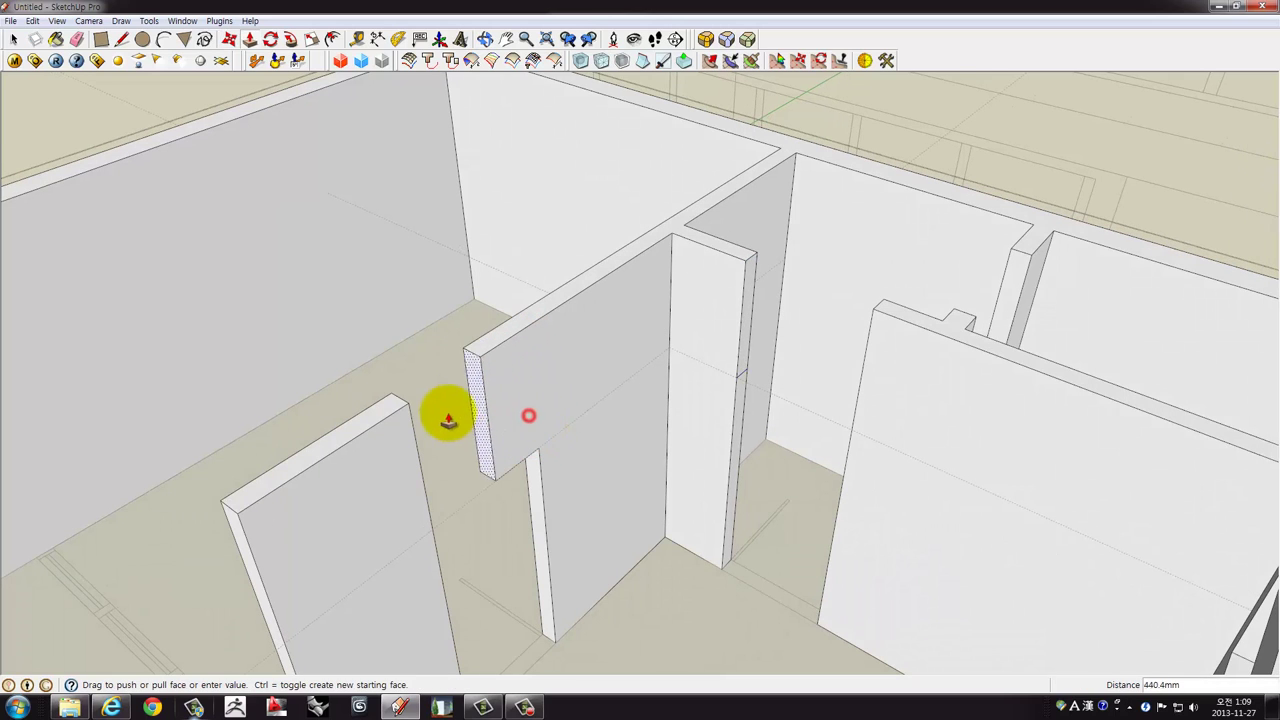
pyautogui.click(408, 410)
pyautogui.click(742, 356)
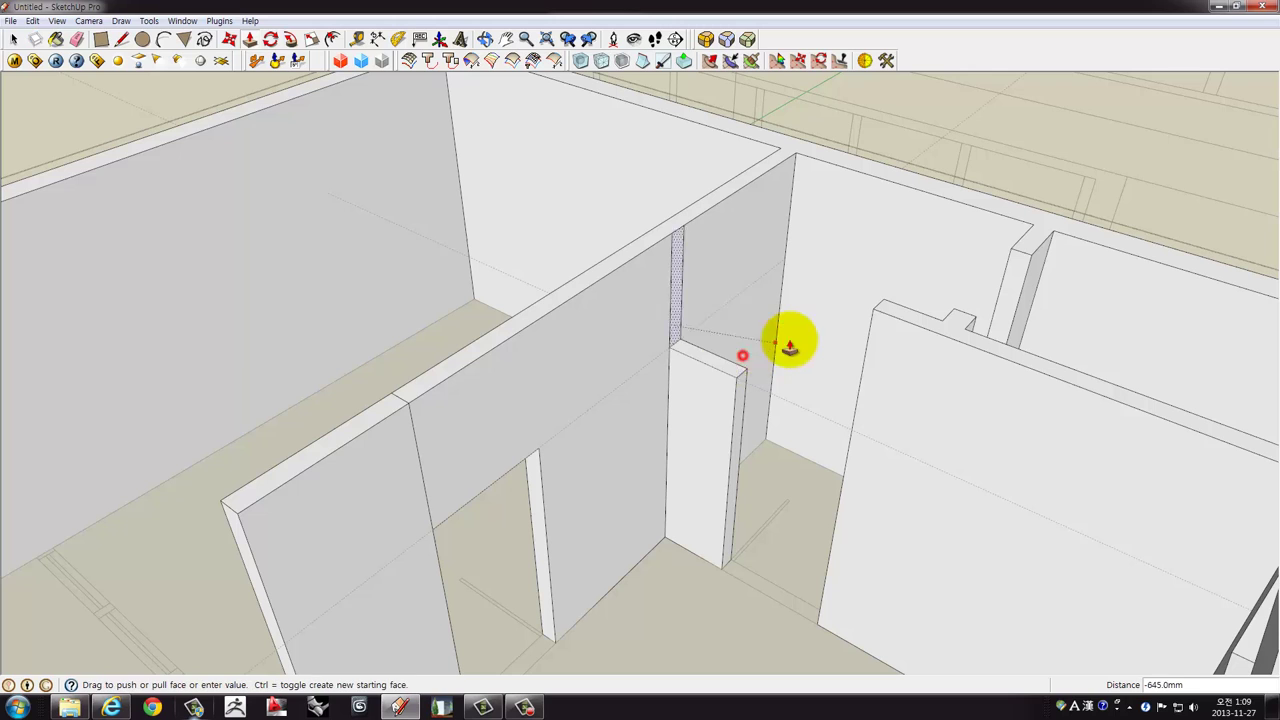
pyautogui.click(873, 313)
pyautogui.moveTo(690, 391); pyautogui.dragTo(707, 374, button='middle')
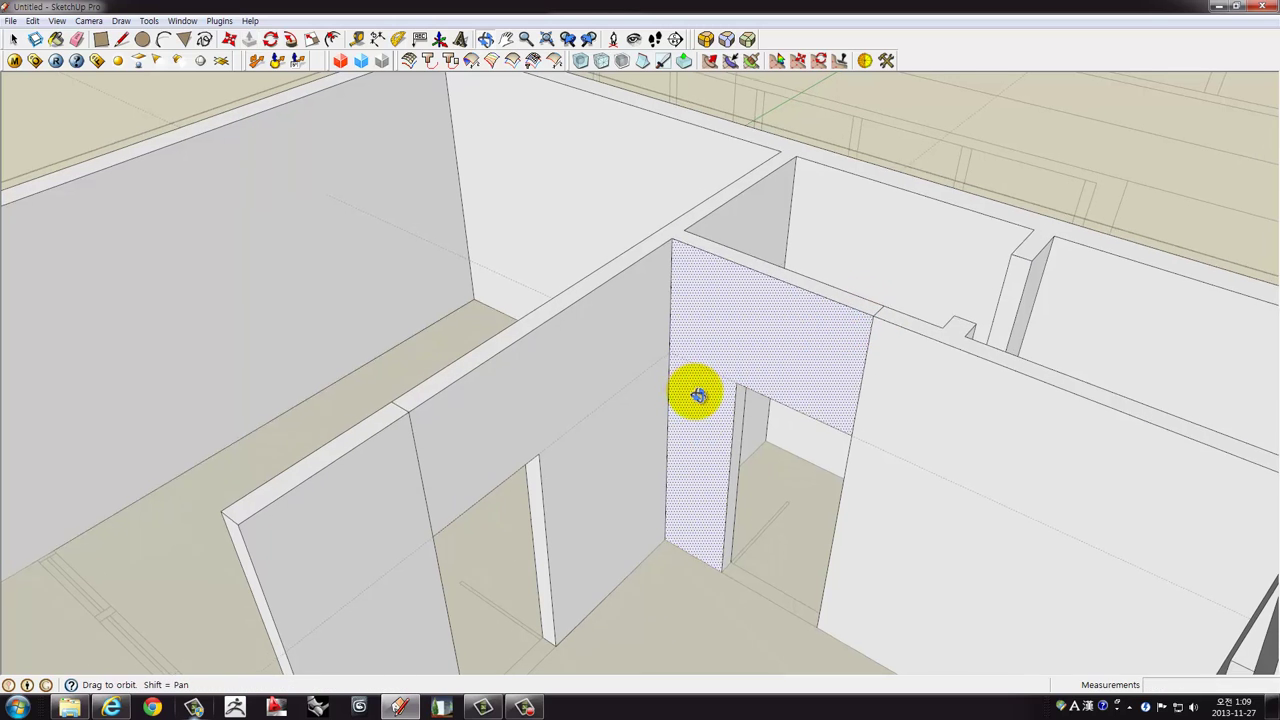
# Erase the seam edges where the partition walls join above the doorways.
pyautogui.press('e')
pyautogui.moveTo(875, 388); pyautogui.dragTo(877, 316)
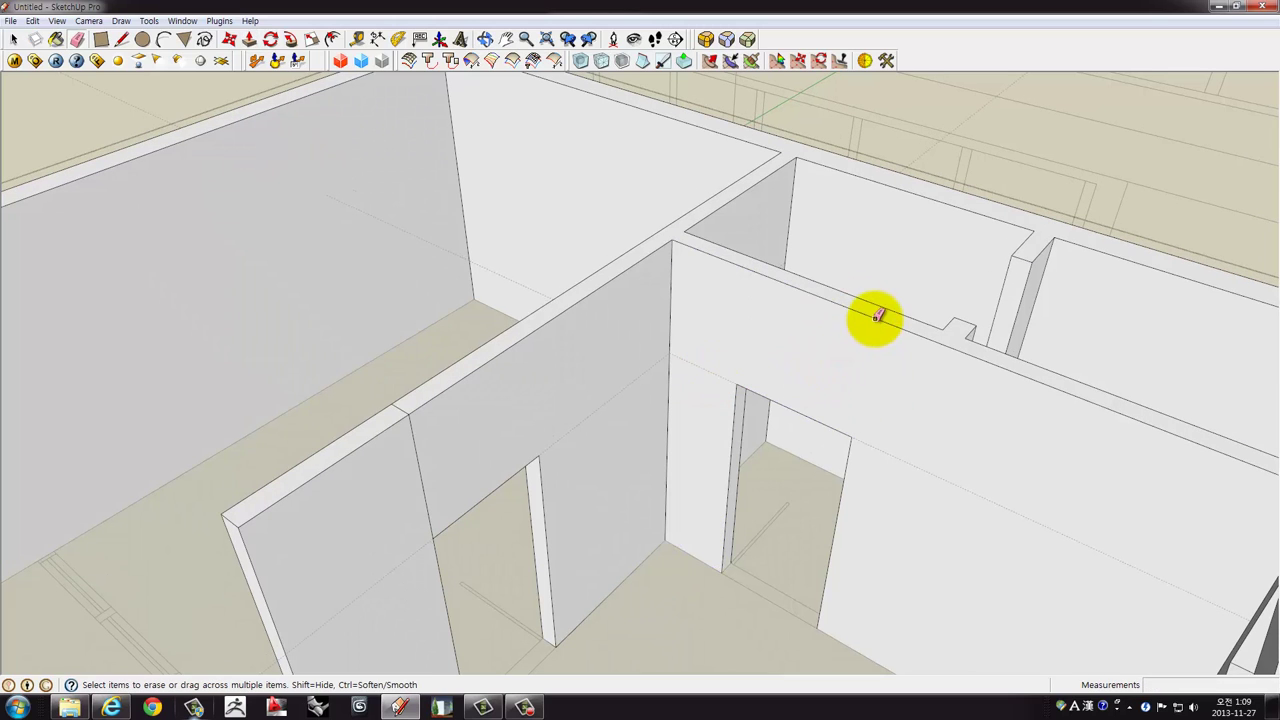
pyautogui.moveTo(410, 463); pyautogui.dragTo(420, 460)
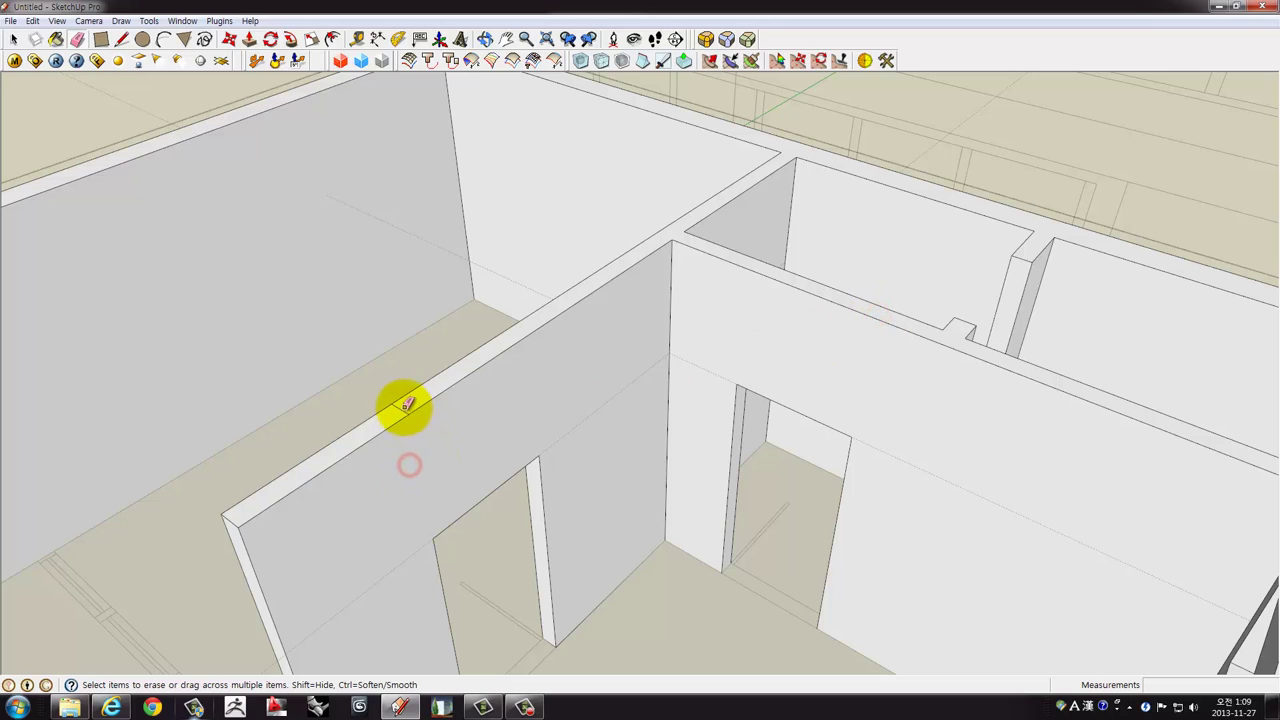
pyautogui.moveTo(427, 414)
pyautogui.mouseDown(button='middle')
pyautogui.moveTo(606, 409)
pyautogui.moveTo(801, 434)
pyautogui.mouseUp(button='middle')
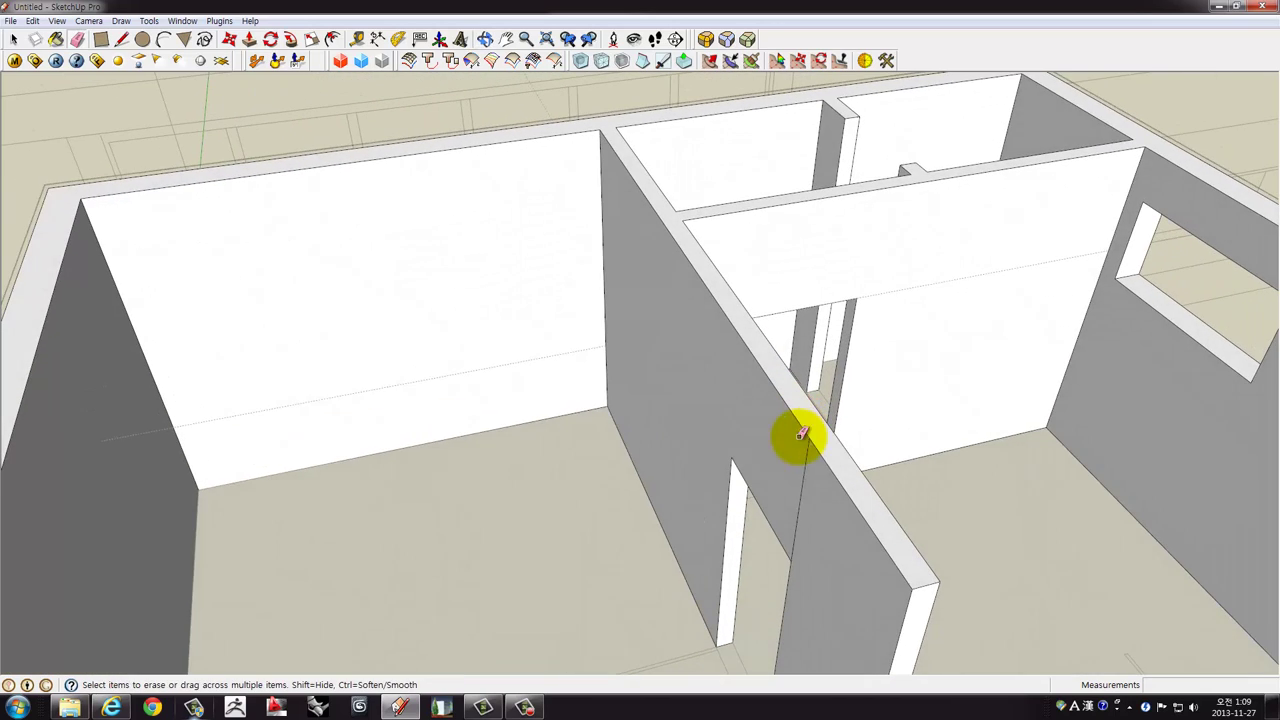
pyautogui.moveTo(846, 394)
pyautogui.mouseDown(button='middle')
pyautogui.moveTo(217, 466)
pyautogui.moveTo(386, 314)
pyautogui.moveTo(527, 427)
pyautogui.moveTo(344, 311)
pyautogui.moveTo(443, 294)
pyautogui.moveTo(1006, 437)
pyautogui.mouseUp(button='middle')
pyautogui.press('space')
pyautogui.scroll(3, 868, 519)
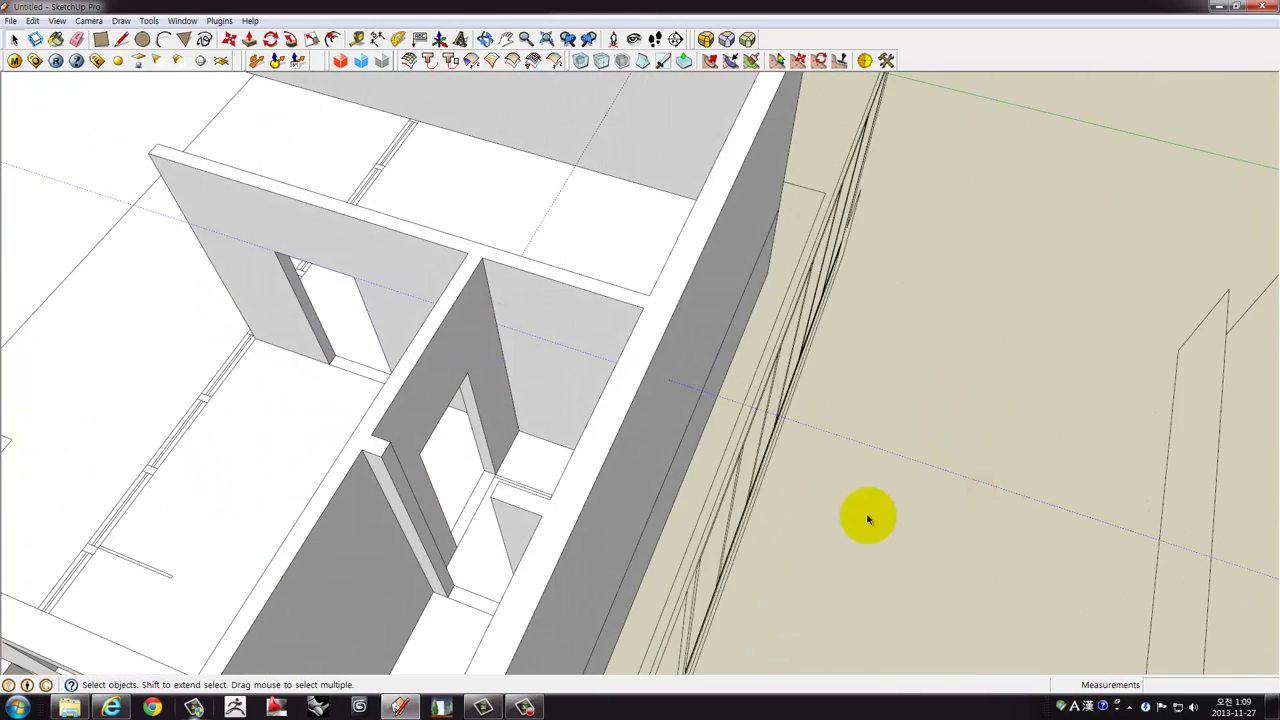
pyautogui.scroll(-2, 868, 519)
pyautogui.moveTo(800, 429)
pyautogui.mouseDown(button='middle')
pyautogui.moveTo(1066, 357)
pyautogui.moveTo(668, 280)
pyautogui.mouseUp(button='middle')
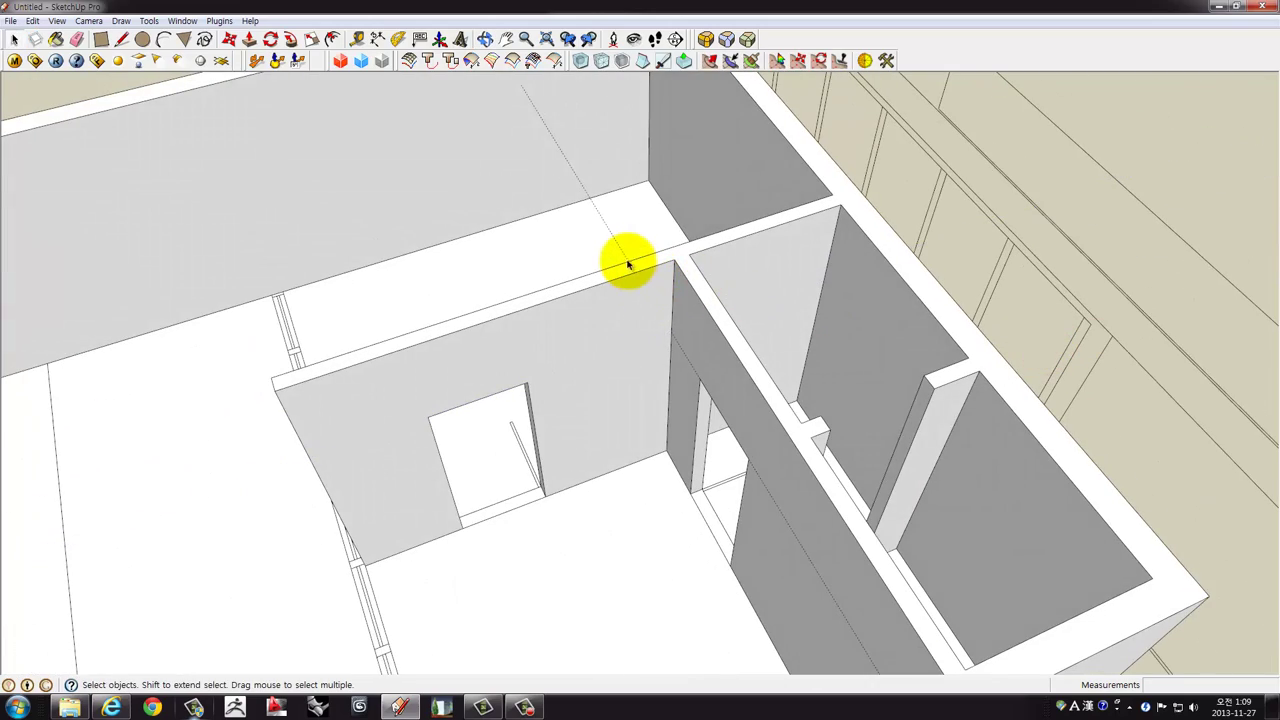
pyautogui.scroll(-2, 625, 258)
# Draw a thin 270 mm wide rectangle along the floor slab's edge.
pyautogui.scroll(-1, 623, 271)
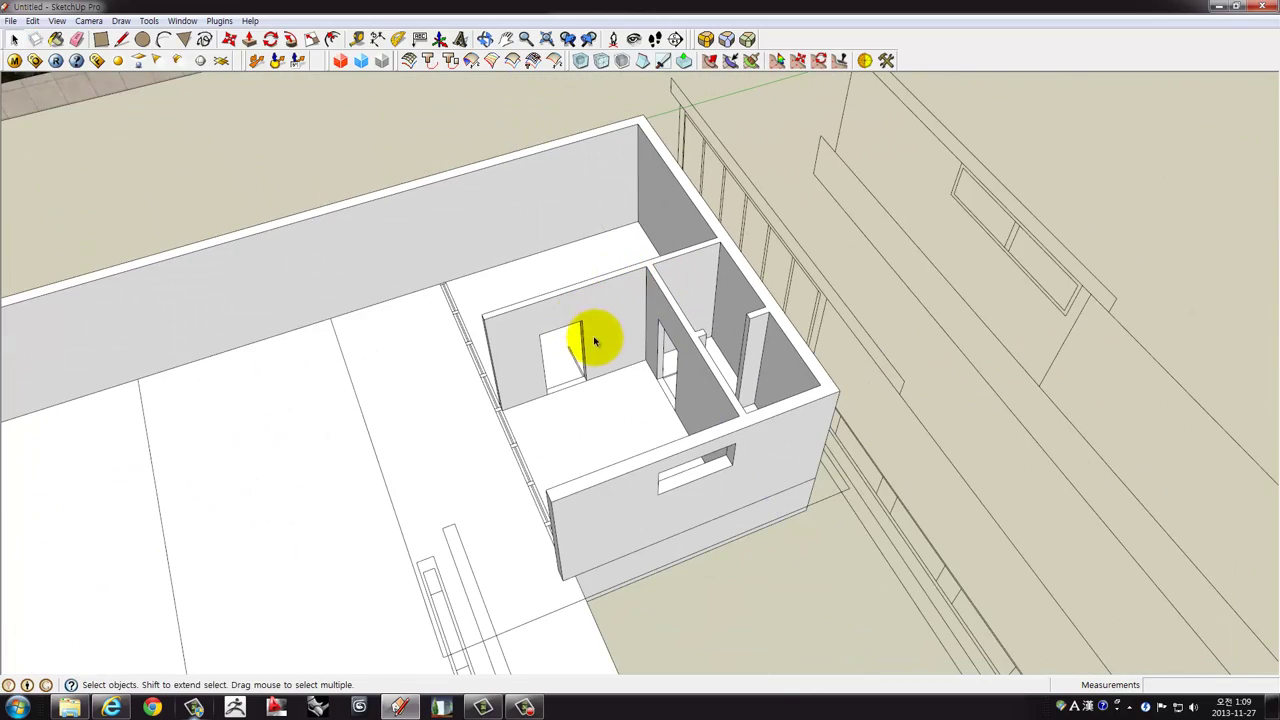
pyautogui.moveTo(563, 363)
pyautogui.mouseDown(button='middle')
pyautogui.moveTo(590, 325)
pyautogui.moveTo(808, 274)
pyautogui.moveTo(886, 297)
pyautogui.mouseUp(button='middle')
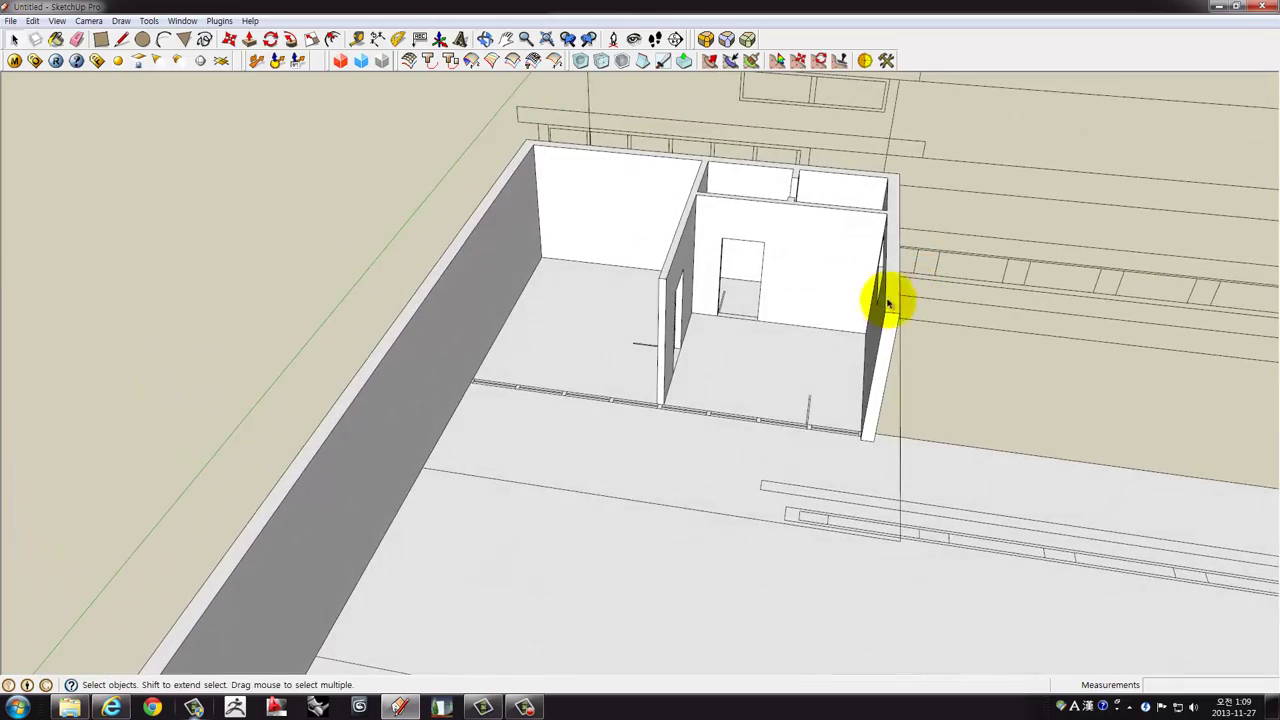
pyautogui.scroll(-2, 886, 297)
pyautogui.moveTo(929, 363)
pyautogui.mouseDown(button='middle')
pyautogui.moveTo(765, 312)
pyautogui.moveTo(363, 349)
pyautogui.mouseUp(button='middle')
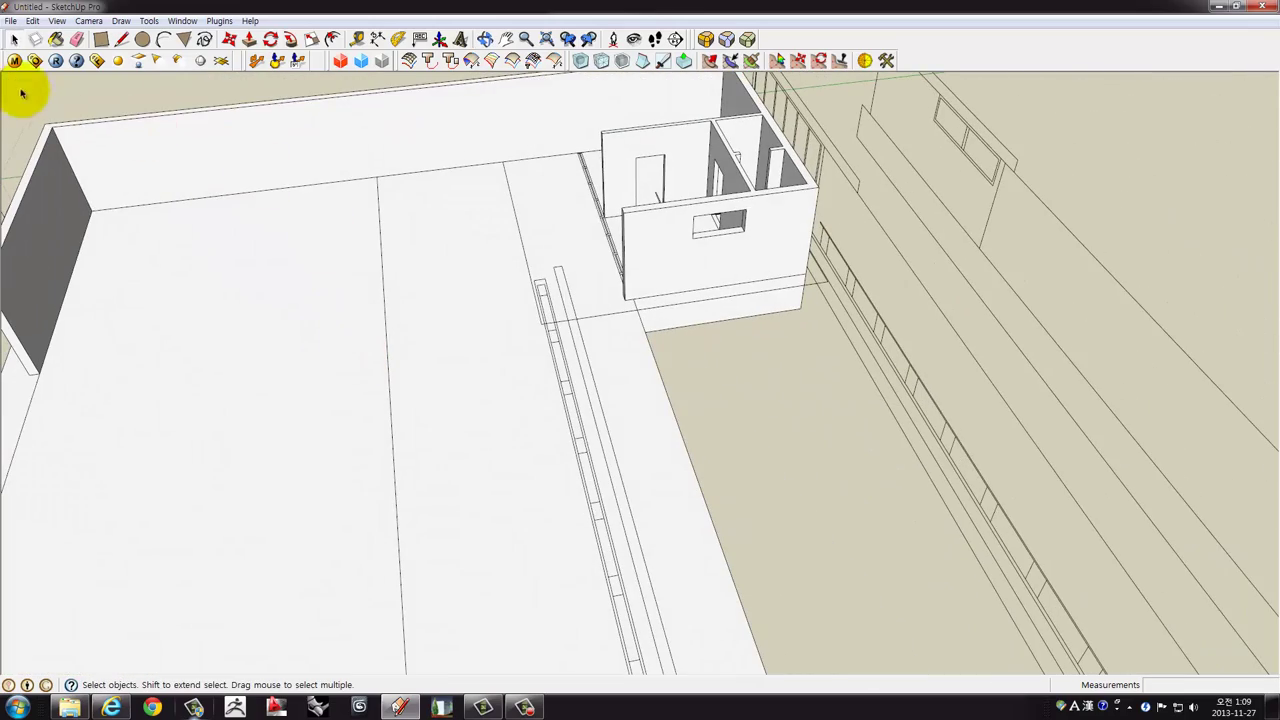
pyautogui.click(101, 39)
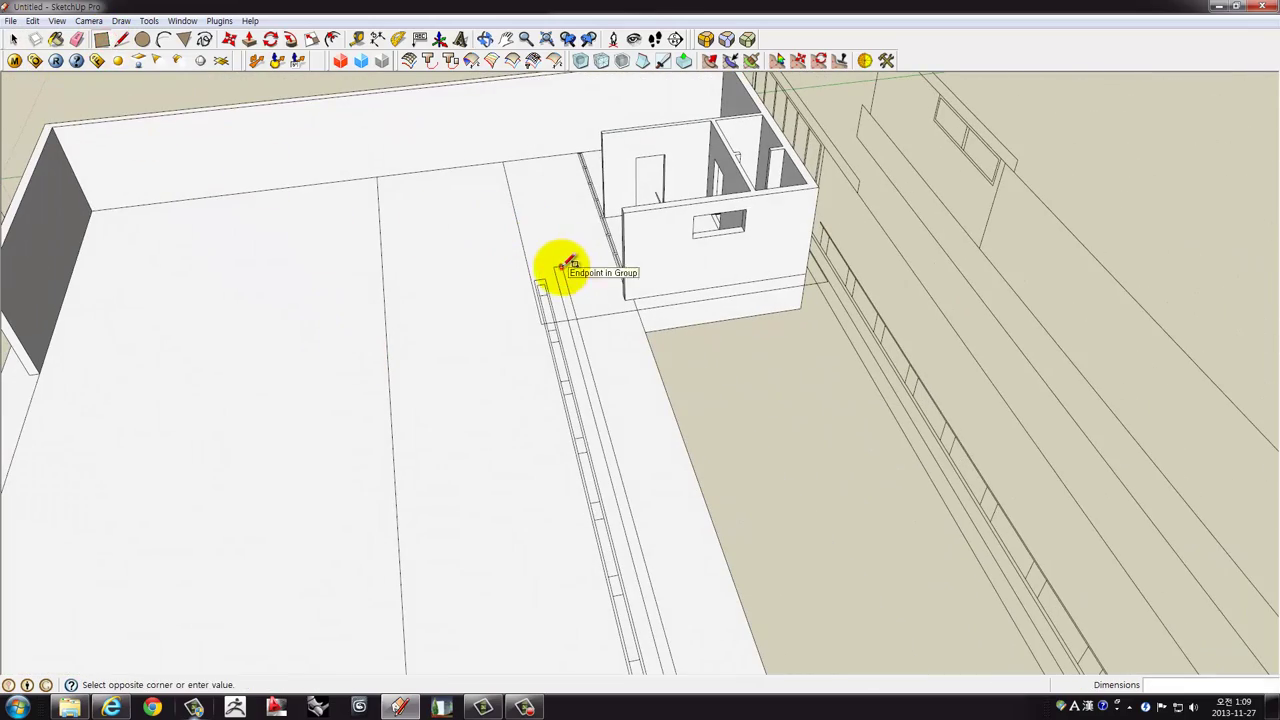
pyautogui.moveTo(657, 529)
pyautogui.mouseDown(button='middle')
pyautogui.moveTo(997, 506)
pyautogui.moveTo(378, 383)
pyautogui.moveTo(540, 440)
pyautogui.mouseUp(button='middle')
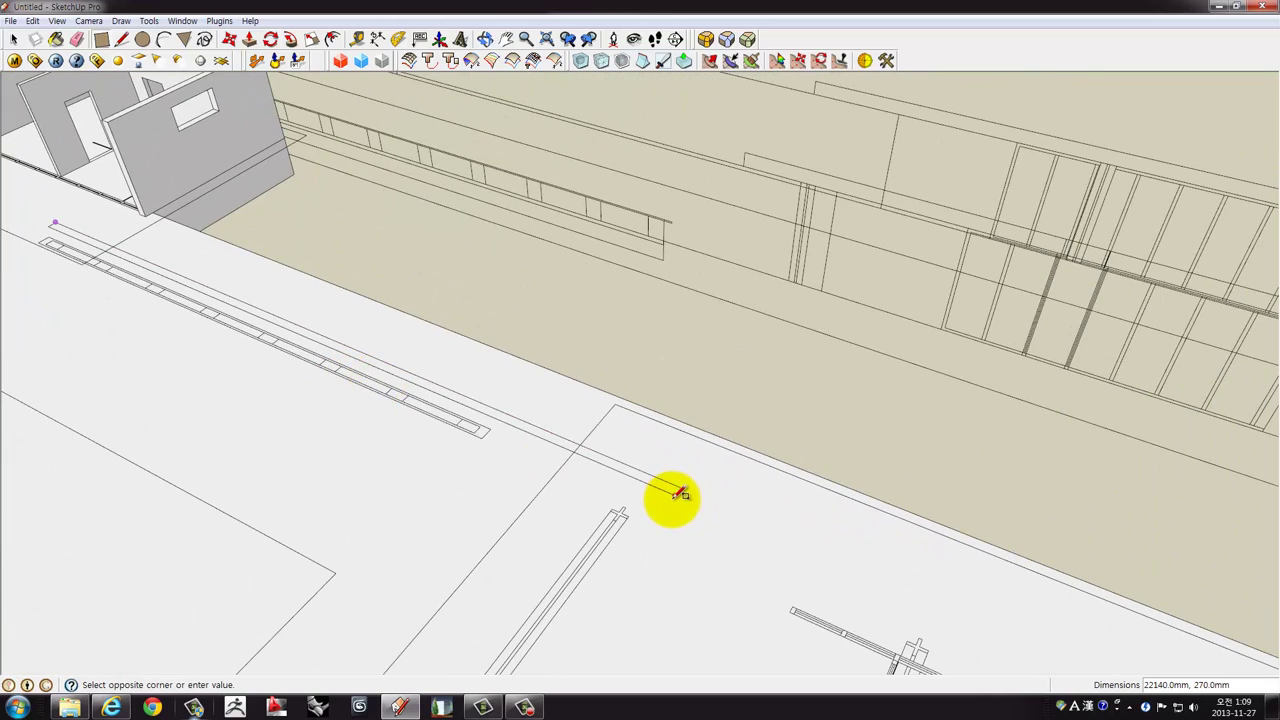
pyautogui.moveTo(611, 457); pyautogui.dragTo(580, 457, button='middle')
# Raise the strip 3240 mm into a freestanding wall and select it.
pyautogui.press('p')
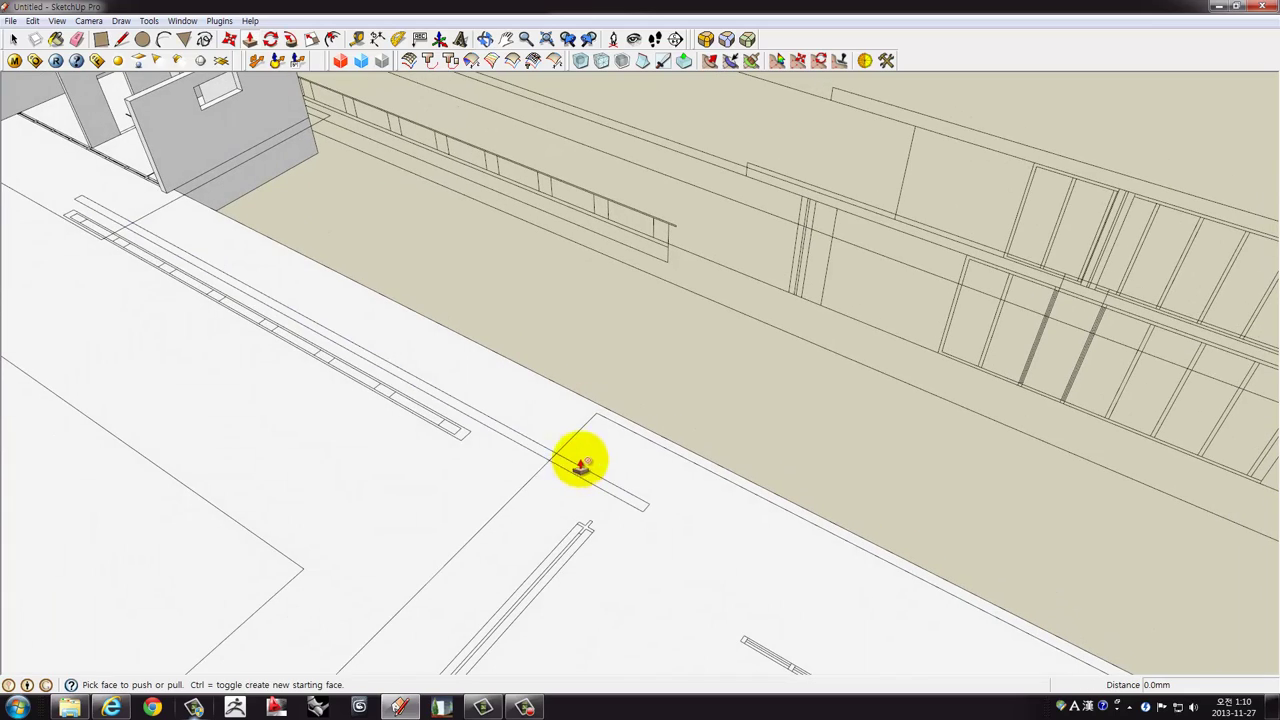
pyautogui.click(541, 459)
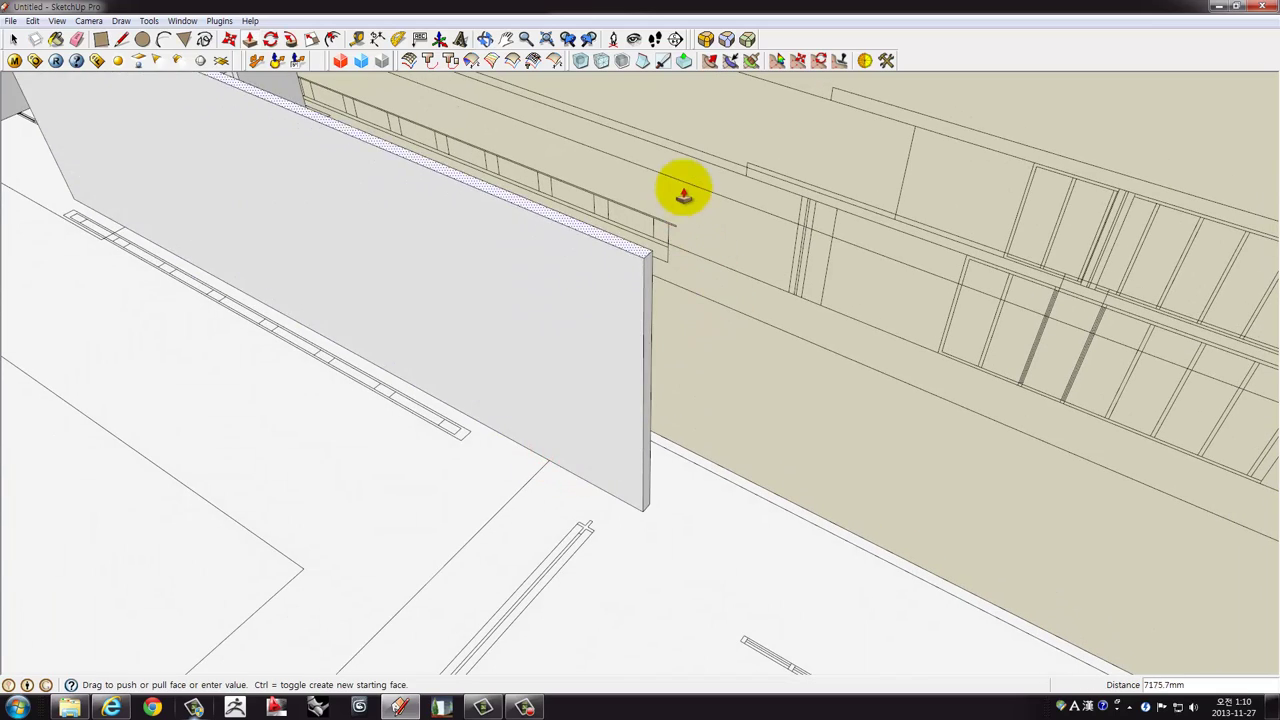
pyautogui.keyDown('shift'); pyautogui.moveTo(705, 177); pyautogui.dragTo(928, 268, button='middle'); pyautogui.keyUp('shift')
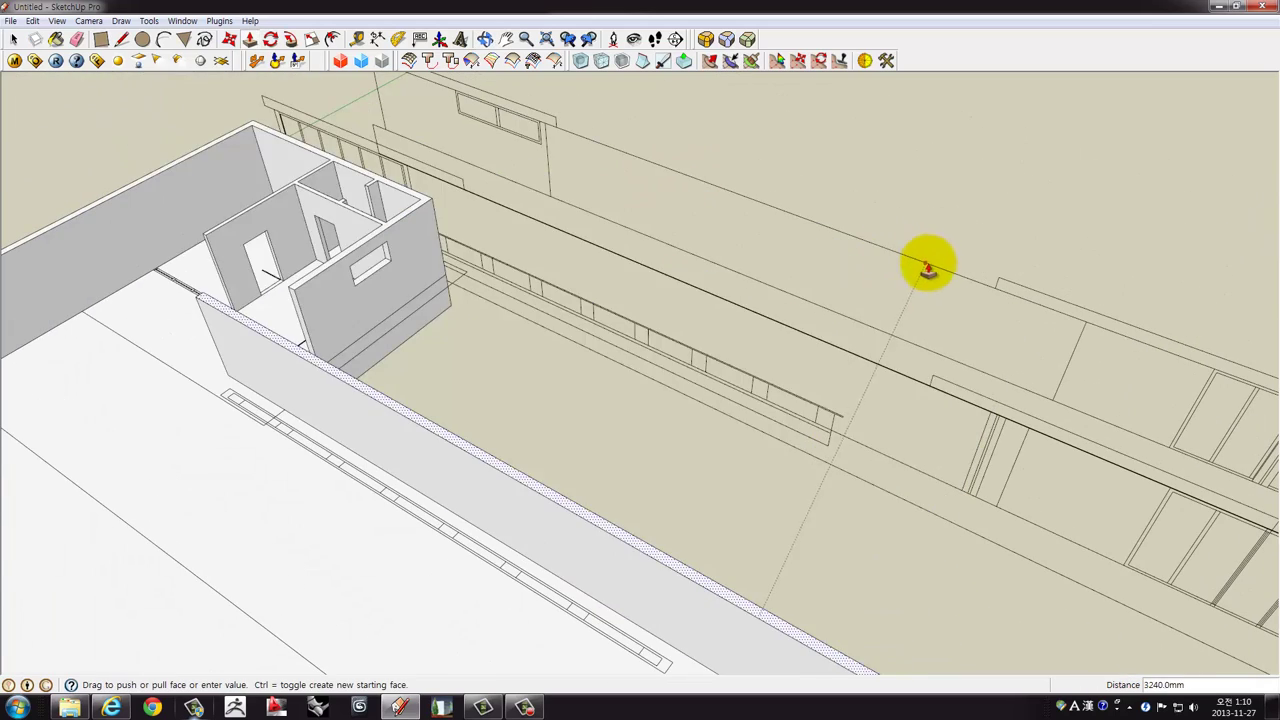
pyautogui.click(929, 270)
pyautogui.moveTo(586, 506)
pyautogui.mouseDown(button='middle')
pyautogui.moveTo(509, 374)
pyautogui.moveTo(395, 308)
pyautogui.mouseUp(button='middle')
pyautogui.press('space')
pyautogui.doubleClick(423, 284)
# Make the new 3240 mm freestanding wall into a group.
pyautogui.rightClick(424, 285)
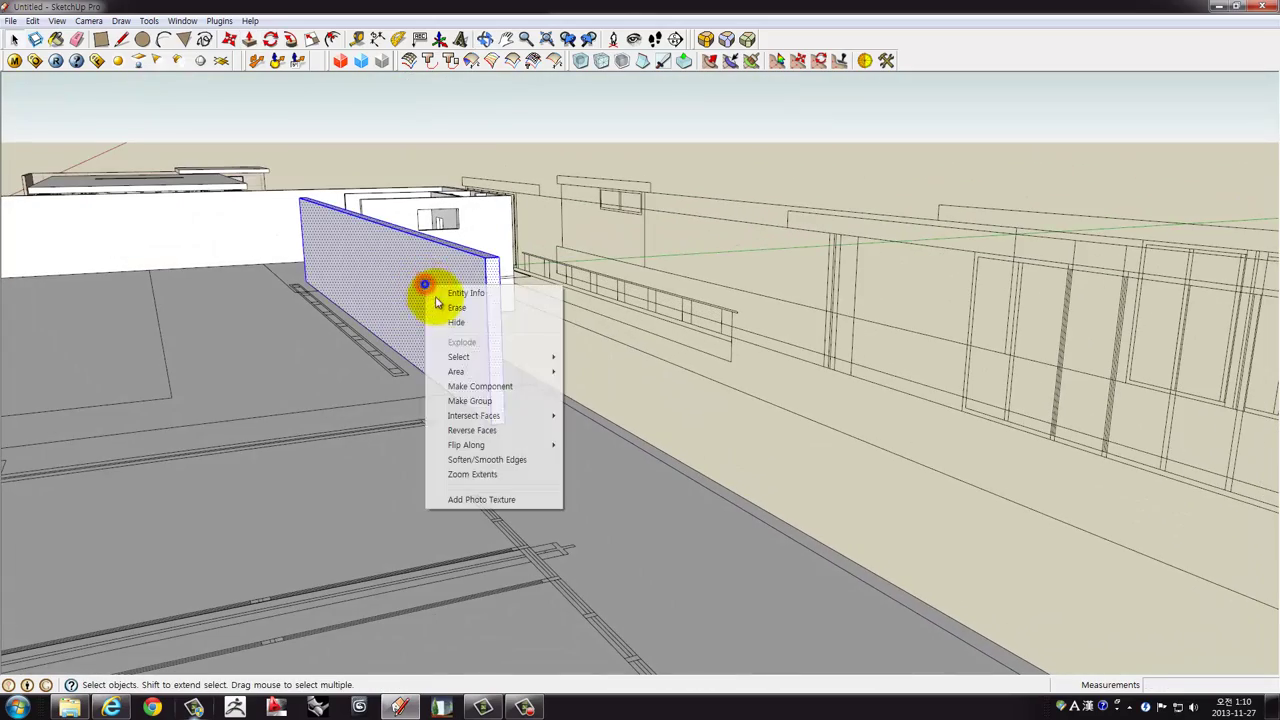
pyautogui.click(478, 401)
pyautogui.moveTo(563, 334)
pyautogui.mouseDown(button='middle')
pyautogui.moveTo(509, 303)
pyautogui.moveTo(557, 366)
pyautogui.moveTo(563, 423)
pyautogui.moveTo(491, 334)
pyautogui.moveTo(491, 371)
pyautogui.moveTo(374, 457)
pyautogui.moveTo(575, 383)
pyautogui.moveTo(634, 391)
pyautogui.mouseUp(button='middle')
pyautogui.scroll(3, 634, 391)
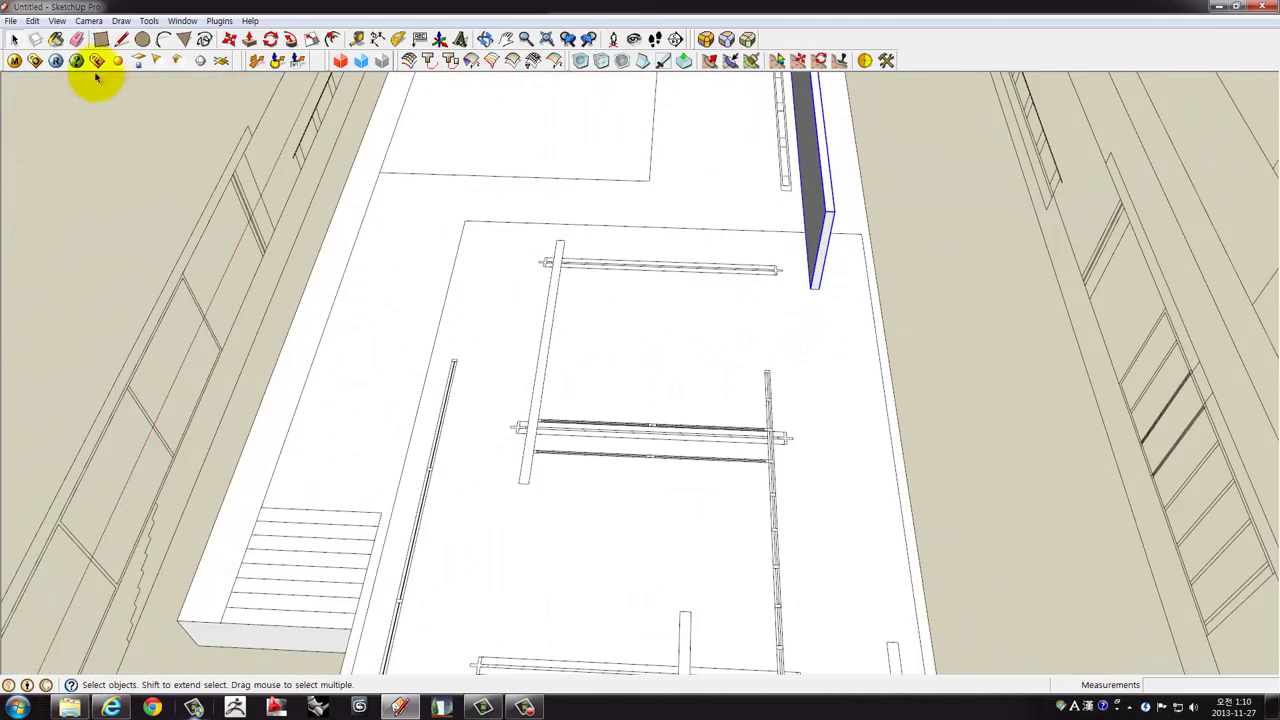
pyautogui.scroll(-3, 429, 337)
pyautogui.moveTo(429, 337)
pyautogui.mouseDown(button='middle')
pyautogui.moveTo(586, 306)
pyautogui.moveTo(571, 334)
pyautogui.moveTo(637, 263)
pyautogui.moveTo(603, 306)
pyautogui.moveTo(520, 331)
pyautogui.mouseUp(button='middle')
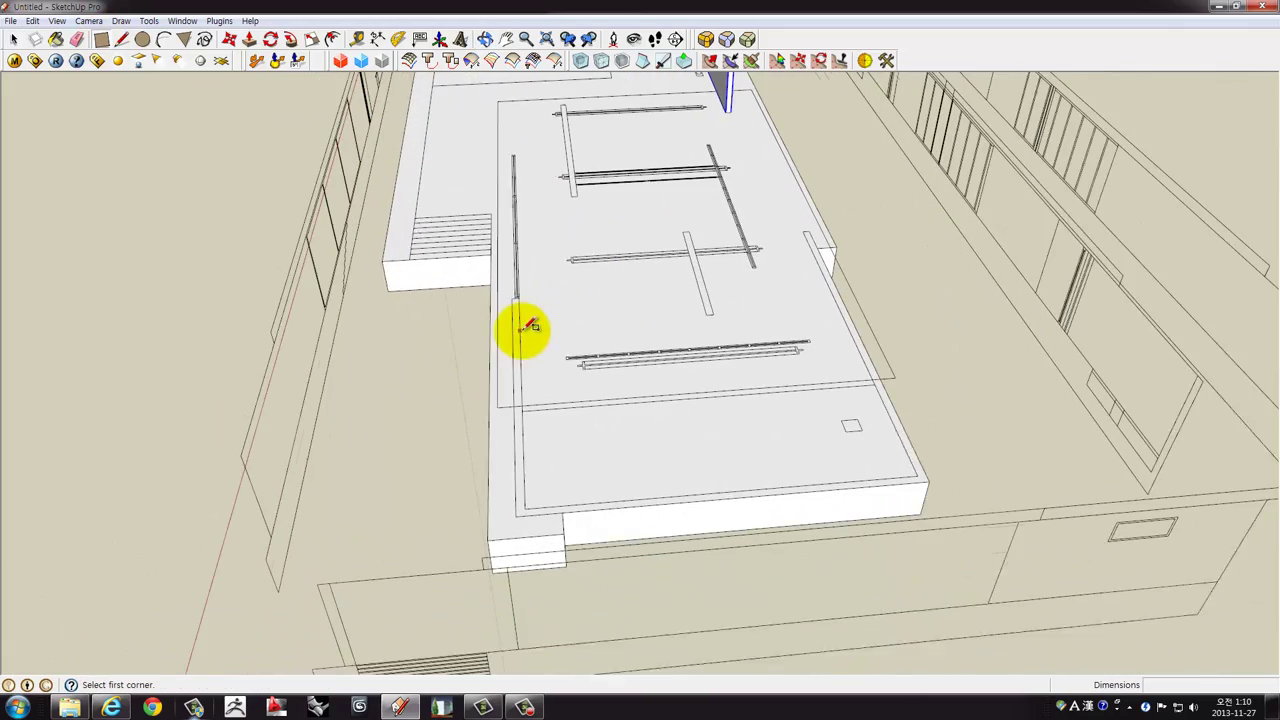
# Draw 270 mm strips along the slab's left and right edges, forming a U-shaped border.
pyautogui.click(513, 297)
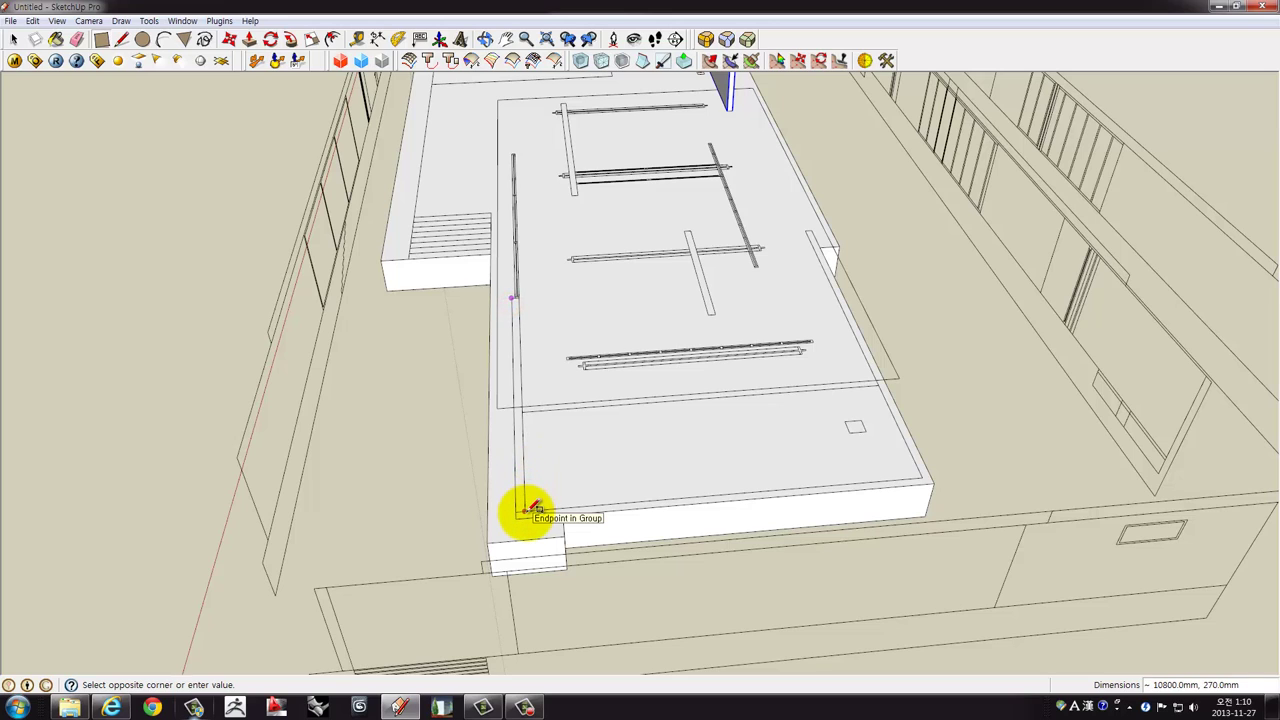
pyautogui.click(517, 517)
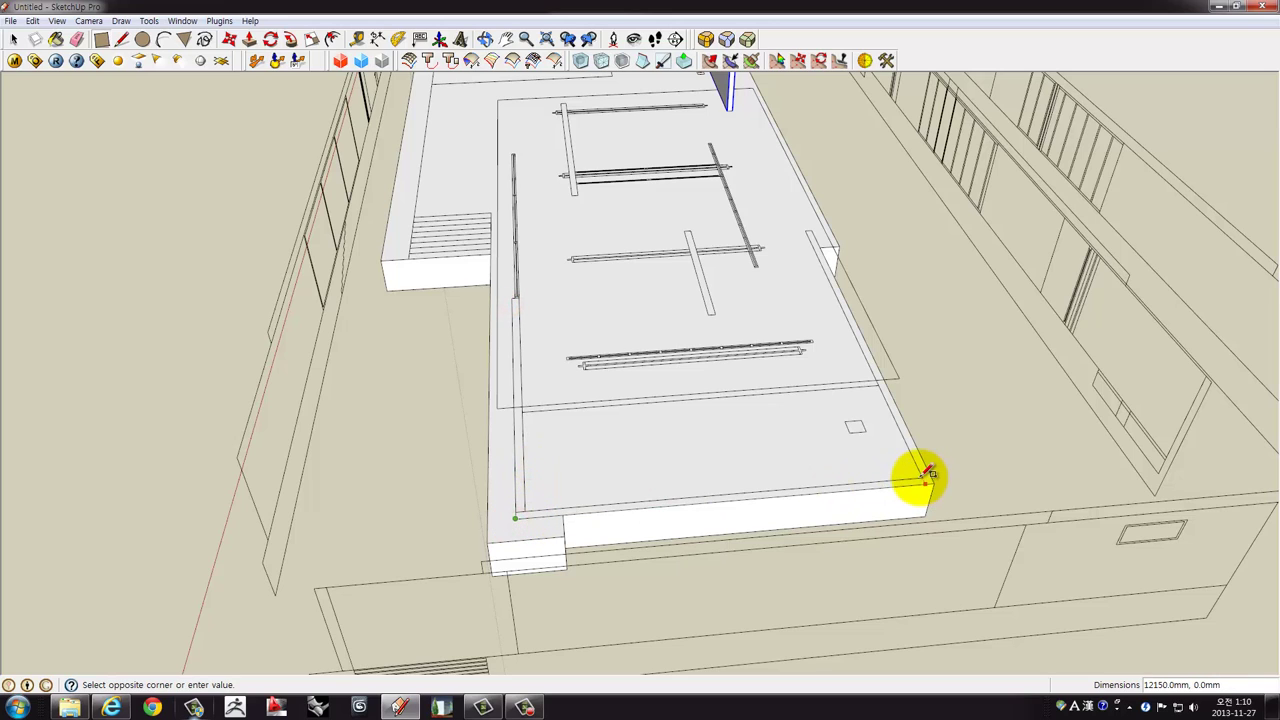
pyautogui.click(806, 232)
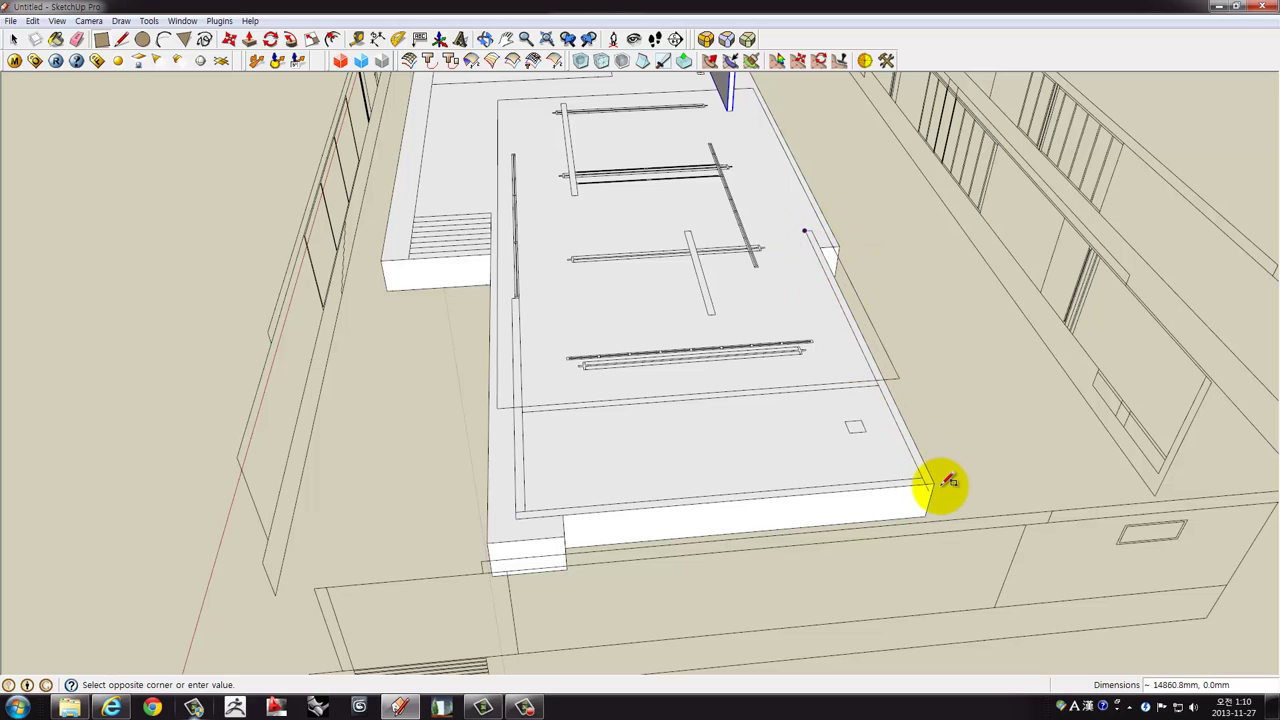
pyautogui.click(940, 478)
pyautogui.scroll(2, 930, 480)
pyautogui.scroll(2, 925, 481)
pyautogui.press('space')
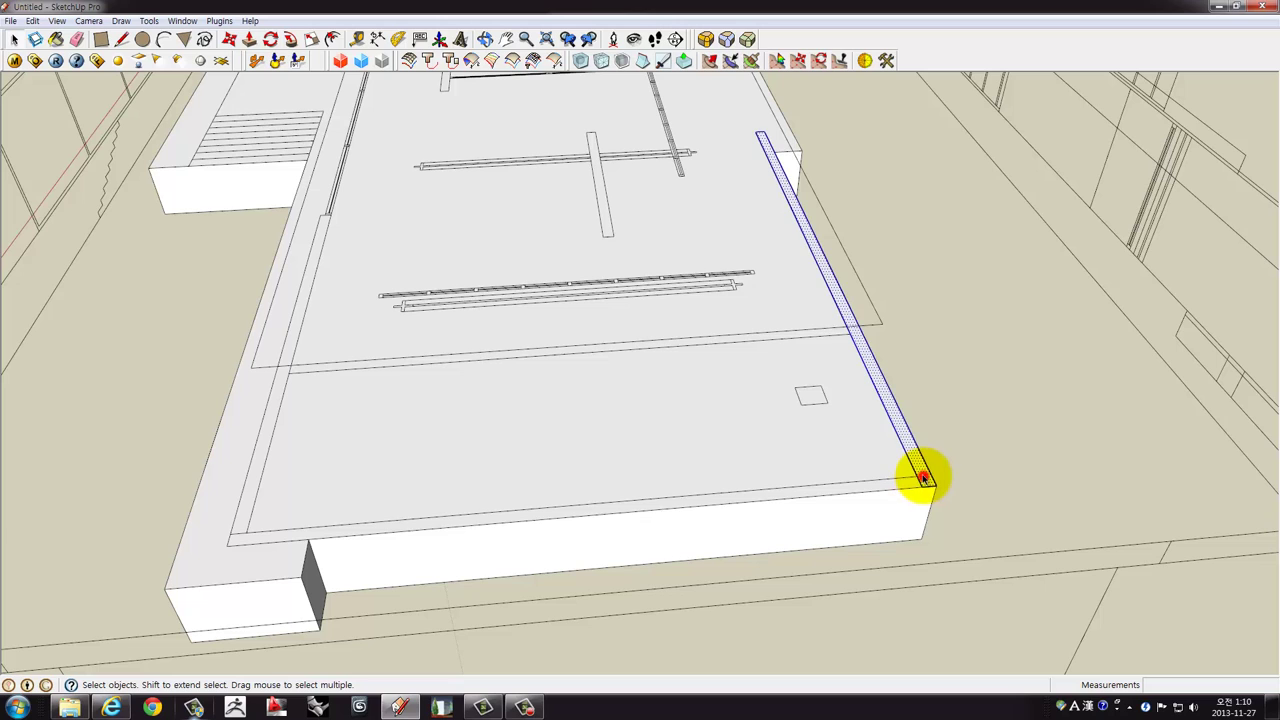
# Group the U-shaped strip outline and open the group for editing.
pyautogui.tripleClick(924, 478)
pyautogui.rightClick(924, 480)
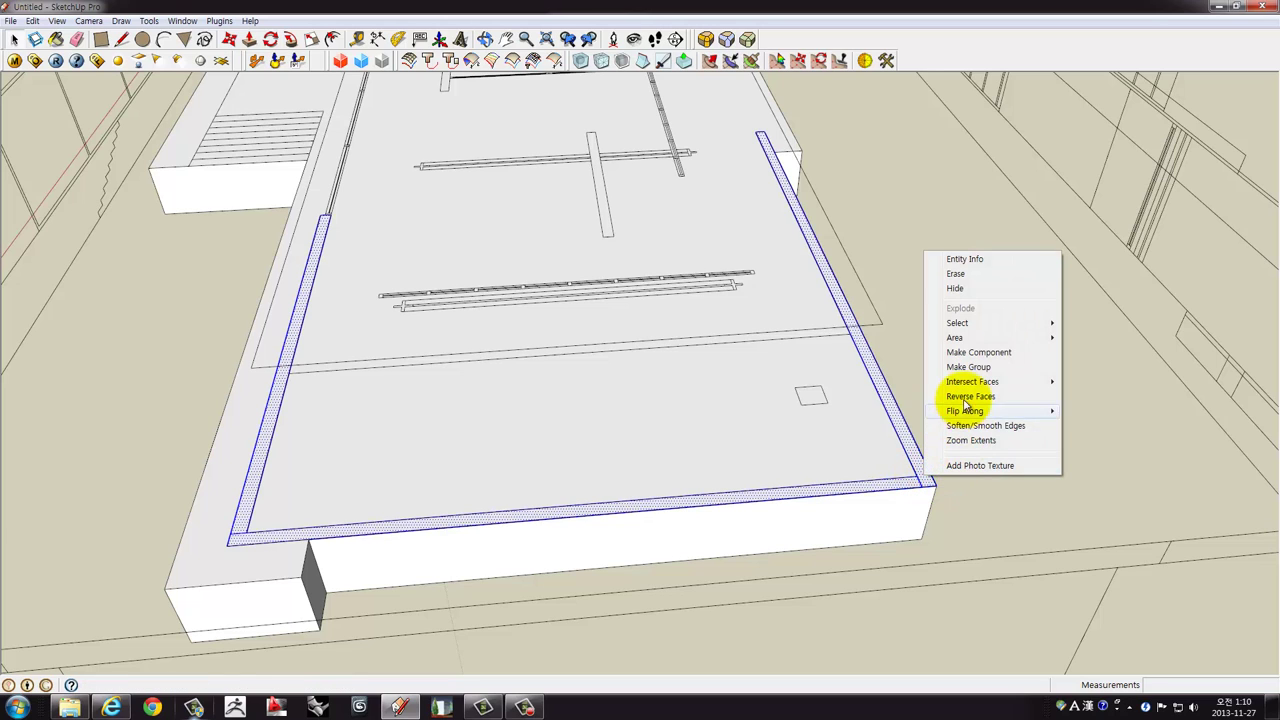
pyautogui.click(966, 367)
pyautogui.moveTo(950, 410); pyautogui.dragTo(925, 488, button='middle')
pyautogui.doubleClick(925, 488)
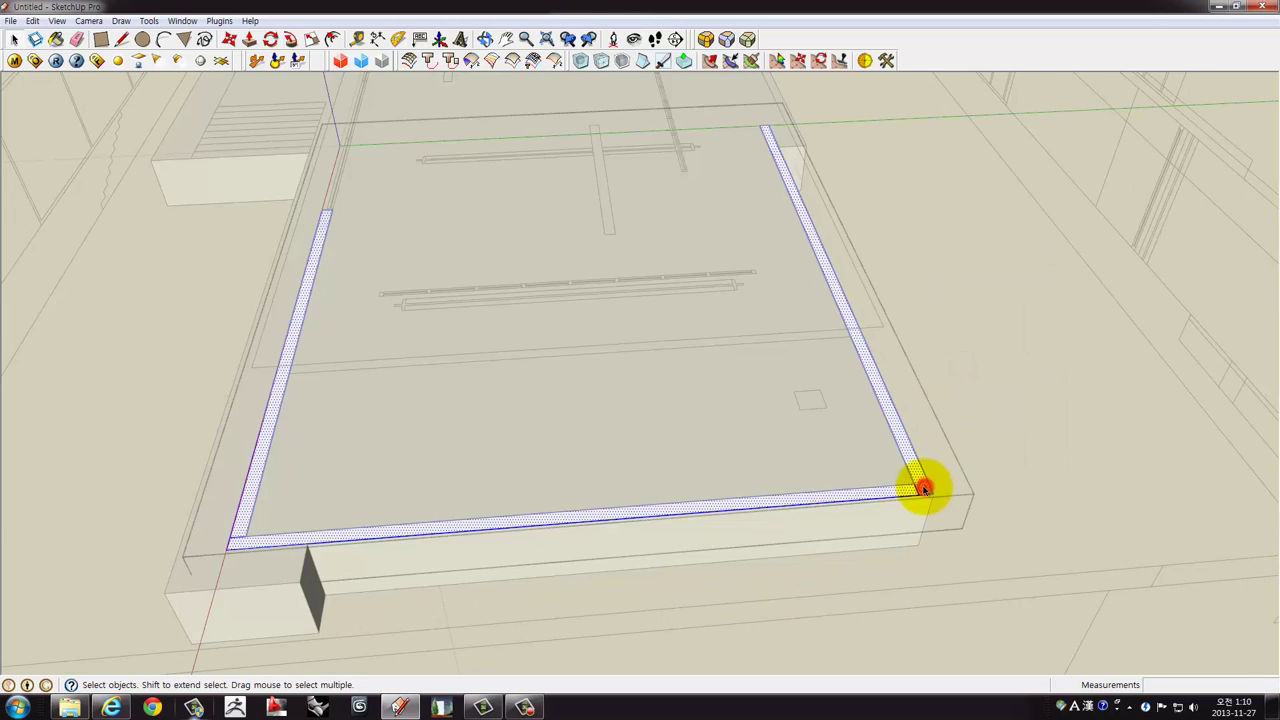
pyautogui.click(922, 487)
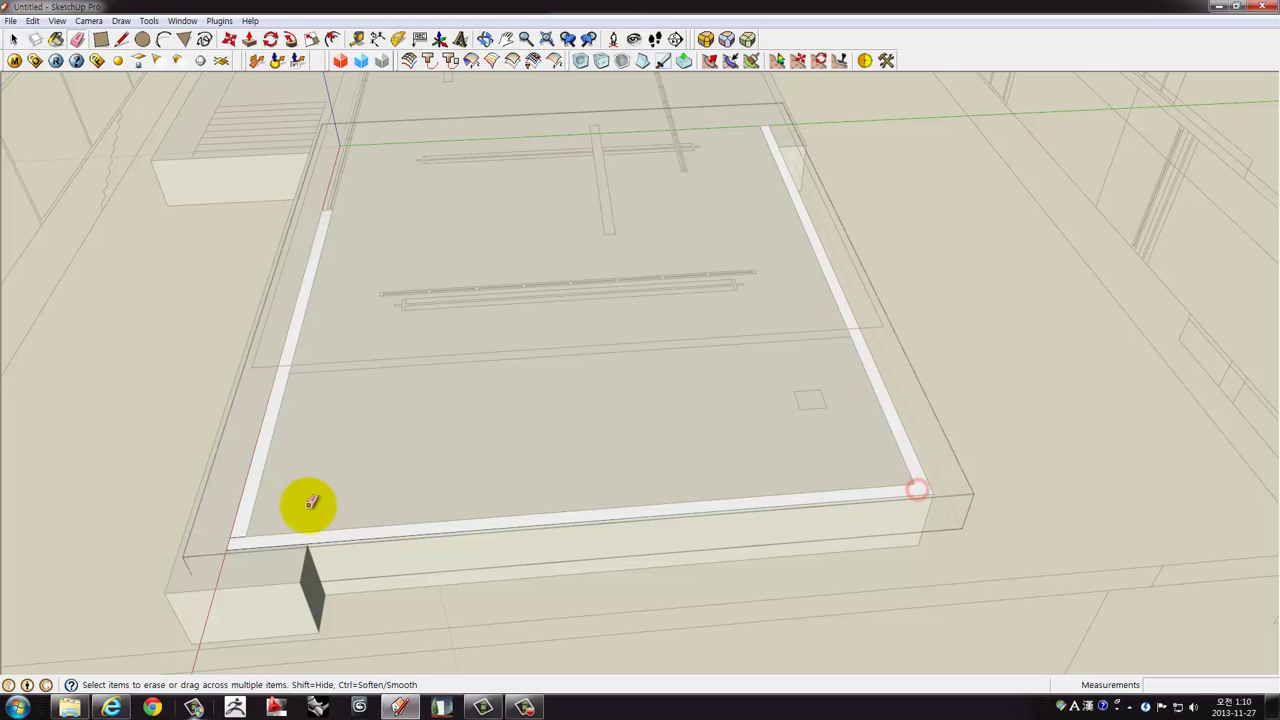
pyautogui.moveTo(269, 360)
pyautogui.mouseDown(button='middle')
pyautogui.moveTo(666, 443)
pyautogui.moveTo(278, 430)
pyautogui.moveTo(349, 430)
pyautogui.mouseUp(button='middle')
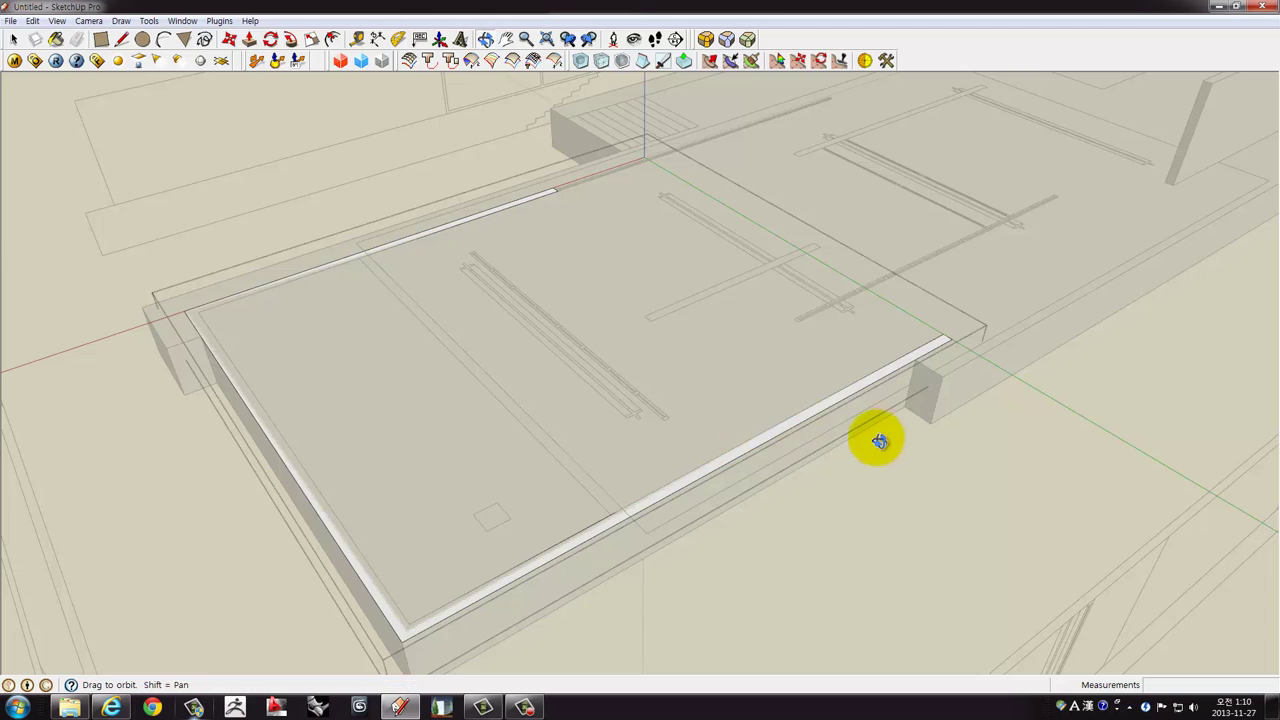
# Pull the U-shaped border strips upward into tall walls around the slab's end.
pyautogui.moveTo(871, 434); pyautogui.dragTo(760, 429, button='middle')
pyautogui.press('p')
pyautogui.moveTo(776, 466)
pyautogui.mouseDown()
pyautogui.moveTo(1118, 358)
pyautogui.moveTo(857, 514)
pyautogui.moveTo(496, 620)
pyautogui.moveTo(494, 609)
pyautogui.mouseUp()
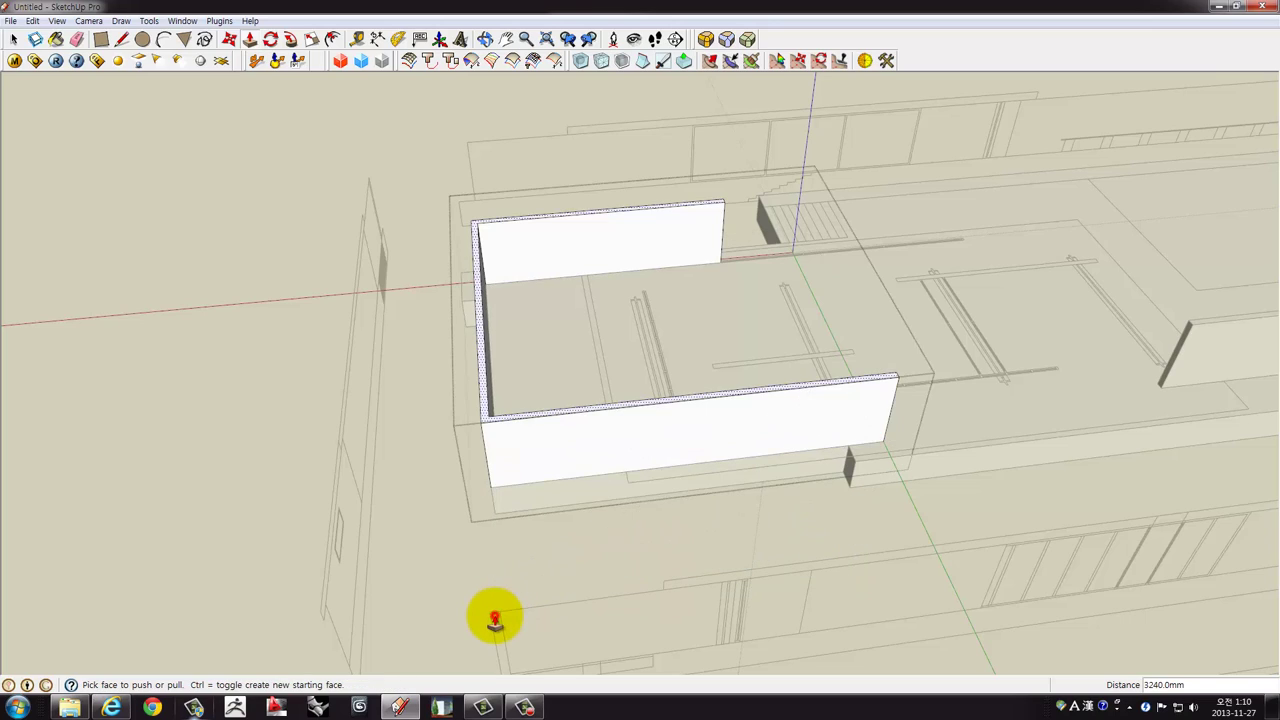
pyautogui.moveTo(514, 566)
pyautogui.mouseDown(button='middle')
pyautogui.moveTo(626, 465)
pyautogui.moveTo(543, 466)
pyautogui.moveTo(514, 509)
pyautogui.moveTo(563, 523)
pyautogui.mouseUp(button='middle')
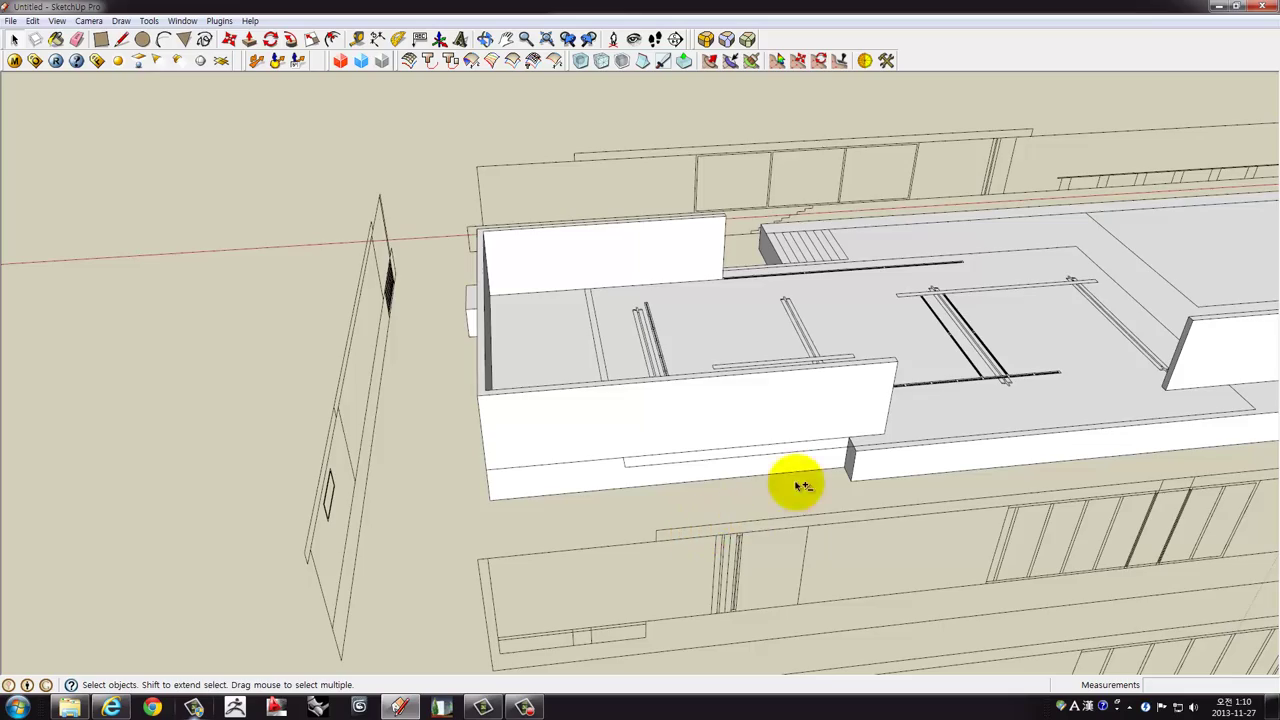
pyautogui.moveTo(803, 486)
pyautogui.mouseDown(button='middle')
pyautogui.moveTo(601, 417)
pyautogui.moveTo(563, 369)
pyautogui.moveTo(491, 371)
pyautogui.moveTo(388, 436)
pyautogui.moveTo(434, 391)
pyautogui.moveTo(523, 409)
pyautogui.moveTo(571, 523)
pyautogui.moveTo(463, 417)
pyautogui.moveTo(649, 429)
pyautogui.moveTo(636, 276)
pyautogui.moveTo(754, 194)
pyautogui.moveTo(871, 251)
pyautogui.moveTo(737, 363)
pyautogui.moveTo(576, 292)
pyautogui.moveTo(314, 129)
pyautogui.mouseUp(button='middle')
# Inside the walled enclosure group, draw a rectangle on the floor.
pyautogui.click(576, 291)
pyautogui.doubleClick(607, 292)
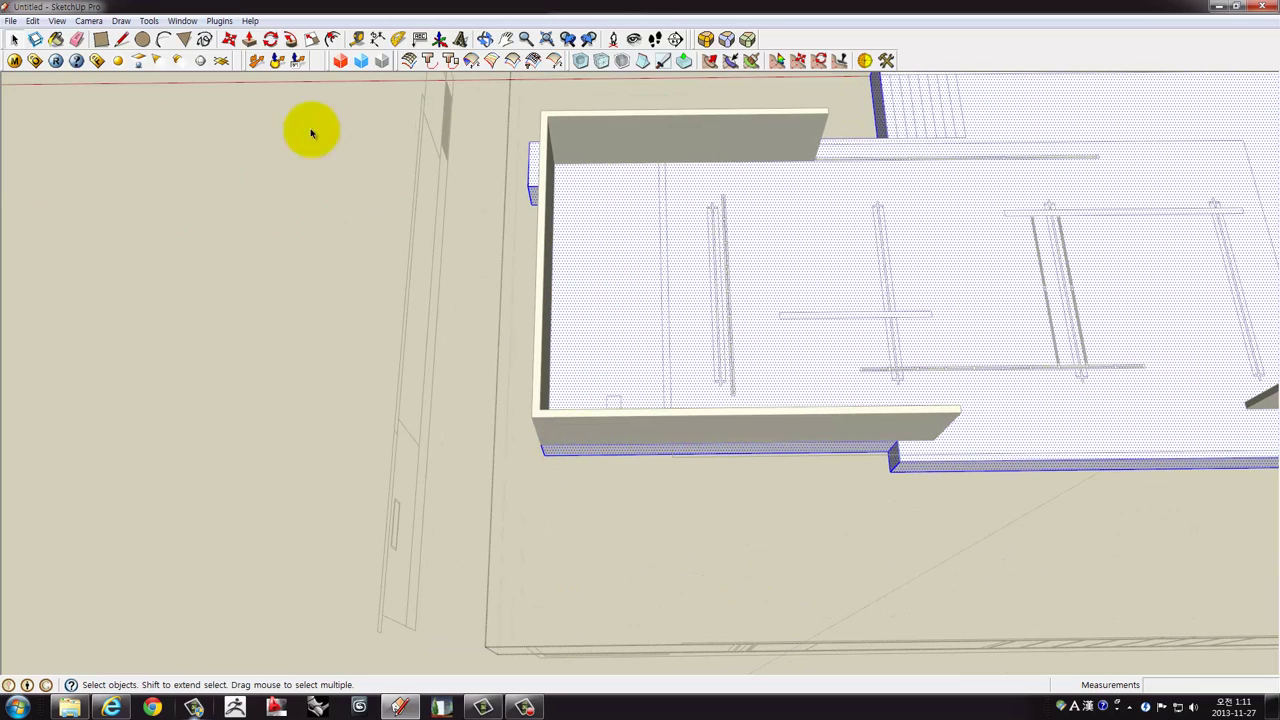
pyautogui.click(101, 38)
pyautogui.moveTo(514, 163)
pyautogui.mouseDown(button='middle')
pyautogui.moveTo(661, 256)
pyautogui.moveTo(590, 222)
pyautogui.moveTo(666, 354)
pyautogui.mouseUp(button='middle')
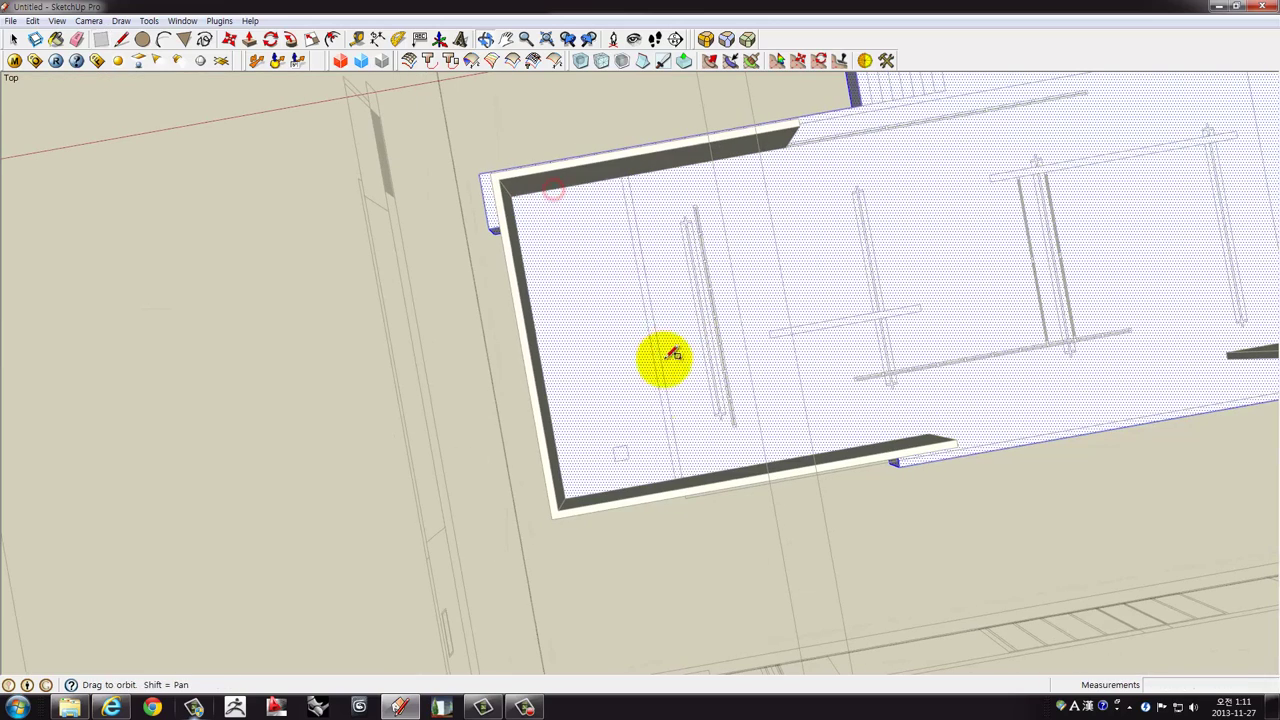
pyautogui.click(676, 472)
pyautogui.moveTo(666, 451); pyautogui.dragTo(634, 329, button='middle')
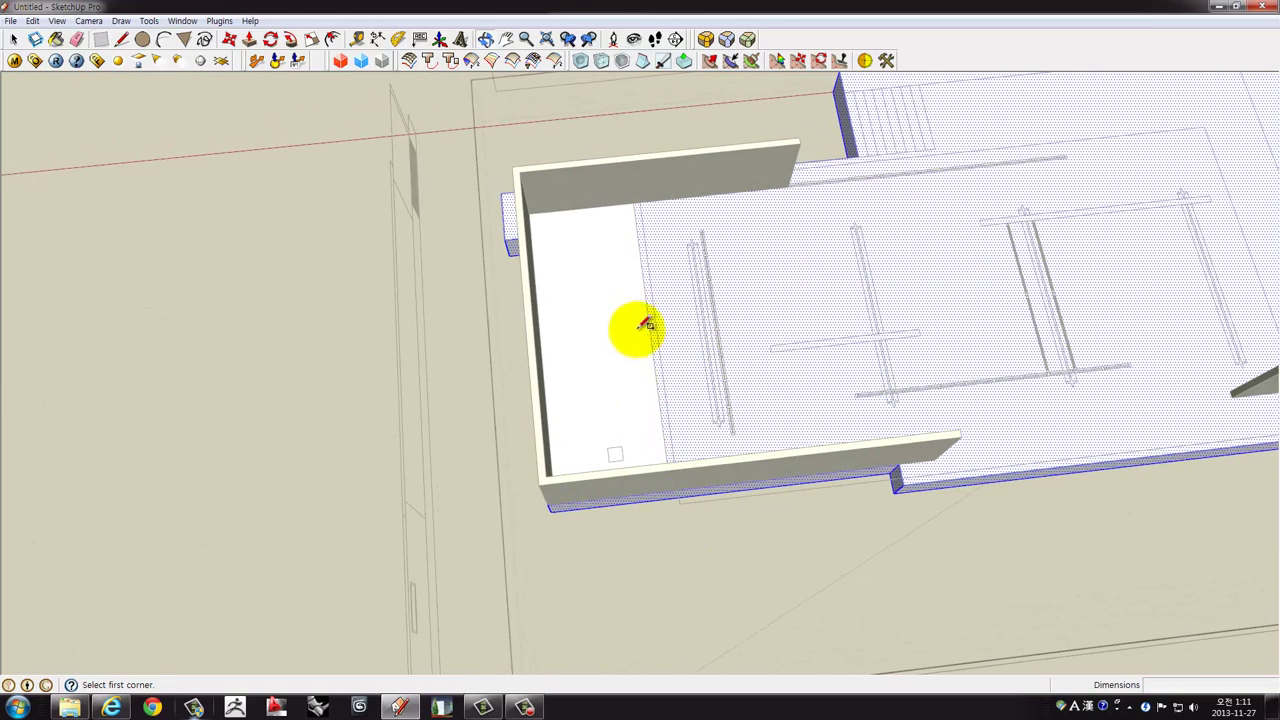
pyautogui.moveTo(617, 440)
pyautogui.mouseDown(button='middle')
pyautogui.moveTo(608, 400)
pyautogui.moveTo(625, 258)
pyautogui.mouseUp(button='middle')
# Push the floor rectangle down 720 mm to form the sunken pool.
pyautogui.press('p')
pyautogui.click(603, 197)
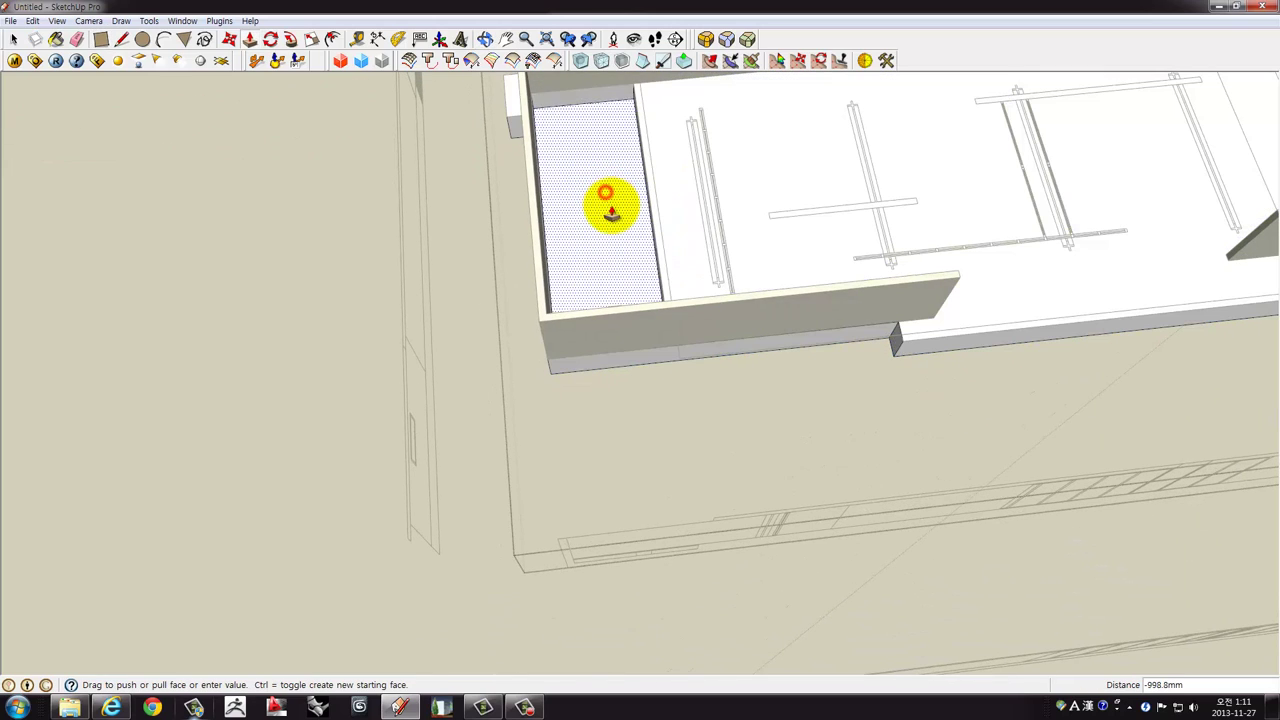
pyautogui.click(697, 556)
pyautogui.moveTo(694, 537)
pyautogui.mouseDown(button='middle')
pyautogui.moveTo(569, 380)
pyautogui.moveTo(795, 362)
pyautogui.moveTo(709, 434)
pyautogui.mouseUp(button='middle')
pyautogui.press('space')
pyautogui.scroll(-3, 790, 352)
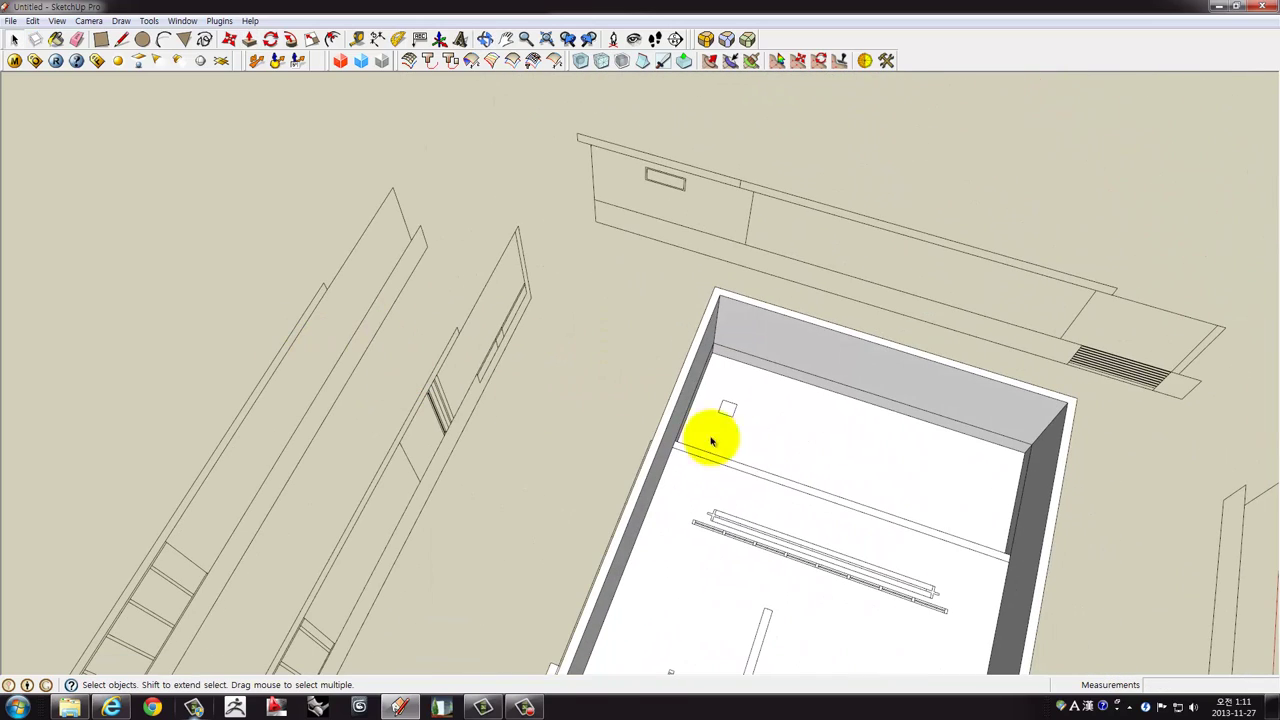
# Draw a 540×540 mm square on the pool floor and push/pull it into a cube.
pyautogui.click(103, 40)
pyautogui.scroll(2, 740, 396)
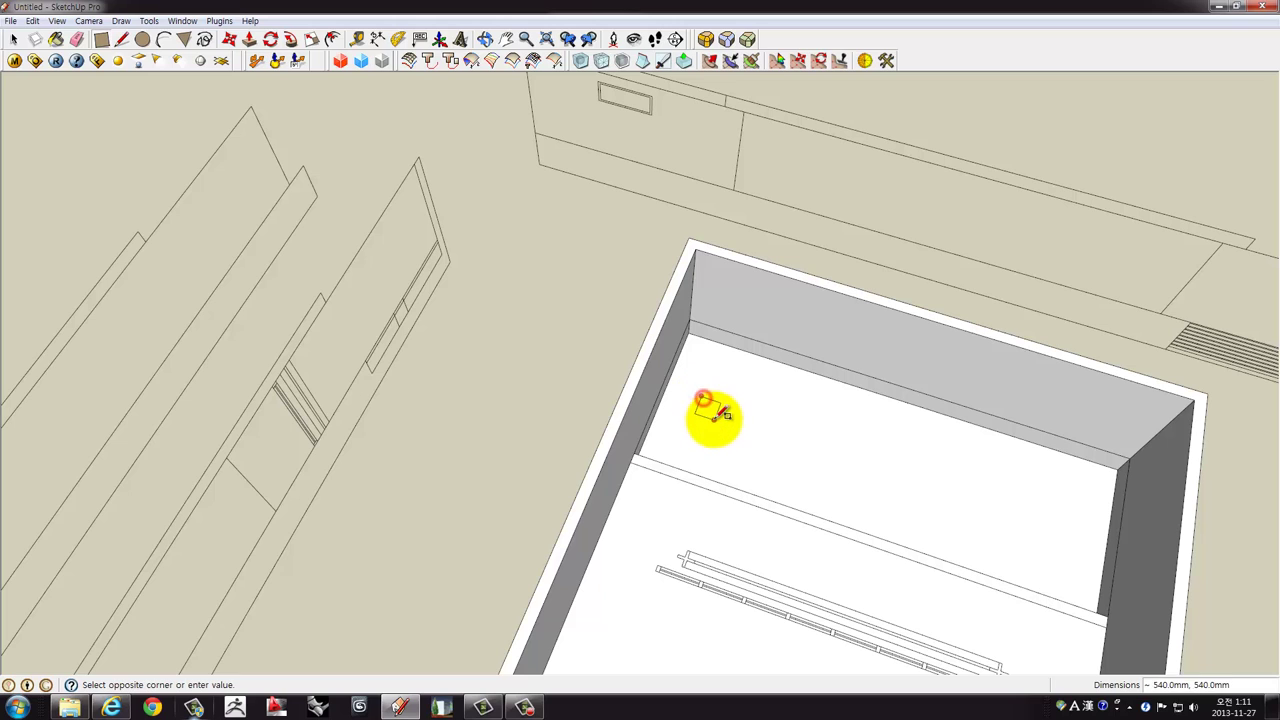
pyautogui.press('p')
pyautogui.moveTo(716, 416); pyautogui.dragTo(718, 424, button='middle')
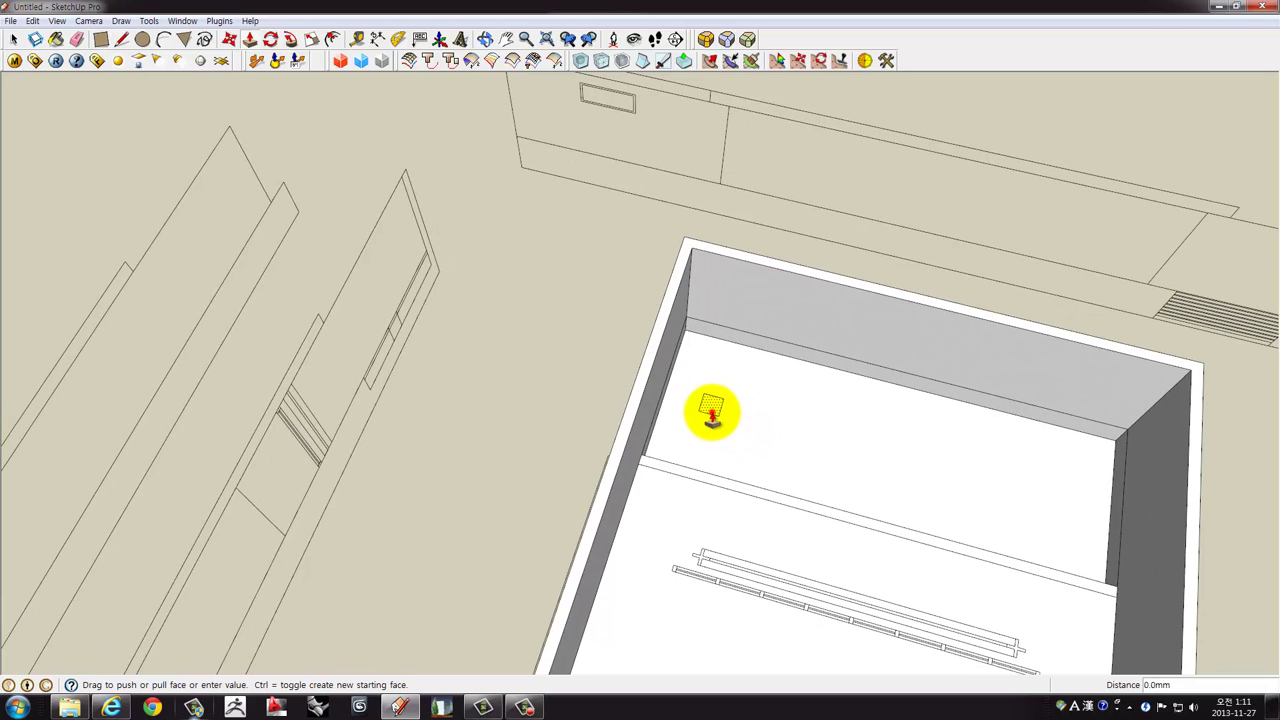
# Select the whole small cube and make it a separate group.
pyautogui.press('space')
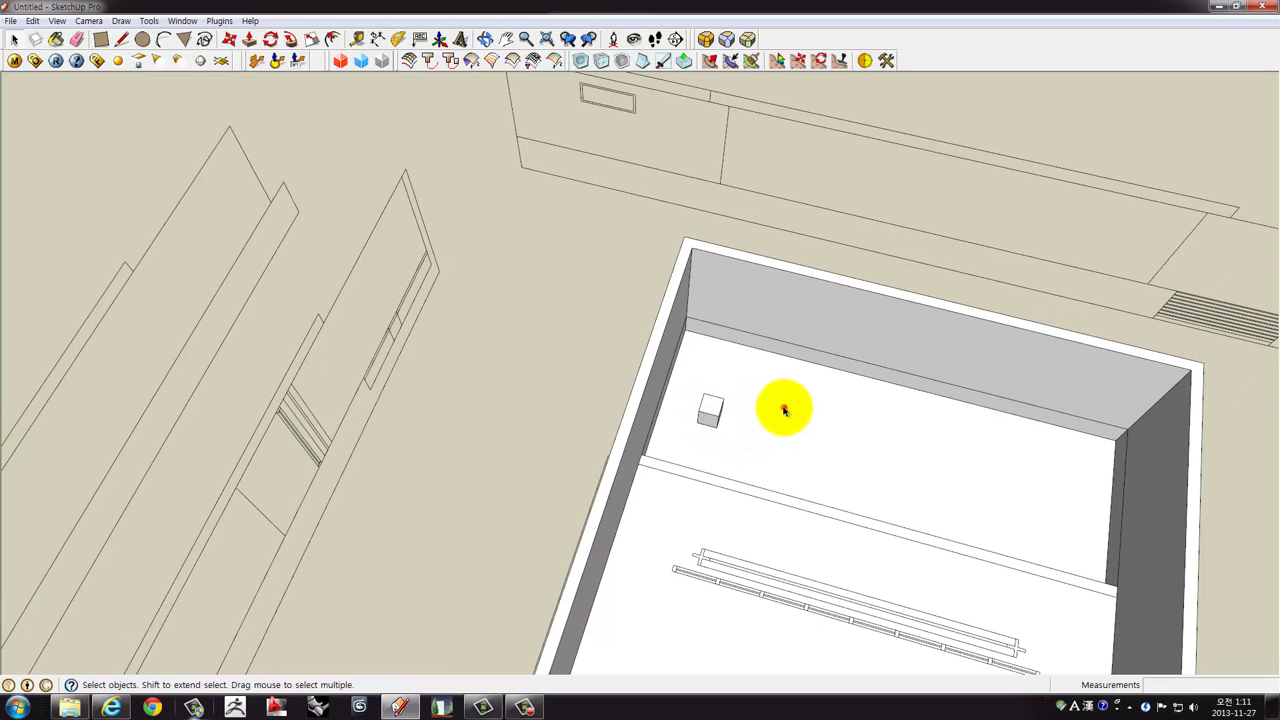
pyautogui.click(783, 410)
pyautogui.tripleClick(712, 410)
pyautogui.rightClick(712, 408)
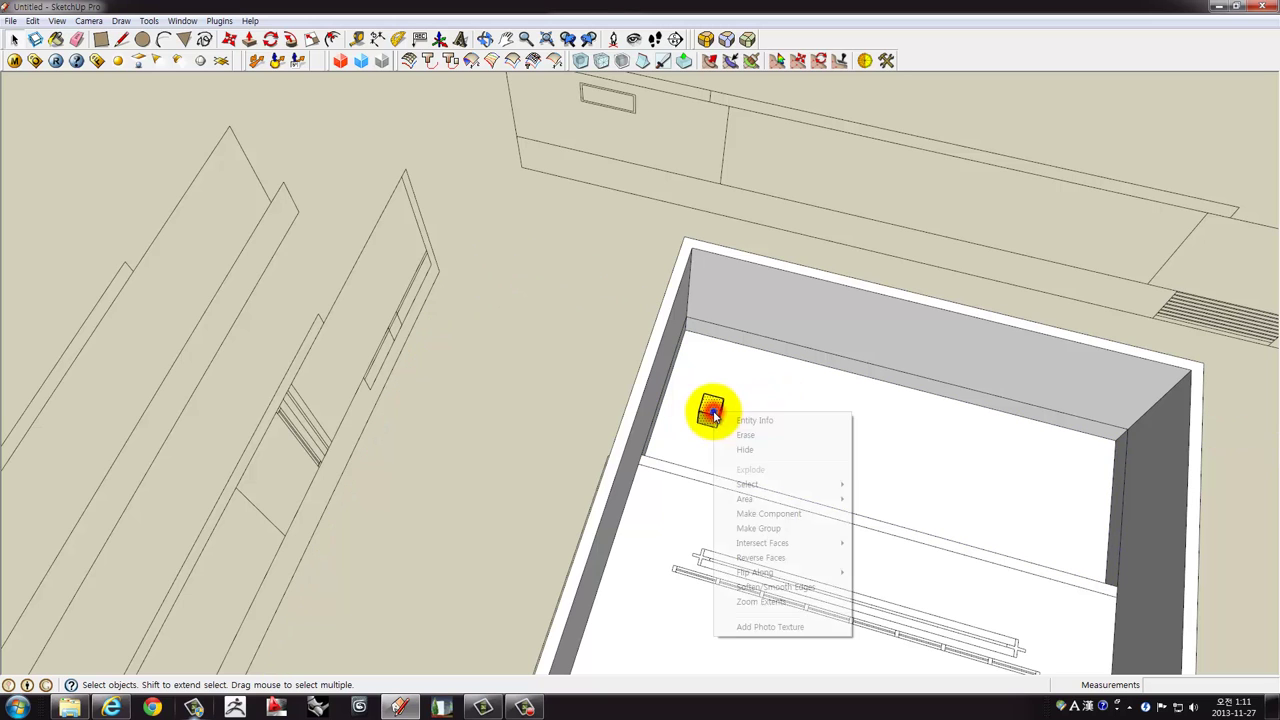
pyautogui.click(757, 528)
pyautogui.moveTo(729, 500)
pyautogui.mouseDown(button='middle')
pyautogui.moveTo(700, 386)
pyautogui.moveTo(534, 343)
pyautogui.moveTo(519, 356)
pyautogui.mouseUp(button='middle')
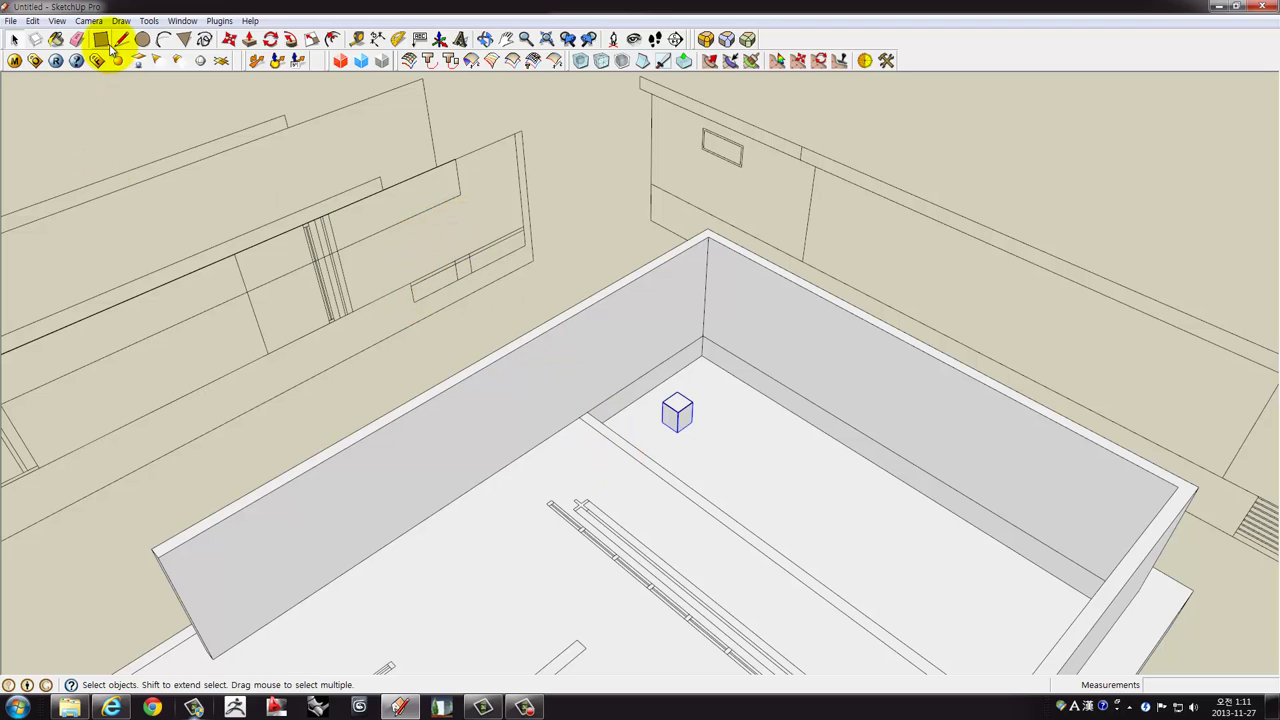
# Draw a rectangle spanning the pool and reverse its face so the front side is up.
pyautogui.click(104, 42)
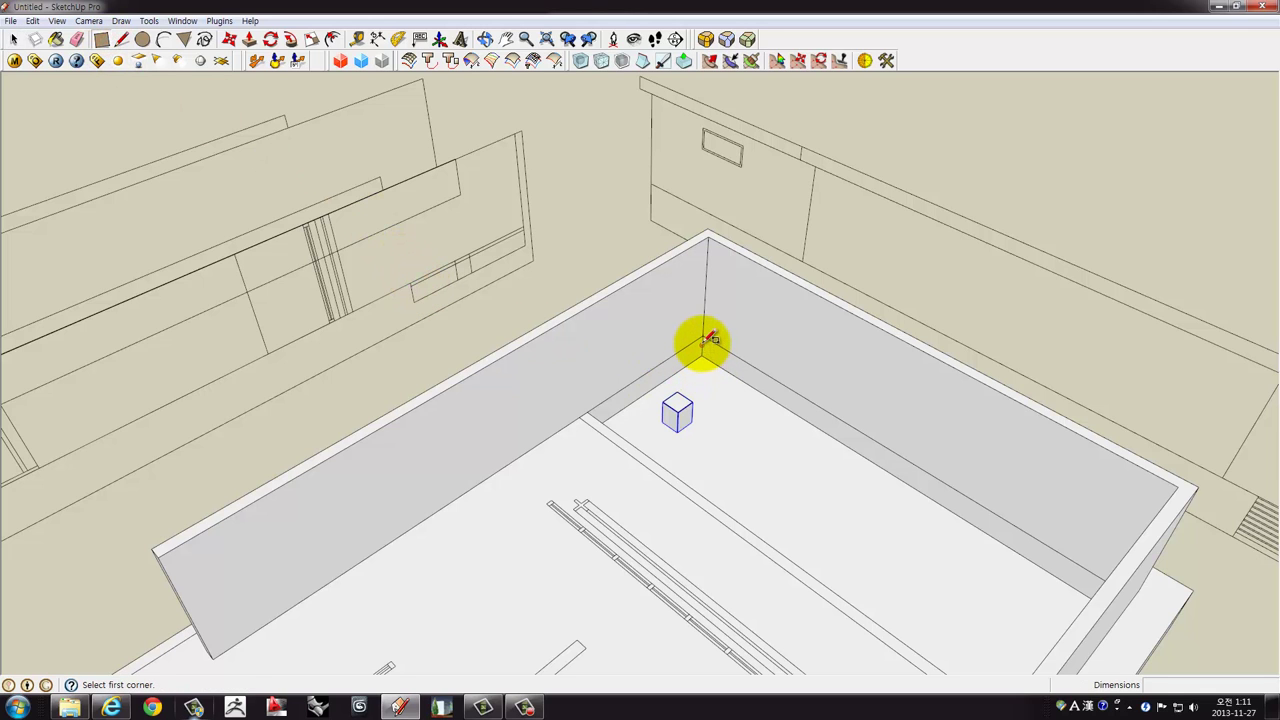
pyautogui.moveTo(708, 338); pyautogui.dragTo(768, 428, button='middle')
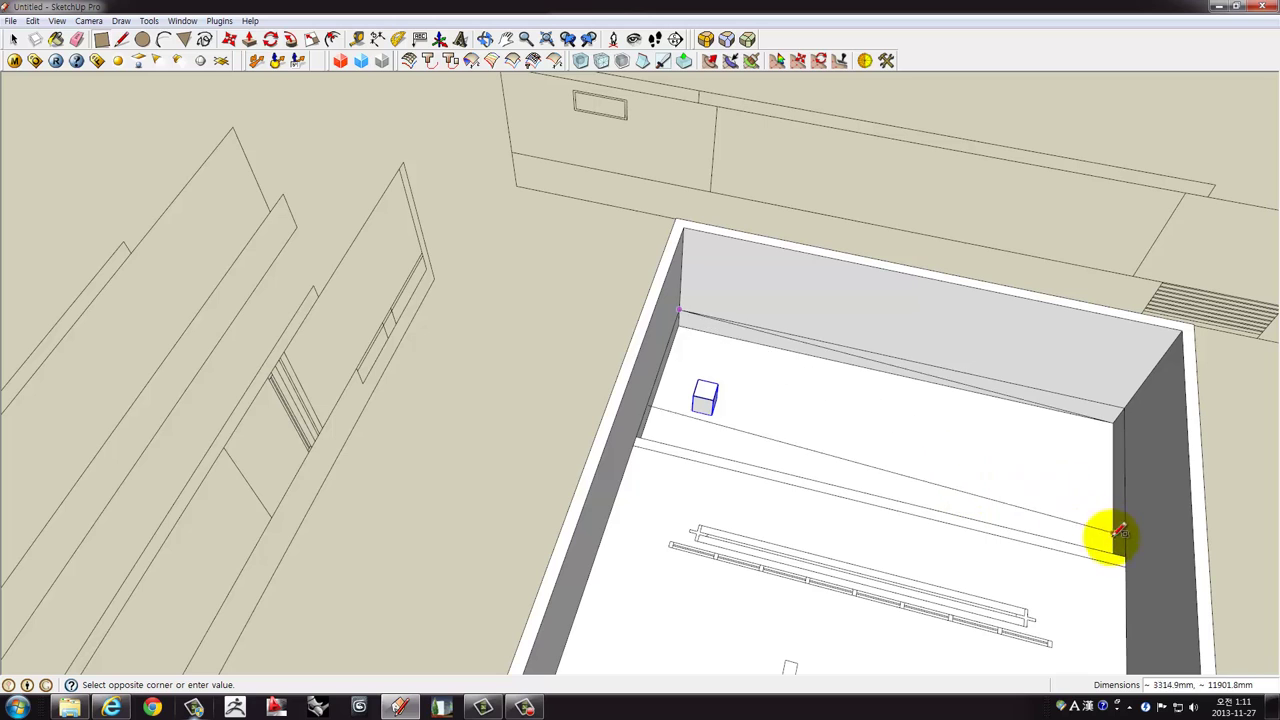
pyautogui.click(1128, 548)
pyautogui.press('space')
pyautogui.click(734, 366)
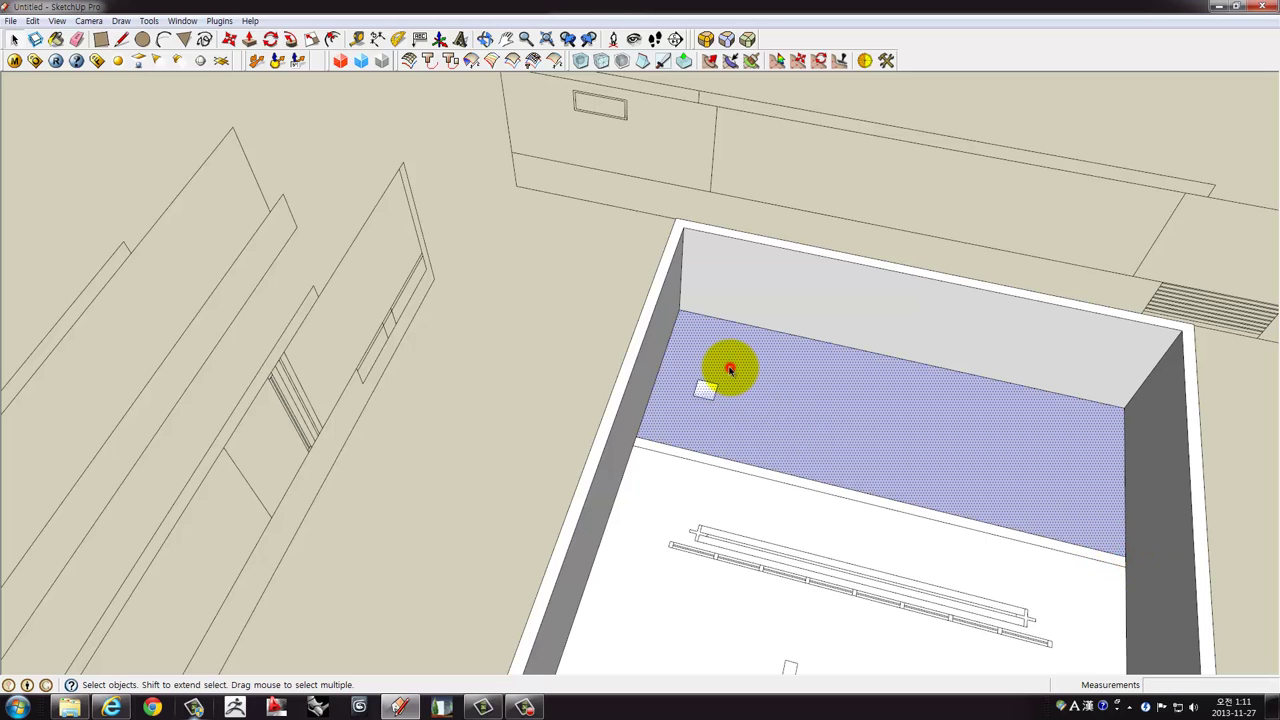
pyautogui.rightClick(731, 368)
pyautogui.click(777, 499)
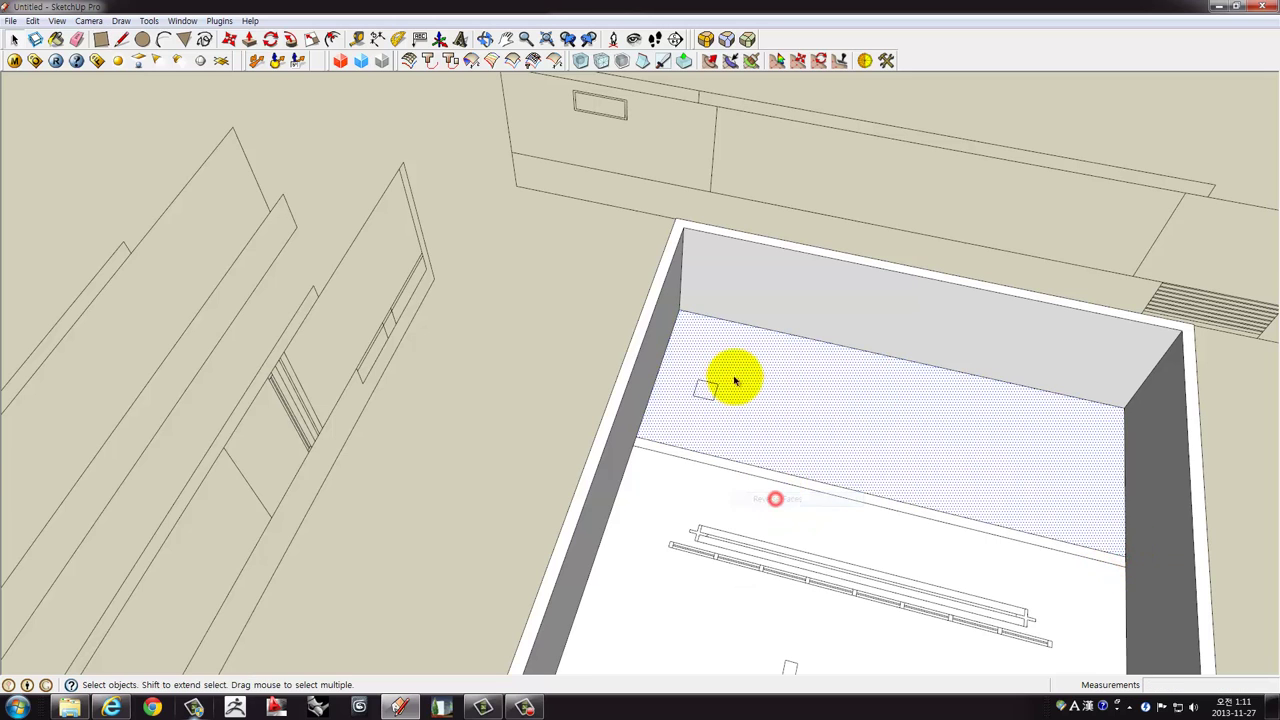
pyautogui.moveTo(737, 380)
pyautogui.mouseDown(button='middle')
pyautogui.moveTo(586, 351)
pyautogui.moveTo(723, 337)
pyautogui.moveTo(461, 224)
pyautogui.moveTo(337, 266)
pyautogui.mouseUp(button='middle')
# Move the water surface down 120 mm below the pool rim.
pyautogui.press('m')
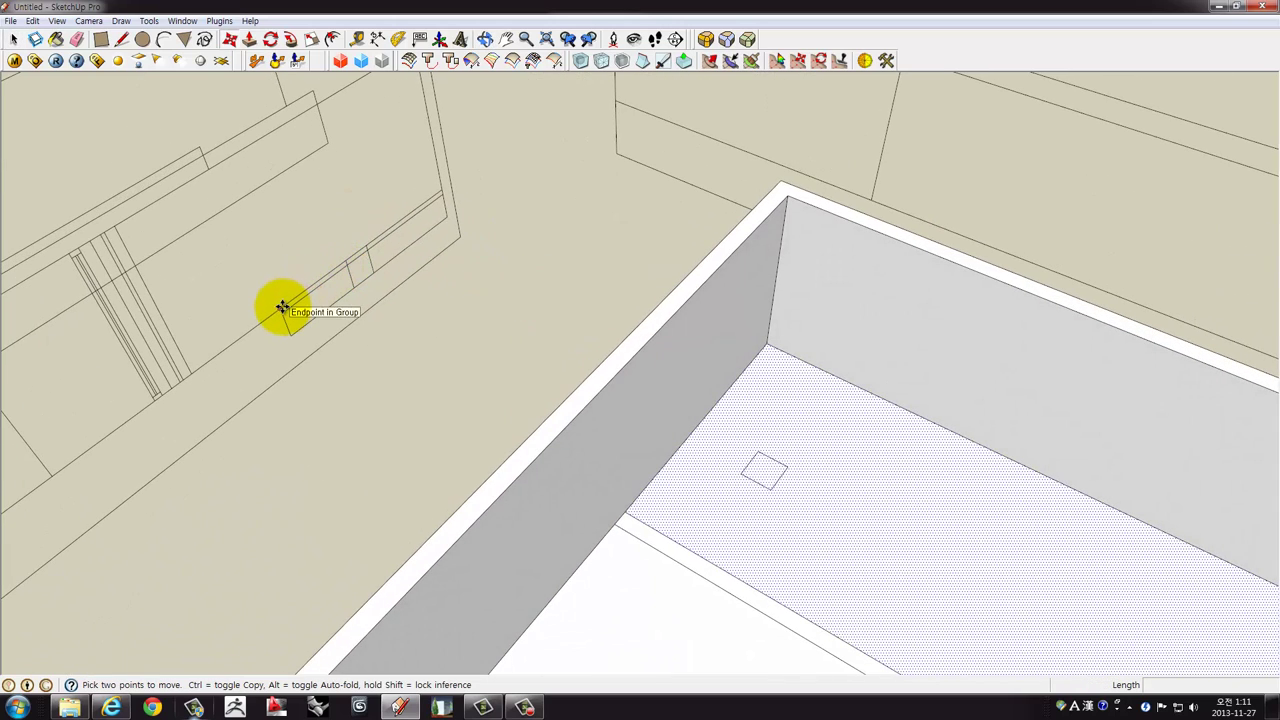
pyautogui.click(283, 308)
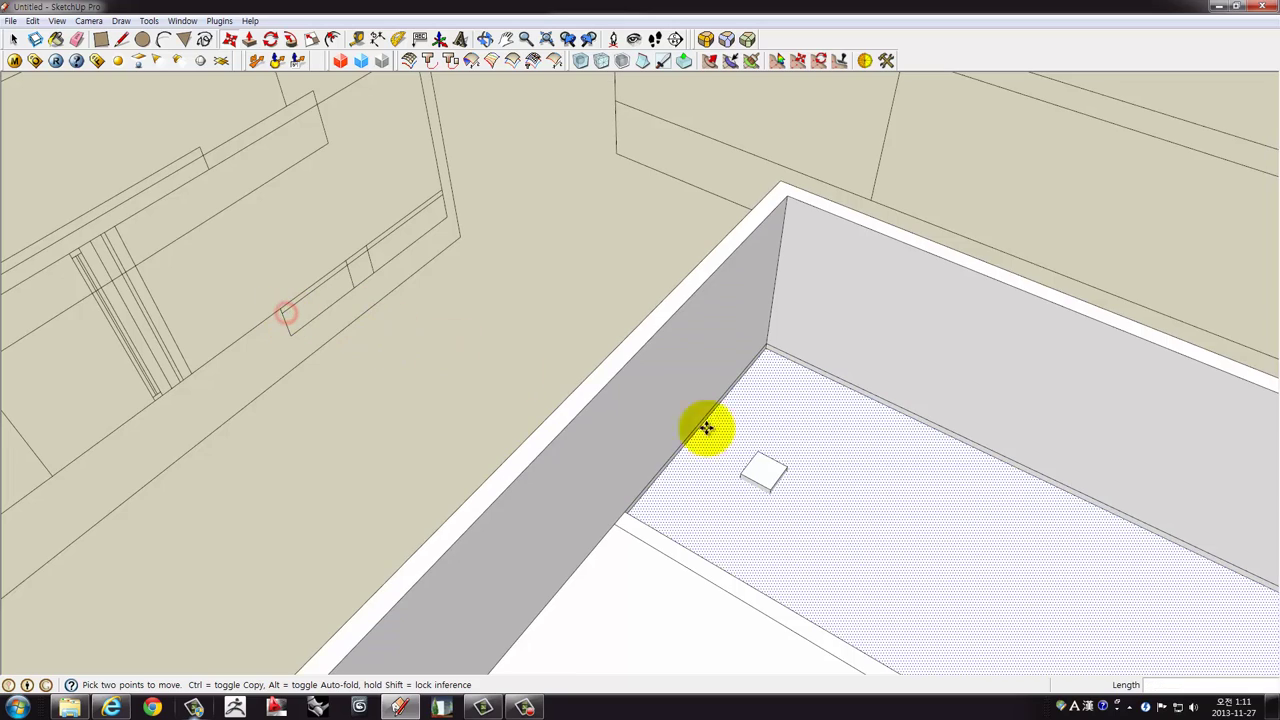
pyautogui.moveTo(831, 443)
pyautogui.mouseDown(button='middle')
pyautogui.moveTo(771, 383)
pyautogui.moveTo(875, 450)
pyautogui.moveTo(655, 296)
pyautogui.mouseUp(button='middle')
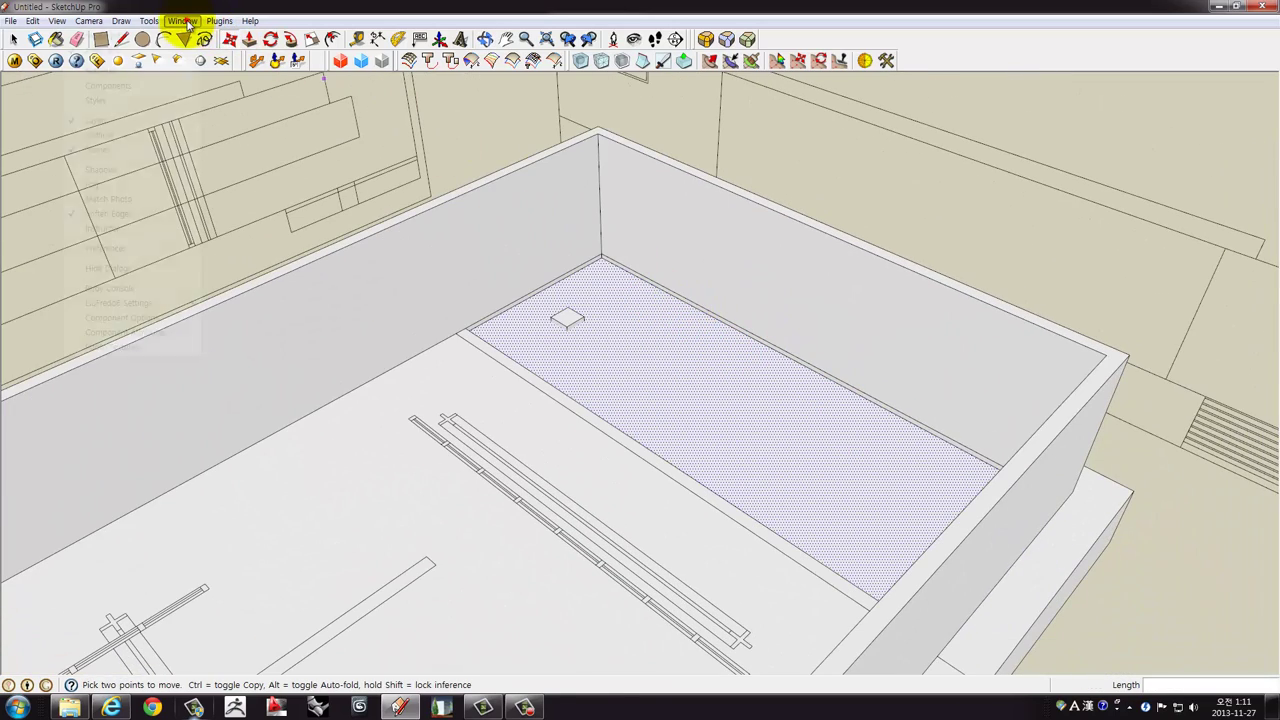
# Paint the pool surface with Translucent_Glass_Tinted from the Materials browser.
pyautogui.click(146, 72)
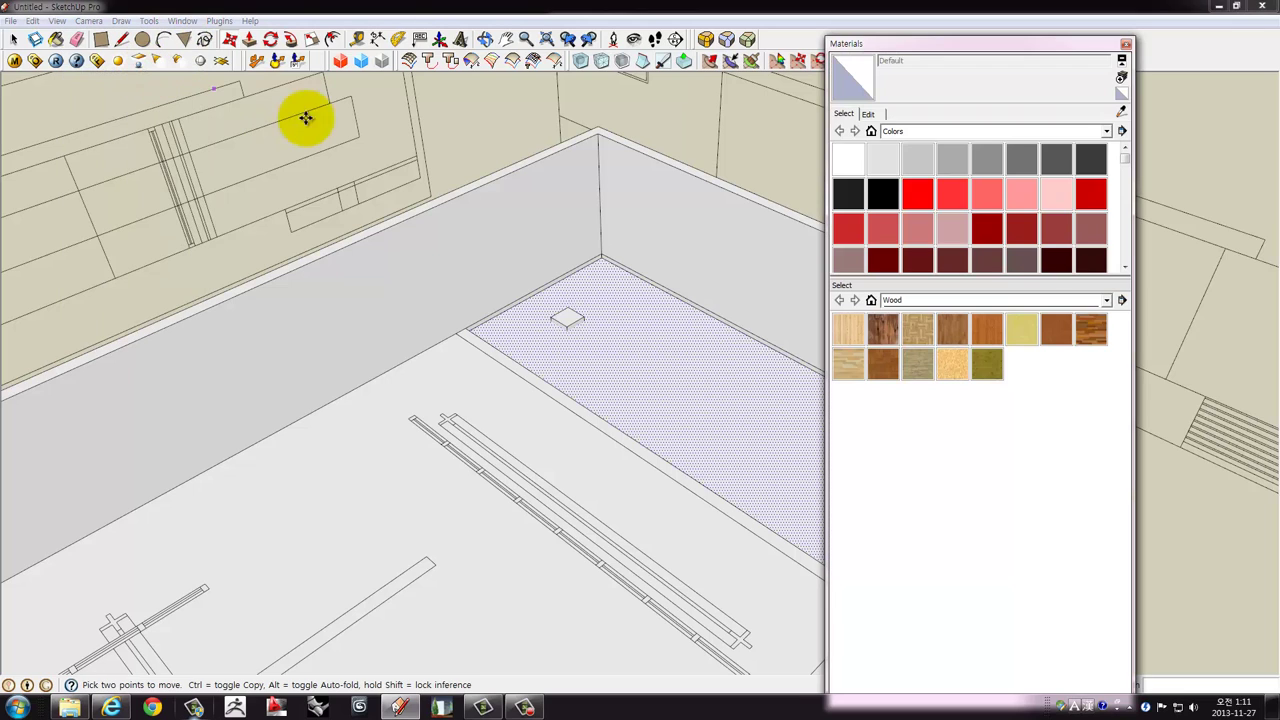
pyautogui.click(1036, 131)
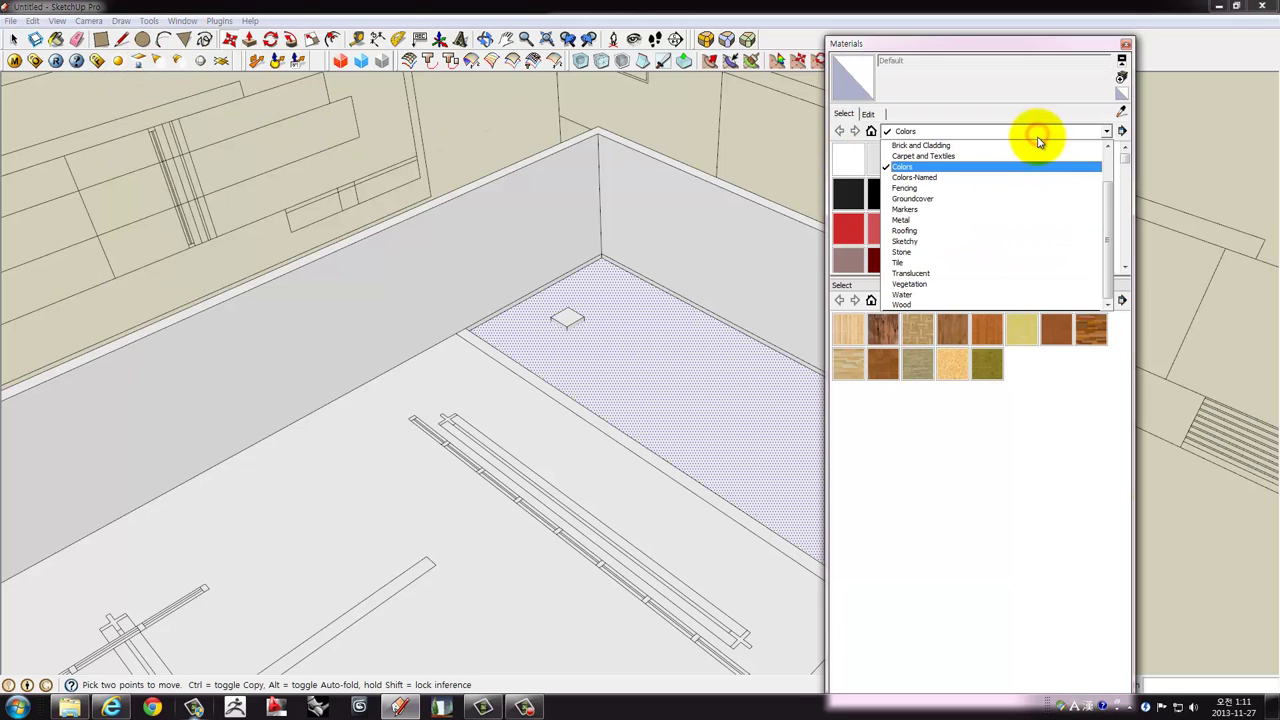
pyautogui.click(943, 273)
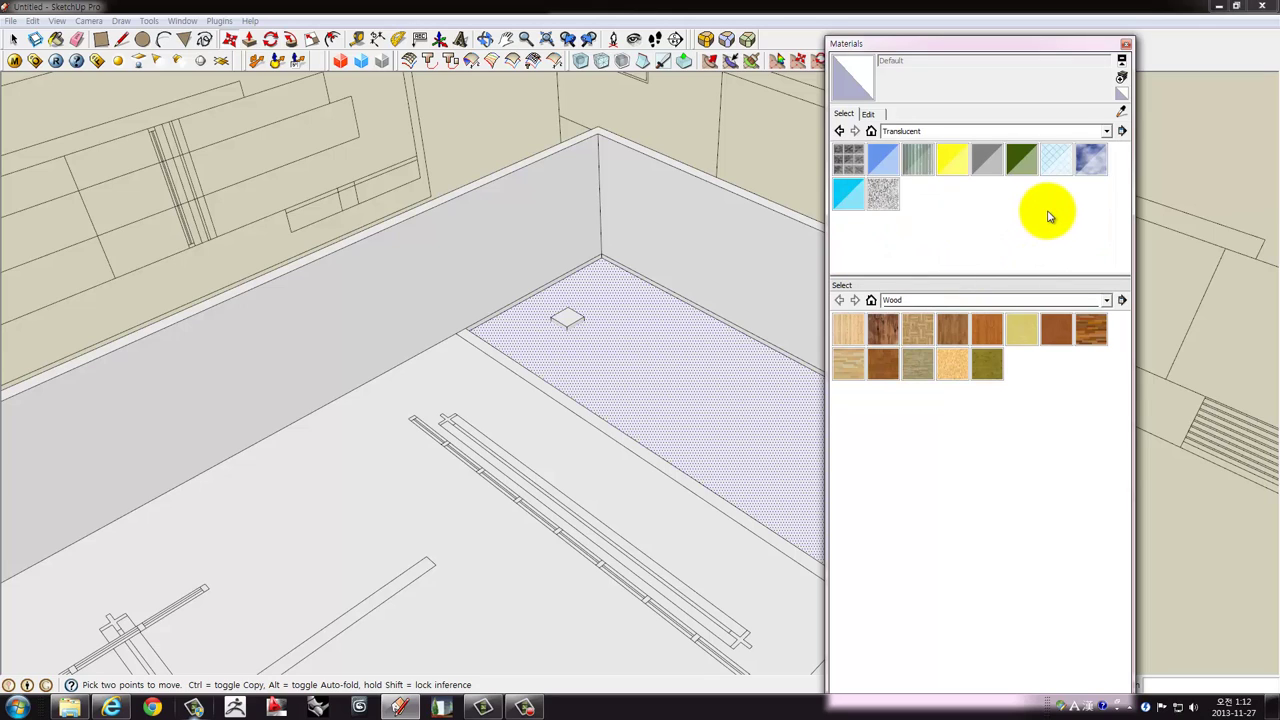
pyautogui.click(853, 187)
pyautogui.click(672, 333)
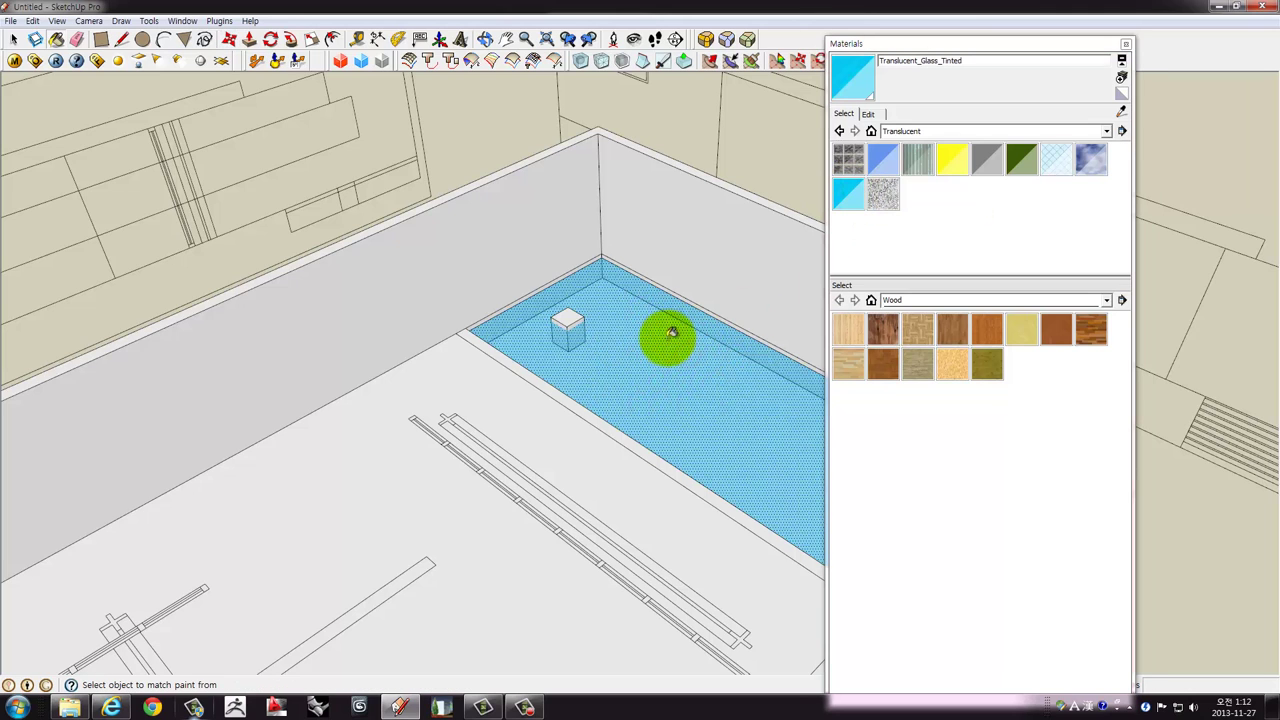
pyautogui.scroll(-3, 689, 315)
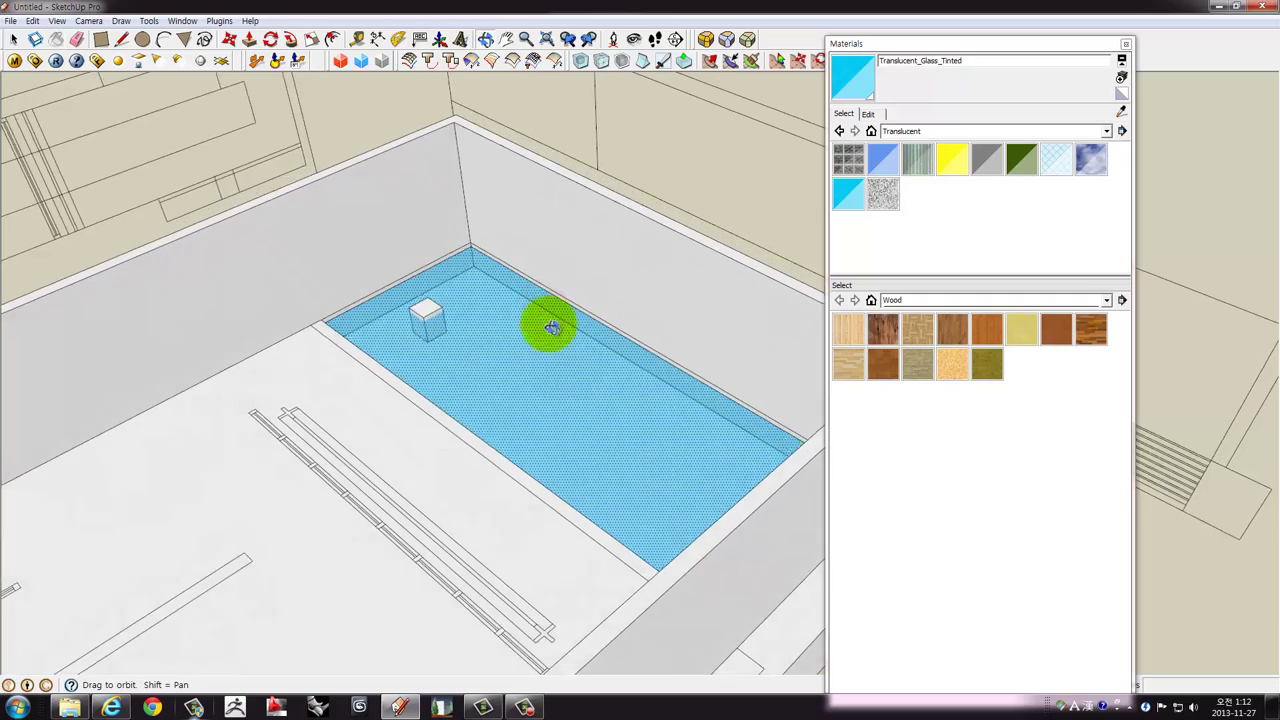
pyautogui.moveTo(551, 323)
pyautogui.mouseDown(button='middle')
pyautogui.moveTo(630, 460)
pyautogui.moveTo(666, 363)
pyautogui.mouseUp(button='middle')
# Try the sparkling water material from the Water library on the pool floor.
pyautogui.click(926, 130)
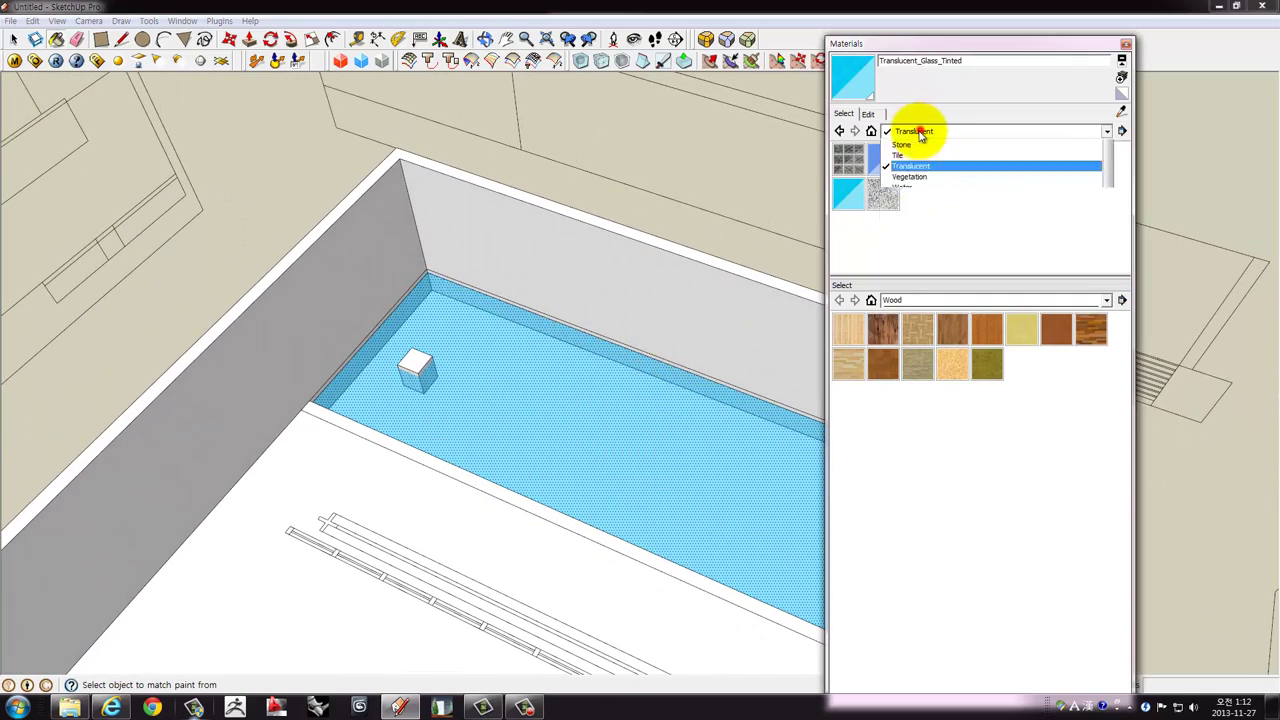
pyautogui.click(903, 298)
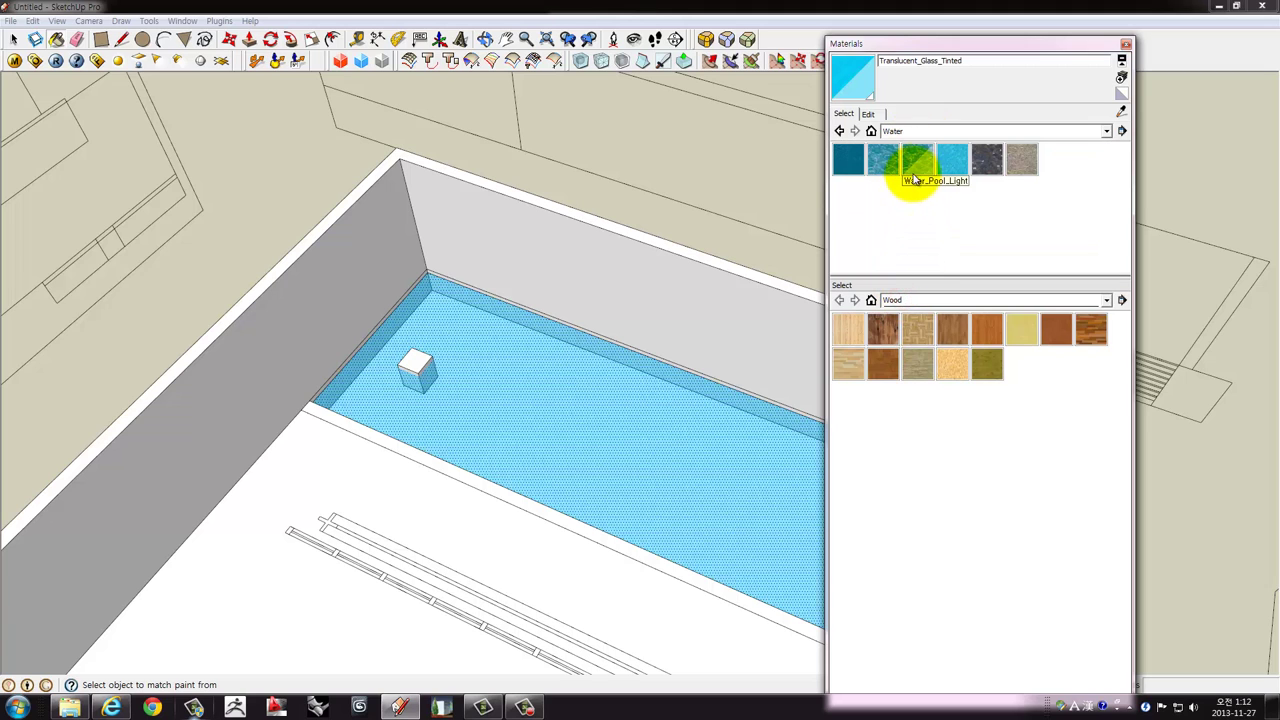
pyautogui.click(962, 172)
pyautogui.click(593, 388)
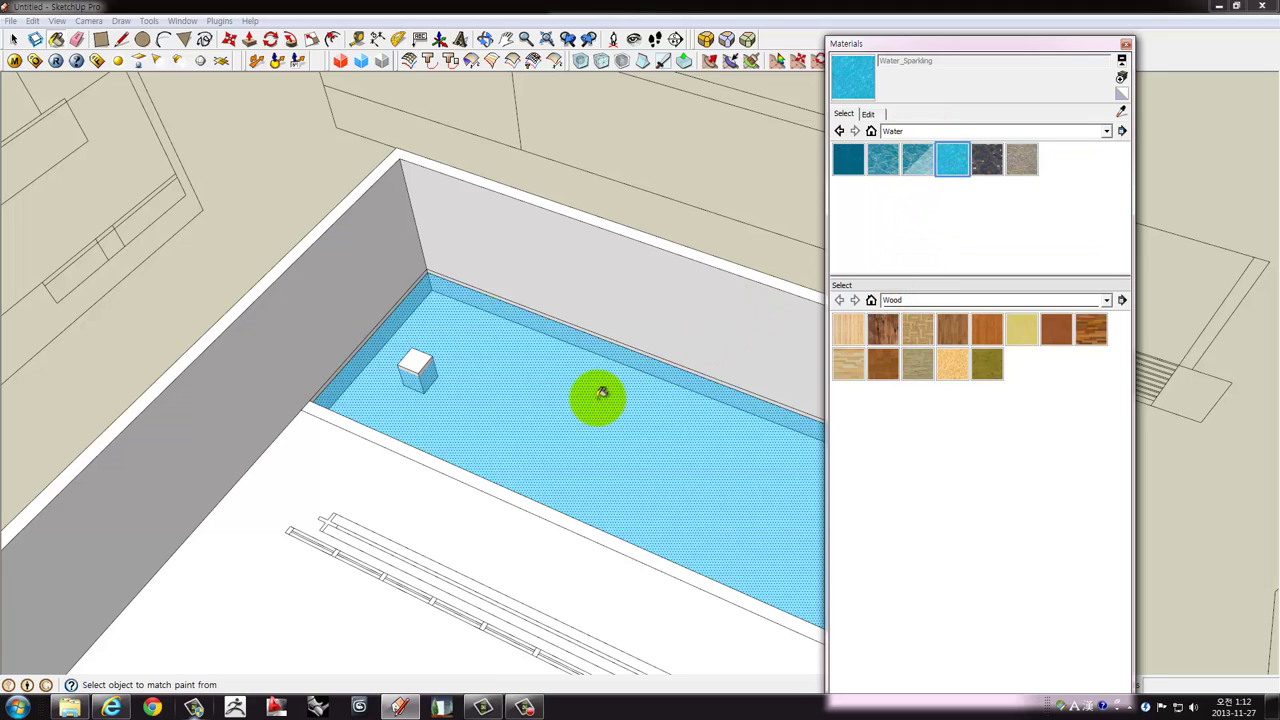
pyautogui.moveTo(593, 386); pyautogui.dragTo(672, 340, button='middle')
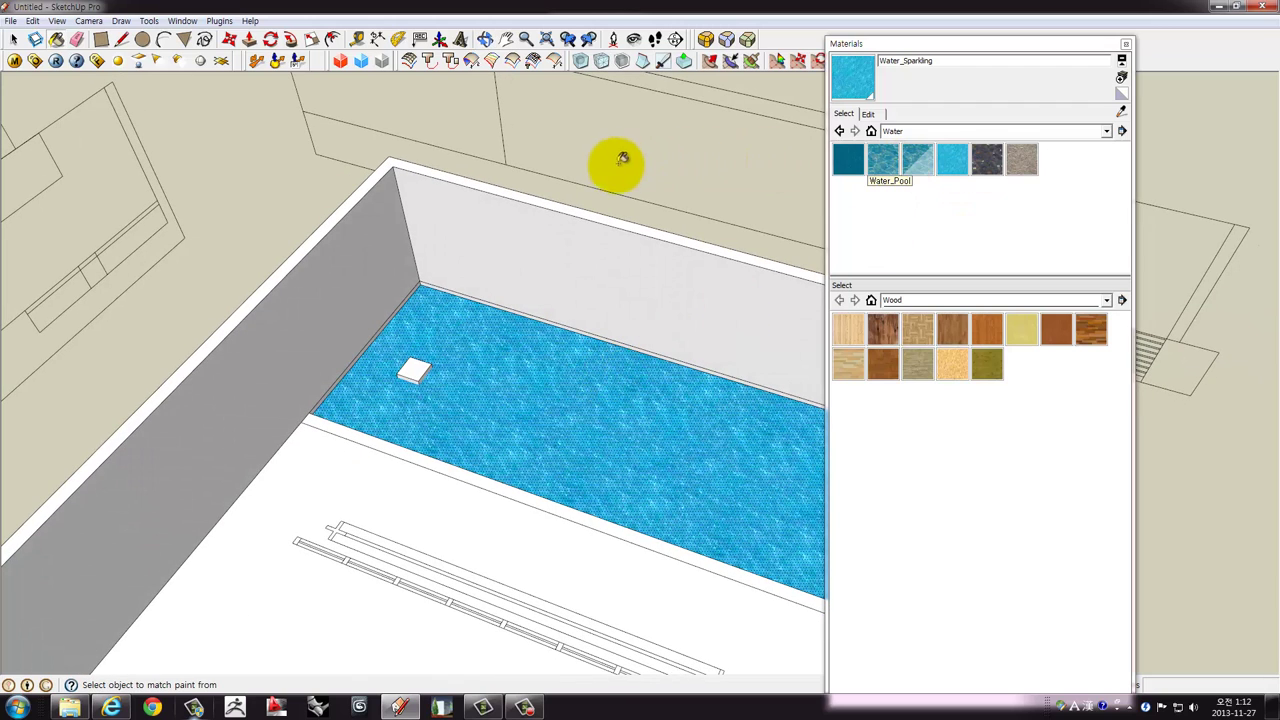
# Repaint the pool floor with Water_Pool_Light and close the Materials panel.
pyautogui.click(910, 172)
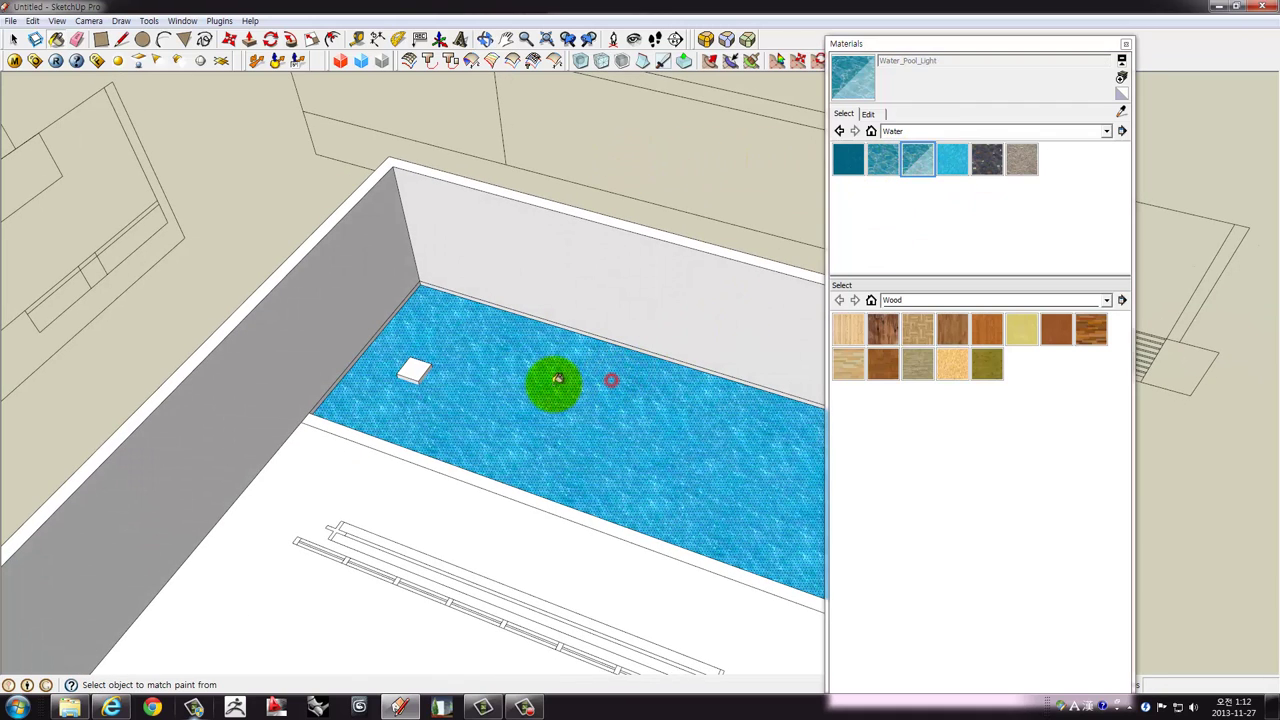
pyautogui.click(549, 373)
pyautogui.press('space')
pyautogui.click(258, 163)
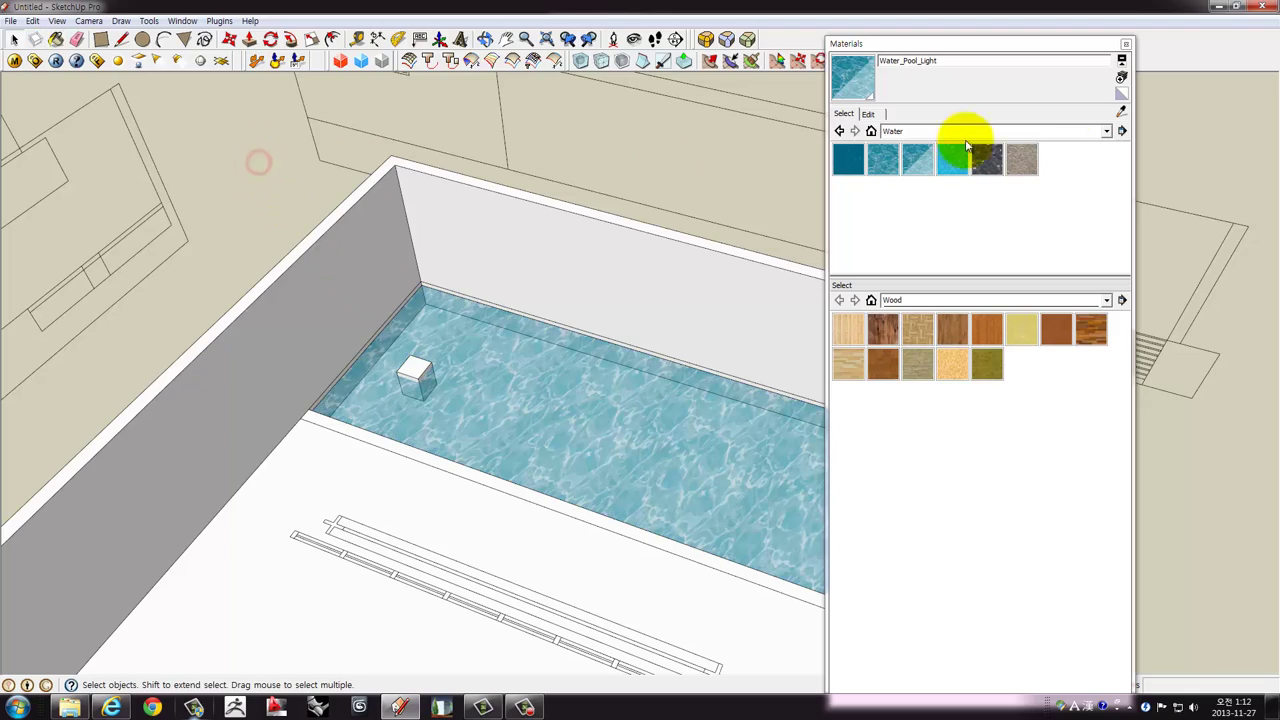
pyautogui.click(1126, 44)
# Draw the roof outline rectangle above the pavilion plan.
pyautogui.moveTo(863, 271)
pyautogui.mouseDown(button='middle')
pyautogui.moveTo(1008, 332)
pyautogui.moveTo(657, 366)
pyautogui.moveTo(663, 390)
pyautogui.moveTo(651, 360)
pyautogui.moveTo(228, 323)
pyautogui.moveTo(200, 300)
pyautogui.moveTo(521, 305)
pyautogui.moveTo(194, 323)
pyautogui.moveTo(714, 277)
pyautogui.moveTo(640, 343)
pyautogui.moveTo(583, 350)
pyautogui.moveTo(529, 329)
pyautogui.moveTo(556, 276)
pyautogui.moveTo(549, 251)
pyautogui.moveTo(531, 323)
pyautogui.moveTo(500, 363)
pyautogui.moveTo(551, 314)
pyautogui.moveTo(531, 249)
pyautogui.moveTo(480, 230)
pyautogui.mouseUp(button='middle')
pyautogui.scroll(-2, 565, 334)
pyautogui.scroll(1, 585, 346)
pyautogui.scroll(-3, 554, 318)
pyautogui.scroll(-2, 540, 311)
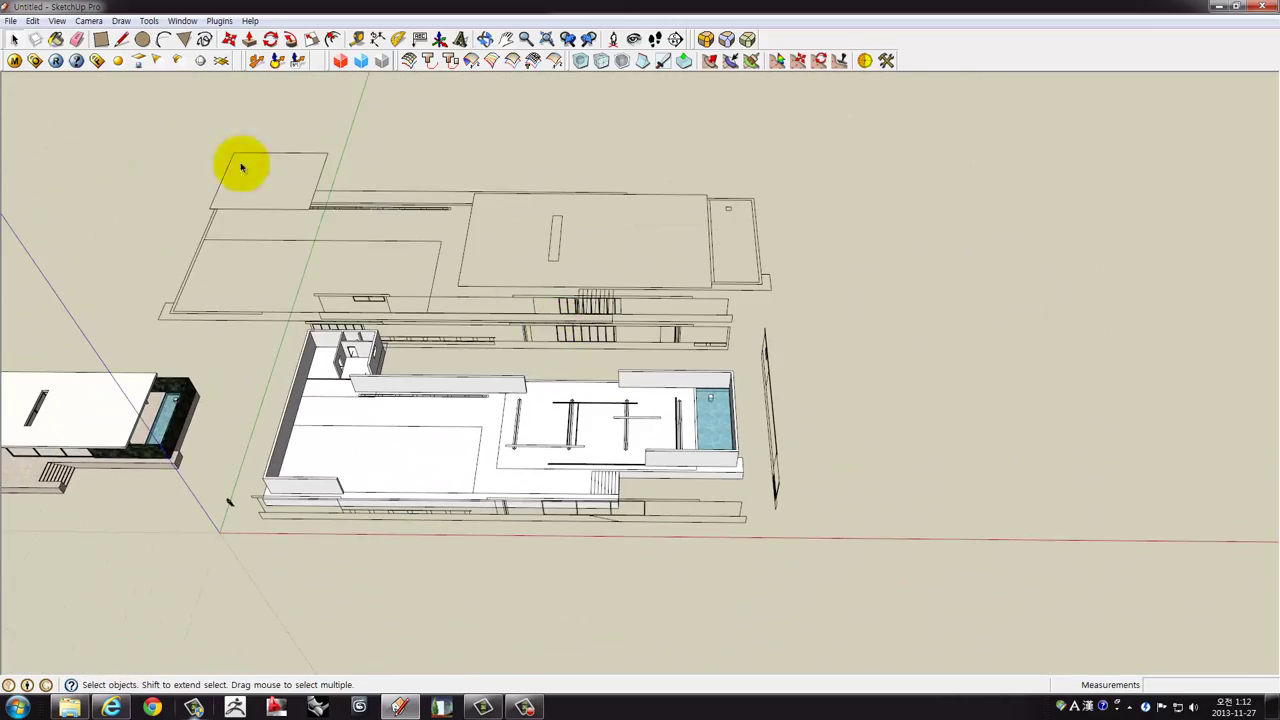
pyautogui.moveTo(651, 286)
pyautogui.mouseDown(button='middle')
pyautogui.moveTo(563, 271)
pyautogui.moveTo(471, 300)
pyautogui.moveTo(387, 306)
pyautogui.moveTo(390, 268)
pyautogui.mouseUp(button='middle')
pyautogui.press('r')
pyautogui.click(352, 257)
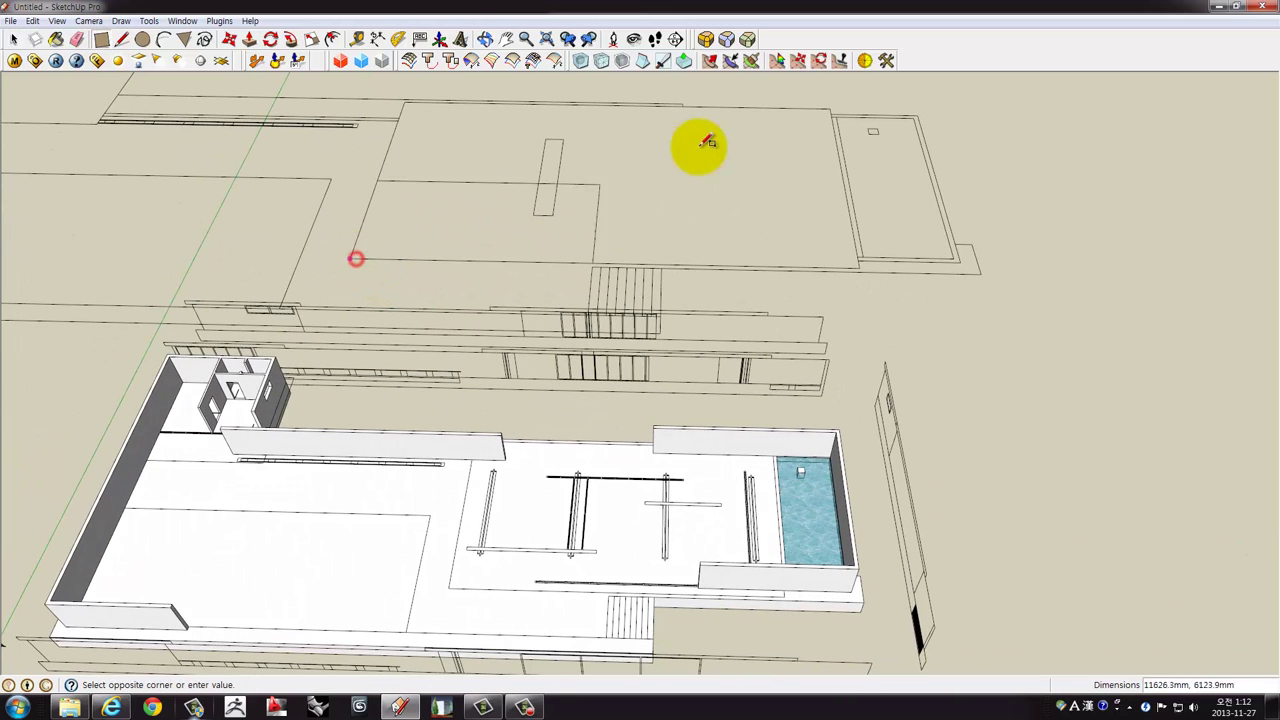
pyautogui.click(828, 110)
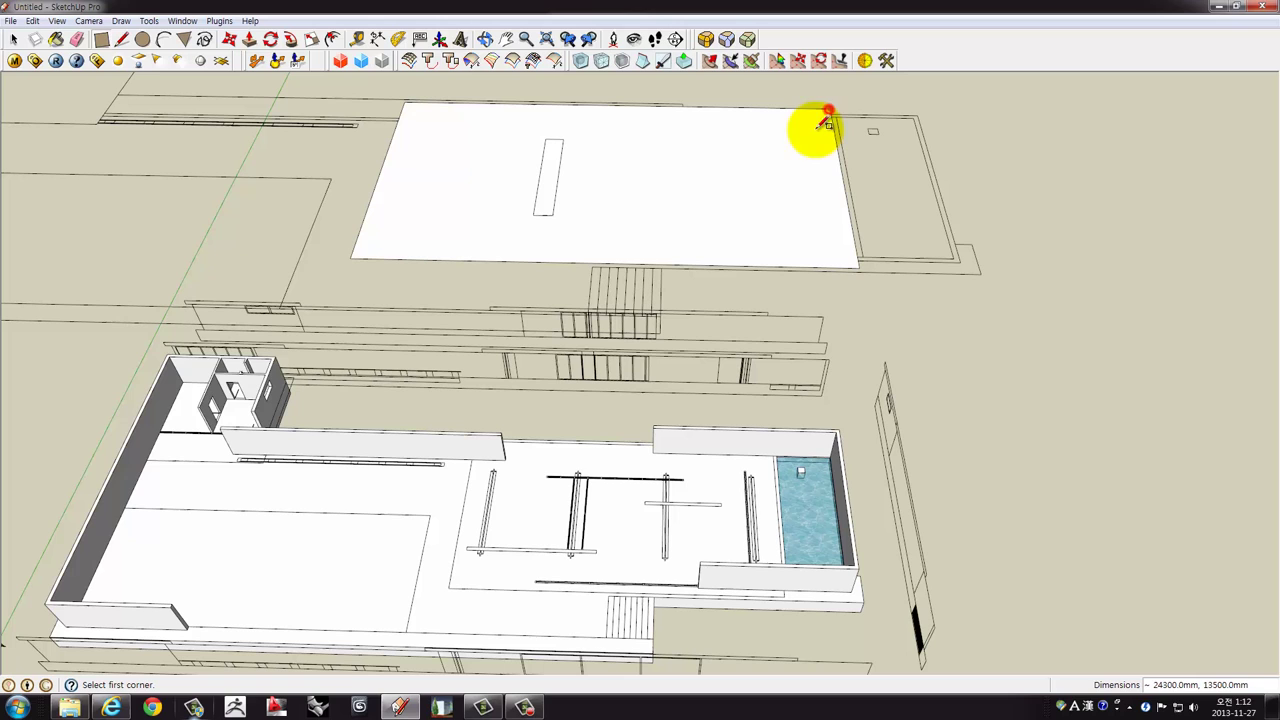
pyautogui.press('space')
pyautogui.click(800, 191)
pyautogui.moveTo(800, 191)
pyautogui.mouseDown(button='middle')
pyautogui.moveTo(594, 206)
pyautogui.moveTo(380, 150)
pyautogui.mouseUp(button='middle')
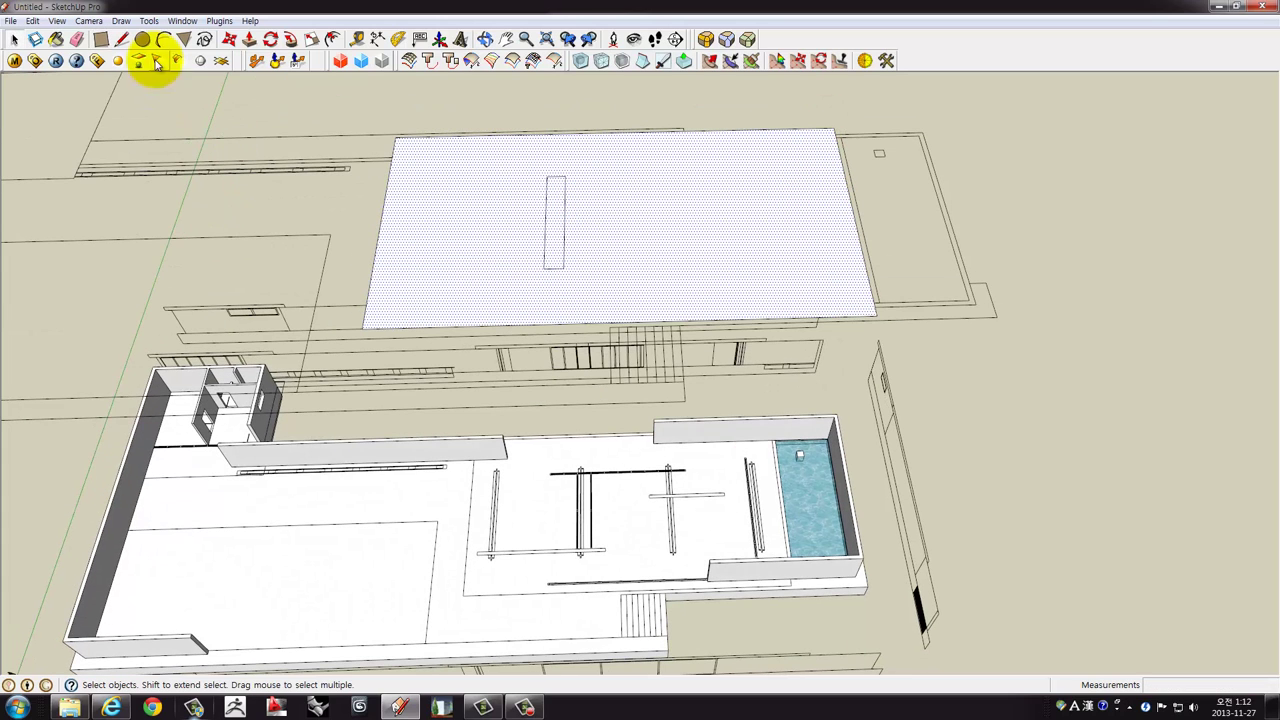
# Draw the skylight rectangle inside the roof face.
pyautogui.click(101, 40)
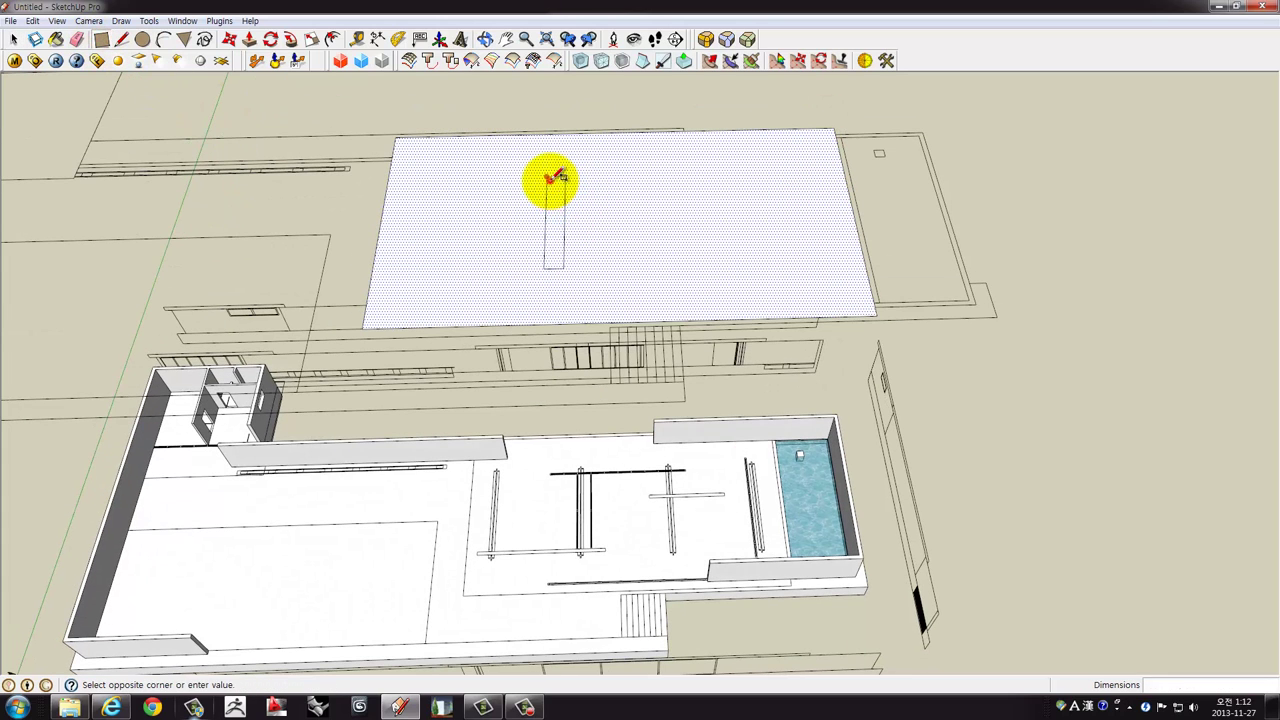
pyautogui.click(566, 262)
pyautogui.press('space')
pyautogui.click(557, 241)
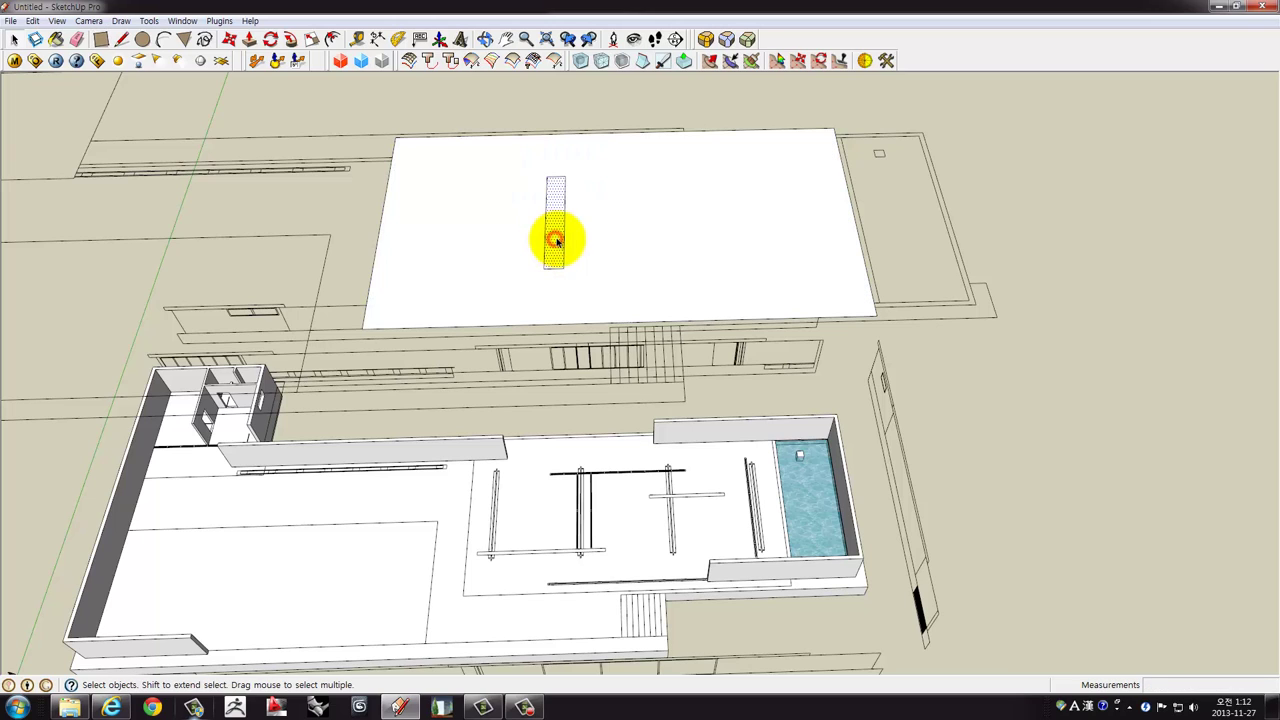
pyautogui.click(711, 191)
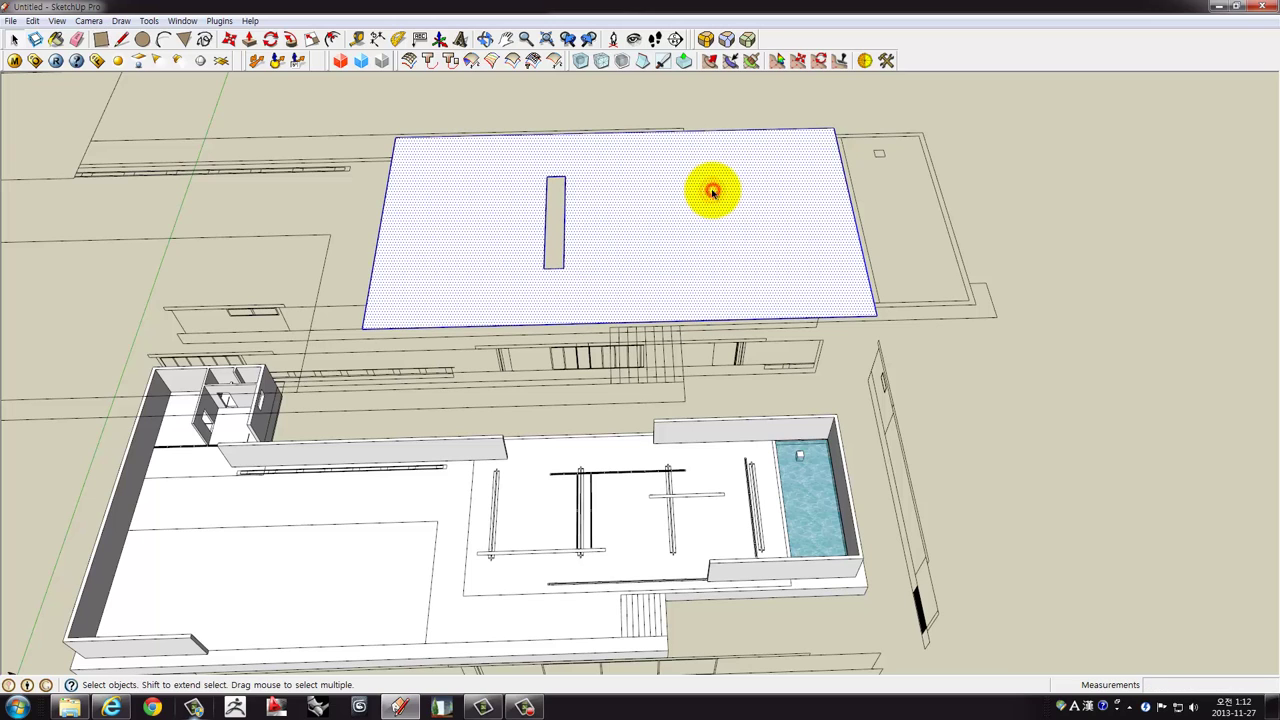
pyautogui.moveTo(714, 258); pyautogui.dragTo(771, 171, button='middle')
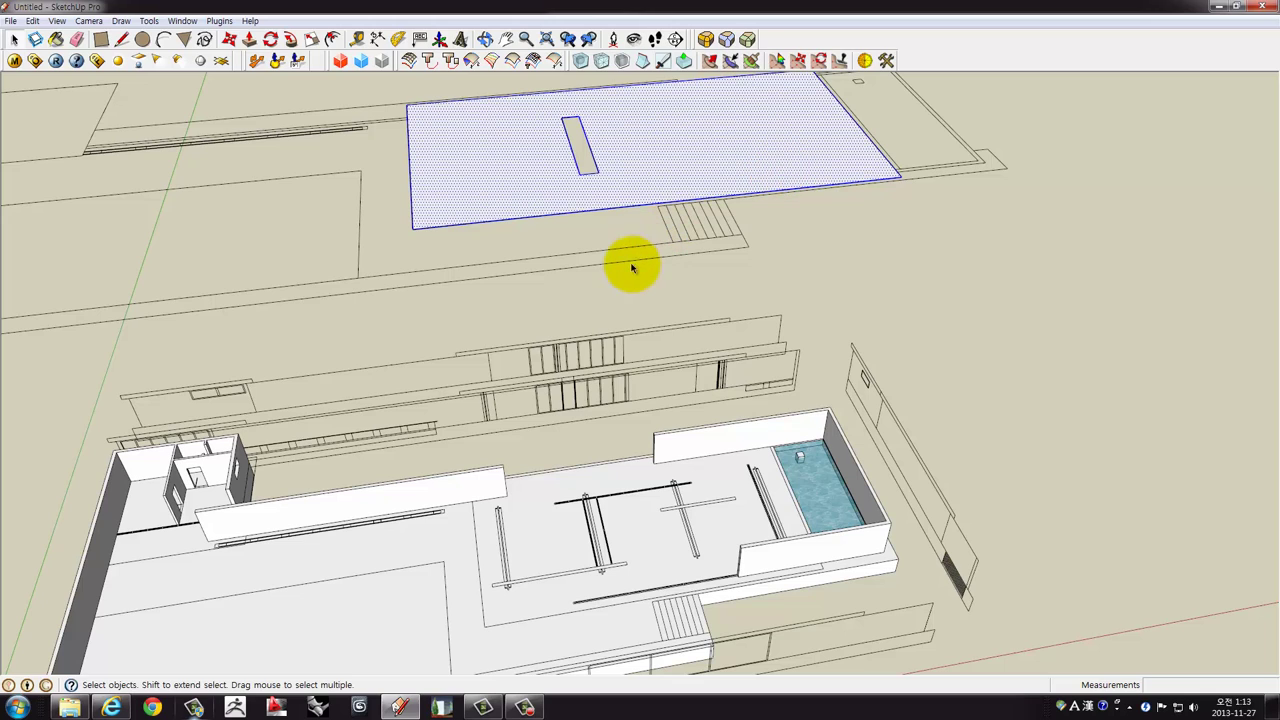
# Move the roof face down onto the pavilion's walls.
pyautogui.press('m')
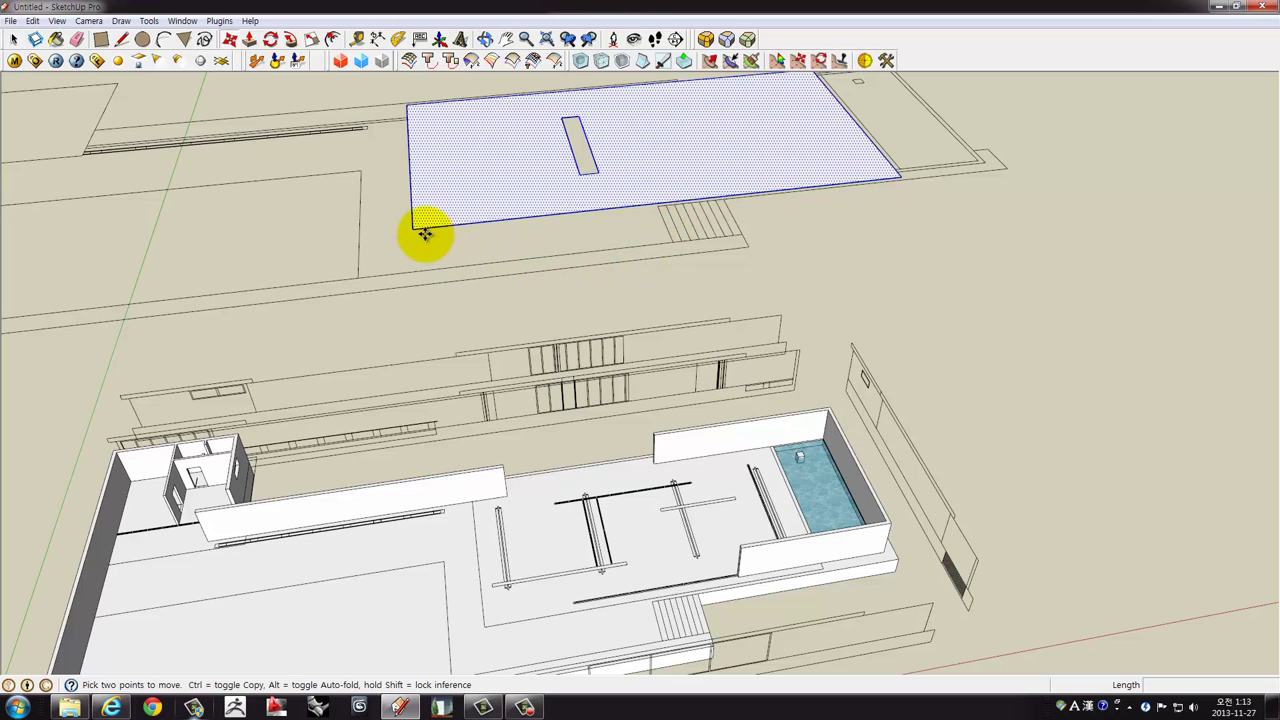
pyautogui.click(415, 231)
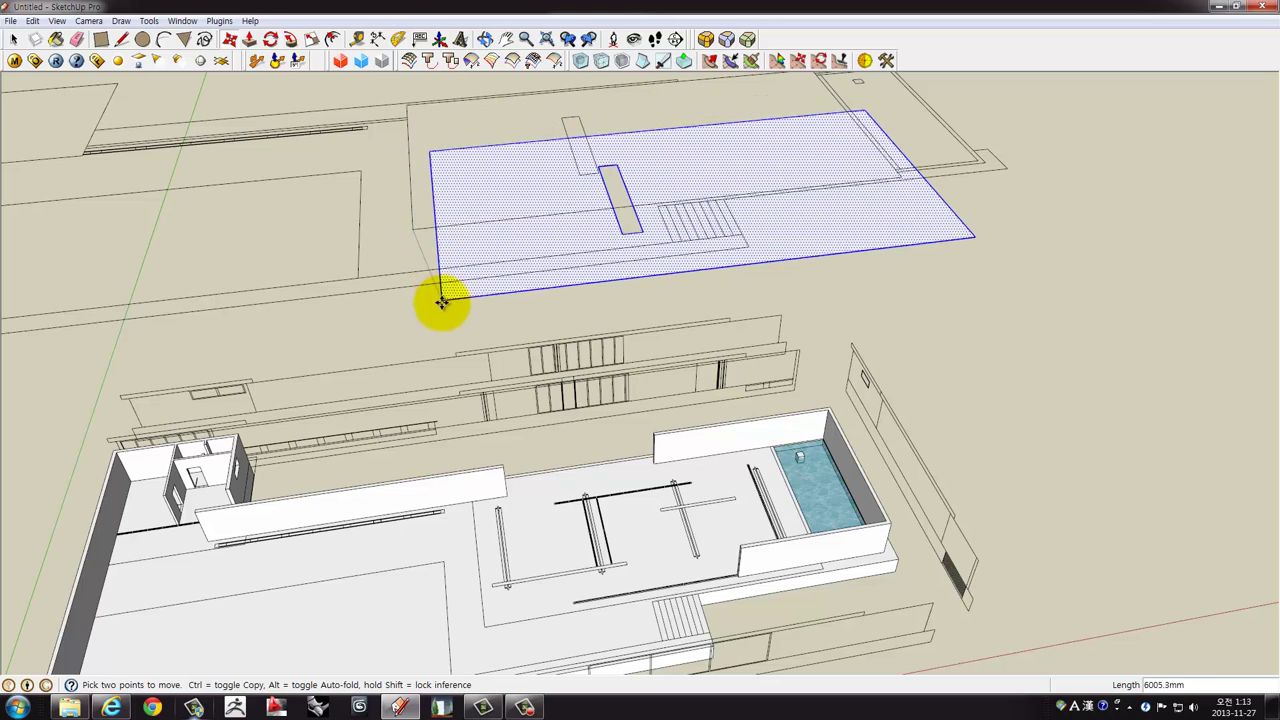
pyautogui.moveTo(443, 300); pyautogui.dragTo(443, 234, button='middle')
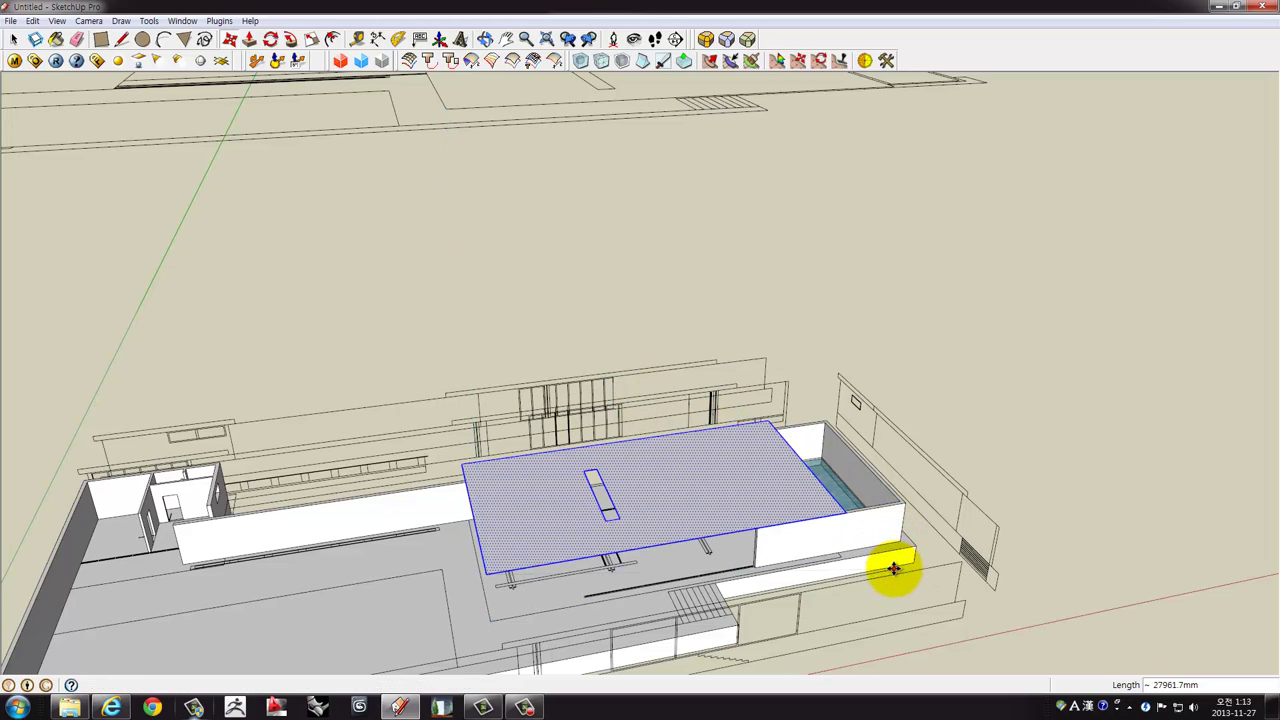
pyautogui.moveTo(866, 523)
pyautogui.mouseDown(button='middle')
pyautogui.moveTo(645, 475)
pyautogui.moveTo(707, 383)
pyautogui.moveTo(714, 420)
pyautogui.moveTo(737, 420)
pyautogui.moveTo(729, 429)
pyautogui.mouseUp(button='middle')
# Thicken the roof face into a 420 mm slab and group it.
pyautogui.press('p')
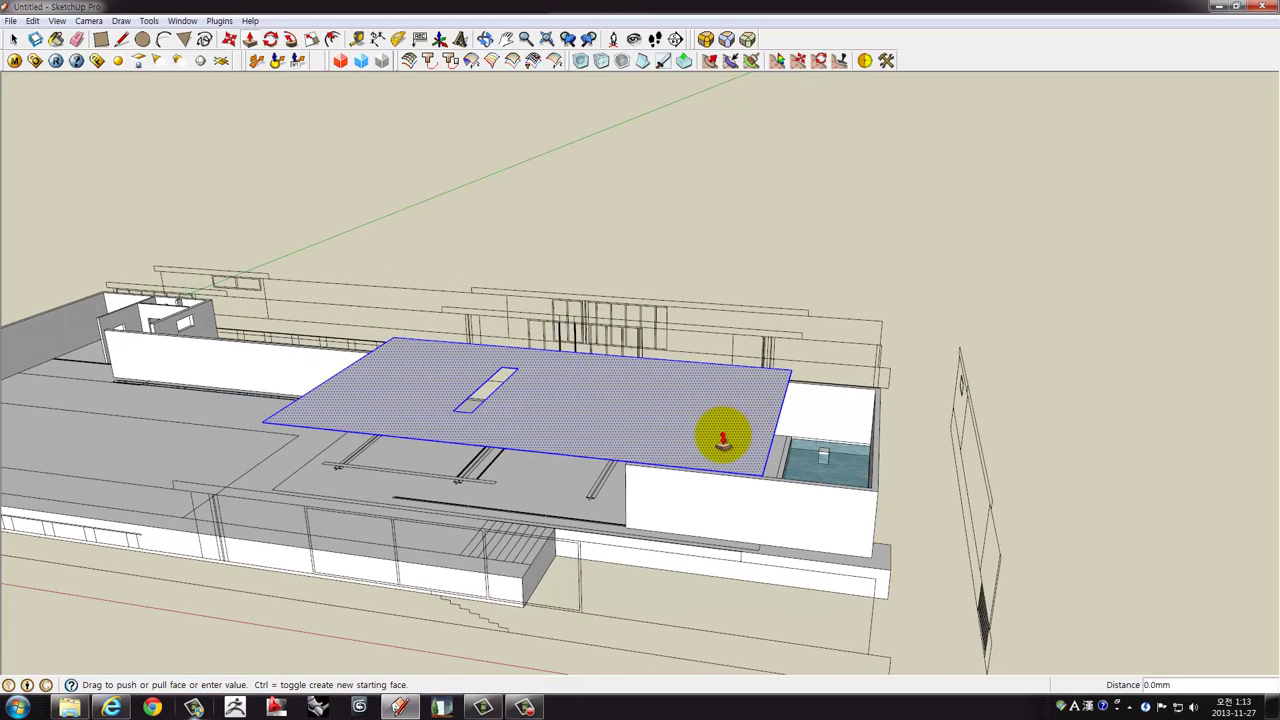
pyautogui.click(722, 438)
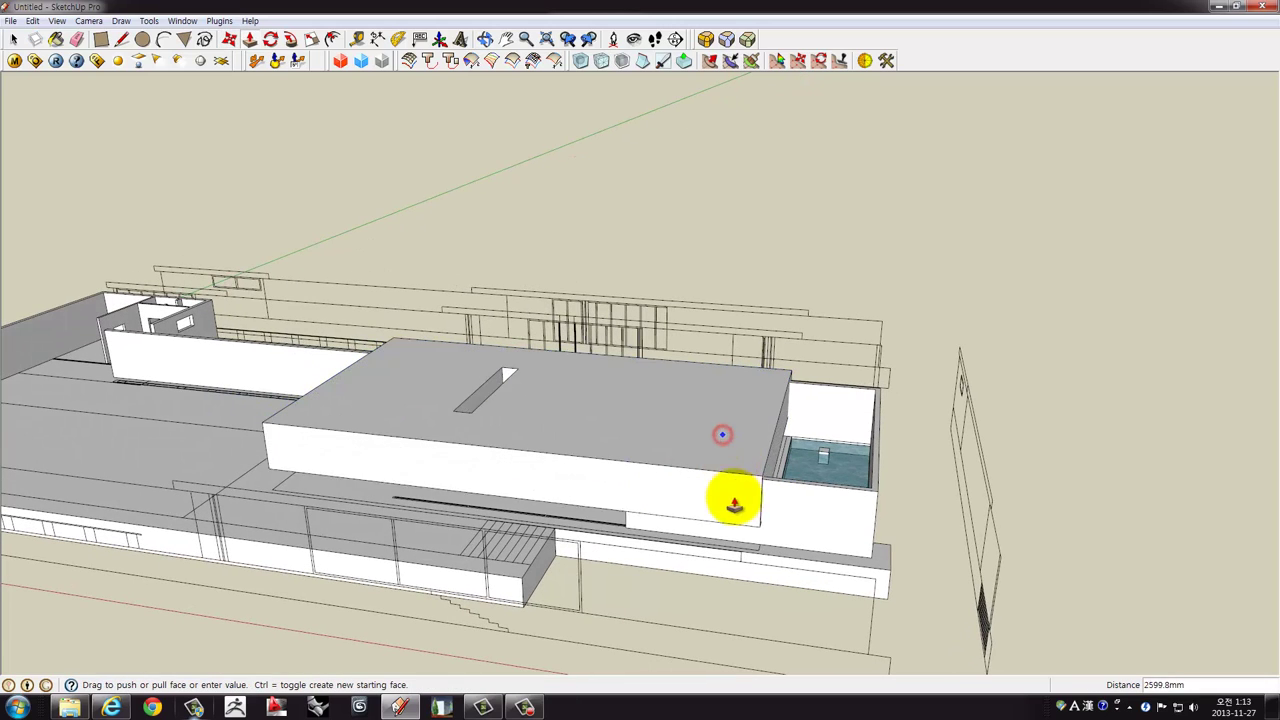
pyautogui.click(738, 566)
pyautogui.moveTo(737, 491); pyautogui.dragTo(700, 428, button='middle')
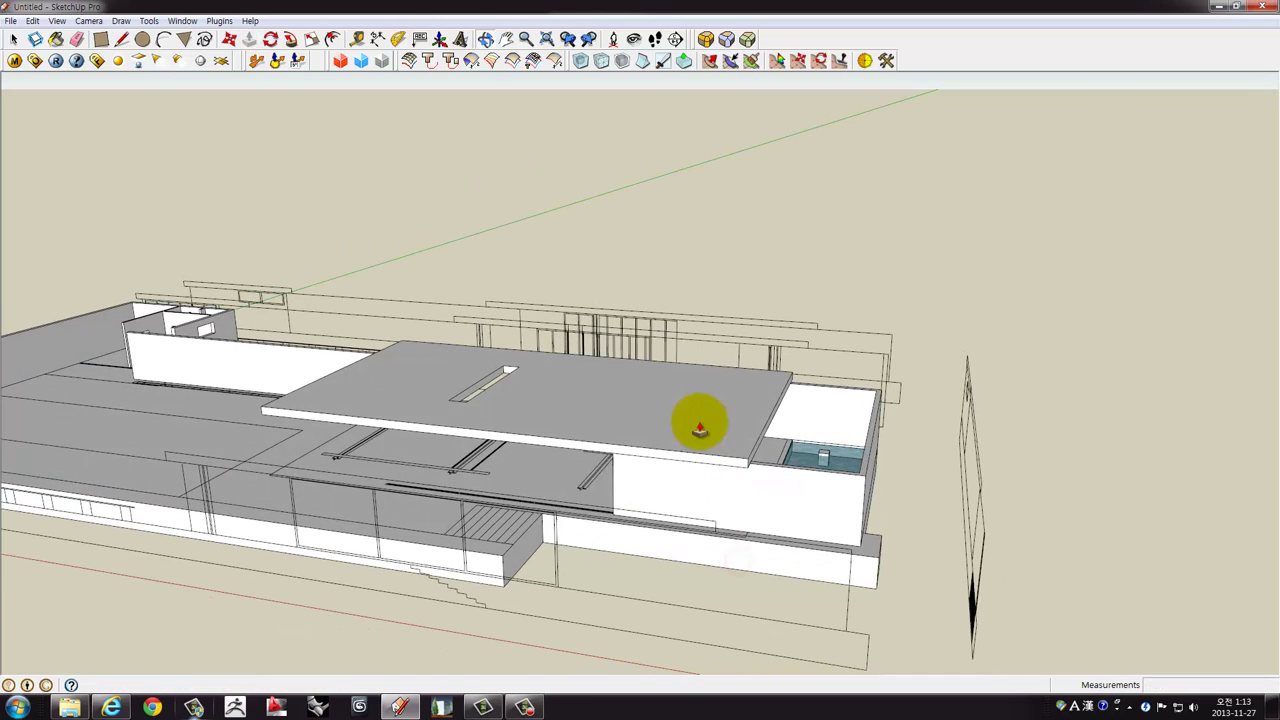
pyautogui.tripleClick(697, 413)
pyautogui.rightClick(697, 413)
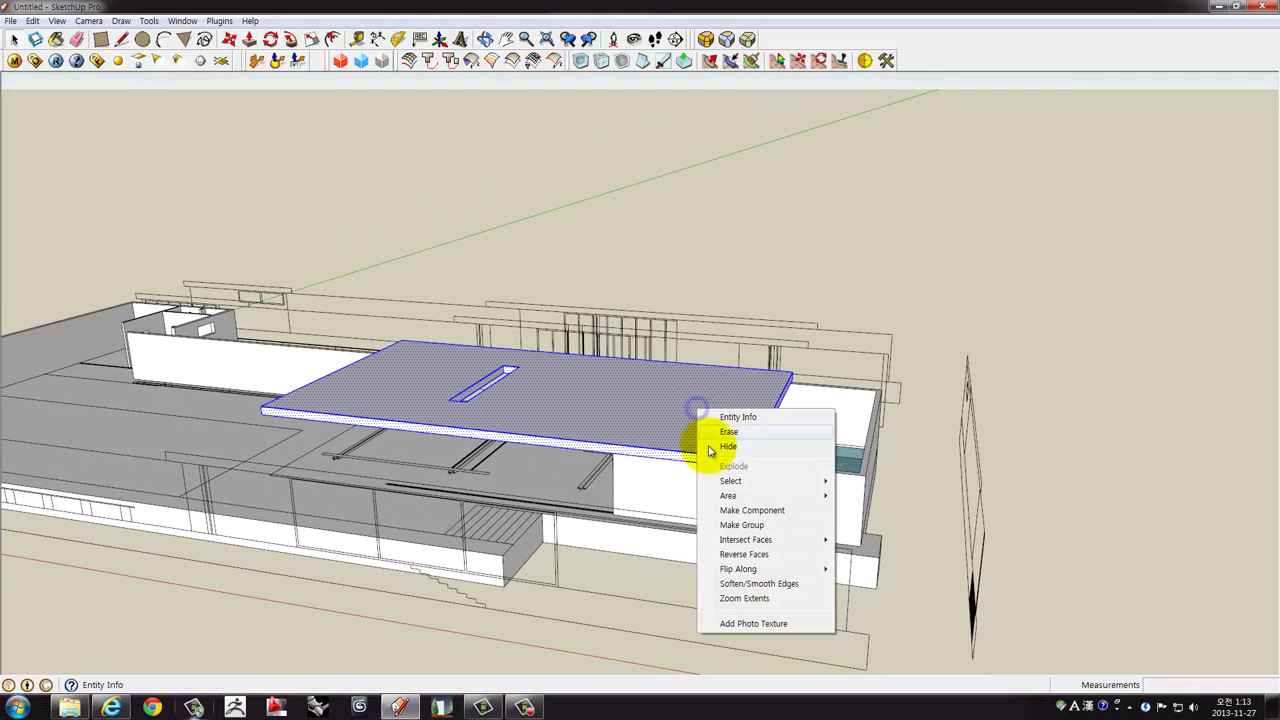
pyautogui.click(728, 525)
# Draw a thin 9720×270 mm wall footprint rectangle on the wall line.
pyautogui.click(657, 229)
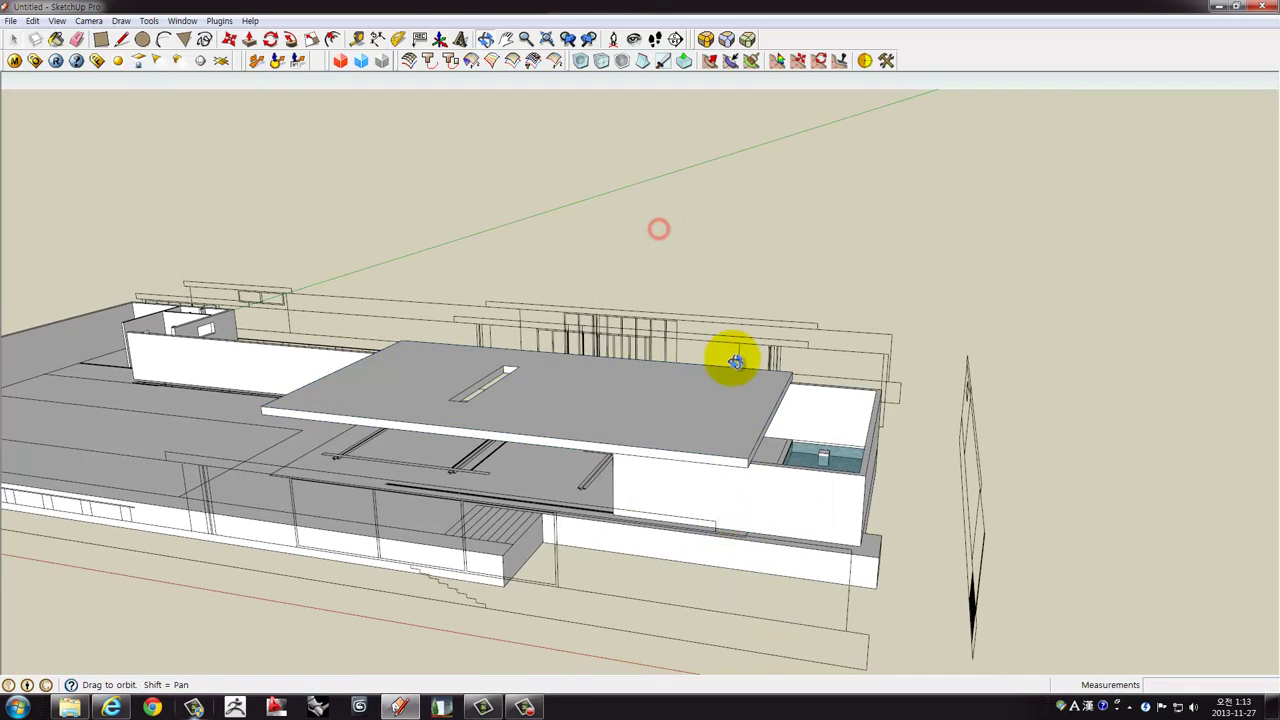
pyautogui.moveTo(734, 357)
pyautogui.mouseDown(button='middle')
pyautogui.moveTo(557, 334)
pyautogui.moveTo(508, 349)
pyautogui.moveTo(457, 451)
pyautogui.moveTo(694, 409)
pyautogui.moveTo(586, 451)
pyautogui.moveTo(565, 375)
pyautogui.moveTo(766, 400)
pyautogui.moveTo(674, 414)
pyautogui.moveTo(418, 272)
pyautogui.mouseUp(button='middle')
pyautogui.click(100, 40)
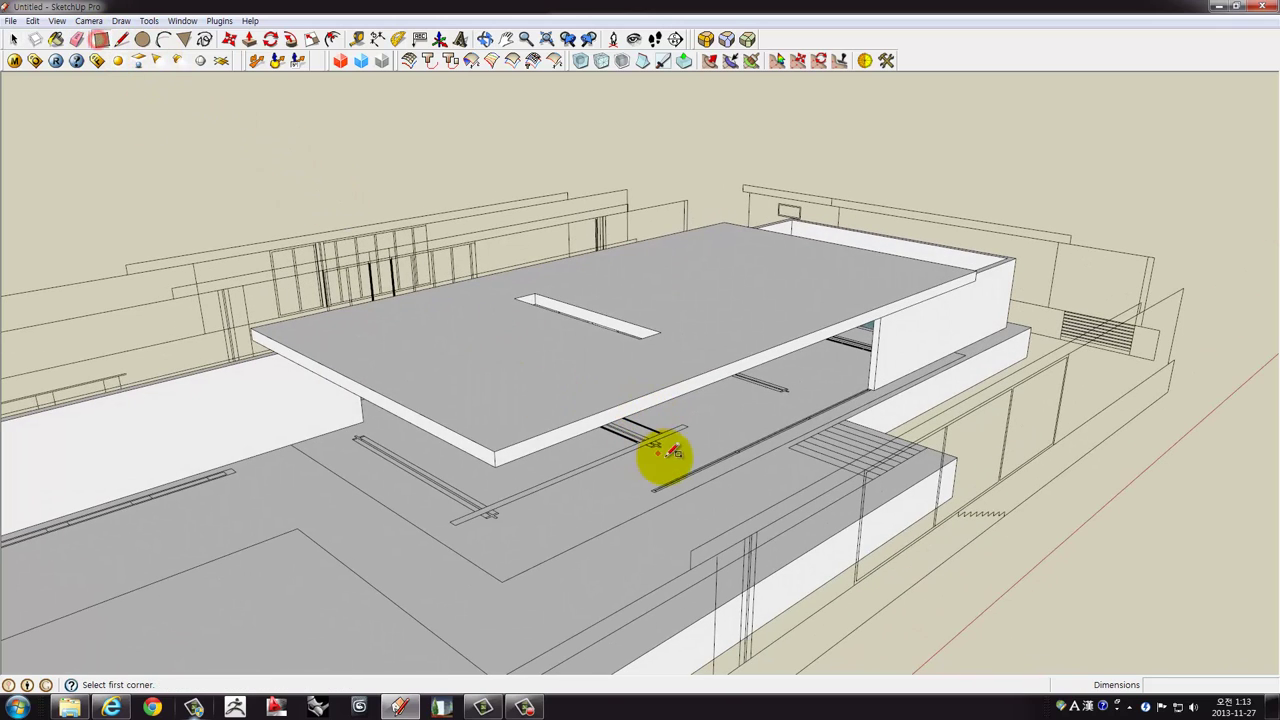
pyautogui.moveTo(674, 451); pyautogui.dragTo(640, 470, button='middle')
pyautogui.click(655, 439)
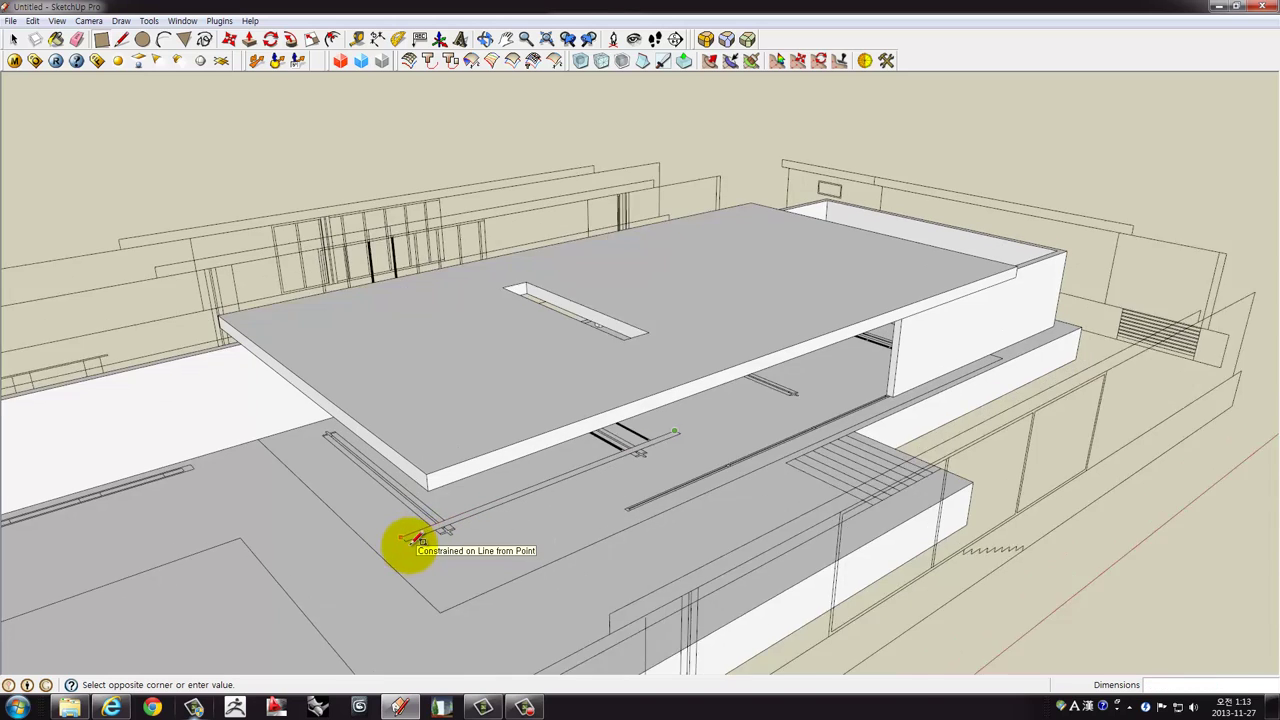
pyautogui.scroll(2, 417, 540)
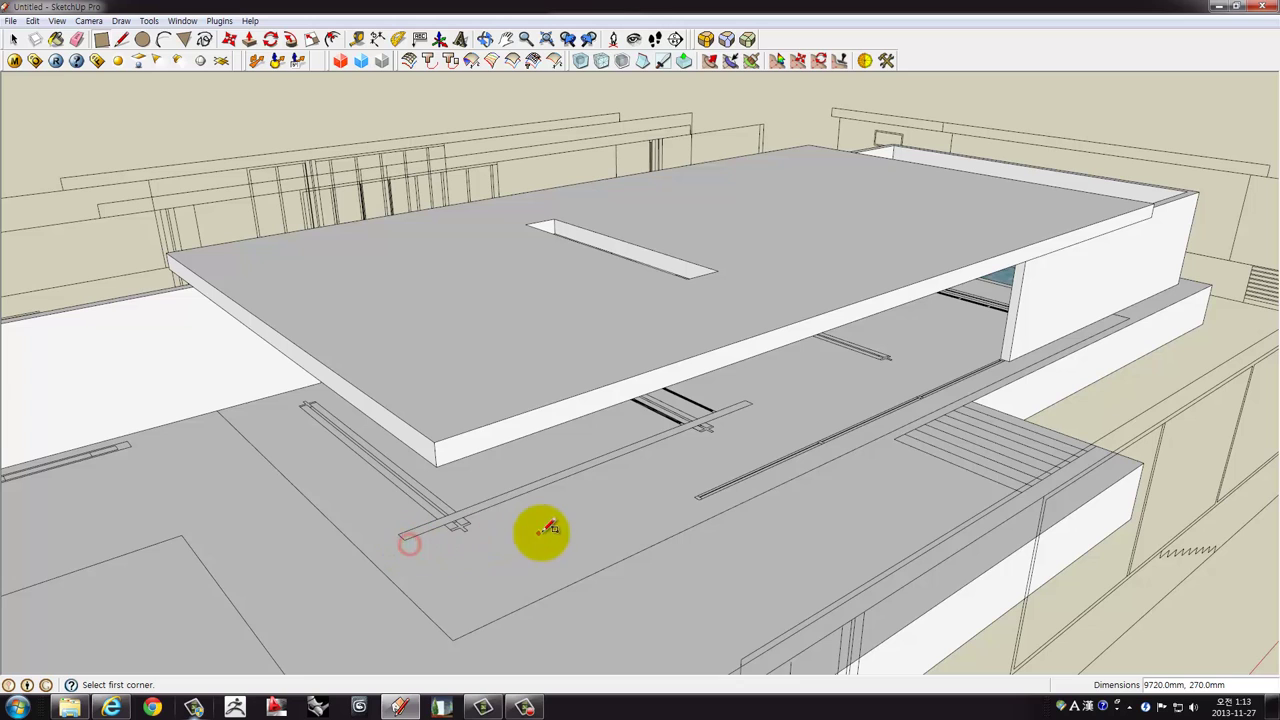
pyautogui.moveTo(545, 530); pyautogui.dragTo(538, 527, button='middle')
# Extrude the footprint up to the roof slab's underside and group the wall.
pyautogui.click(465, 520)
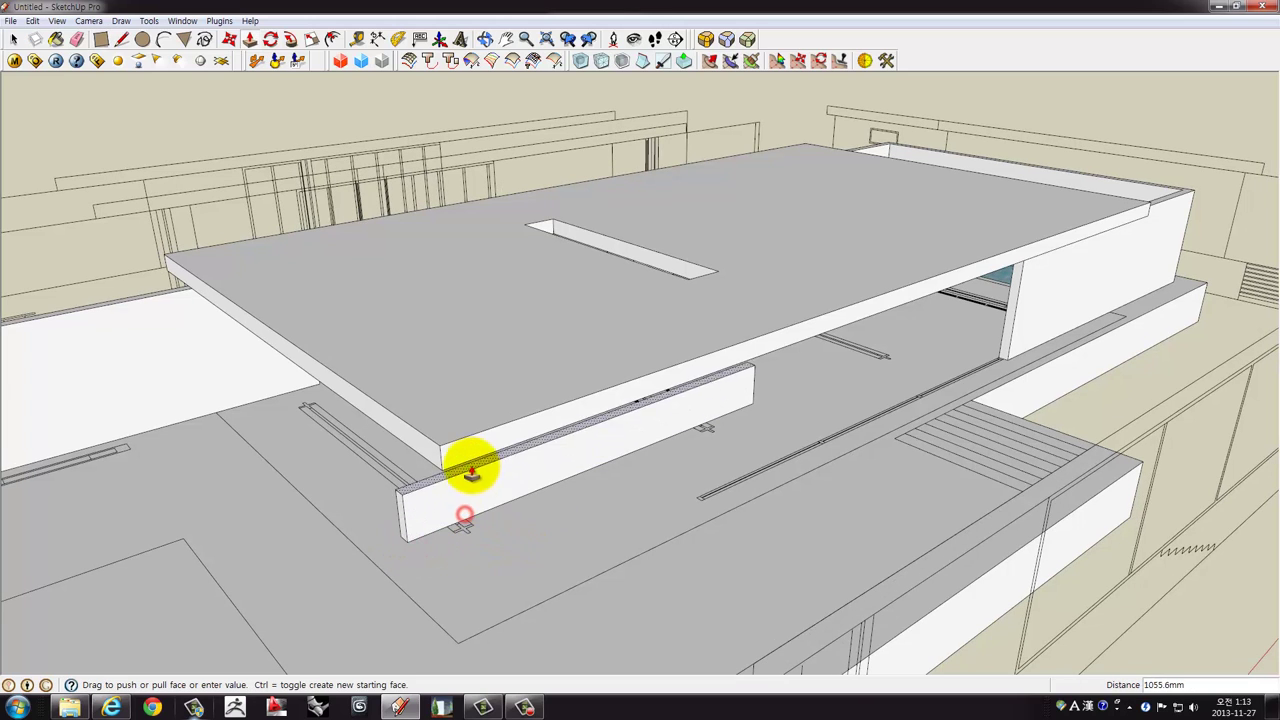
pyautogui.press('space')
pyautogui.click(447, 490)
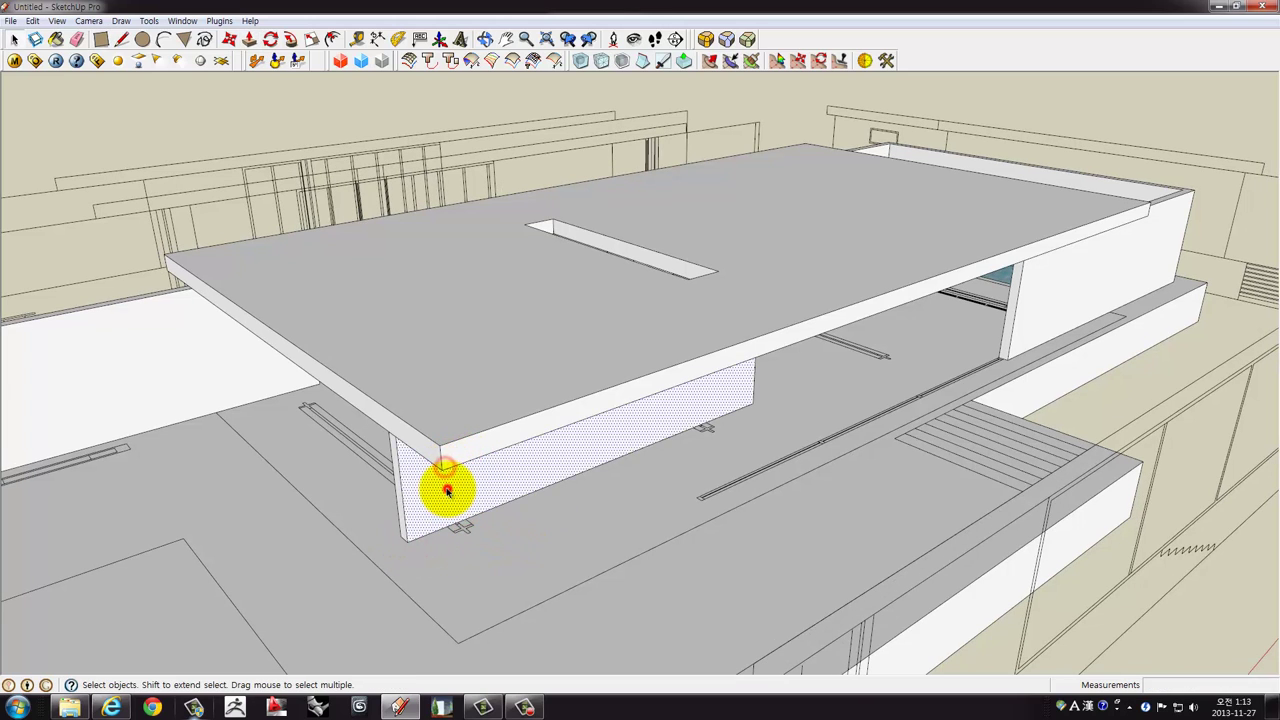
pyautogui.rightClick(447, 490)
pyautogui.click(614, 371)
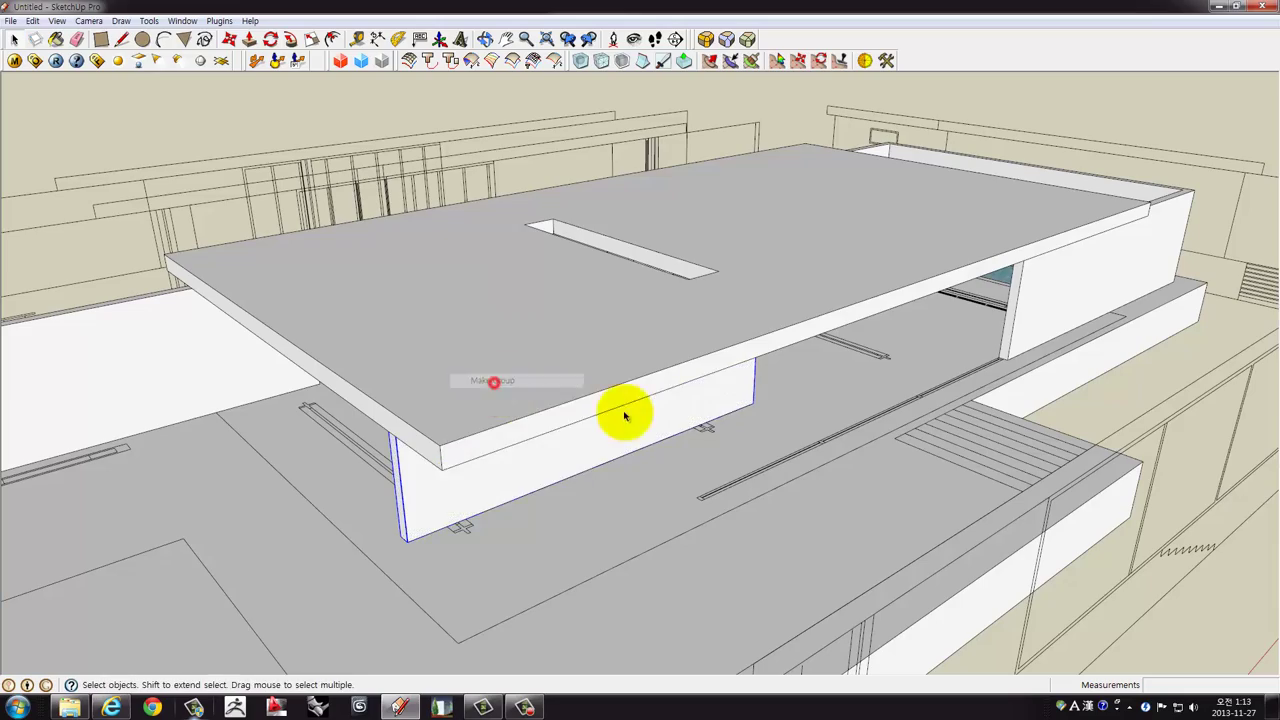
pyautogui.moveTo(614, 414); pyautogui.dragTo(377, 441, button='middle')
pyautogui.scroll(-3, 391, 457)
pyautogui.scroll(-5, 243, 480)
pyautogui.moveTo(243, 480)
pyautogui.mouseDown(button='middle')
pyautogui.moveTo(780, 534)
pyautogui.moveTo(662, 481)
pyautogui.moveTo(723, 417)
pyautogui.moveTo(837, 371)
pyautogui.mouseUp(button='middle')
# Move the roof slab upward by its corner to a raised height.
pyautogui.scroll(3, 634, 491)
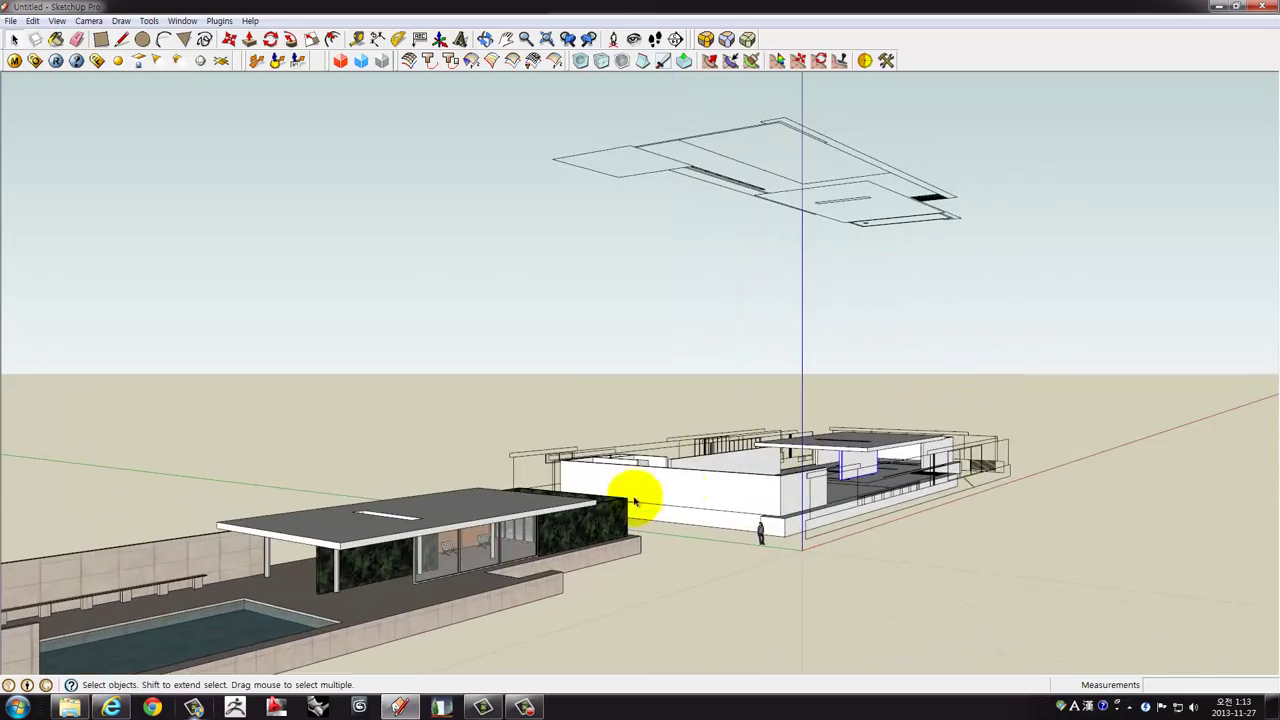
pyautogui.moveTo(634, 491)
pyautogui.mouseDown(button='middle')
pyautogui.moveTo(786, 486)
pyautogui.moveTo(766, 457)
pyautogui.moveTo(614, 457)
pyautogui.moveTo(429, 500)
pyautogui.moveTo(457, 514)
pyautogui.mouseUp(button='middle')
pyautogui.scroll(3, 777, 463)
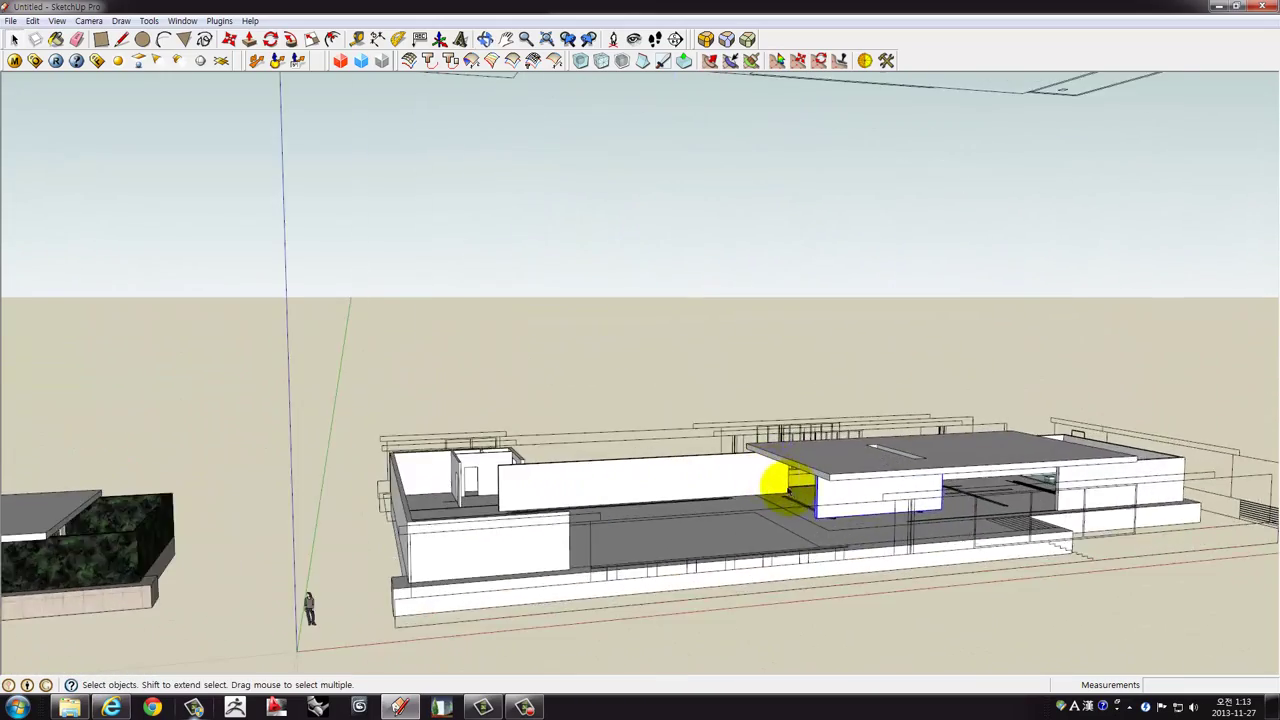
pyautogui.moveTo(777, 463)
pyautogui.keyDown('shift'); pyautogui.mouseDown(button='middle')
pyautogui.moveTo(940, 450)
pyautogui.moveTo(657, 491)
pyautogui.moveTo(715, 392)
pyautogui.mouseUp(button='middle'); pyautogui.keyUp('shift')
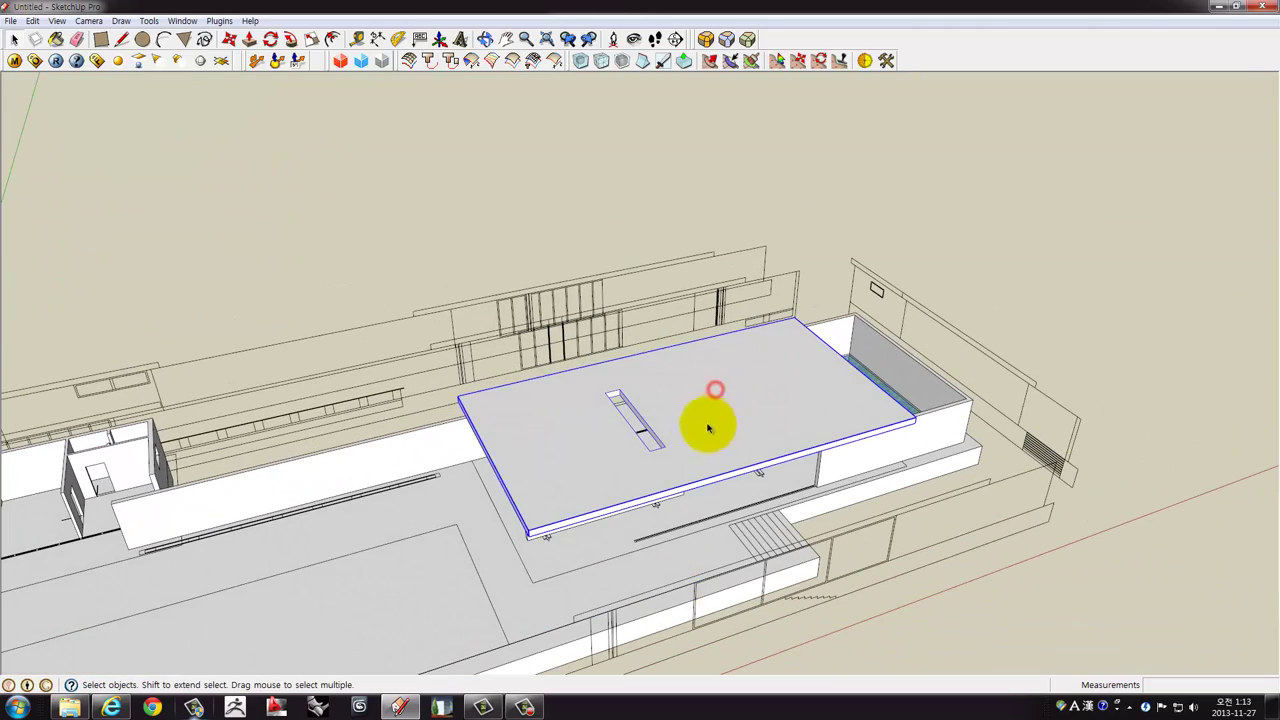
pyautogui.moveTo(688, 443)
pyautogui.mouseDown(button='middle')
pyautogui.moveTo(749, 391)
pyautogui.moveTo(810, 402)
pyautogui.mouseUp(button='middle')
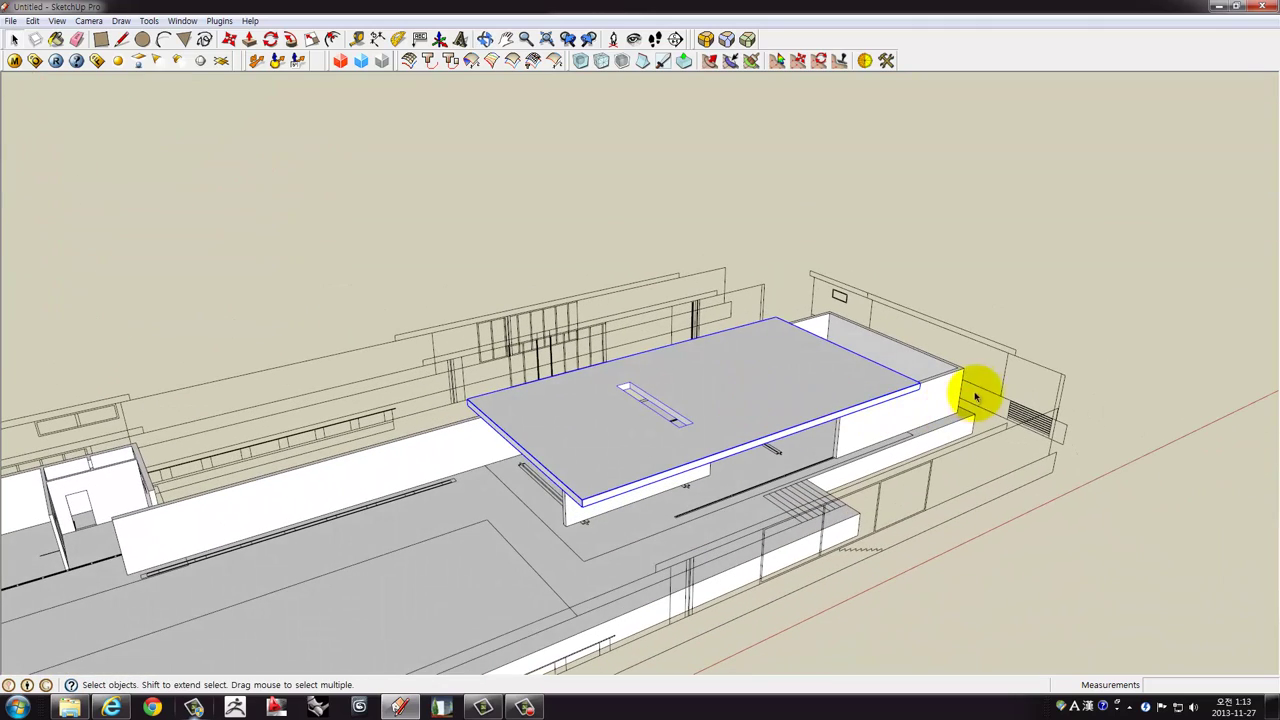
pyautogui.click(918, 392)
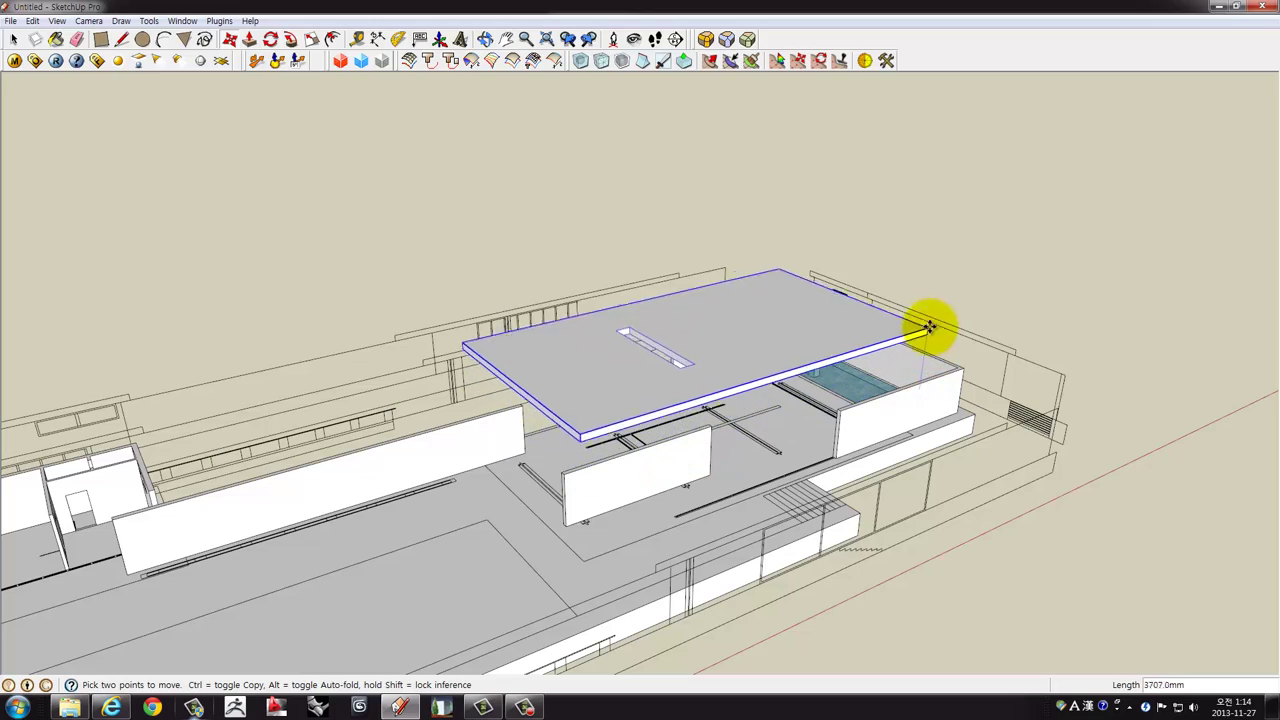
pyautogui.click(961, 220)
# Draw a 5940×270 mm rectangle on the floor by the pool and push/pull it into a wall.
pyautogui.scroll(2, 694, 471)
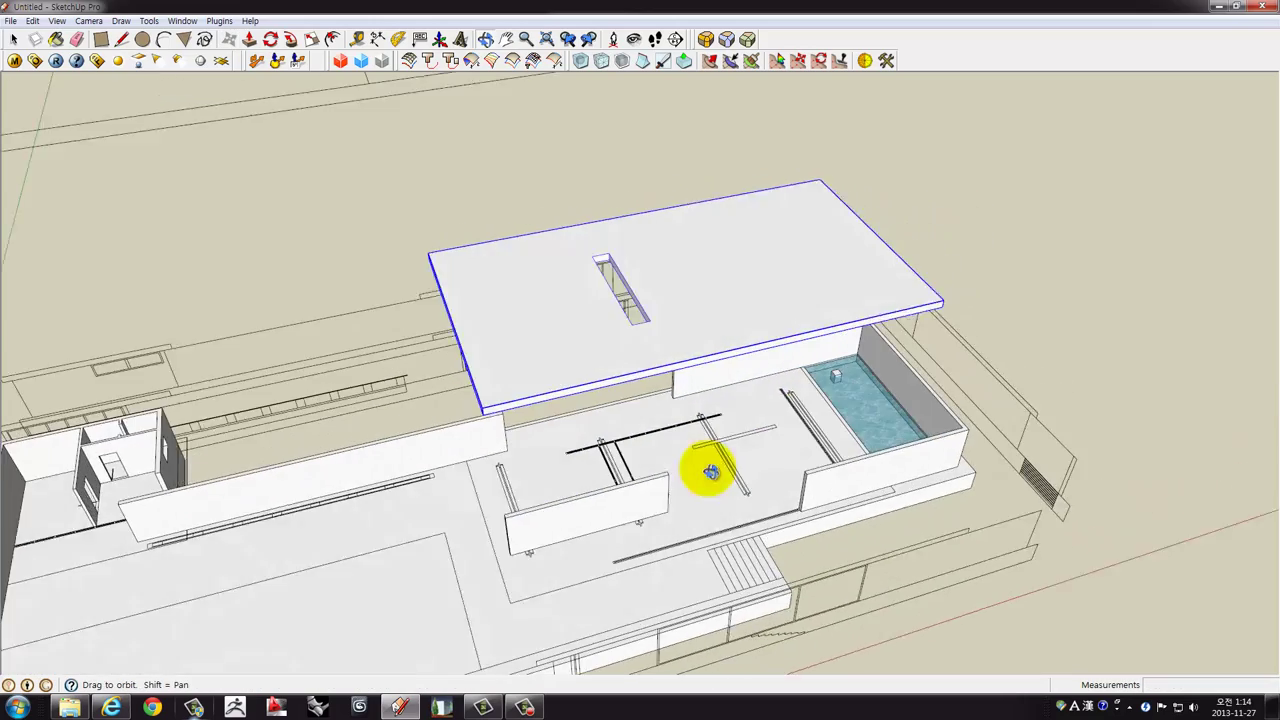
pyautogui.scroll(2, 751, 420)
pyautogui.scroll(2, 765, 432)
pyautogui.moveTo(765, 432)
pyautogui.mouseDown(button='middle')
pyautogui.moveTo(708, 447)
pyautogui.moveTo(600, 429)
pyautogui.mouseUp(button='middle')
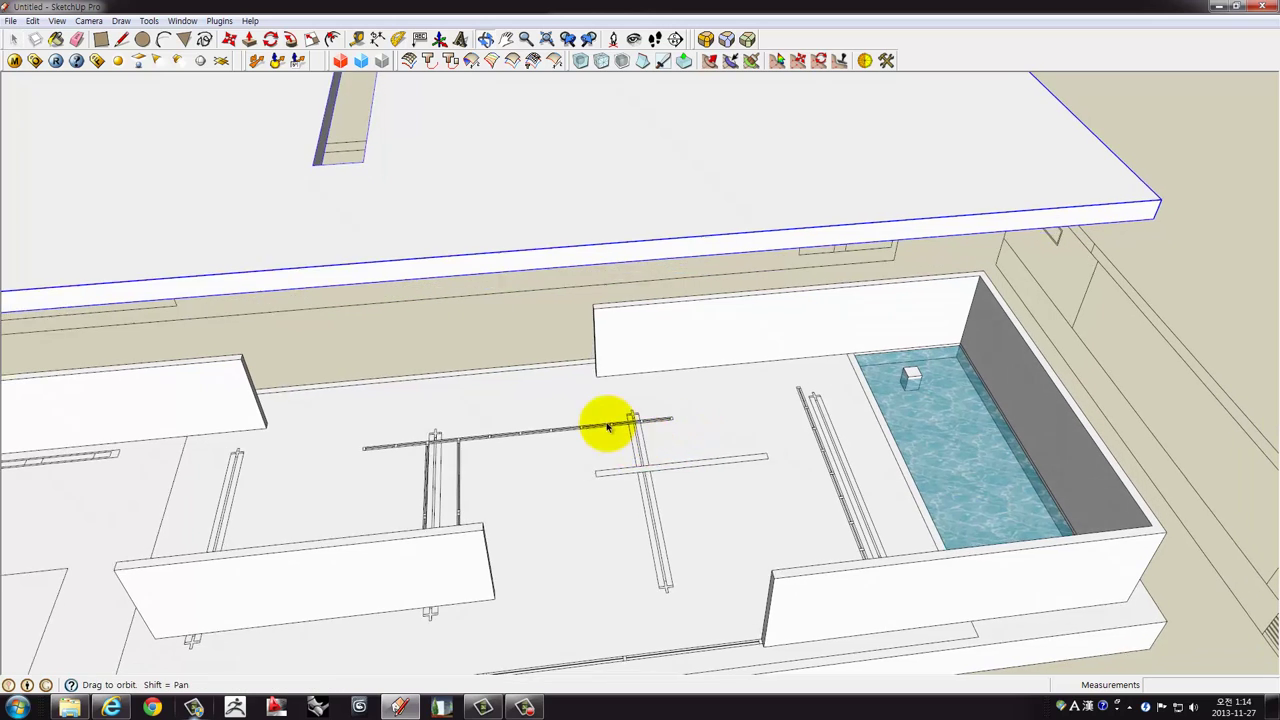
pyautogui.click(99, 41)
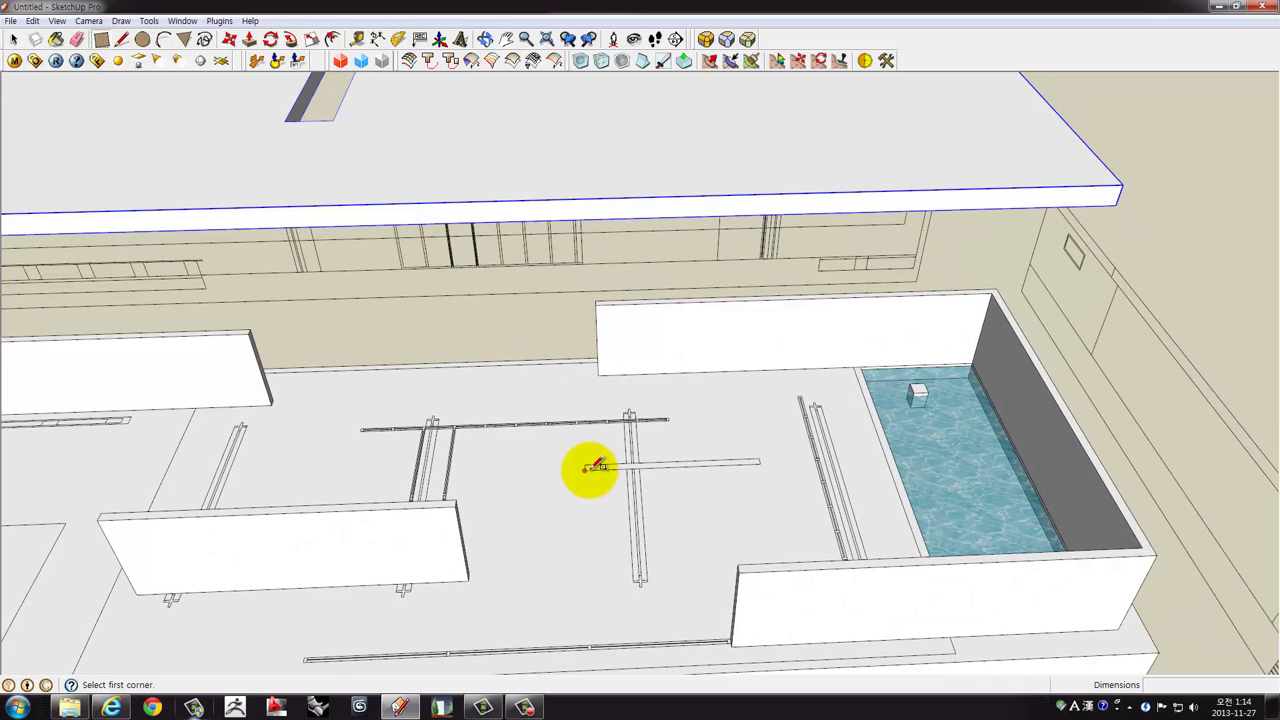
pyautogui.click(743, 470)
pyautogui.press('p')
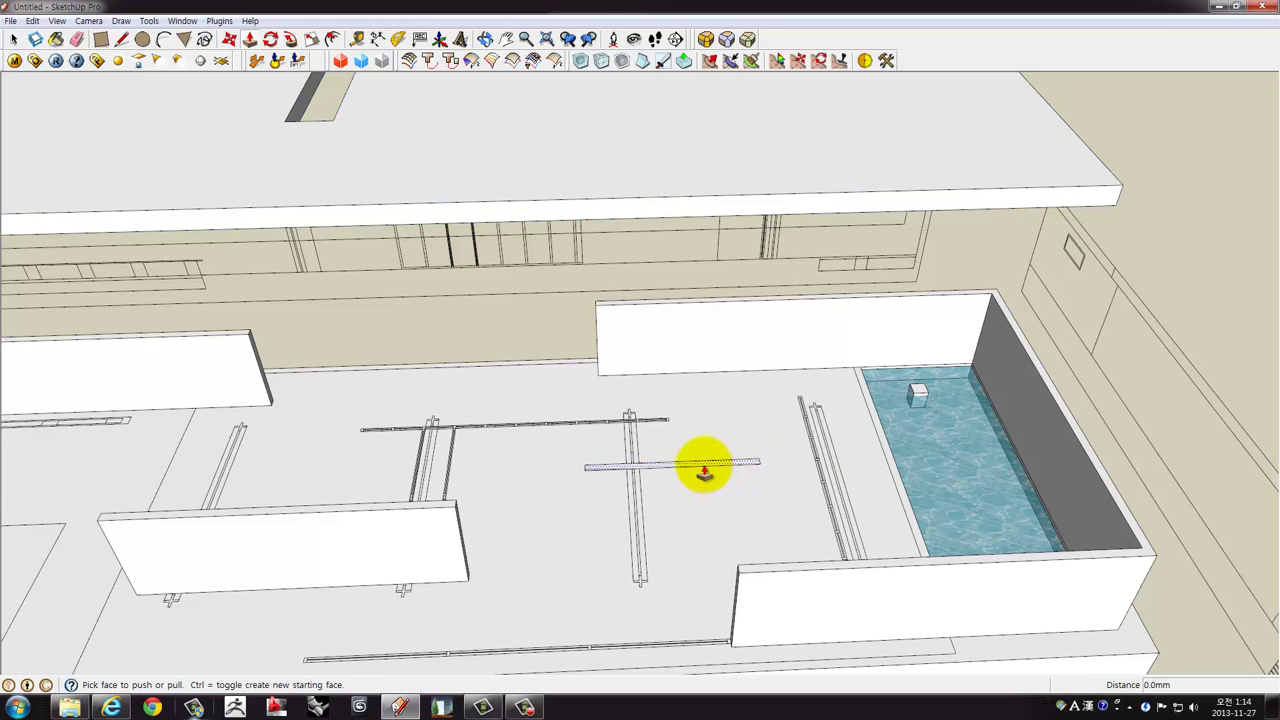
pyautogui.click(409, 507)
# Make the new 5940 mm freestanding wall a group.
pyautogui.press('space')
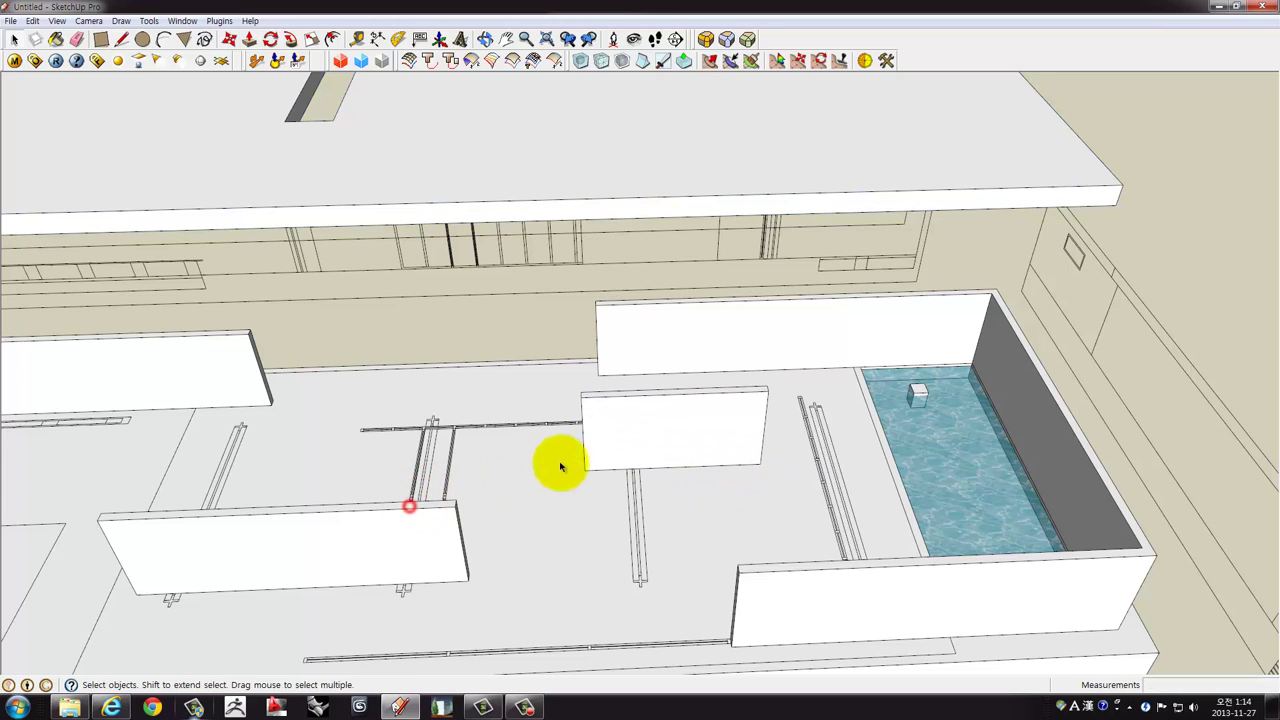
pyautogui.rightClick(639, 420)
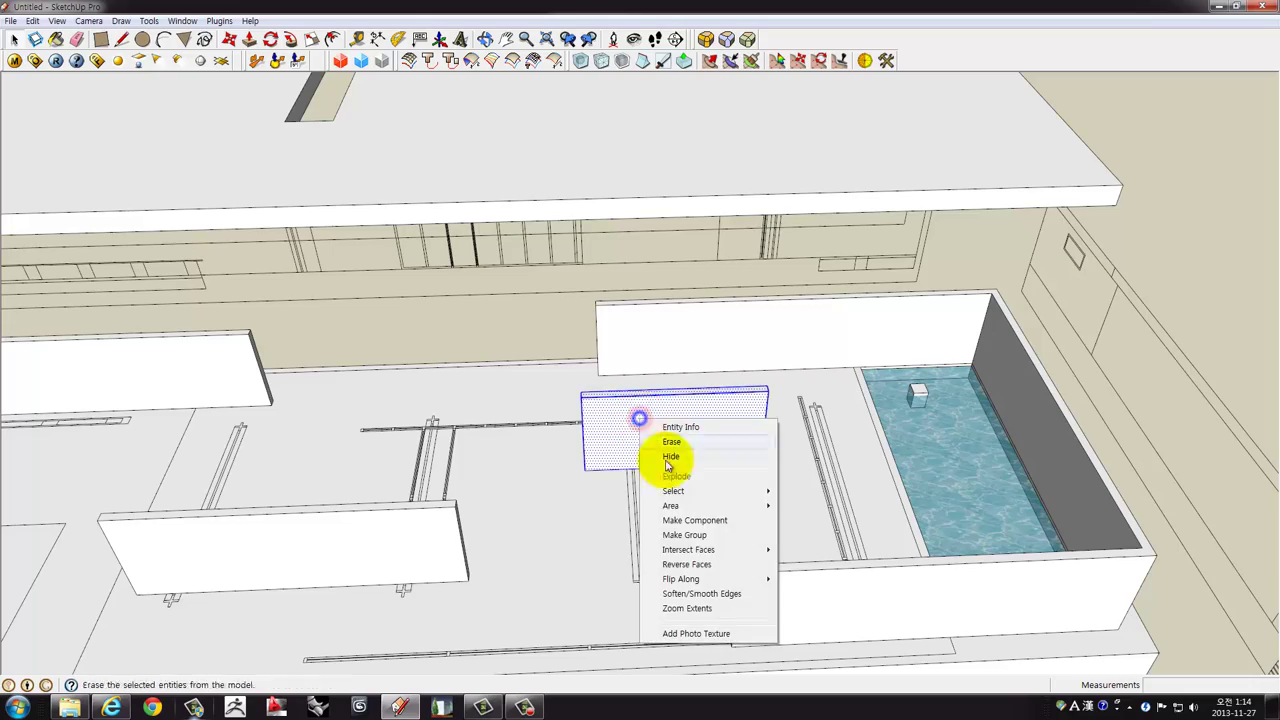
pyautogui.click(689, 540)
pyautogui.scroll(-5, 686, 531)
pyautogui.moveTo(686, 531)
pyautogui.mouseDown(button='middle')
pyautogui.moveTo(657, 491)
pyautogui.moveTo(349, 343)
pyautogui.moveTo(503, 300)
pyautogui.moveTo(529, 423)
pyautogui.mouseUp(button='middle')
# Move the raised roof slab by its corner back down onto the wall tops.
pyautogui.scroll(4, 466, 386)
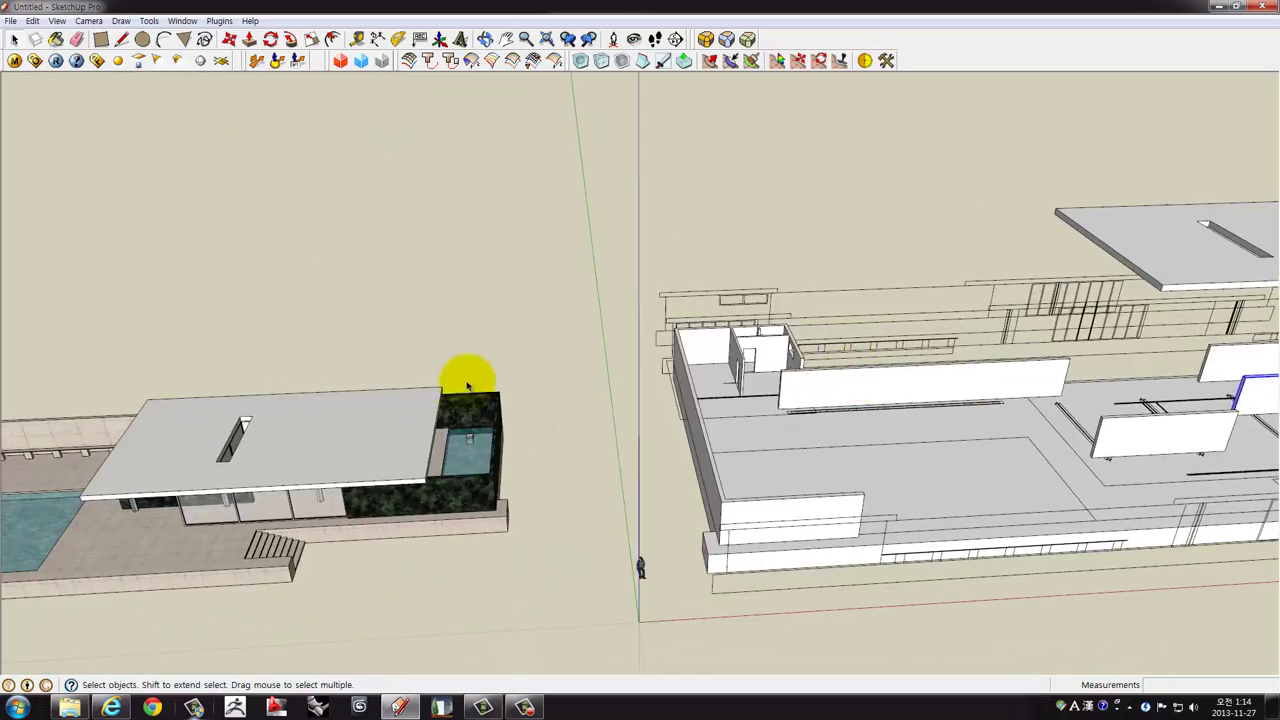
pyautogui.moveTo(466, 386); pyautogui.dragTo(1143, 297, button='middle')
pyautogui.moveTo(731, 457)
pyautogui.mouseDown(button='middle')
pyautogui.moveTo(866, 470)
pyautogui.moveTo(871, 500)
pyautogui.moveTo(920, 515)
pyautogui.moveTo(880, 571)
pyautogui.moveTo(457, 557)
pyautogui.moveTo(640, 486)
pyautogui.moveTo(837, 186)
pyautogui.moveTo(914, 263)
pyautogui.moveTo(922, 216)
pyautogui.mouseUp(button='middle')
pyautogui.scroll(4, 838, 201)
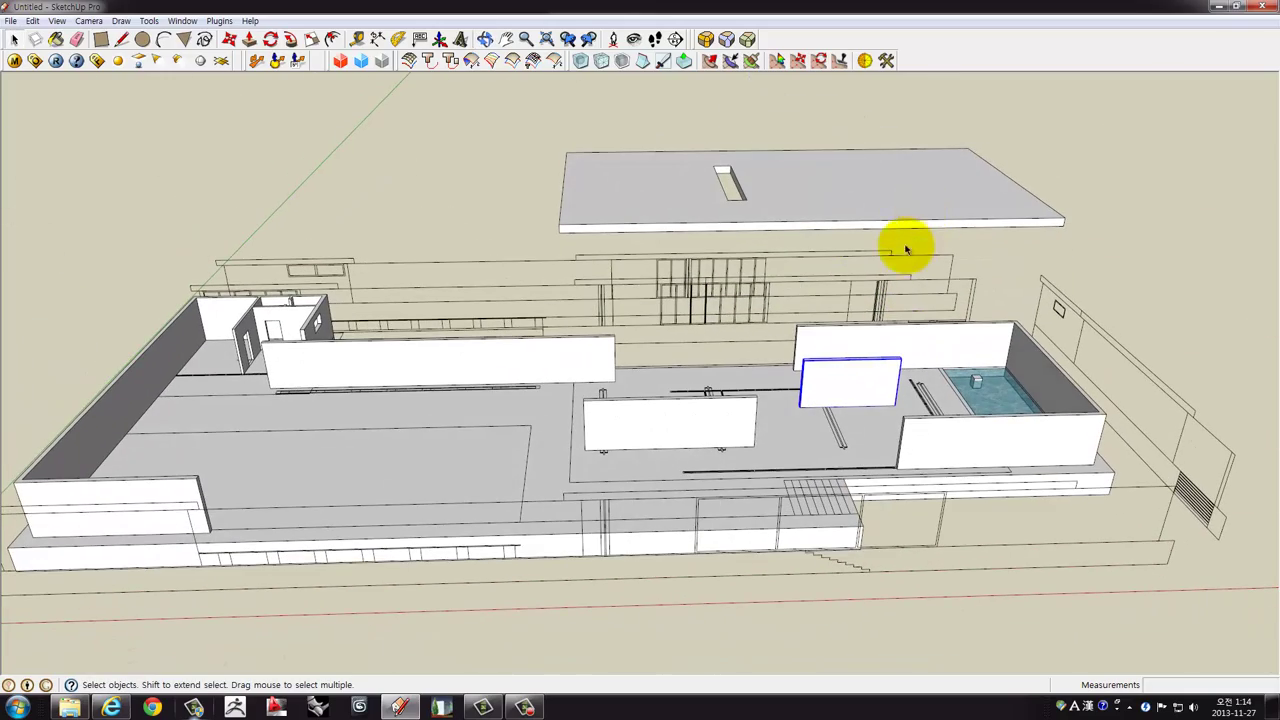
pyautogui.moveTo(736, 322)
pyautogui.mouseDown(button='middle')
pyautogui.moveTo(651, 203)
pyautogui.moveTo(571, 183)
pyautogui.moveTo(791, 174)
pyautogui.moveTo(673, 168)
pyautogui.mouseUp(button='middle')
pyautogui.click(673, 168)
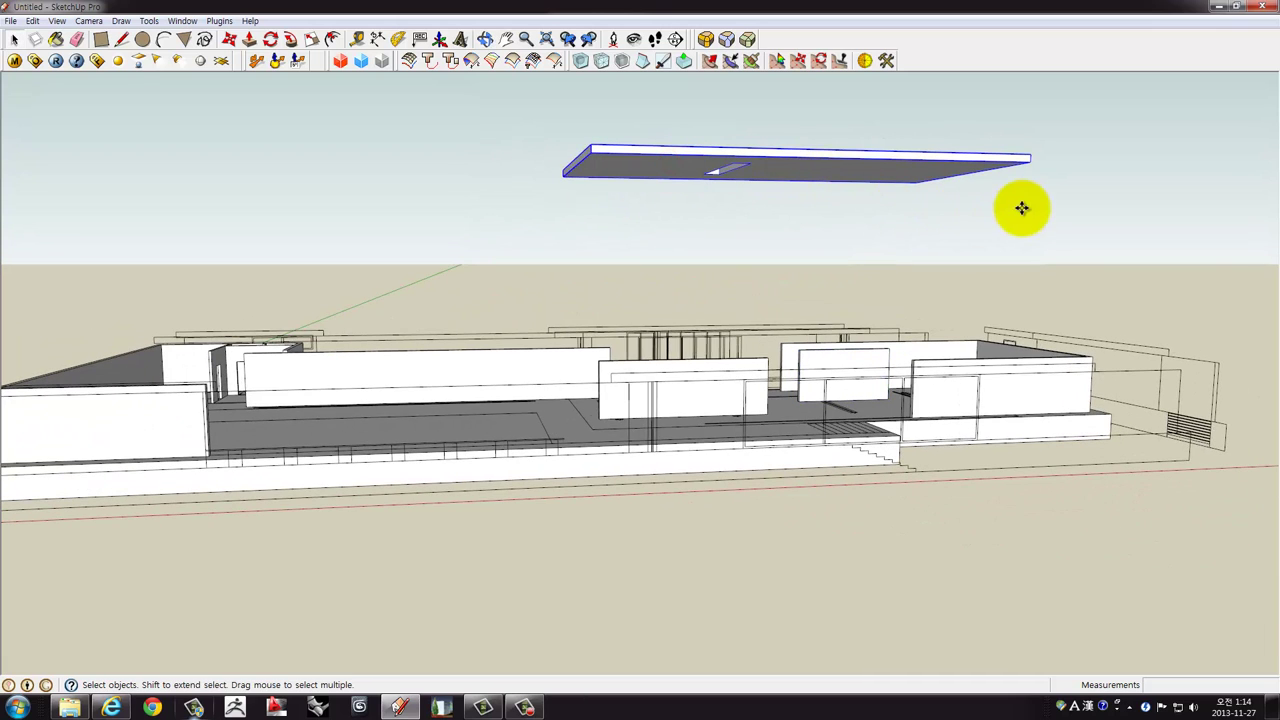
pyautogui.press('m')
pyautogui.click(1028, 162)
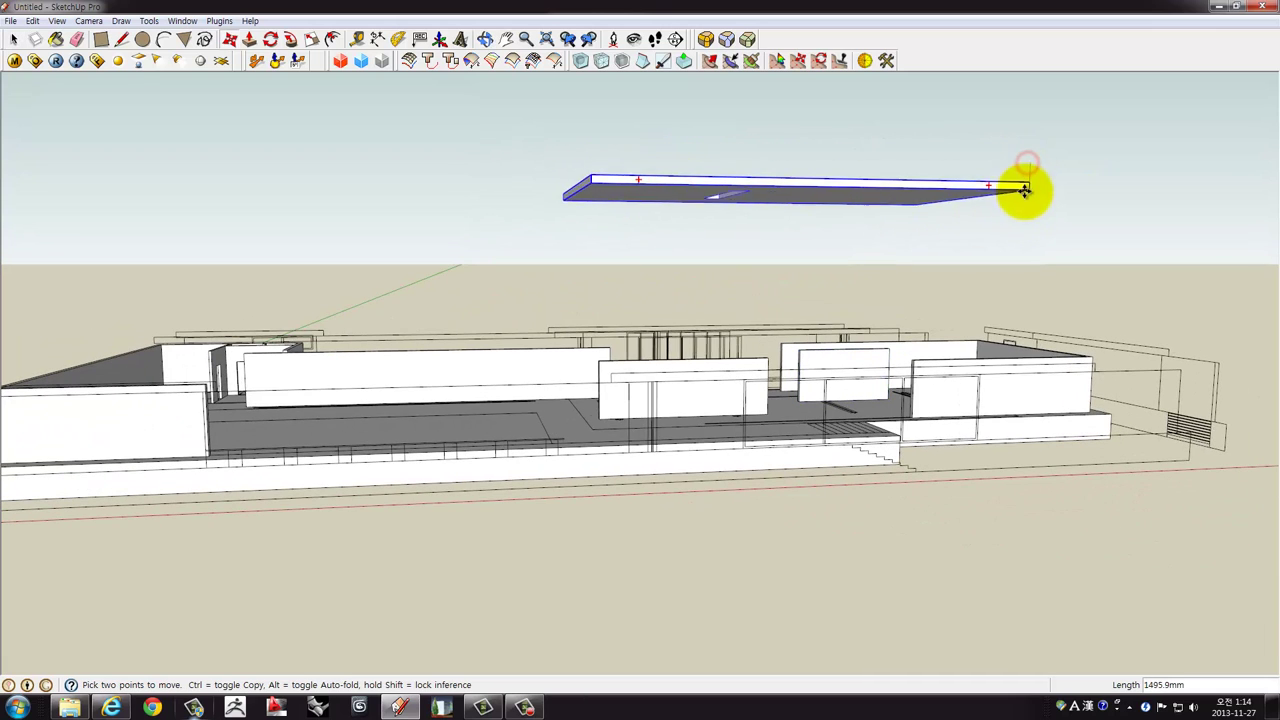
pyautogui.click(1088, 341)
pyautogui.press('space')
pyautogui.moveTo(1088, 341)
pyautogui.mouseDown(button='middle')
pyautogui.moveTo(1020, 263)
pyautogui.moveTo(637, 334)
pyautogui.mouseUp(button='middle')
# Open the raised base group for editing near the entry stair area.
pyautogui.scroll(3, 651, 534)
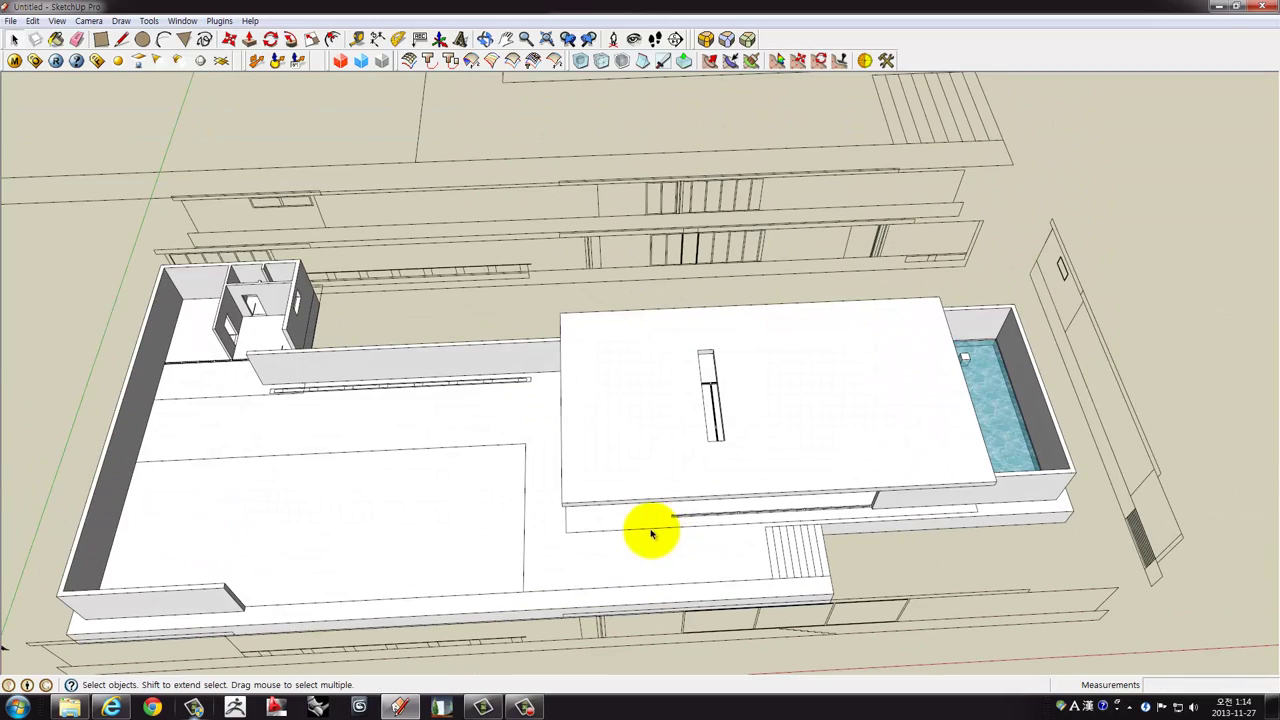
pyautogui.moveTo(775, 538)
pyautogui.mouseDown(button='middle')
pyautogui.moveTo(623, 354)
pyautogui.moveTo(509, 283)
pyautogui.moveTo(609, 569)
pyautogui.mouseUp(button='middle')
pyautogui.scroll(2, 633, 548)
pyautogui.scroll(2, 640, 540)
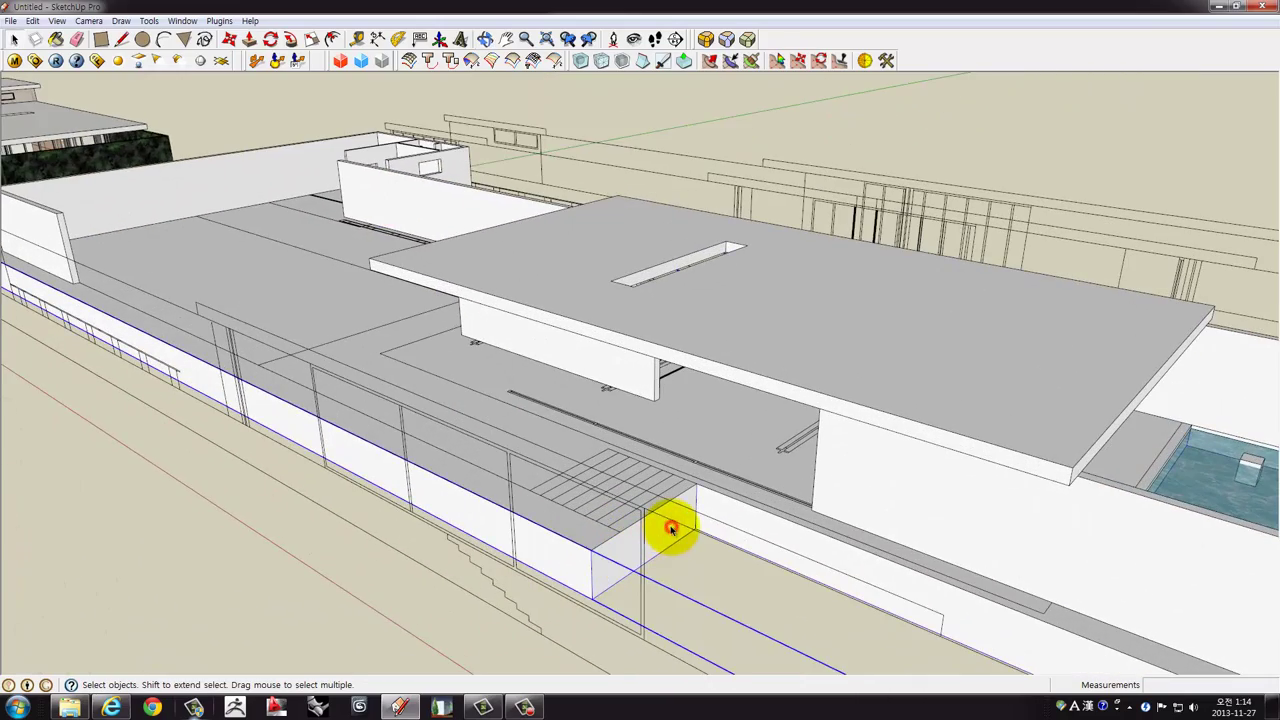
pyautogui.moveTo(670, 528)
pyautogui.mouseDown(button='middle')
pyautogui.moveTo(686, 486)
pyautogui.moveTo(737, 451)
pyautogui.moveTo(709, 451)
pyautogui.mouseUp(button='middle')
pyautogui.scroll(2, 712, 454)
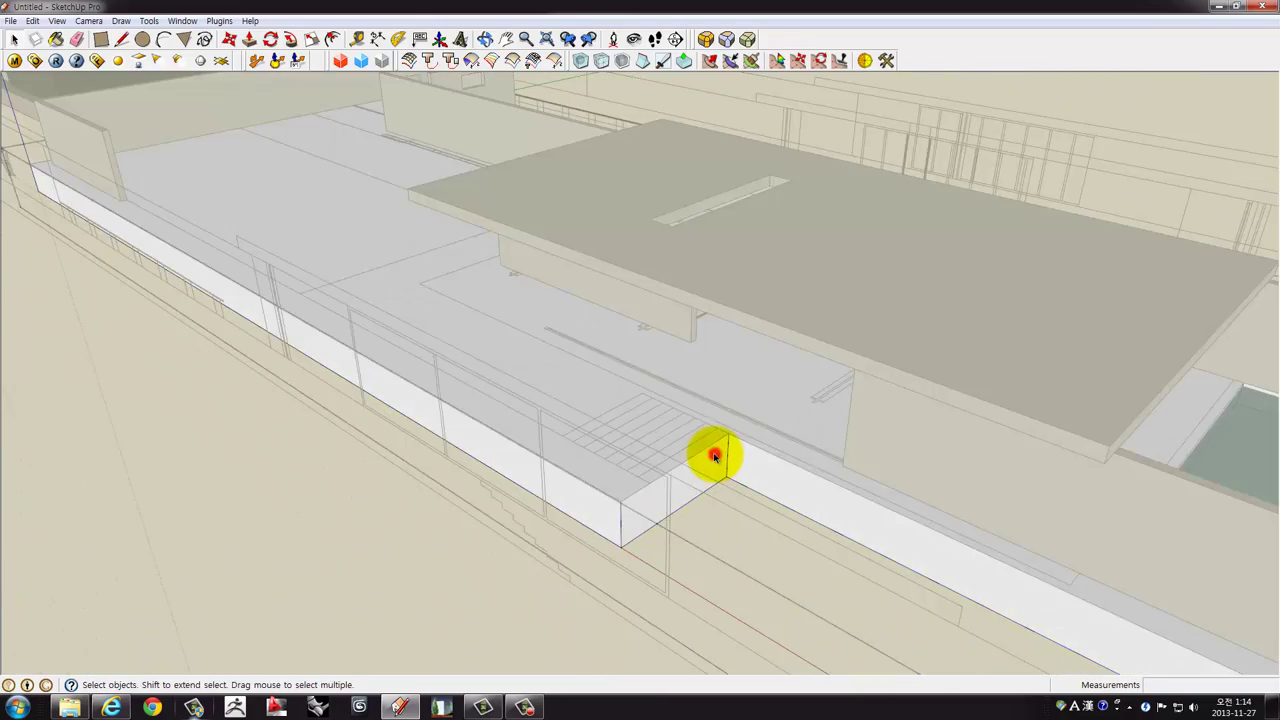
pyautogui.tripleClick(714, 456)
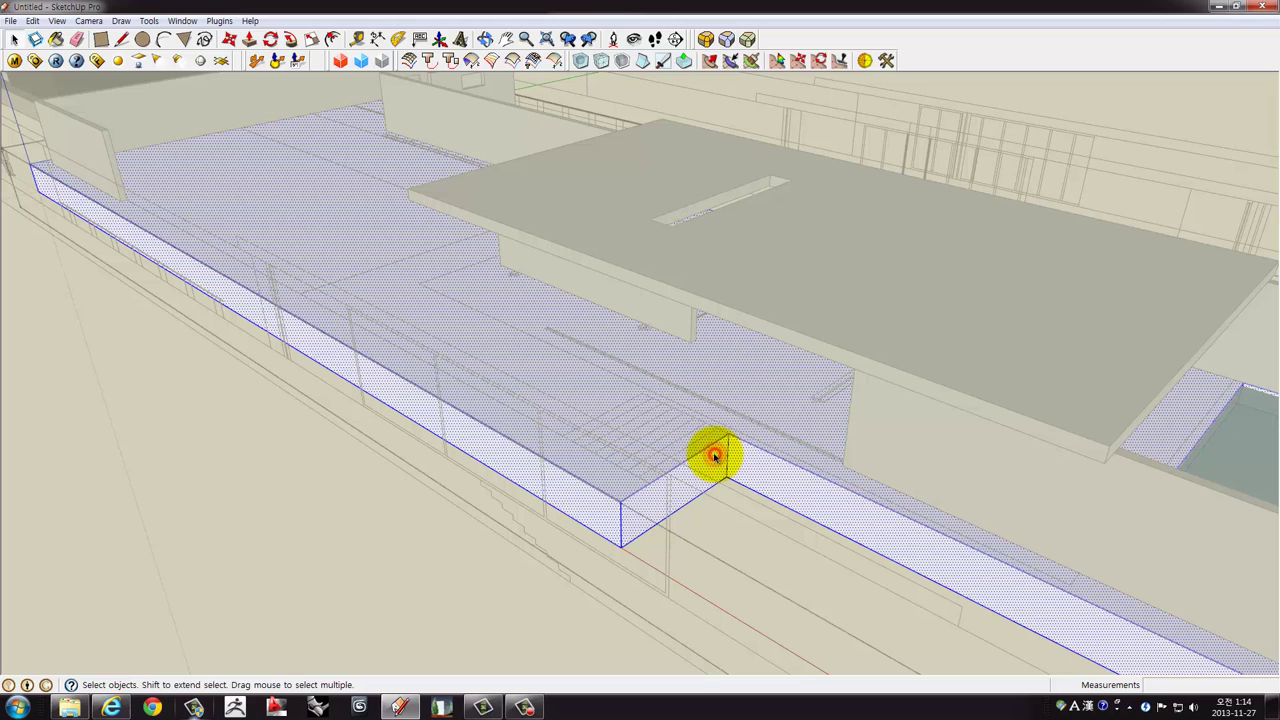
pyautogui.doubleClick(622, 538)
# Copy an edge 1080 mm along the base to mark the stair opening.
pyautogui.scroll(2, 609, 509)
pyautogui.scroll(2, 623, 500)
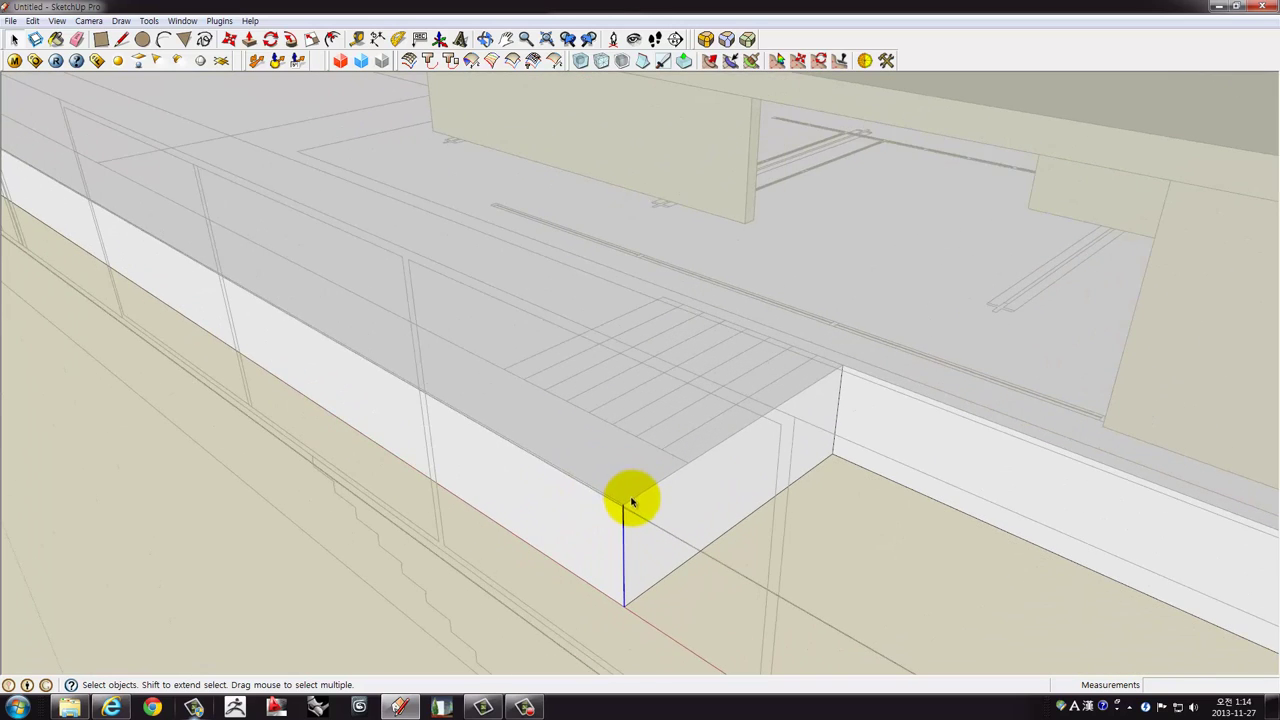
pyautogui.moveTo(634, 497); pyautogui.dragTo(648, 545, button='middle')
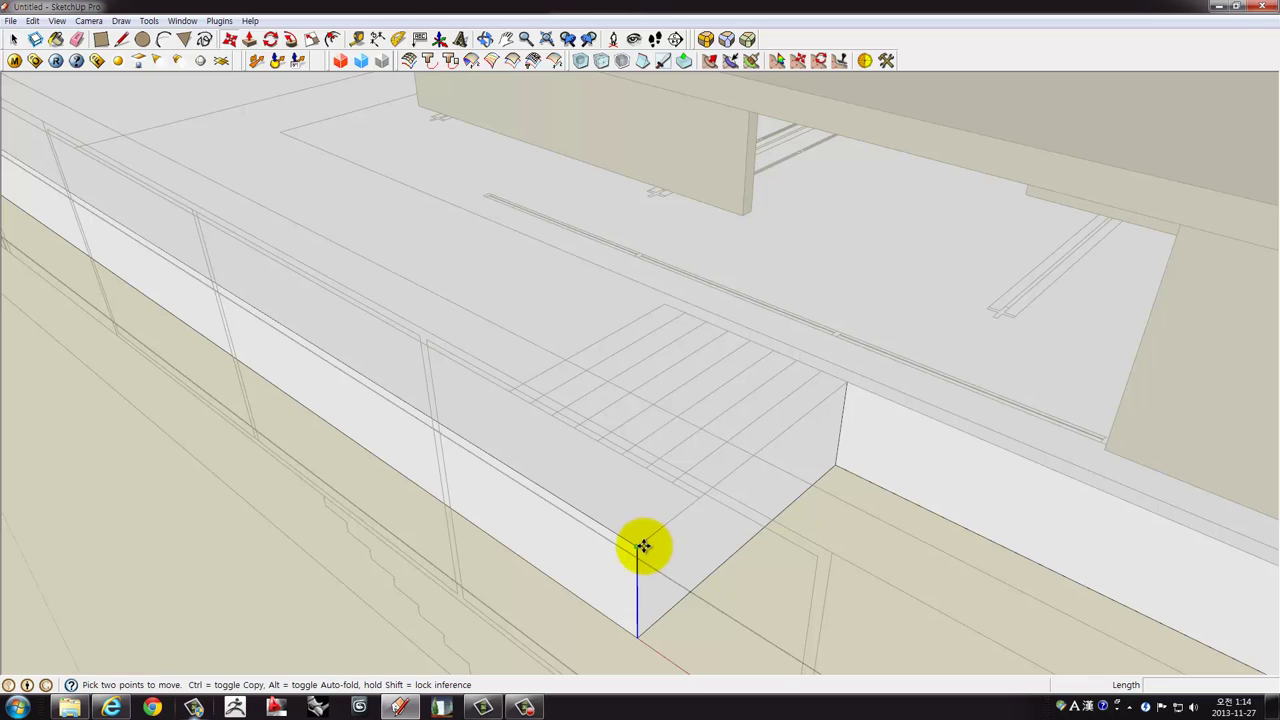
pyautogui.click(700, 503)
# Push the stair block's front face back 3285 mm to form the recess.
pyautogui.moveTo(751, 497)
pyautogui.mouseDown(button='middle')
pyautogui.moveTo(674, 554)
pyautogui.moveTo(714, 558)
pyautogui.mouseUp(button='middle')
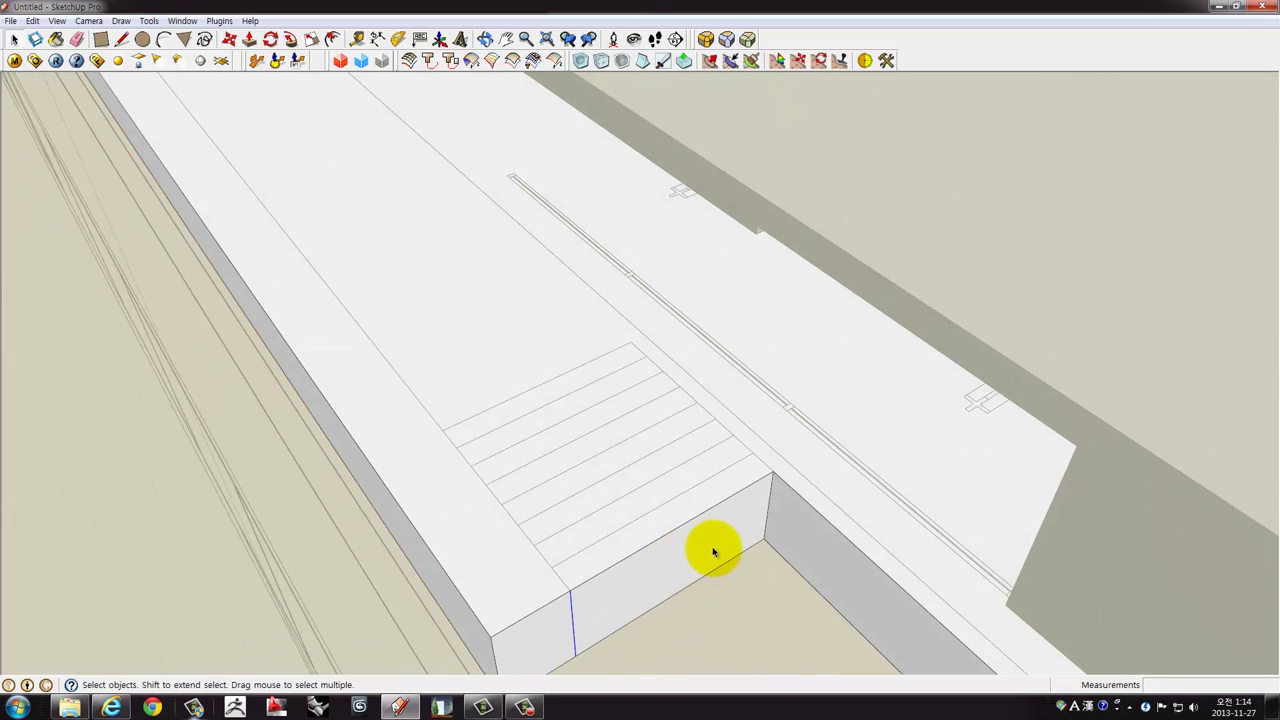
pyautogui.click(713, 552)
pyautogui.click(718, 543)
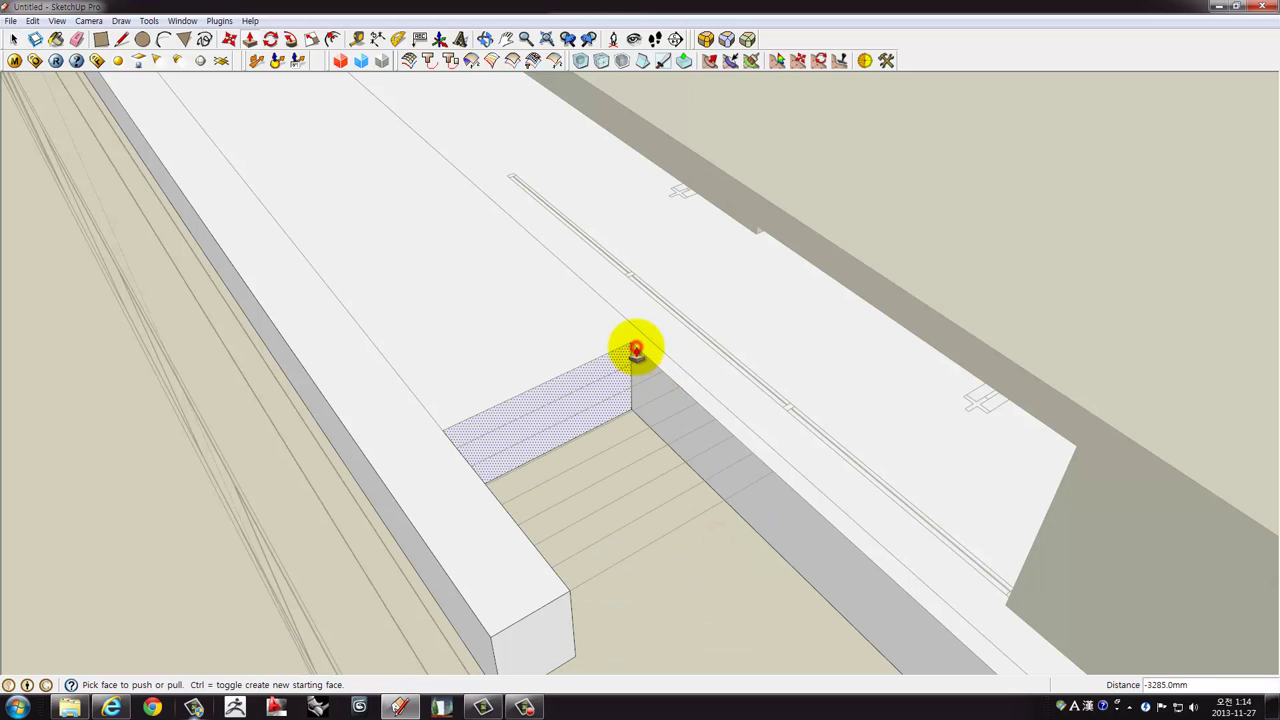
pyautogui.moveTo(558, 422)
pyautogui.mouseDown(button='middle')
pyautogui.moveTo(571, 406)
pyautogui.moveTo(471, 394)
pyautogui.mouseUp(button='middle')
pyautogui.press('space')
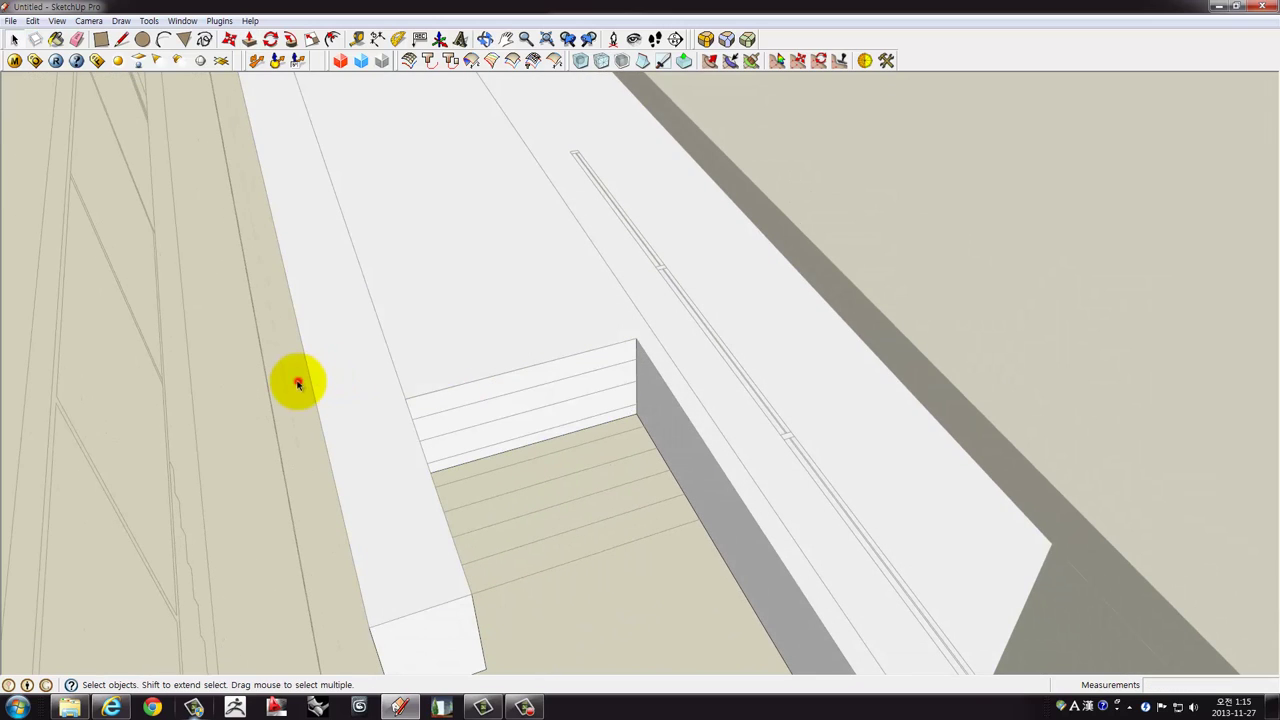
pyautogui.moveTo(298, 383)
pyautogui.mouseDown(button='middle')
pyautogui.moveTo(357, 371)
pyautogui.moveTo(300, 306)
pyautogui.mouseUp(button='middle')
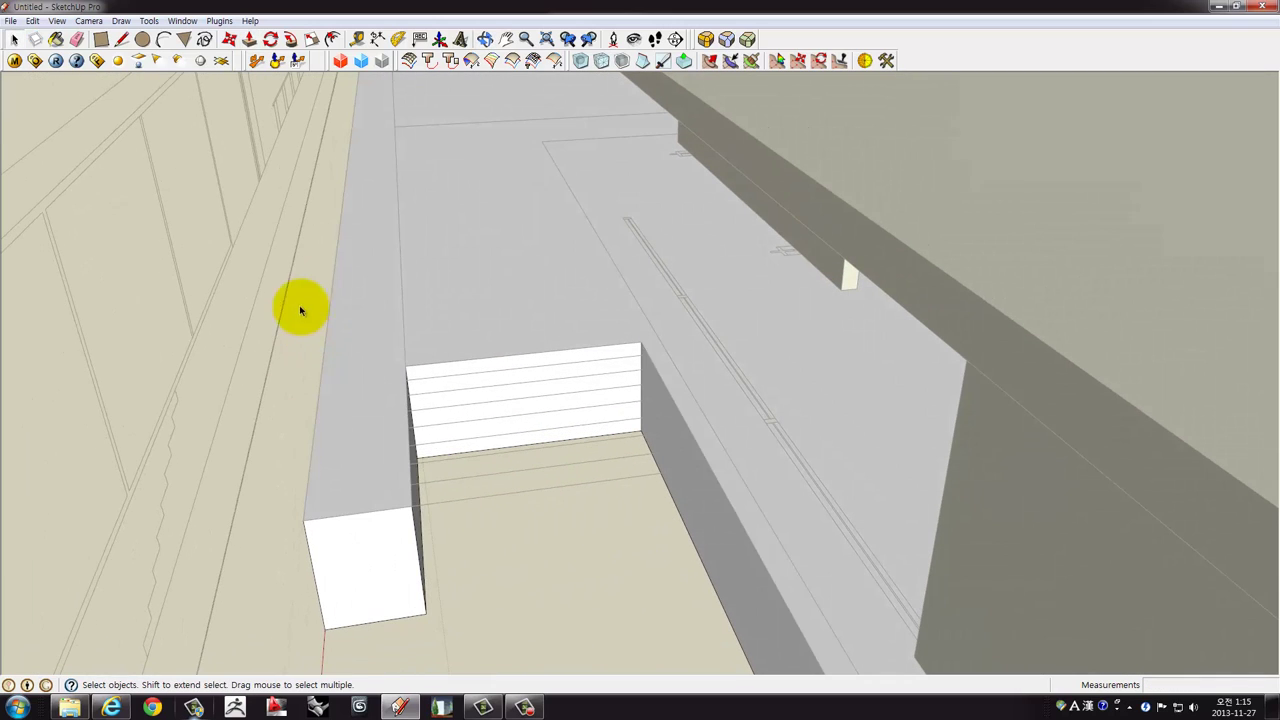
# Draw a rectangle from the top stair corner to cover the stair face.
pyautogui.click(100, 44)
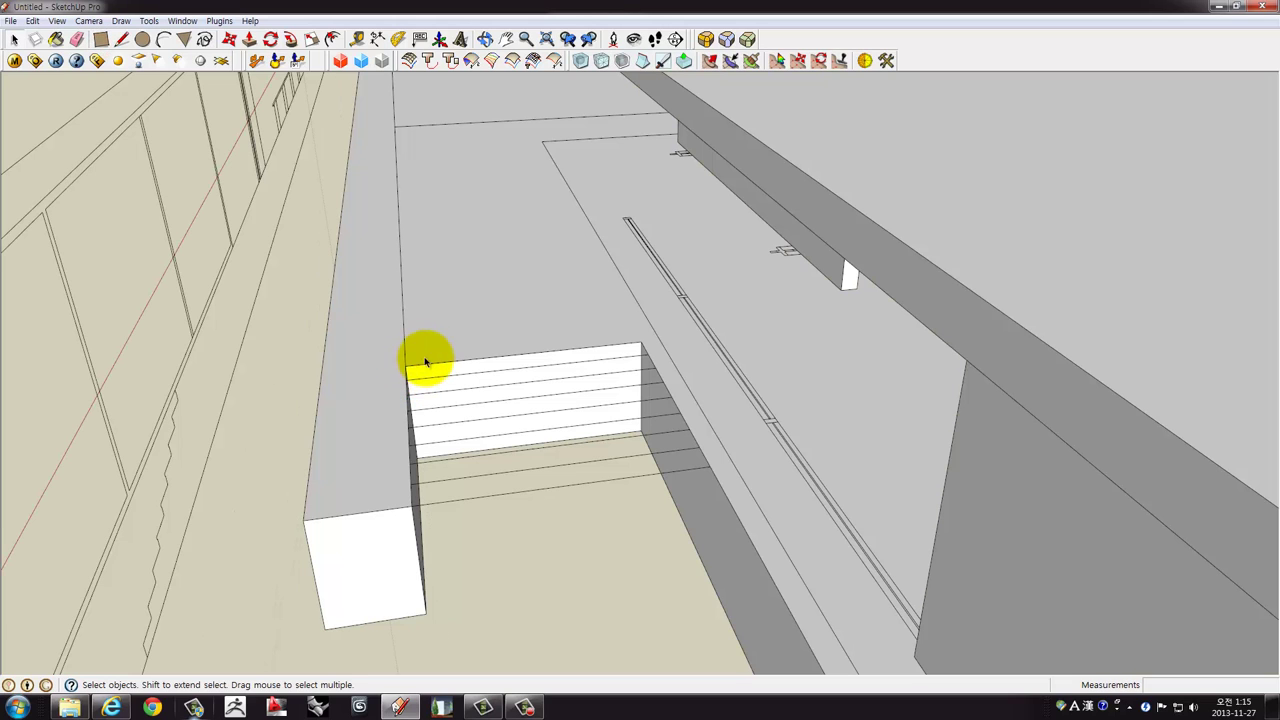
pyautogui.click(428, 351)
pyautogui.click(101, 39)
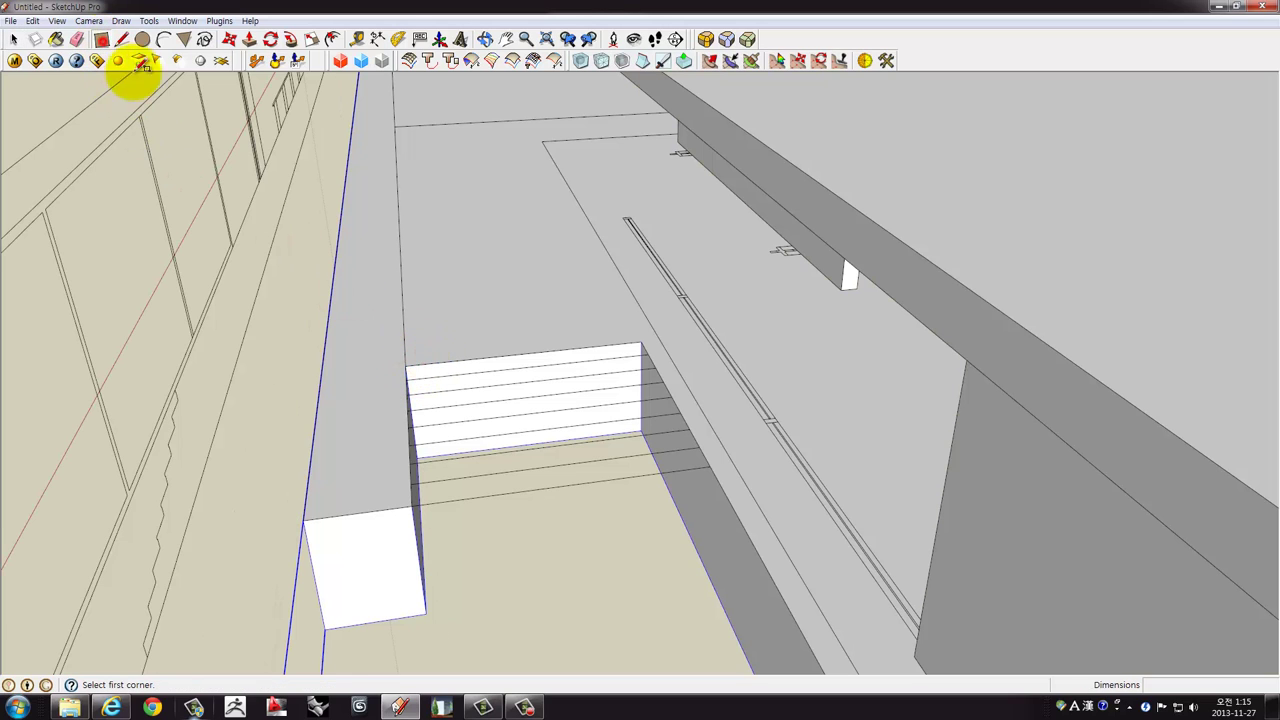
pyautogui.click(406, 366)
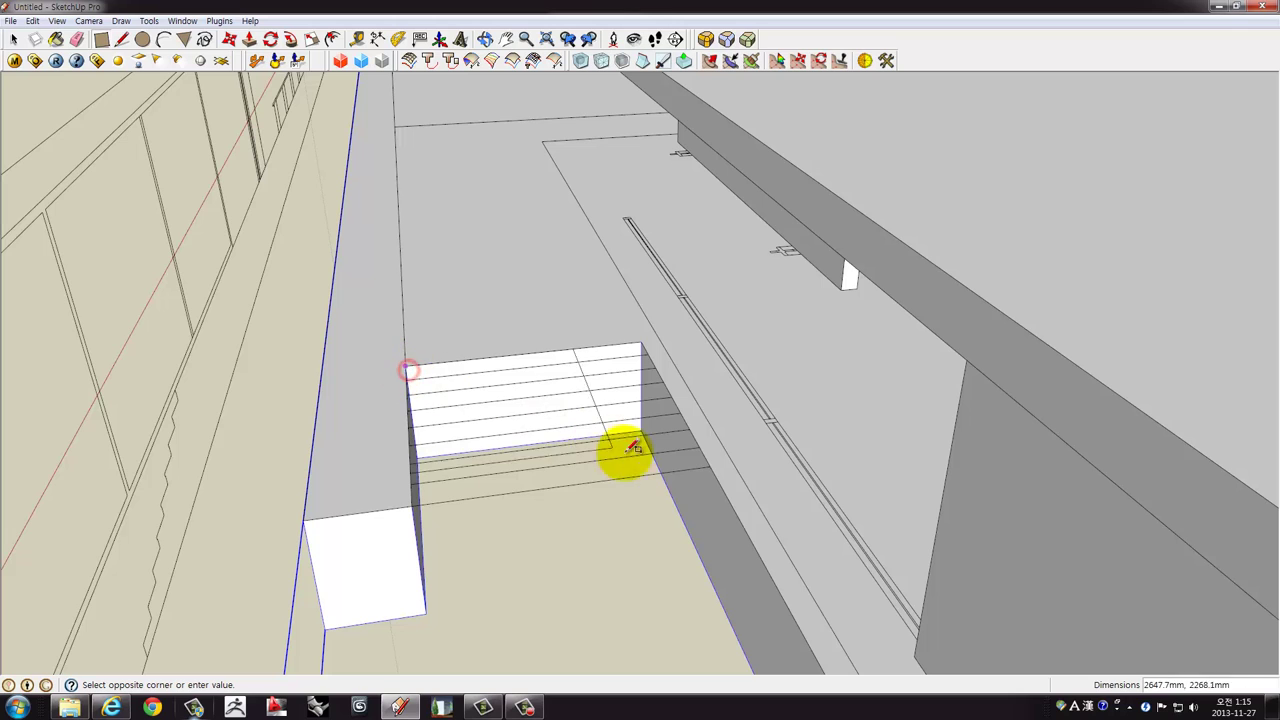
pyautogui.click(716, 466)
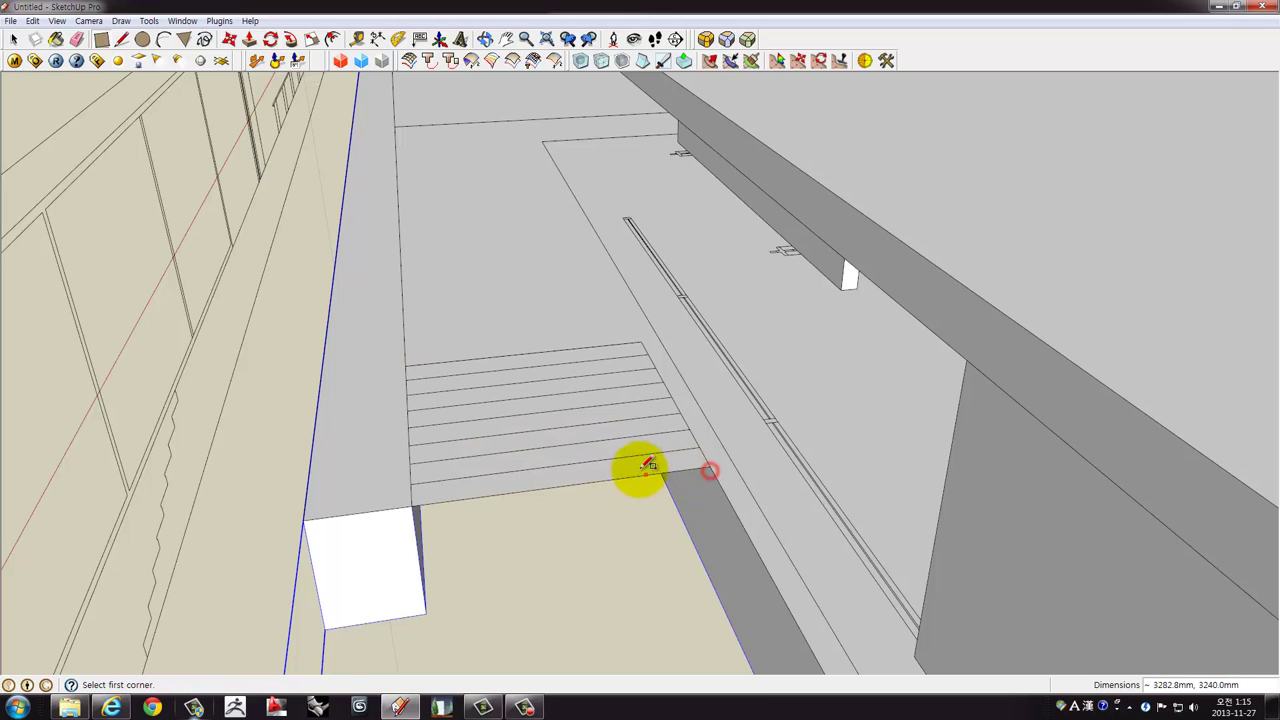
pyautogui.press('space')
pyautogui.click(553, 362)
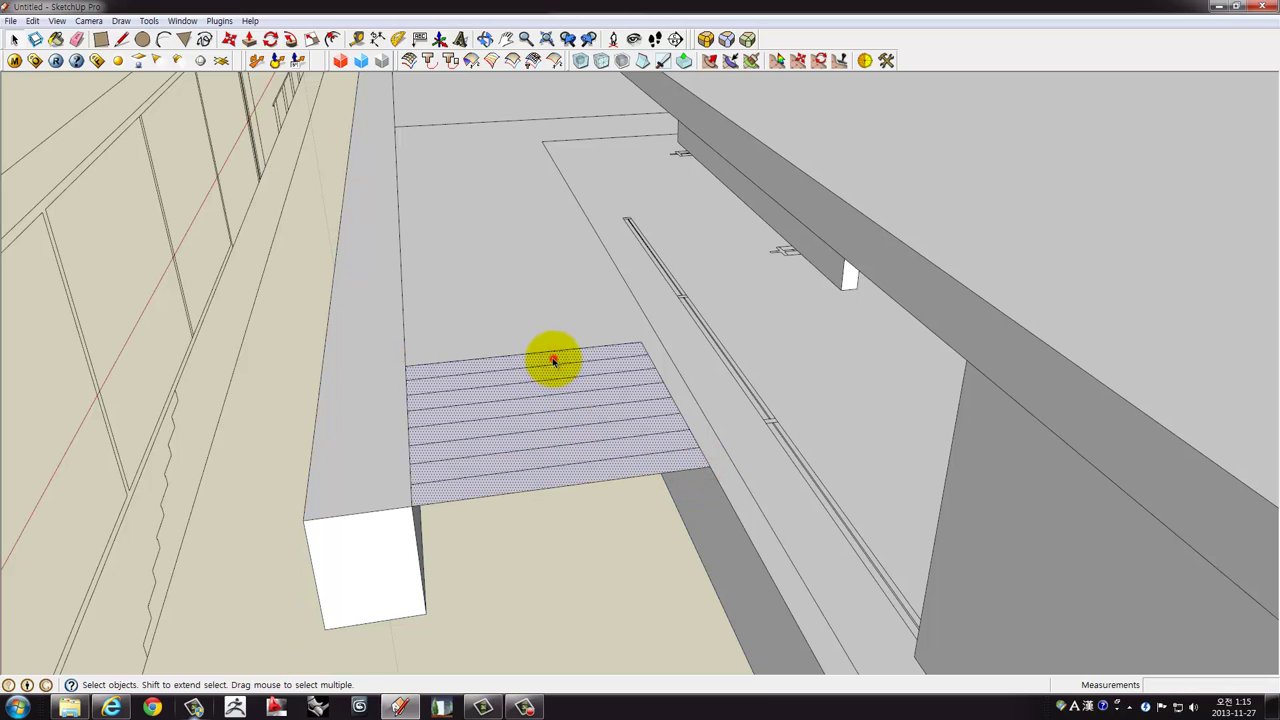
# Copy the top stair edge with Move from its endpoint.
pyautogui.click(554, 352)
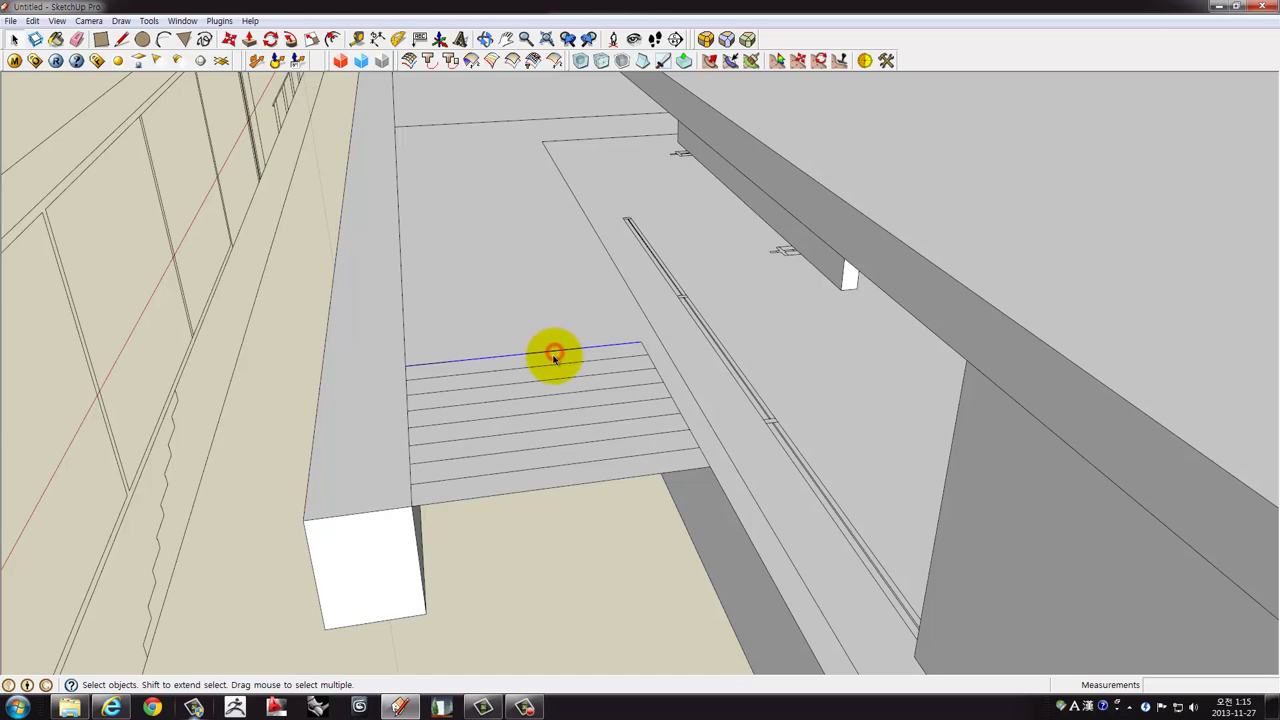
pyautogui.moveTo(417, 363); pyautogui.dragTo(430, 388, button='middle')
pyautogui.press('m')
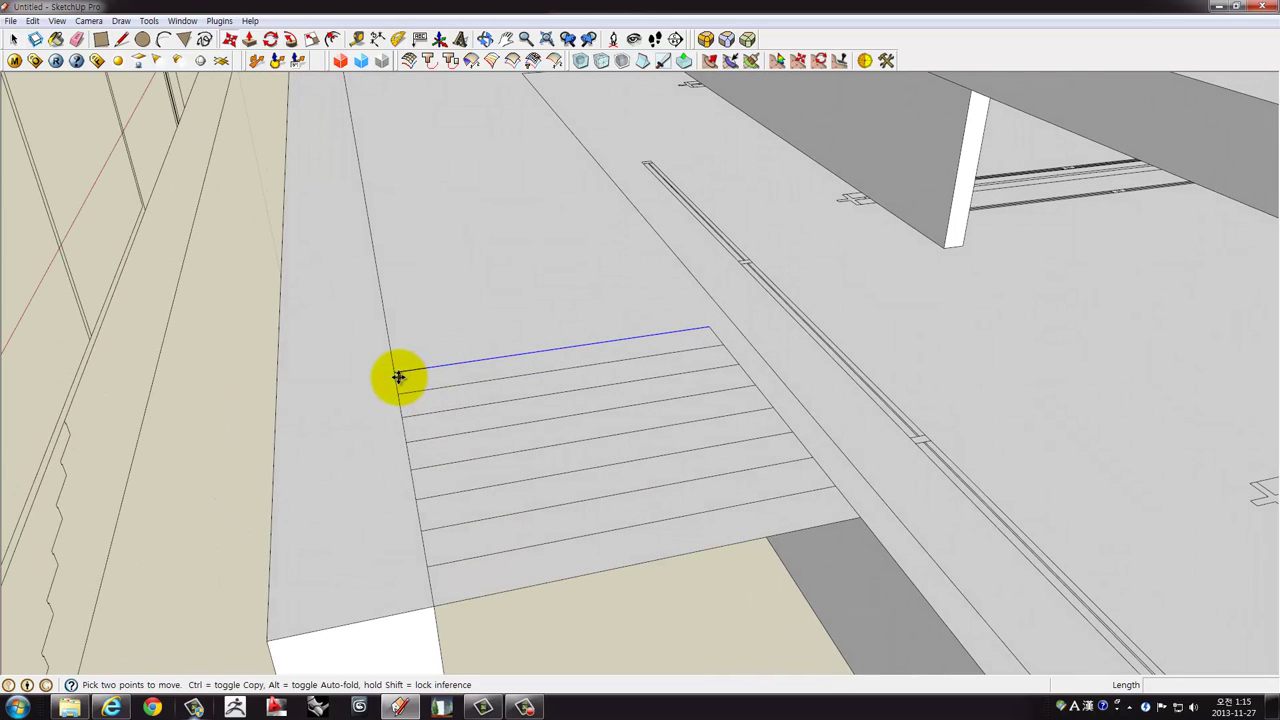
pyautogui.keyDown('ctrl'); pyautogui.click(397, 374); pyautogui.keyUp('ctrl')
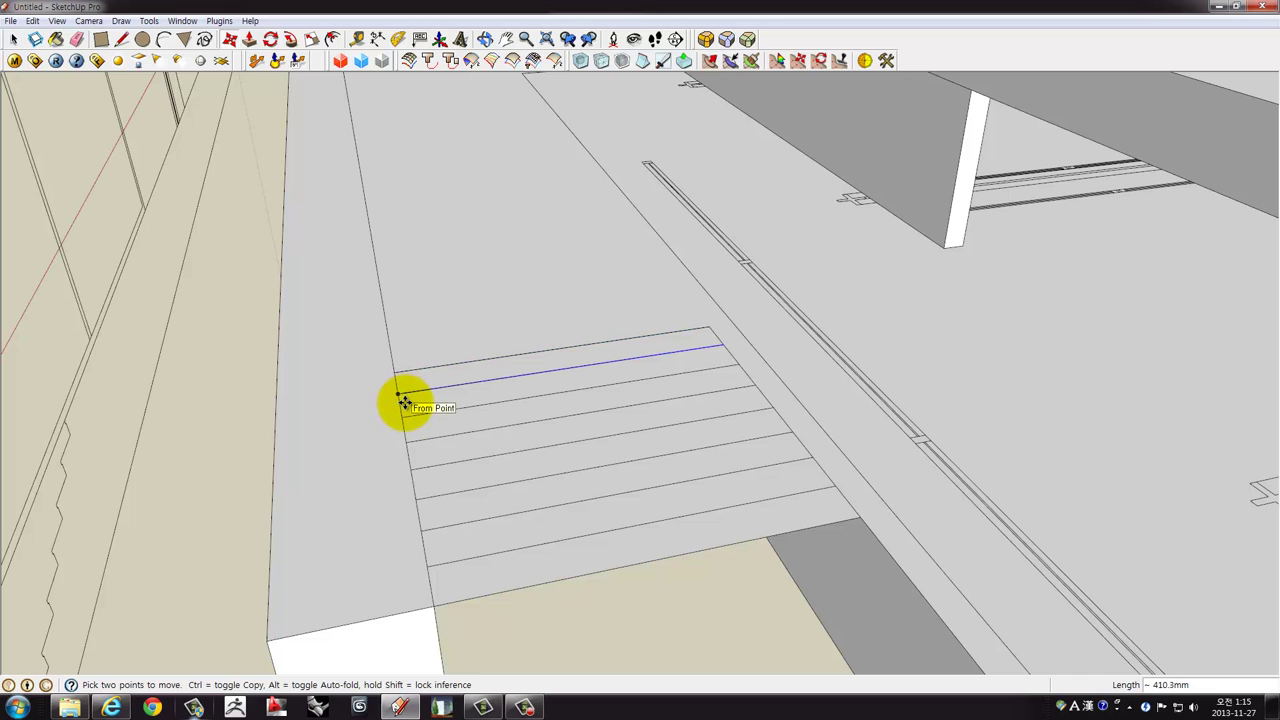
pyautogui.moveTo(430, 405)
pyautogui.mouseDown(button='middle')
pyautogui.moveTo(580, 426)
pyautogui.moveTo(489, 420)
pyautogui.moveTo(429, 386)
pyautogui.moveTo(409, 401)
pyautogui.moveTo(463, 390)
pyautogui.mouseUp(button='middle')
pyautogui.press('space')
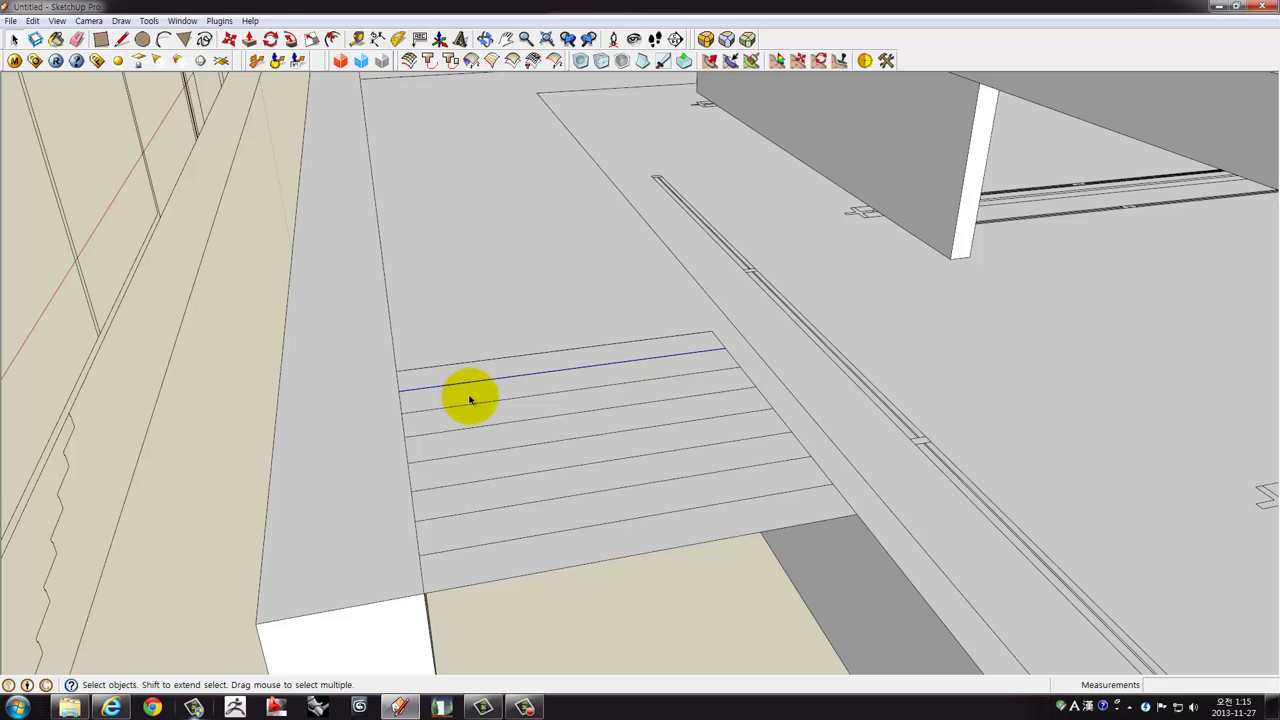
# Delete the stair-strip faces on top so the stepped notch opens from above.
pyautogui.click(470, 398)
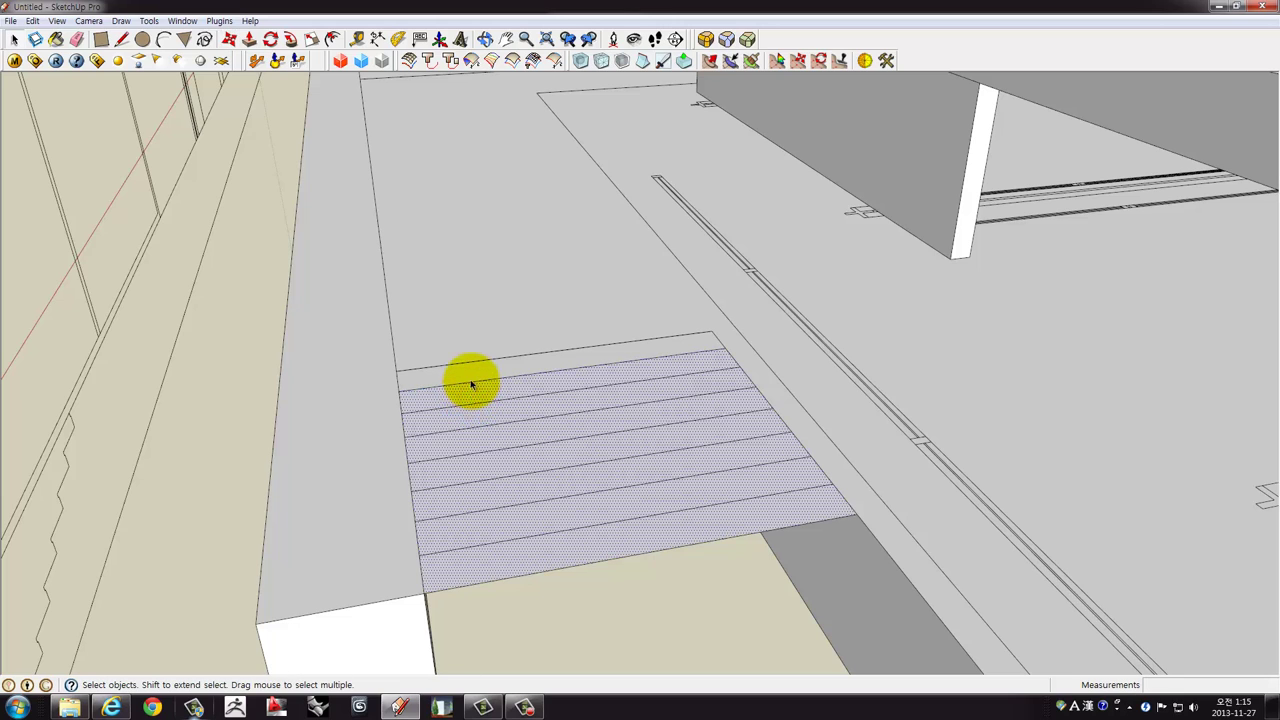
pyautogui.moveTo(500, 457)
pyautogui.mouseDown(button='middle')
pyautogui.moveTo(491, 434)
pyautogui.moveTo(399, 570)
pyautogui.moveTo(394, 663)
pyautogui.moveTo(700, 551)
pyautogui.moveTo(531, 557)
pyautogui.moveTo(651, 406)
pyautogui.moveTo(760, 340)
pyautogui.moveTo(671, 366)
pyautogui.moveTo(623, 331)
pyautogui.mouseUp(button='middle')
pyautogui.click(625, 328)
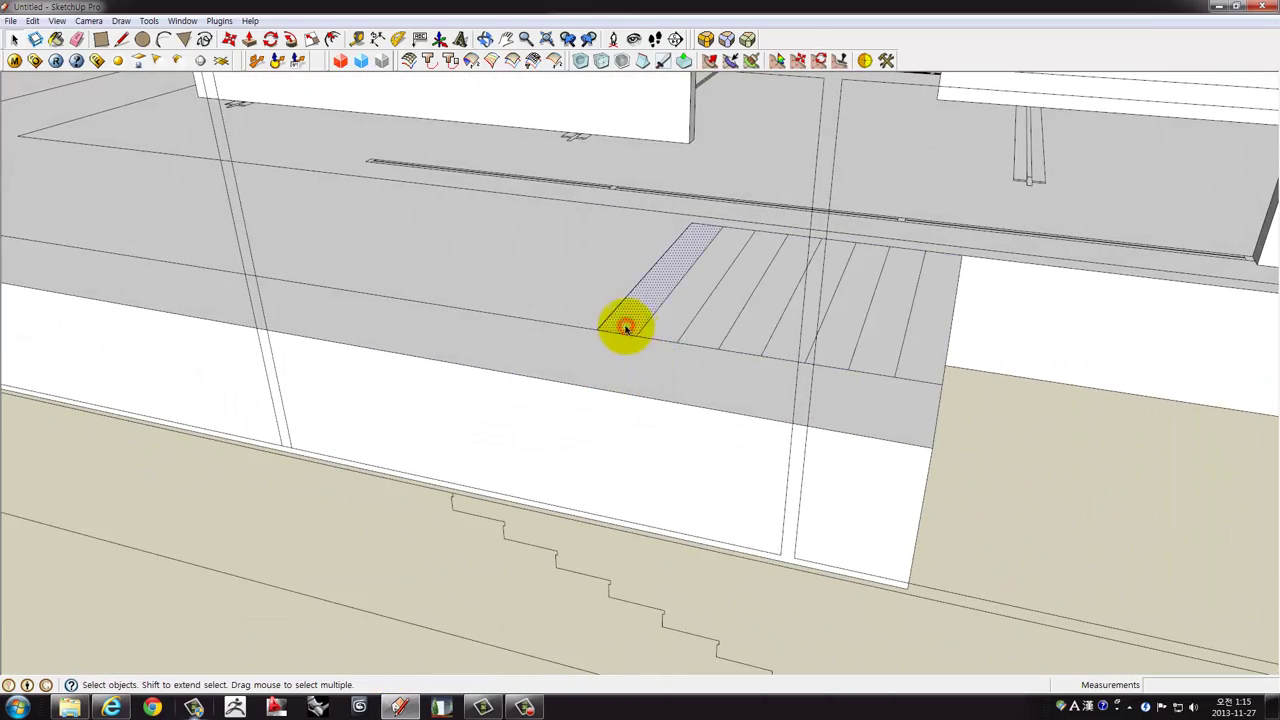
pyautogui.click(666, 325)
pyautogui.moveTo(894, 371); pyautogui.dragTo(932, 422, button='middle')
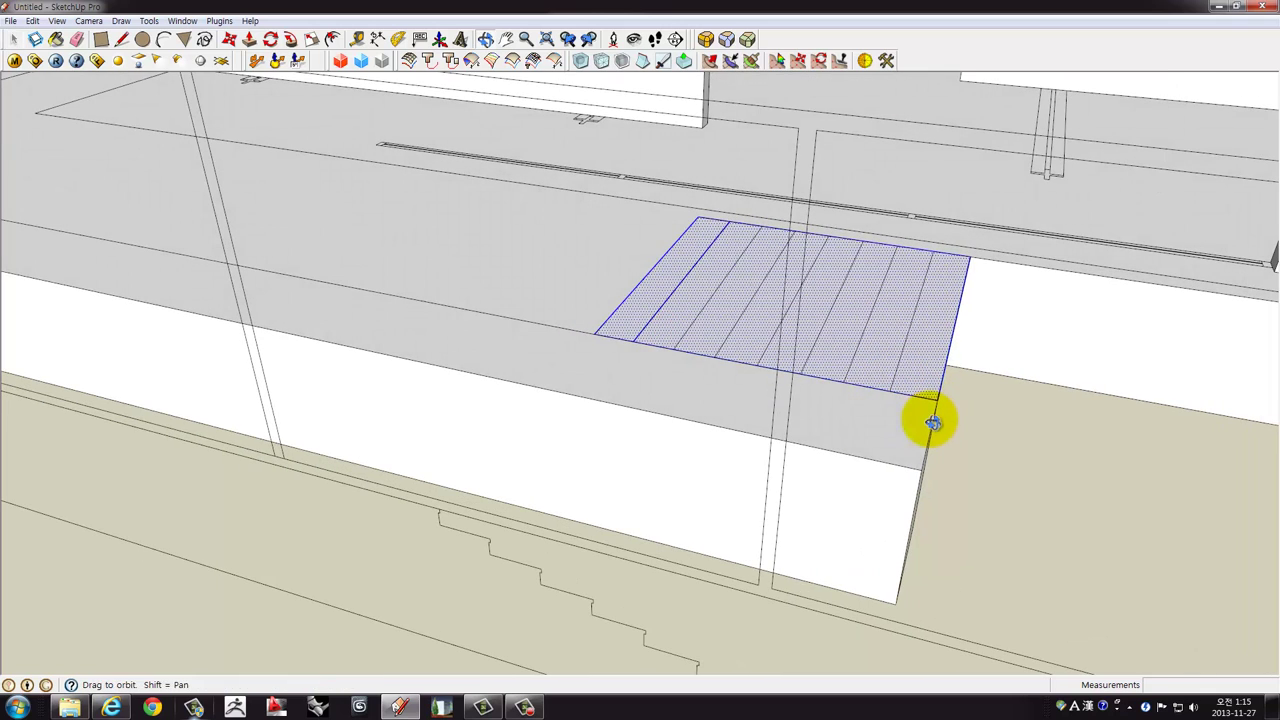
pyautogui.press('Delete')
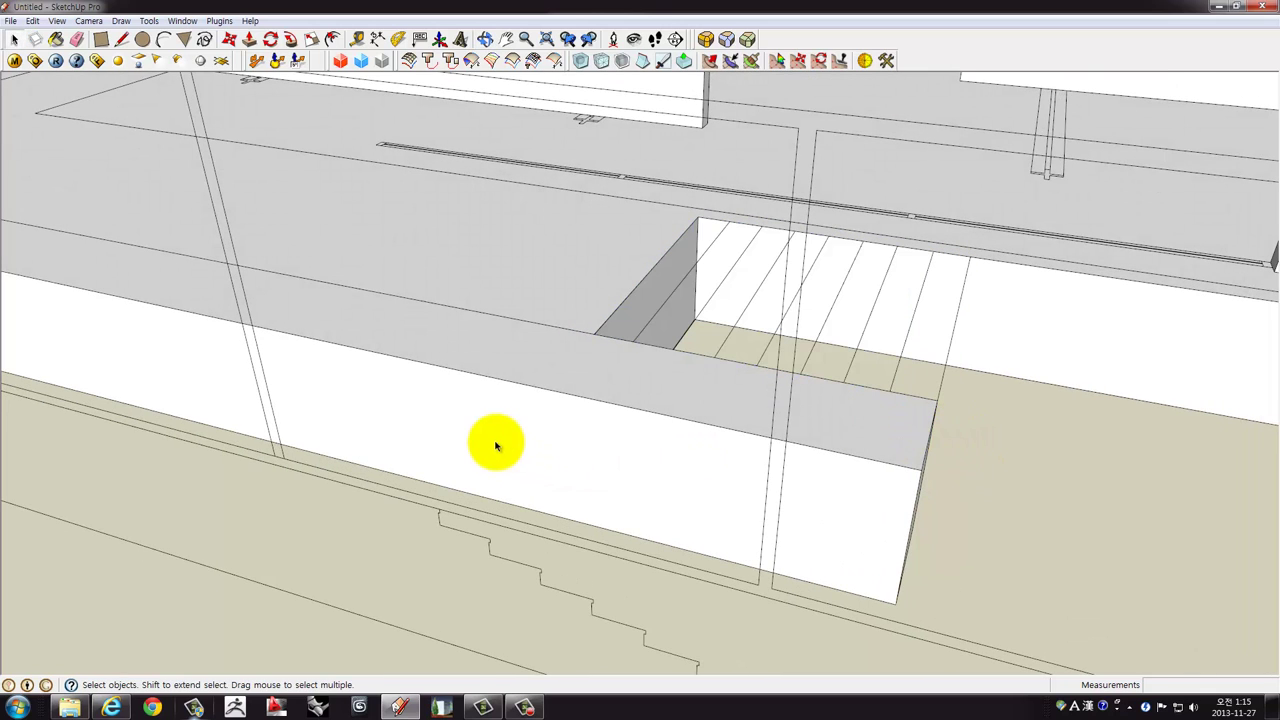
pyautogui.moveTo(495, 445)
pyautogui.mouseDown(button='middle')
pyautogui.moveTo(486, 386)
pyautogui.moveTo(537, 374)
pyautogui.moveTo(391, 314)
pyautogui.mouseUp(button='middle')
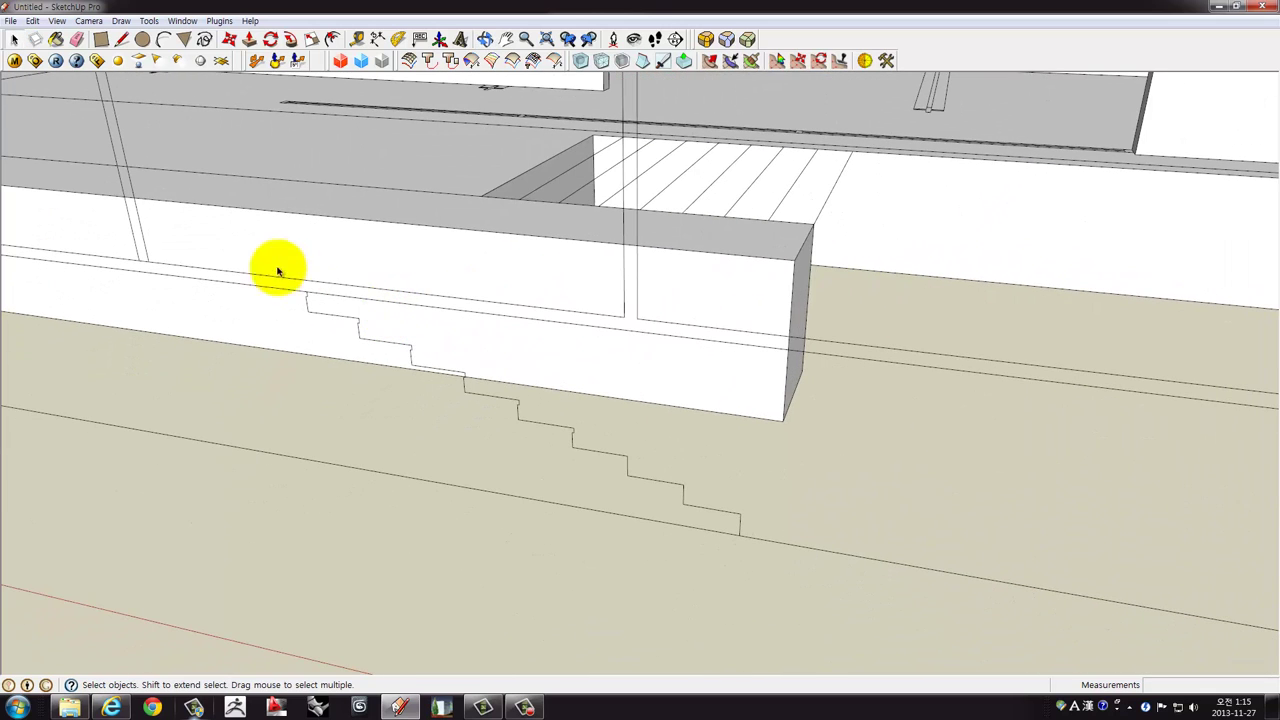
# Draw a vertical rectangle from the stair's bottom corner to the base's top edge.
pyautogui.click(101, 39)
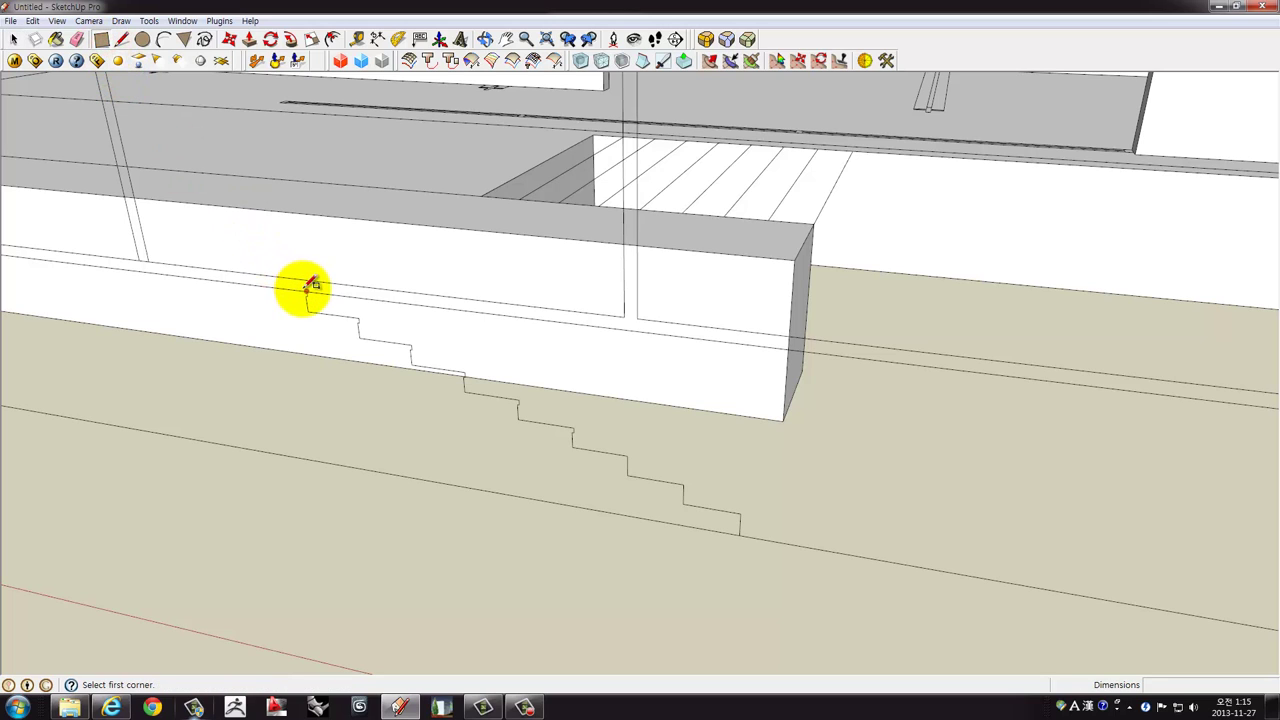
pyautogui.scroll(2, 311, 295)
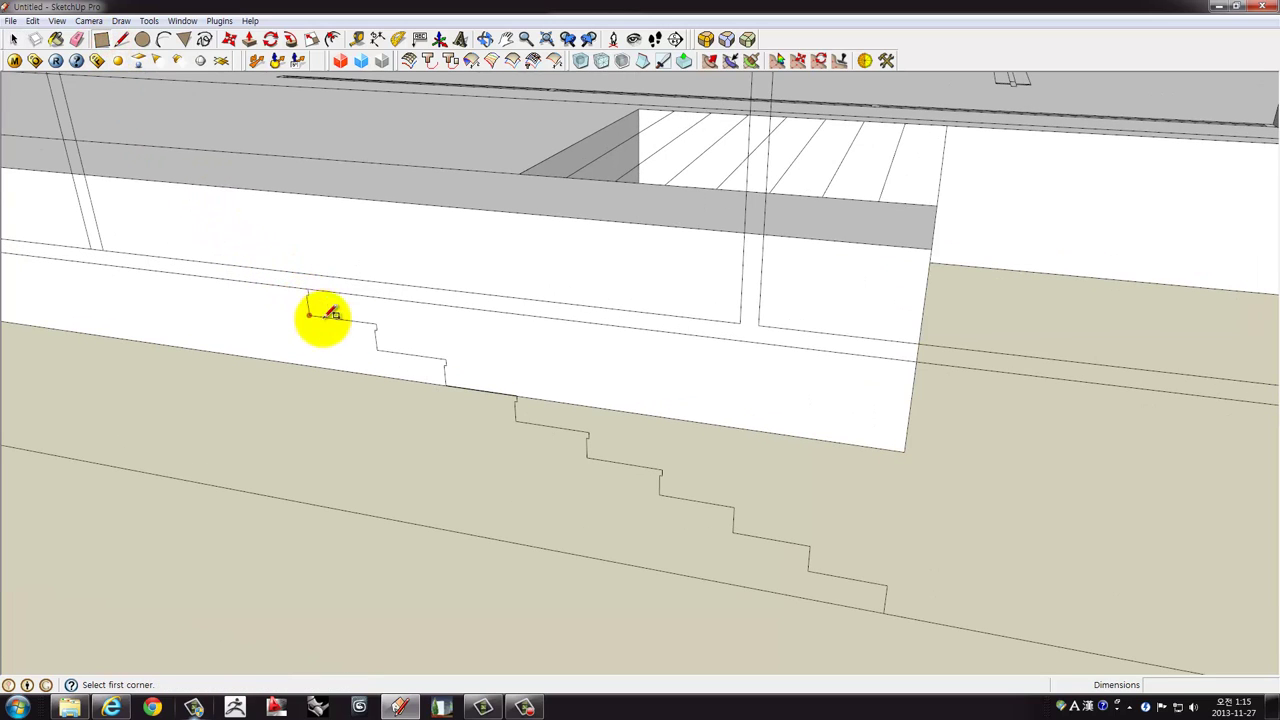
pyautogui.click(884, 611)
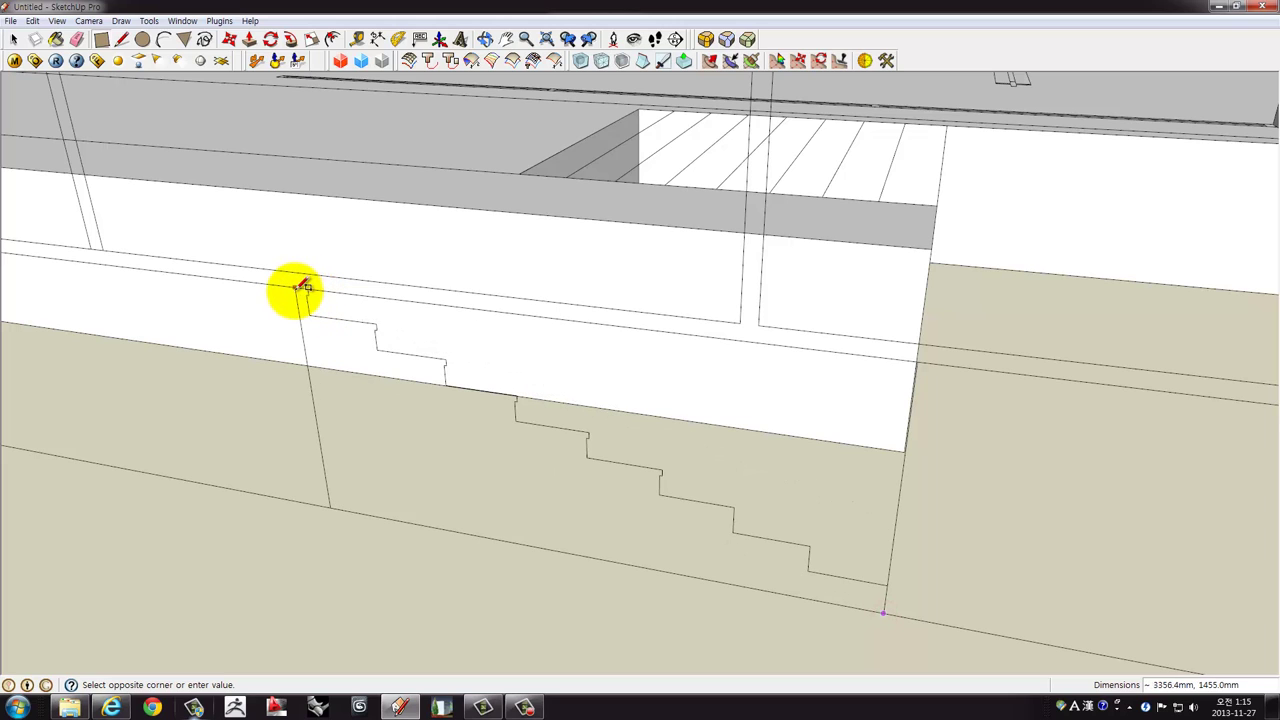
pyautogui.scroll(1, 308, 287)
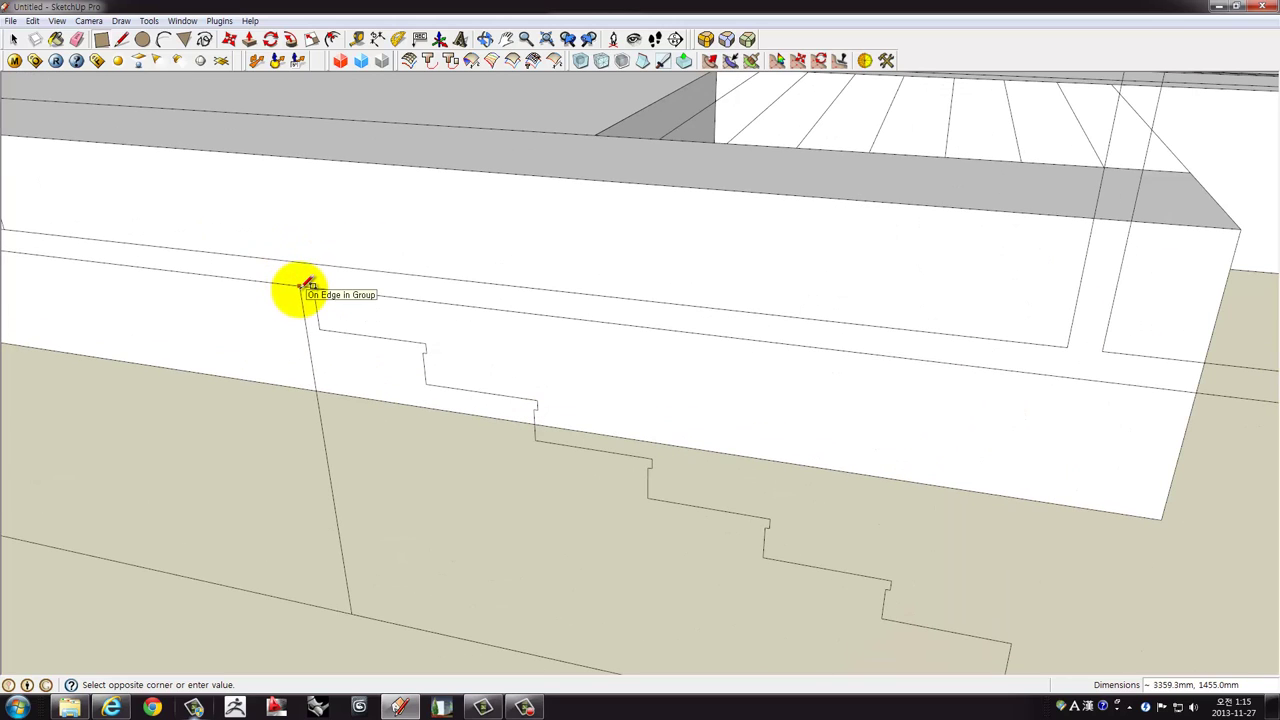
pyautogui.click(308, 285)
pyautogui.press('space')
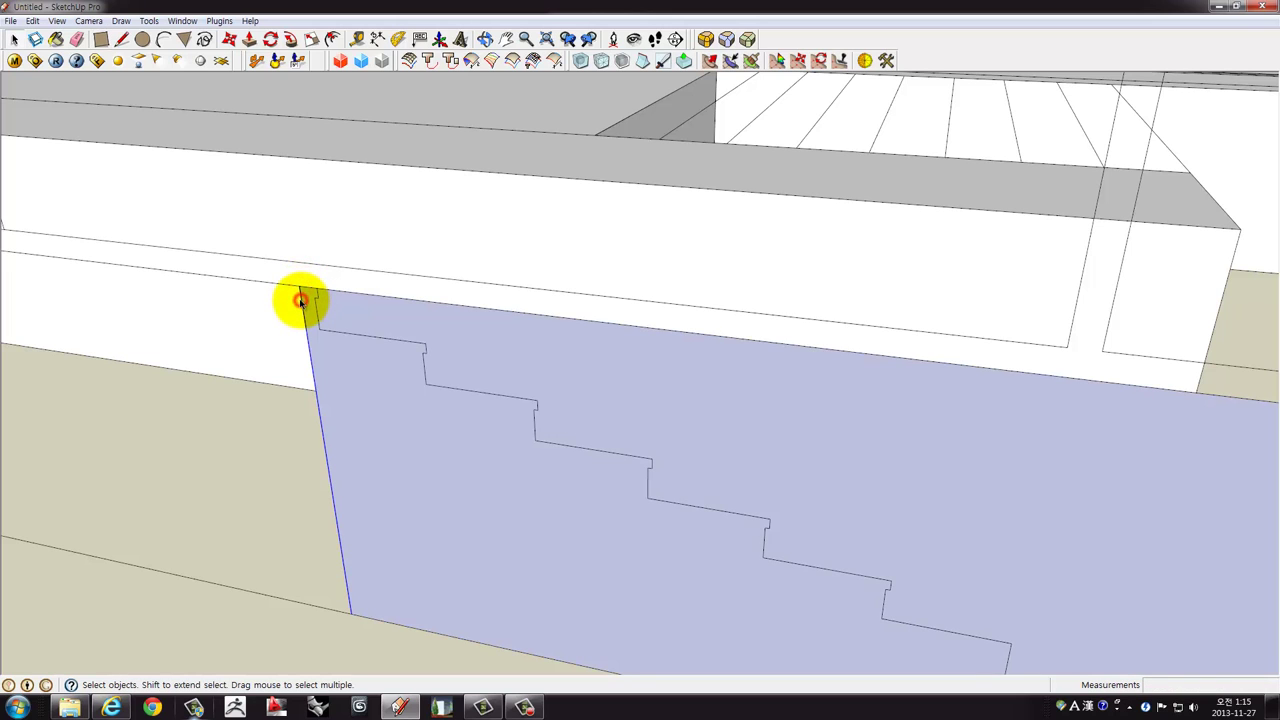
# Move the new face's edge to snap onto the endpoint at the base's top edge.
pyautogui.scroll(2, 334, 295)
pyautogui.press('m')
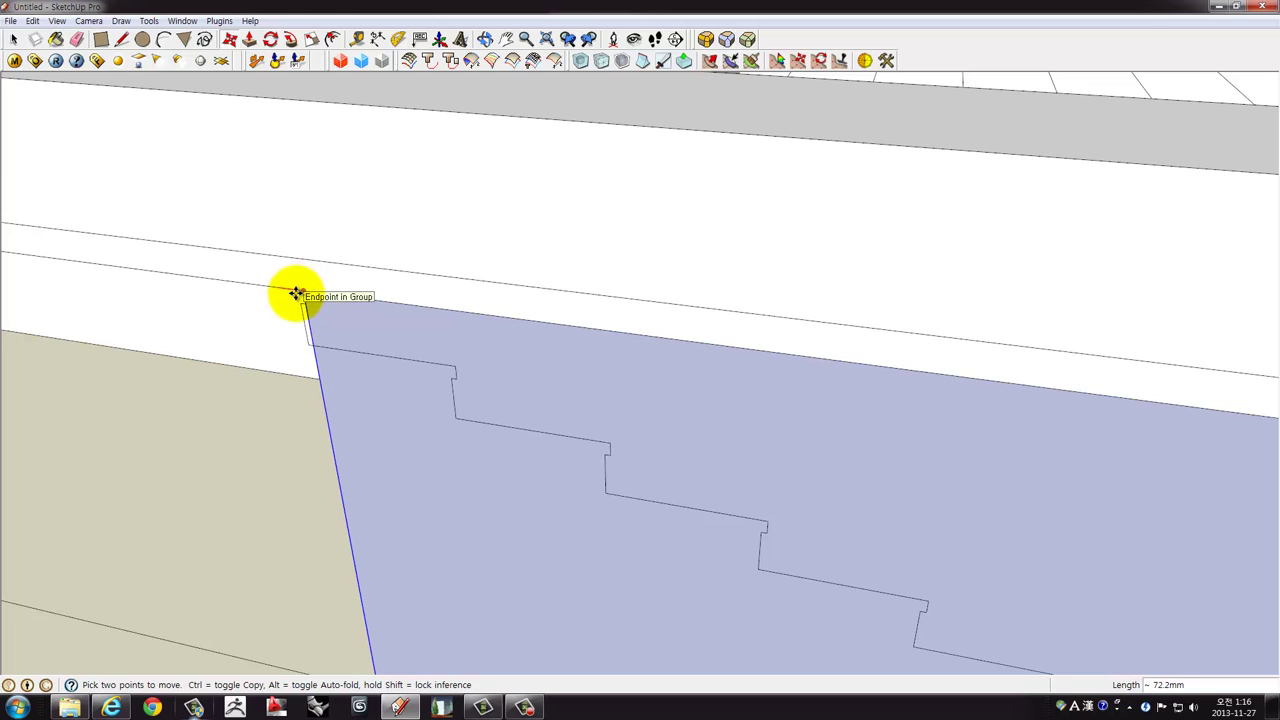
pyautogui.click(297, 294)
pyautogui.moveTo(309, 305); pyautogui.dragTo(337, 299, button='middle')
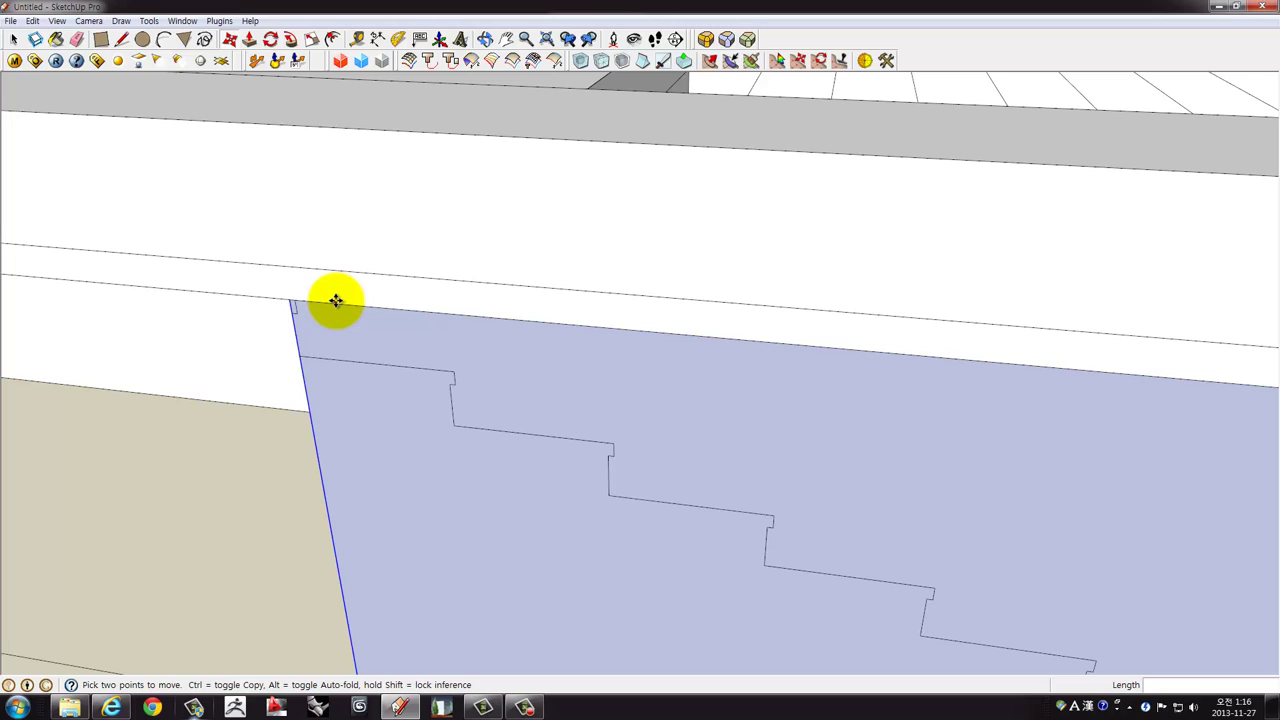
# Trace each tread and riser corner of the stepped profile as lines across the vertical face.
pyautogui.click(122, 38)
pyautogui.click(301, 356)
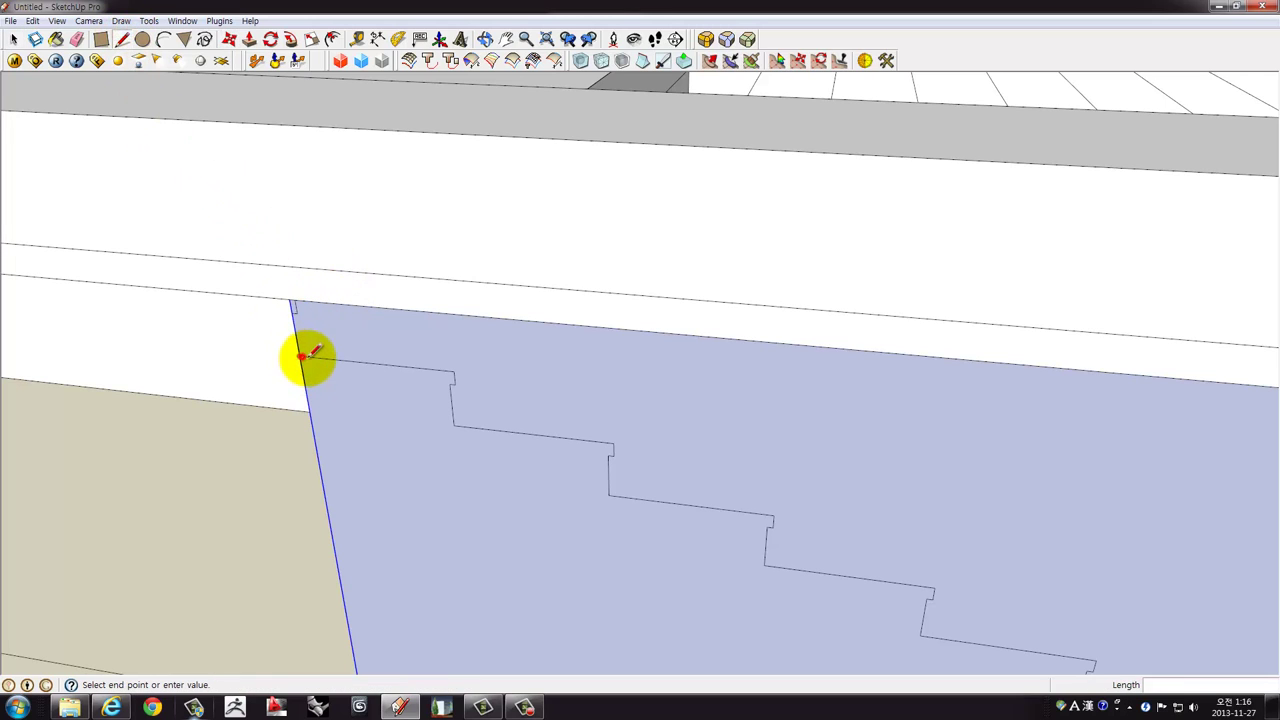
pyautogui.click(452, 369)
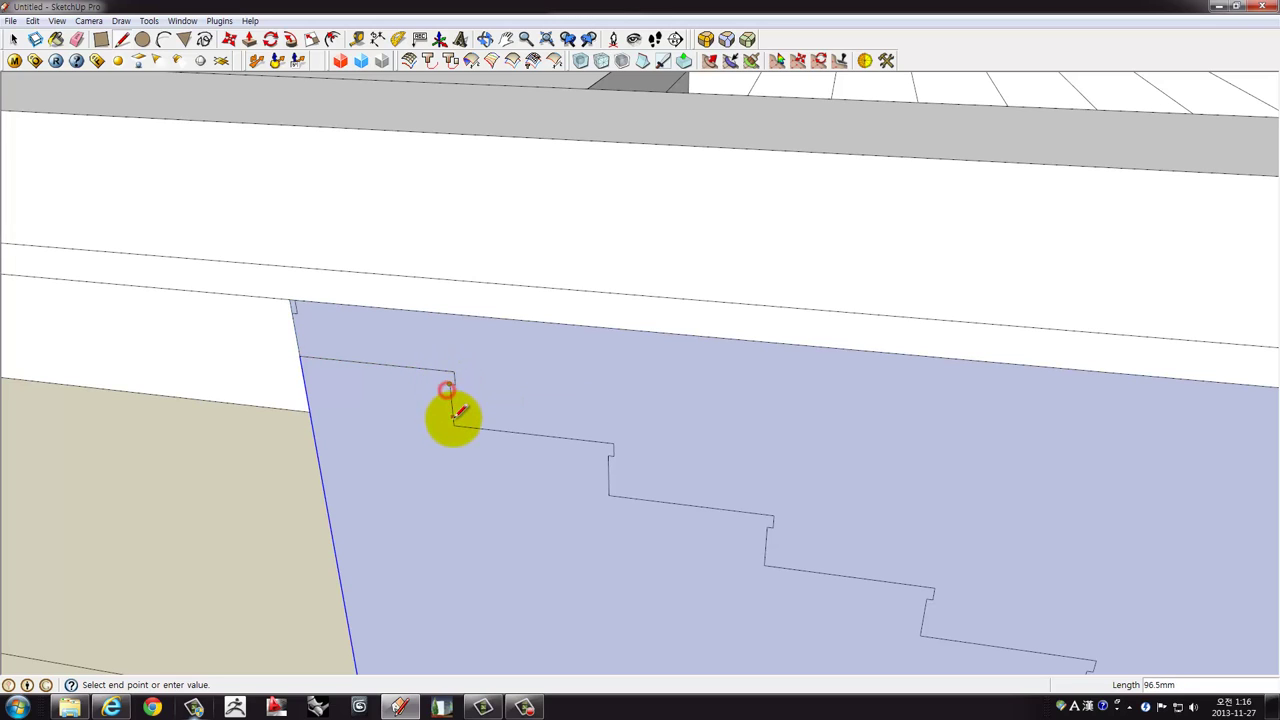
pyautogui.click(613, 440)
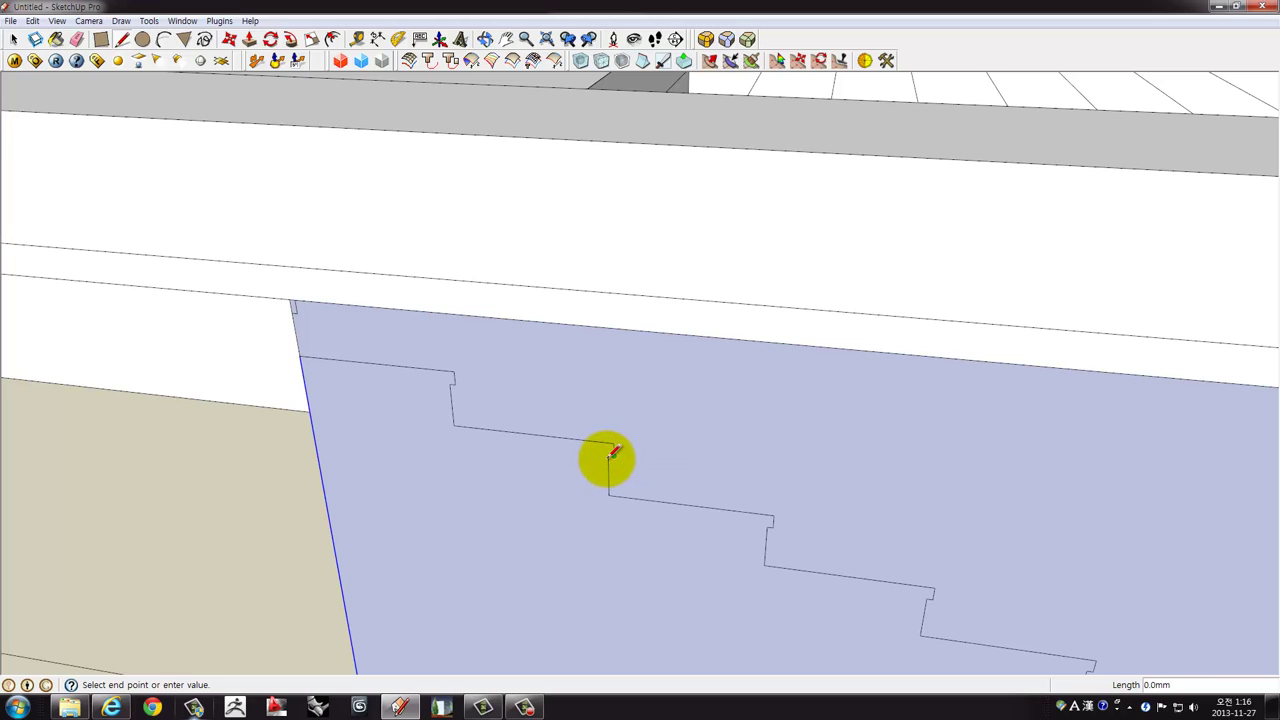
pyautogui.scroll(2, 612, 449)
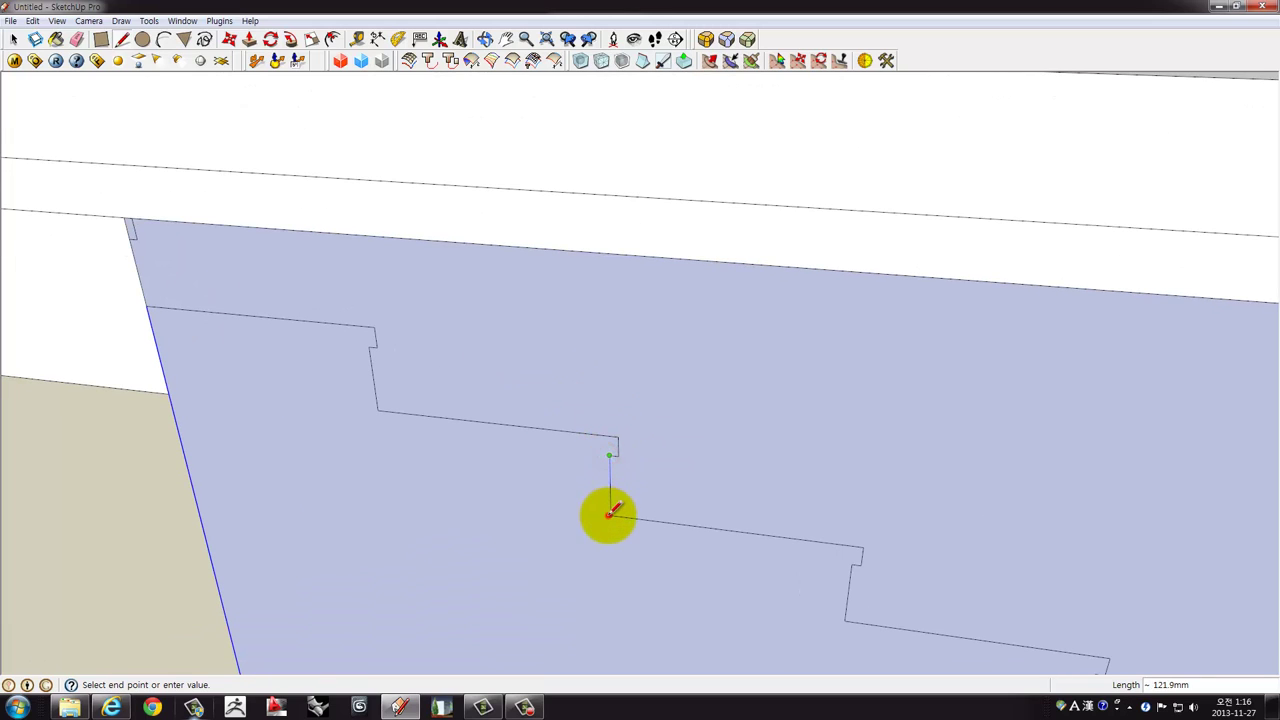
pyautogui.click(610, 515)
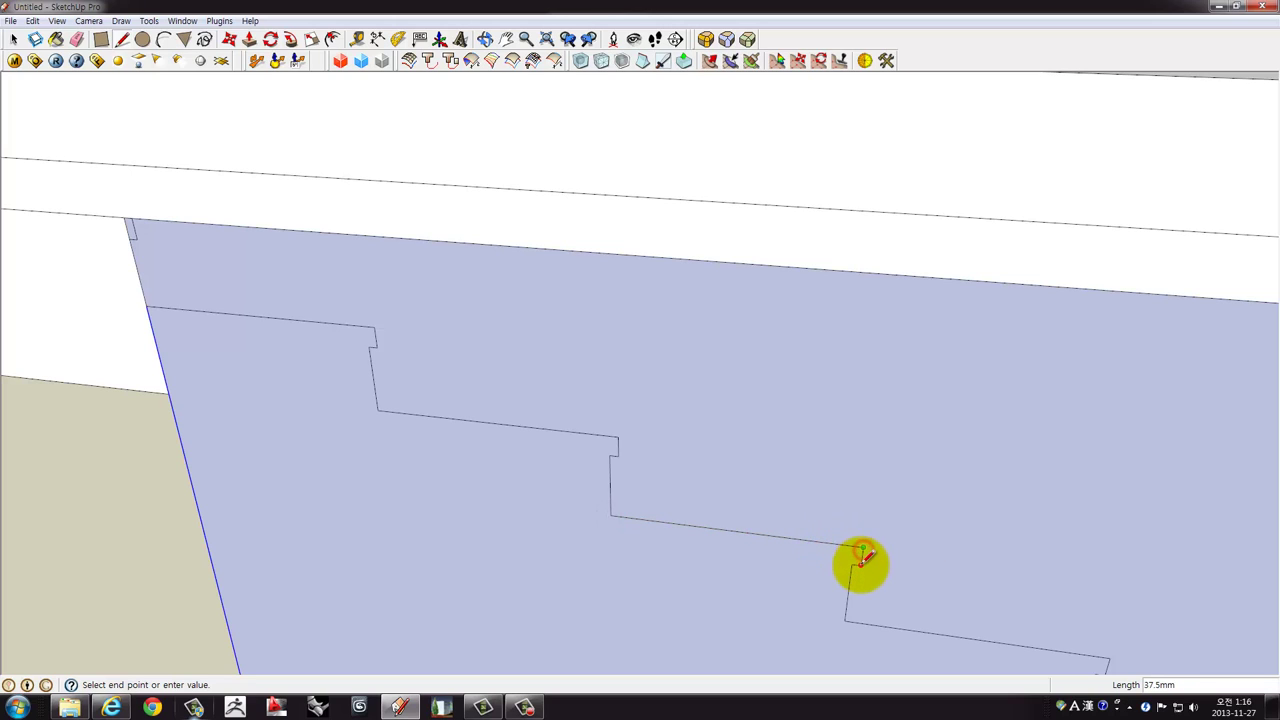
pyautogui.click(862, 560)
pyautogui.click(846, 620)
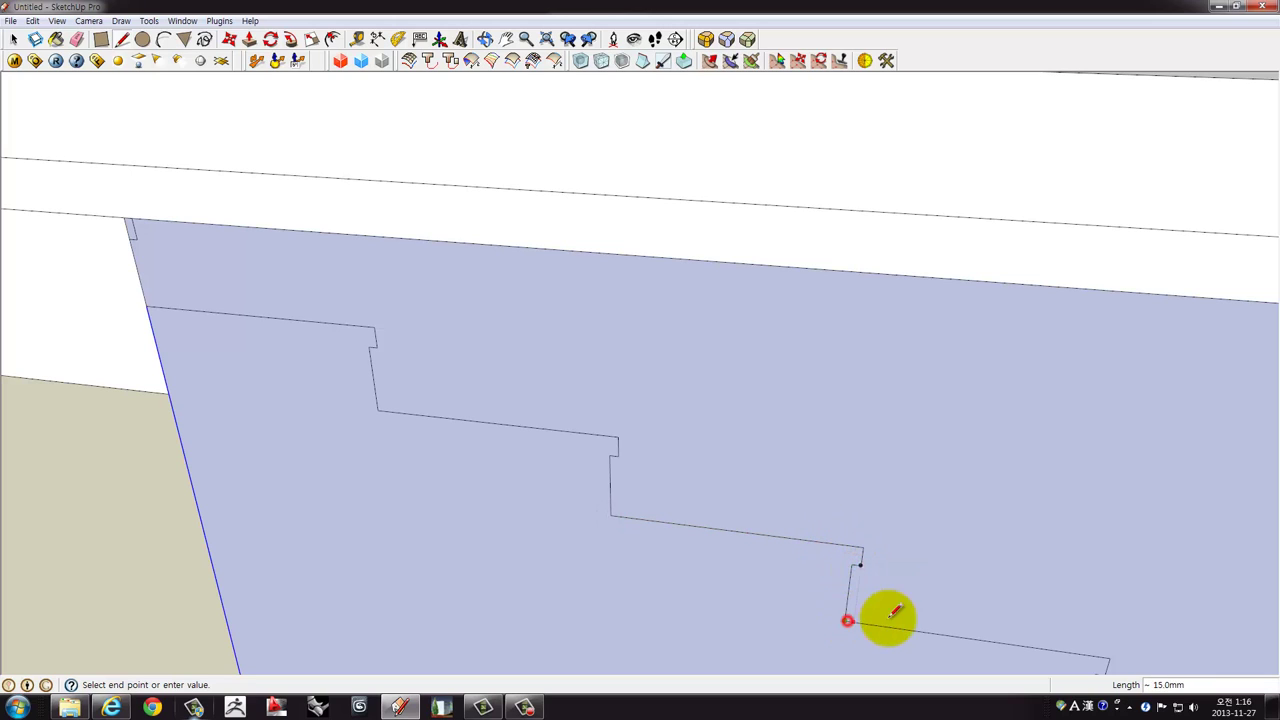
pyautogui.keyDown('shift'); pyautogui.moveTo(934, 520); pyautogui.dragTo(765, 445, button='middle'); pyautogui.keyUp('shift')
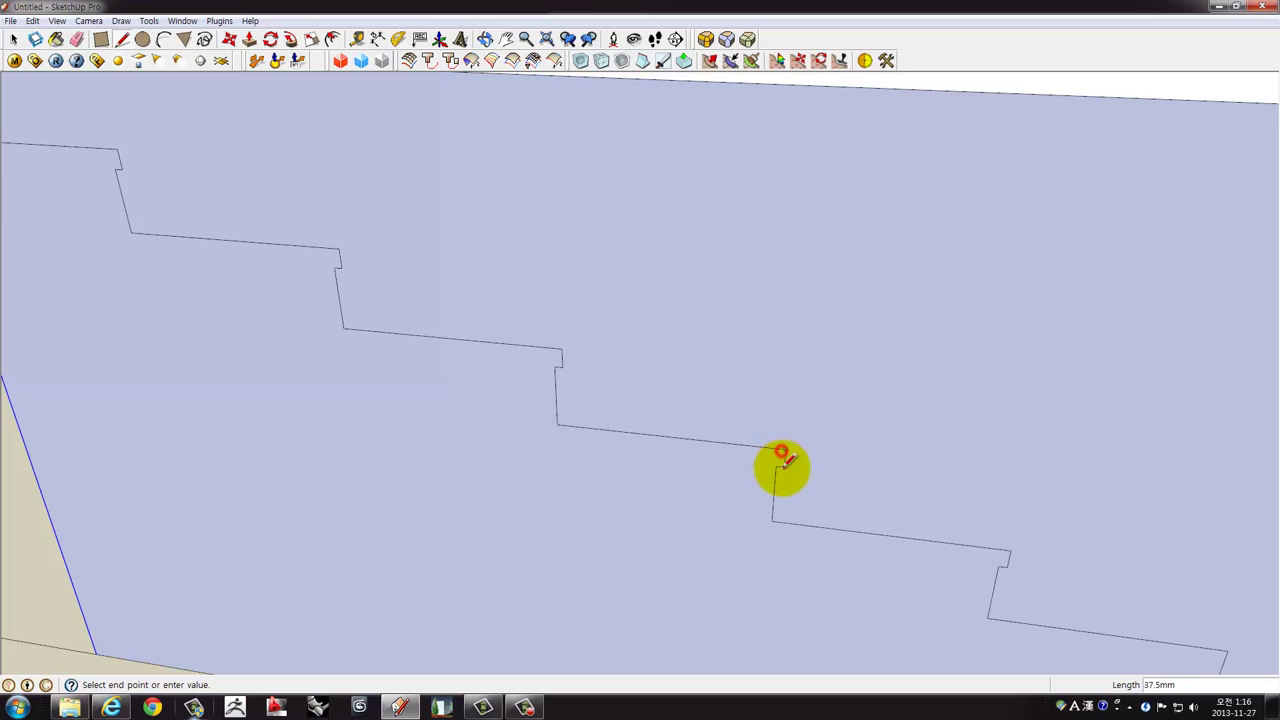
pyautogui.click(777, 466)
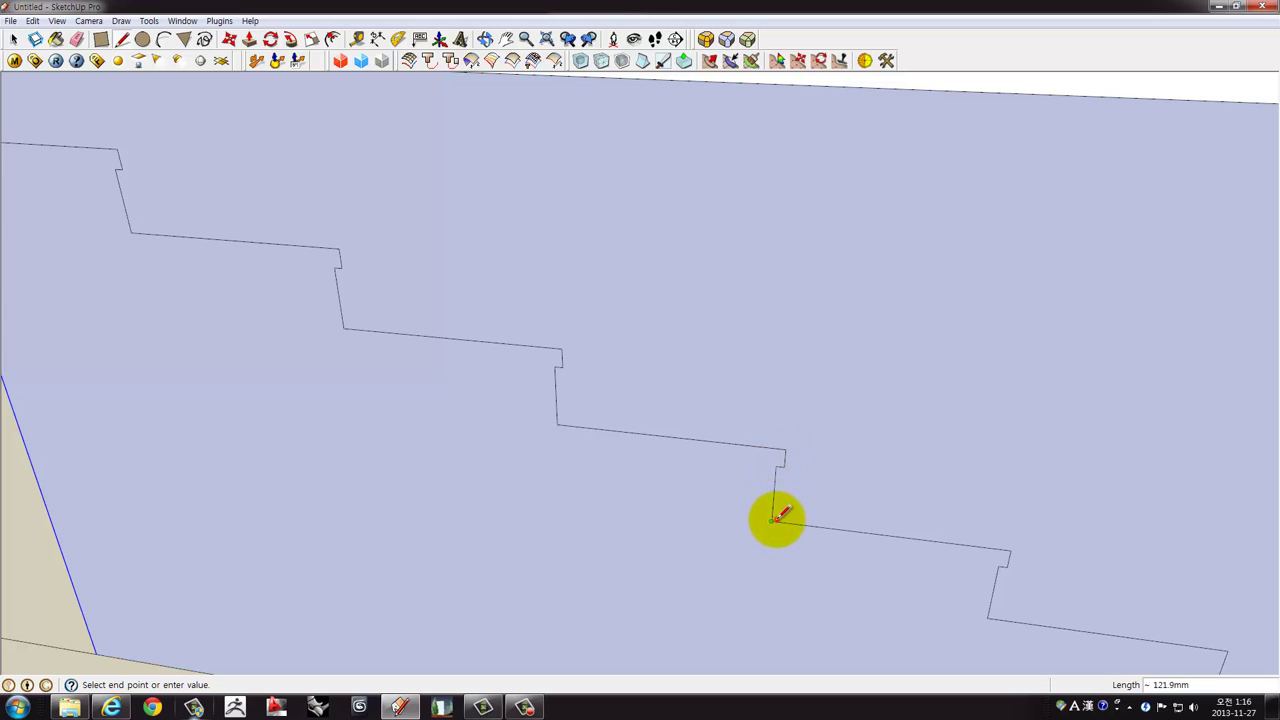
pyautogui.click(777, 518)
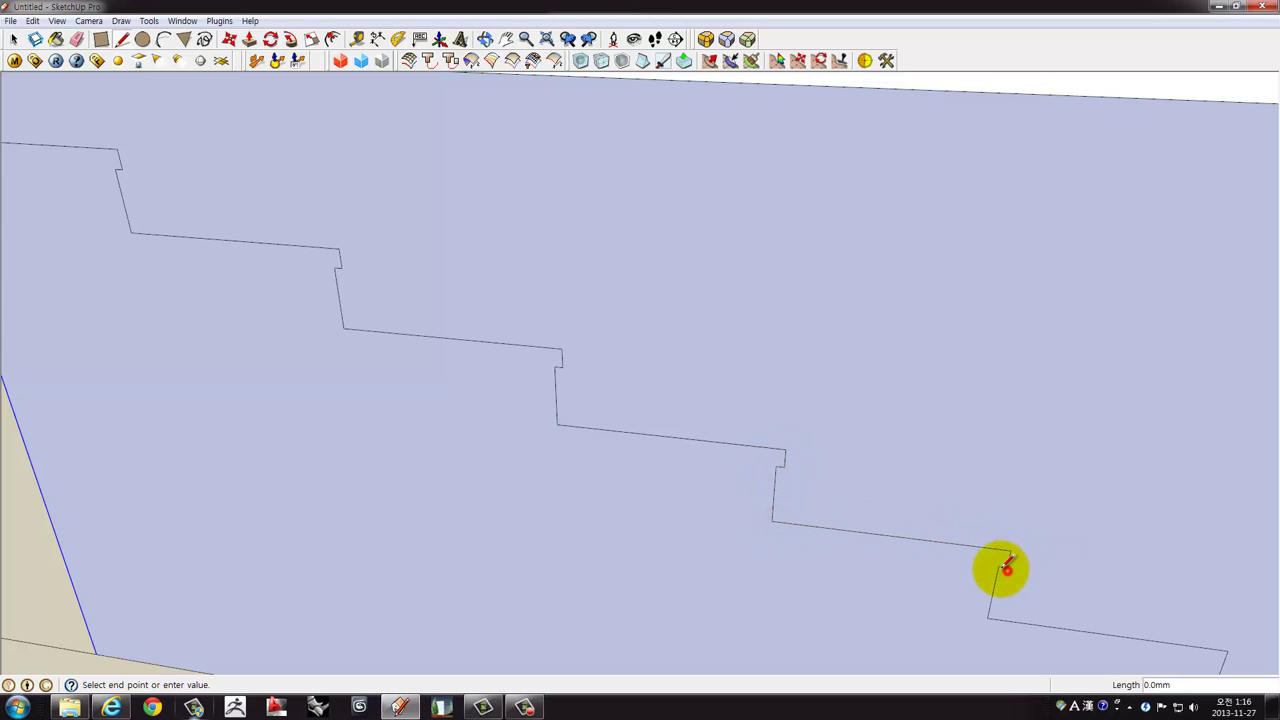
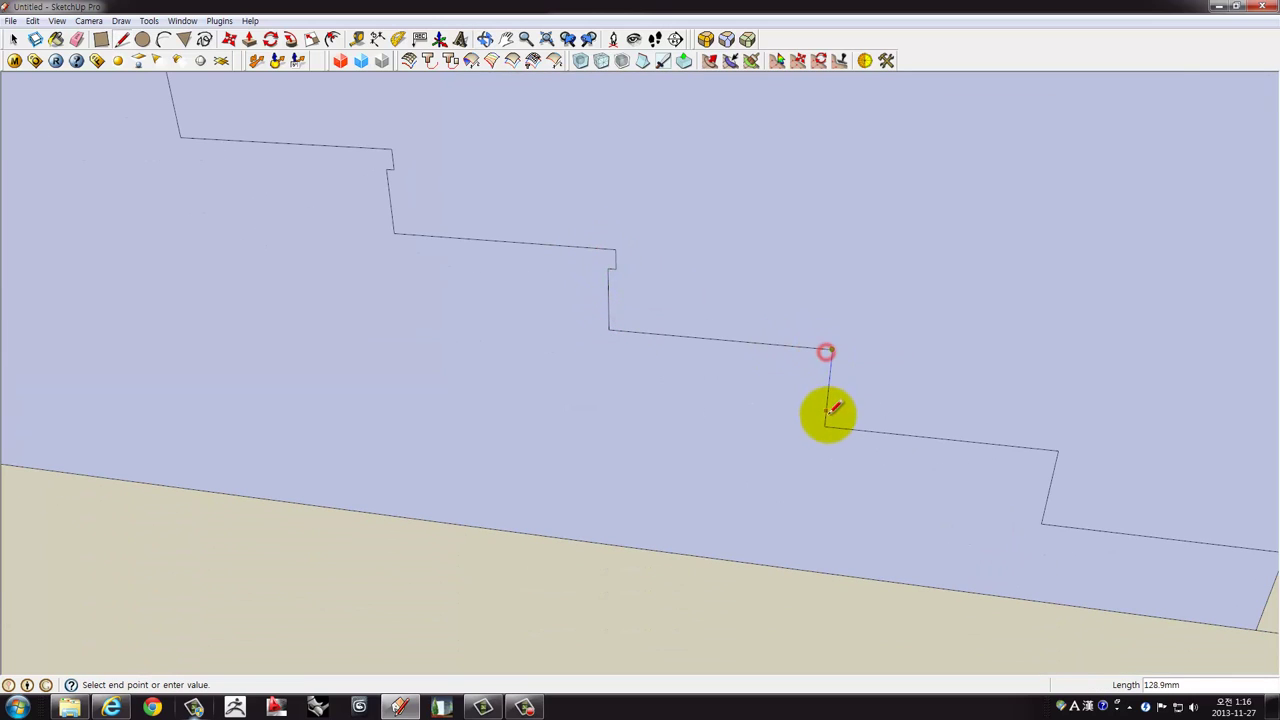
# Trace the last step corners to close the stair outline.
pyautogui.click(826, 427)
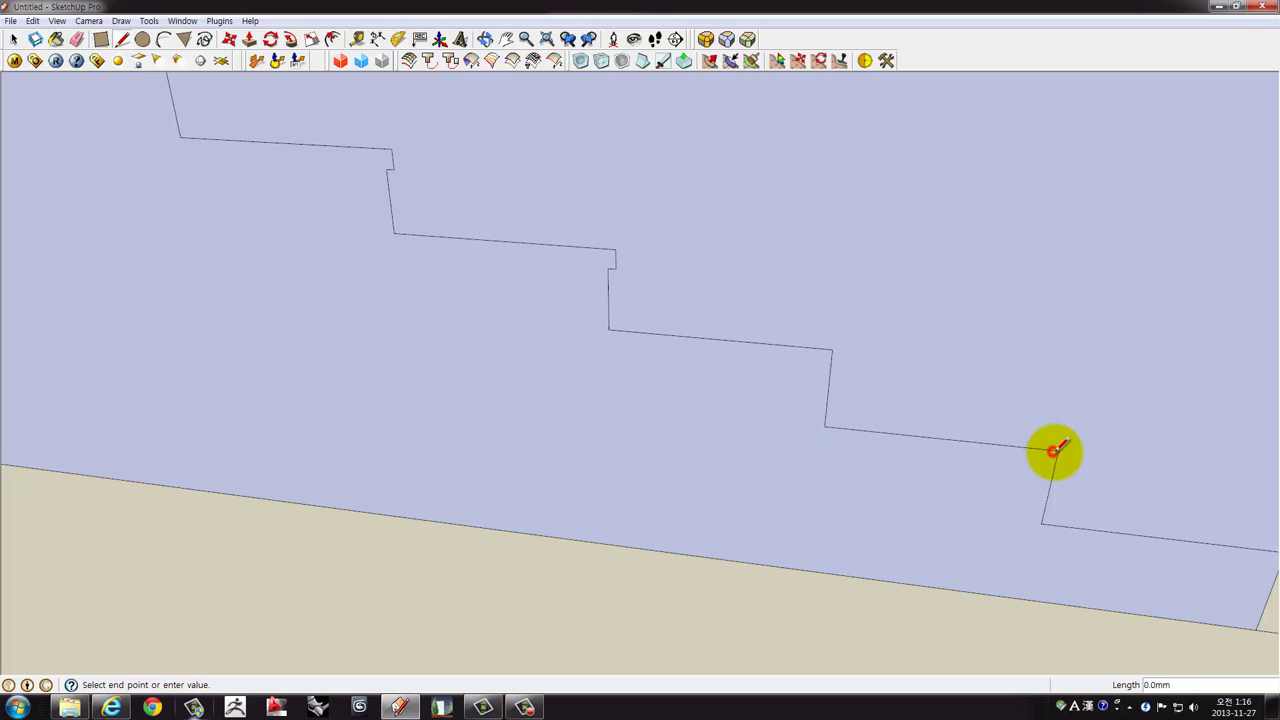
pyautogui.moveTo(1054, 450); pyautogui.dragTo(743, 271, button='middle')
pyautogui.click(748, 280)
pyautogui.click(745, 359)
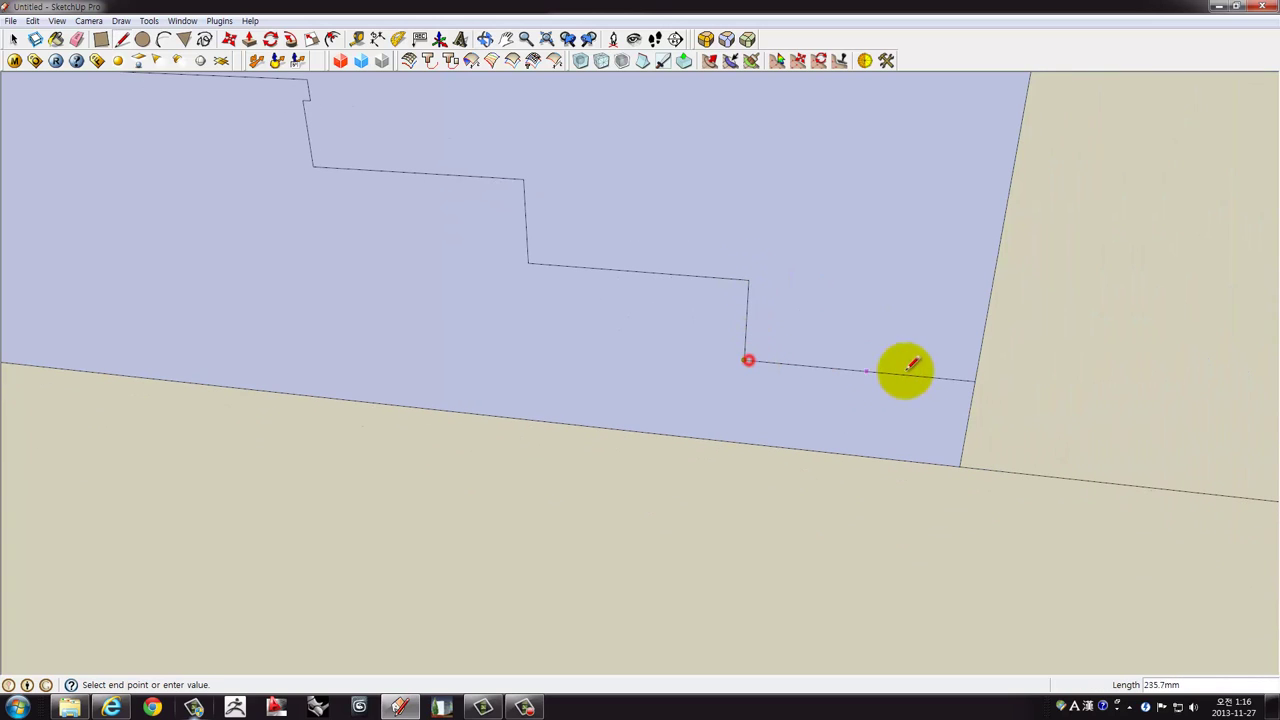
pyautogui.moveTo(943, 306)
pyautogui.mouseDown(button='middle')
pyautogui.moveTo(920, 283)
pyautogui.moveTo(943, 346)
pyautogui.mouseUp(button='middle')
# Delete the face above the steps, leaving only the stair-shaped profile.
pyautogui.press('space')
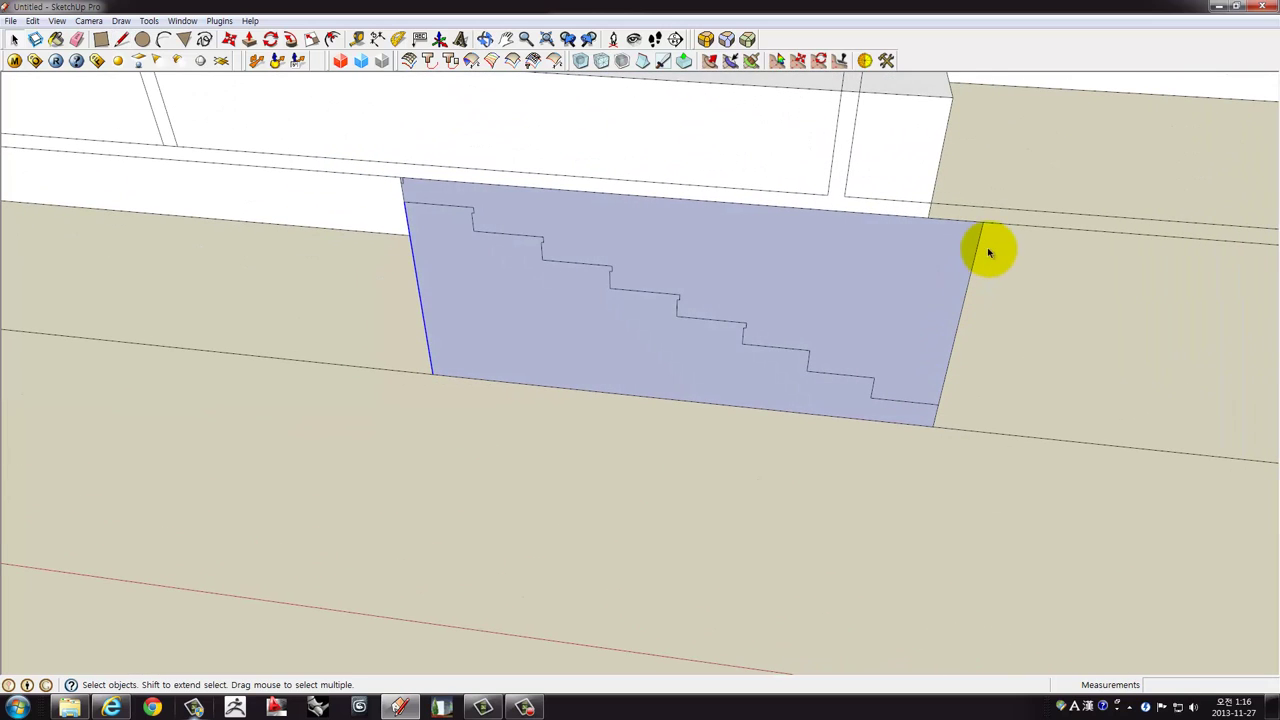
pyautogui.tripleClick(987, 254)
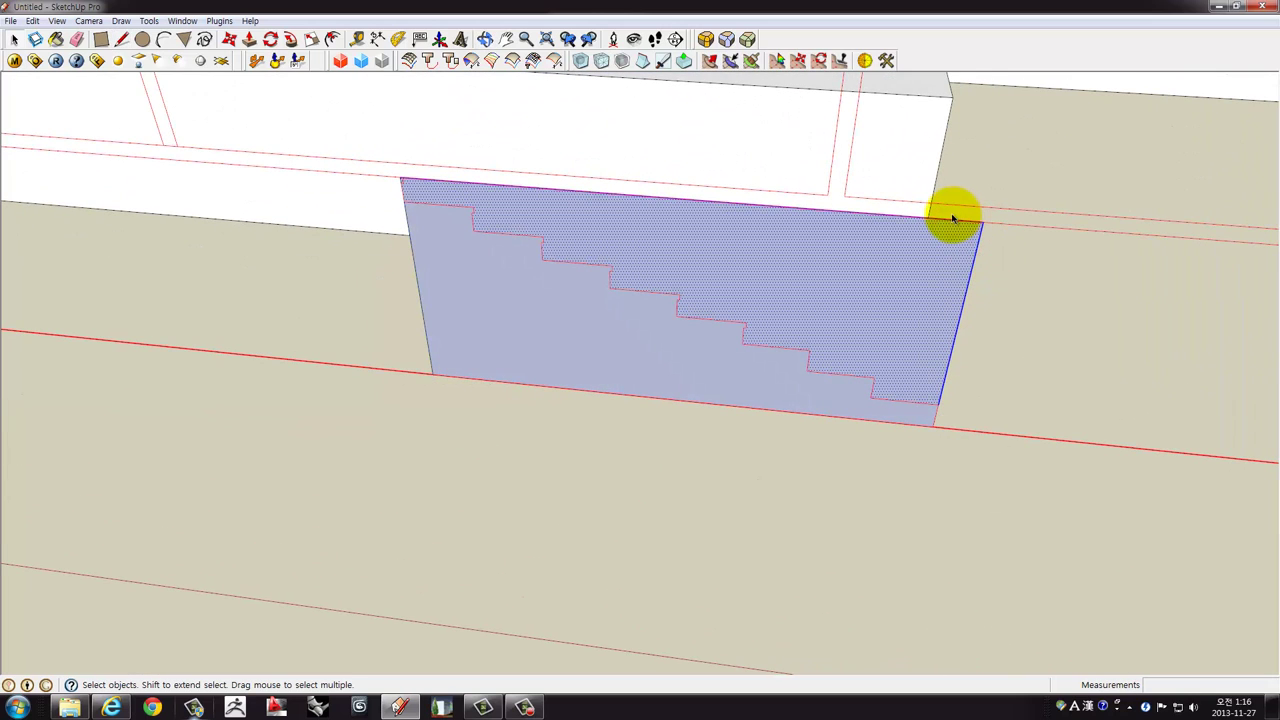
pyautogui.press('Delete')
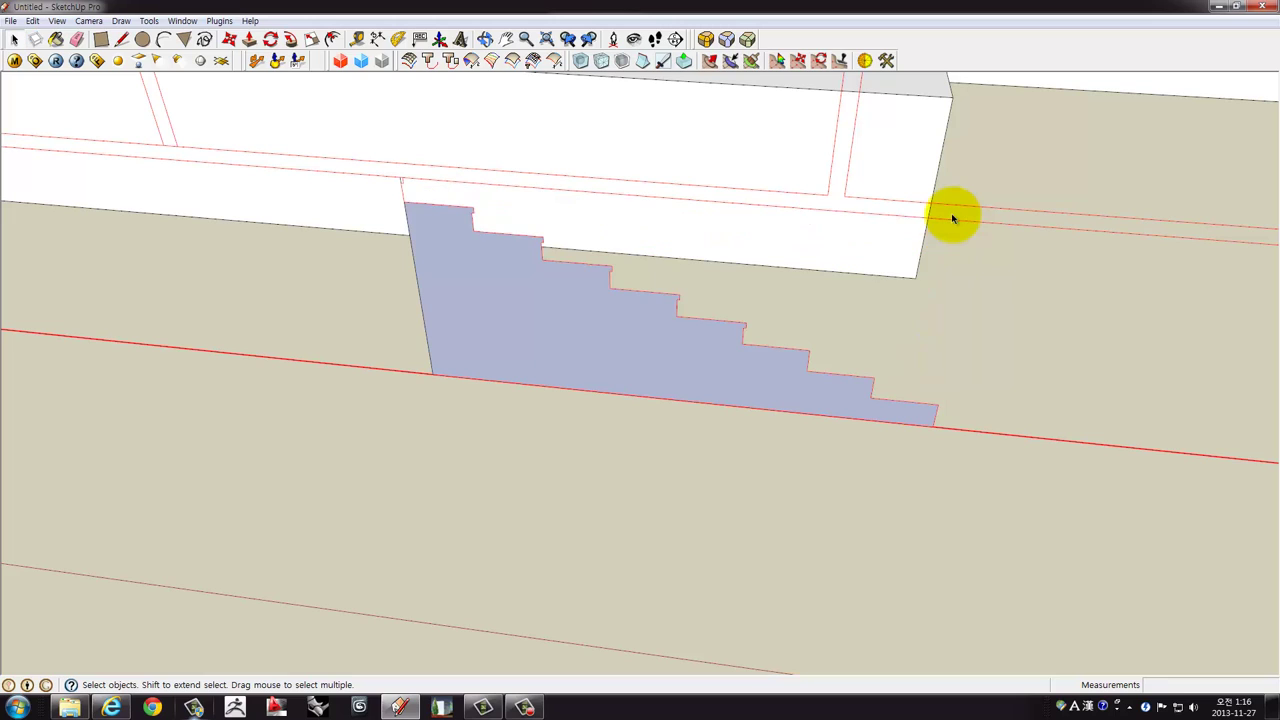
pyautogui.scroll(2, 340, 171)
pyautogui.scroll(2, 418, 147)
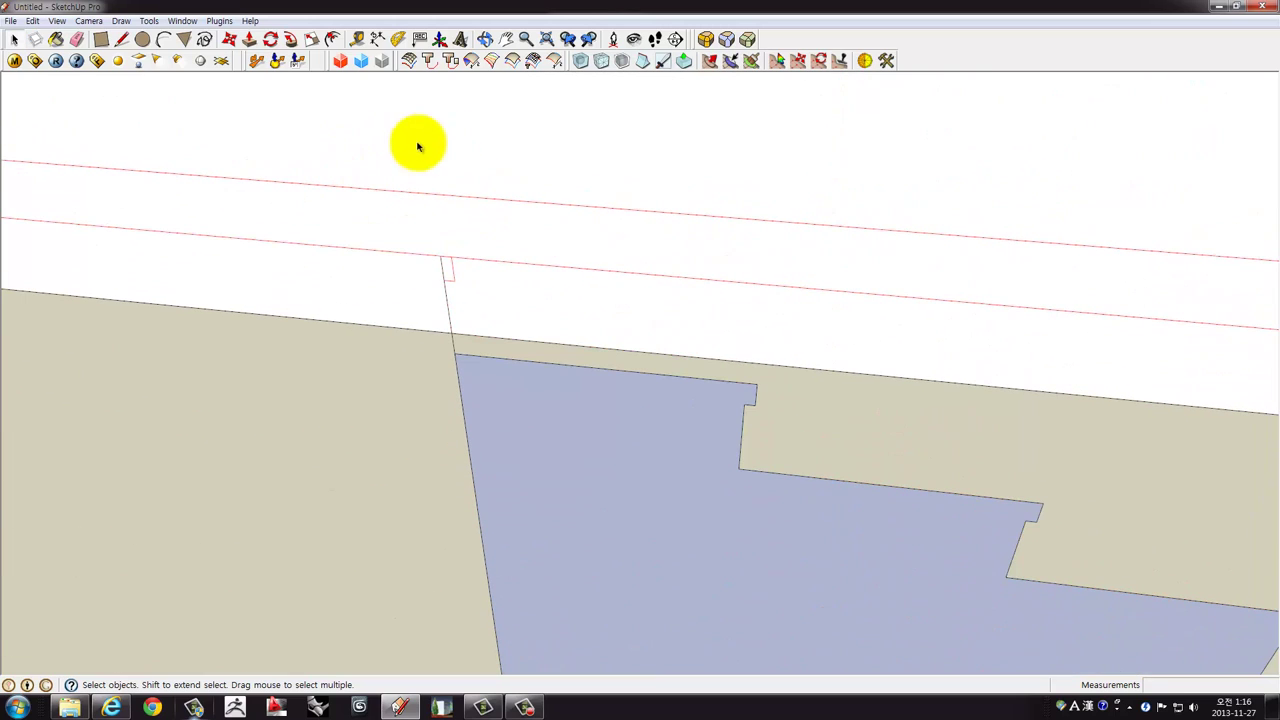
# Draw a small rectangle at the beam's end corner and select the stair face.
pyautogui.click(101, 39)
pyautogui.click(454, 274)
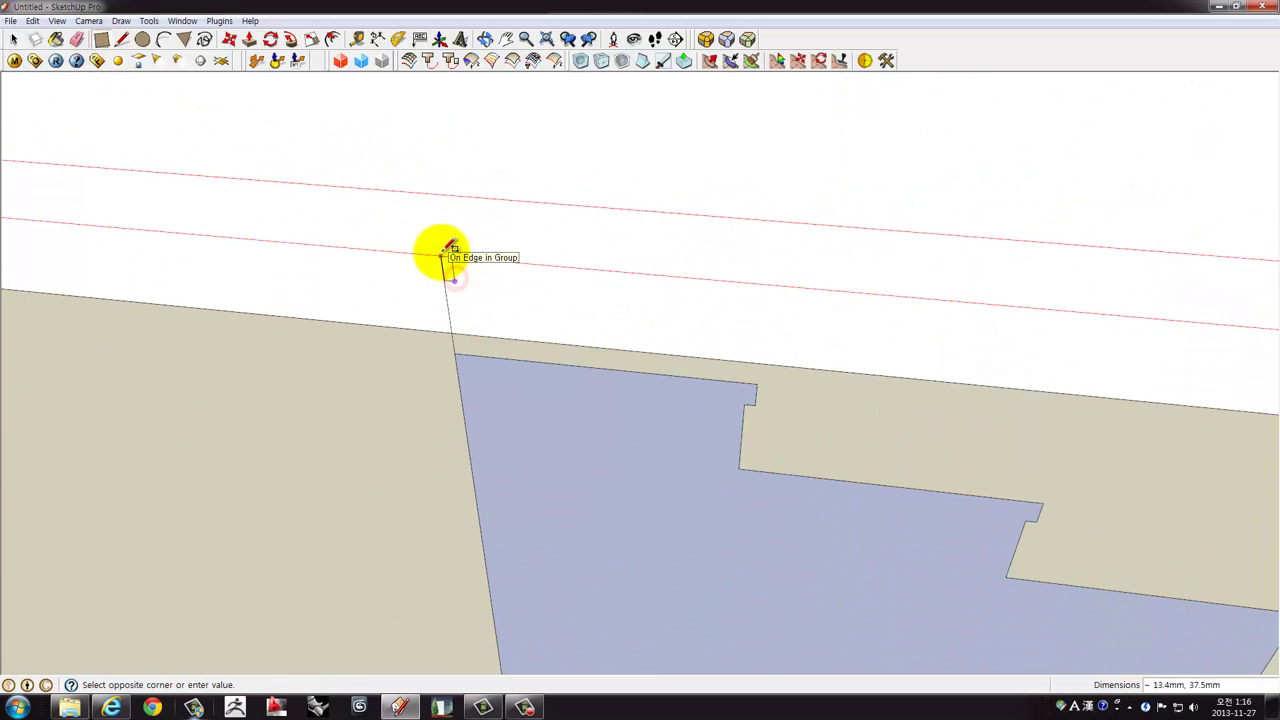
pyautogui.click(445, 252)
pyautogui.scroll(-3, 480, 271)
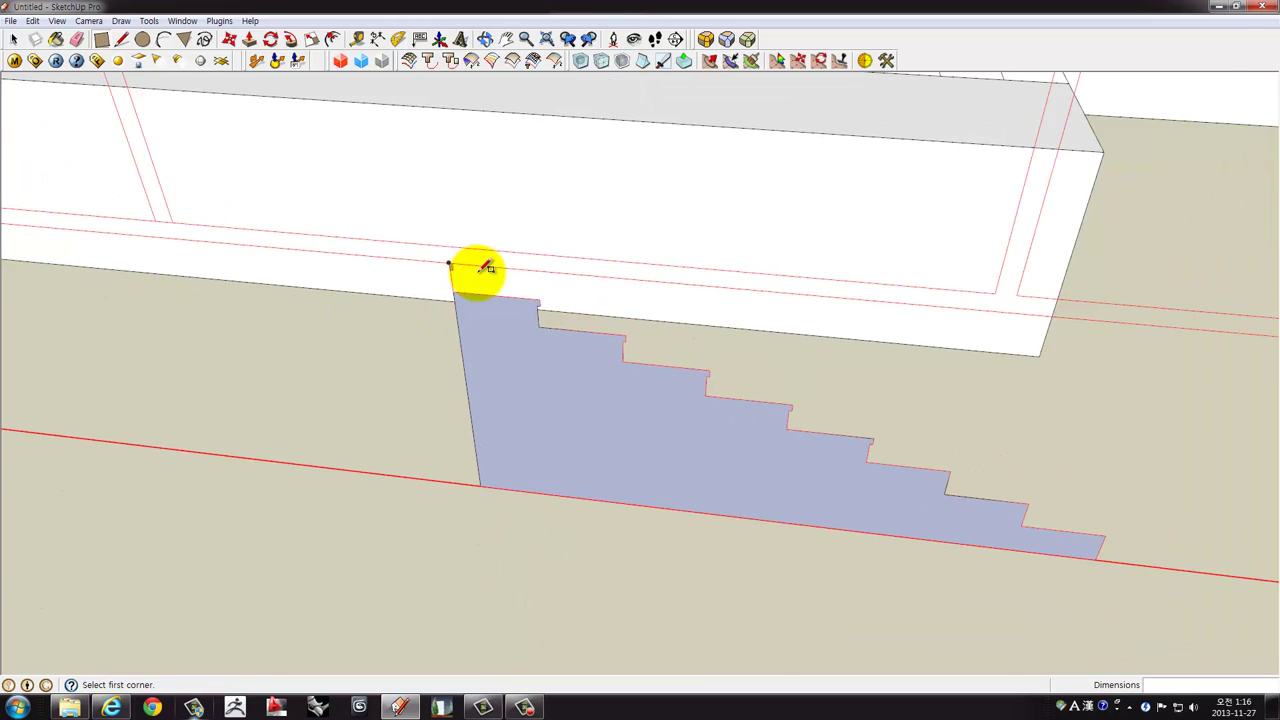
pyautogui.moveTo(714, 306)
pyautogui.mouseDown(button='middle')
pyautogui.moveTo(562, 345)
pyautogui.moveTo(640, 366)
pyautogui.moveTo(517, 417)
pyautogui.mouseUp(button='middle')
pyautogui.press('space')
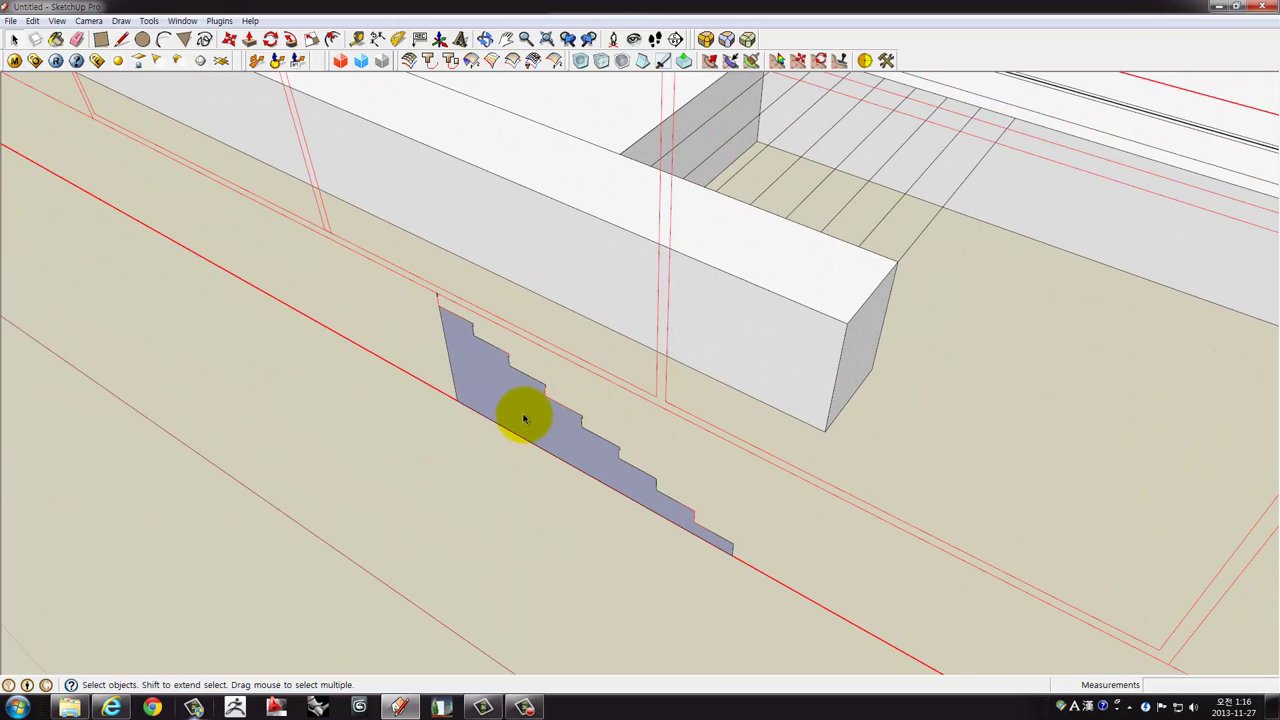
pyautogui.click(522, 427)
# Push/Pull the stair face out 6111.2 mm into solid steps.
pyautogui.press('p')
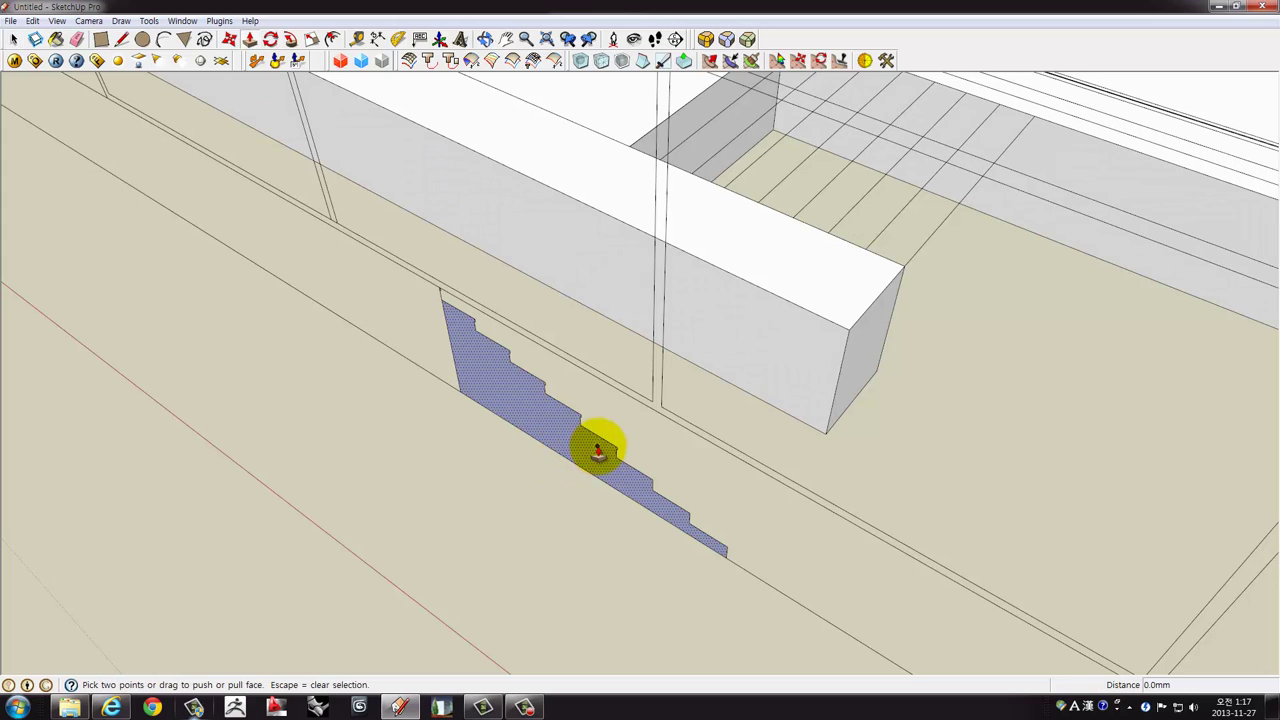
pyautogui.click(592, 448)
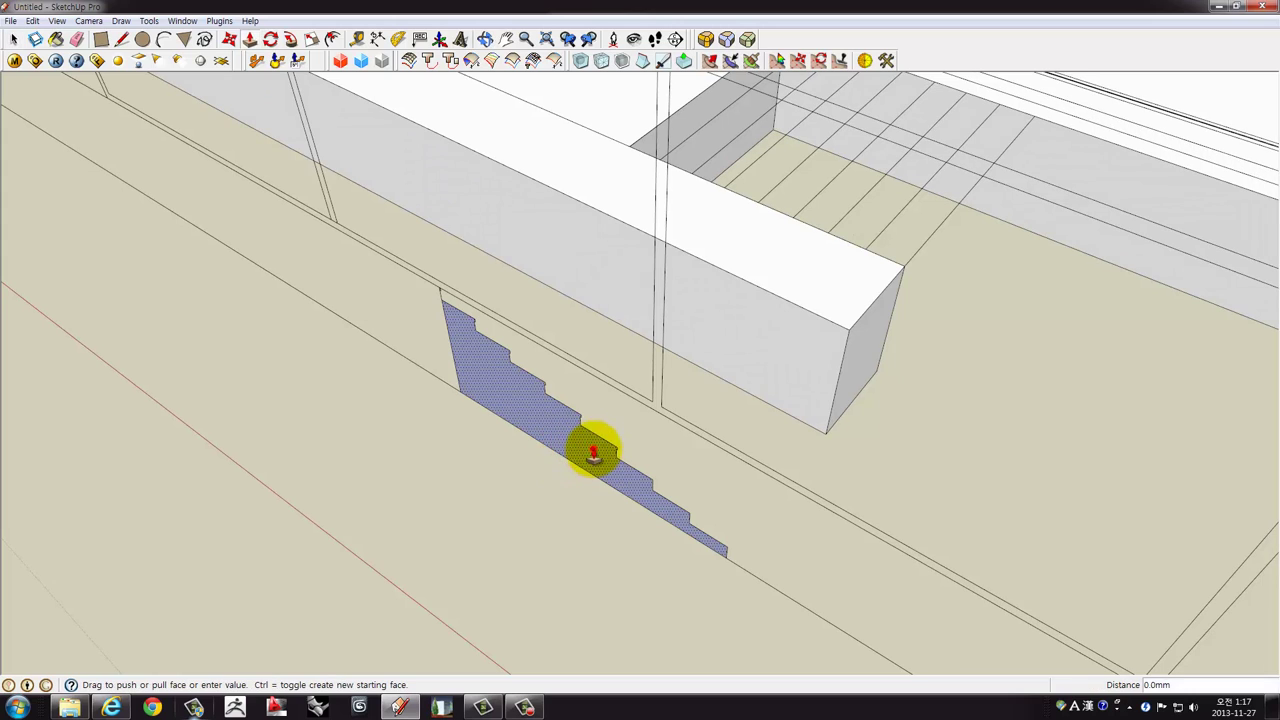
pyautogui.click(1080, 240)
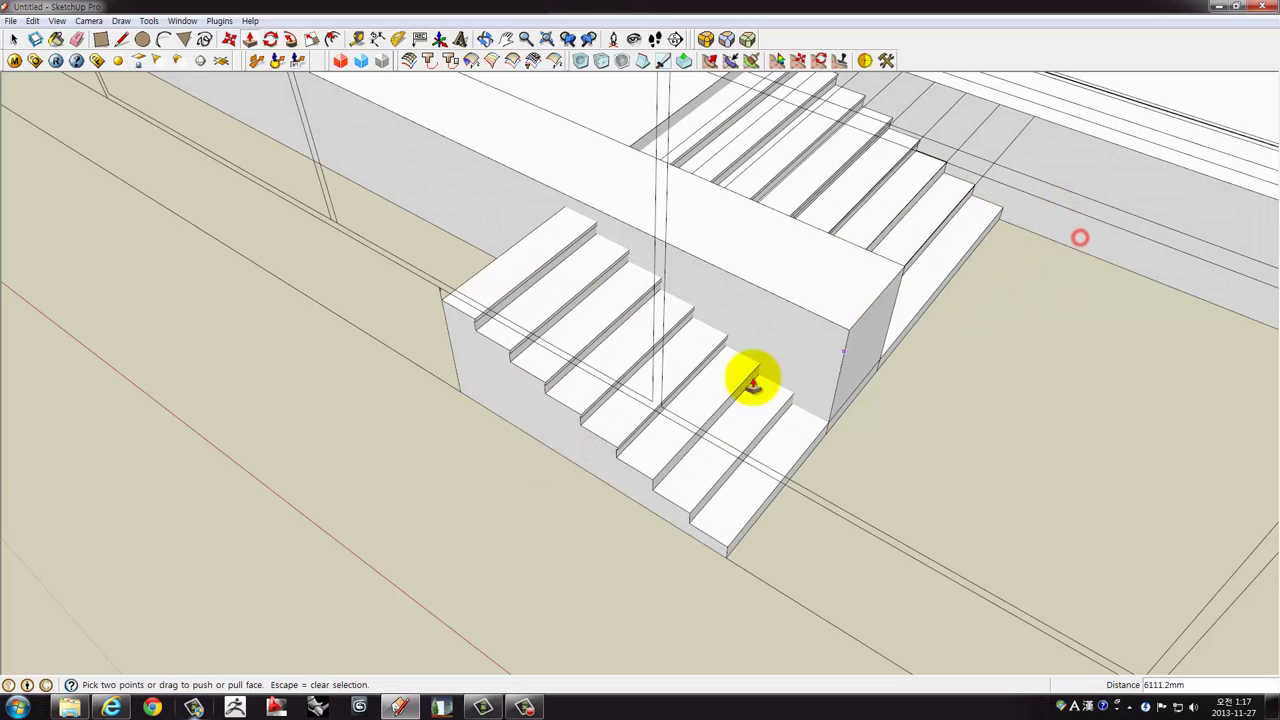
# Push the stair block's outer side face back 2871.2 mm.
pyautogui.press('space')
pyautogui.click(567, 440)
pyautogui.press('p')
pyautogui.click(567, 440)
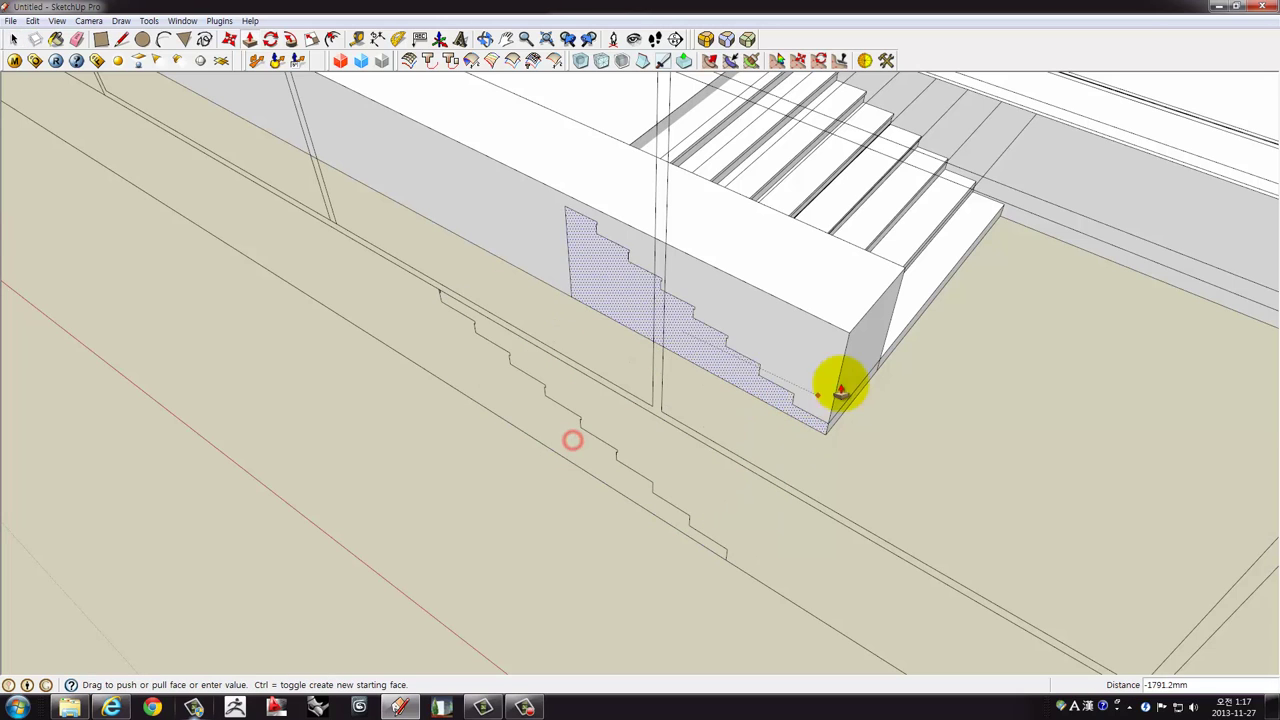
pyautogui.click(900, 277)
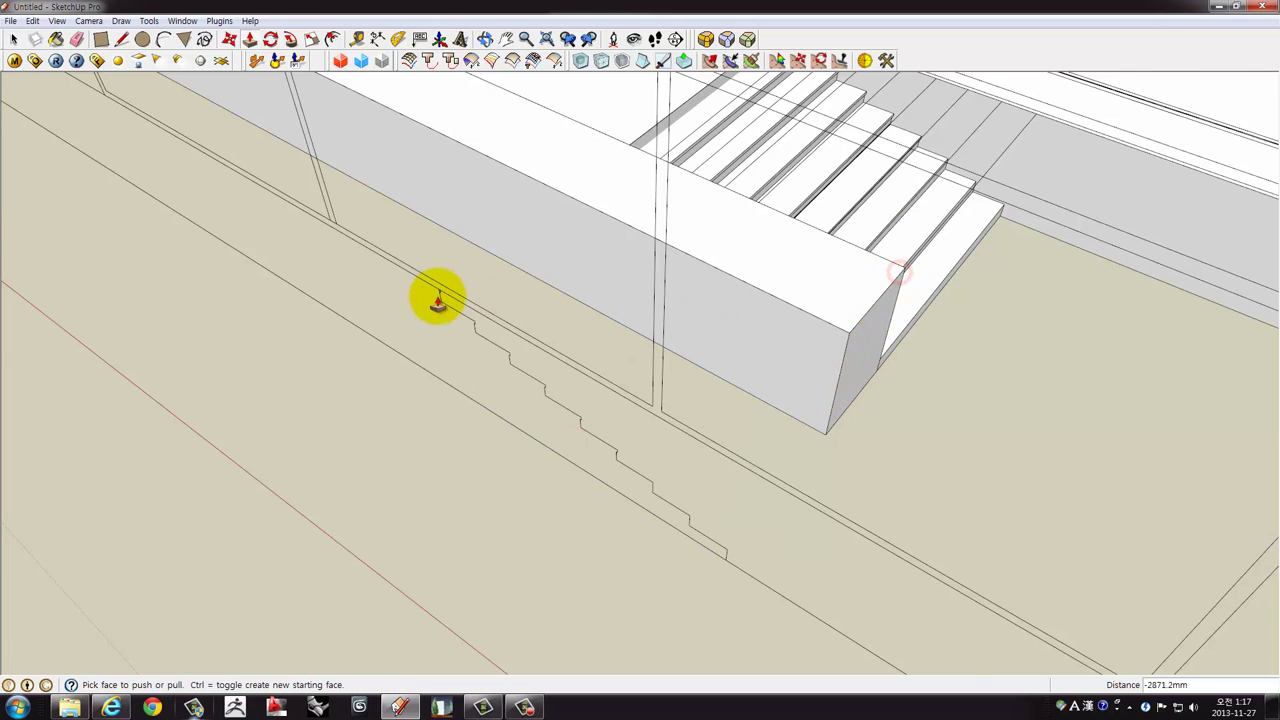
pyautogui.scroll(3, 429, 297)
pyautogui.scroll(2, 455, 285)
pyautogui.scroll(-3, 453, 293)
pyautogui.scroll(1, 447, 366)
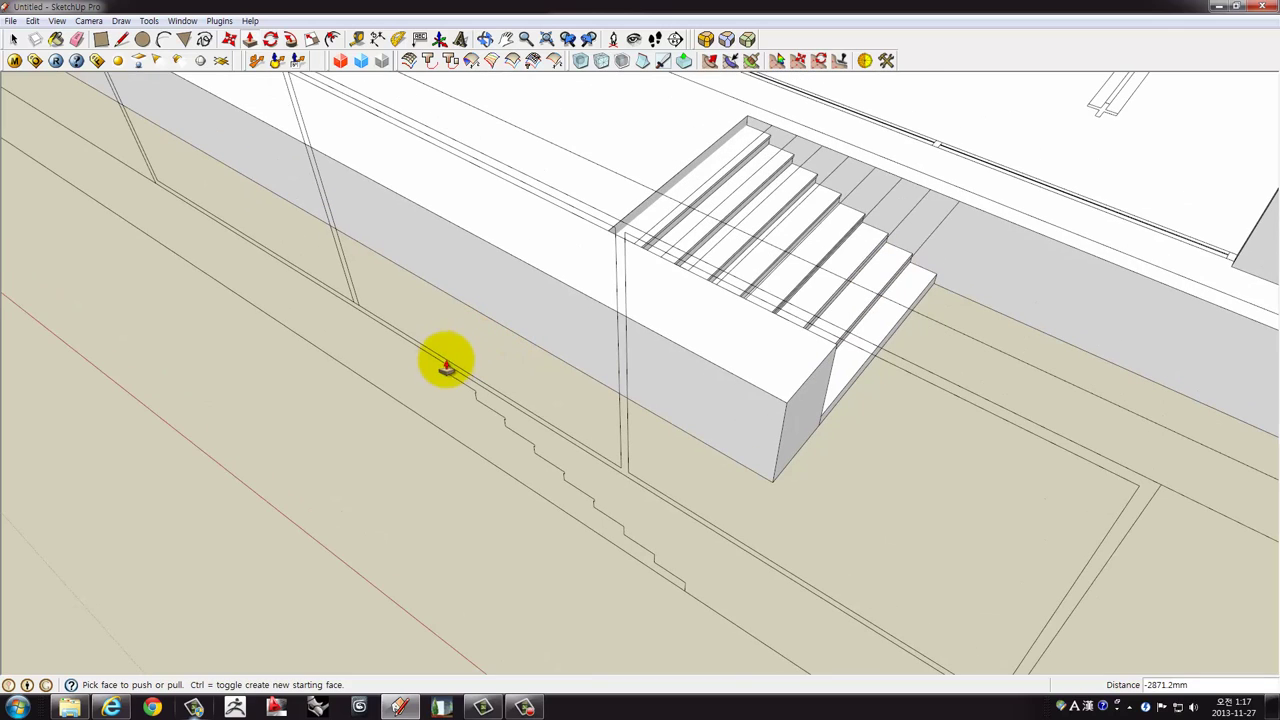
pyautogui.scroll(3, 440, 380)
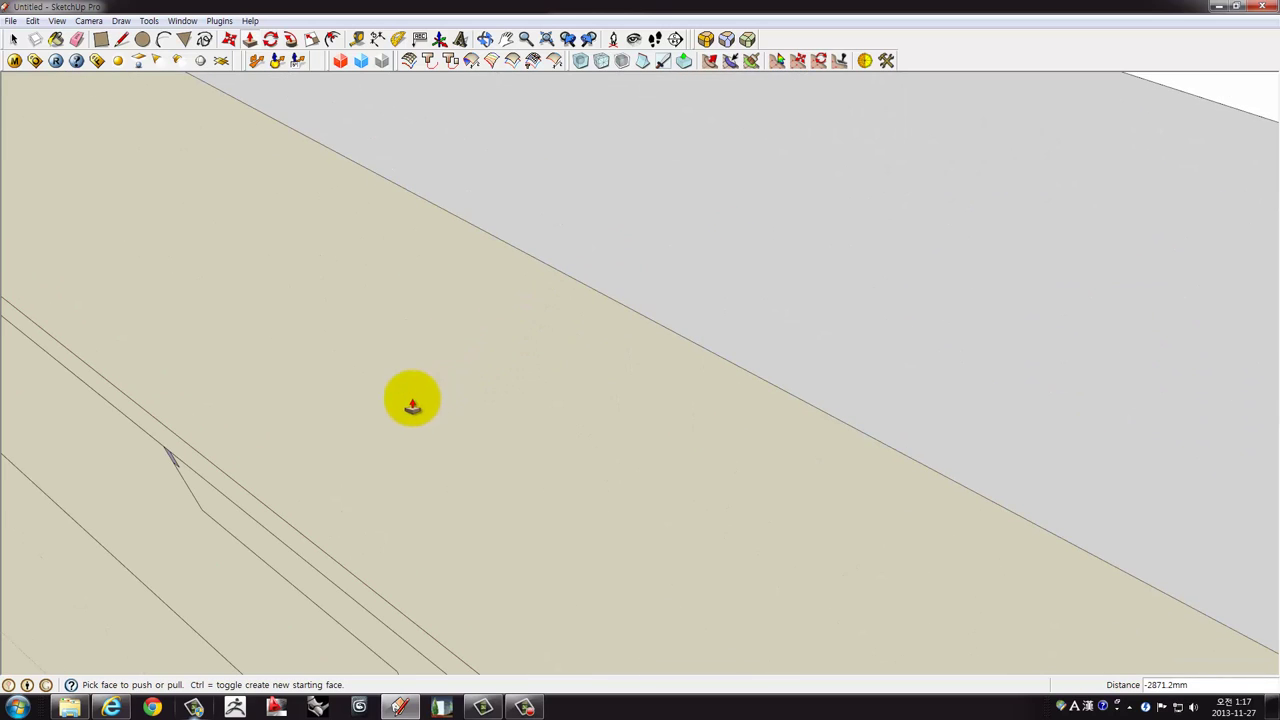
pyautogui.scroll(2, 425, 393)
pyautogui.scroll(-3, 190, 495)
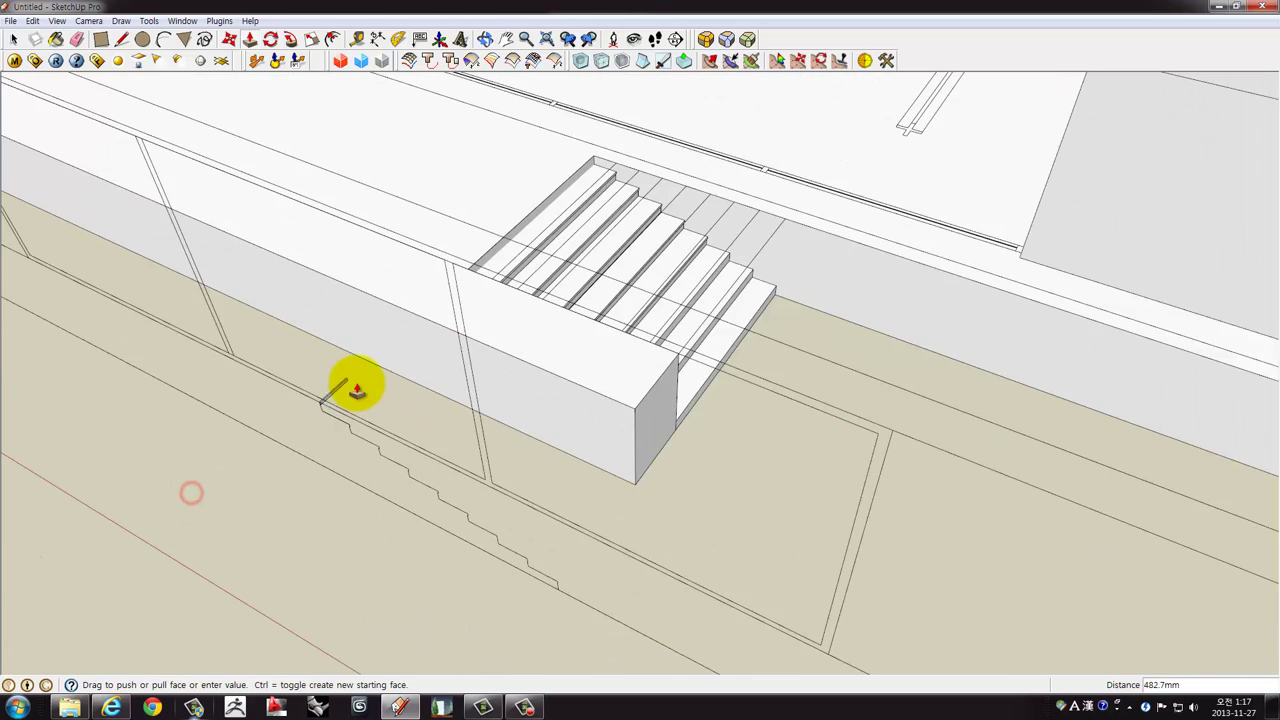
pyautogui.scroll(-2, 357, 386)
pyautogui.scroll(2, 491, 266)
pyautogui.scroll(1, 486, 262)
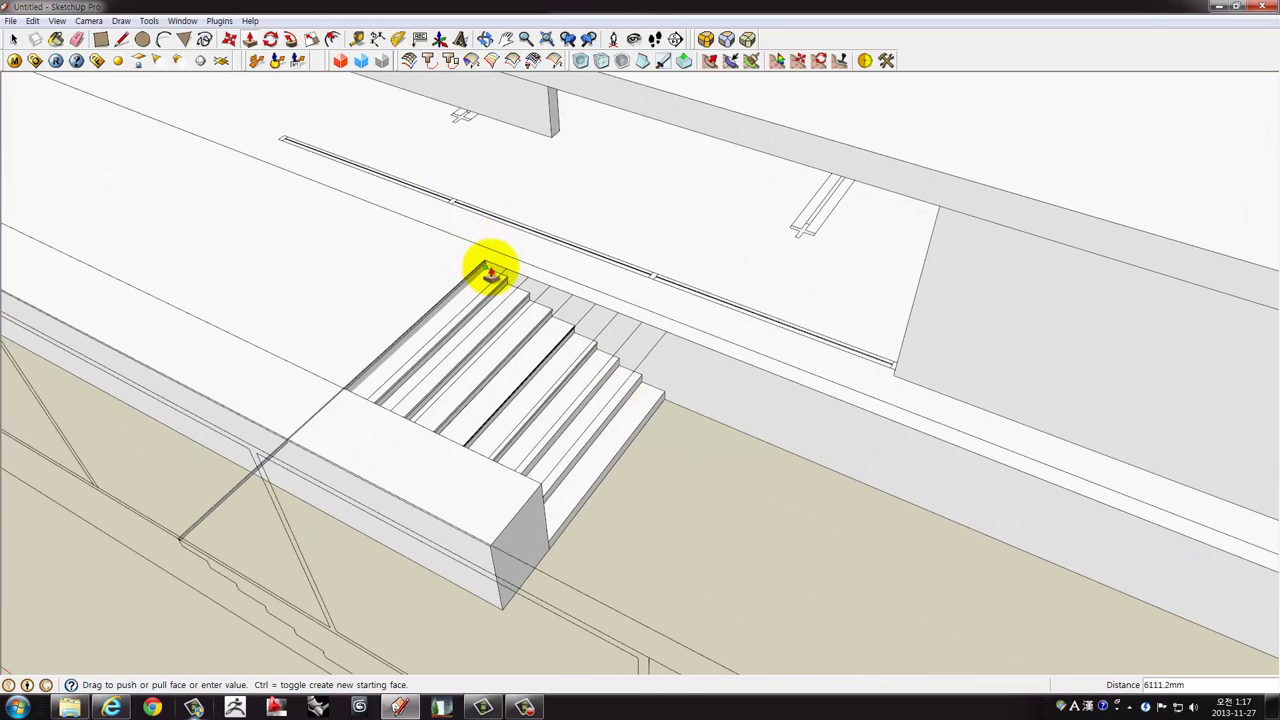
pyautogui.click(492, 268)
# Start pushing back the thin leftover sliver of the stairs.
pyautogui.scroll(2, 200, 545)
pyautogui.scroll(2, 250, 520)
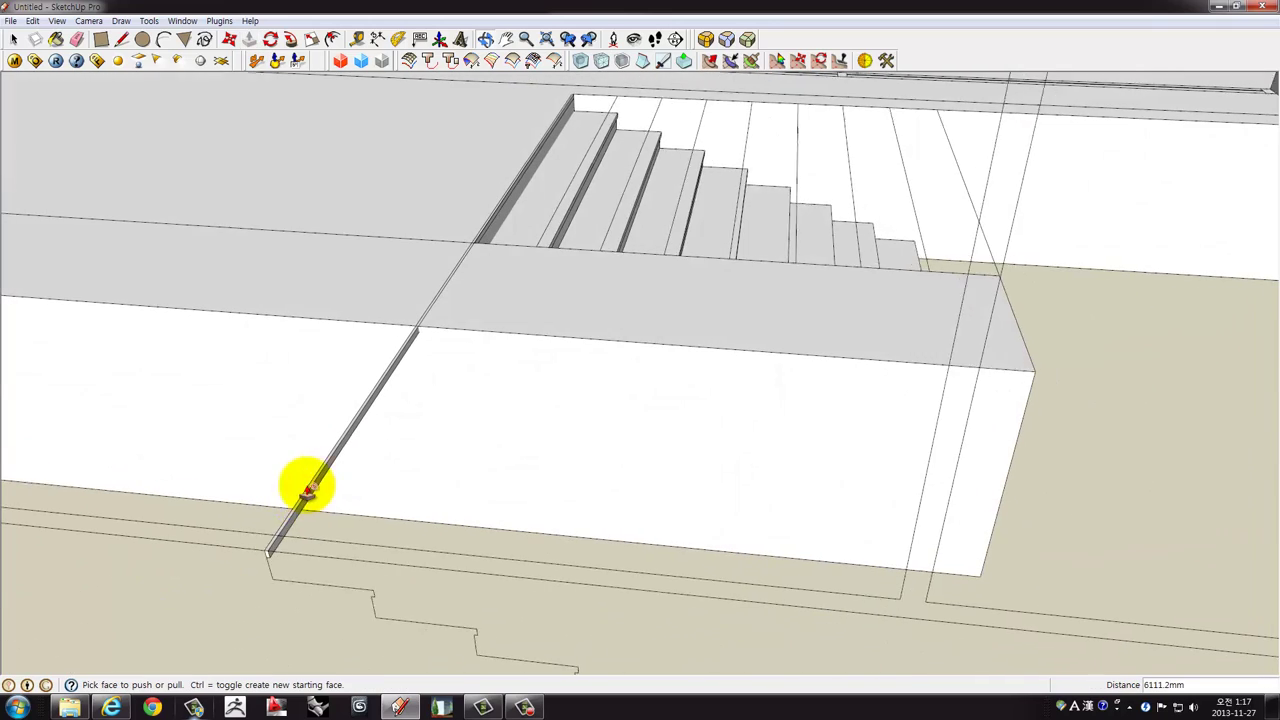
pyautogui.scroll(2, 280, 540)
pyautogui.click(268, 560)
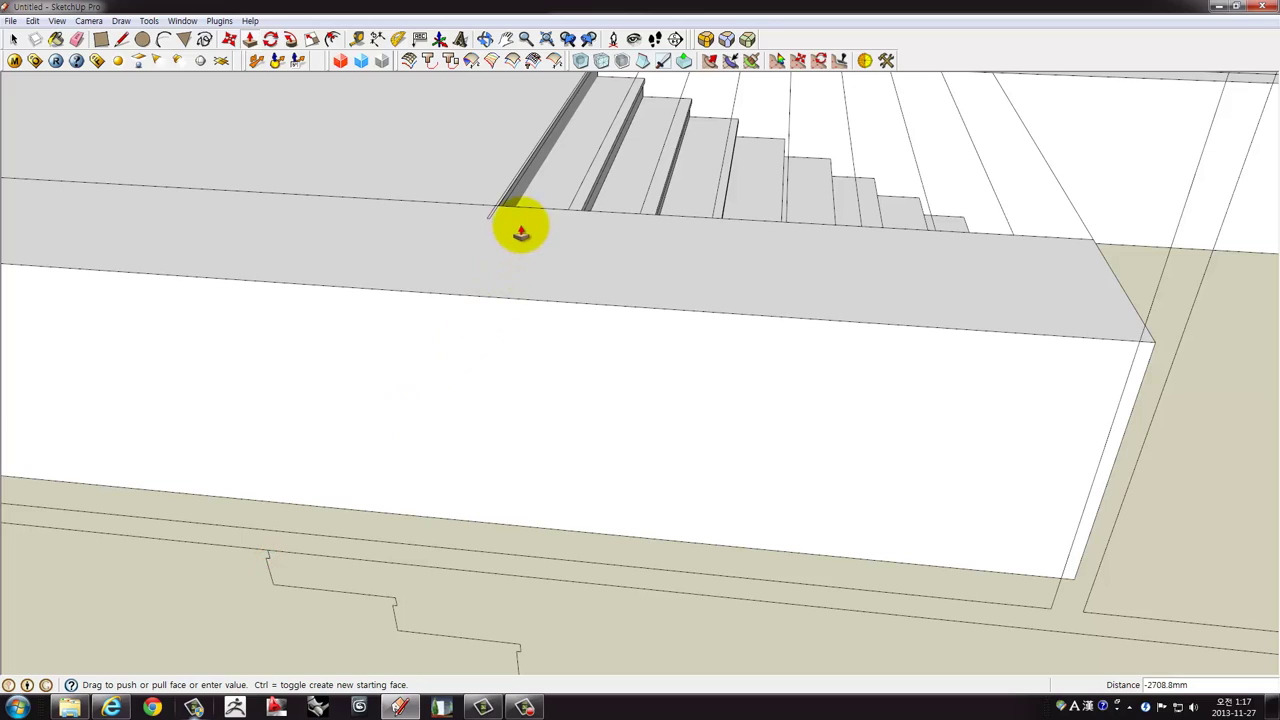
# Select all connected stair geometry and make it a single group.
pyautogui.moveTo(708, 243); pyautogui.dragTo(314, 423, button='middle')
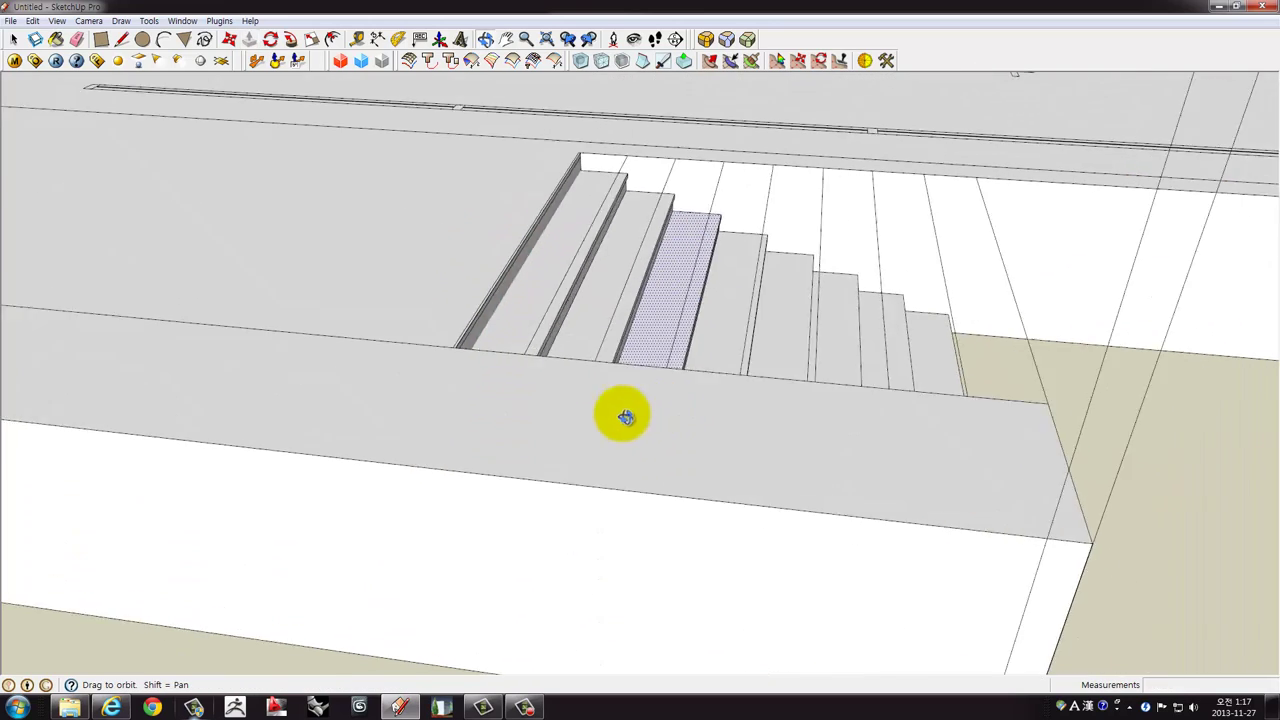
pyautogui.press('space')
pyautogui.tripleClick(697, 344)
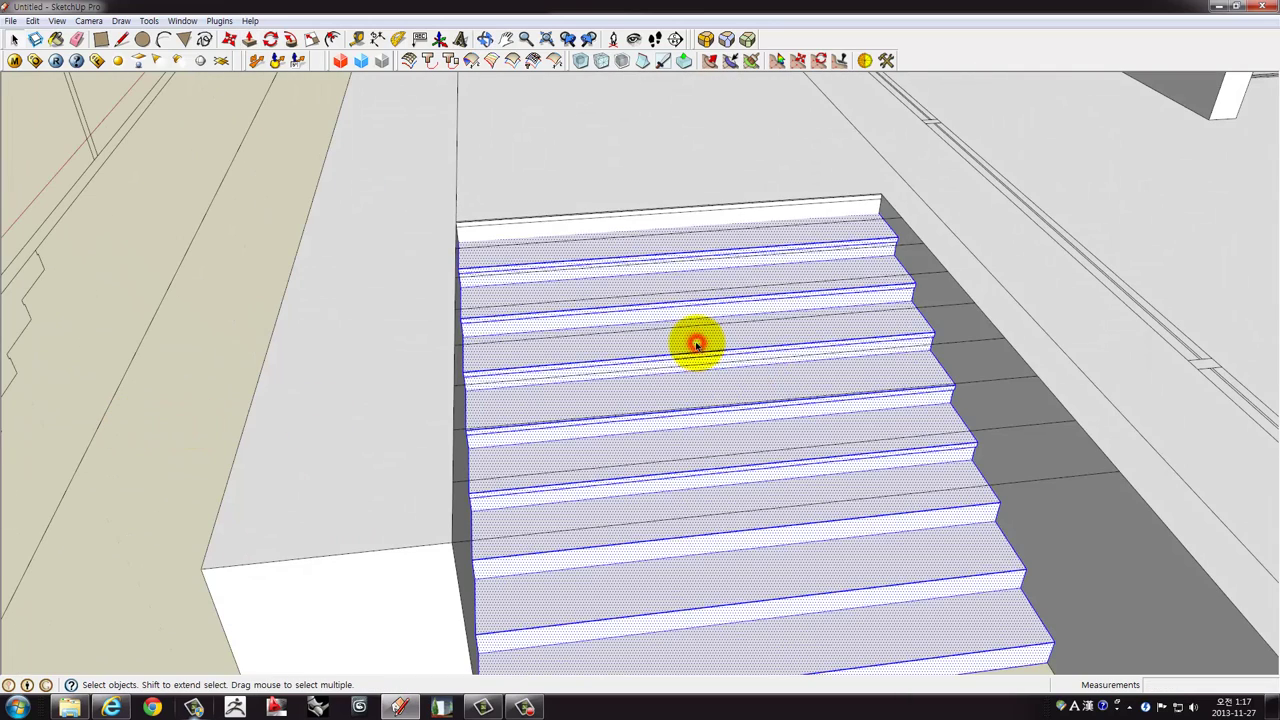
pyautogui.moveTo(697, 343); pyautogui.dragTo(738, 297, button='middle')
pyautogui.scroll(3, 663, 220)
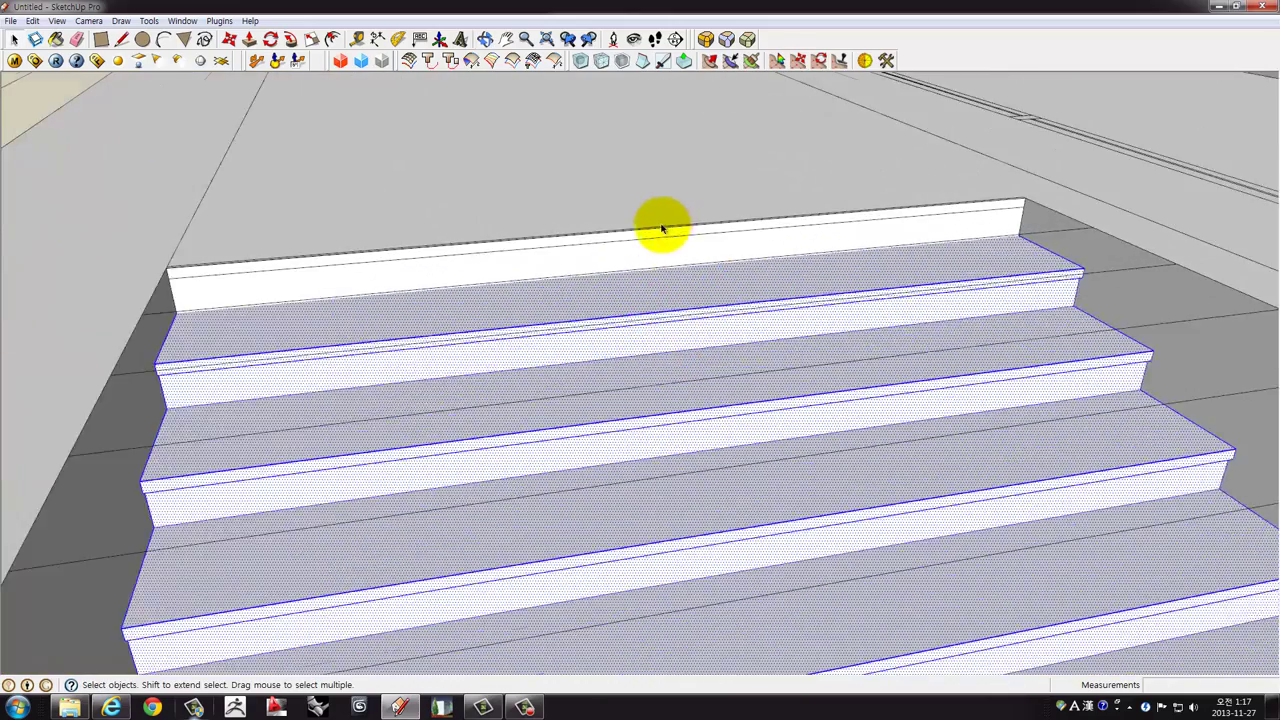
pyautogui.scroll(2, 660, 226)
pyautogui.rightClick(658, 233)
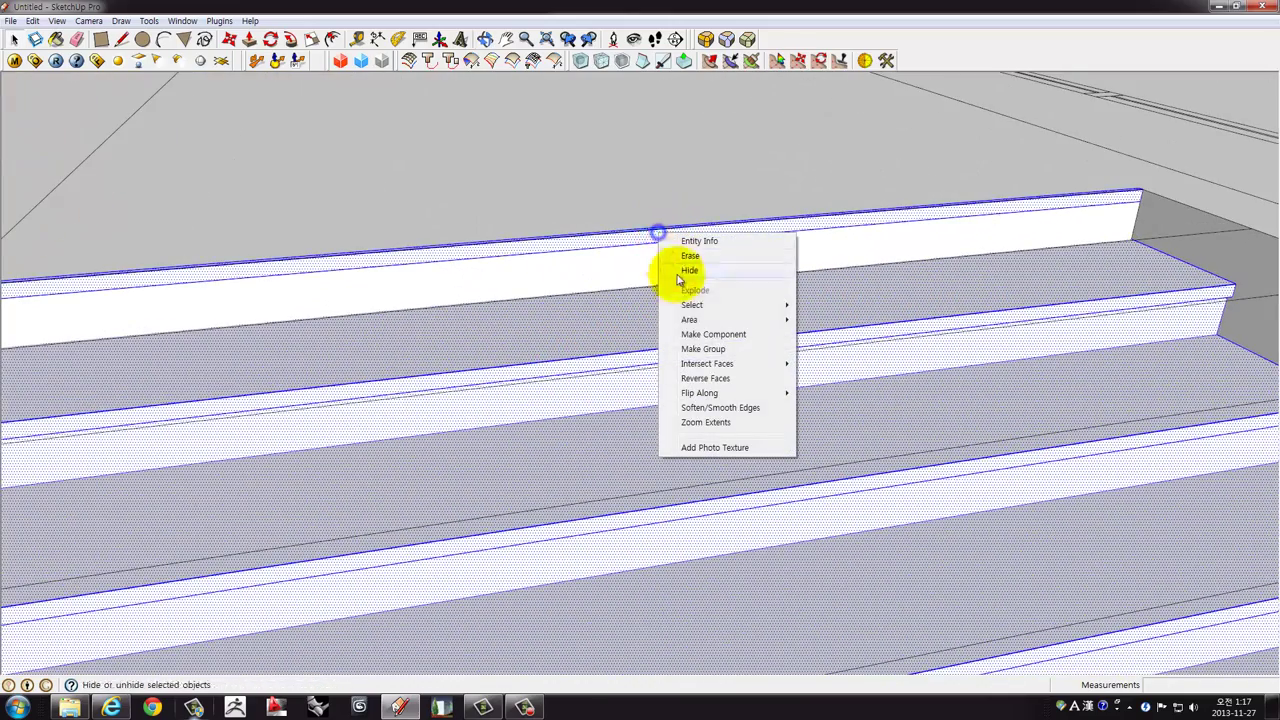
pyautogui.click(702, 356)
# Clear the selection and orbit around the whole building for a low side view.
pyautogui.moveTo(623, 286); pyautogui.dragTo(837, 380, button='middle')
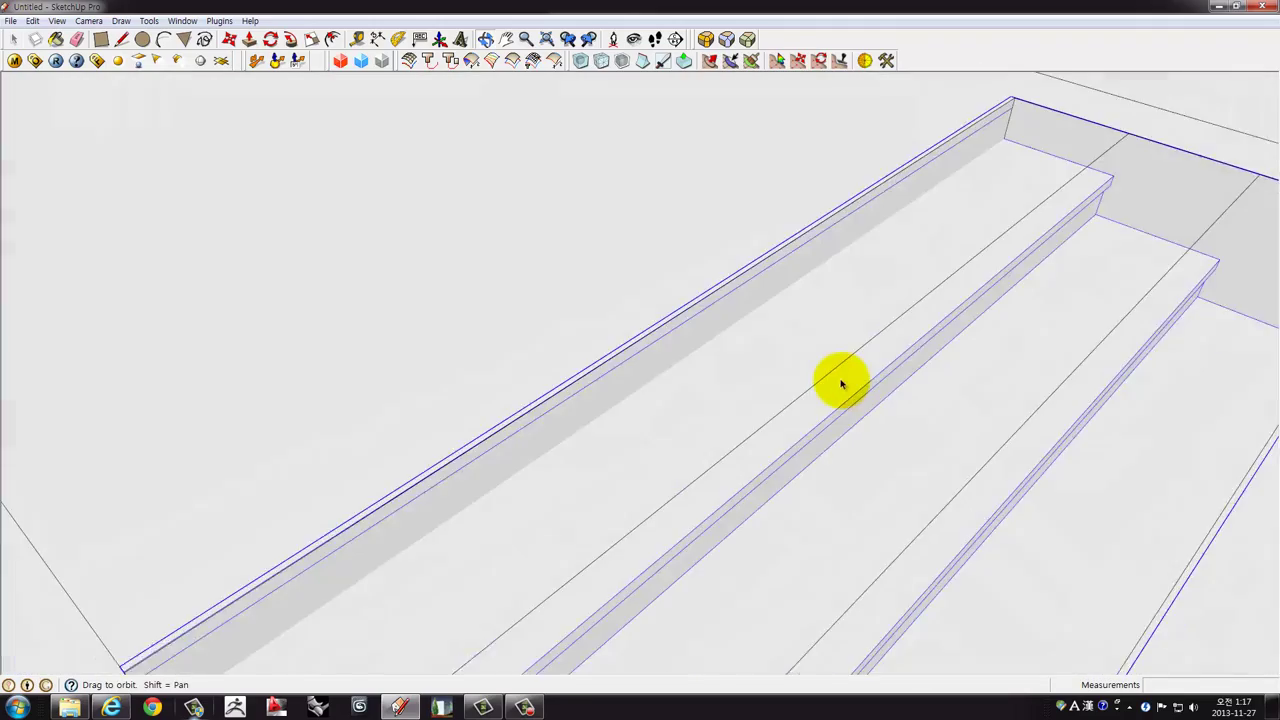
pyautogui.scroll(-3, 831, 371)
pyautogui.scroll(-3, 826, 380)
pyautogui.scroll(-3, 700, 440)
pyautogui.click(443, 486)
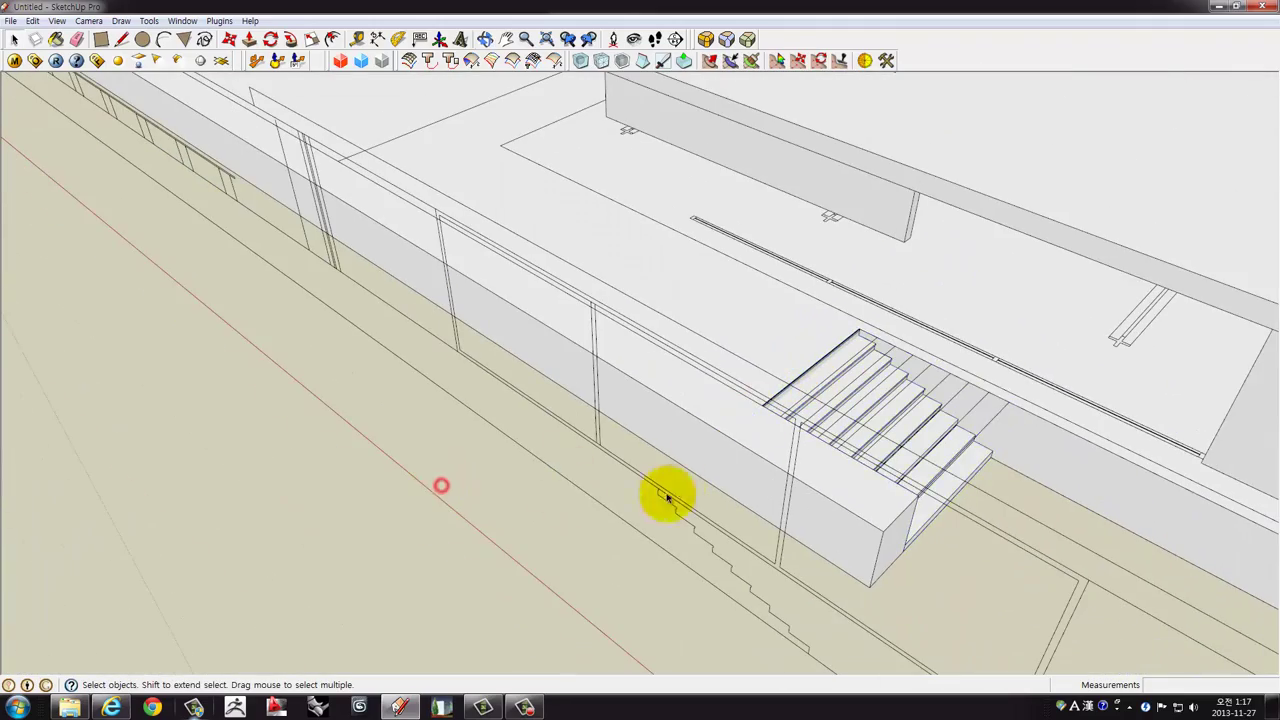
pyautogui.moveTo(666, 497)
pyautogui.mouseDown(button='middle')
pyautogui.moveTo(574, 377)
pyautogui.moveTo(478, 310)
pyautogui.moveTo(694, 314)
pyautogui.moveTo(483, 318)
pyautogui.moveTo(357, 337)
pyautogui.moveTo(349, 369)
pyautogui.moveTo(404, 348)
pyautogui.moveTo(391, 286)
pyautogui.moveTo(405, 258)
pyautogui.mouseUp(button='middle')
pyautogui.scroll(-3, 490, 310)
pyautogui.moveTo(863, 323)
pyautogui.mouseDown(button='middle')
pyautogui.moveTo(634, 340)
pyautogui.moveTo(700, 360)
pyautogui.mouseUp(button='middle')
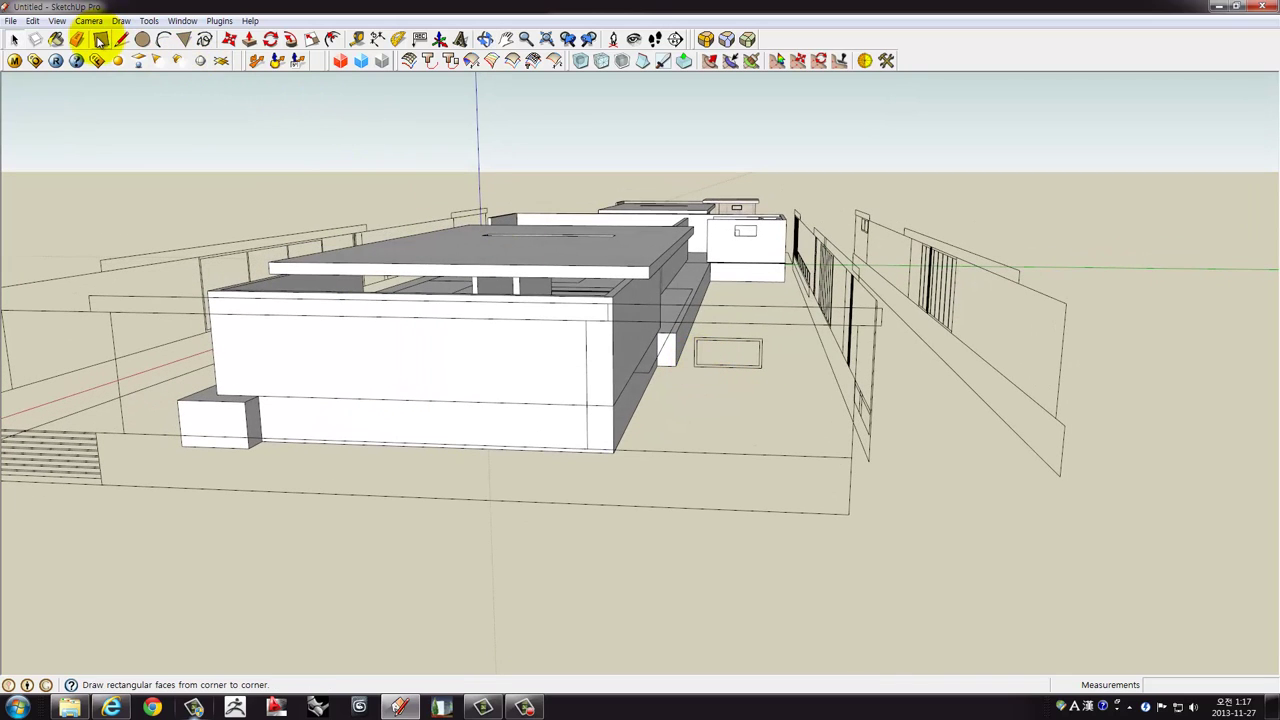
pyautogui.moveTo(700, 325)
pyautogui.mouseDown(button='middle')
pyautogui.moveTo(791, 360)
pyautogui.moveTo(920, 352)
pyautogui.moveTo(929, 386)
pyautogui.mouseUp(button='middle')
pyautogui.scroll(3, 757, 347)
pyautogui.scroll(-5, 757, 347)
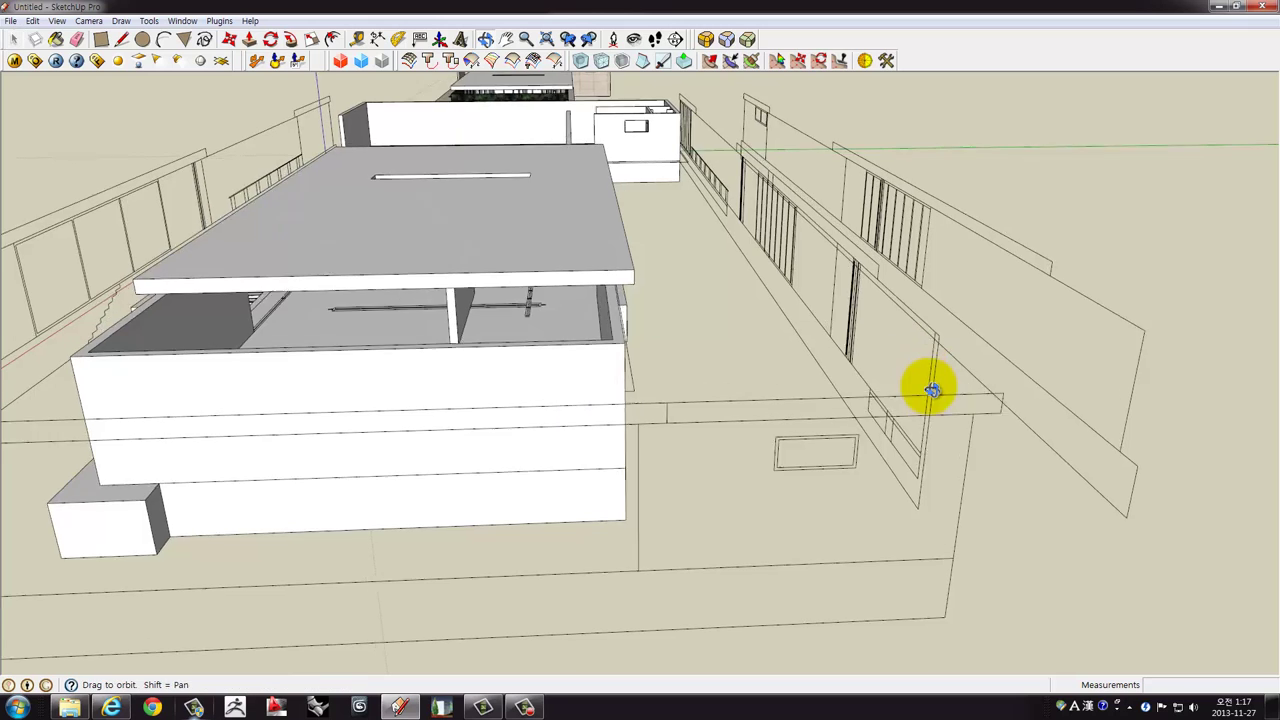
pyautogui.scroll(2, 929, 386)
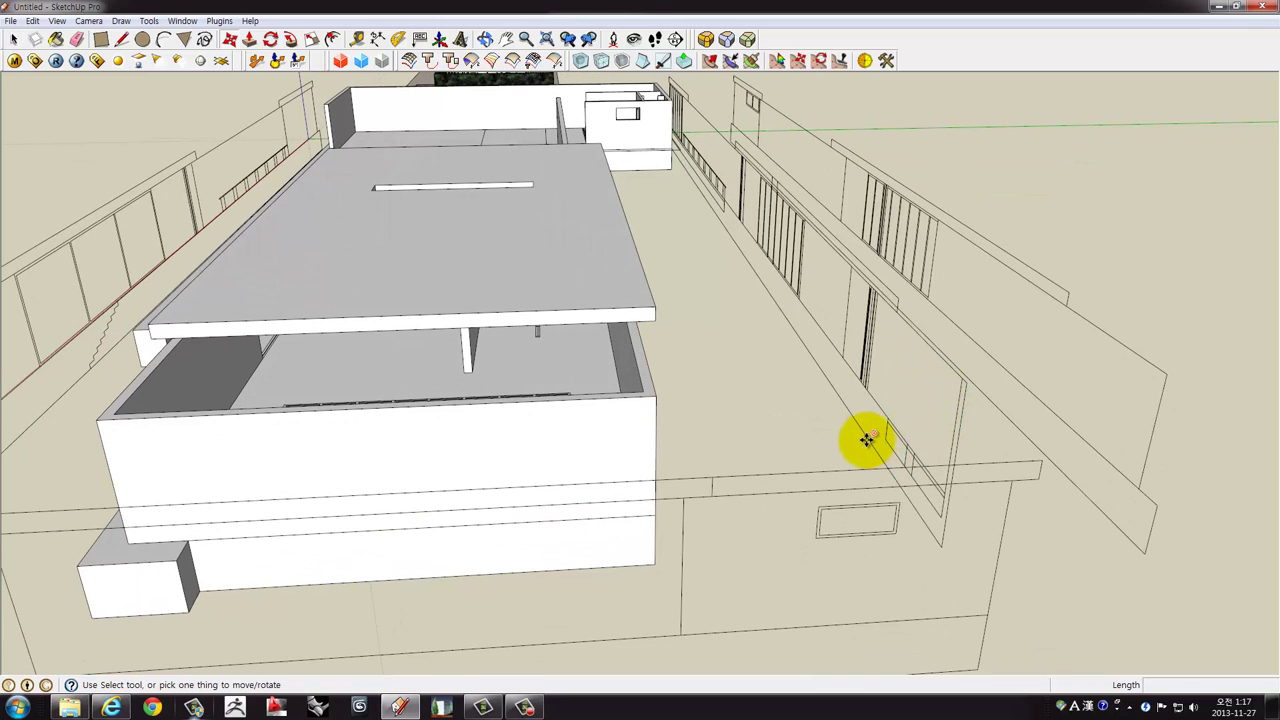
# Place three Tape Measure guides between the wall lines and the small rectangle.
pyautogui.moveTo(870, 432); pyautogui.dragTo(877, 443, button='middle')
pyautogui.press('t')
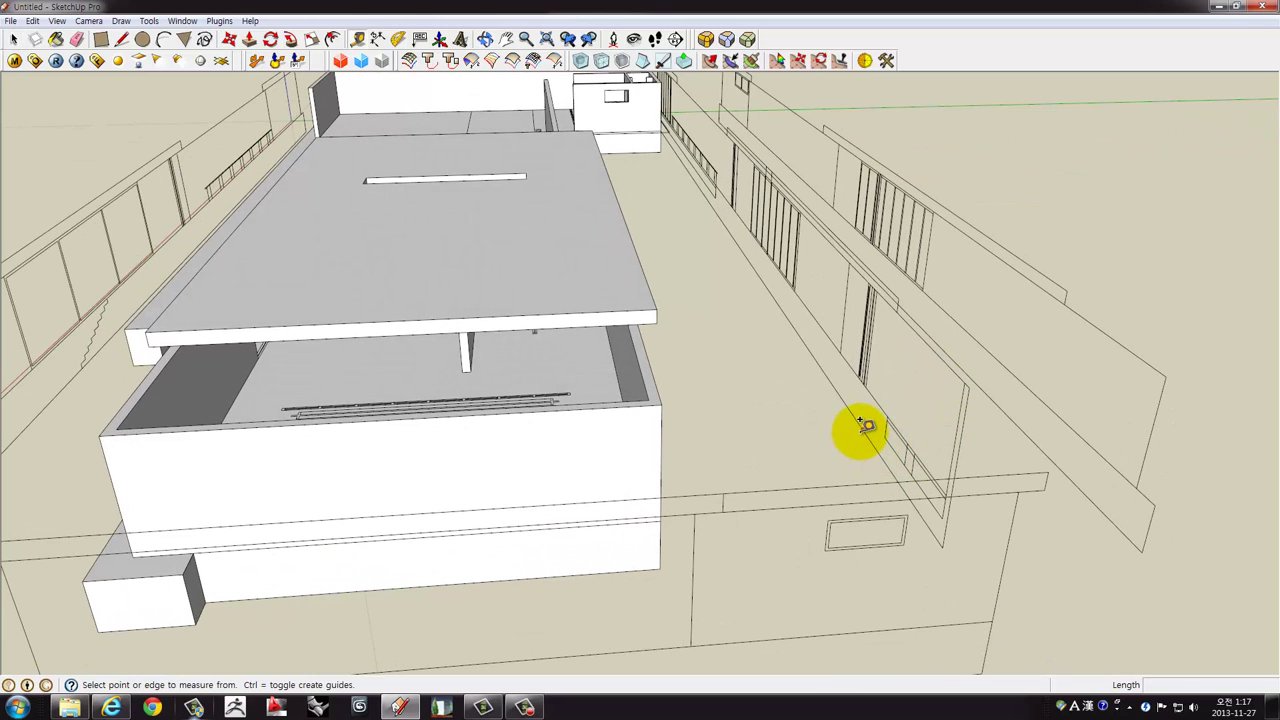
pyautogui.click(860, 425)
pyautogui.click(905, 542)
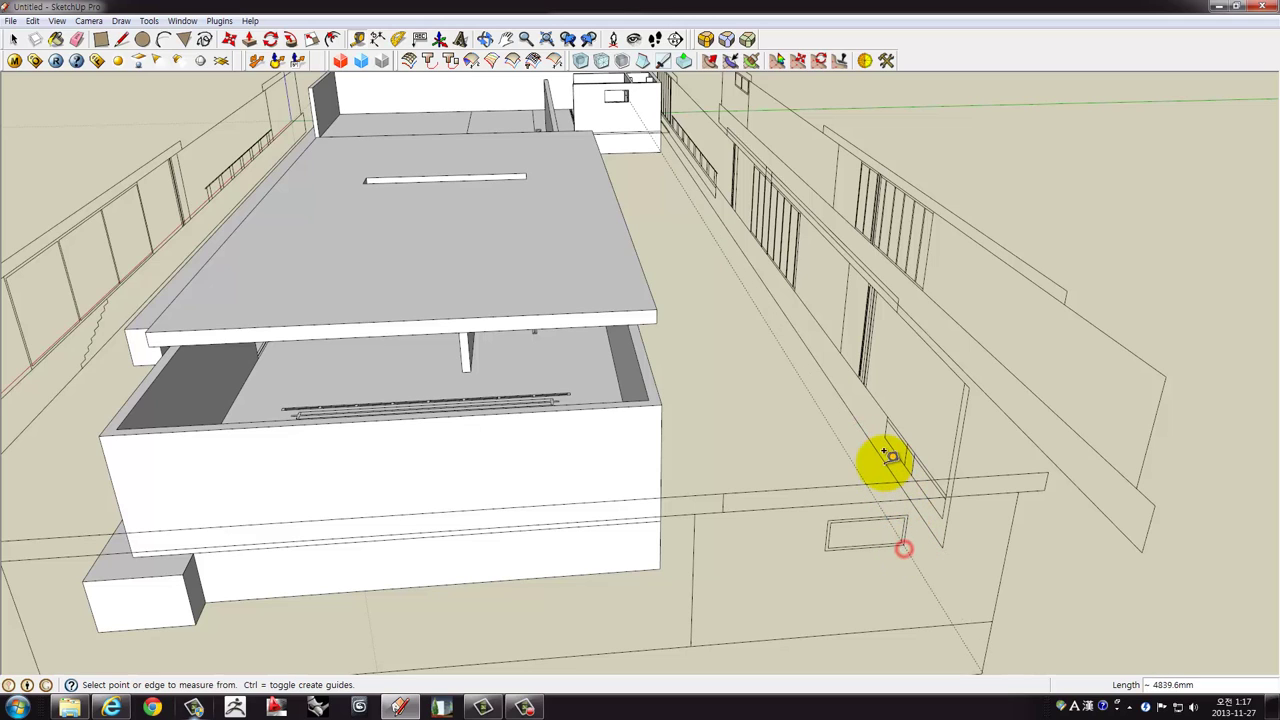
pyautogui.click(885, 457)
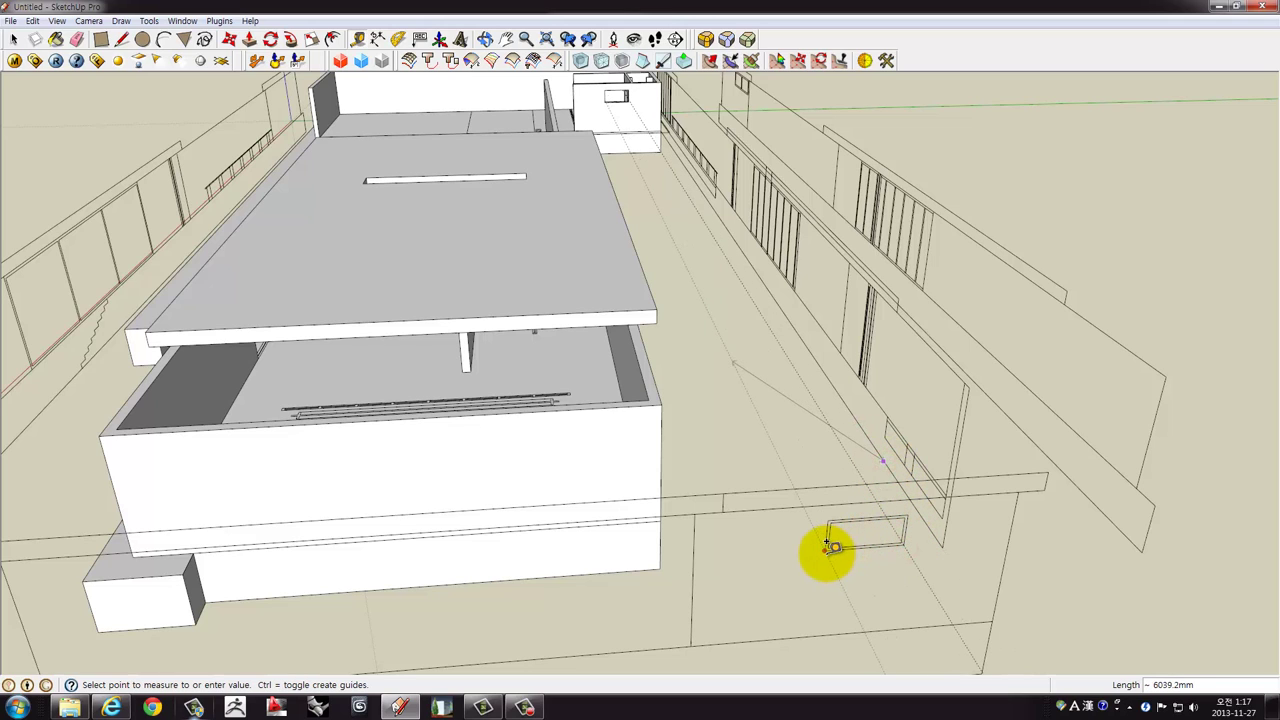
pyautogui.click(828, 548)
pyautogui.click(874, 438)
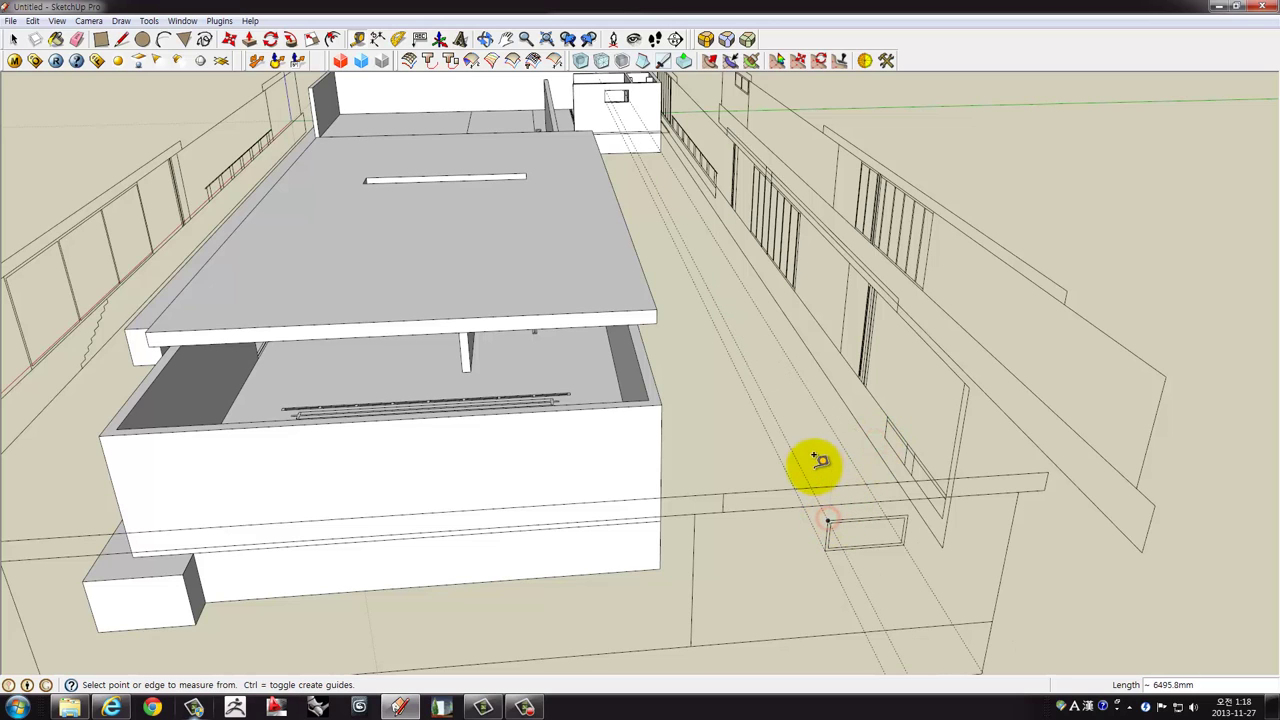
pyautogui.click(802, 462)
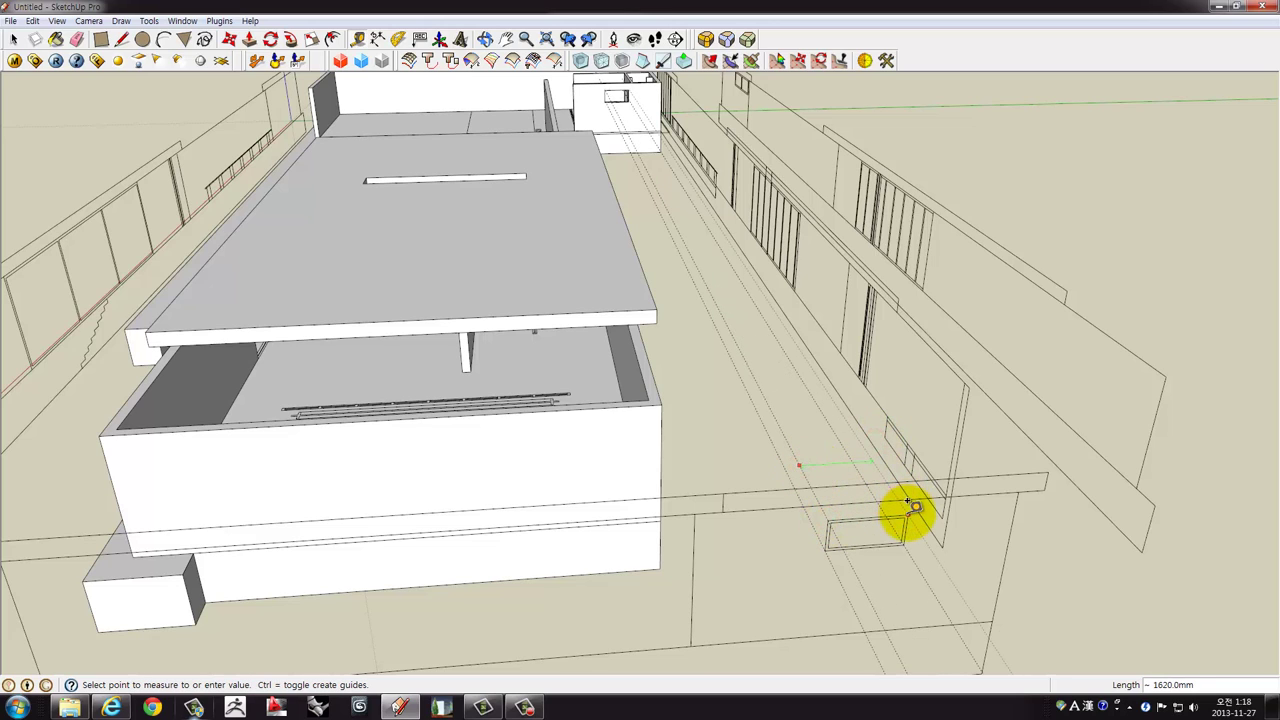
pyautogui.click(909, 505)
# Orbit and zoom to bring the walled room into view.
pyautogui.moveTo(789, 346)
pyautogui.mouseDown(button='middle')
pyautogui.moveTo(691, 317)
pyautogui.moveTo(510, 370)
pyautogui.mouseUp(button='middle')
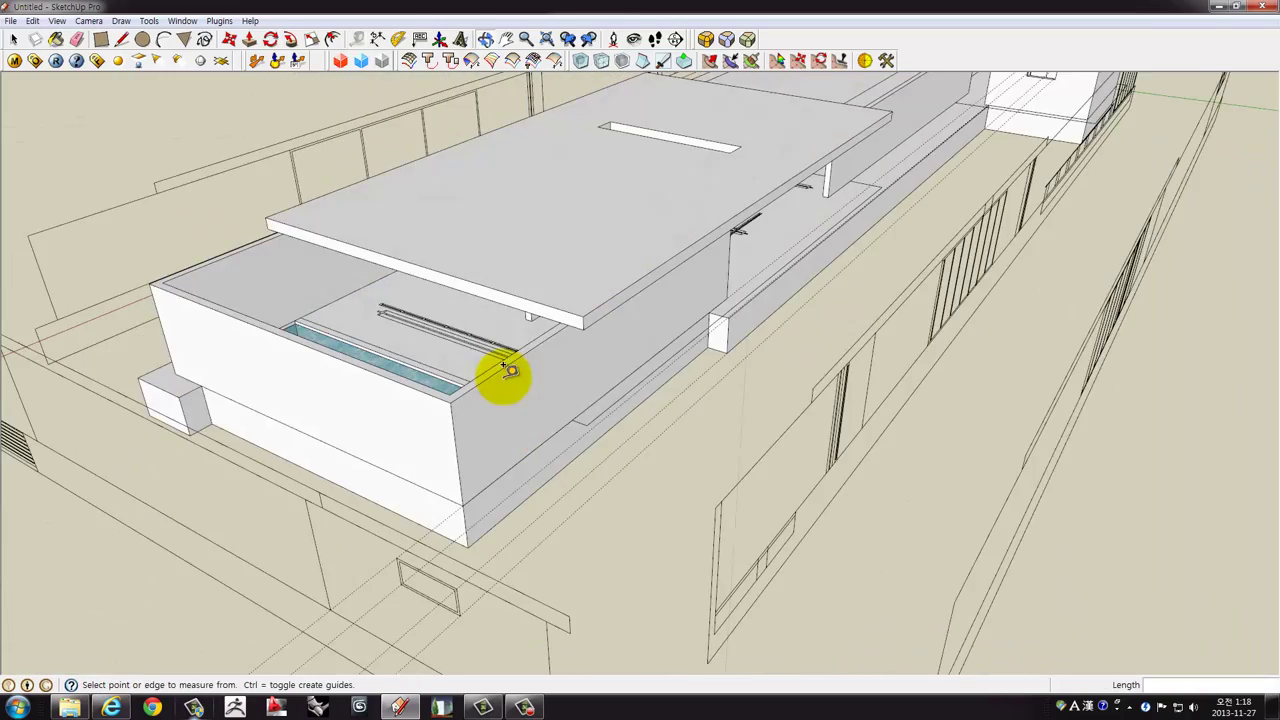
pyautogui.scroll(-5, 640, 365)
pyautogui.scroll(5, 771, 300)
pyautogui.scroll(5, 760, 338)
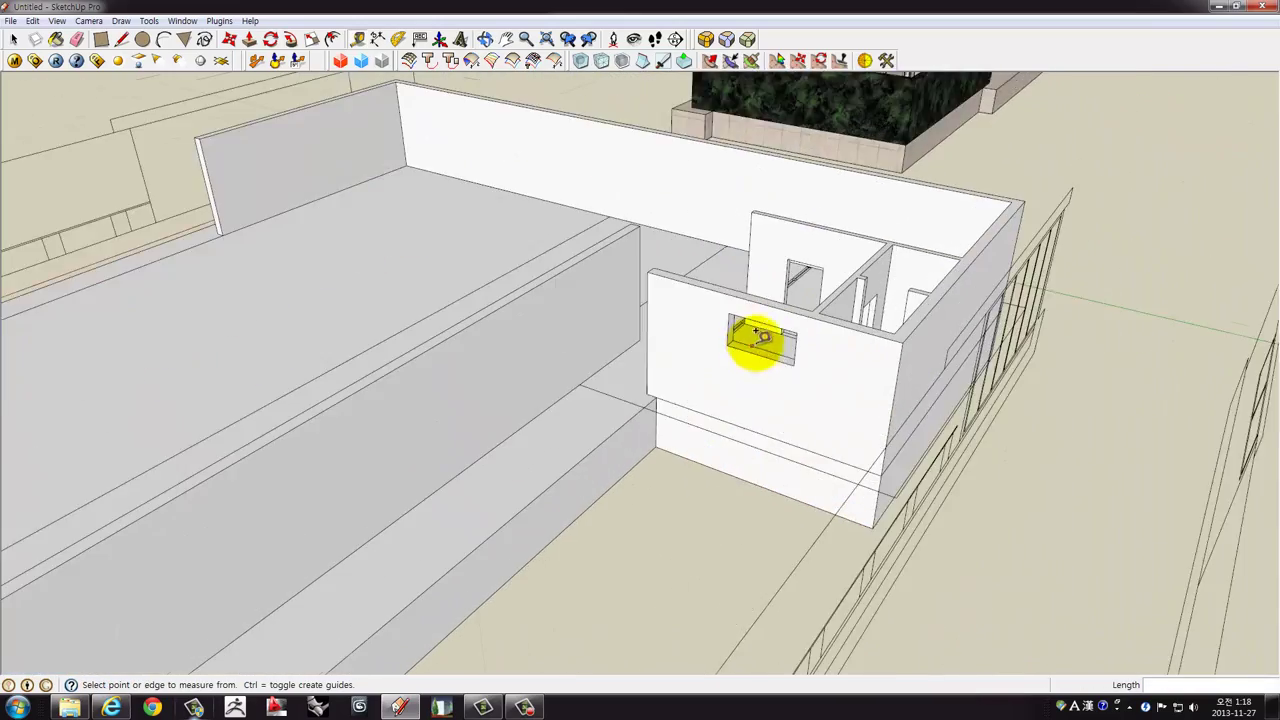
pyautogui.scroll(3, 757, 333)
pyautogui.scroll(-2, 780, 335)
pyautogui.scroll(-3, 760, 360)
pyautogui.scroll(-2, 752, 375)
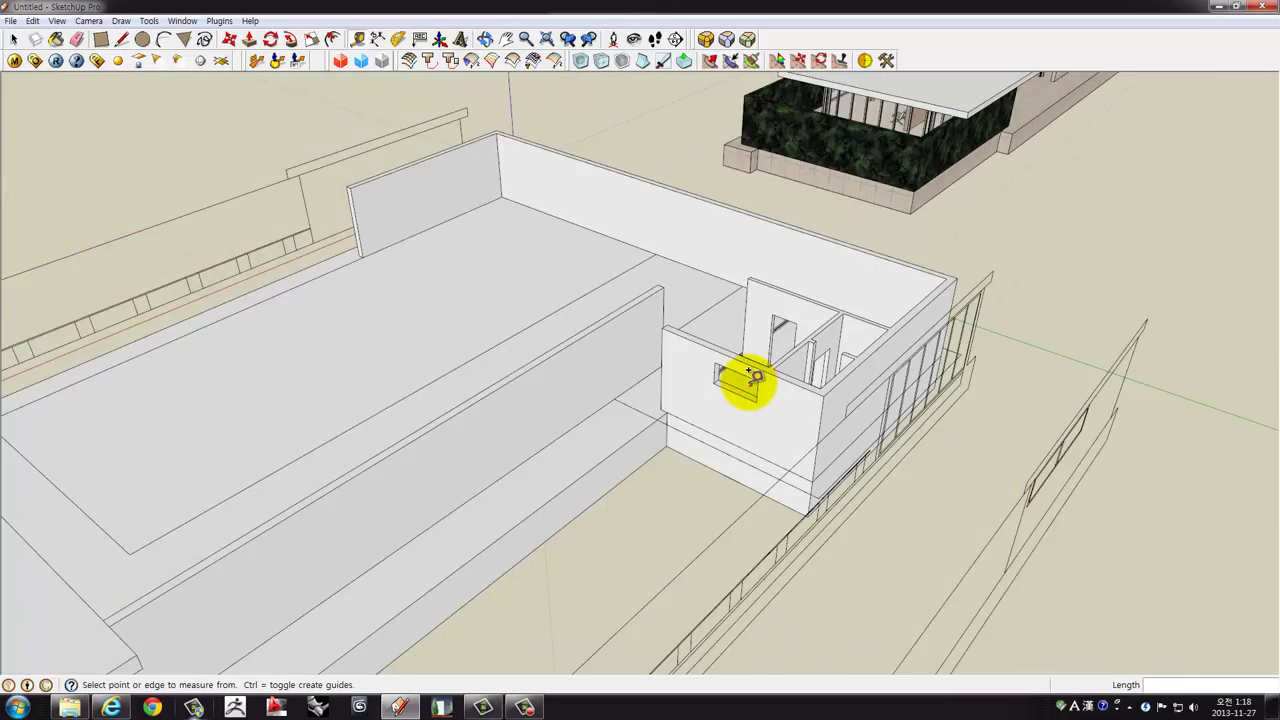
pyautogui.moveTo(756, 376)
pyautogui.mouseDown(button='middle')
pyautogui.moveTo(543, 420)
pyautogui.moveTo(509, 403)
pyautogui.moveTo(948, 400)
pyautogui.moveTo(946, 380)
pyautogui.mouseUp(button='middle')
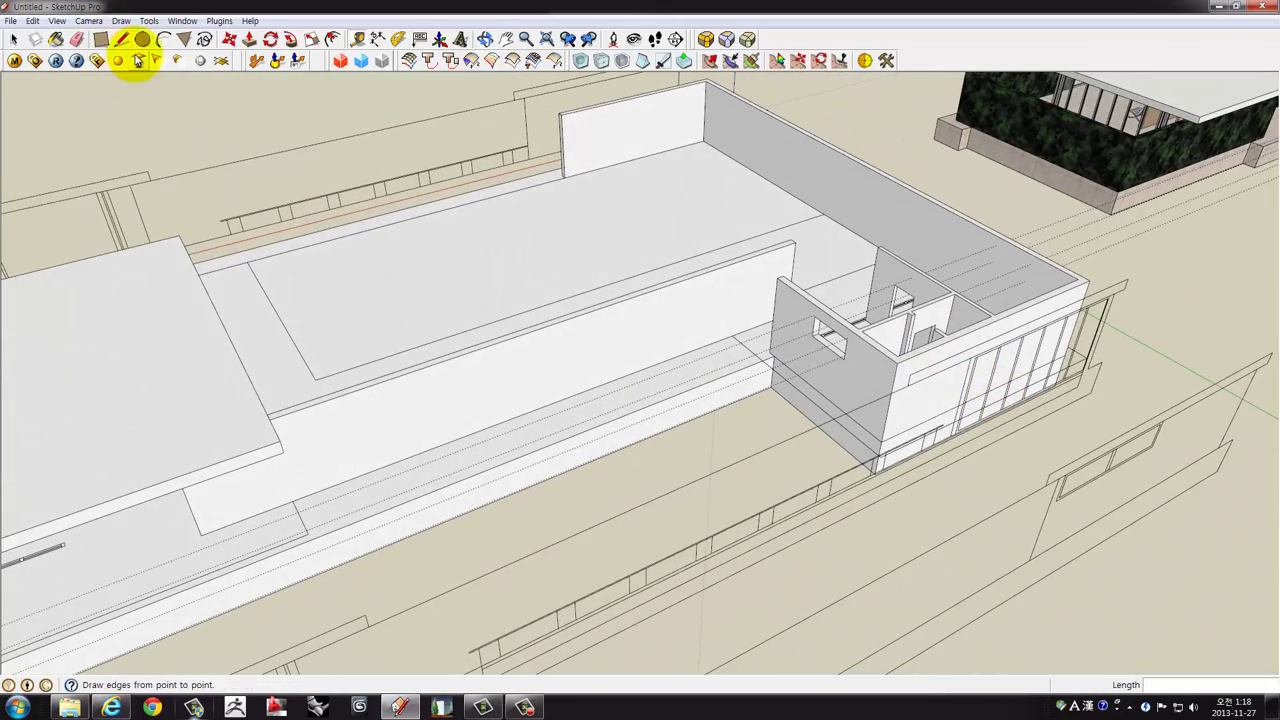
# Draw an 880 × 1620 mm window rectangle on the room's side wall.
pyautogui.click(100, 39)
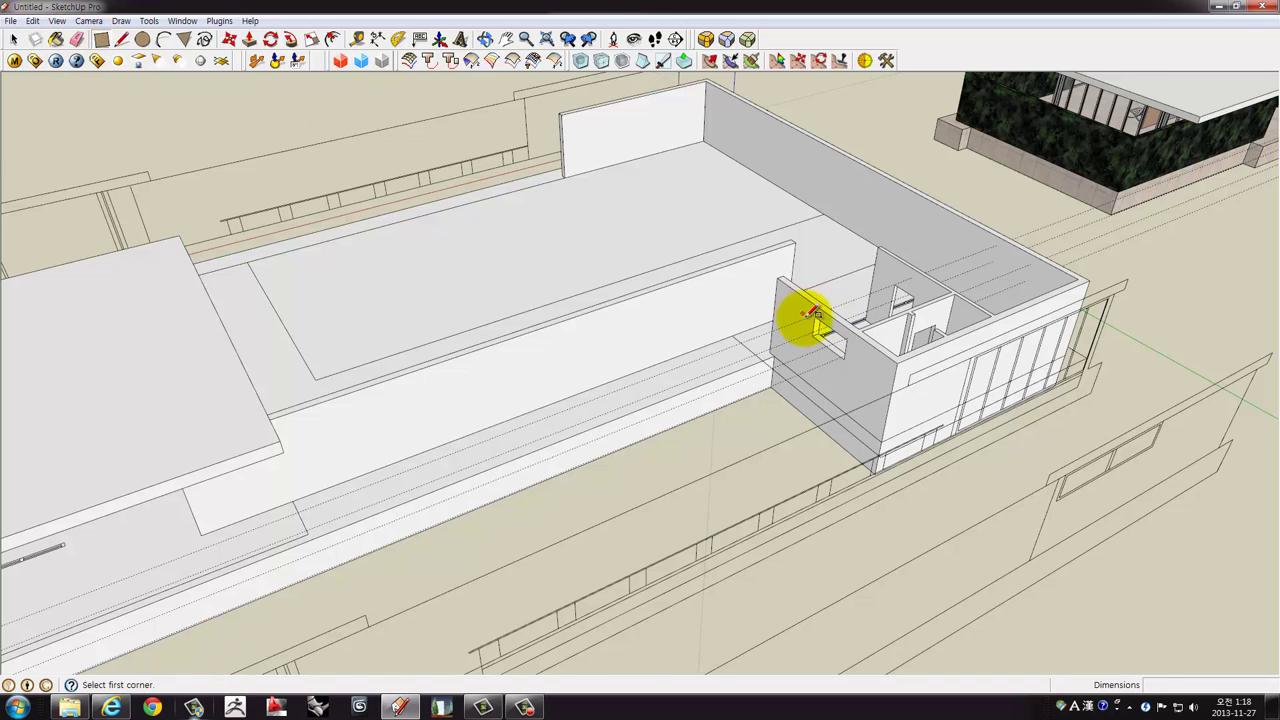
pyautogui.scroll(1, 815, 318)
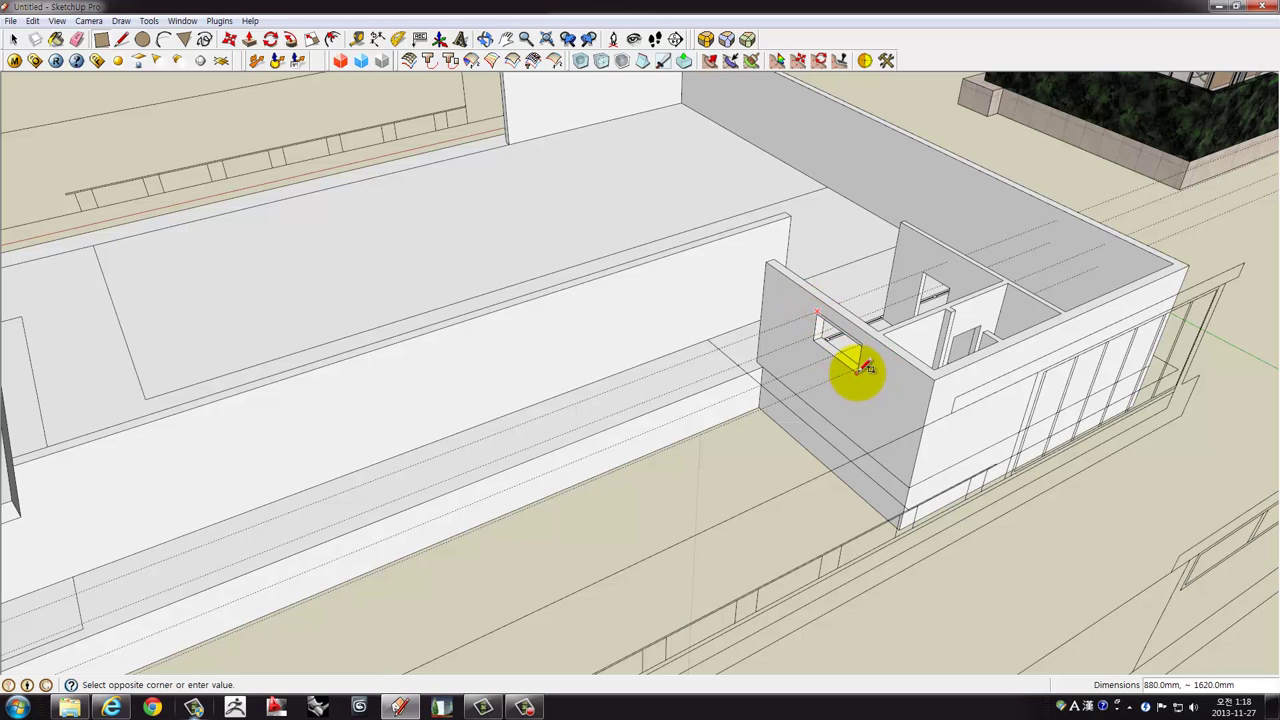
pyautogui.scroll(2, 862, 367)
pyautogui.click(862, 365)
# Select the wall group and push the window face 180 mm through the wall.
pyautogui.press('space')
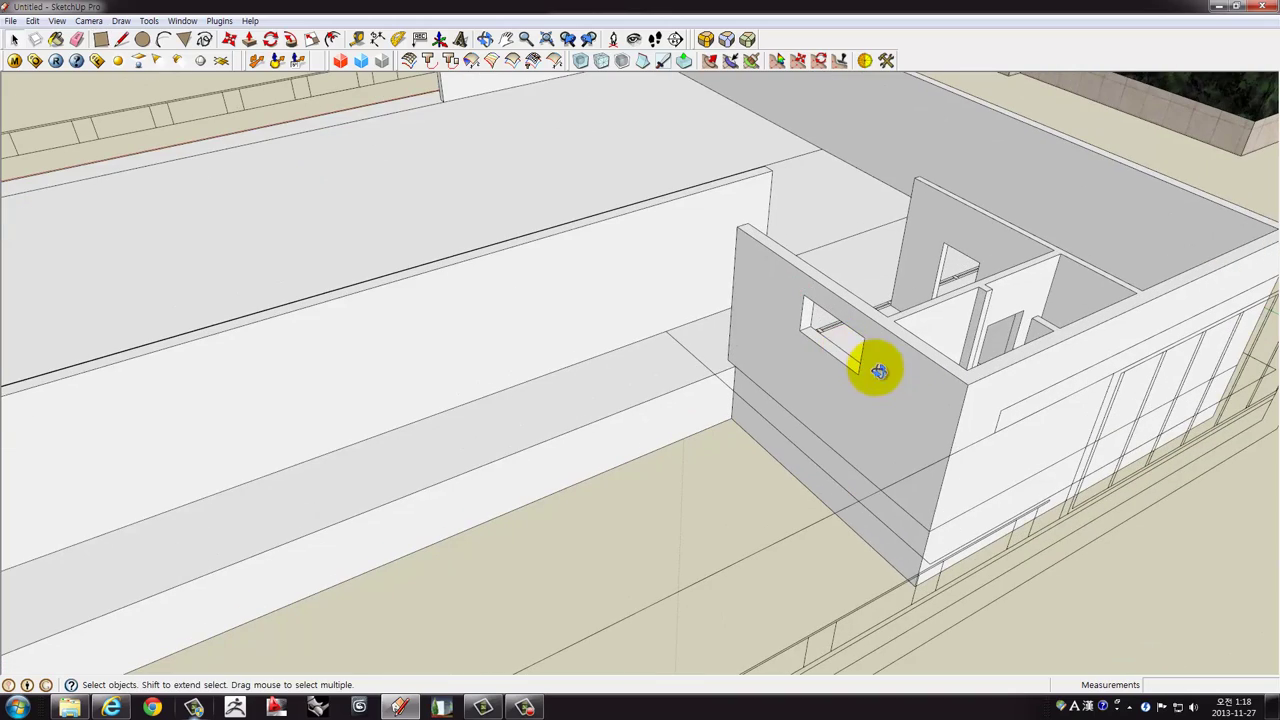
pyautogui.moveTo(878, 371); pyautogui.dragTo(737, 323, button='middle')
pyautogui.scroll(1, 766, 314)
pyautogui.click(767, 315)
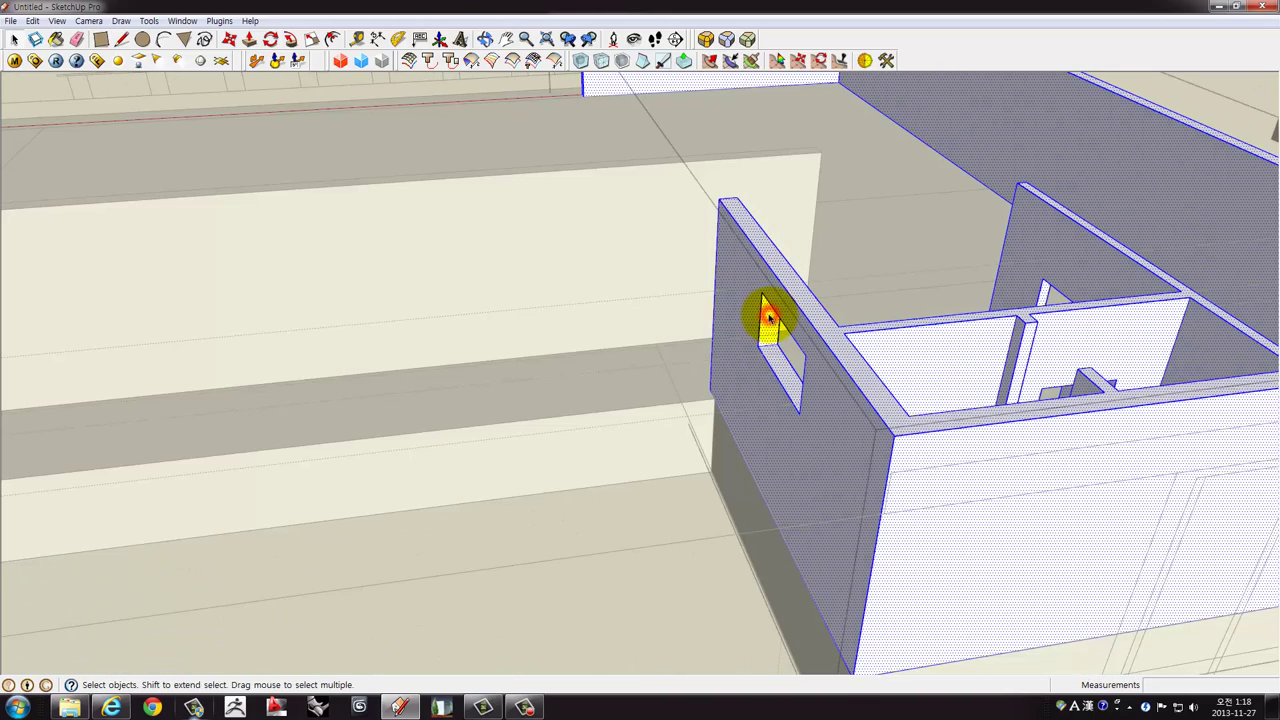
pyautogui.press('p')
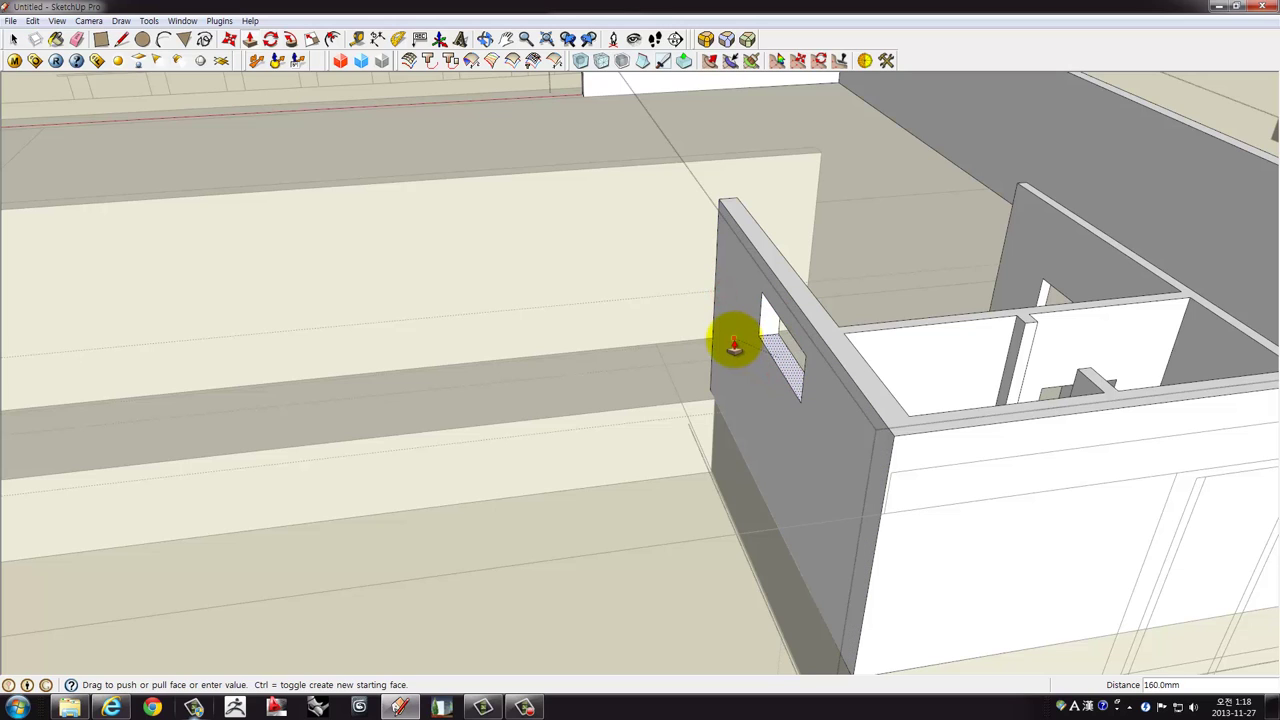
pyautogui.moveTo(766, 337)
pyautogui.mouseDown(button='middle')
pyautogui.moveTo(875, 371)
pyautogui.moveTo(871, 277)
pyautogui.moveTo(857, 377)
pyautogui.moveTo(943, 274)
pyautogui.moveTo(677, 309)
pyautogui.mouseUp(button='middle')
pyautogui.click(673, 307)
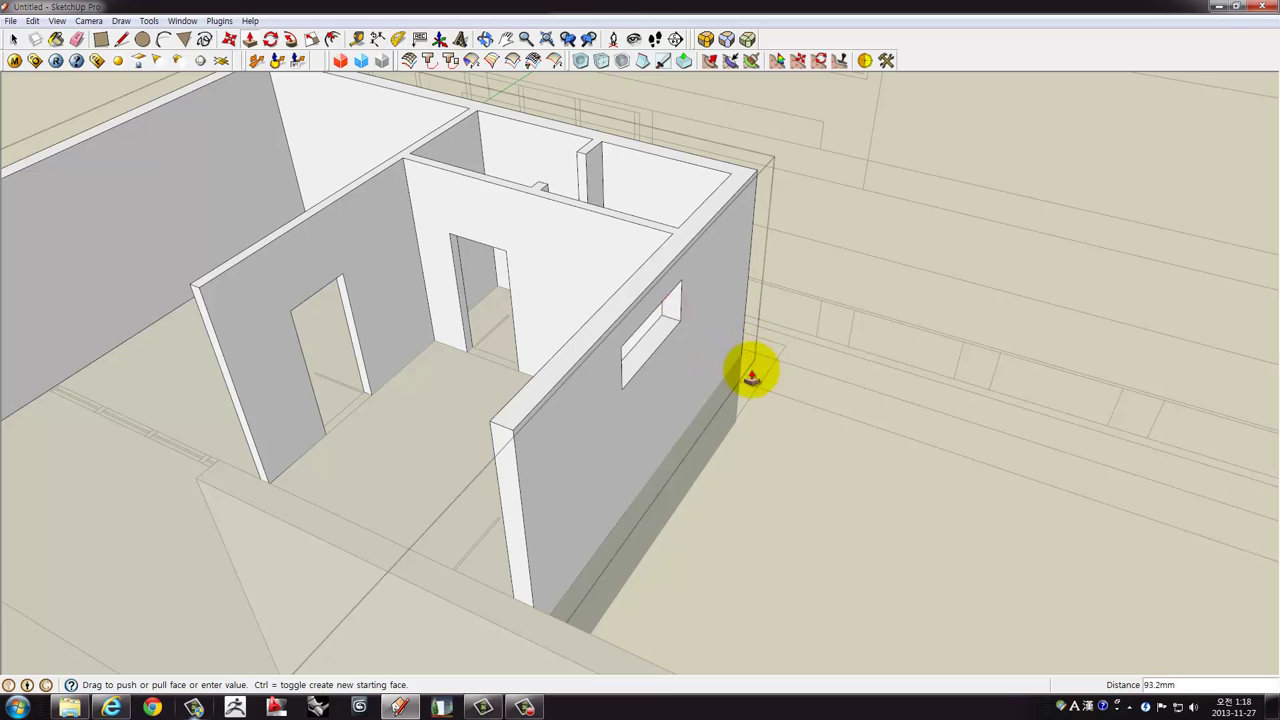
# Orbit over the room and toward the small plan rectangle.
pyautogui.moveTo(815, 378)
pyautogui.mouseDown(button='middle')
pyautogui.moveTo(634, 391)
pyautogui.moveTo(557, 423)
pyautogui.moveTo(591, 434)
pyautogui.moveTo(620, 475)
pyautogui.moveTo(640, 457)
pyautogui.moveTo(627, 479)
pyautogui.moveTo(686, 486)
pyautogui.moveTo(351, 429)
pyautogui.moveTo(757, 423)
pyautogui.mouseUp(button='middle')
pyautogui.press('space')
pyautogui.scroll(3, 745, 347)
pyautogui.scroll(-3, 752, 322)
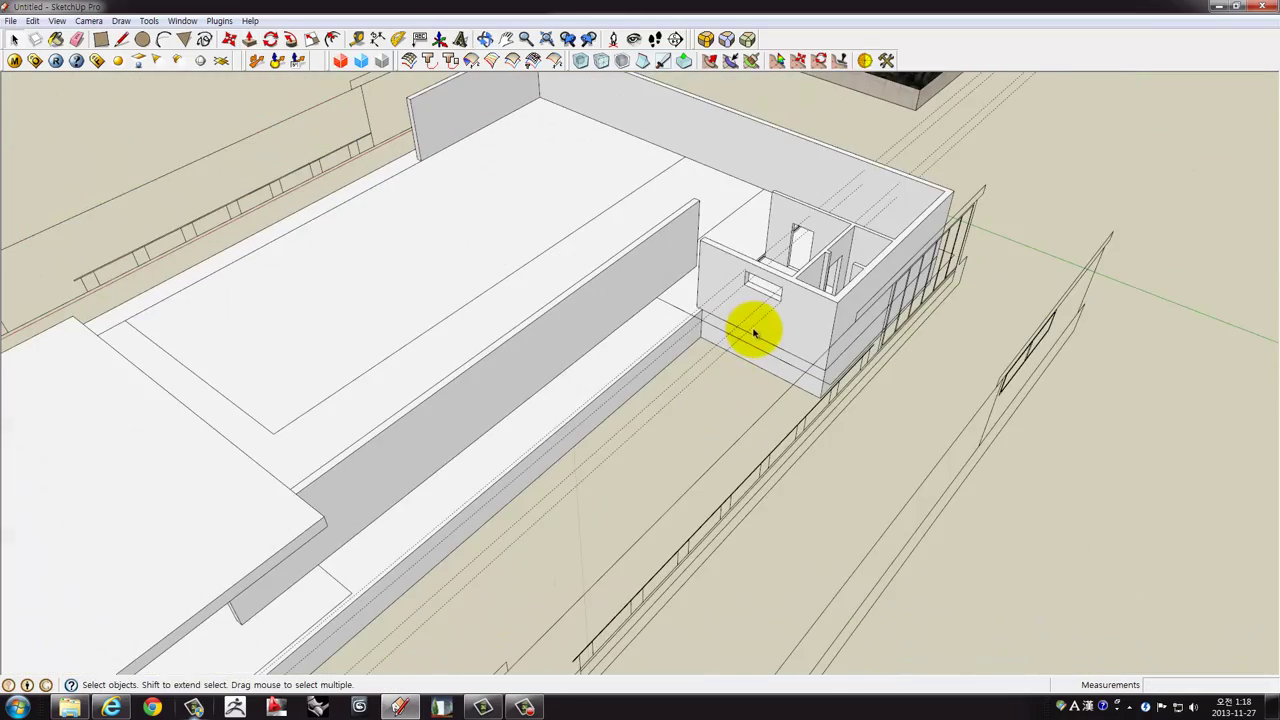
pyautogui.moveTo(757, 329)
pyautogui.mouseDown(button='middle')
pyautogui.moveTo(680, 374)
pyautogui.moveTo(985, 240)
pyautogui.mouseUp(button='middle')
pyautogui.scroll(5, 680, 374)
pyautogui.scroll(-5, 600, 500)
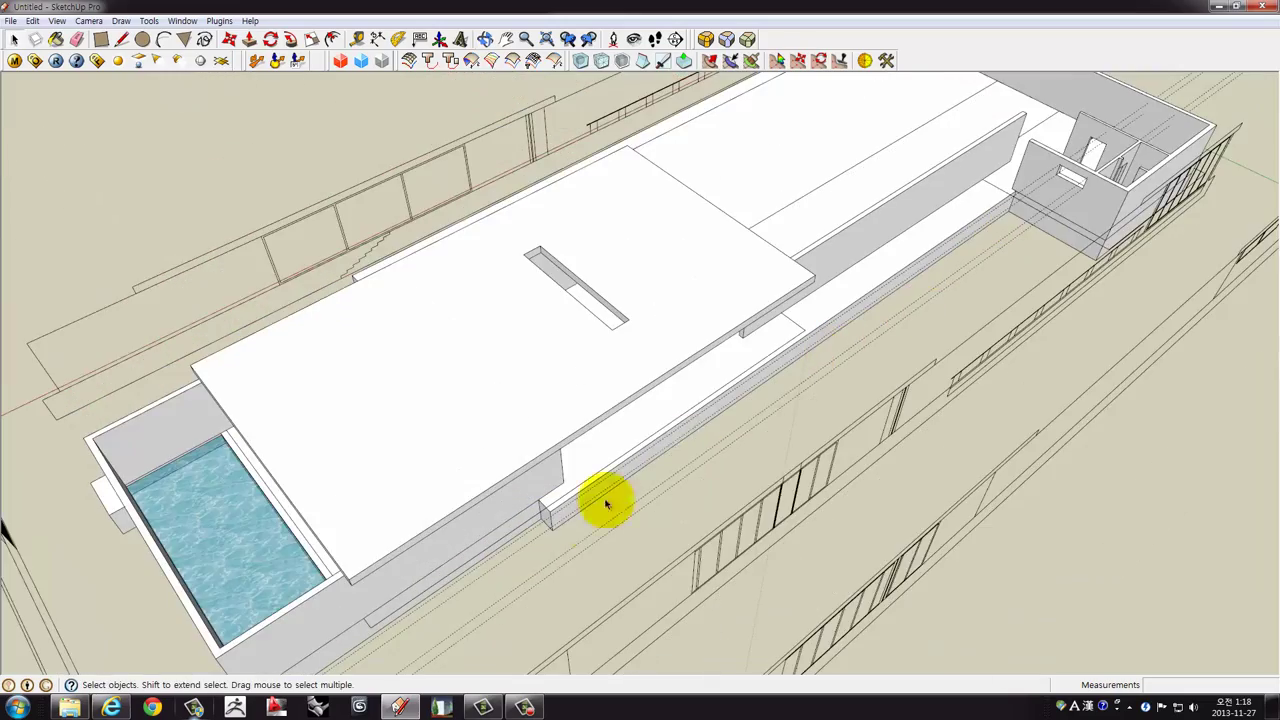
pyautogui.moveTo(600, 500); pyautogui.dragTo(557, 514, button='middle')
pyautogui.scroll(5, 1020, 290)
pyautogui.scroll(-2, 1020, 290)
pyautogui.moveTo(1020, 290)
pyautogui.mouseDown(button='middle')
pyautogui.moveTo(914, 386)
pyautogui.moveTo(814, 414)
pyautogui.mouseUp(button='middle')
pyautogui.scroll(5, 850, 402)
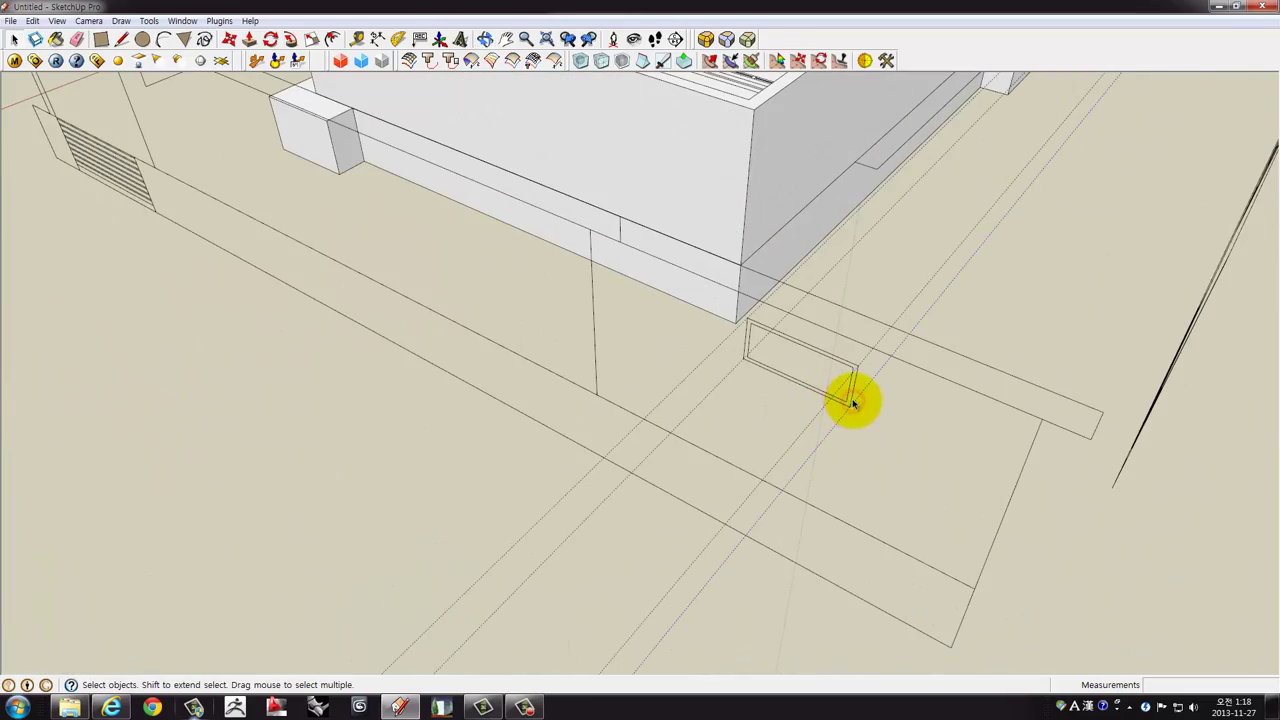
# Draw a 720 × 1620 mm upright panel over the small plan rectangle.
pyautogui.click(101, 40)
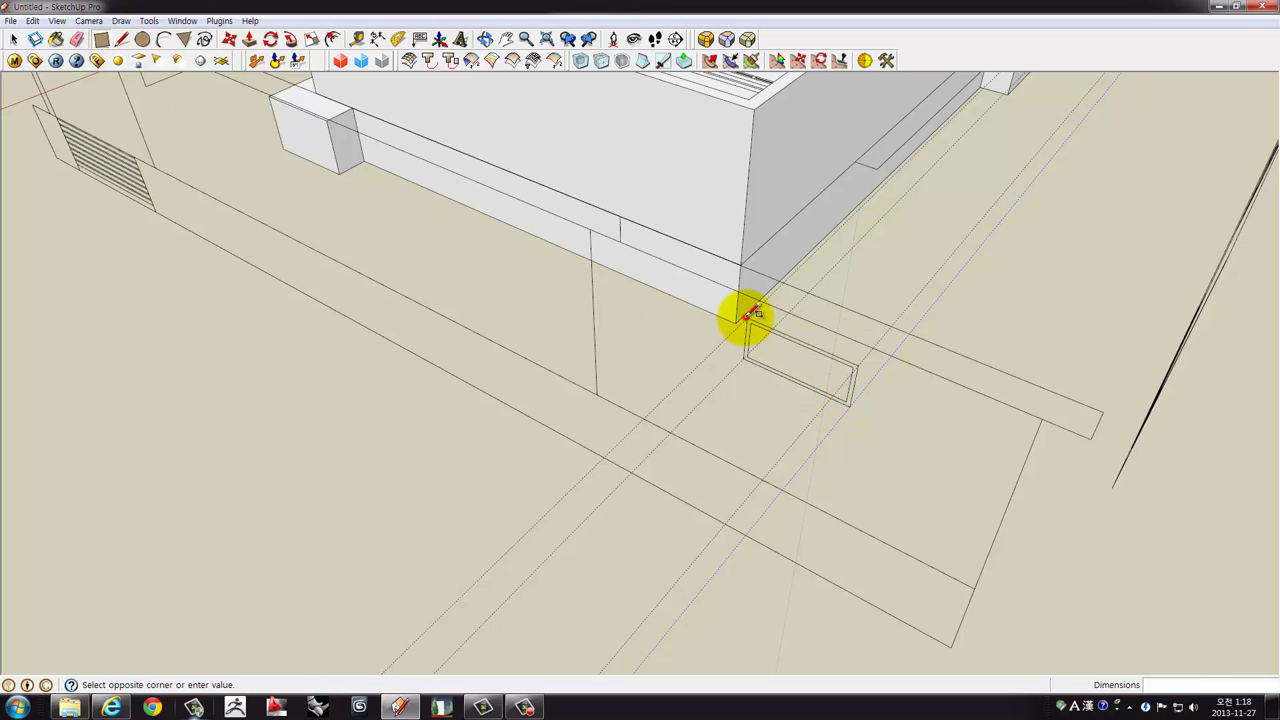
pyautogui.click(850, 404)
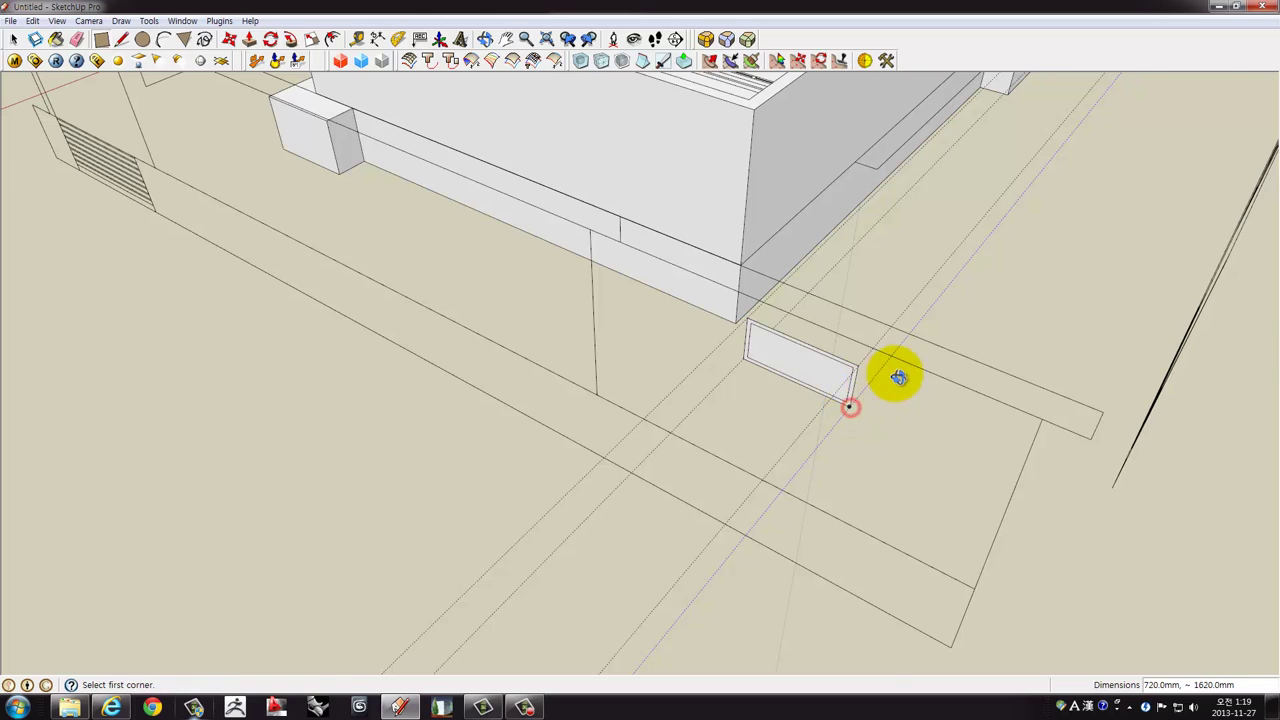
pyautogui.moveTo(894, 374); pyautogui.dragTo(757, 411, button='middle')
pyautogui.press('space')
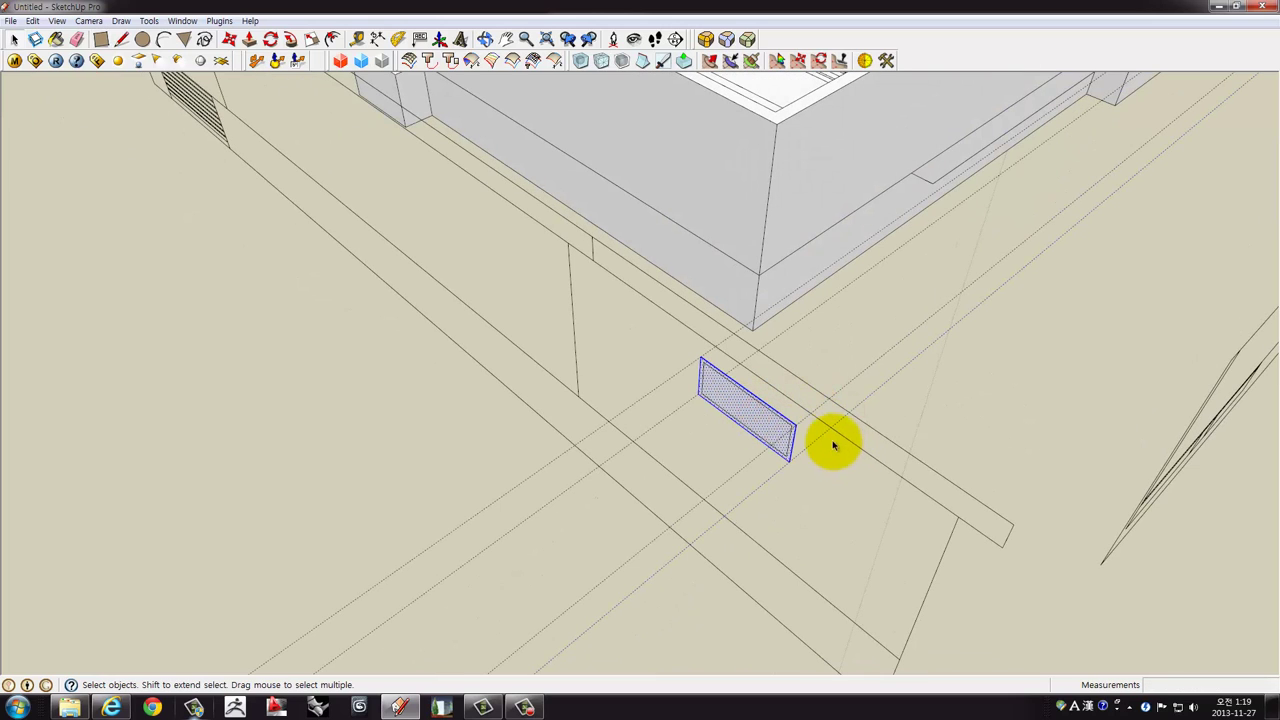
# Copy the panel along the red axis to stand beside the room's wall.
pyautogui.press('m')
pyautogui.click(794, 423)
pyautogui.press('ctrl')
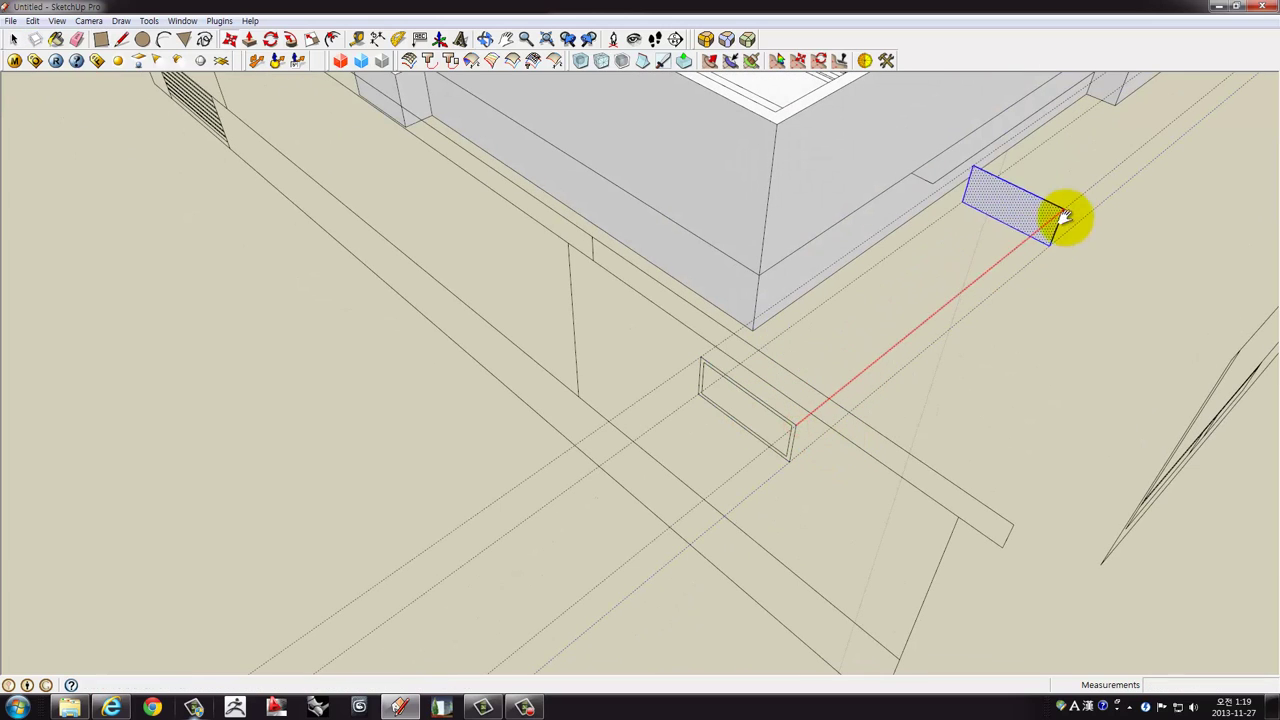
pyautogui.scroll(-5, 628, 580)
pyautogui.moveTo(971, 320)
pyautogui.mouseDown(button='middle')
pyautogui.moveTo(757, 457)
pyautogui.moveTo(596, 590)
pyautogui.moveTo(794, 429)
pyautogui.mouseUp(button='middle')
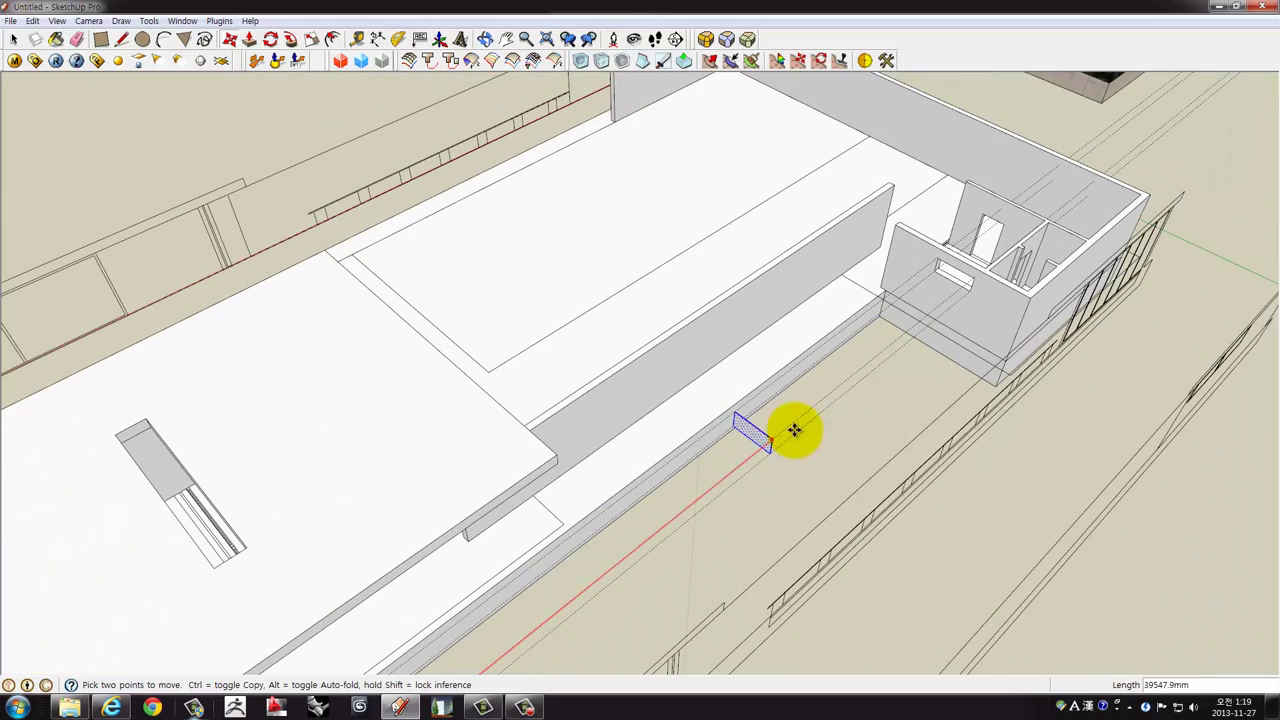
pyautogui.click(890, 345)
pyautogui.scroll(3, 943, 300)
pyautogui.scroll(2, 943, 271)
pyautogui.scroll(3, 851, 394)
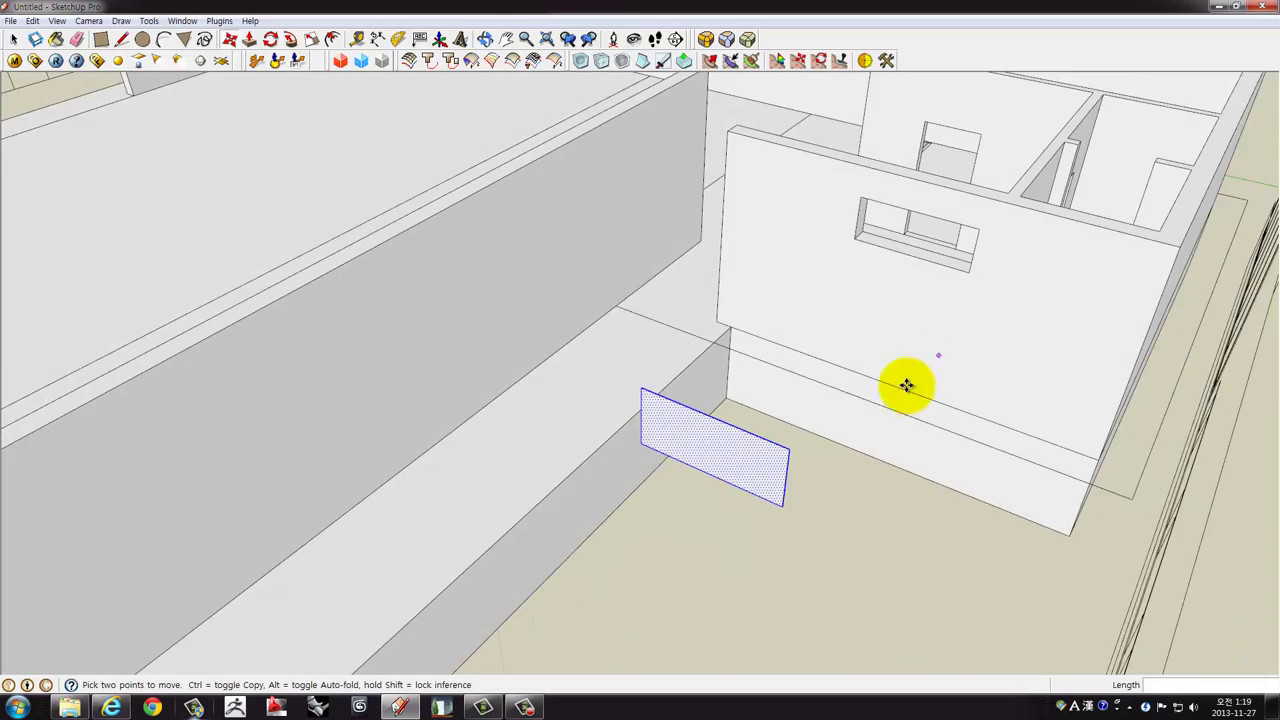
pyautogui.moveTo(905, 385)
pyautogui.mouseDown(button='middle')
pyautogui.moveTo(877, 423)
pyautogui.moveTo(866, 403)
pyautogui.mouseUp(button='middle')
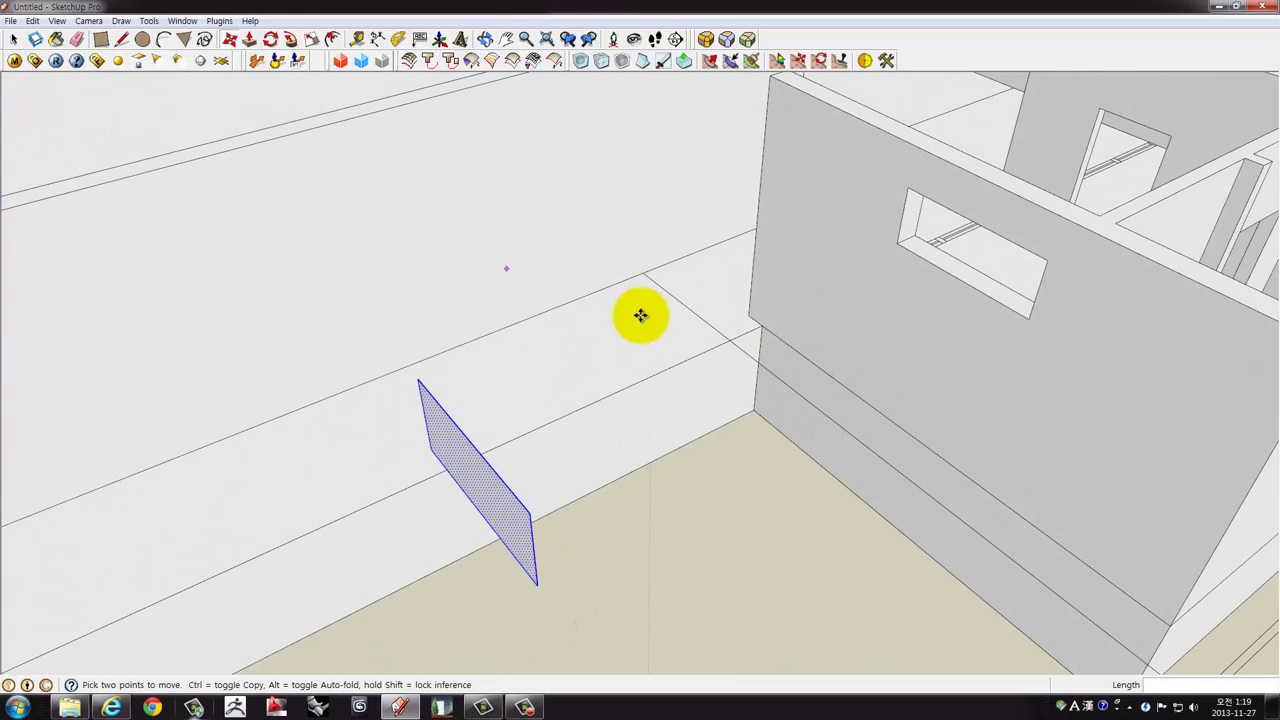
pyautogui.moveTo(640, 316); pyautogui.dragTo(663, 329, button='middle')
# Add a Tape Measure guide from the wall to the panel's top corner.
pyautogui.press('t')
pyautogui.moveTo(871, 329); pyautogui.dragTo(766, 371, button='middle')
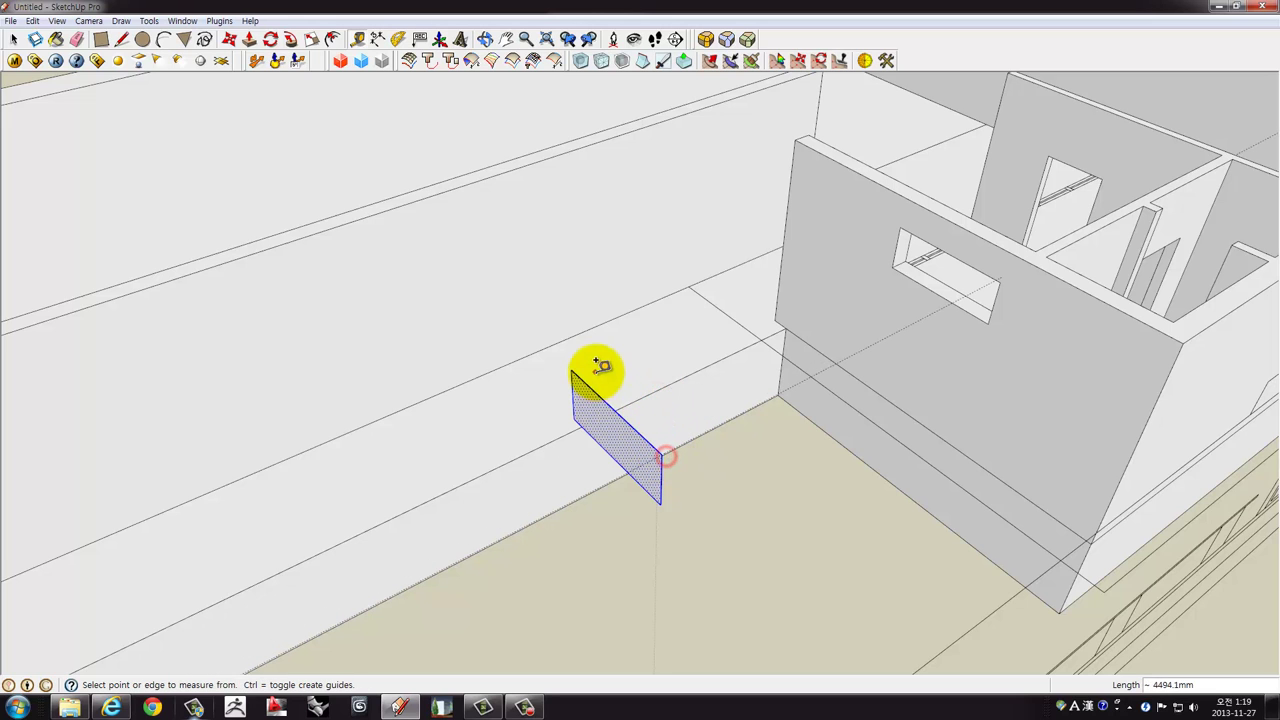
pyautogui.click(640, 401)
pyautogui.click(578, 369)
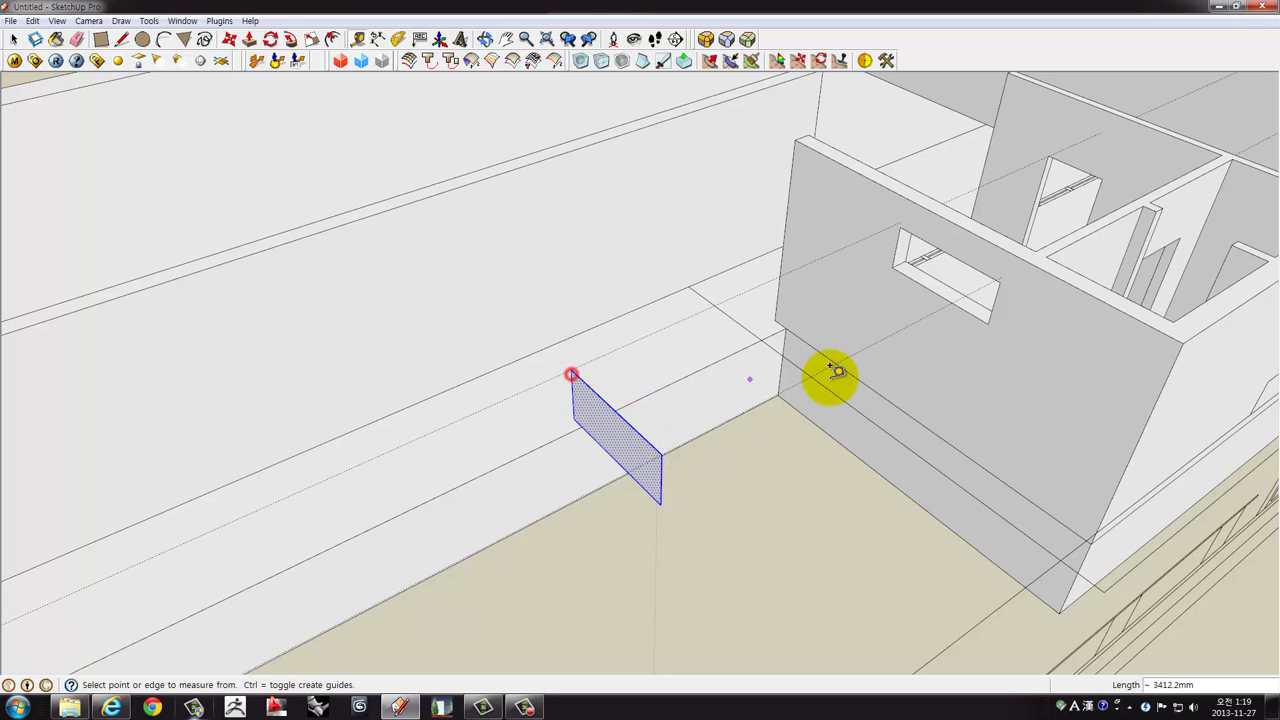
pyautogui.moveTo(829, 371)
pyautogui.mouseDown(button='middle')
pyautogui.moveTo(957, 306)
pyautogui.moveTo(991, 266)
pyautogui.moveTo(987, 226)
pyautogui.moveTo(923, 271)
pyautogui.moveTo(966, 271)
pyautogui.mouseUp(button='middle')
pyautogui.press('space')
# Inside the wall group, push the opening's side face and its bottom face toward the floor.
pyautogui.click(920, 245)
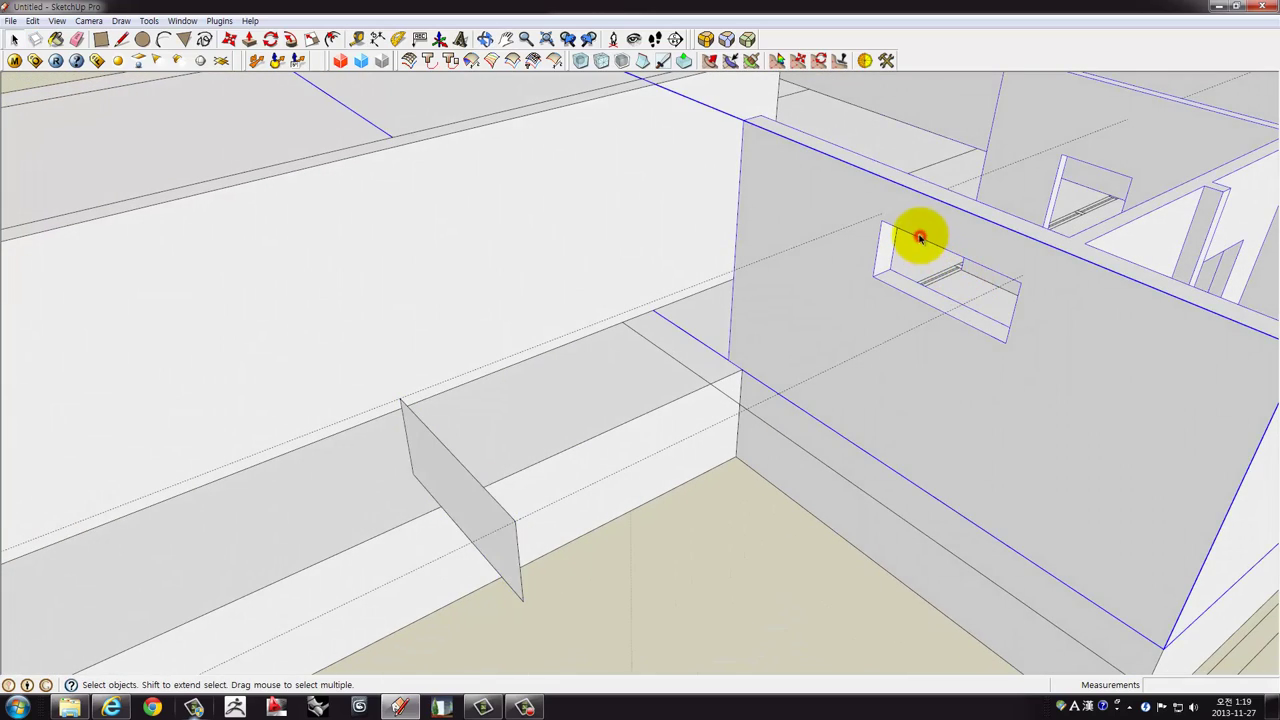
pyautogui.doubleClick(914, 234)
pyautogui.tripleClick(896, 242)
pyautogui.press('p')
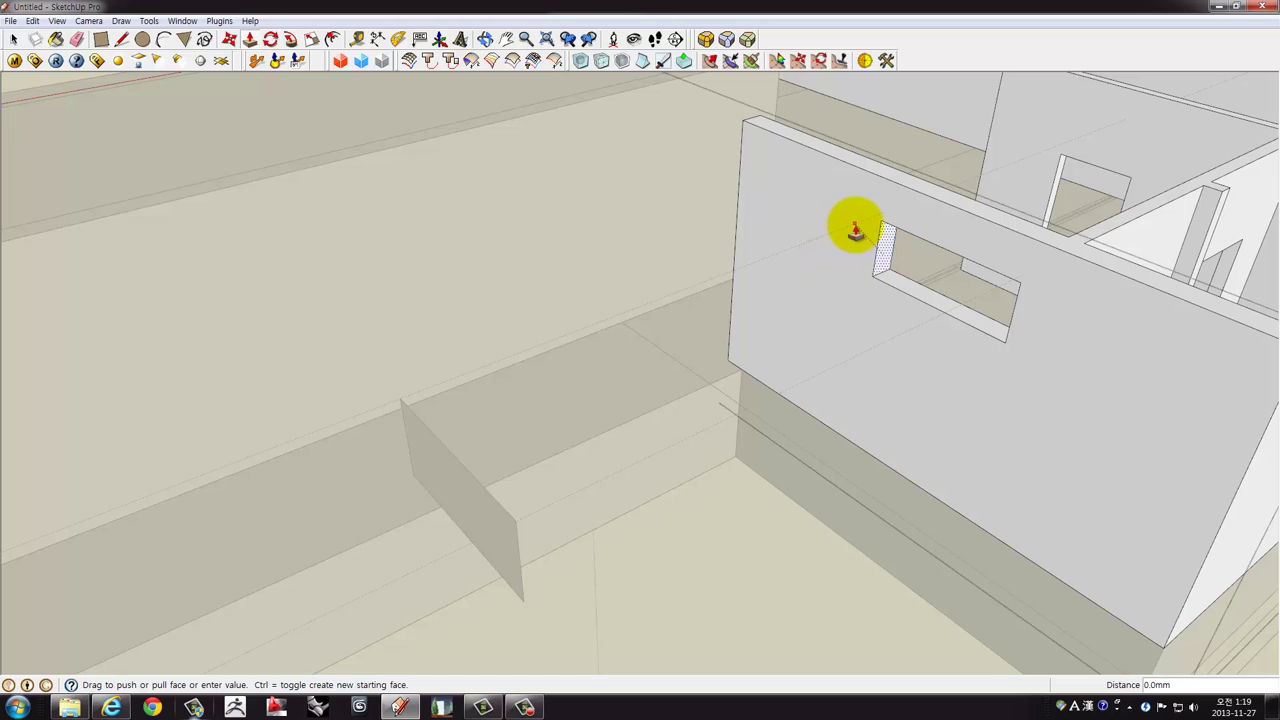
pyautogui.click(872, 246)
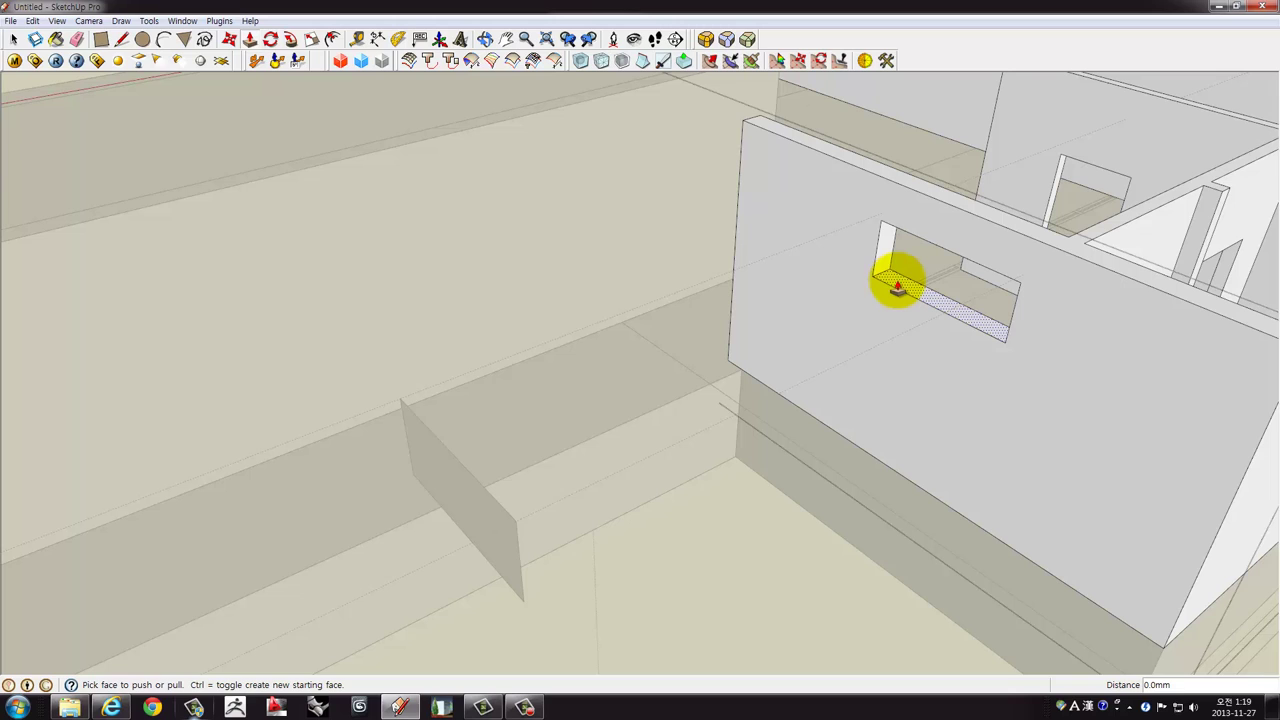
pyautogui.click(897, 288)
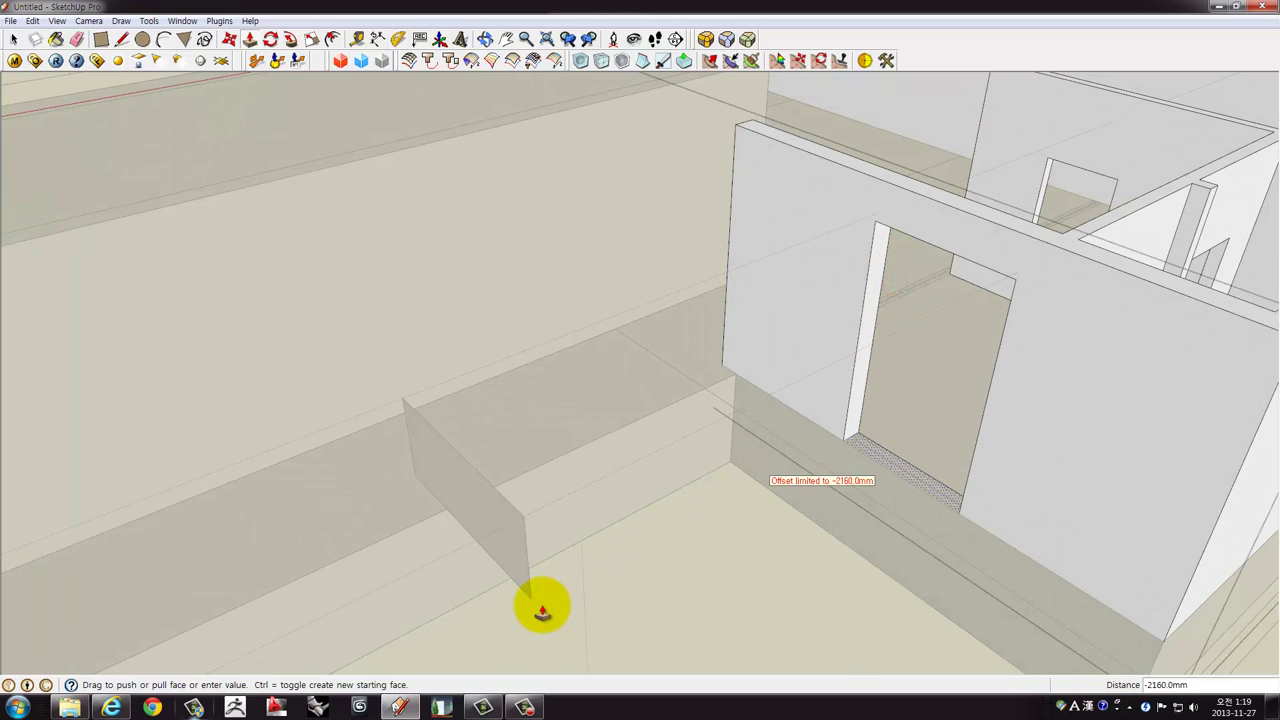
pyautogui.moveTo(537, 598); pyautogui.dragTo(830, 200, button='middle')
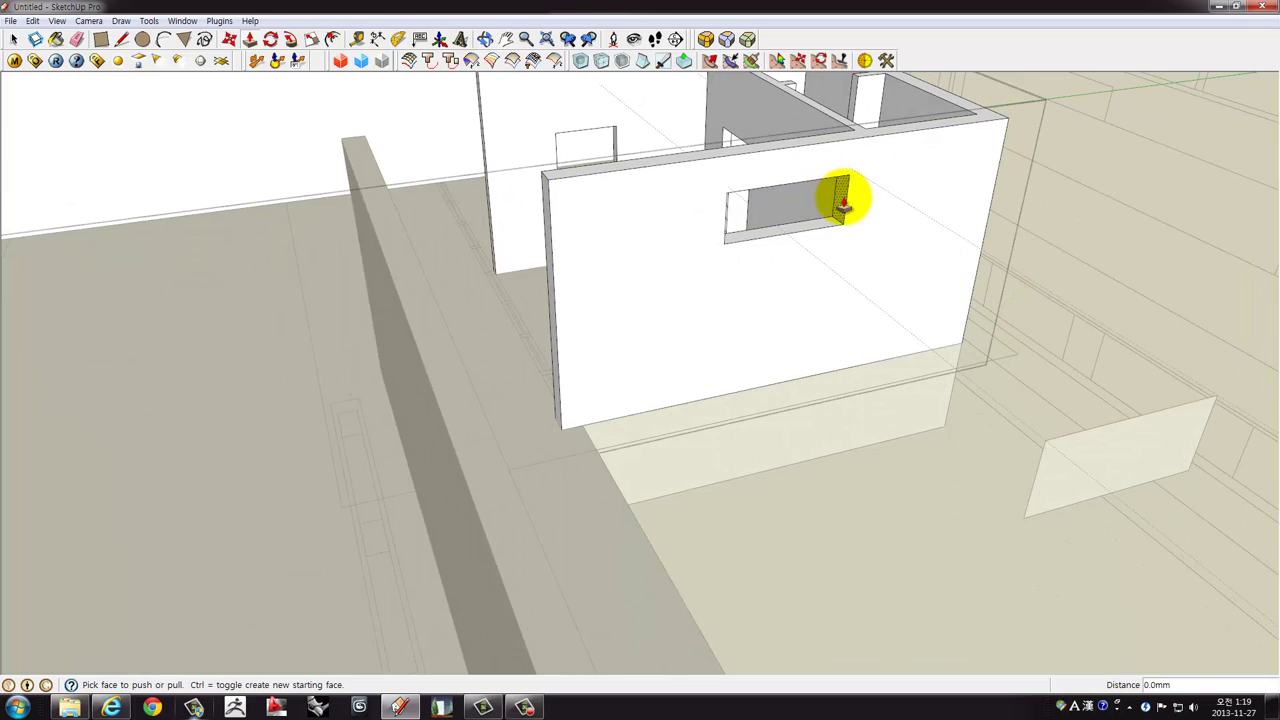
# Push/Pull the opening's face and top face to finish reshaping the window.
pyautogui.click(843, 198)
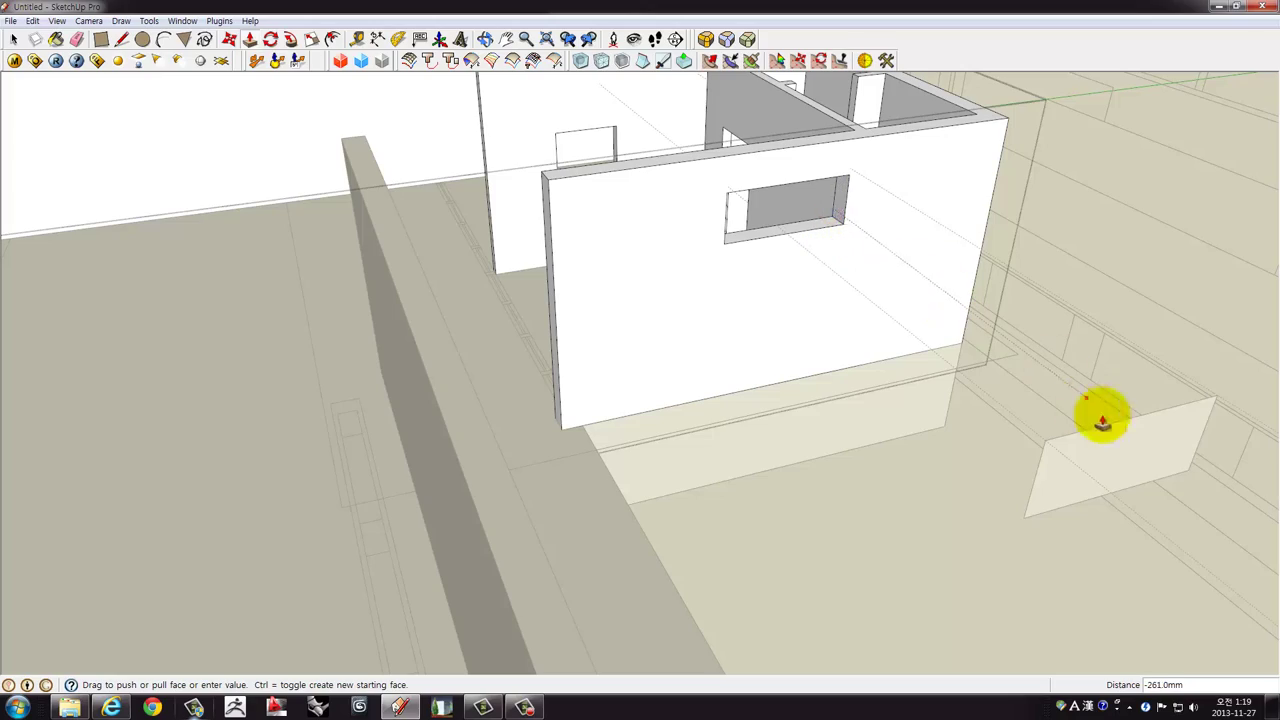
pyautogui.click(1188, 478)
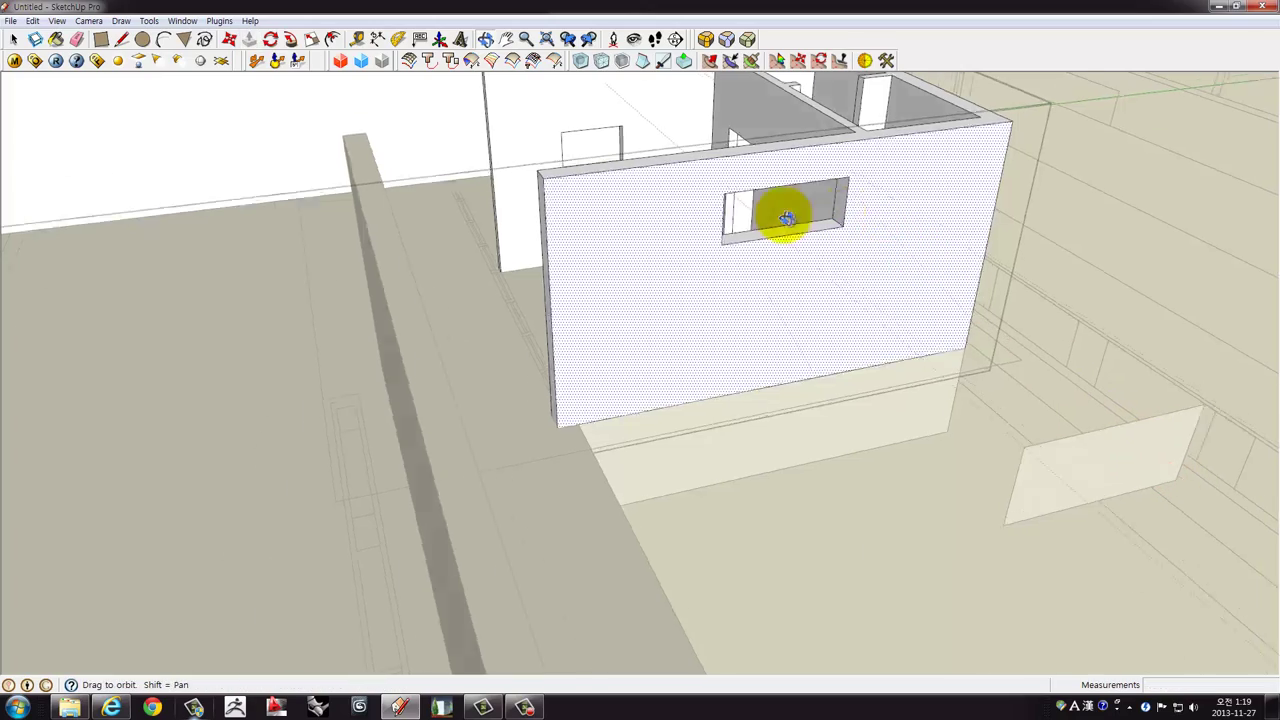
pyautogui.moveTo(777, 217)
pyautogui.mouseDown(button='middle')
pyautogui.moveTo(337, 206)
pyautogui.moveTo(798, 480)
pyautogui.moveTo(777, 180)
pyautogui.moveTo(846, 226)
pyautogui.mouseUp(button='middle')
pyautogui.click(846, 226)
pyautogui.moveTo(711, 209)
pyautogui.mouseDown(button='middle')
pyautogui.moveTo(514, 229)
pyautogui.moveTo(503, 268)
pyautogui.mouseUp(button='middle')
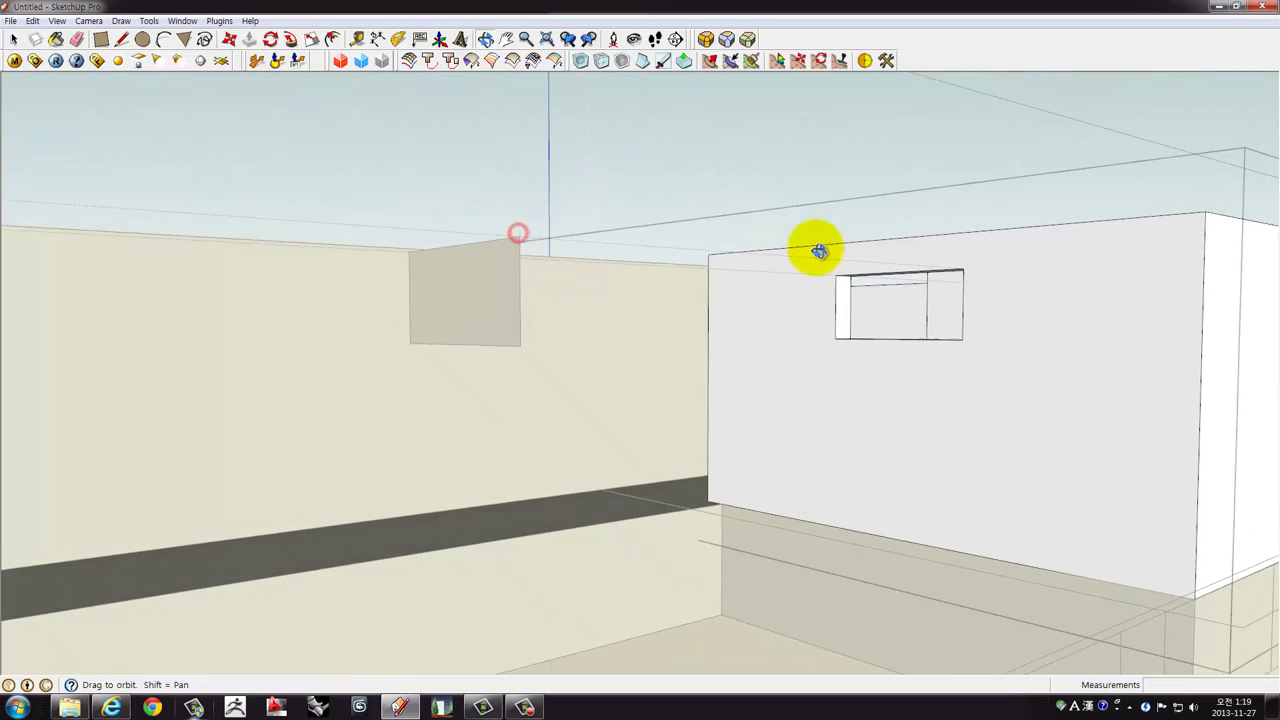
# Zoom out to show the whole building.
pyautogui.moveTo(820, 249)
pyautogui.mouseDown(button='middle')
pyautogui.moveTo(877, 409)
pyautogui.moveTo(843, 329)
pyautogui.moveTo(760, 360)
pyautogui.moveTo(619, 483)
pyautogui.mouseUp(button='middle')
pyautogui.scroll(-3, 877, 366)
pyautogui.scroll(-3, 877, 377)
pyautogui.scroll(-3, 880, 373)
pyautogui.scroll(-2, 890, 390)
pyautogui.scroll(3, 746, 368)
# Crossing-select the stray long lines and delete them.
pyautogui.moveTo(619, 483); pyautogui.dragTo(483, 398)
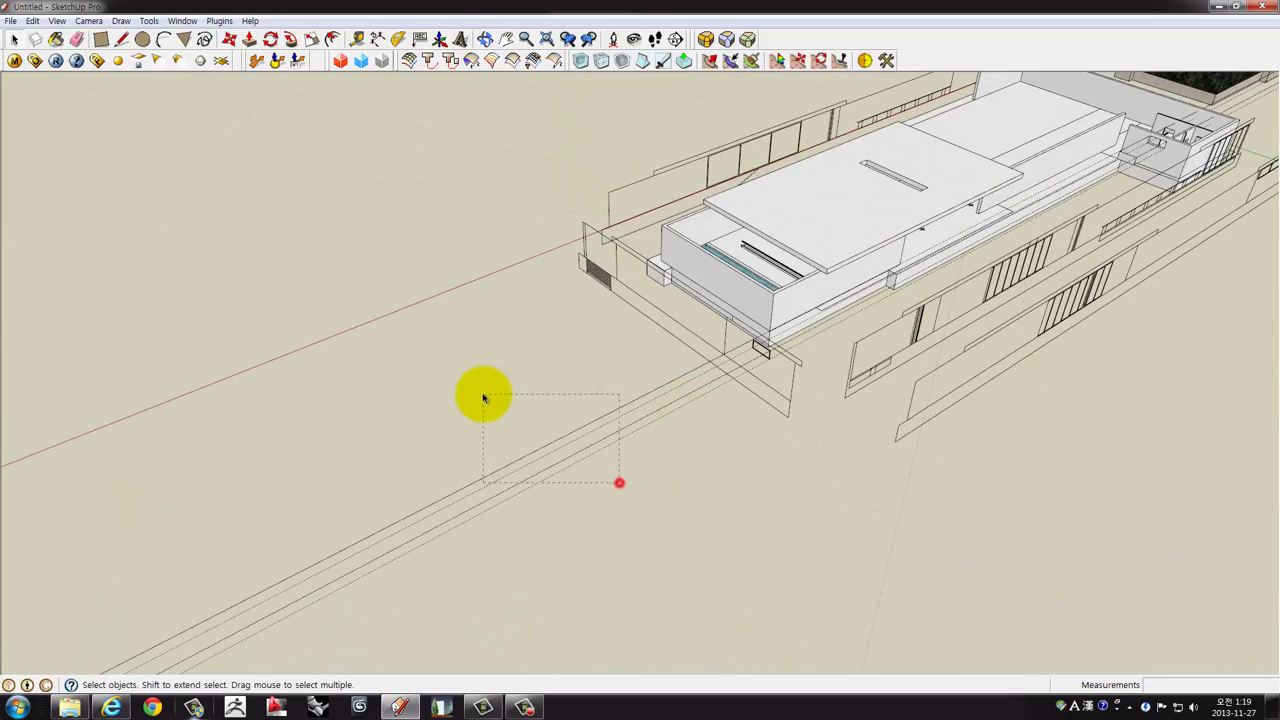
pyautogui.moveTo(726, 394); pyautogui.dragTo(700, 391, button='middle')
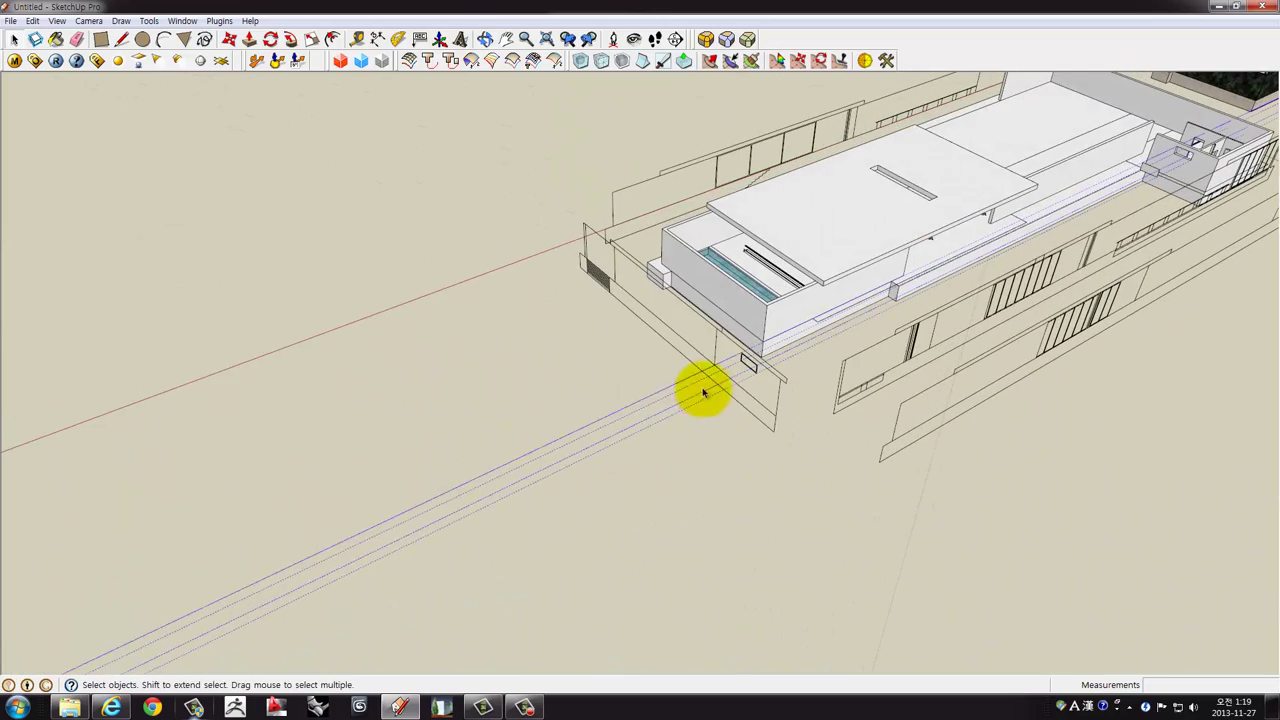
pyautogui.press('Delete')
pyautogui.scroll(1, 1086, 214)
pyautogui.scroll(2, 723, 386)
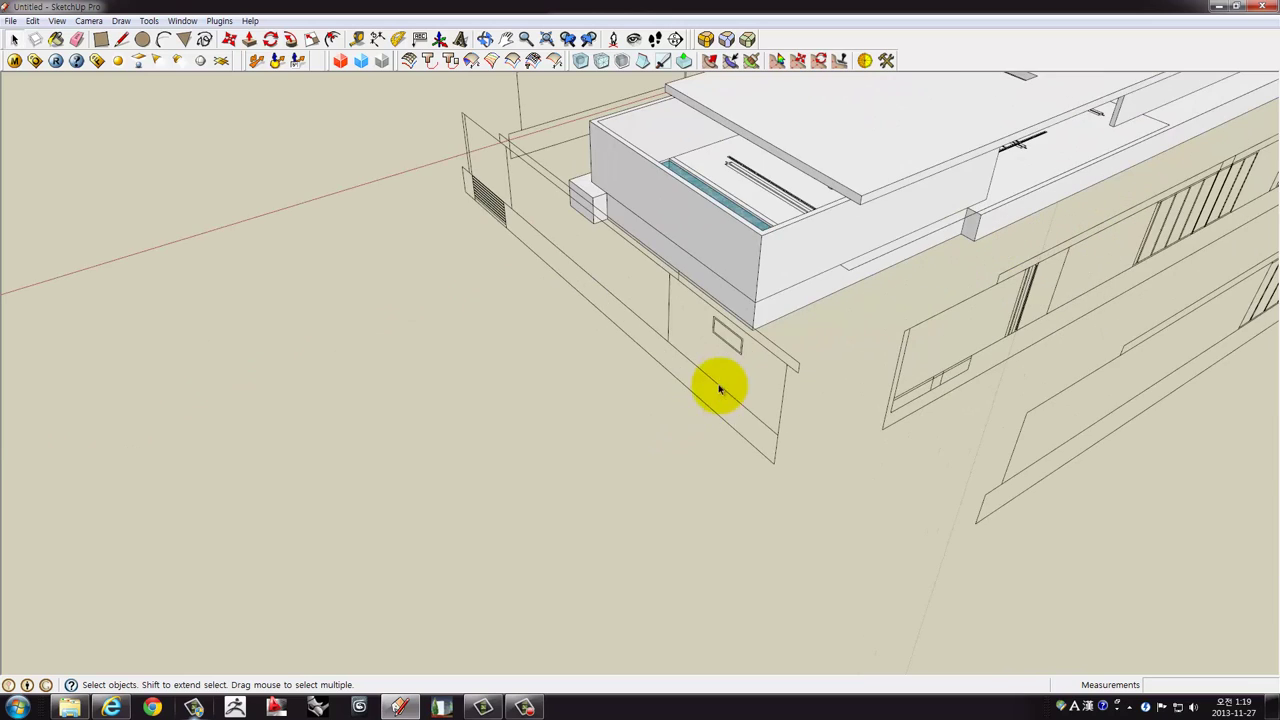
pyautogui.scroll(2, 723, 386)
# Draw a 600 × 1500 mm upright rectangle at the long wall's base.
pyautogui.click(102, 42)
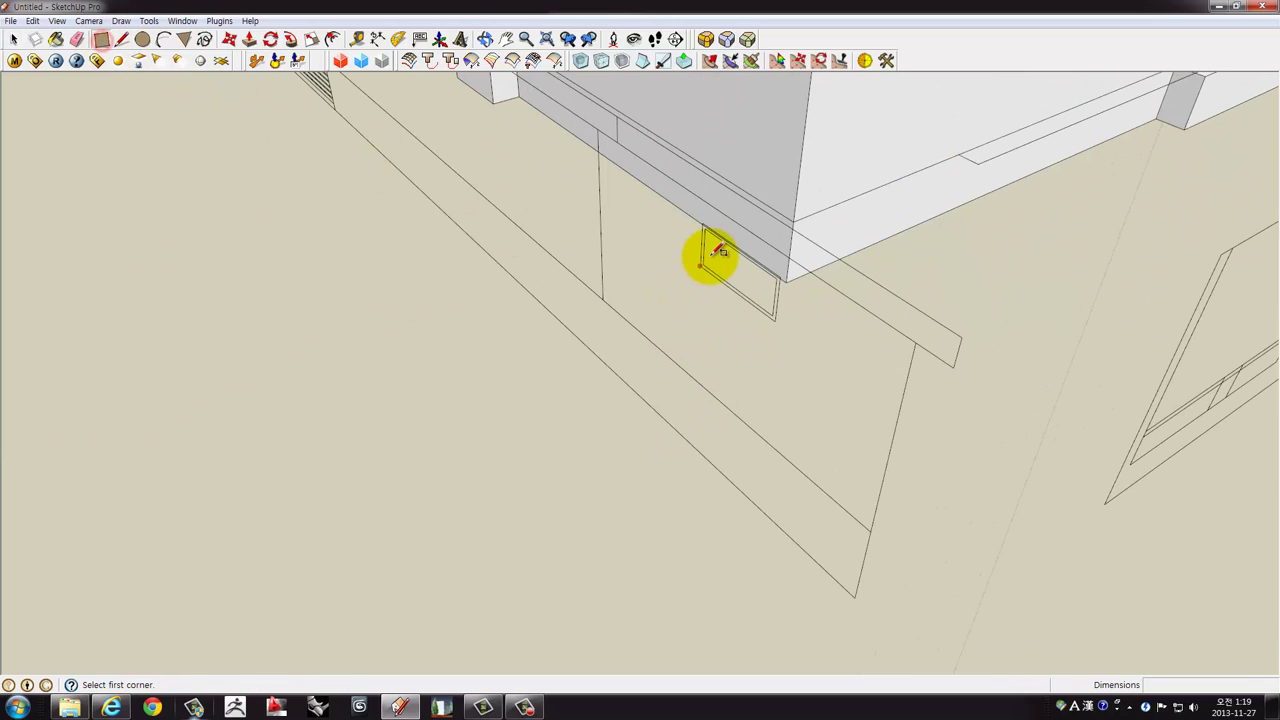
pyautogui.click(707, 231)
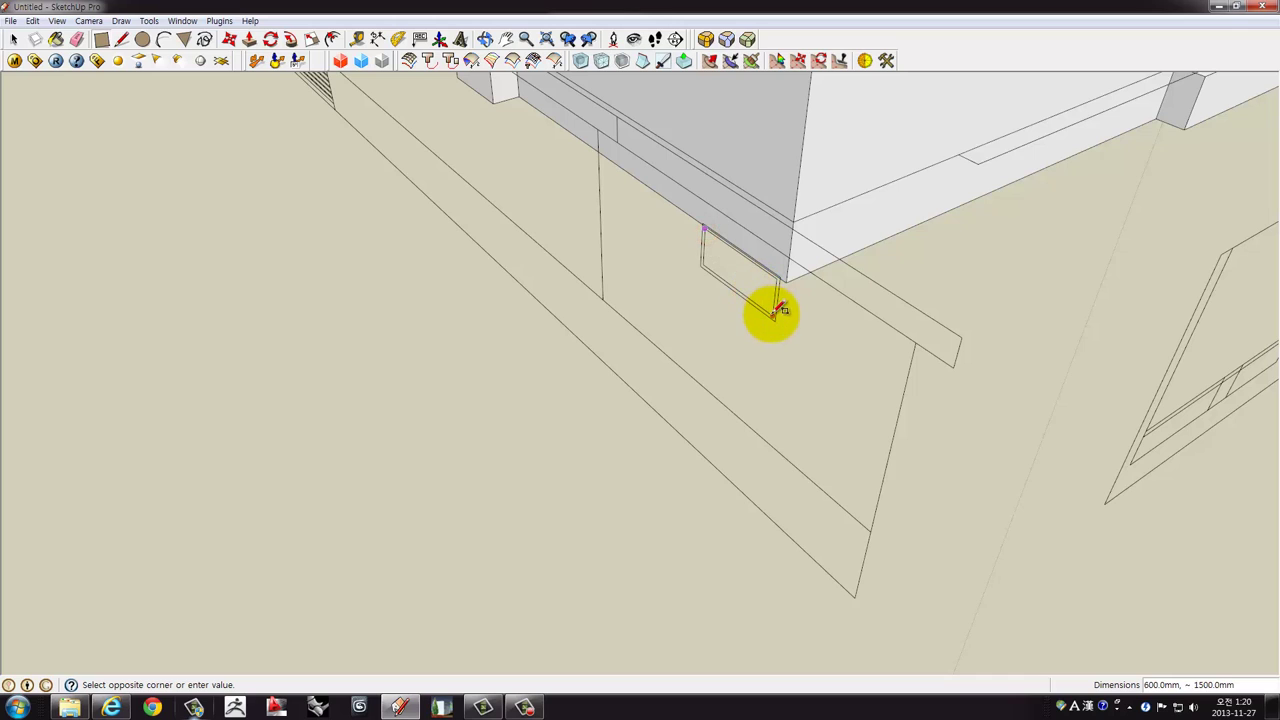
pyautogui.press('space')
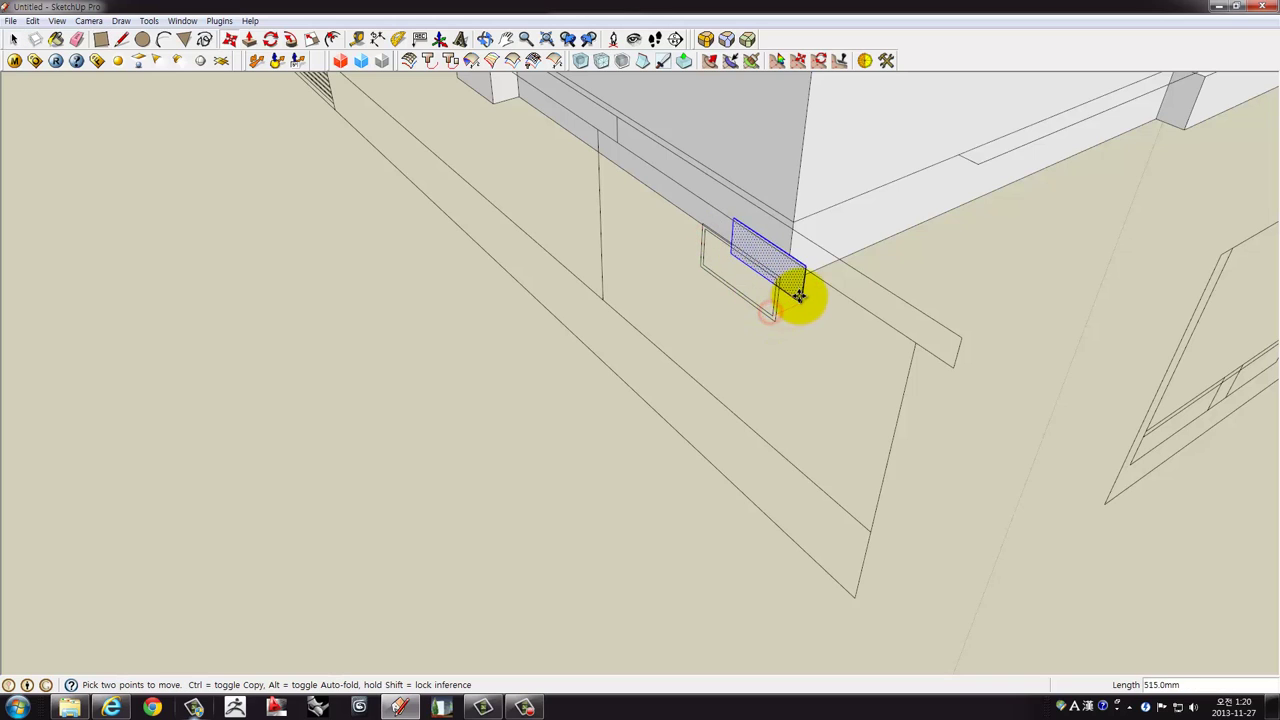
pyautogui.scroll(-3, 586, 449)
pyautogui.scroll(3, 586, 449)
# Move the rectangle along the red axis to sit beside the small room's wall.
pyautogui.keyDown('shift'); pyautogui.moveTo(966, 269); pyautogui.dragTo(831, 323, button='middle'); pyautogui.keyUp('shift')
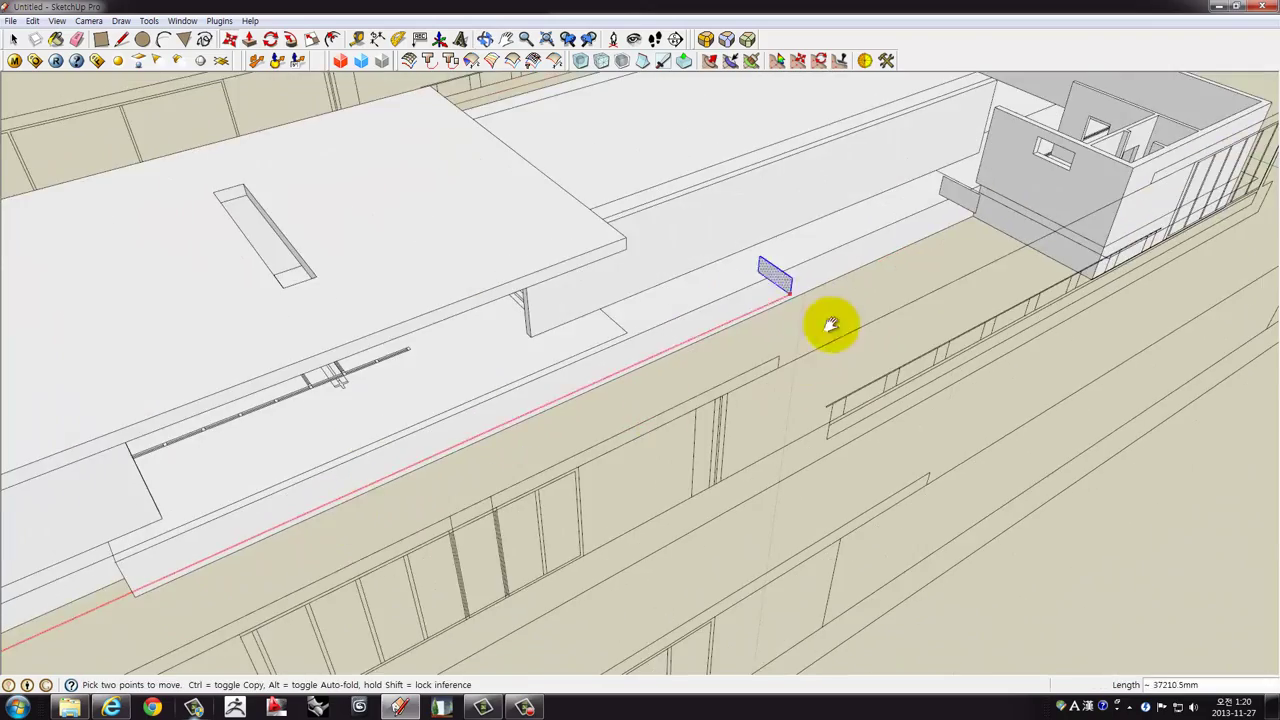
pyautogui.scroll(-2, 831, 323)
pyautogui.scroll(2, 729, 400)
pyautogui.scroll(2, 786, 337)
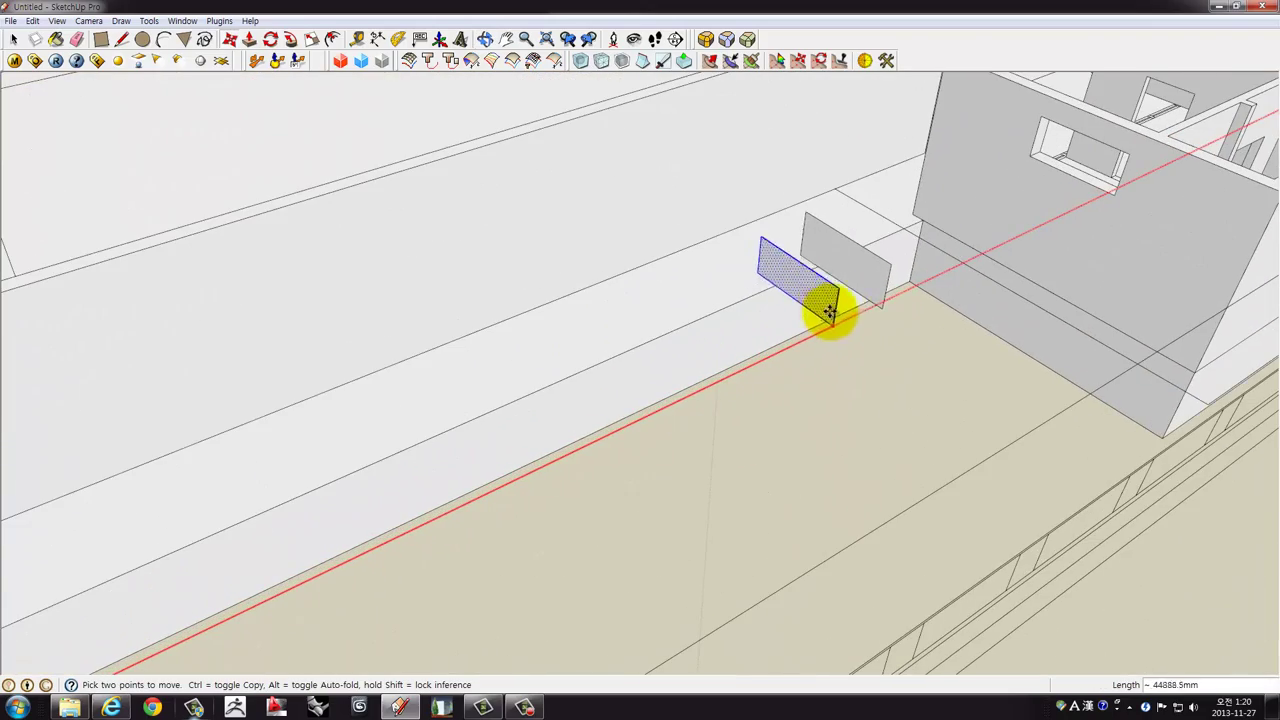
pyautogui.click(881, 304)
pyautogui.press('space')
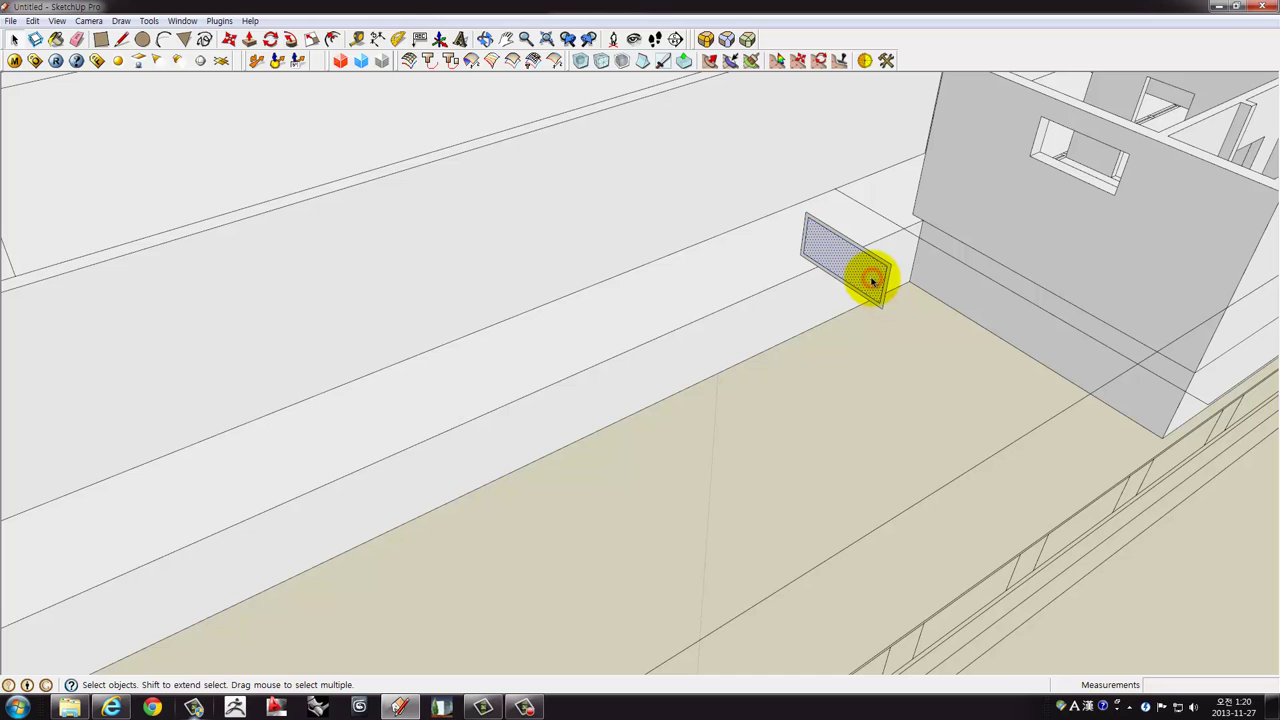
pyautogui.moveTo(864, 287); pyautogui.dragTo(866, 346, button='middle')
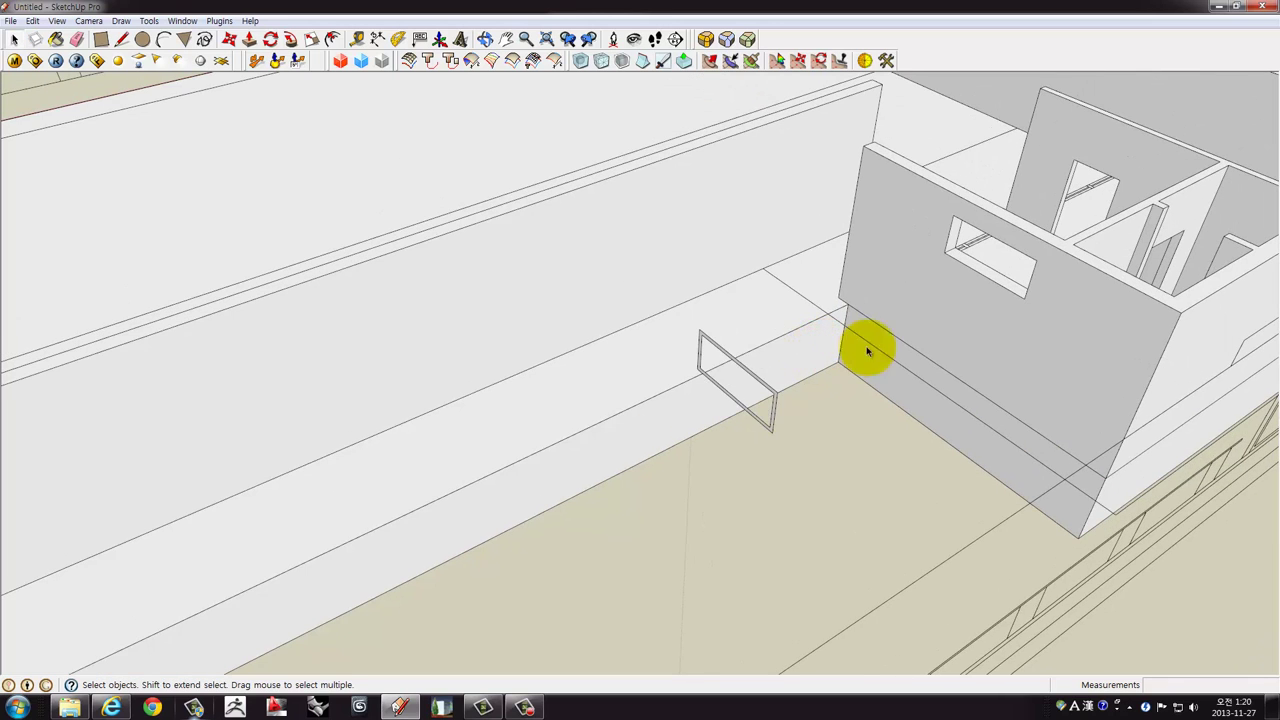
pyautogui.scroll(1, 866, 346)
pyautogui.scroll(2, 780, 389)
pyautogui.moveTo(818, 388); pyautogui.dragTo(821, 391, button='middle')
# Push/pull the rectangle into a long box through the small room's front wall.
pyautogui.press('p')
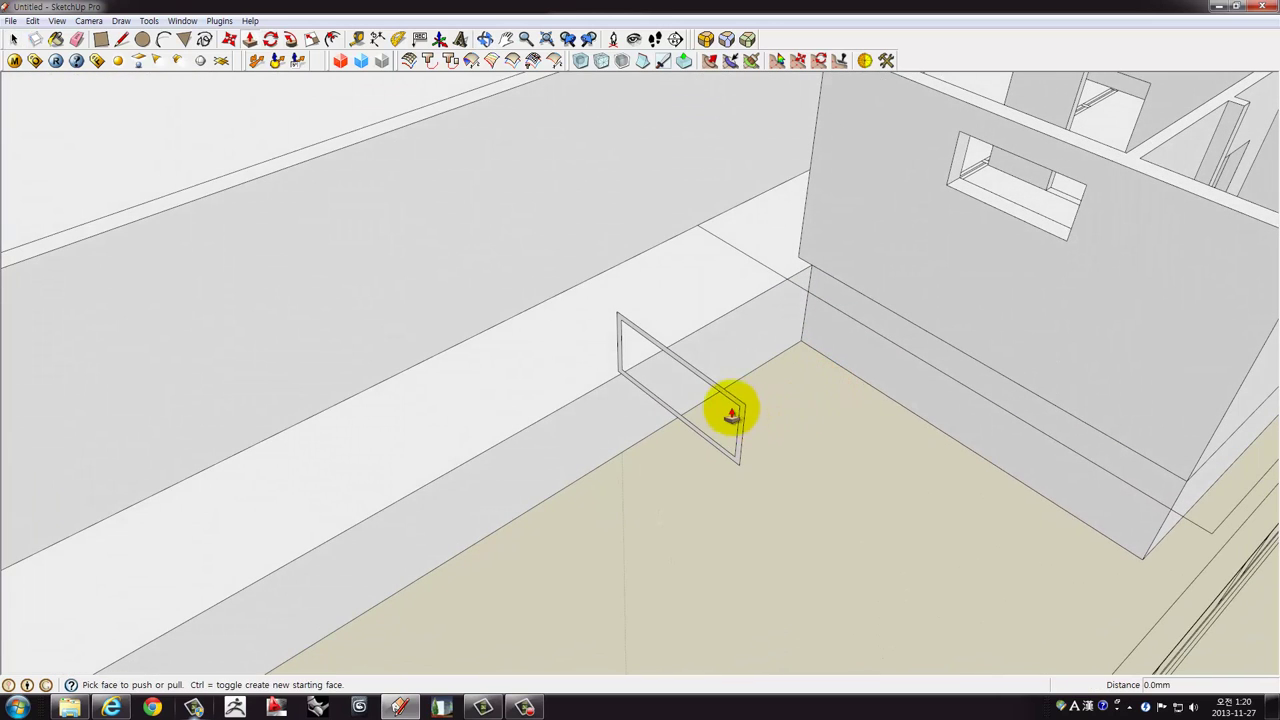
pyautogui.moveTo(735, 408)
pyautogui.mouseDown()
pyautogui.moveTo(894, 323)
pyautogui.moveTo(1103, 183)
pyautogui.mouseUp()
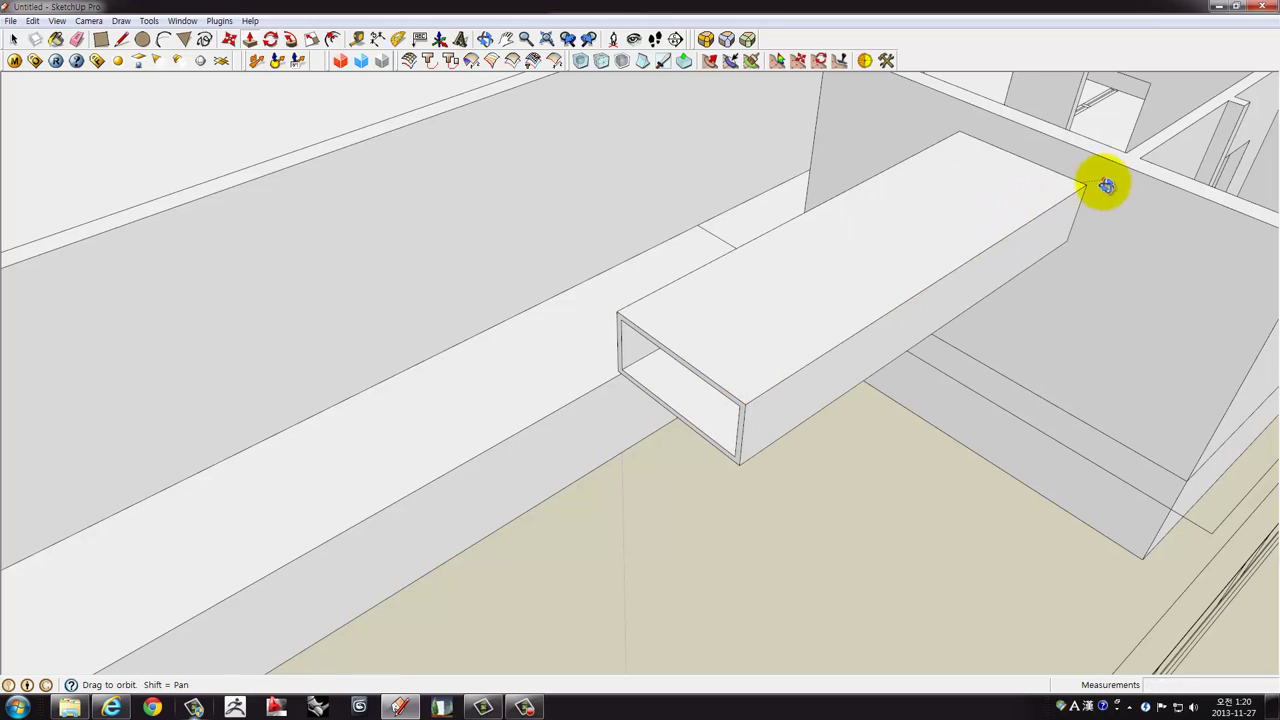
pyautogui.moveTo(1103, 183)
pyautogui.mouseDown(button='middle')
pyautogui.moveTo(606, 290)
pyautogui.moveTo(529, 214)
pyautogui.moveTo(523, 277)
pyautogui.moveTo(477, 323)
pyautogui.moveTo(505, 303)
pyautogui.mouseUp(button='middle')
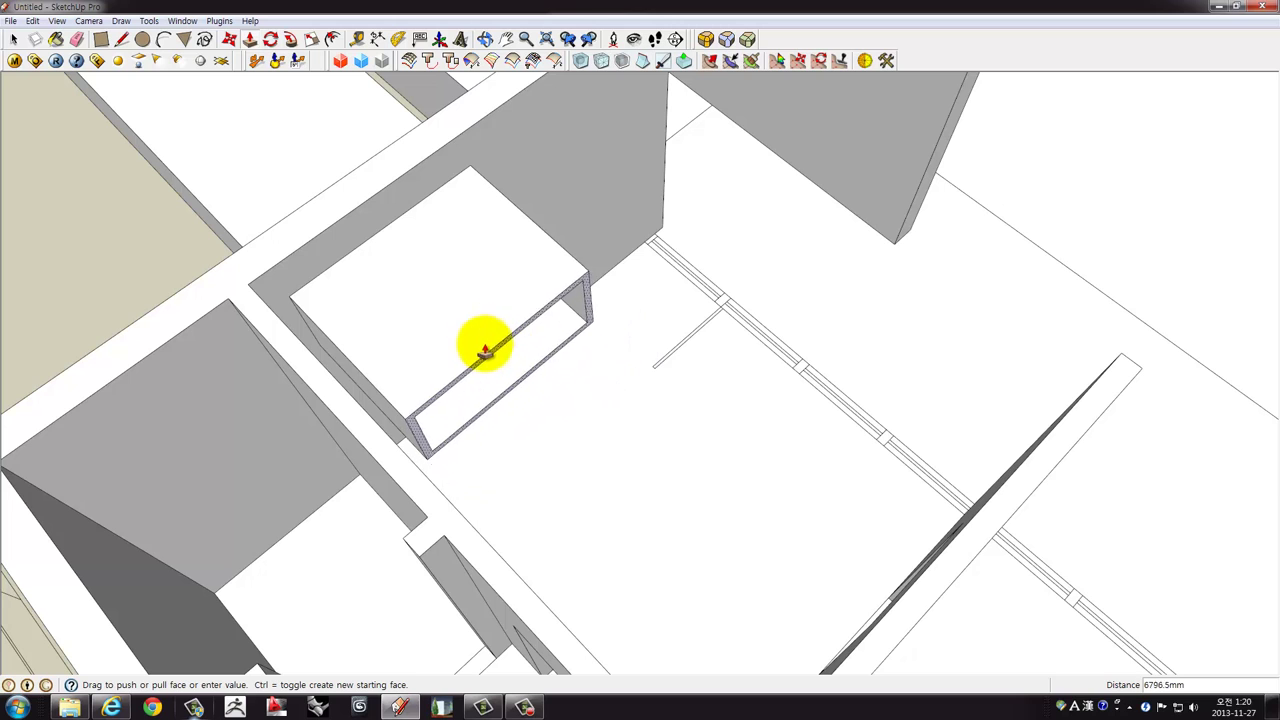
pyautogui.click(378, 270)
# Push/pull the outside face 5466 mm to the wall's endpoint.
pyautogui.press('t')
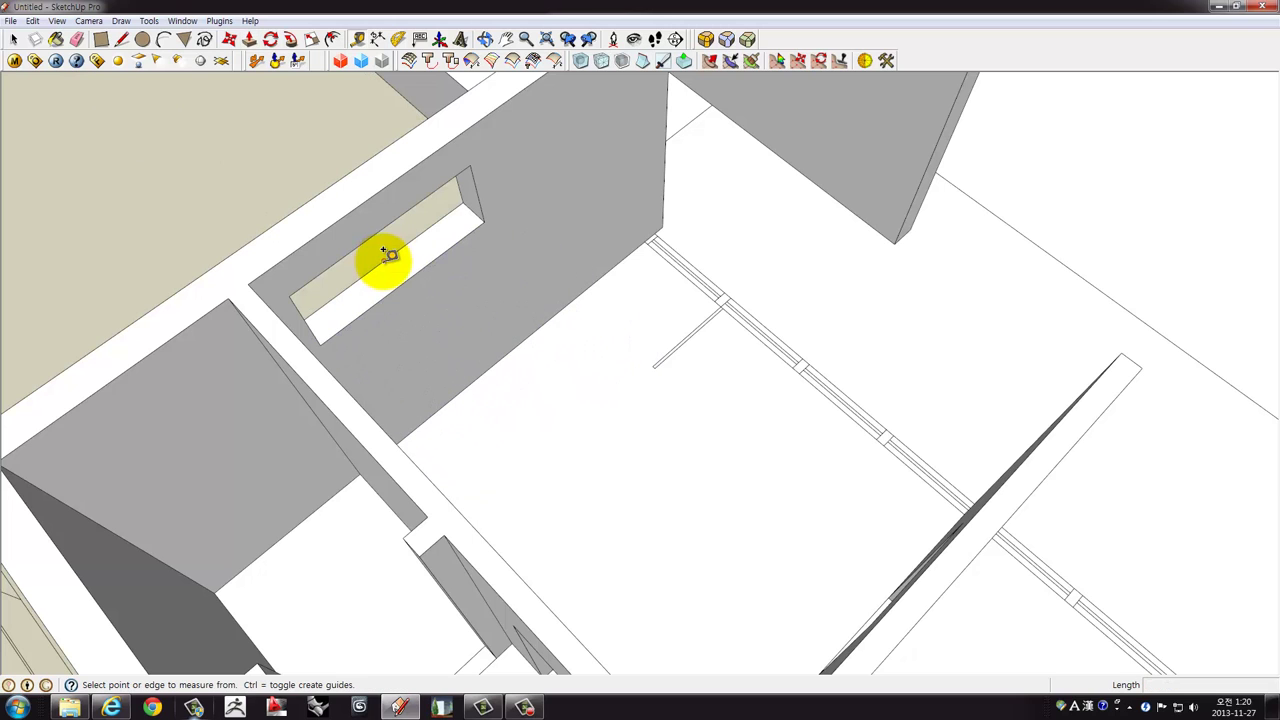
pyautogui.scroll(-3, 398, 258)
pyautogui.scroll(-2, 400, 263)
pyautogui.scroll(2, 423, 303)
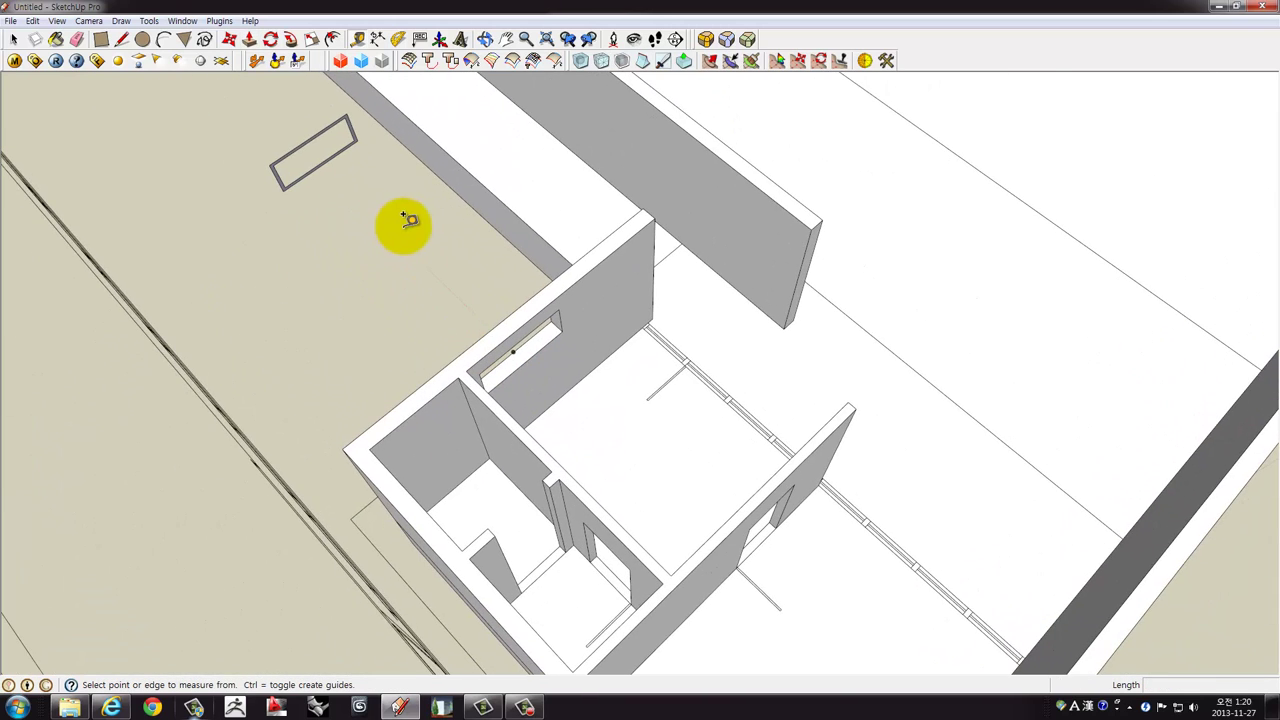
pyautogui.moveTo(407, 218); pyautogui.dragTo(354, 170, button='middle')
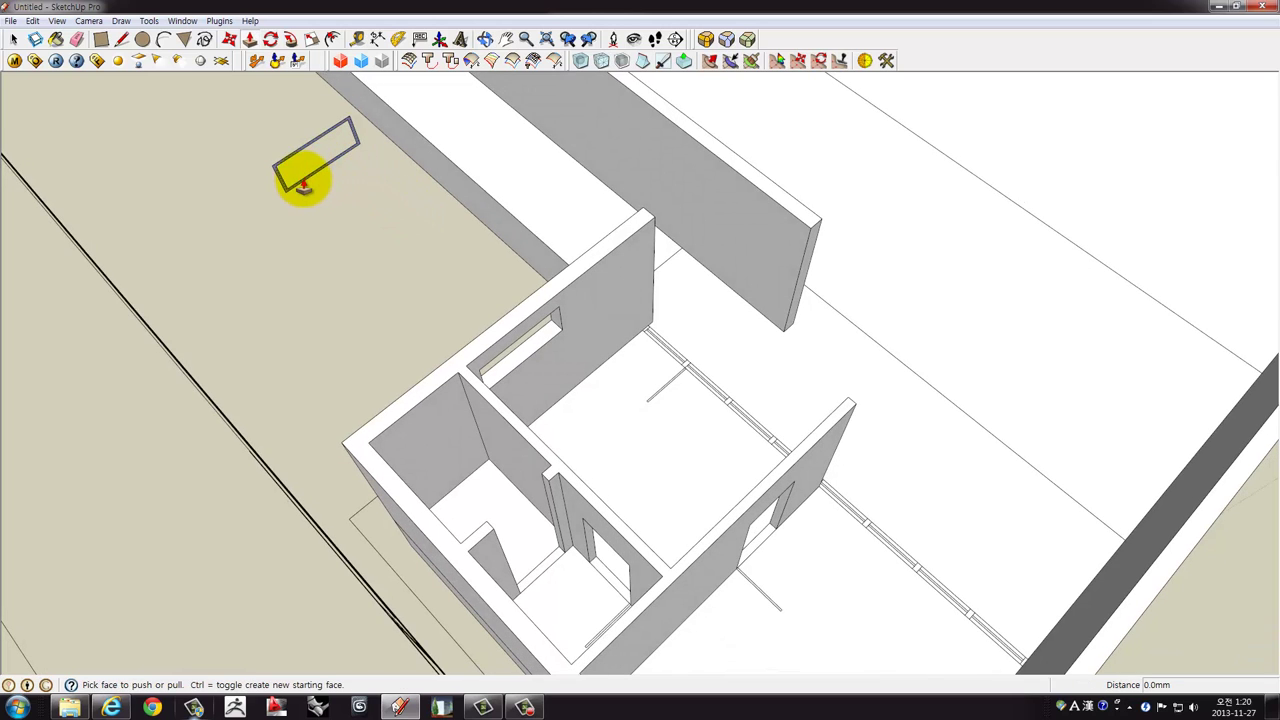
pyautogui.click(303, 185)
pyautogui.moveTo(457, 229); pyautogui.dragTo(300, 213, button='middle')
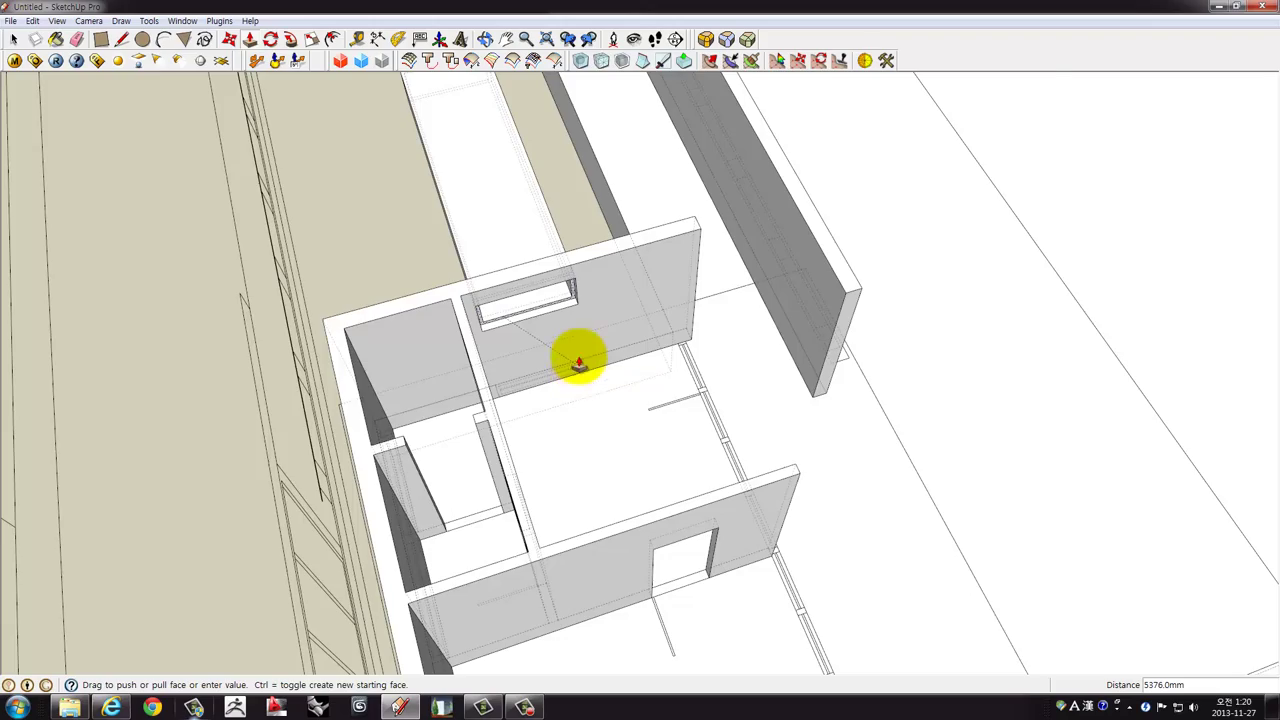
pyautogui.scroll(2, 575, 360)
pyautogui.scroll(2, 572, 358)
pyautogui.scroll(1, 578, 385)
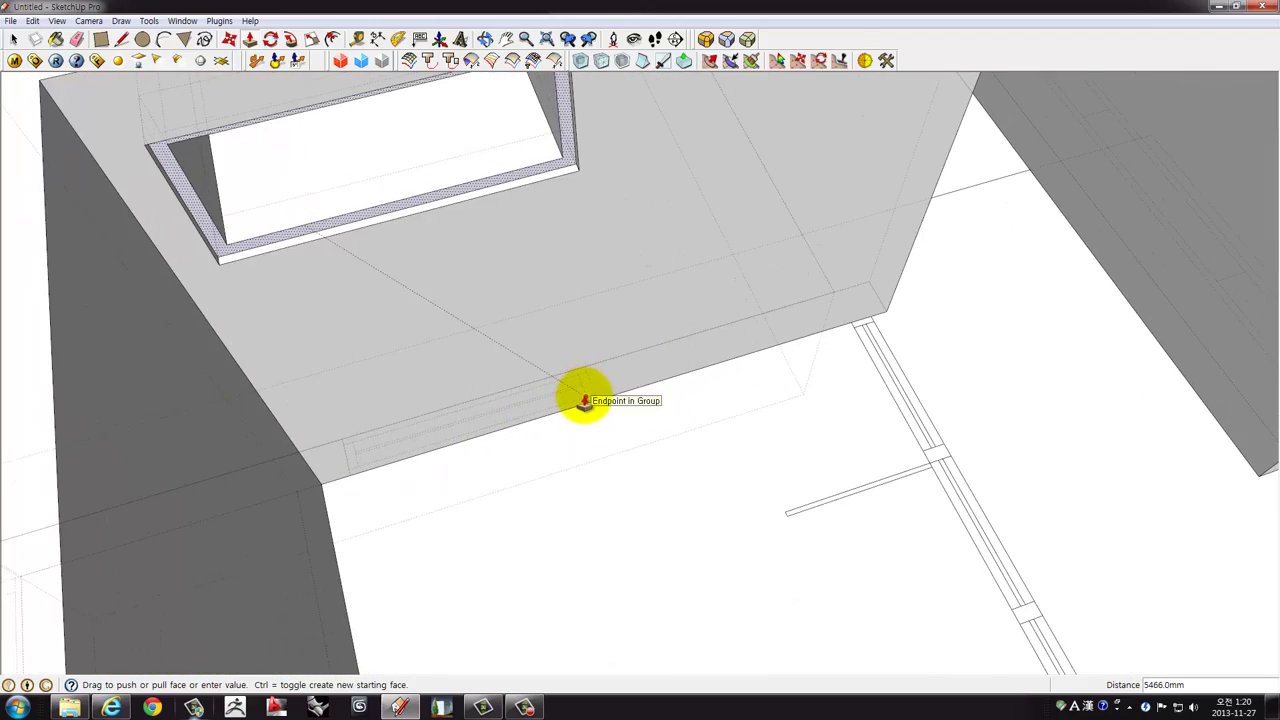
pyautogui.click(583, 400)
pyautogui.scroll(-3, 585, 392)
# Erase the long box's end face to open the horizontal window opening.
pyautogui.moveTo(586, 386)
pyautogui.mouseDown(button='middle')
pyautogui.moveTo(349, 354)
pyautogui.moveTo(643, 400)
pyautogui.mouseUp(button='middle')
pyautogui.scroll(3, 650, 365)
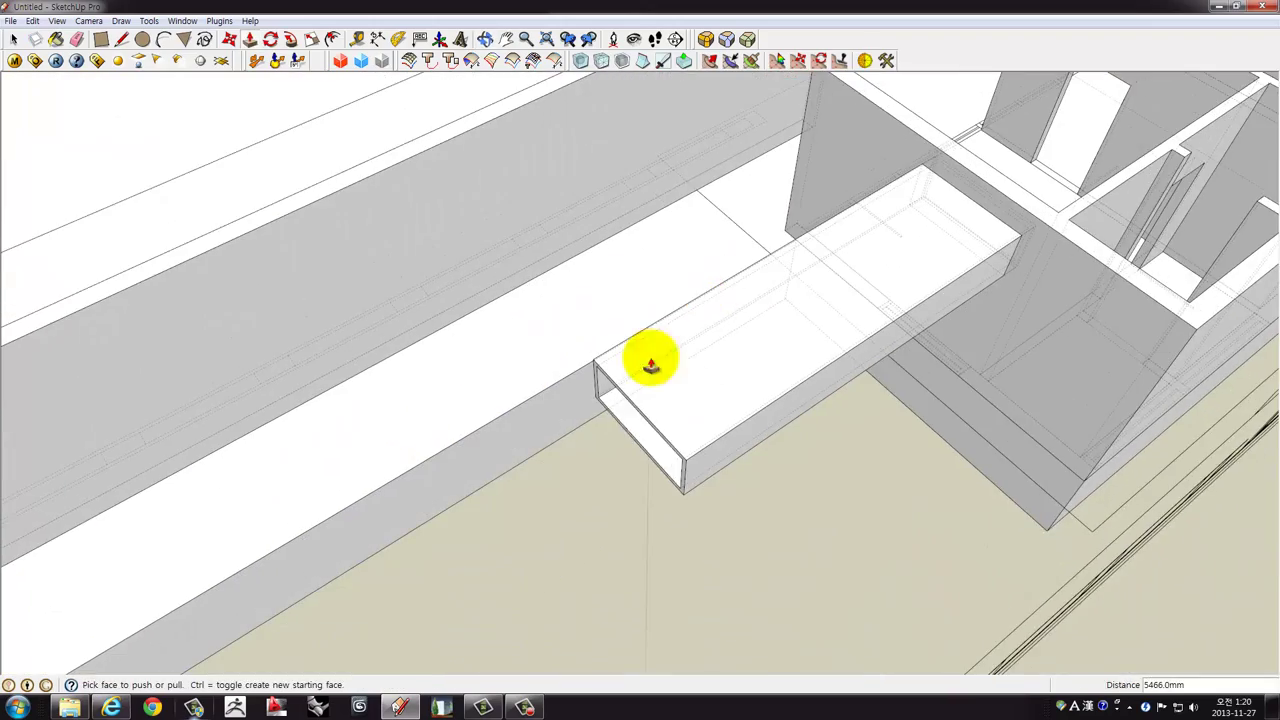
pyautogui.click(651, 432)
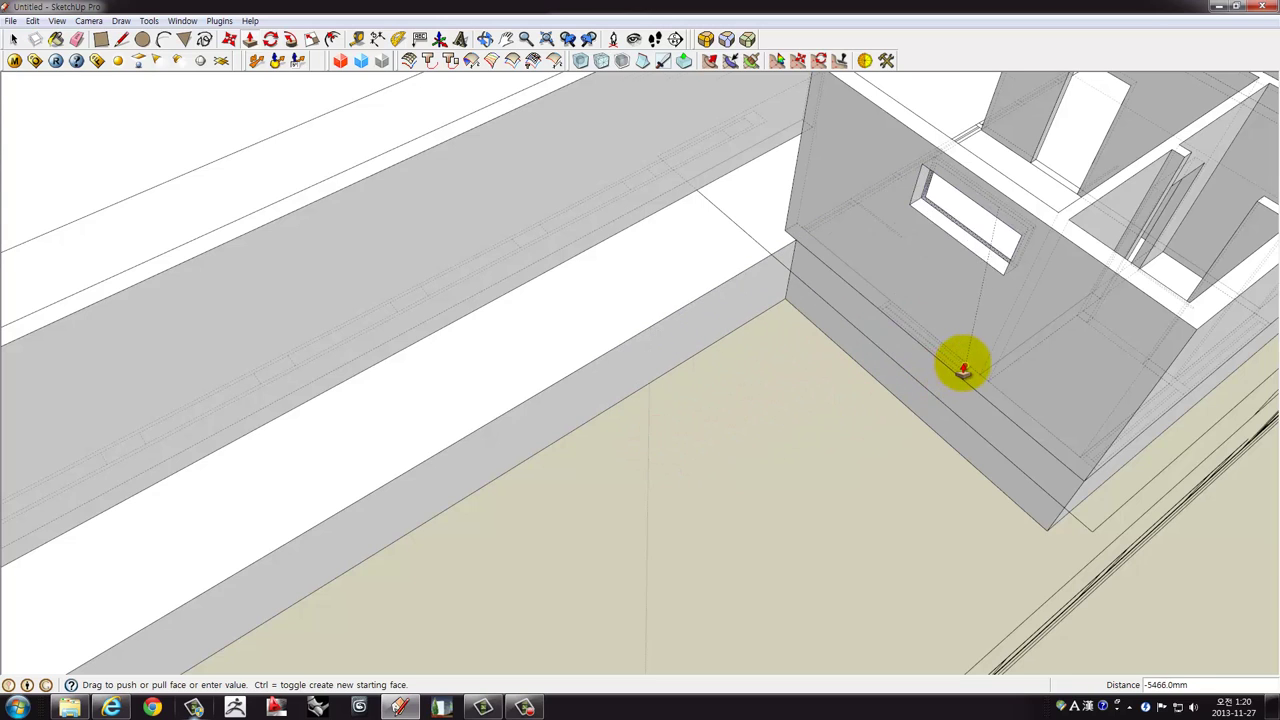
pyautogui.scroll(3, 963, 366)
pyautogui.scroll(2, 962, 372)
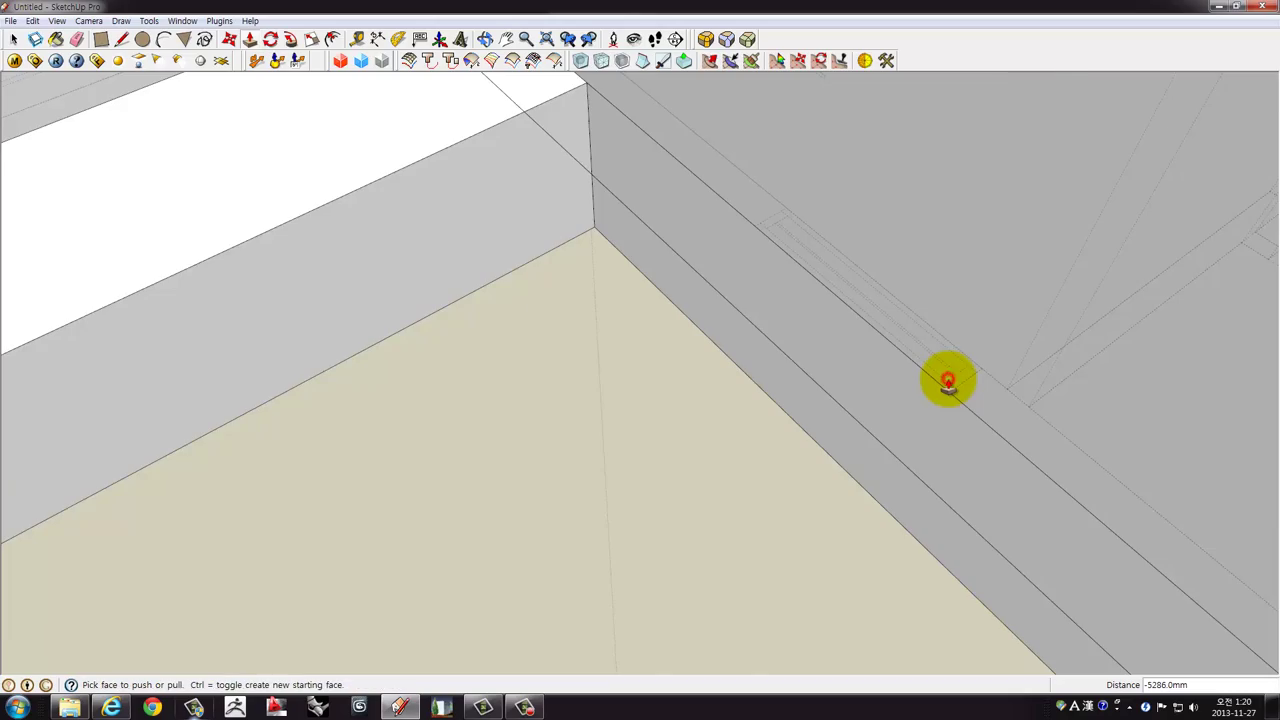
pyautogui.scroll(-5, 948, 380)
pyautogui.moveTo(943, 371)
pyautogui.mouseDown(button='middle')
pyautogui.moveTo(837, 389)
pyautogui.moveTo(632, 375)
pyautogui.moveTo(909, 391)
pyautogui.moveTo(831, 383)
pyautogui.moveTo(995, 303)
pyautogui.moveTo(1035, 340)
pyautogui.mouseUp(button='middle')
pyautogui.scroll(-3, 632, 375)
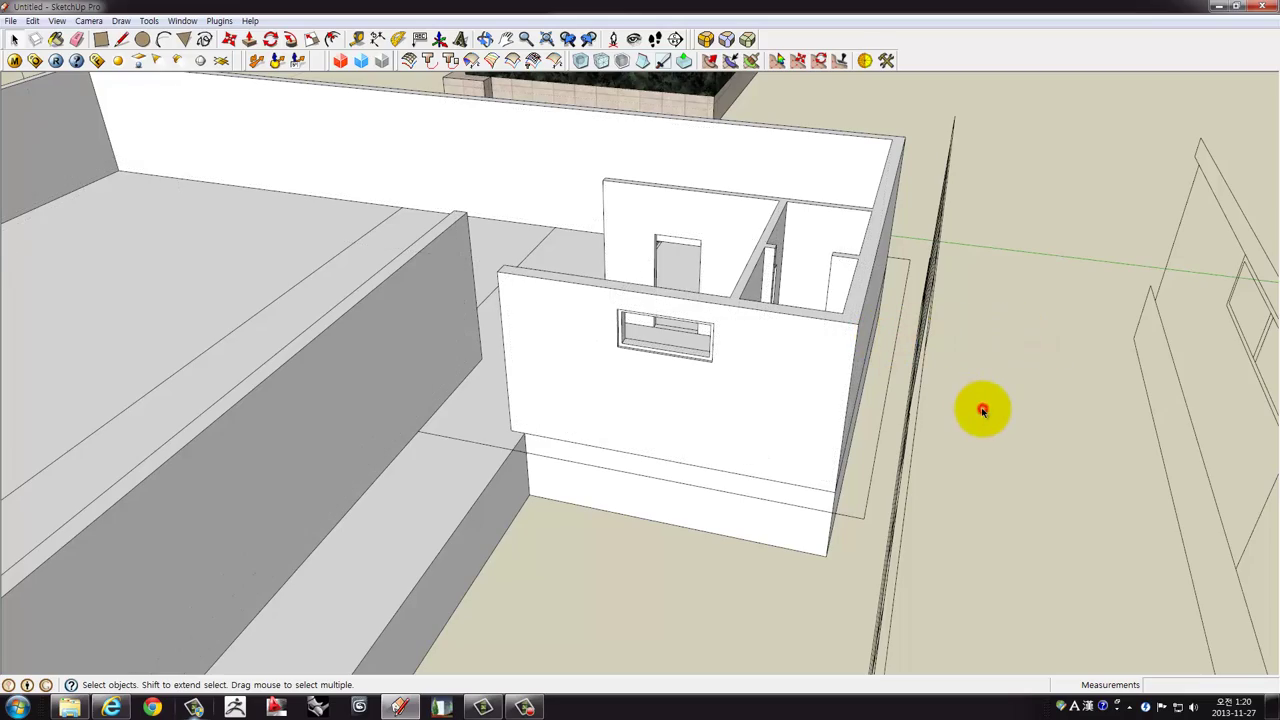
# Start a rectangle on the ground in front of the glazed front wall.
pyautogui.scroll(-5, 983, 410)
pyautogui.moveTo(980, 414)
pyautogui.mouseDown(button='middle')
pyautogui.moveTo(757, 357)
pyautogui.moveTo(837, 314)
pyautogui.moveTo(977, 333)
pyautogui.moveTo(1137, 391)
pyautogui.moveTo(1278, 415)
pyautogui.mouseUp(button='middle')
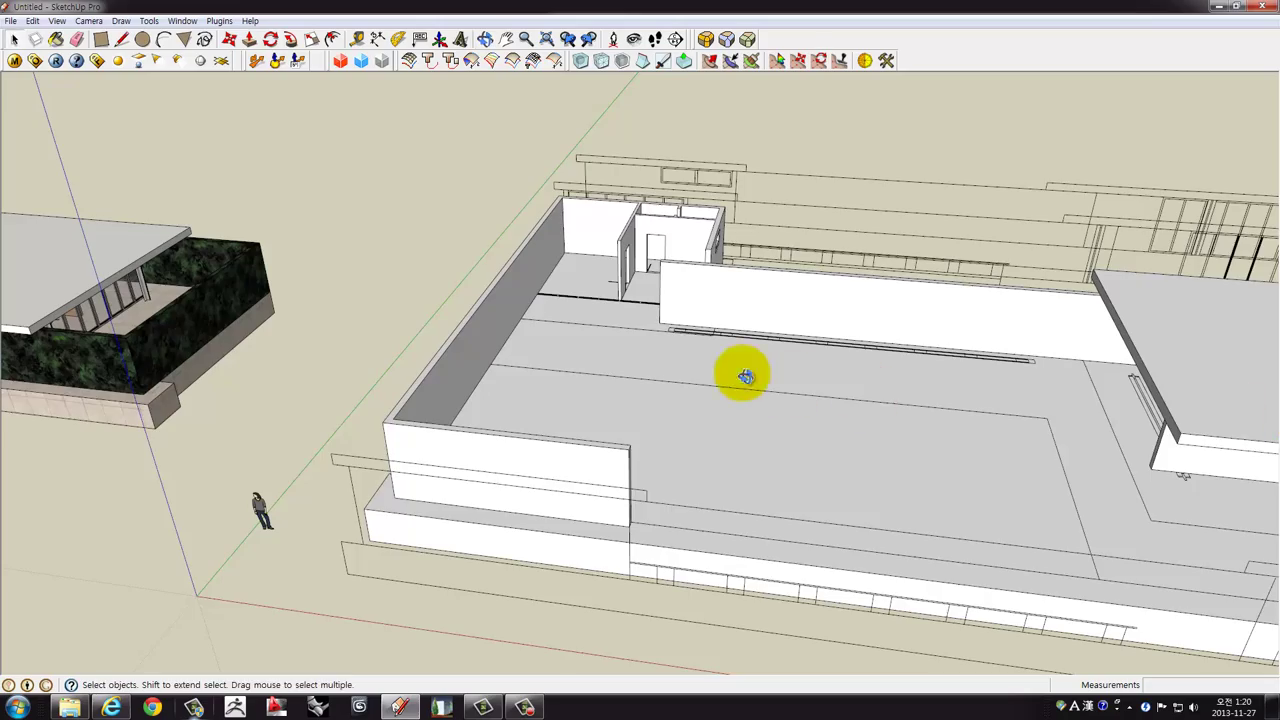
pyautogui.moveTo(745, 376)
pyautogui.mouseDown(button='middle')
pyautogui.moveTo(506, 457)
pyautogui.moveTo(657, 391)
pyautogui.moveTo(204, 328)
pyautogui.moveTo(263, 294)
pyautogui.mouseUp(button='middle')
pyautogui.scroll(1, 263, 294)
pyautogui.click(101, 38)
pyautogui.scroll(2, 710, 440)
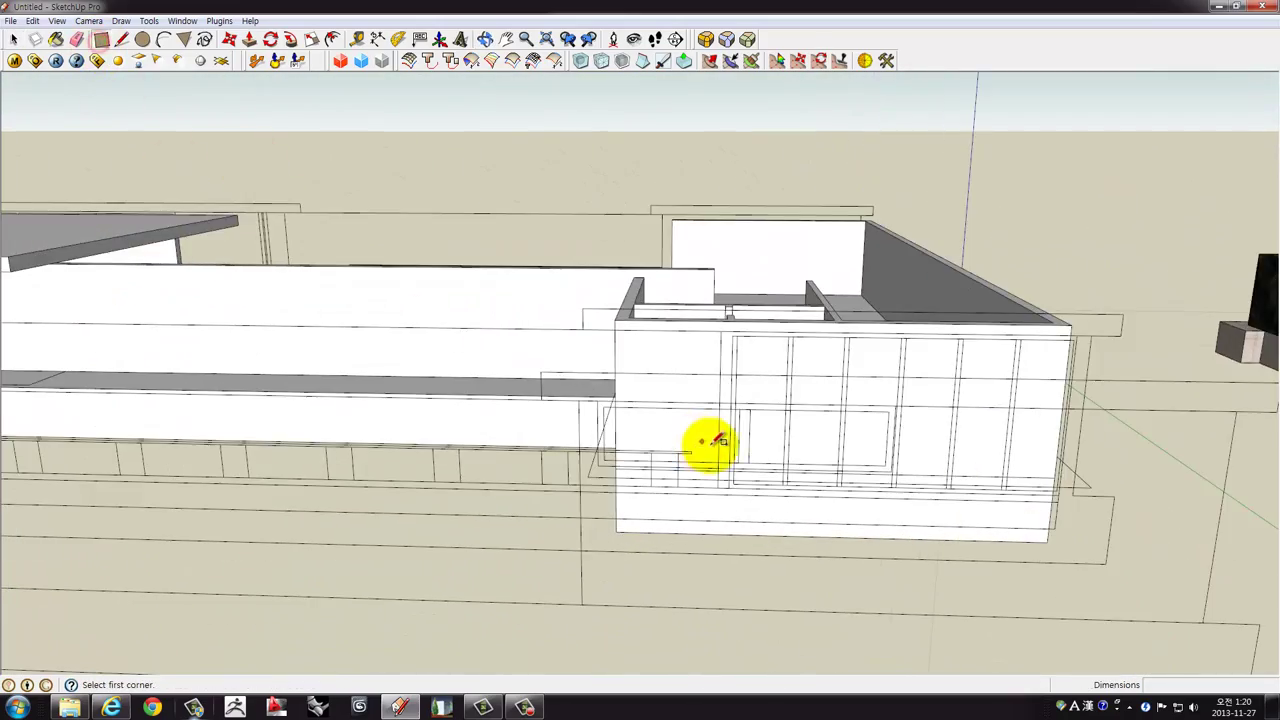
pyautogui.moveTo(710, 440)
pyautogui.mouseDown(button='middle')
pyautogui.moveTo(686, 391)
pyautogui.moveTo(740, 409)
pyautogui.moveTo(743, 429)
pyautogui.mouseUp(button='middle')
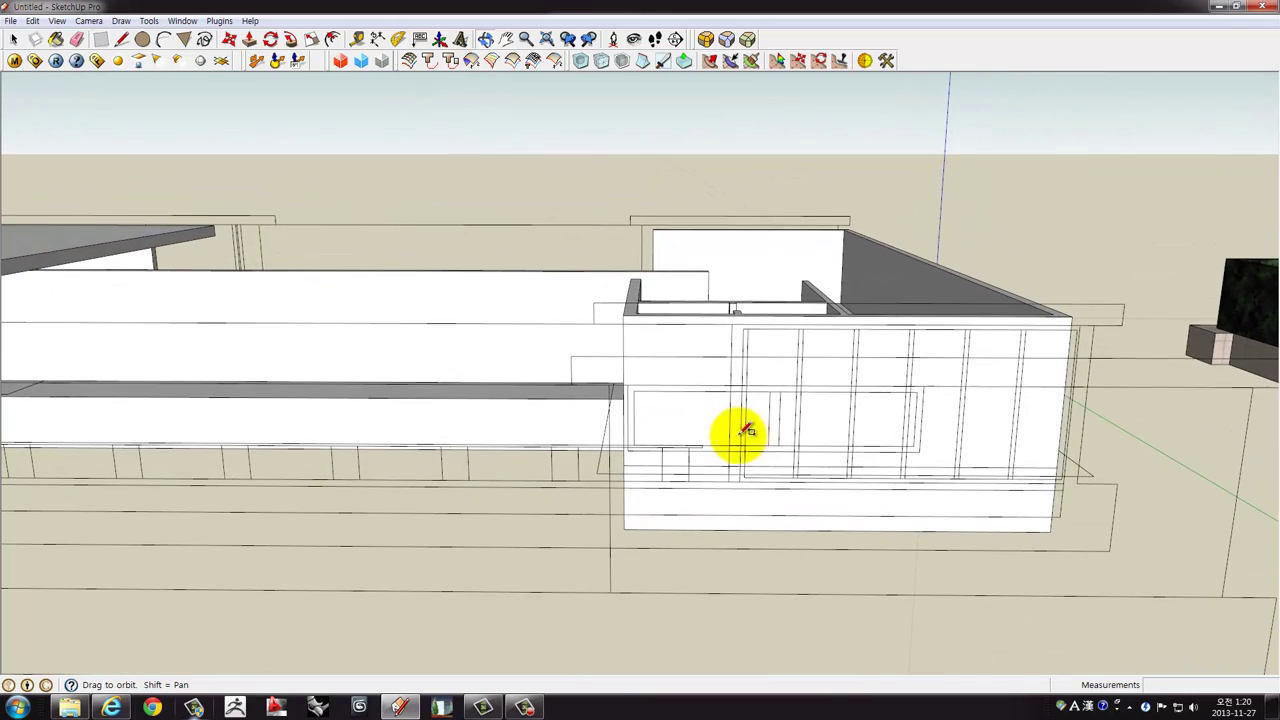
pyautogui.click(625, 386)
pyautogui.click(922, 447)
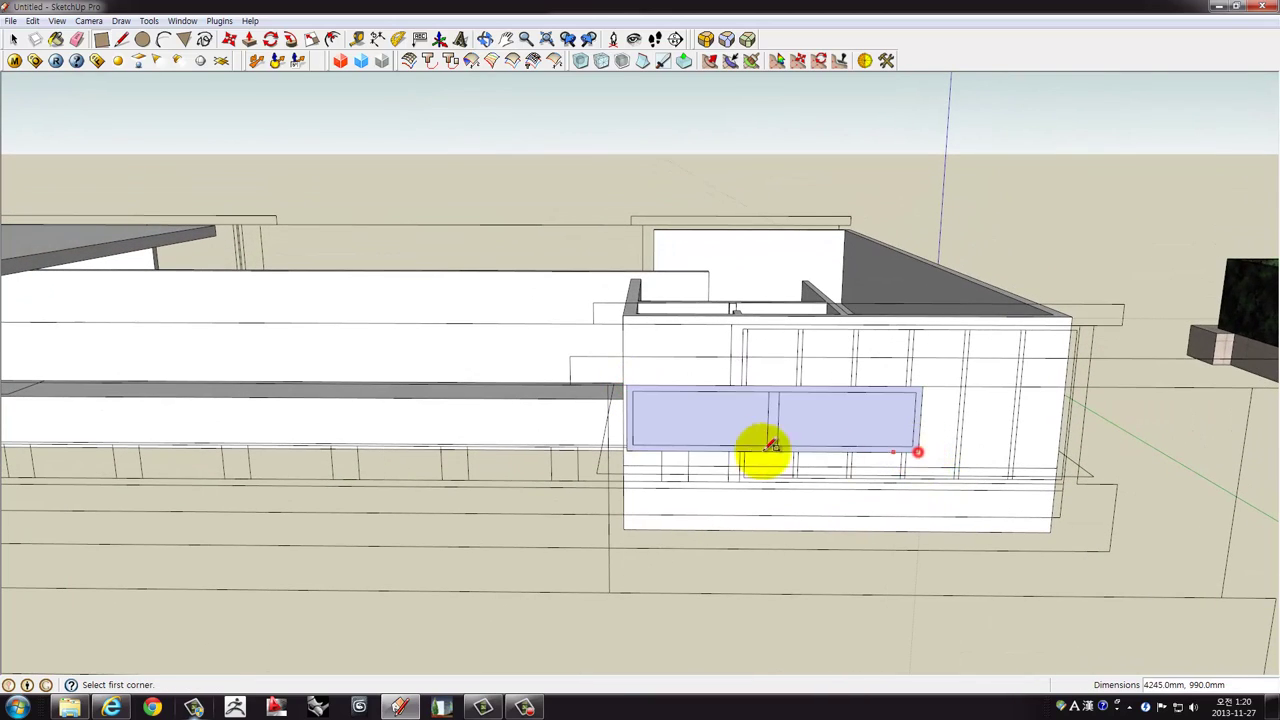
# Complete the ground rectangle at 4245 × 990 mm.
pyautogui.moveTo(766, 449); pyautogui.dragTo(909, 543, button='middle')
pyautogui.scroll(1, 848, 505)
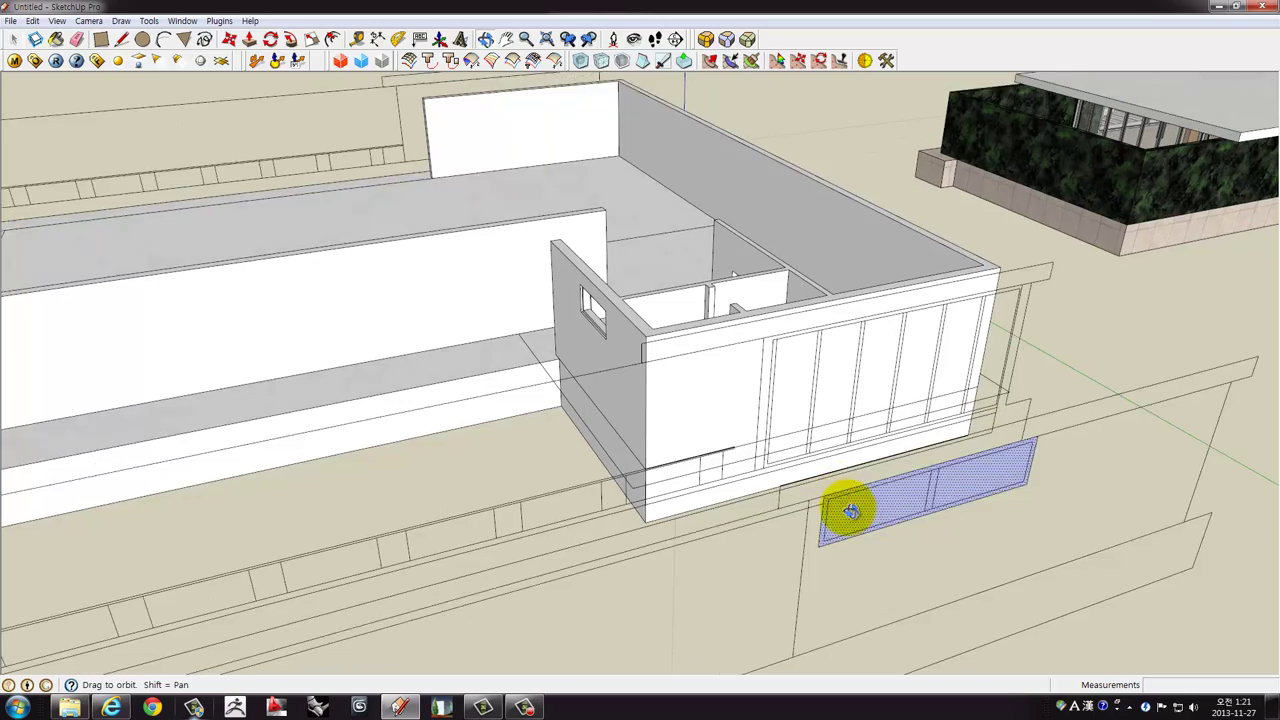
pyautogui.scroll(2, 847, 508)
pyautogui.scroll(2, 850, 520)
pyautogui.press('space')
pyautogui.moveTo(840, 524); pyautogui.dragTo(823, 566, button='middle')
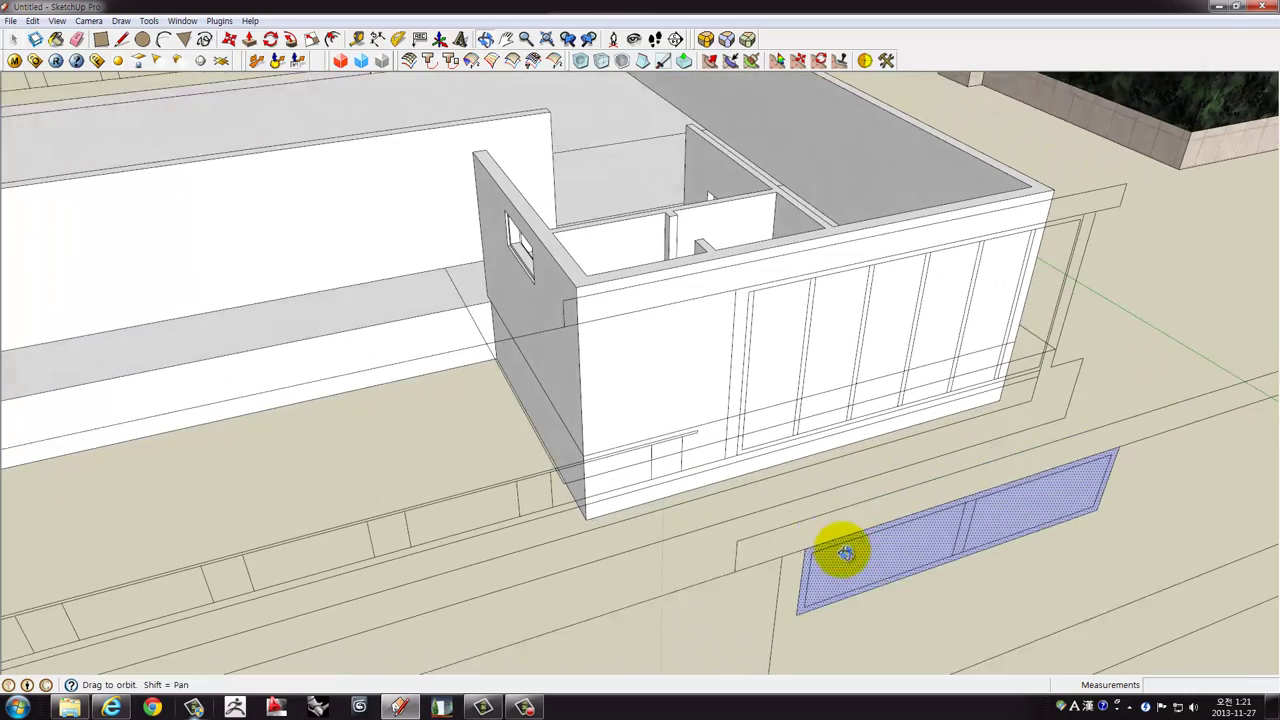
pyautogui.tripleClick(657, 371)
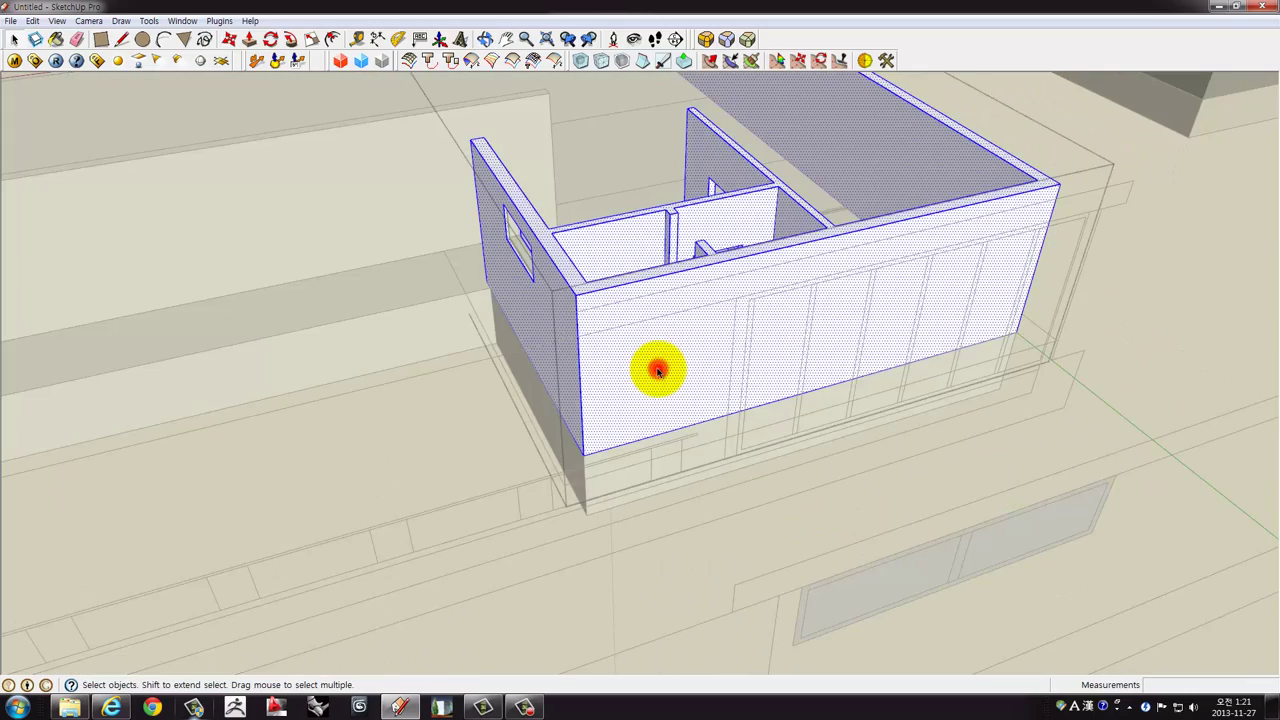
pyautogui.moveTo(680, 434); pyautogui.dragTo(624, 362, button='middle')
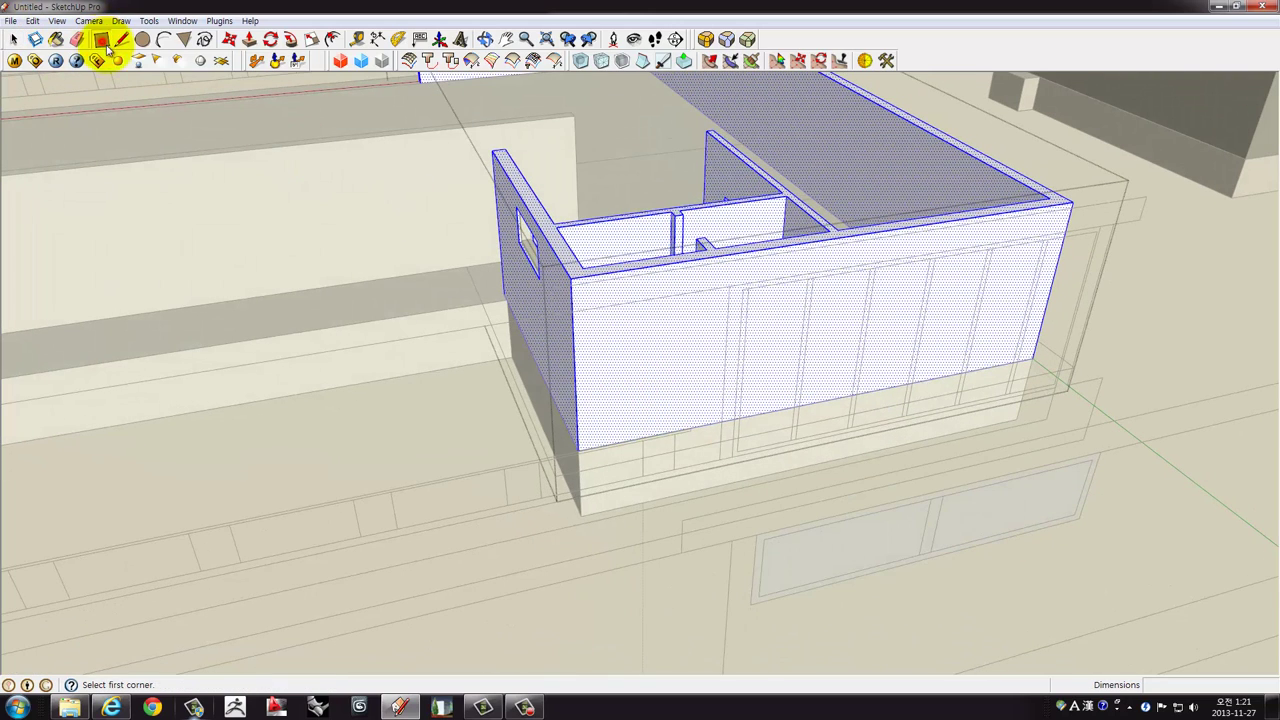
pyautogui.click(1083, 517)
pyautogui.moveTo(1020, 523); pyautogui.dragTo(1027, 527, button='middle')
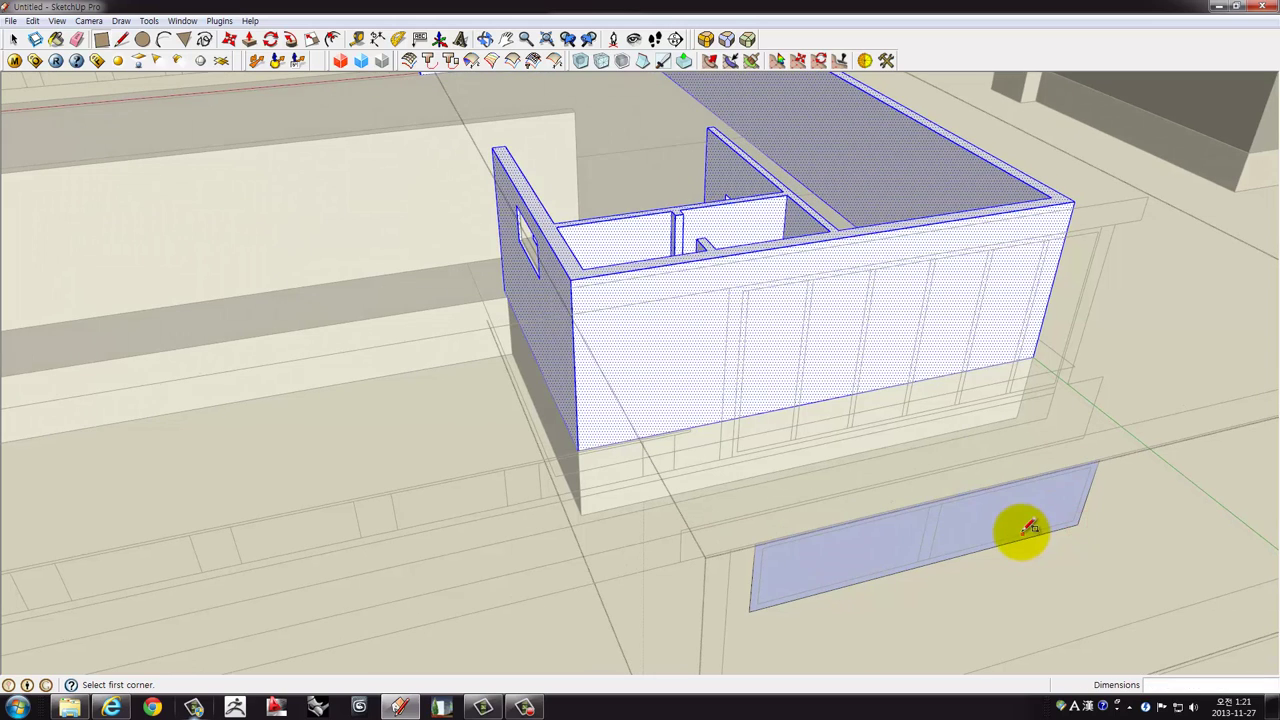
# Select the 4245 × 990 mm rectangle face on the ground.
pyautogui.press('p')
pyautogui.press('space')
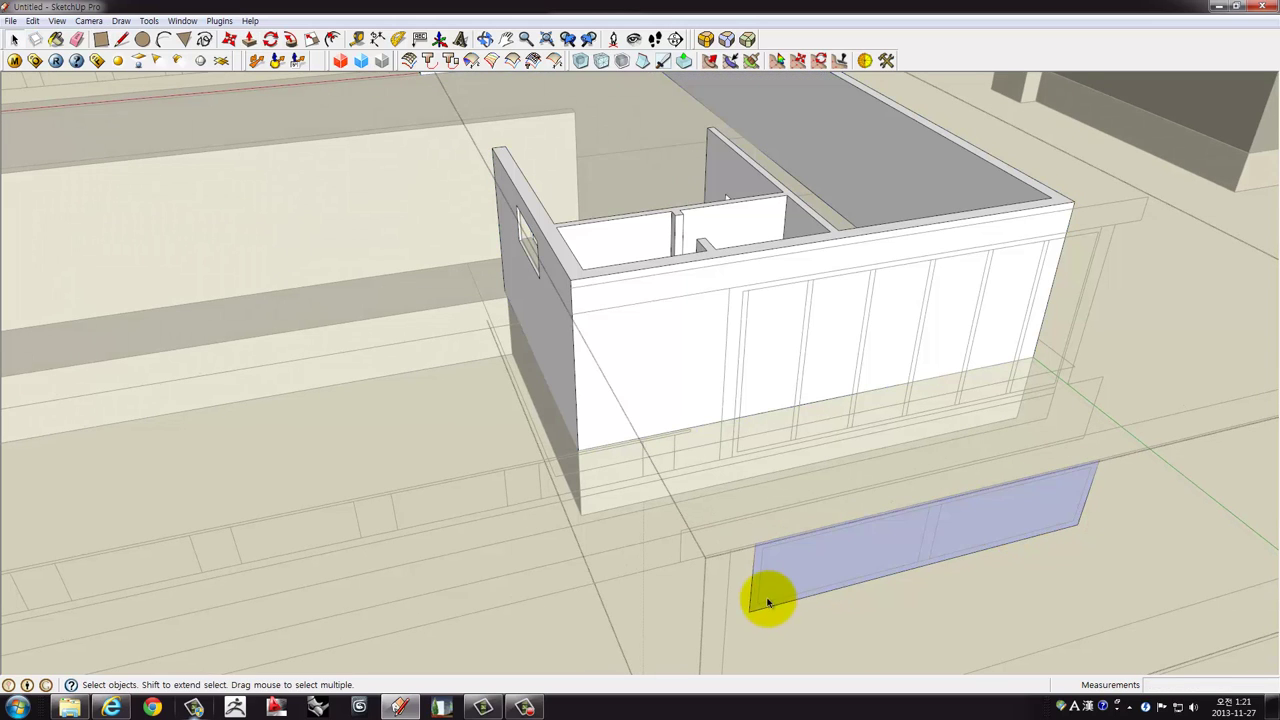
pyautogui.moveTo(766, 594); pyautogui.dragTo(797, 590, button='middle')
pyautogui.click(812, 573)
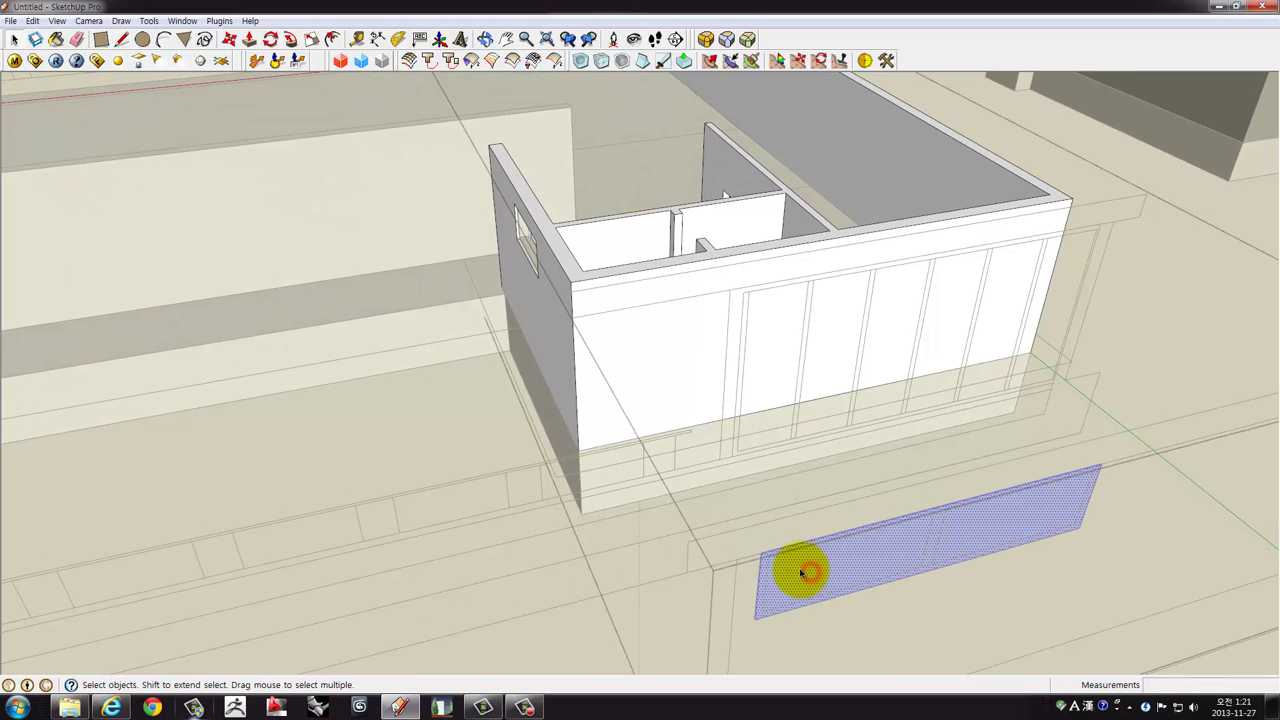
# Move the rectangle from the ground onto the top of the front wall.
pyautogui.press('m')
pyautogui.click(760, 547)
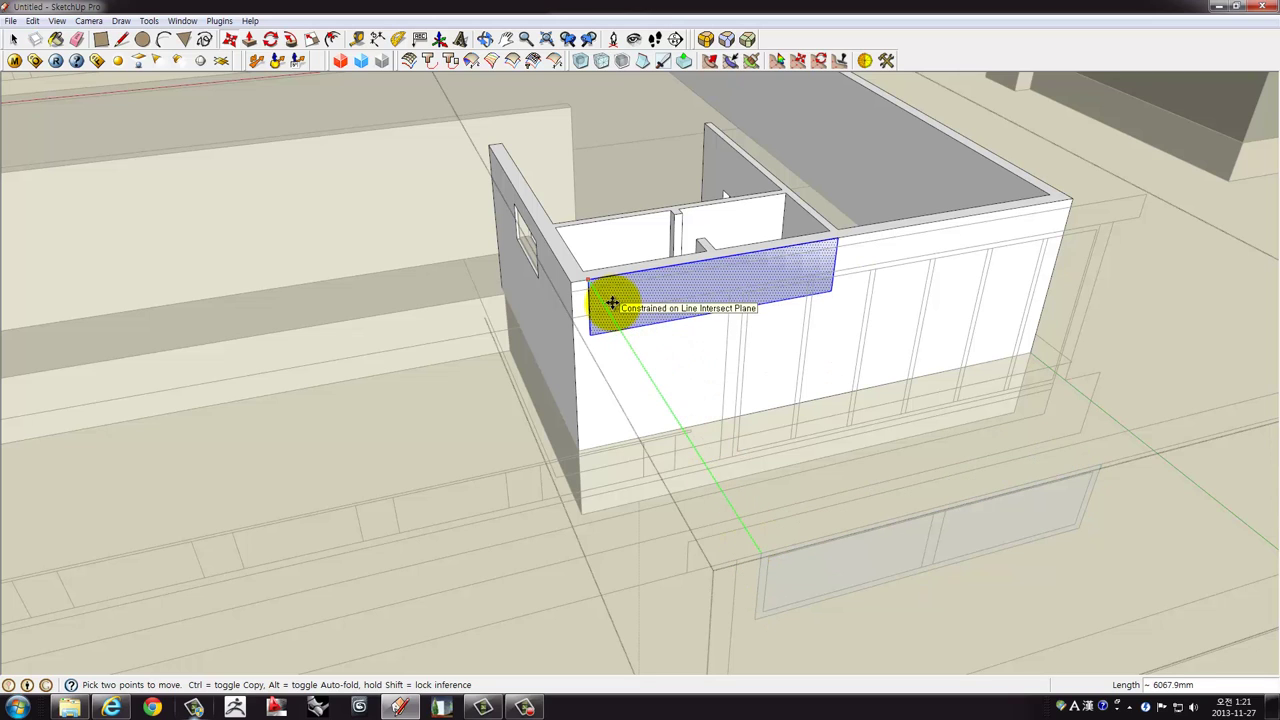
pyautogui.moveTo(612, 302)
pyautogui.keyDown('shift'); pyautogui.mouseDown(button='middle')
pyautogui.moveTo(676, 358)
pyautogui.moveTo(655, 322)
pyautogui.mouseUp(button='middle'); pyautogui.keyUp('shift')
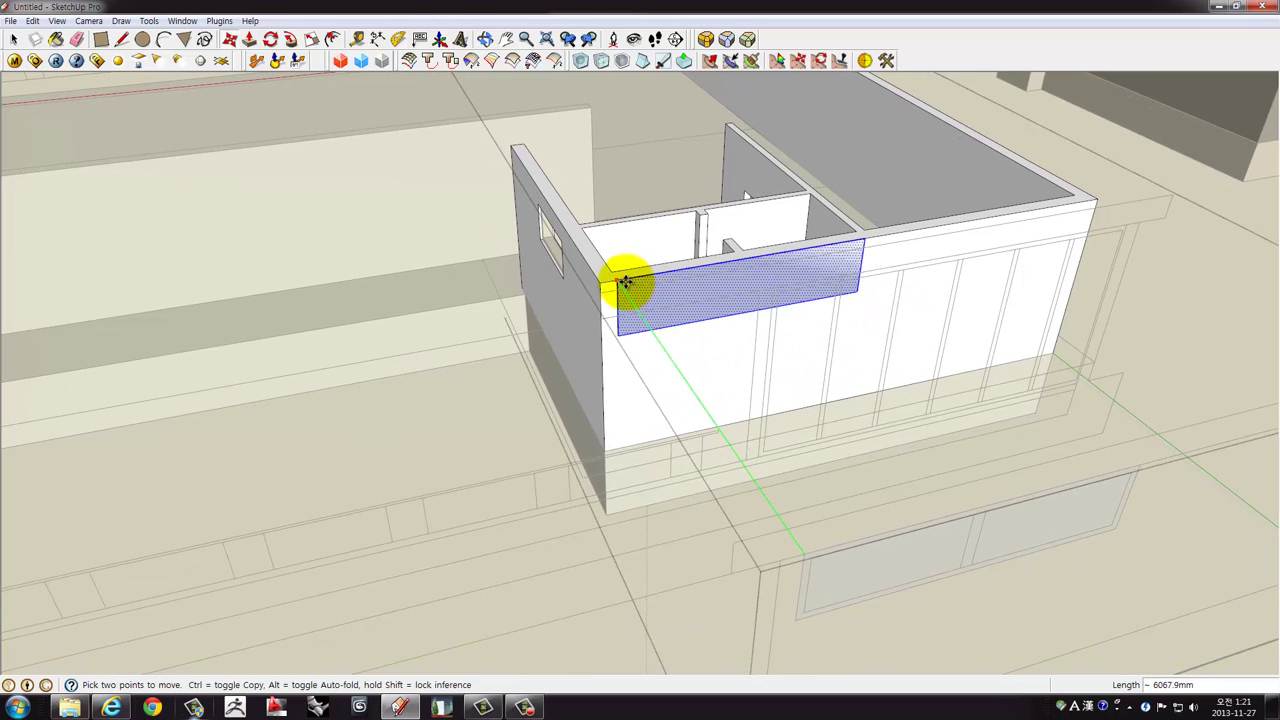
pyautogui.click(623, 283)
pyautogui.scroll(2, 645, 300)
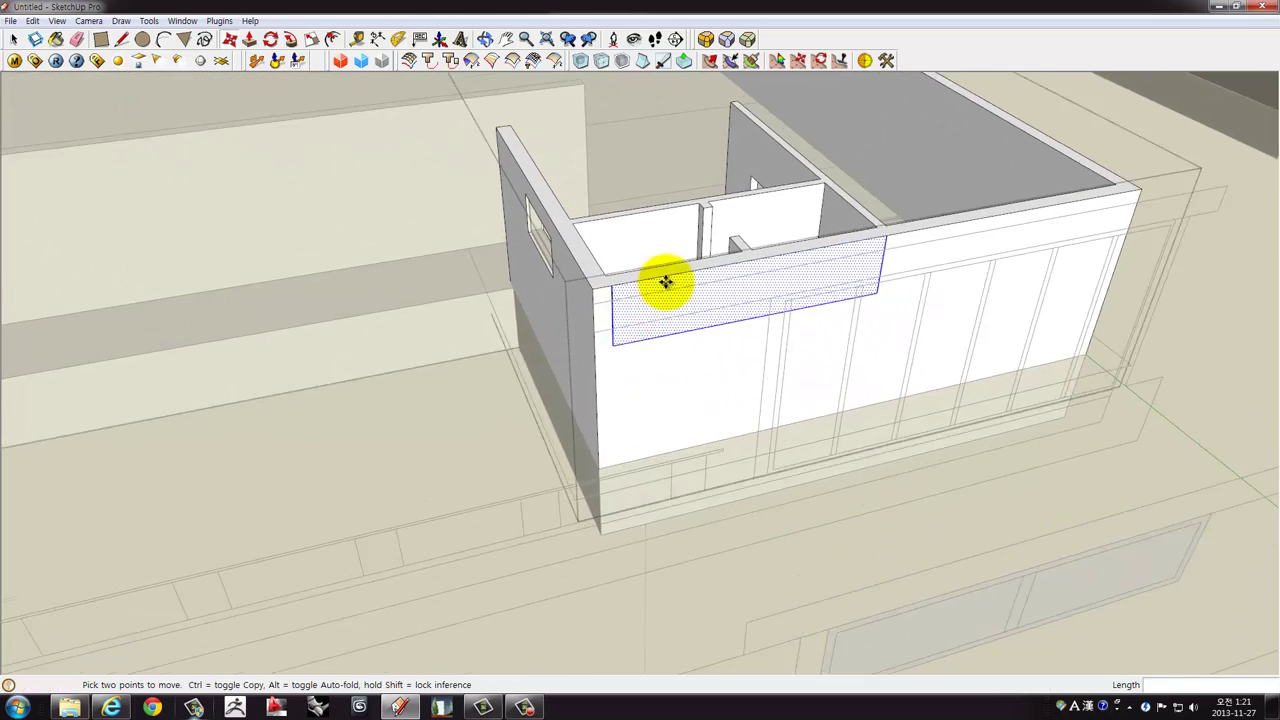
pyautogui.scroll(2, 663, 280)
pyautogui.press('space')
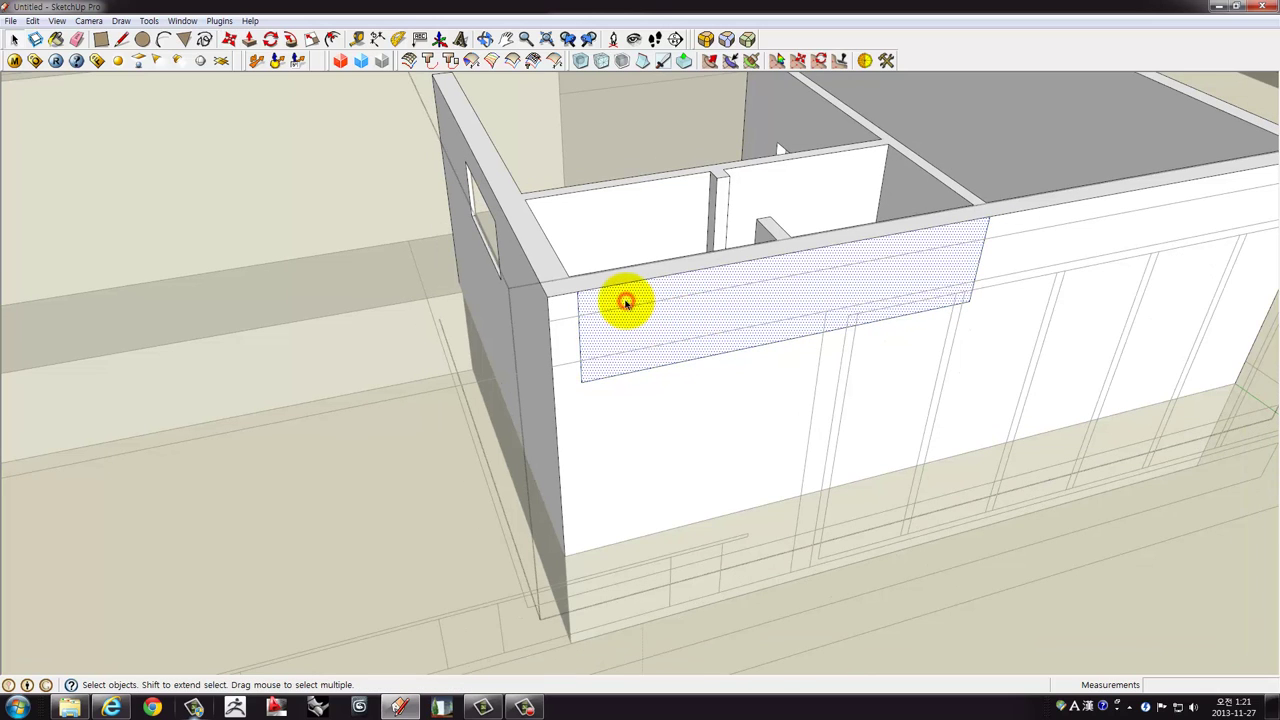
# Push the rectangle face about 270 mm into the wall to cut a recess.
pyautogui.scroll(-2, 700, 300)
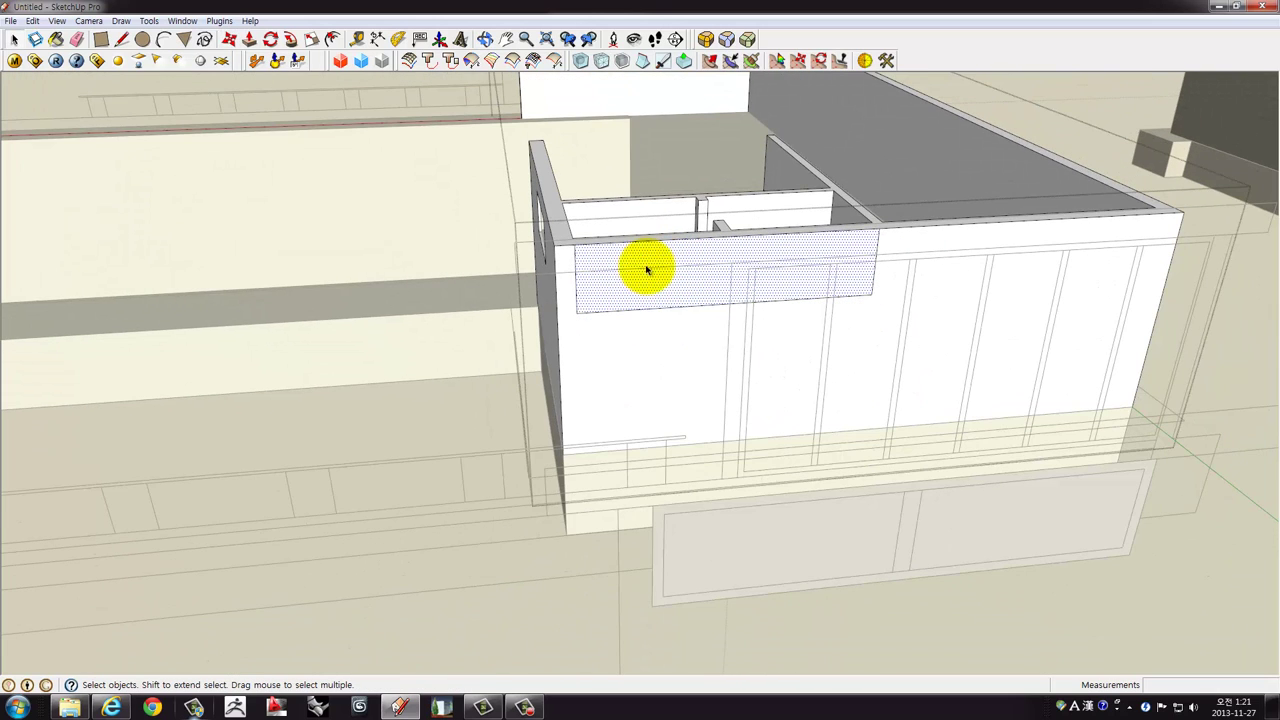
pyautogui.moveTo(660, 275)
pyautogui.mouseDown(button='middle')
pyautogui.moveTo(643, 297)
pyautogui.moveTo(664, 250)
pyautogui.moveTo(690, 328)
pyautogui.mouseUp(button='middle')
pyautogui.scroll(-2, 663, 255)
pyautogui.scroll(3, 677, 265)
pyautogui.scroll(-2, 690, 275)
pyautogui.scroll(3, 693, 295)
pyautogui.click(708, 320)
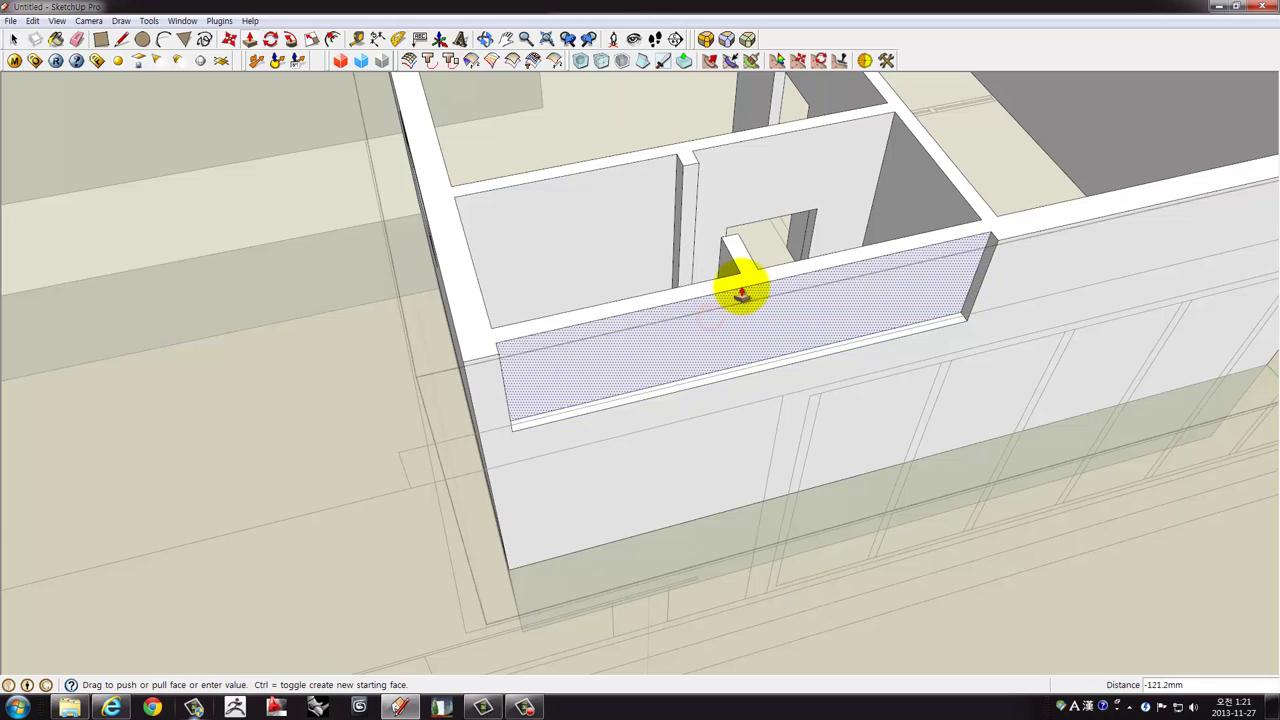
pyautogui.moveTo(737, 277)
pyautogui.mouseDown(button='middle')
pyautogui.moveTo(697, 300)
pyautogui.moveTo(695, 423)
pyautogui.mouseUp(button='middle')
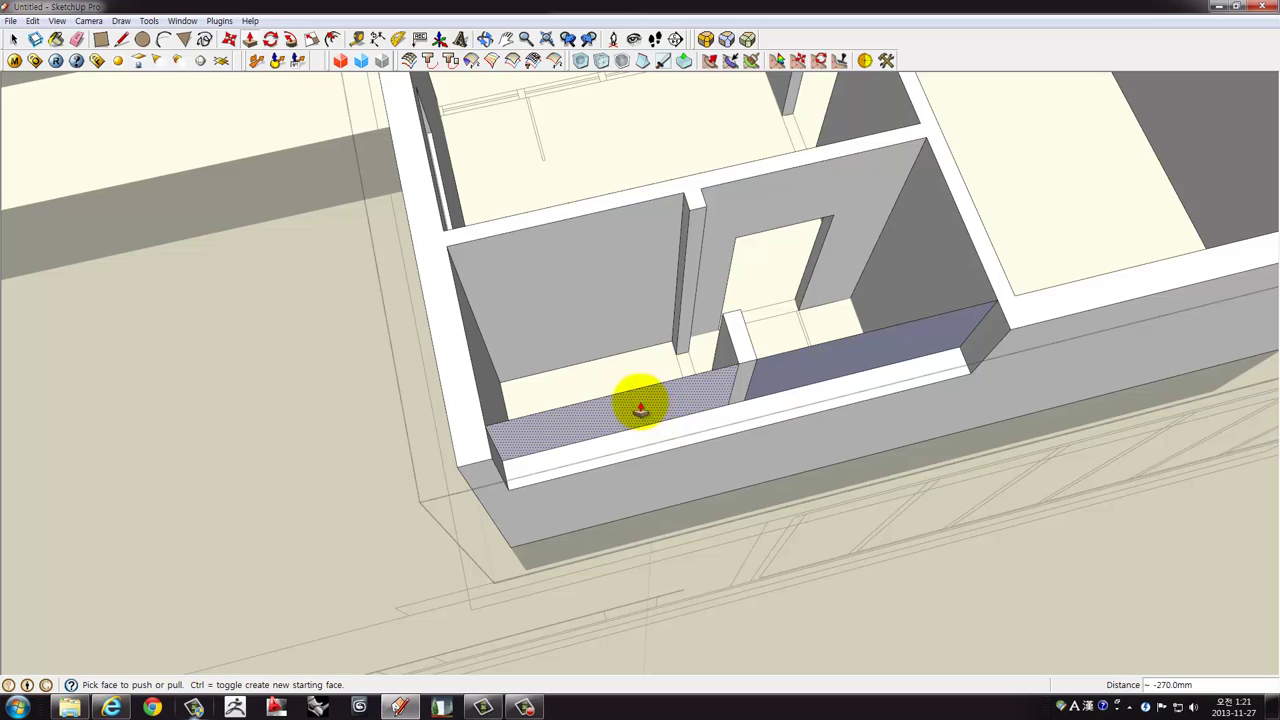
# Erase the stray edges left around the recess.
pyautogui.press('e')
pyautogui.moveTo(663, 380)
pyautogui.mouseDown(button='middle')
pyautogui.moveTo(771, 371)
pyautogui.moveTo(690, 390)
pyautogui.moveTo(914, 206)
pyautogui.moveTo(940, 268)
pyautogui.mouseUp(button='middle')
pyautogui.scroll(-5, 702, 387)
pyautogui.press('space')
pyautogui.scroll(2, 899, 443)
pyautogui.scroll(2, 870, 455)
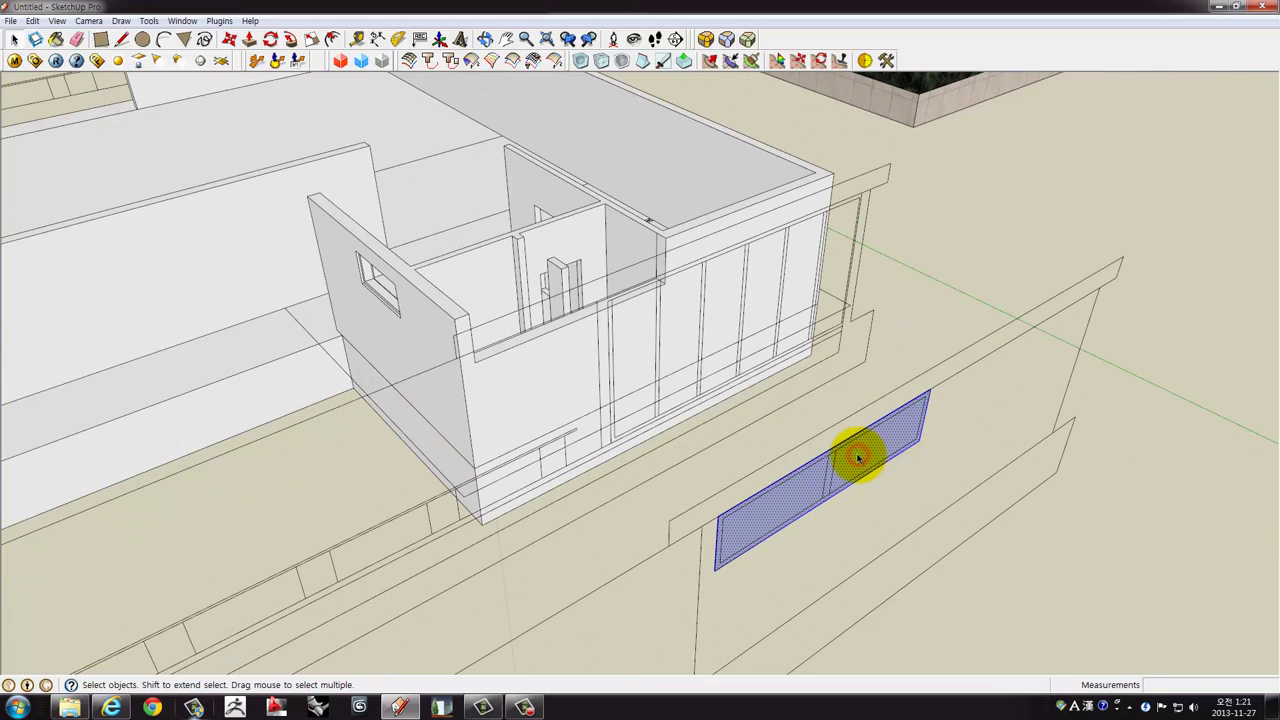
# Draw an inner rectangle on the ground panel and delete its face, leaving a frame outline.
pyautogui.moveTo(858, 458); pyautogui.dragTo(650, 355, button='middle')
pyautogui.click(103, 39)
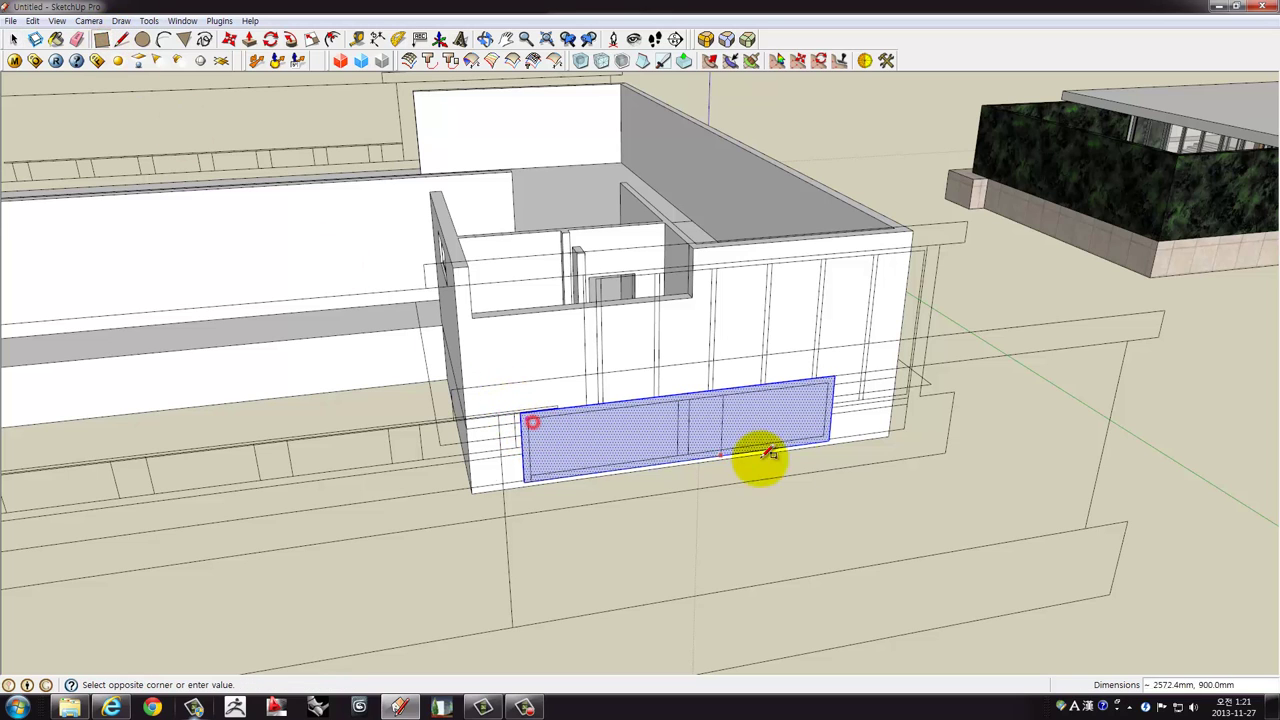
pyautogui.click(833, 433)
pyautogui.press('space')
pyautogui.moveTo(823, 429)
pyautogui.mouseDown(button='middle')
pyautogui.moveTo(757, 471)
pyautogui.moveTo(780, 510)
pyautogui.mouseUp(button='middle')
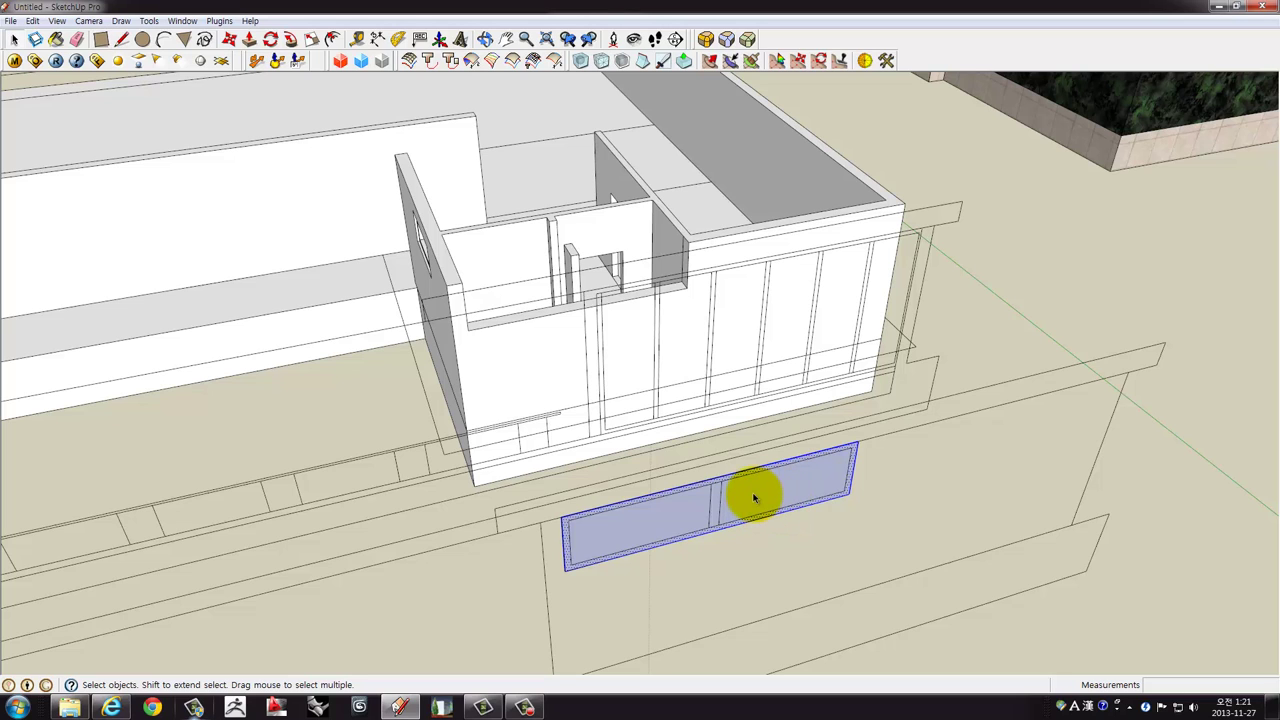
pyautogui.click(774, 488)
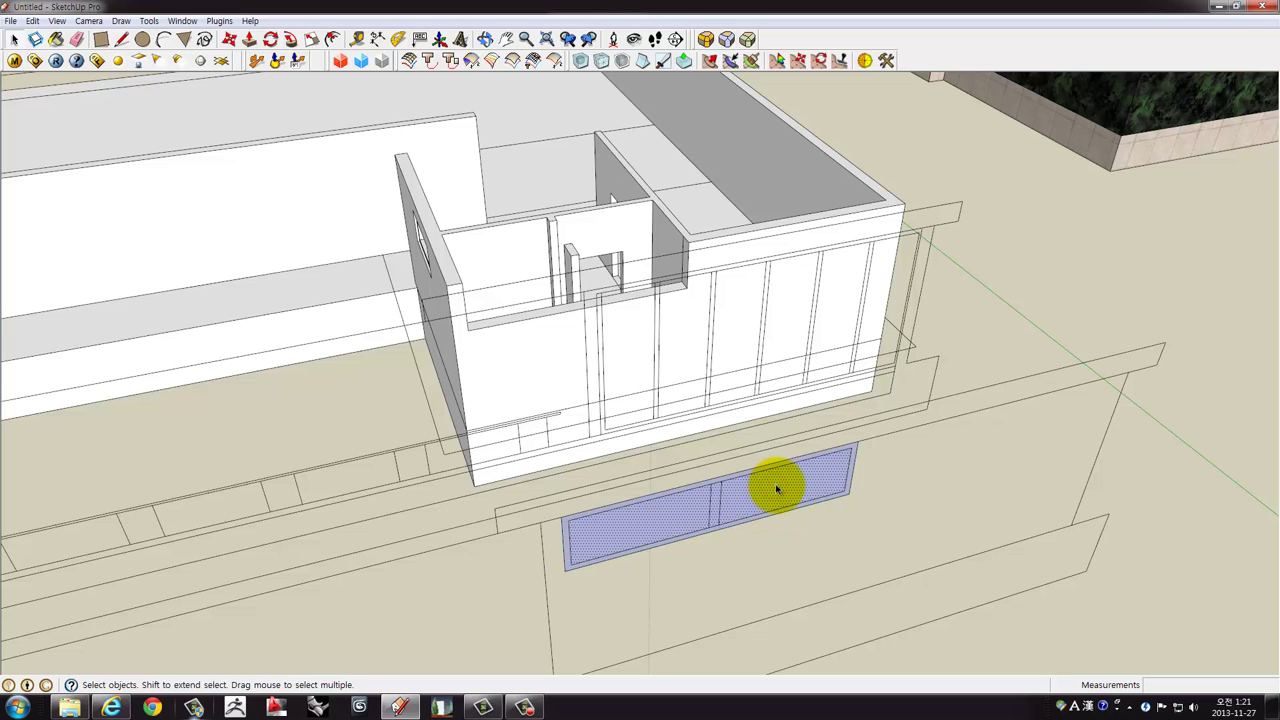
pyautogui.press('Delete')
pyautogui.moveTo(771, 491)
pyautogui.mouseDown(button='middle')
pyautogui.moveTo(857, 514)
pyautogui.moveTo(857, 477)
pyautogui.moveTo(884, 488)
pyautogui.mouseUp(button='middle')
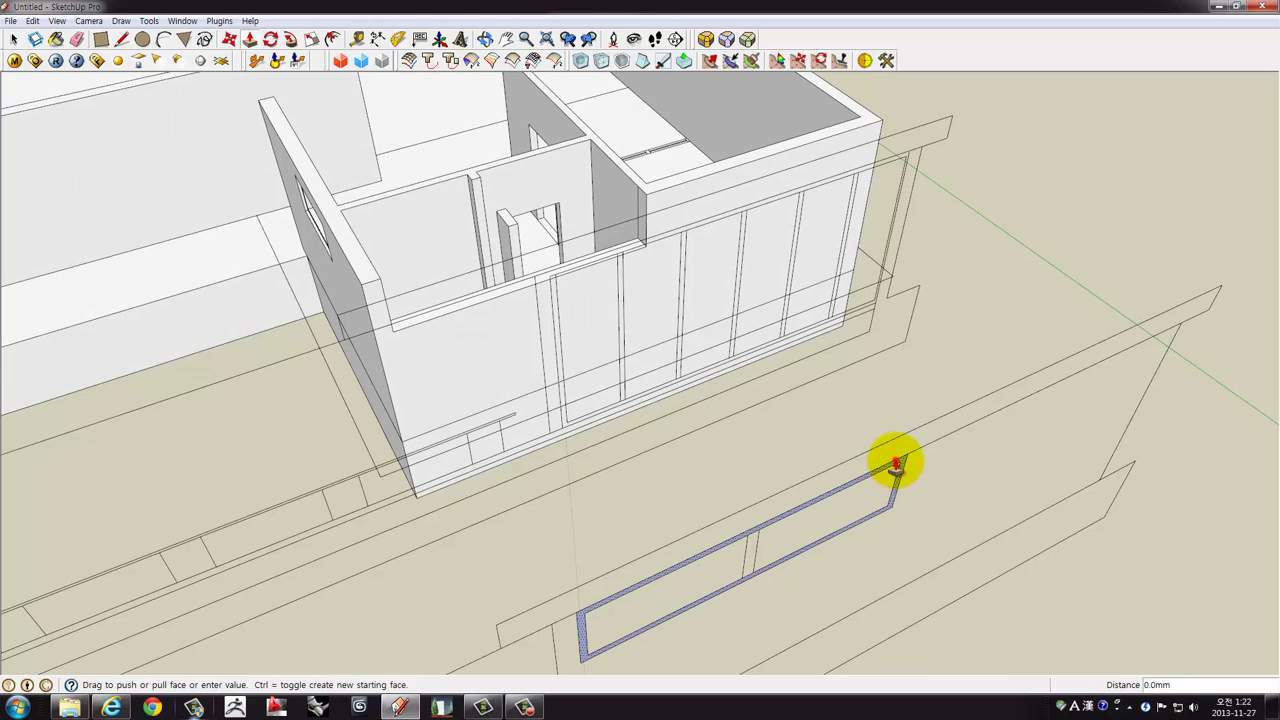
# Extrude the frame into the wall opening, pushing the long box back 6101.6 mm.
pyautogui.moveTo(896, 463); pyautogui.dragTo(663, 371)
pyautogui.moveTo(663, 371)
pyautogui.mouseDown(button='middle')
pyautogui.moveTo(1077, 420)
pyautogui.moveTo(1030, 450)
pyautogui.mouseUp(button='middle')
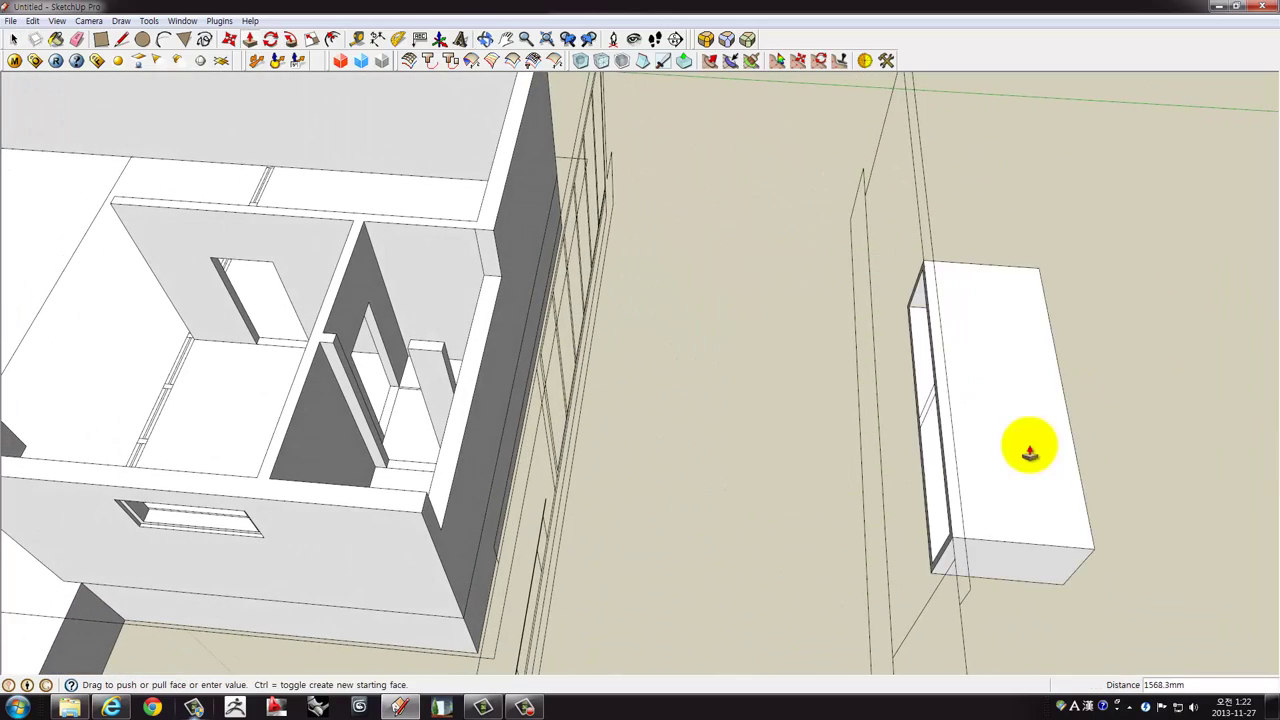
pyautogui.moveTo(1030, 450); pyautogui.dragTo(589, 423)
pyautogui.moveTo(589, 423)
pyautogui.mouseDown(button='middle')
pyautogui.moveTo(777, 423)
pyautogui.moveTo(1022, 500)
pyautogui.mouseUp(button='middle')
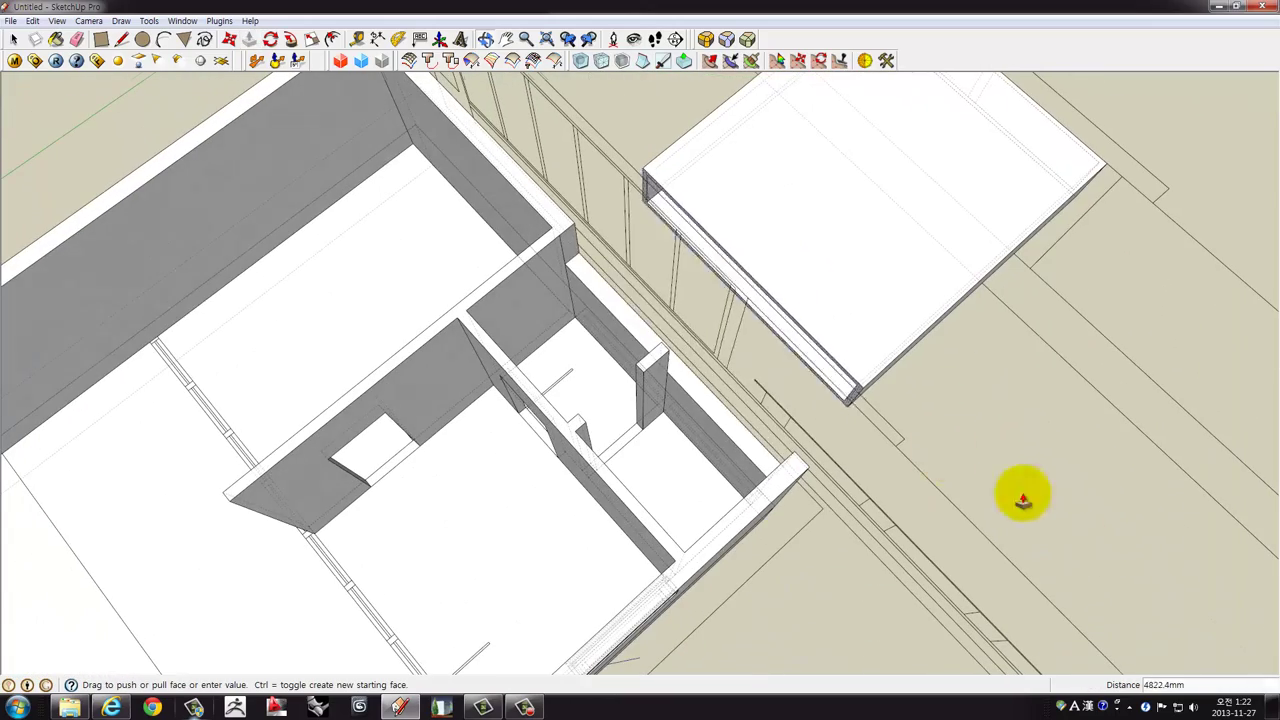
pyautogui.moveTo(1022, 500)
pyautogui.mouseDown()
pyautogui.moveTo(586, 316)
pyautogui.moveTo(577, 327)
pyautogui.mouseUp()
pyautogui.scroll(2, 585, 320)
pyautogui.scroll(2, 583, 322)
pyautogui.scroll(-3, 700, 330)
# Orbit around the room to inspect the framed window opening from side and front.
pyautogui.moveTo(820, 337)
pyautogui.mouseDown(button='middle')
pyautogui.moveTo(371, 286)
pyautogui.moveTo(580, 291)
pyautogui.moveTo(556, 340)
pyautogui.mouseUp(button='middle')
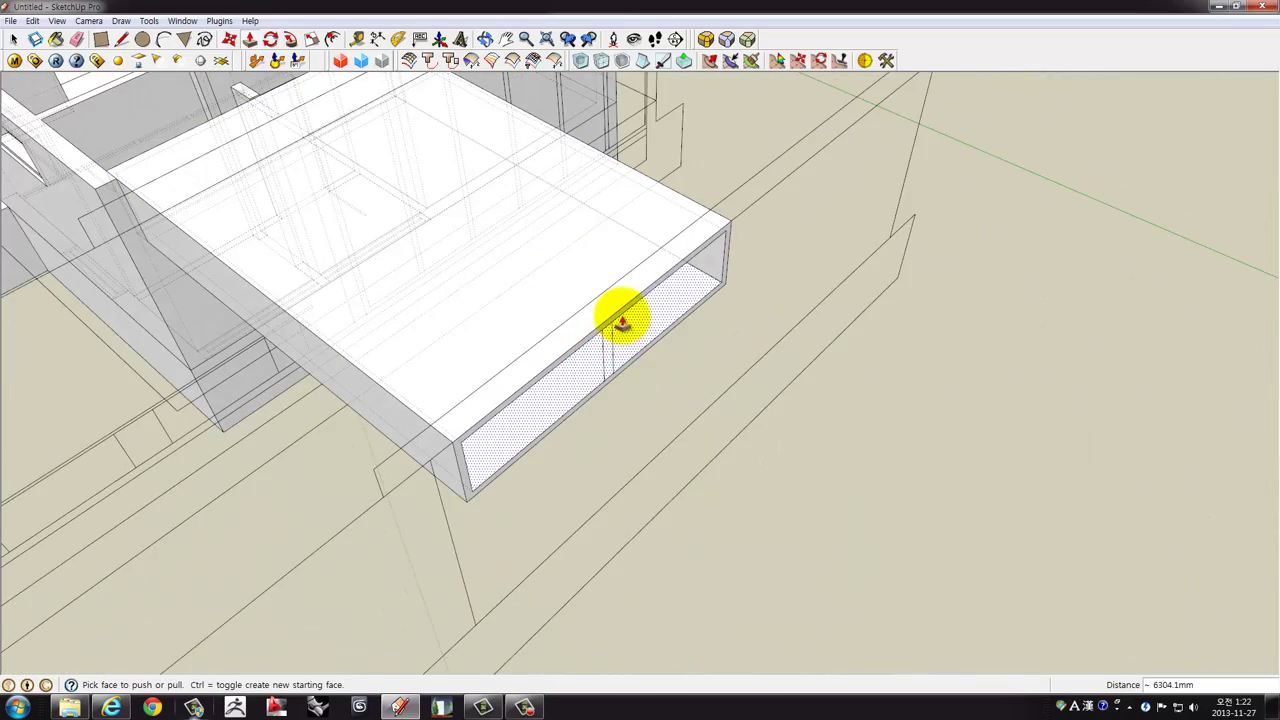
pyautogui.scroll(-3, 622, 318)
pyautogui.moveTo(354, 191); pyautogui.dragTo(383, 200, button='middle')
pyautogui.scroll(3, 450, 260)
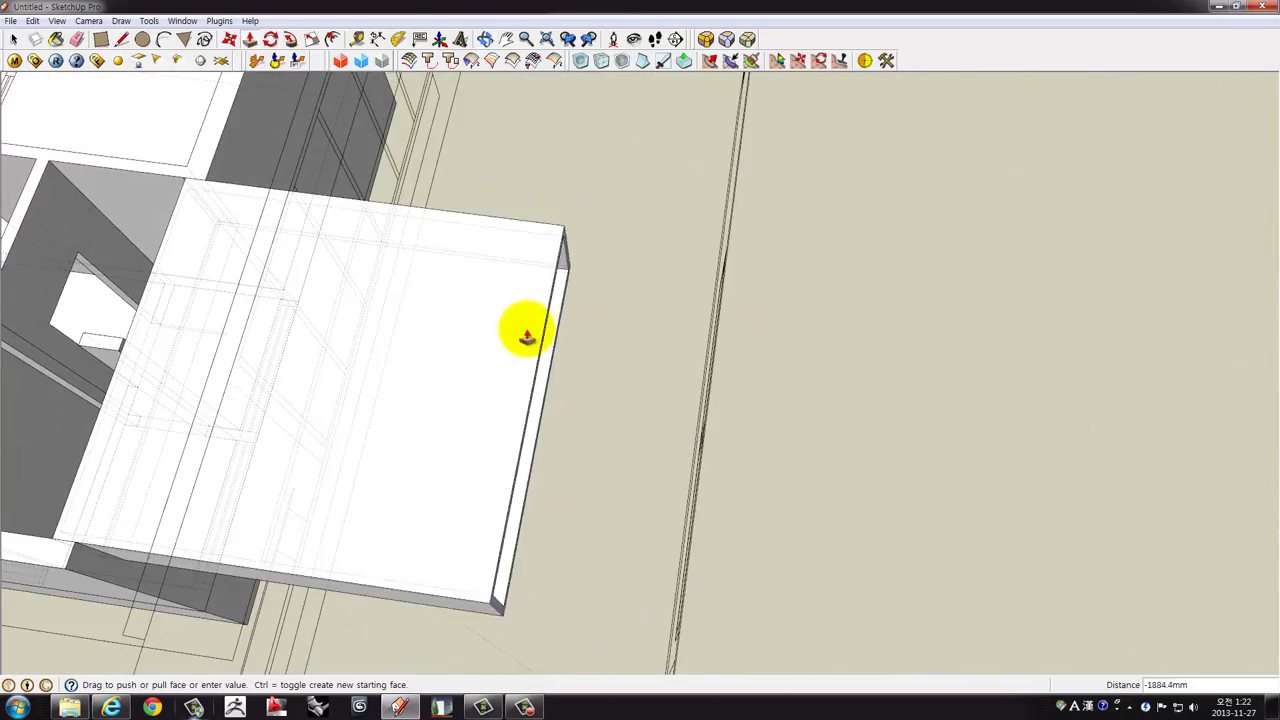
pyautogui.moveTo(523, 331)
pyautogui.mouseDown(button='middle')
pyautogui.moveTo(849, 107)
pyautogui.moveTo(835, 125)
pyautogui.mouseUp(button='middle')
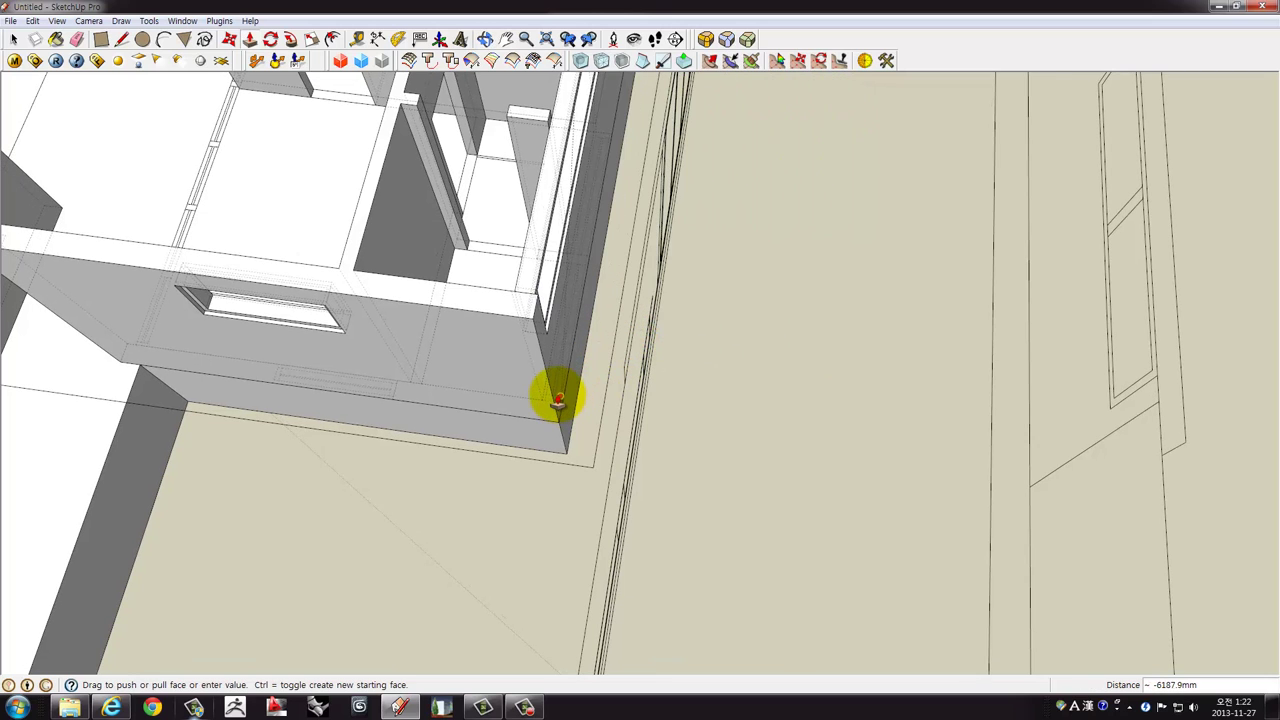
pyautogui.scroll(2, 557, 398)
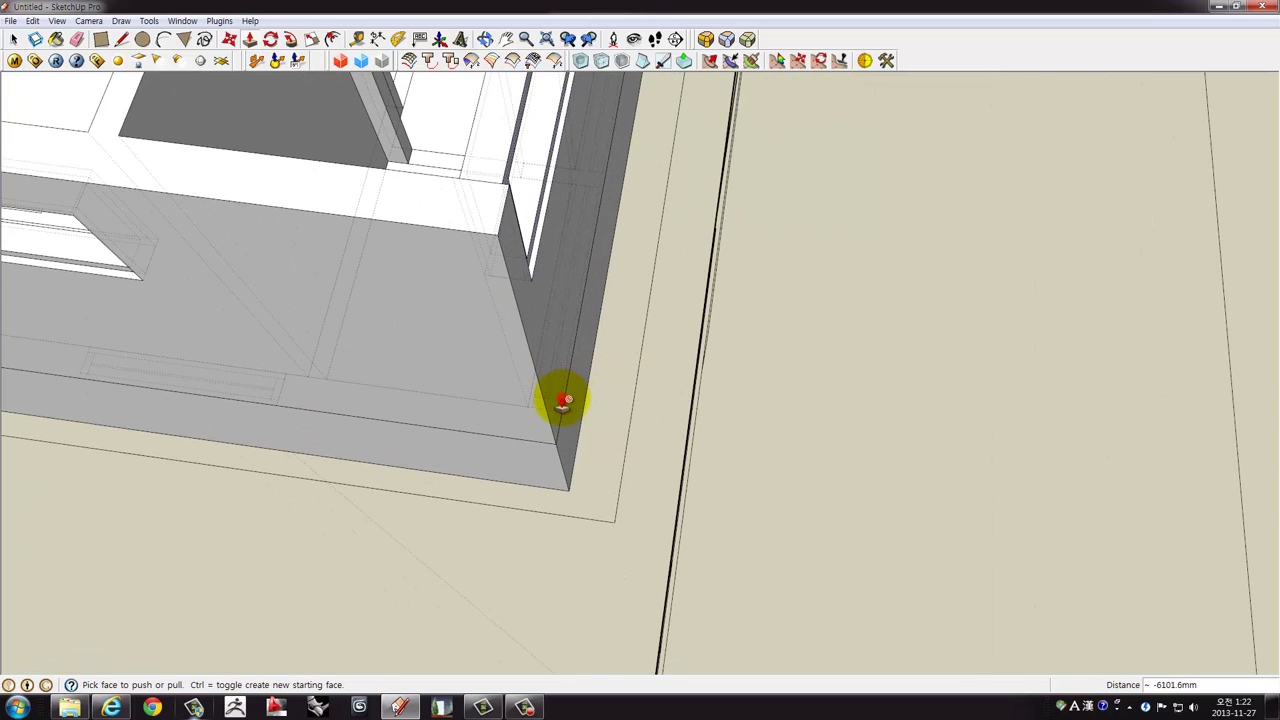
pyautogui.scroll(-3, 563, 400)
pyautogui.moveTo(569, 371)
pyautogui.mouseDown(button='middle')
pyautogui.moveTo(686, 386)
pyautogui.moveTo(606, 300)
pyautogui.moveTo(745, 375)
pyautogui.moveTo(714, 300)
pyautogui.moveTo(791, 186)
pyautogui.moveTo(749, 163)
pyautogui.moveTo(665, 240)
pyautogui.moveTo(680, 293)
pyautogui.mouseUp(button='middle')
pyautogui.moveTo(760, 318)
pyautogui.mouseDown(button='middle')
pyautogui.moveTo(886, 400)
pyautogui.moveTo(714, 391)
pyautogui.mouseUp(button='middle')
pyautogui.scroll(3, 688, 345)
# Select the window frame geometry and tilt the view onto the pillar's top.
pyautogui.scroll(2, 688, 350)
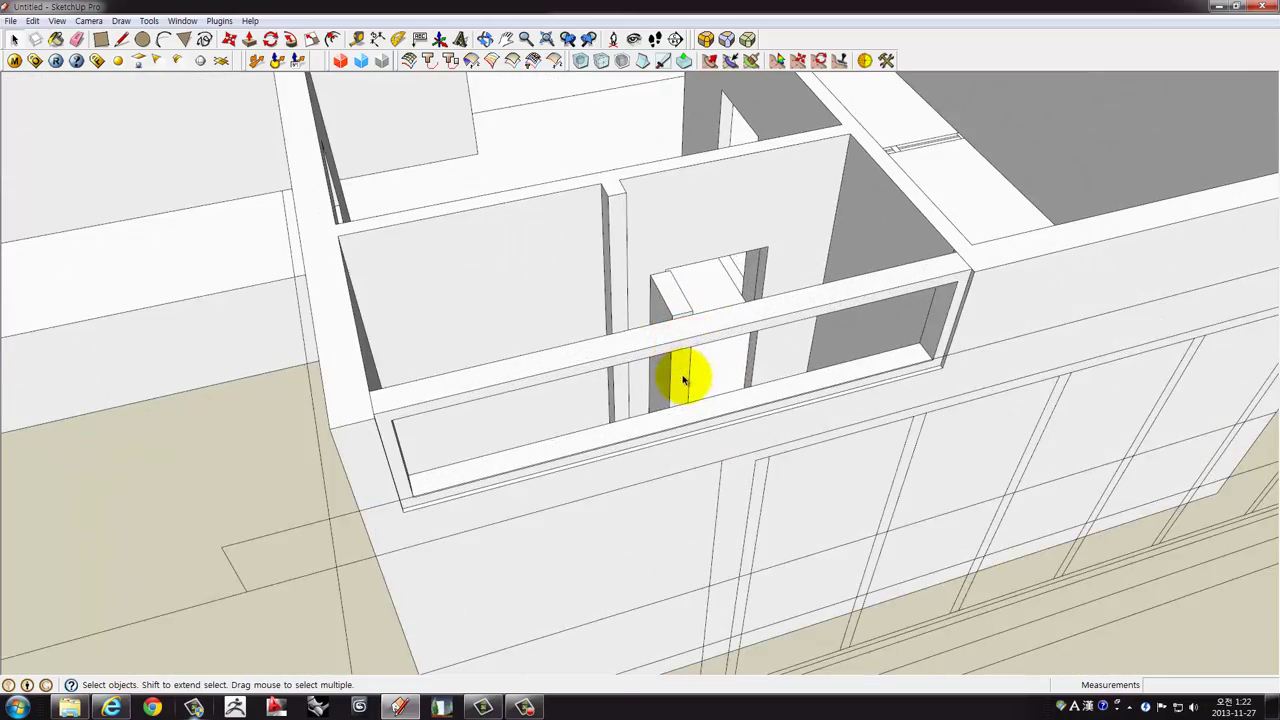
pyautogui.tripleClick(686, 370)
pyautogui.scroll(2, 686, 380)
pyautogui.scroll(2, 682, 400)
pyautogui.moveTo(684, 418)
pyautogui.mouseDown(button='middle')
pyautogui.moveTo(608, 360)
pyautogui.moveTo(337, 289)
pyautogui.moveTo(191, 360)
pyautogui.moveTo(336, 474)
pyautogui.moveTo(420, 577)
pyautogui.moveTo(660, 557)
pyautogui.moveTo(1077, 571)
pyautogui.moveTo(1166, 494)
pyautogui.mouseUp(button='middle')
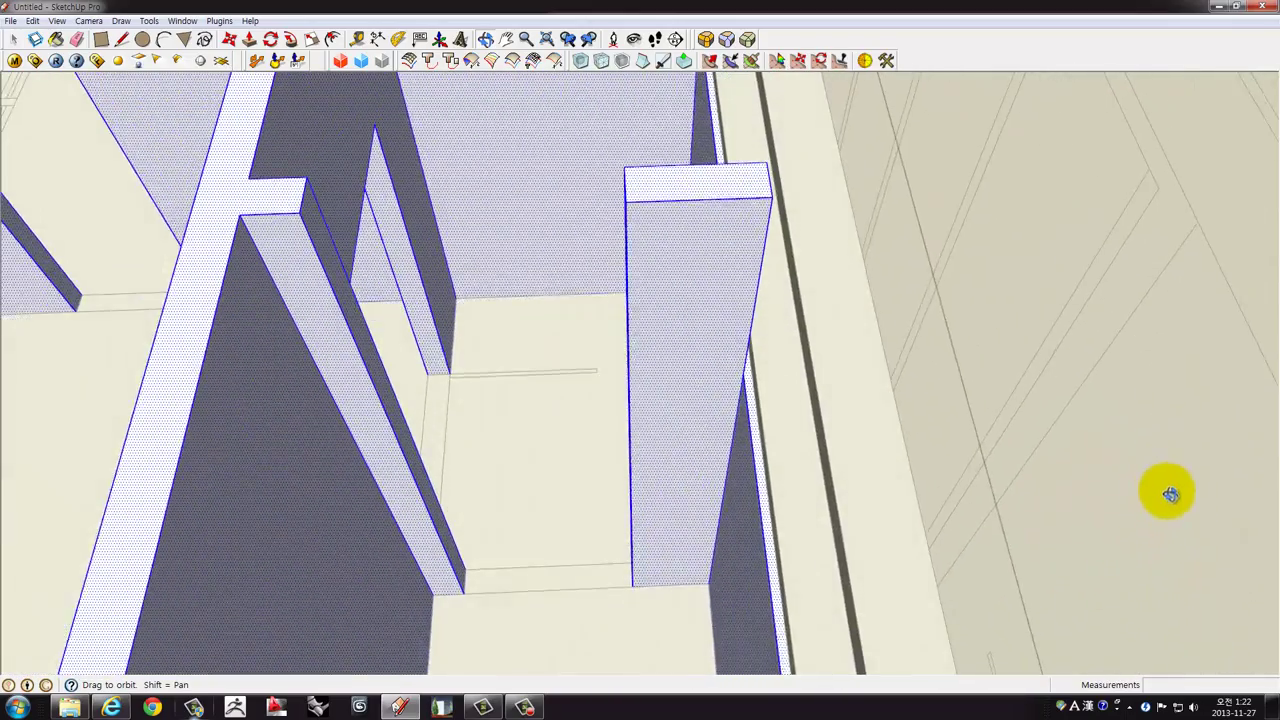
pyautogui.scroll(2, 766, 391)
pyautogui.scroll(2, 763, 371)
pyautogui.moveTo(757, 371)
pyautogui.mouseDown(button='middle')
pyautogui.moveTo(795, 470)
pyautogui.moveTo(600, 460)
pyautogui.moveTo(594, 571)
pyautogui.moveTo(529, 417)
pyautogui.moveTo(351, 354)
pyautogui.moveTo(545, 413)
pyautogui.mouseUp(button='middle')
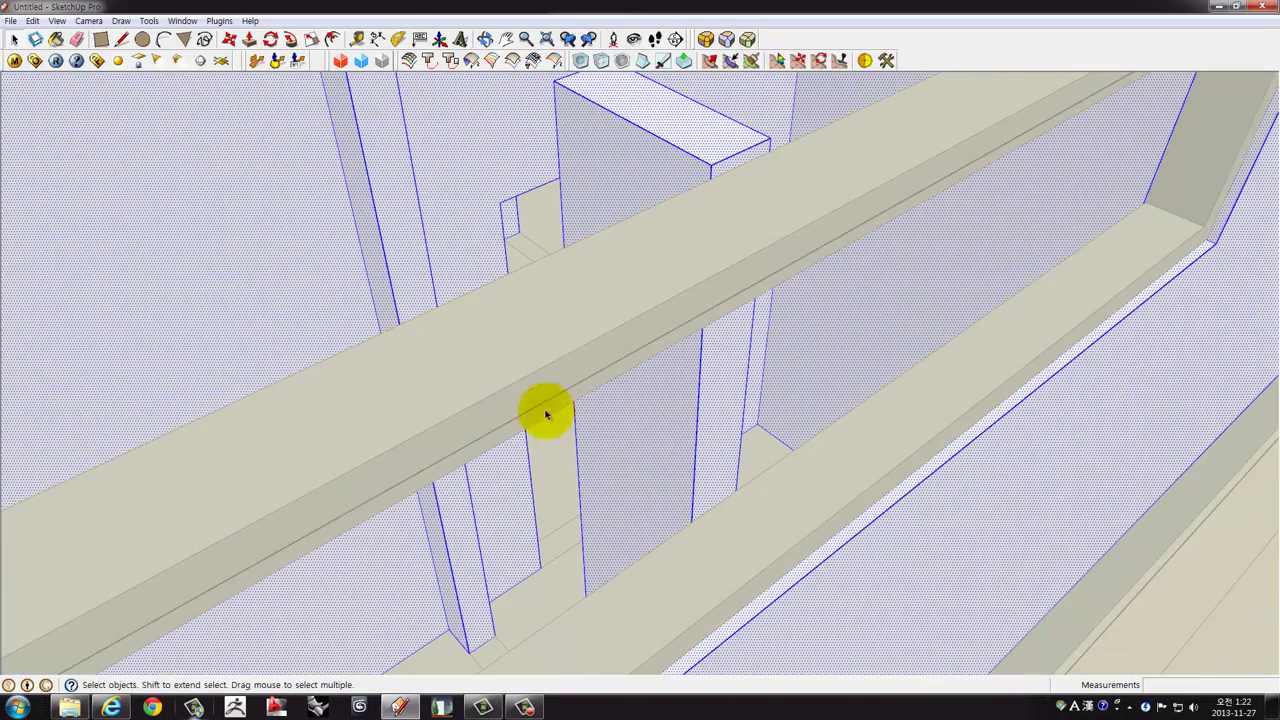
# Pull the pillar's right side face out 236.2 mm.
pyautogui.press('p')
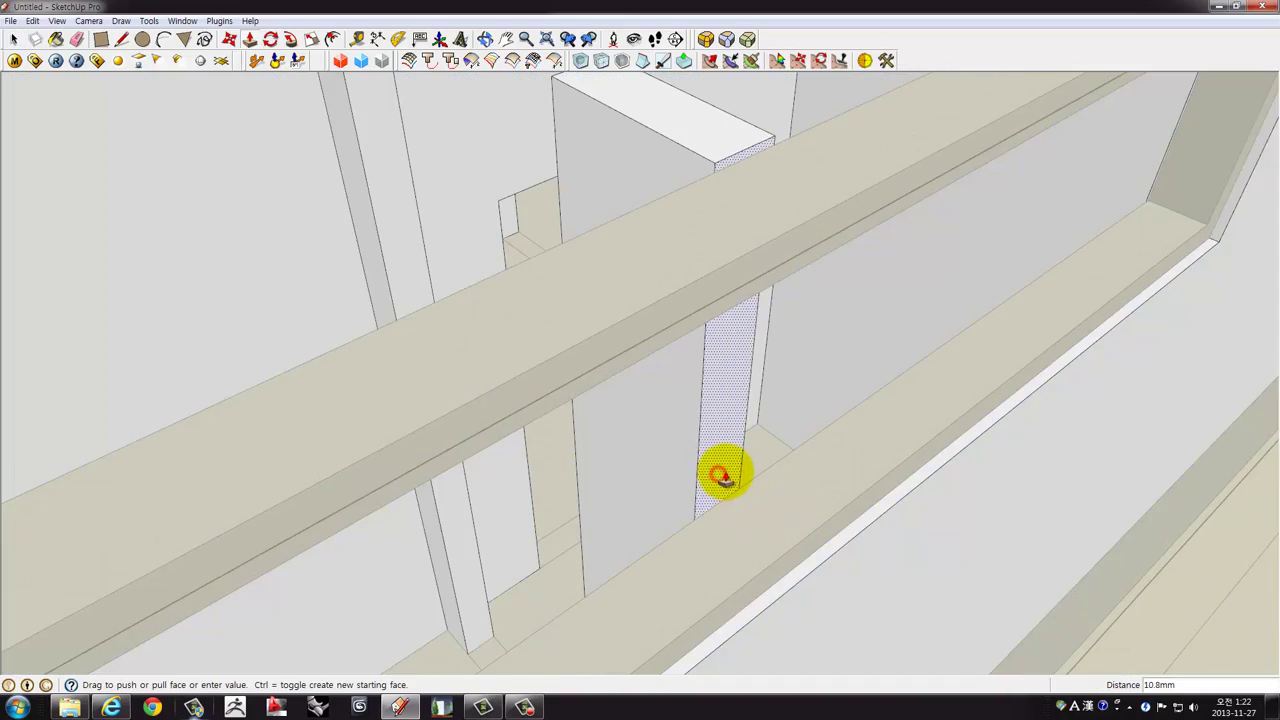
pyautogui.moveTo(722, 477)
pyautogui.mouseDown(button='middle')
pyautogui.moveTo(734, 451)
pyautogui.moveTo(975, 528)
pyautogui.mouseUp(button='middle')
pyautogui.moveTo(895, 450); pyautogui.dragTo(978, 497)
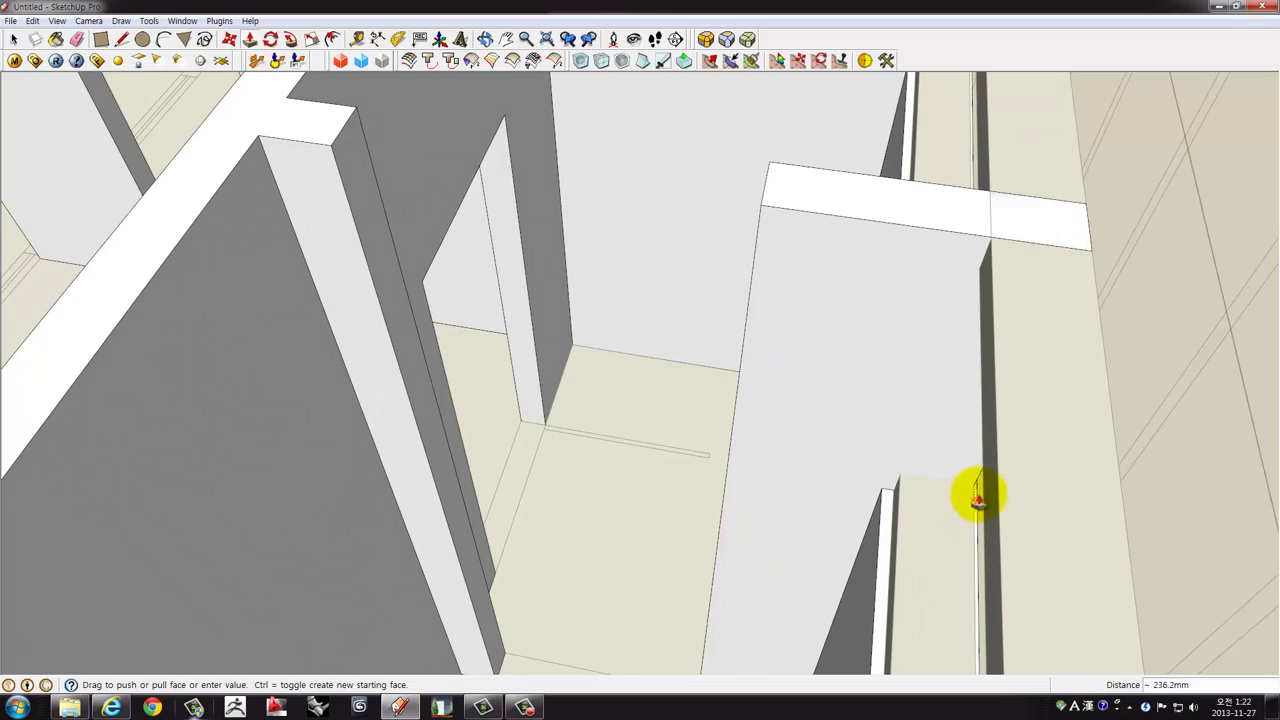
pyautogui.moveTo(997, 485)
pyautogui.mouseDown(button='middle')
pyautogui.moveTo(986, 409)
pyautogui.moveTo(1023, 331)
pyautogui.moveTo(794, 429)
pyautogui.moveTo(594, 309)
pyautogui.moveTo(463, 347)
pyautogui.moveTo(529, 380)
pyautogui.moveTo(663, 343)
pyautogui.moveTo(833, 412)
pyautogui.moveTo(757, 480)
pyautogui.moveTo(671, 529)
pyautogui.moveTo(954, 412)
pyautogui.mouseUp(button='middle')
pyautogui.press('space')
pyautogui.moveTo(896, 480)
pyautogui.mouseDown(button='middle')
pyautogui.moveTo(937, 429)
pyautogui.moveTo(891, 451)
pyautogui.moveTo(737, 349)
pyautogui.moveTo(709, 392)
pyautogui.moveTo(871, 414)
pyautogui.moveTo(737, 357)
pyautogui.moveTo(608, 337)
pyautogui.moveTo(862, 325)
pyautogui.moveTo(951, 480)
pyautogui.moveTo(726, 534)
pyautogui.moveTo(543, 409)
pyautogui.moveTo(440, 447)
pyautogui.moveTo(563, 360)
pyautogui.mouseUp(button='middle')
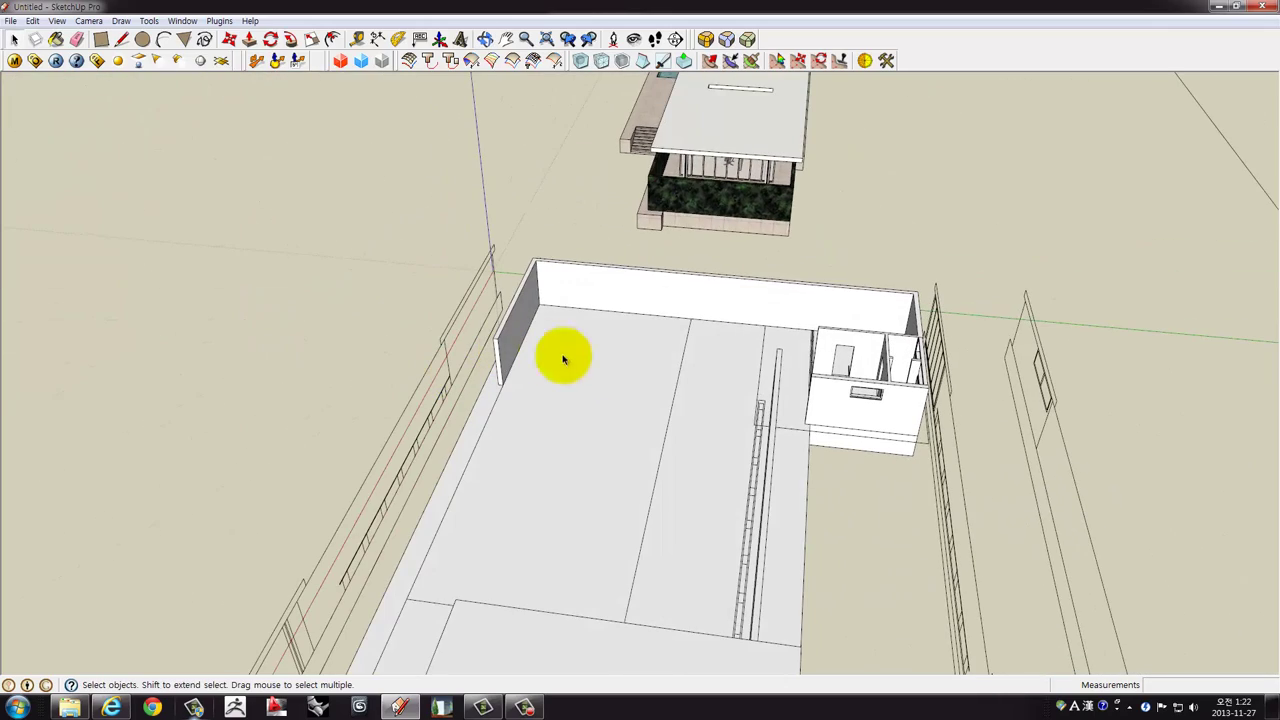
# Inside the floor slab group, draw the large pool rectangle and push it down into the slab.
pyautogui.doubleClick(612, 366)
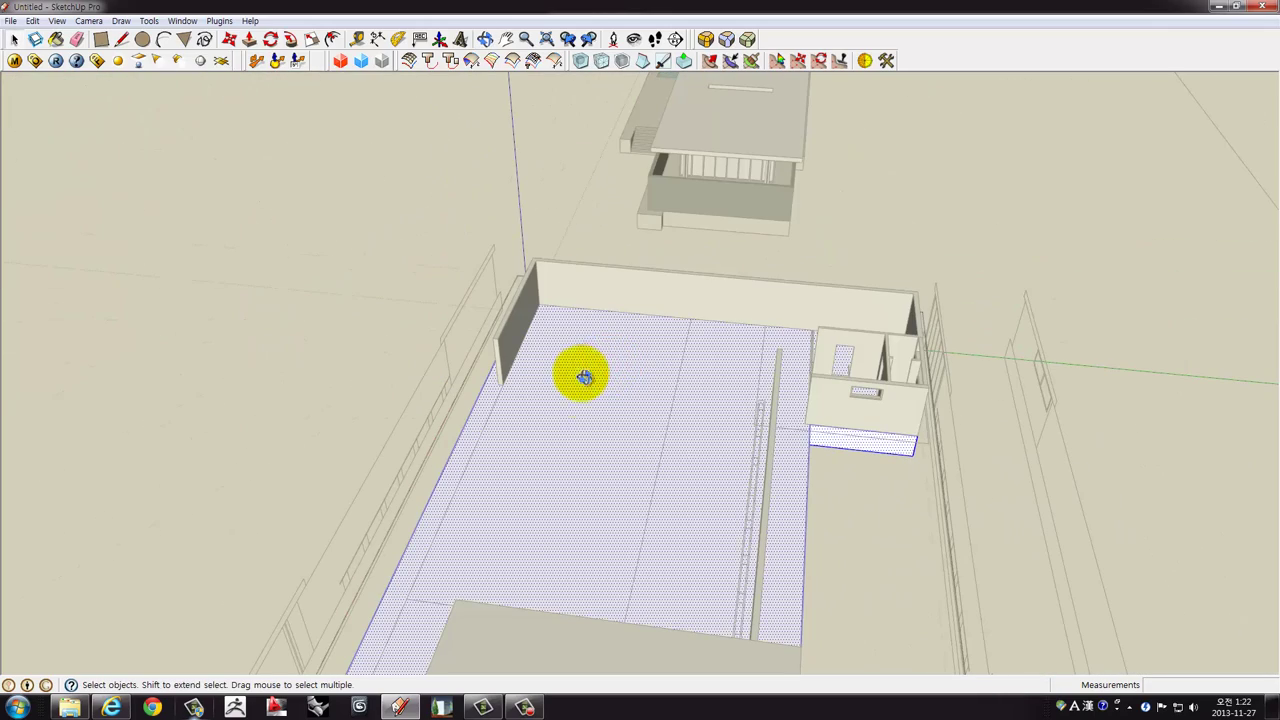
pyautogui.moveTo(585, 376); pyautogui.dragTo(558, 460, button='middle')
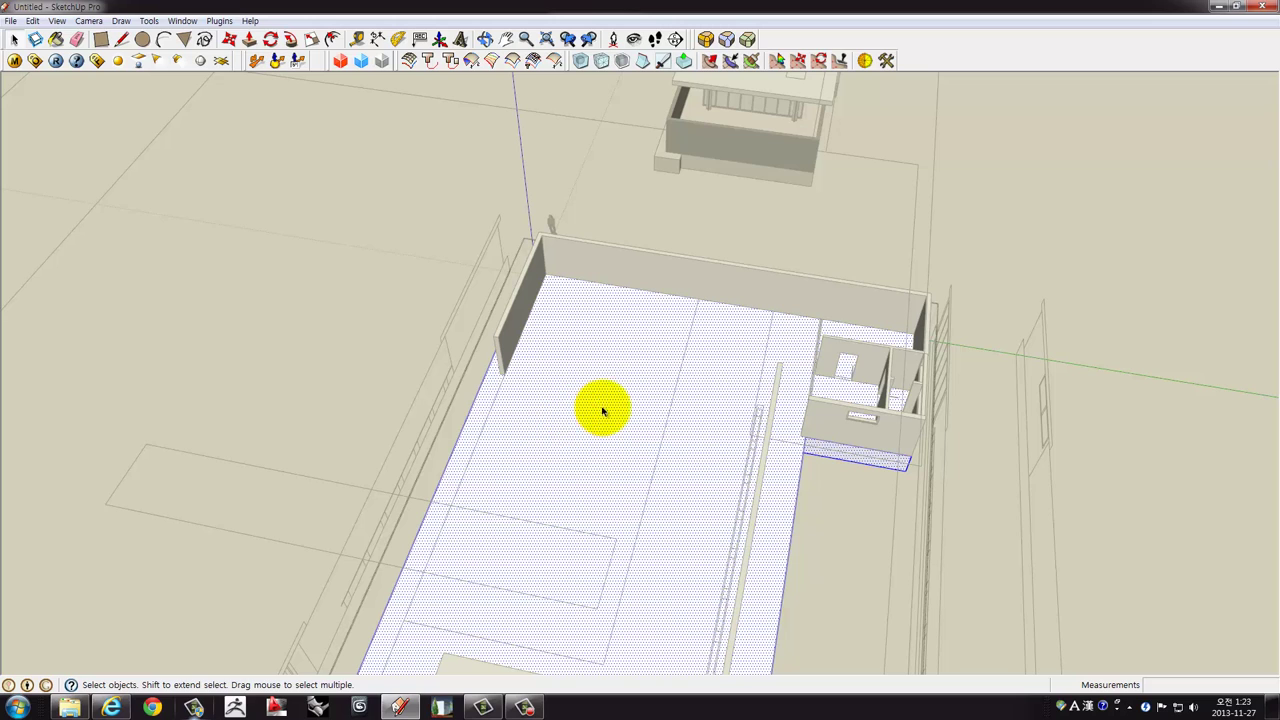
pyautogui.click(404, 620)
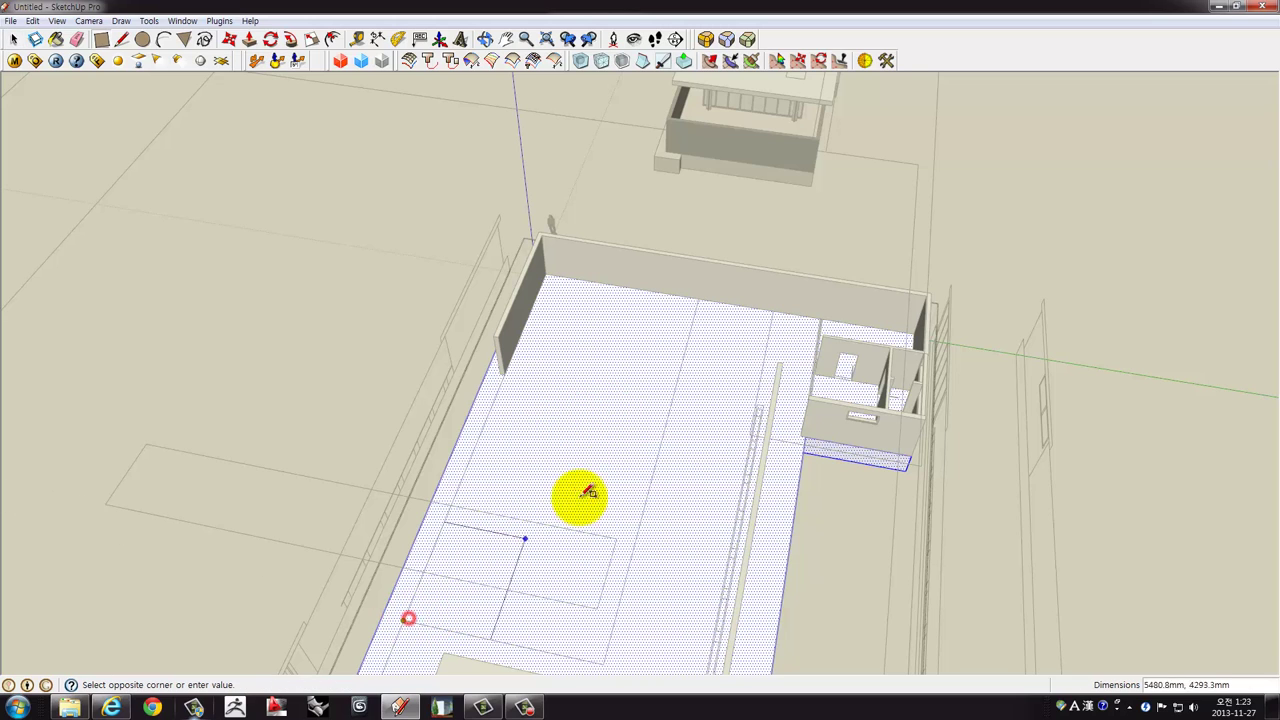
pyautogui.click(706, 296)
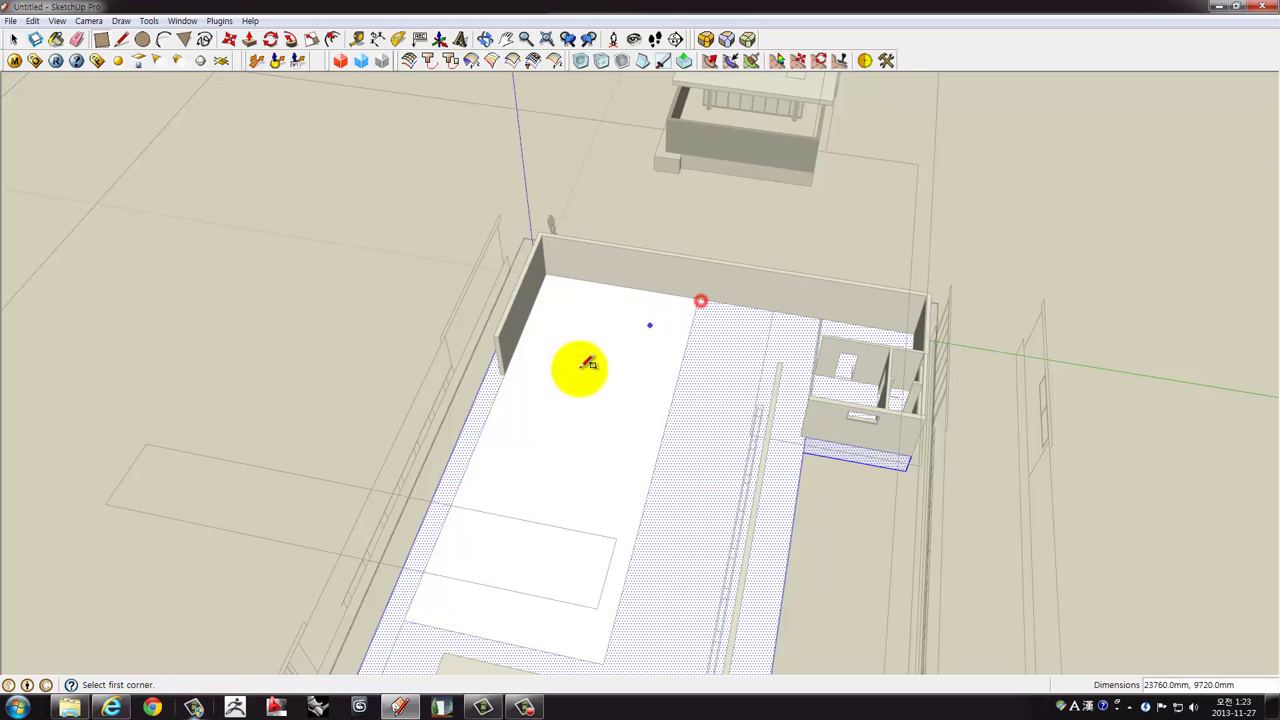
pyautogui.moveTo(580, 366)
pyautogui.mouseDown(button='middle')
pyautogui.moveTo(1057, 386)
pyautogui.moveTo(846, 463)
pyautogui.mouseUp(button='middle')
pyautogui.press('space')
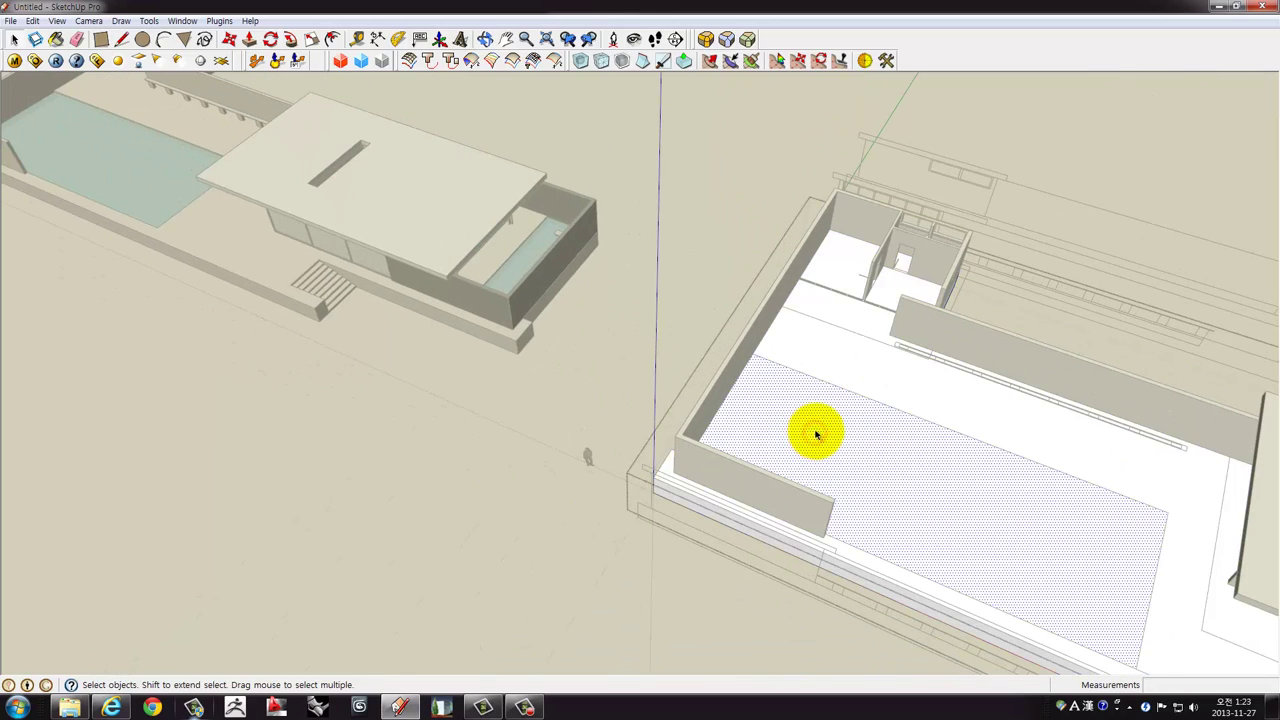
pyautogui.click(797, 420)
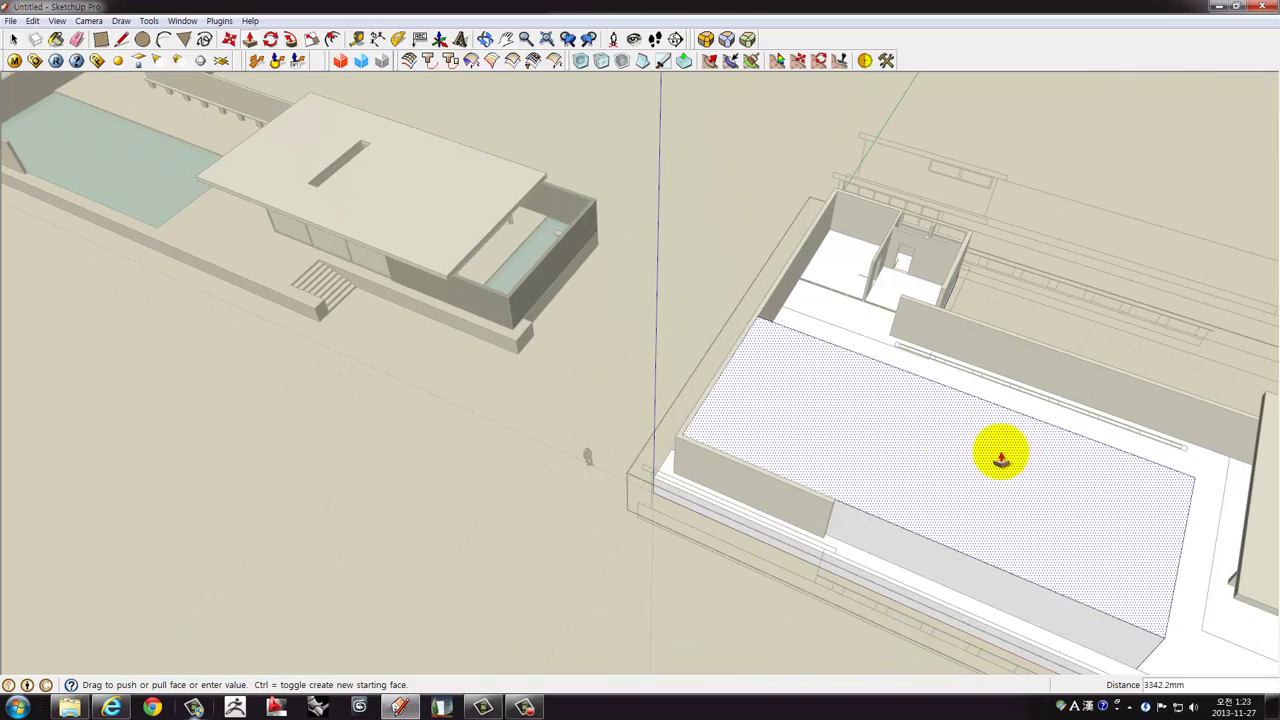
pyautogui.moveTo(1037, 457)
pyautogui.mouseDown(button='middle')
pyautogui.moveTo(614, 163)
pyautogui.moveTo(686, 443)
pyautogui.moveTo(491, 420)
pyautogui.moveTo(543, 388)
pyautogui.moveTo(560, 395)
pyautogui.mouseUp(button='middle')
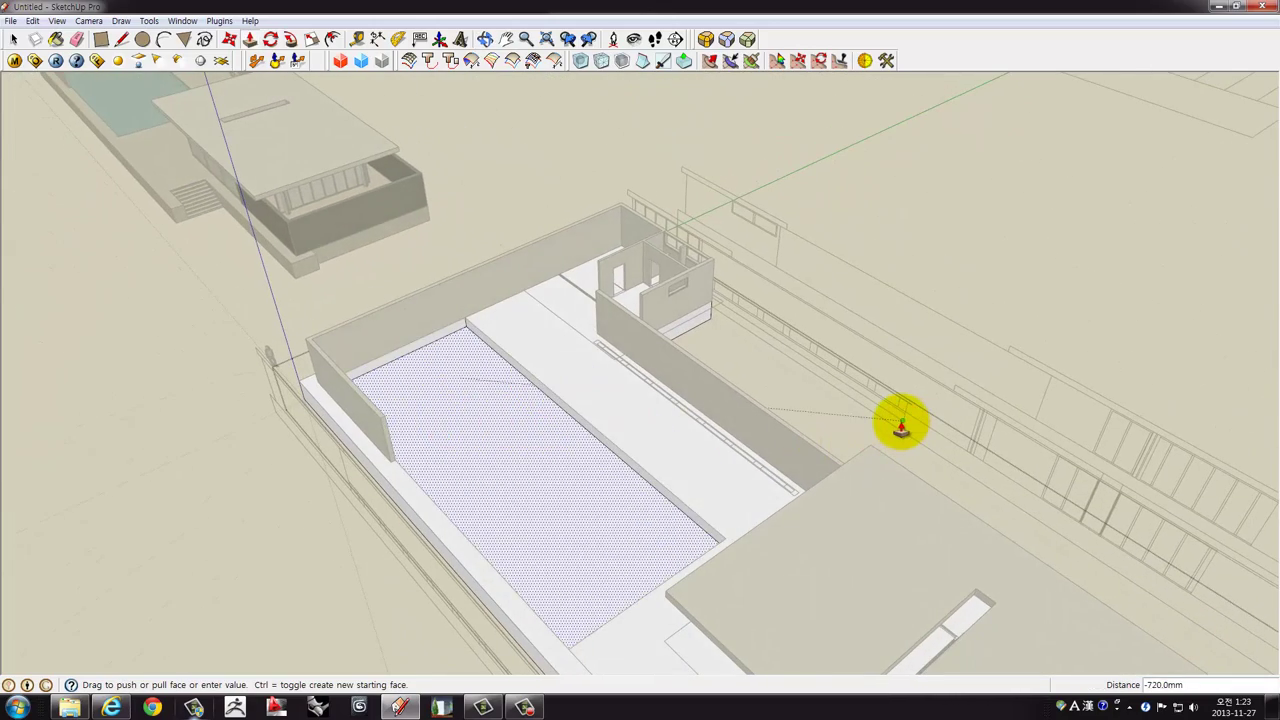
pyautogui.moveTo(900, 425)
pyautogui.mouseDown(button='middle')
pyautogui.moveTo(820, 403)
pyautogui.moveTo(491, 400)
pyautogui.mouseUp(button='middle')
pyautogui.press('space')
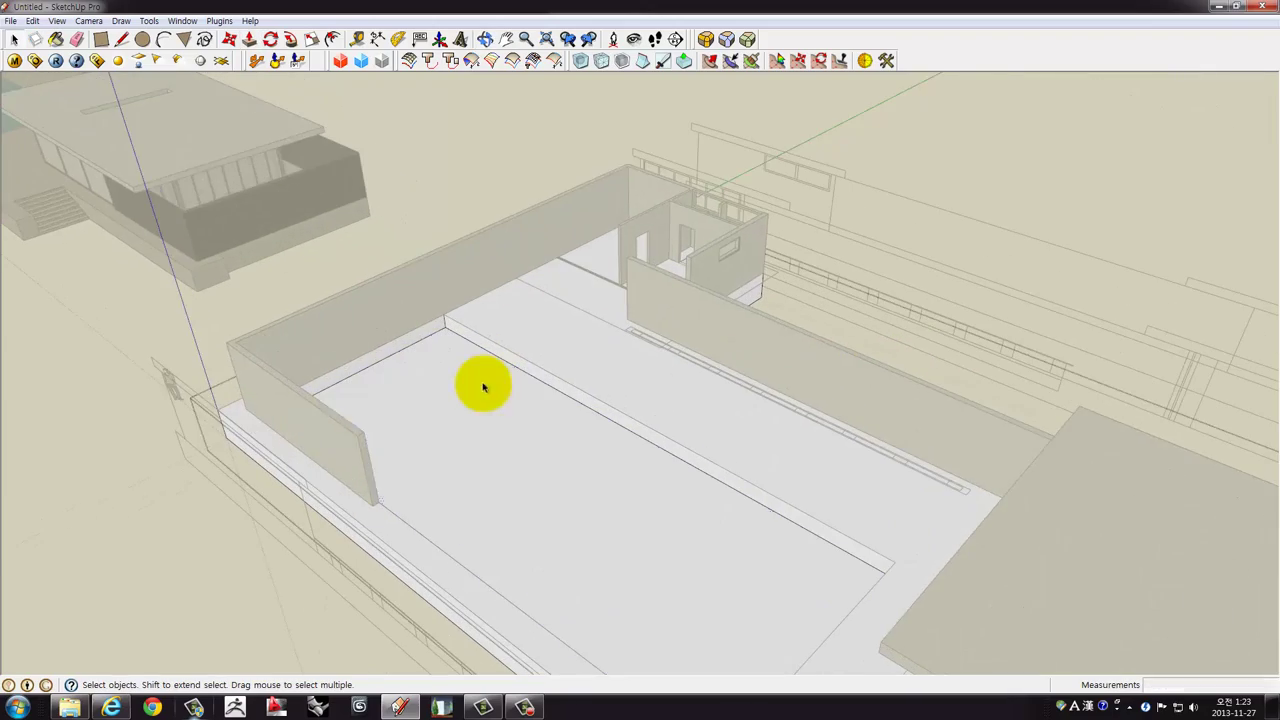
pyautogui.moveTo(595, 402)
pyautogui.mouseDown(button='middle')
pyautogui.moveTo(434, 406)
pyautogui.moveTo(320, 283)
pyautogui.mouseUp(button='middle')
# Draw a rectangle over the pool floor and reverse its face so it points outward.
pyautogui.click(100, 40)
pyautogui.moveTo(329, 214); pyautogui.dragTo(630, 215, button='middle')
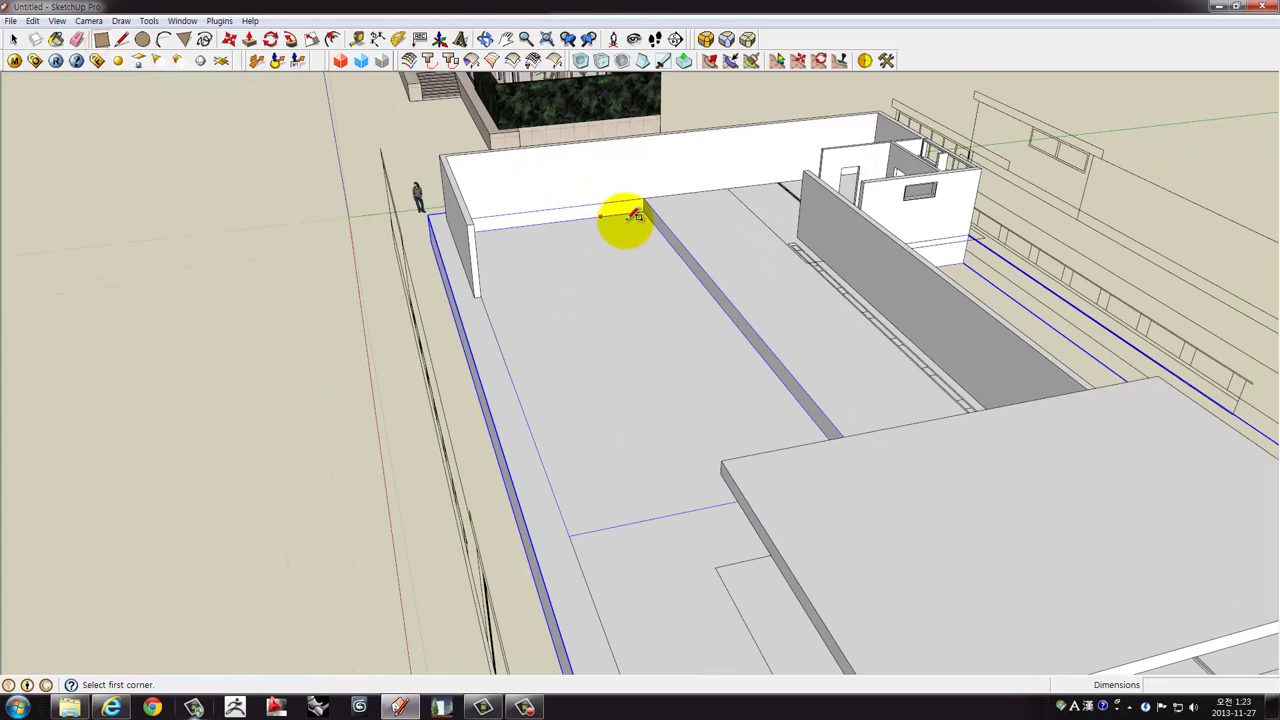
pyautogui.click(646, 200)
pyautogui.click(571, 535)
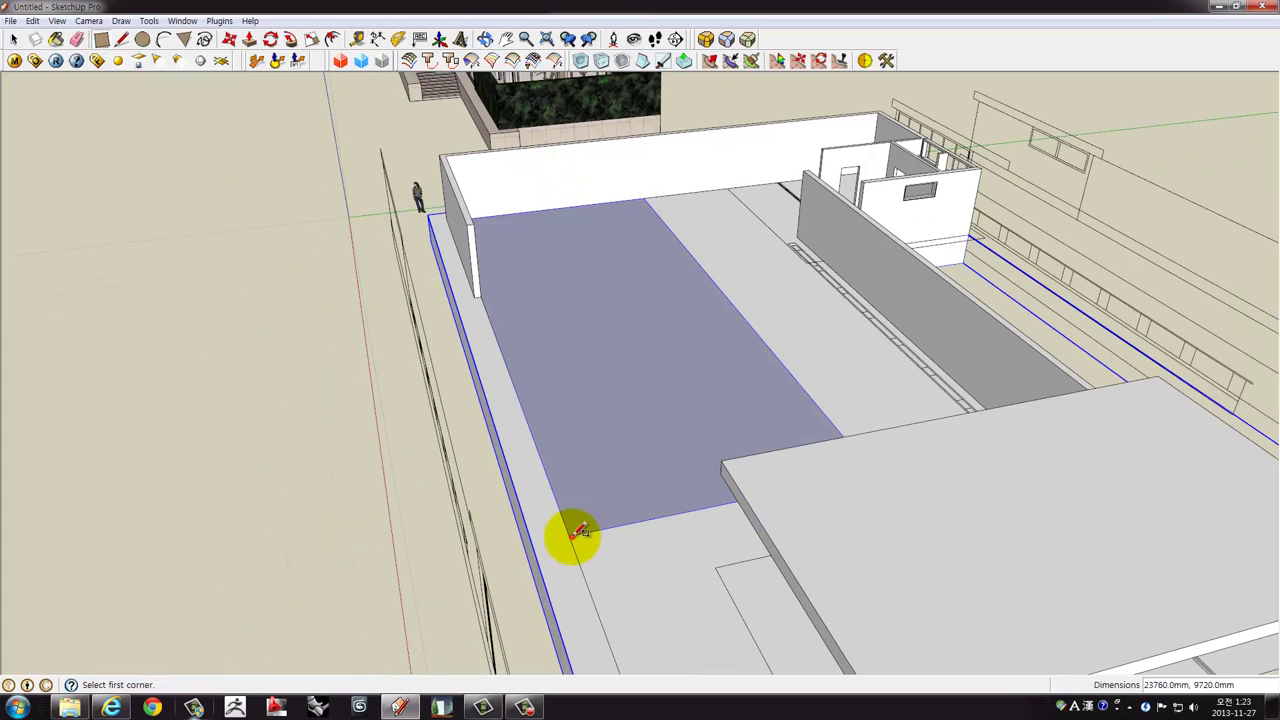
pyautogui.press('space')
pyautogui.click(679, 345)
pyautogui.rightClick(679, 345)
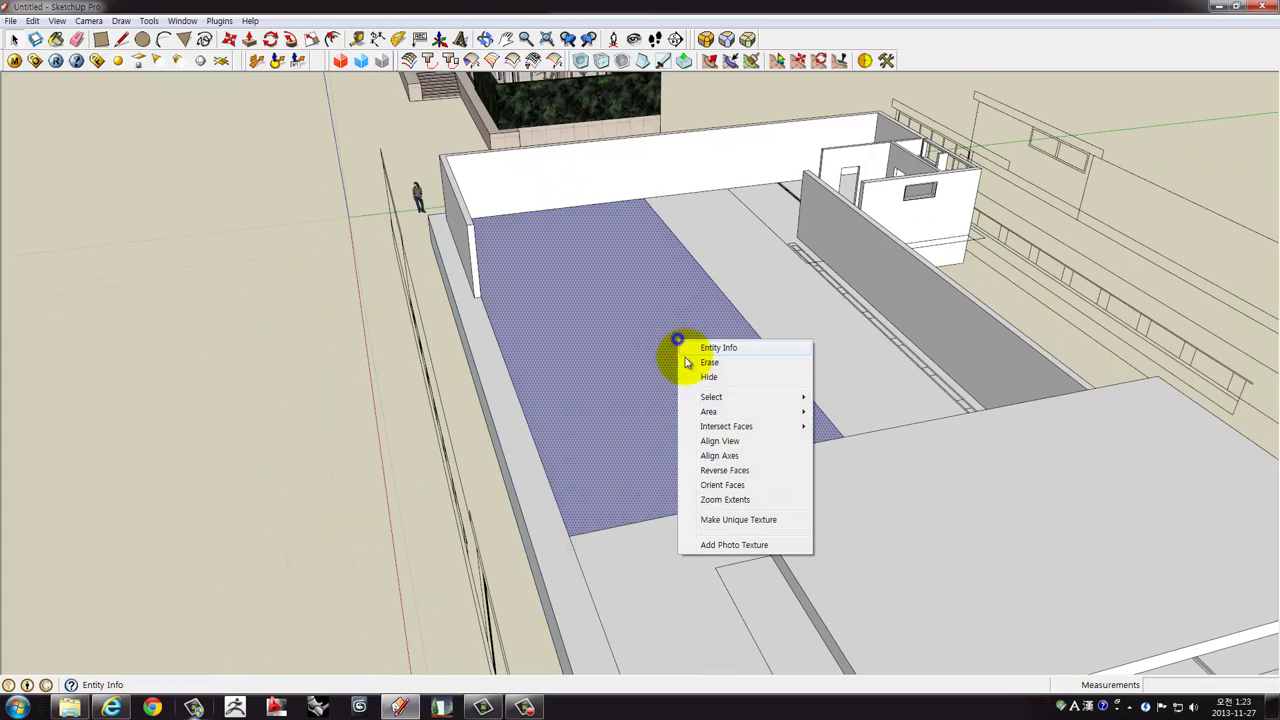
pyautogui.click(710, 468)
pyautogui.moveTo(698, 432)
pyautogui.mouseDown(button='middle')
pyautogui.moveTo(609, 371)
pyautogui.moveTo(683, 238)
pyautogui.mouseUp(button='middle')
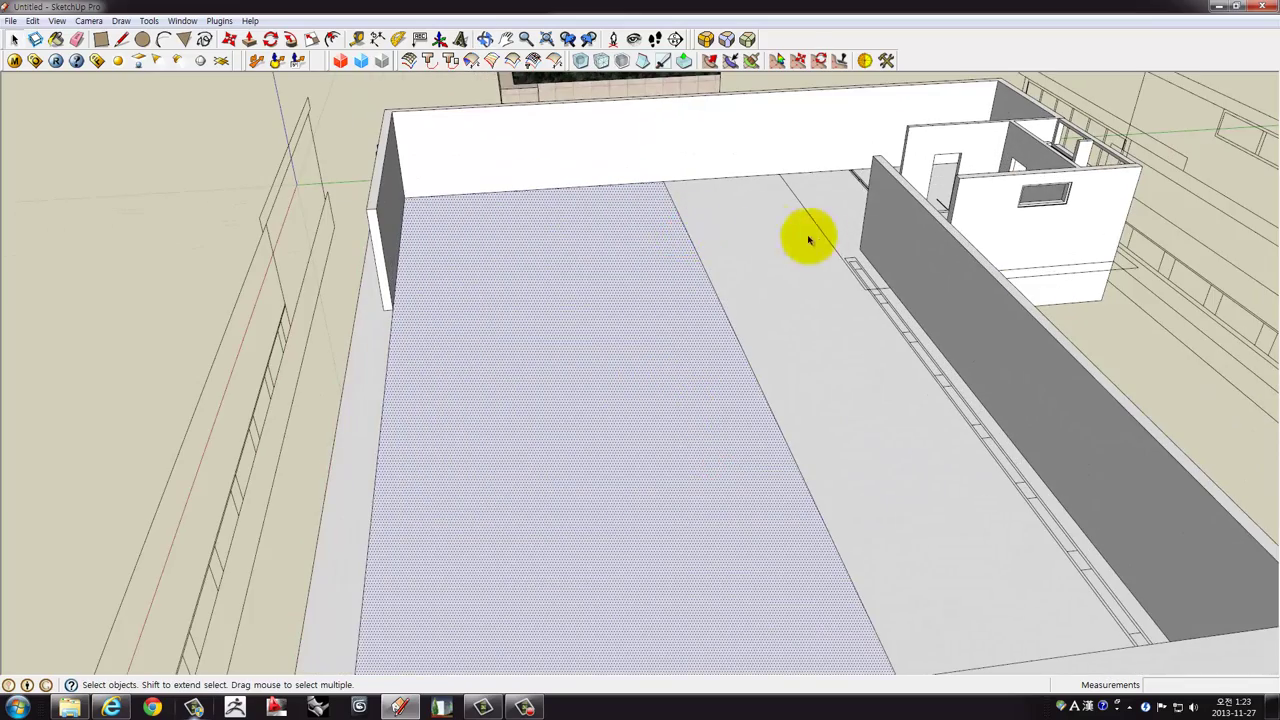
pyautogui.scroll(-3, 657, 286)
pyautogui.moveTo(657, 286)
pyautogui.mouseDown(button='middle')
pyautogui.moveTo(714, 266)
pyautogui.moveTo(731, 334)
pyautogui.mouseUp(button='middle')
pyautogui.scroll(5, 792, 508)
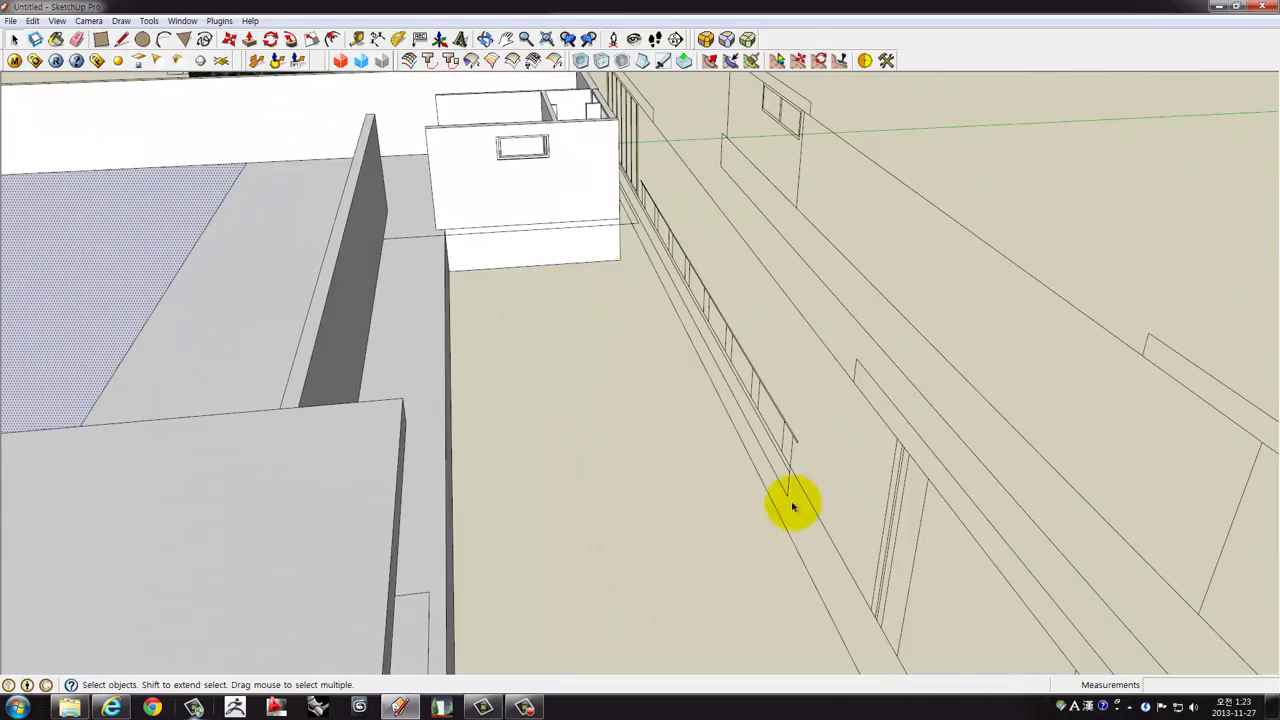
pyautogui.moveTo(792, 508)
pyautogui.mouseDown(button='middle')
pyautogui.moveTo(871, 500)
pyautogui.moveTo(880, 460)
pyautogui.mouseUp(button='middle')
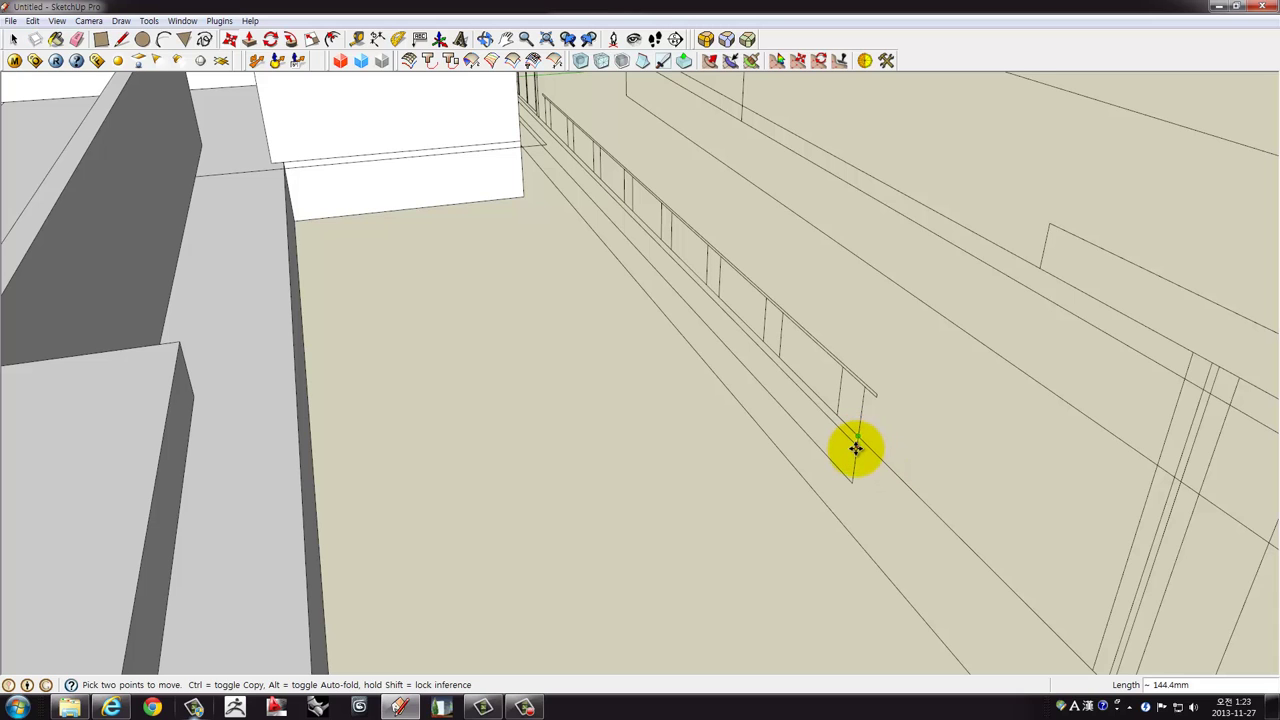
pyautogui.scroll(-3, 857, 449)
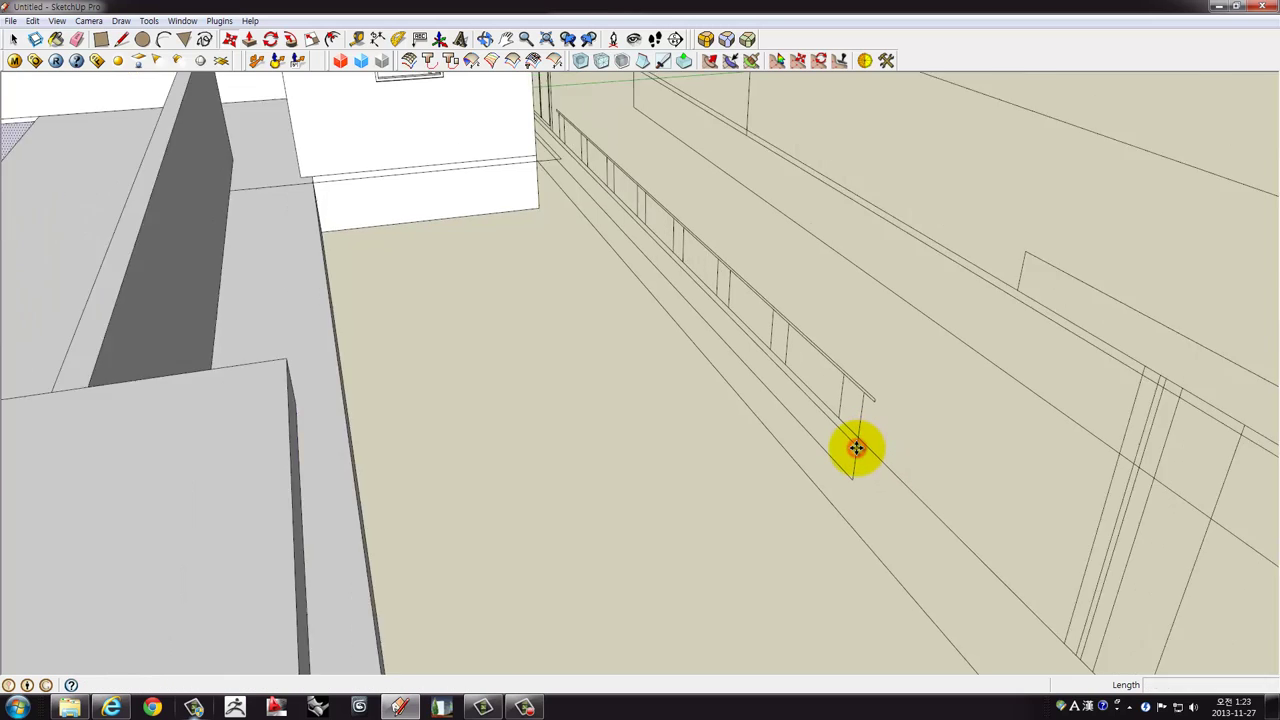
pyautogui.moveTo(857, 449)
pyautogui.mouseDown(button='middle')
pyautogui.moveTo(294, 434)
pyautogui.moveTo(677, 417)
pyautogui.moveTo(776, 461)
pyautogui.moveTo(750, 457)
pyautogui.mouseUp(button='middle')
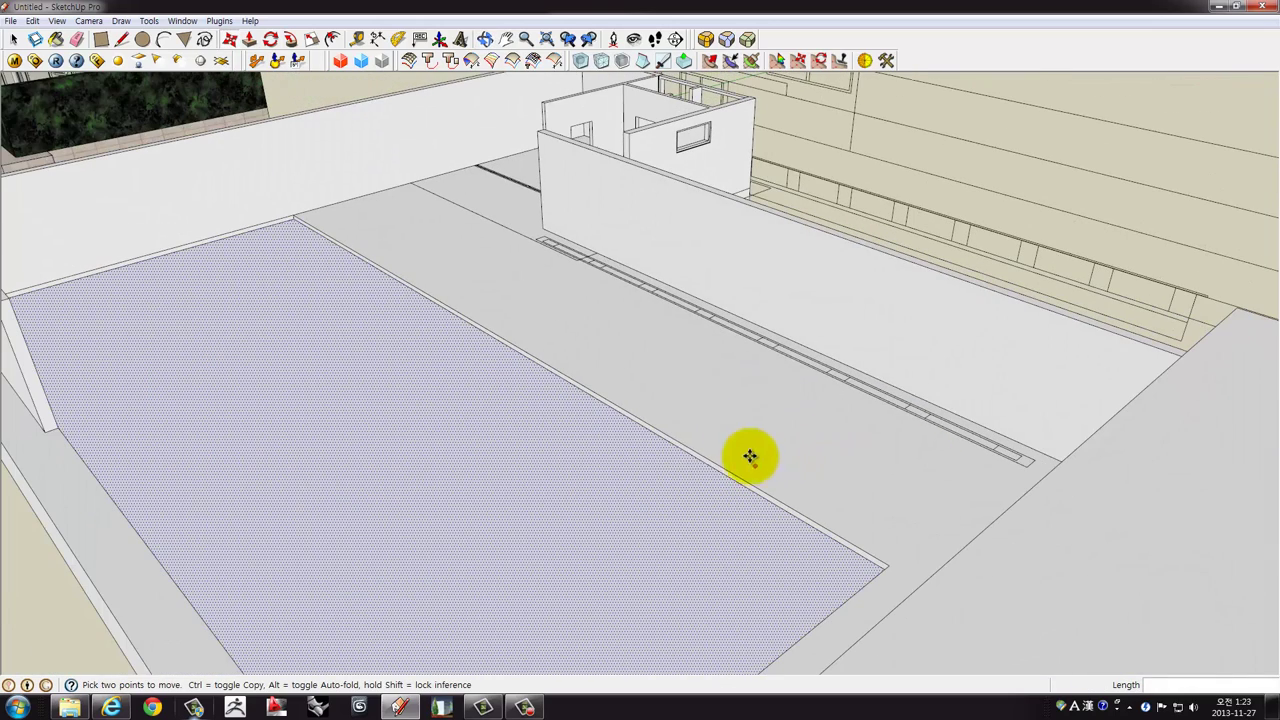
# Paint the pool floor with Water_Pool_Light from the Materials panel, then close the panel.
pyautogui.click(183, 21)
pyautogui.click(160, 72)
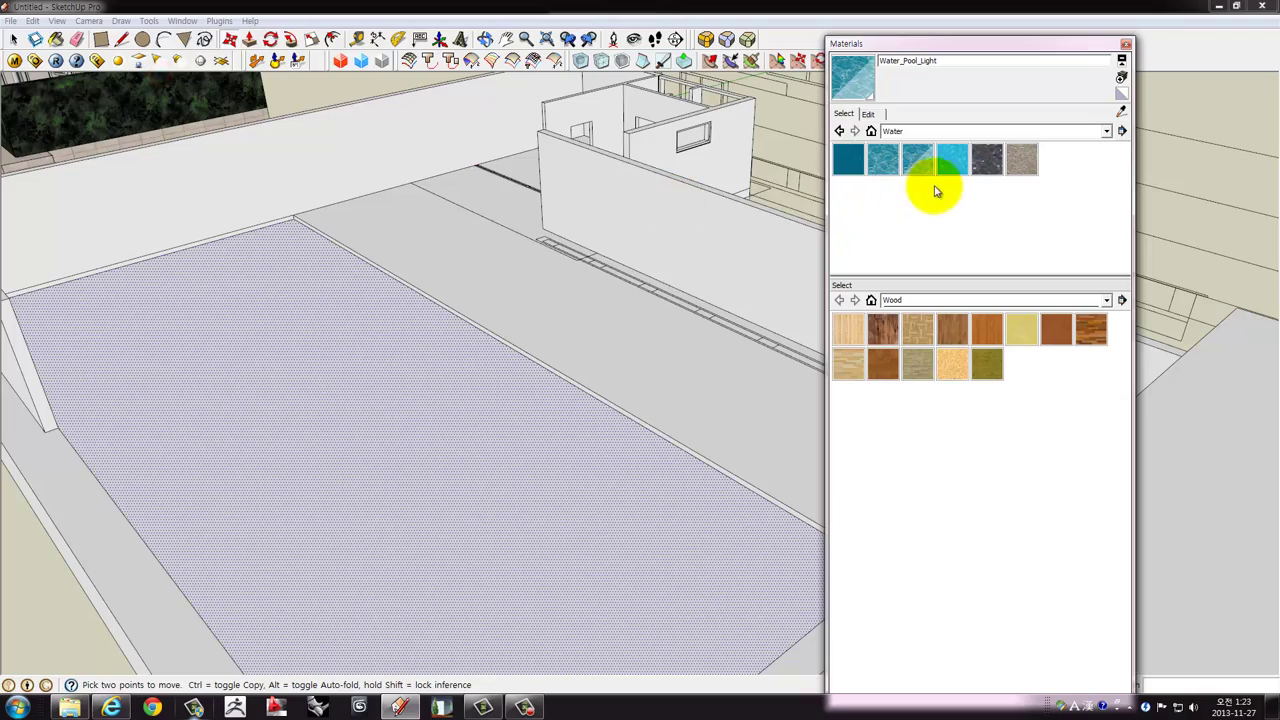
pyautogui.click(370, 450)
pyautogui.moveTo(363, 457)
pyautogui.mouseDown(button='middle')
pyautogui.moveTo(623, 429)
pyautogui.moveTo(638, 420)
pyautogui.moveTo(443, 477)
pyautogui.moveTo(594, 340)
pyautogui.mouseUp(button='middle')
pyautogui.press('space')
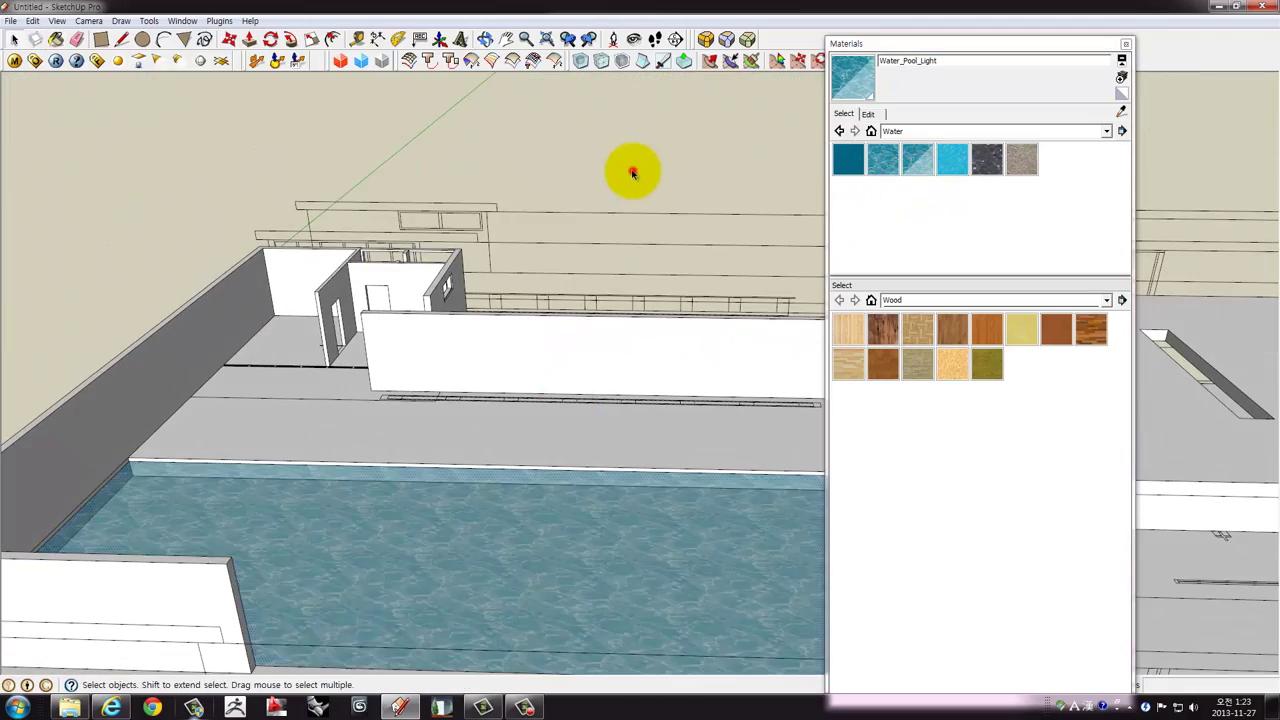
pyautogui.click(1126, 43)
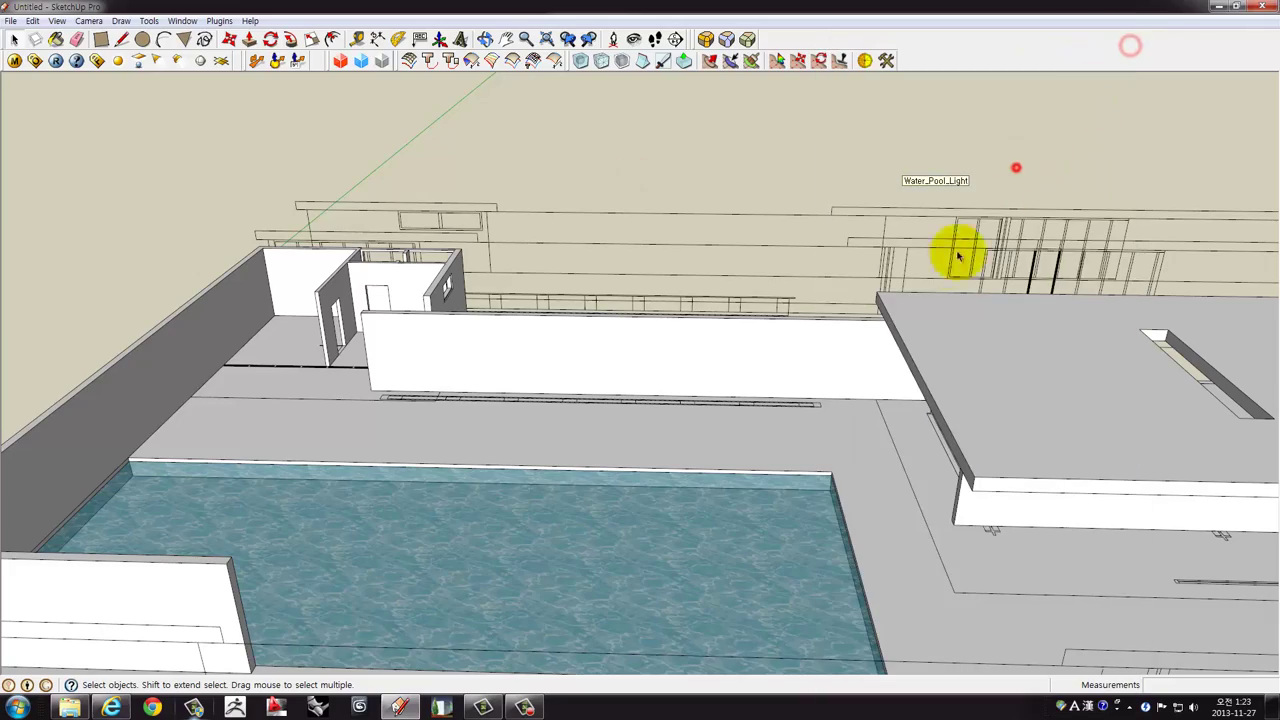
# Orbit to a high view over the pool and down toward the strip beside the wall.
pyautogui.moveTo(954, 251)
pyautogui.mouseDown(button='middle')
pyautogui.moveTo(432, 189)
pyautogui.moveTo(669, 160)
pyautogui.moveTo(777, 229)
pyautogui.moveTo(725, 275)
pyautogui.moveTo(694, 471)
pyautogui.mouseUp(button='middle')
pyautogui.scroll(3, 529, 334)
pyautogui.scroll(3, 506, 257)
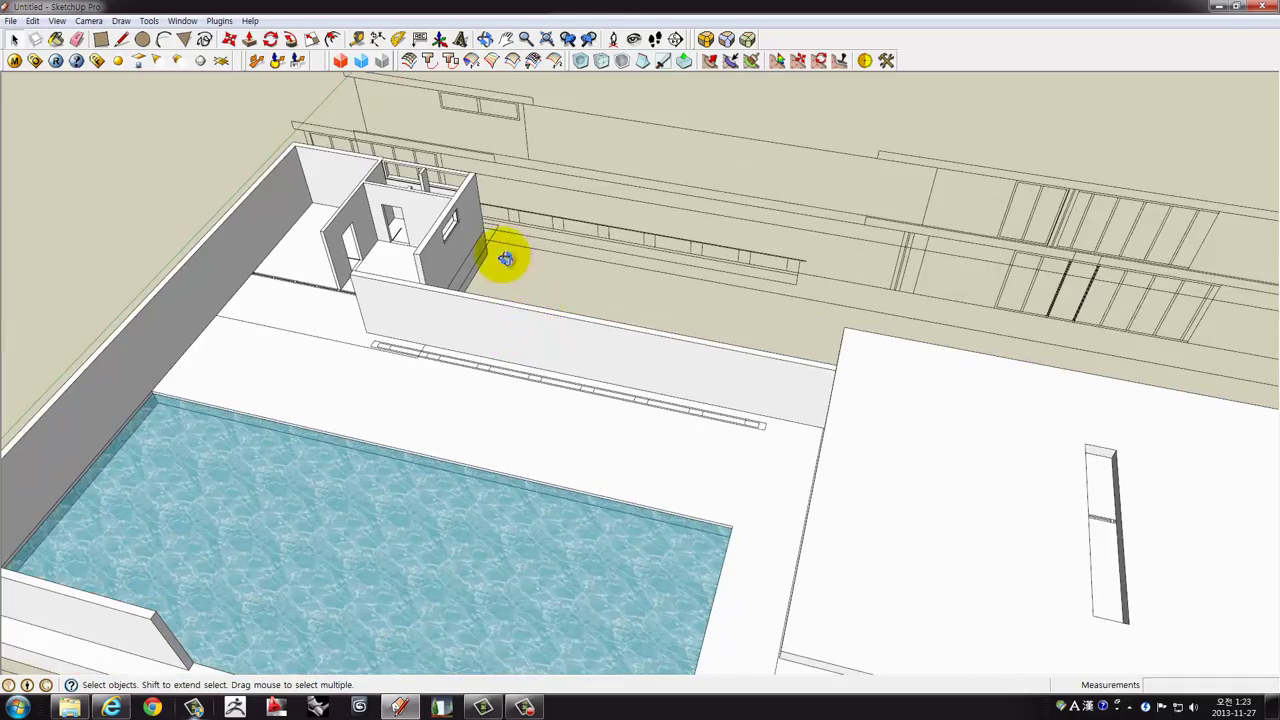
pyautogui.moveTo(506, 257); pyautogui.dragTo(501, 459, button='middle')
pyautogui.scroll(3, 371, 251)
pyautogui.scroll(1, 177, 160)
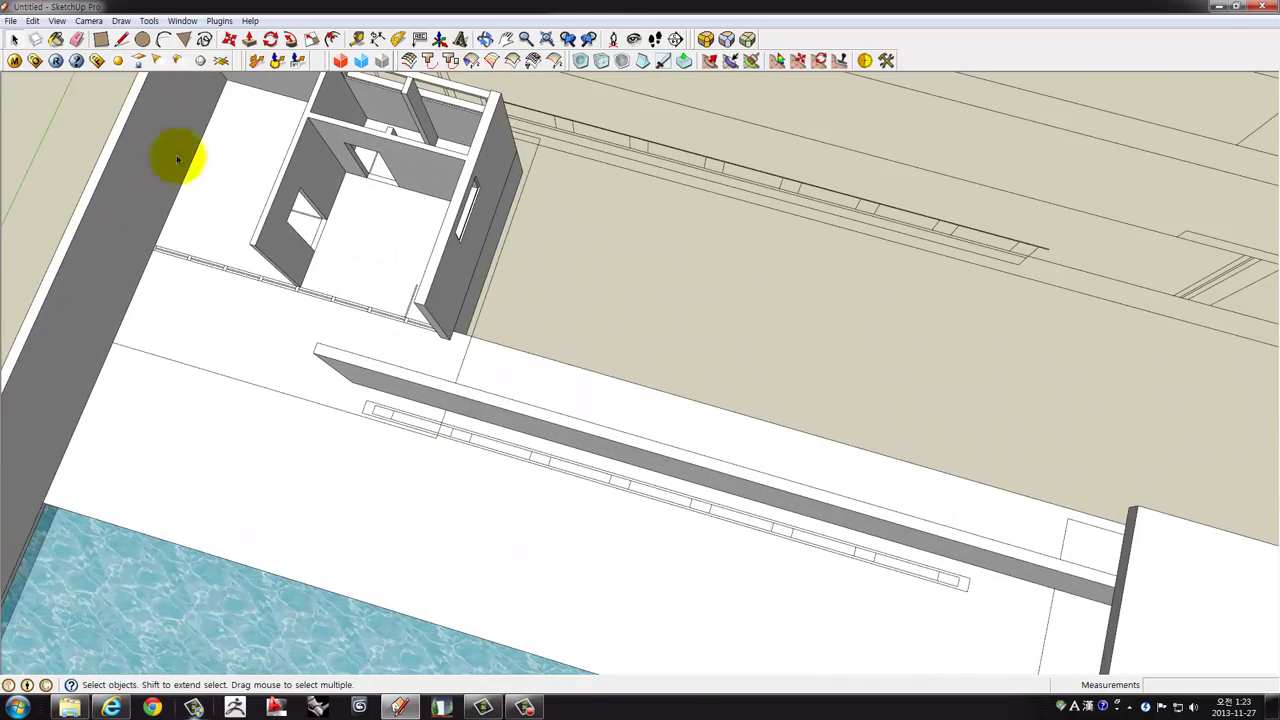
pyautogui.click(100, 39)
pyautogui.moveTo(334, 380)
pyautogui.mouseDown(button='middle')
pyautogui.moveTo(451, 300)
pyautogui.moveTo(491, 371)
pyautogui.mouseUp(button='middle')
pyautogui.scroll(3, 362, 422)
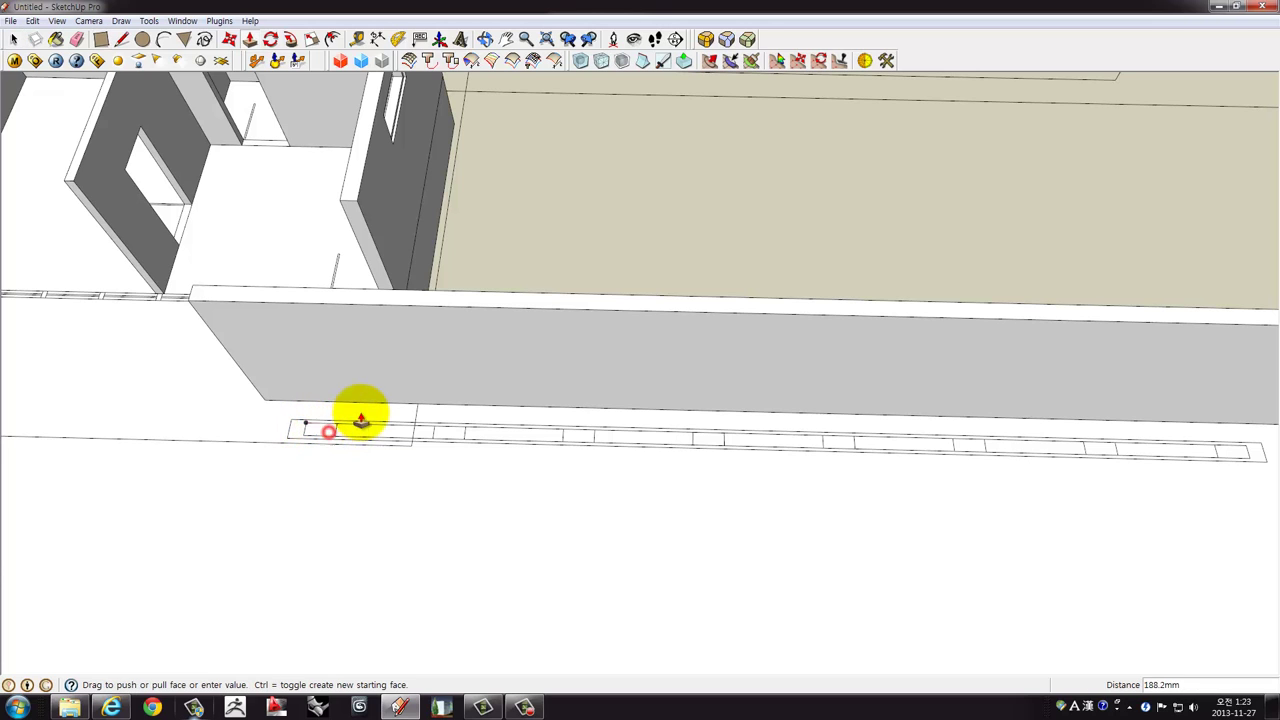
# Raise the small rectangle into a 720 mm block and make it a group.
pyautogui.moveTo(520, 234); pyautogui.dragTo(591, 434, button='middle')
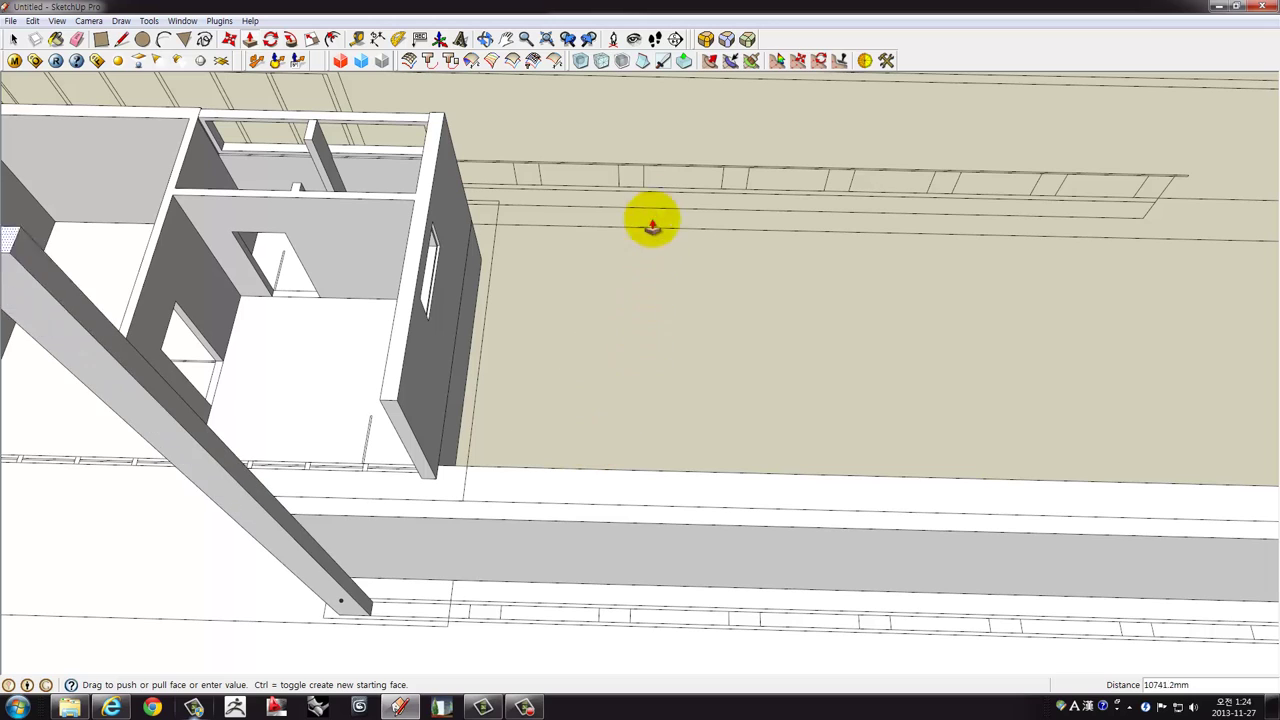
pyautogui.click(645, 175)
pyautogui.press('space')
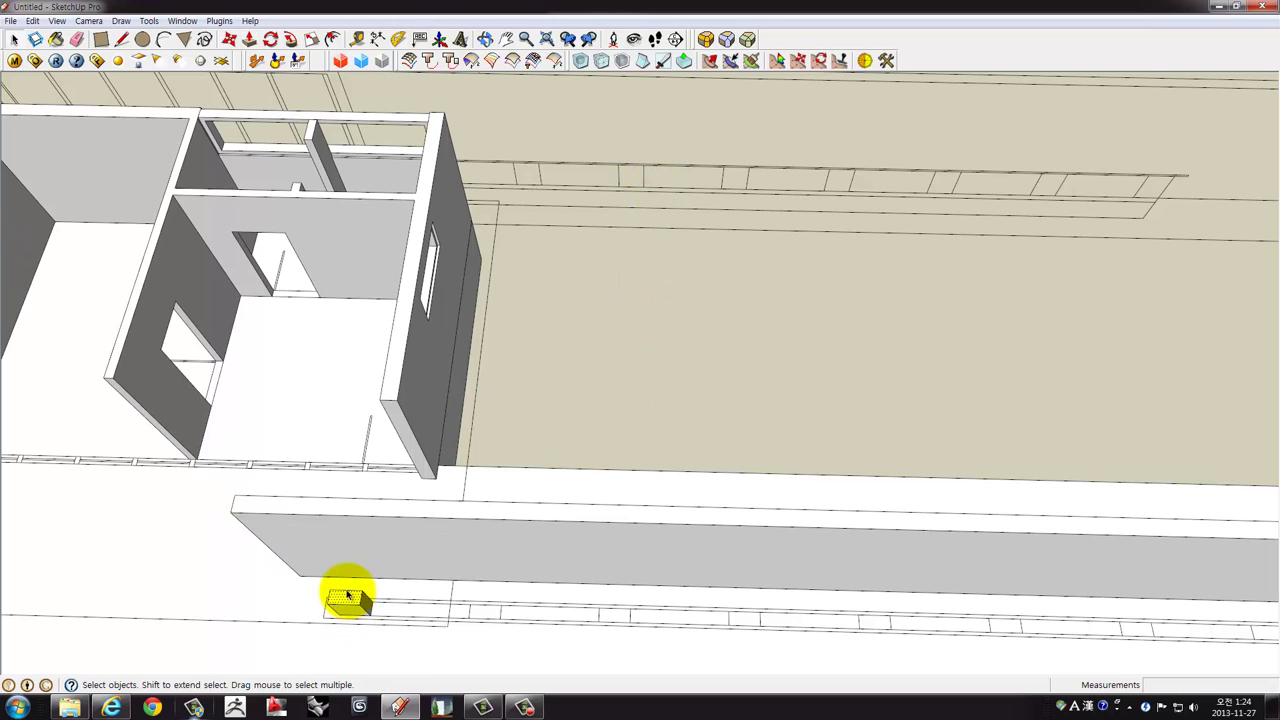
pyautogui.rightClick(347, 600)
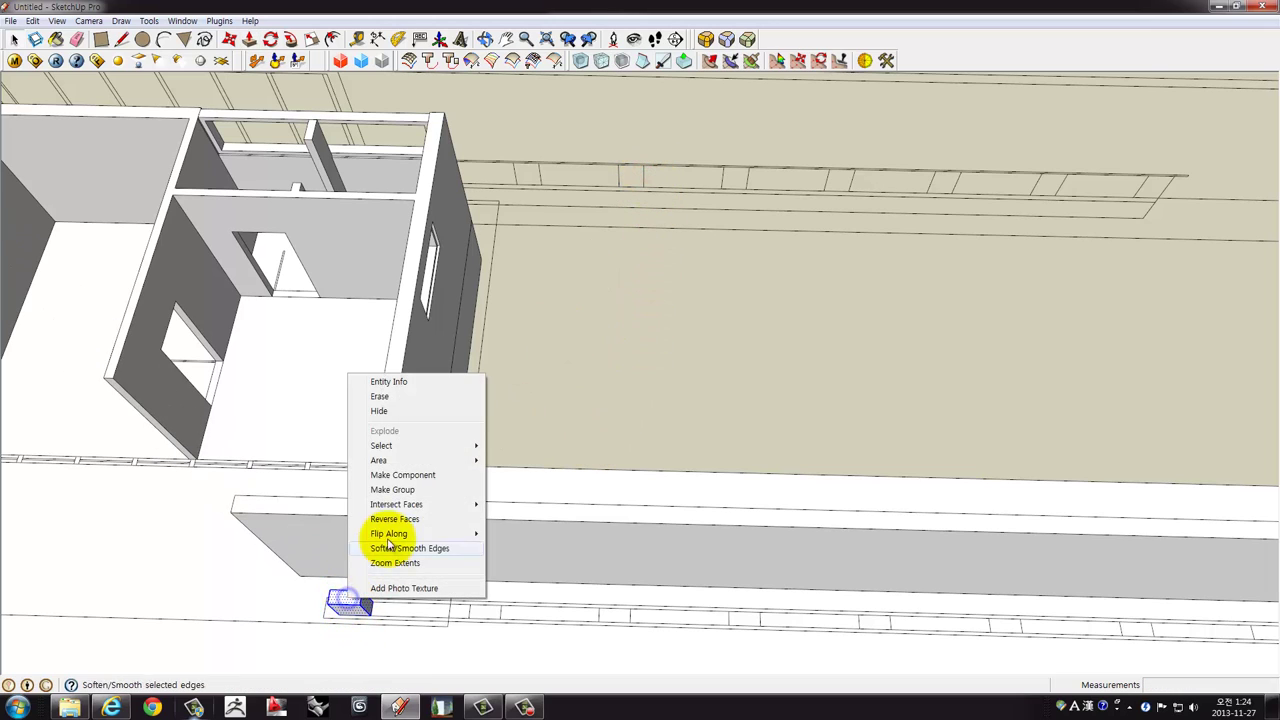
pyautogui.click(382, 494)
pyautogui.moveTo(382, 494)
pyautogui.mouseDown(button='middle')
pyautogui.moveTo(410, 590)
pyautogui.moveTo(390, 590)
pyautogui.mouseUp(button='middle')
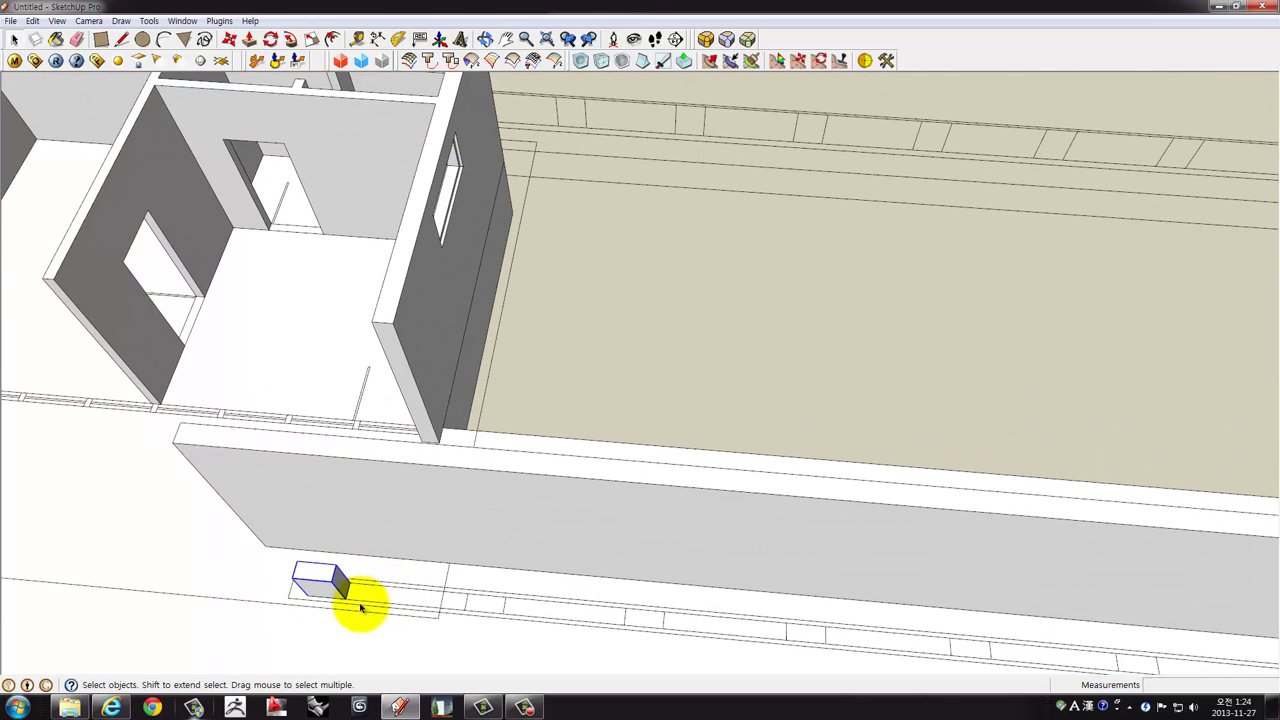
# Ctrl+Move copy the block along the strip to array a row of eight blocks.
pyautogui.click(343, 598)
pyautogui.press('ctrl')
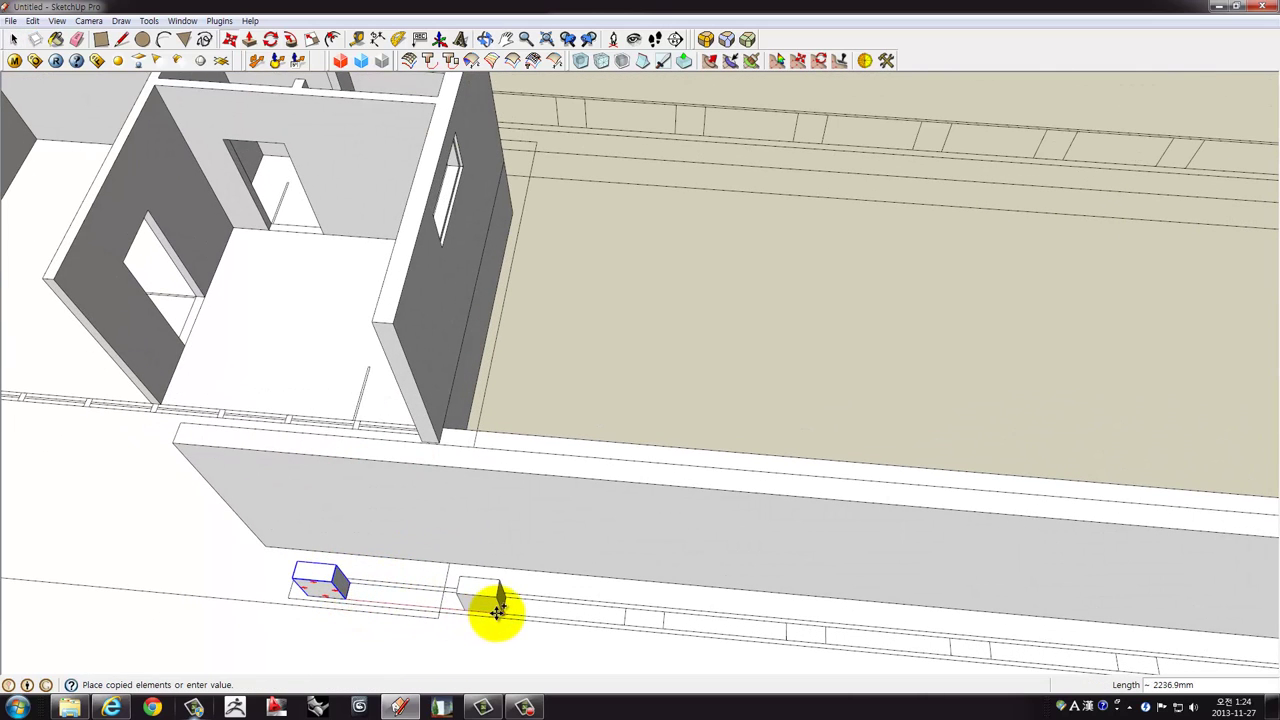
pyautogui.click(499, 610)
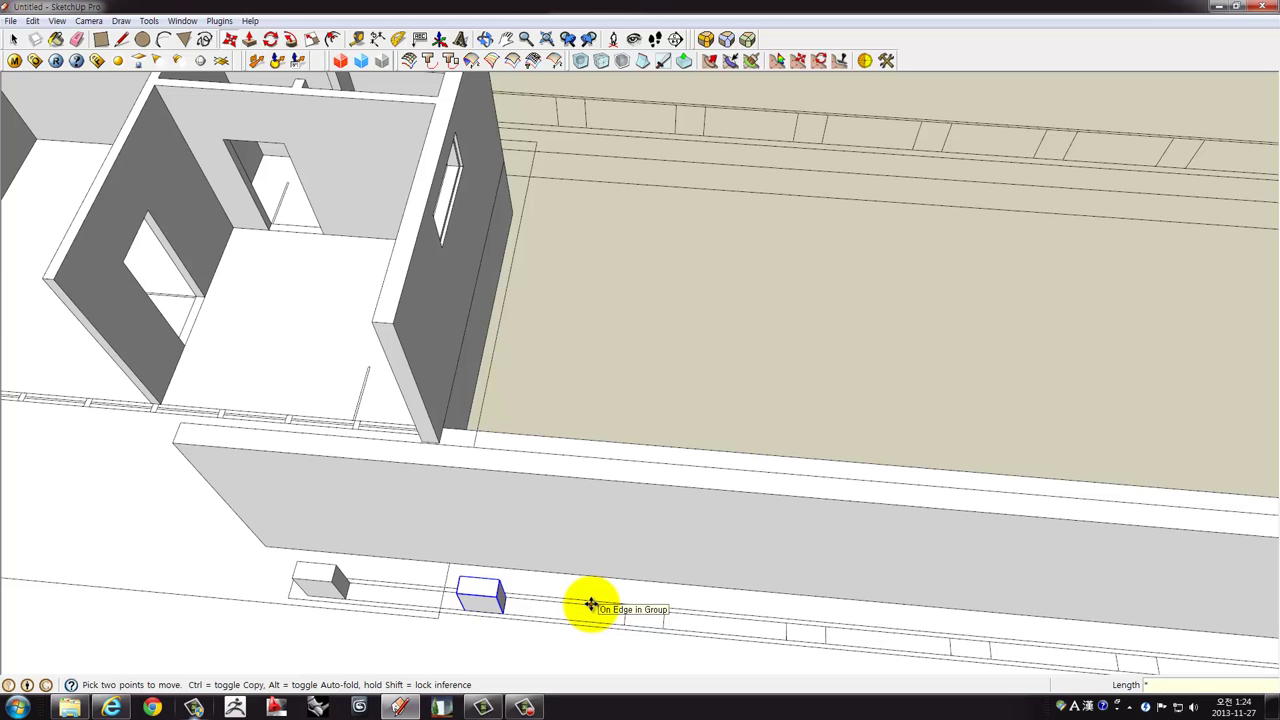
pyautogui.scroll(-3, 651, 591)
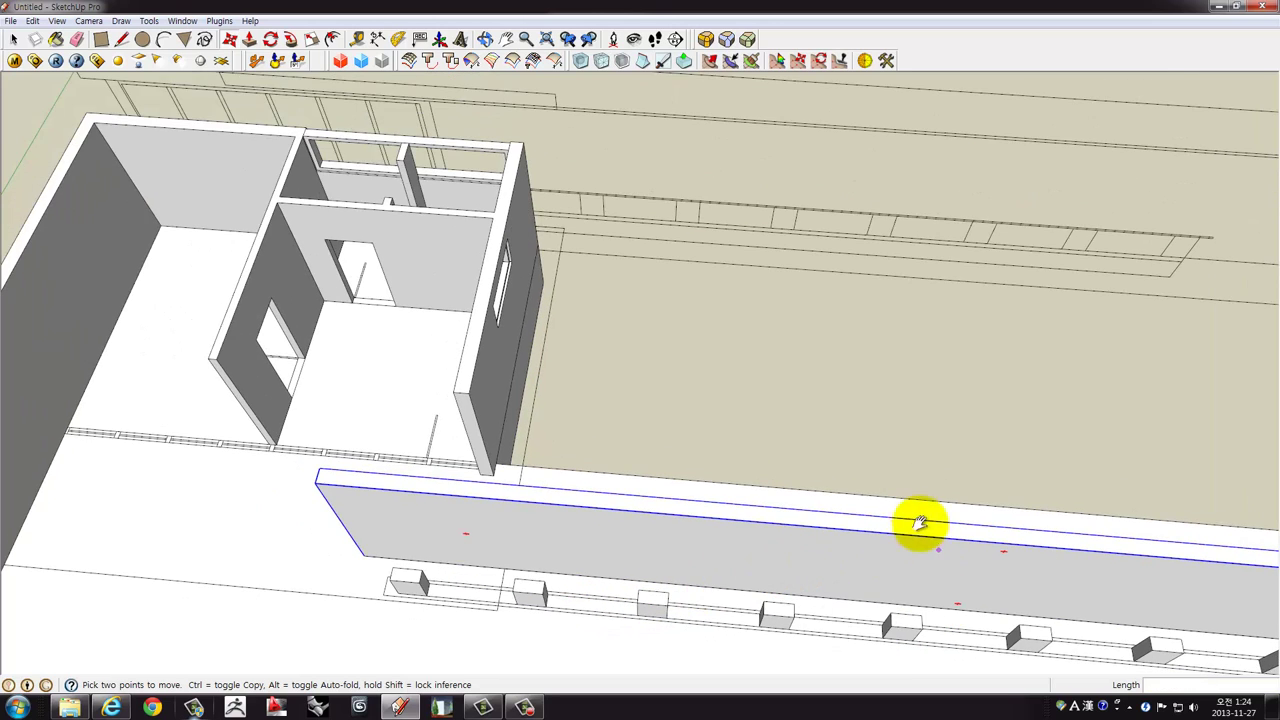
pyautogui.scroll(5, 917, 520)
pyautogui.moveTo(489, 354)
pyautogui.mouseDown(button='middle')
pyautogui.moveTo(755, 490)
pyautogui.moveTo(734, 363)
pyautogui.moveTo(571, 414)
pyautogui.moveTo(512, 458)
pyautogui.mouseUp(button='middle')
pyautogui.press('space')
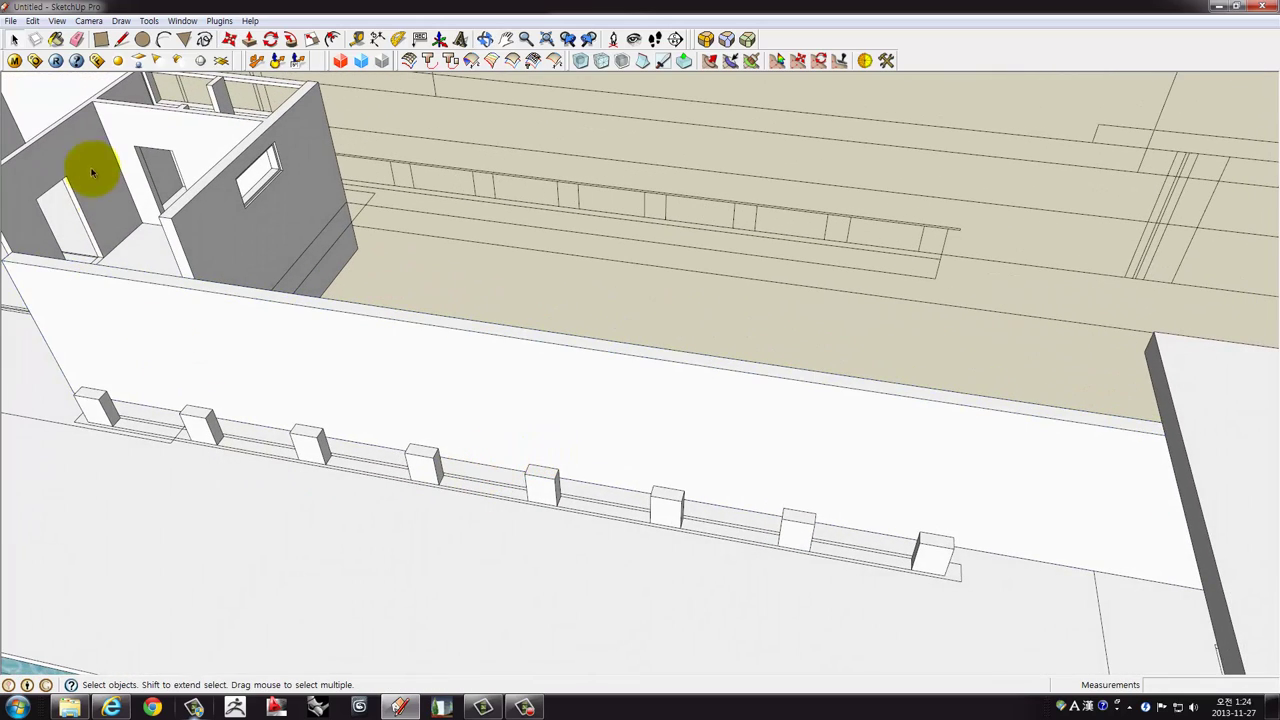
# Draw the long strip over the blocks and raise it 765 mm into a solid.
pyautogui.click(101, 39)
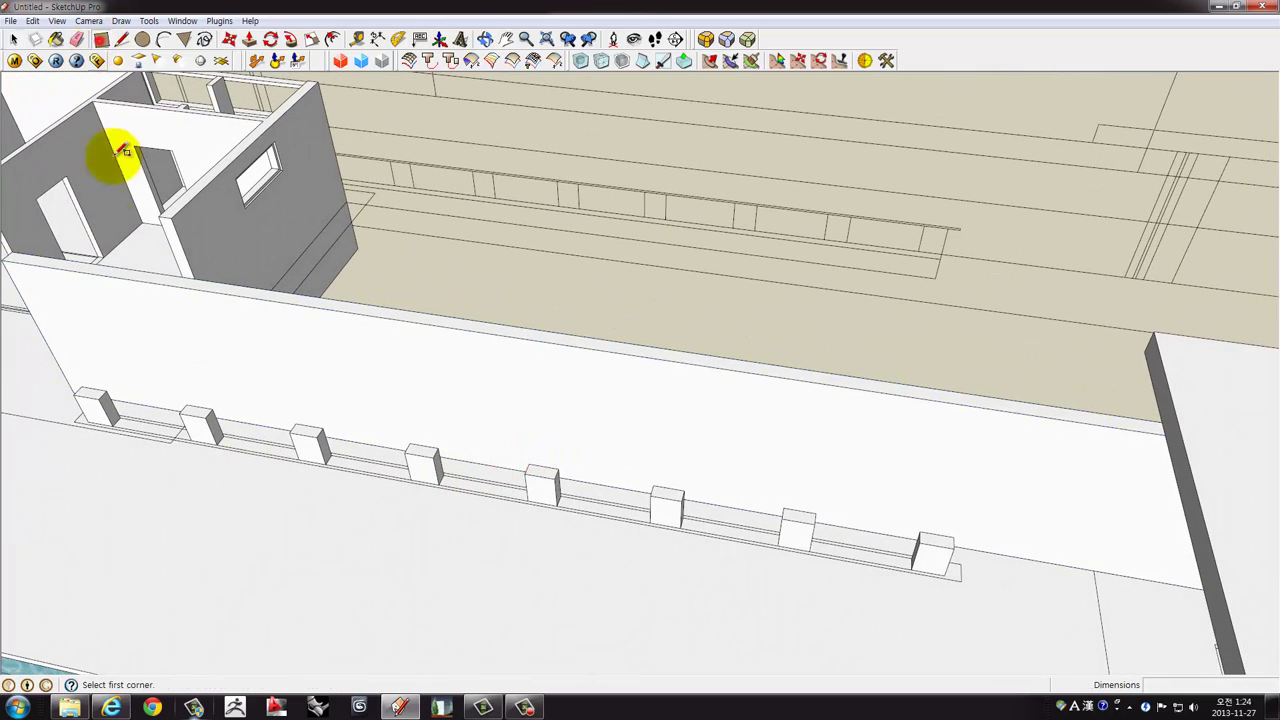
pyautogui.click(75, 421)
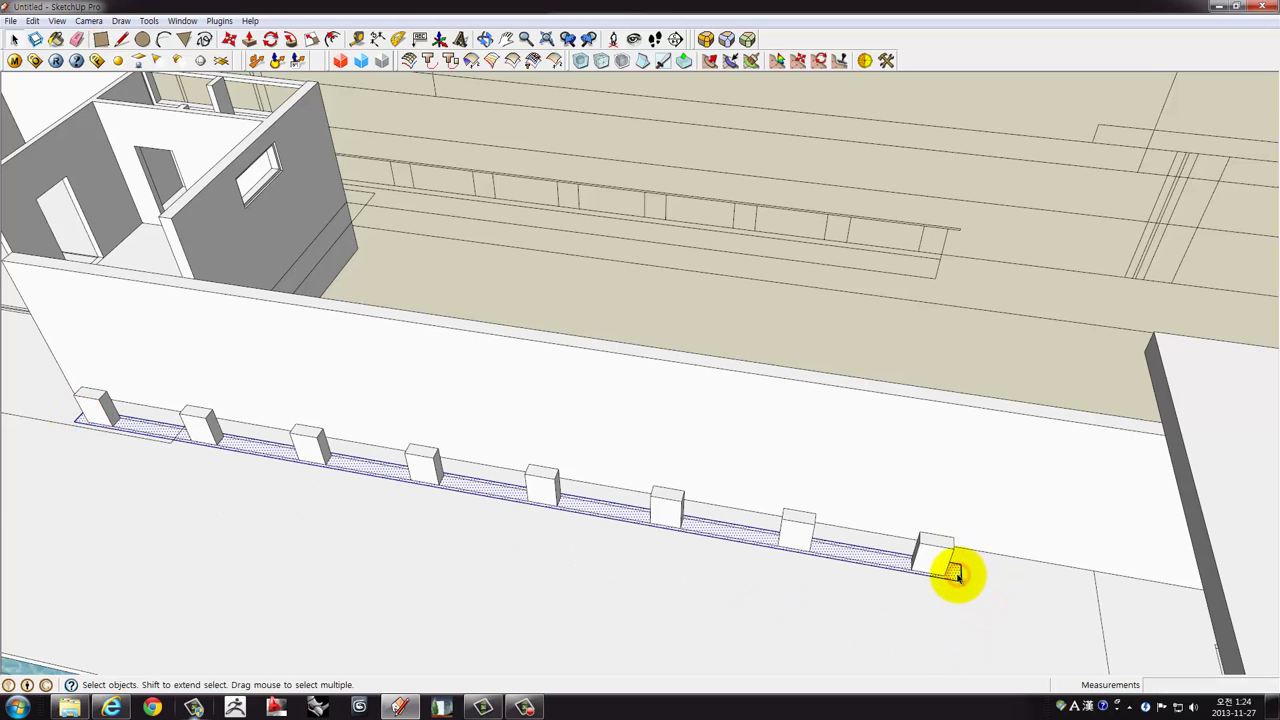
pyautogui.click(940, 548)
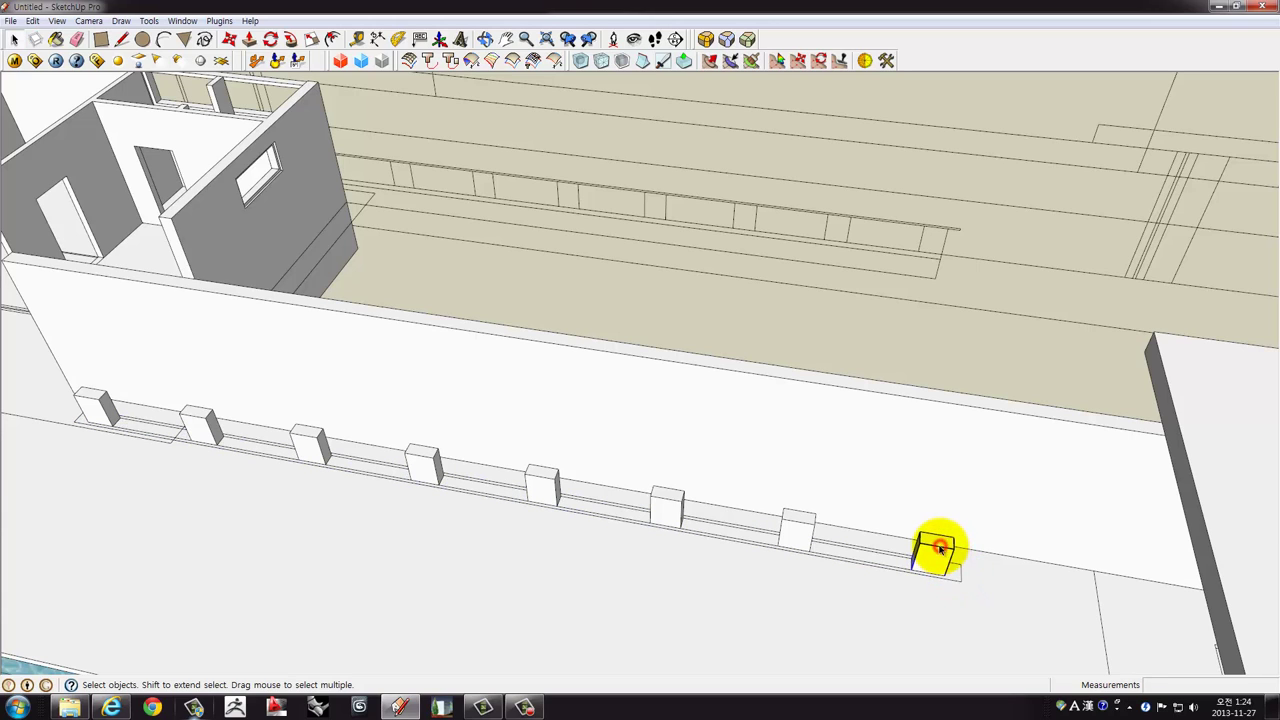
pyautogui.click(957, 571)
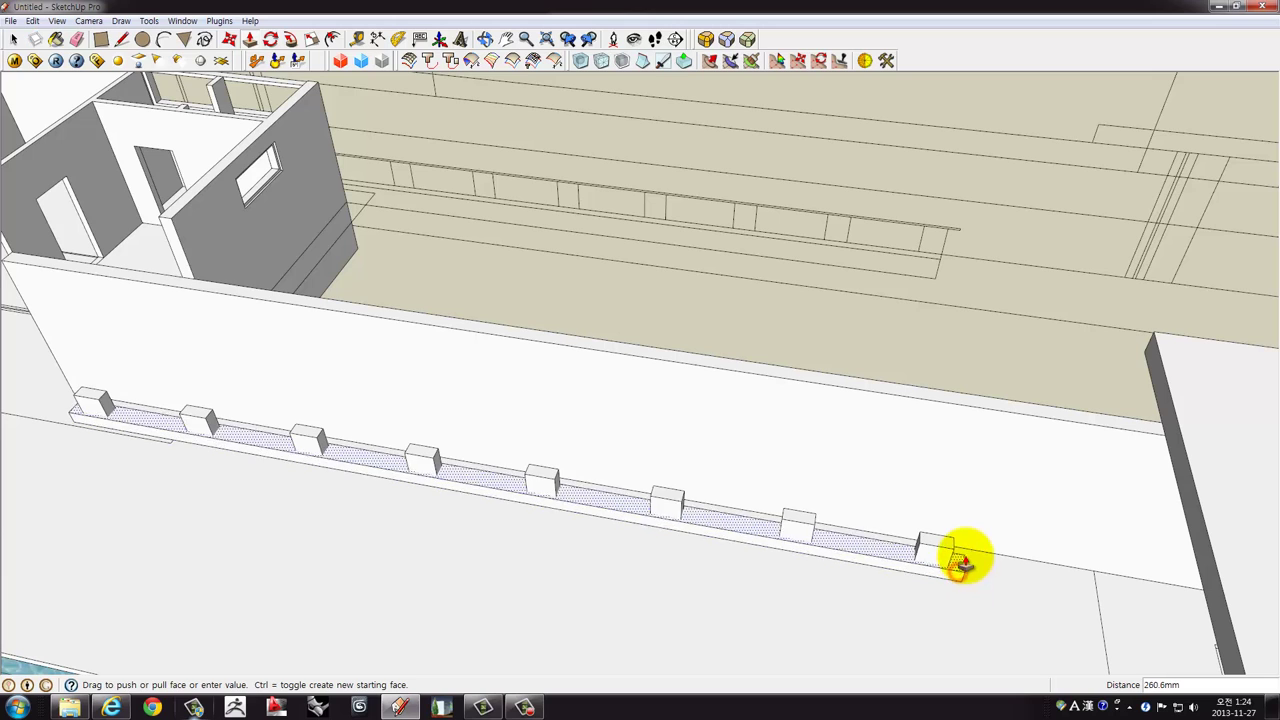
pyautogui.moveTo(957, 571); pyautogui.dragTo(960, 235)
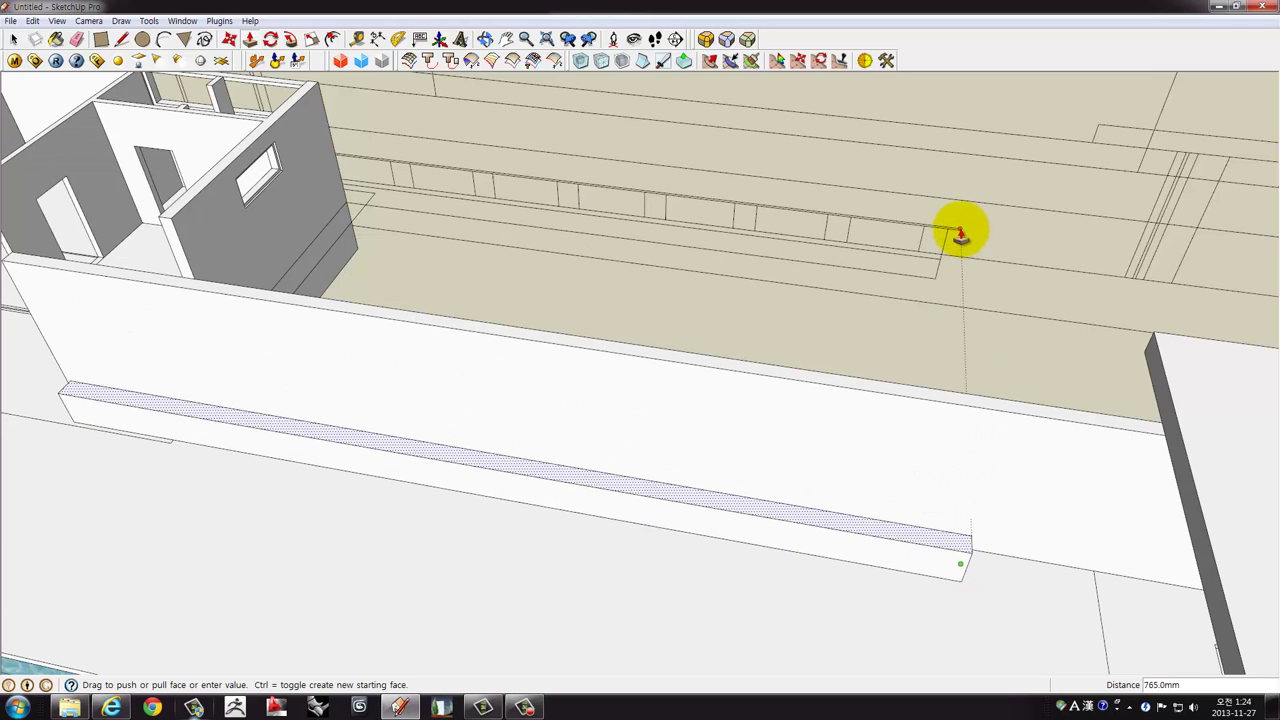
pyautogui.click(959, 231)
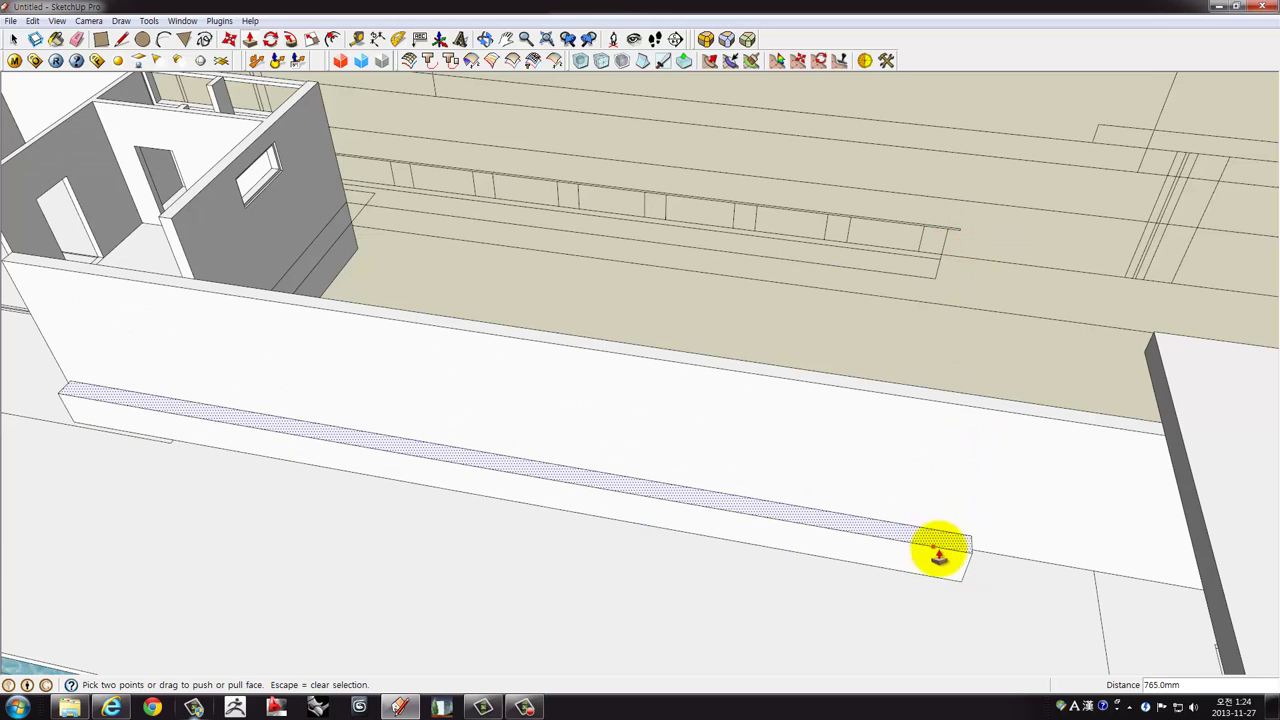
pyautogui.moveTo(939, 553)
pyautogui.mouseDown(button='middle')
pyautogui.moveTo(971, 557)
pyautogui.moveTo(909, 569)
pyautogui.moveTo(837, 278)
pyautogui.moveTo(794, 357)
pyautogui.moveTo(809, 437)
pyautogui.moveTo(774, 411)
pyautogui.moveTo(749, 414)
pyautogui.moveTo(726, 366)
pyautogui.moveTo(862, 460)
pyautogui.mouseUp(button='middle')
pyautogui.scroll(2, 794, 357)
pyautogui.scroll(2, 809, 357)
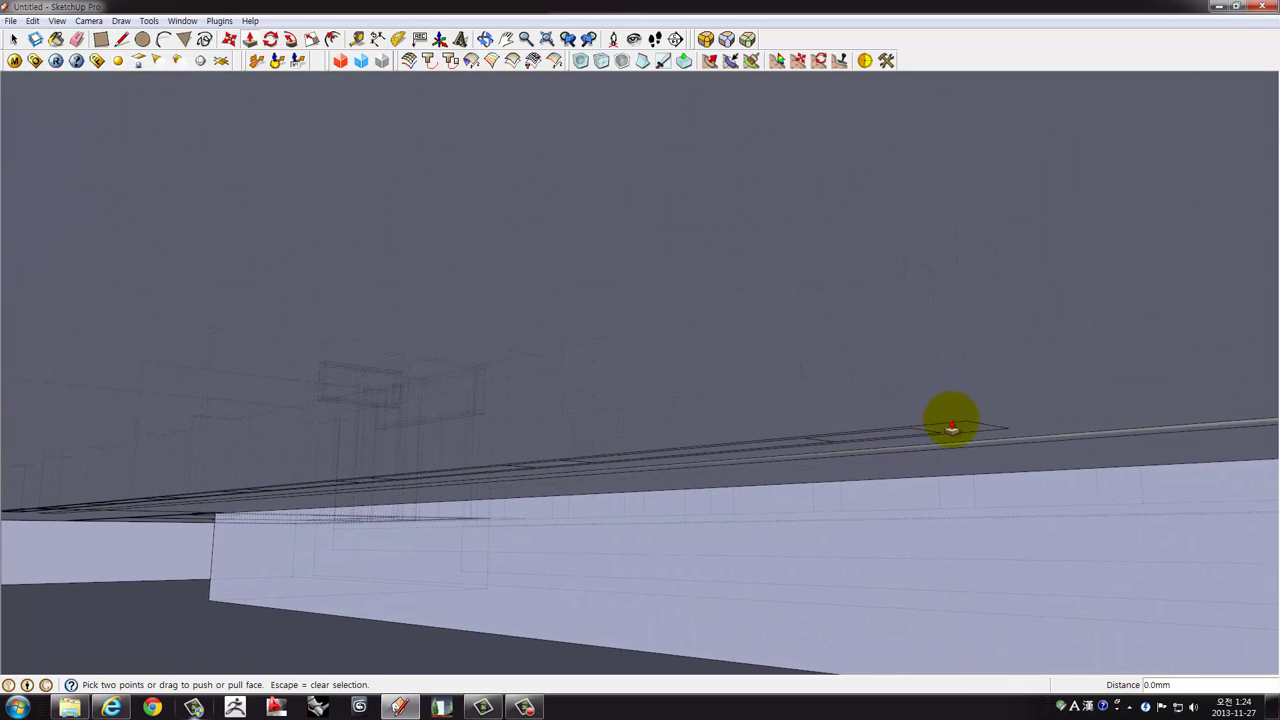
pyautogui.moveTo(952, 356); pyautogui.dragTo(1006, 489, button='middle')
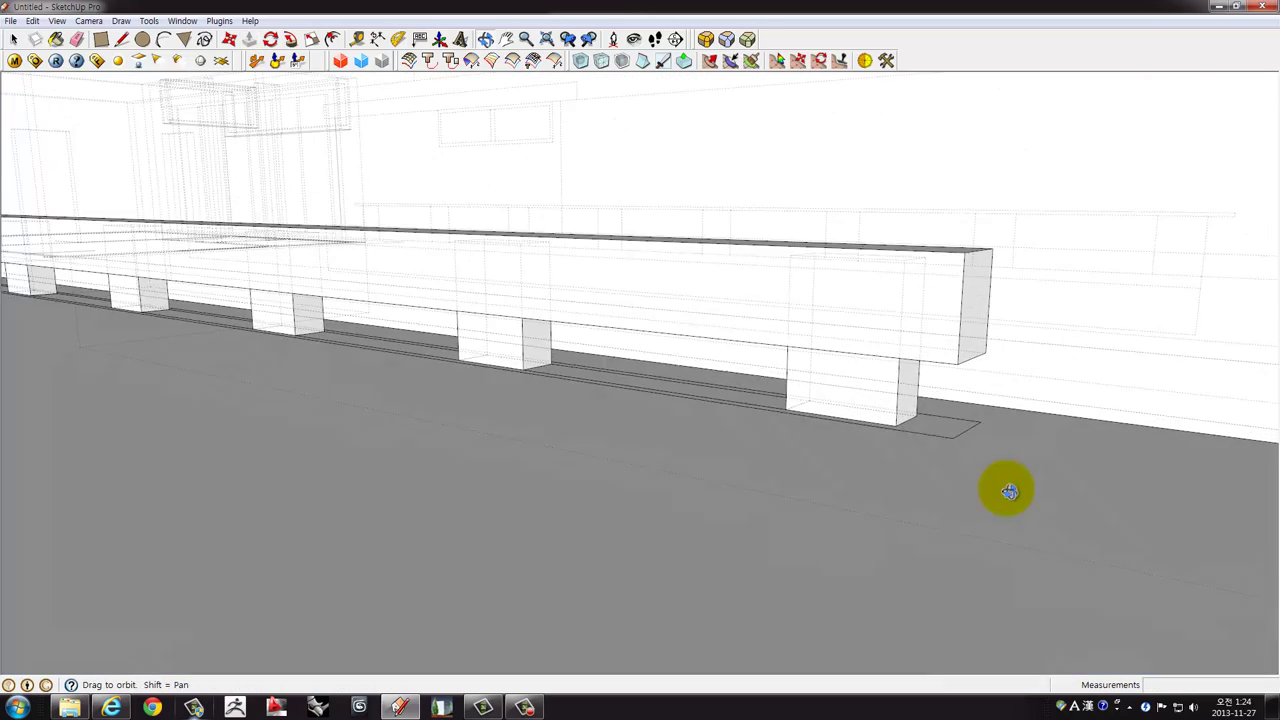
pyautogui.moveTo(903, 262)
pyautogui.mouseDown(button='middle')
pyautogui.moveTo(923, 465)
pyautogui.moveTo(910, 518)
pyautogui.mouseUp(button='middle')
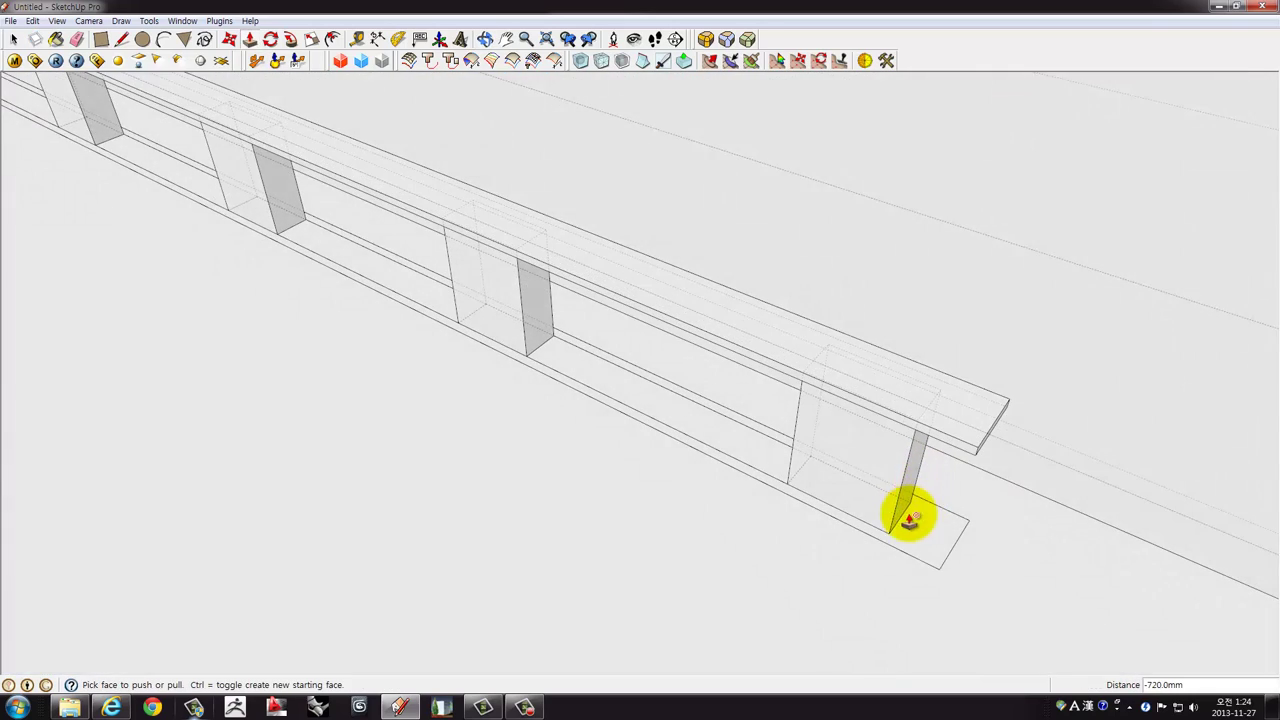
# Group the new bench slab into a single object.
pyautogui.press('space')
pyautogui.click(898, 388)
pyautogui.rightClick(898, 388)
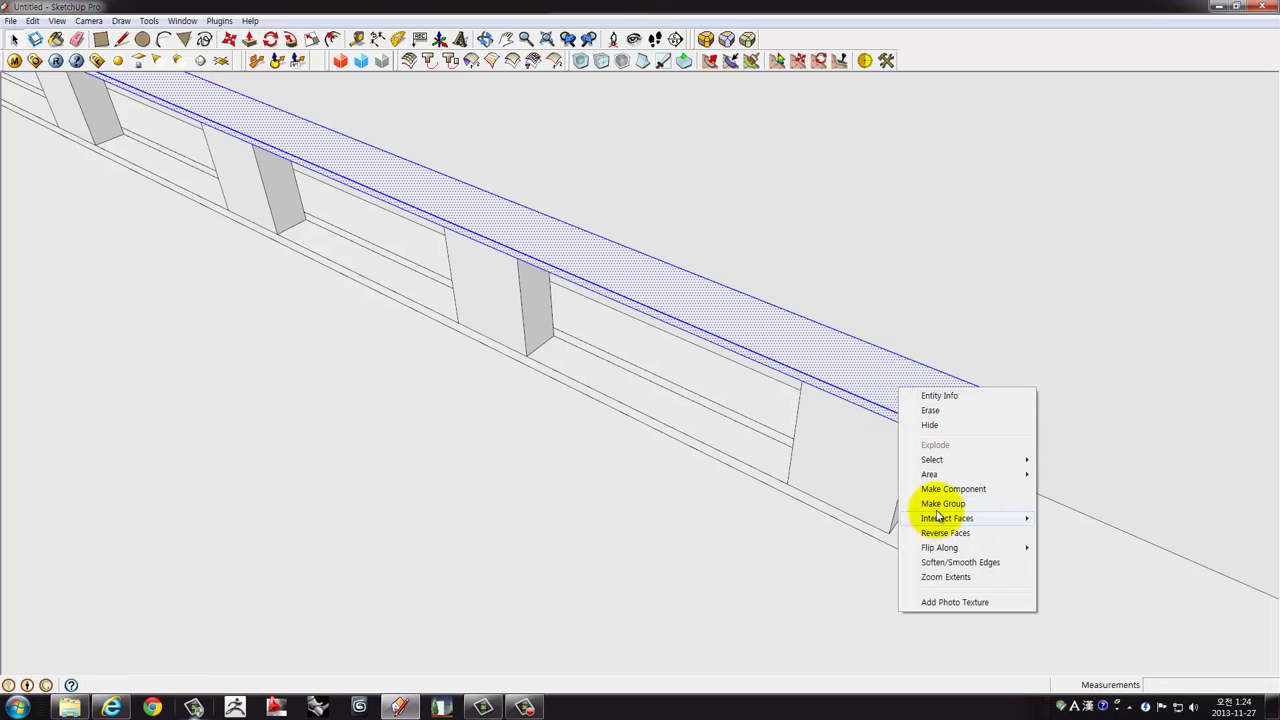
pyautogui.click(941, 503)
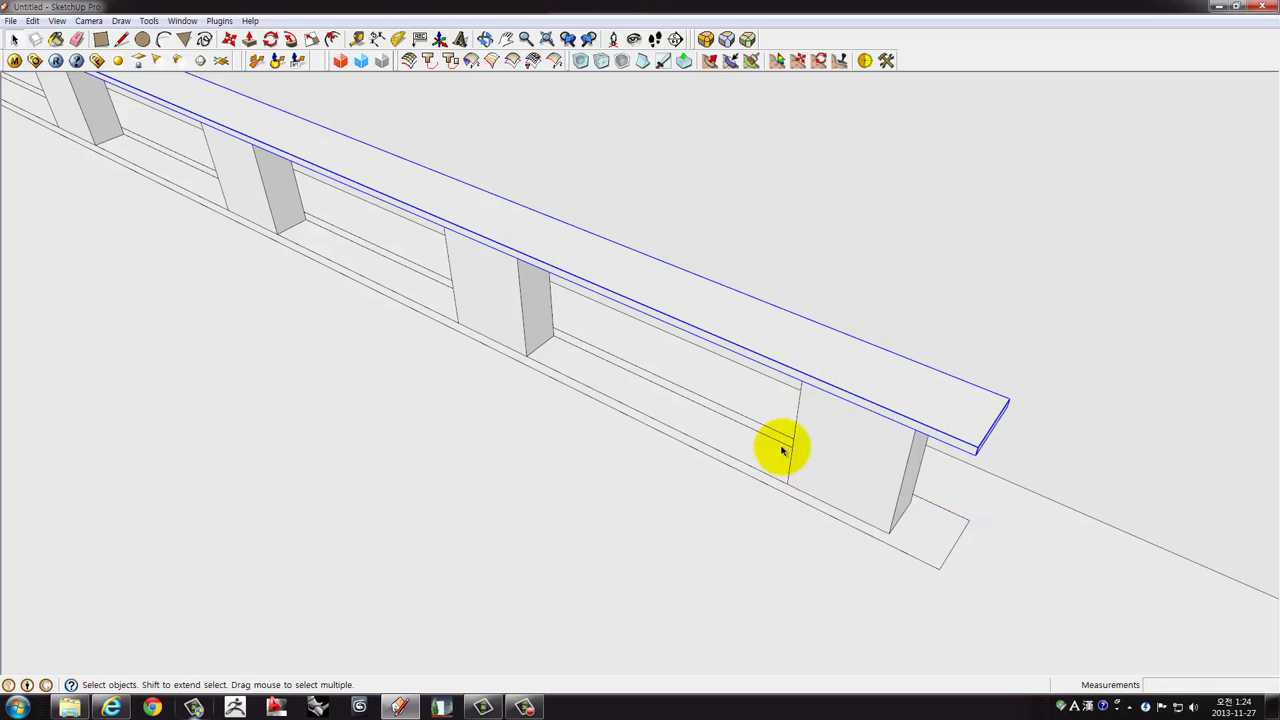
pyautogui.moveTo(783, 450); pyautogui.dragTo(831, 410, button='middle')
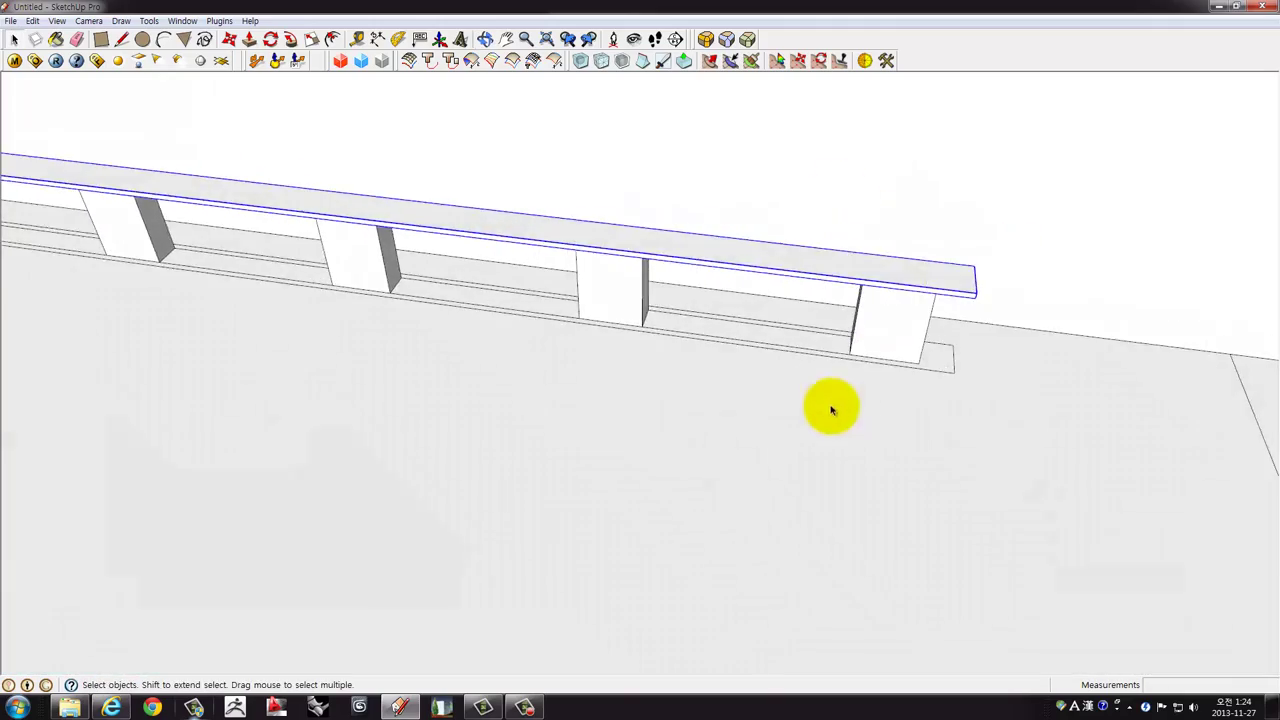
pyautogui.scroll(-4, 840, 360)
pyautogui.scroll(-3, 846, 343)
pyautogui.moveTo(846, 343)
pyautogui.mouseDown(button='middle')
pyautogui.moveTo(470, 322)
pyautogui.moveTo(510, 408)
pyautogui.mouseUp(button='middle')
# Draw a rectangle on the floating roof outline above the corner room.
pyautogui.moveTo(645, 357)
pyautogui.mouseDown(button='middle')
pyautogui.moveTo(789, 414)
pyautogui.moveTo(757, 534)
pyautogui.moveTo(654, 426)
pyautogui.moveTo(575, 265)
pyautogui.moveTo(834, 317)
pyautogui.mouseUp(button='middle')
pyautogui.scroll(2, 575, 265)
pyautogui.scroll(2, 592, 249)
pyautogui.scroll(-2, 831, 318)
pyautogui.scroll(-4, 831, 318)
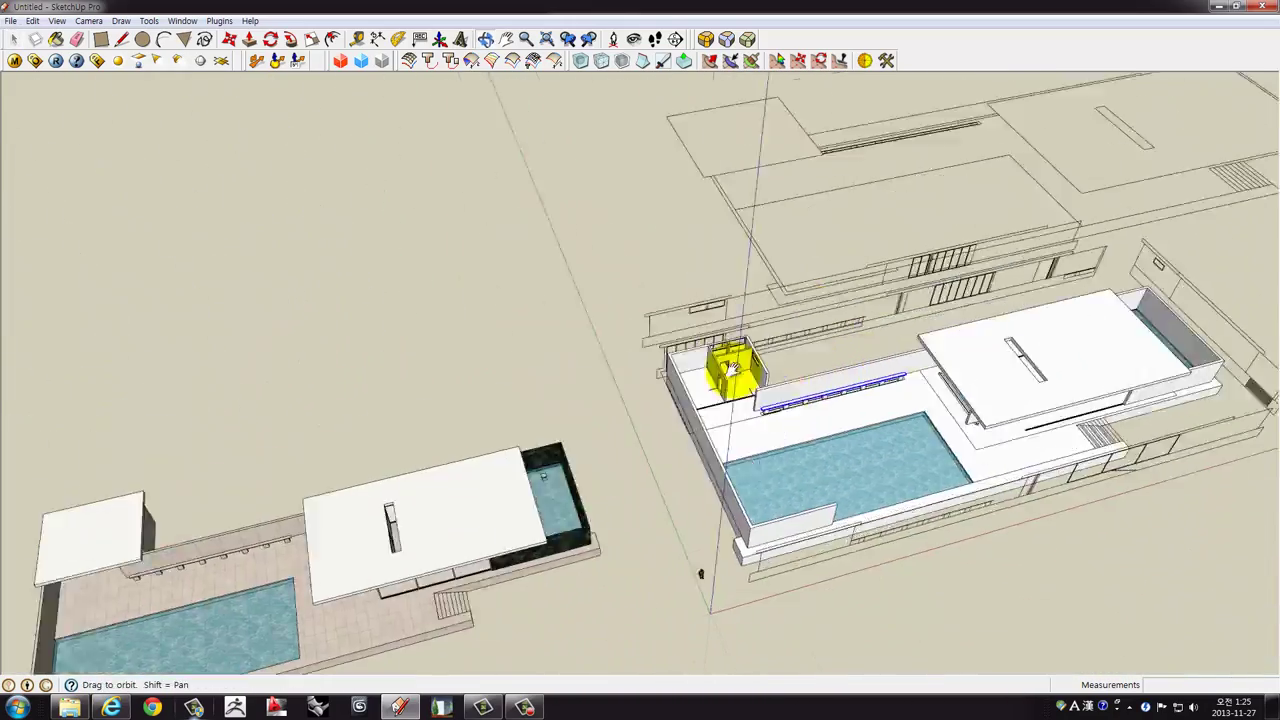
pyautogui.scroll(2, 377, 152)
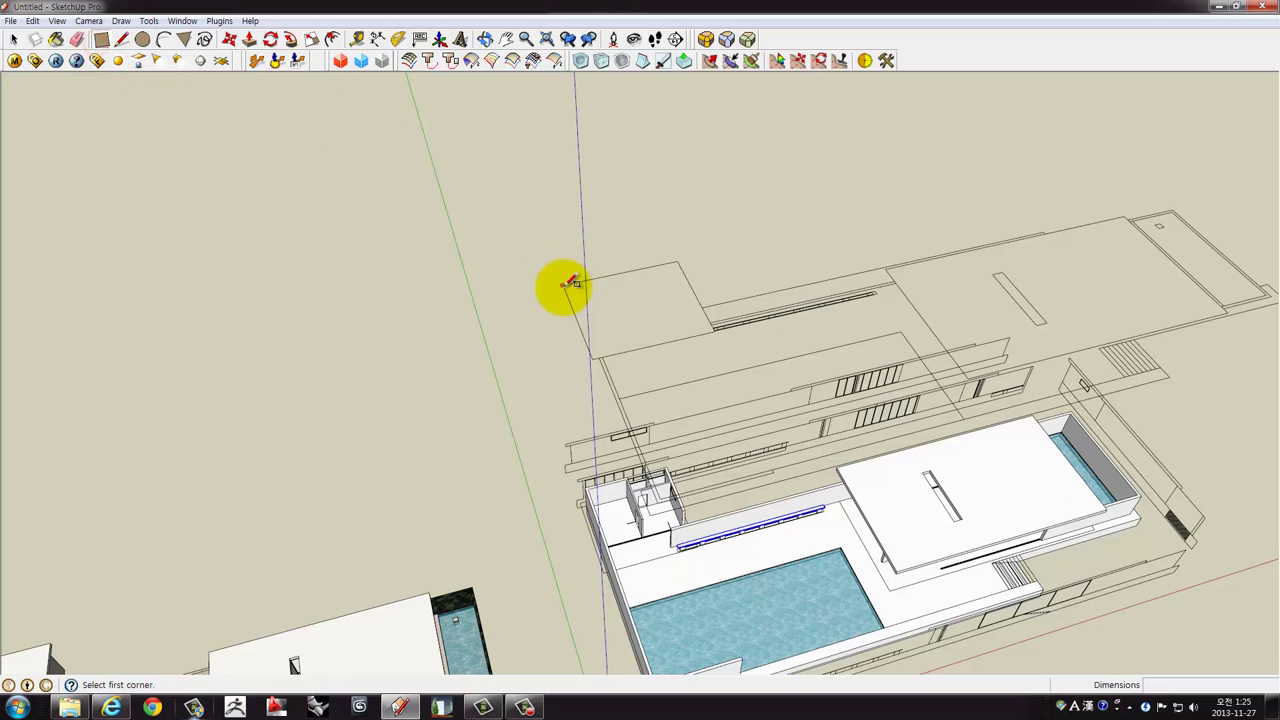
pyautogui.click(720, 330)
pyautogui.moveTo(714, 329)
pyautogui.mouseDown(button='middle')
pyautogui.moveTo(620, 337)
pyautogui.moveTo(709, 251)
pyautogui.moveTo(805, 228)
pyautogui.mouseUp(button='middle')
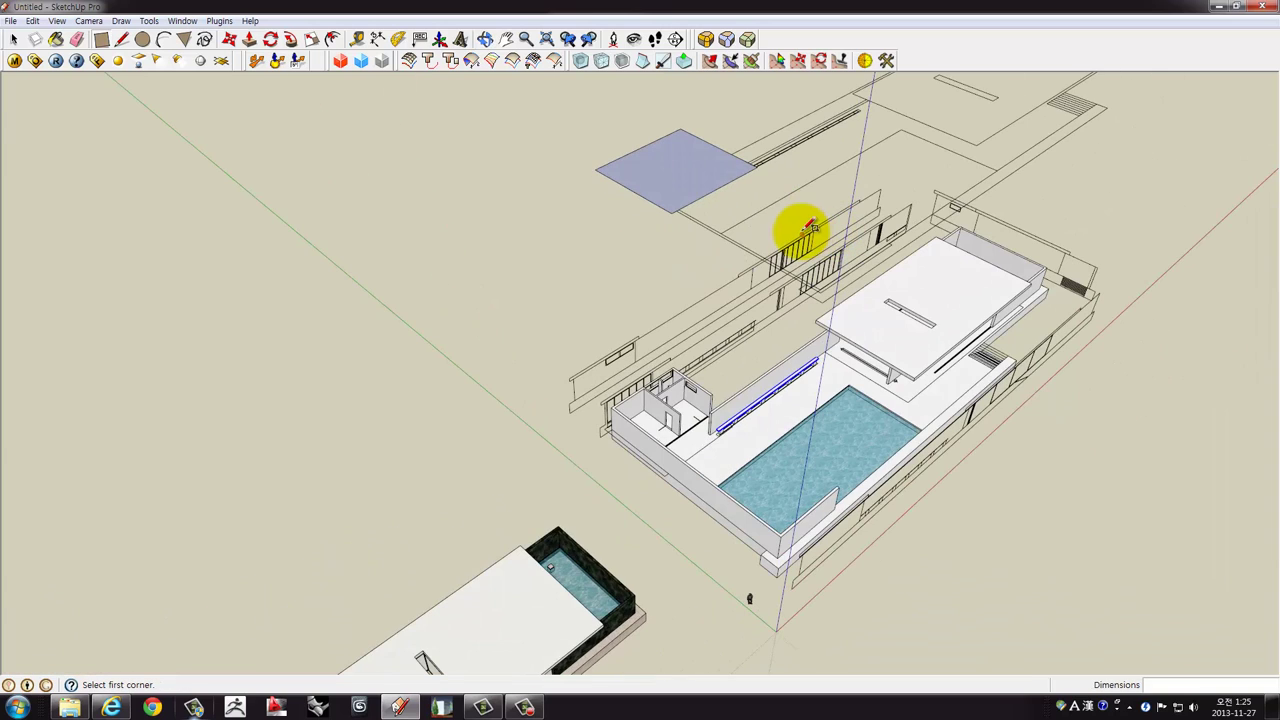
# Extrude the rectangle up, push its top down to roof height, and group the slab.
pyautogui.press('p')
pyautogui.click(680, 189)
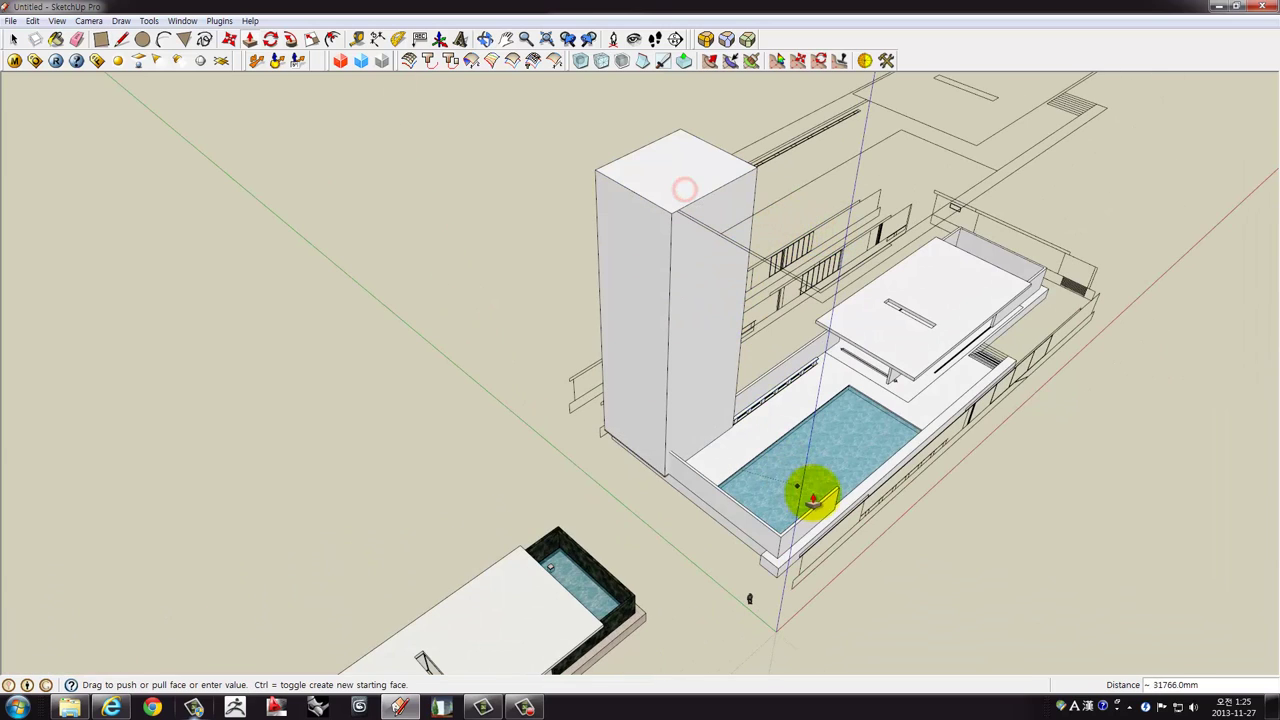
pyautogui.moveTo(838, 495)
pyautogui.mouseDown(button='middle')
pyautogui.moveTo(1100, 409)
pyautogui.moveTo(705, 125)
pyautogui.mouseUp(button='middle')
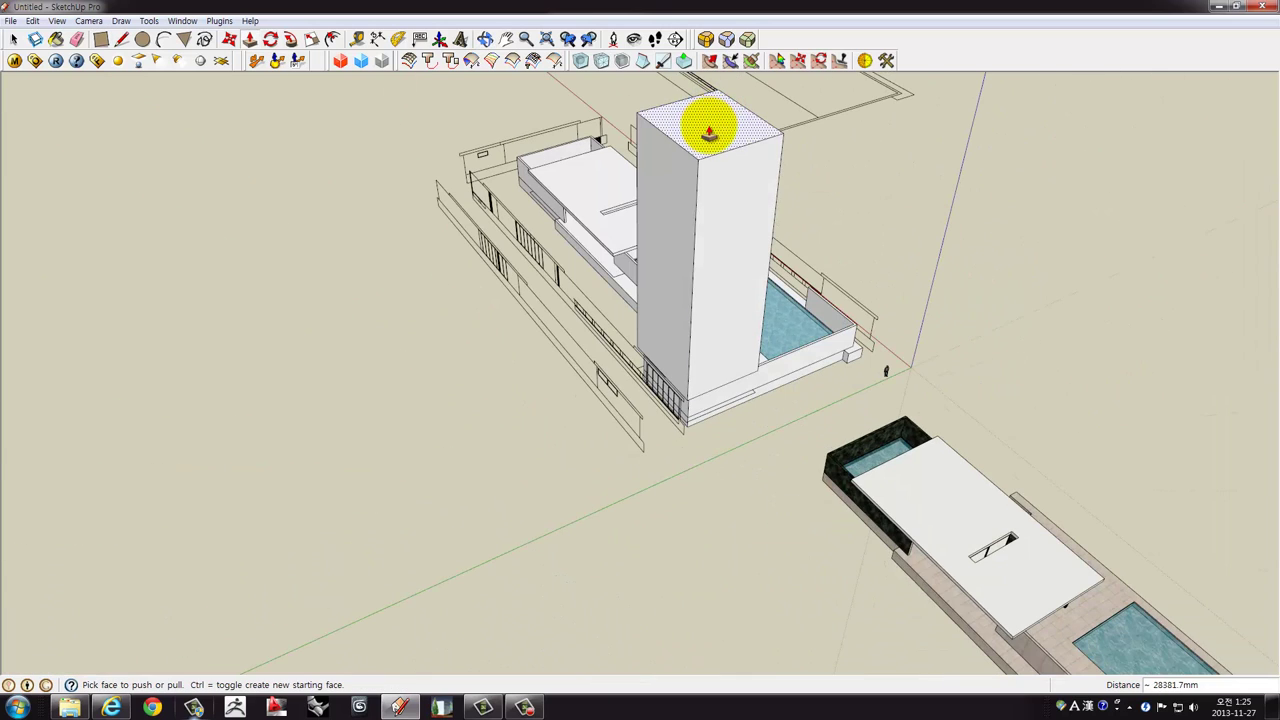
pyautogui.click(708, 125)
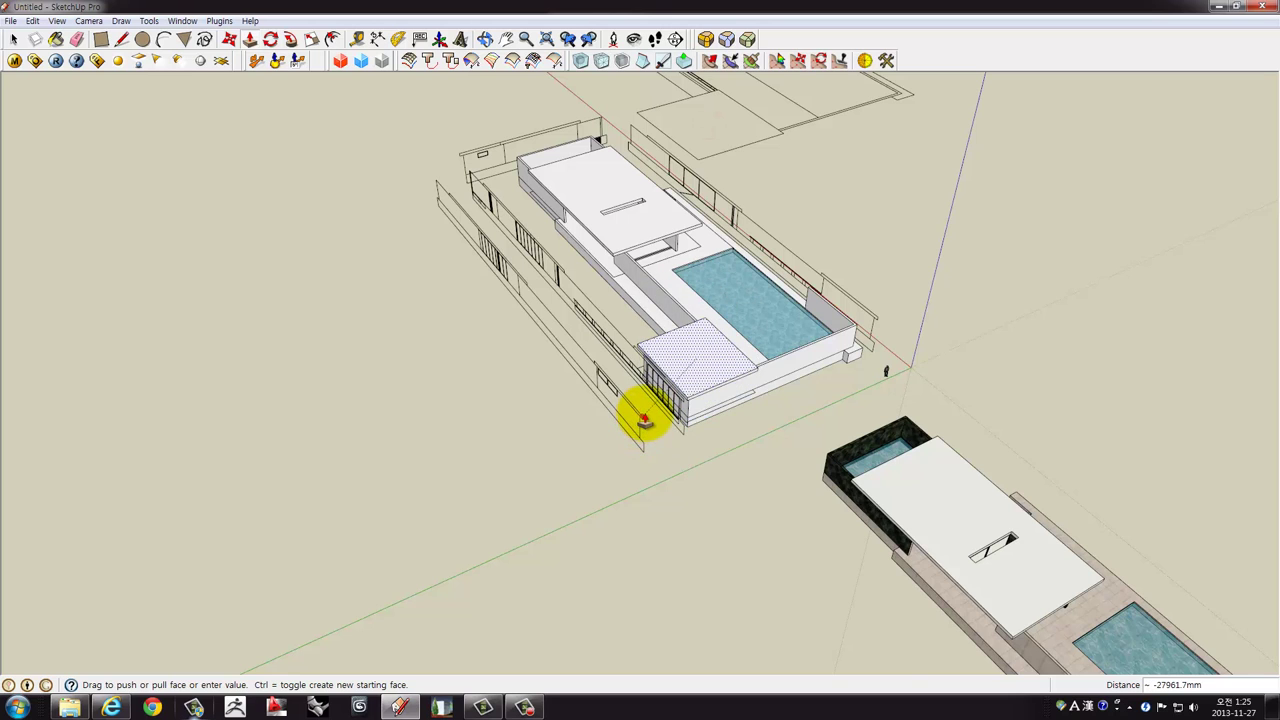
pyautogui.scroll(4, 640, 420)
pyautogui.scroll(2, 618, 430)
pyautogui.click(611, 440)
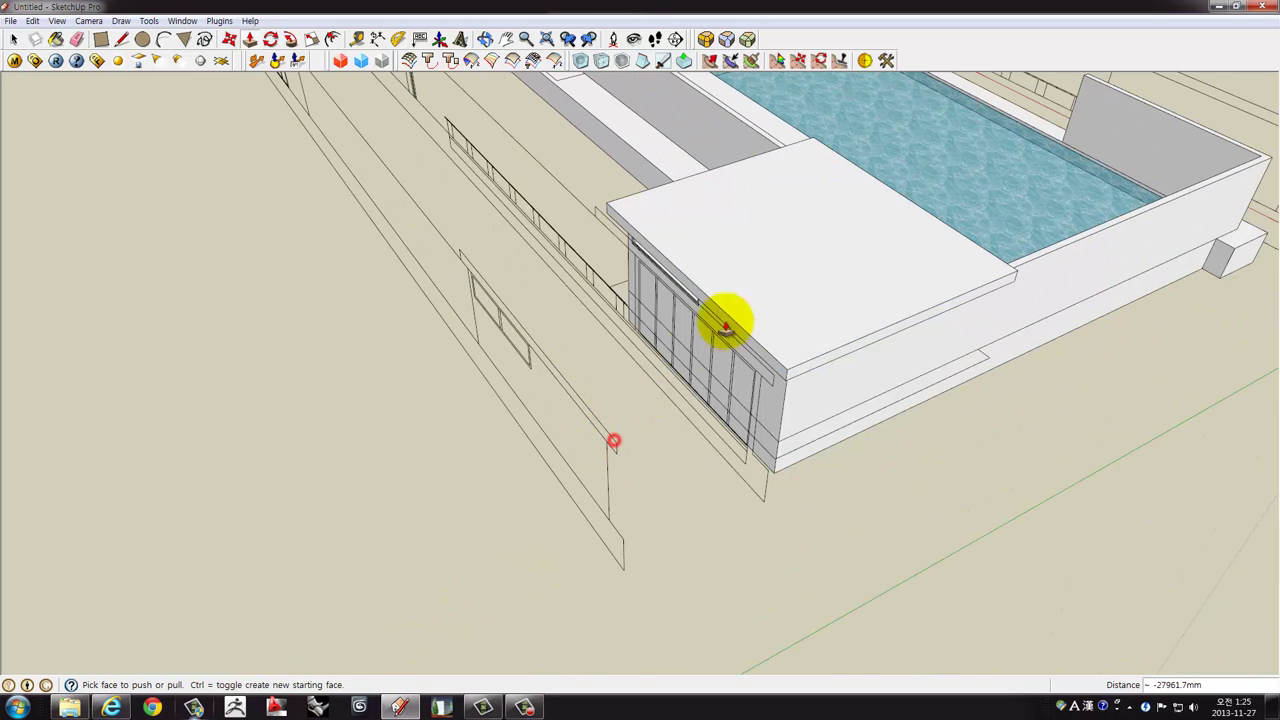
pyautogui.press('space')
pyautogui.click(791, 266)
pyautogui.rightClick(793, 268)
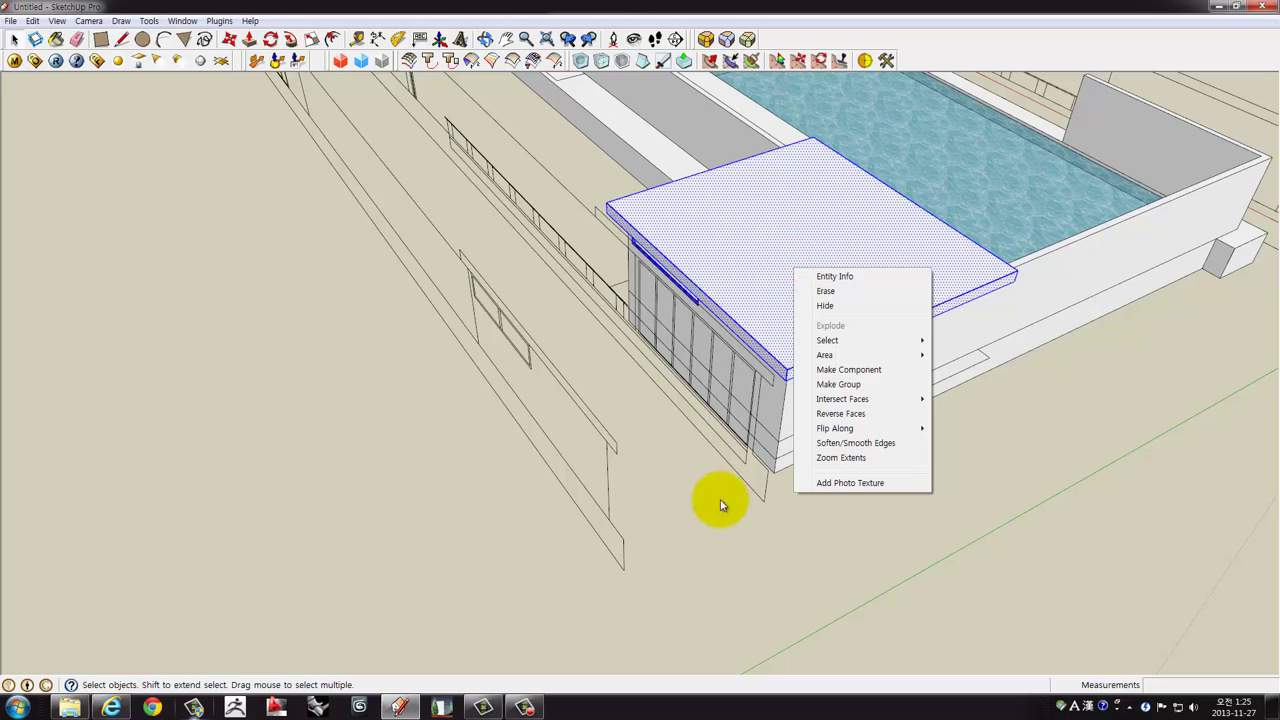
pyautogui.click(755, 530)
# Make the window header beam its own group.
pyautogui.moveTo(791, 451); pyautogui.dragTo(966, 346, button='middle')
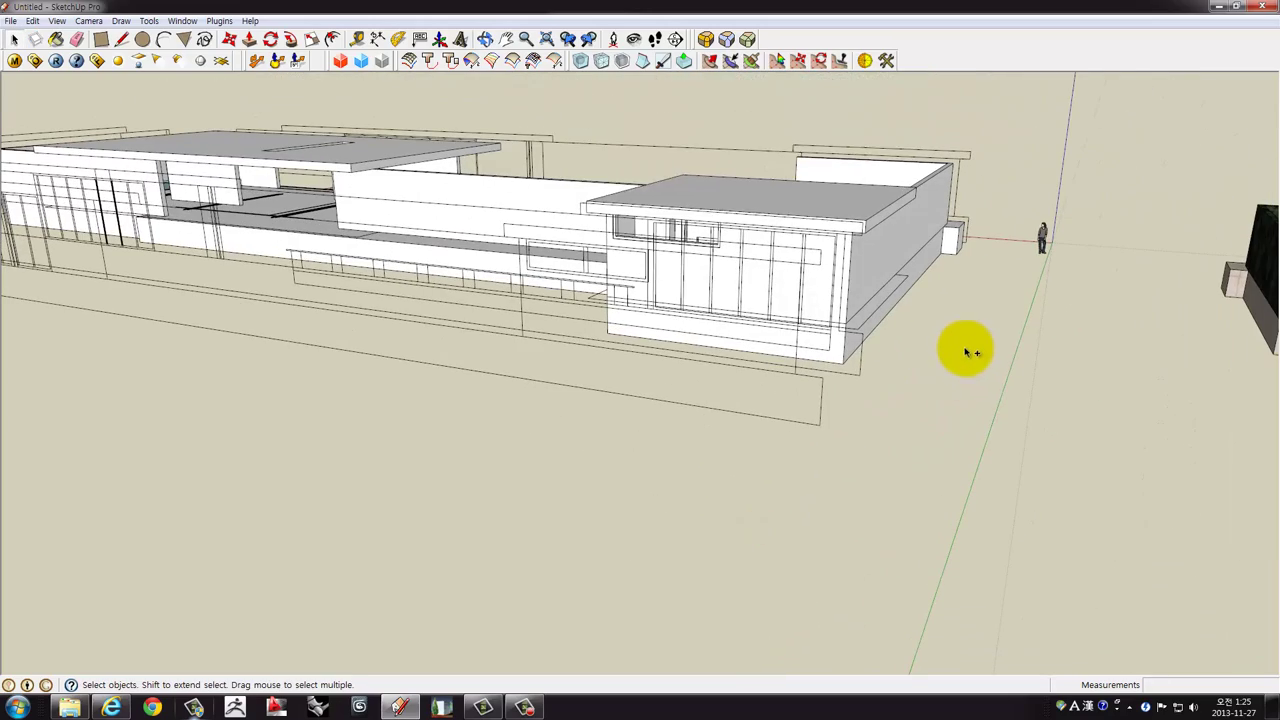
pyautogui.moveTo(860, 288); pyautogui.dragTo(657, 300, button='middle')
pyautogui.scroll(3, 630, 290)
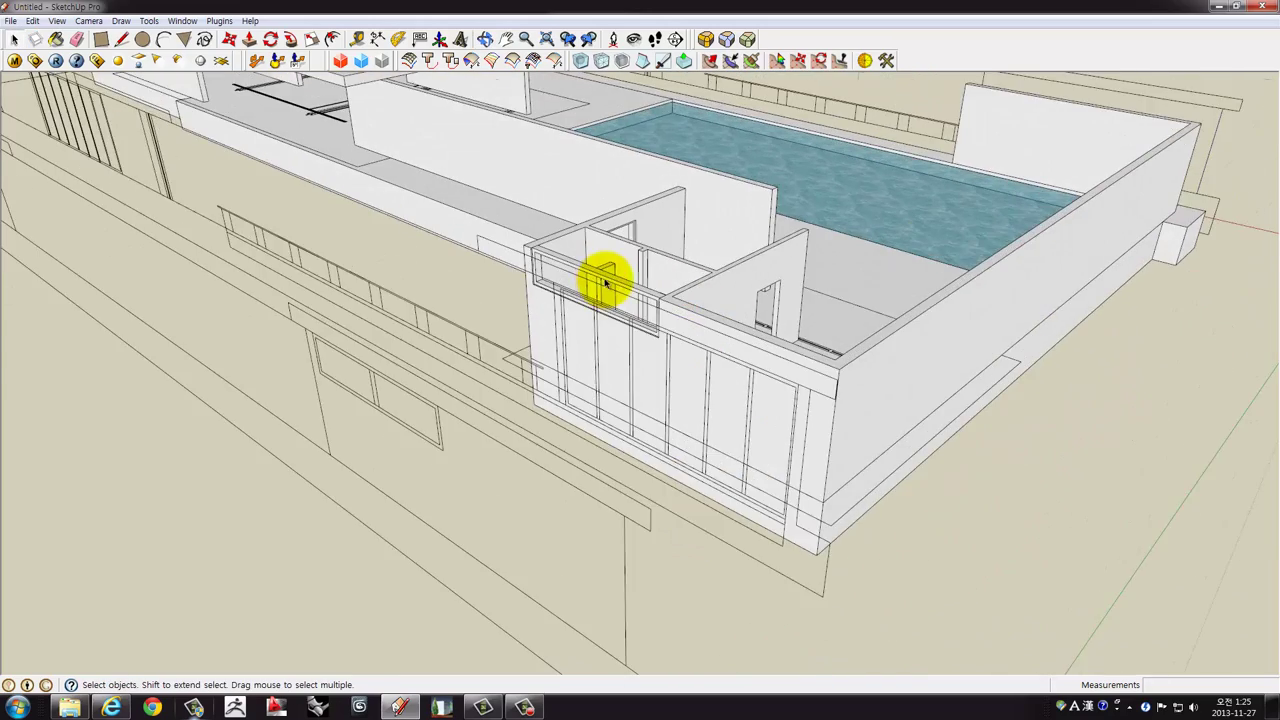
pyautogui.scroll(3, 606, 278)
pyautogui.rightClick(612, 278)
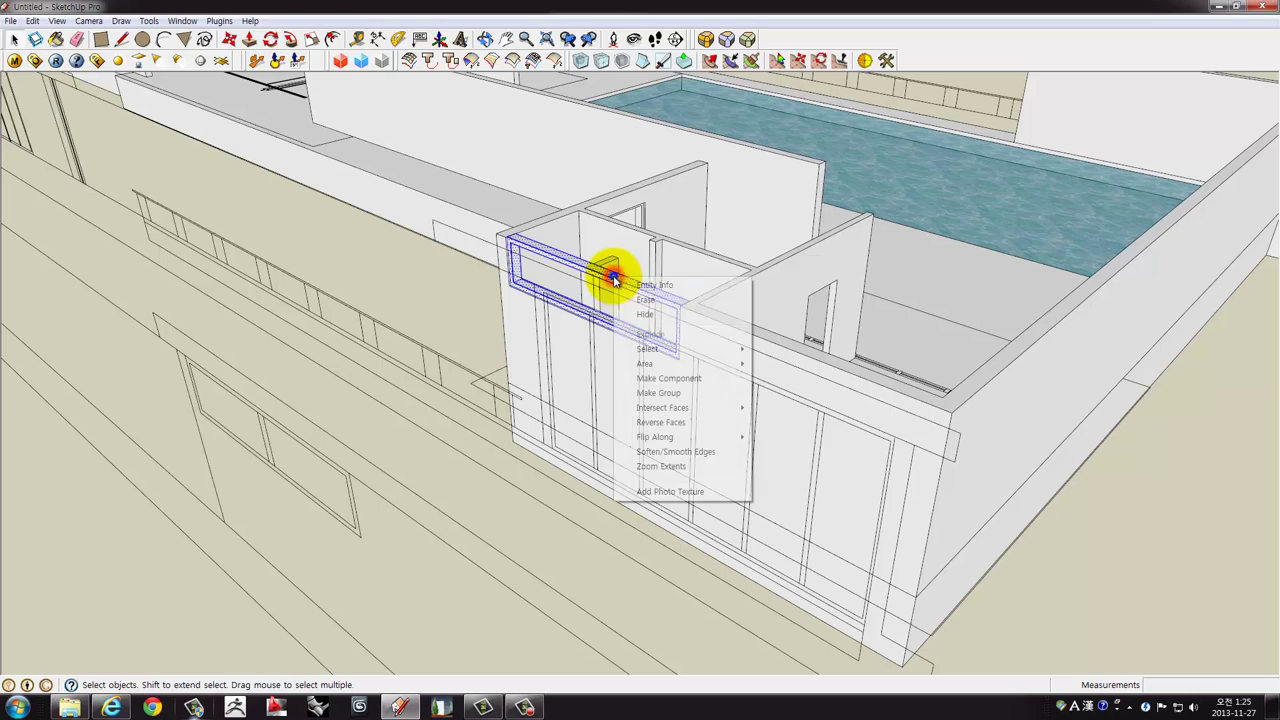
pyautogui.click(651, 378)
pyautogui.scroll(-4, 653, 381)
pyautogui.scroll(-5, 653, 381)
pyautogui.moveTo(706, 257)
pyautogui.mouseDown(button='middle')
pyautogui.moveTo(620, 460)
pyautogui.moveTo(619, 254)
pyautogui.mouseUp(button='middle')
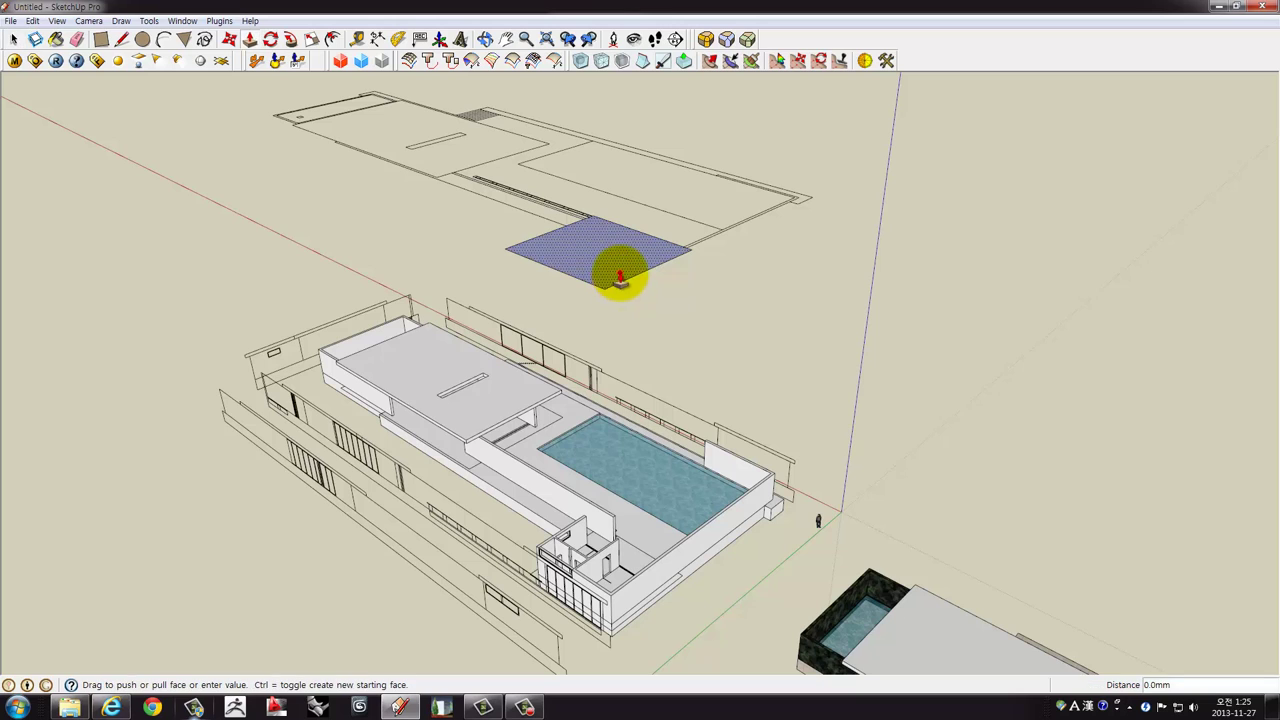
# Extrude the roof-plan face, push it down to roof level, and group this slab.
pyautogui.moveTo(620, 280); pyautogui.dragTo(771, 512)
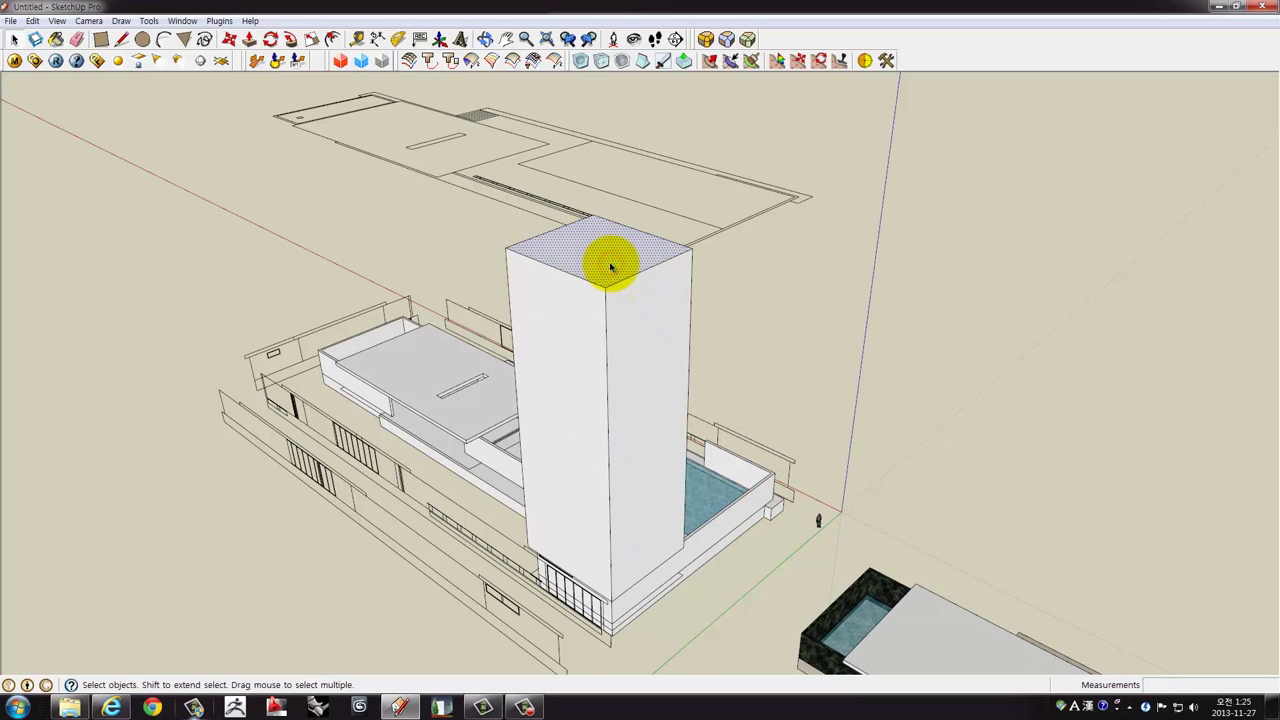
pyautogui.moveTo(590, 313); pyautogui.dragTo(571, 514)
pyautogui.scroll(3, 700, 277)
pyautogui.scroll(2, 686, 285)
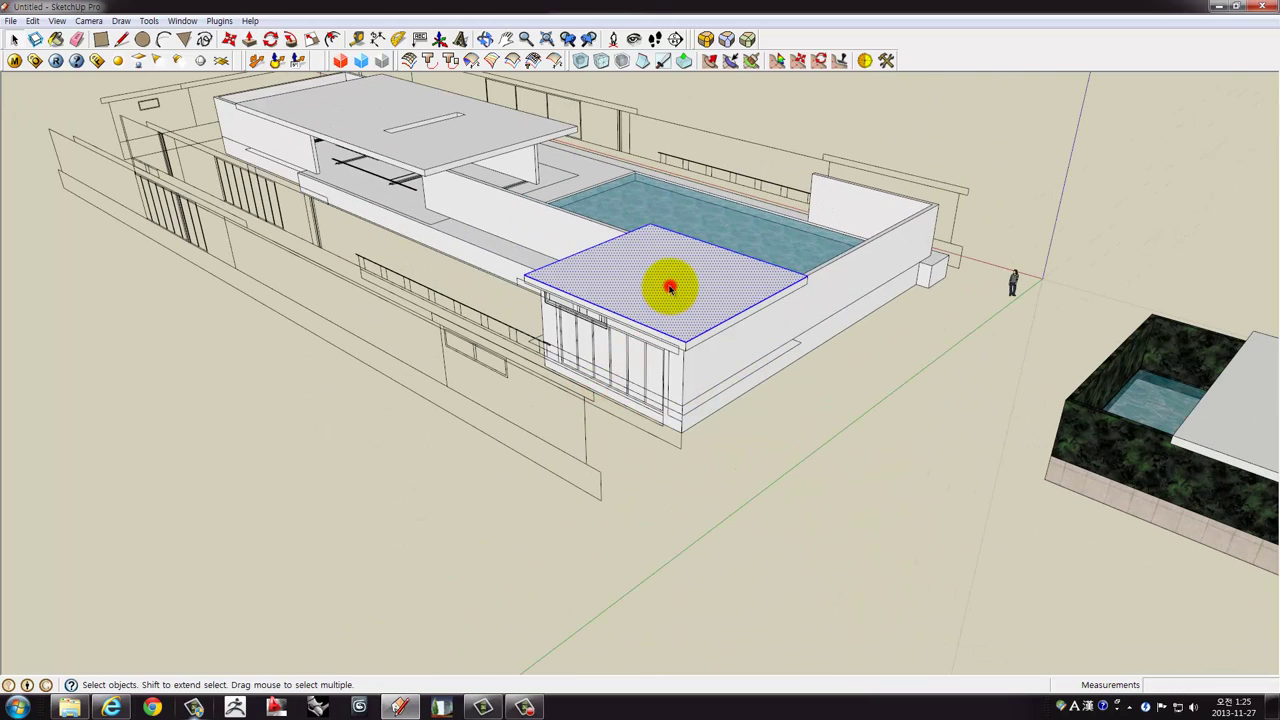
pyautogui.rightClick(670, 288)
pyautogui.click(697, 402)
pyautogui.scroll(-3, 709, 380)
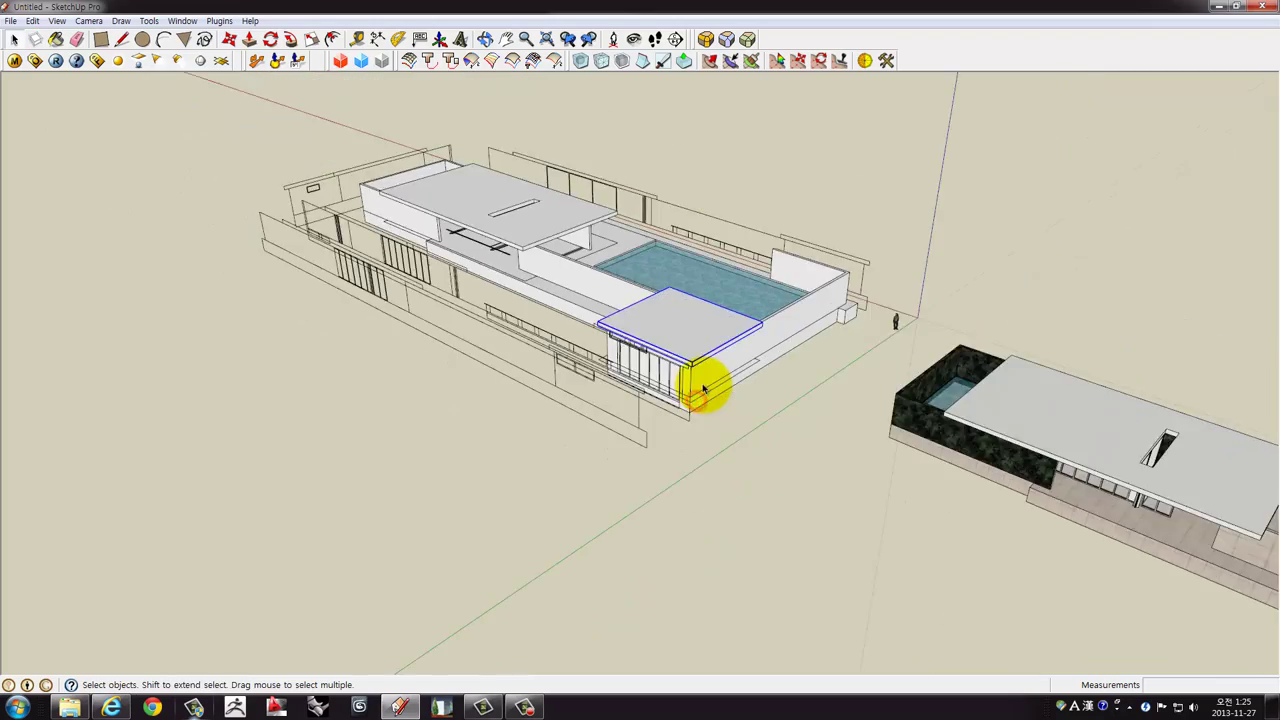
pyautogui.scroll(-3, 703, 386)
pyautogui.moveTo(703, 386)
pyautogui.mouseDown(button='middle')
pyautogui.moveTo(711, 408)
pyautogui.moveTo(474, 401)
pyautogui.moveTo(894, 437)
pyautogui.moveTo(671, 449)
pyautogui.moveTo(634, 429)
pyautogui.moveTo(762, 357)
pyautogui.moveTo(814, 357)
pyautogui.moveTo(851, 263)
pyautogui.moveTo(729, 343)
pyautogui.moveTo(786, 309)
pyautogui.moveTo(877, 300)
pyautogui.moveTo(895, 321)
pyautogui.moveTo(840, 357)
pyautogui.moveTo(969, 335)
pyautogui.moveTo(651, 320)
pyautogui.mouseUp(button='middle')
pyautogui.scroll(3, 762, 357)
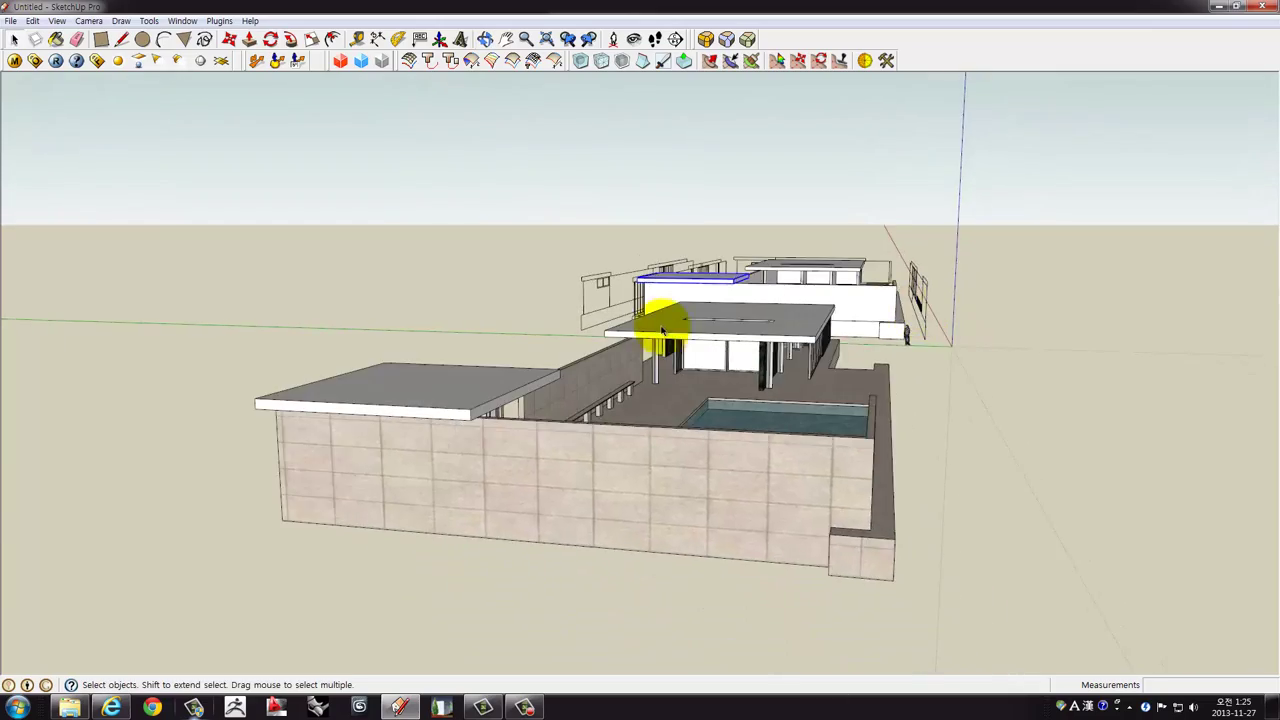
pyautogui.scroll(3, 674, 331)
pyautogui.scroll(2, 600, 366)
pyautogui.moveTo(600, 366)
pyautogui.mouseDown(button='middle')
pyautogui.moveTo(793, 409)
pyautogui.moveTo(994, 374)
pyautogui.mouseUp(button='middle')
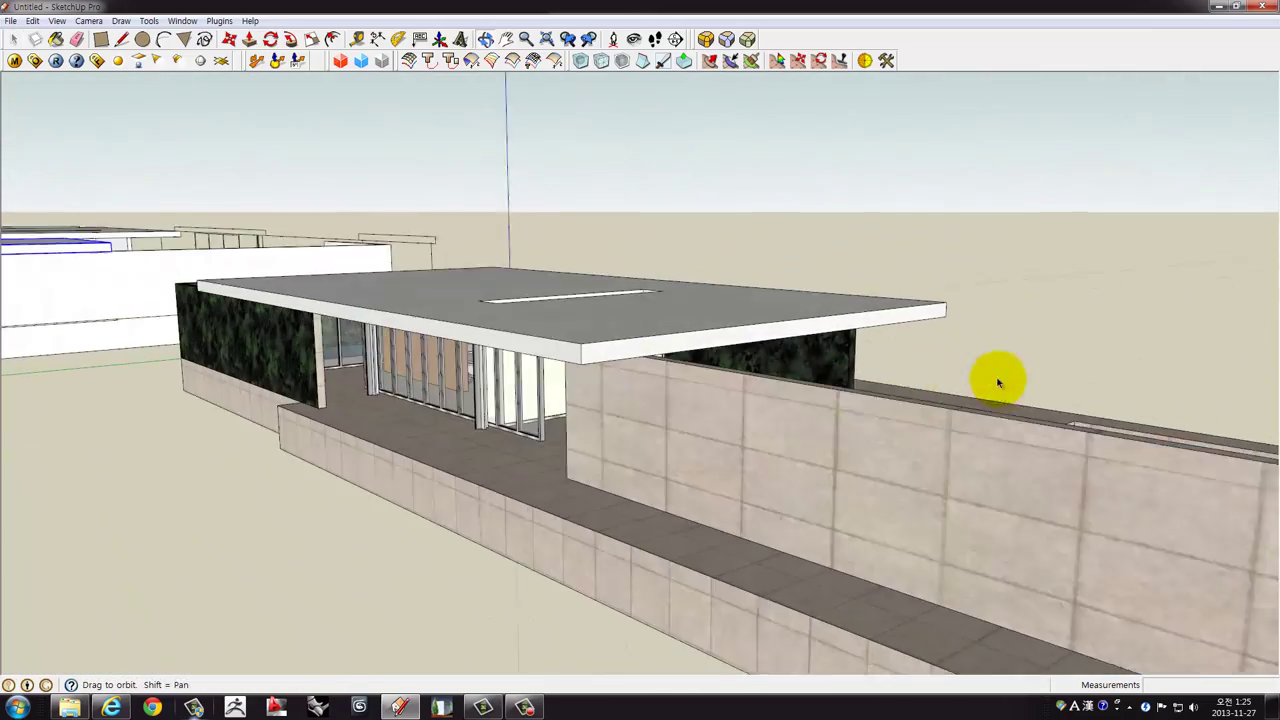
pyautogui.moveTo(514, 386); pyautogui.dragTo(629, 423, button='middle')
pyautogui.scroll(2, 772, 497)
pyautogui.scroll(2, 894, 449)
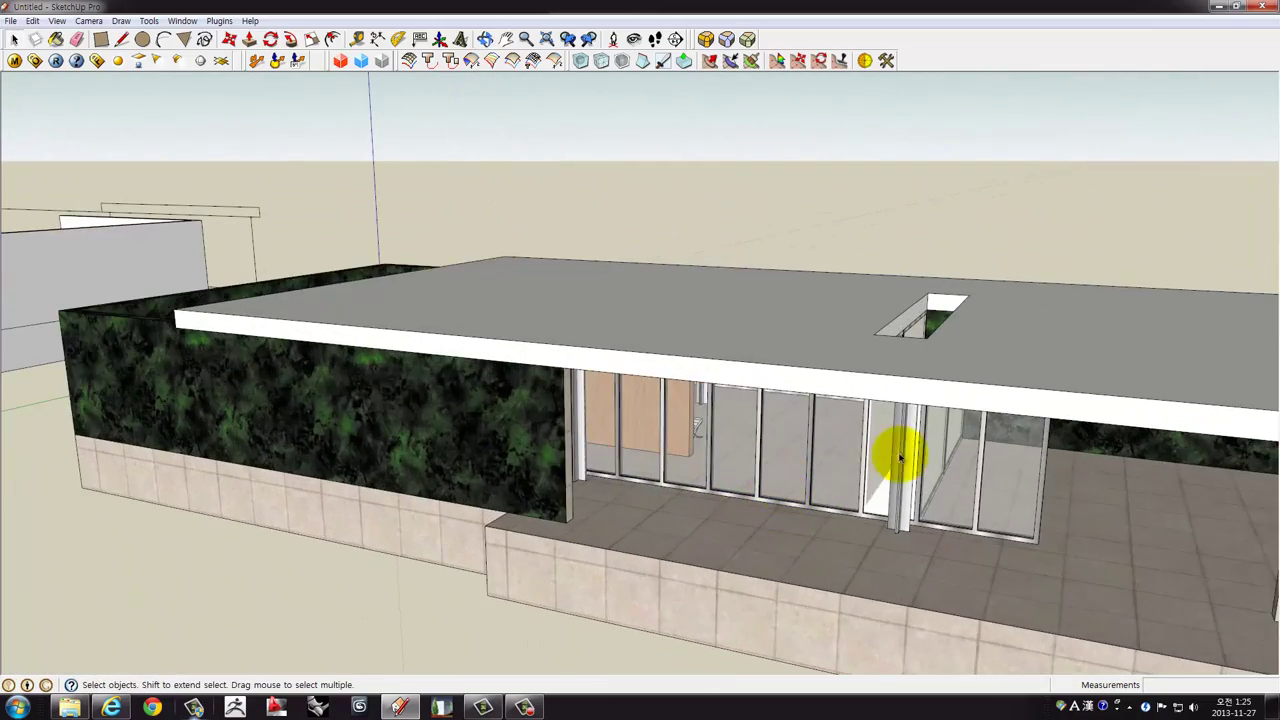
pyautogui.moveTo(894, 449)
pyautogui.mouseDown(button='middle')
pyautogui.moveTo(766, 409)
pyautogui.moveTo(623, 323)
pyautogui.moveTo(551, 332)
pyautogui.moveTo(523, 386)
pyautogui.moveTo(523, 431)
pyautogui.moveTo(768, 320)
pyautogui.moveTo(666, 503)
pyautogui.mouseUp(button='middle')
pyautogui.scroll(-3, 586, 409)
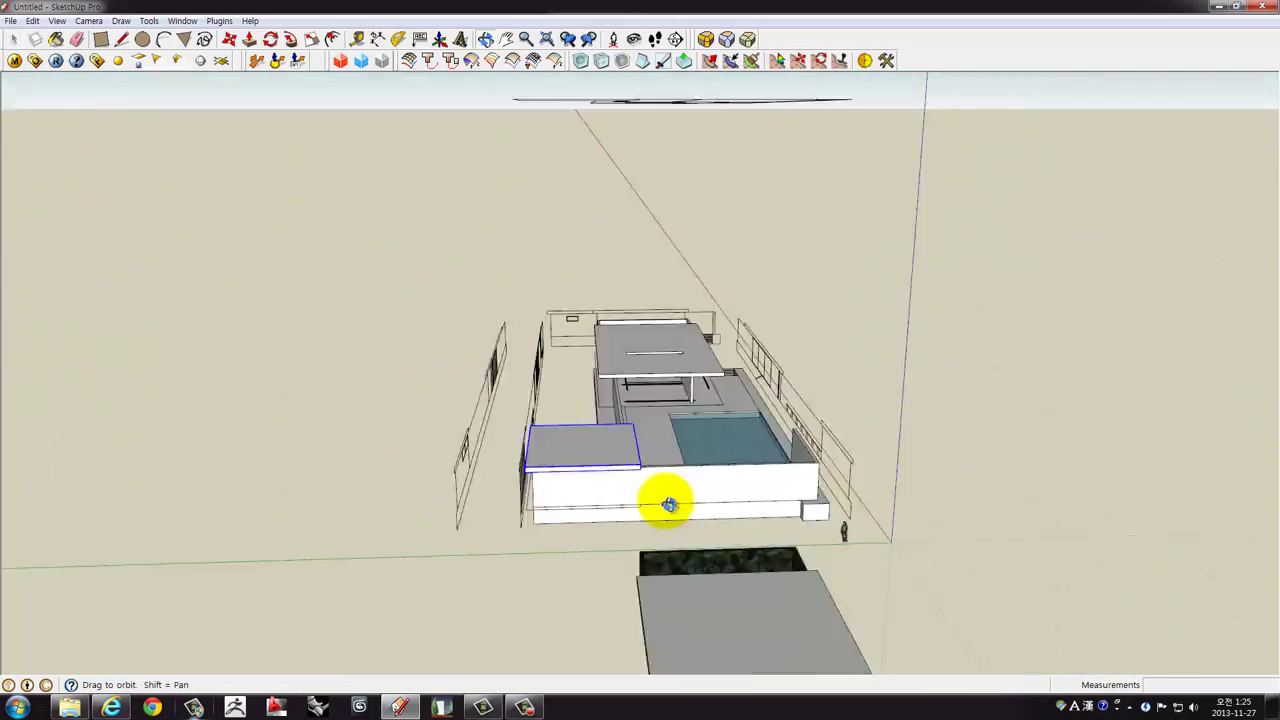
pyautogui.scroll(-3, 700, 414)
pyautogui.scroll(2, 714, 400)
pyautogui.scroll(2, 765, 411)
pyautogui.moveTo(765, 411); pyautogui.dragTo(634, 423, button='middle')
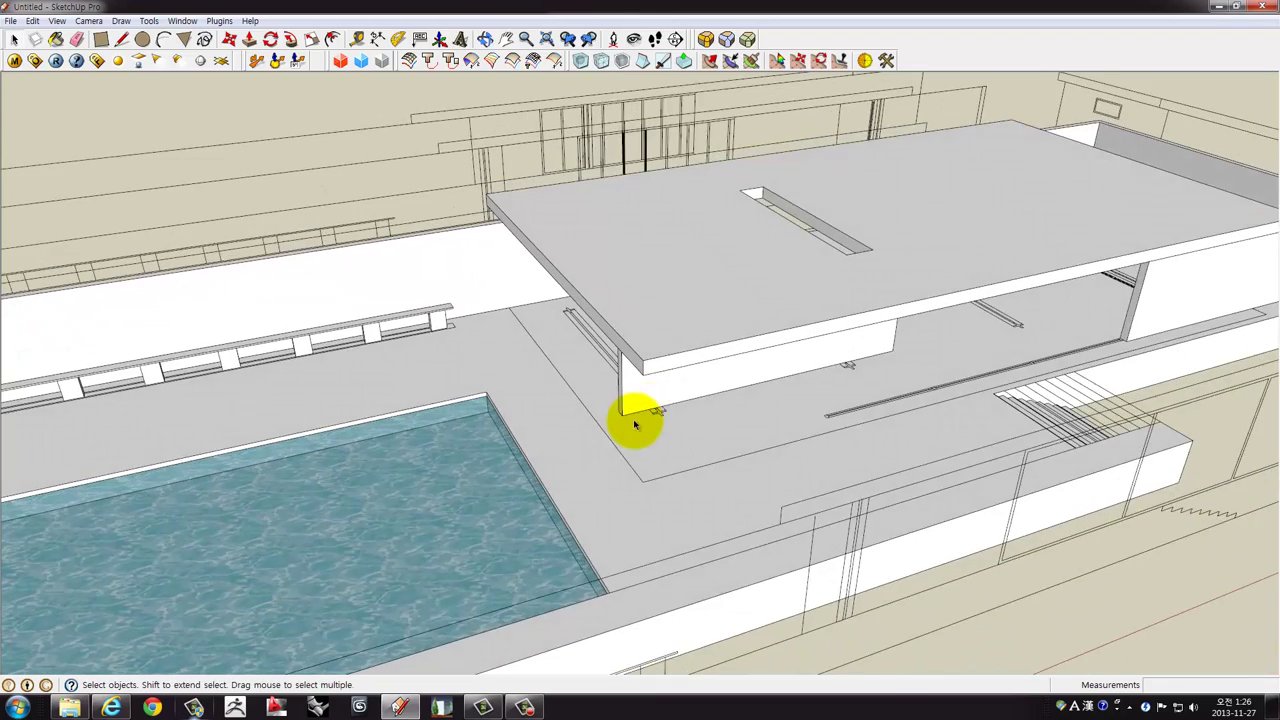
pyautogui.scroll(3, 620, 400)
# Group the cross-shaped faces at the wall's end and enter the group for editing.
pyautogui.click(103, 40)
pyautogui.scroll(2, 706, 386)
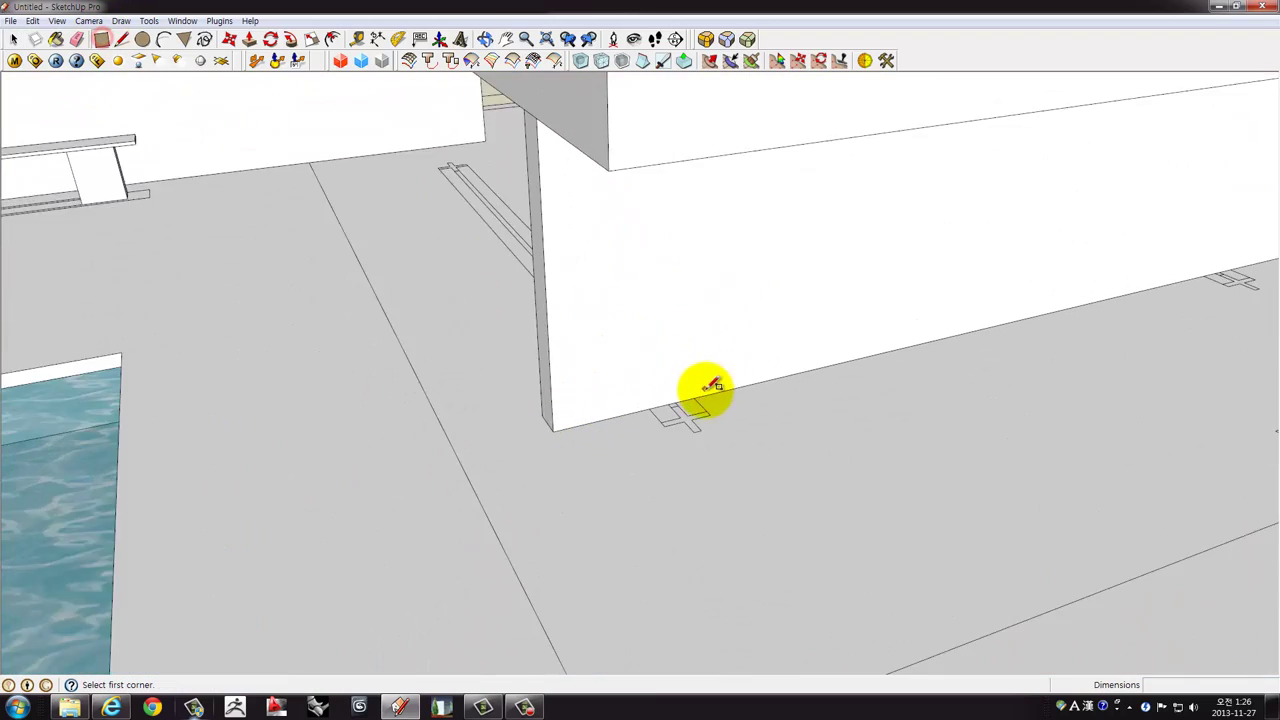
pyautogui.scroll(2, 668, 413)
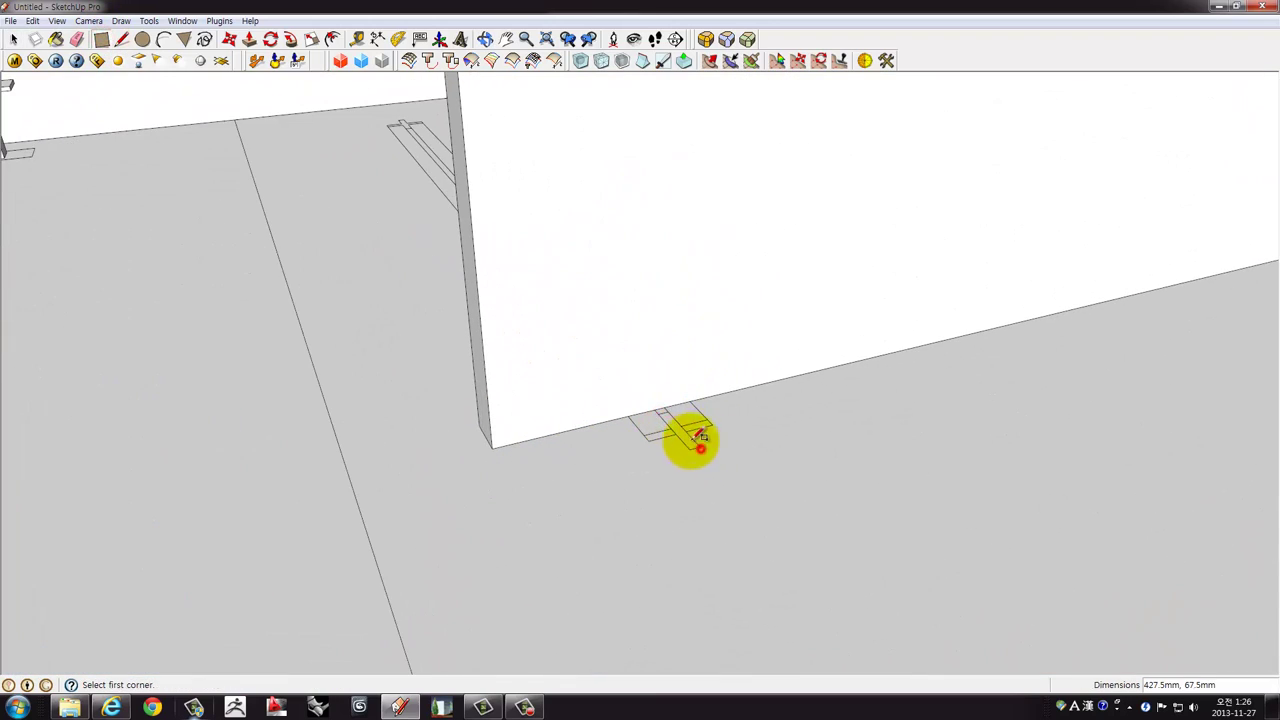
pyautogui.moveTo(698, 436); pyautogui.dragTo(650, 432, button='middle')
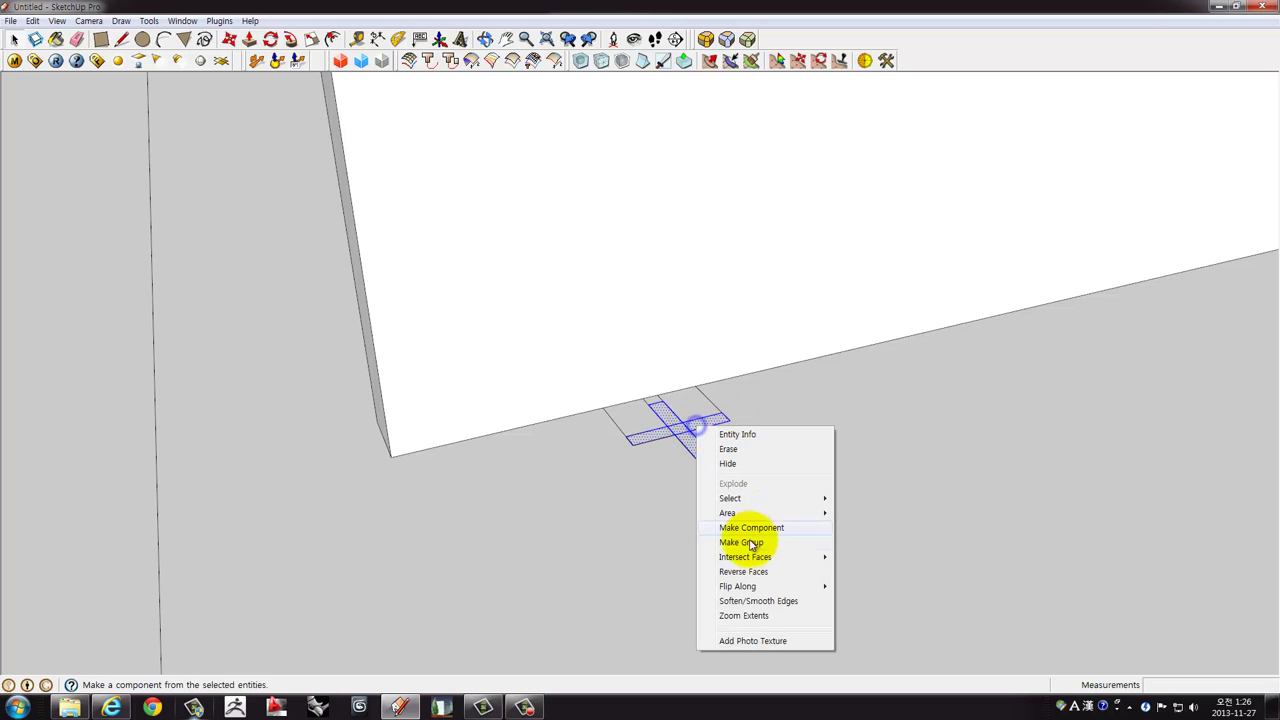
pyautogui.click(746, 542)
pyautogui.doubleClick(698, 428)
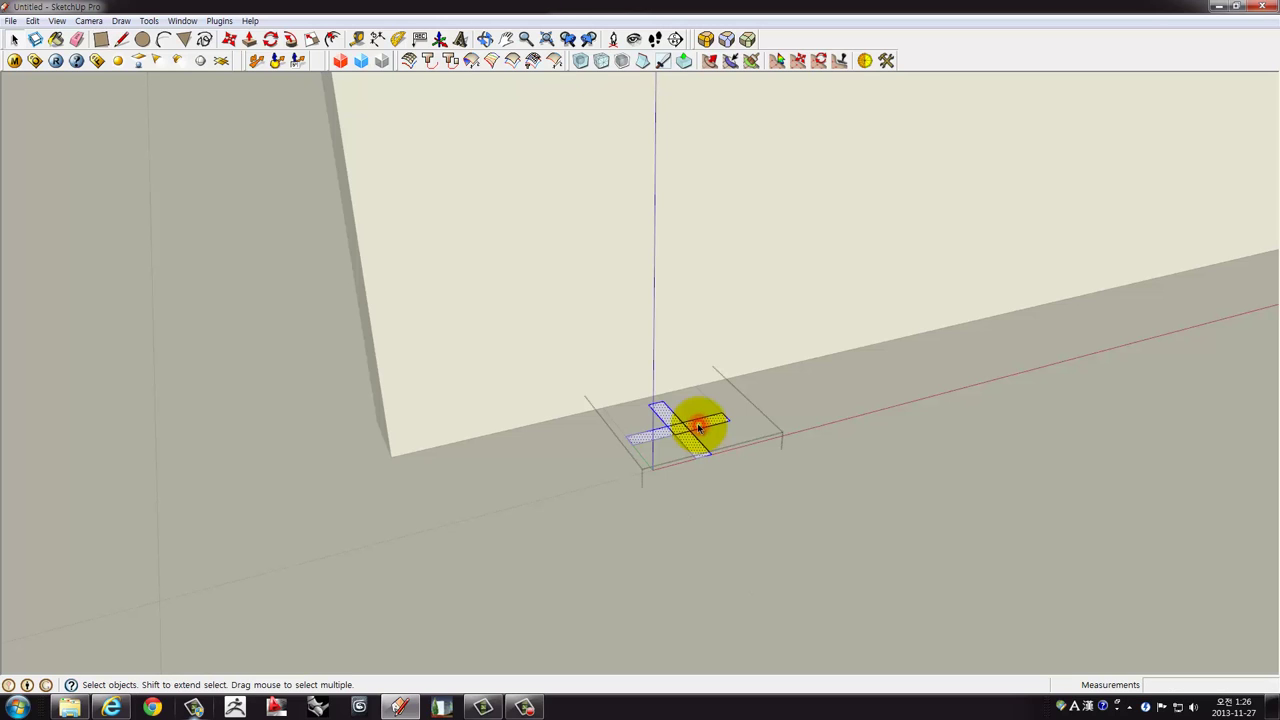
pyautogui.scroll(2, 698, 428)
pyautogui.scroll(2, 680, 426)
# Erase stray edges and pull the cross face 3240 mm up to the roof slab.
pyautogui.press('e')
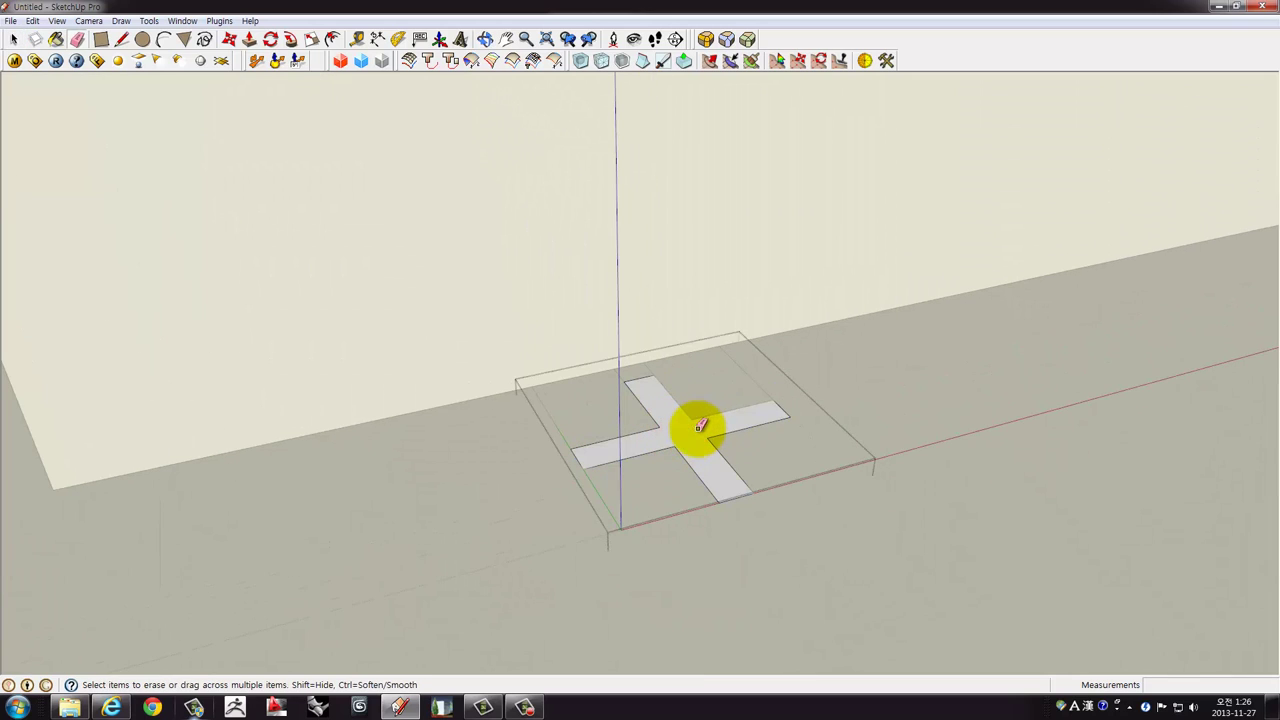
pyautogui.click(686, 444)
pyautogui.scroll(-3, 671, 320)
pyautogui.scroll(-2, 694, 300)
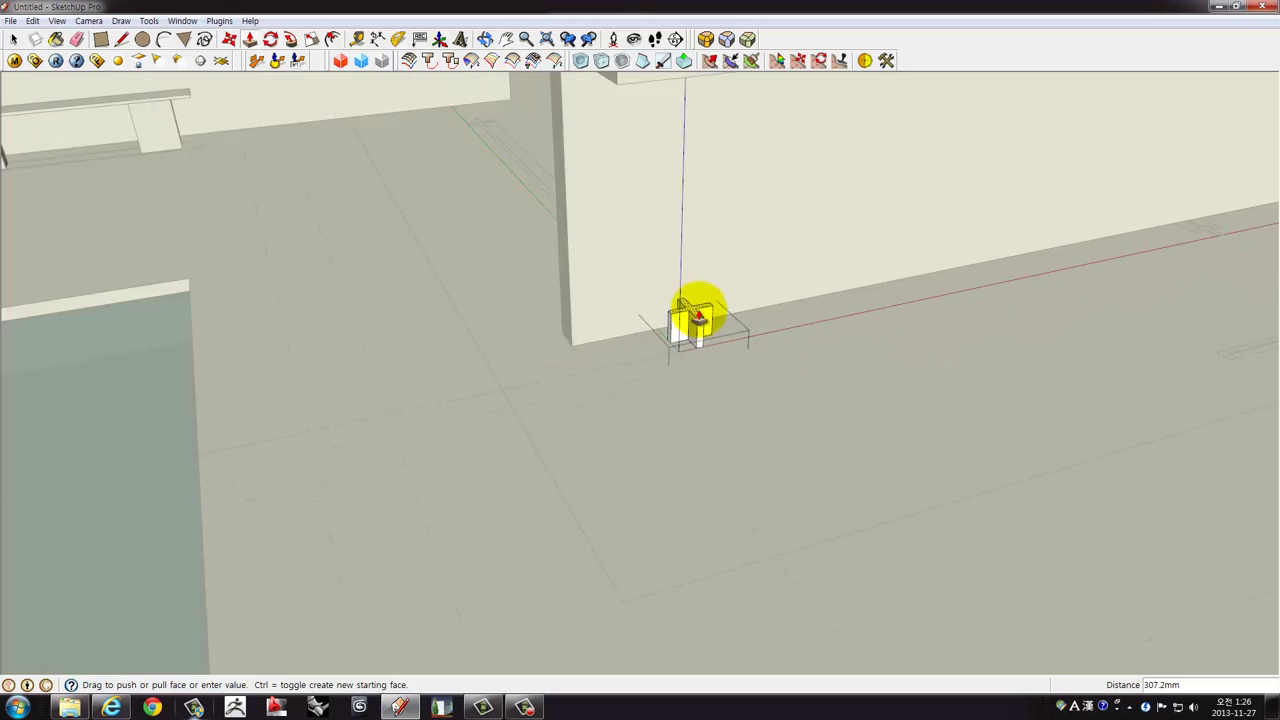
pyautogui.scroll(-3, 694, 312)
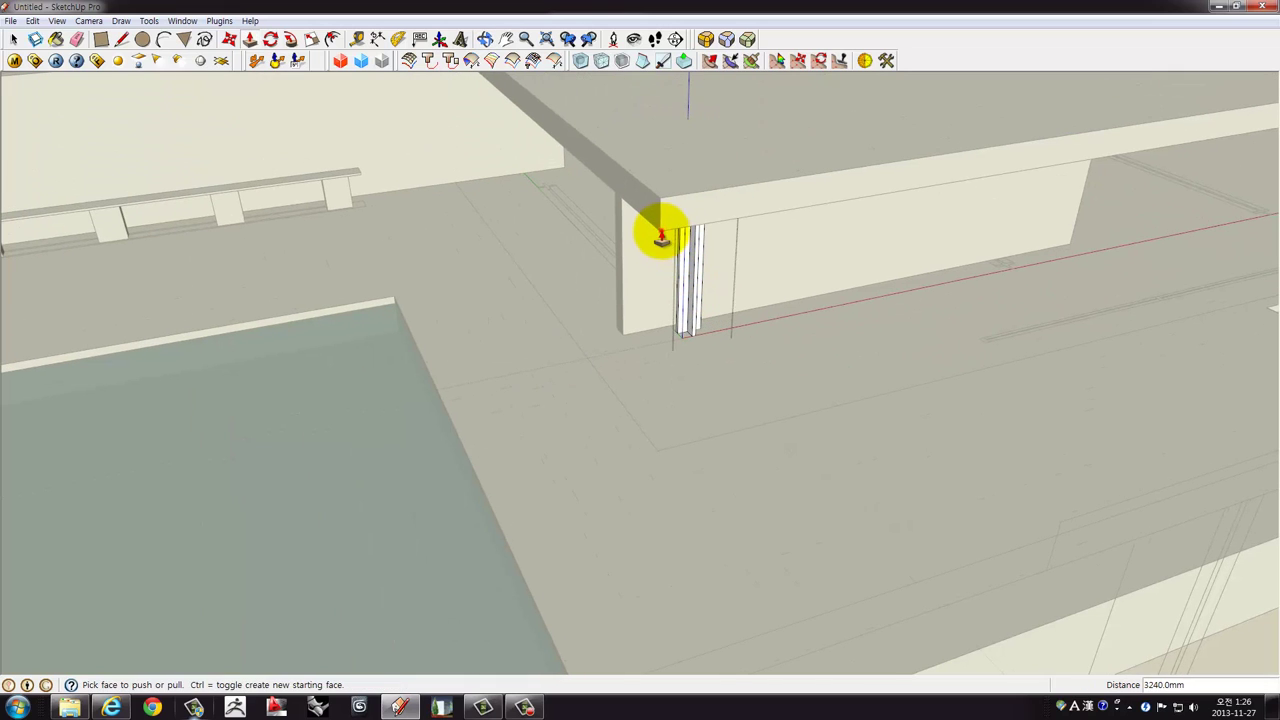
pyautogui.press('space')
pyautogui.scroll(2, 677, 300)
pyautogui.scroll(2, 682, 350)
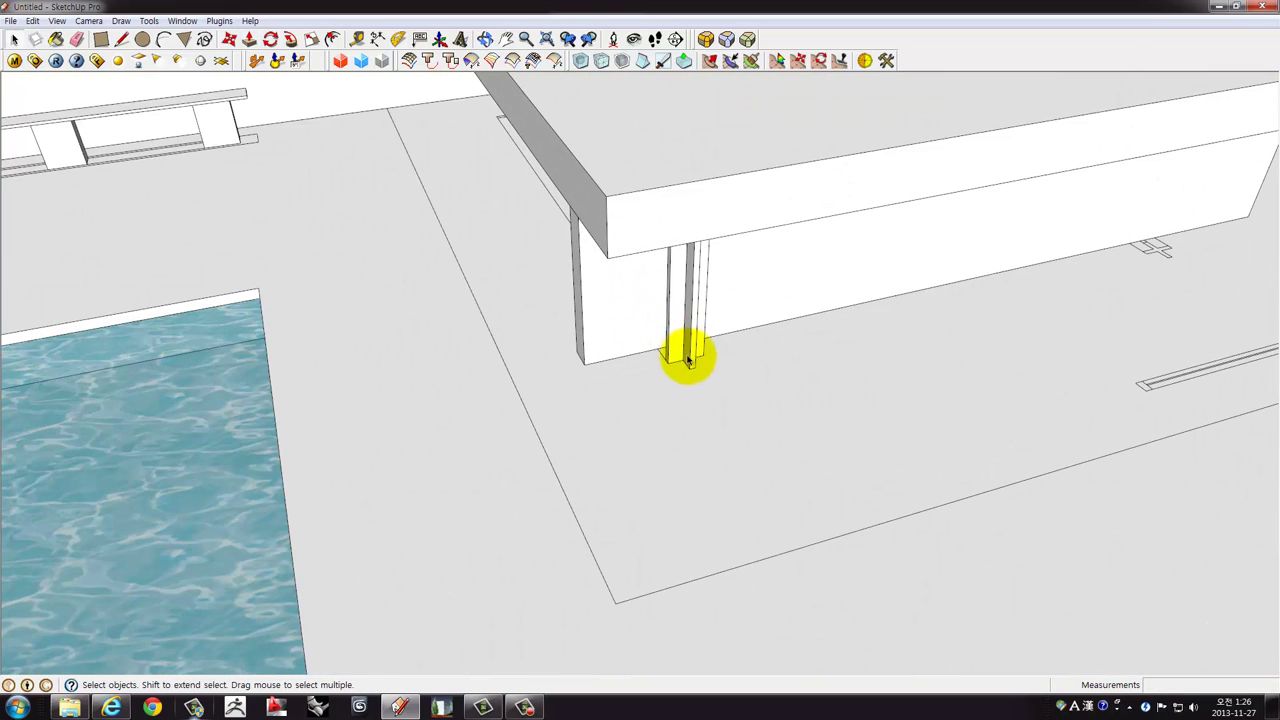
pyautogui.scroll(1, 692, 358)
pyautogui.click(697, 360)
pyautogui.scroll(2, 700, 358)
pyautogui.scroll(2, 624, 376)
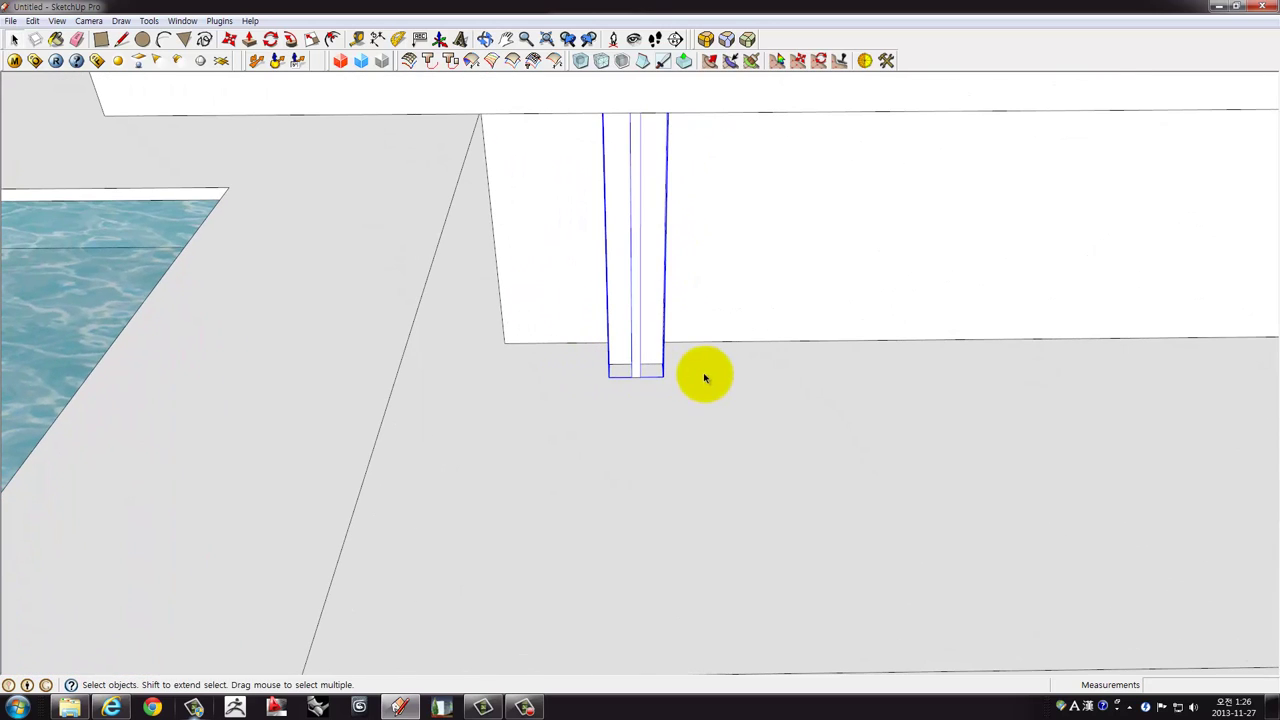
# Copy the cross-shaped column 6750 mm along the wall to the next post.
pyautogui.click(663, 368)
pyautogui.press('ctrl')
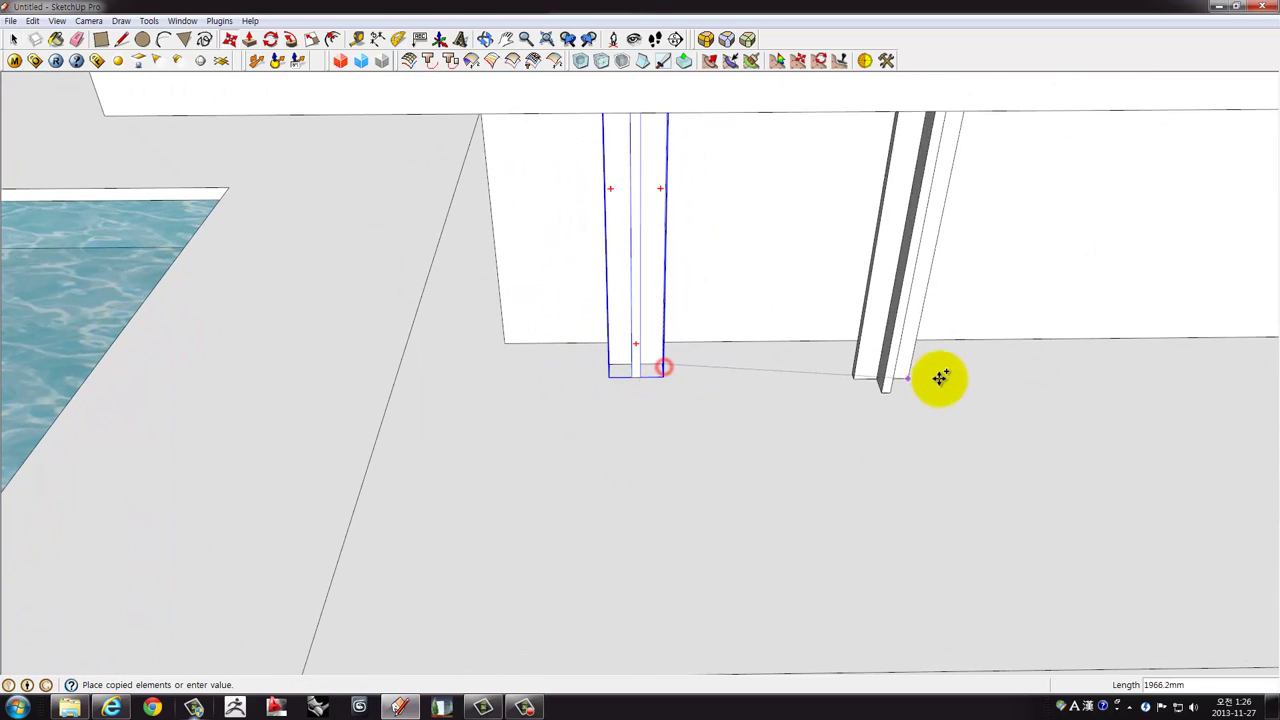
pyautogui.keyDown('shift'); pyautogui.moveTo(943, 371); pyautogui.dragTo(200, 391, button='middle'); pyautogui.keyUp('shift')
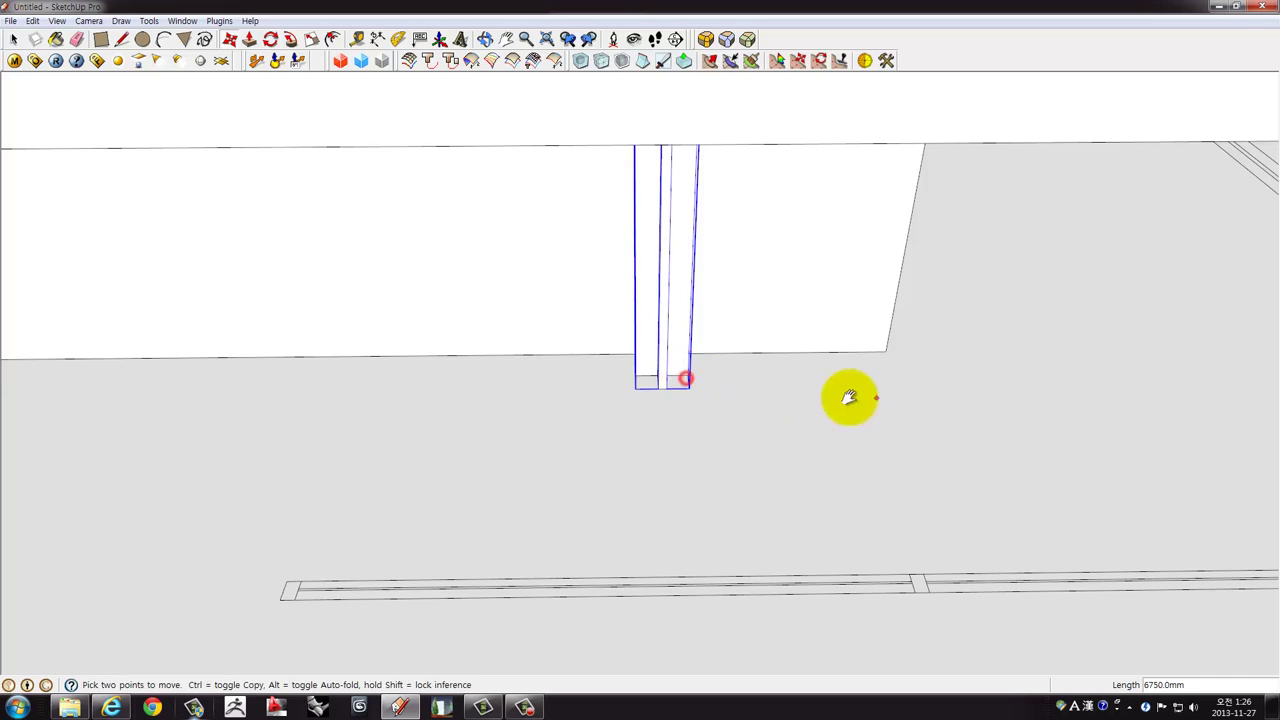
pyautogui.keyDown('shift'); pyautogui.moveTo(848, 397); pyautogui.dragTo(274, 392, button='middle'); pyautogui.keyUp('shift')
pyautogui.click(233, 374)
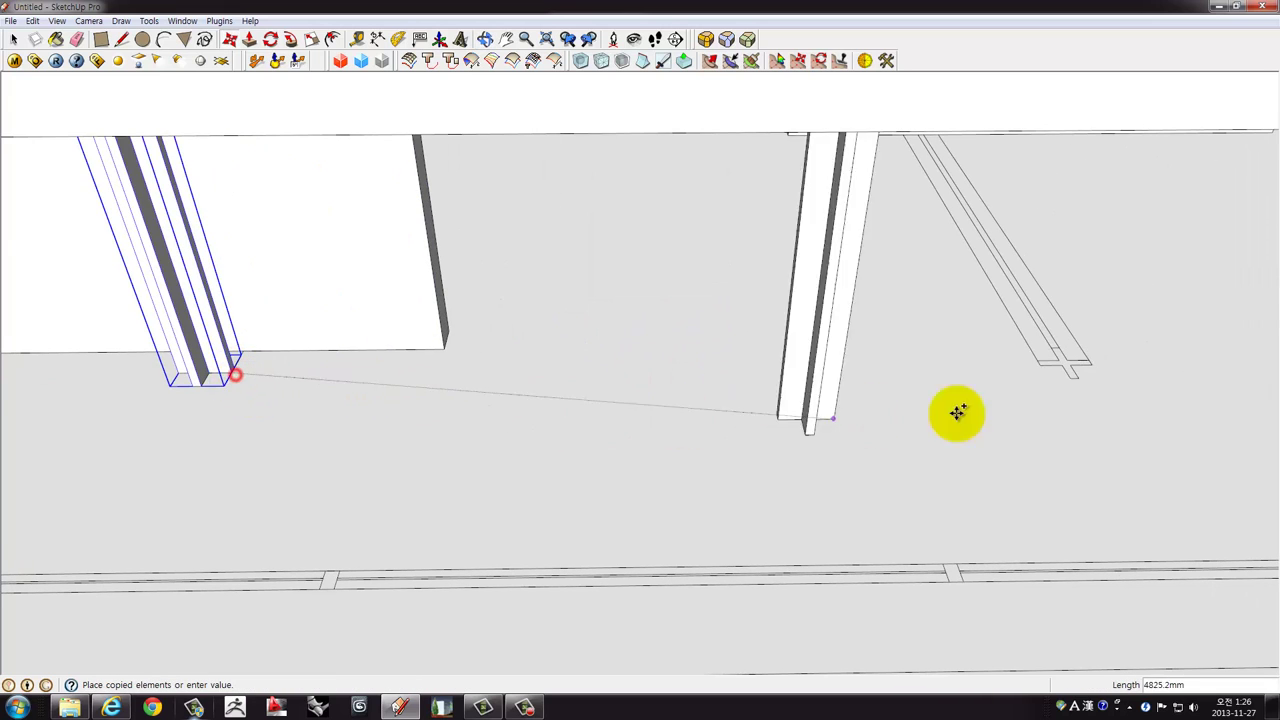
pyautogui.moveTo(957, 414)
pyautogui.keyDown('shift'); pyautogui.mouseDown(button='middle')
pyautogui.moveTo(571, 443)
pyautogui.moveTo(613, 416)
pyautogui.moveTo(820, 371)
pyautogui.moveTo(620, 420)
pyautogui.moveTo(891, 306)
pyautogui.moveTo(803, 483)
pyautogui.moveTo(139, 446)
pyautogui.moveTo(334, 408)
pyautogui.moveTo(249, 291)
pyautogui.moveTo(600, 391)
pyautogui.moveTo(371, 320)
pyautogui.mouseUp(button='middle'); pyautogui.keyUp('shift')
pyautogui.click(608, 418)
# Place two more column copies at further posts, one beside the pool.
pyautogui.click(578, 410)
pyautogui.scroll(2, 243, 257)
pyautogui.scroll(2, 249, 259)
pyautogui.click(250, 260)
pyautogui.scroll(-3, 300, 280)
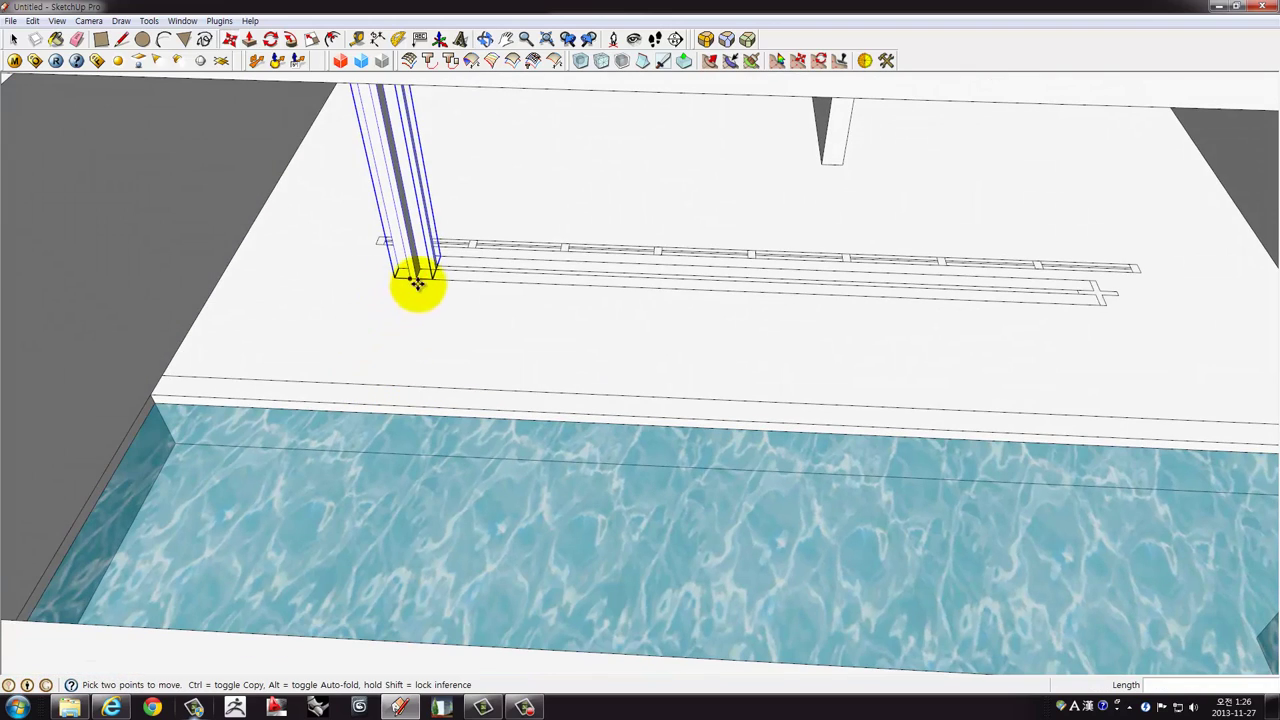
pyautogui.click(434, 272)
pyautogui.keyDown('shift'); pyautogui.moveTo(1000, 300); pyautogui.dragTo(614, 309, button='middle'); pyautogui.keyUp('shift')
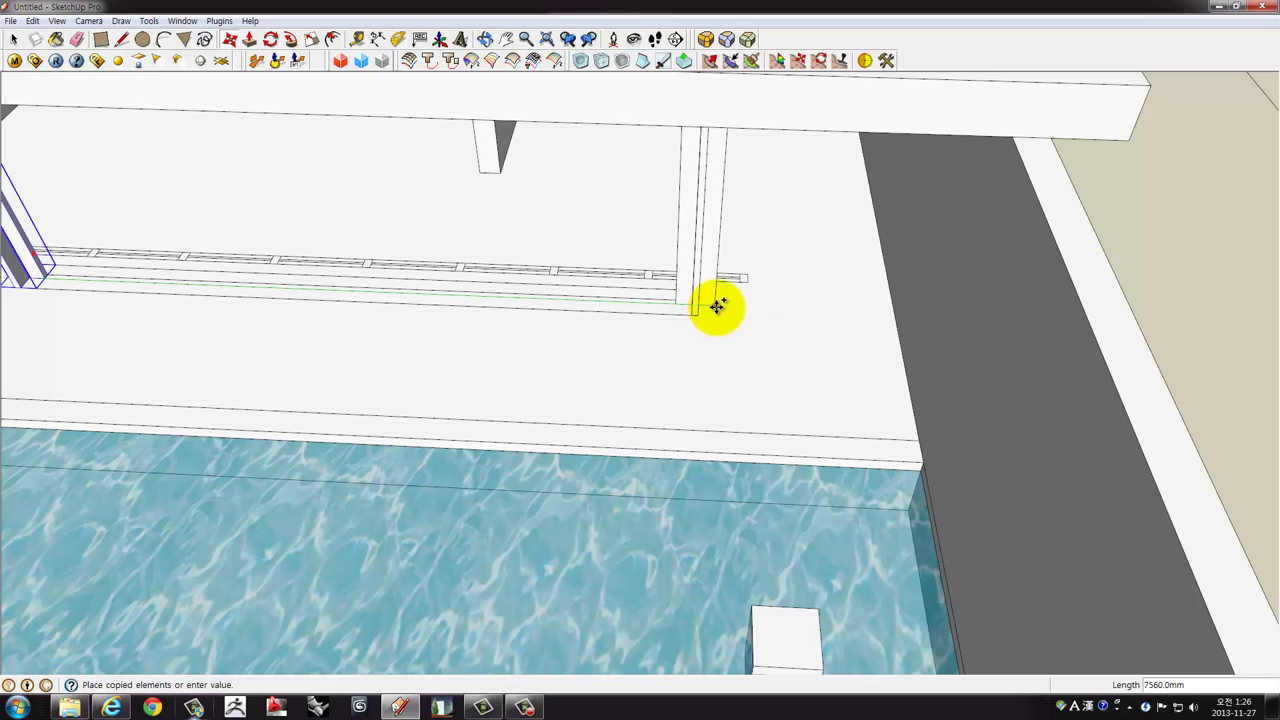
pyautogui.click(716, 307)
# Place another column copy at the rail's endpoint.
pyautogui.scroll(-2, 705, 312)
pyautogui.moveTo(700, 314)
pyautogui.mouseDown(button='middle')
pyautogui.moveTo(546, 337)
pyautogui.moveTo(703, 354)
pyautogui.moveTo(691, 403)
pyautogui.moveTo(231, 382)
pyautogui.mouseUp(button='middle')
pyautogui.scroll(2, 672, 373)
pyautogui.scroll(-3, 660, 327)
pyautogui.scroll(2, 771, 340)
pyautogui.scroll(3, 734, 291)
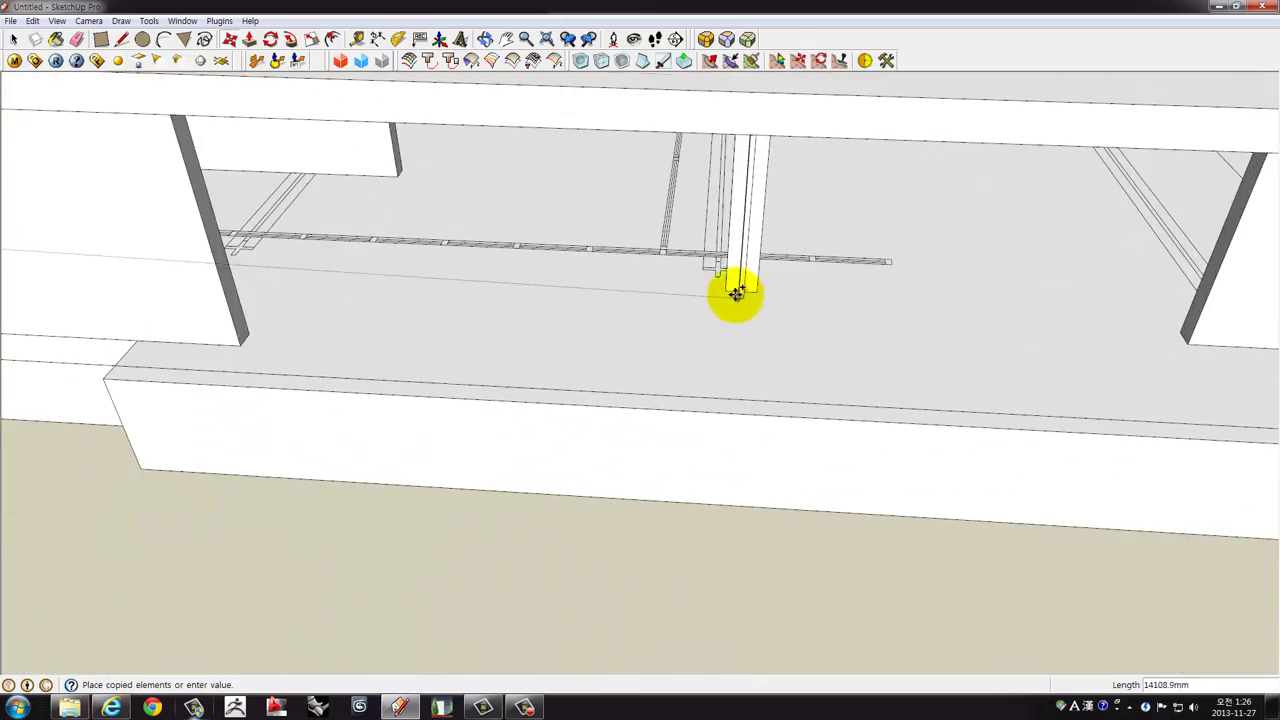
pyautogui.scroll(2, 720, 273)
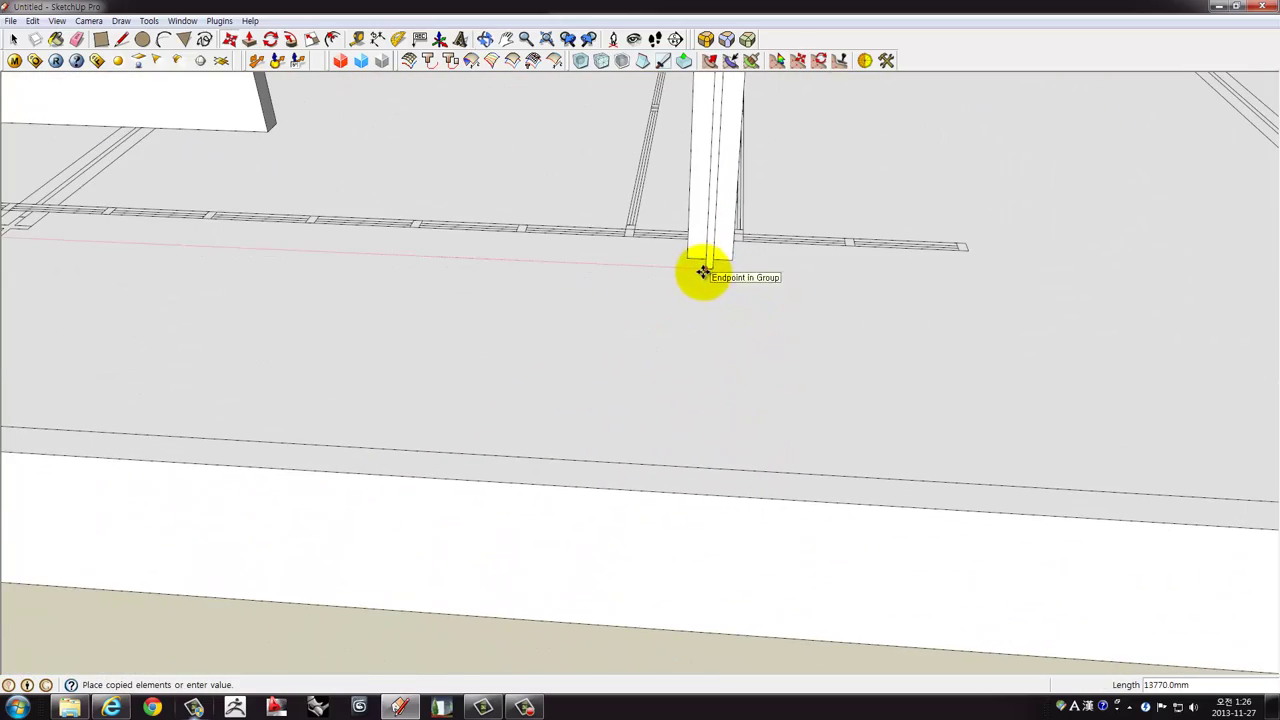
pyautogui.click(703, 272)
pyautogui.scroll(-3, 706, 277)
# Place the last column copy and check the pool overview.
pyautogui.moveTo(706, 277)
pyautogui.mouseDown(button='middle')
pyautogui.moveTo(723, 337)
pyautogui.moveTo(657, 371)
pyautogui.moveTo(233, 318)
pyautogui.moveTo(623, 363)
pyautogui.moveTo(453, 364)
pyautogui.mouseUp(button='middle')
pyautogui.scroll(3, 600, 306)
pyautogui.scroll(3, 568, 315)
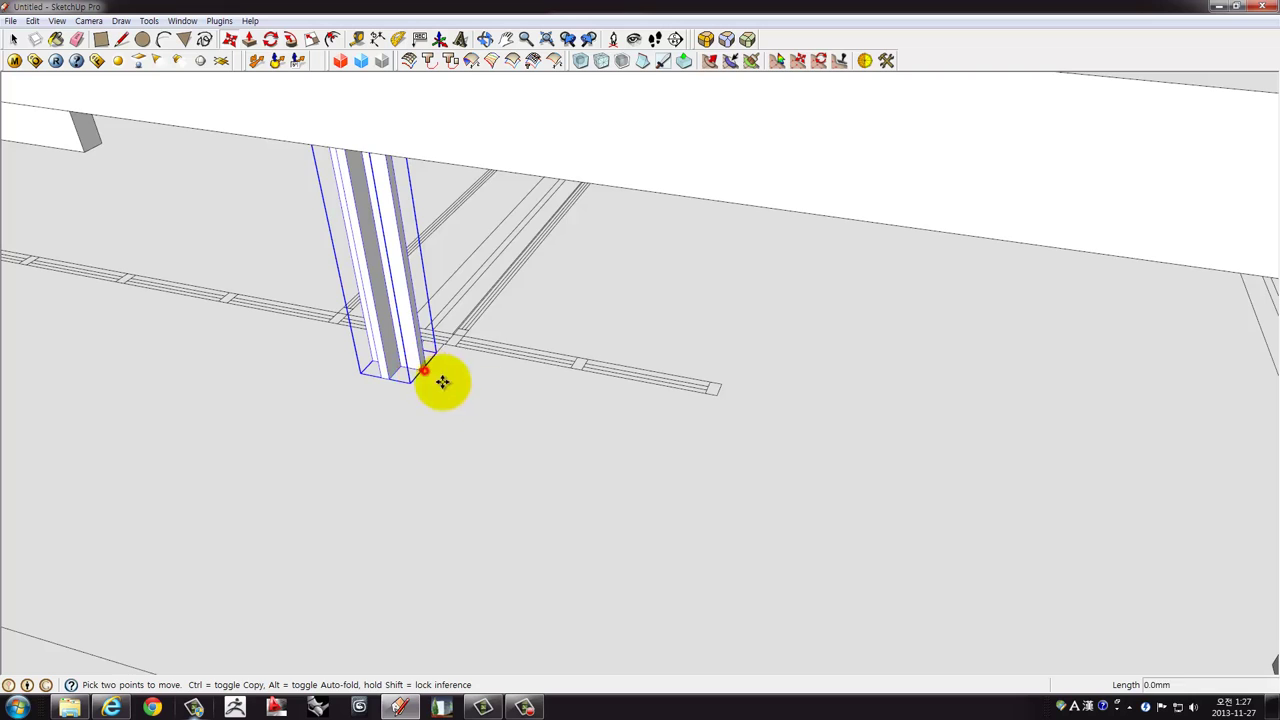
pyautogui.click(442, 382)
pyautogui.scroll(-3, 814, 414)
pyautogui.moveTo(814, 414)
pyautogui.mouseDown(button='middle')
pyautogui.moveTo(700, 380)
pyautogui.moveTo(251, 111)
pyautogui.moveTo(418, 286)
pyautogui.moveTo(63, 206)
pyautogui.mouseUp(button='middle')
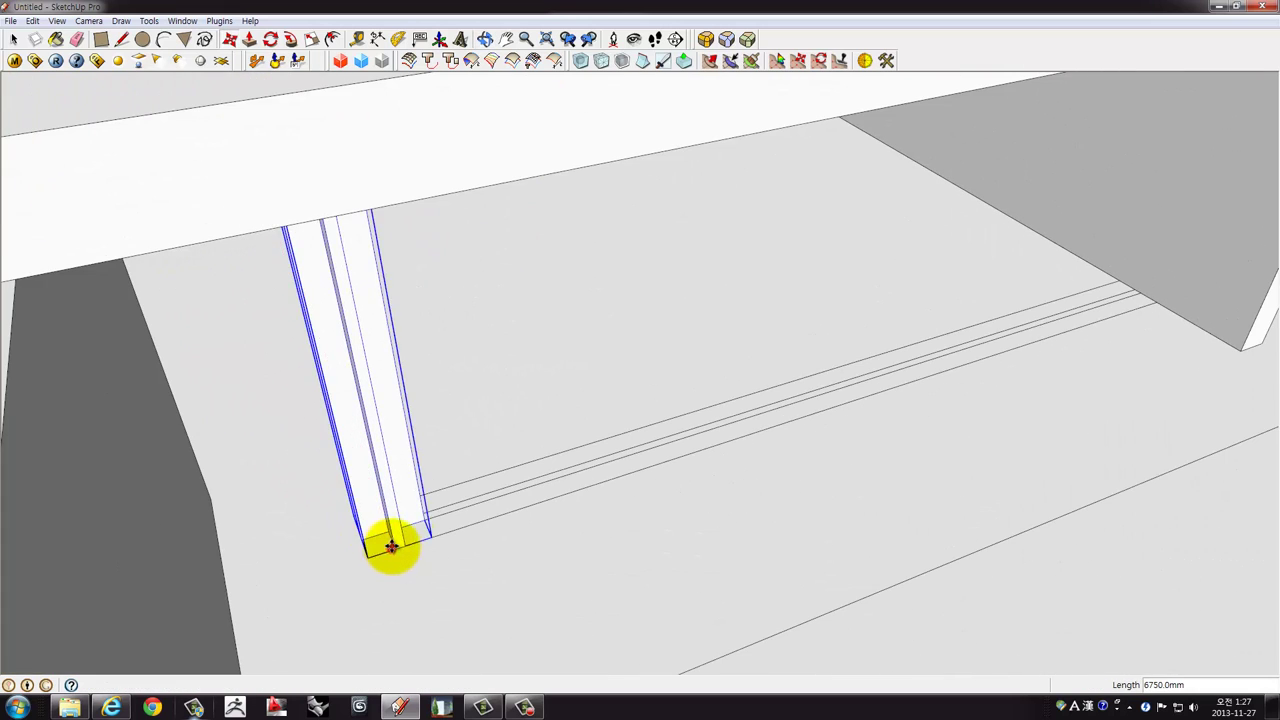
pyautogui.click(391, 545)
pyautogui.scroll(-3, 391, 545)
pyautogui.moveTo(457, 494)
pyautogui.mouseDown(button='middle')
pyautogui.moveTo(563, 380)
pyautogui.moveTo(449, 380)
pyautogui.moveTo(470, 410)
pyautogui.mouseUp(button='middle')
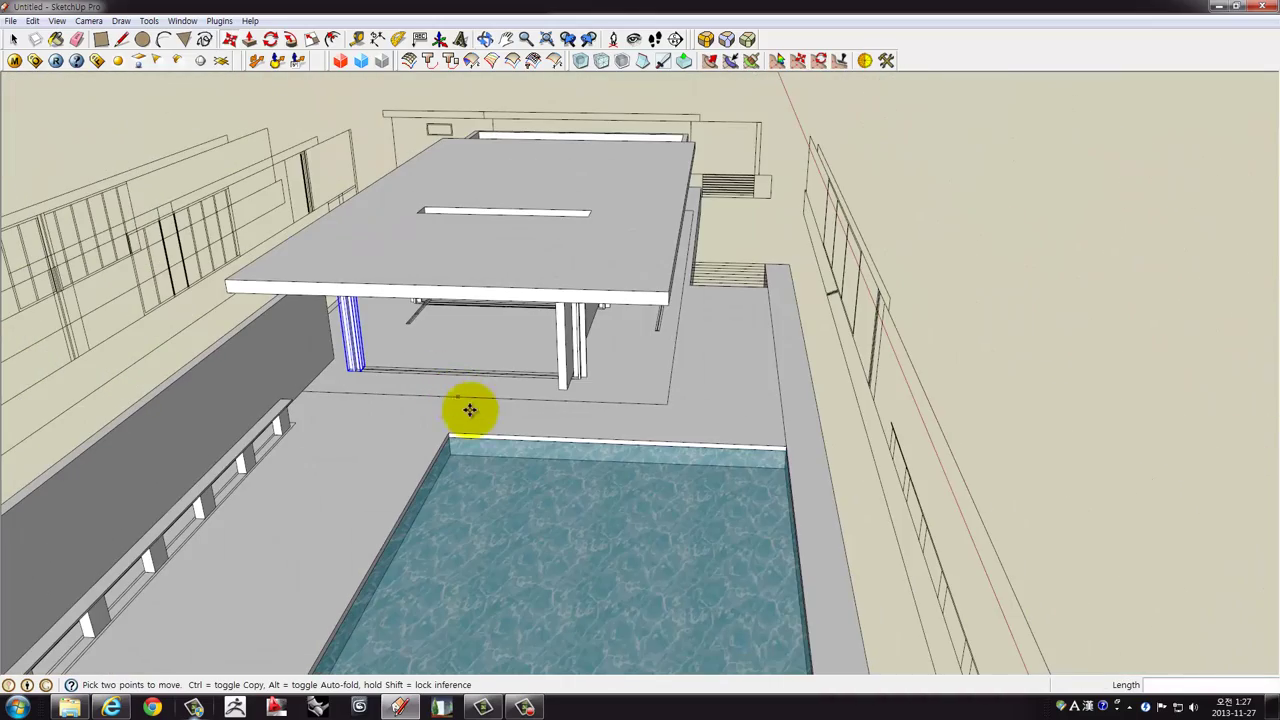
pyautogui.moveTo(512, 328)
pyautogui.mouseDown(button='middle')
pyautogui.moveTo(731, 337)
pyautogui.moveTo(680, 287)
pyautogui.mouseUp(button='middle')
pyautogui.scroll(-3, 751, 320)
pyautogui.scroll(-3, 586, 377)
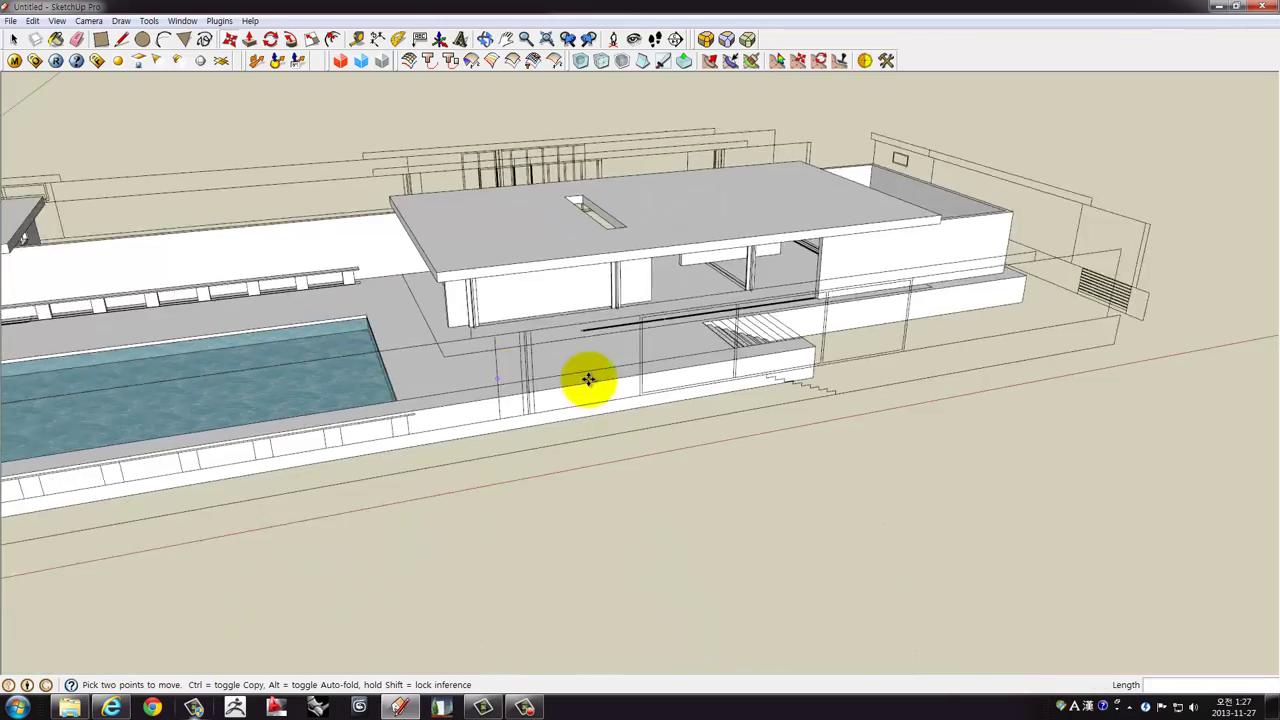
pyautogui.scroll(-2, 600, 374)
pyautogui.scroll(-2, 600, 378)
pyautogui.moveTo(600, 378); pyautogui.dragTo(649, 371, button='middle')
pyautogui.scroll(2, 400, 394)
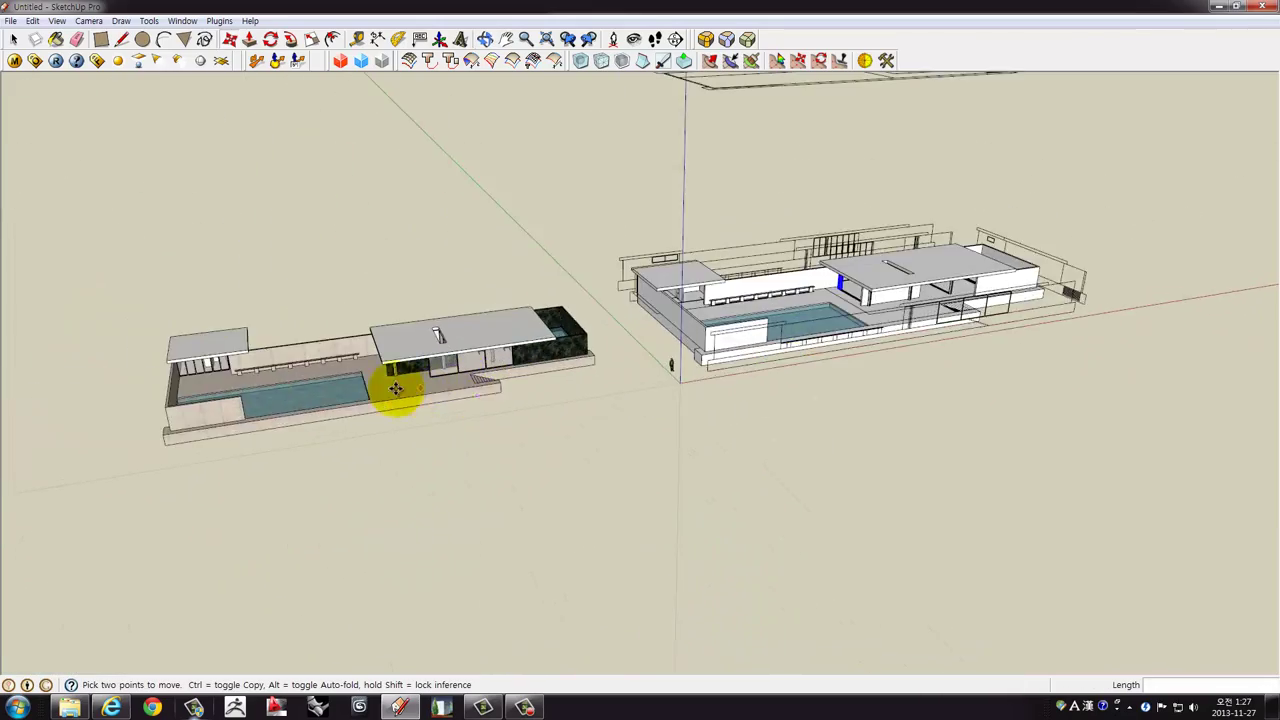
pyautogui.scroll(3, 371, 357)
pyautogui.scroll(2, 420, 372)
pyautogui.moveTo(422, 372)
pyautogui.mouseDown(button='middle')
pyautogui.moveTo(543, 277)
pyautogui.moveTo(594, 317)
pyautogui.moveTo(566, 354)
pyautogui.mouseUp(button='middle')
pyautogui.scroll(2, 566, 354)
pyautogui.moveTo(692, 265)
pyautogui.mouseDown(button='middle')
pyautogui.moveTo(609, 323)
pyautogui.moveTo(486, 286)
pyautogui.moveTo(153, 316)
pyautogui.moveTo(143, 343)
pyautogui.moveTo(214, 366)
pyautogui.moveTo(503, 371)
pyautogui.moveTo(567, 335)
pyautogui.moveTo(643, 343)
pyautogui.moveTo(451, 400)
pyautogui.moveTo(623, 383)
pyautogui.moveTo(297, 366)
pyautogui.moveTo(409, 457)
pyautogui.moveTo(708, 335)
pyautogui.mouseUp(button='middle')
pyautogui.press('m')
pyautogui.scroll(3, 640, 355)
pyautogui.scroll(3, 594, 380)
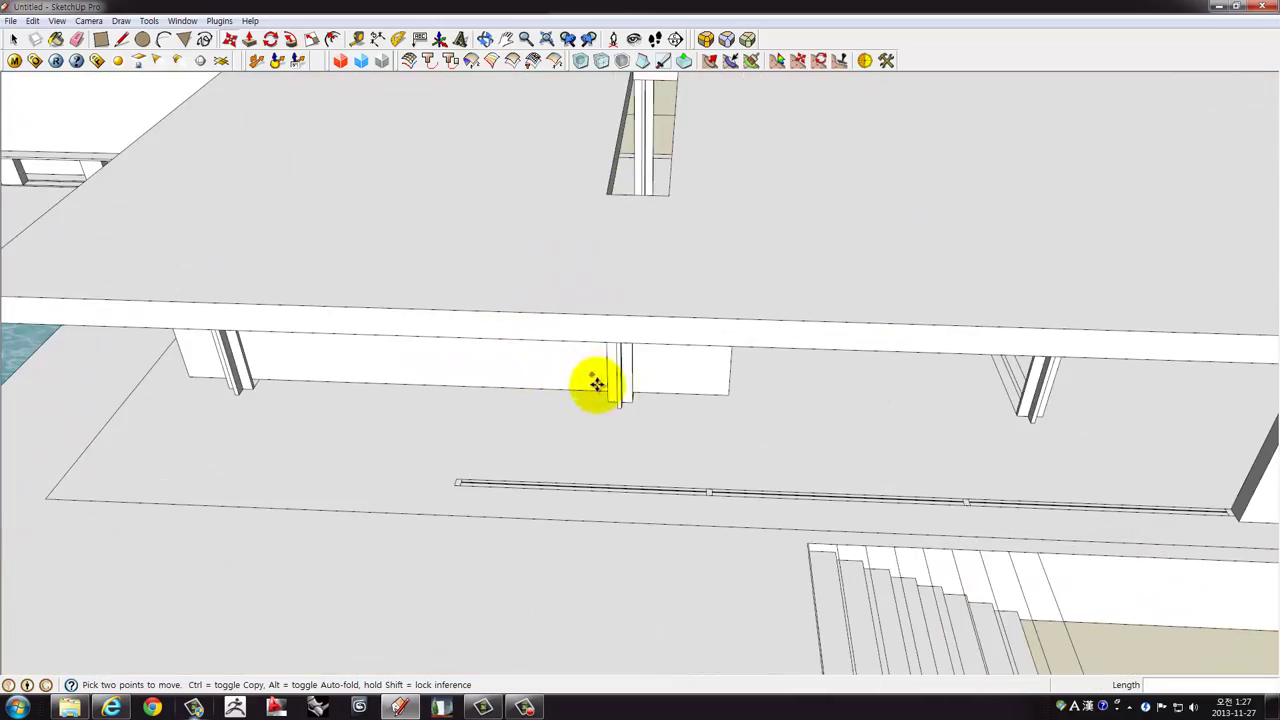
pyautogui.scroll(2, 530, 355)
pyautogui.press('space')
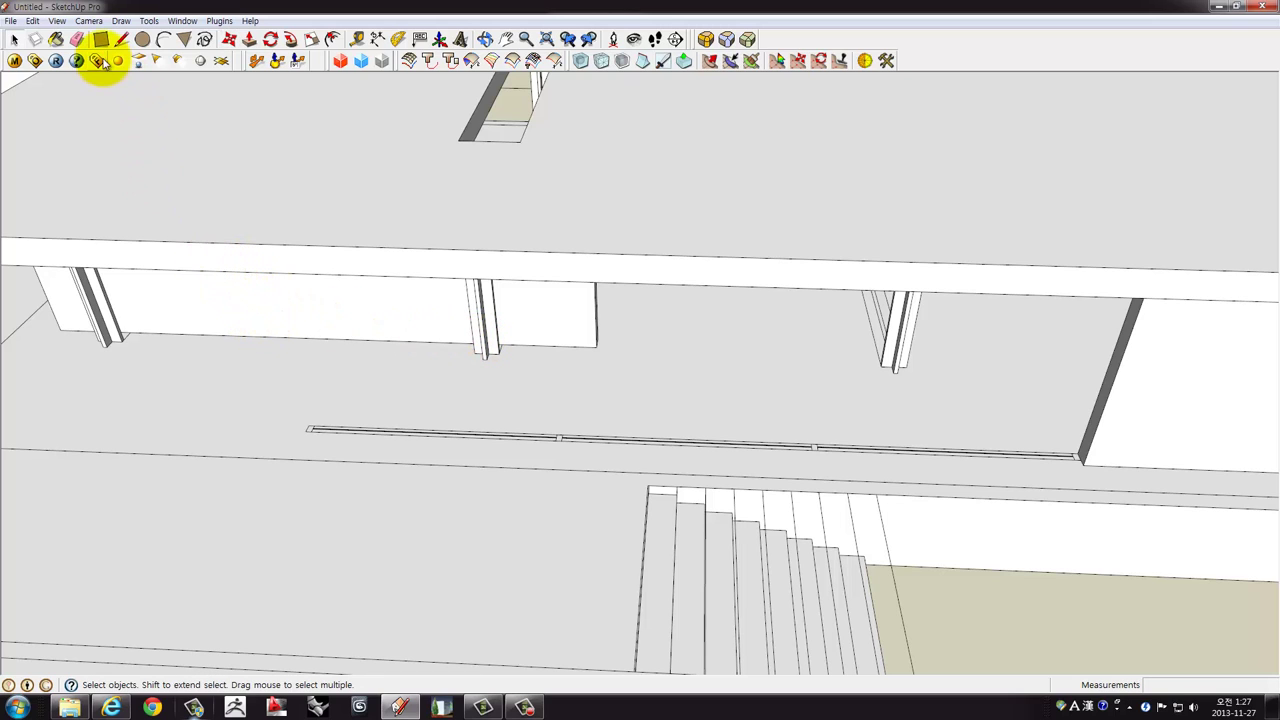
pyautogui.scroll(3, 320, 429)
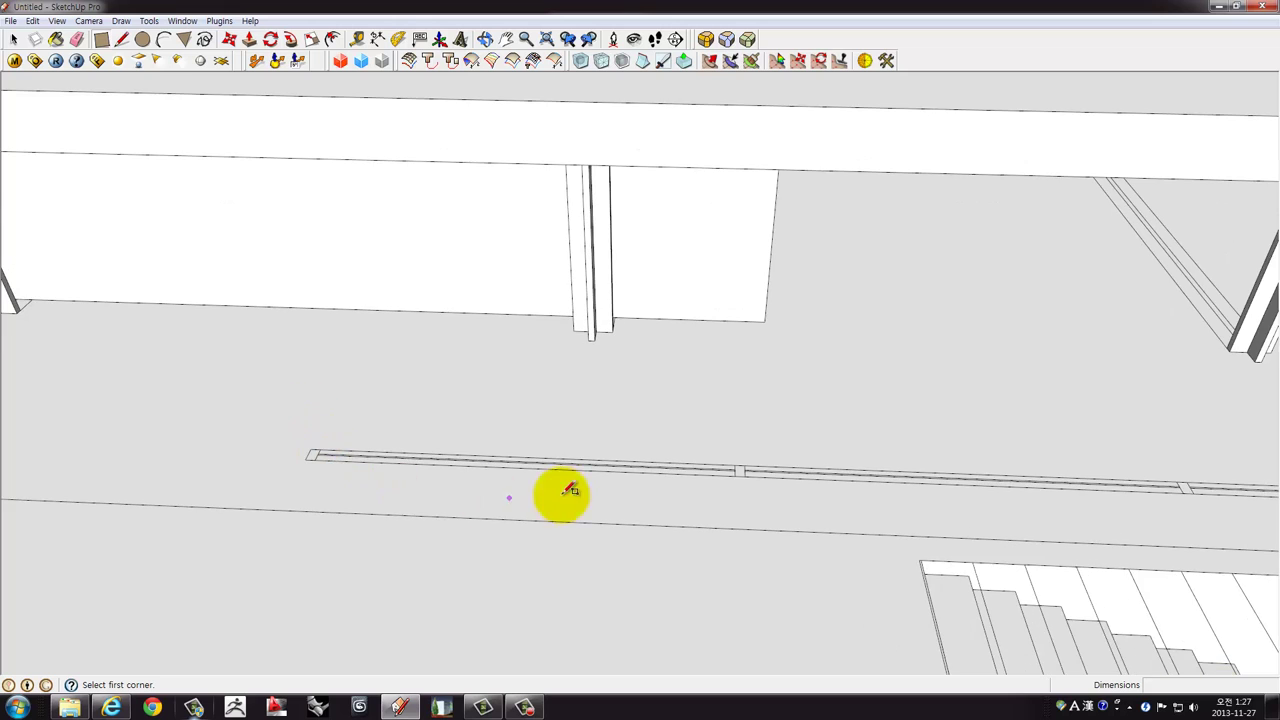
# Extrude the rail end up into a vertical post and group it.
pyautogui.scroll(2, 477, 443)
pyautogui.scroll(1, 405, 450)
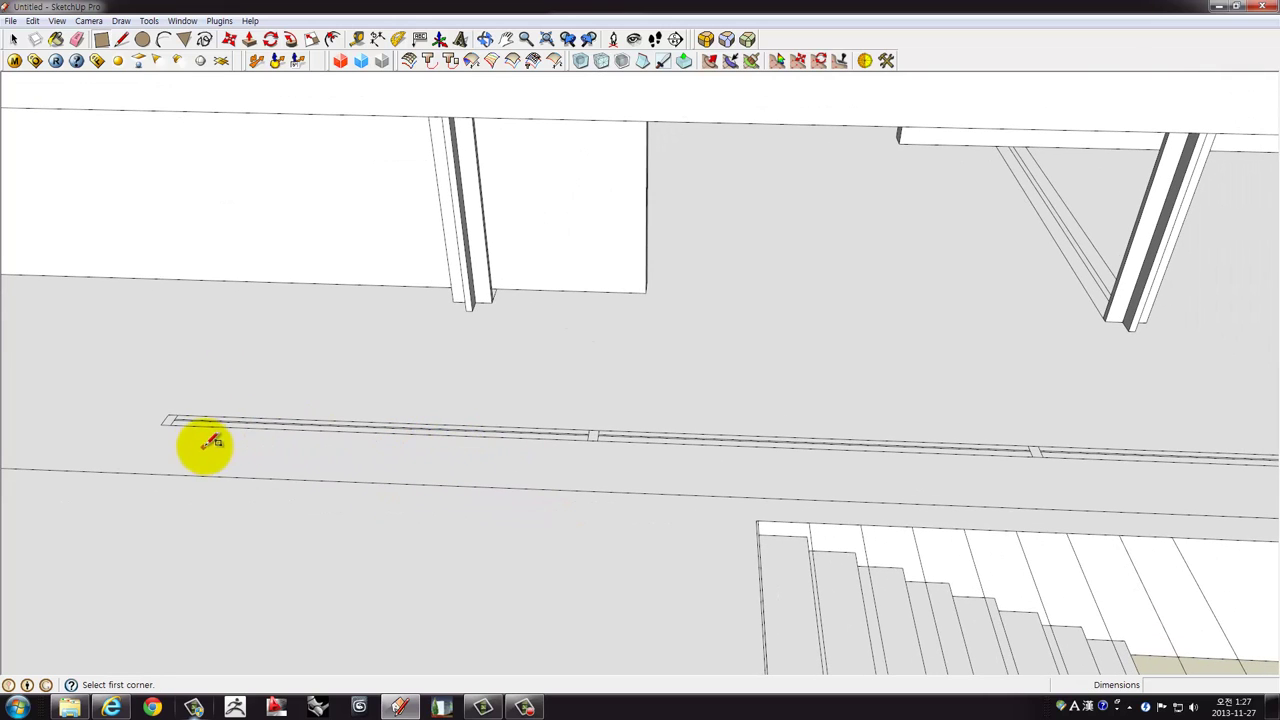
pyautogui.moveTo(187, 416)
pyautogui.mouseDown(button='middle')
pyautogui.moveTo(306, 491)
pyautogui.moveTo(313, 476)
pyautogui.mouseUp(button='middle')
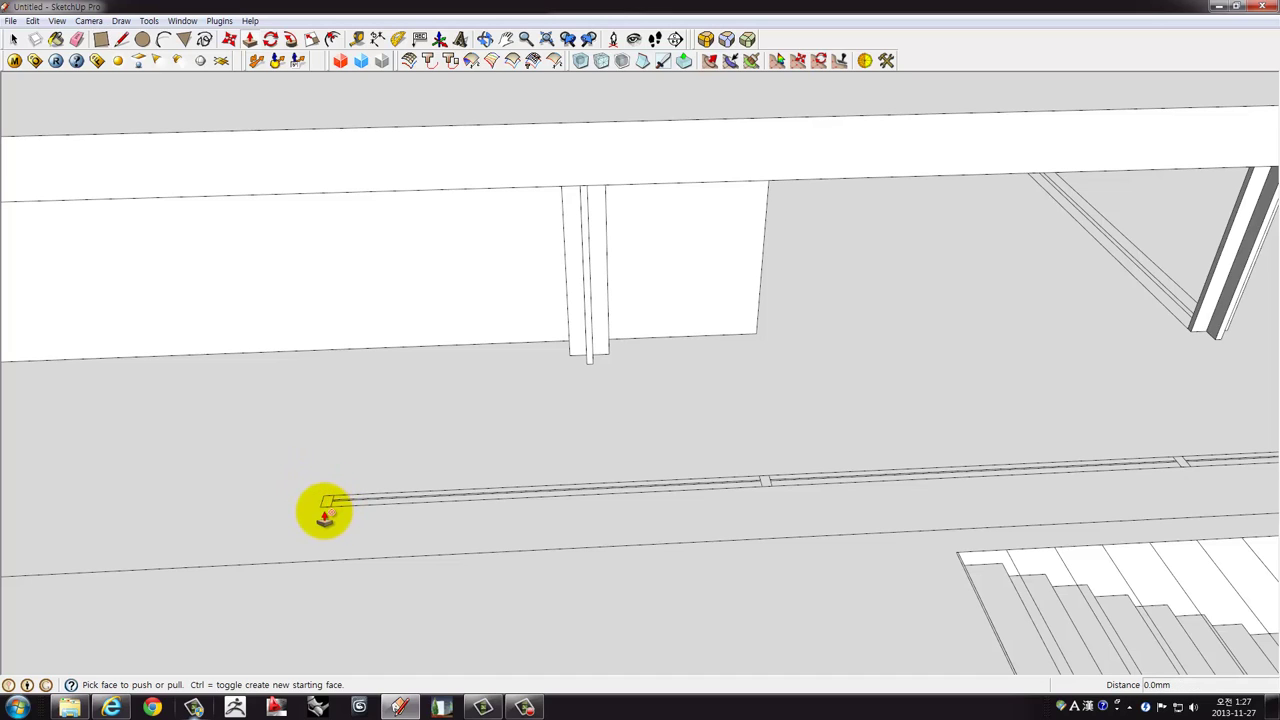
pyautogui.moveTo(328, 505); pyautogui.dragTo(533, 240)
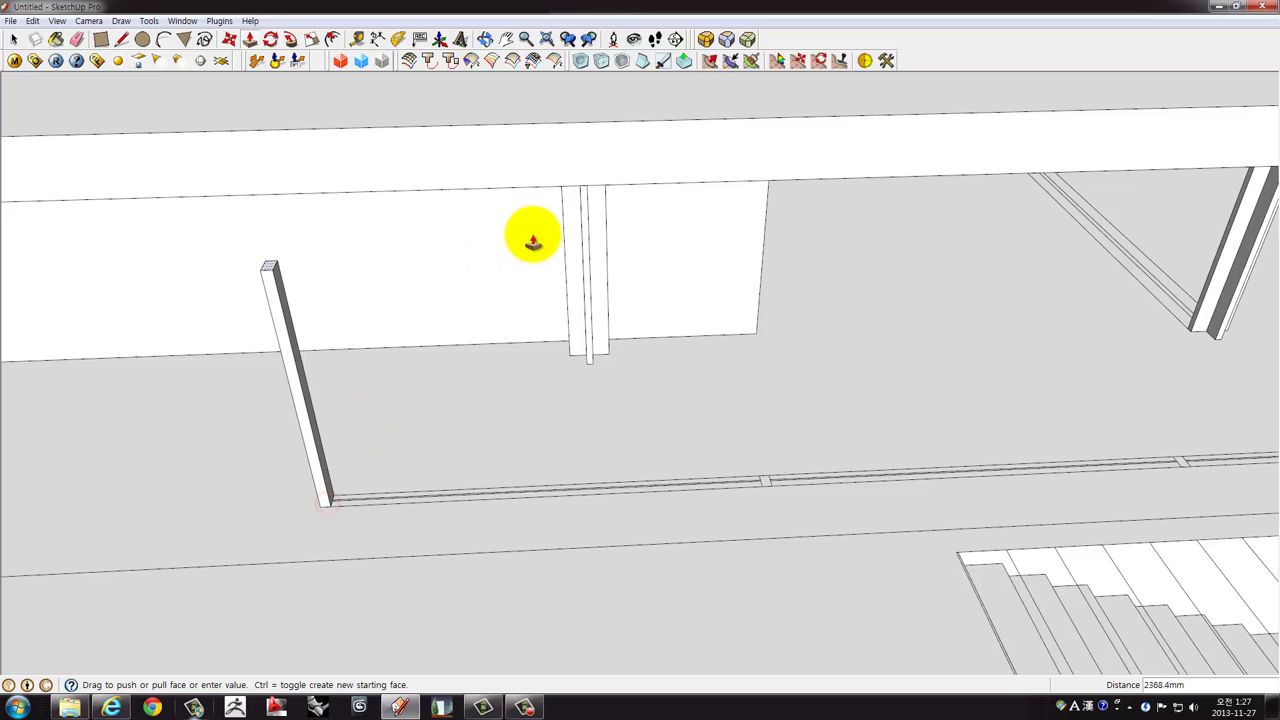
pyautogui.press('space')
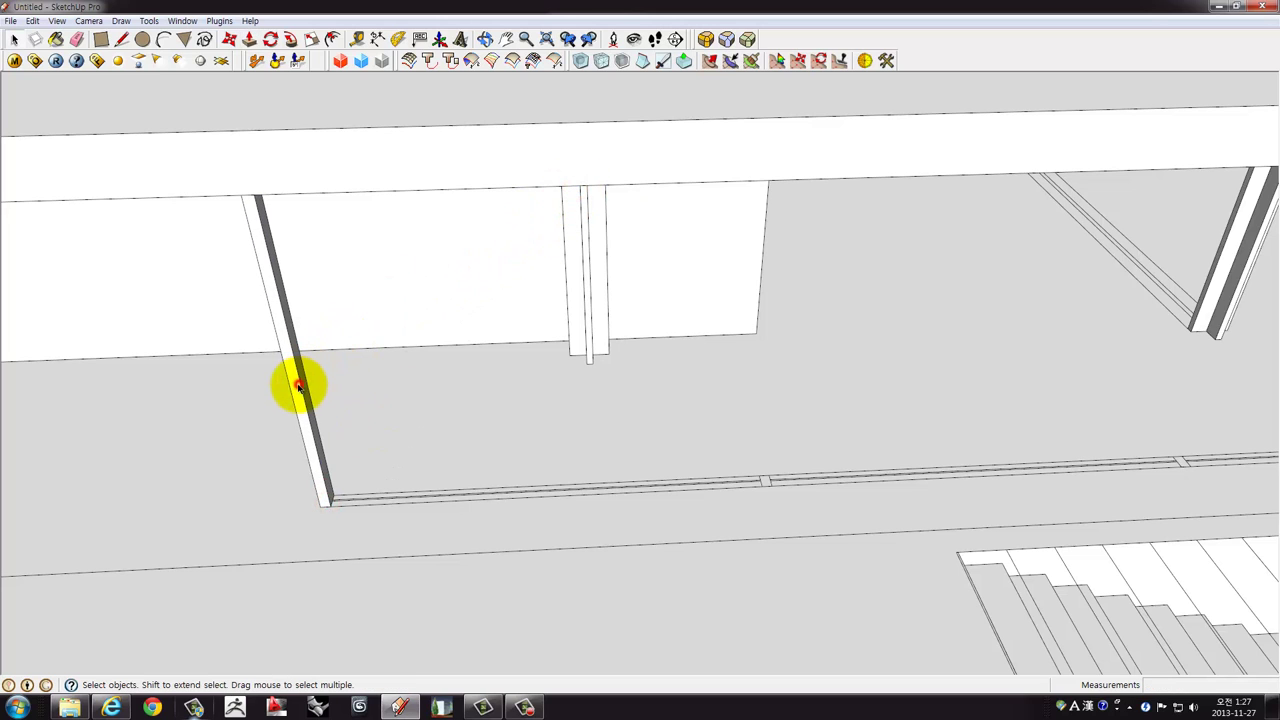
pyautogui.rightClick(298, 386)
pyautogui.click(328, 503)
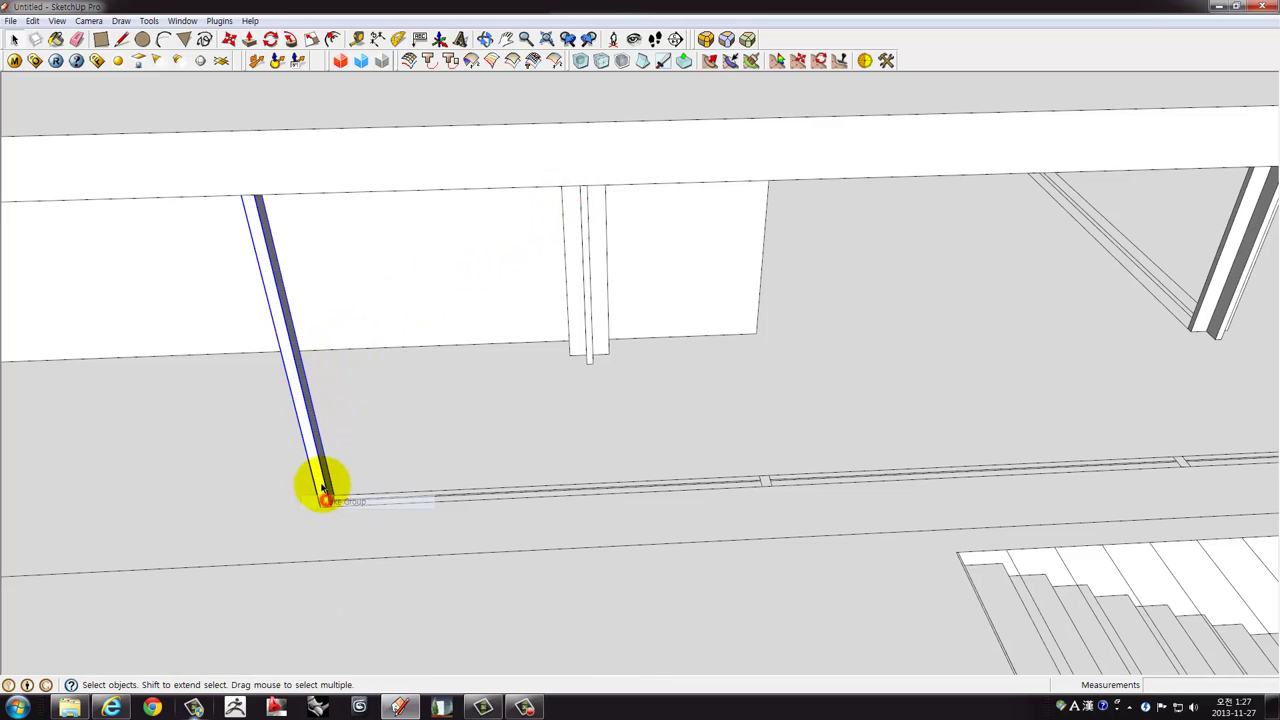
# Copy the post along the rail to its far end.
pyautogui.moveTo(320, 491)
pyautogui.mouseDown(button='middle')
pyautogui.moveTo(309, 500)
pyautogui.moveTo(340, 481)
pyautogui.mouseUp(button='middle')
pyautogui.press('m')
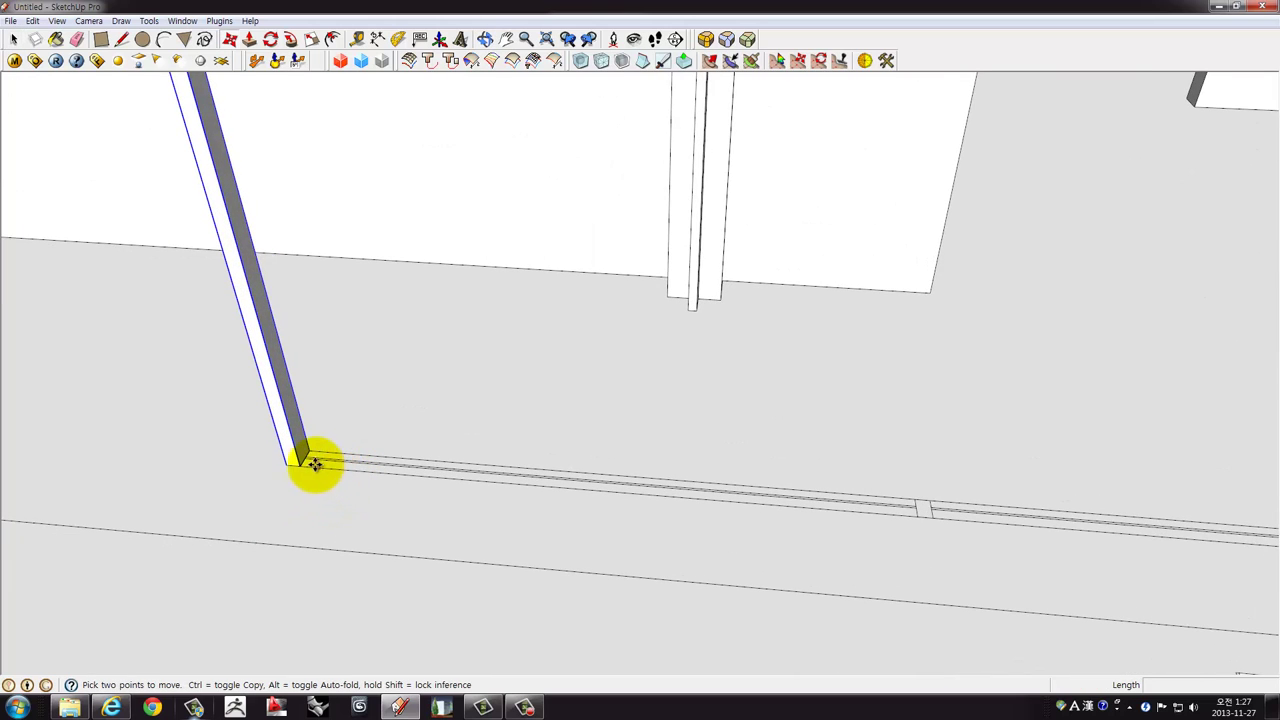
pyautogui.click(305, 464)
pyautogui.press('ctrl')
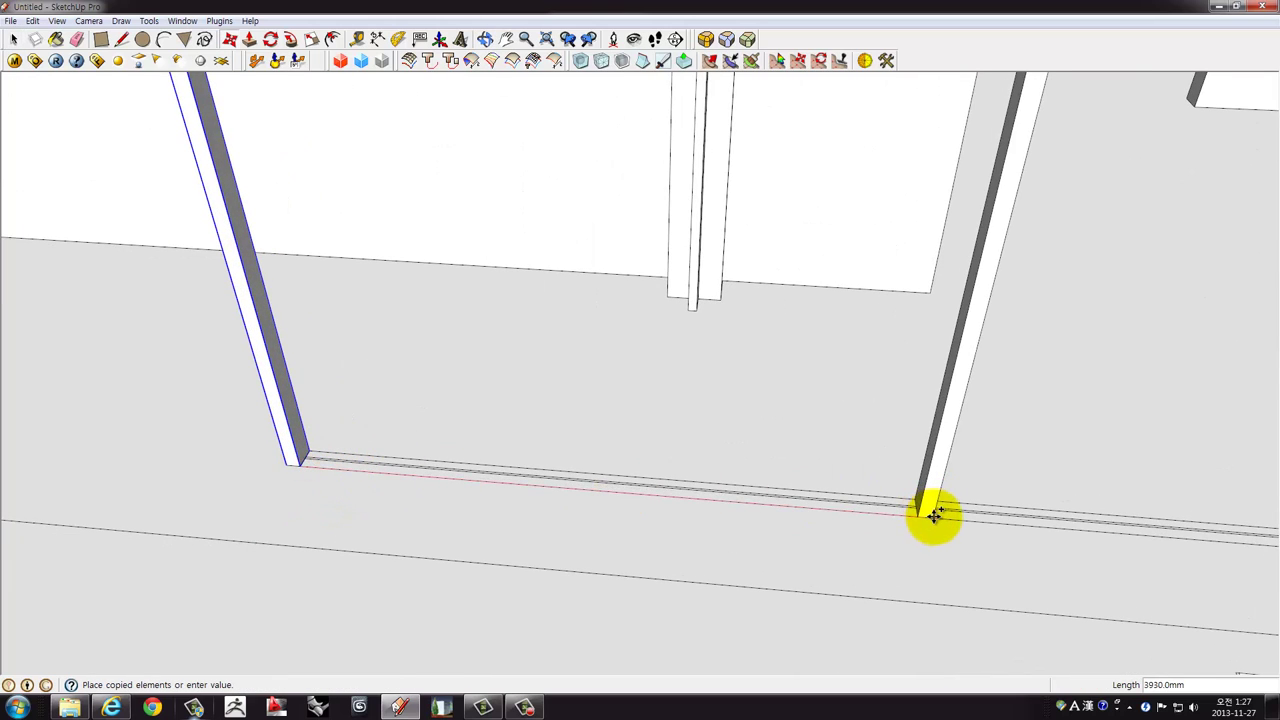
pyautogui.keyDown('shift'); pyautogui.moveTo(1052, 516); pyautogui.dragTo(483, 494, button='middle'); pyautogui.keyUp('shift')
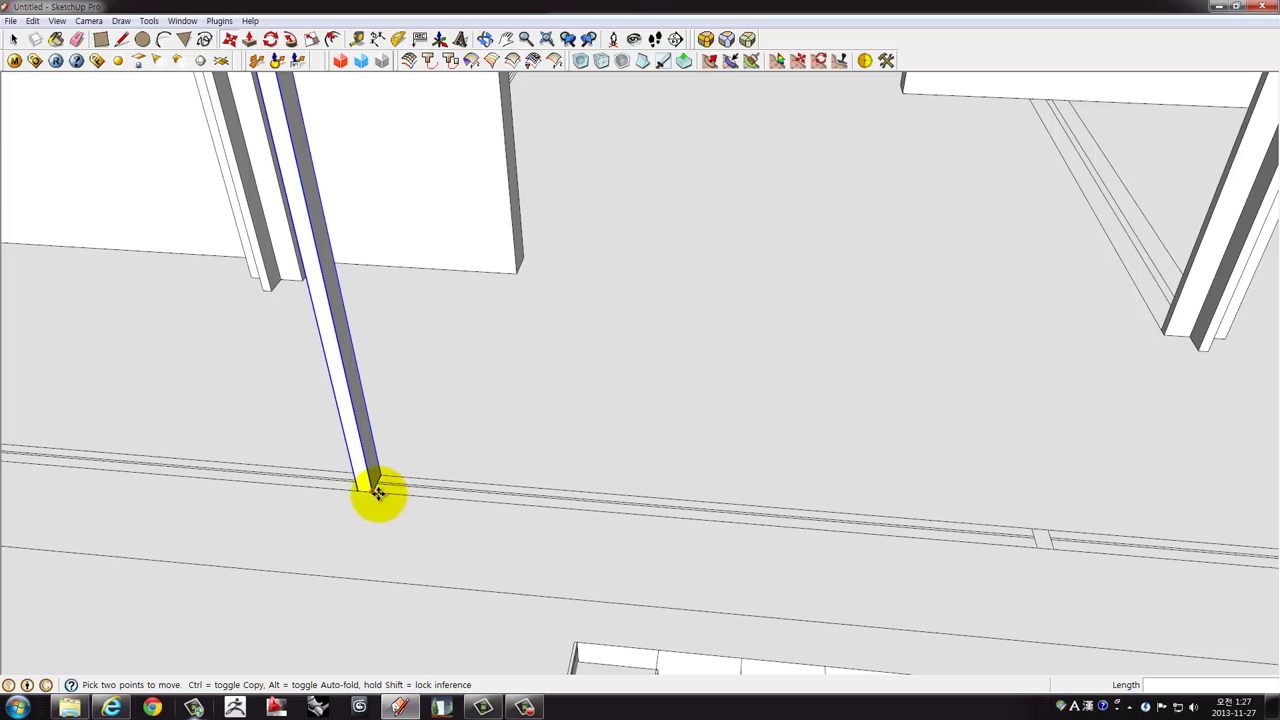
pyautogui.keyDown('shift'); pyautogui.moveTo(614, 528); pyautogui.dragTo(477, 523, button='middle'); pyautogui.keyUp('shift')
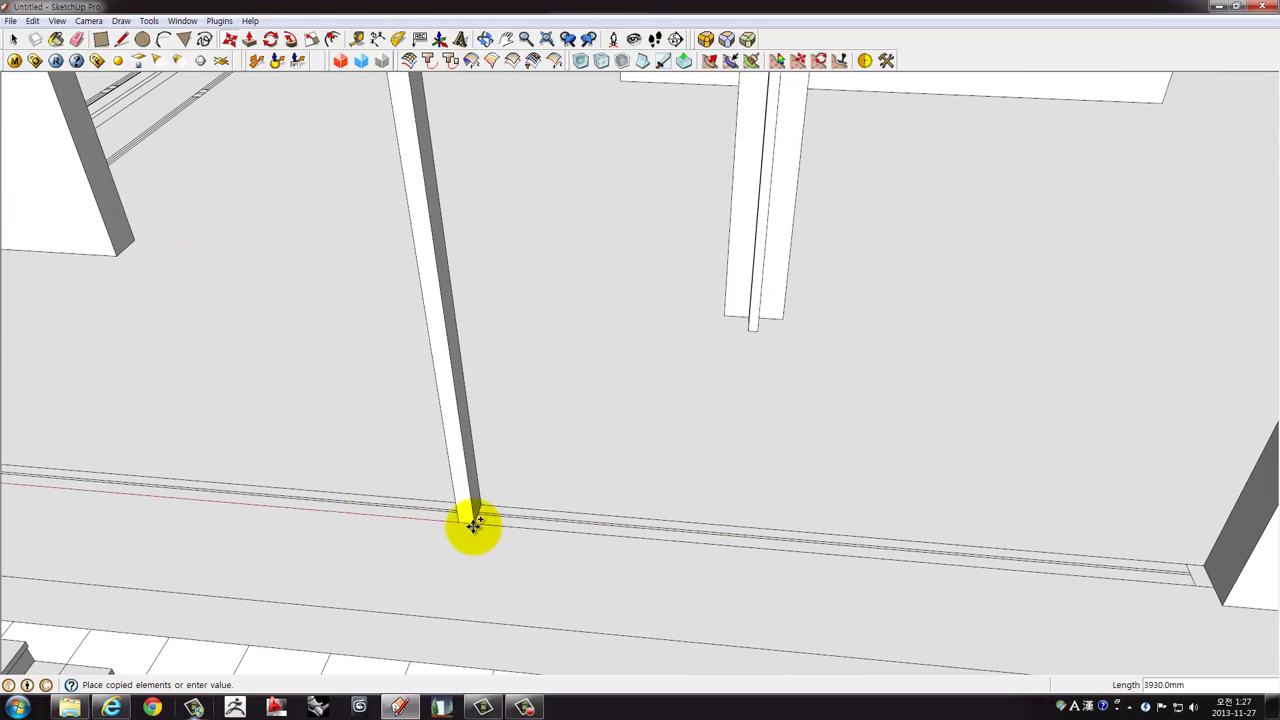
pyautogui.click(543, 540)
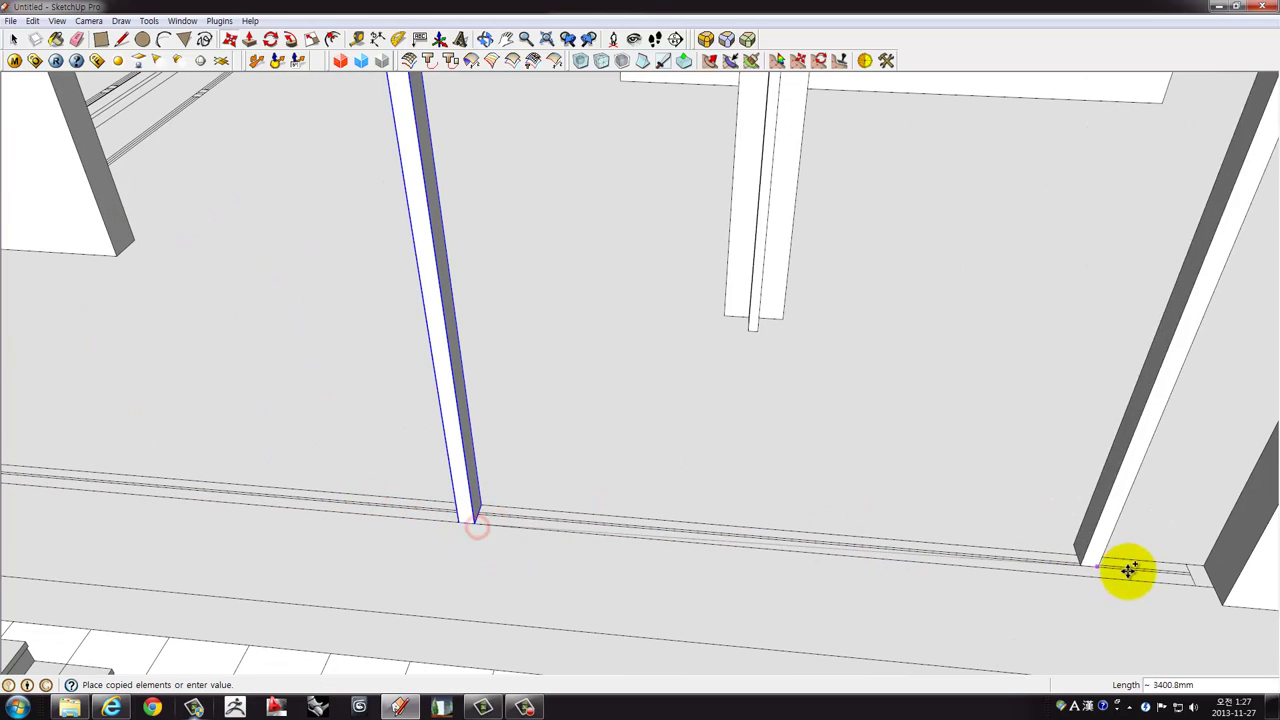
# Draw a rectangle along the rail between the two posts.
pyautogui.scroll(-1, 1200, 585)
pyautogui.scroll(-3, 1080, 563)
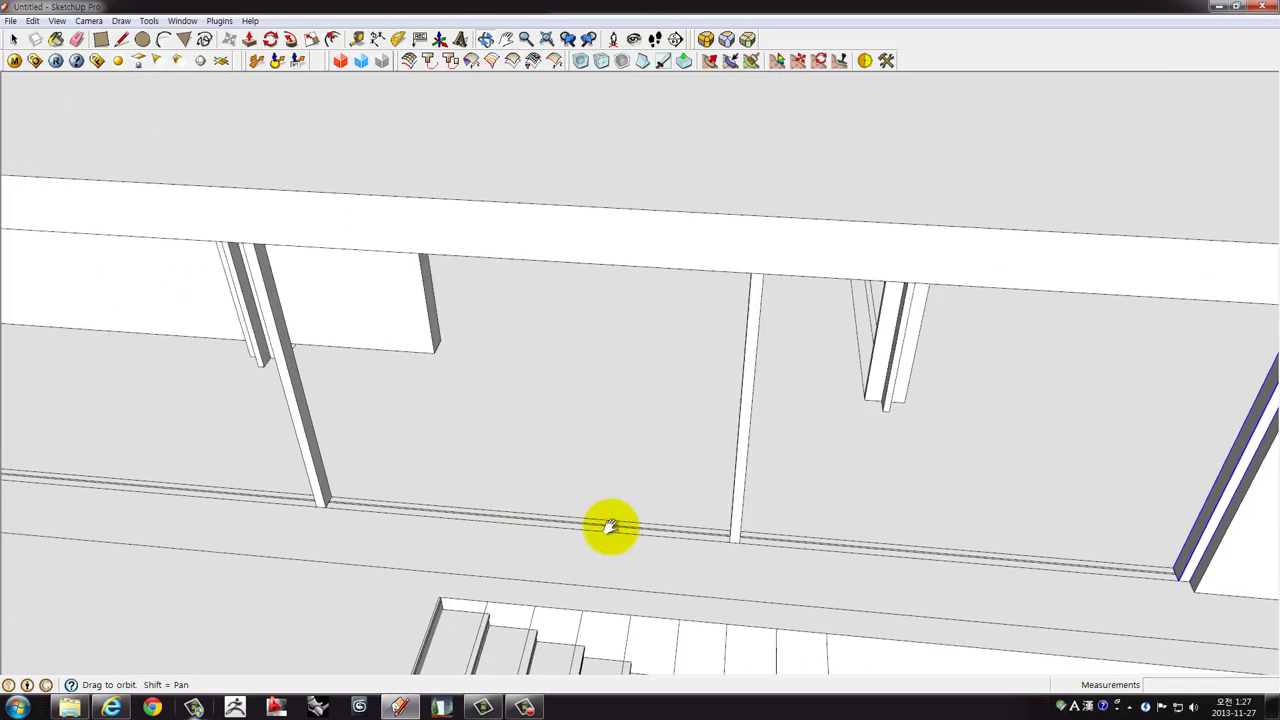
pyautogui.moveTo(609, 529)
pyautogui.mouseDown(button='middle')
pyautogui.moveTo(714, 491)
pyautogui.moveTo(751, 460)
pyautogui.moveTo(449, 479)
pyautogui.mouseUp(button='middle')
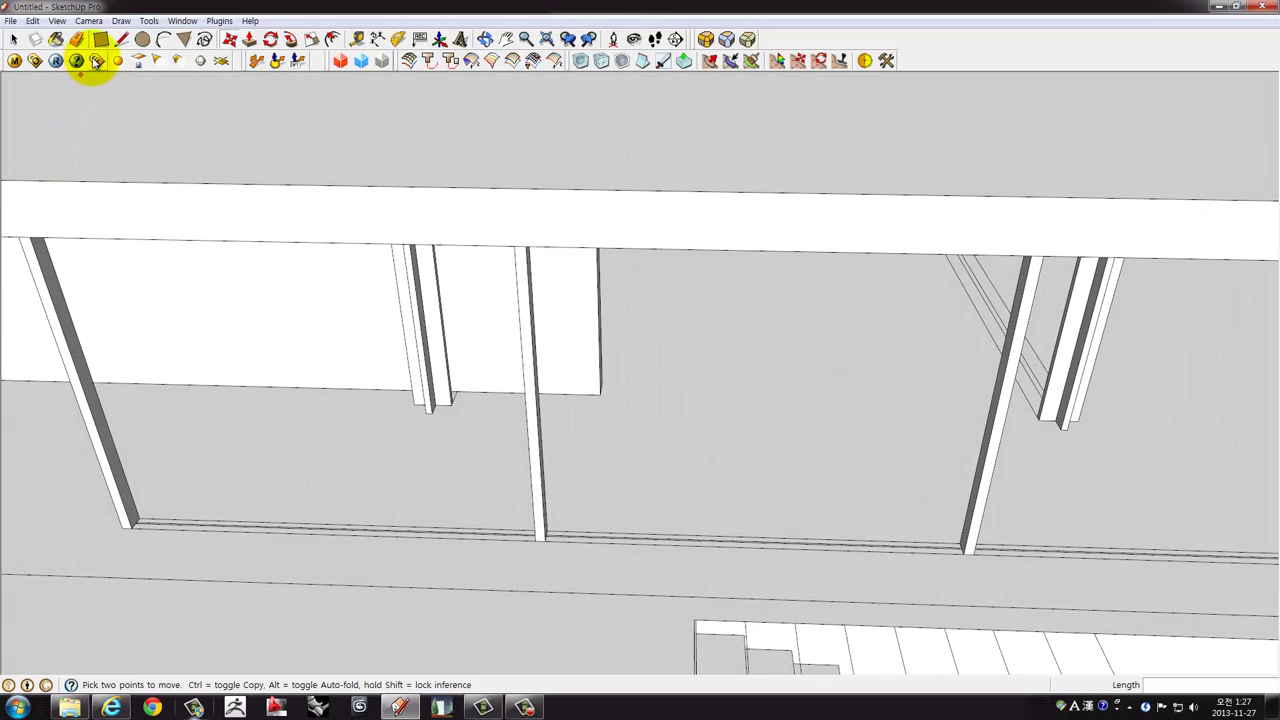
pyautogui.scroll(3, 150, 510)
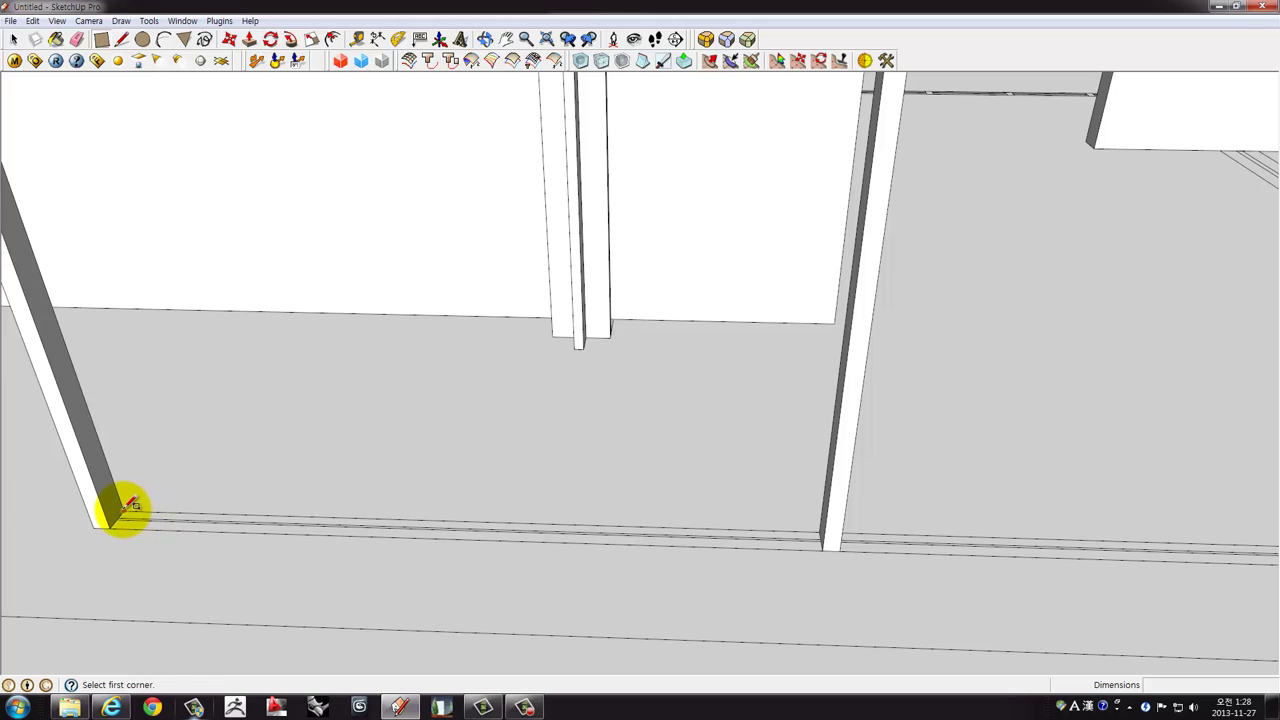
pyautogui.click(826, 548)
pyautogui.press('space')
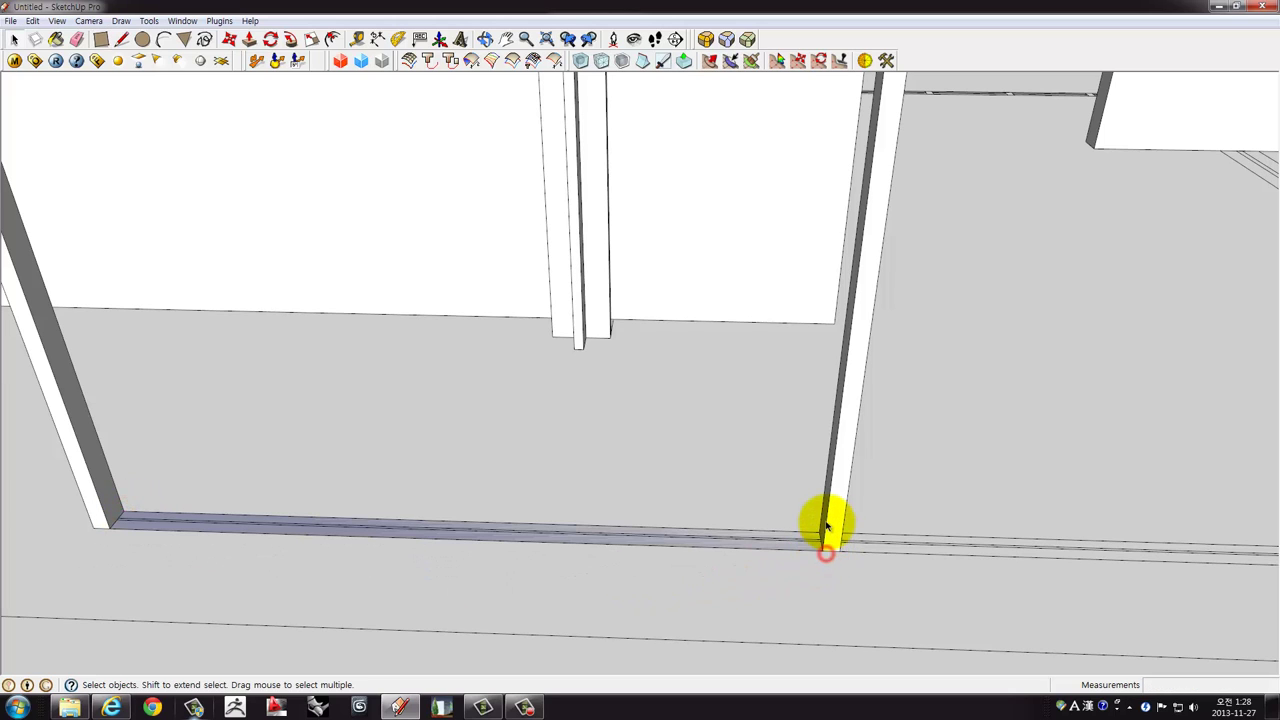
# Make the bottom rail a group.
pyautogui.press('p')
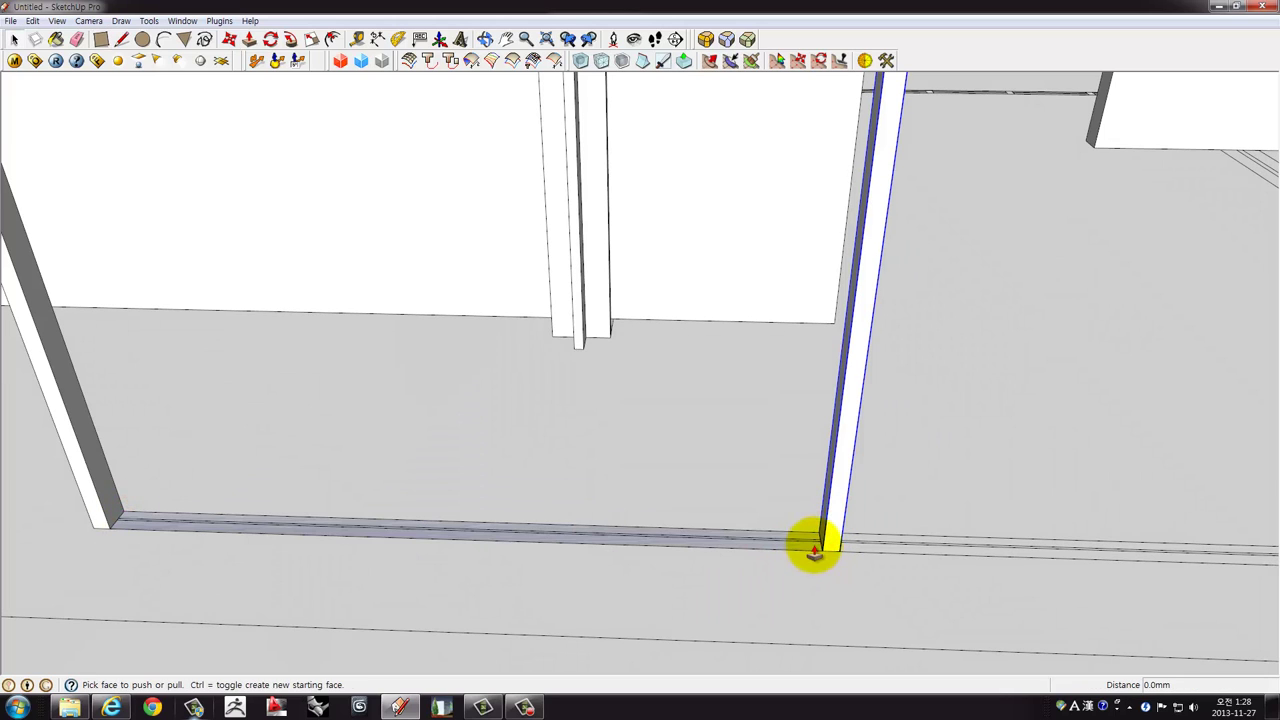
pyautogui.scroll(-2, 818, 545)
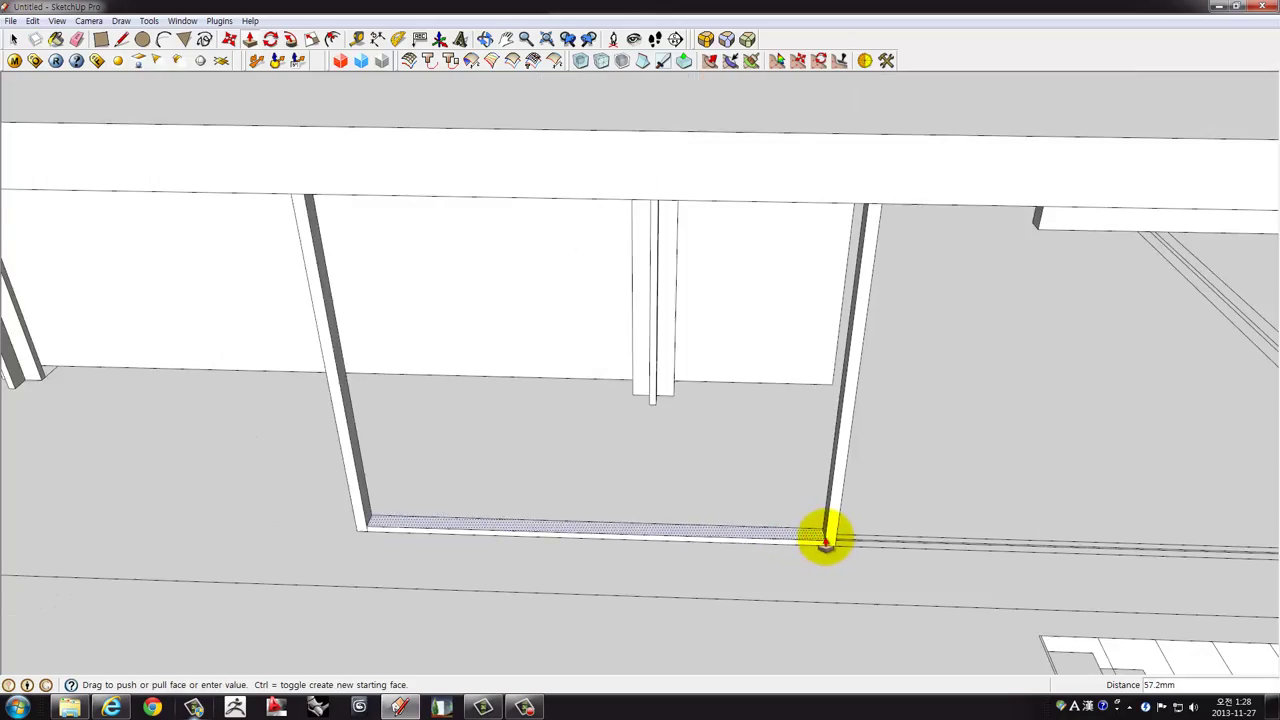
pyautogui.scroll(-3, 815, 544)
pyautogui.scroll(-3, 812, 543)
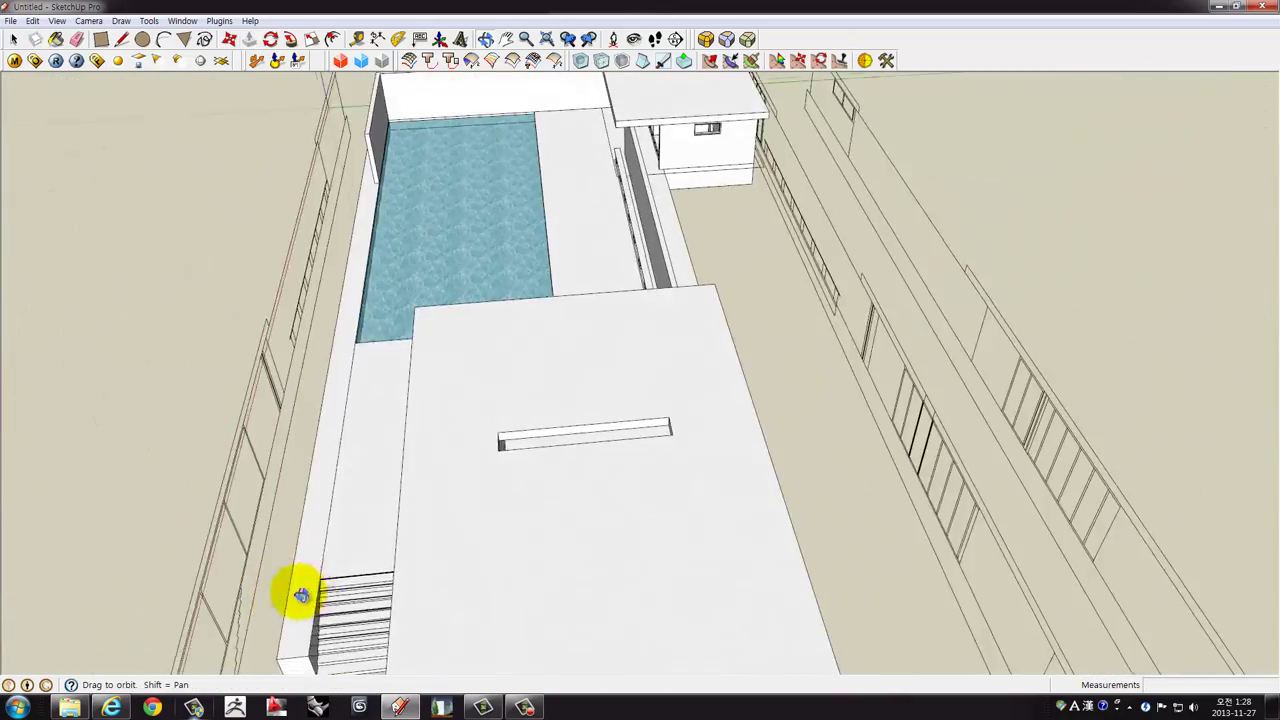
pyautogui.moveTo(810, 543); pyautogui.dragTo(760, 571, button='middle')
pyautogui.scroll(3, 911, 455)
pyautogui.scroll(1, 911, 455)
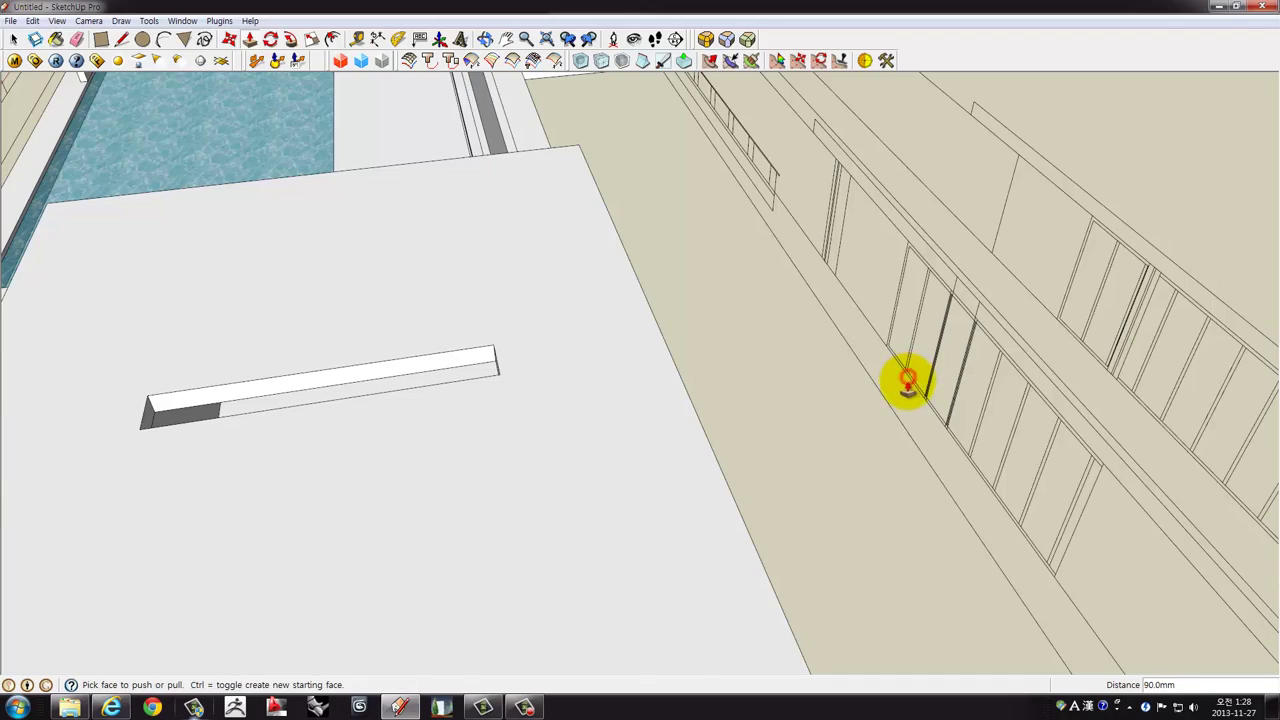
pyautogui.scroll(-3, 907, 382)
pyautogui.moveTo(766, 471)
pyautogui.mouseDown(button='middle')
pyautogui.moveTo(566, 414)
pyautogui.moveTo(777, 377)
pyautogui.mouseUp(button='middle')
pyautogui.scroll(3, 655, 350)
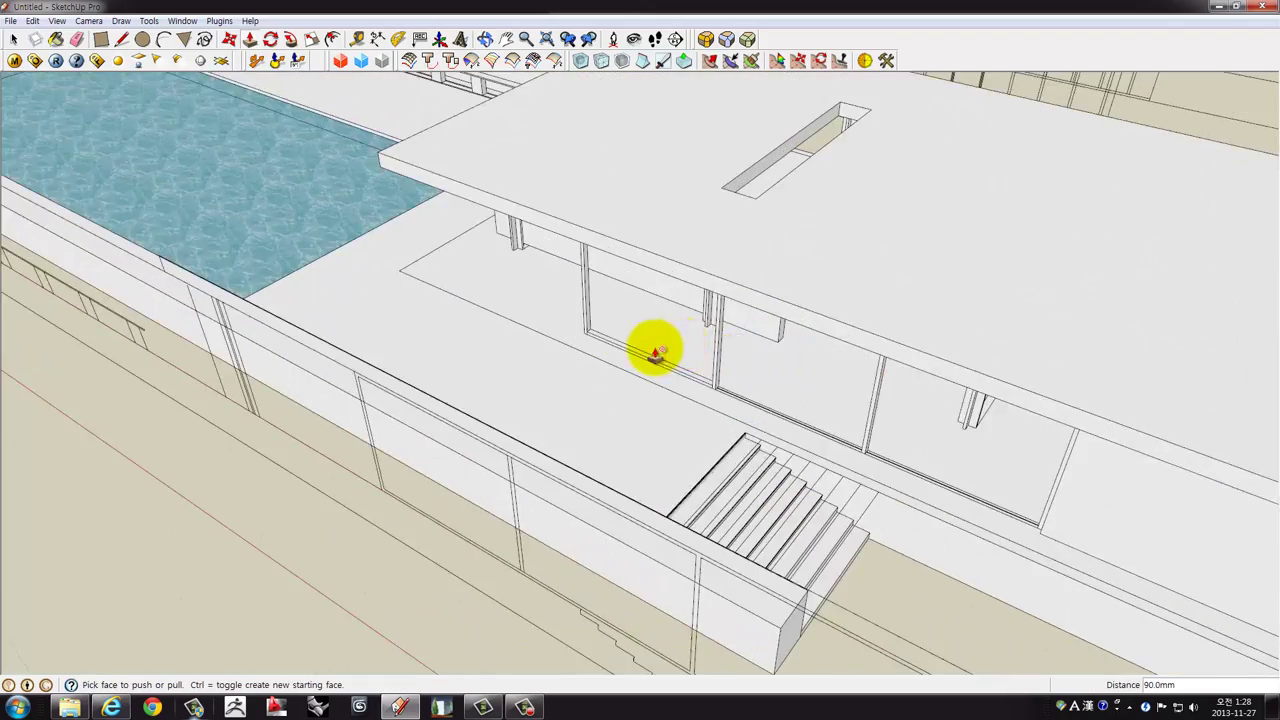
pyautogui.scroll(3, 655, 352)
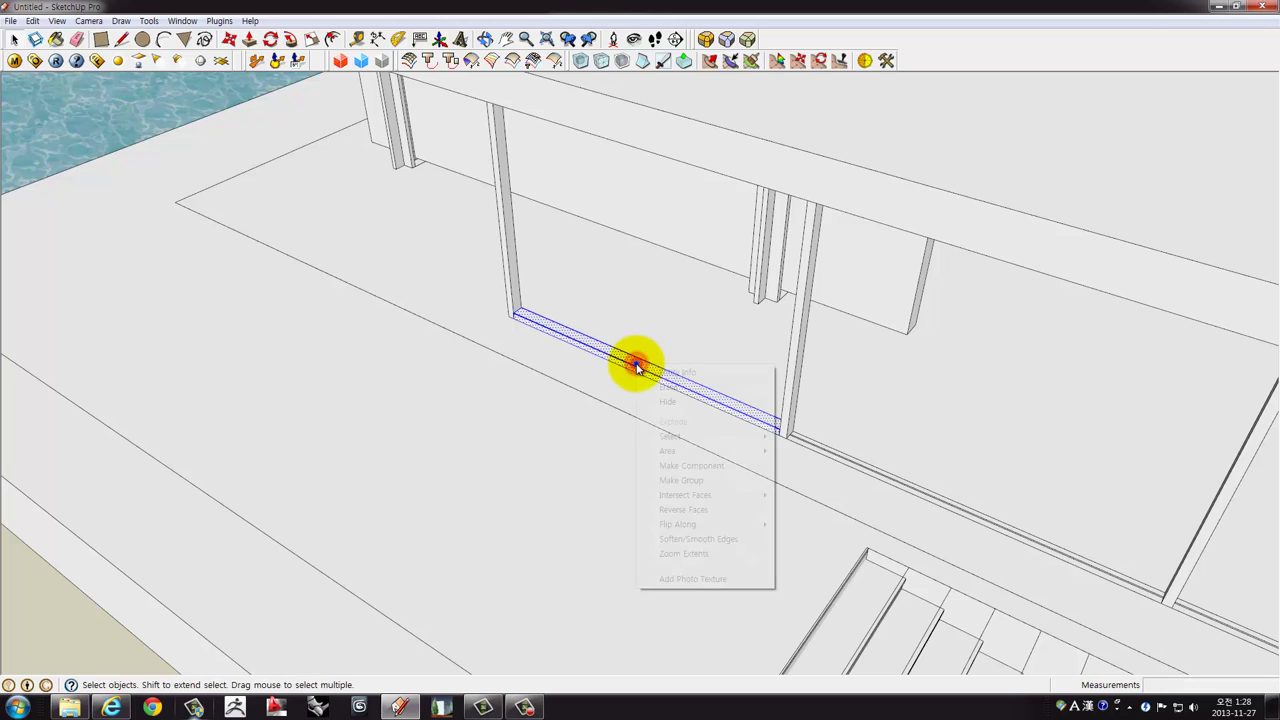
pyautogui.click(669, 481)
# Copy the bottom rail over to the next post.
pyautogui.scroll(2, 592, 362)
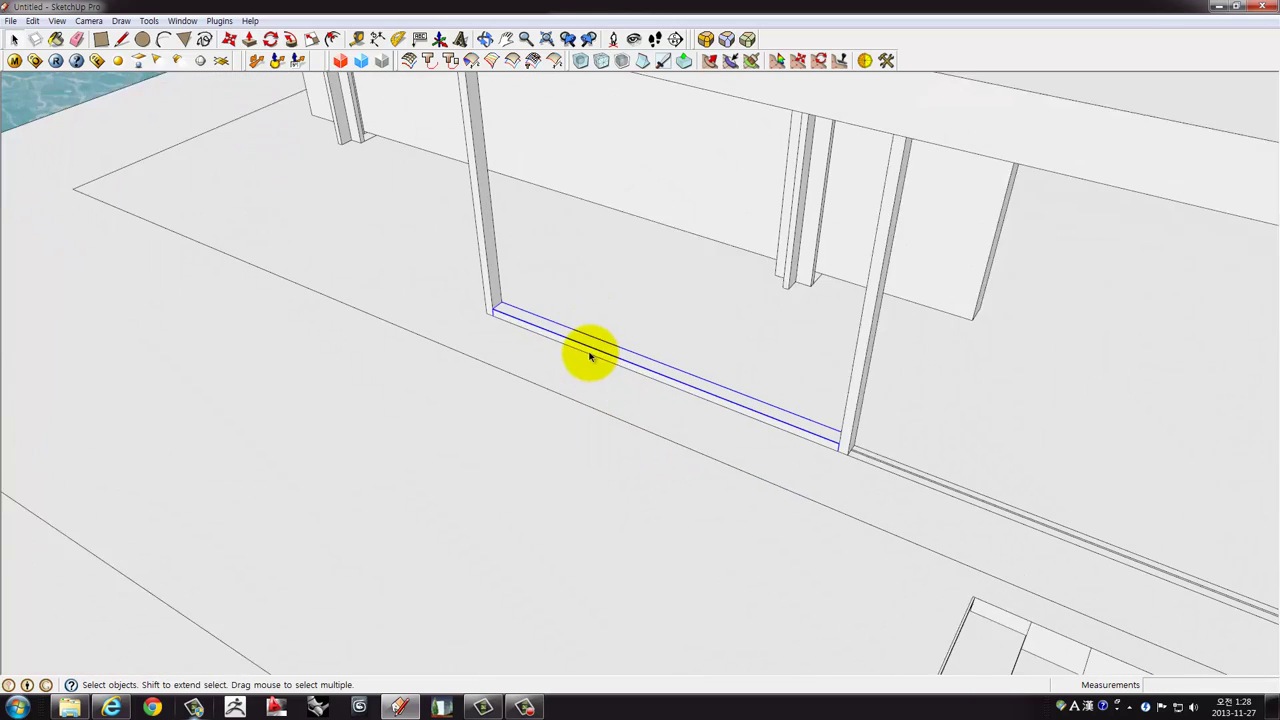
pyautogui.scroll(2, 580, 350)
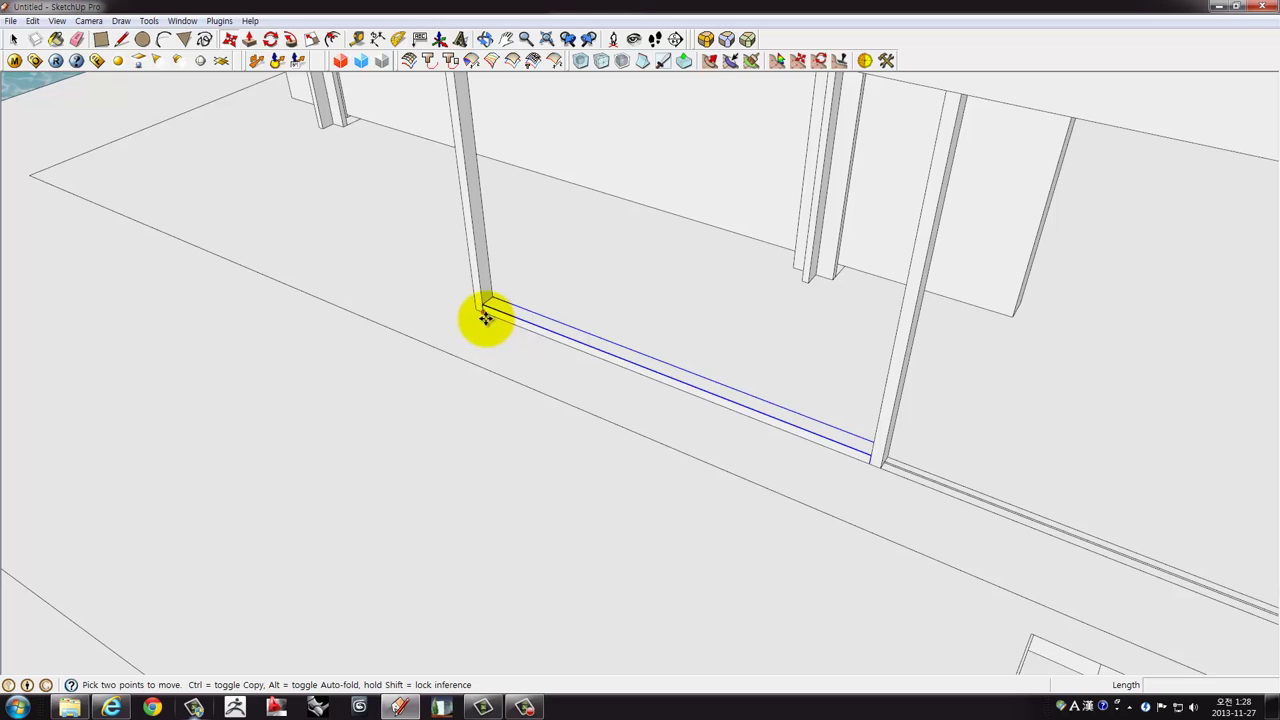
pyautogui.moveTo(484, 317); pyautogui.dragTo(895, 470)
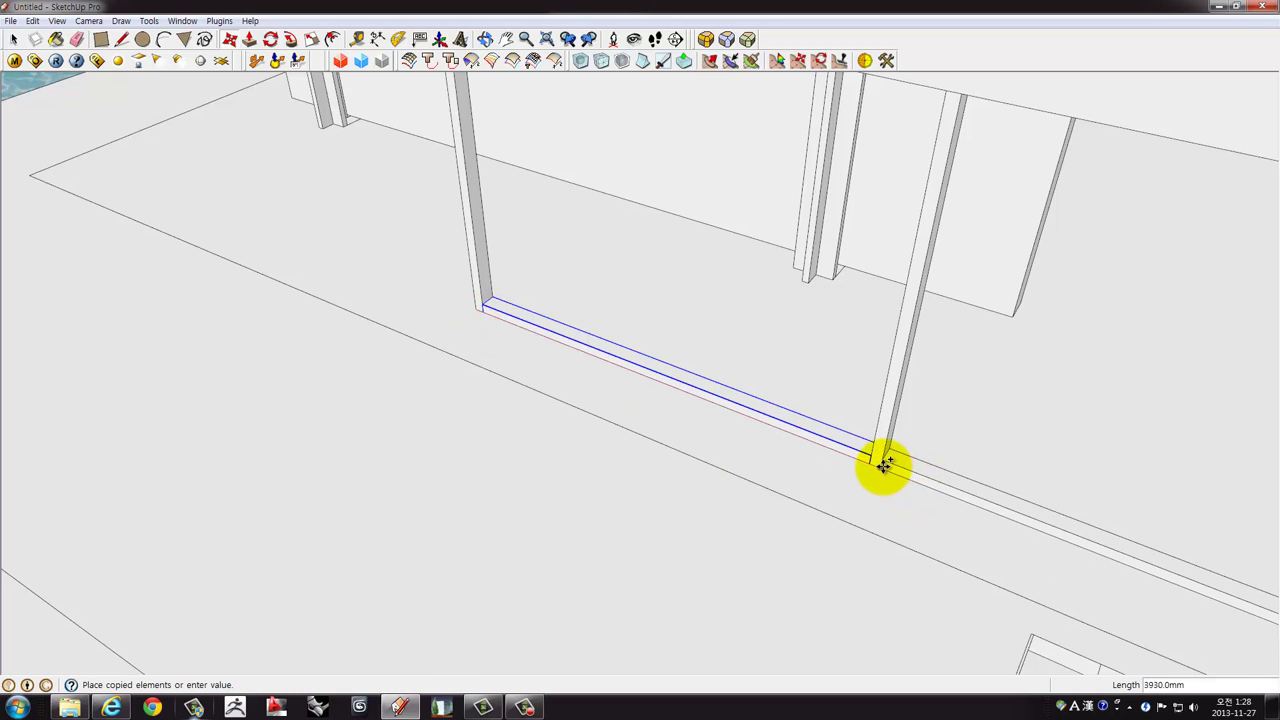
pyautogui.click(883, 465)
pyautogui.moveTo(883, 465)
pyautogui.mouseDown(button='middle')
pyautogui.moveTo(929, 457)
pyautogui.moveTo(580, 357)
pyautogui.moveTo(557, 367)
pyautogui.mouseUp(button='middle')
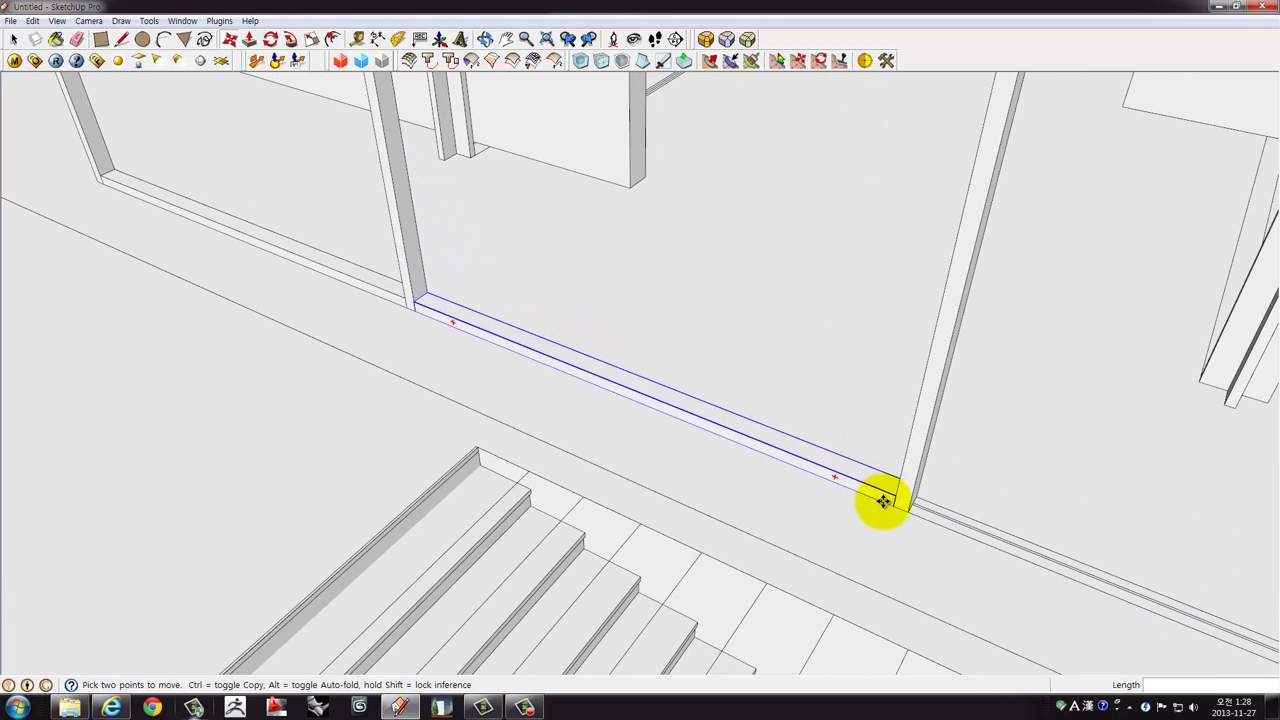
pyautogui.scroll(2, 883, 500)
pyautogui.press('space')
# Push the rail's end face back slightly and copy the rail into the next bay.
pyautogui.doubleClick(869, 474)
pyautogui.moveTo(920, 503); pyautogui.dragTo(807, 457, button='middle')
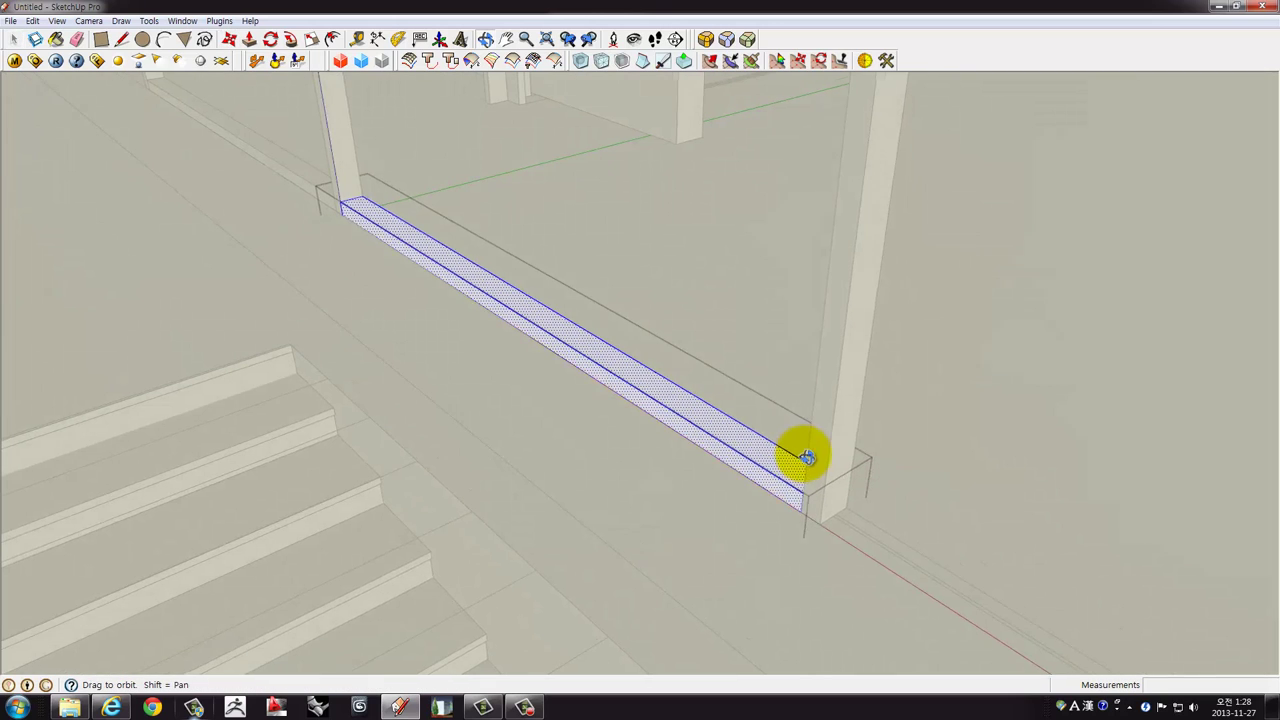
pyautogui.press('p')
pyautogui.click(814, 497)
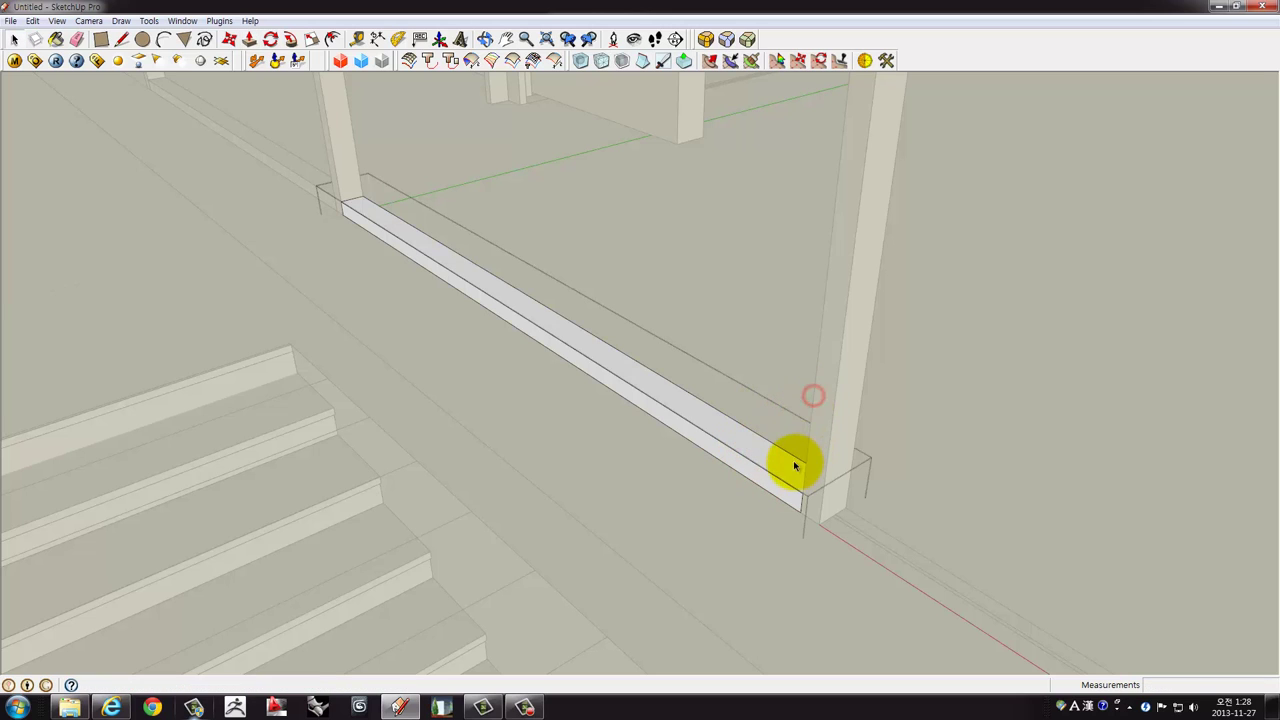
pyautogui.click(758, 448)
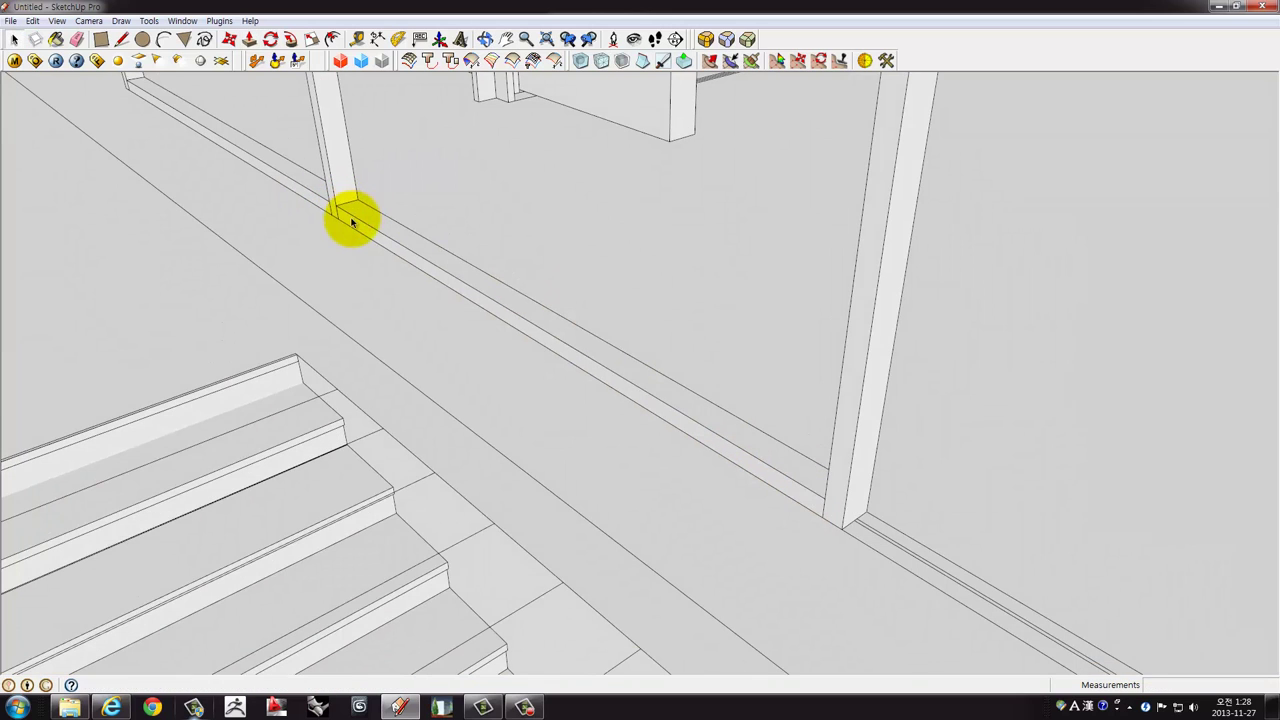
pyautogui.press('ctrl')
pyautogui.click(338, 208)
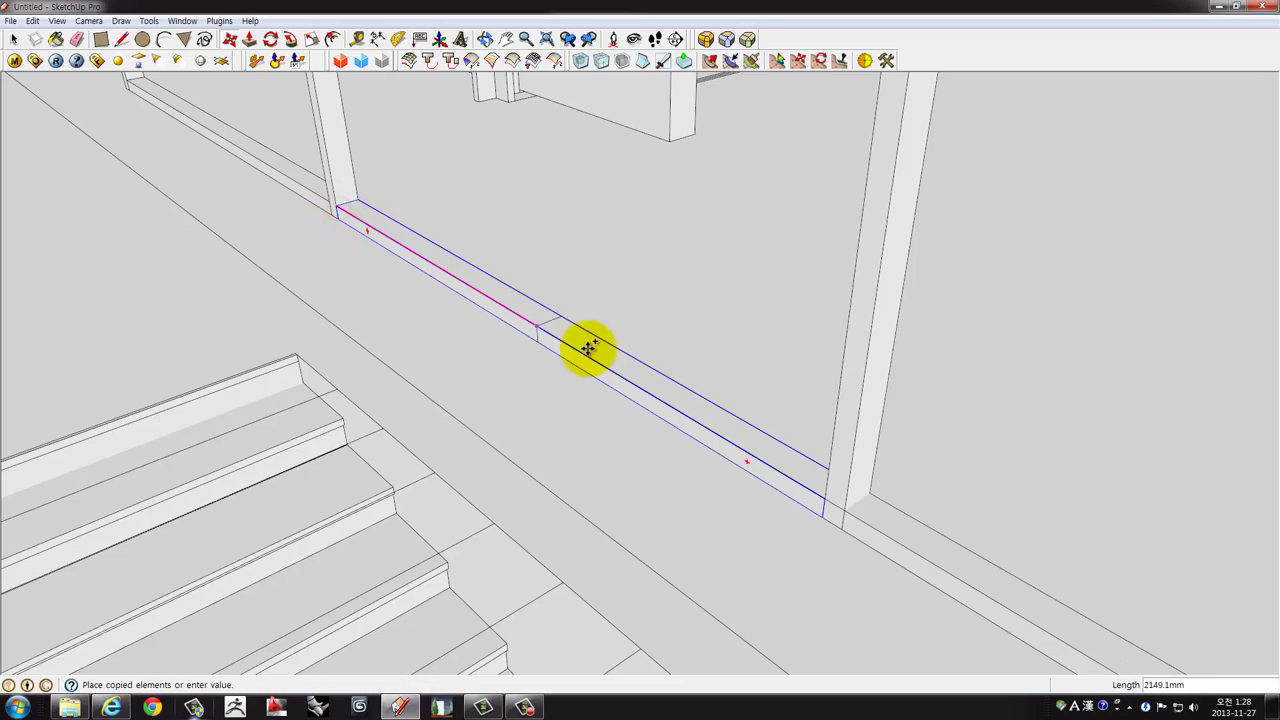
pyautogui.click(843, 510)
pyautogui.moveTo(843, 510)
pyautogui.mouseDown(button='middle')
pyautogui.moveTo(863, 557)
pyautogui.moveTo(894, 563)
pyautogui.moveTo(795, 375)
pyautogui.moveTo(943, 423)
pyautogui.mouseUp(button='middle')
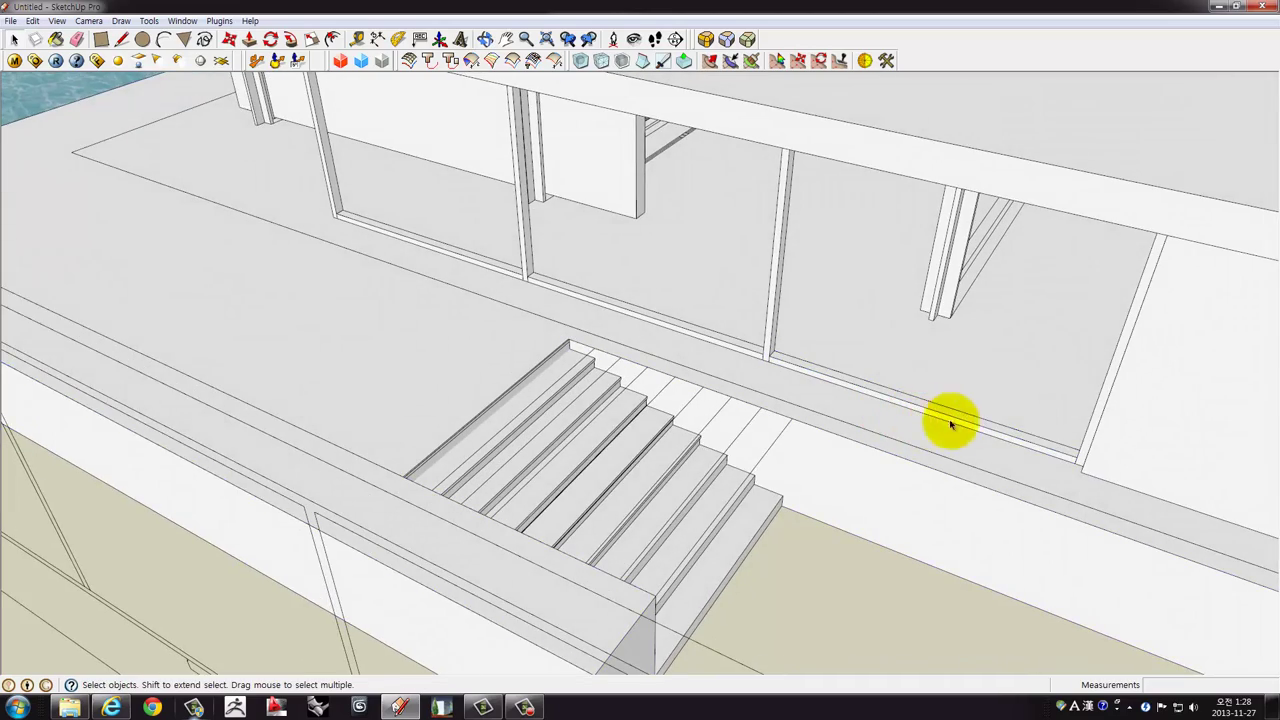
pyautogui.scroll(2, 943, 423)
# Copy the bottom rail up under the roof slab edge to close the frame.
pyautogui.click(948, 416)
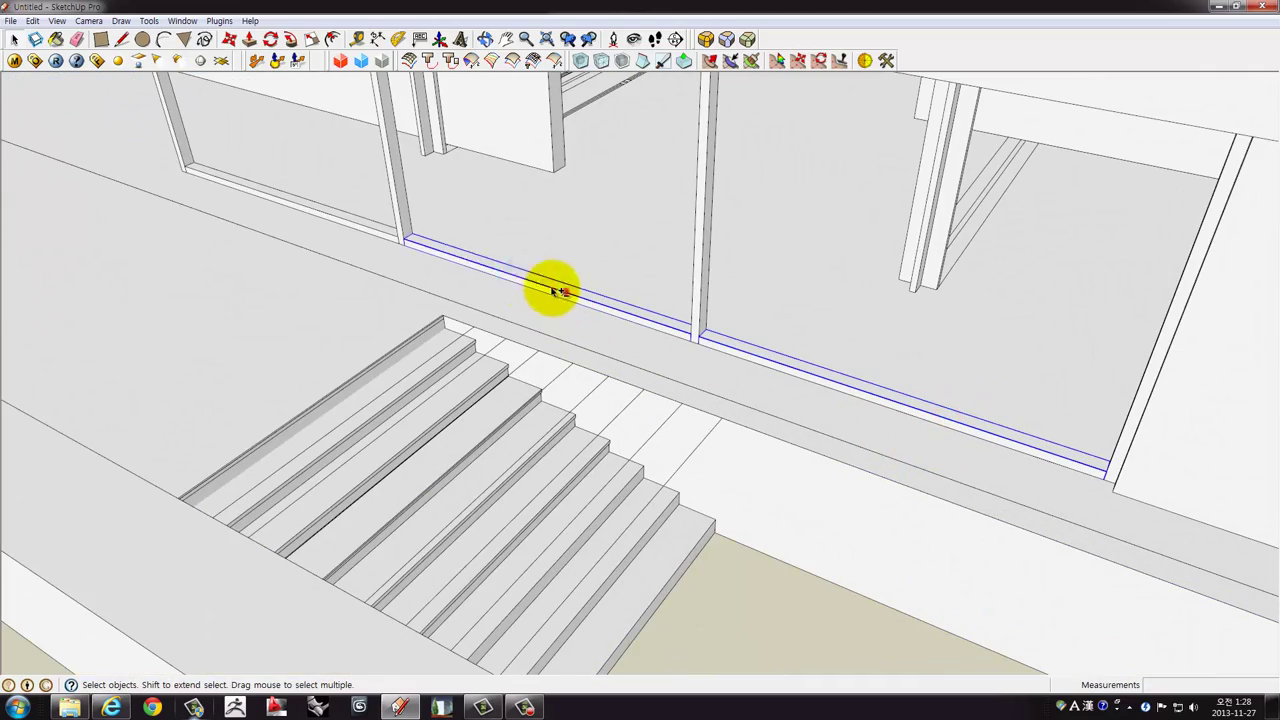
pyautogui.moveTo(397, 232)
pyautogui.mouseDown(button='middle')
pyautogui.moveTo(697, 494)
pyautogui.moveTo(571, 331)
pyautogui.mouseUp(button='middle')
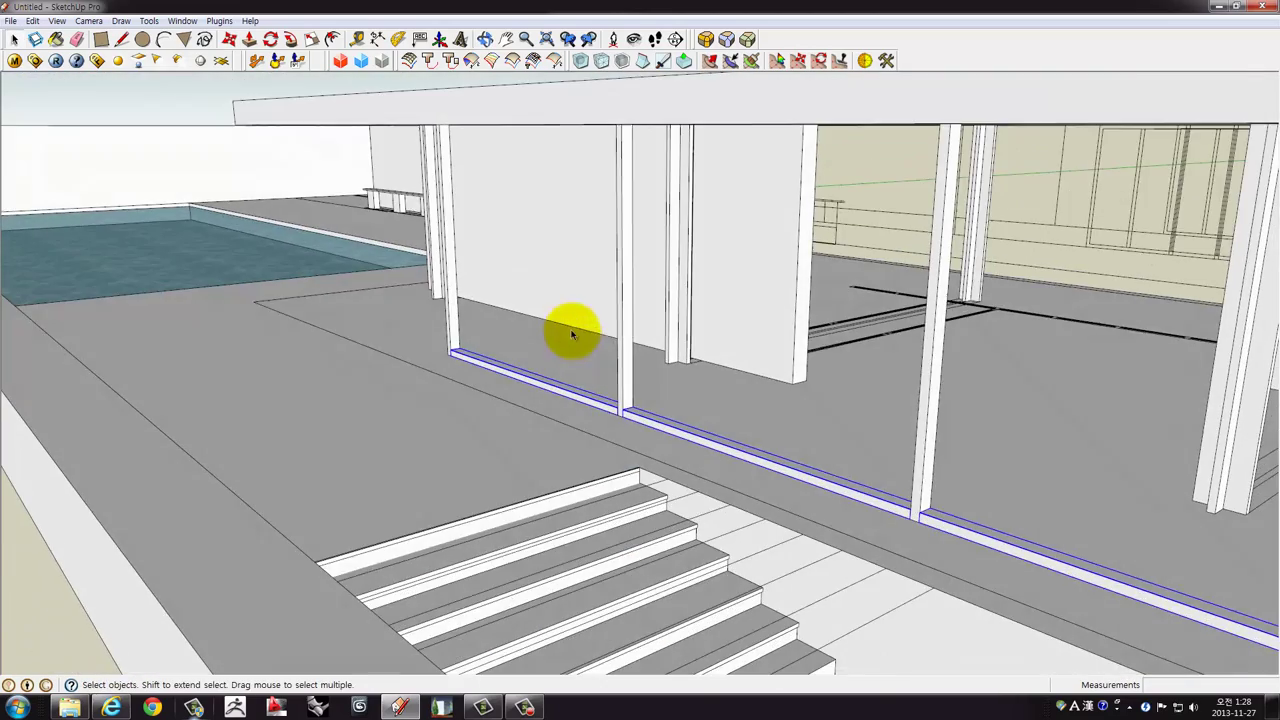
pyautogui.scroll(2, 600, 330)
pyautogui.scroll(2, 686, 487)
pyautogui.moveTo(686, 487)
pyautogui.mouseDown(button='middle')
pyautogui.moveTo(674, 423)
pyautogui.moveTo(686, 452)
pyautogui.mouseUp(button='middle')
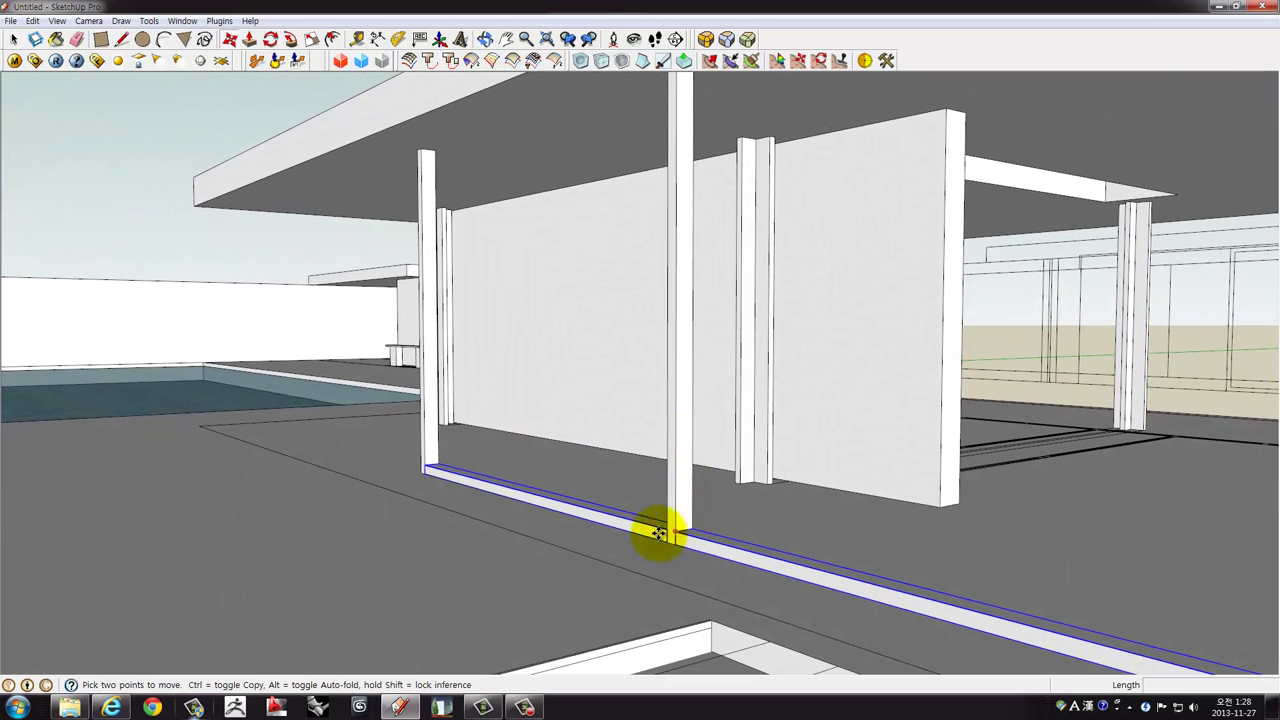
pyautogui.click(677, 528)
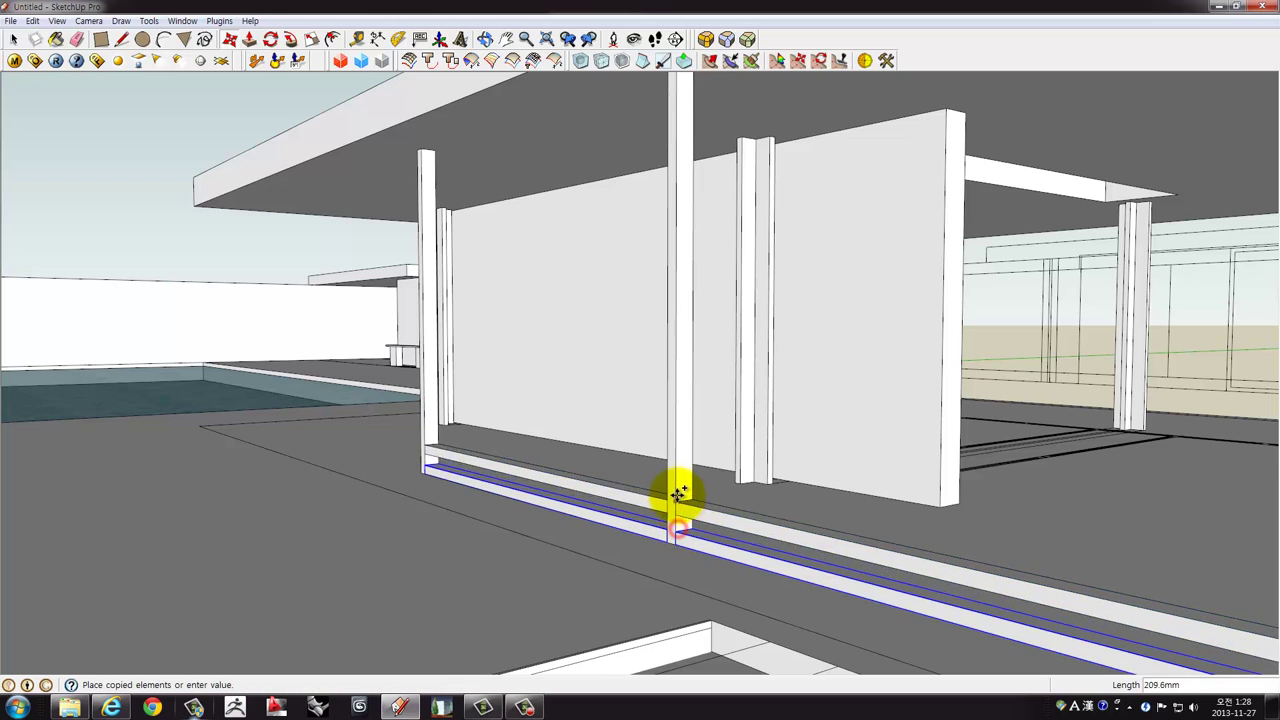
pyautogui.moveTo(674, 189); pyautogui.dragTo(712, 320, button='middle')
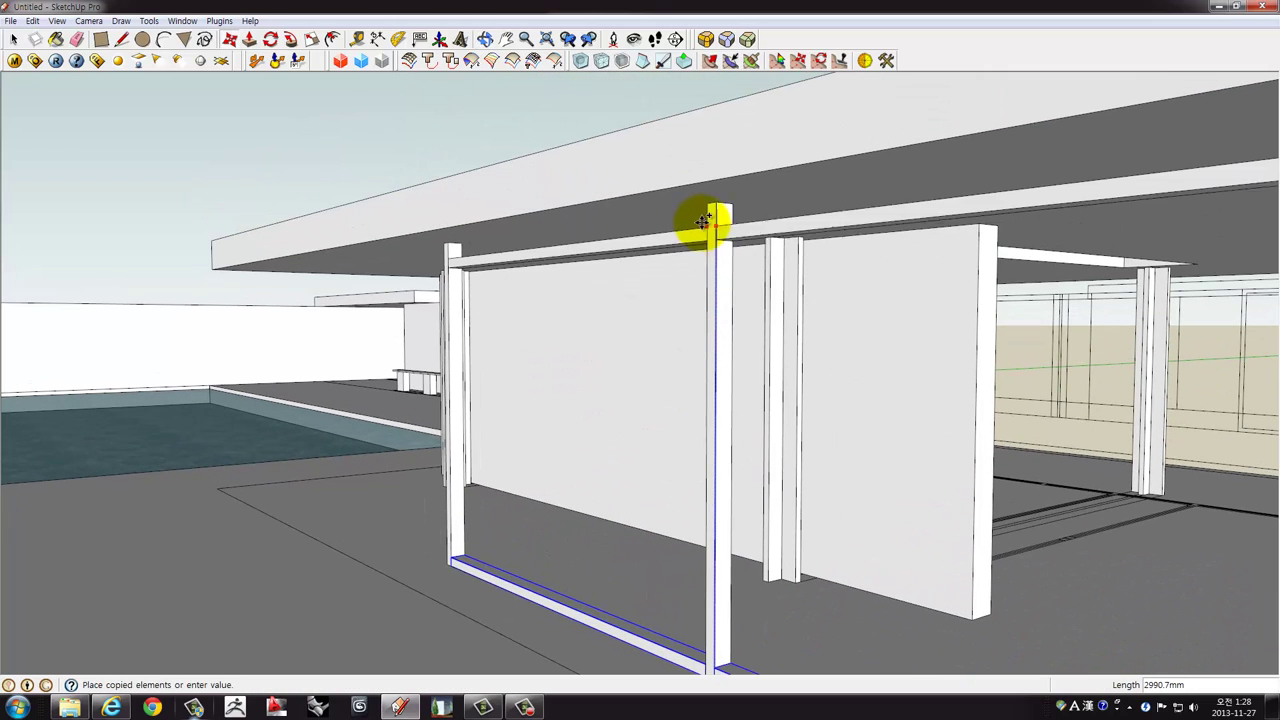
pyautogui.click(686, 184)
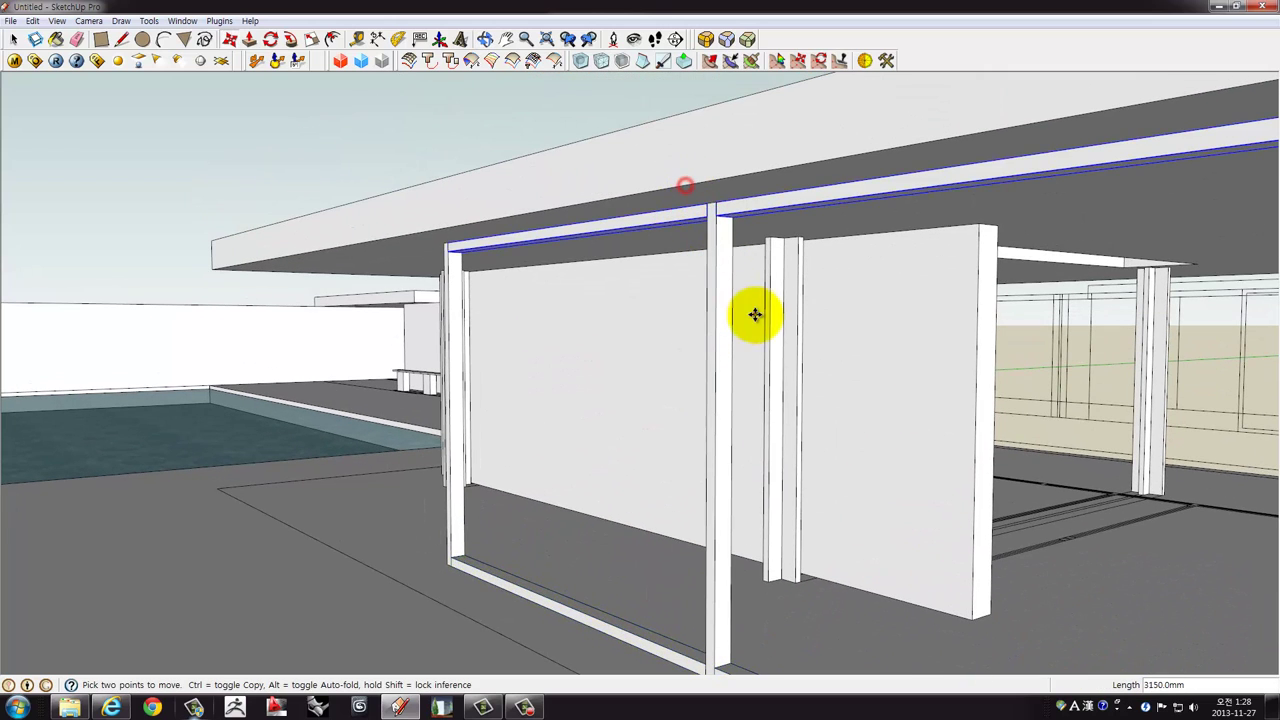
pyautogui.moveTo(754, 314)
pyautogui.mouseDown(button='middle')
pyautogui.moveTo(694, 357)
pyautogui.moveTo(940, 480)
pyautogui.moveTo(940, 462)
pyautogui.moveTo(666, 389)
pyautogui.moveTo(609, 443)
pyautogui.moveTo(700, 409)
pyautogui.moveTo(671, 403)
pyautogui.moveTo(620, 340)
pyautogui.moveTo(609, 409)
pyautogui.mouseUp(button='middle')
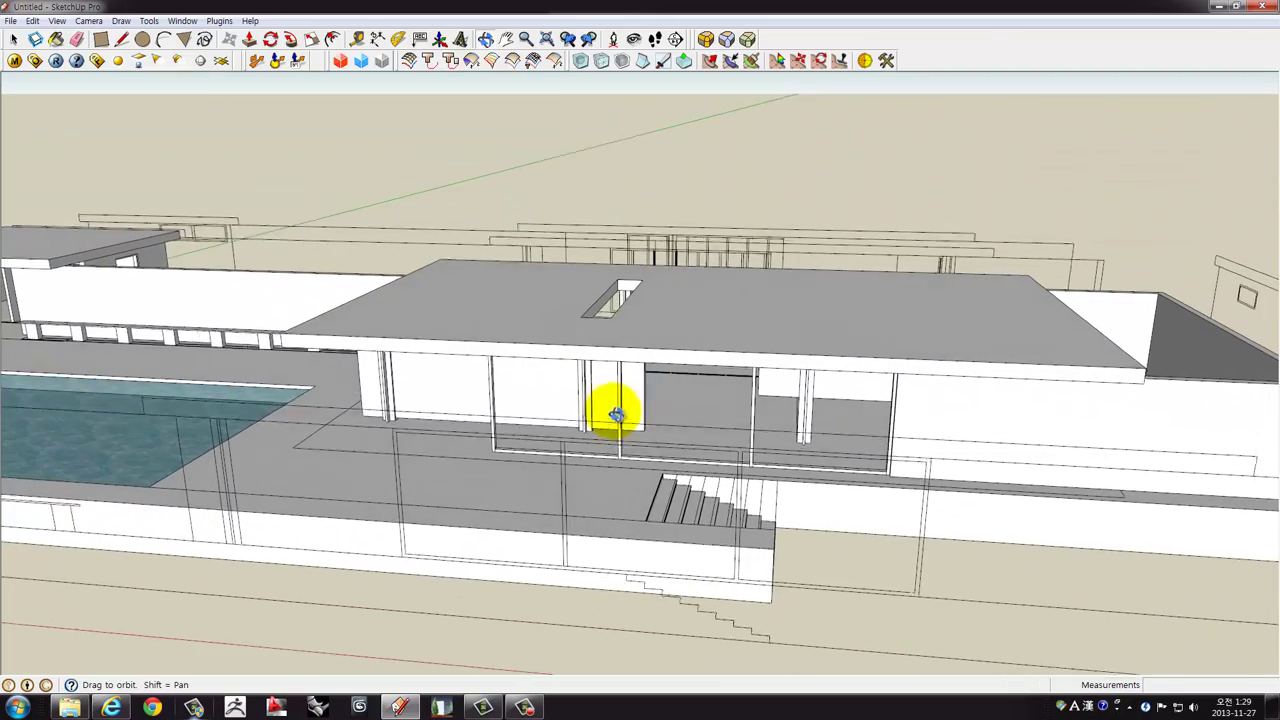
pyautogui.moveTo(706, 160)
pyautogui.mouseDown(button='middle')
pyautogui.moveTo(594, 357)
pyautogui.moveTo(250, 418)
pyautogui.moveTo(380, 366)
pyautogui.moveTo(417, 409)
pyautogui.moveTo(581, 389)
pyautogui.moveTo(743, 423)
pyautogui.moveTo(714, 414)
pyautogui.moveTo(738, 358)
pyautogui.moveTo(857, 300)
pyautogui.moveTo(886, 400)
pyautogui.moveTo(726, 374)
pyautogui.moveTo(640, 290)
pyautogui.mouseUp(button='middle')
# Draw a rectangle filling the window frame opening as the pane face.
pyautogui.scroll(3, 757, 343)
pyautogui.scroll(3, 837, 300)
pyautogui.scroll(2, 751, 343)
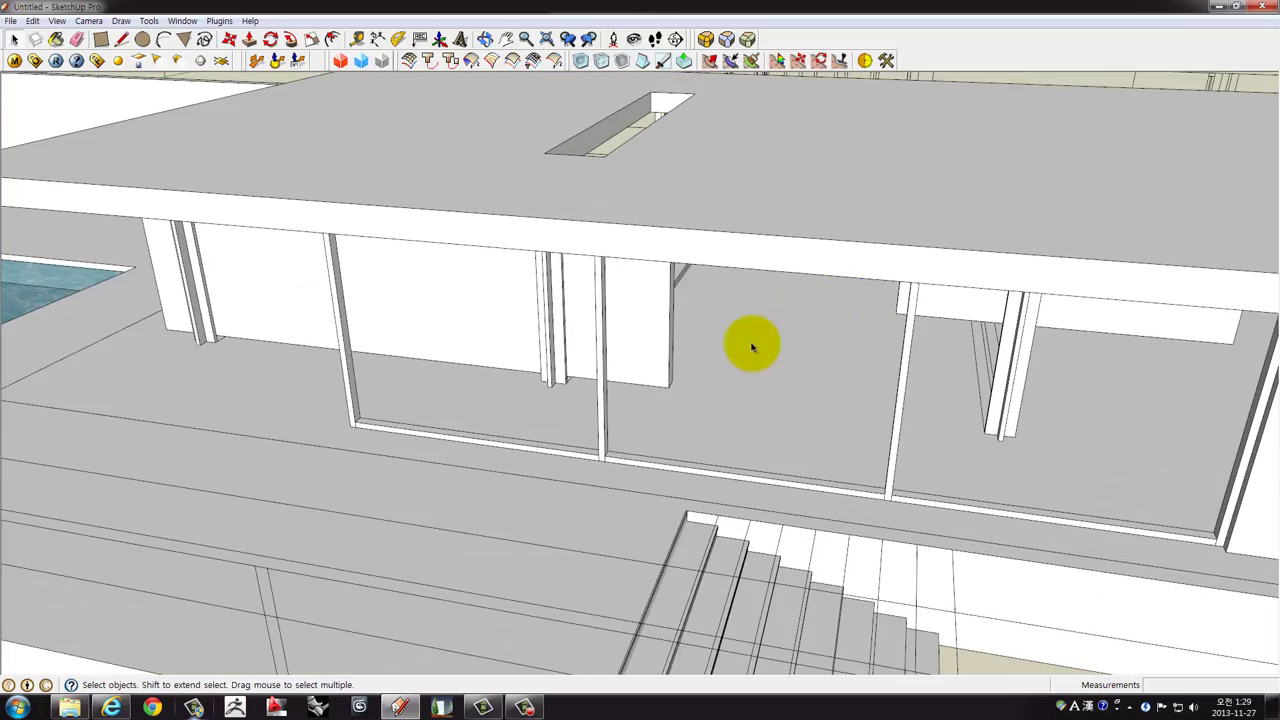
pyautogui.scroll(1, 467, 296)
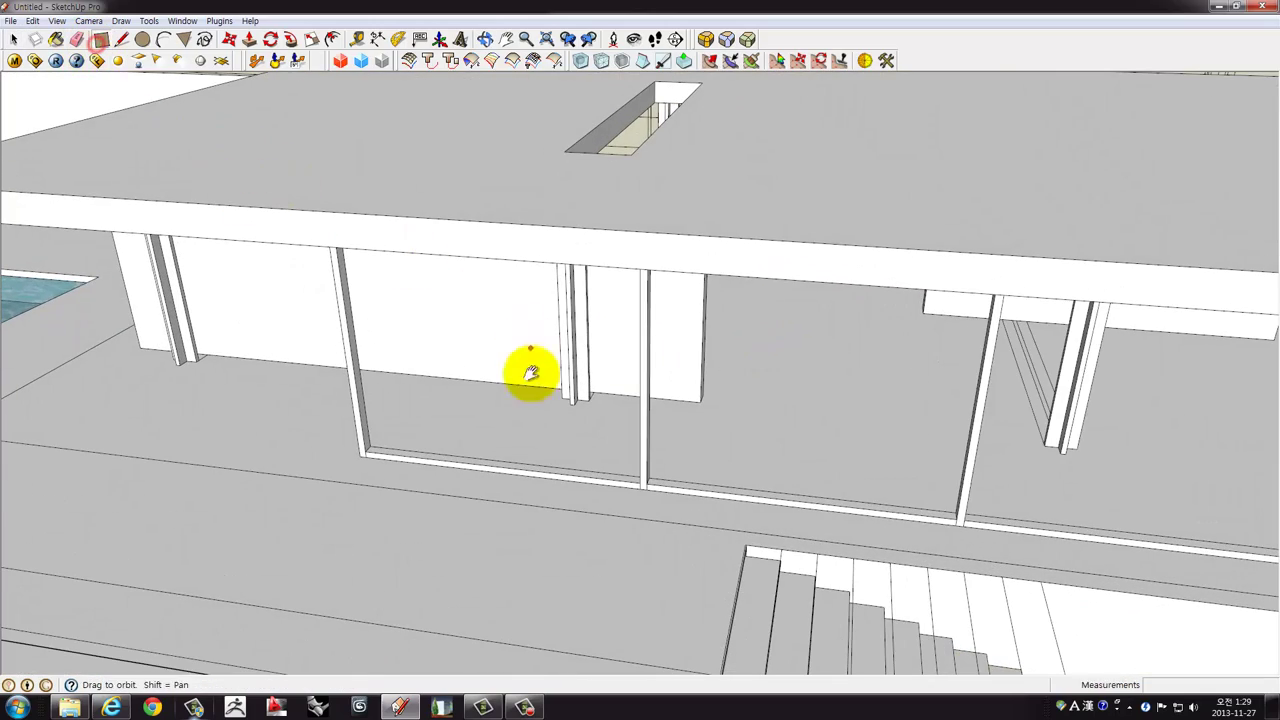
pyautogui.moveTo(531, 372)
pyautogui.mouseDown(button='middle')
pyautogui.moveTo(534, 449)
pyautogui.moveTo(534, 389)
pyautogui.moveTo(446, 346)
pyautogui.mouseUp(button='middle')
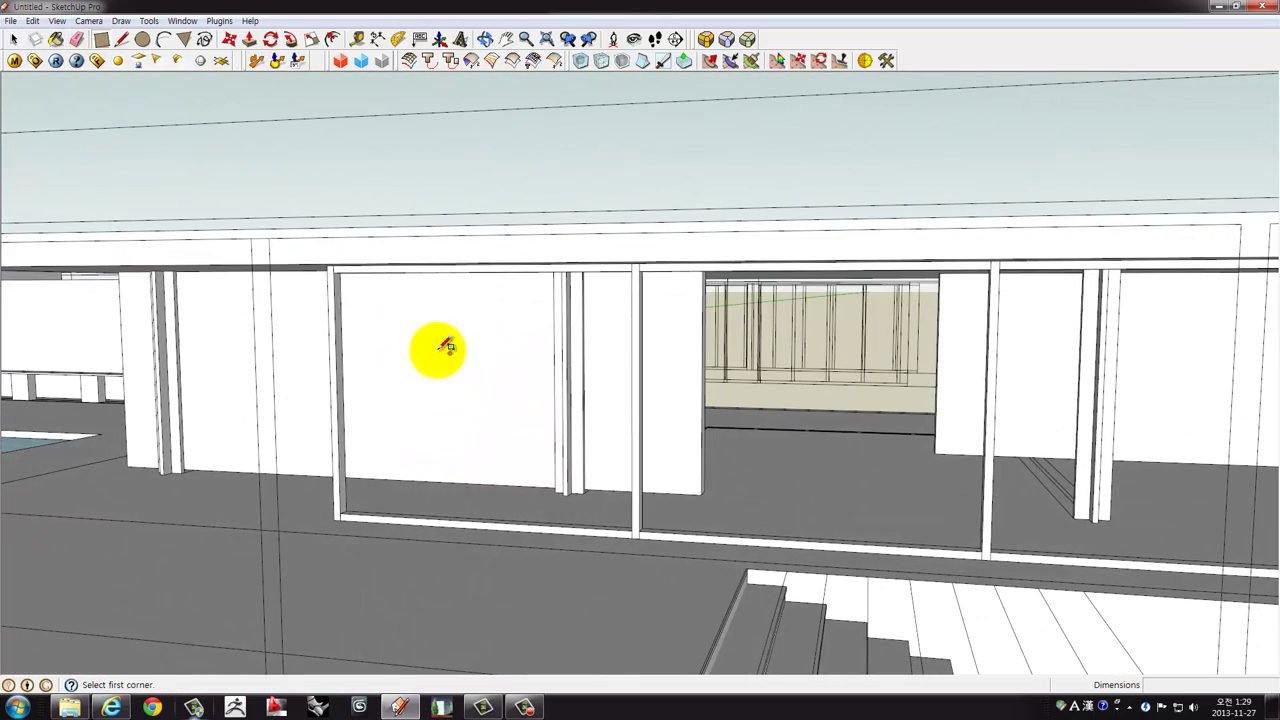
pyautogui.click(334, 270)
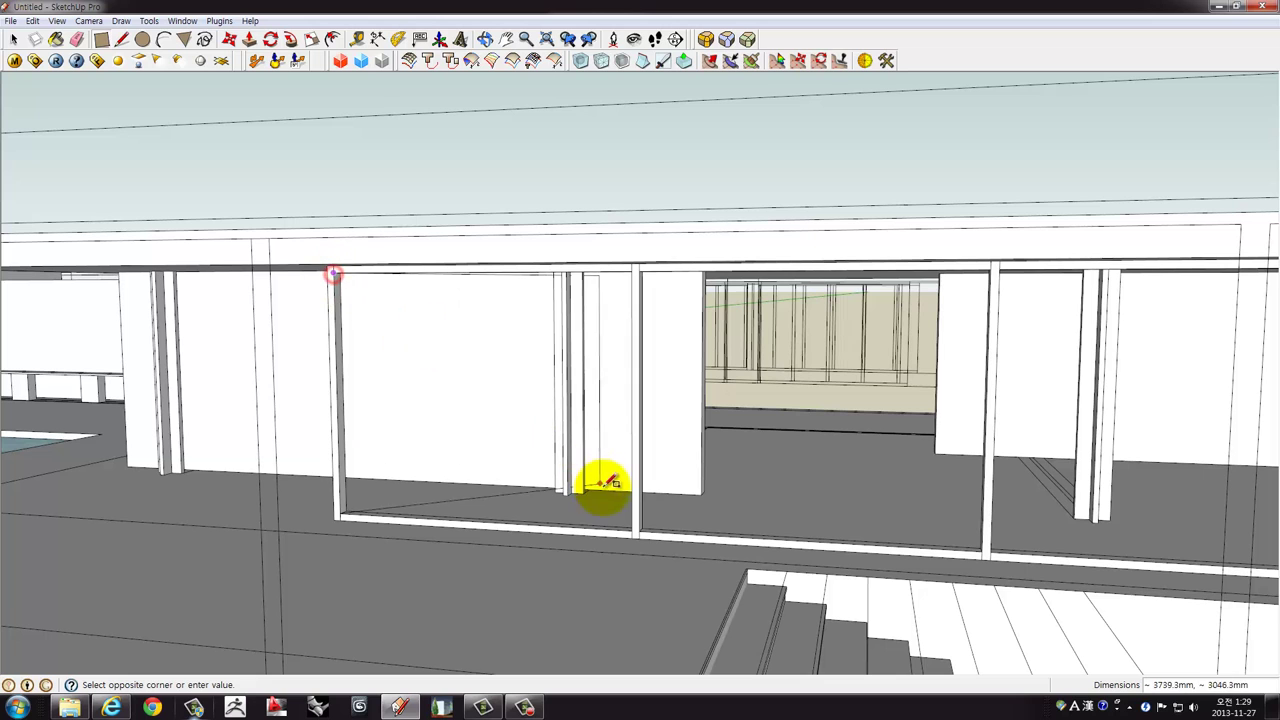
pyautogui.click(633, 522)
# Switch to X-ray view and give the pane face thickness.
pyautogui.scroll(3, 623, 508)
pyautogui.scroll(2, 611, 486)
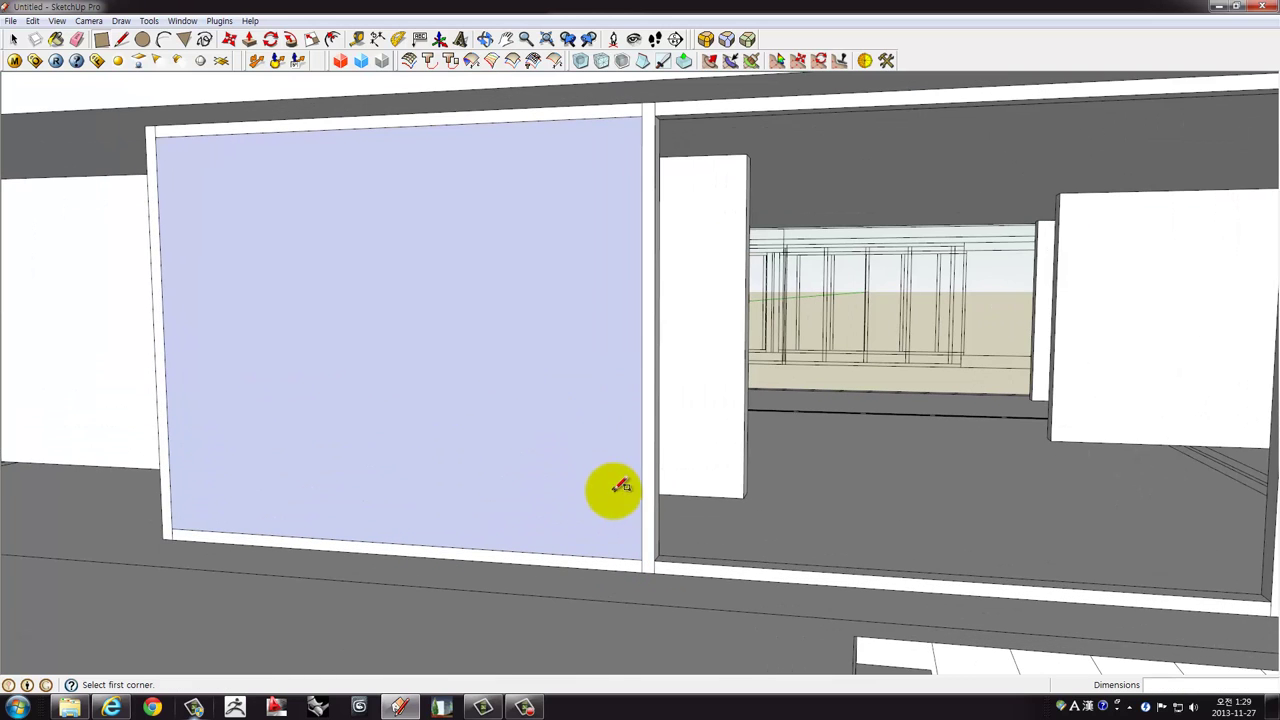
pyautogui.moveTo(611, 491)
pyautogui.mouseDown(button='middle')
pyautogui.moveTo(568, 484)
pyautogui.moveTo(449, 546)
pyautogui.mouseUp(button='middle')
pyautogui.scroll(2, 543, 537)
pyautogui.moveTo(543, 537)
pyautogui.mouseDown(button='middle')
pyautogui.moveTo(566, 543)
pyautogui.moveTo(562, 561)
pyautogui.moveTo(509, 537)
pyautogui.moveTo(545, 527)
pyautogui.mouseUp(button='middle')
pyautogui.press('x')
pyautogui.click(558, 517)
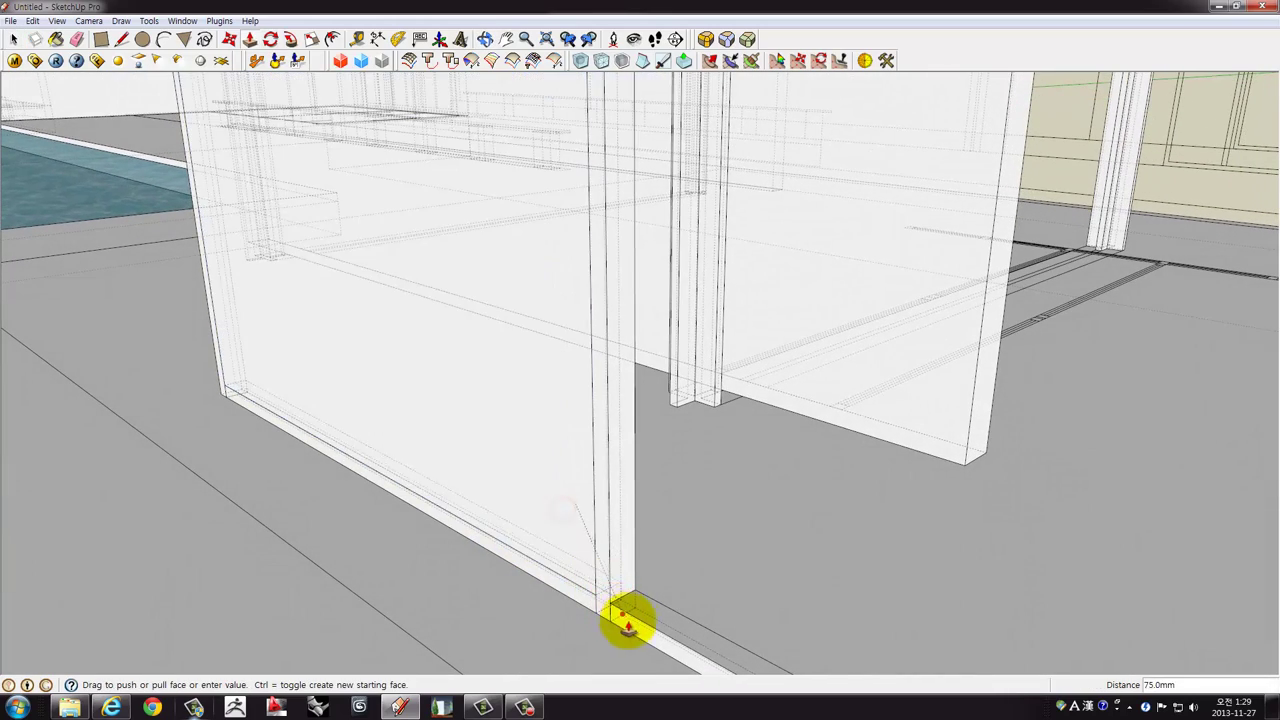
pyautogui.click(643, 609)
# Push the pane 75 mm to seat it in the frame, then select it.
pyautogui.moveTo(643, 609)
pyautogui.mouseDown(button='middle')
pyautogui.moveTo(655, 547)
pyautogui.moveTo(609, 571)
pyautogui.mouseUp(button='middle')
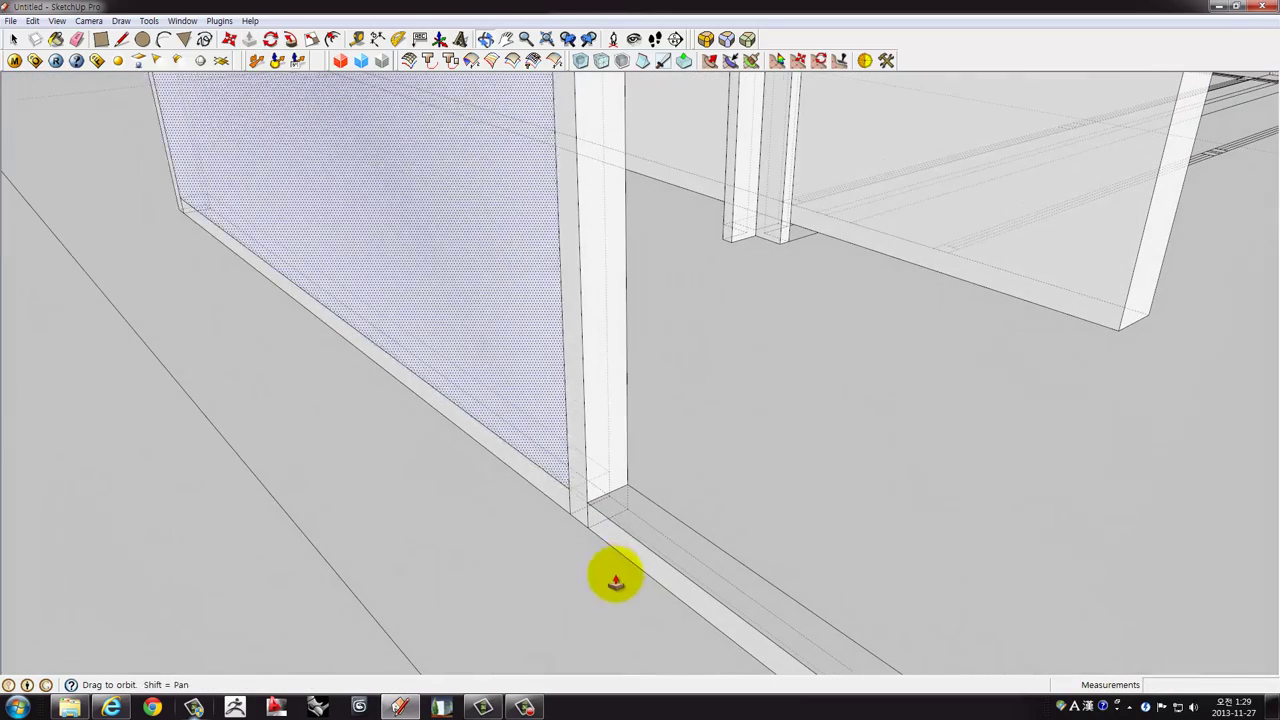
pyautogui.click(632, 530)
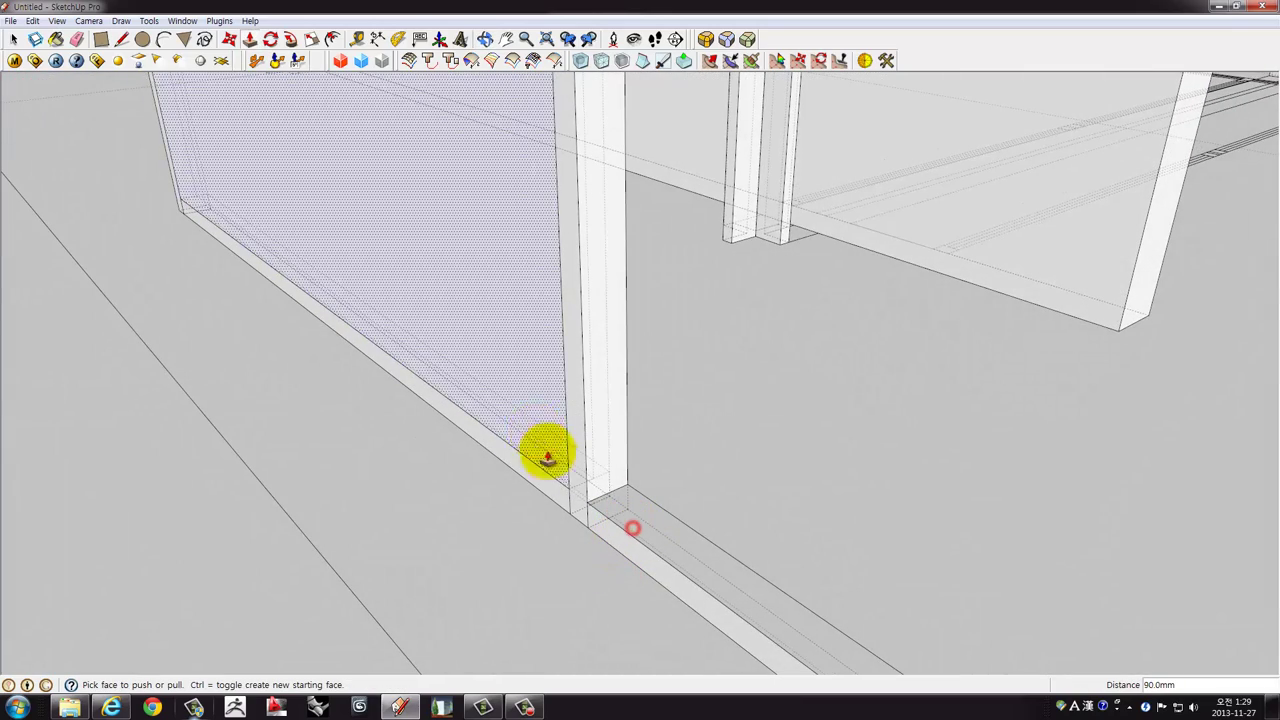
pyautogui.moveTo(536, 430); pyautogui.dragTo(607, 530)
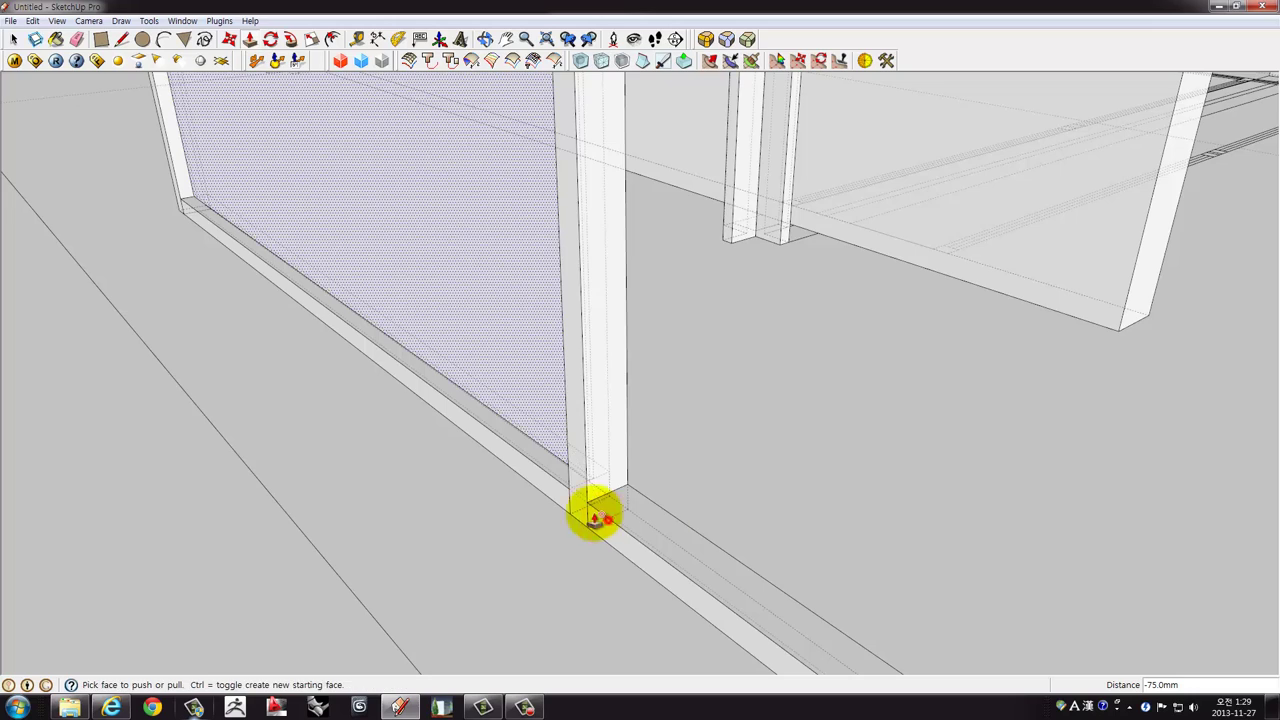
pyautogui.moveTo(594, 517); pyautogui.dragTo(731, 500, button='middle')
pyautogui.scroll(2, 731, 500)
pyautogui.press('space')
pyautogui.click(743, 393)
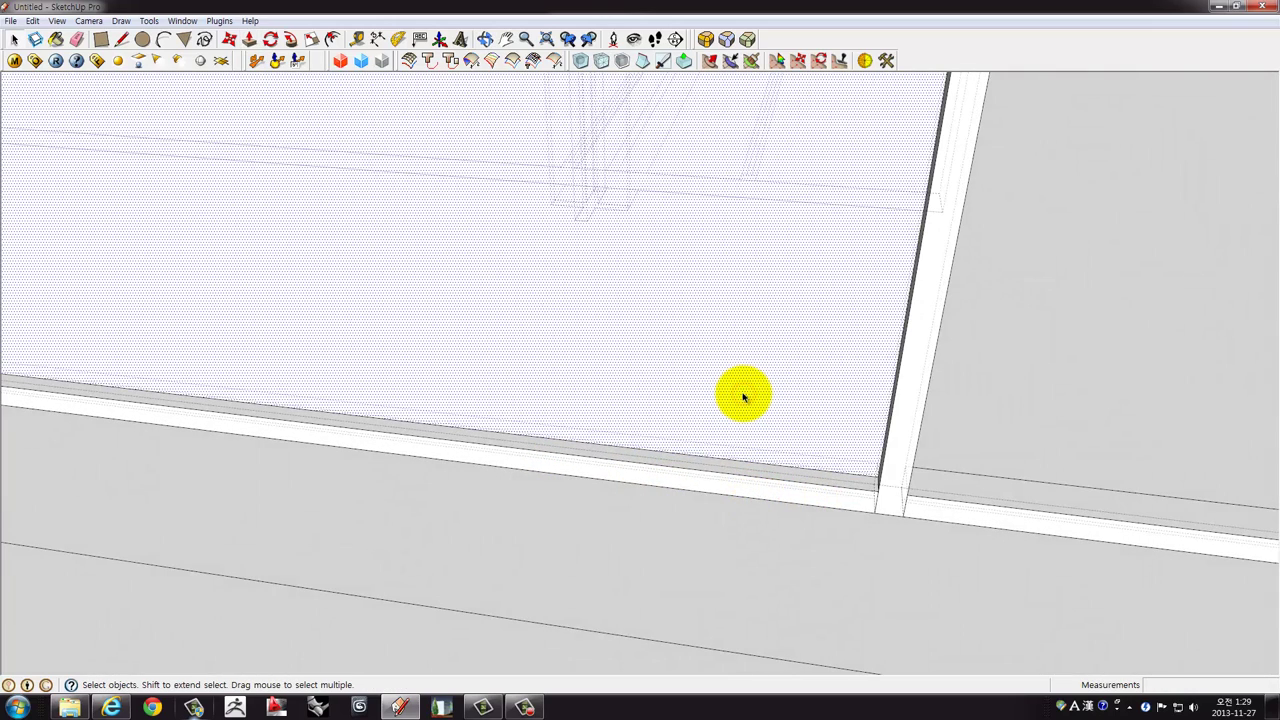
pyautogui.scroll(-3, 727, 421)
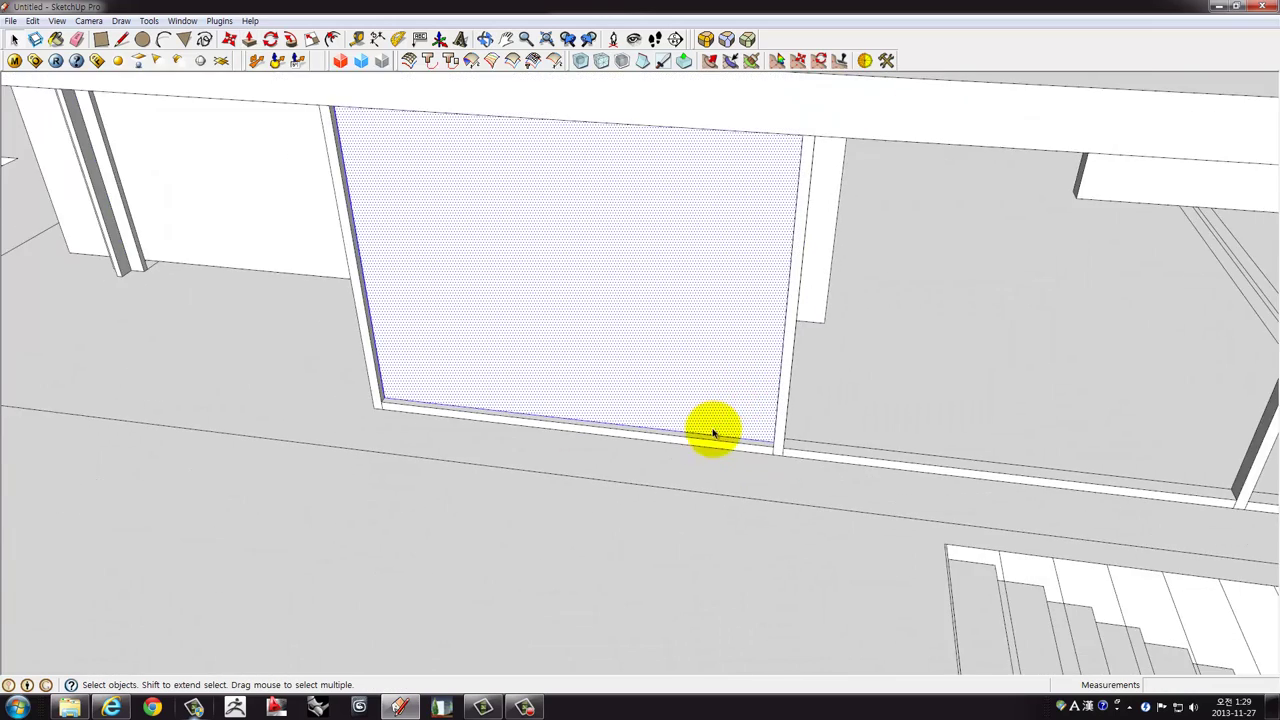
pyautogui.scroll(-2, 709, 429)
pyautogui.moveTo(691, 434)
pyautogui.mouseDown(button='middle')
pyautogui.moveTo(680, 429)
pyautogui.moveTo(750, 388)
pyautogui.mouseUp(button='middle')
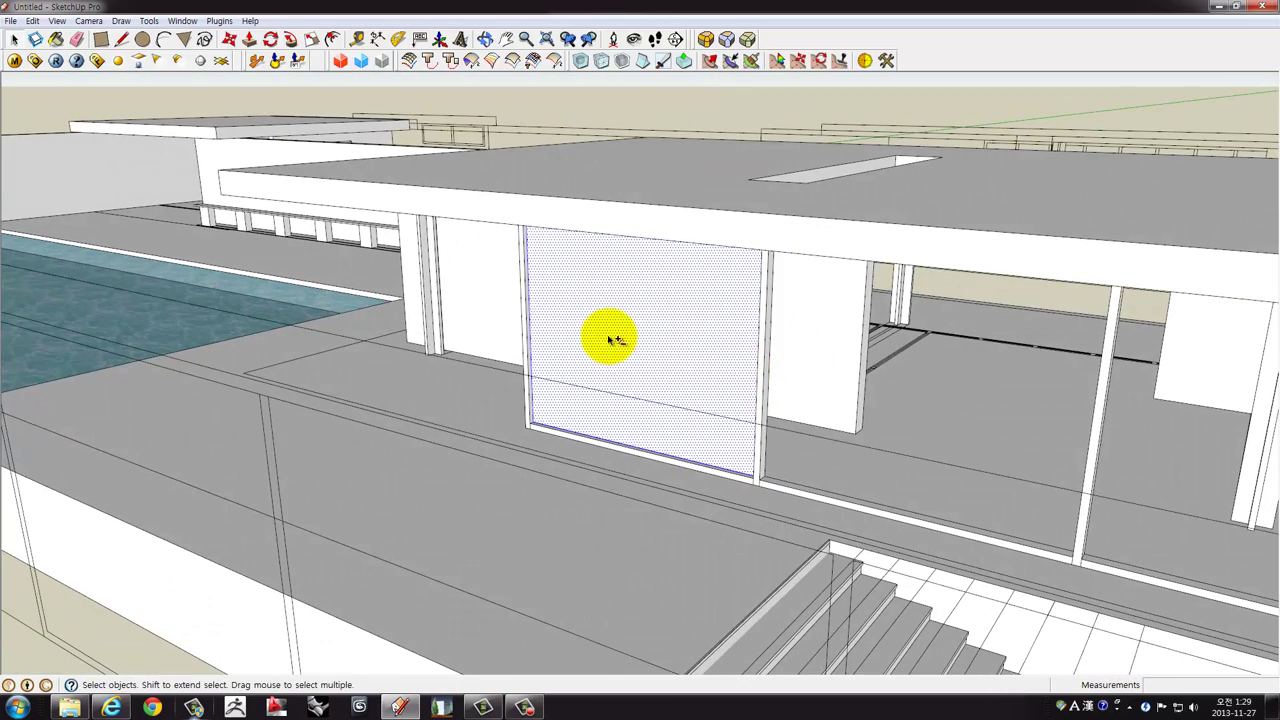
pyautogui.moveTo(612, 338)
pyautogui.mouseDown(button='middle')
pyautogui.moveTo(666, 363)
pyautogui.moveTo(647, 373)
pyautogui.mouseUp(button='middle')
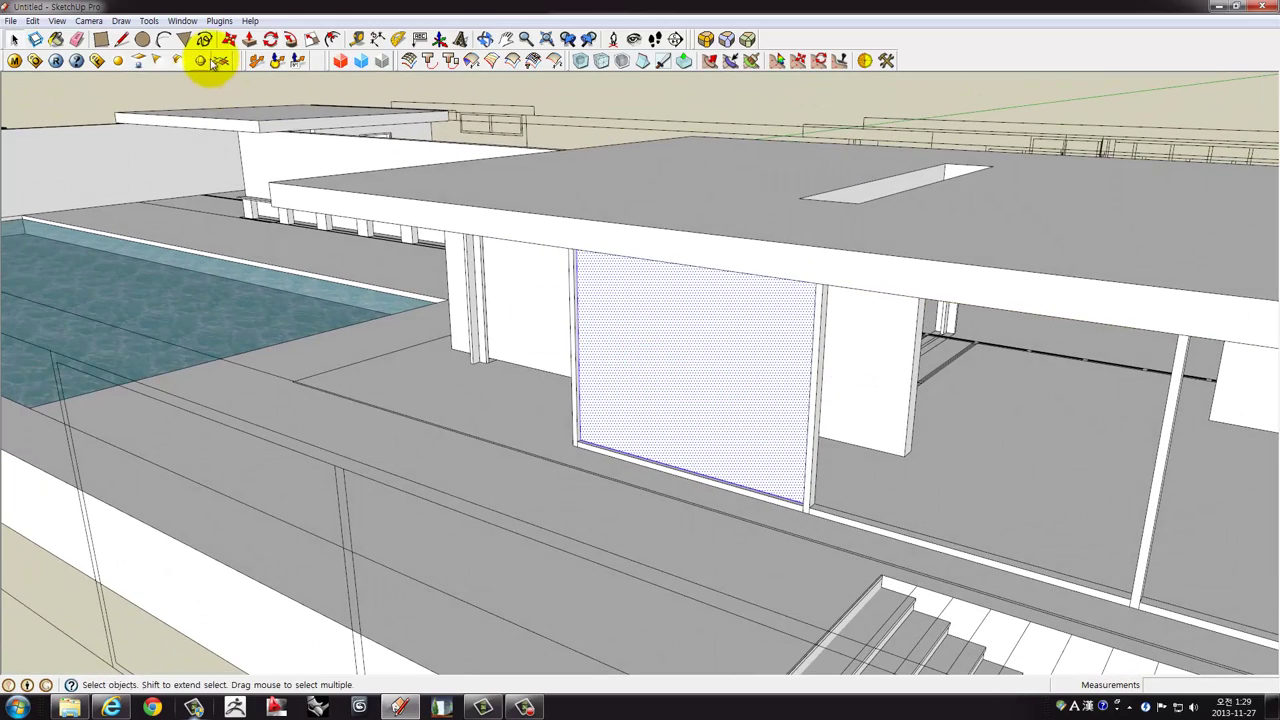
# Paint the window pane with Translucent_Glass_Blue from the Translucent materials.
pyautogui.click(183, 21)
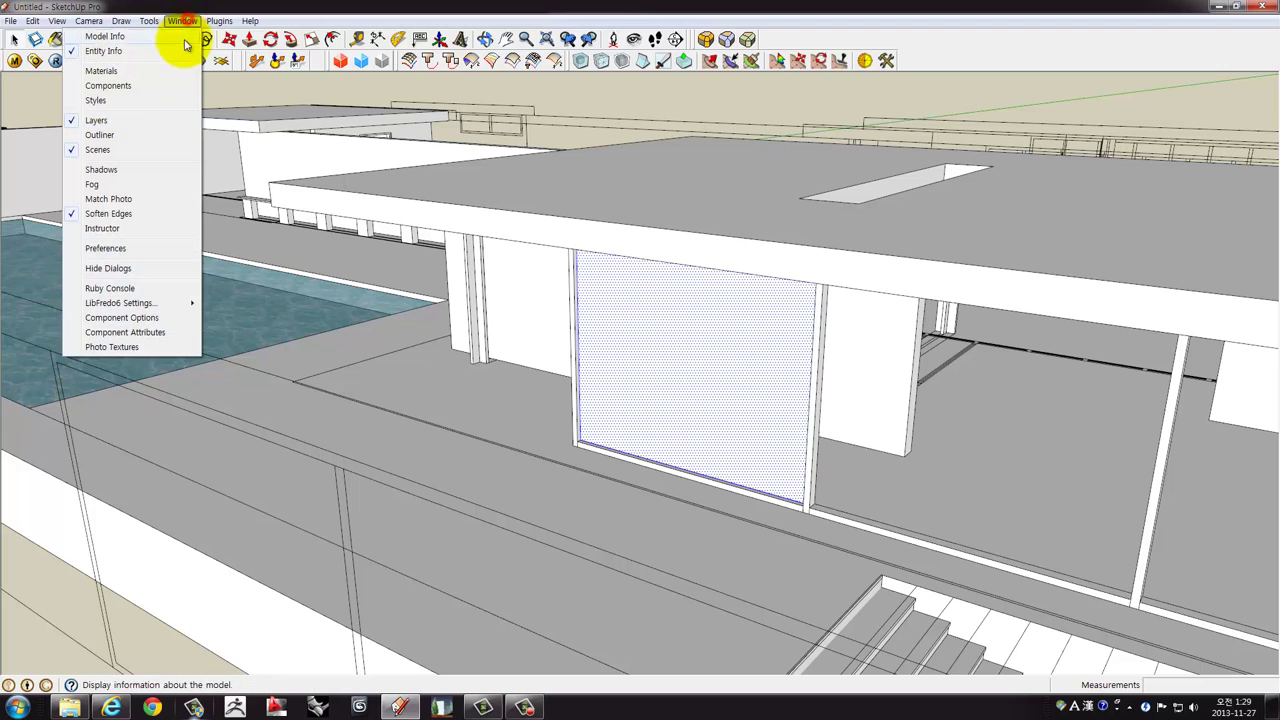
pyautogui.click(156, 72)
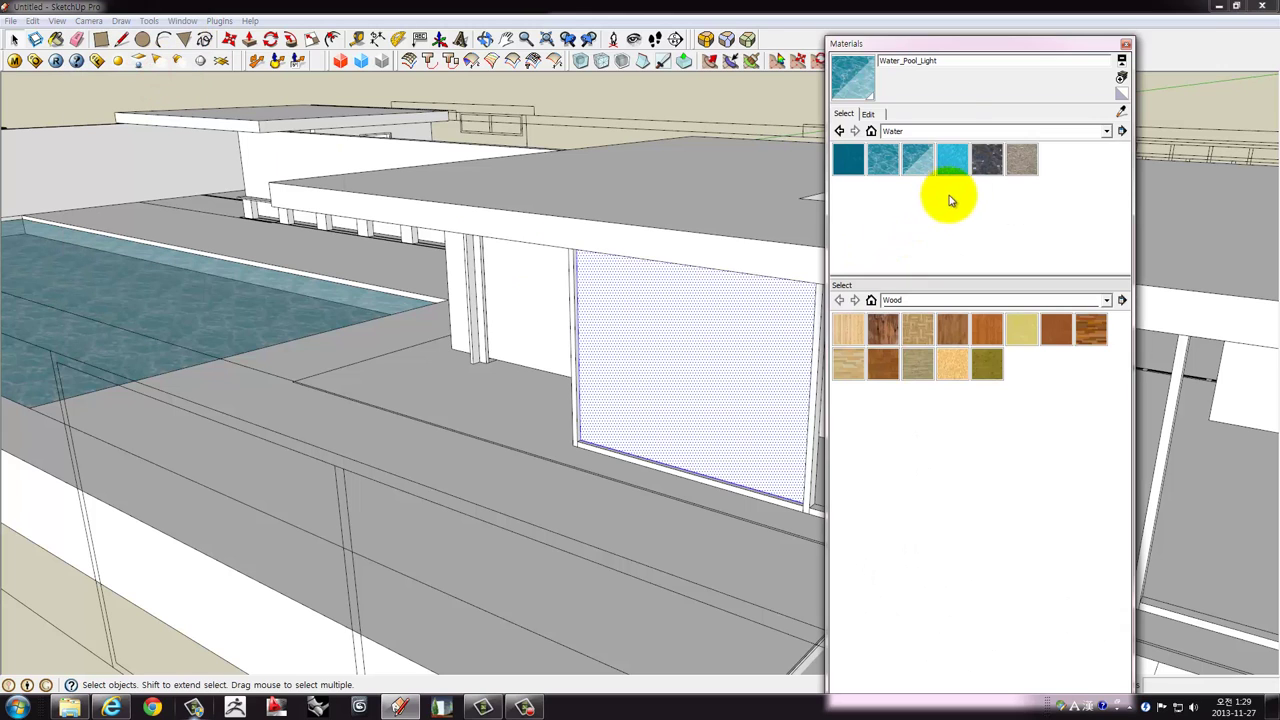
pyautogui.click(960, 131)
pyautogui.click(927, 275)
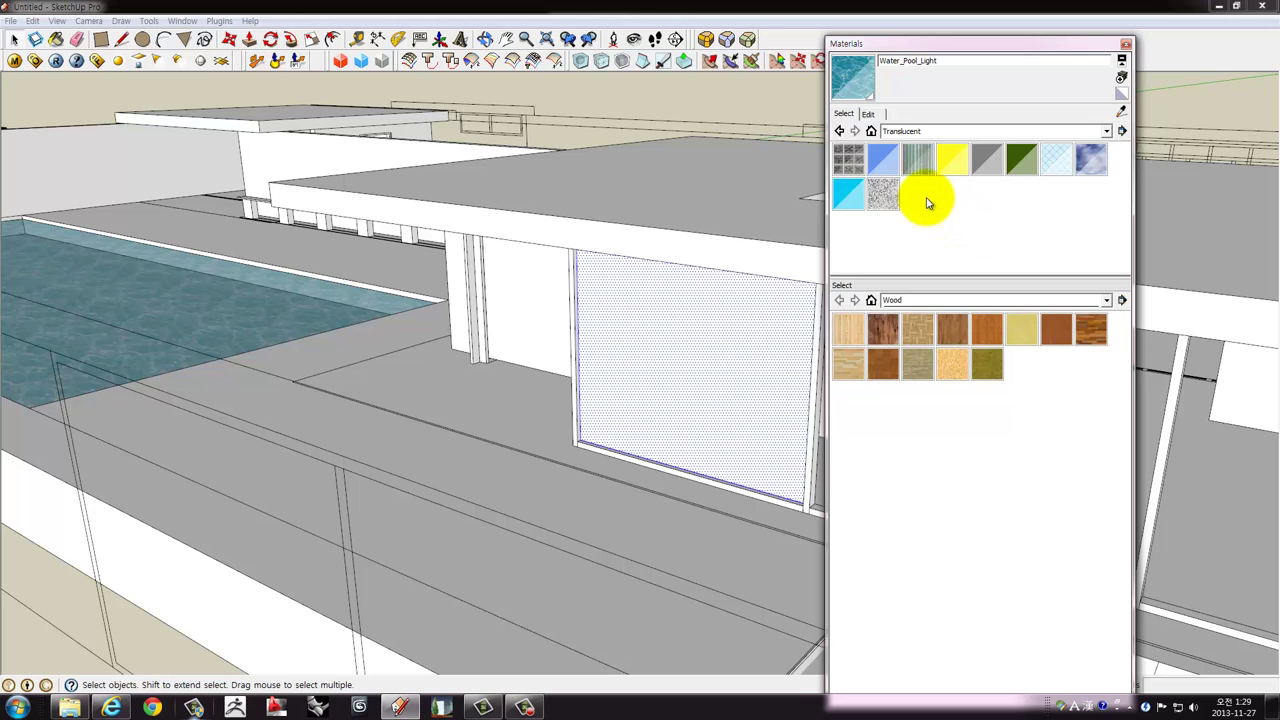
pyautogui.click(884, 162)
pyautogui.click(726, 296)
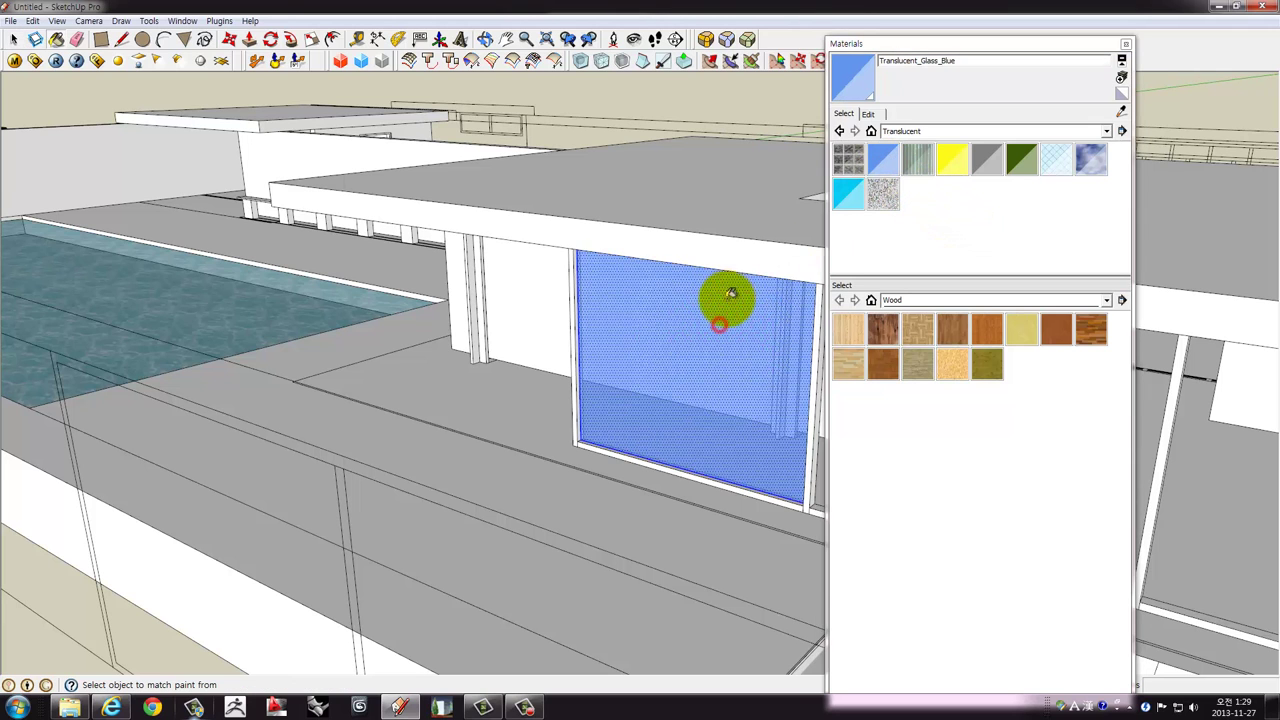
pyautogui.moveTo(726, 294)
pyautogui.mouseDown(button='middle')
pyautogui.moveTo(513, 283)
pyautogui.moveTo(586, 294)
pyautogui.mouseUp(button='middle')
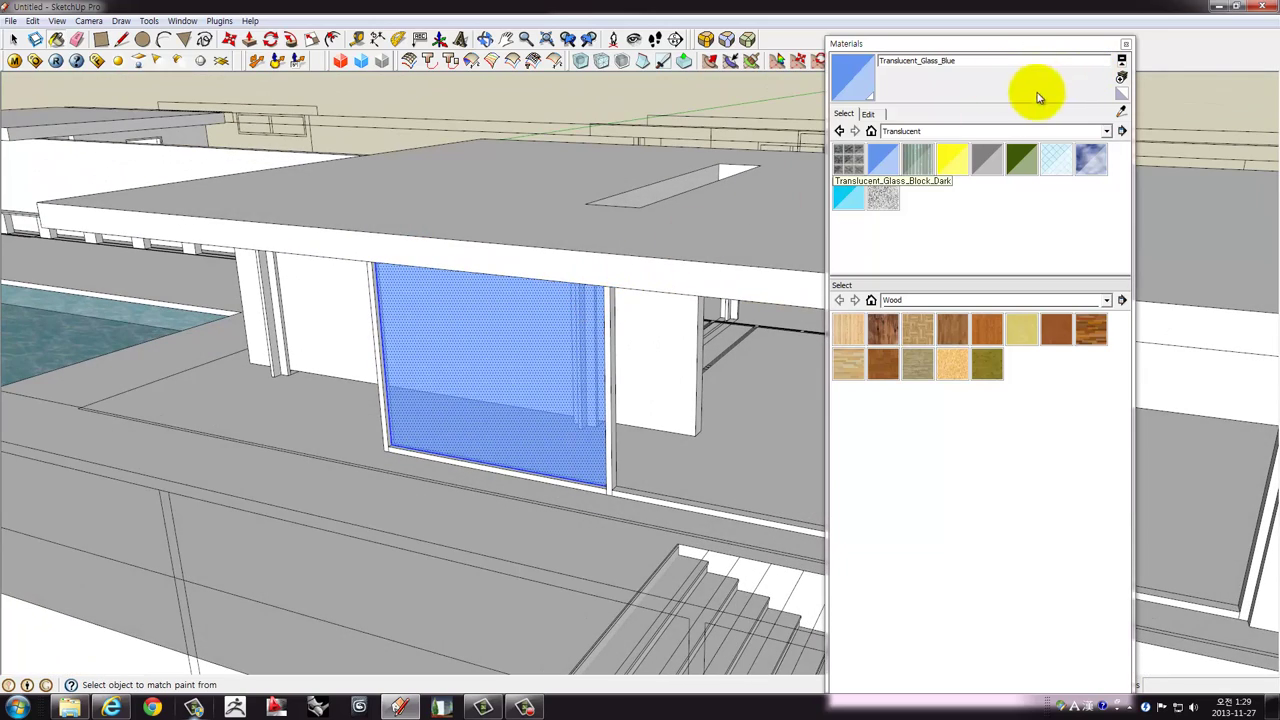
# Edit Translucent_Glass_Blue under In Model, raising its red value toward a paler blue.
pyautogui.click(918, 142)
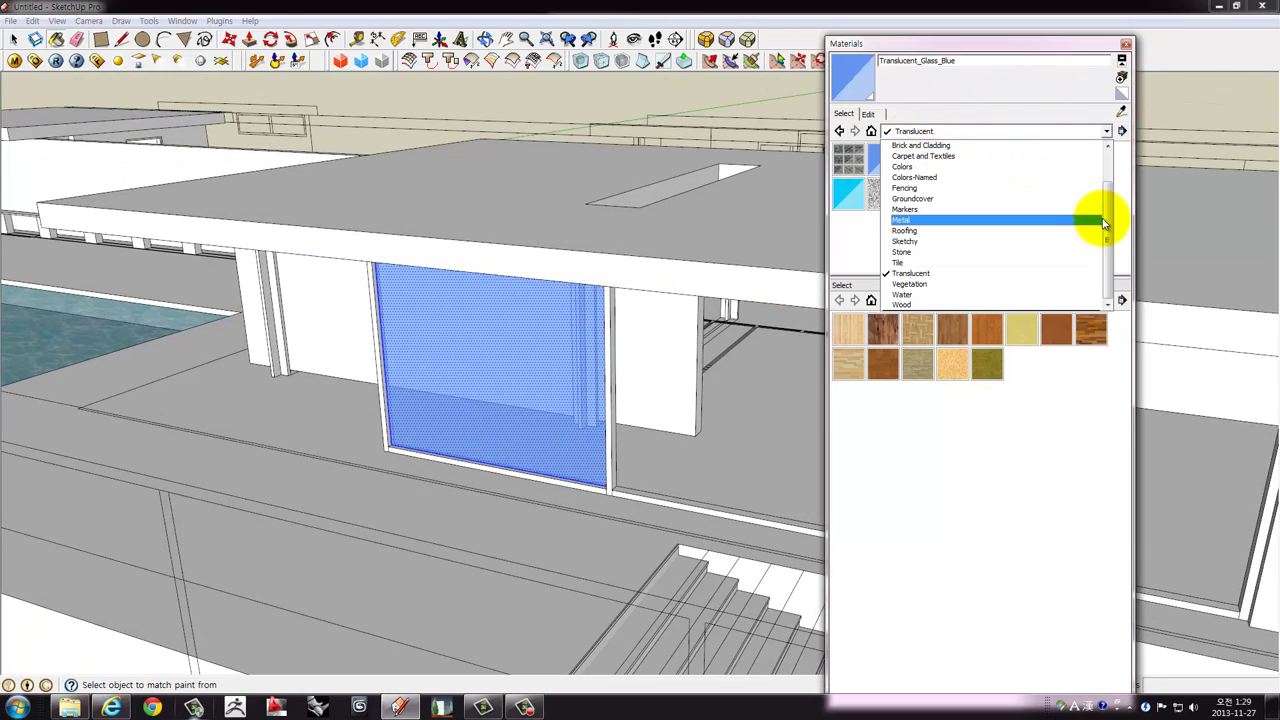
pyautogui.moveTo(1097, 214)
pyautogui.mouseDown()
pyautogui.moveTo(1107, 197)
pyautogui.moveTo(1066, 177)
pyautogui.mouseUp()
pyautogui.click(918, 148)
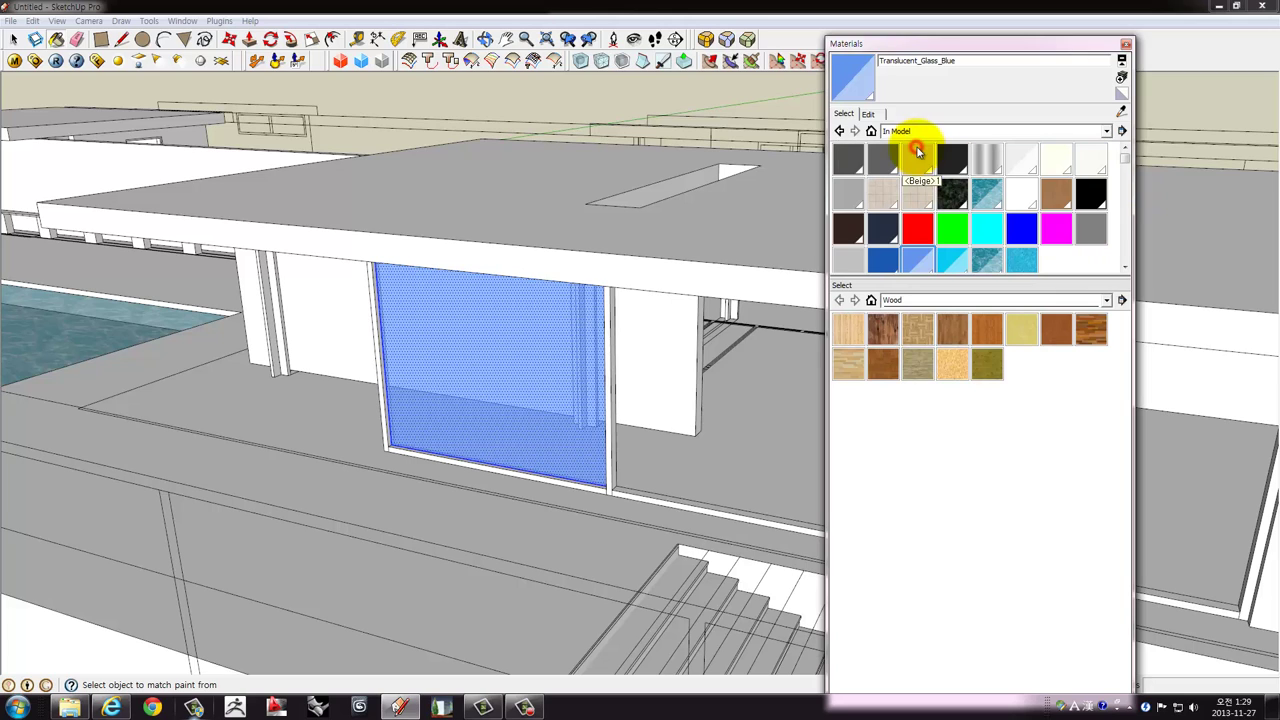
pyautogui.moveTo(1126, 160); pyautogui.dragTo(1126, 222)
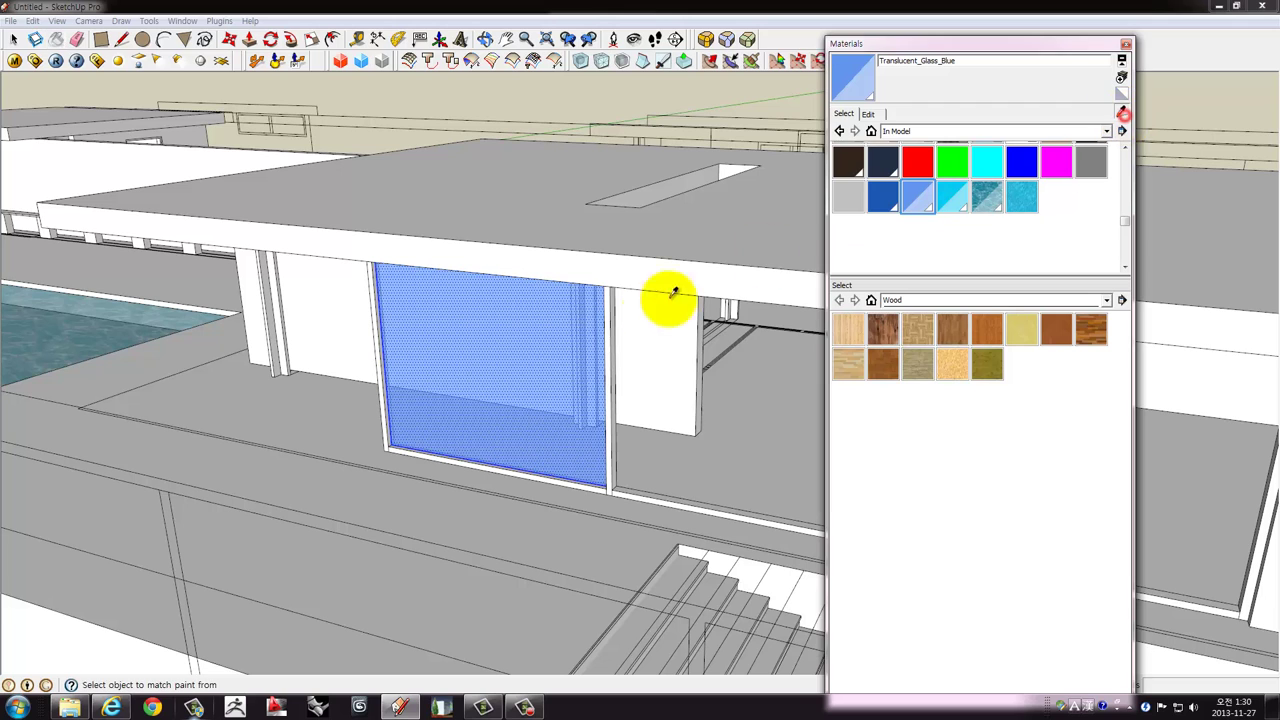
pyautogui.moveTo(591, 334); pyautogui.dragTo(674, 314, button='middle')
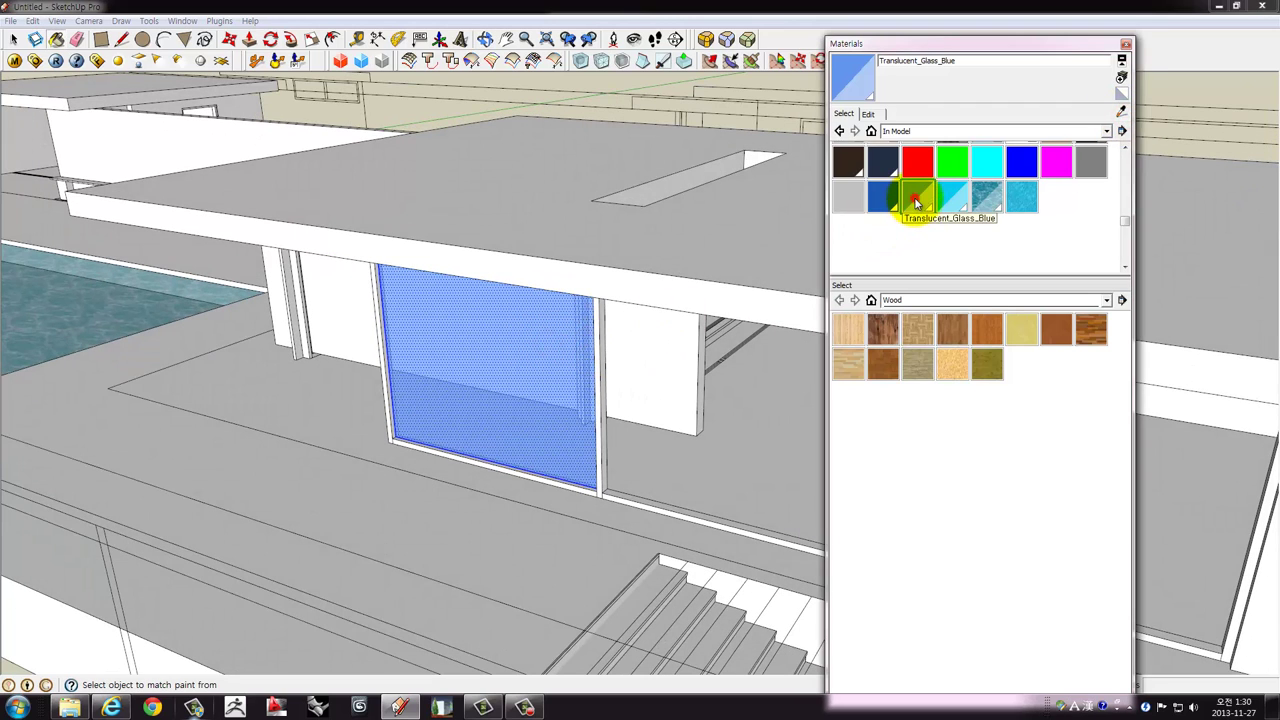
pyautogui.doubleClick(917, 202)
pyautogui.click(846, 113)
pyautogui.click(867, 115)
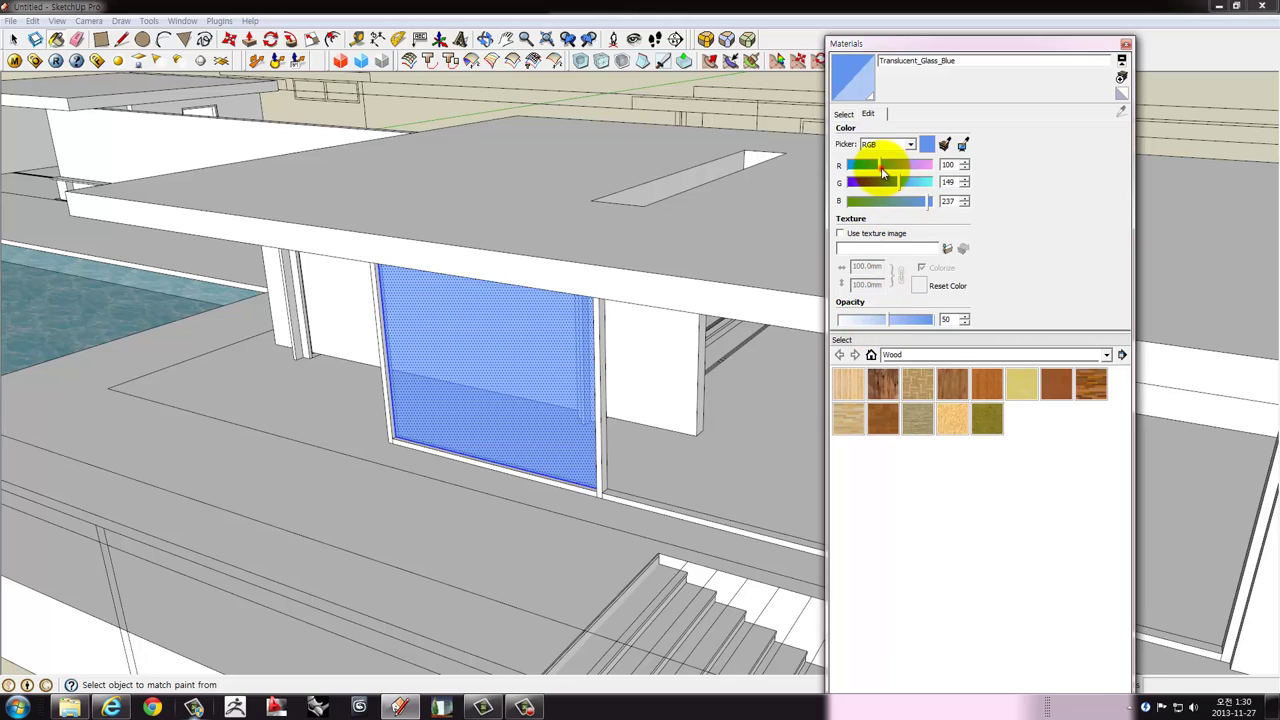
pyautogui.moveTo(891, 178); pyautogui.dragTo(915, 193)
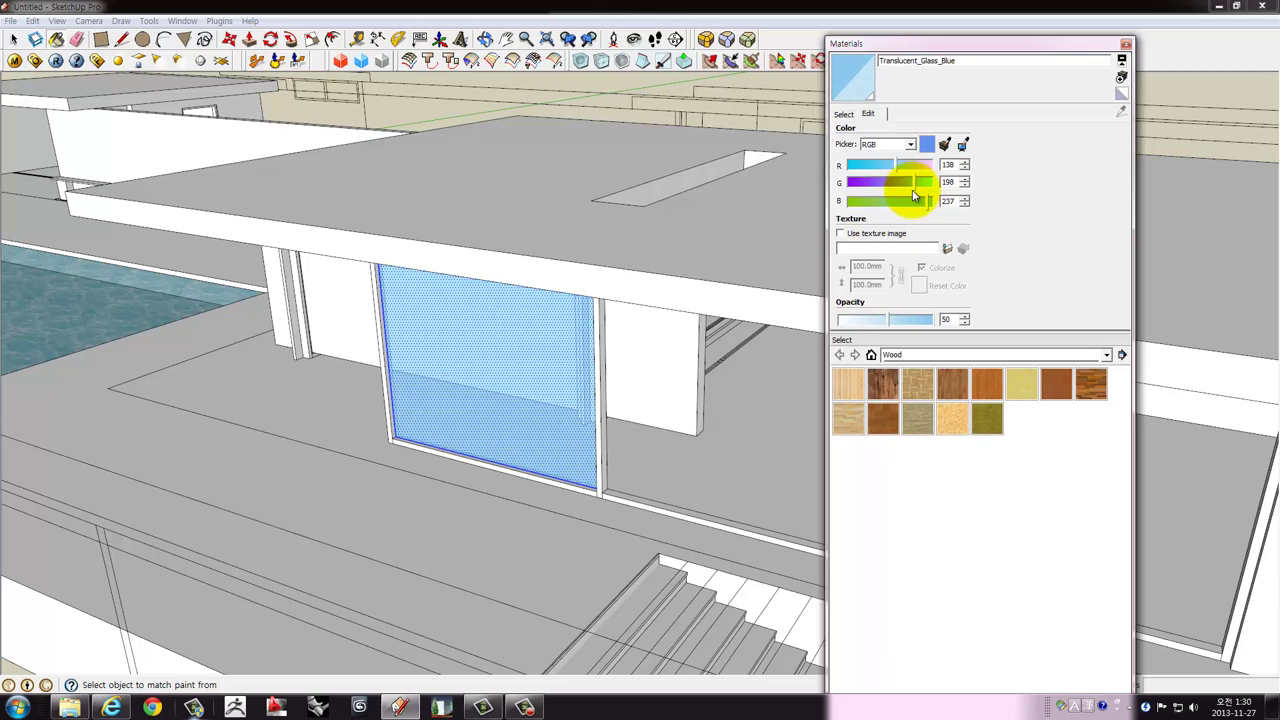
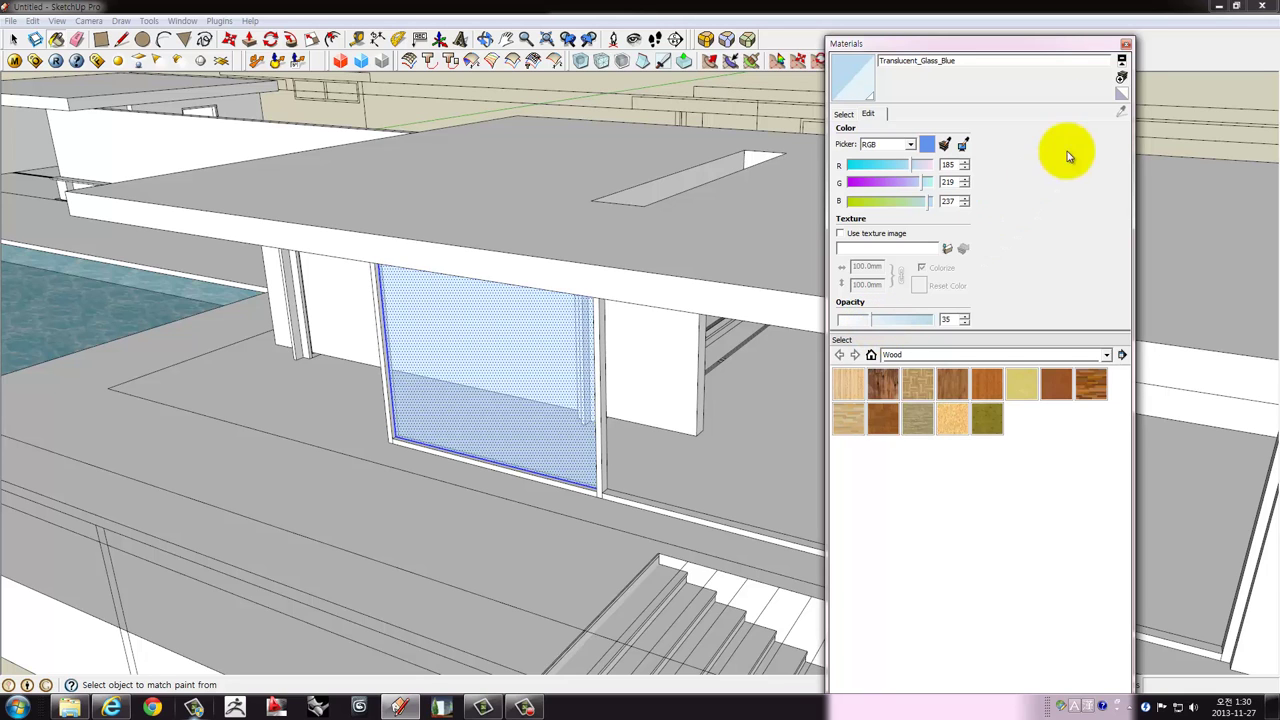
# Close the Materials panel and make the sliding glass panel a group.
pyautogui.click(1126, 45)
pyautogui.scroll(3, 766, 394)
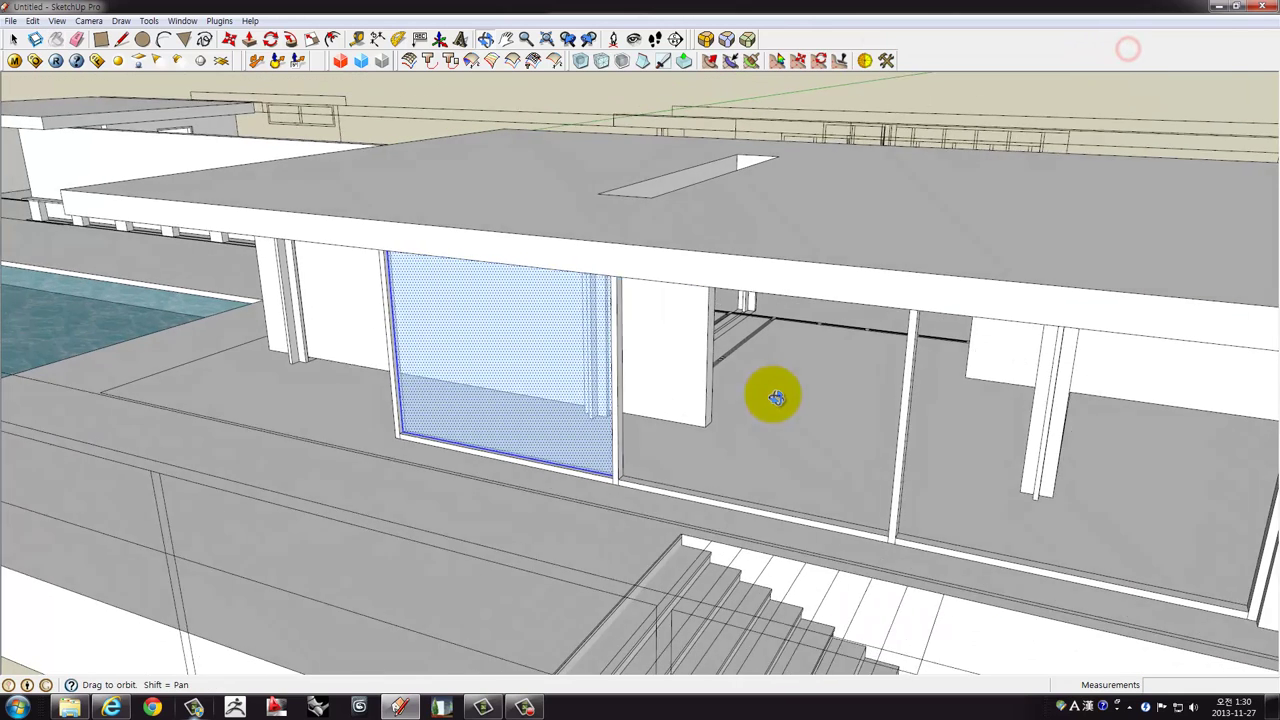
pyautogui.moveTo(766, 394); pyautogui.dragTo(606, 229, button='middle')
pyautogui.press('space')
pyautogui.click(525, 91)
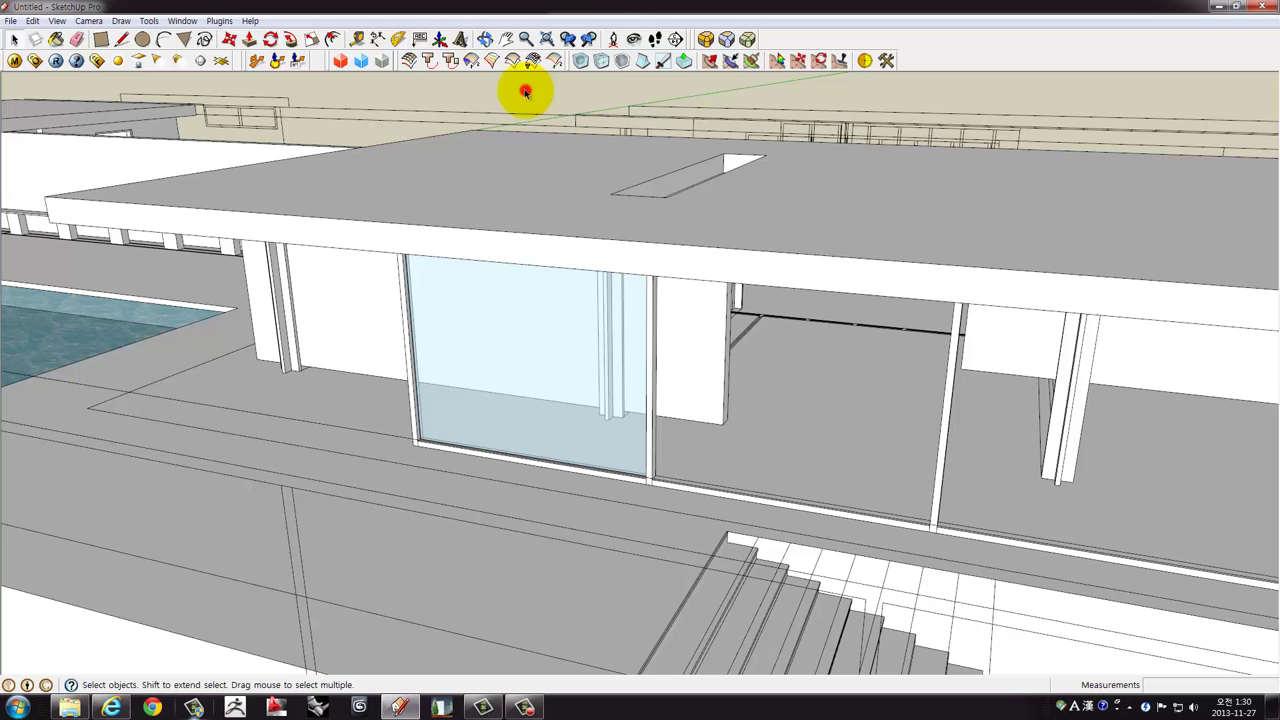
pyautogui.click(522, 338)
pyautogui.rightClick(522, 338)
pyautogui.click(560, 452)
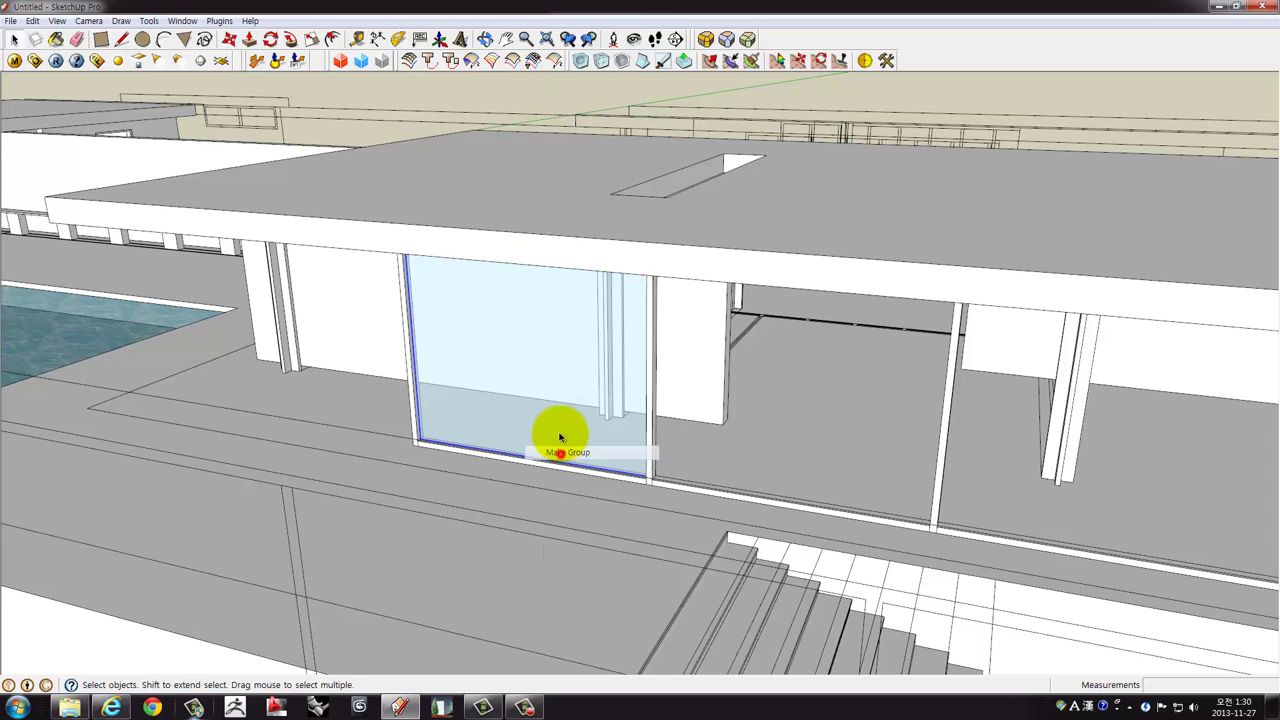
# Copy the glass group one bay over and repeat it (*2), giving three panels.
pyautogui.scroll(2, 491, 457)
pyautogui.scroll(3, 414, 449)
pyautogui.scroll(1, 398, 446)
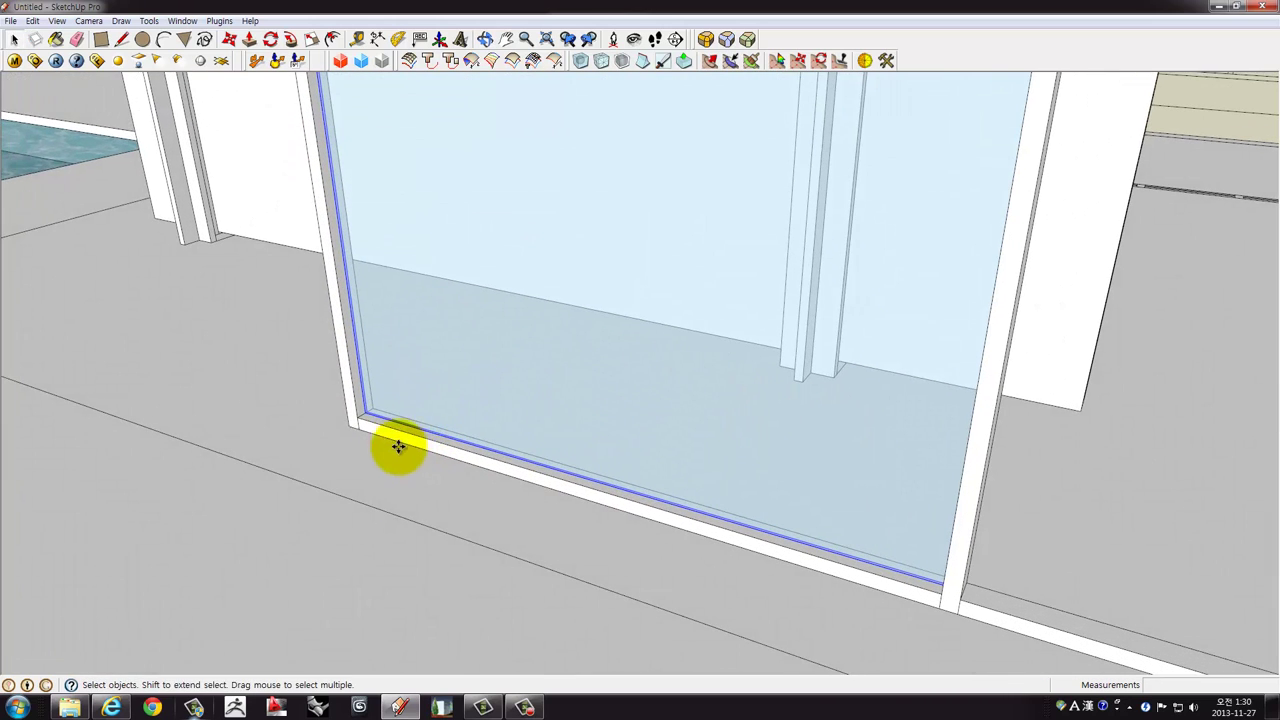
pyautogui.press('m')
pyautogui.click(362, 421)
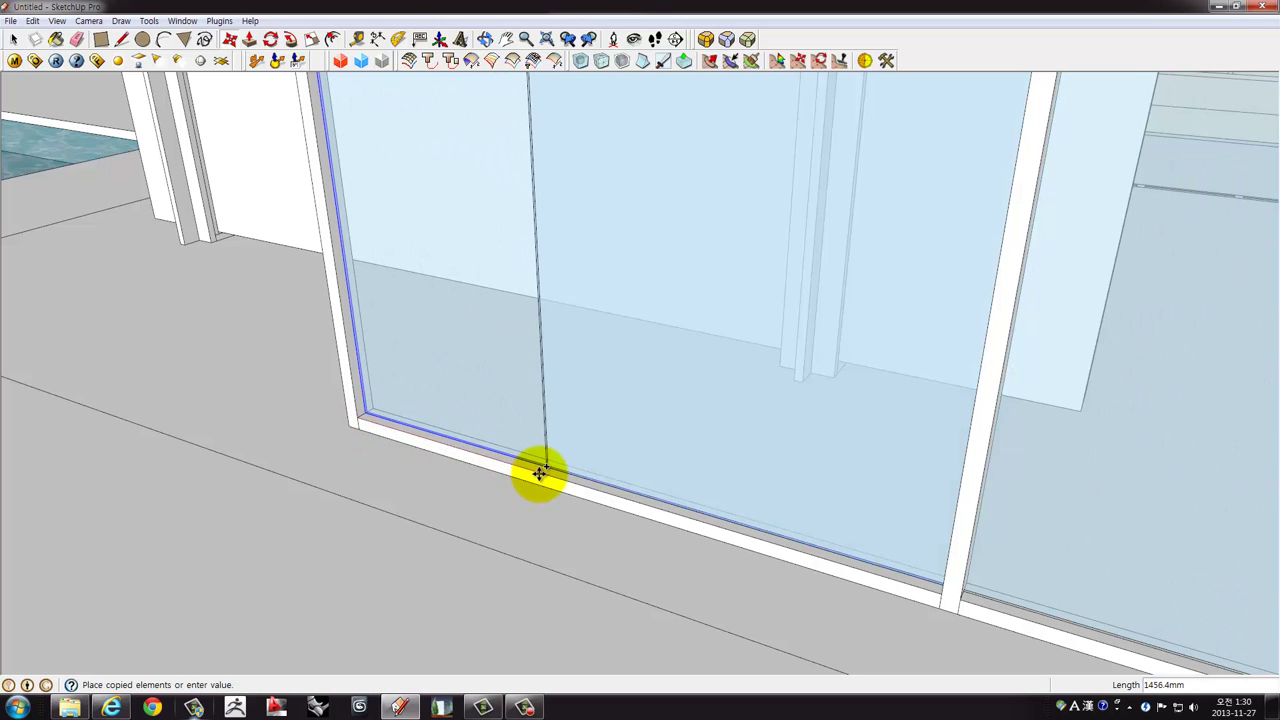
pyautogui.moveTo(809, 566)
pyautogui.keyDown('shift'); pyautogui.mouseDown(button='middle')
pyautogui.moveTo(722, 540)
pyautogui.moveTo(837, 534)
pyautogui.moveTo(661, 451)
pyautogui.mouseUp(button='middle'); pyautogui.keyUp('shift')
pyautogui.press('ctrl')
pyautogui.click(728, 543)
pyautogui.scroll(-3, 731, 536)
pyautogui.write('*2')
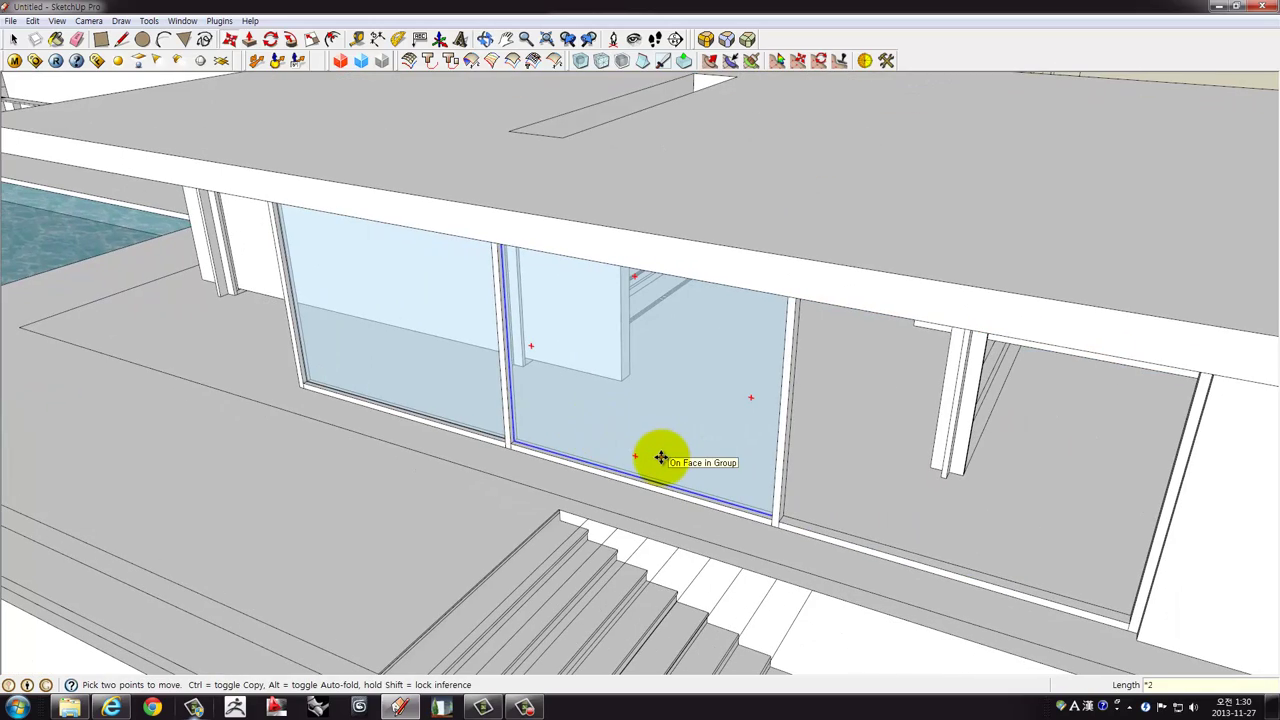
pyautogui.press('Return')
pyautogui.scroll(-3, 671, 449)
pyautogui.moveTo(660, 480)
pyautogui.mouseDown(button='middle')
pyautogui.moveTo(703, 400)
pyautogui.moveTo(931, 354)
pyautogui.moveTo(786, 426)
pyautogui.moveTo(814, 380)
pyautogui.moveTo(929, 378)
pyautogui.mouseUp(button='middle')
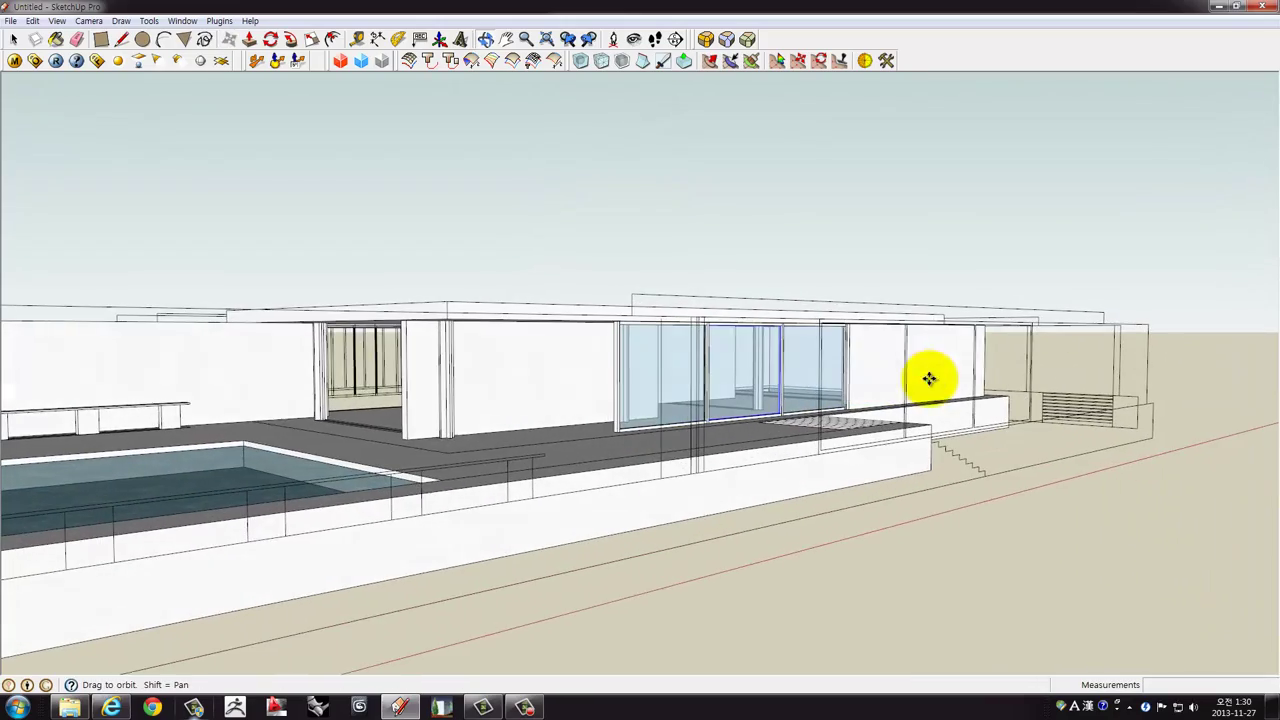
pyautogui.moveTo(883, 267)
pyautogui.mouseDown(button='middle')
pyautogui.moveTo(740, 466)
pyautogui.moveTo(326, 463)
pyautogui.moveTo(570, 383)
pyautogui.moveTo(831, 400)
pyautogui.moveTo(700, 500)
pyautogui.moveTo(986, 380)
pyautogui.moveTo(614, 378)
pyautogui.moveTo(857, 331)
pyautogui.moveTo(1022, 345)
pyautogui.moveTo(1063, 371)
pyautogui.moveTo(443, 406)
pyautogui.moveTo(566, 431)
pyautogui.moveTo(636, 347)
pyautogui.moveTo(523, 391)
pyautogui.moveTo(9, 386)
pyautogui.mouseUp(button='middle')
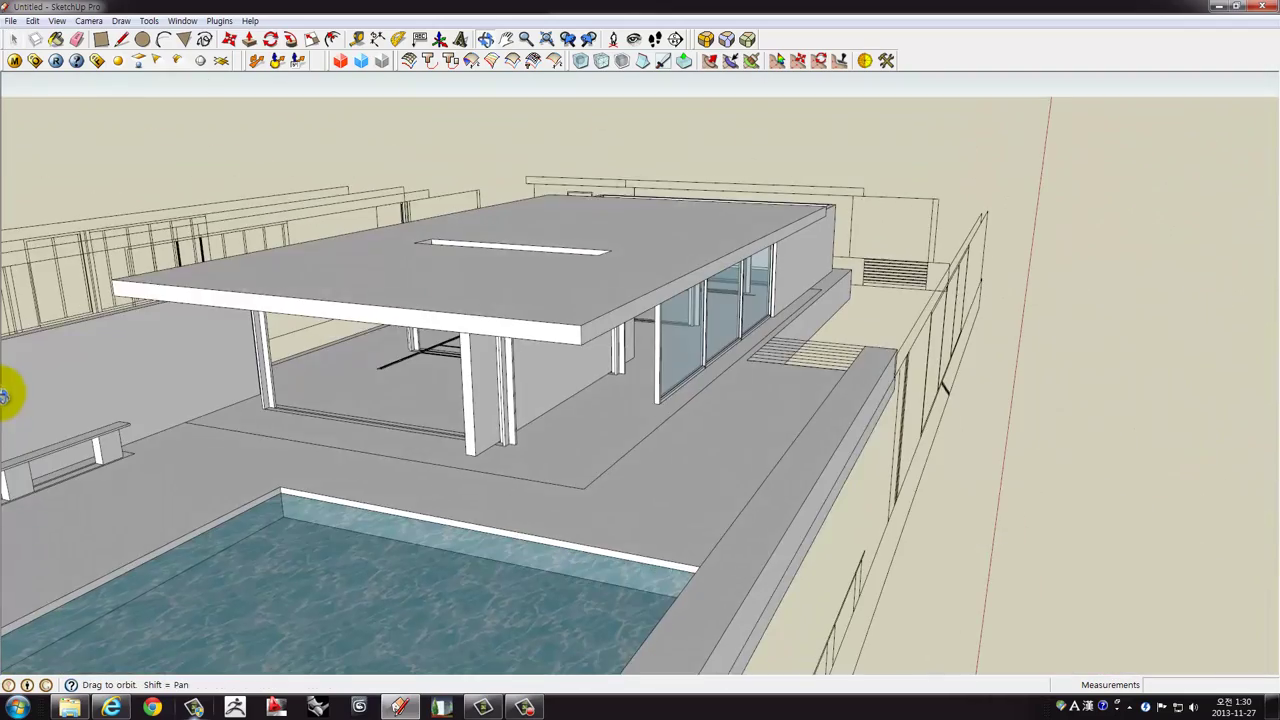
pyautogui.moveTo(671, 386); pyautogui.dragTo(570, 398, button='middle')
pyautogui.scroll(3, 686, 409)
pyautogui.scroll(1, 618, 400)
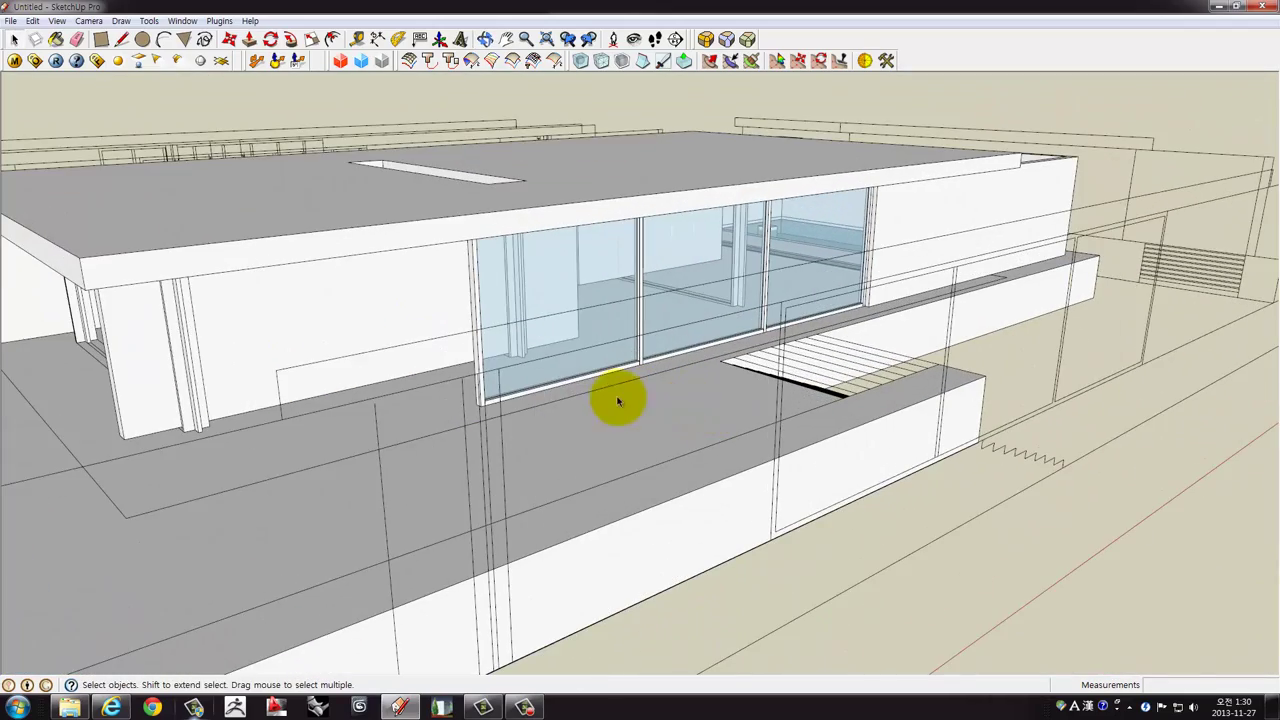
pyautogui.scroll(3, 565, 397)
pyautogui.moveTo(709, 400)
pyautogui.mouseDown(button='middle')
pyautogui.moveTo(594, 286)
pyautogui.moveTo(660, 309)
pyautogui.moveTo(678, 250)
pyautogui.mouseUp(button='middle')
pyautogui.scroll(-3, 589, 291)
pyautogui.scroll(-3, 589, 306)
pyautogui.moveTo(589, 306)
pyautogui.mouseDown(button='middle')
pyautogui.moveTo(543, 303)
pyautogui.moveTo(553, 340)
pyautogui.moveTo(543, 263)
pyautogui.moveTo(529, 257)
pyautogui.moveTo(609, 306)
pyautogui.moveTo(651, 309)
pyautogui.moveTo(609, 286)
pyautogui.moveTo(582, 319)
pyautogui.mouseUp(button='middle')
pyautogui.scroll(-3, 577, 414)
pyautogui.scroll(-3, 586, 403)
pyautogui.moveTo(586, 403)
pyautogui.mouseDown(button='middle')
pyautogui.moveTo(701, 317)
pyautogui.moveTo(640, 297)
pyautogui.mouseUp(button='middle')
pyautogui.scroll(3, 766, 366)
pyautogui.scroll(2, 763, 371)
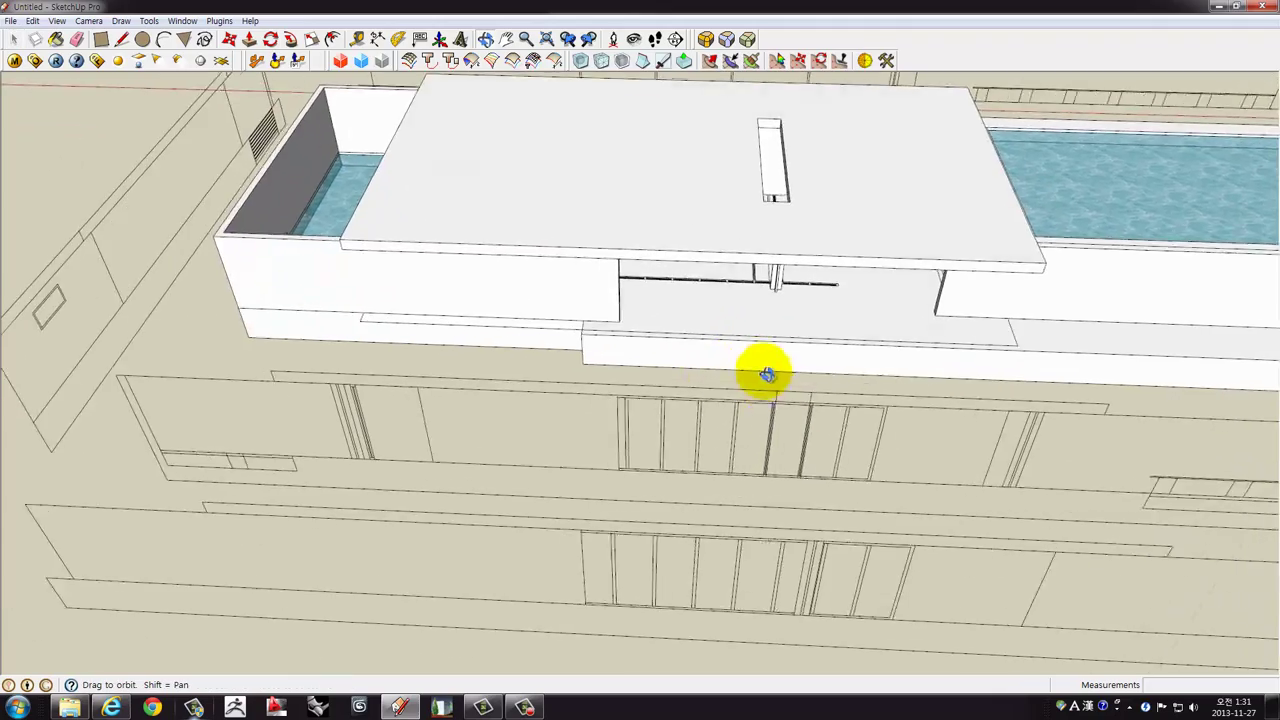
pyautogui.moveTo(763, 371)
pyautogui.mouseDown(button='middle')
pyautogui.moveTo(757, 166)
pyautogui.moveTo(560, 278)
pyautogui.moveTo(391, 286)
pyautogui.moveTo(371, 300)
pyautogui.moveTo(571, 266)
pyautogui.moveTo(688, 268)
pyautogui.moveTo(789, 386)
pyautogui.moveTo(737, 349)
pyautogui.moveTo(600, 320)
pyautogui.moveTo(494, 328)
pyautogui.mouseUp(button='middle')
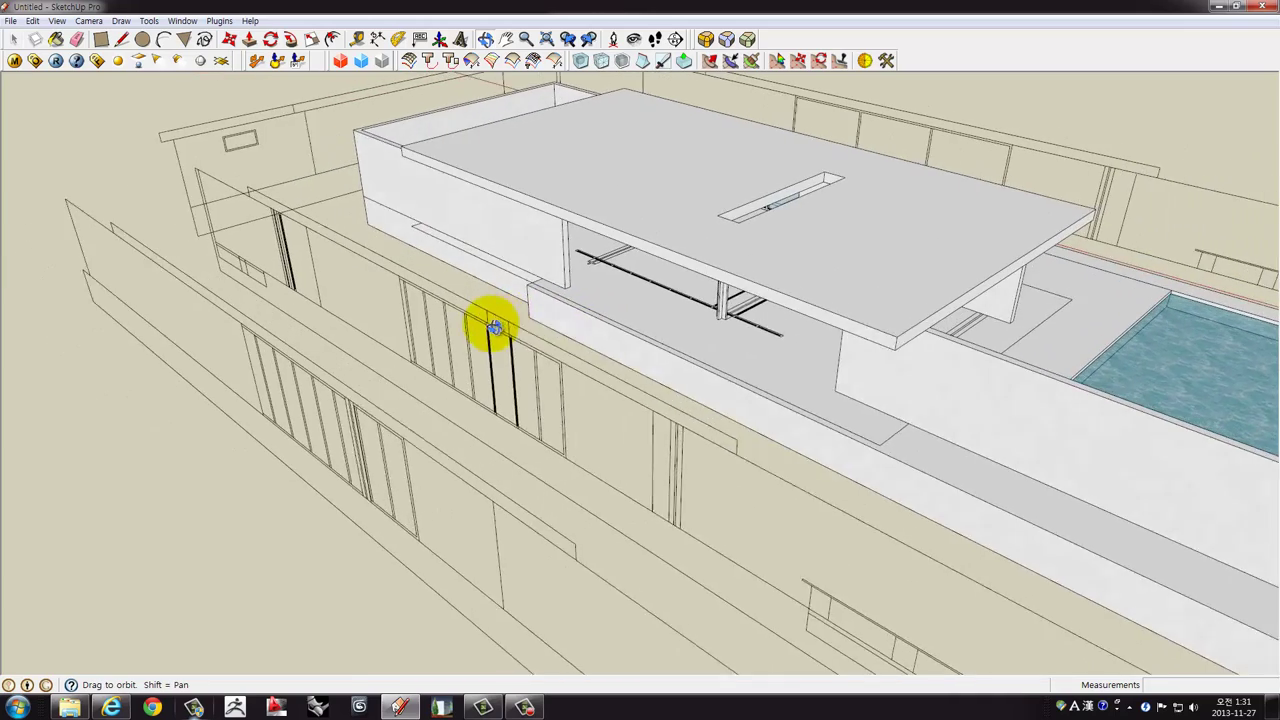
pyautogui.scroll(3, 672, 290)
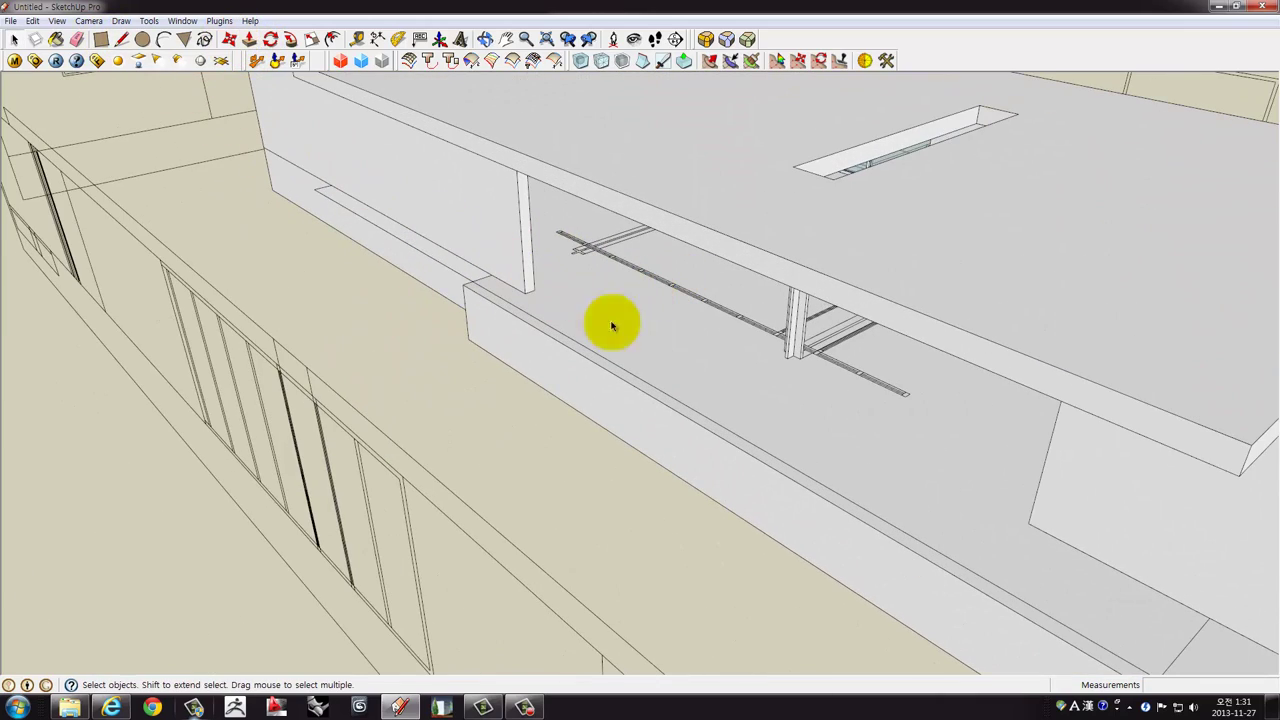
# Run a Tape Measure guide line from the column corner to the floor track's end.
pyautogui.press('t')
pyautogui.scroll(2, 931, 422)
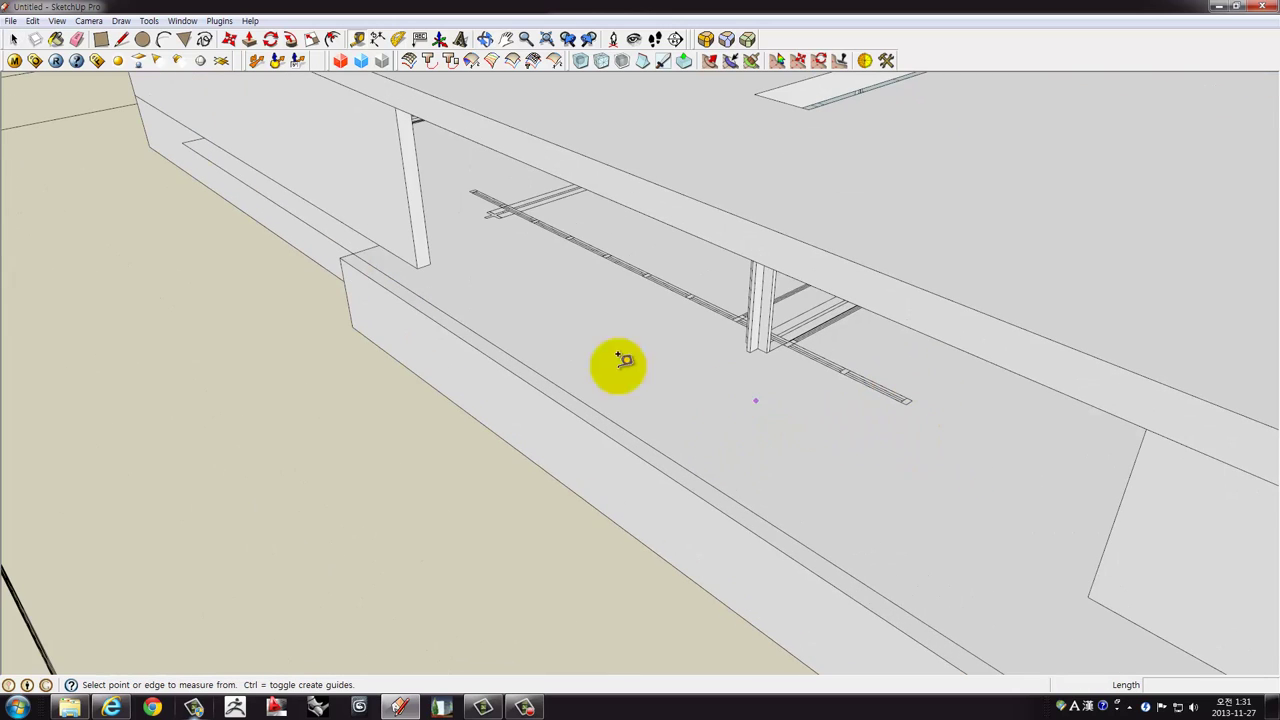
pyautogui.scroll(2, 425, 258)
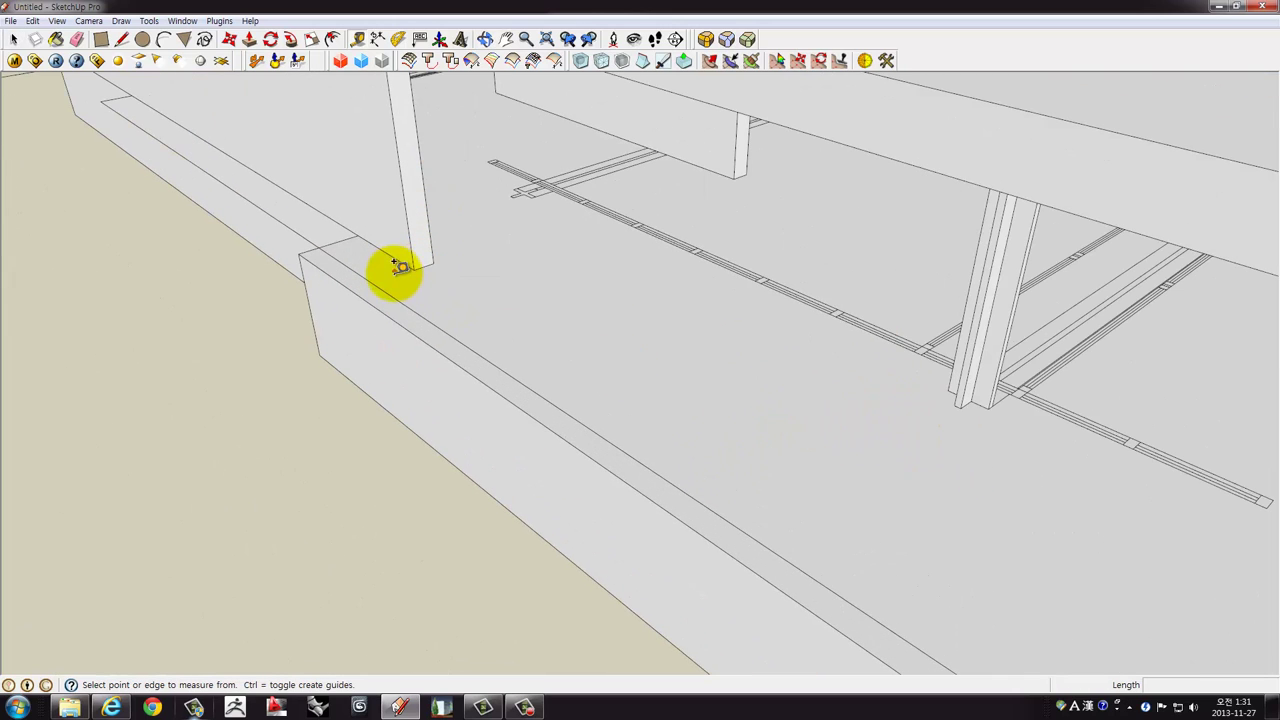
pyautogui.scroll(2, 419, 269)
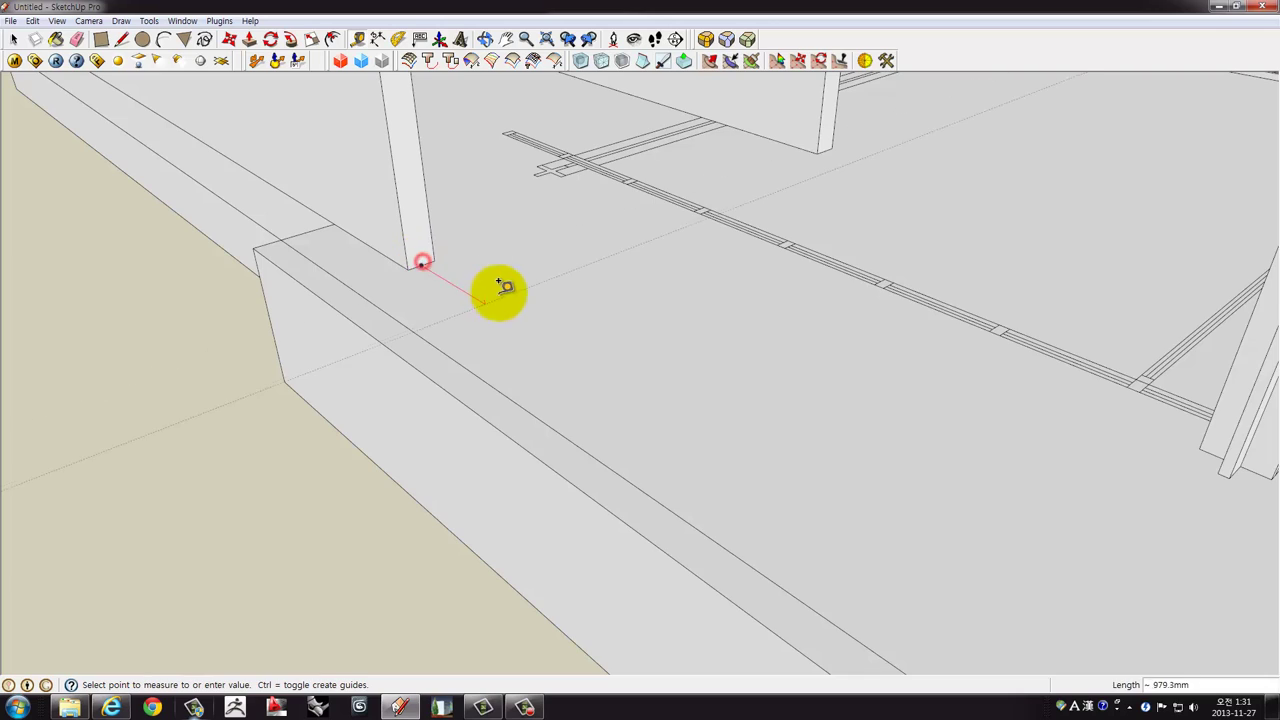
pyautogui.moveTo(500, 287); pyautogui.dragTo(857, 380, button='middle')
pyautogui.moveTo(1057, 437); pyautogui.dragTo(609, 314, button='middle')
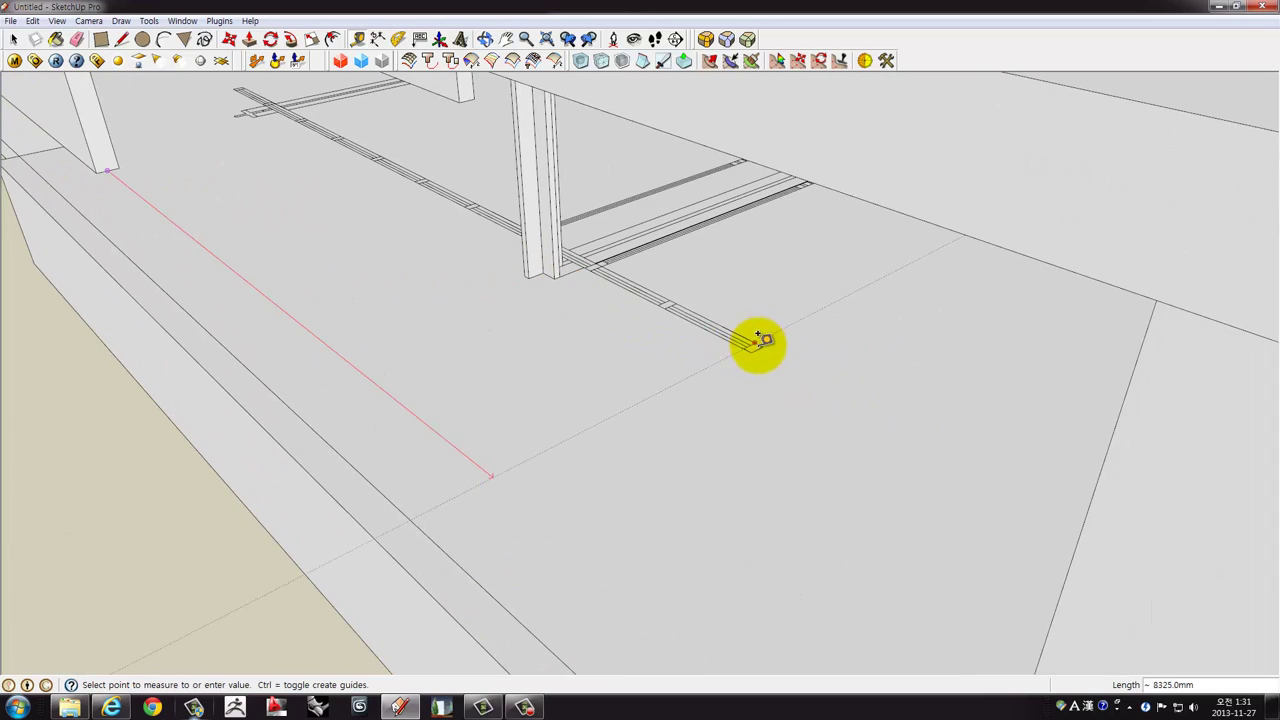
pyautogui.moveTo(722, 355); pyautogui.dragTo(471, 463, button='middle')
pyautogui.scroll(-2, 471, 460)
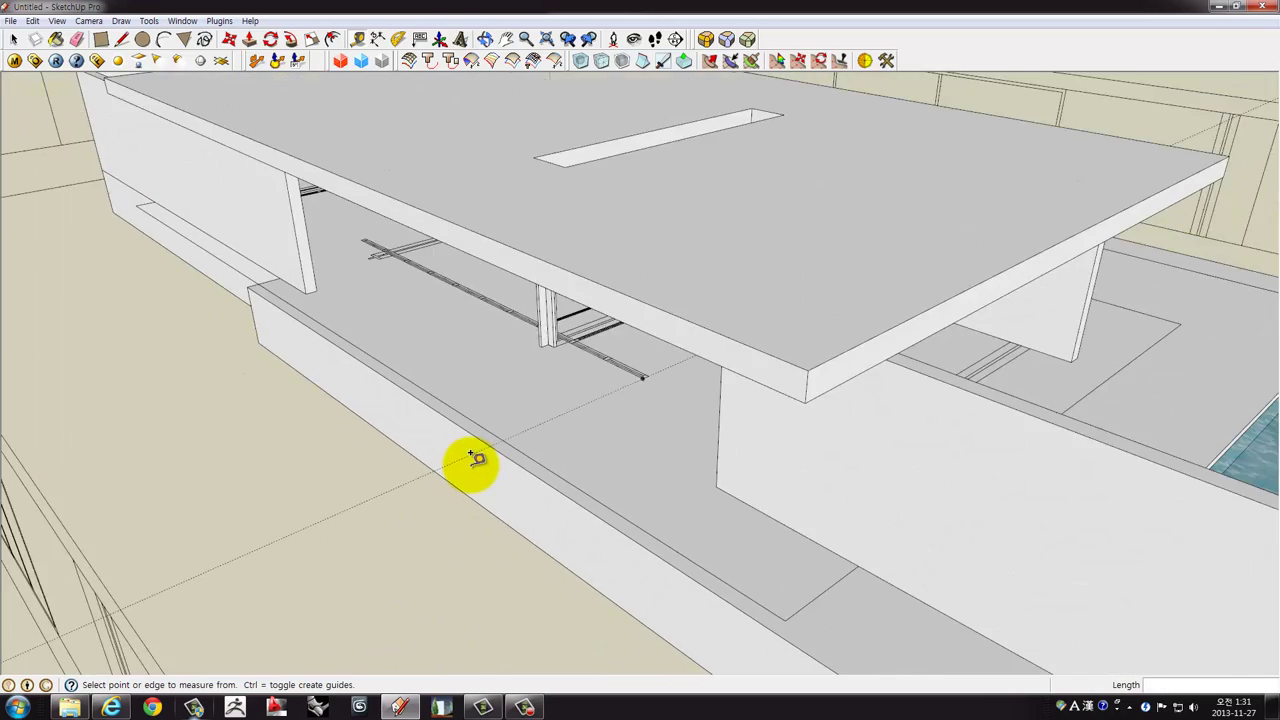
pyautogui.scroll(-2, 571, 366)
pyautogui.moveTo(604, 368)
pyautogui.mouseDown(button='middle')
pyautogui.moveTo(740, 351)
pyautogui.moveTo(709, 426)
pyautogui.moveTo(722, 400)
pyautogui.mouseUp(button='middle')
pyautogui.scroll(2, 722, 400)
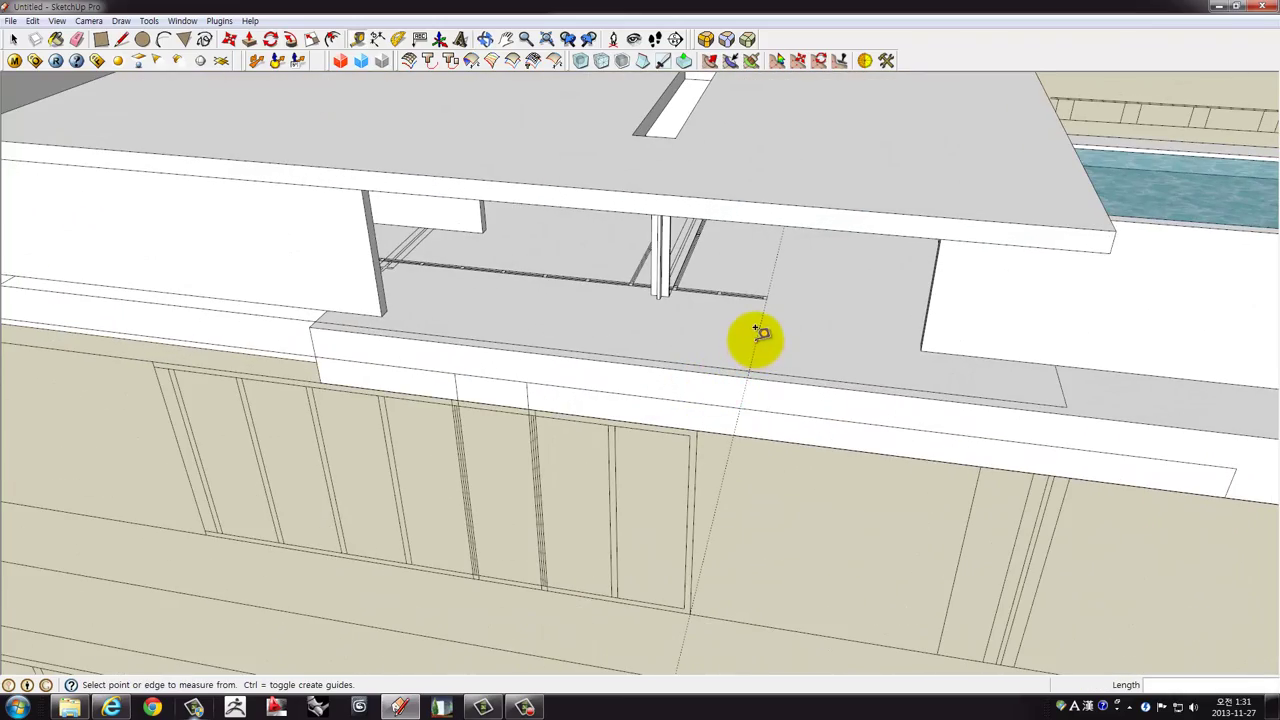
pyautogui.scroll(2, 712, 290)
pyautogui.click(712, 290)
pyautogui.scroll(-3, 694, 380)
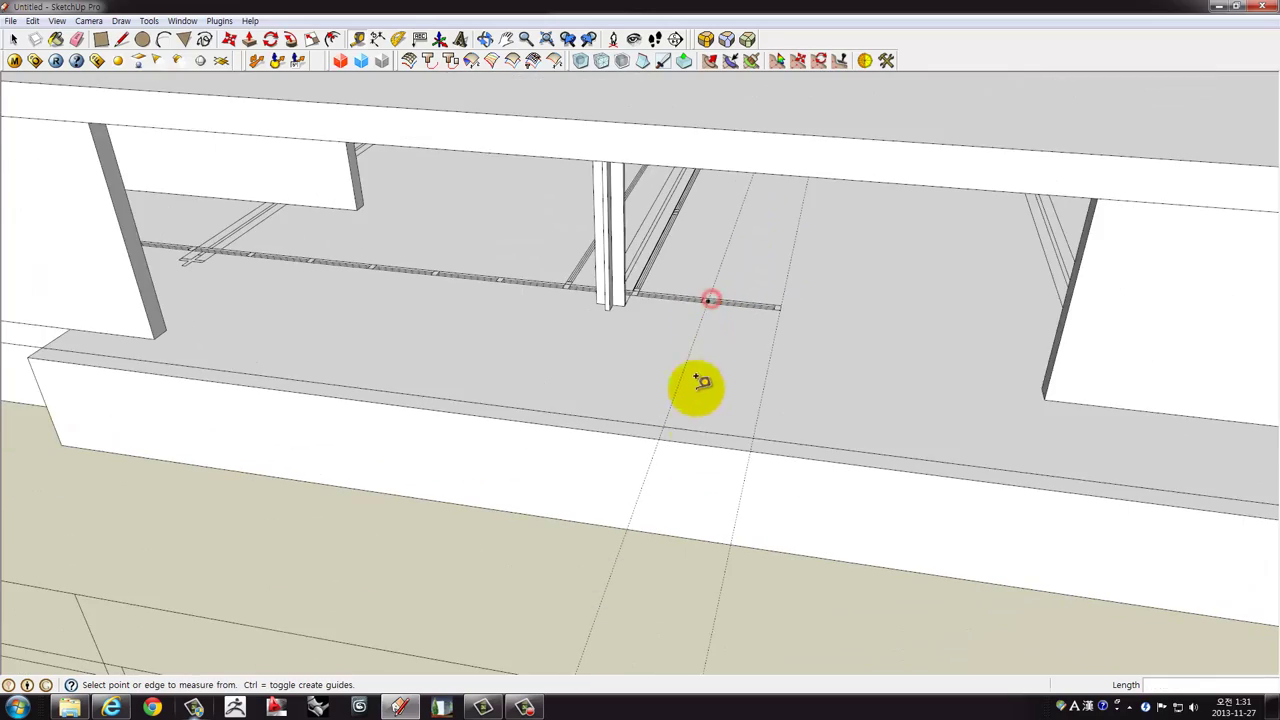
pyautogui.scroll(-2, 680, 426)
pyautogui.scroll(-1, 680, 409)
pyautogui.scroll(2, 787, 312)
pyautogui.scroll(-1, 787, 312)
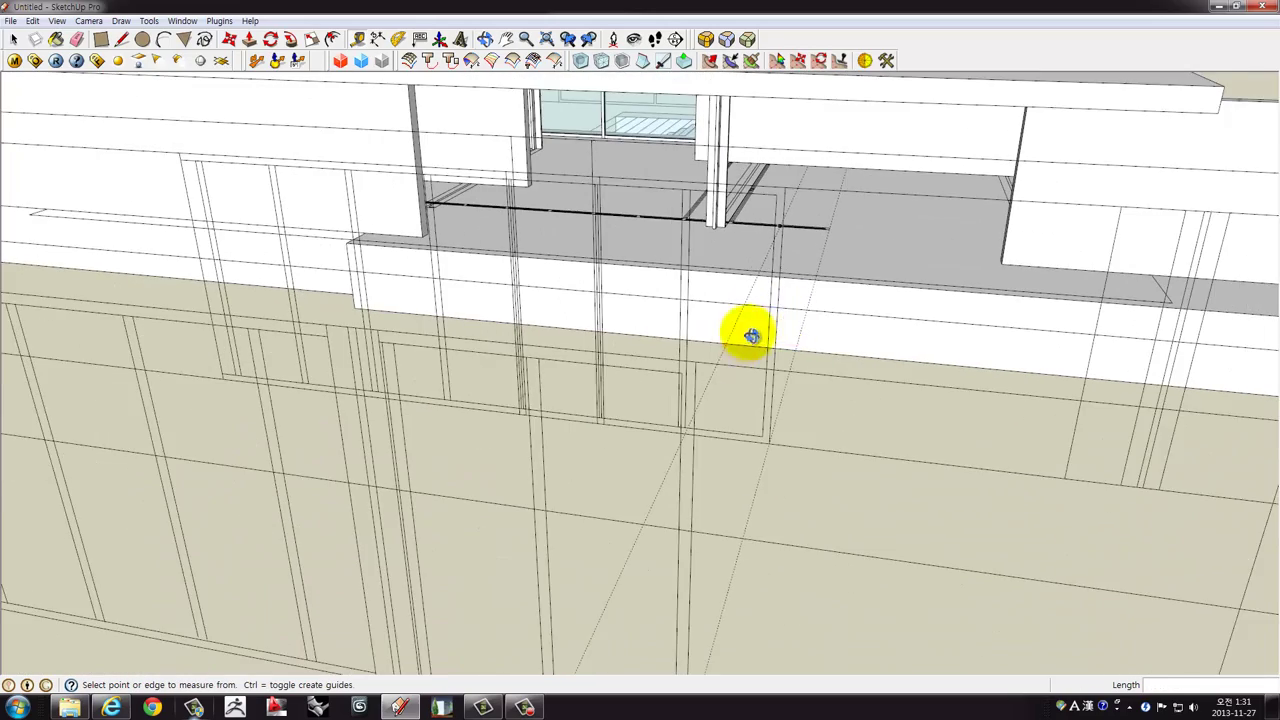
pyautogui.moveTo(749, 337)
pyautogui.mouseDown(button='middle')
pyautogui.moveTo(806, 337)
pyautogui.moveTo(763, 357)
pyautogui.moveTo(737, 320)
pyautogui.moveTo(749, 357)
pyautogui.moveTo(700, 451)
pyautogui.moveTo(689, 360)
pyautogui.mouseUp(button='middle')
pyautogui.scroll(-3, 782, 358)
pyautogui.scroll(2, 737, 325)
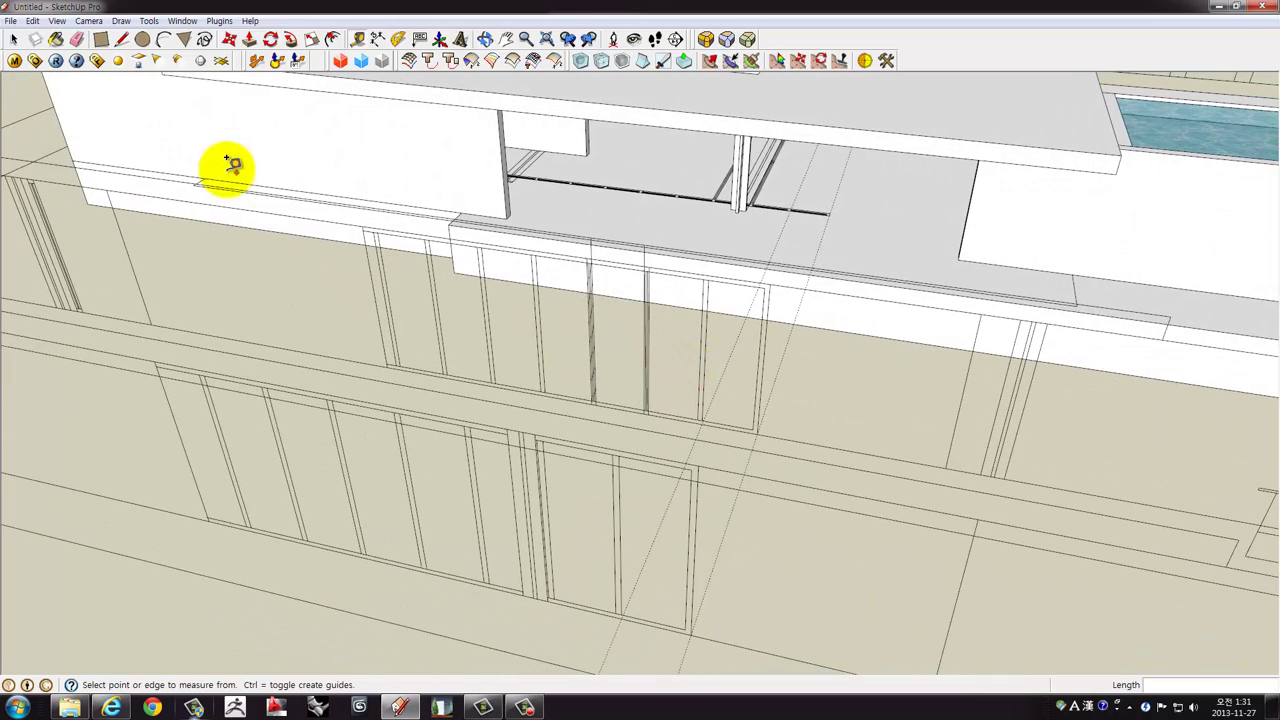
# Shape the face at the terrace track's end on the slab top.
pyautogui.click(101, 39)
pyautogui.moveTo(814, 228); pyautogui.dragTo(612, 372, button='middle')
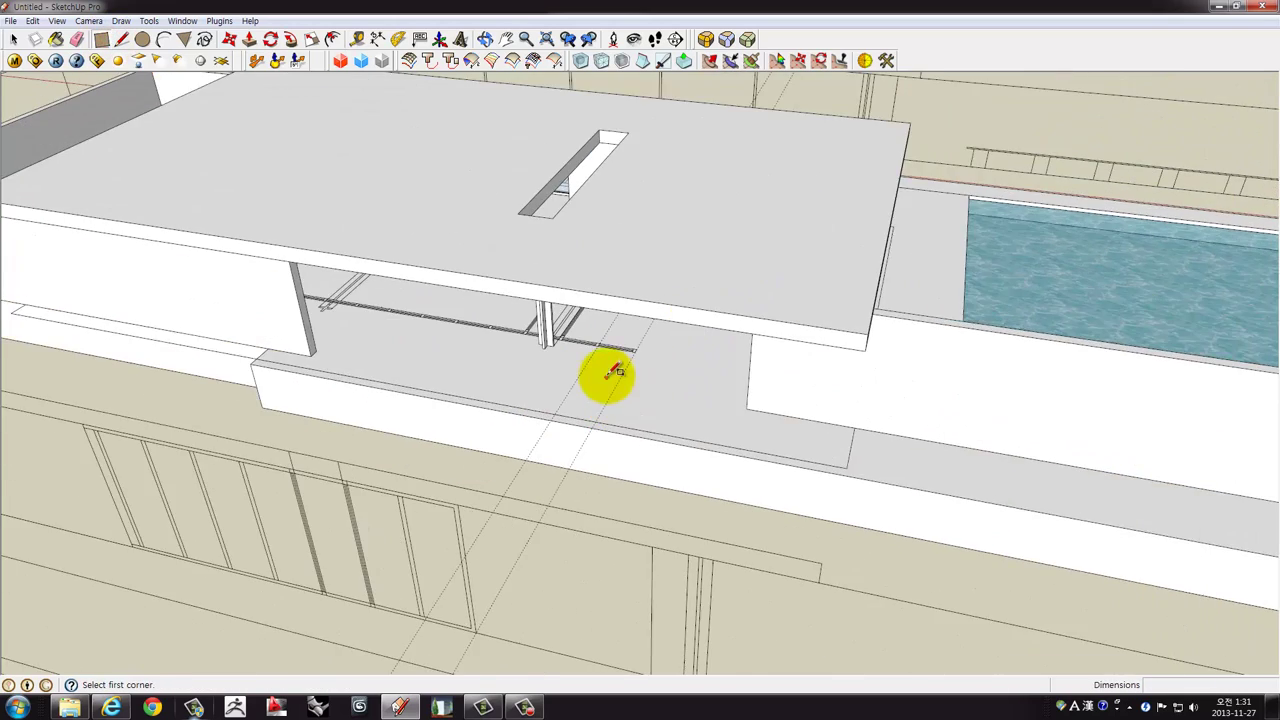
pyautogui.scroll(3, 612, 372)
pyautogui.scroll(3, 677, 303)
pyautogui.scroll(2, 651, 294)
pyautogui.scroll(2, 634, 326)
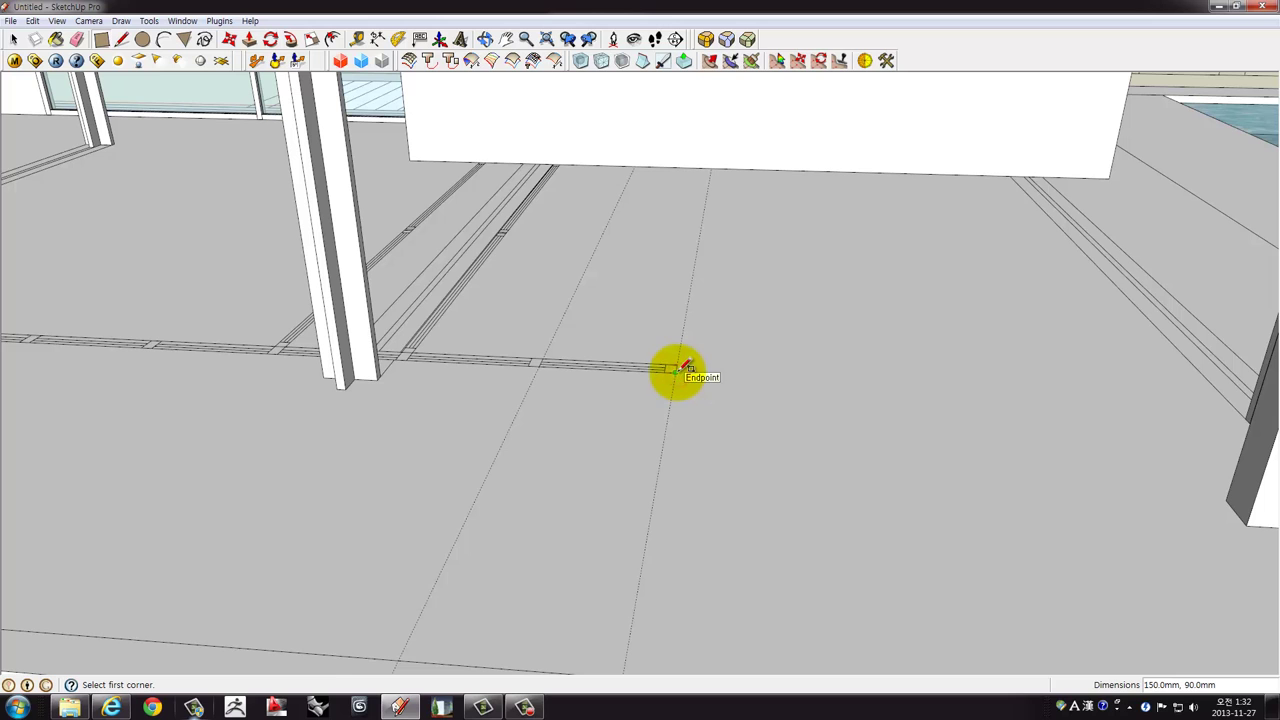
pyautogui.click(671, 375)
pyautogui.scroll(-3, 677, 320)
pyautogui.scroll(1, 668, 320)
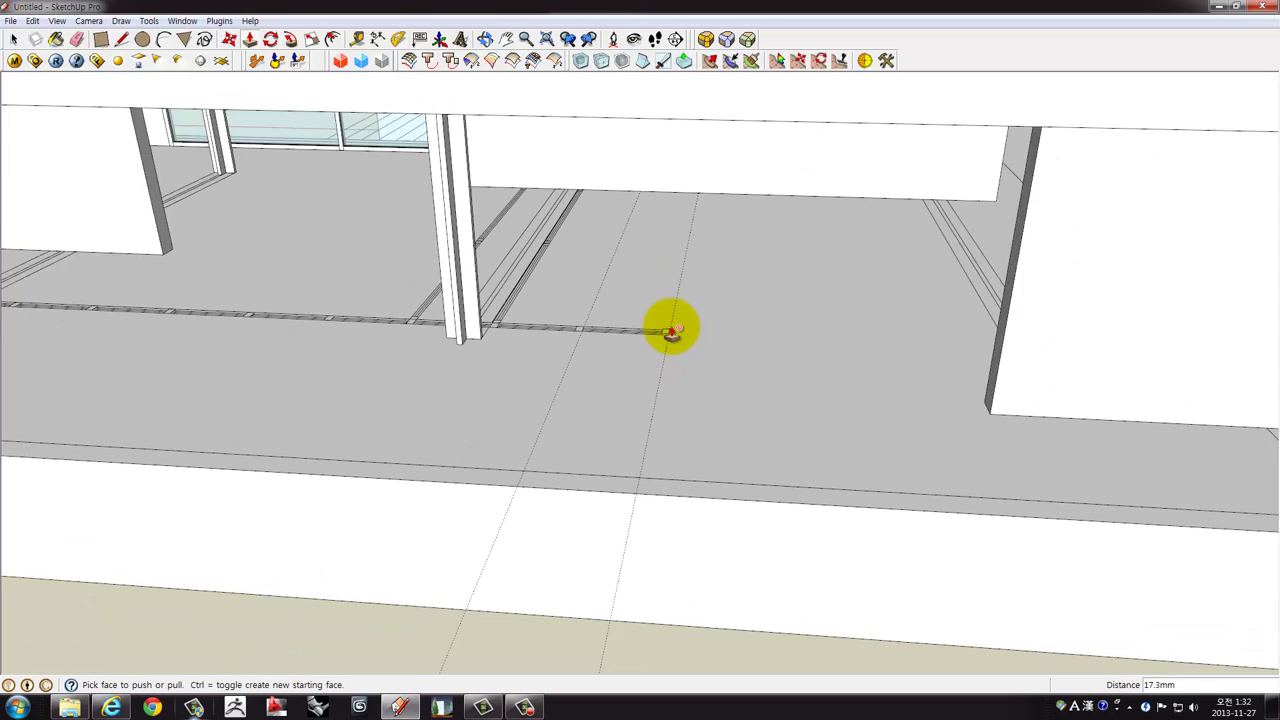
pyautogui.scroll(2, 670, 330)
# Make the new thin post a group.
pyautogui.moveTo(662, 340)
pyautogui.mouseDown(button='middle')
pyautogui.moveTo(660, 257)
pyautogui.moveTo(686, 237)
pyautogui.moveTo(669, 357)
pyautogui.moveTo(663, 214)
pyautogui.mouseUp(button='middle')
pyautogui.scroll(-3, 583, 334)
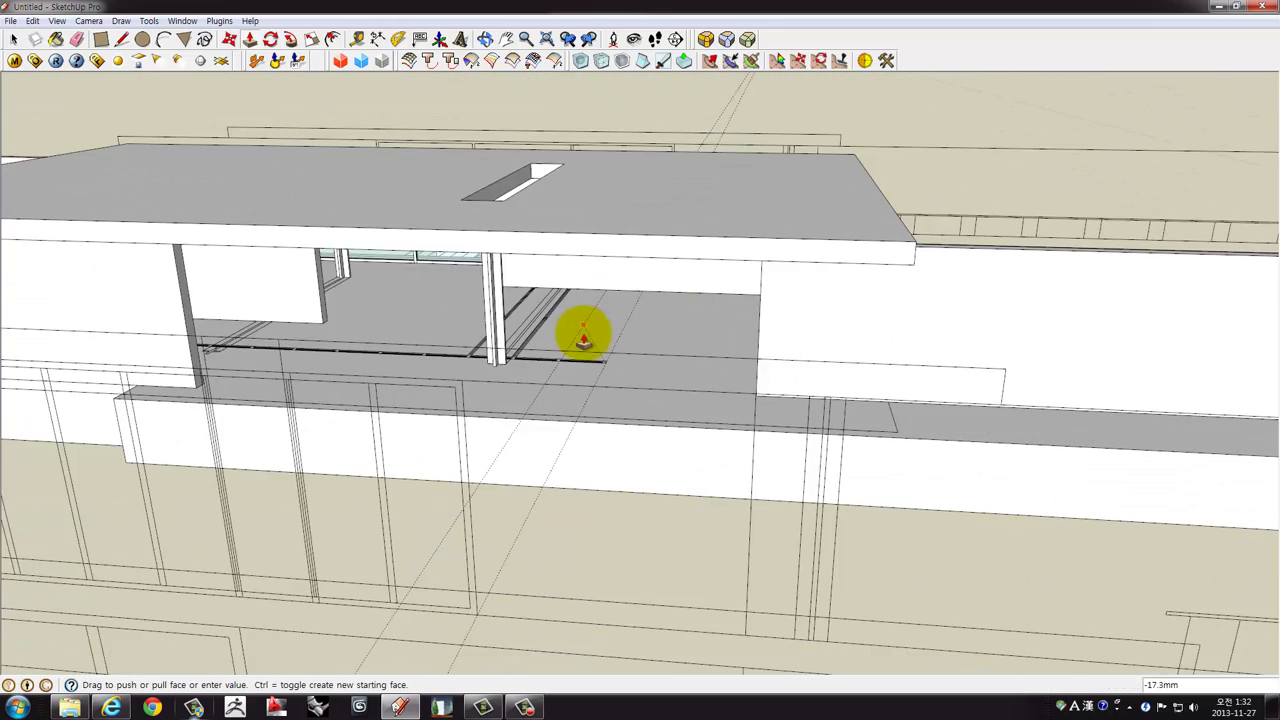
pyautogui.scroll(2, 538, 375)
pyautogui.scroll(1, 600, 322)
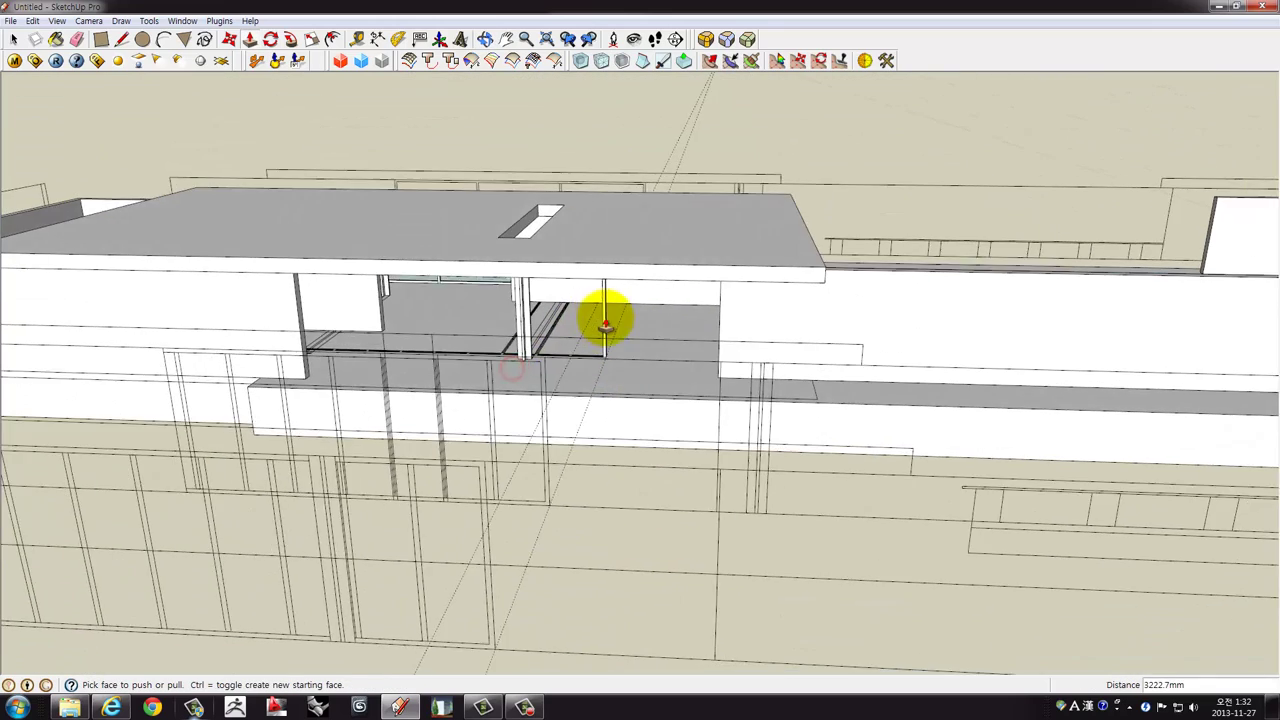
pyautogui.scroll(3, 606, 320)
pyautogui.scroll(2, 608, 326)
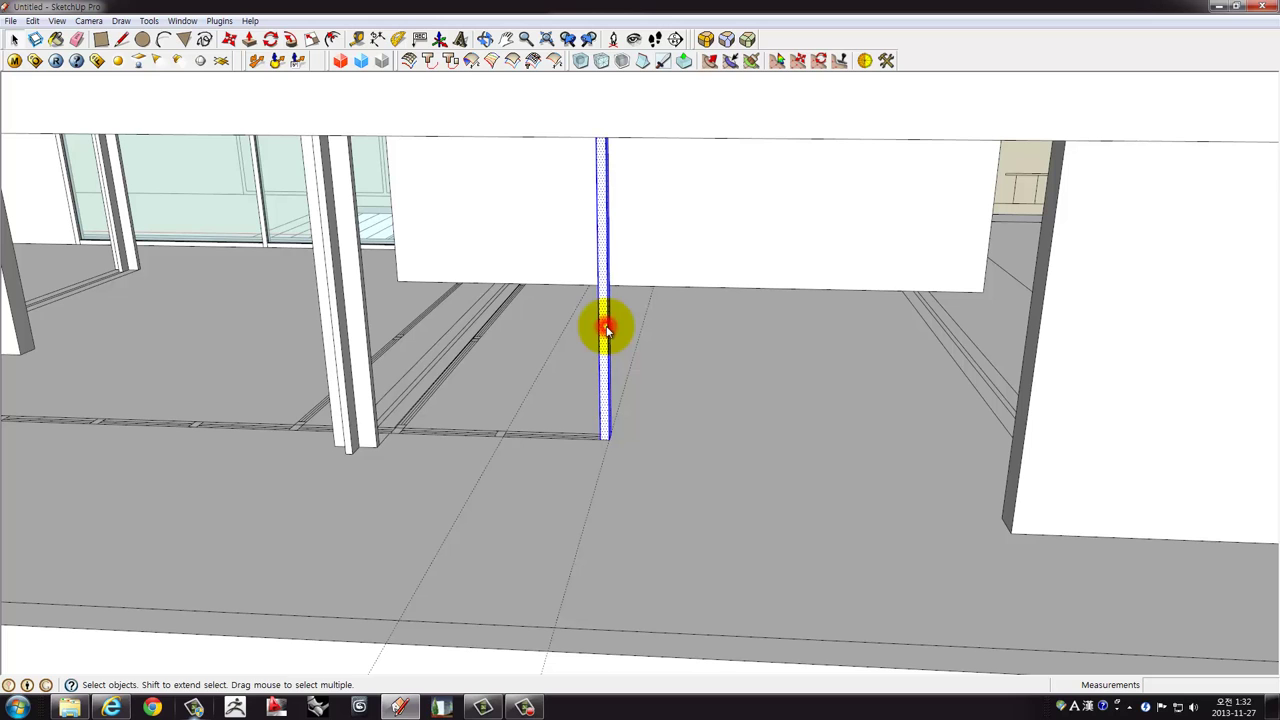
pyautogui.rightClick(606, 328)
pyautogui.click(625, 430)
pyautogui.scroll(2, 600, 449)
pyautogui.scroll(2, 585, 452)
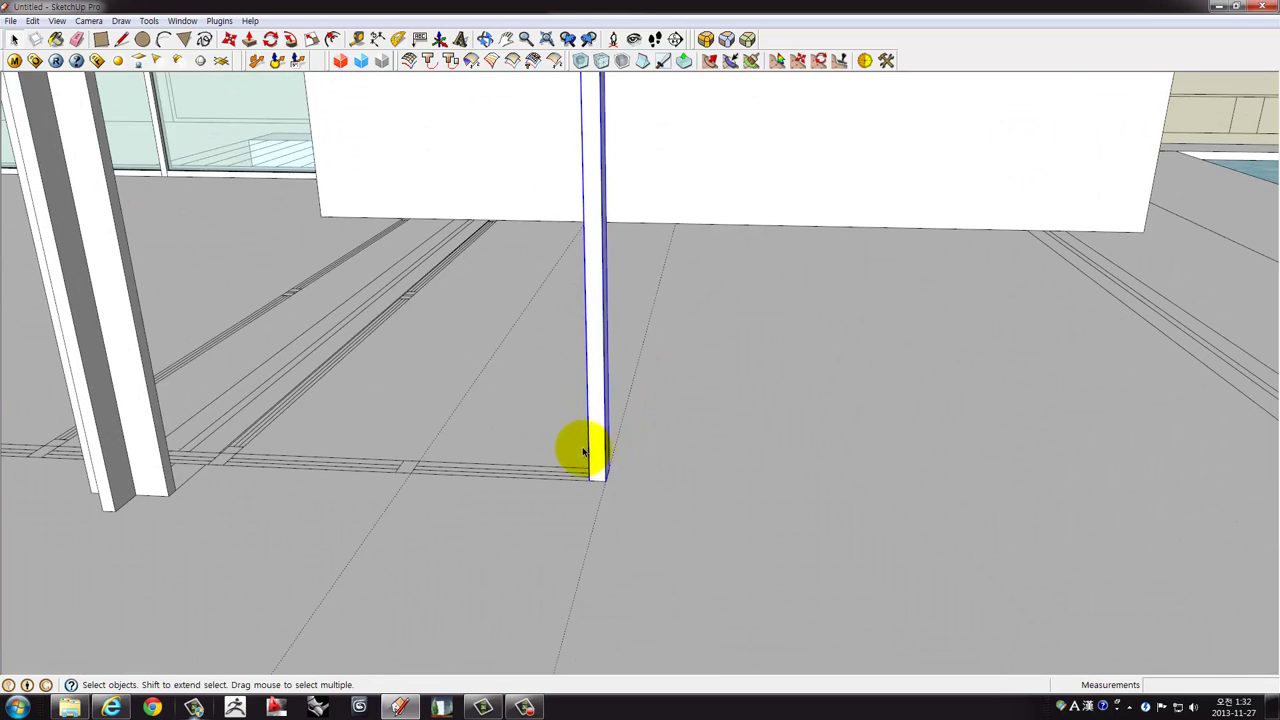
pyautogui.moveTo(583, 452); pyautogui.dragTo(616, 455, button='middle')
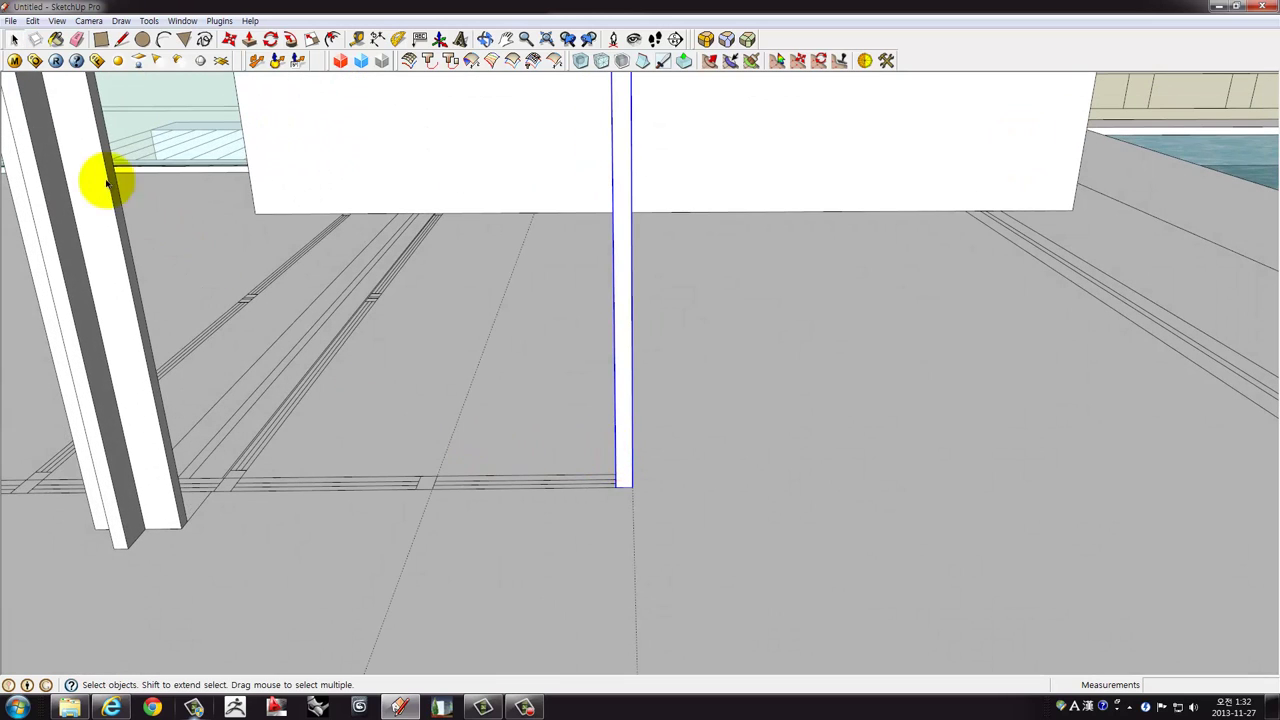
# Draw a 990 × 150 mm rectangle on the track and push it up into a low rail.
pyautogui.click(104, 41)
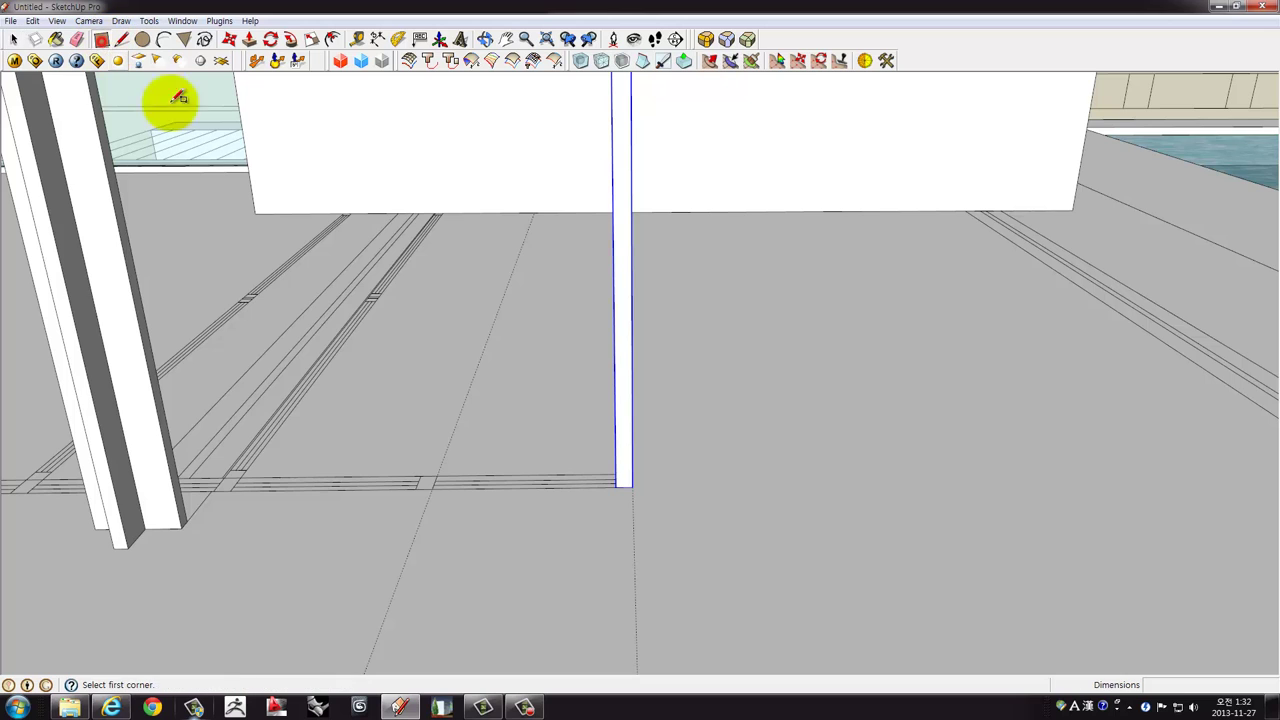
pyautogui.click(437, 476)
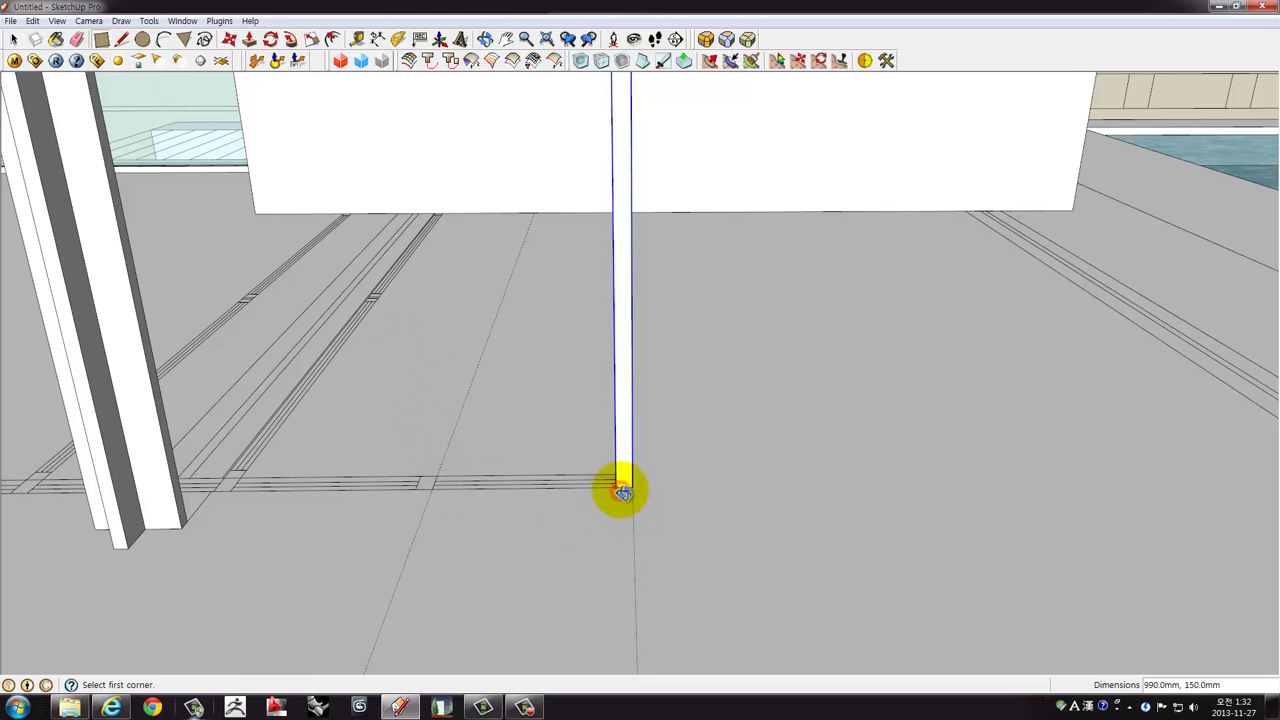
pyautogui.press('p')
pyautogui.click(591, 490)
pyautogui.scroll(-3, 590, 455)
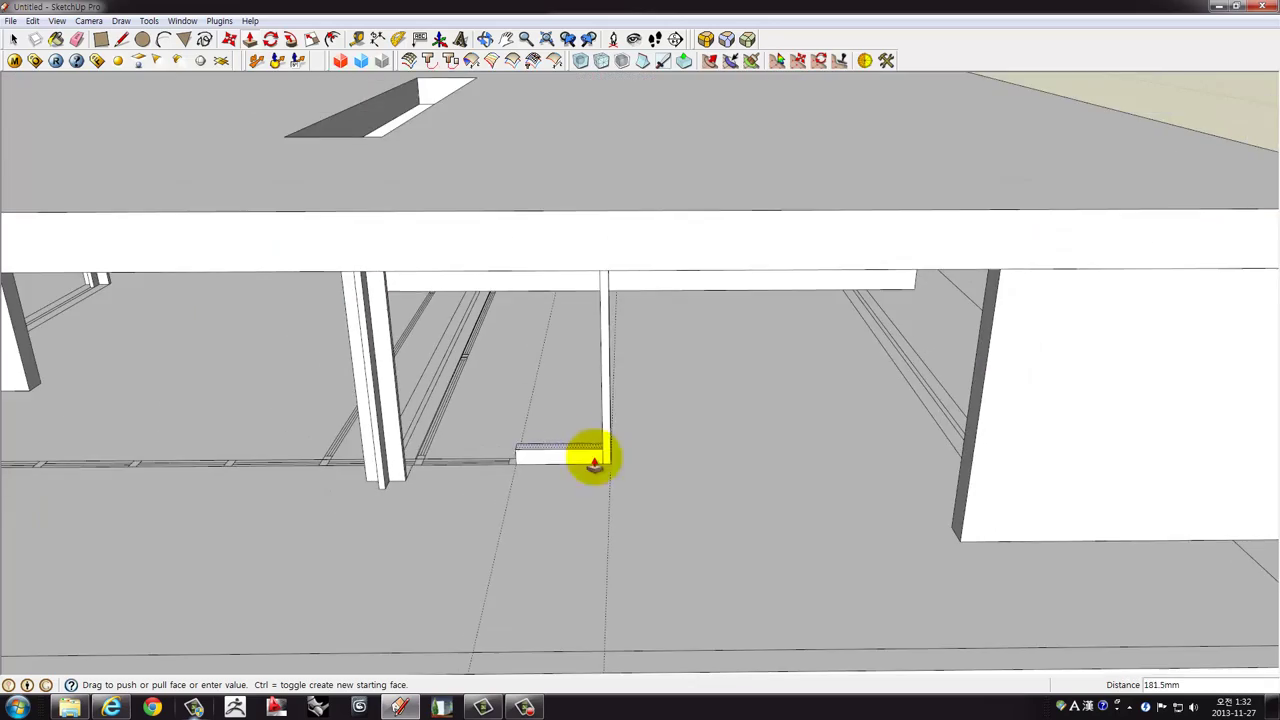
pyautogui.scroll(-3, 594, 462)
pyautogui.scroll(-2, 560, 451)
pyautogui.scroll(-2, 563, 457)
pyautogui.scroll(-2, 575, 388)
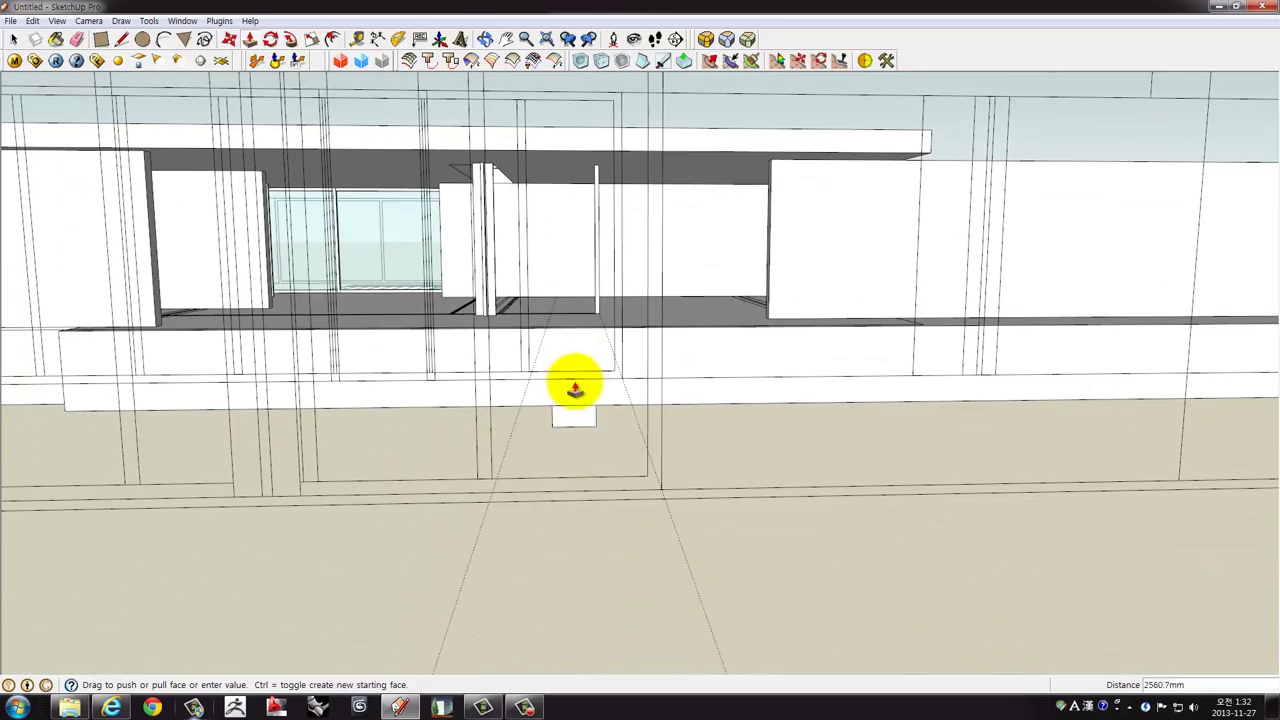
pyautogui.moveTo(580, 443); pyautogui.dragTo(514, 523, button='middle')
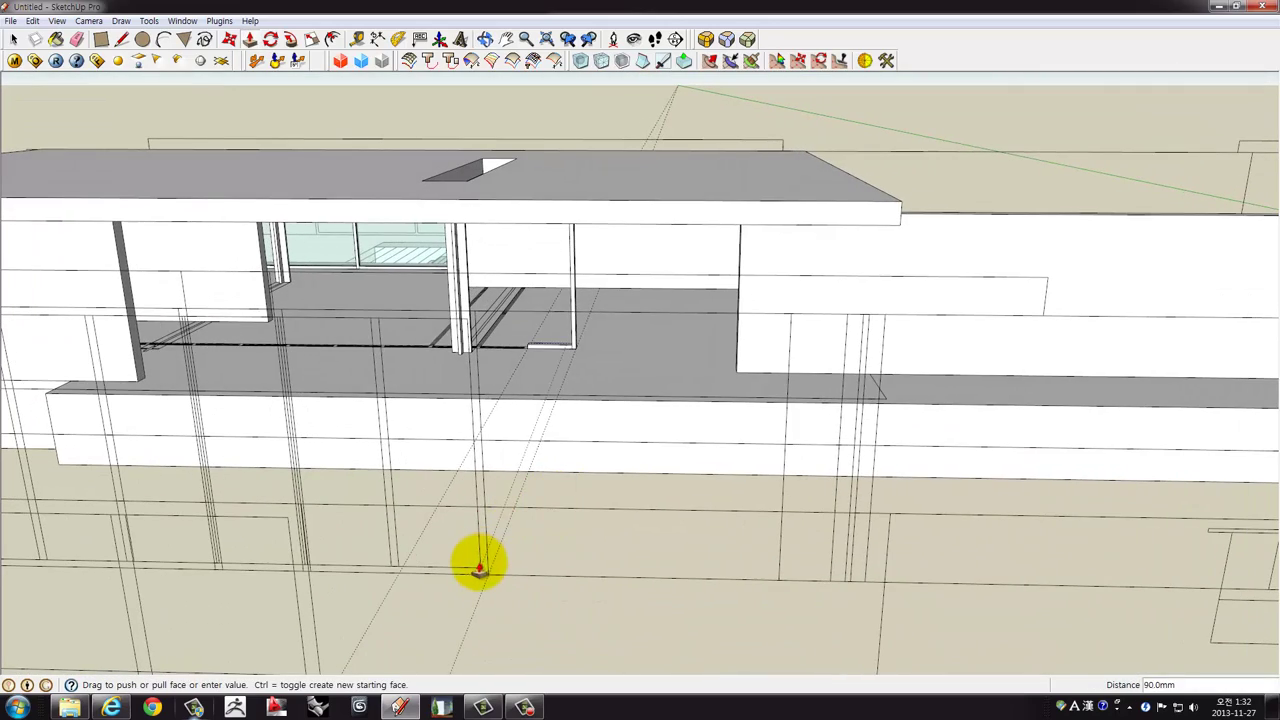
pyautogui.moveTo(477, 568); pyautogui.dragTo(551, 397, button='middle')
pyautogui.press('space')
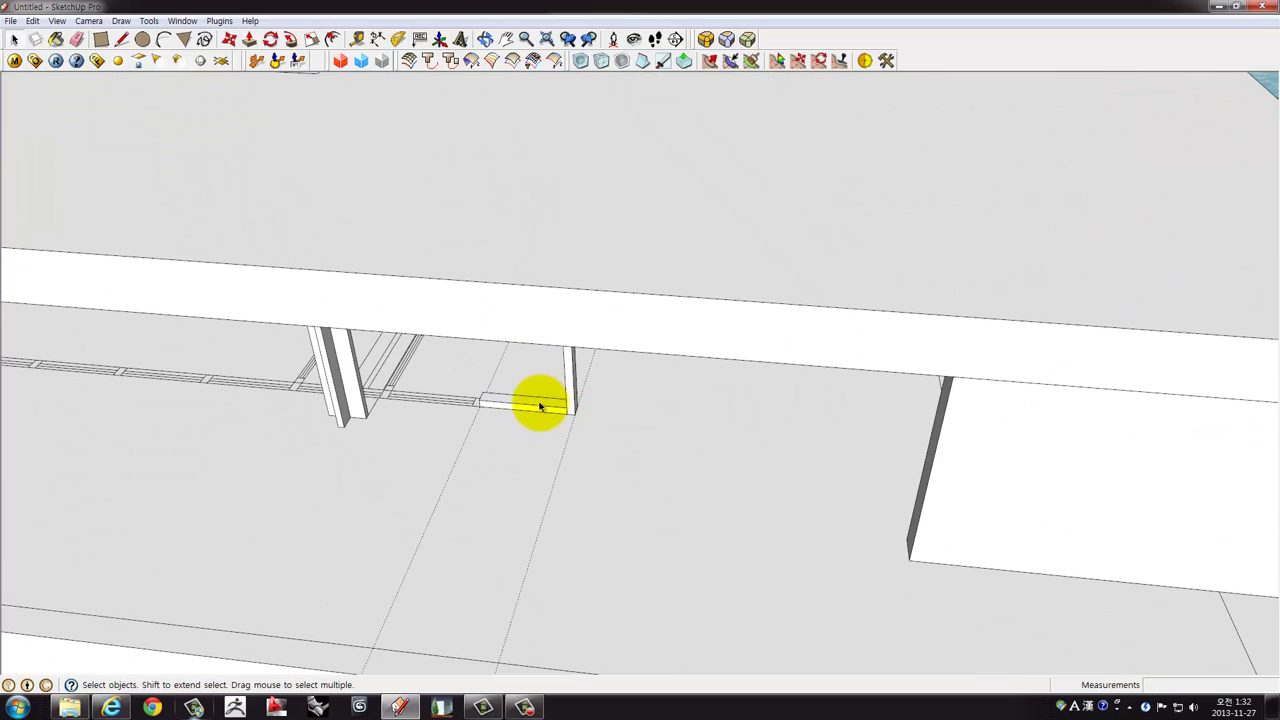
# Make the bottom rail piece a group.
pyautogui.rightClick(540, 403)
pyautogui.click(514, 491)
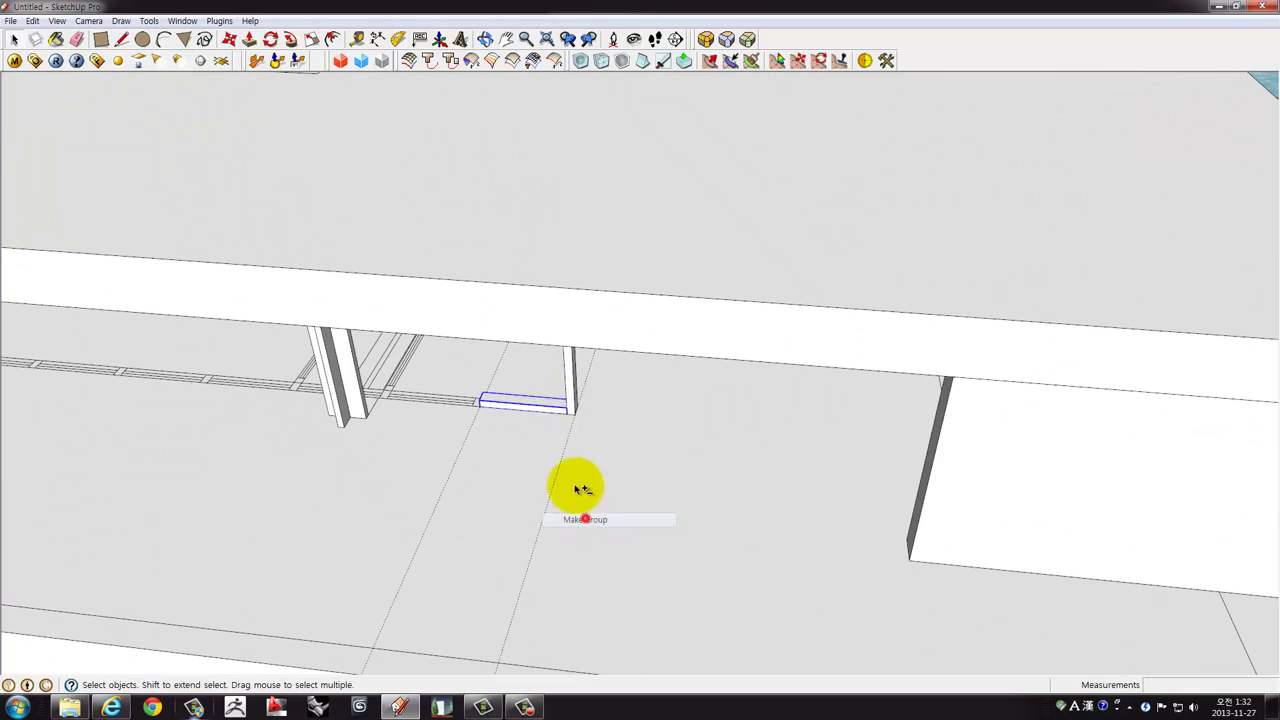
pyautogui.scroll(-2, 466, 517)
pyautogui.moveTo(466, 517)
pyautogui.mouseDown(button='middle')
pyautogui.moveTo(703, 357)
pyautogui.moveTo(651, 571)
pyautogui.moveTo(663, 480)
pyautogui.moveTo(690, 488)
pyautogui.mouseUp(button='middle')
# Copy the rail up to the top of the post as the top rail.
pyautogui.press('m')
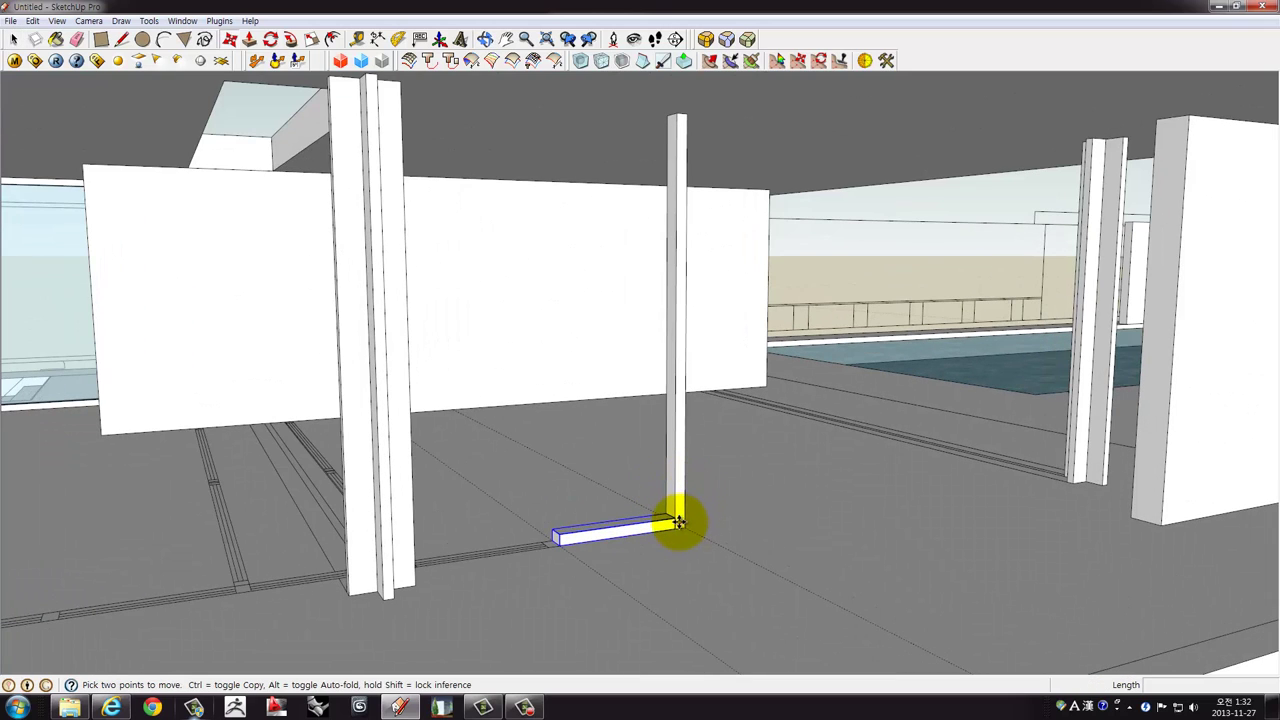
pyautogui.click(675, 517)
pyautogui.press('ctrl')
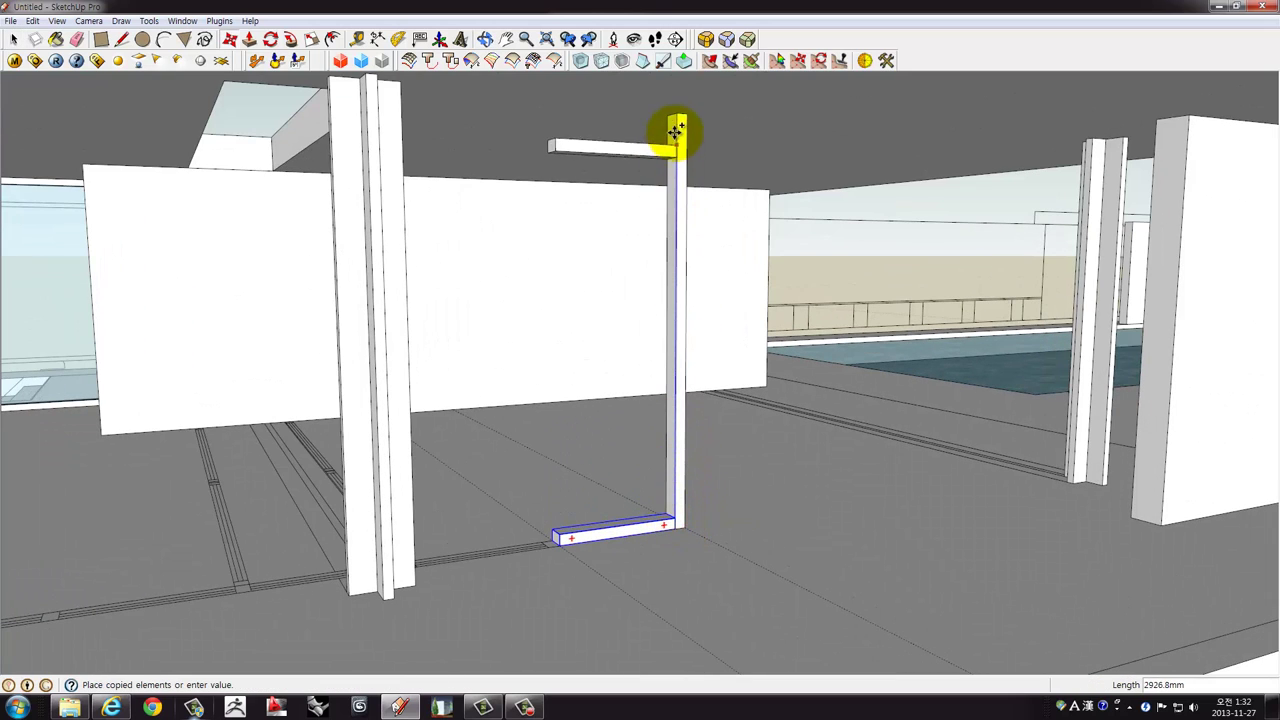
pyautogui.click(678, 118)
pyautogui.moveTo(686, 249); pyautogui.dragTo(649, 286, button='middle')
pyautogui.press('space')
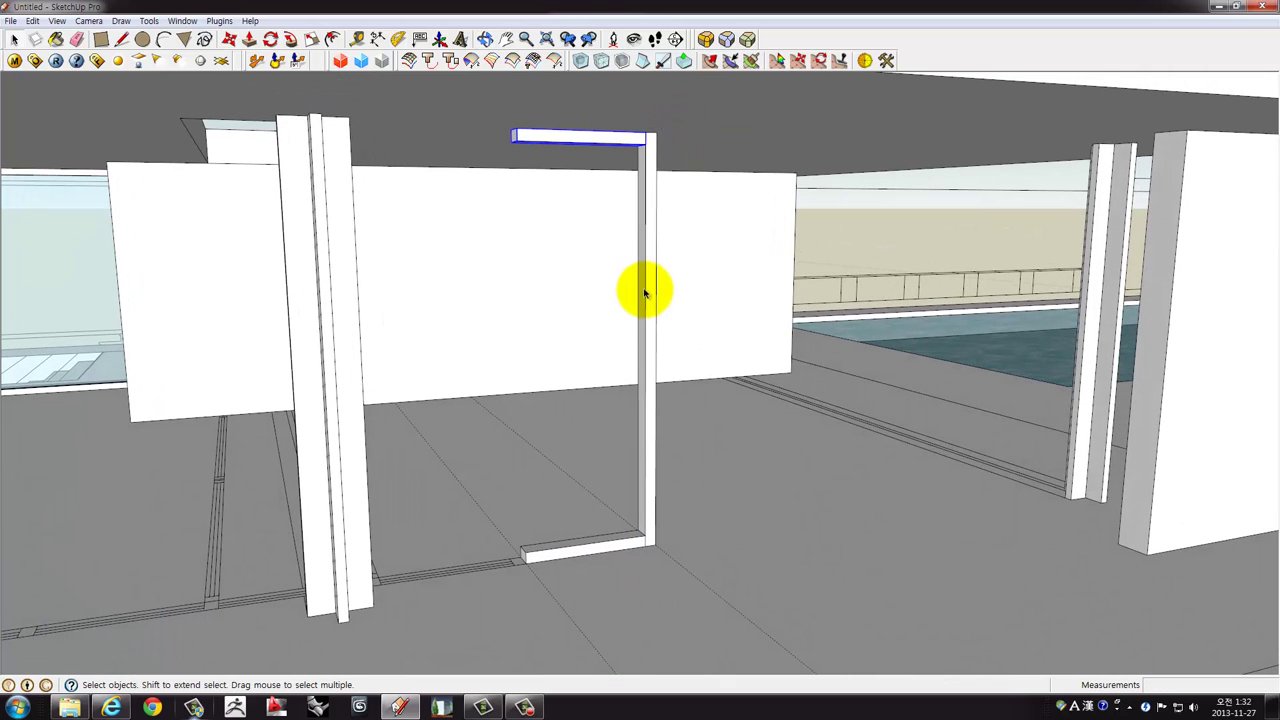
# Copy the post together with its bottom rail to the next corner of the front.
pyautogui.click(642, 315)
pyautogui.keyDown('shift'); pyautogui.click(620, 546); pyautogui.keyUp('shift')
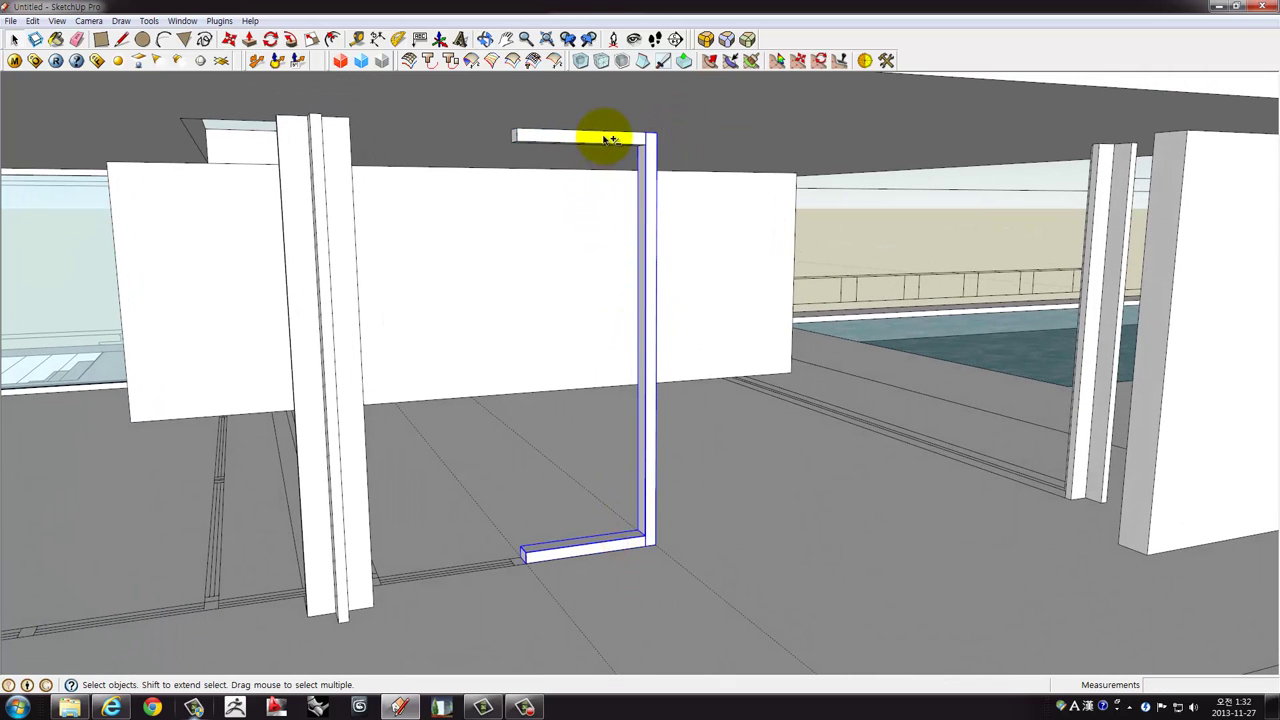
pyautogui.moveTo(620, 179); pyautogui.dragTo(608, 417, button='middle')
pyautogui.scroll(3, 694, 380)
pyautogui.scroll(3, 766, 429)
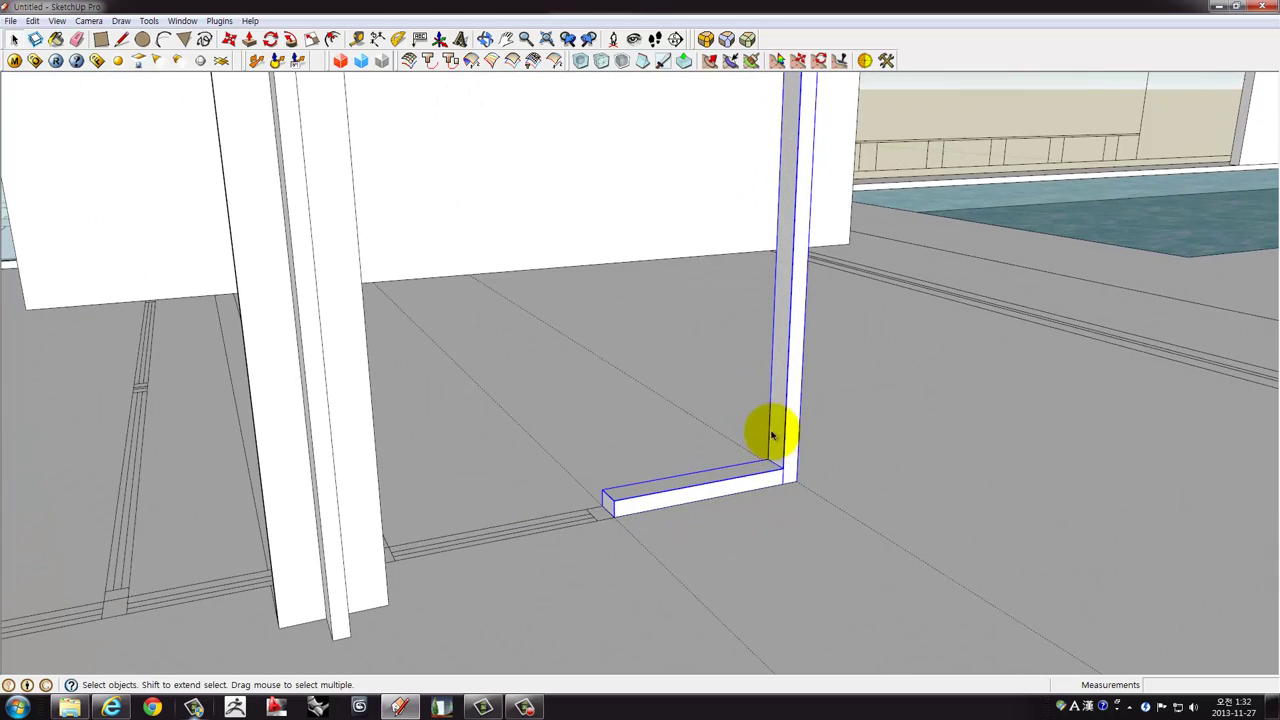
pyautogui.scroll(2, 792, 468)
pyautogui.moveTo(792, 468); pyautogui.dragTo(811, 506, button='middle')
pyautogui.press('m')
pyautogui.click(800, 480)
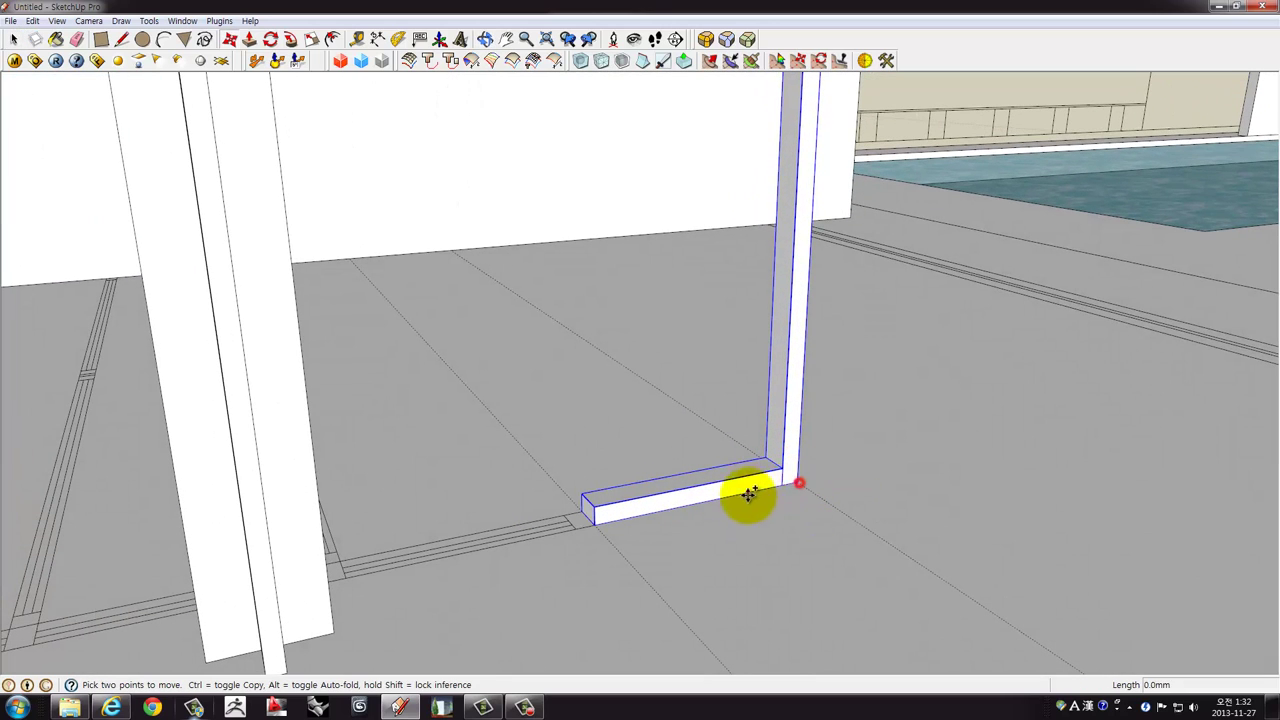
pyautogui.press('ctrl')
pyautogui.click(592, 518)
pyautogui.moveTo(592, 518)
pyautogui.mouseDown(button='middle')
pyautogui.moveTo(528, 507)
pyautogui.moveTo(584, 512)
pyautogui.mouseUp(button='middle')
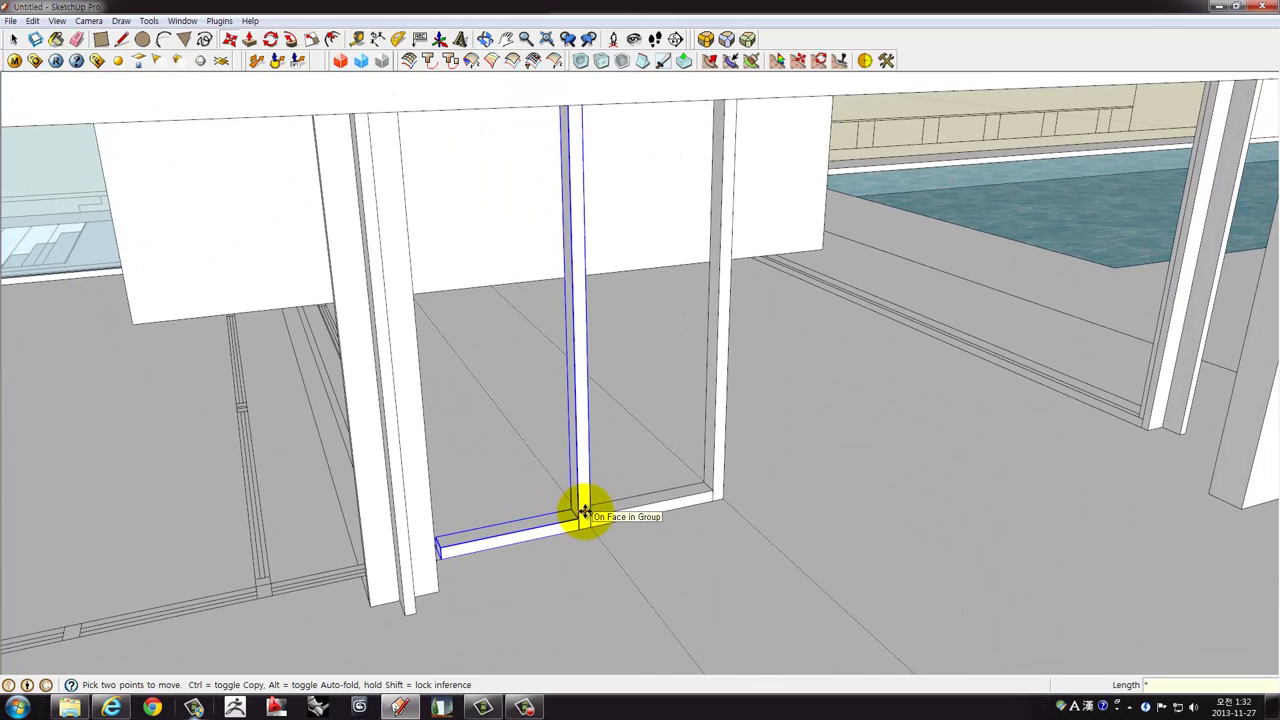
# Select the vertical stud and the short bottom rail by the wall panel.
pyautogui.moveTo(529, 491)
pyautogui.mouseDown(button='middle')
pyautogui.moveTo(628, 372)
pyautogui.moveTo(429, 414)
pyautogui.moveTo(283, 391)
pyautogui.mouseUp(button='middle')
pyautogui.scroll(3, 334, 346)
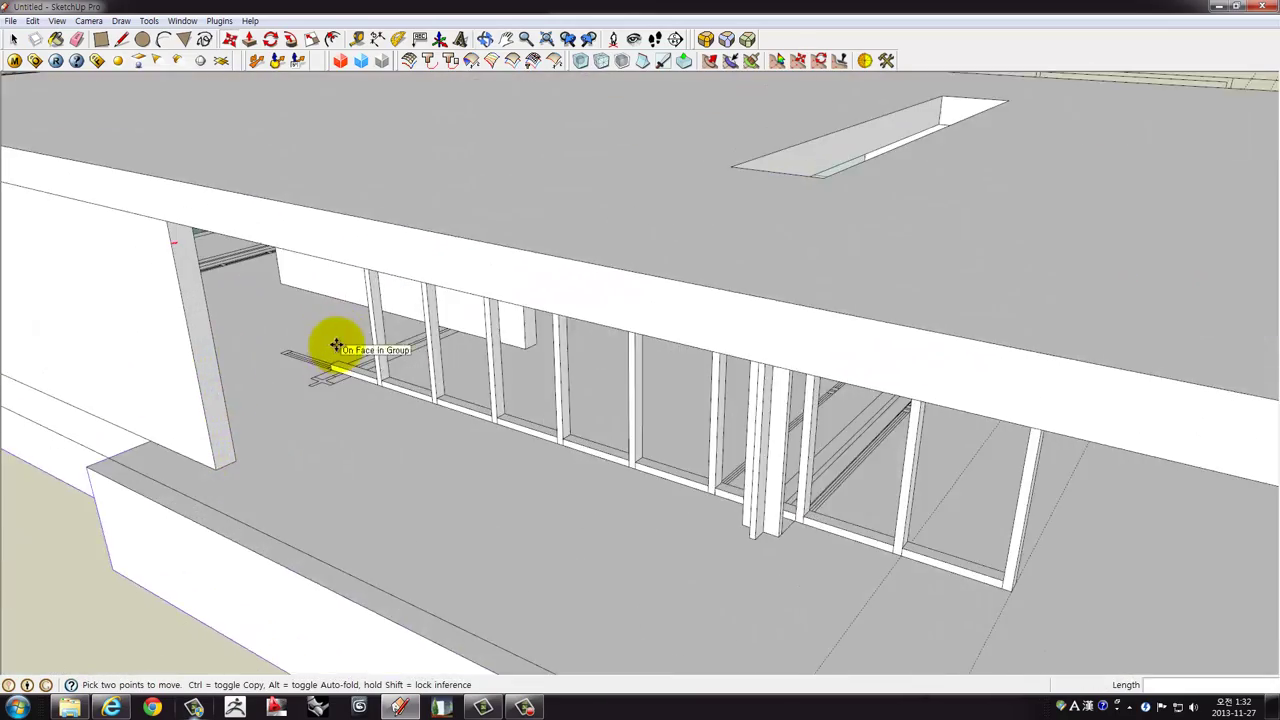
pyautogui.scroll(5, 349, 344)
pyautogui.moveTo(349, 344)
pyautogui.mouseDown(button='middle')
pyautogui.moveTo(474, 509)
pyautogui.moveTo(457, 340)
pyautogui.moveTo(491, 285)
pyautogui.moveTo(620, 457)
pyautogui.moveTo(597, 191)
pyautogui.moveTo(549, 191)
pyautogui.moveTo(556, 244)
pyautogui.mouseUp(button='middle')
pyautogui.scroll(-5, 556, 244)
pyautogui.moveTo(574, 297)
pyautogui.mouseDown(button='middle')
pyautogui.moveTo(580, 203)
pyautogui.moveTo(552, 248)
pyautogui.moveTo(514, 155)
pyautogui.mouseUp(button='middle')
pyautogui.scroll(-2, 580, 203)
pyautogui.press('space')
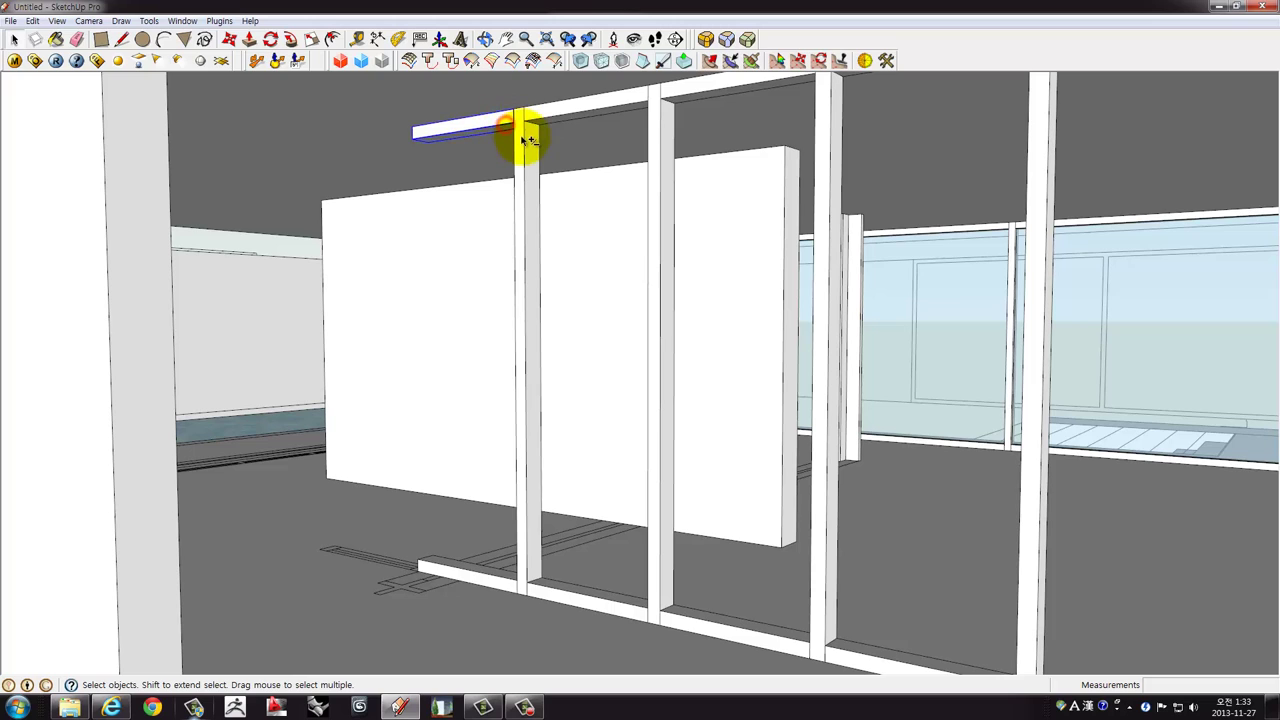
pyautogui.click(517, 160)
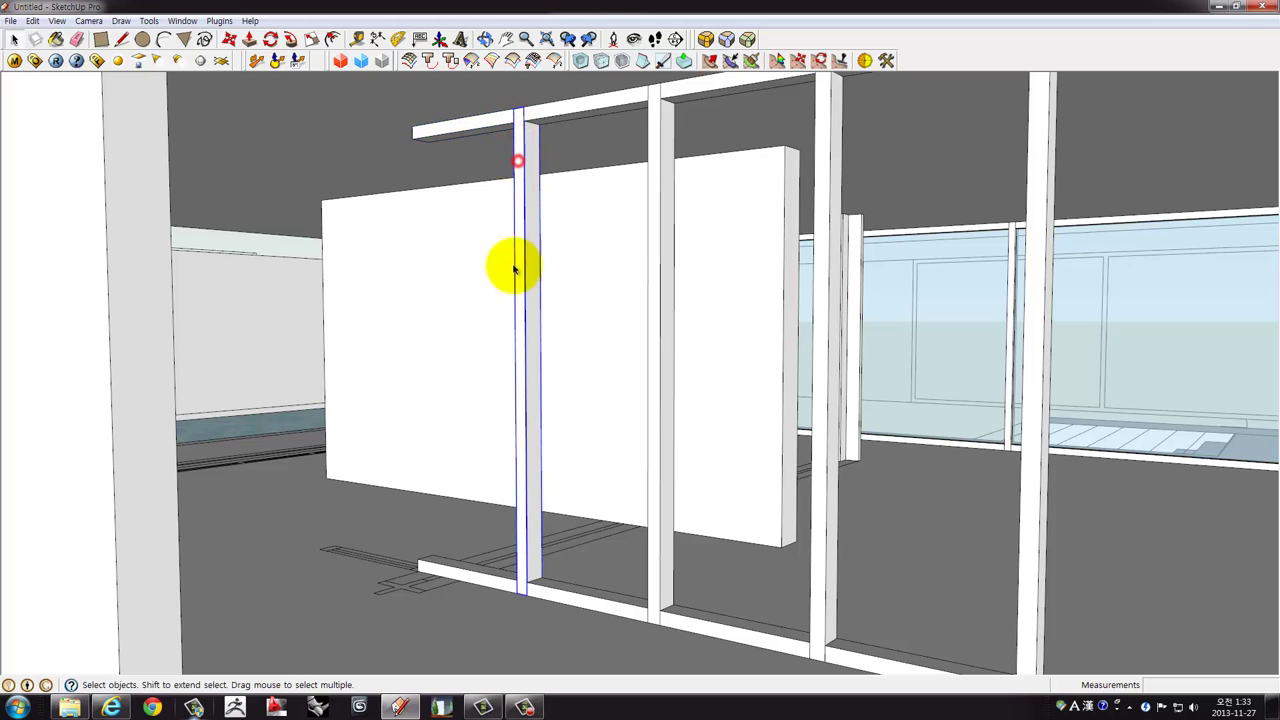
pyautogui.click(482, 573)
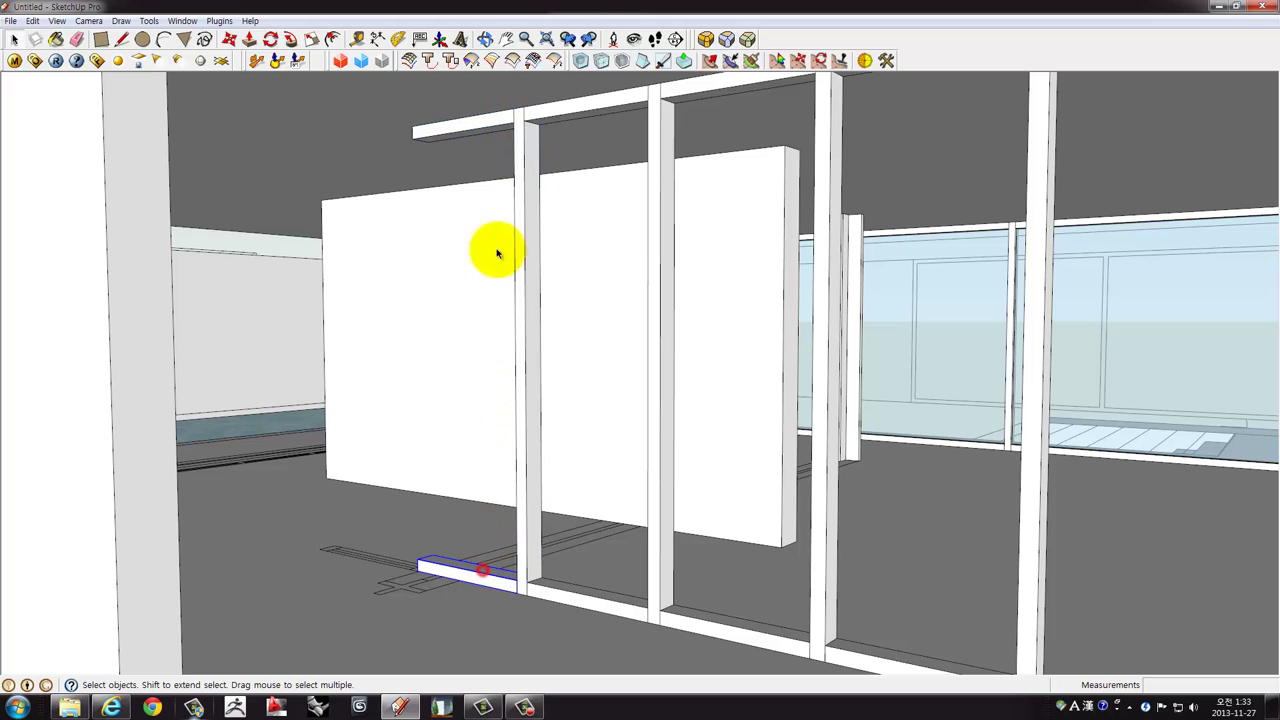
pyautogui.keyDown('shift'); pyautogui.click(528, 150); pyautogui.keyUp('shift')
pyautogui.moveTo(528, 150)
pyautogui.mouseDown(button='middle')
pyautogui.moveTo(457, 500)
pyautogui.moveTo(509, 457)
pyautogui.moveTo(486, 423)
pyautogui.moveTo(533, 445)
pyautogui.moveTo(557, 414)
pyautogui.moveTo(560, 440)
pyautogui.mouseUp(button='middle')
# Copy the stud and rail so the copy sits at the rail's midpoint.
pyautogui.press('m')
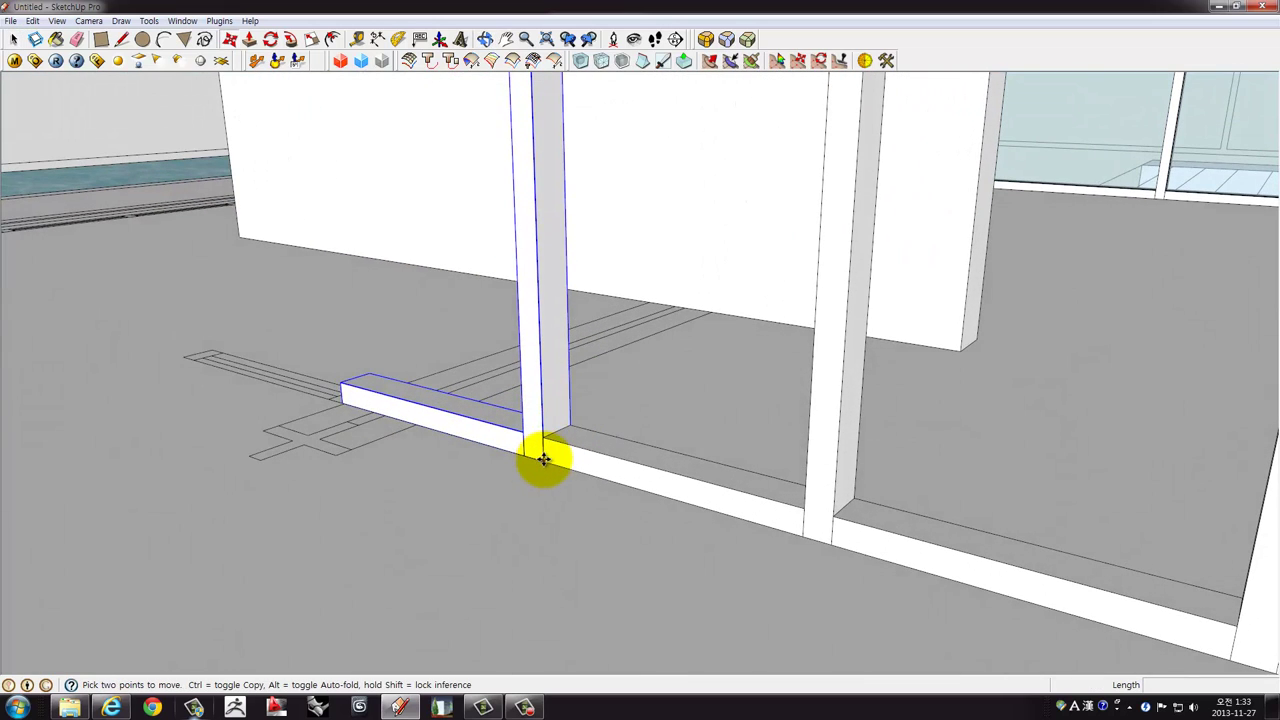
pyautogui.click(543, 460)
pyautogui.press('ctrl')
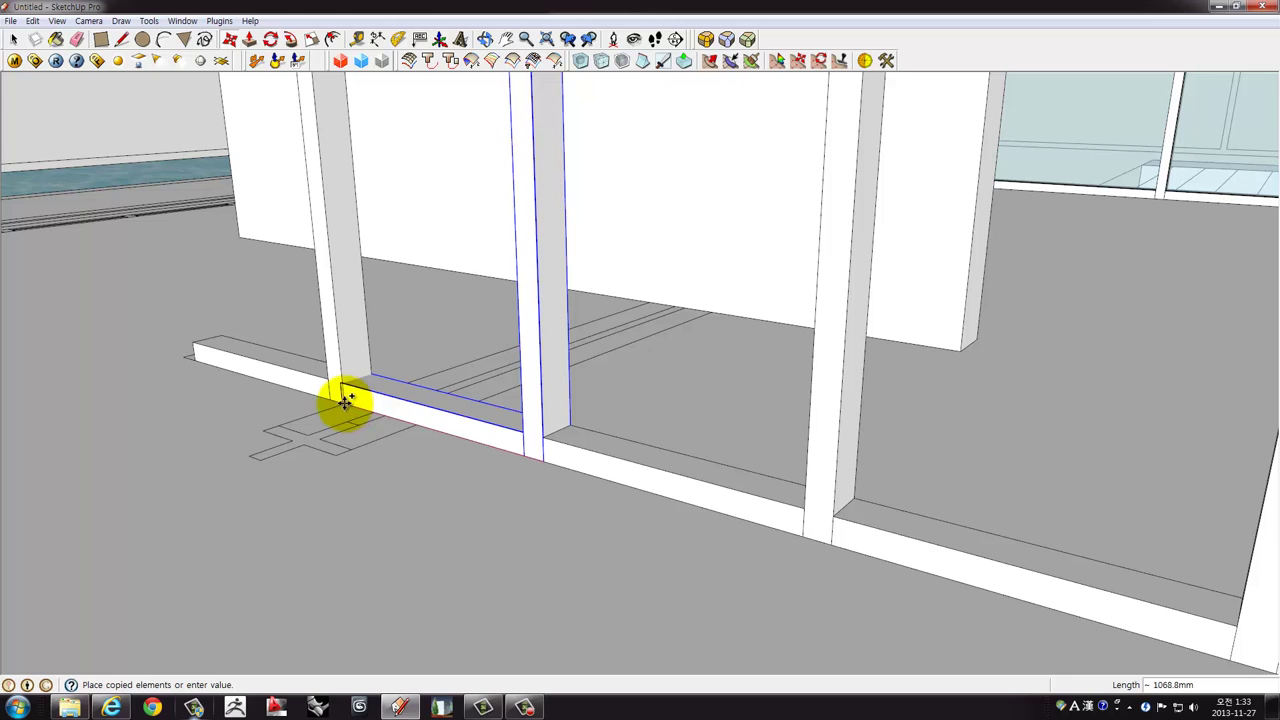
pyautogui.scroll(2, 345, 400)
pyautogui.scroll(3, 335, 400)
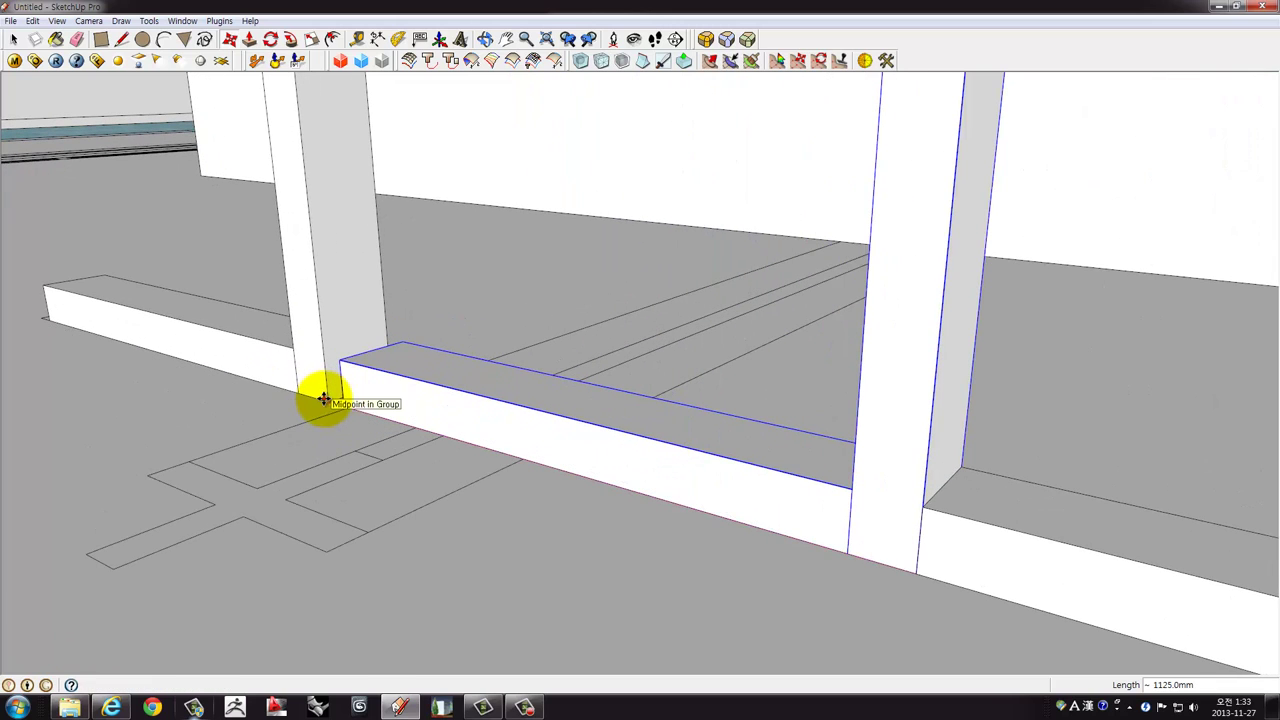
pyautogui.click(324, 399)
pyautogui.click(328, 400)
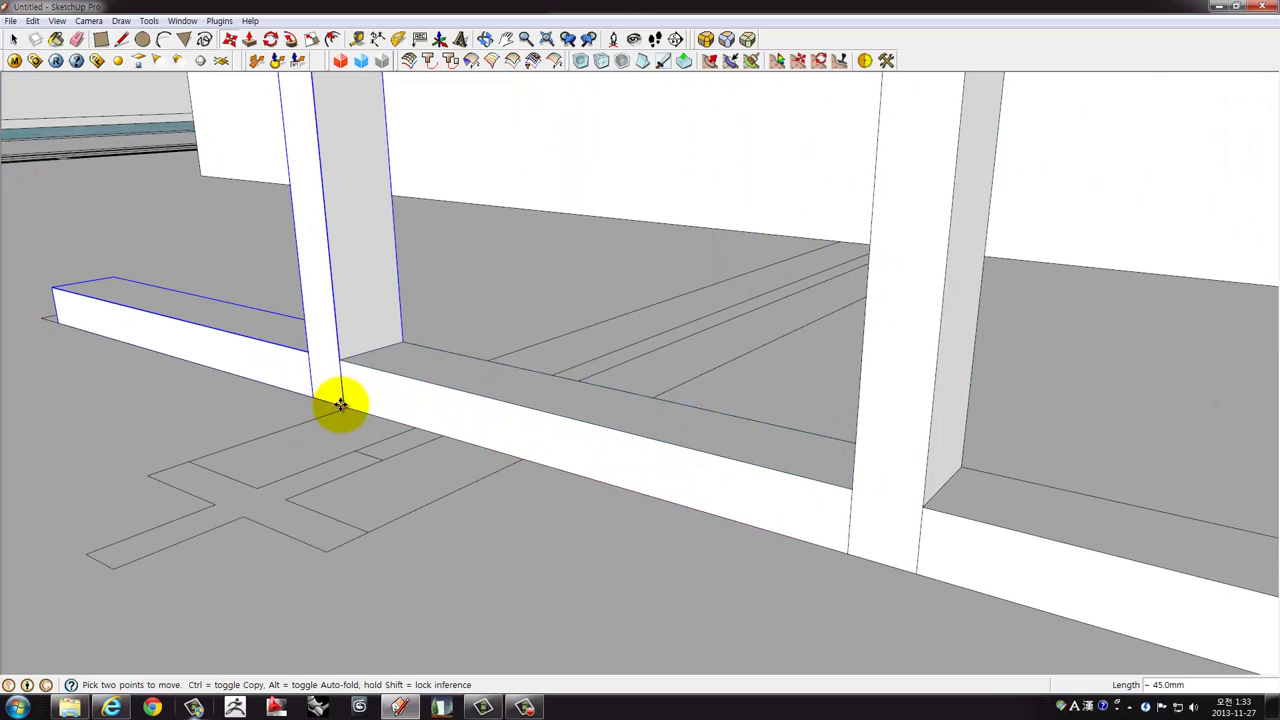
pyautogui.moveTo(340, 403)
pyautogui.mouseDown(button='middle')
pyautogui.moveTo(351, 363)
pyautogui.moveTo(480, 451)
pyautogui.moveTo(691, 460)
pyautogui.moveTo(1047, 437)
pyautogui.moveTo(680, 471)
pyautogui.moveTo(757, 286)
pyautogui.moveTo(745, 281)
pyautogui.moveTo(766, 349)
pyautogui.moveTo(743, 356)
pyautogui.mouseUp(button='middle')
# Copy the vertical stud 1080 mm further along the rail.
pyautogui.press('space')
pyautogui.click(745, 281)
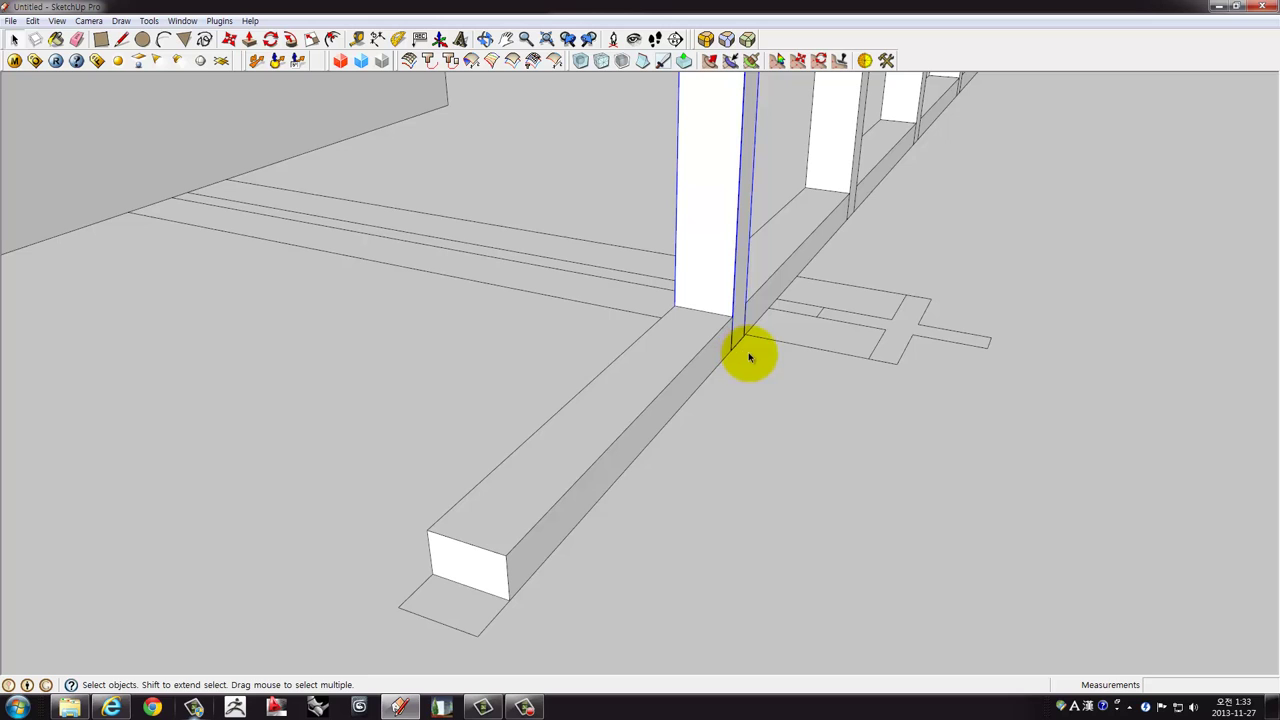
pyautogui.press('ctrl')
pyautogui.click(747, 337)
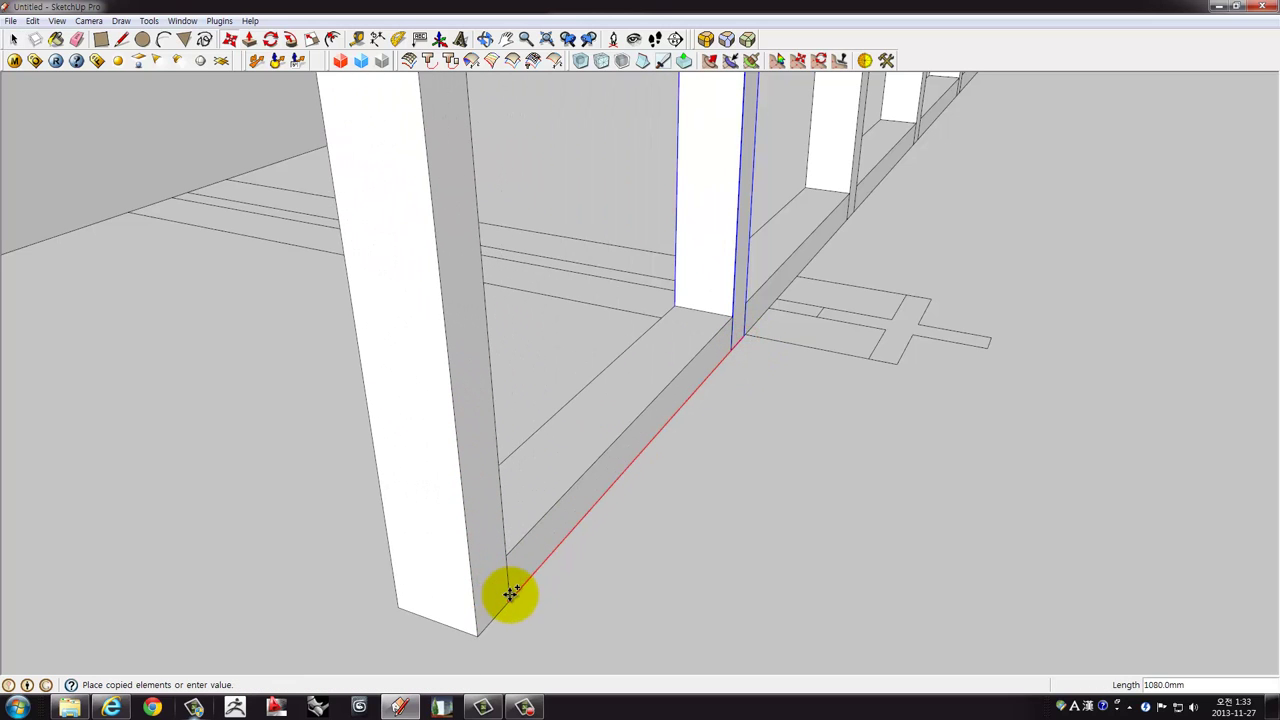
pyautogui.click(509, 597)
pyautogui.scroll(-3, 571, 563)
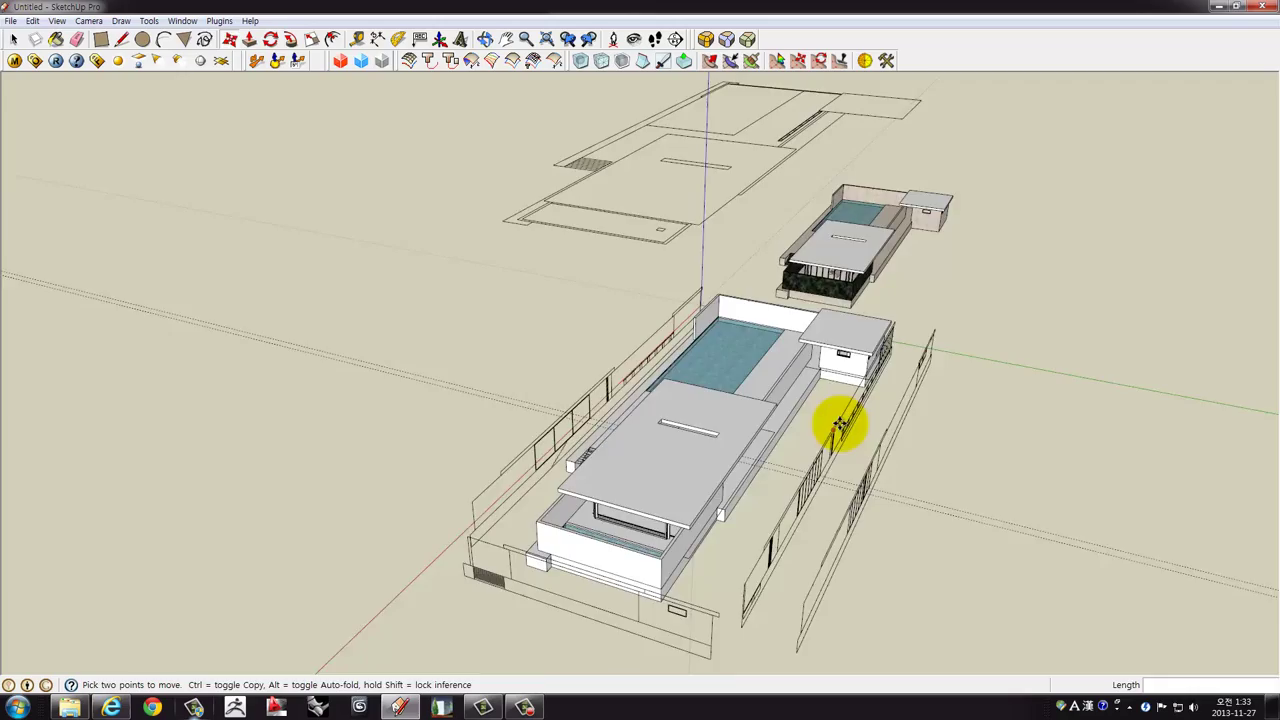
# Draw a rectangle face filling the door opening from the top rail down to the floor.
pyautogui.moveTo(840, 425); pyautogui.dragTo(503, 451, button='middle')
pyautogui.scroll(2, 510, 447)
pyautogui.scroll(2, 654, 486)
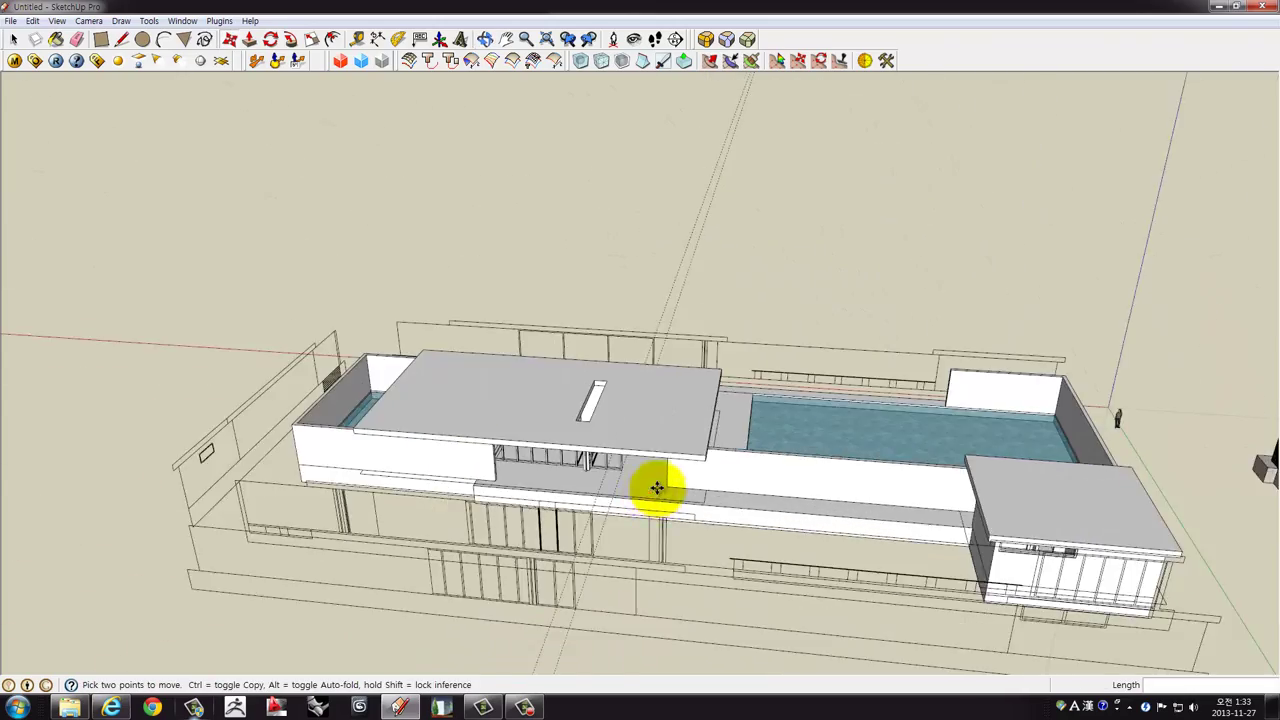
pyautogui.moveTo(654, 486); pyautogui.dragTo(414, 320, button='middle')
pyautogui.scroll(2, 477, 366)
pyautogui.scroll(2, 663, 423)
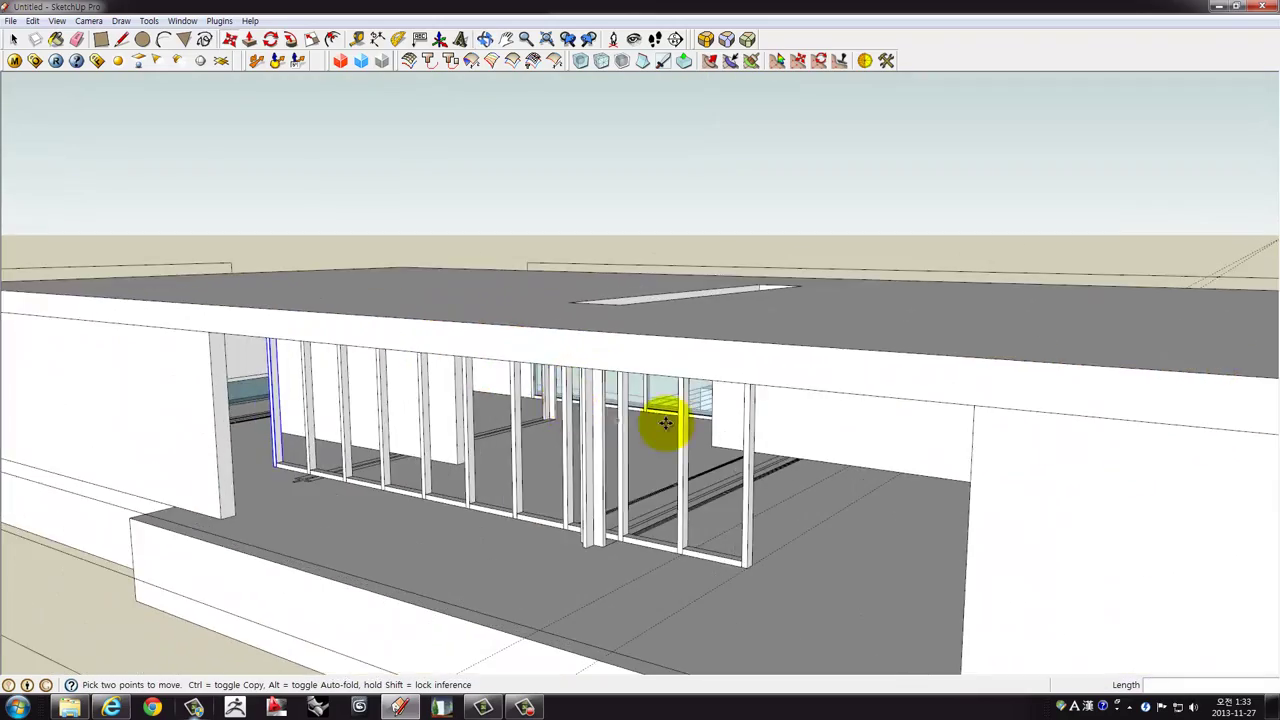
pyautogui.scroll(2, 570, 384)
pyautogui.scroll(-3, 571, 363)
pyautogui.scroll(4, 543, 351)
pyautogui.scroll(2, 543, 346)
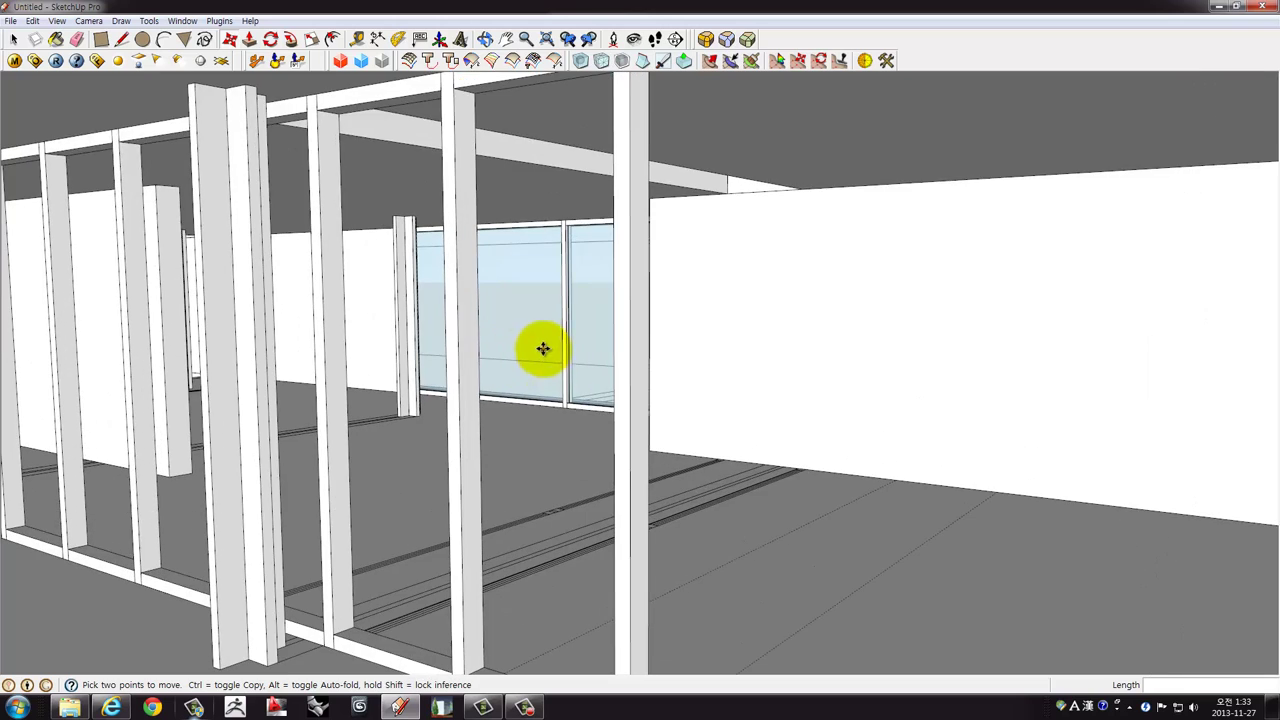
pyautogui.press('space')
pyautogui.click(102, 40)
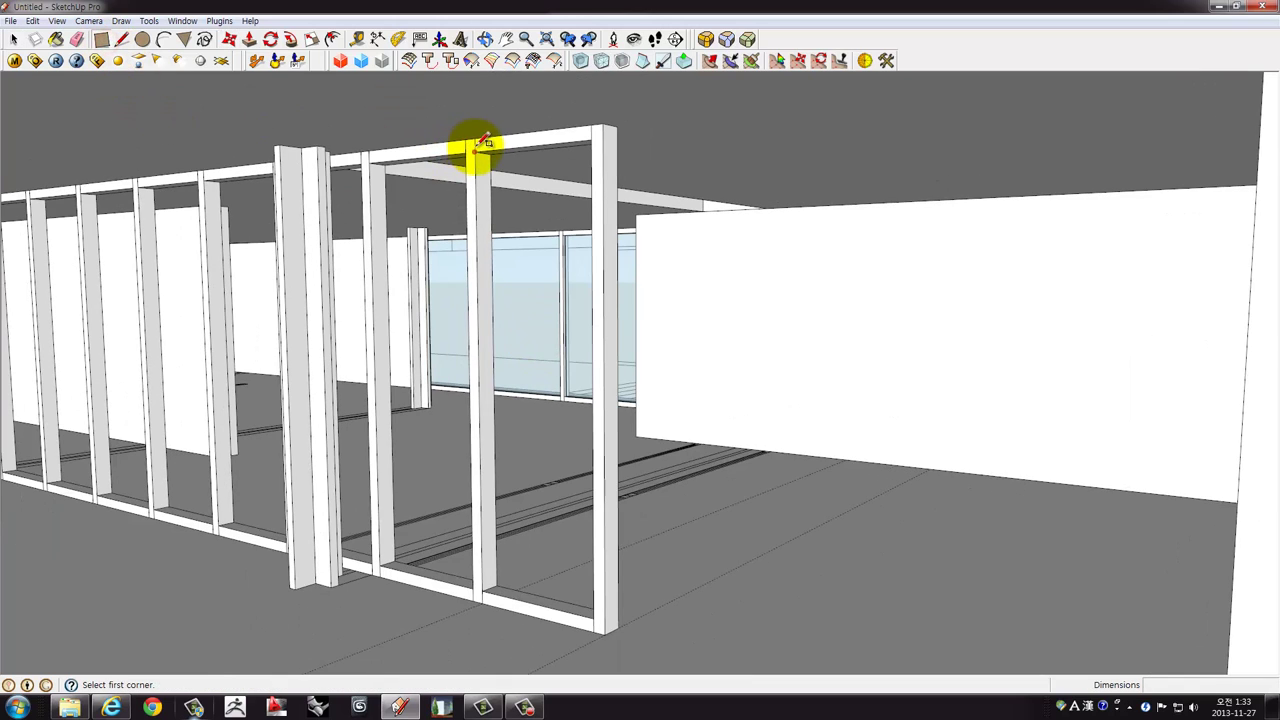
pyautogui.click(475, 149)
pyautogui.click(597, 613)
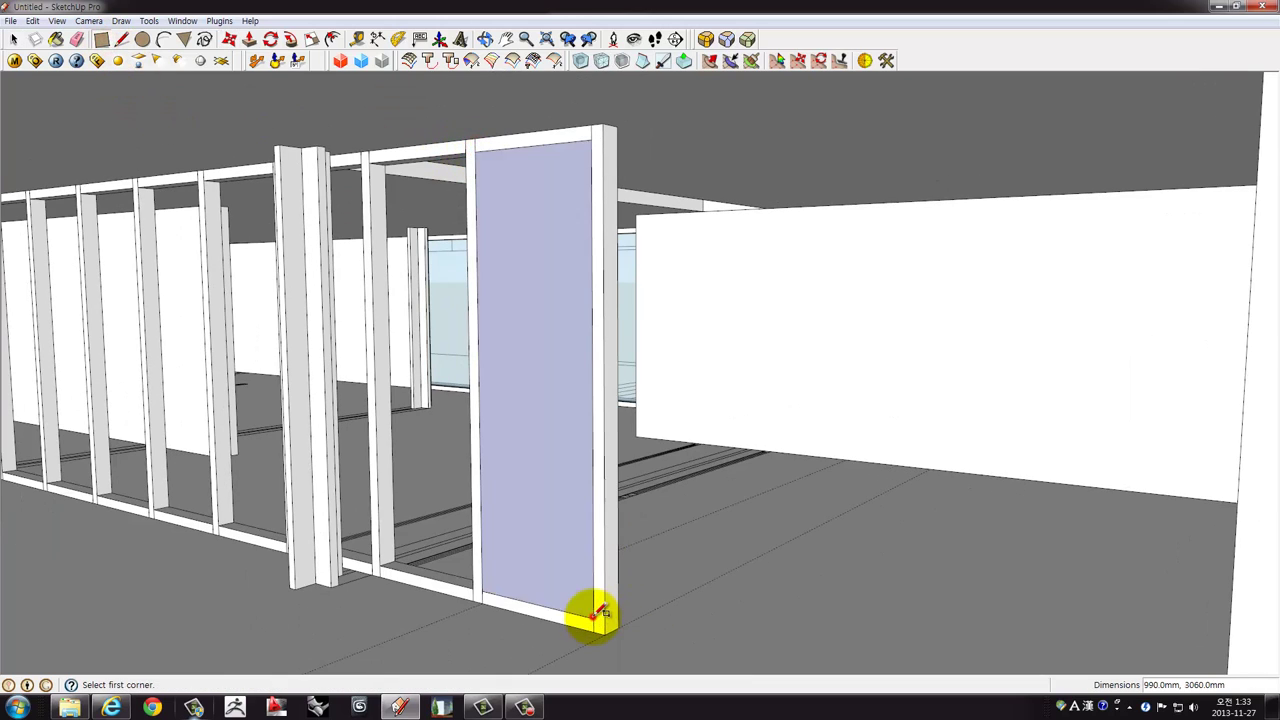
# Push/Pull the panel out 90 mm, push it back 45 mm, and select its face.
pyautogui.moveTo(591, 609)
pyautogui.mouseDown(button='middle')
pyautogui.moveTo(606, 474)
pyautogui.moveTo(714, 434)
pyautogui.moveTo(697, 492)
pyautogui.moveTo(723, 531)
pyautogui.moveTo(717, 540)
pyautogui.moveTo(723, 451)
pyautogui.moveTo(660, 486)
pyautogui.moveTo(677, 464)
pyautogui.mouseUp(button='middle')
pyautogui.scroll(2, 693, 491)
pyautogui.scroll(2, 671, 480)
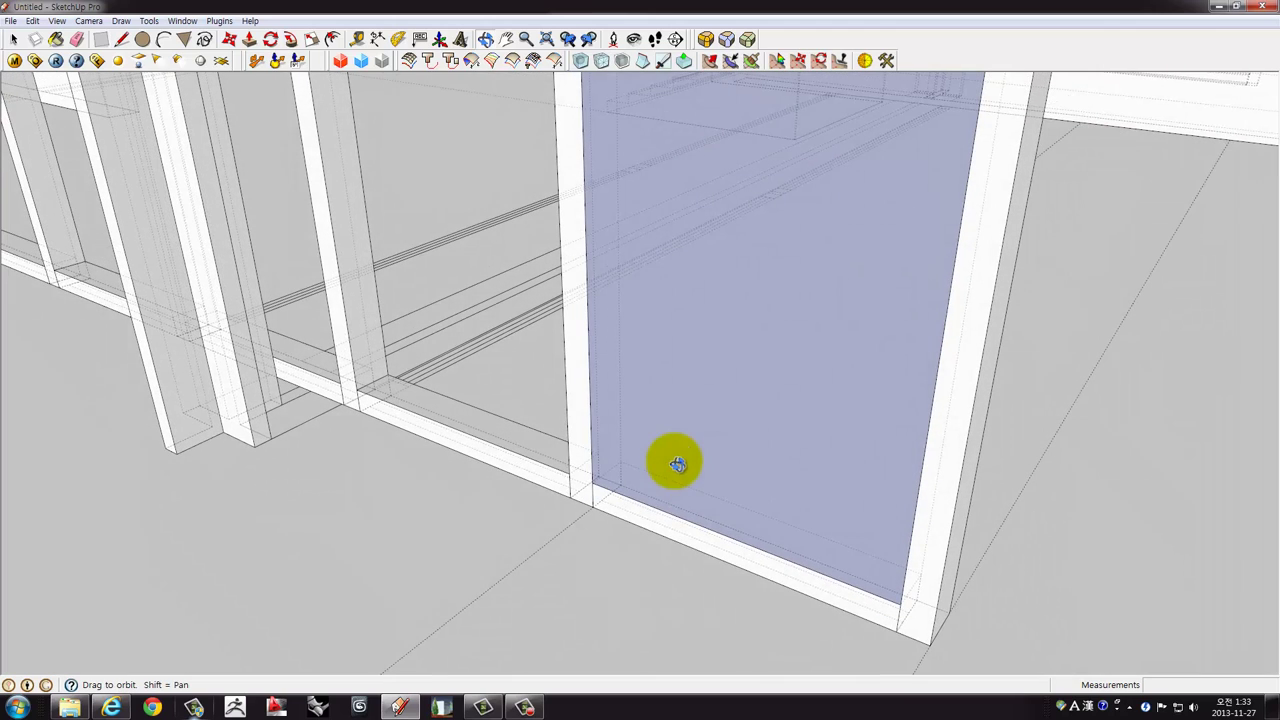
pyautogui.press('p')
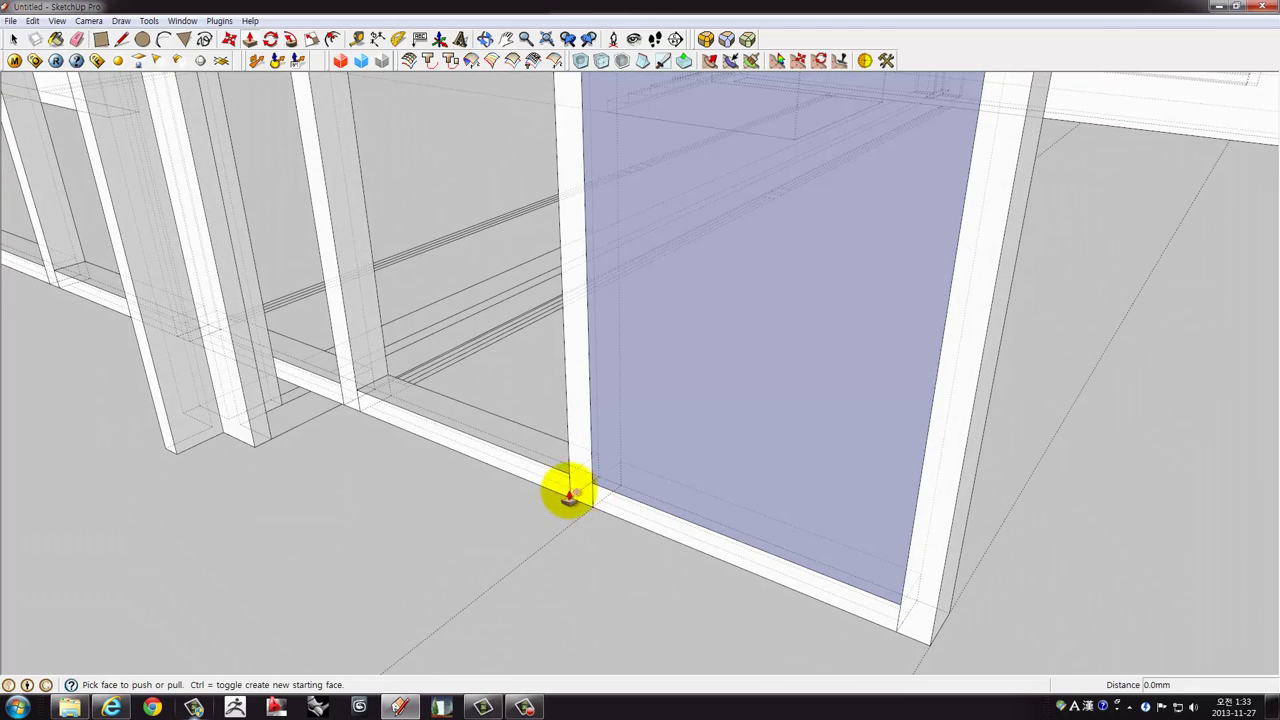
pyautogui.moveTo(637, 477); pyautogui.dragTo(750, 555)
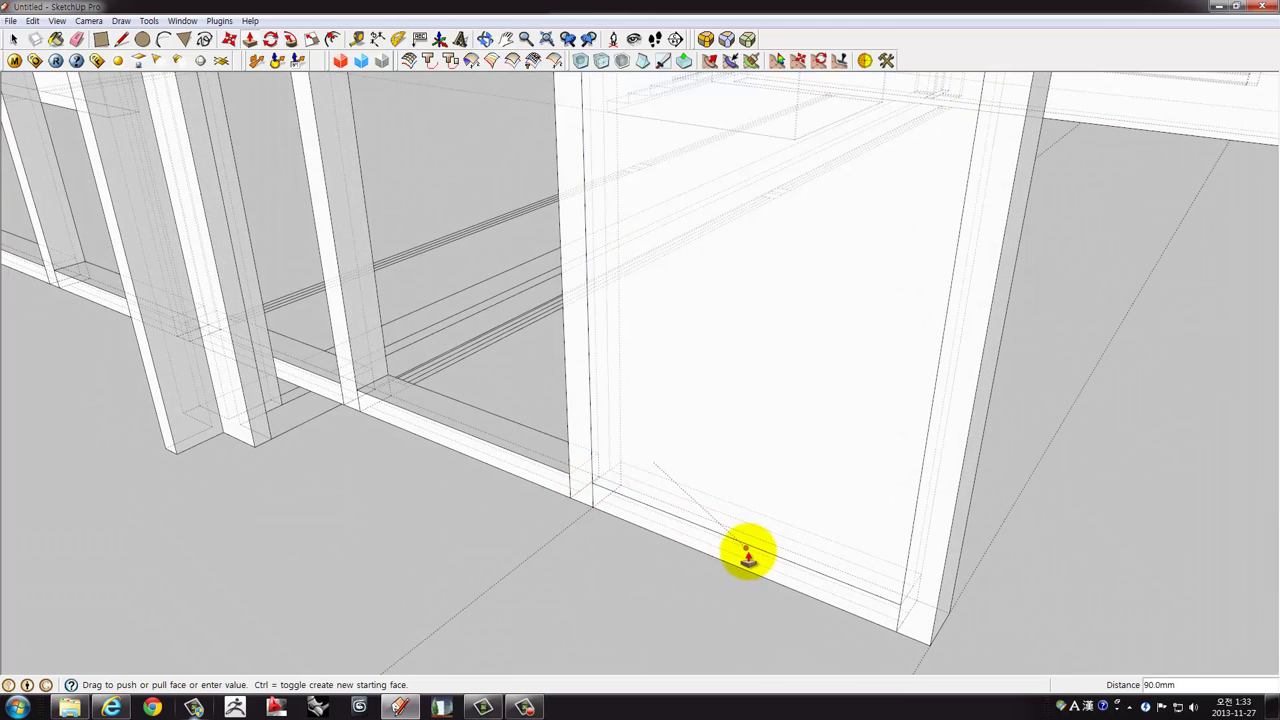
pyautogui.click(748, 557)
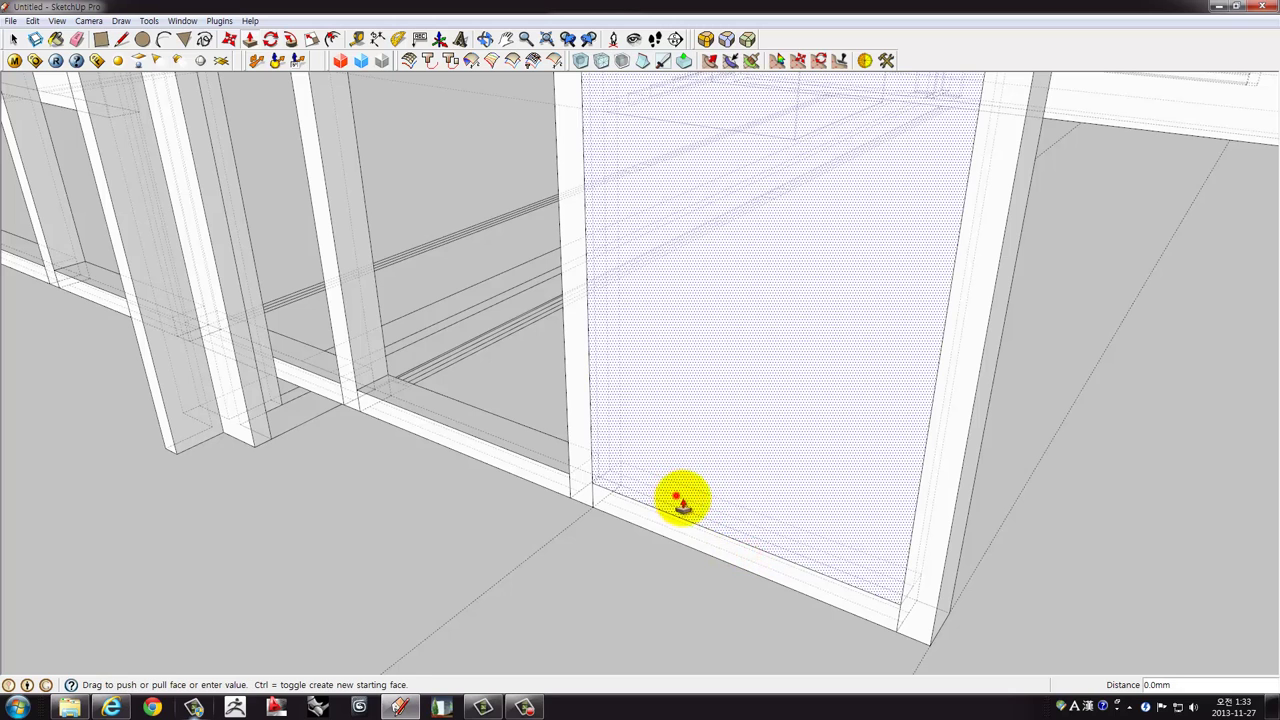
pyautogui.moveTo(680, 503); pyautogui.dragTo(717, 550)
pyautogui.click(717, 550)
pyautogui.moveTo(737, 506); pyautogui.dragTo(651, 529, button='middle')
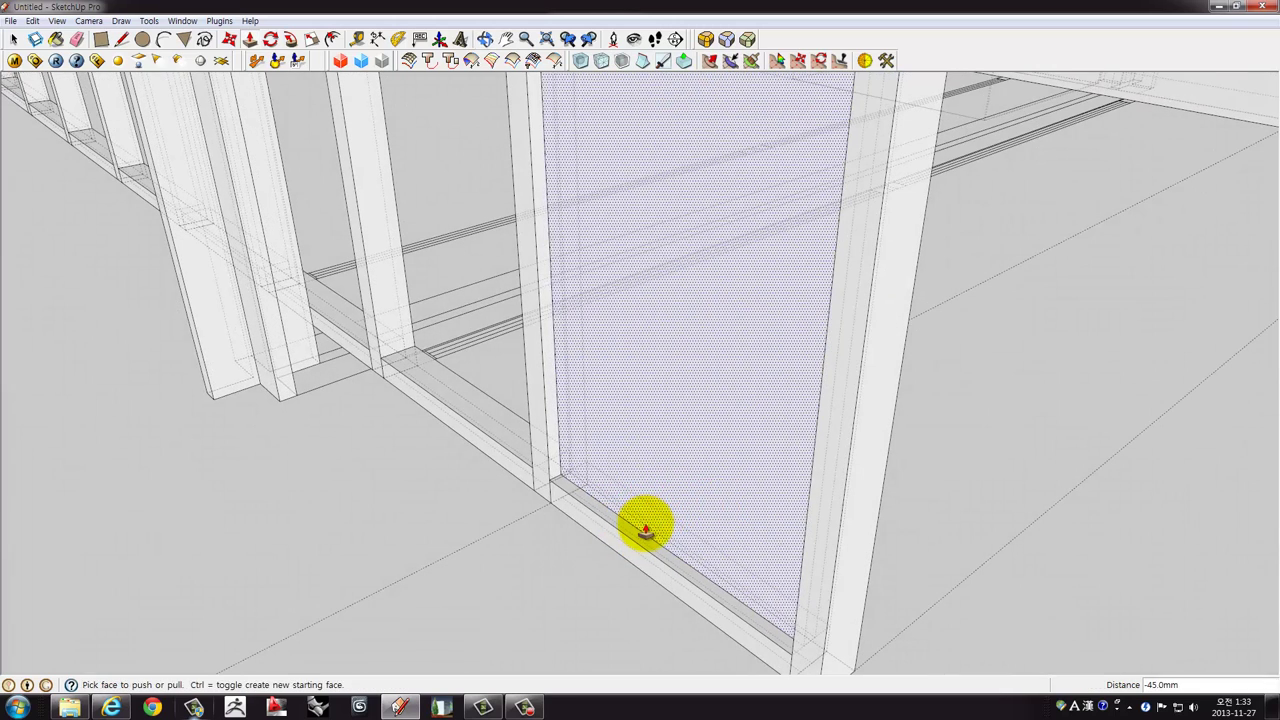
pyautogui.press('space')
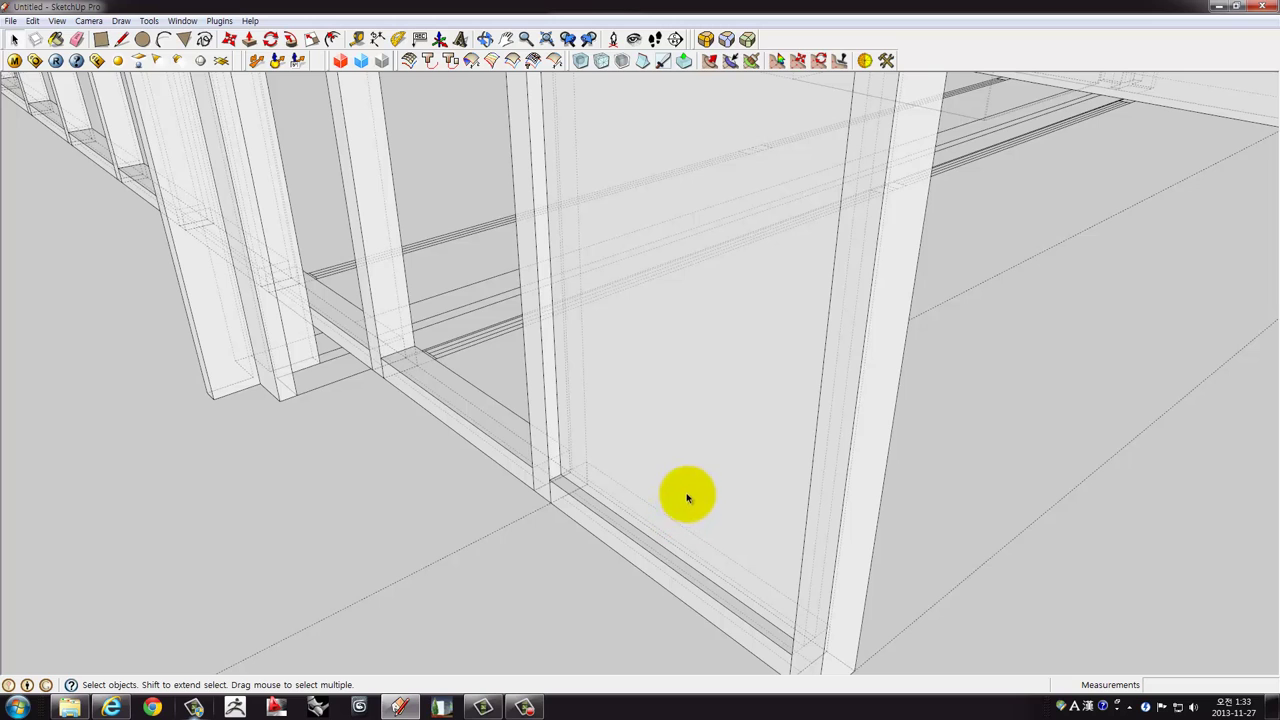
pyautogui.click(718, 370)
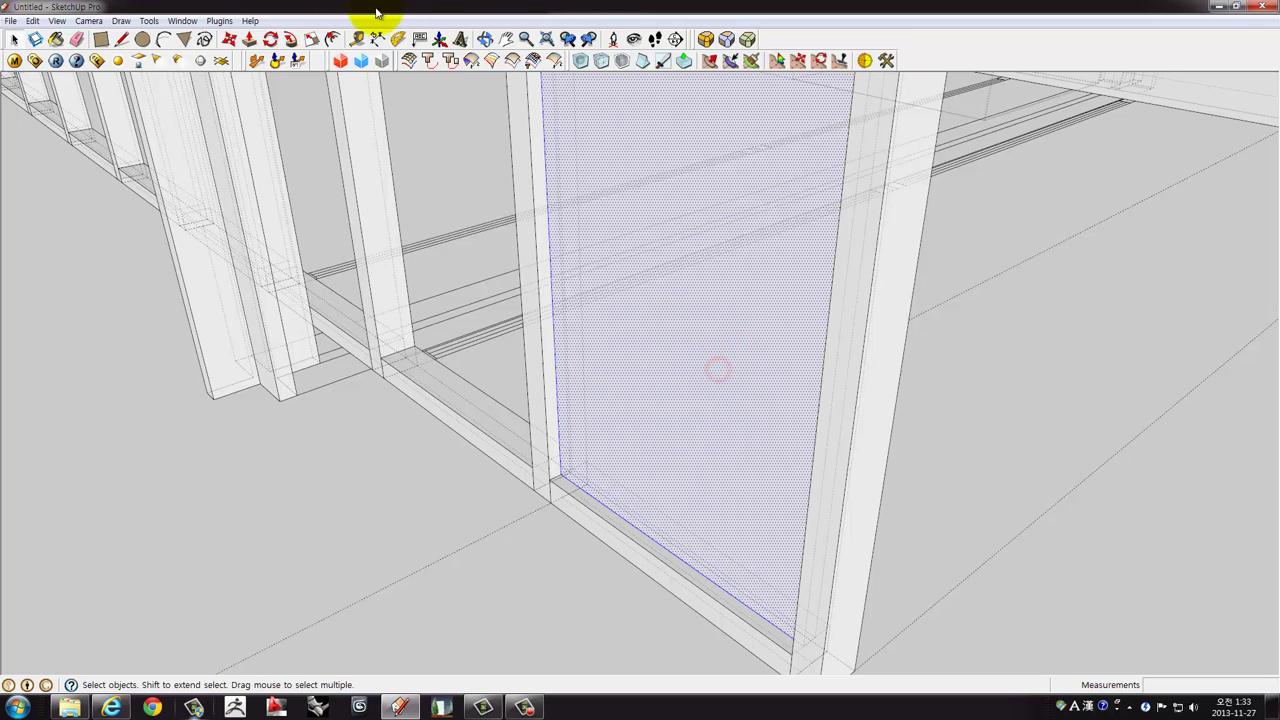
pyautogui.click(183, 21)
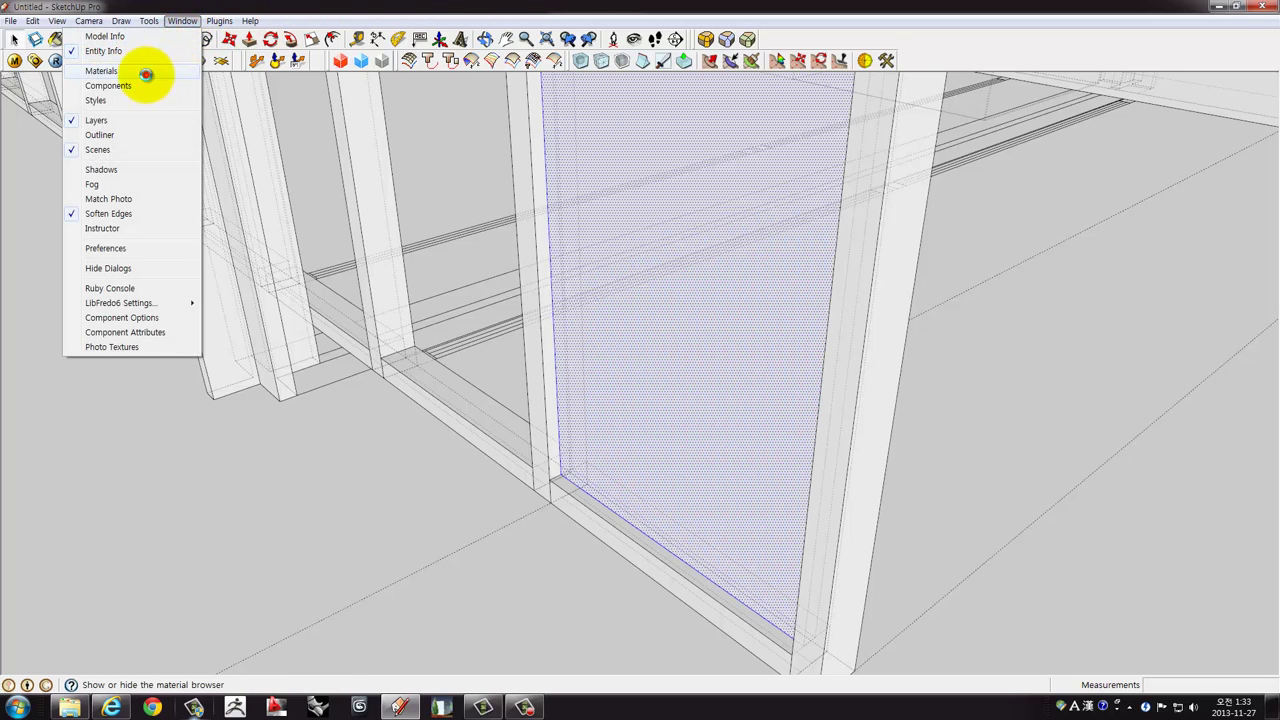
# Paint the panel with Translucent_Glass_Blue and make it a group.
pyautogui.click(101, 71)
pyautogui.click(845, 116)
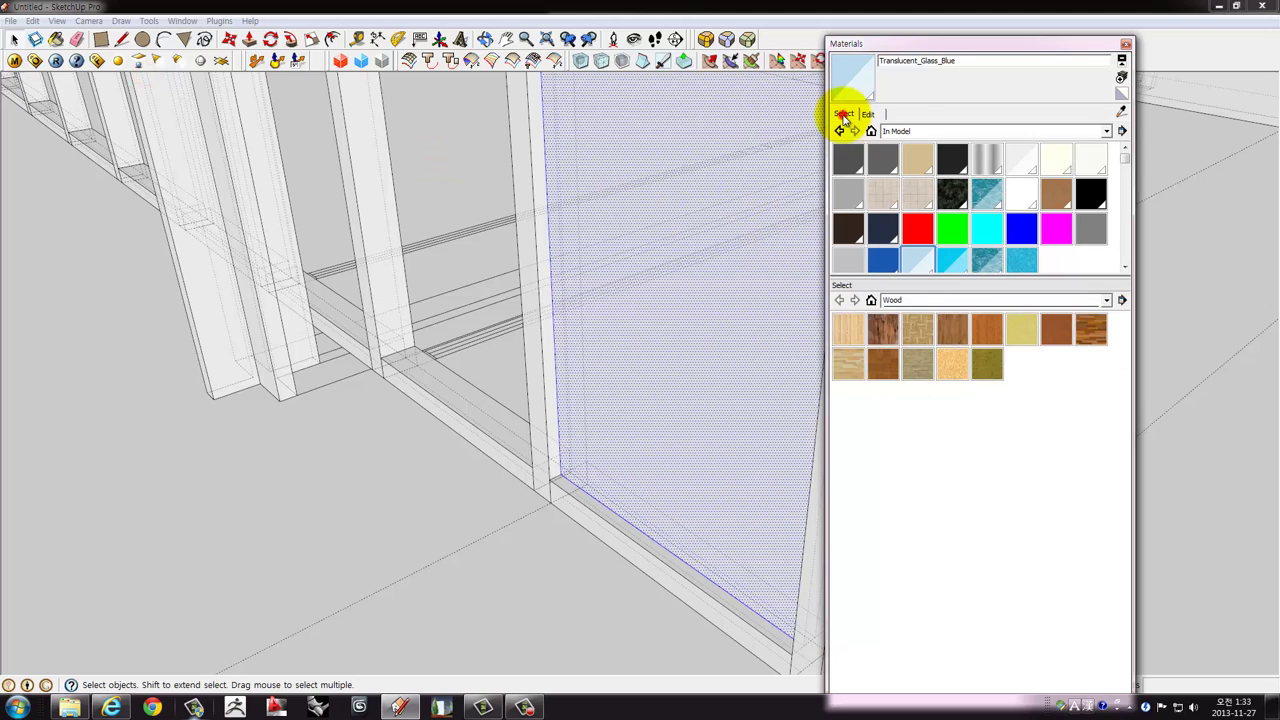
pyautogui.click(912, 259)
pyautogui.click(681, 288)
pyautogui.moveTo(620, 297); pyautogui.dragTo(718, 318, button='middle')
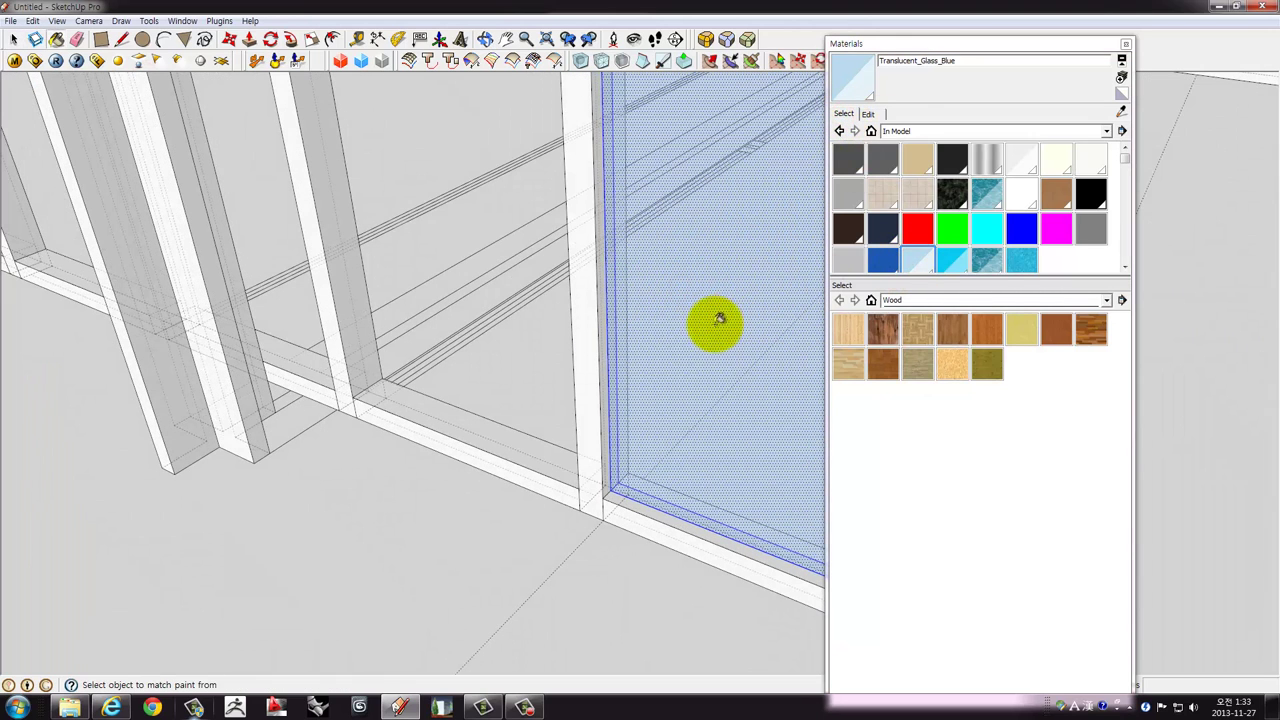
pyautogui.rightClick(693, 366)
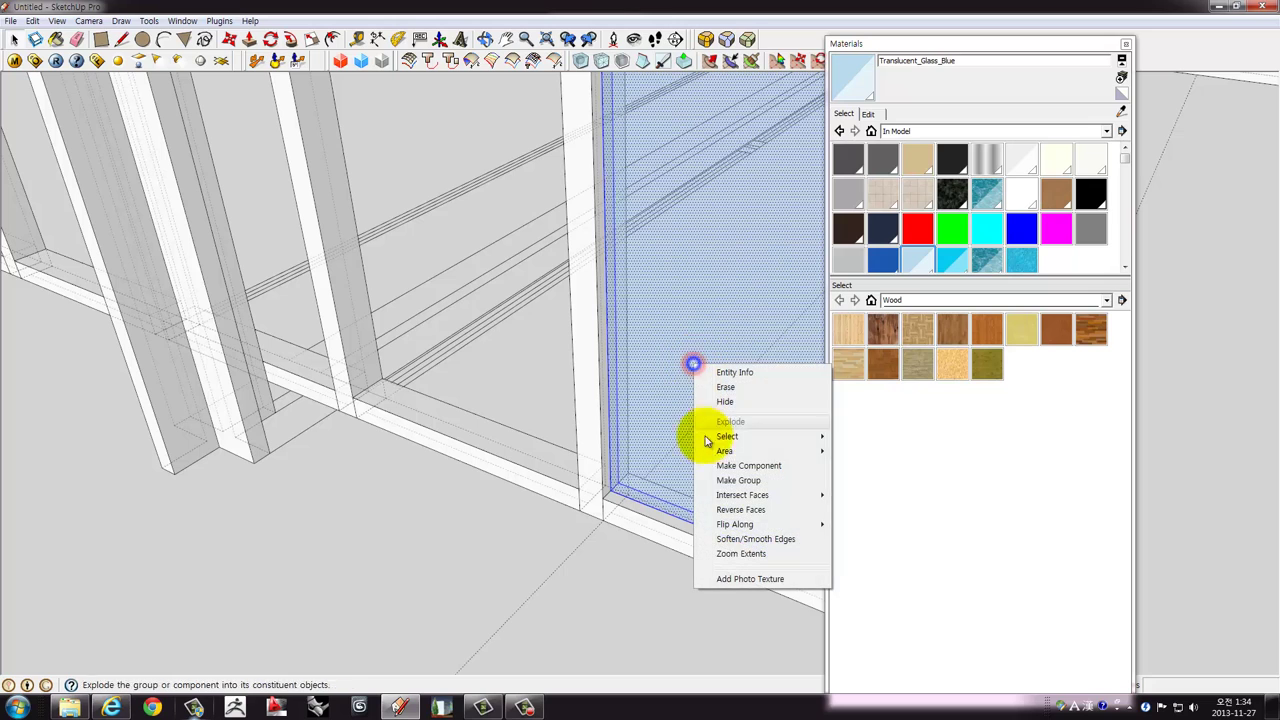
pyautogui.click(719, 480)
pyautogui.moveTo(697, 377); pyautogui.dragTo(666, 349, button='middle')
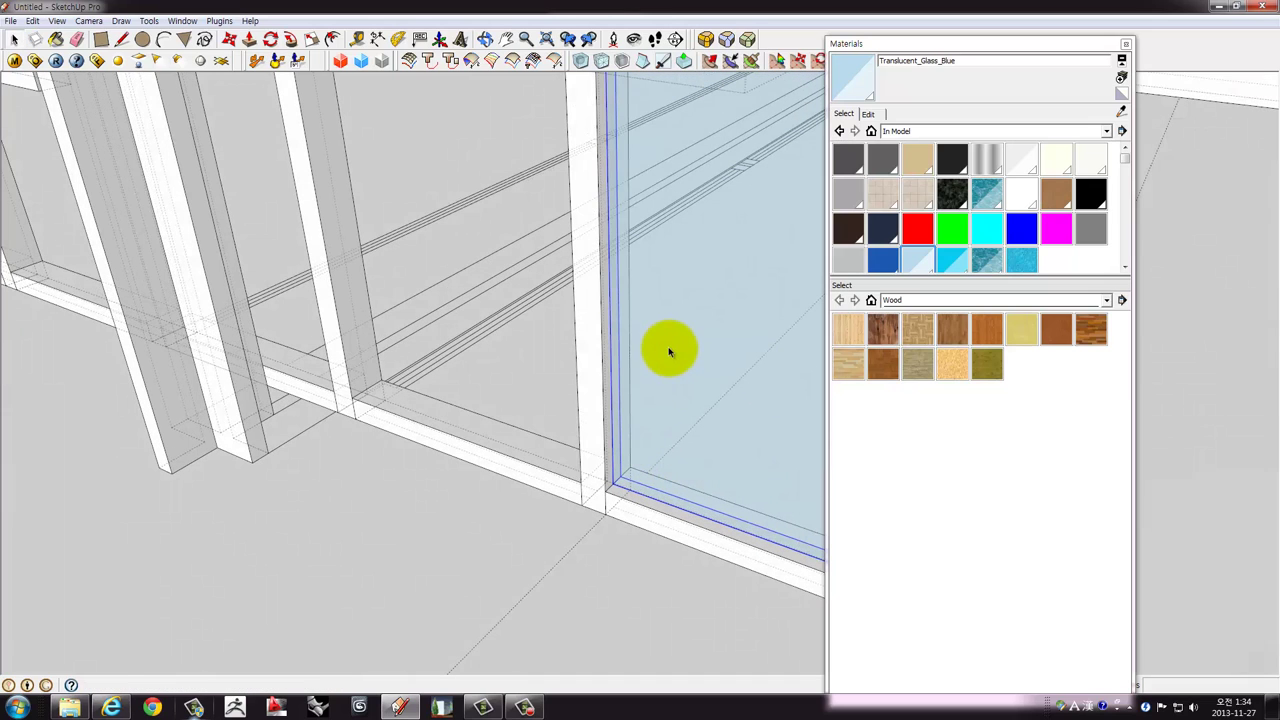
pyautogui.click(1126, 46)
# Copy the glass panel group along the red axis into the neighbouring door opening.
pyautogui.moveTo(754, 400)
pyautogui.mouseDown(button='middle')
pyautogui.moveTo(694, 451)
pyautogui.moveTo(620, 456)
pyautogui.moveTo(608, 481)
pyautogui.mouseUp(button='middle')
pyautogui.press('m')
pyautogui.click(574, 471)
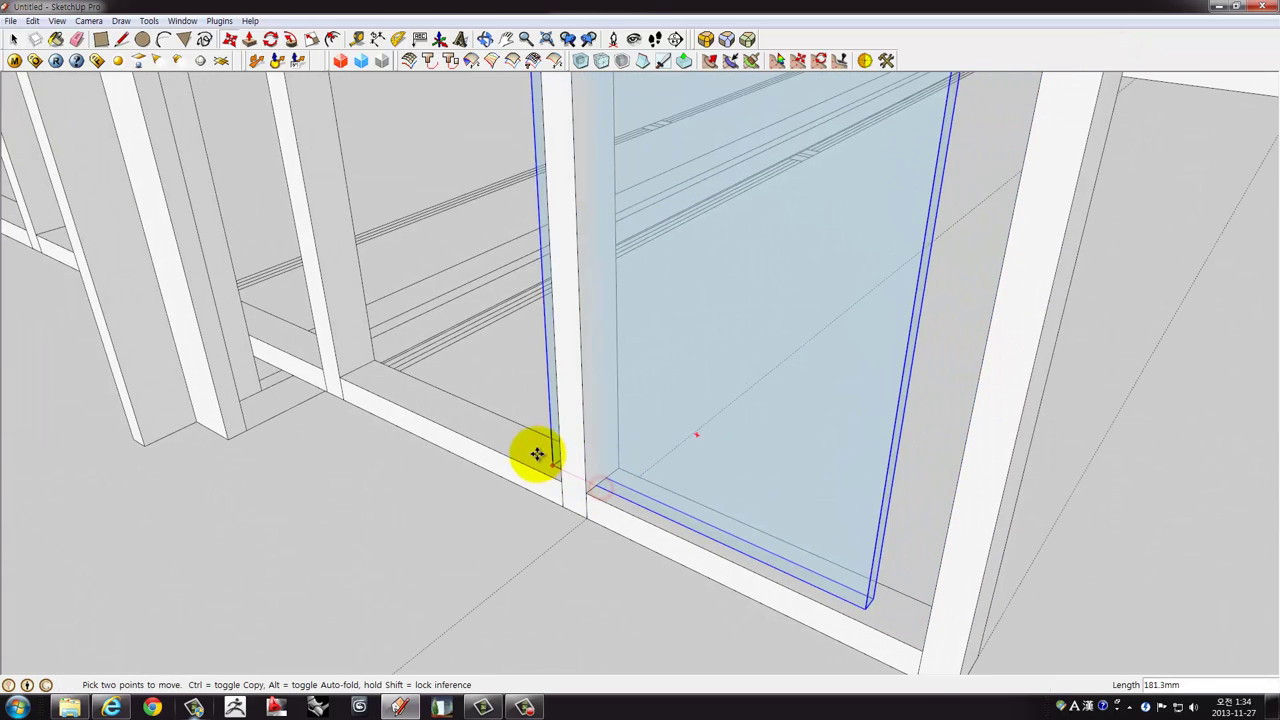
pyautogui.press('ctrl')
pyautogui.moveTo(424, 402)
pyautogui.mouseDown(button='middle')
pyautogui.moveTo(354, 374)
pyautogui.moveTo(473, 428)
pyautogui.mouseUp(button='middle')
pyautogui.click(342, 378)
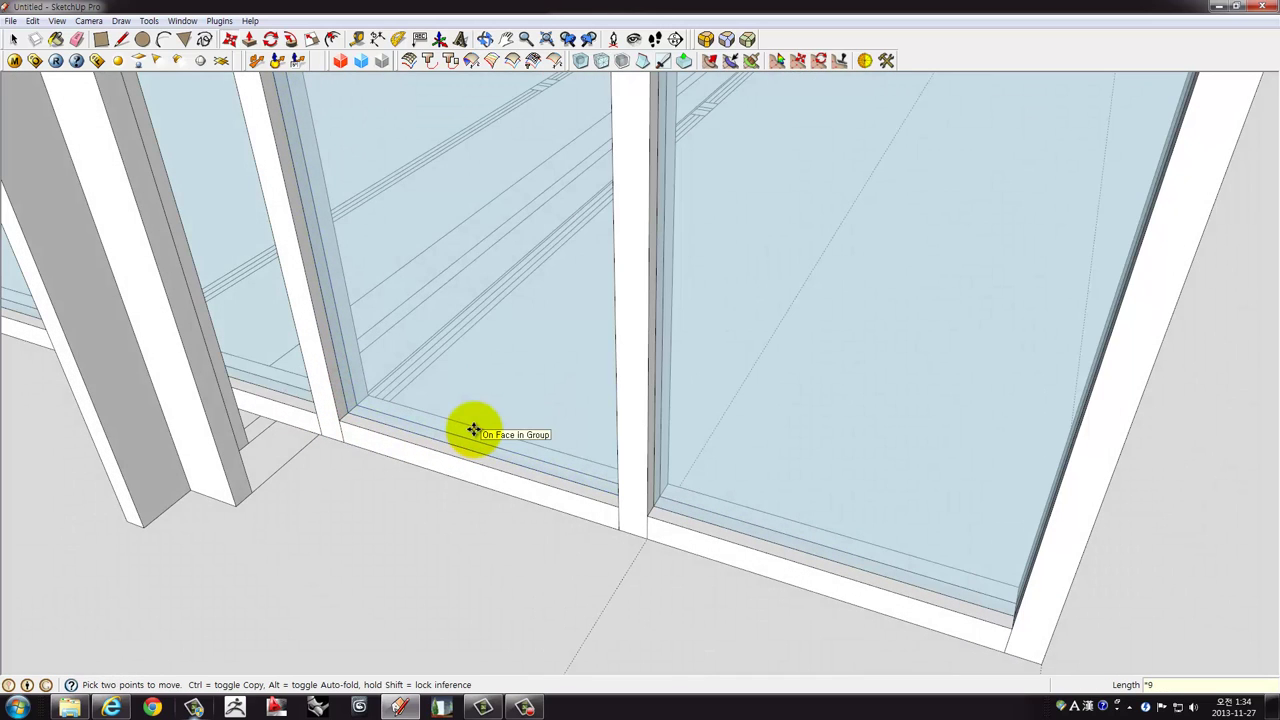
# Orbit and zoom out to an overview of the whole glass facade.
pyautogui.scroll(-3, 474, 430)
pyautogui.scroll(-3, 477, 320)
pyautogui.scroll(-3, 423, 357)
pyautogui.moveTo(423, 357)
pyautogui.mouseDown(button='middle')
pyautogui.moveTo(780, 449)
pyautogui.moveTo(634, 346)
pyautogui.moveTo(654, 297)
pyautogui.moveTo(723, 268)
pyautogui.mouseUp(button='middle')
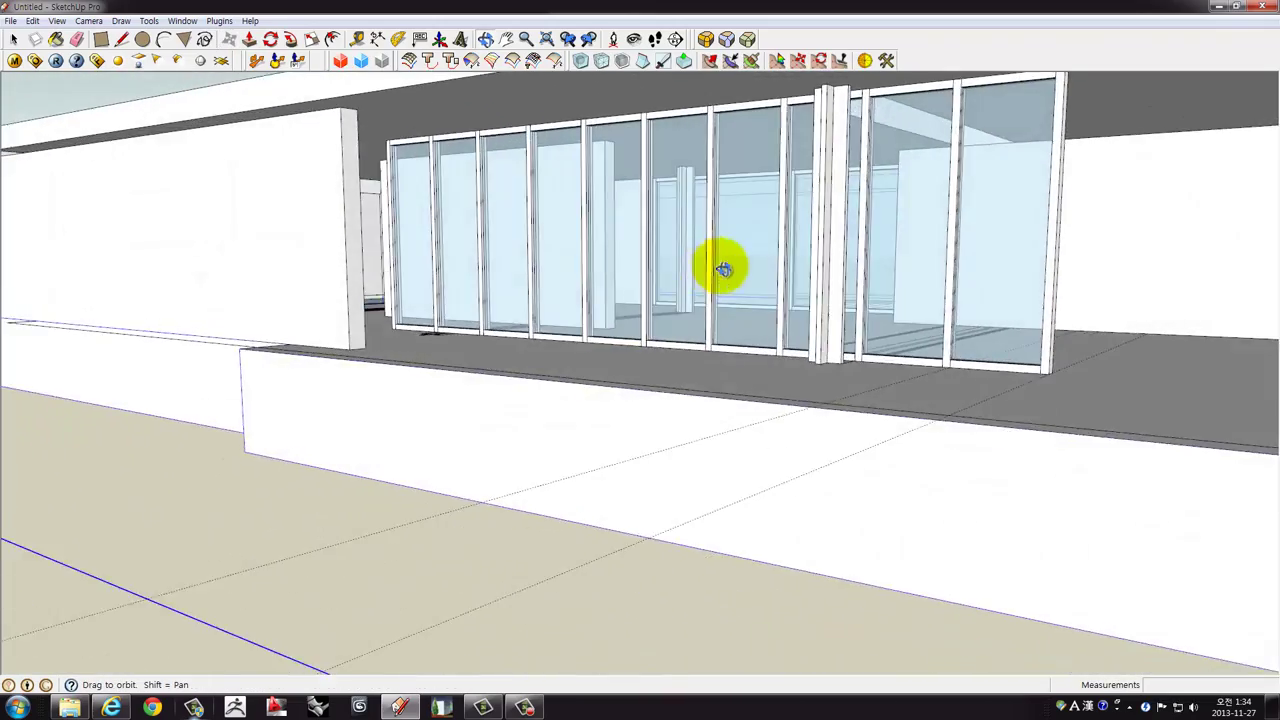
pyautogui.scroll(2, 791, 297)
pyautogui.moveTo(791, 297); pyautogui.dragTo(646, 366, button='middle')
pyautogui.scroll(2, 697, 349)
pyautogui.scroll(1, 597, 457)
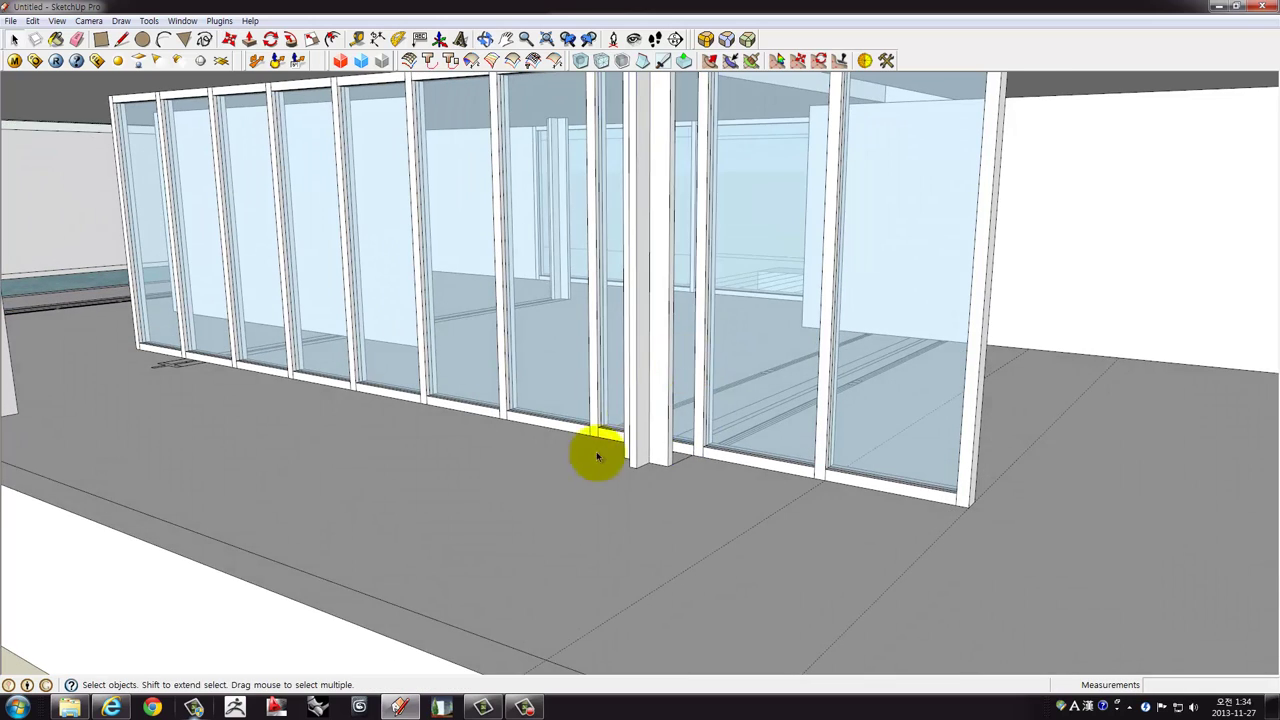
pyautogui.scroll(1, 570, 480)
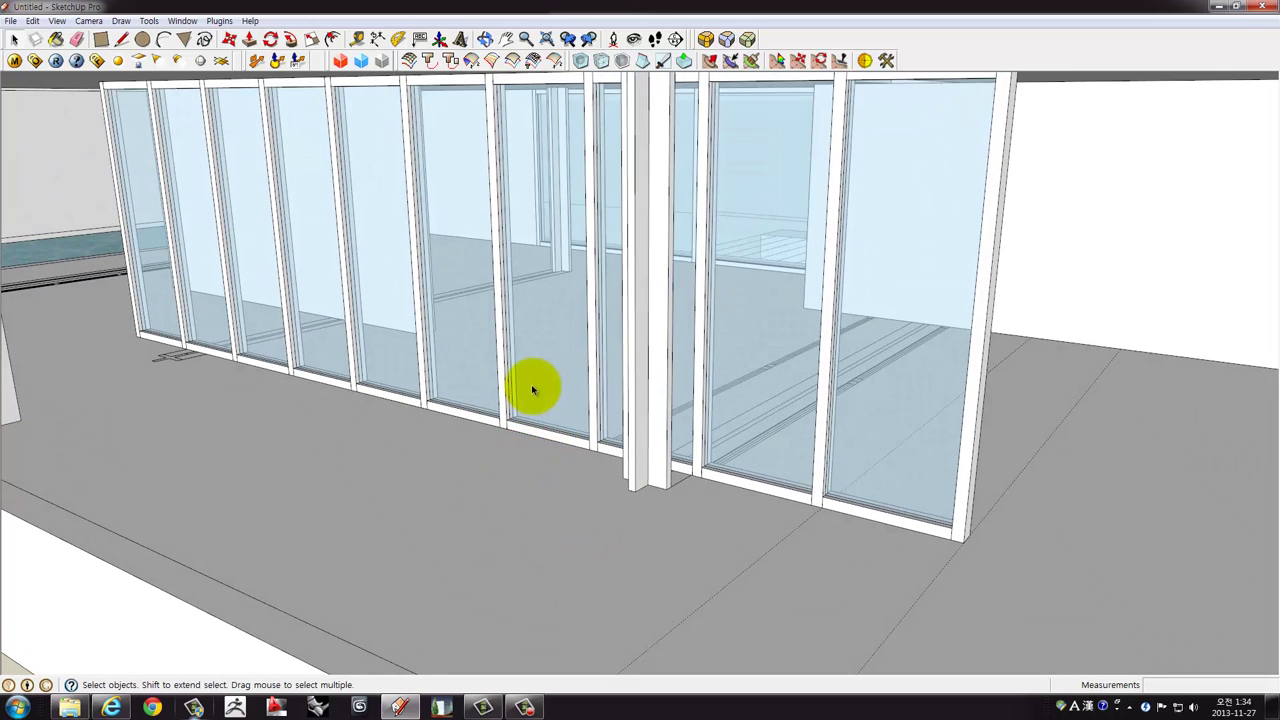
# Inspect the glazed front in X-ray, selecting a mullion and orbiting above the roof.
pyautogui.press('x')
pyautogui.press('x')
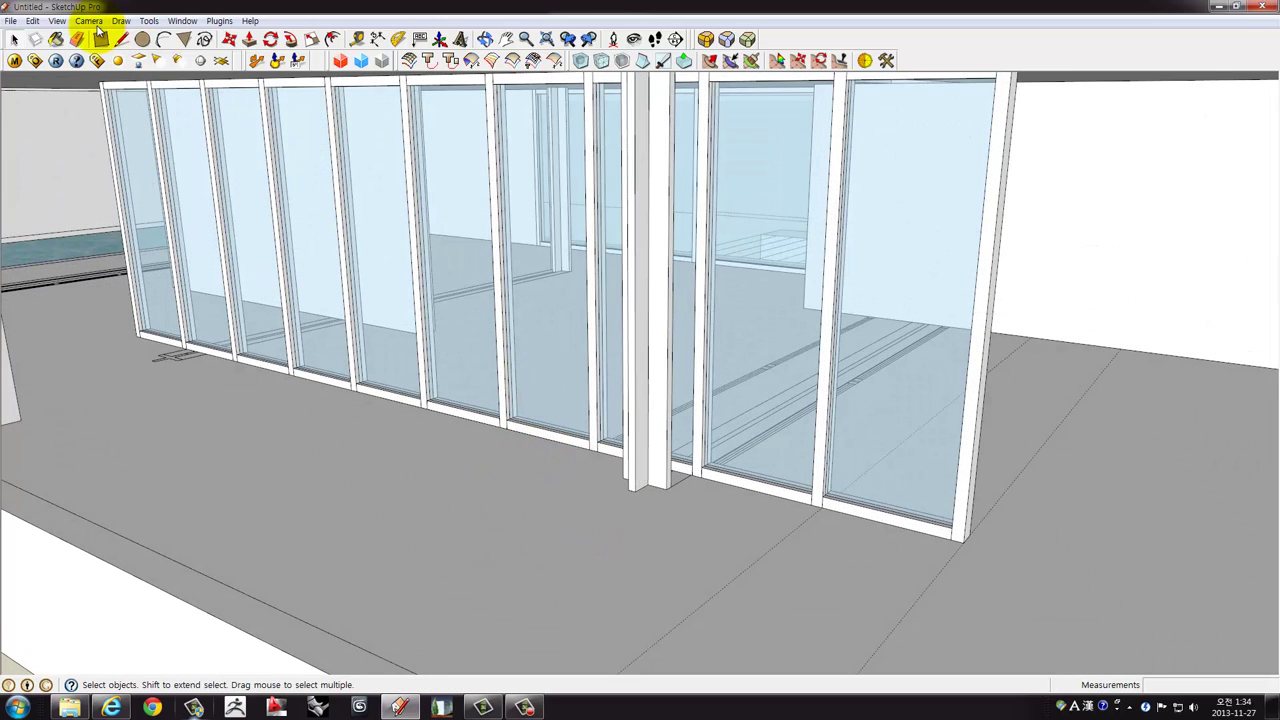
pyautogui.click(88, 21)
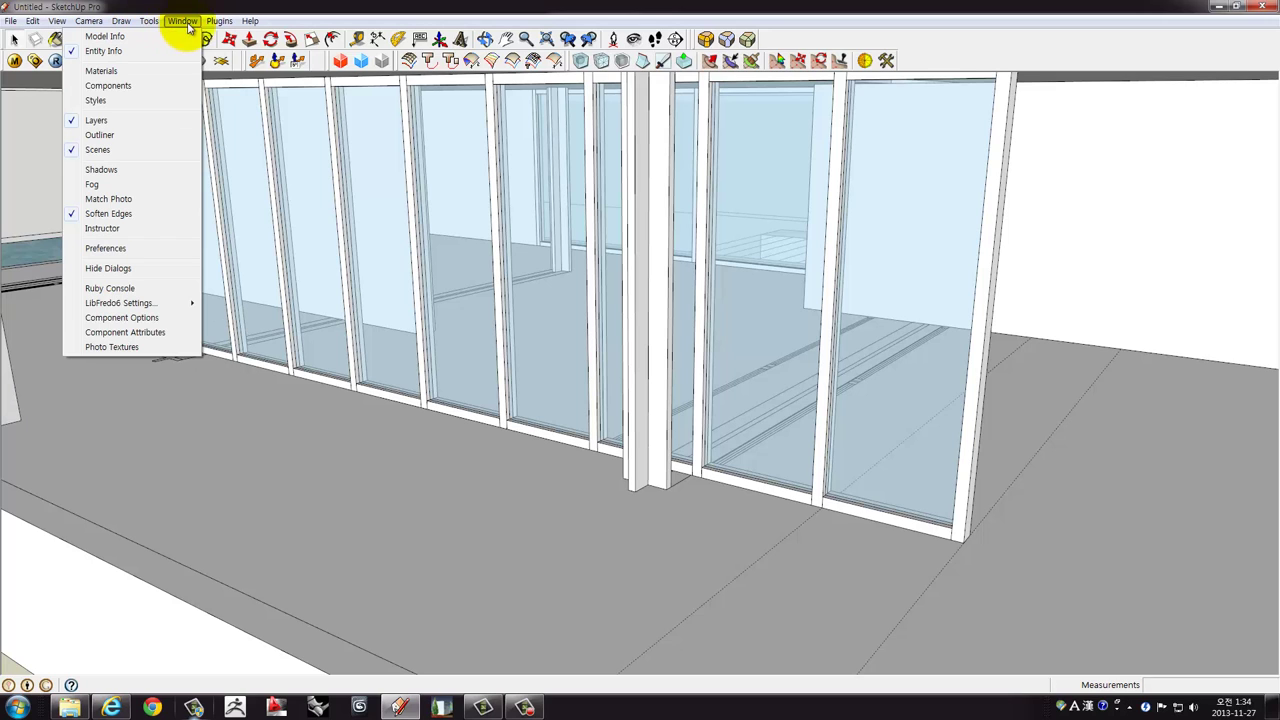
pyautogui.click(345, 300)
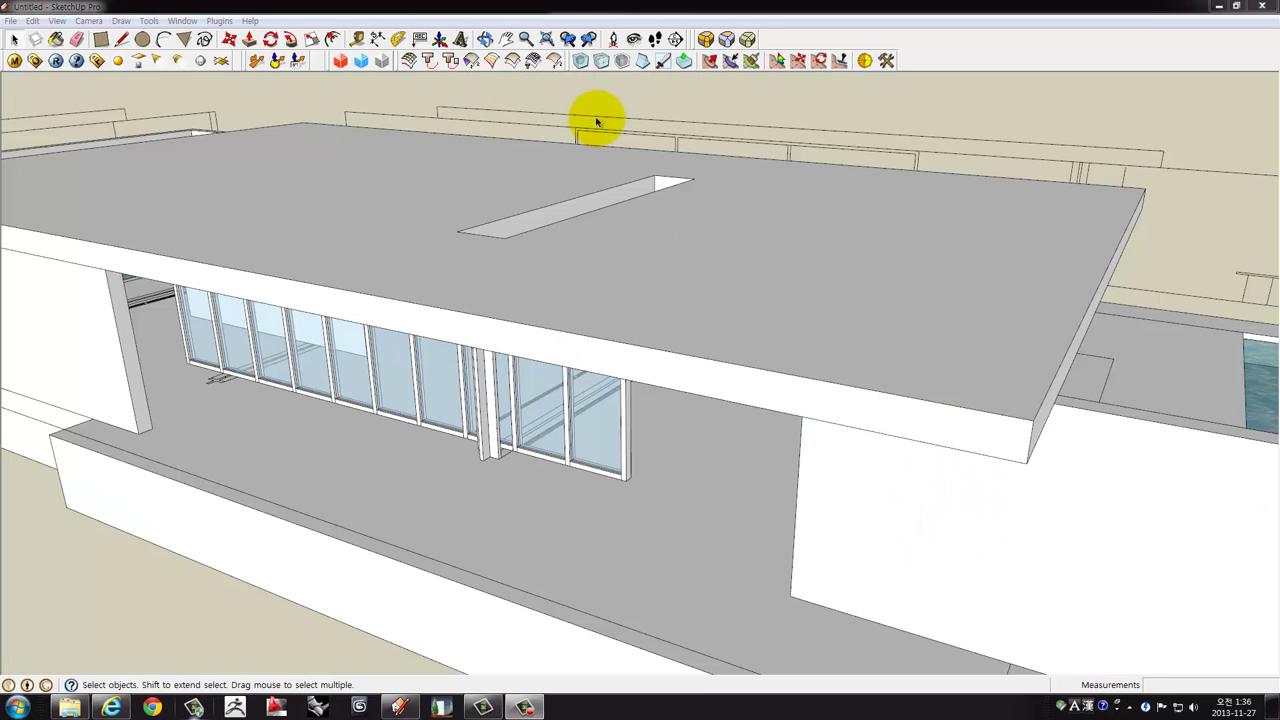
pyautogui.moveTo(612, 162); pyautogui.dragTo(302, 100, button='middle')
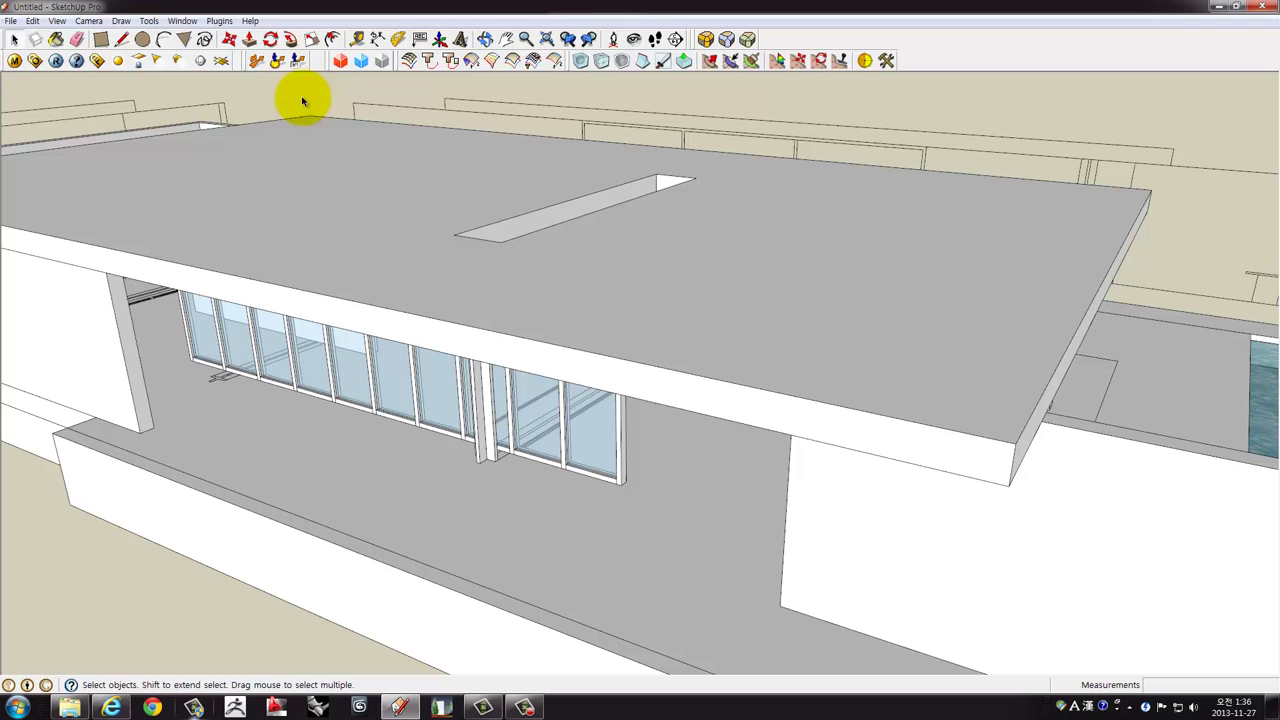
pyautogui.click(183, 21)
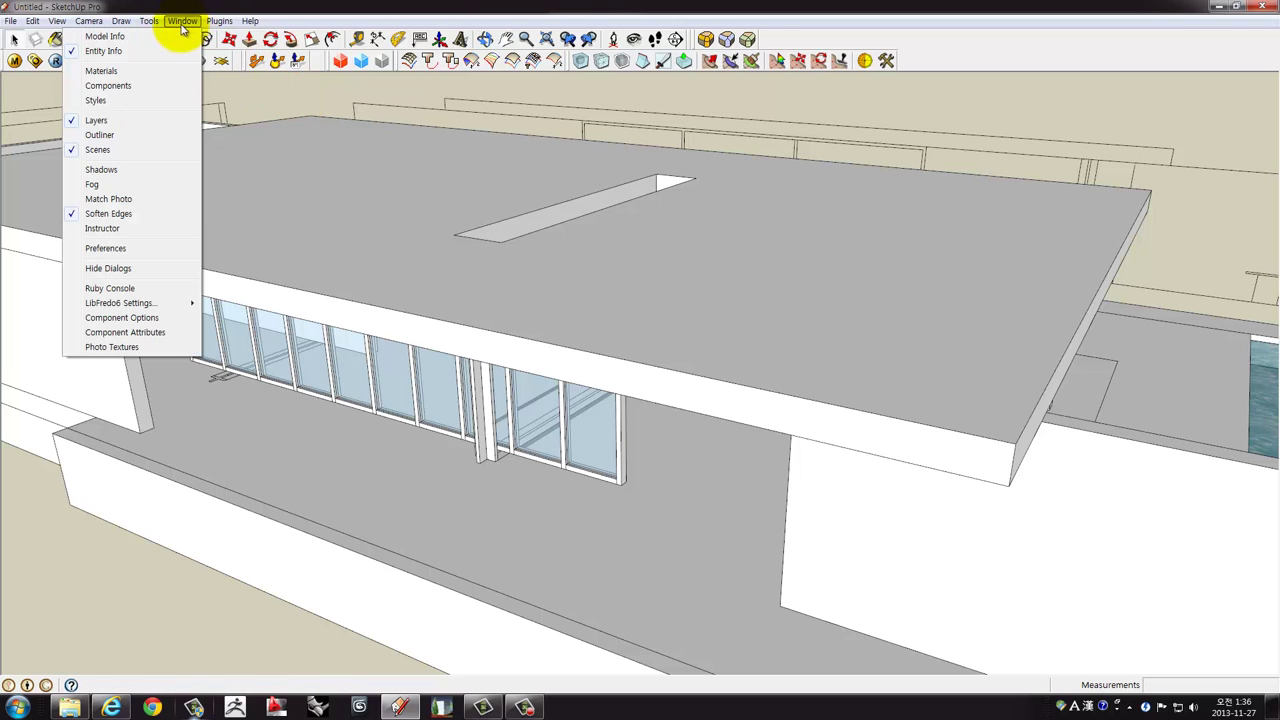
# Review the current style's edge and mixing settings in the Styles panel.
pyautogui.click(113, 101)
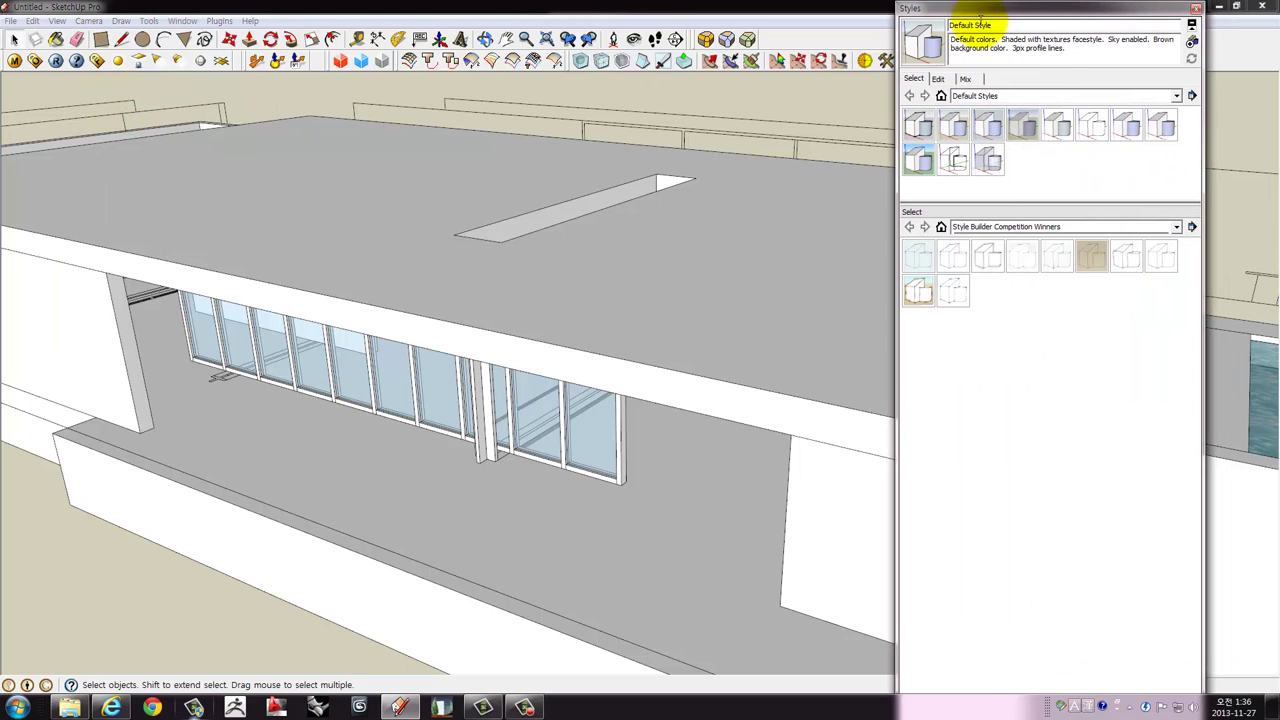
pyautogui.click(940, 80)
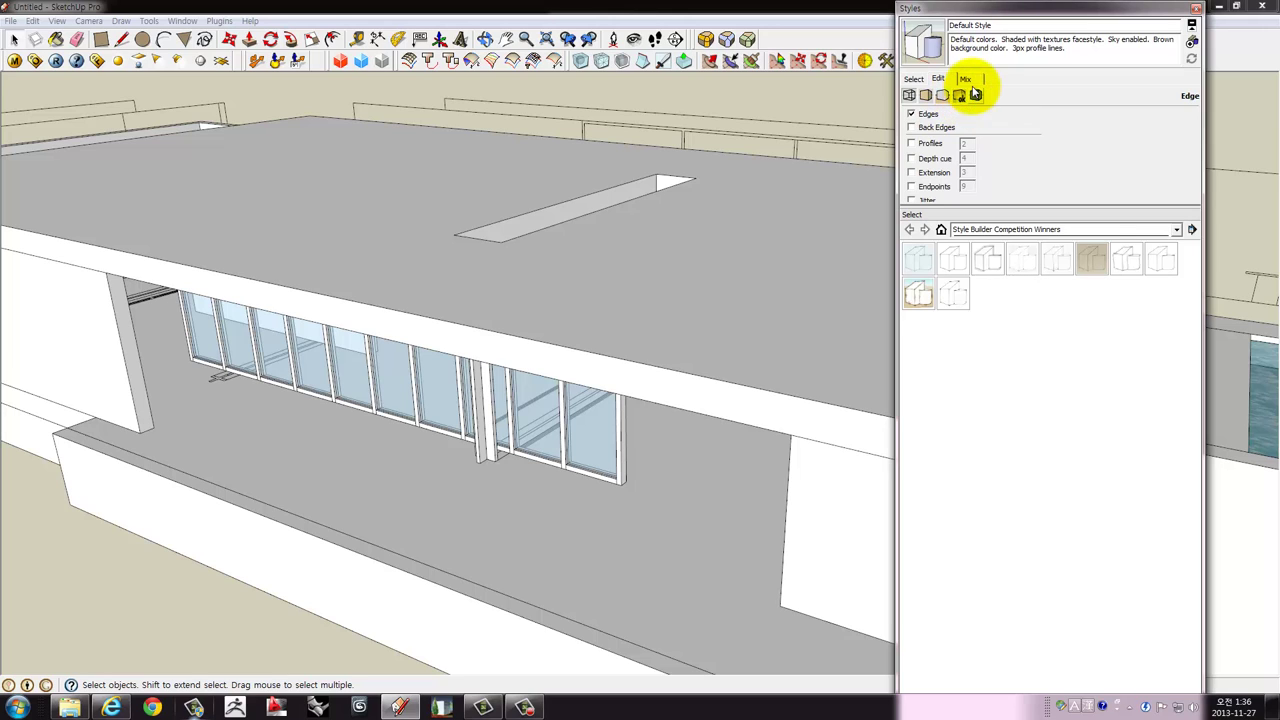
pyautogui.click(970, 80)
pyautogui.click(940, 80)
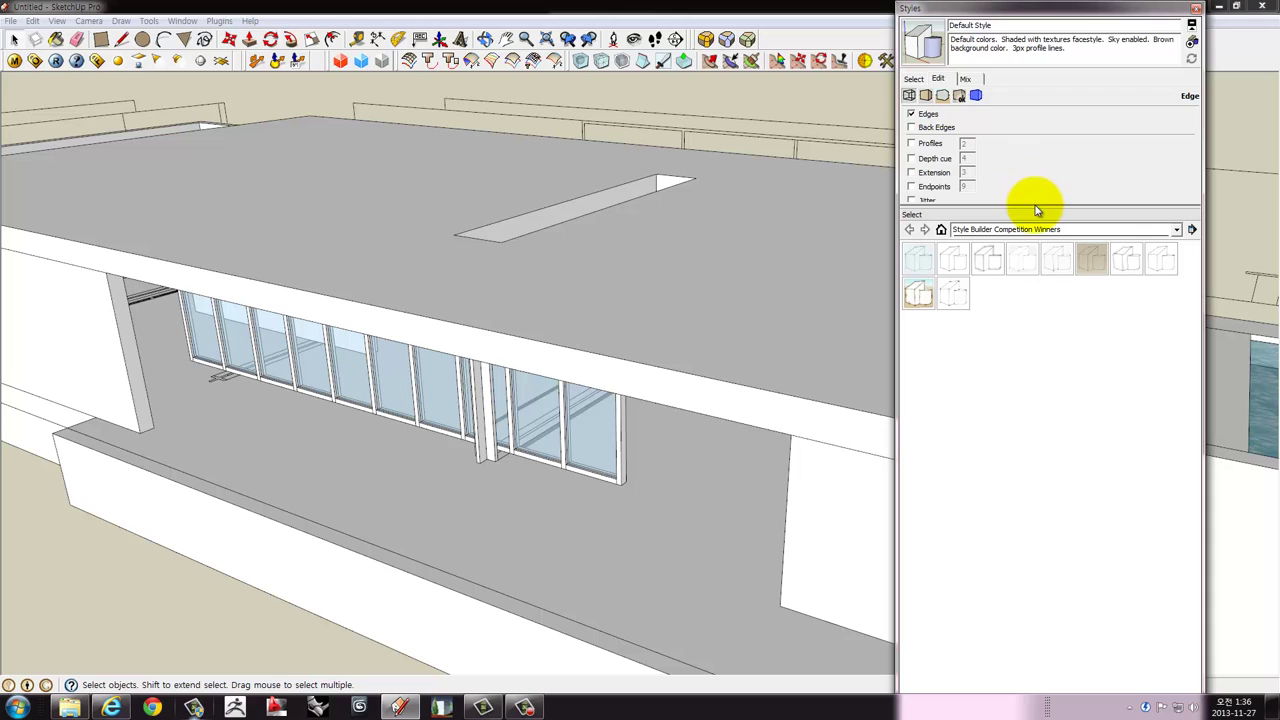
pyautogui.moveTo(1035, 207); pyautogui.dragTo(1035, 305)
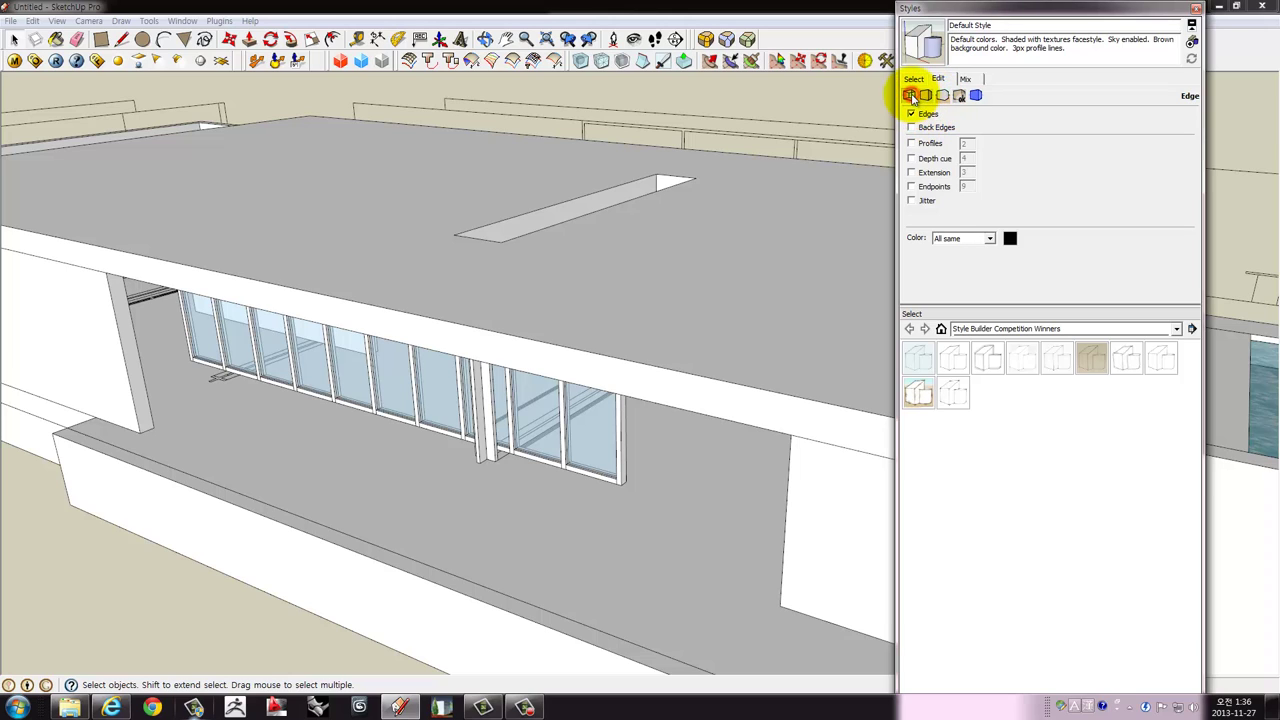
pyautogui.click(915, 80)
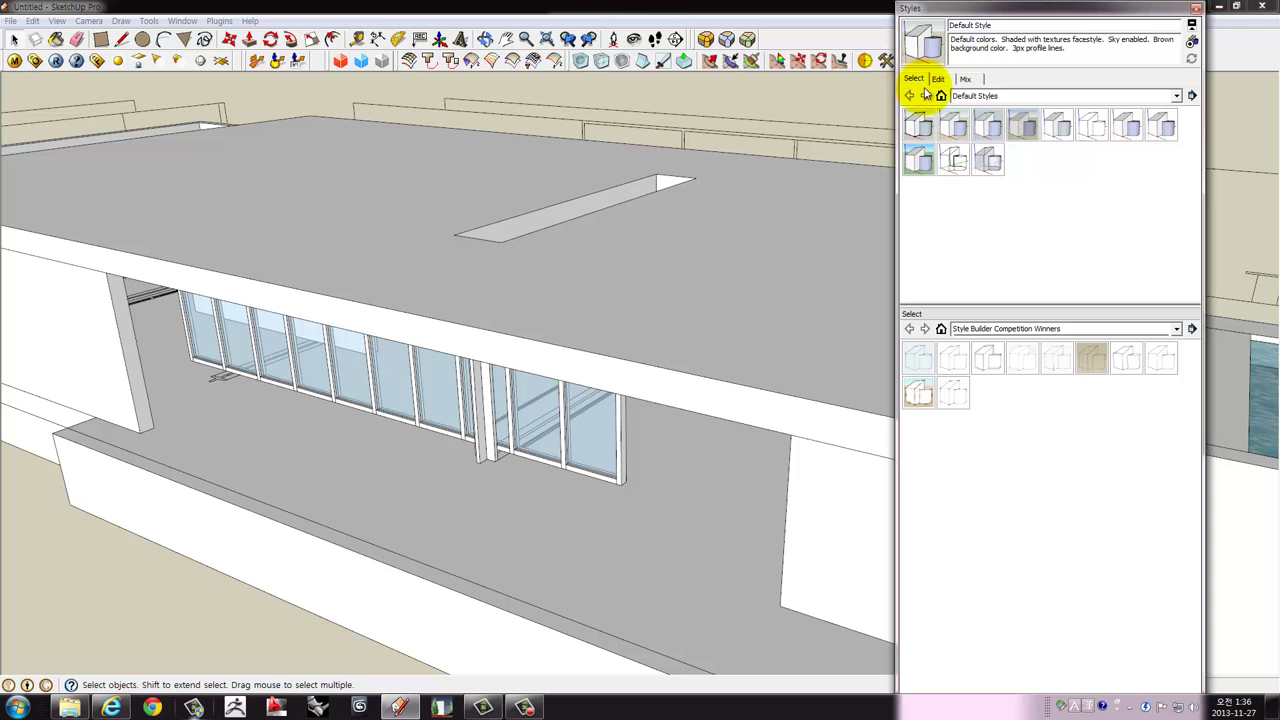
# Preview the model in X-ray and Wireframe styles, restoring Default Style after each.
pyautogui.click(989, 161)
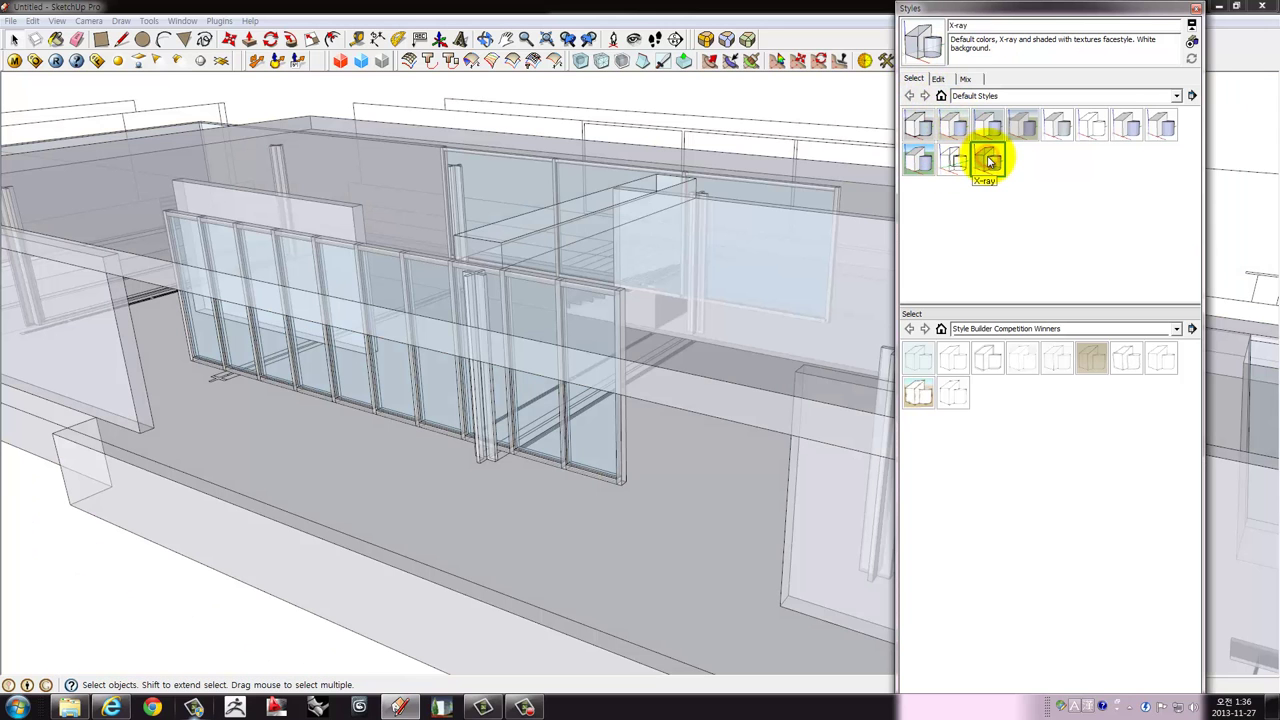
pyautogui.moveTo(594, 251)
pyautogui.mouseDown(button='middle')
pyautogui.moveTo(663, 171)
pyautogui.moveTo(714, 151)
pyautogui.moveTo(721, 133)
pyautogui.moveTo(608, 180)
pyautogui.moveTo(591, 246)
pyautogui.moveTo(849, 257)
pyautogui.mouseUp(button='middle')
pyautogui.click(958, 131)
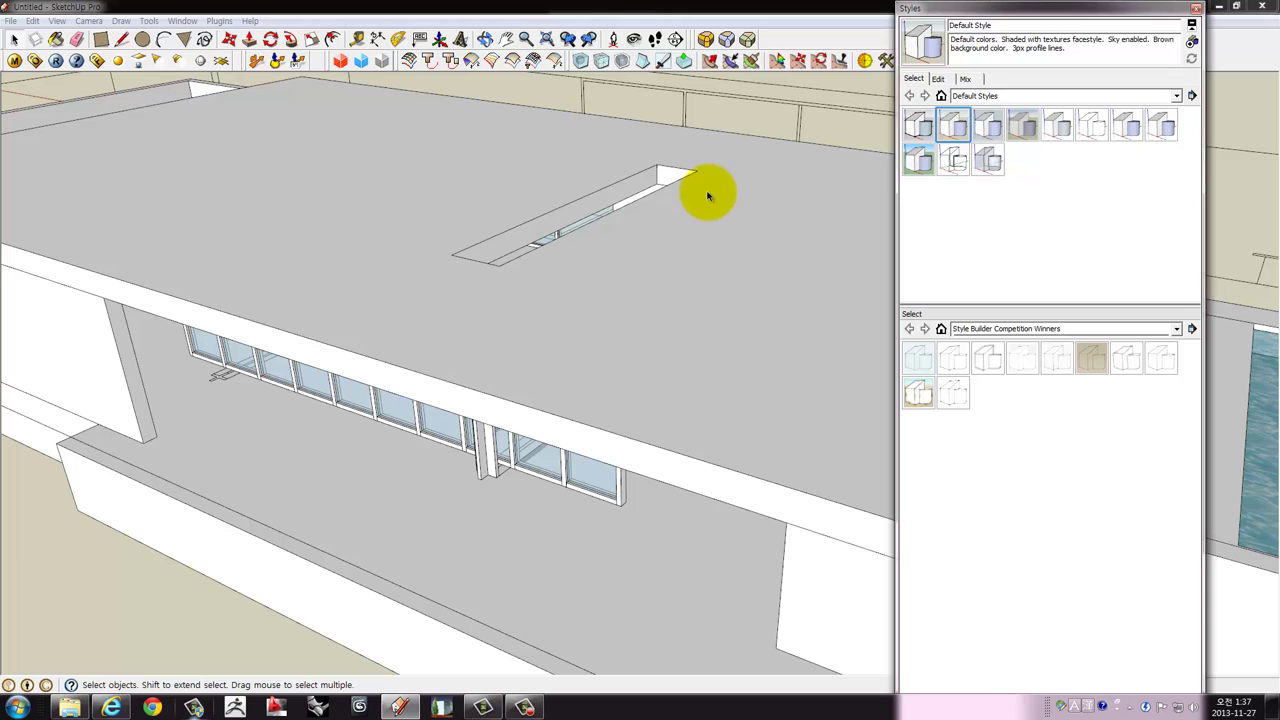
pyautogui.moveTo(671, 214)
pyautogui.mouseDown(button='middle')
pyautogui.moveTo(677, 237)
pyautogui.moveTo(609, 251)
pyautogui.moveTo(574, 237)
pyautogui.mouseUp(button='middle')
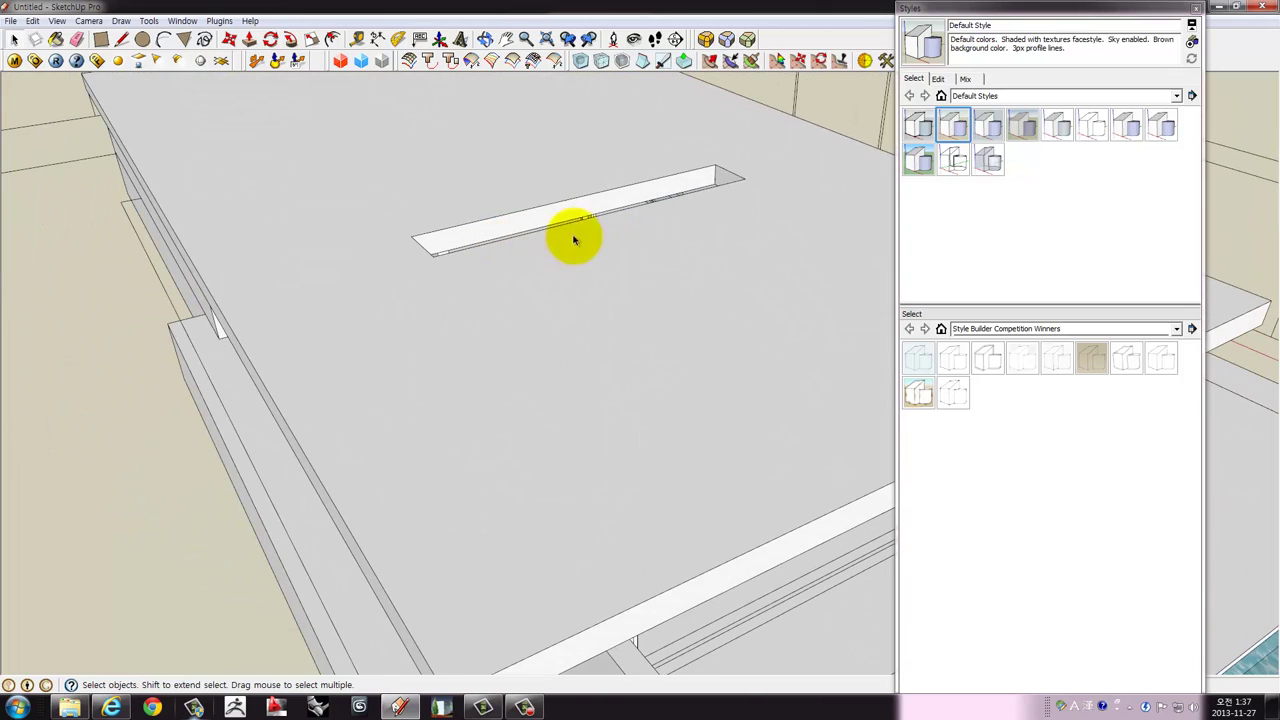
pyautogui.click(956, 160)
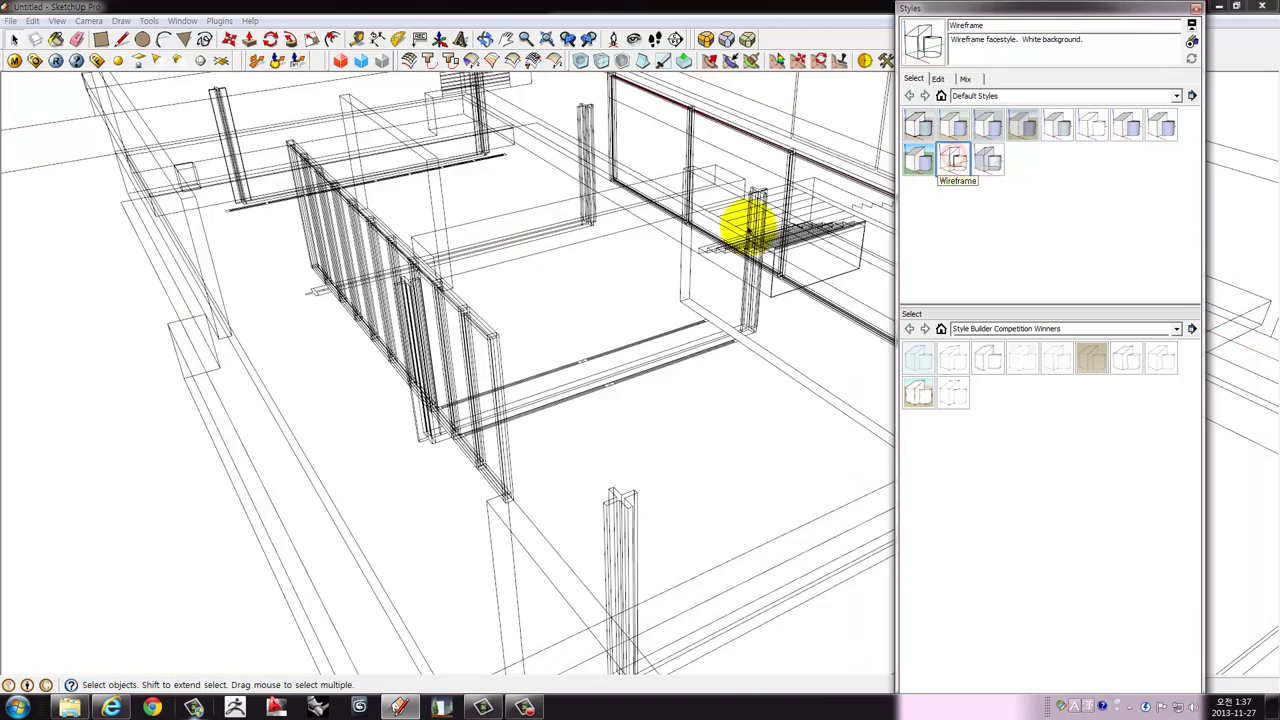
pyautogui.moveTo(415, 321)
pyautogui.mouseDown(button='middle')
pyautogui.moveTo(481, 229)
pyautogui.moveTo(486, 177)
pyautogui.moveTo(406, 154)
pyautogui.moveTo(203, 163)
pyautogui.moveTo(243, 337)
pyautogui.moveTo(531, 363)
pyautogui.moveTo(640, 320)
pyautogui.mouseUp(button='middle')
pyautogui.click(958, 123)
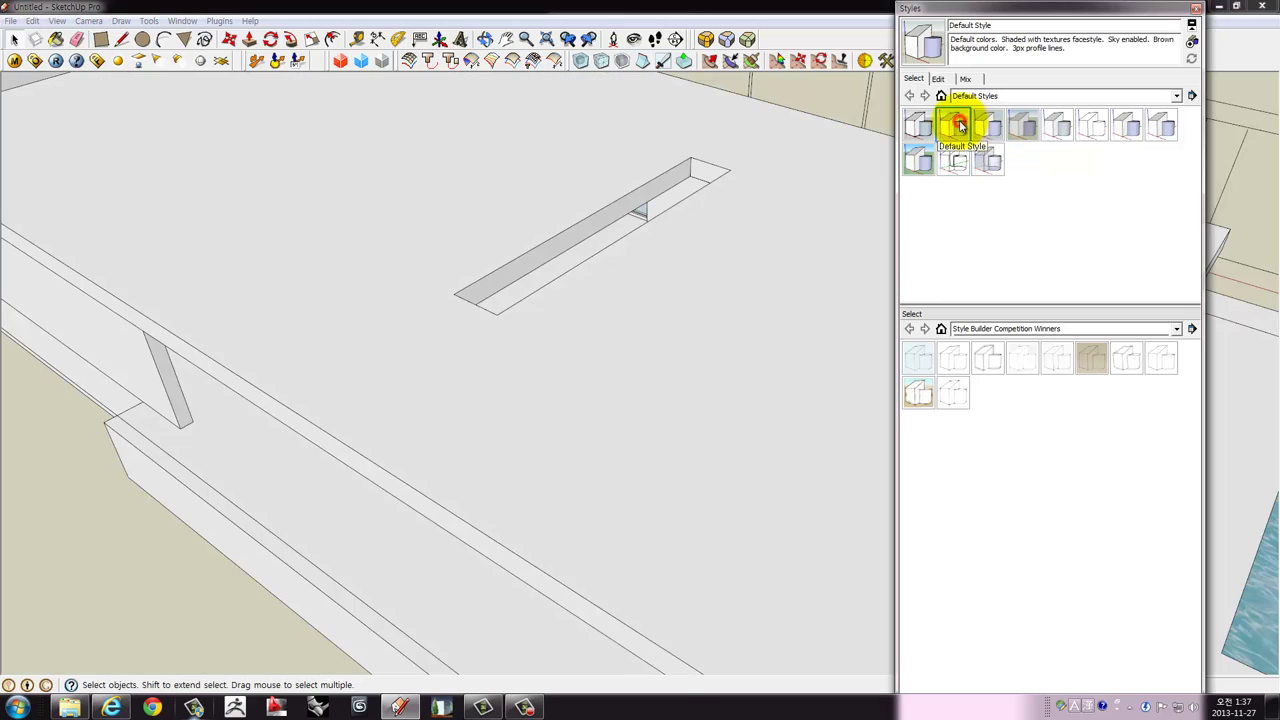
# Draw a 90 mm × 90 mm square on the terrace floor beneath the roof slab.
pyautogui.click(940, 79)
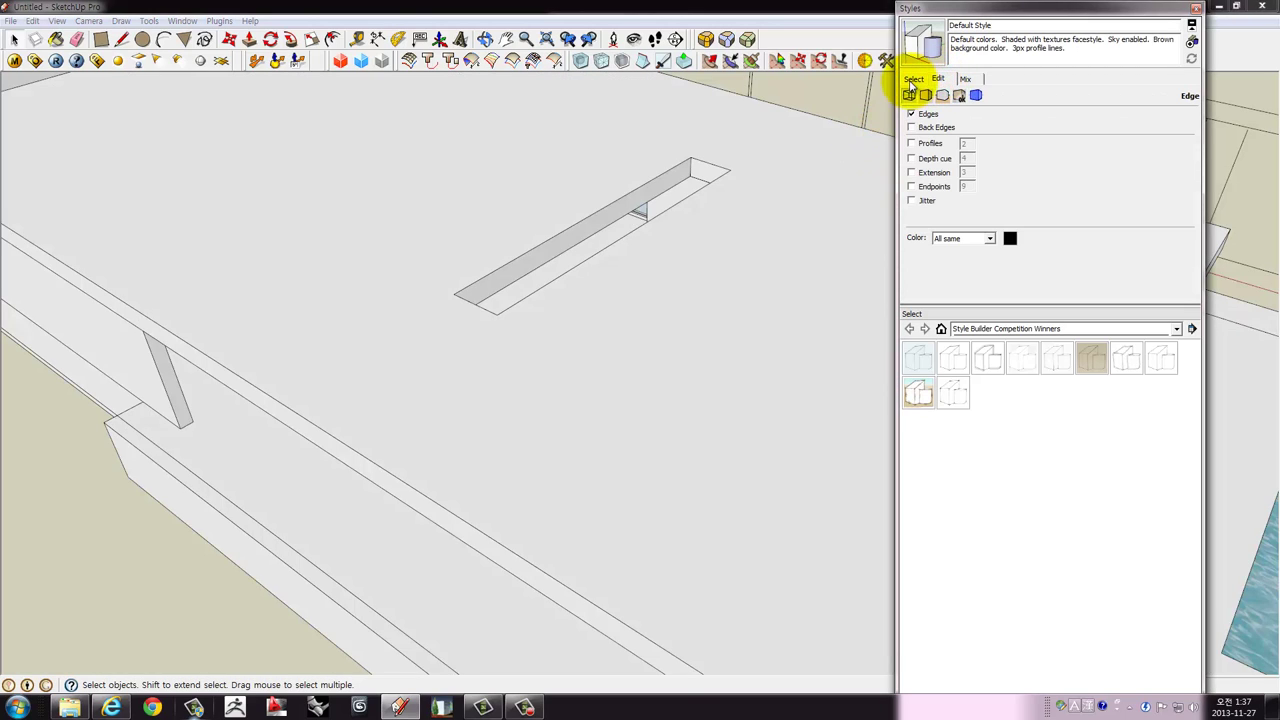
pyautogui.click(912, 82)
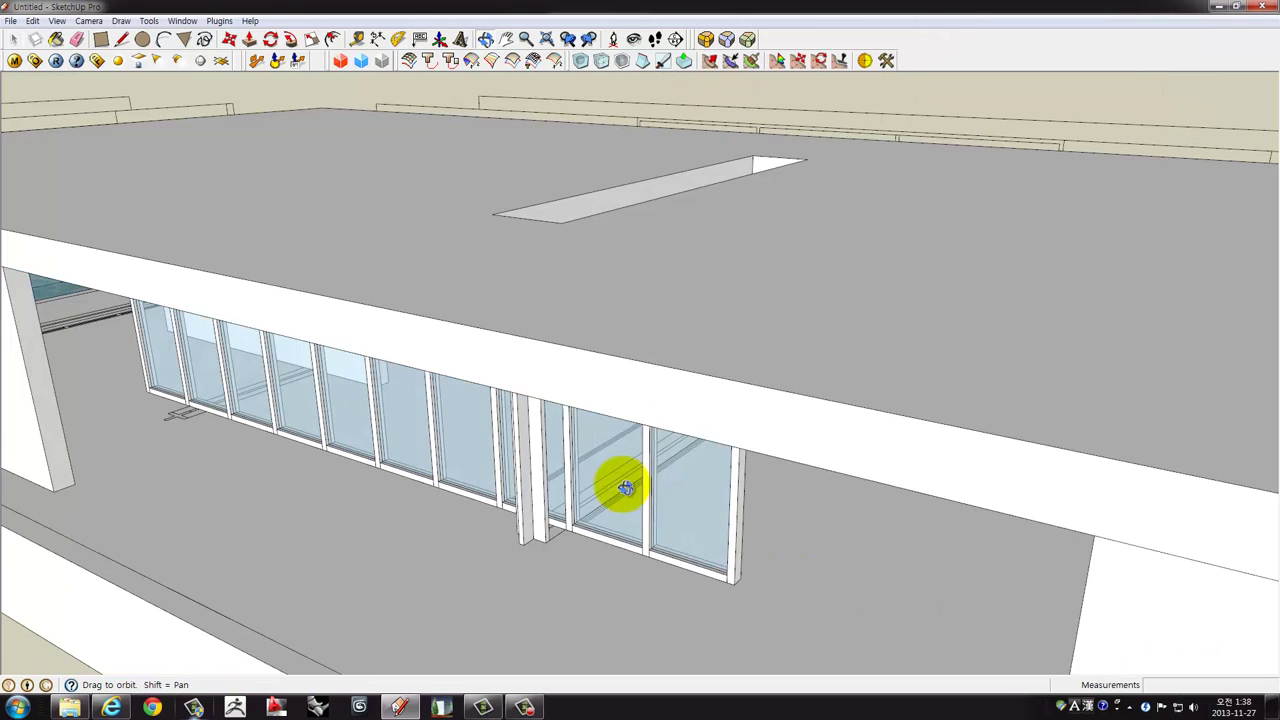
pyautogui.moveTo(623, 486)
pyautogui.mouseDown(button='middle')
pyautogui.moveTo(277, 466)
pyautogui.moveTo(459, 499)
pyautogui.moveTo(443, 457)
pyautogui.moveTo(310, 492)
pyautogui.mouseUp(button='middle')
pyautogui.click(98, 42)
pyautogui.moveTo(306, 409)
pyautogui.mouseDown(button='middle')
pyautogui.moveTo(366, 357)
pyautogui.moveTo(394, 400)
pyautogui.moveTo(340, 452)
pyautogui.mouseUp(button='middle')
pyautogui.scroll(1, 332, 458)
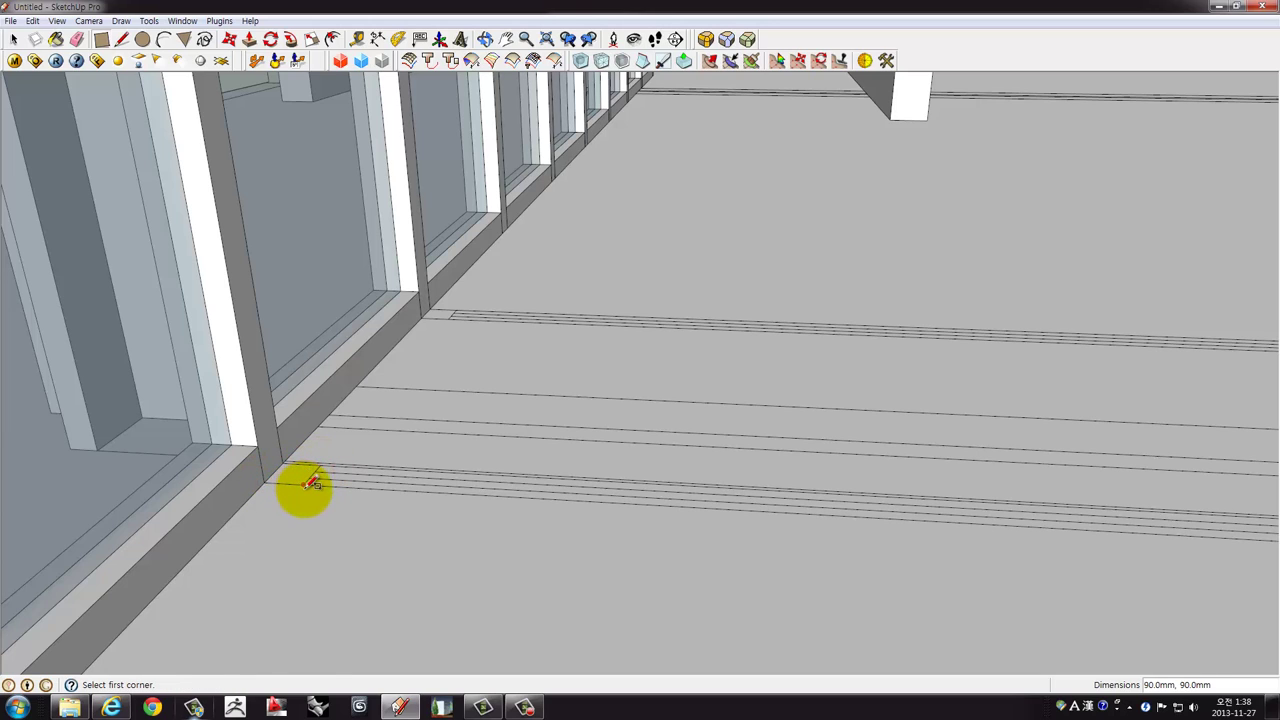
# Push/Pull the 90 mm floor square upward into a tall post.
pyautogui.press('p')
pyautogui.moveTo(295, 480); pyautogui.dragTo(294, 430)
pyautogui.moveTo(294, 430)
pyautogui.mouseDown(button='middle')
pyautogui.moveTo(309, 337)
pyautogui.moveTo(397, 449)
pyautogui.moveTo(394, 409)
pyautogui.mouseUp(button='middle')
pyautogui.scroll(-3, 397, 432)
pyautogui.scroll(2, 651, 357)
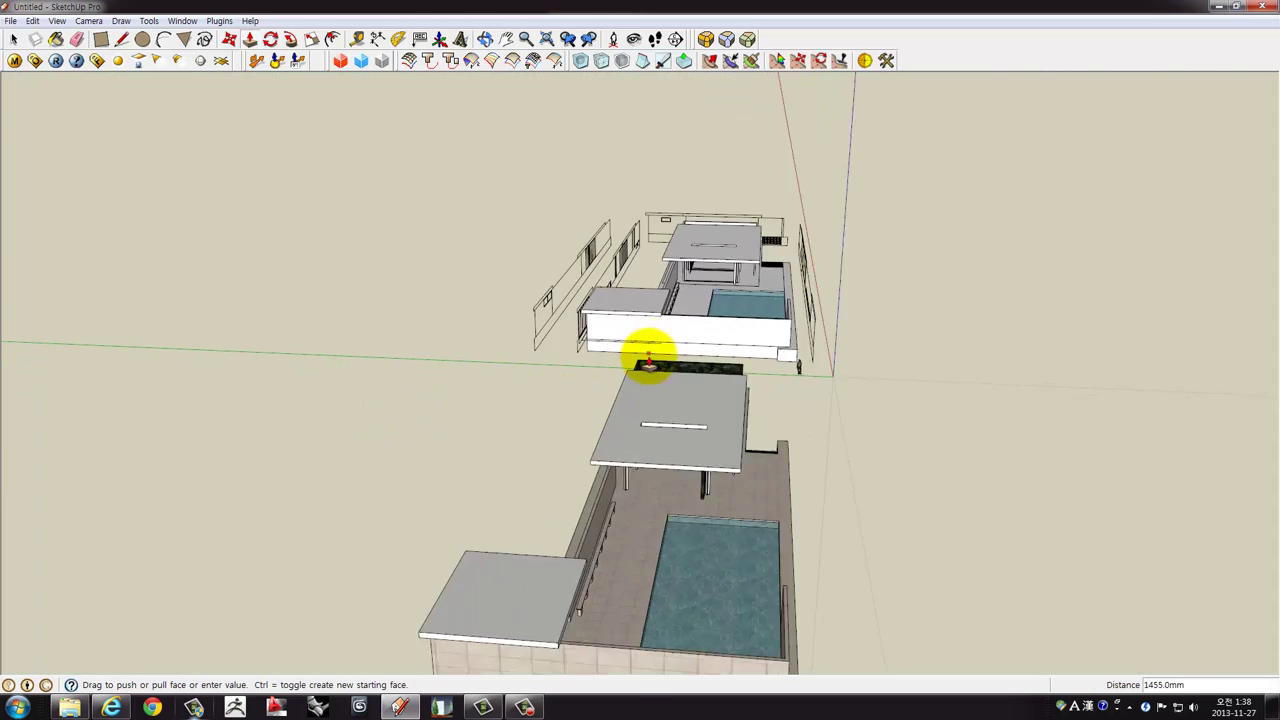
pyautogui.scroll(1, 668, 375)
pyautogui.moveTo(668, 372)
pyautogui.mouseDown(button='middle')
pyautogui.moveTo(554, 371)
pyautogui.moveTo(737, 277)
pyautogui.mouseUp(button='middle')
pyautogui.scroll(2, 720, 251)
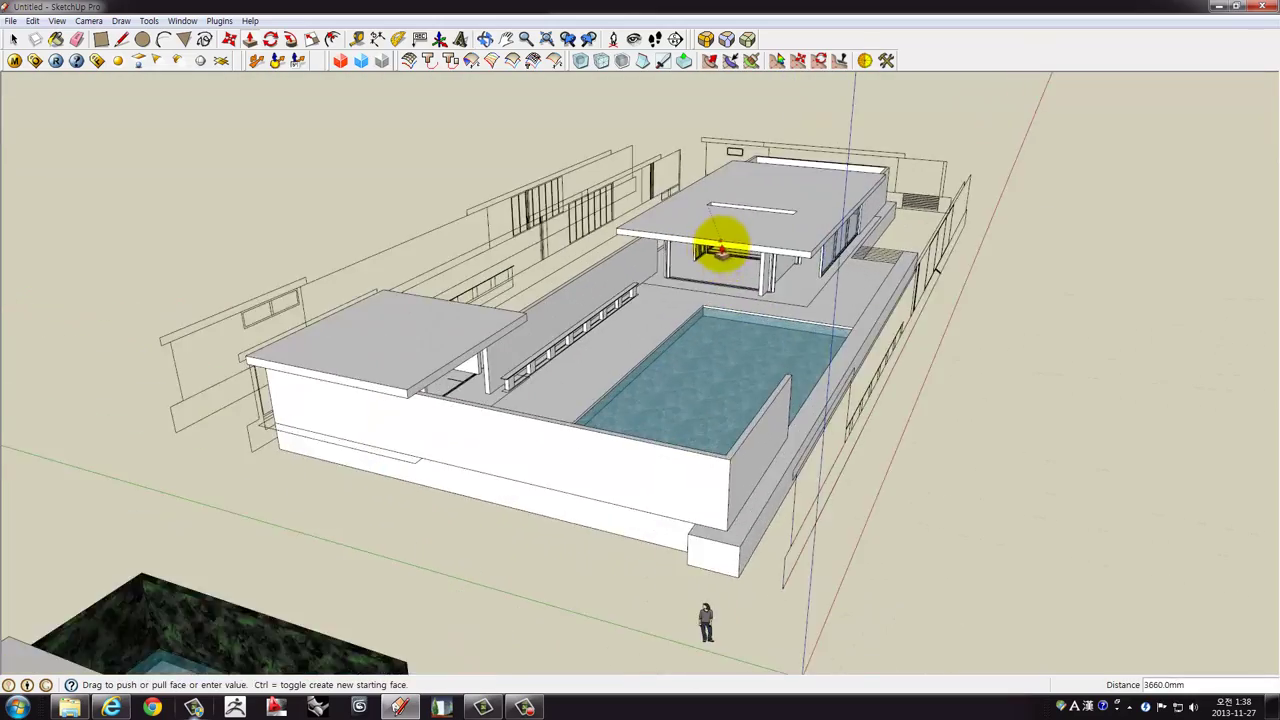
pyautogui.scroll(2, 722, 252)
pyautogui.scroll(2, 663, 443)
pyautogui.moveTo(663, 443); pyautogui.dragTo(691, 343, button='middle')
pyautogui.scroll(2, 645, 368)
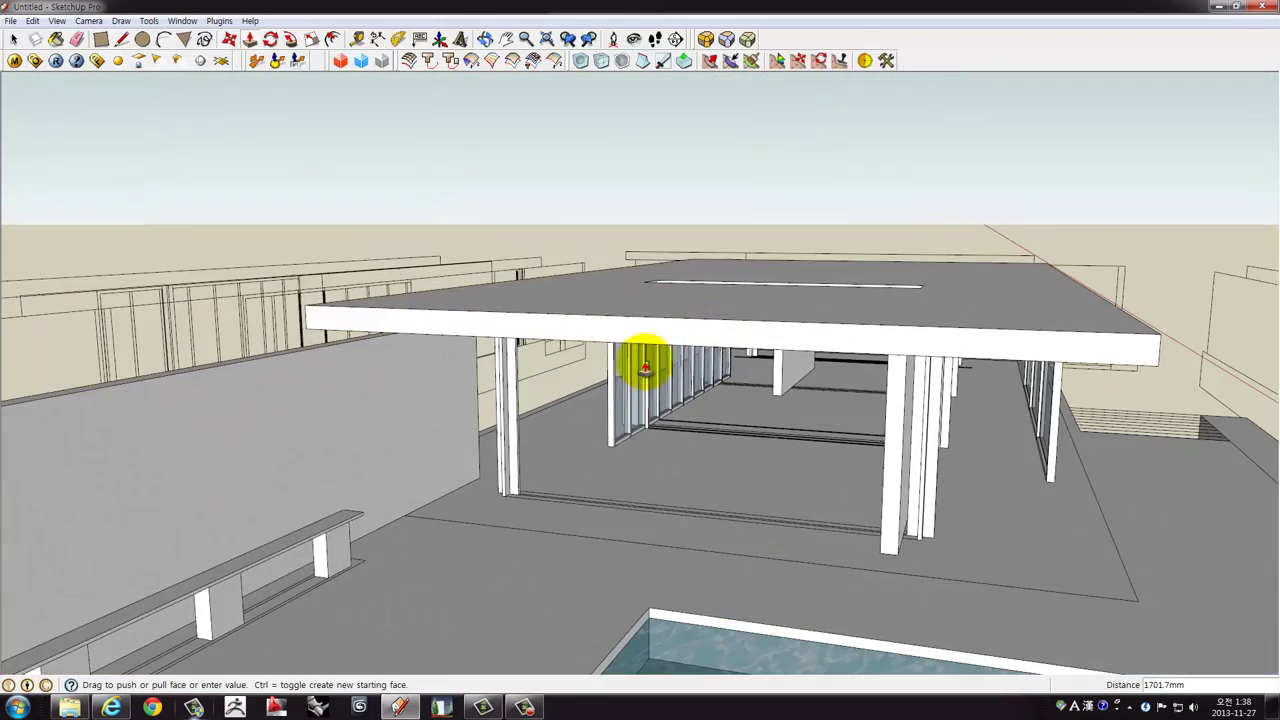
pyautogui.scroll(2, 661, 352)
pyautogui.scroll(2, 657, 400)
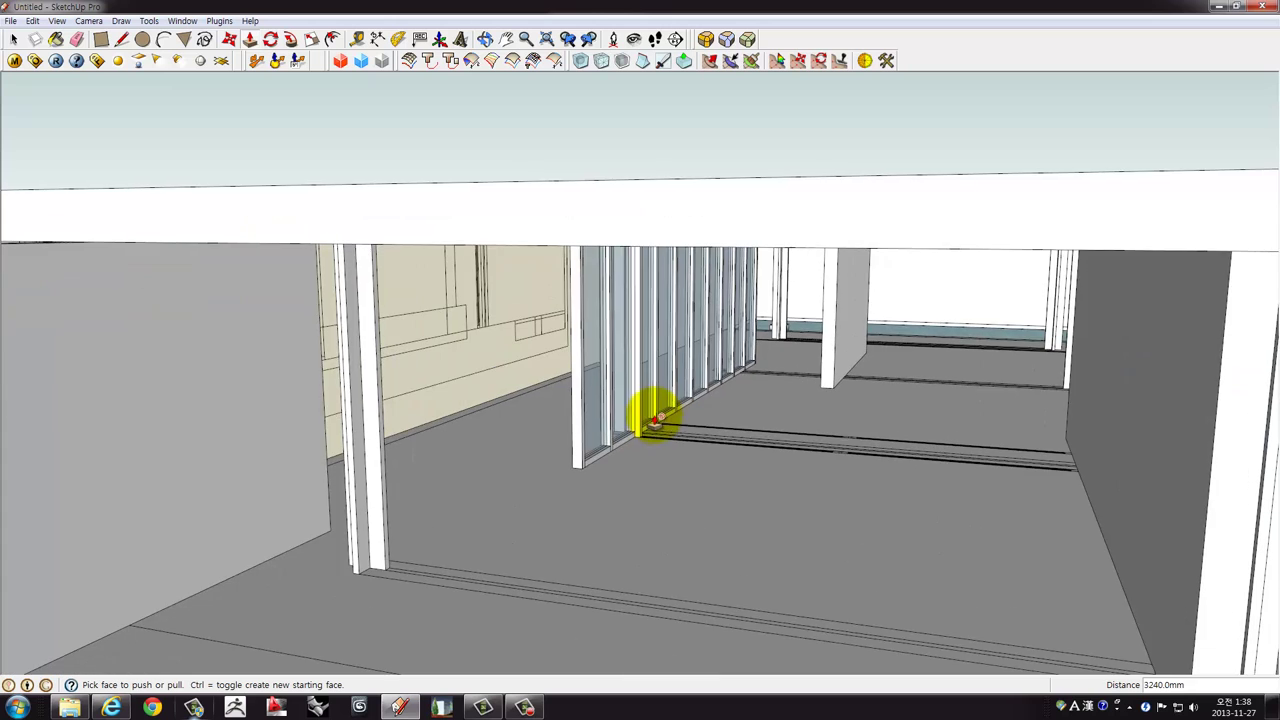
pyautogui.scroll(1, 654, 414)
pyautogui.scroll(2, 663, 391)
pyautogui.scroll(3, 653, 393)
# Make the new post a group.
pyautogui.press('space')
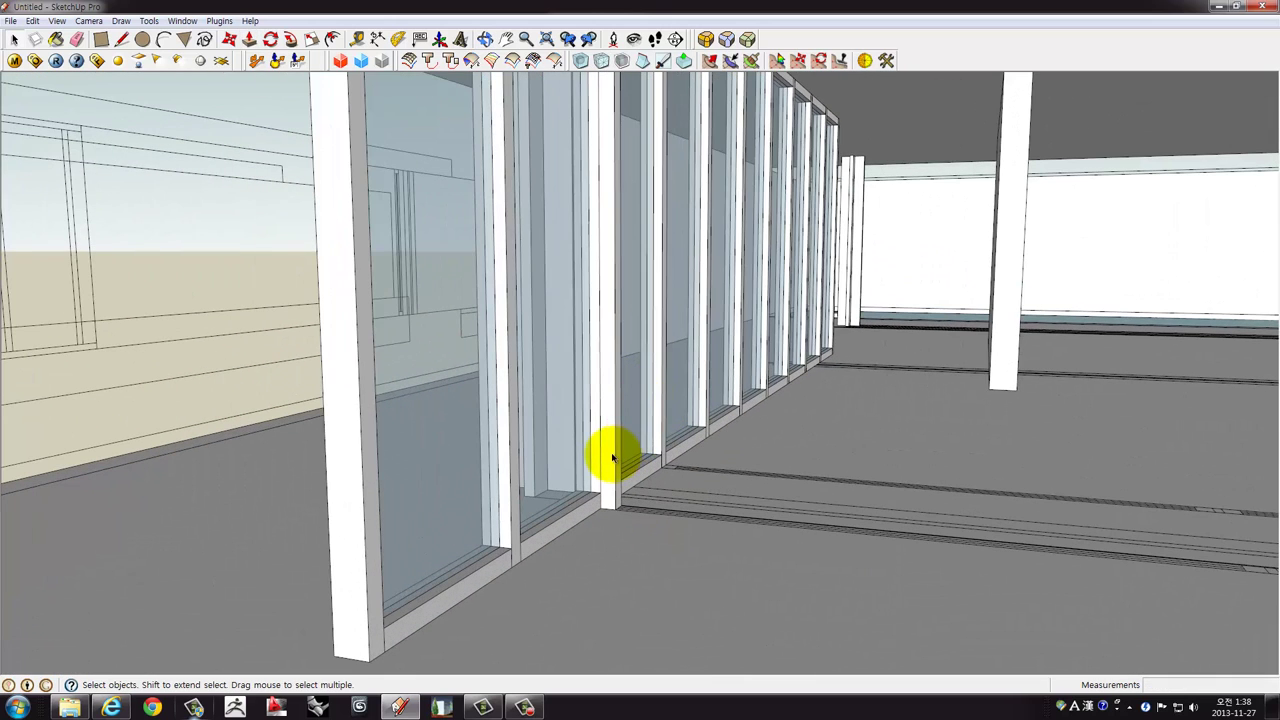
pyautogui.rightClick(612, 455)
pyautogui.click(652, 570)
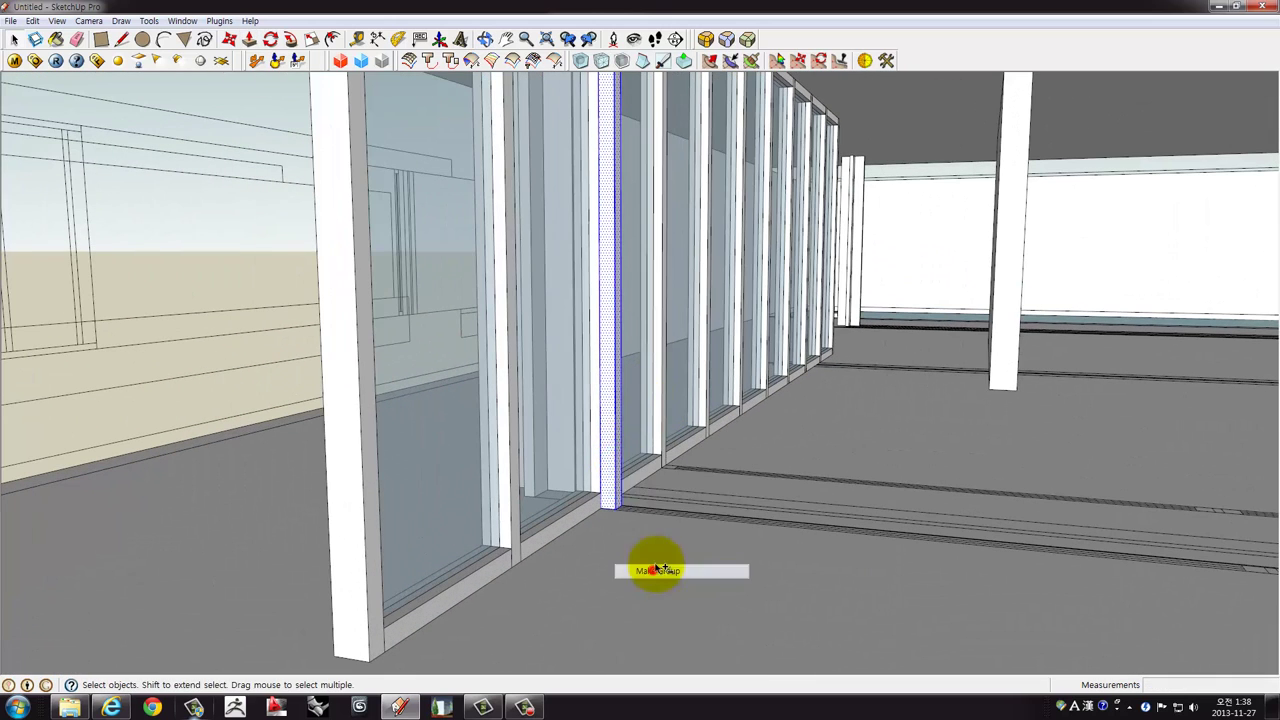
pyautogui.moveTo(652, 570)
pyautogui.mouseDown(button='middle')
pyautogui.moveTo(630, 398)
pyautogui.moveTo(580, 408)
pyautogui.mouseUp(button='middle')
pyautogui.scroll(3, 600, 486)
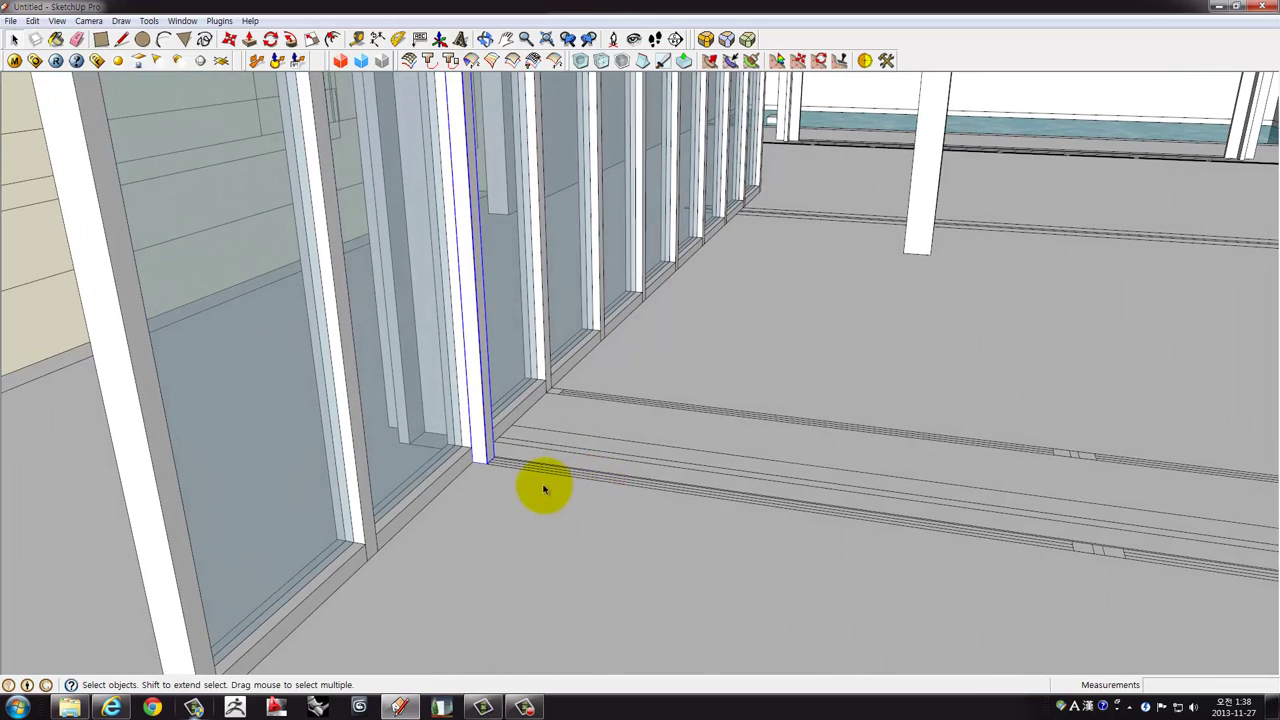
pyautogui.moveTo(567, 481)
pyautogui.keyDown('shift'); pyautogui.mouseDown(button='middle')
pyautogui.moveTo(452, 407)
pyautogui.moveTo(403, 418)
pyautogui.mouseUp(button='middle'); pyautogui.keyUp('shift')
# Copy the post 3150 mm along the floor track, then again to the right-hand wall edge.
pyautogui.press('m')
pyautogui.click(373, 402)
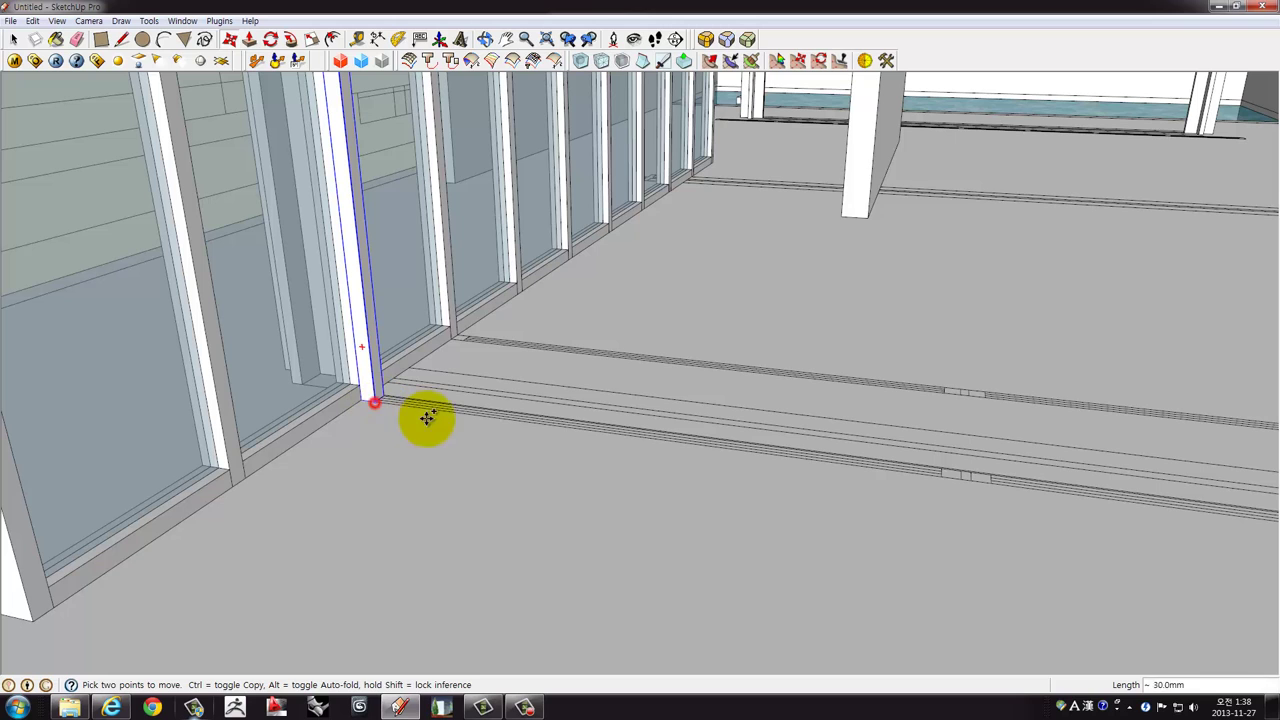
pyautogui.press('ctrl')
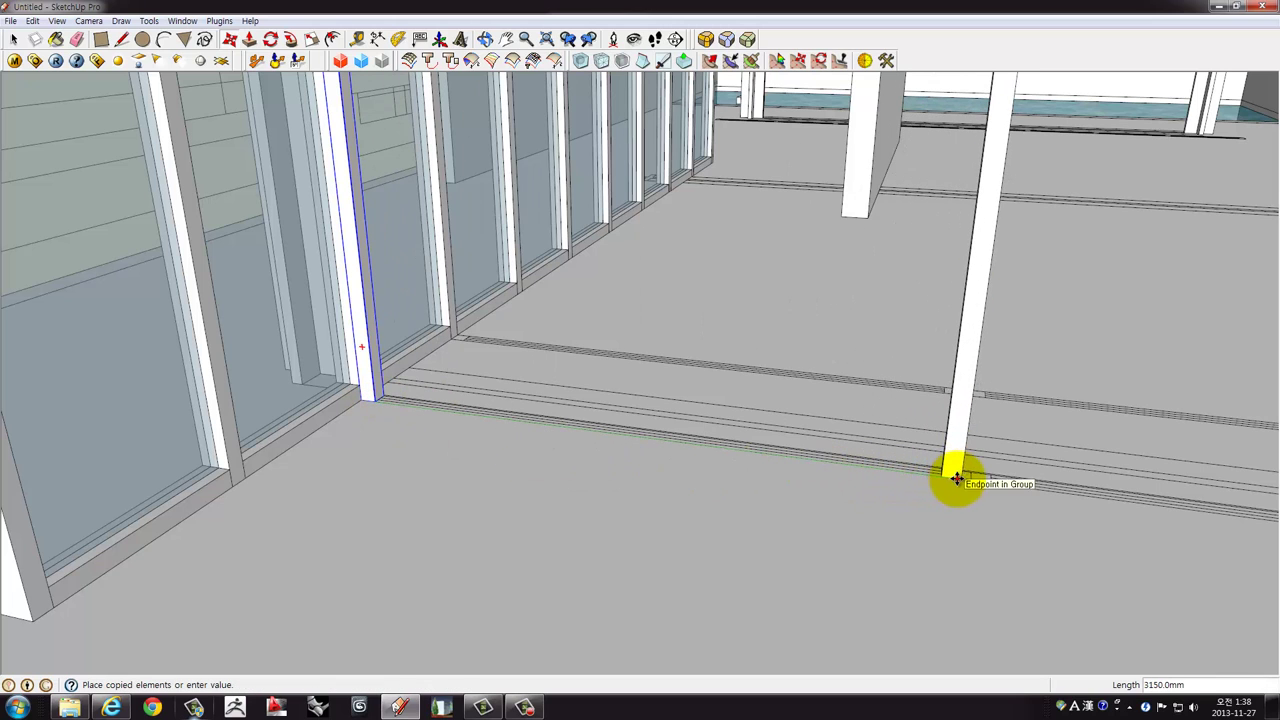
pyautogui.click(957, 479)
pyautogui.keyDown('shift'); pyautogui.moveTo(983, 471); pyautogui.dragTo(741, 449, button='middle'); pyautogui.keyUp('shift')
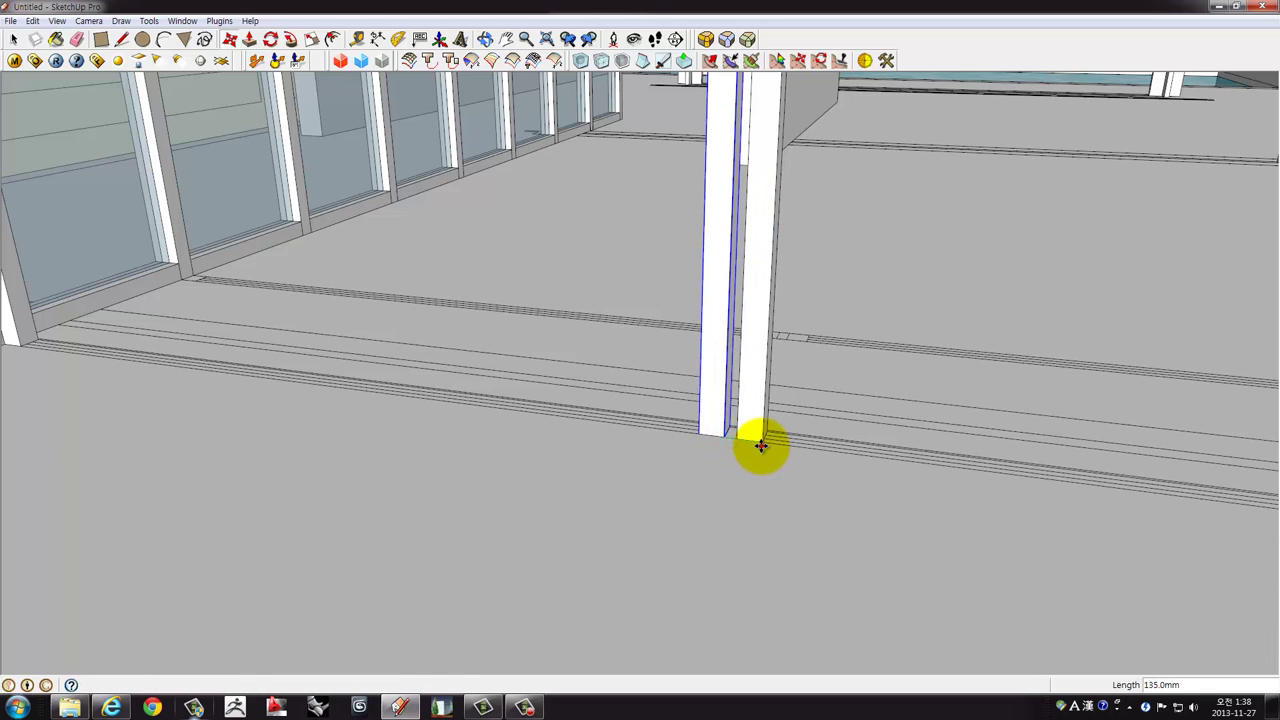
pyautogui.moveTo(761, 445)
pyautogui.mouseDown(button='middle')
pyautogui.moveTo(571, 420)
pyautogui.moveTo(615, 443)
pyautogui.moveTo(562, 456)
pyautogui.mouseUp(button='middle')
pyautogui.click(563, 455)
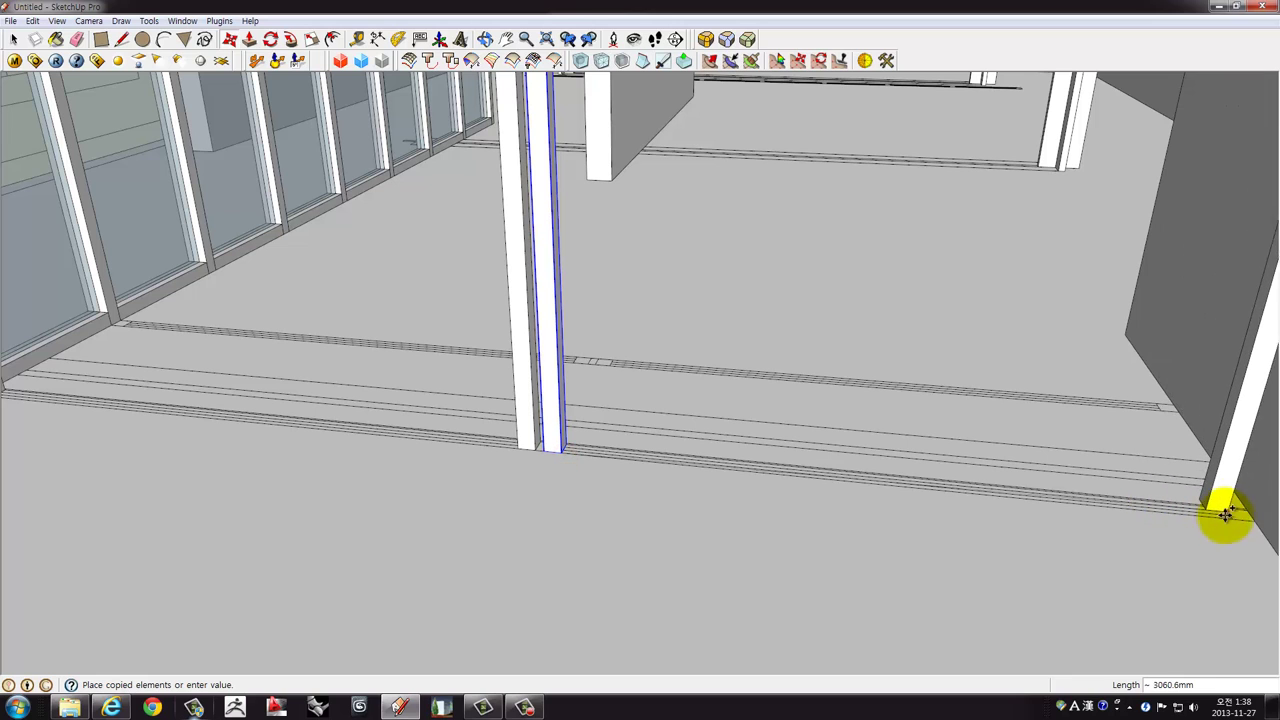
pyautogui.click(1253, 521)
pyautogui.scroll(2, 528, 463)
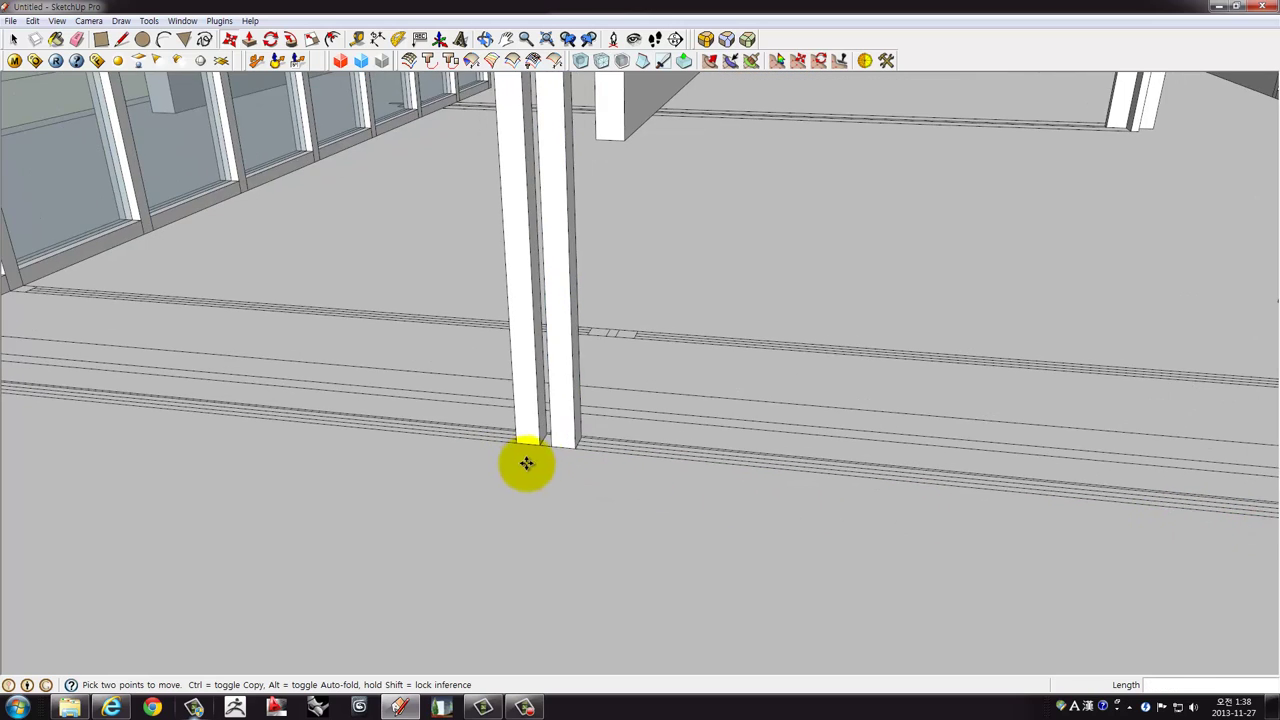
pyautogui.scroll(2, 537, 434)
pyautogui.scroll(2, 382, 300)
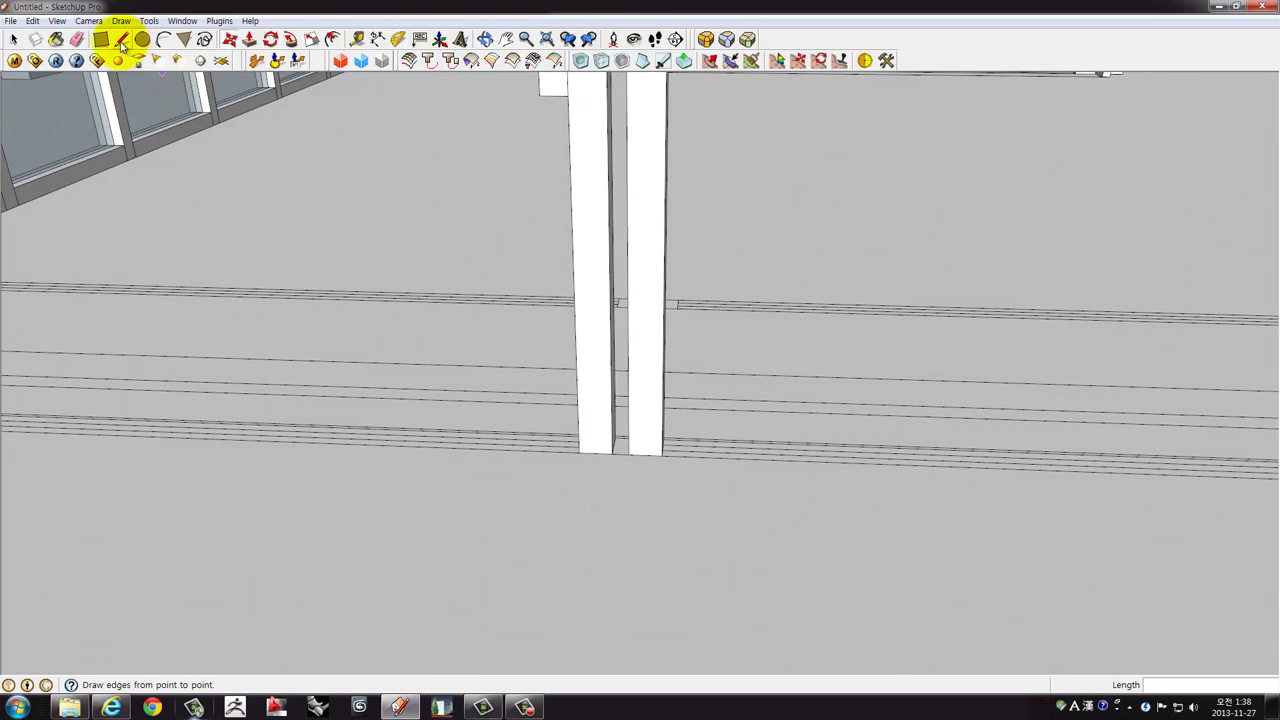
# Draw a narrow filler rectangle, pull it up 3240 mm to the roof slab, and group it.
pyautogui.press('r')
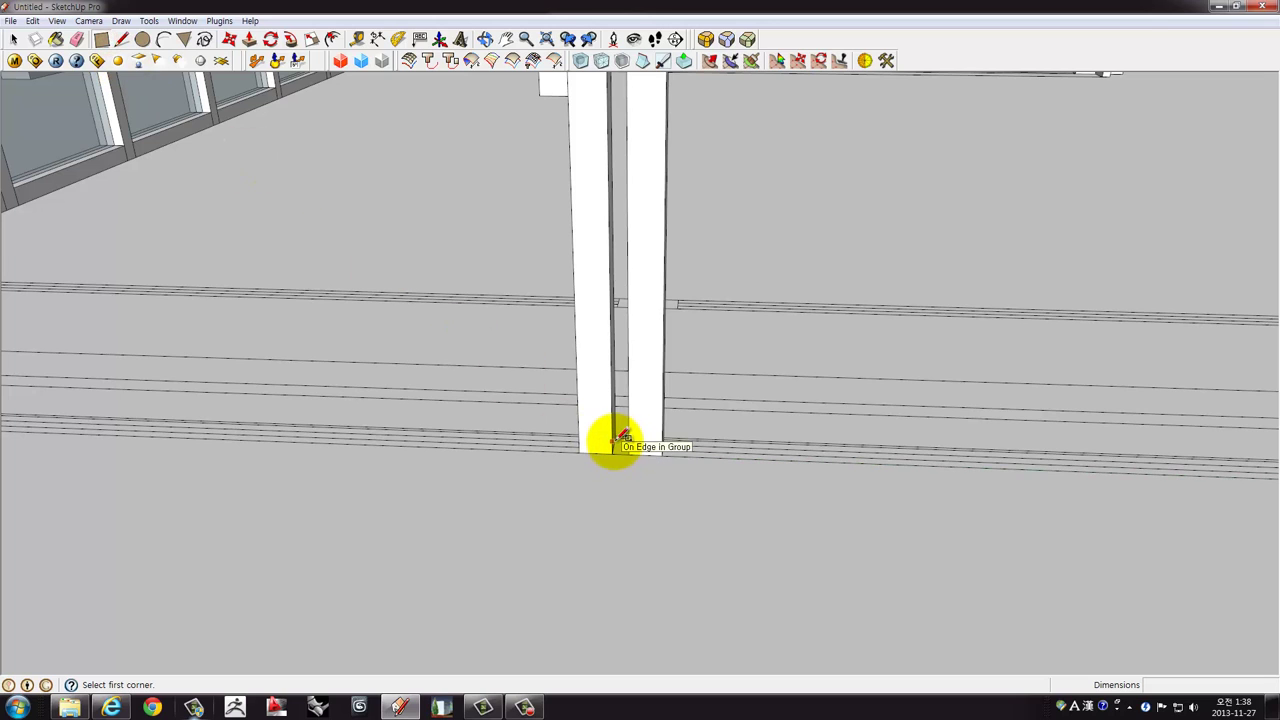
pyautogui.scroll(2, 621, 437)
pyautogui.scroll(1, 622, 434)
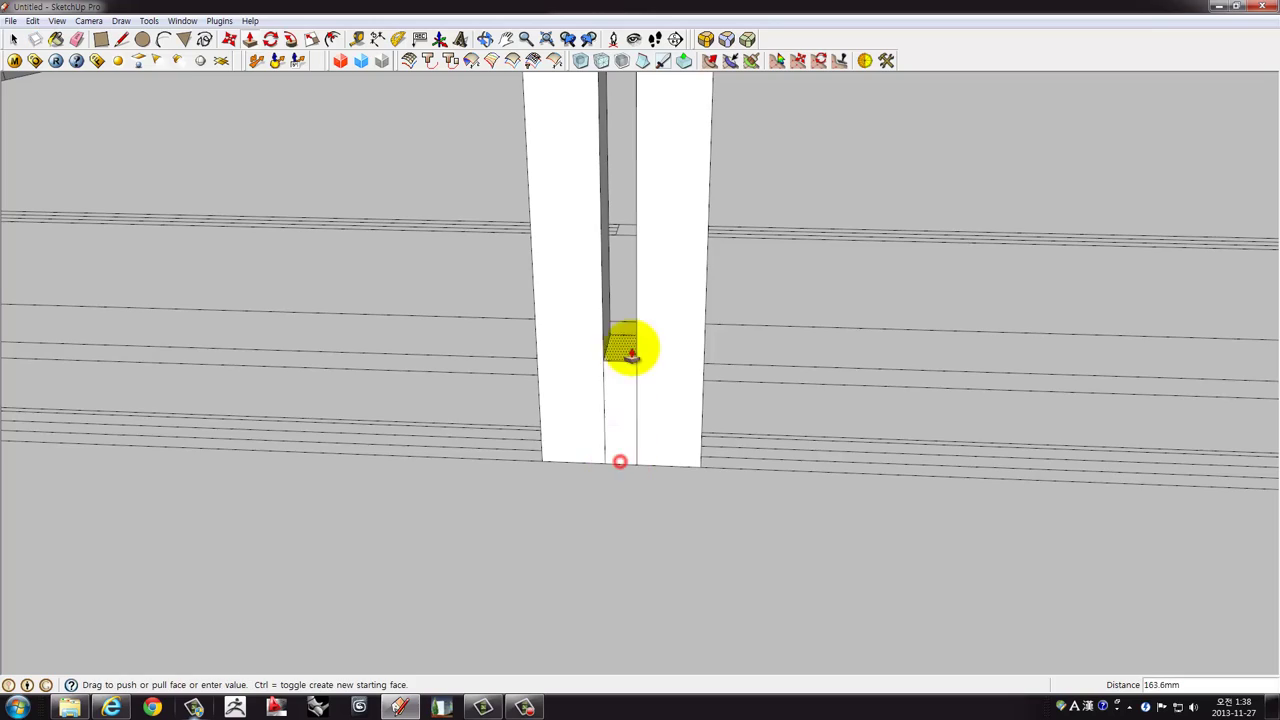
pyautogui.moveTo(631, 346)
pyautogui.mouseDown(button='middle')
pyautogui.moveTo(651, 329)
pyautogui.moveTo(657, 143)
pyautogui.moveTo(655, 500)
pyautogui.moveTo(646, 357)
pyautogui.moveTo(663, 611)
pyautogui.mouseUp(button='middle')
pyautogui.press('p')
pyautogui.moveTo(640, 350)
pyautogui.mouseDown(button='middle')
pyautogui.moveTo(651, 277)
pyautogui.moveTo(646, 494)
pyautogui.mouseUp(button='middle')
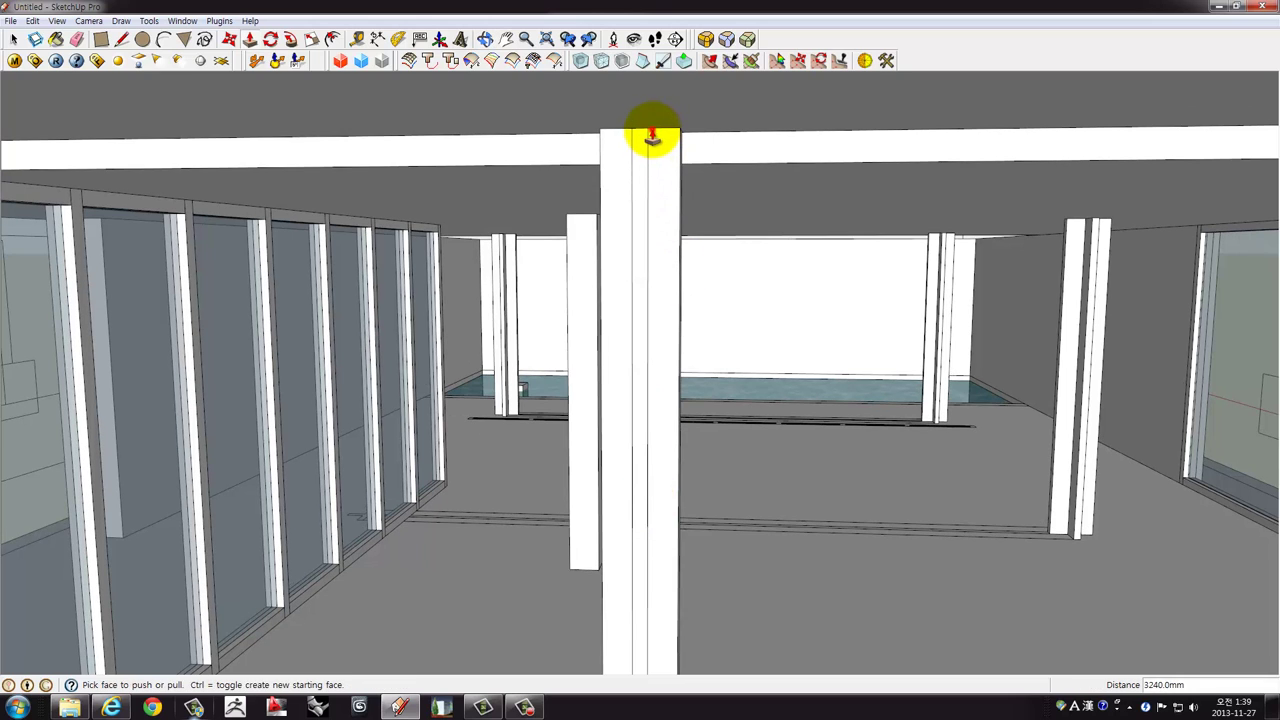
pyautogui.press('space')
pyautogui.click(638, 134)
pyautogui.rightClick(636, 134)
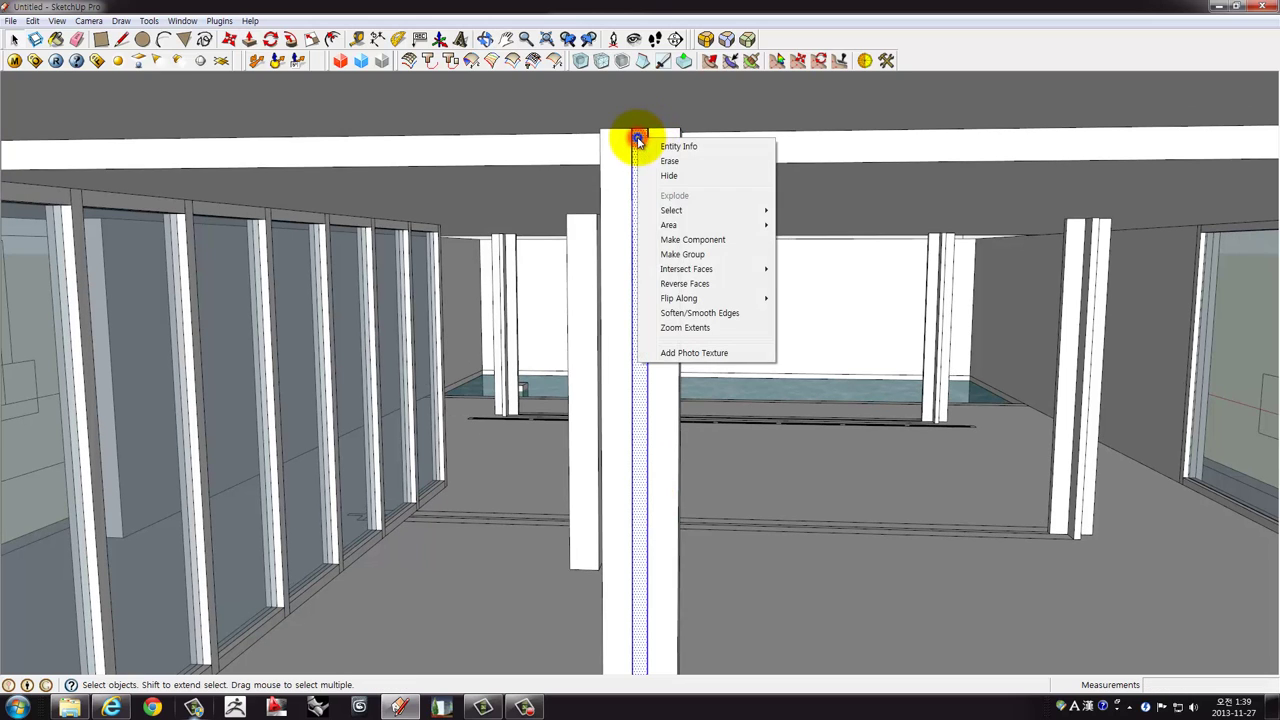
pyautogui.click(686, 260)
pyautogui.moveTo(514, 329)
pyautogui.mouseDown(button='middle')
pyautogui.moveTo(657, 129)
pyautogui.moveTo(614, 214)
pyautogui.moveTo(608, 263)
pyautogui.moveTo(522, 311)
pyautogui.mouseUp(button='middle')
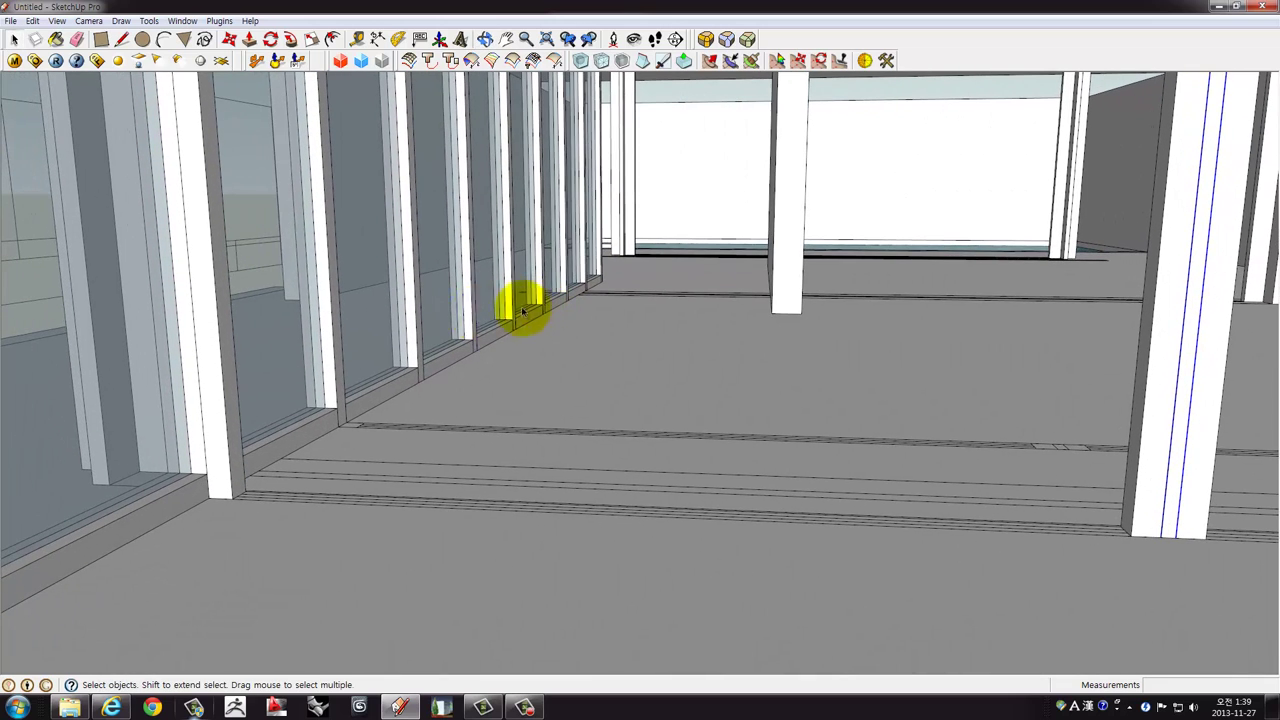
# Draw a rectangle along the floor track strip, starting at the post base.
pyautogui.click(104, 44)
pyautogui.moveTo(271, 443); pyautogui.dragTo(250, 537, button='middle')
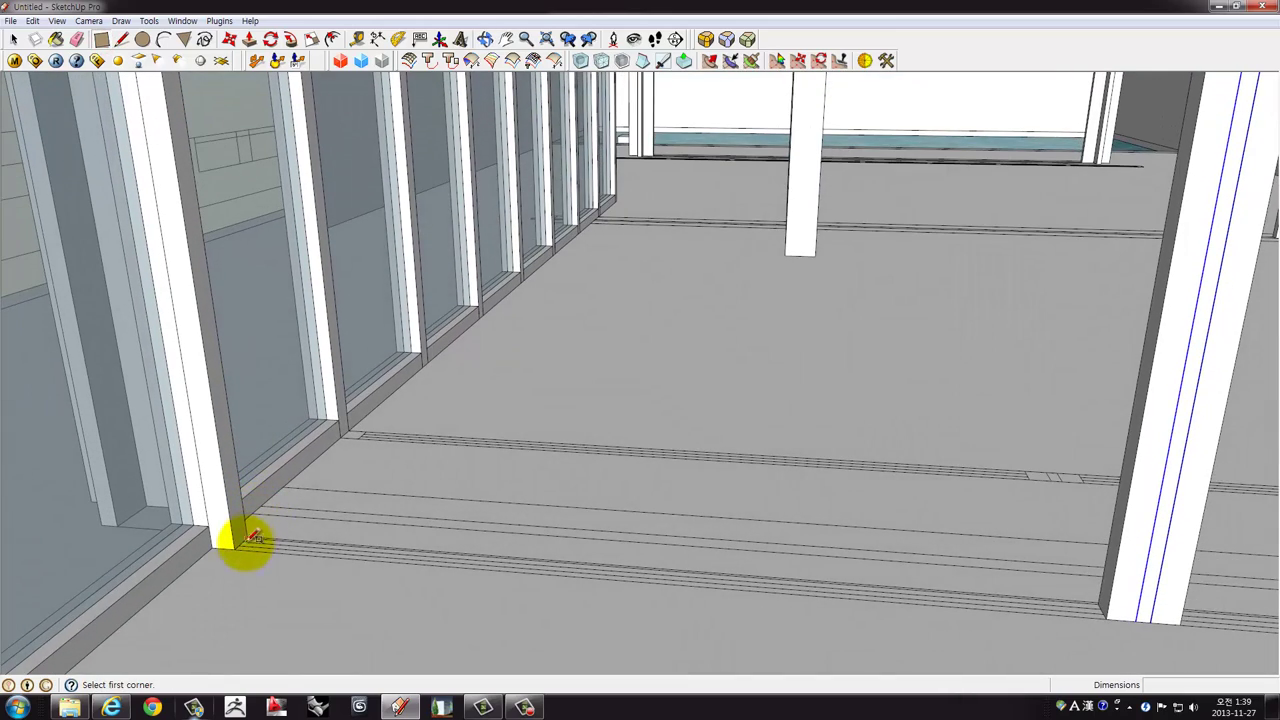
pyautogui.moveTo(466, 566)
pyautogui.mouseDown(button='middle')
pyautogui.moveTo(629, 457)
pyautogui.moveTo(543, 500)
pyautogui.moveTo(329, 505)
pyautogui.mouseUp(button='middle')
pyautogui.scroll(2, 300, 498)
pyautogui.scroll(2, 240, 470)
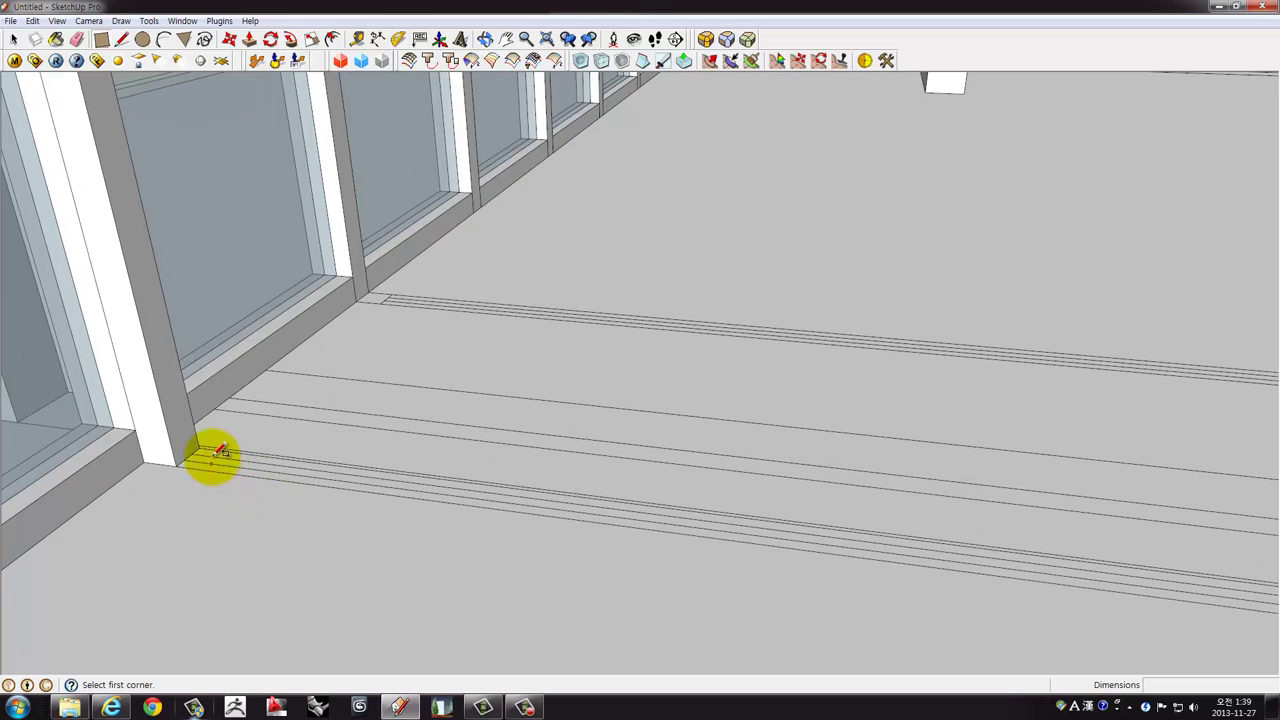
pyautogui.click(205, 445)
pyautogui.scroll(-1, 330, 490)
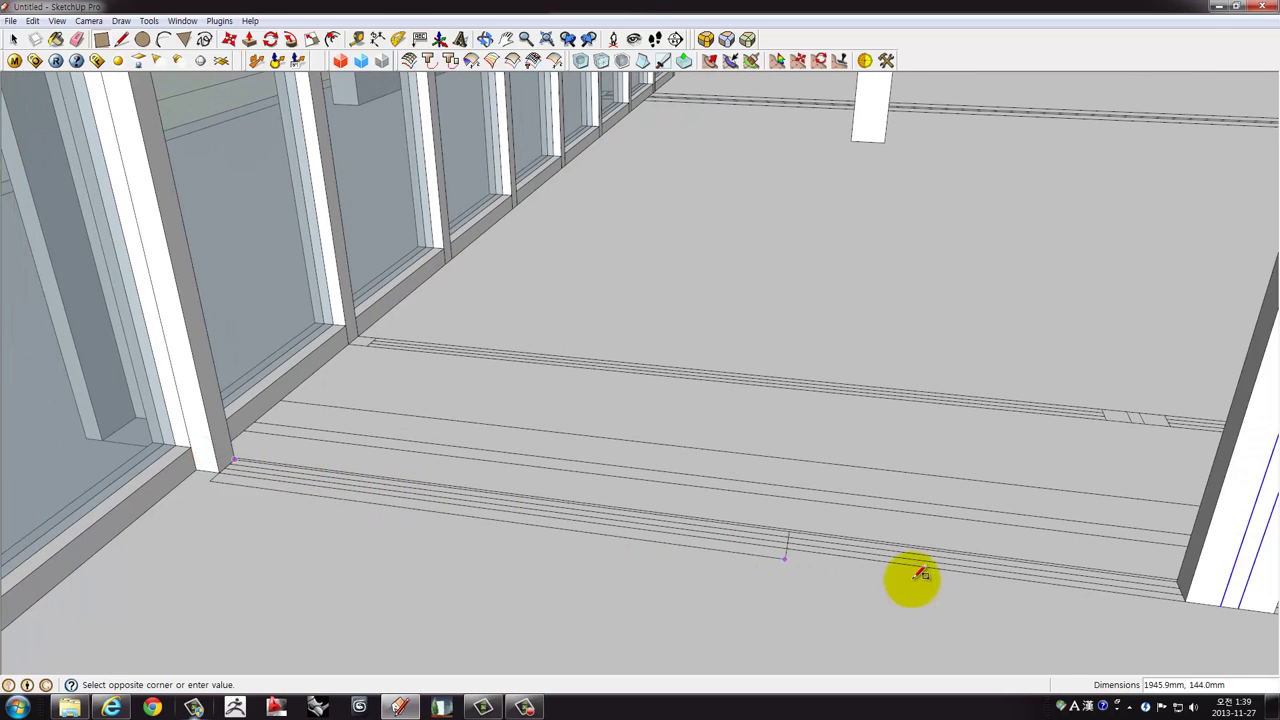
pyautogui.click(1193, 598)
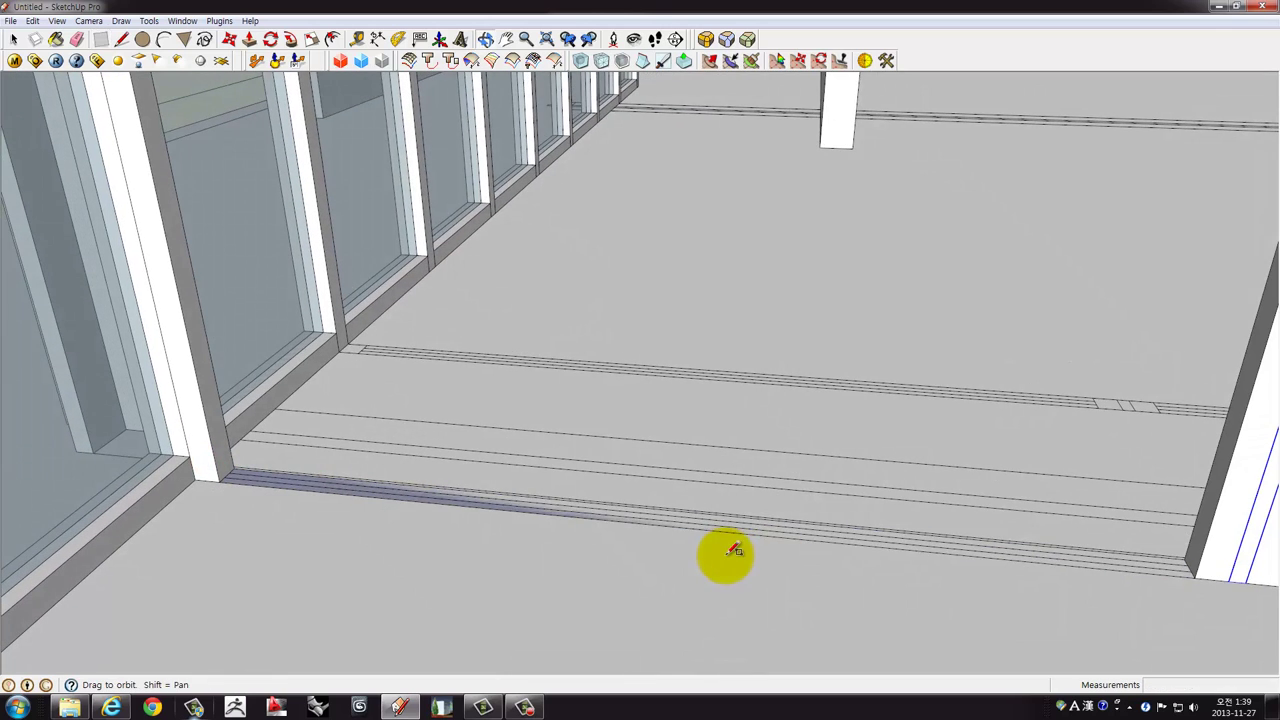
# Push/Pull the floor strip up into a white bottom rail and make it a group.
pyautogui.moveTo(714, 571); pyautogui.dragTo(729, 551, button='middle')
pyautogui.press('p')
pyautogui.moveTo(399, 497); pyautogui.dragTo(167, 471)
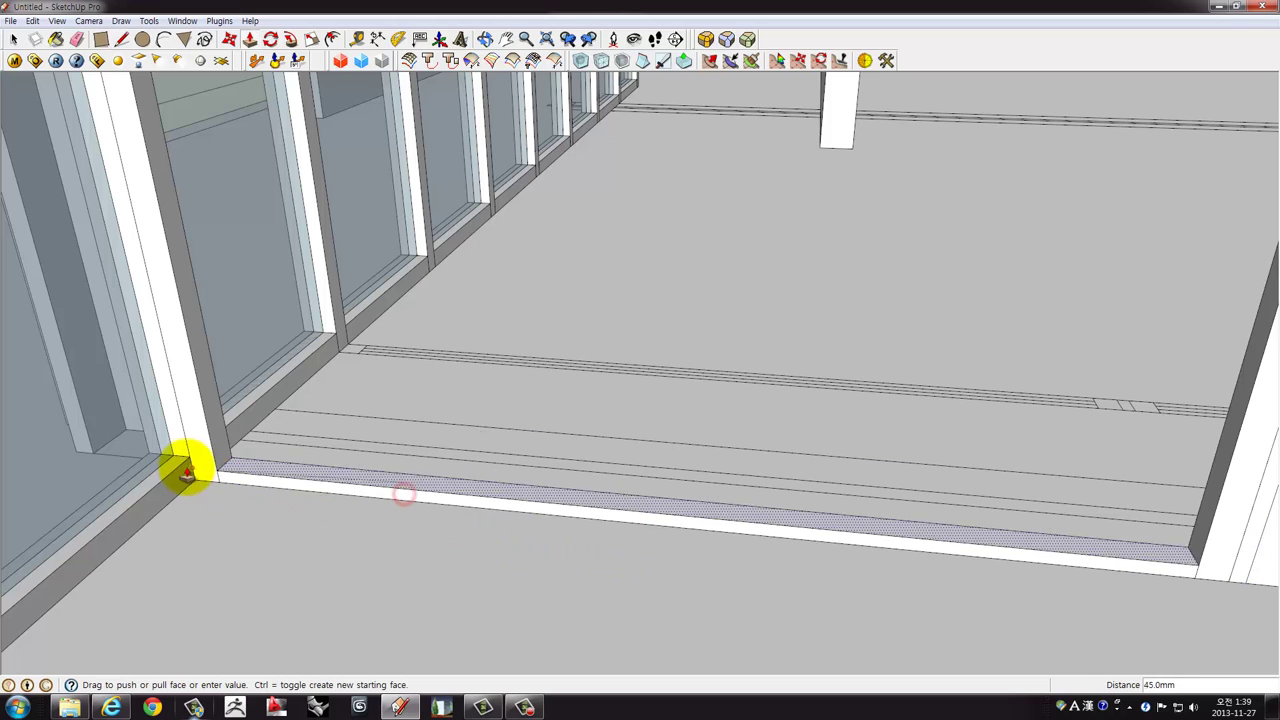
pyautogui.press('space')
pyautogui.click(229, 463)
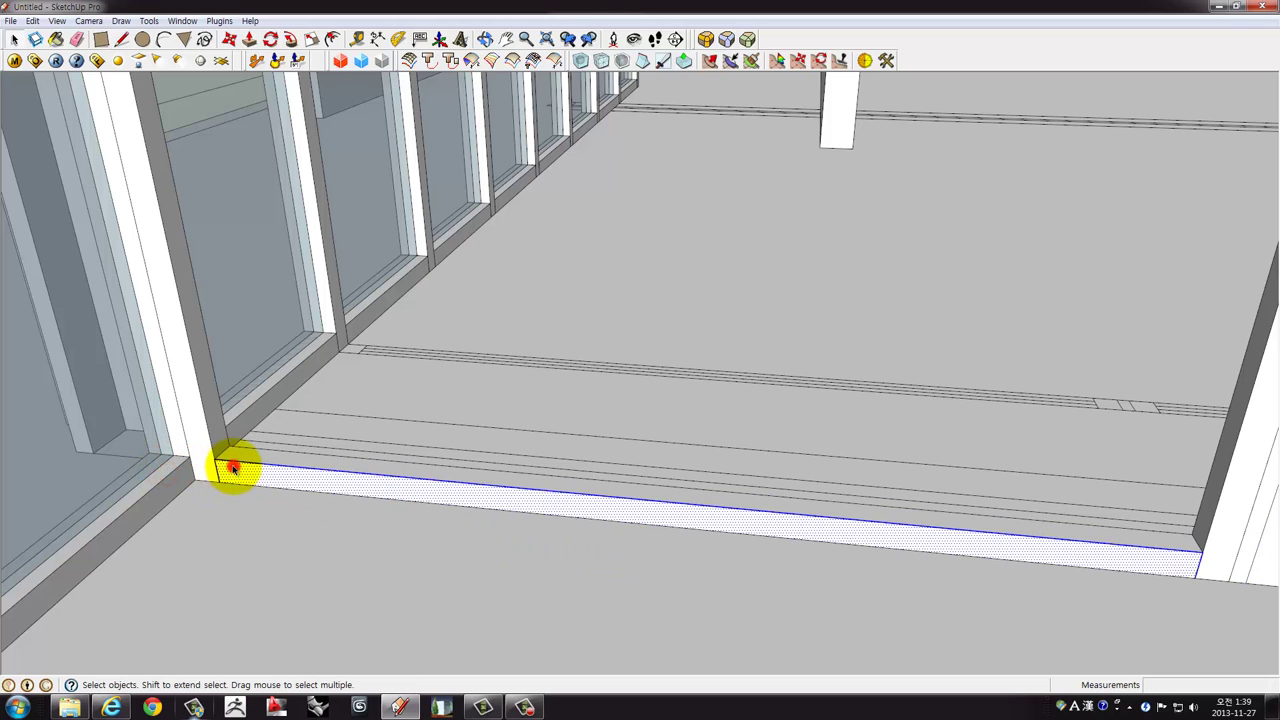
pyautogui.rightClick(232, 466)
pyautogui.click(280, 584)
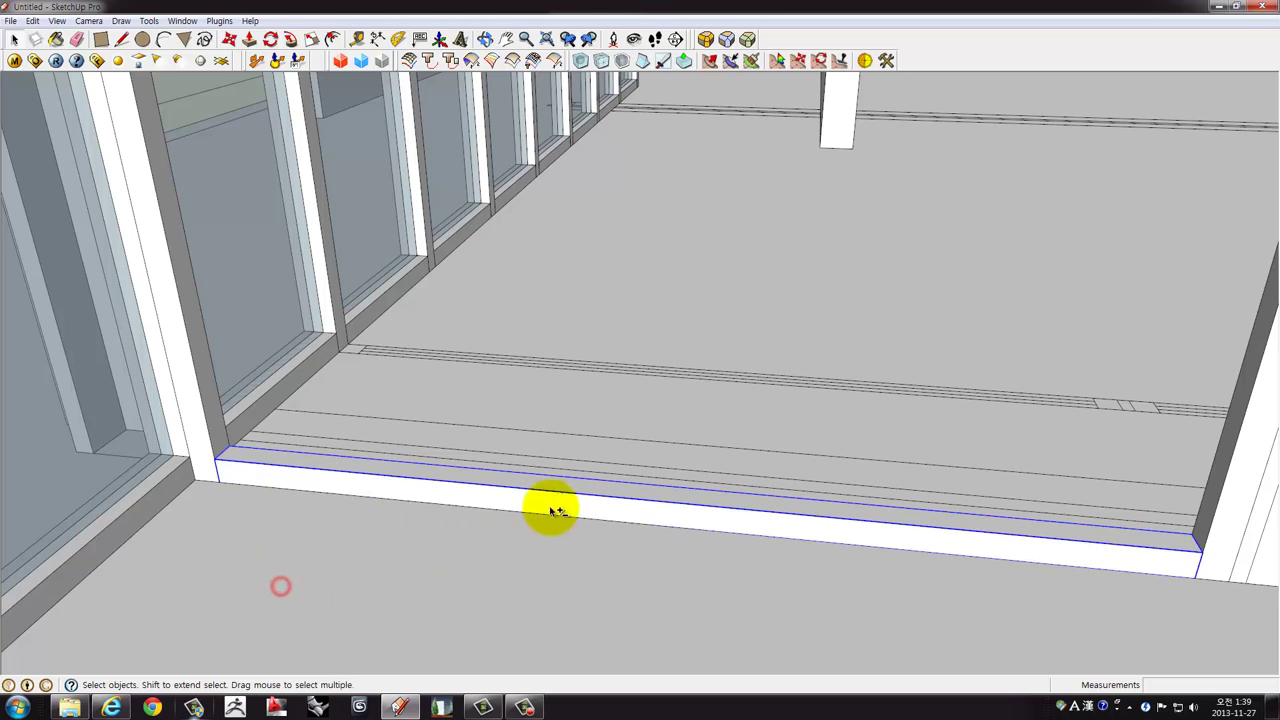
# Copy the rail 3285 mm into the neighbouring bay beyond the column.
pyautogui.keyDown('shift'); pyautogui.moveTo(551, 509); pyautogui.dragTo(309, 457, button='middle'); pyautogui.keyUp('shift')
pyautogui.scroll(-2, 309, 457)
pyautogui.moveTo(183, 428); pyautogui.dragTo(155, 422, button='middle')
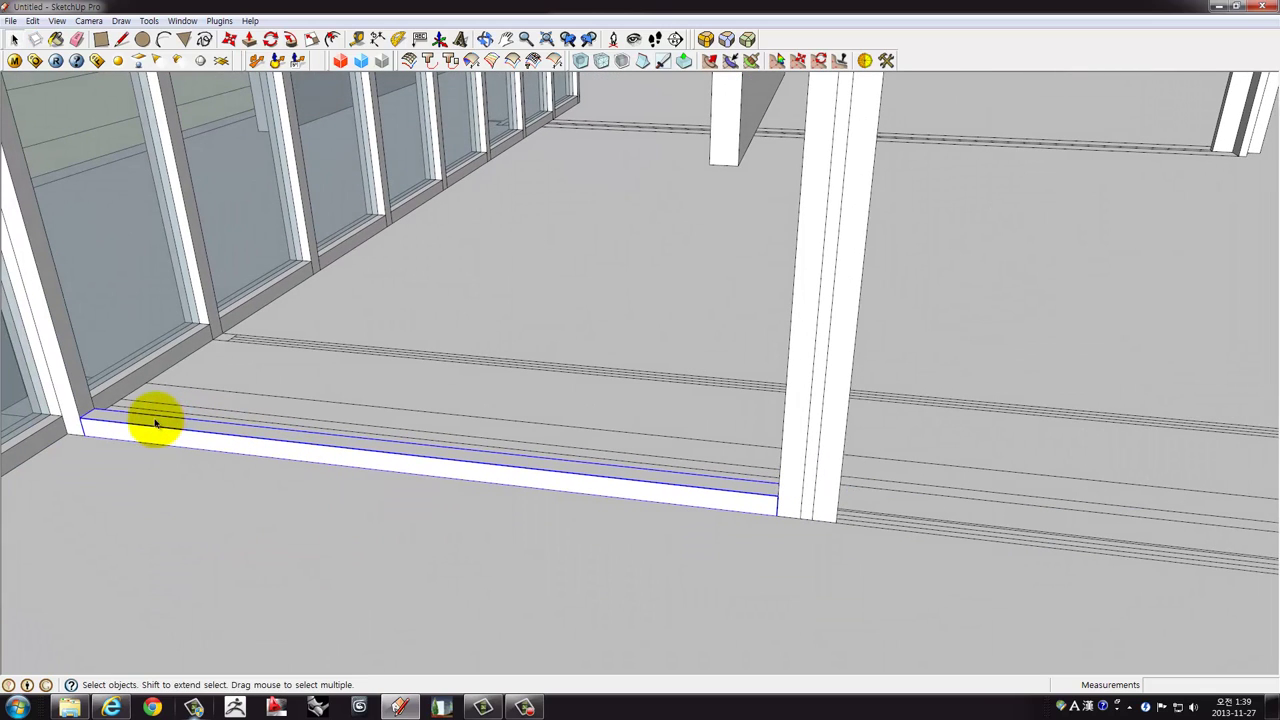
pyautogui.keyDown('ctrl'); pyautogui.click(81, 418); pyautogui.keyUp('ctrl')
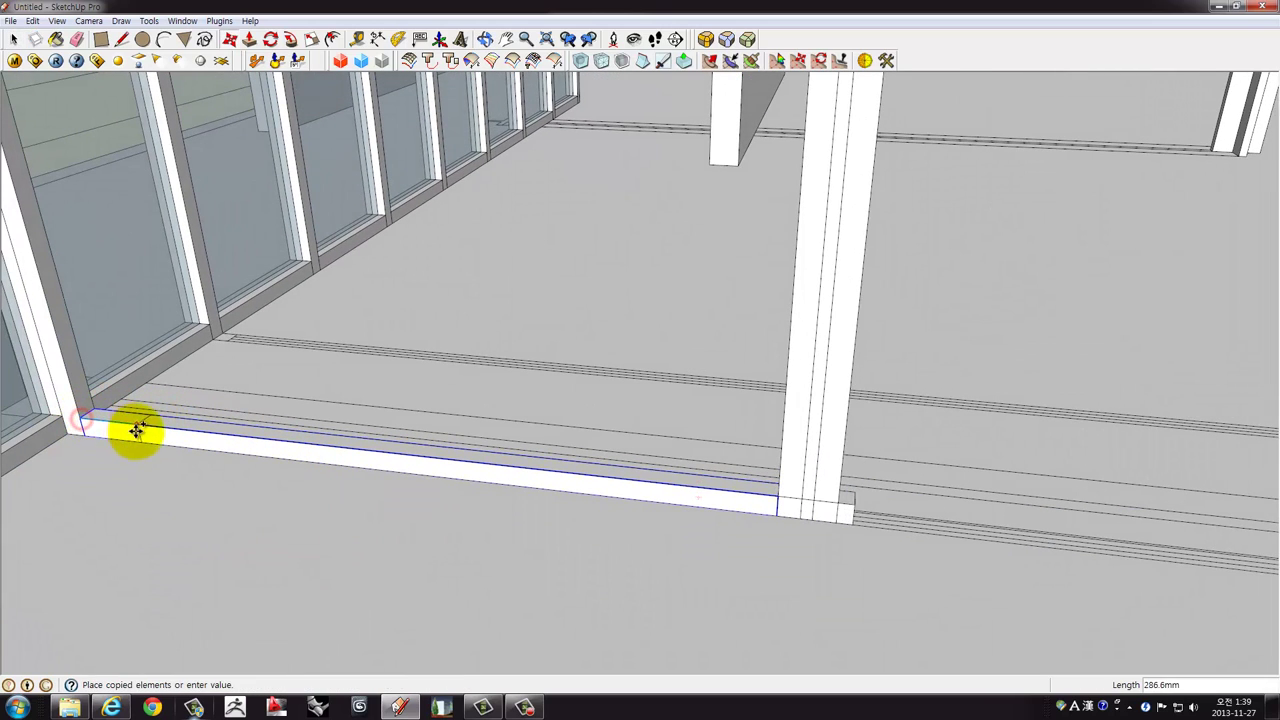
pyautogui.click(836, 510)
pyautogui.moveTo(1003, 514)
pyautogui.mouseDown(button='middle')
pyautogui.moveTo(438, 408)
pyautogui.moveTo(971, 494)
pyautogui.mouseUp(button='middle')
pyautogui.moveTo(1051, 509)
pyautogui.mouseDown(button='middle')
pyautogui.moveTo(949, 457)
pyautogui.moveTo(957, 473)
pyautogui.moveTo(1000, 471)
pyautogui.moveTo(451, 477)
pyautogui.moveTo(586, 451)
pyautogui.moveTo(640, 465)
pyautogui.mouseUp(button='middle')
# Select the left bottom rail and begin a Ctrl-copy of it.
pyautogui.keyDown('shift'); pyautogui.click(575, 457); pyautogui.keyUp('shift')
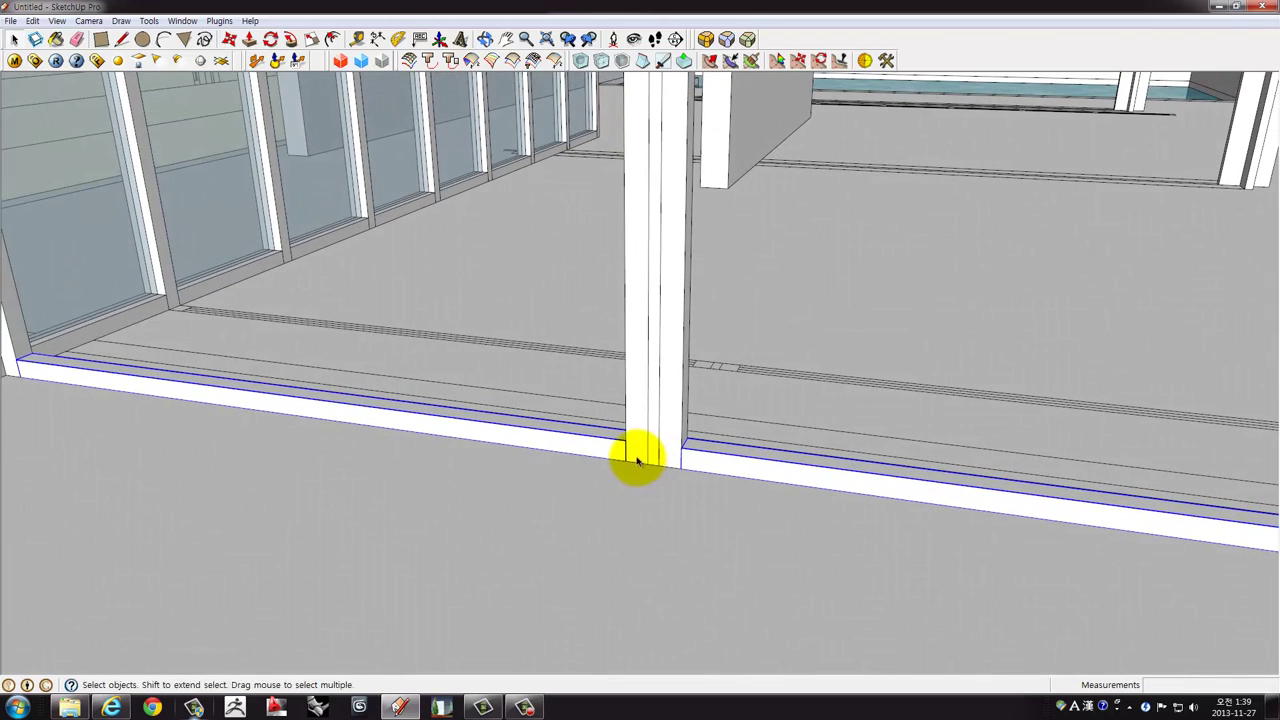
pyautogui.click(625, 441)
pyautogui.press('ctrl')
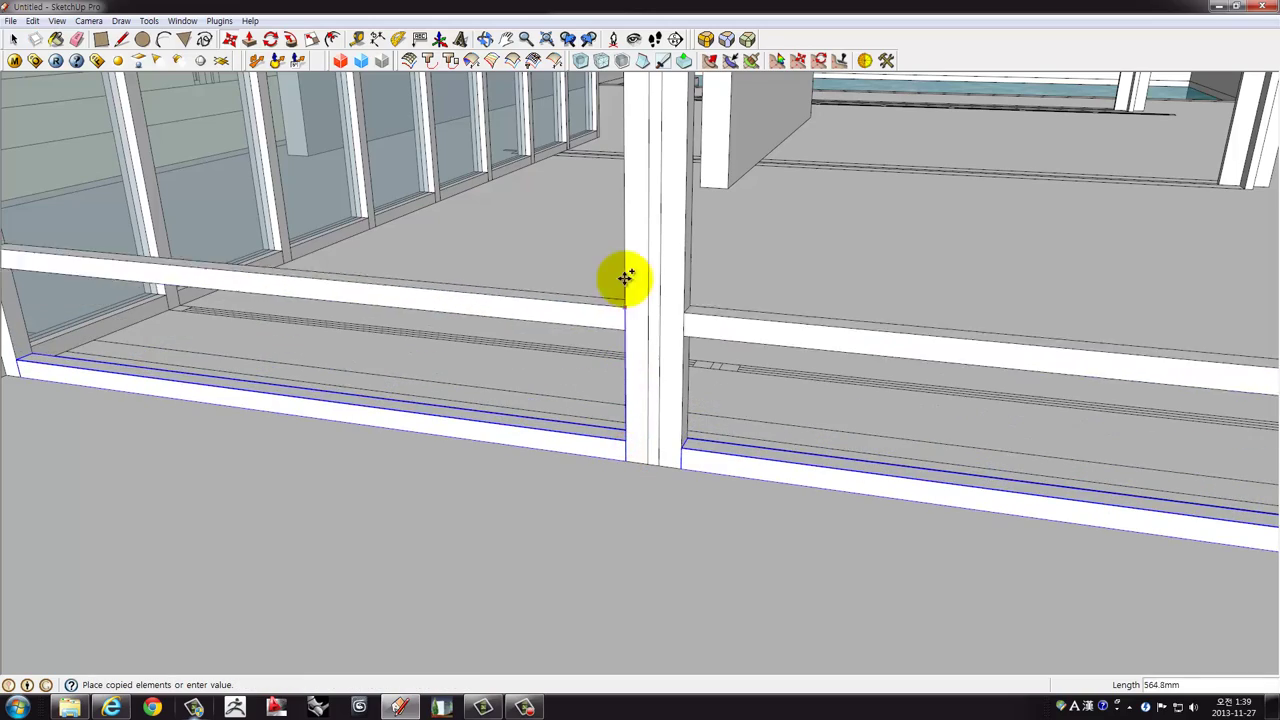
# Place a copy of the bottom rail along the top beam as the top rail.
pyautogui.moveTo(623, 277)
pyautogui.mouseDown(button='middle')
pyautogui.moveTo(629, 257)
pyautogui.moveTo(657, 374)
pyautogui.moveTo(666, 286)
pyautogui.moveTo(703, 391)
pyautogui.moveTo(694, 443)
pyautogui.mouseUp(button='middle')
pyautogui.moveTo(694, 378); pyautogui.dragTo(700, 400, button='middle')
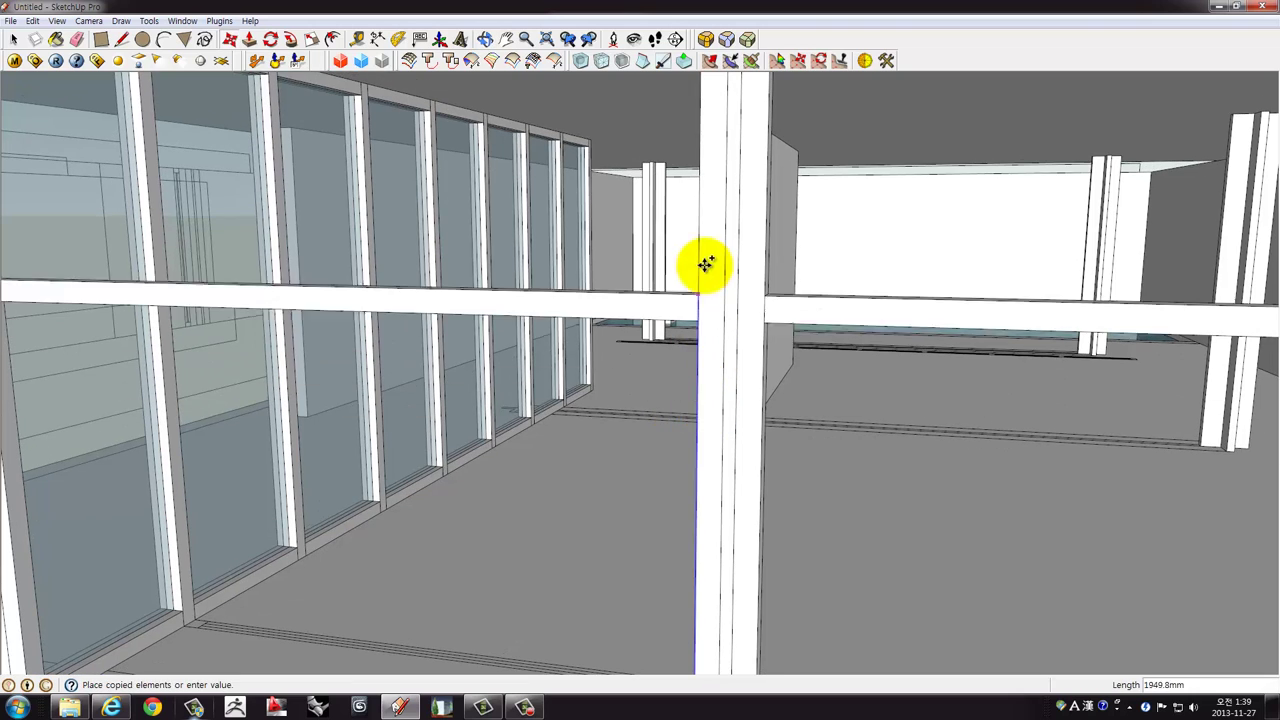
pyautogui.moveTo(707, 190); pyautogui.dragTo(709, 237, button='middle')
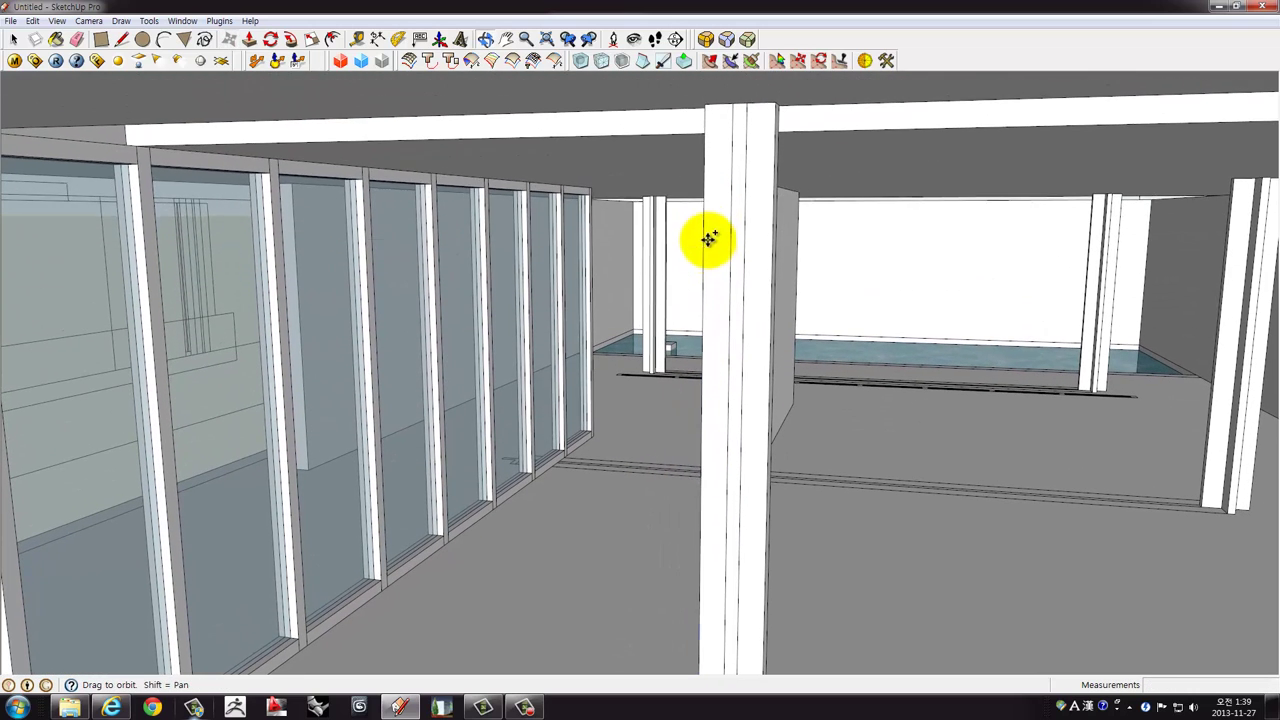
pyautogui.click(706, 113)
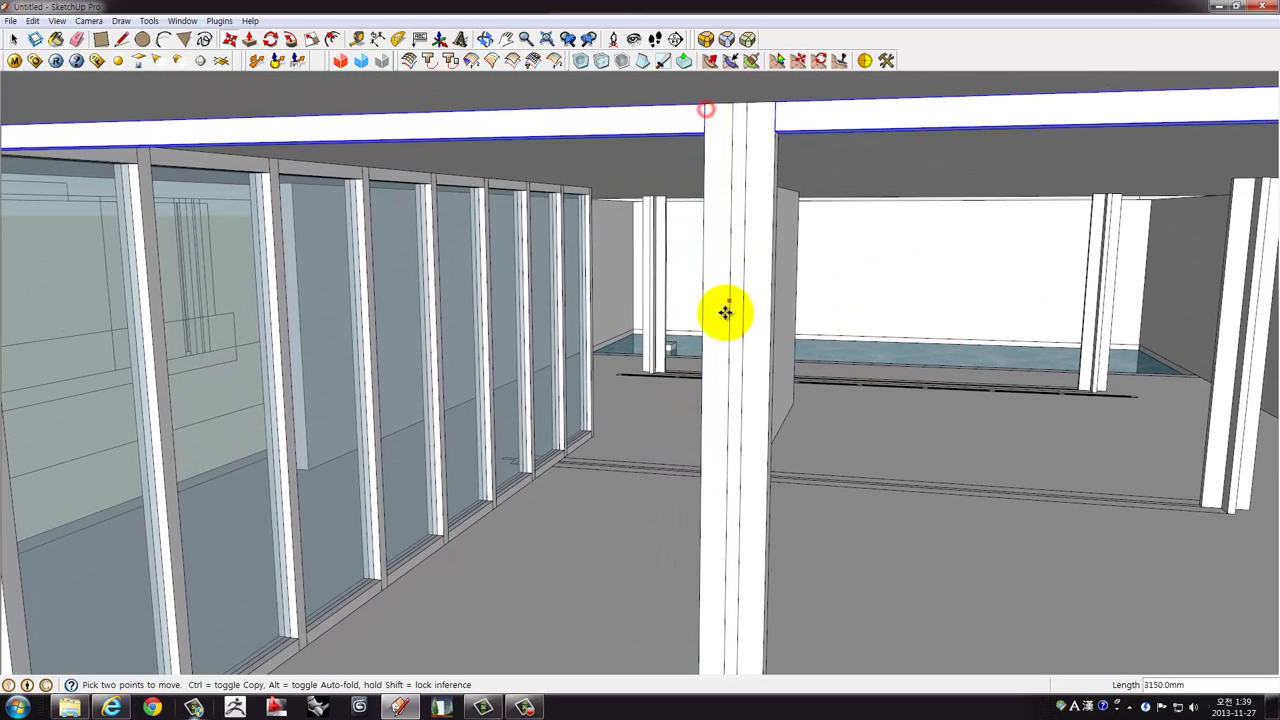
pyautogui.moveTo(729, 309)
pyautogui.mouseDown(button='middle')
pyautogui.moveTo(680, 443)
pyautogui.moveTo(689, 362)
pyautogui.moveTo(701, 416)
pyautogui.mouseUp(button='middle')
pyautogui.press('space')
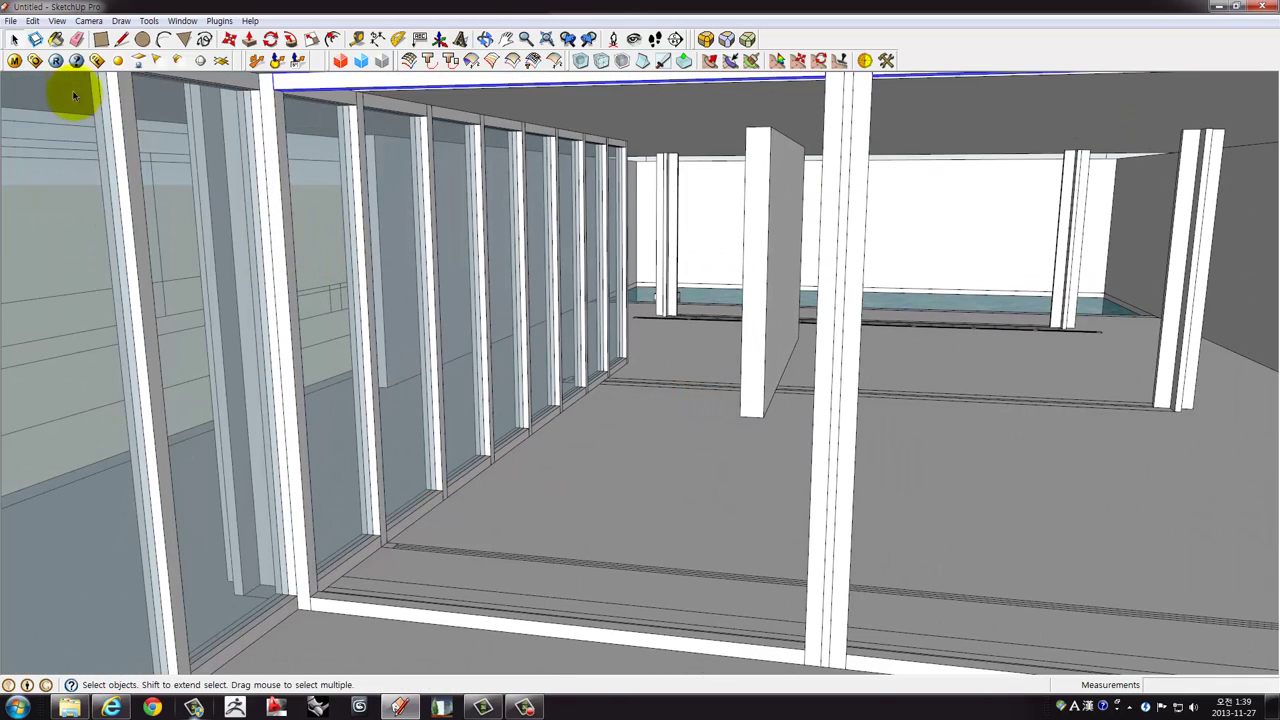
# Draw a rectangle across the door opening from beam corner to post corner, with X-ray on.
pyautogui.click(99, 42)
pyautogui.click(283, 86)
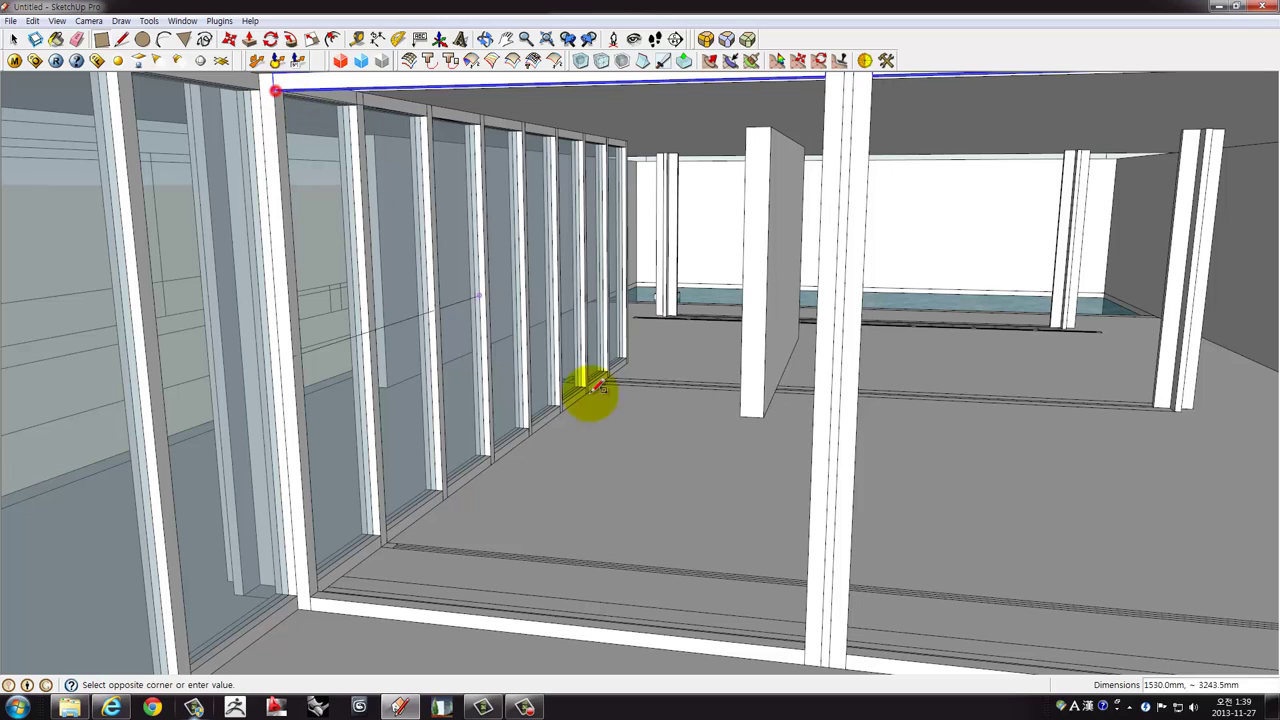
pyautogui.click(813, 648)
pyautogui.moveTo(813, 648)
pyautogui.mouseDown(button='middle')
pyautogui.moveTo(757, 463)
pyautogui.moveTo(631, 517)
pyautogui.moveTo(600, 491)
pyautogui.mouseUp(button='middle')
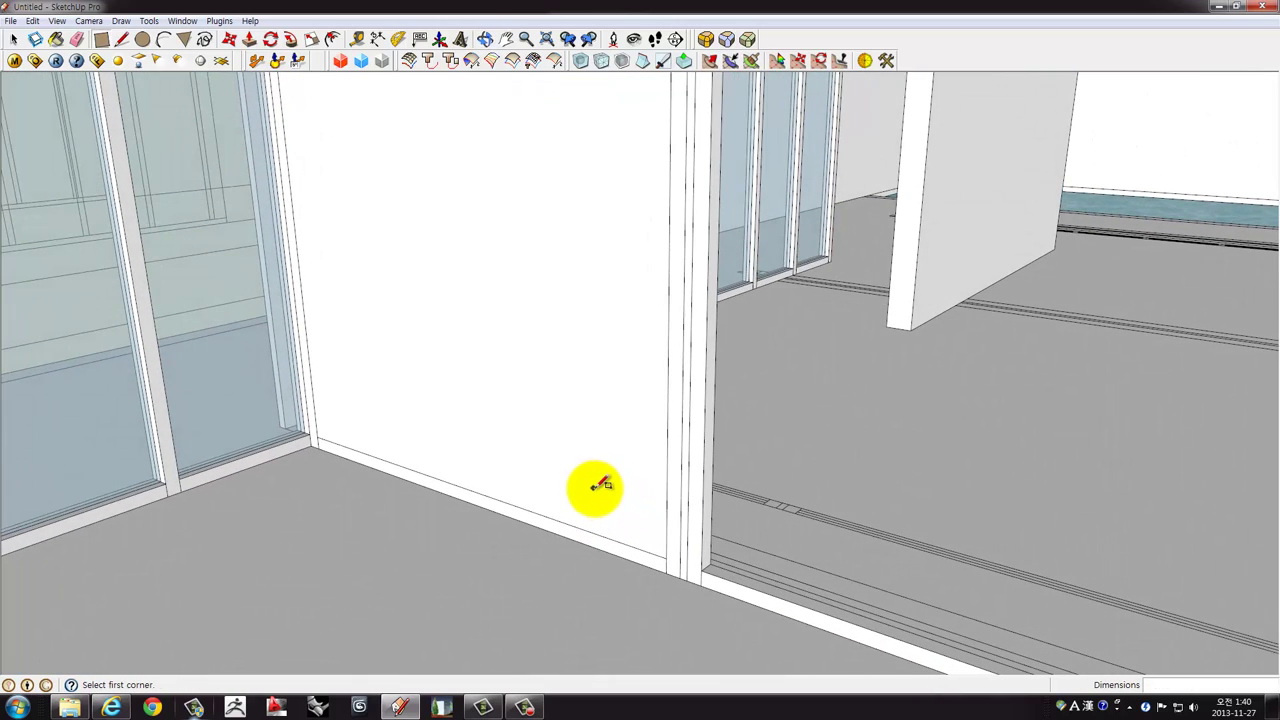
pyautogui.press('x')
pyautogui.press('space')
# Push the new panel face back within the posts.
pyautogui.click(623, 467)
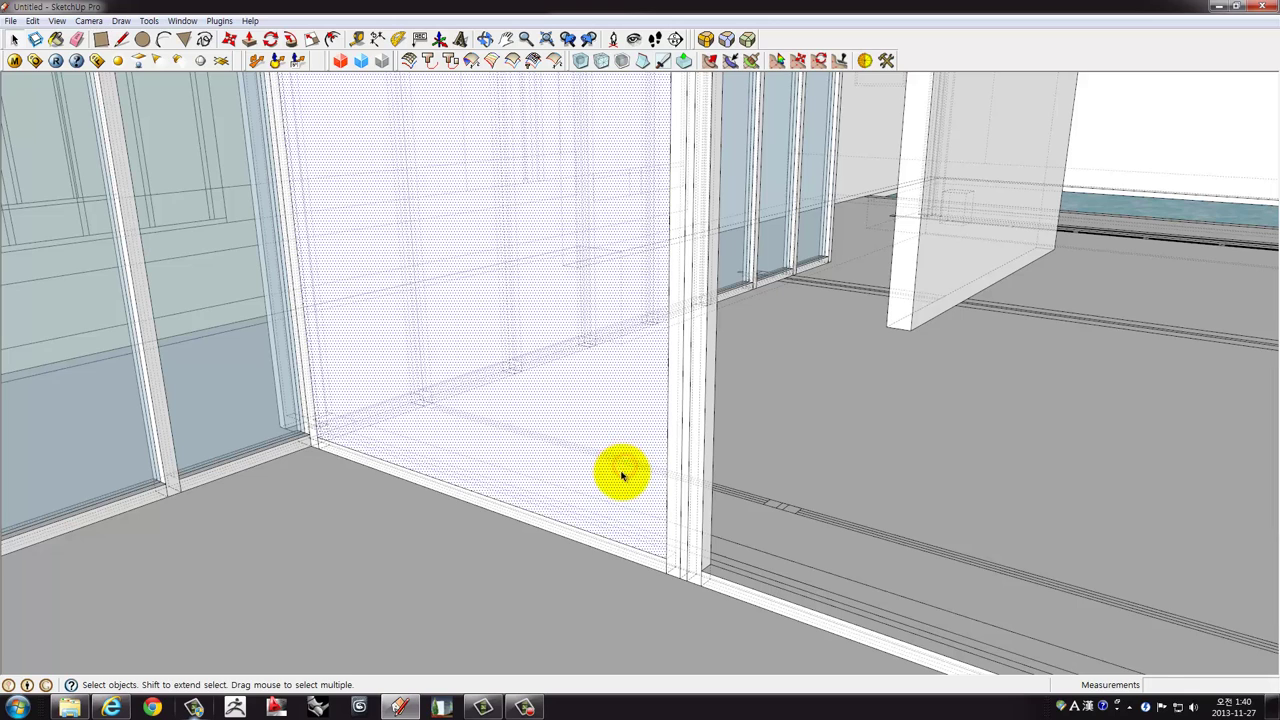
pyautogui.click(629, 490)
pyautogui.moveTo(677, 551)
pyautogui.mouseDown(button='middle')
pyautogui.moveTo(711, 597)
pyautogui.moveTo(707, 575)
pyautogui.mouseUp(button='middle')
pyautogui.click(707, 575)
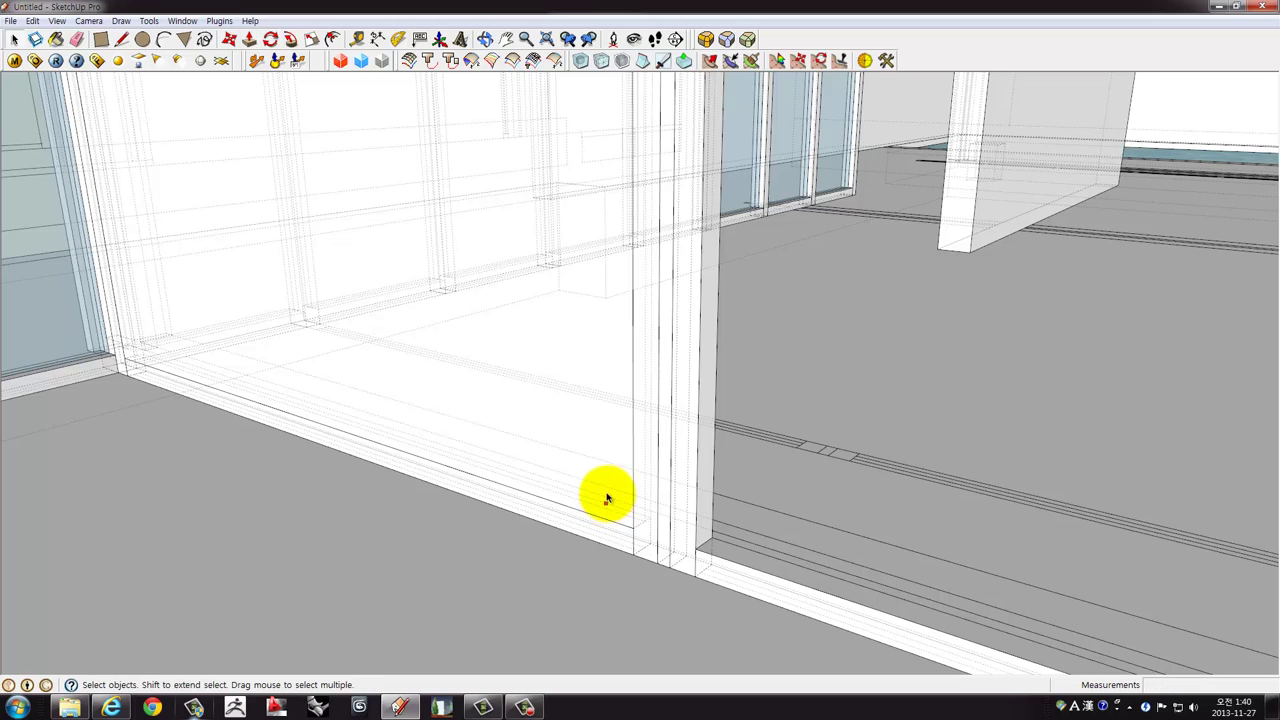
pyautogui.click(607, 495)
pyautogui.click(607, 495)
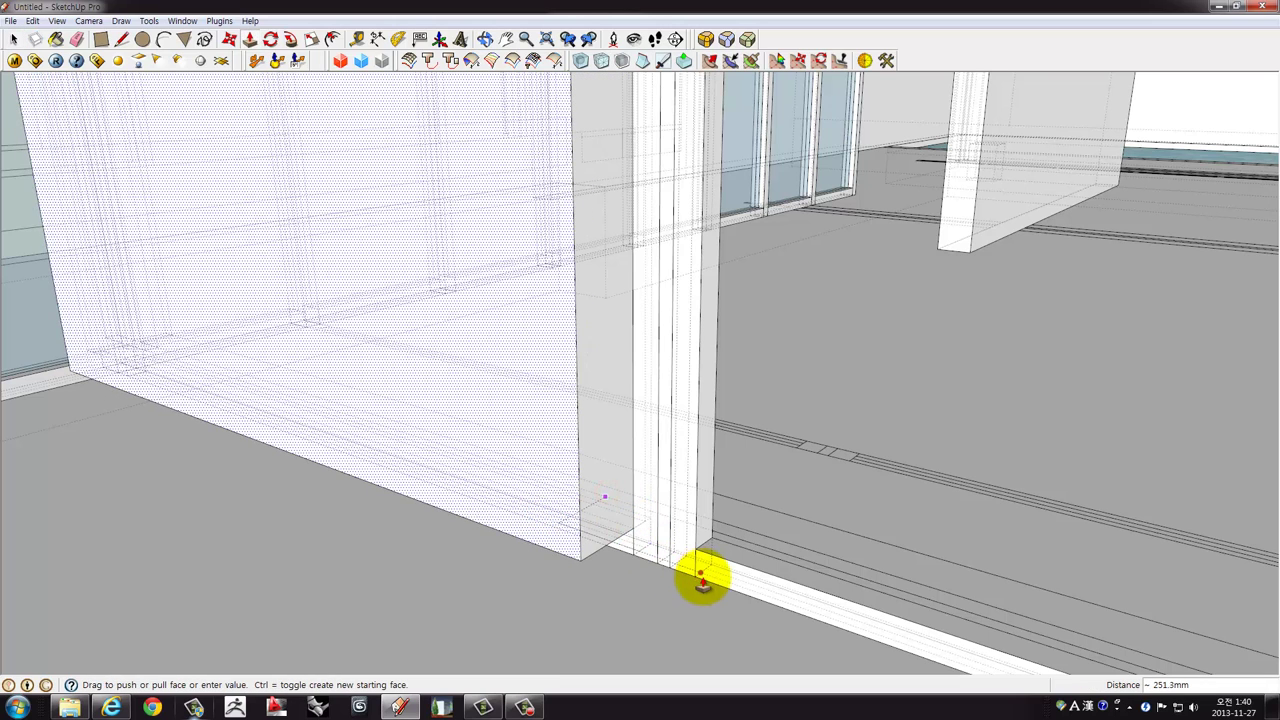
pyautogui.click(630, 510)
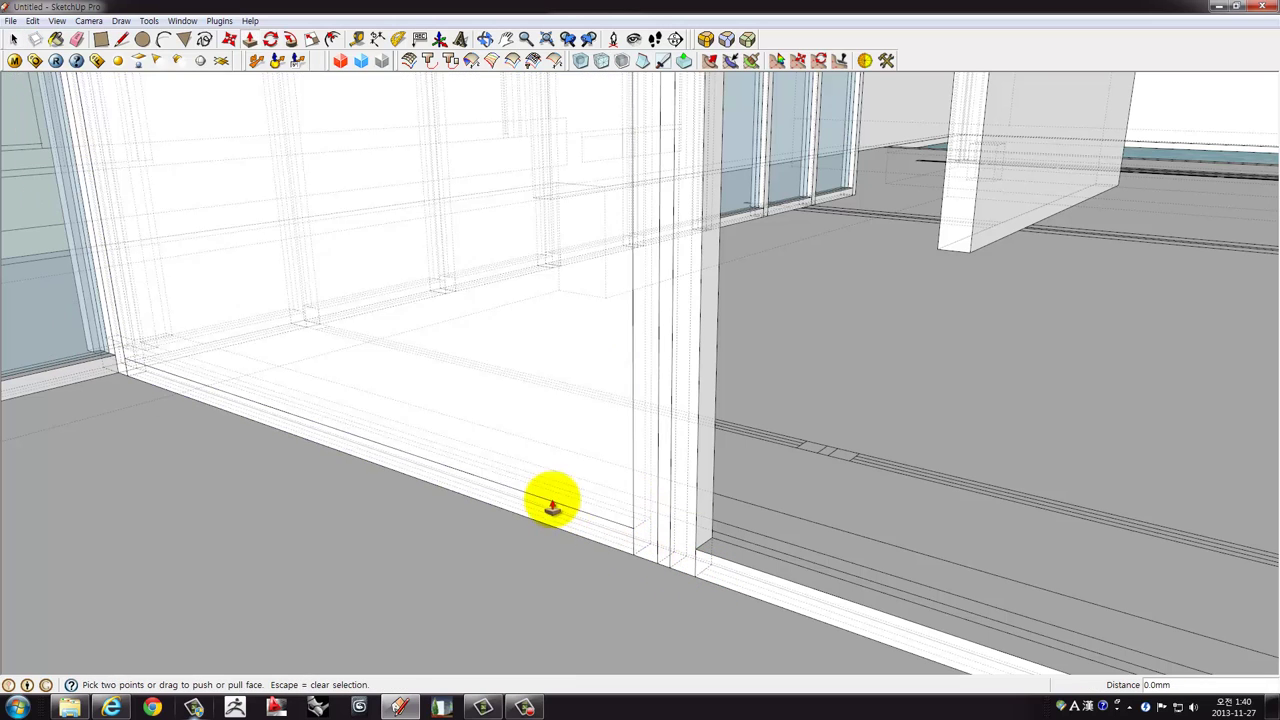
# Adjust the panel to its final thin thickness and inspect it.
pyautogui.click(700, 571)
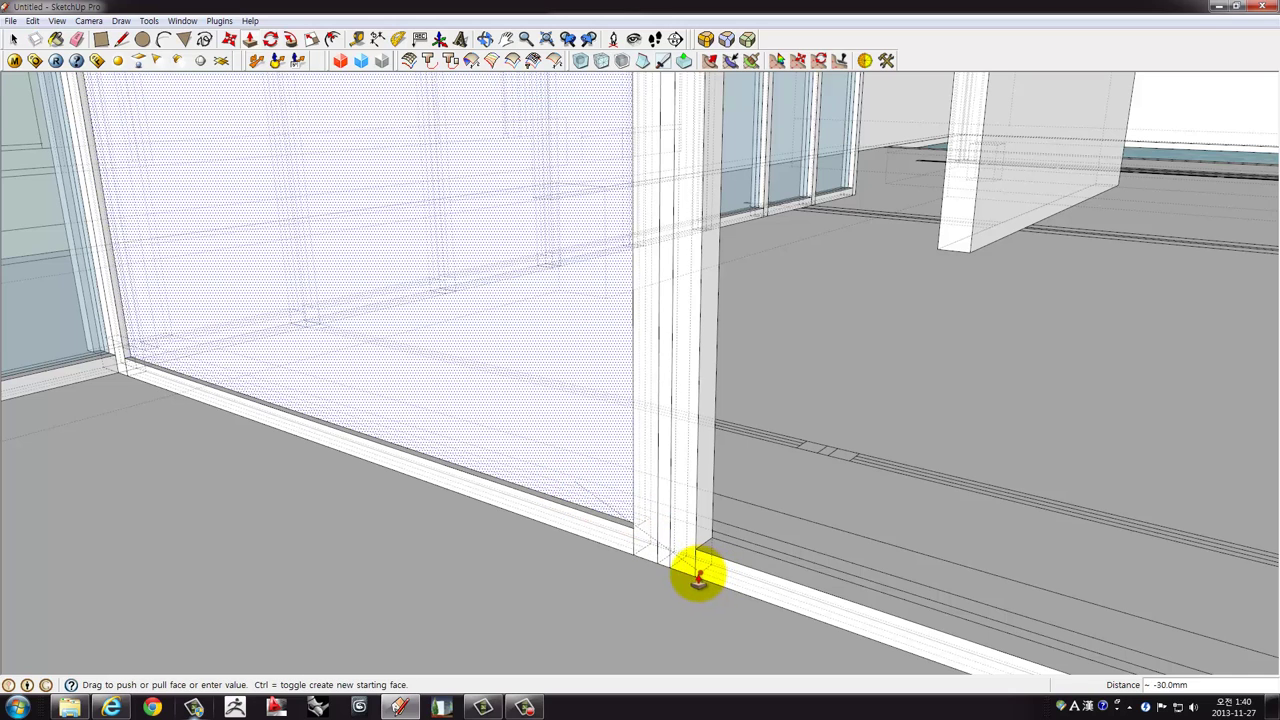
pyautogui.scroll(1, 703, 583)
pyautogui.click(700, 578)
pyautogui.press('space')
pyautogui.click(565, 423)
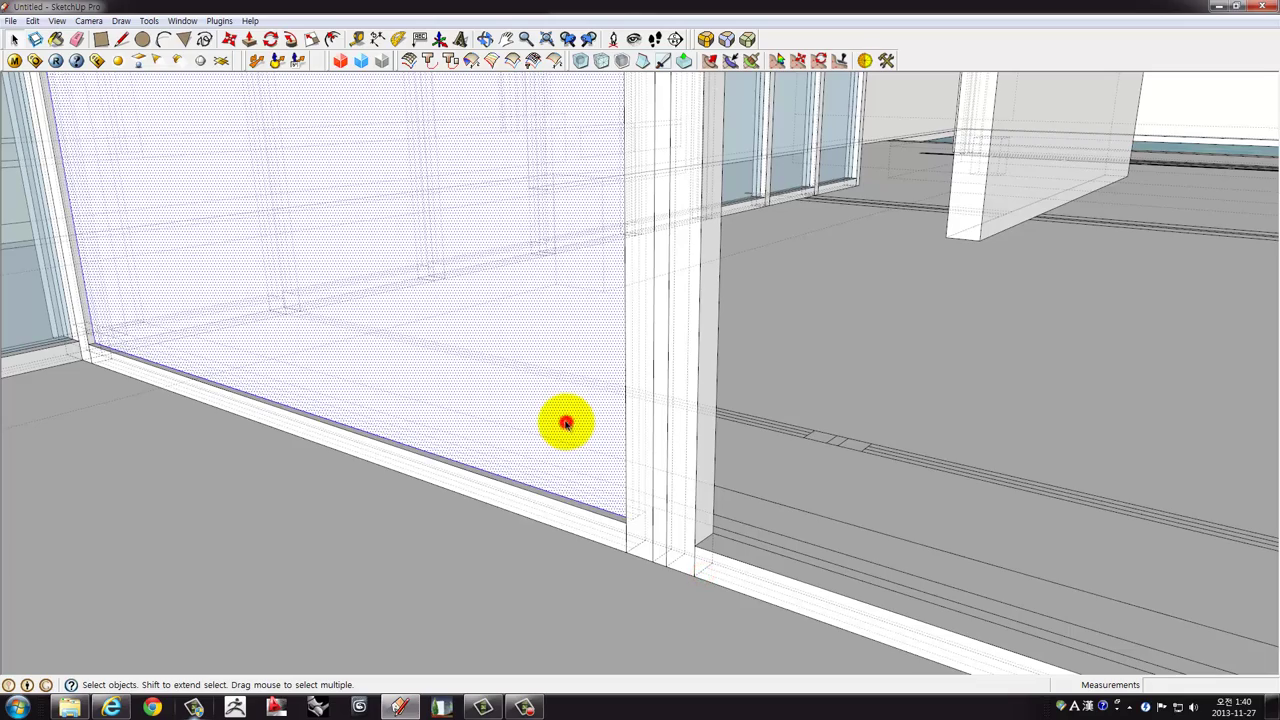
pyautogui.moveTo(565, 423); pyautogui.dragTo(663, 437, button='middle')
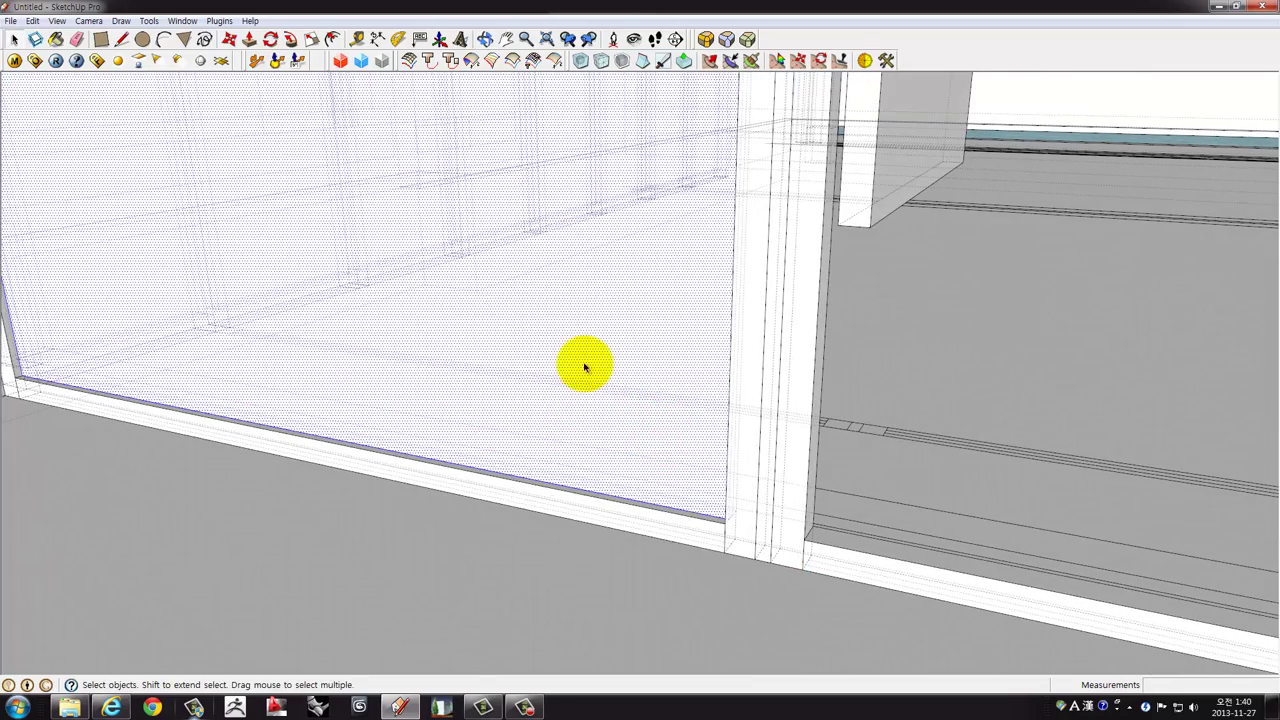
pyautogui.moveTo(583, 363)
pyautogui.mouseDown(button='middle')
pyautogui.moveTo(580, 451)
pyautogui.moveTo(621, 410)
pyautogui.mouseUp(button='middle')
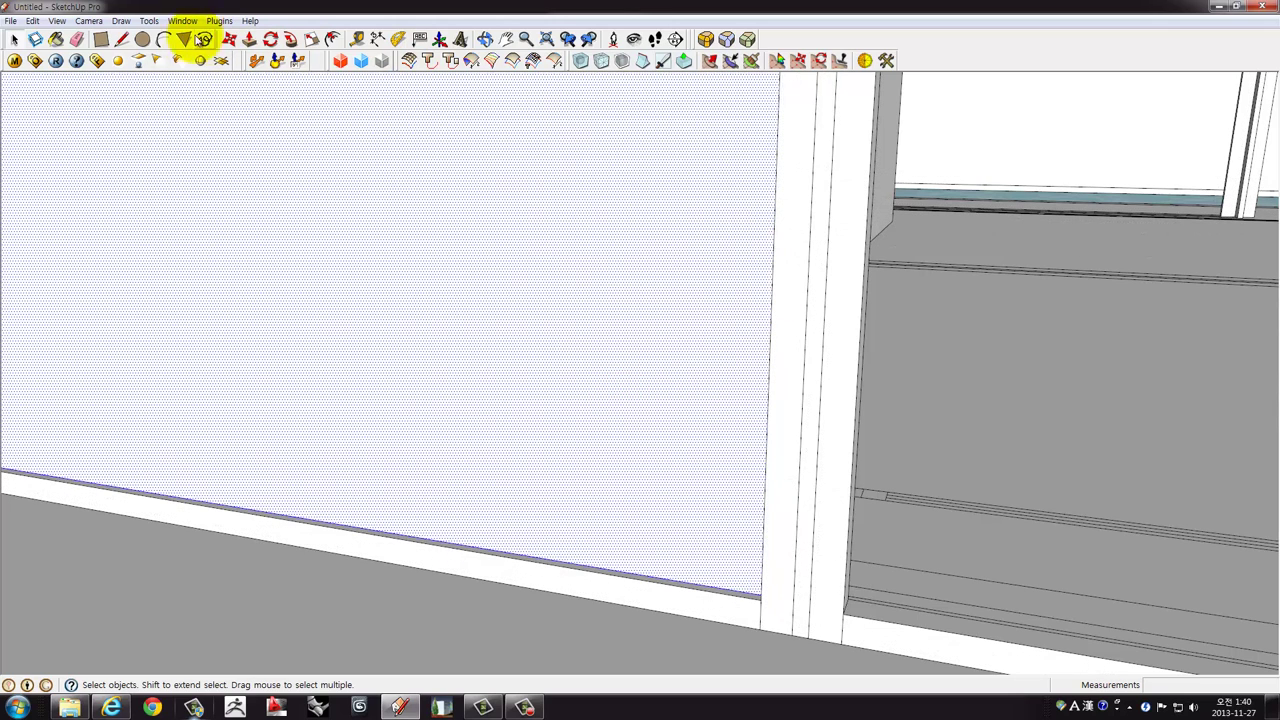
# Paint the door panel Translucent_Glass_Blue from the Materials panel and group it.
pyautogui.click(180, 21)
pyautogui.click(130, 71)
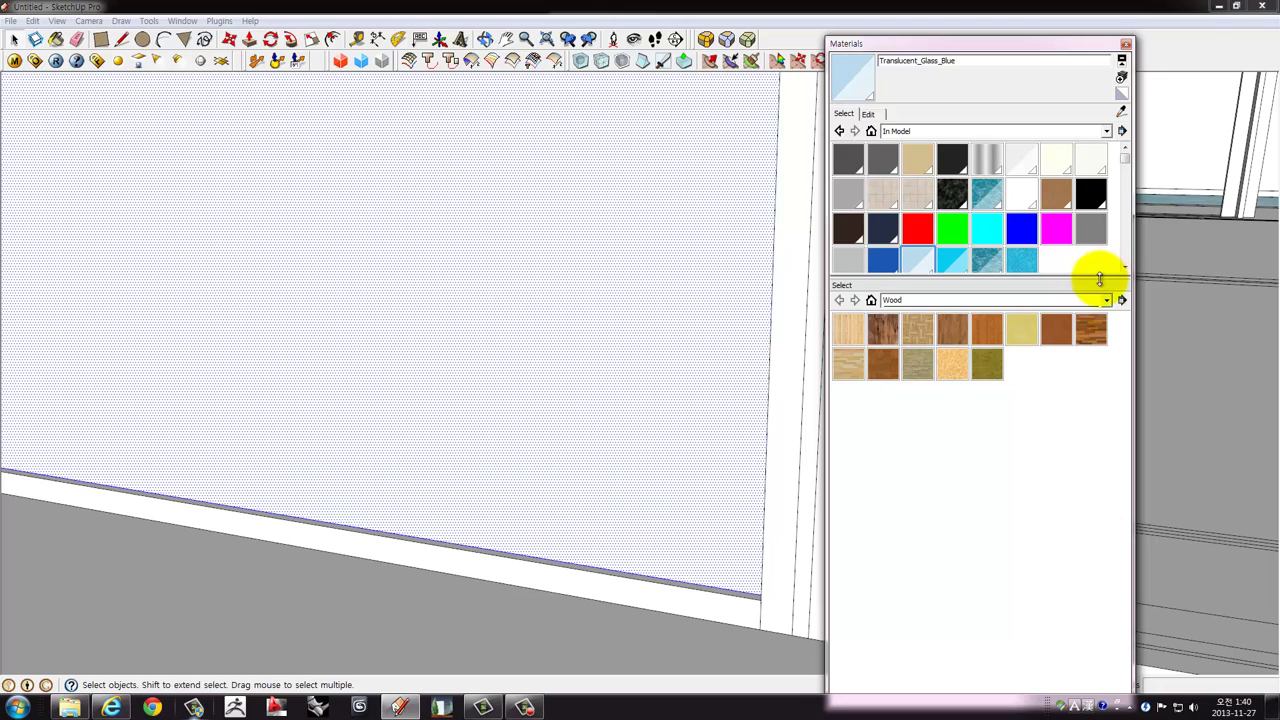
pyautogui.moveTo(987, 326); pyautogui.dragTo(987, 362)
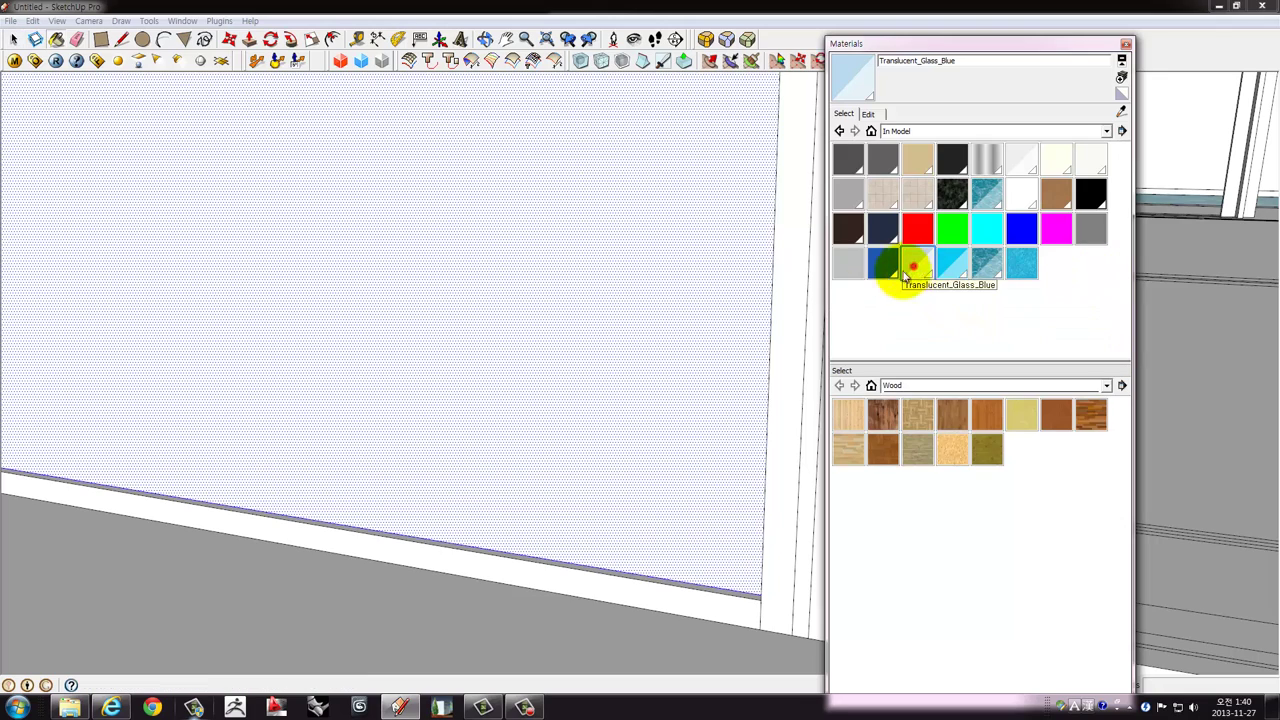
pyautogui.click(910, 265)
pyautogui.click(683, 323)
pyautogui.rightClick(640, 326)
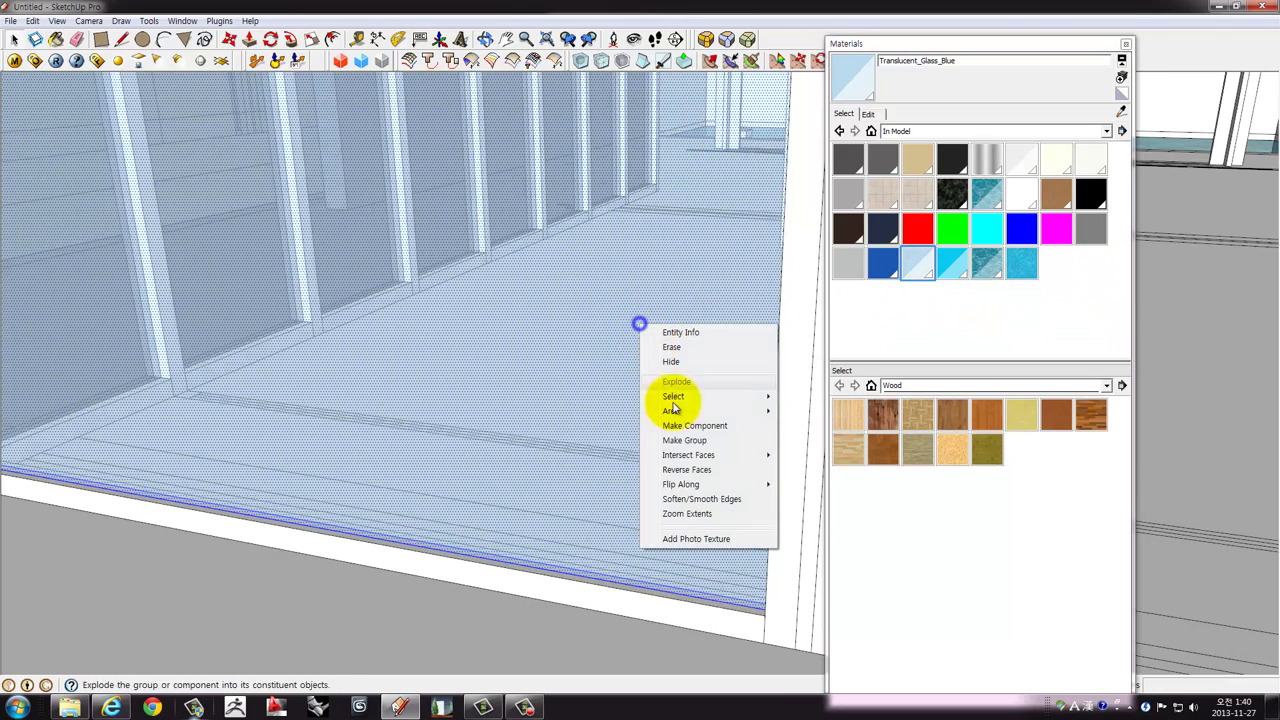
pyautogui.click(682, 435)
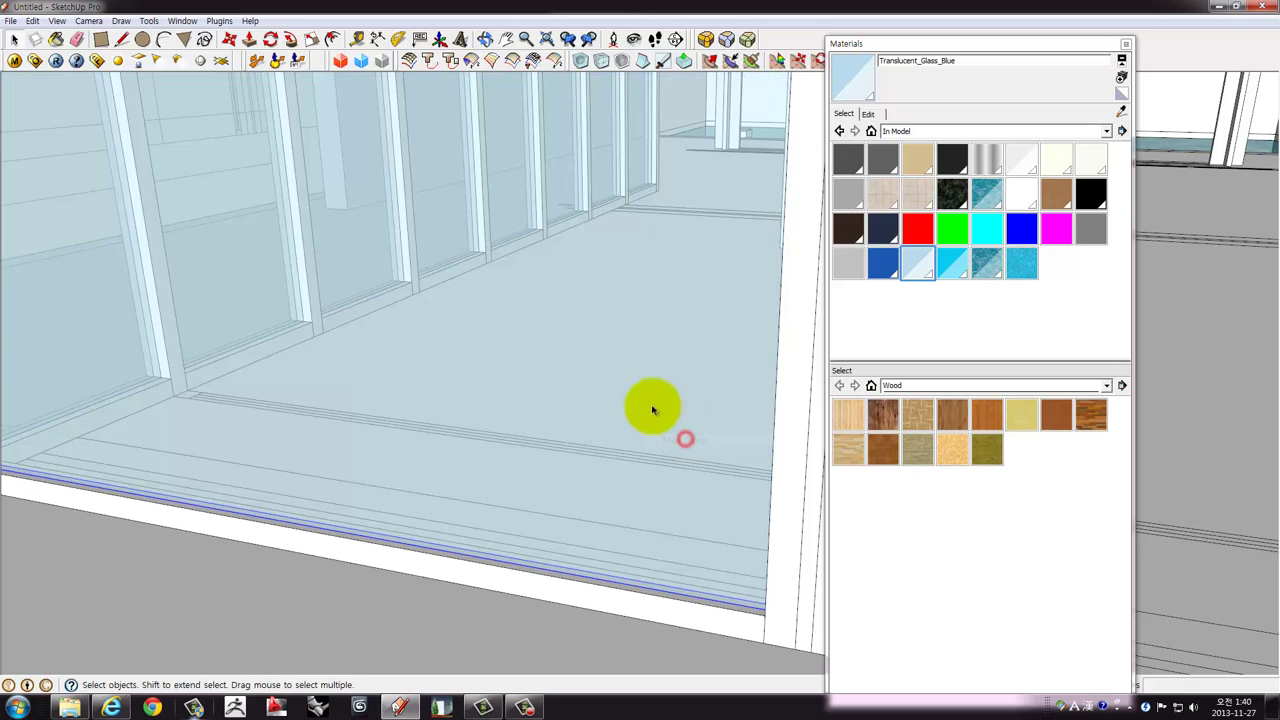
pyautogui.click(1126, 44)
pyautogui.scroll(2, 643, 349)
pyautogui.scroll(3, 645, 390)
pyautogui.scroll(-2, 645, 390)
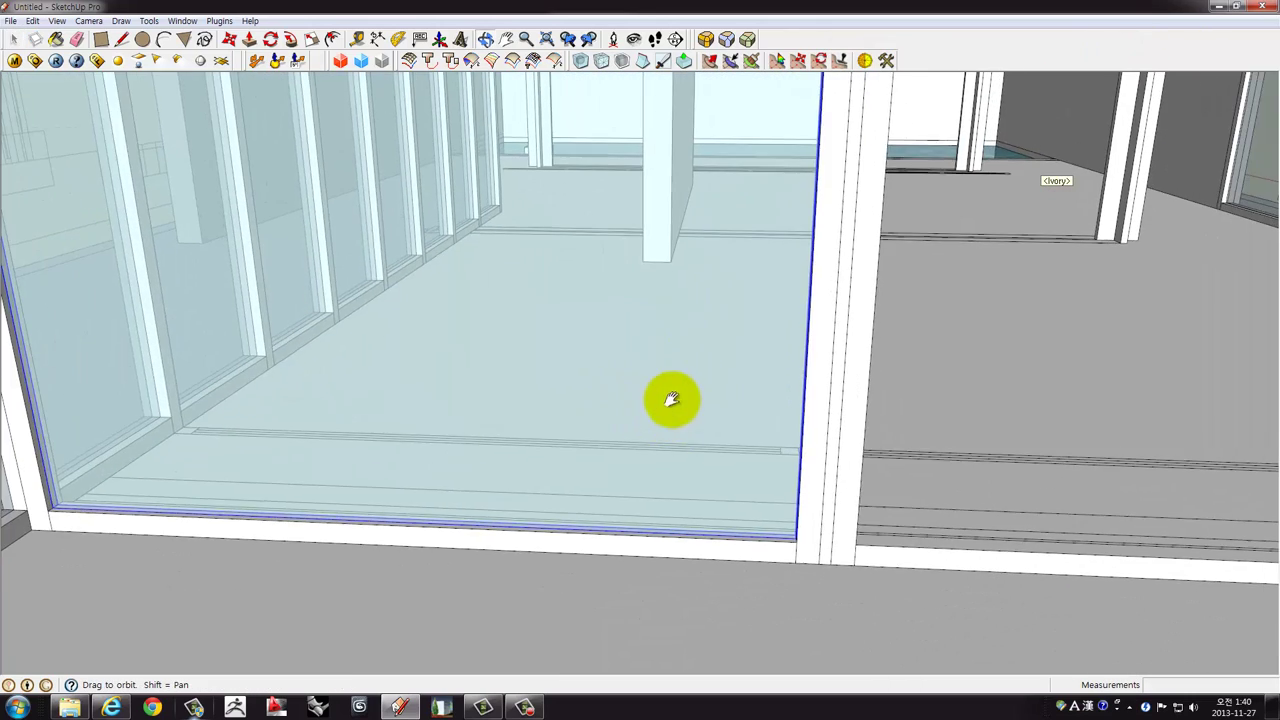
pyautogui.moveTo(671, 400)
pyautogui.mouseDown(button='middle')
pyautogui.moveTo(651, 417)
pyautogui.moveTo(578, 417)
pyautogui.mouseUp(button='middle')
pyautogui.moveTo(526, 432); pyautogui.dragTo(510, 434)
pyautogui.press('m')
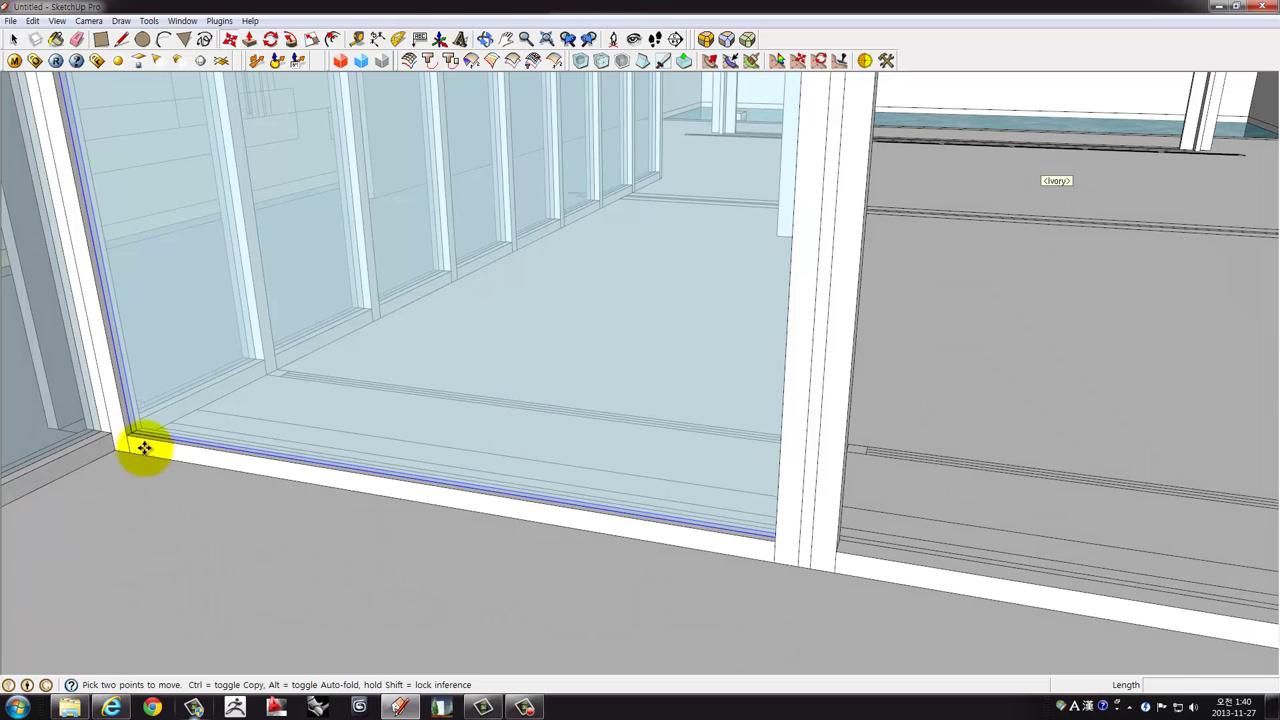
pyautogui.click(129, 438)
pyautogui.press('ctrl')
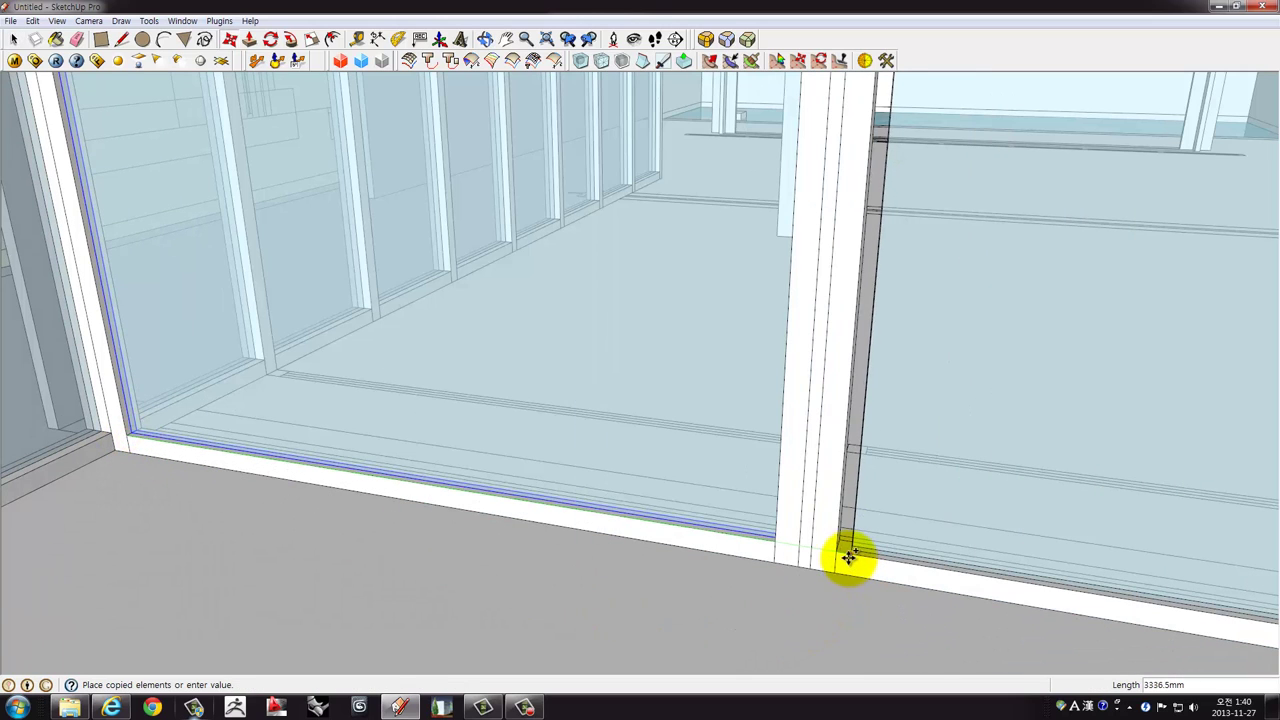
pyautogui.moveTo(827, 556)
pyautogui.mouseDown(button='middle')
pyautogui.moveTo(931, 500)
pyautogui.moveTo(617, 525)
pyautogui.moveTo(643, 506)
pyautogui.moveTo(726, 523)
pyautogui.moveTo(721, 546)
pyautogui.moveTo(660, 585)
pyautogui.mouseUp(button='middle')
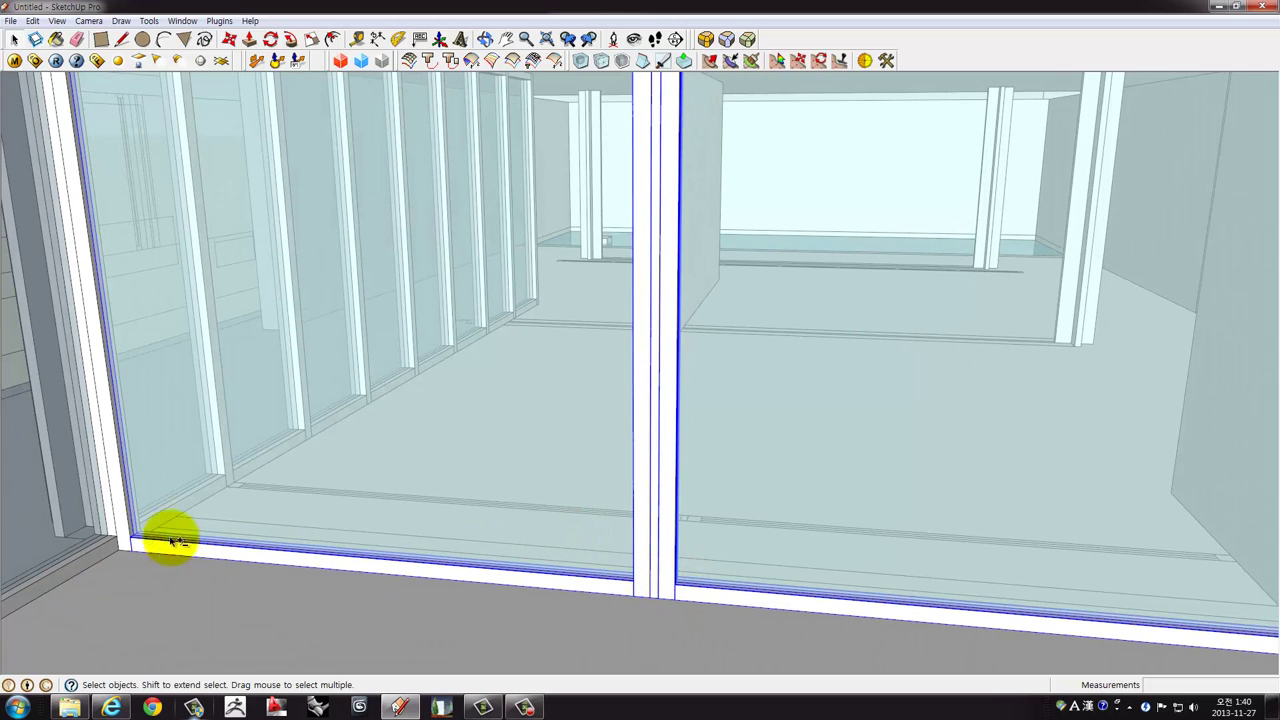
pyautogui.moveTo(257, 506)
pyautogui.mouseDown(button='middle')
pyautogui.moveTo(457, 523)
pyautogui.moveTo(477, 480)
pyautogui.moveTo(636, 495)
pyautogui.moveTo(620, 523)
pyautogui.mouseUp(button='middle')
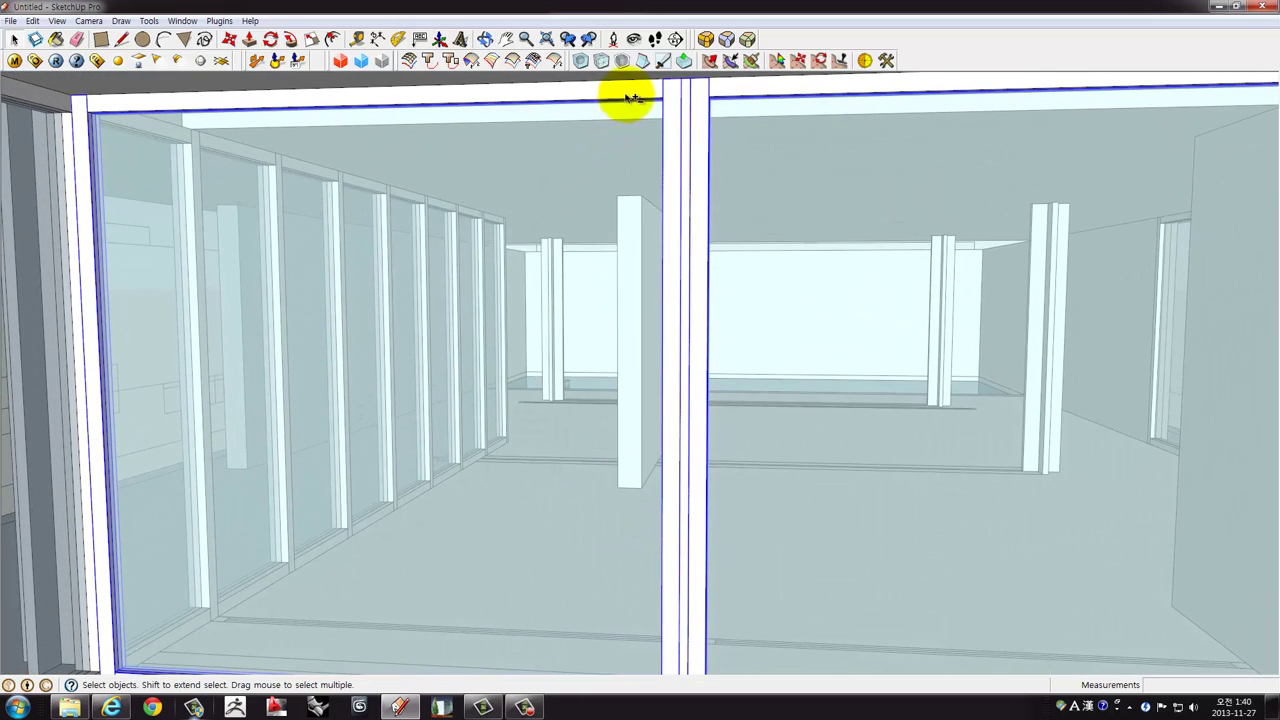
pyautogui.click(628, 94)
pyautogui.moveTo(760, 92)
pyautogui.mouseDown(button='middle')
pyautogui.moveTo(914, 314)
pyautogui.moveTo(930, 394)
pyautogui.mouseUp(button='middle')
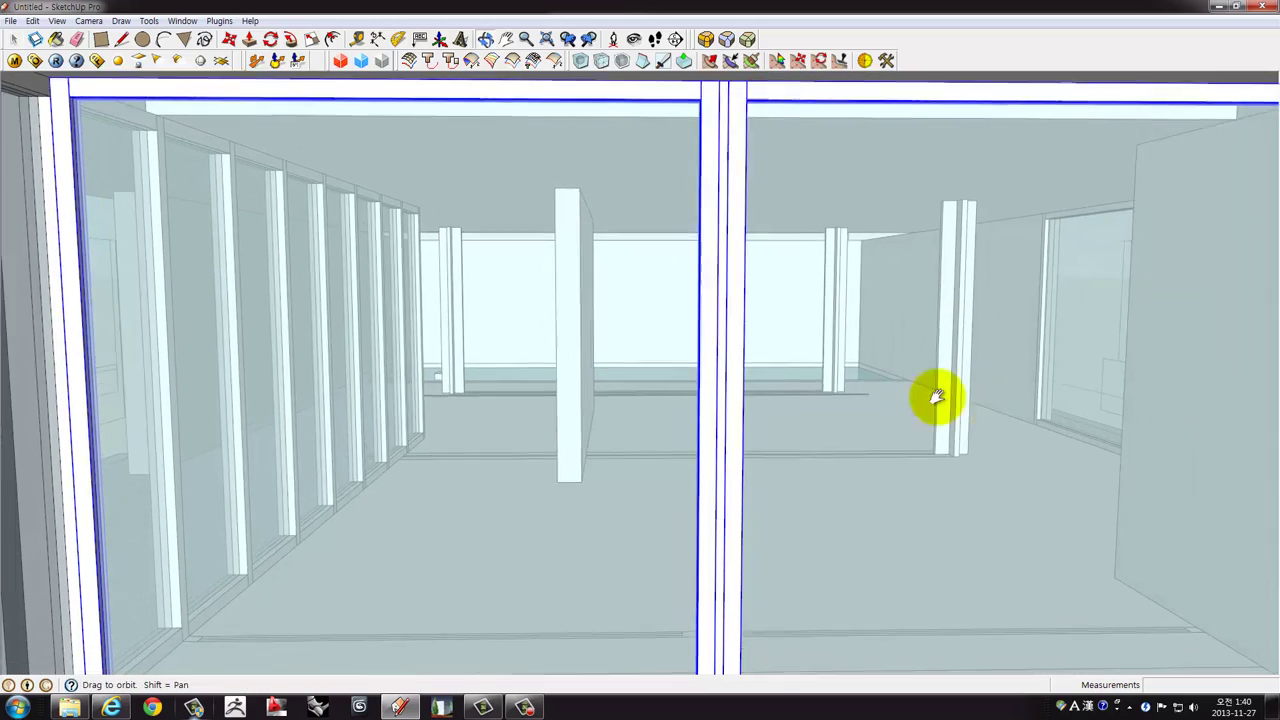
pyautogui.scroll(3, 729, 418)
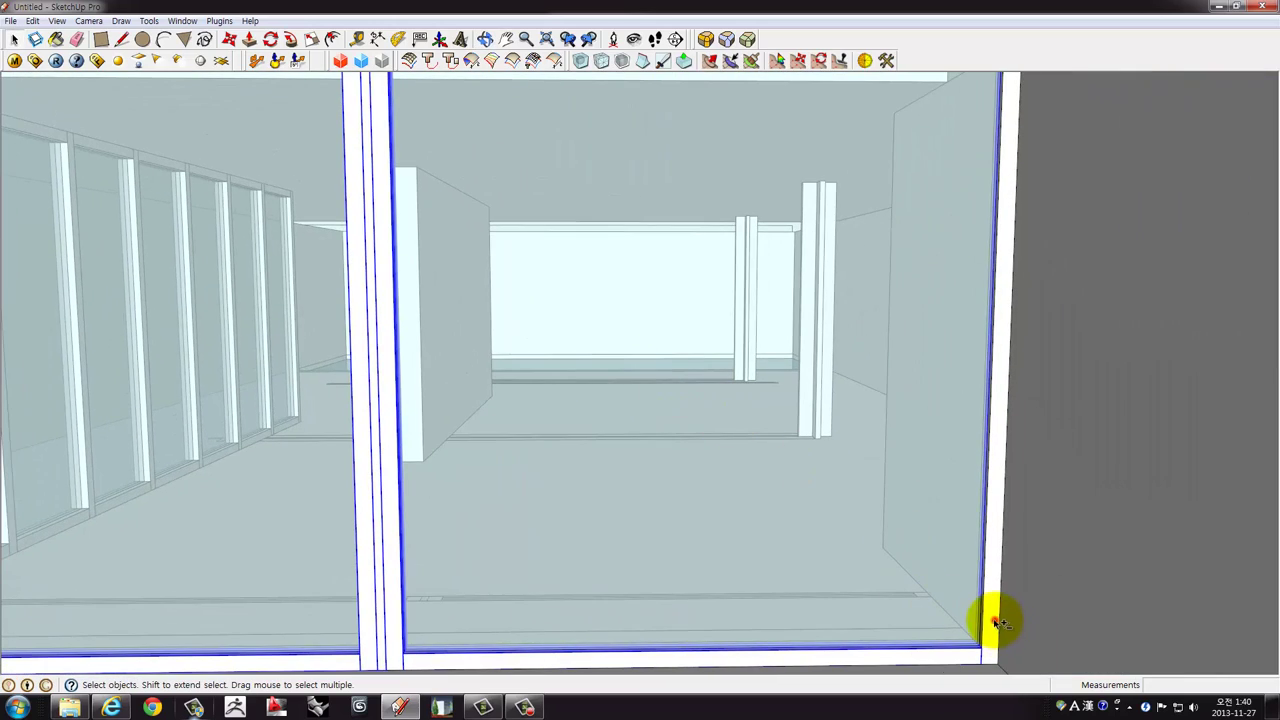
pyautogui.moveTo(608, 551)
pyautogui.mouseDown(button='middle')
pyautogui.moveTo(657, 566)
pyautogui.moveTo(663, 409)
pyautogui.moveTo(385, 452)
pyautogui.moveTo(577, 457)
pyautogui.moveTo(300, 509)
pyautogui.moveTo(243, 414)
pyautogui.mouseUp(button='middle')
pyautogui.scroll(2, 343, 411)
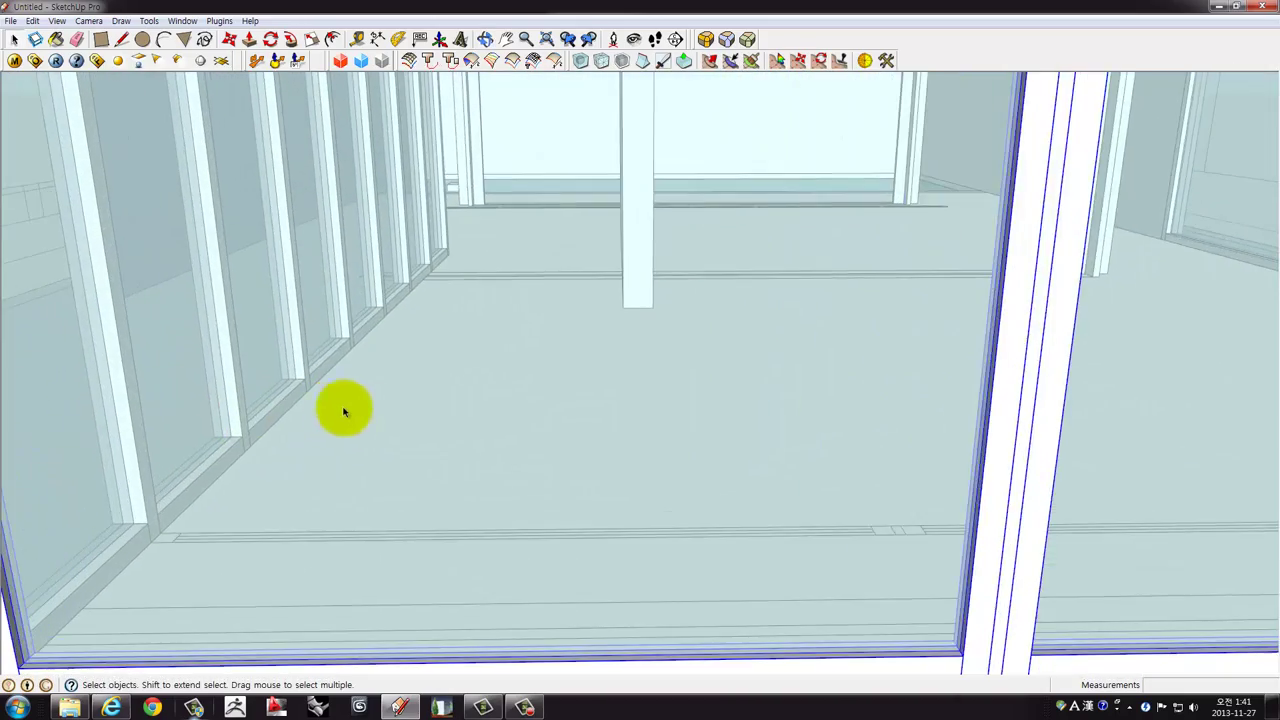
pyautogui.moveTo(343, 411)
pyautogui.mouseDown(button='middle')
pyautogui.moveTo(251, 457)
pyautogui.moveTo(6, 466)
pyautogui.mouseUp(button='middle')
# Start a Ctrl-copy of the white door frame from its bottom corner.
pyautogui.moveTo(600, 449)
pyautogui.mouseDown(button='middle')
pyautogui.moveTo(340, 461)
pyautogui.moveTo(677, 337)
pyautogui.moveTo(617, 377)
pyautogui.mouseUp(button='middle')
pyautogui.scroll(1, 617, 378)
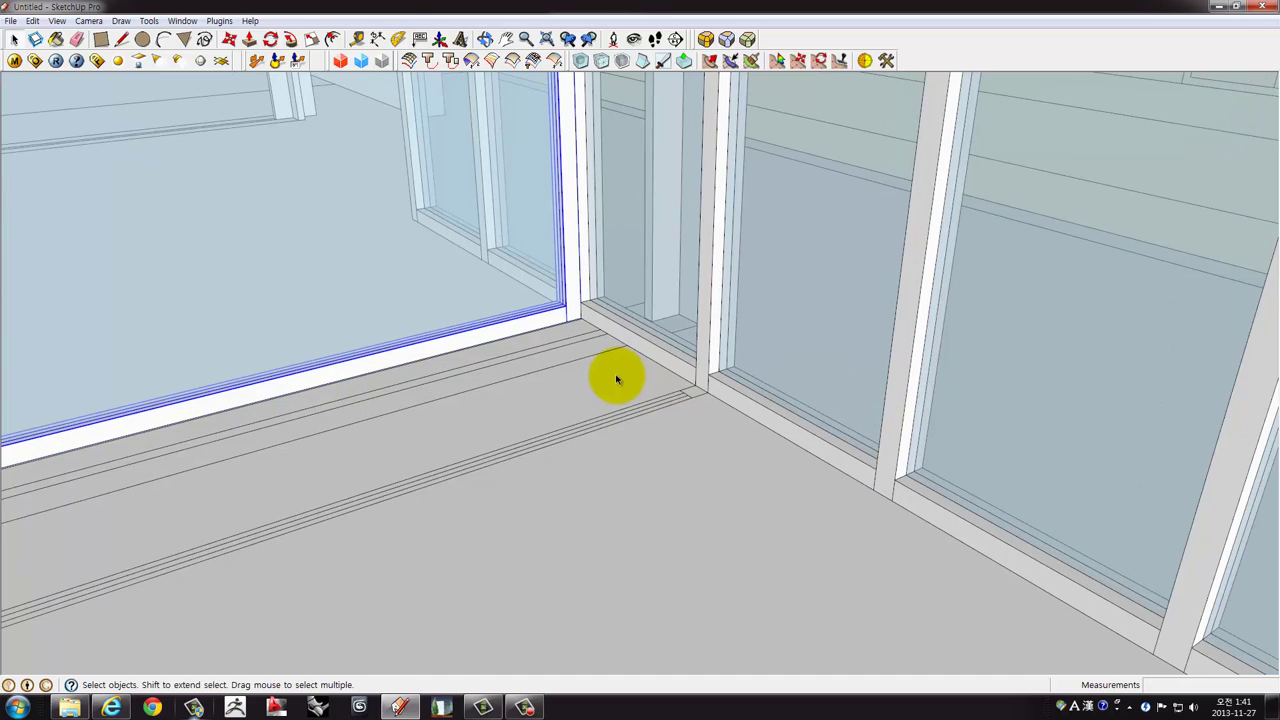
pyautogui.scroll(1, 580, 322)
pyautogui.scroll(2, 576, 321)
pyautogui.scroll(1, 572, 320)
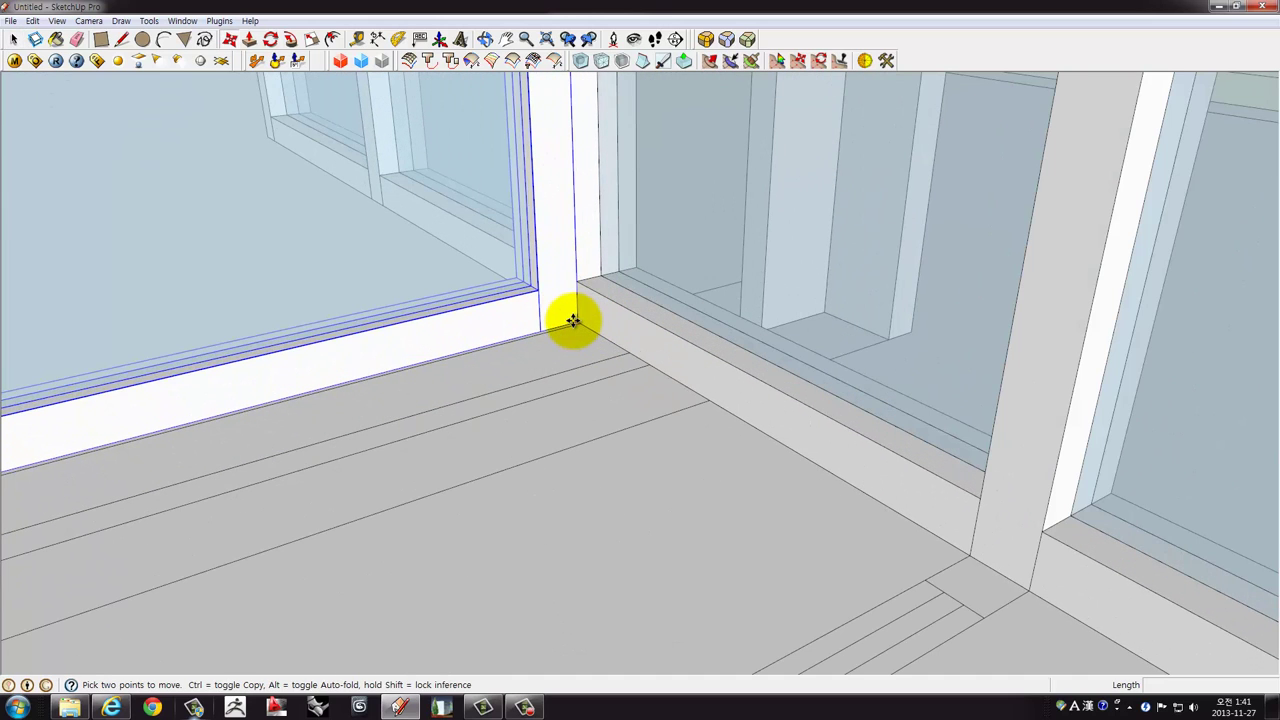
pyautogui.scroll(1, 574, 318)
pyautogui.scroll(1, 580, 320)
pyautogui.press('ctrl')
pyautogui.click(580, 326)
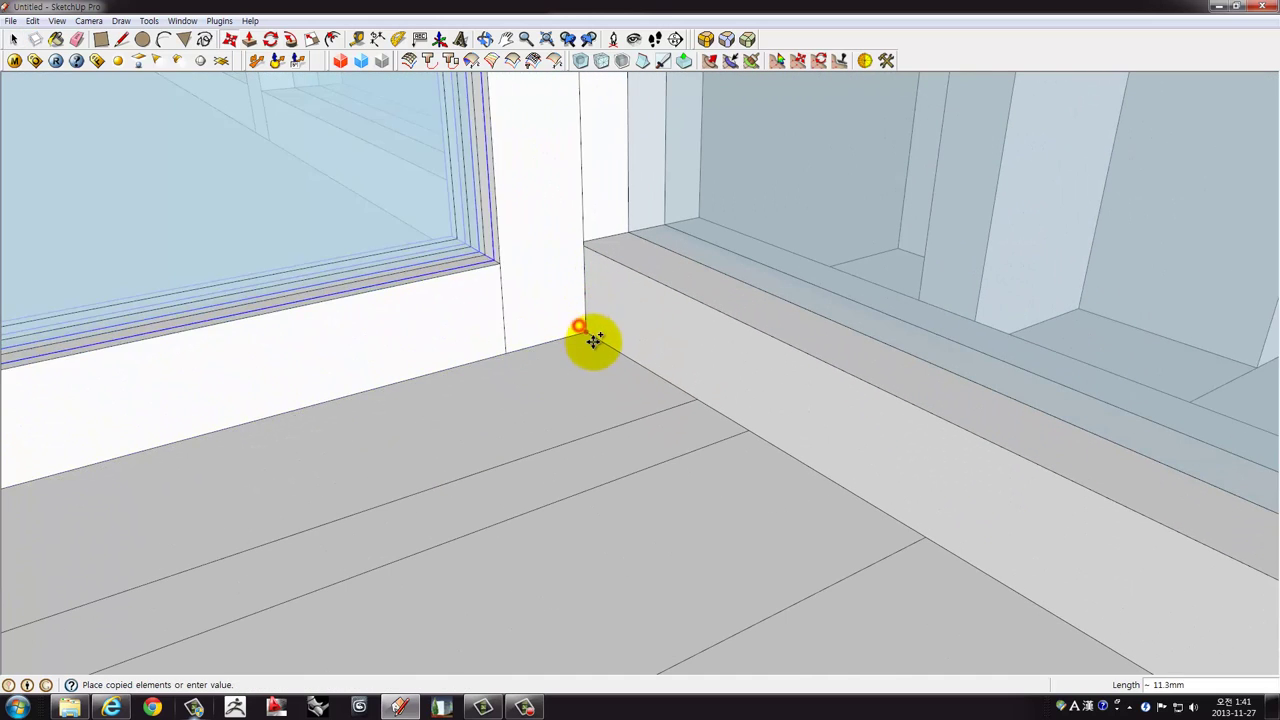
# Slide the frame copy along the floor's length and zoom out to the whole house.
pyautogui.scroll(1, 610, 352)
pyautogui.scroll(-2, 650, 385)
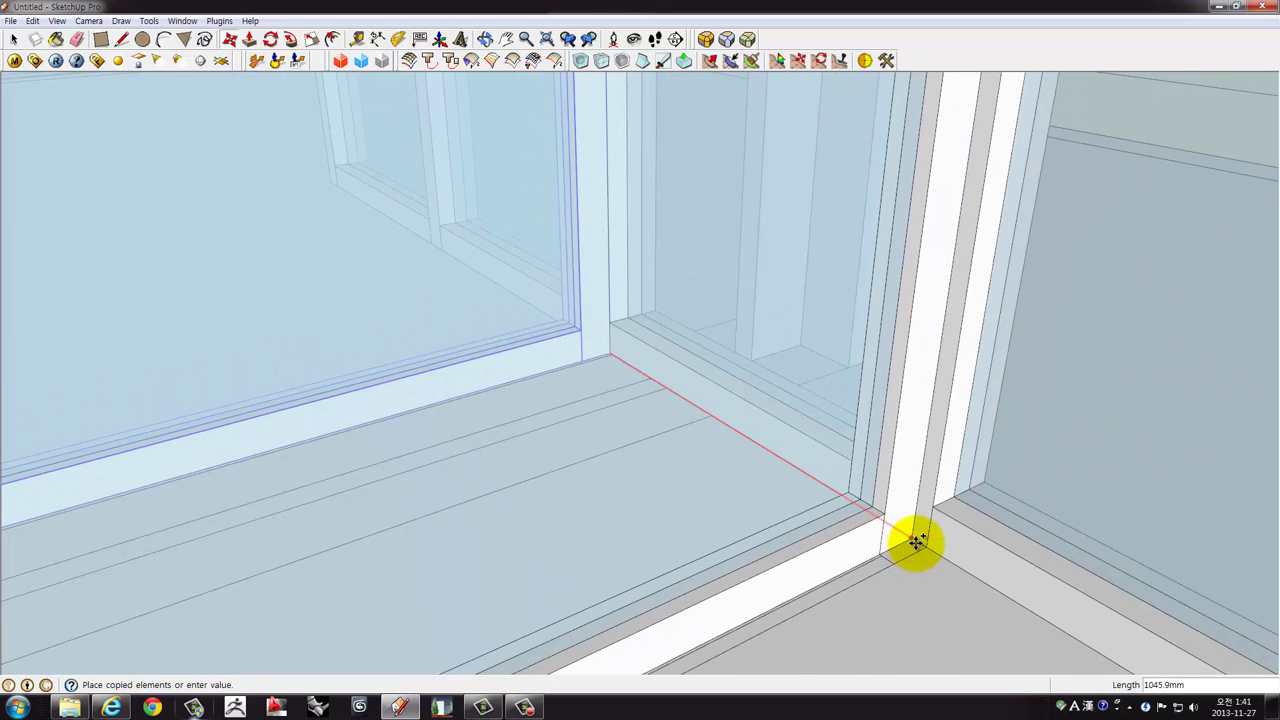
pyautogui.moveTo(916, 541)
pyautogui.keyDown('shift'); pyautogui.mouseDown(button='middle')
pyautogui.moveTo(565, 328)
pyautogui.moveTo(591, 309)
pyautogui.moveTo(700, 380)
pyautogui.moveTo(413, 249)
pyautogui.moveTo(471, 286)
pyautogui.mouseUp(button='middle'); pyautogui.keyUp('shift')
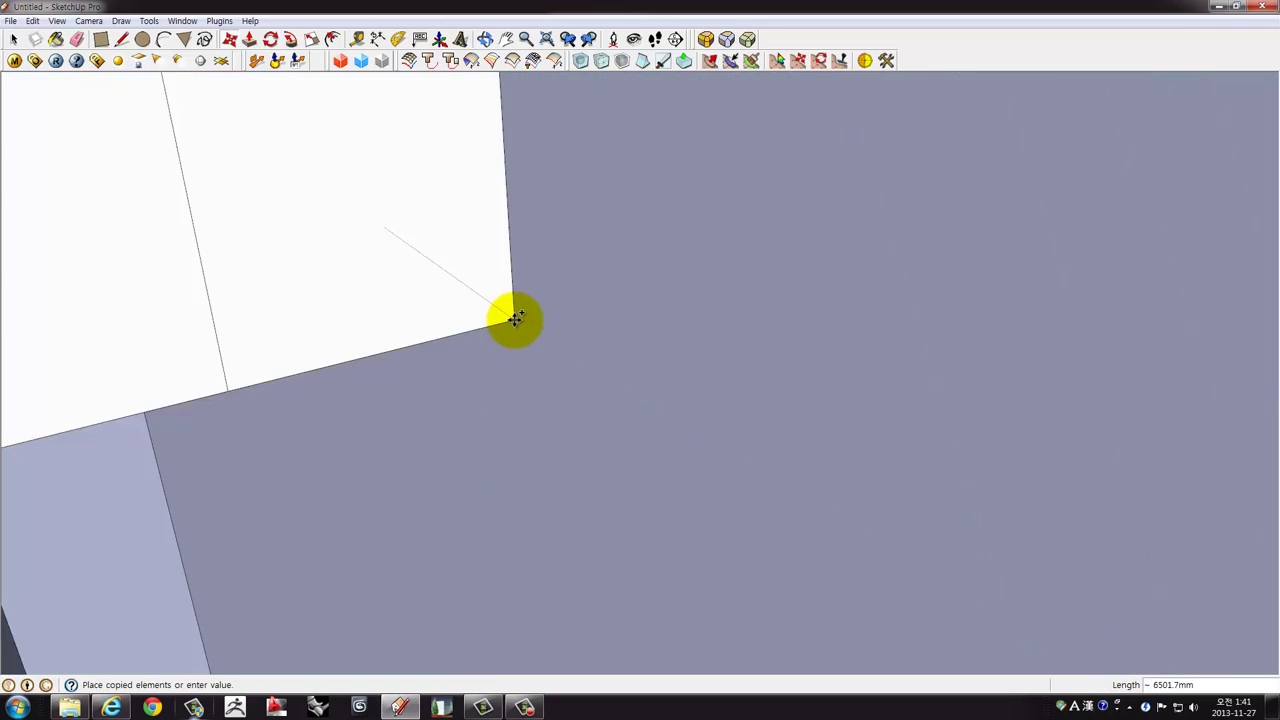
pyautogui.hotkey('shift', 'z')
pyautogui.moveTo(518, 325)
pyautogui.mouseDown(button='middle')
pyautogui.moveTo(557, 423)
pyautogui.moveTo(443, 314)
pyautogui.moveTo(324, 256)
pyautogui.mouseUp(button='middle')
pyautogui.scroll(3, 634, 409)
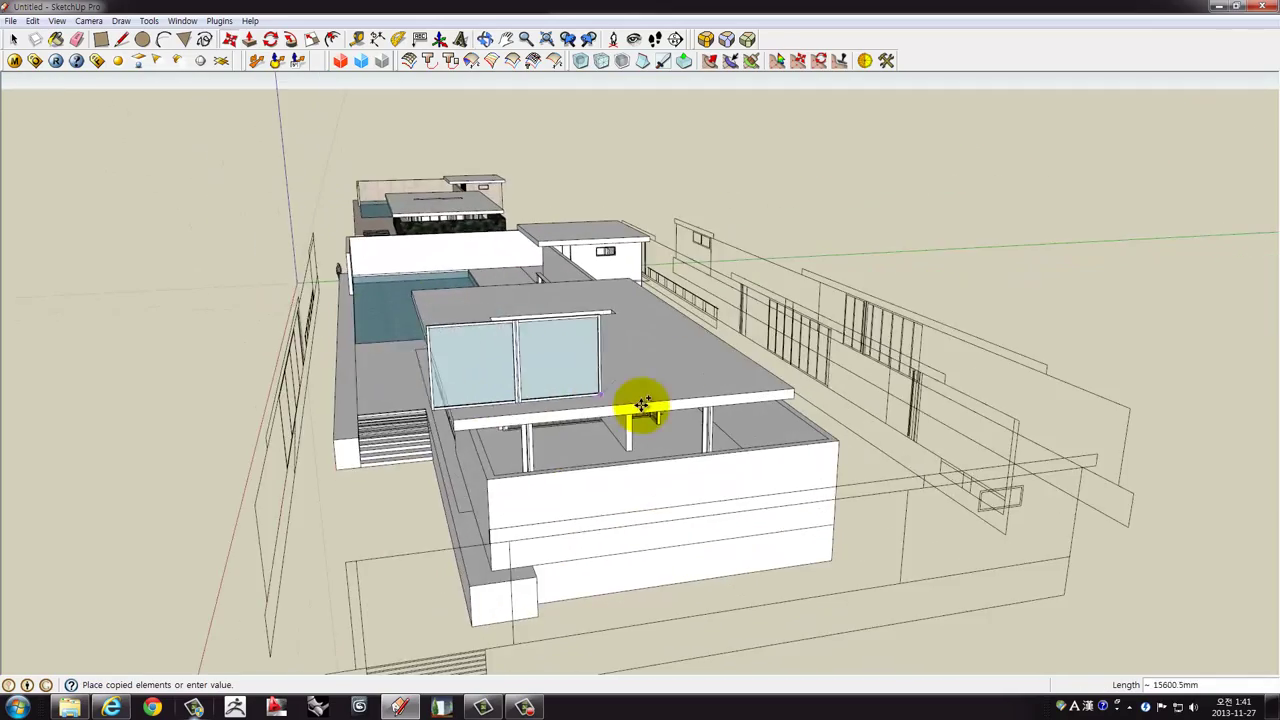
pyautogui.scroll(5, 634, 414)
pyautogui.moveTo(634, 414)
pyautogui.mouseDown(button='middle')
pyautogui.moveTo(507, 406)
pyautogui.moveTo(523, 386)
pyautogui.moveTo(603, 380)
pyautogui.moveTo(1043, 424)
pyautogui.moveTo(974, 380)
pyautogui.mouseUp(button='middle')
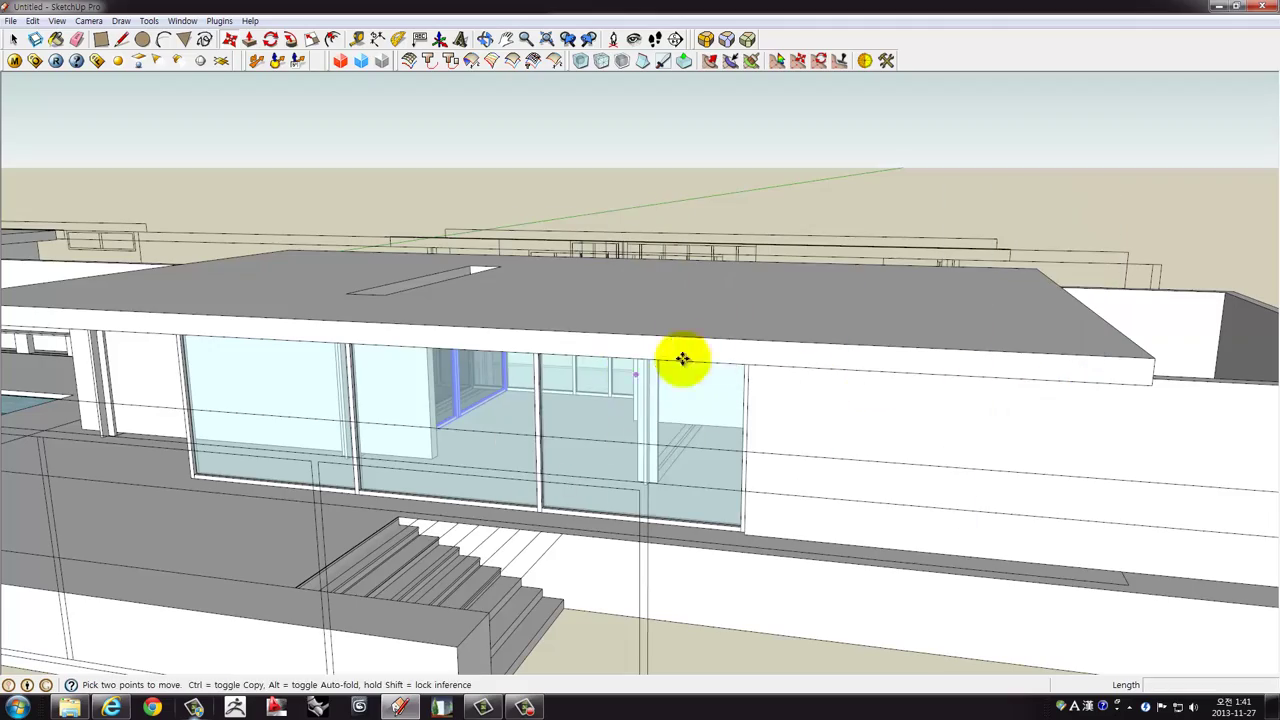
pyautogui.moveTo(680, 357)
pyautogui.mouseDown(button='middle')
pyautogui.moveTo(551, 423)
pyautogui.moveTo(385, 415)
pyautogui.mouseUp(button='middle')
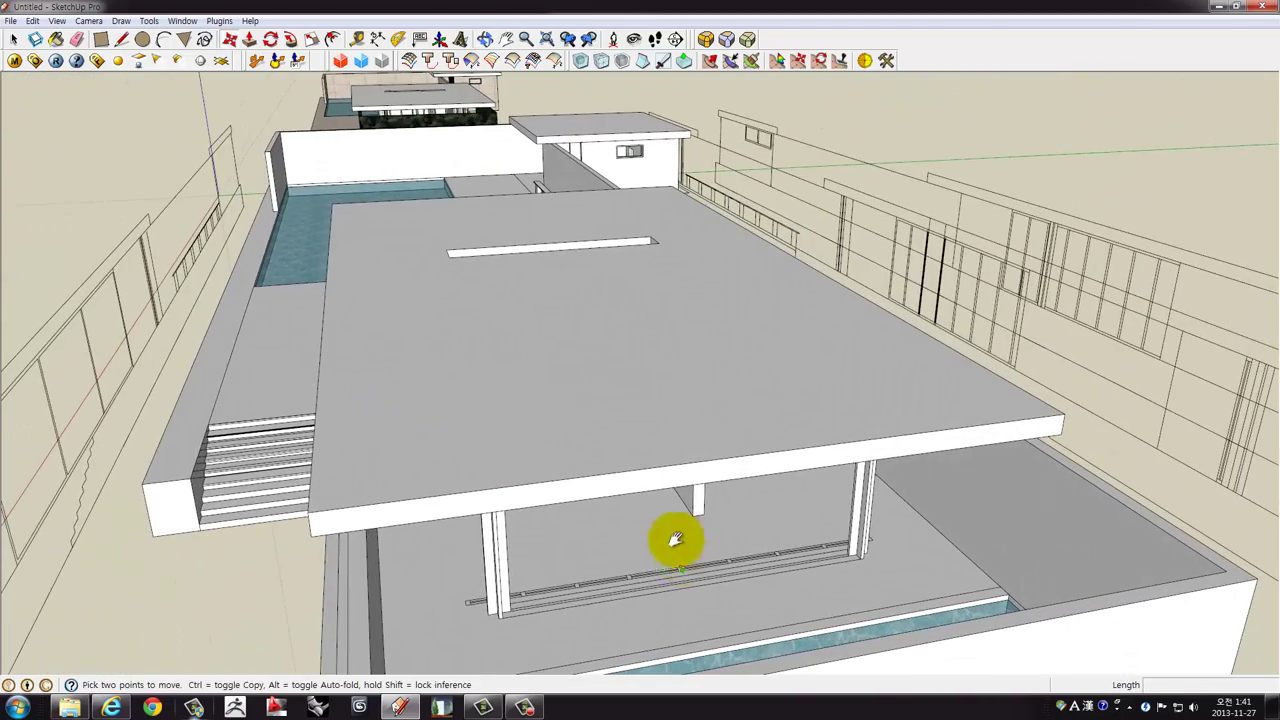
pyautogui.moveTo(675, 540)
pyautogui.keyDown('shift'); pyautogui.mouseDown(button='middle')
pyautogui.moveTo(600, 466)
pyautogui.moveTo(588, 470)
pyautogui.mouseUp(button='middle'); pyautogui.keyUp('shift')
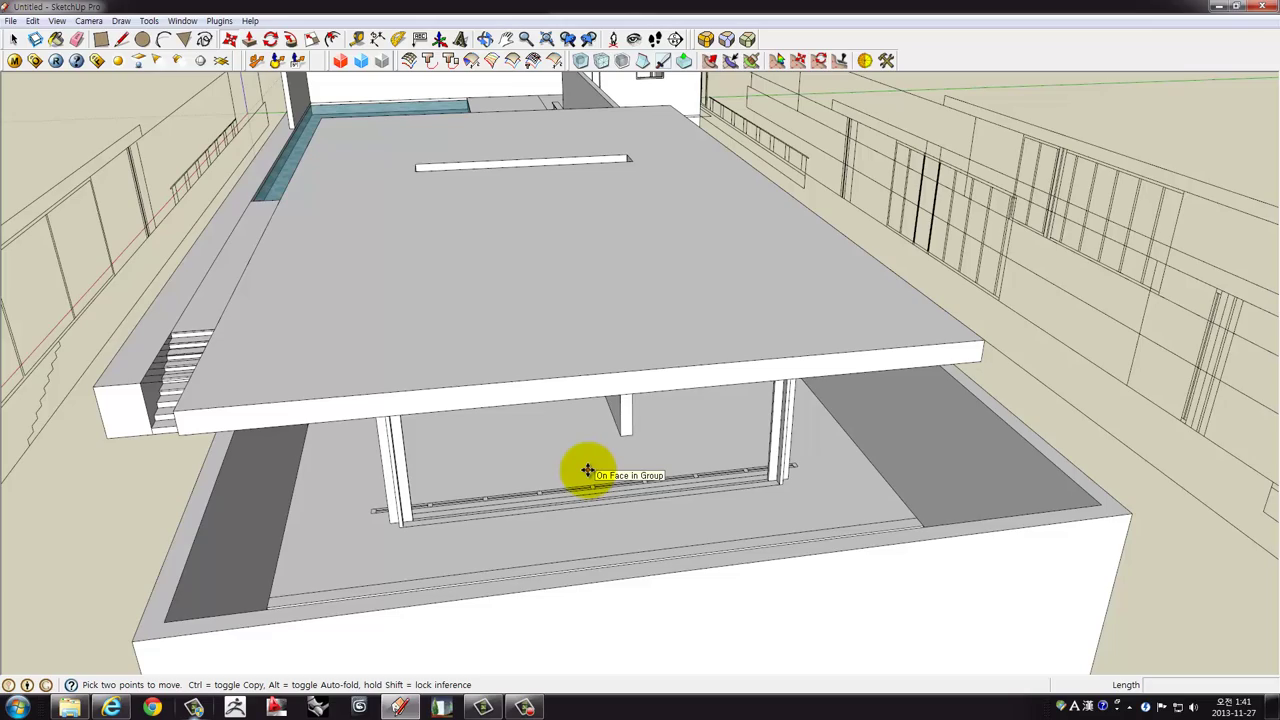
pyautogui.moveTo(650, 376)
pyautogui.mouseDown(button='middle')
pyautogui.moveTo(634, 409)
pyautogui.moveTo(497, 374)
pyautogui.moveTo(560, 343)
pyautogui.moveTo(645, 358)
pyautogui.moveTo(611, 371)
pyautogui.moveTo(717, 320)
pyautogui.moveTo(837, 343)
pyautogui.moveTo(730, 347)
pyautogui.moveTo(374, 420)
pyautogui.mouseUp(button='middle')
# Raise a thin post 3240 mm to the roof beside the left door post and group it.
pyautogui.scroll(3, 374, 420)
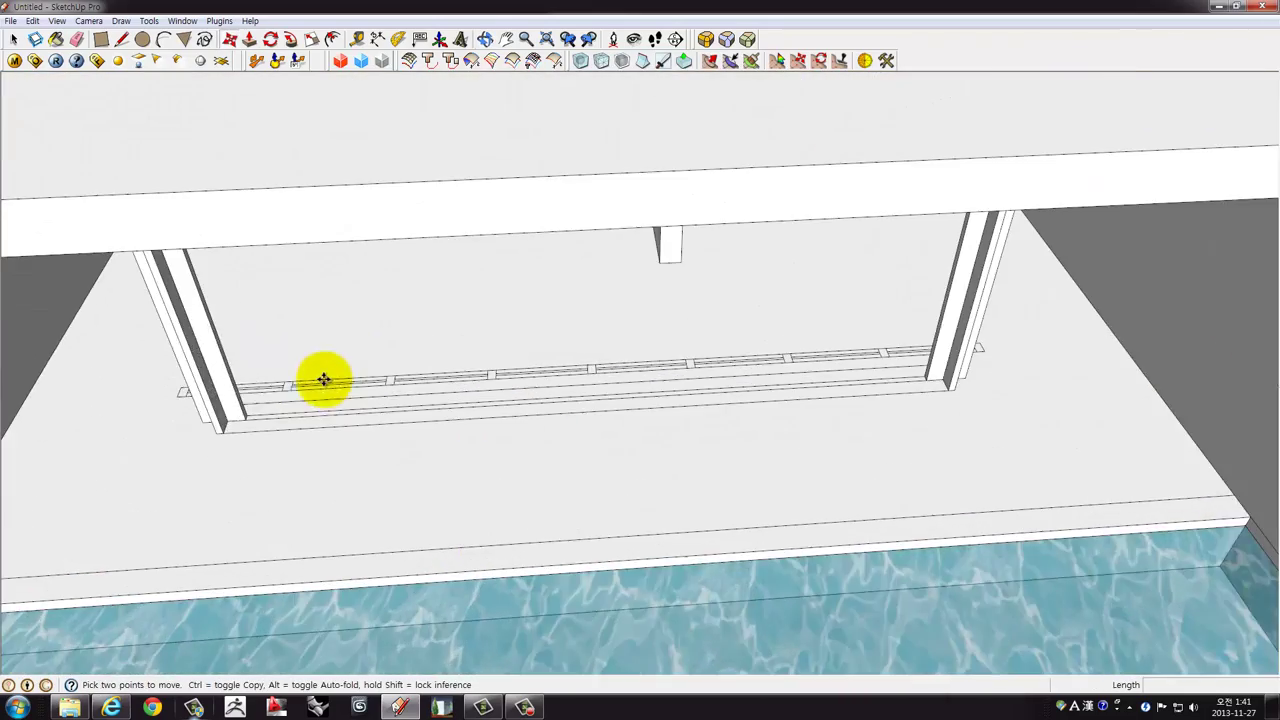
pyautogui.moveTo(326, 374); pyautogui.dragTo(297, 277, button='middle')
pyautogui.press('space')
pyautogui.scroll(2, 300, 414)
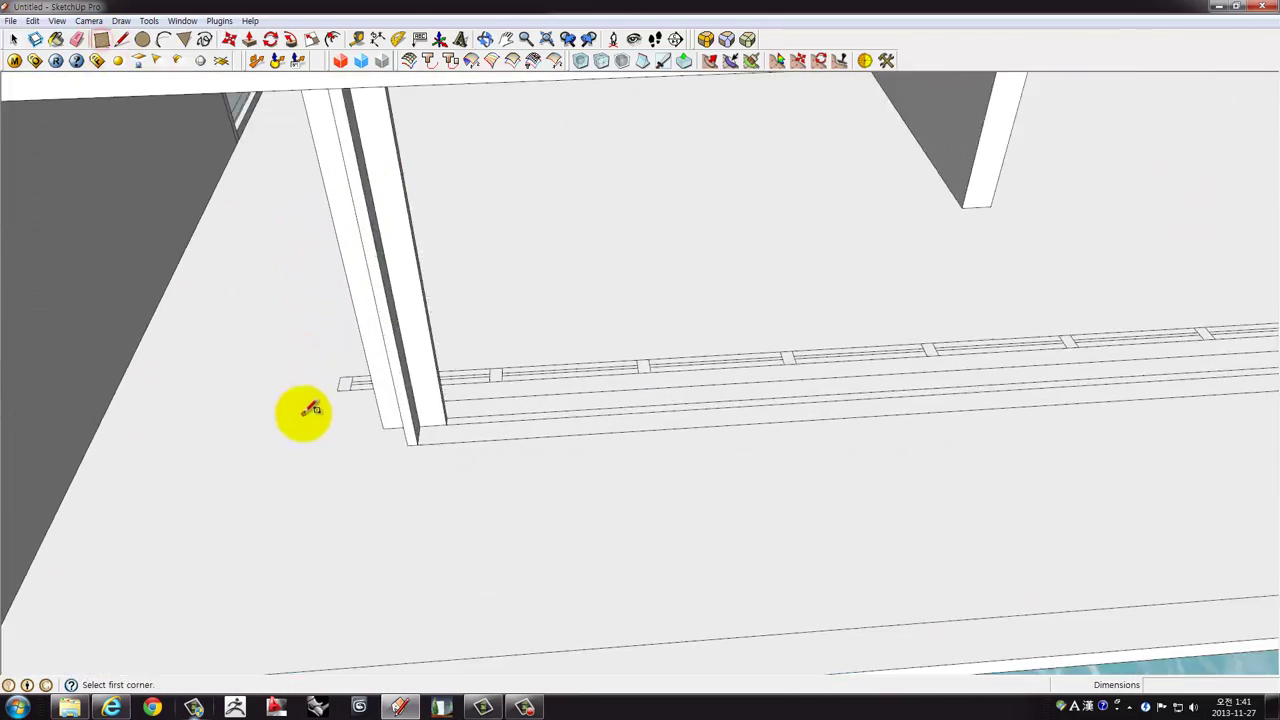
pyautogui.scroll(2, 345, 375)
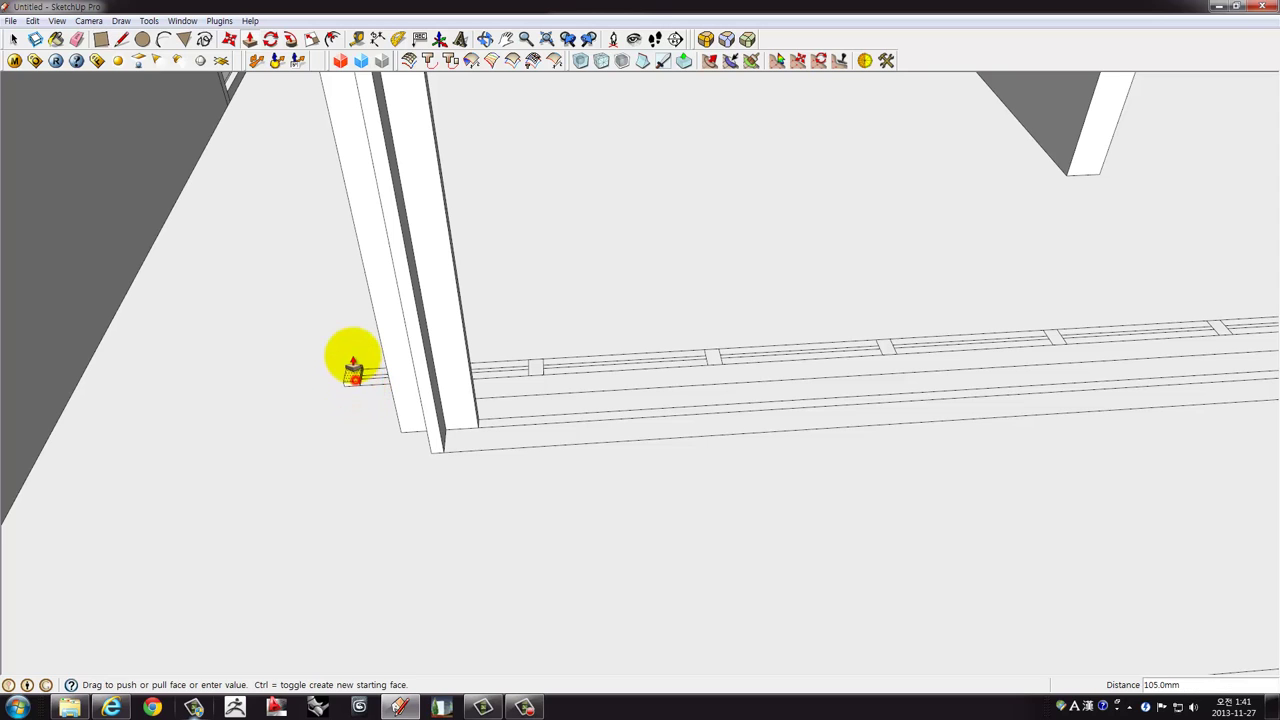
pyautogui.scroll(-2, 353, 370)
pyautogui.scroll(-2, 349, 349)
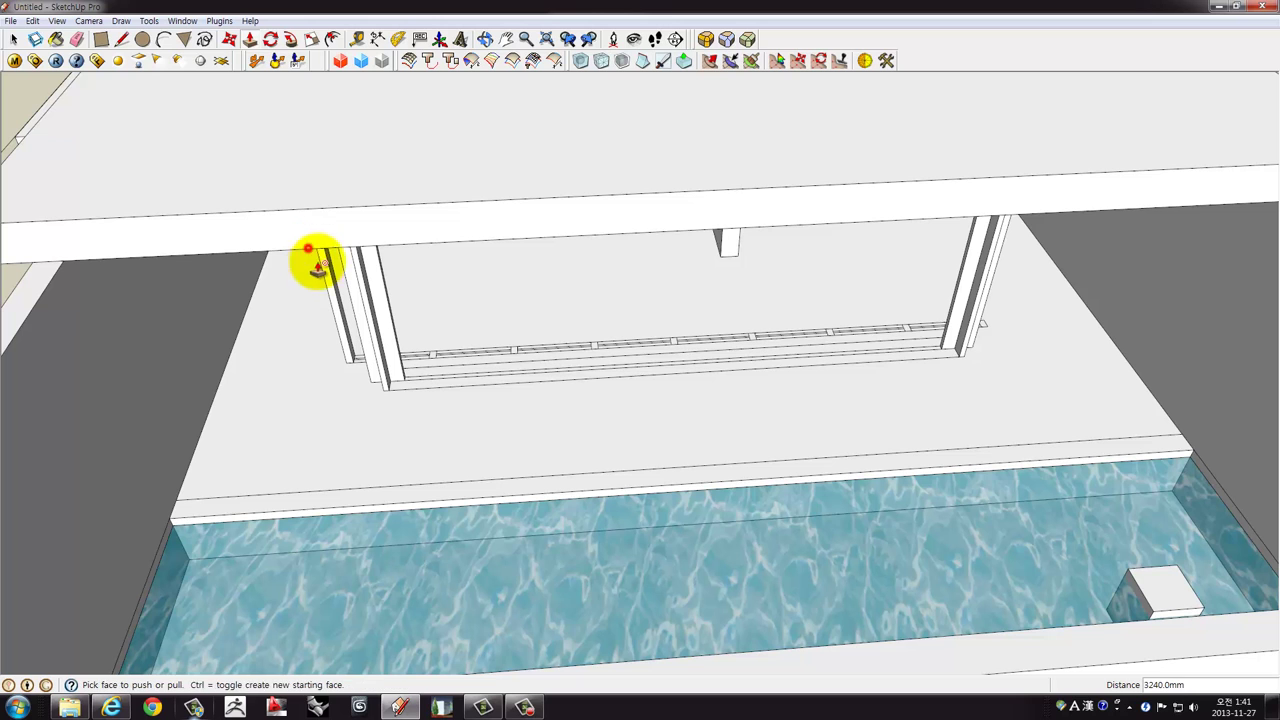
pyautogui.press('space')
pyautogui.rightClick(338, 303)
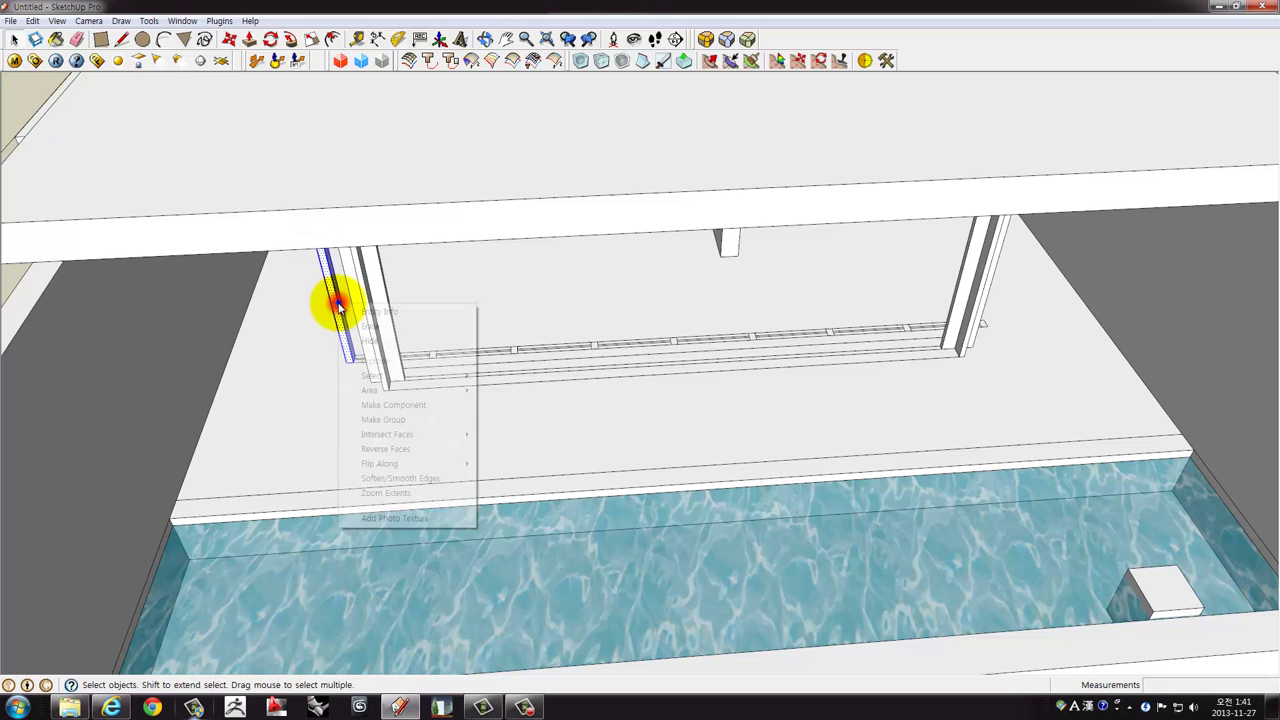
pyautogui.click(377, 420)
# Start a new rectangle at the post's base.
pyautogui.moveTo(394, 394)
pyautogui.mouseDown(button='middle')
pyautogui.moveTo(414, 400)
pyautogui.moveTo(149, 406)
pyautogui.moveTo(224, 374)
pyautogui.moveTo(237, 236)
pyautogui.mouseUp(button='middle')
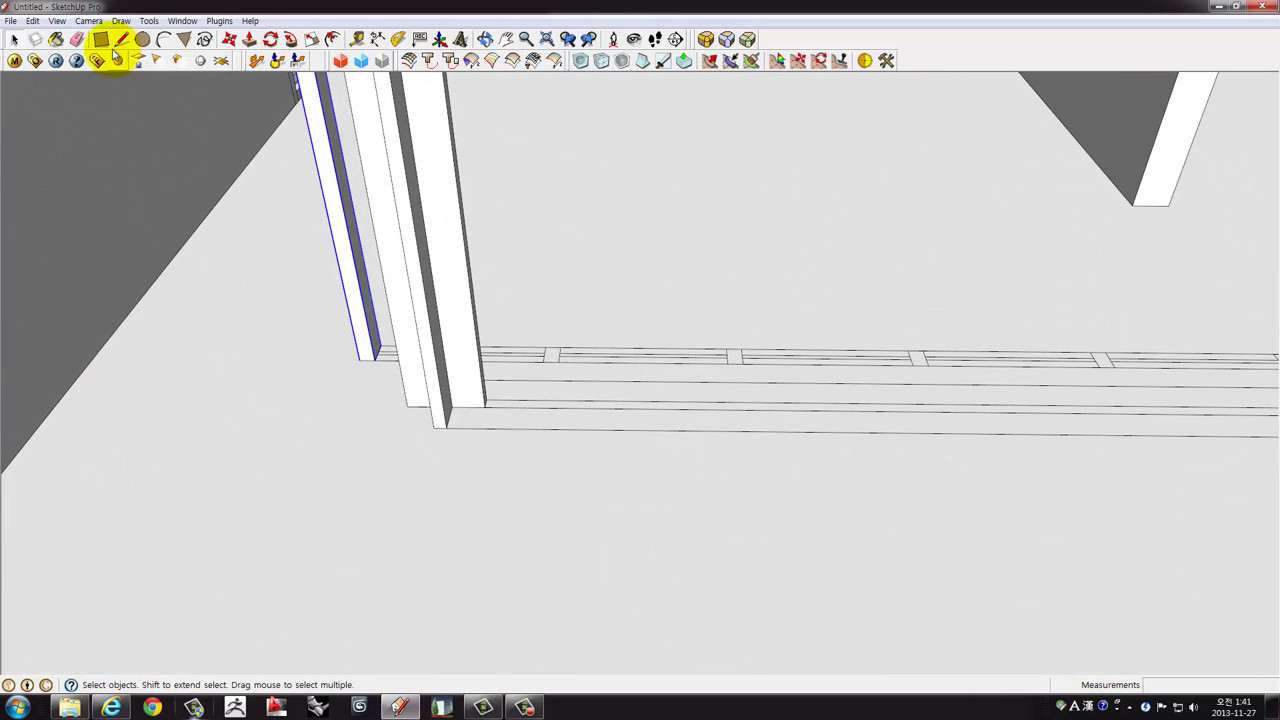
pyautogui.click(384, 346)
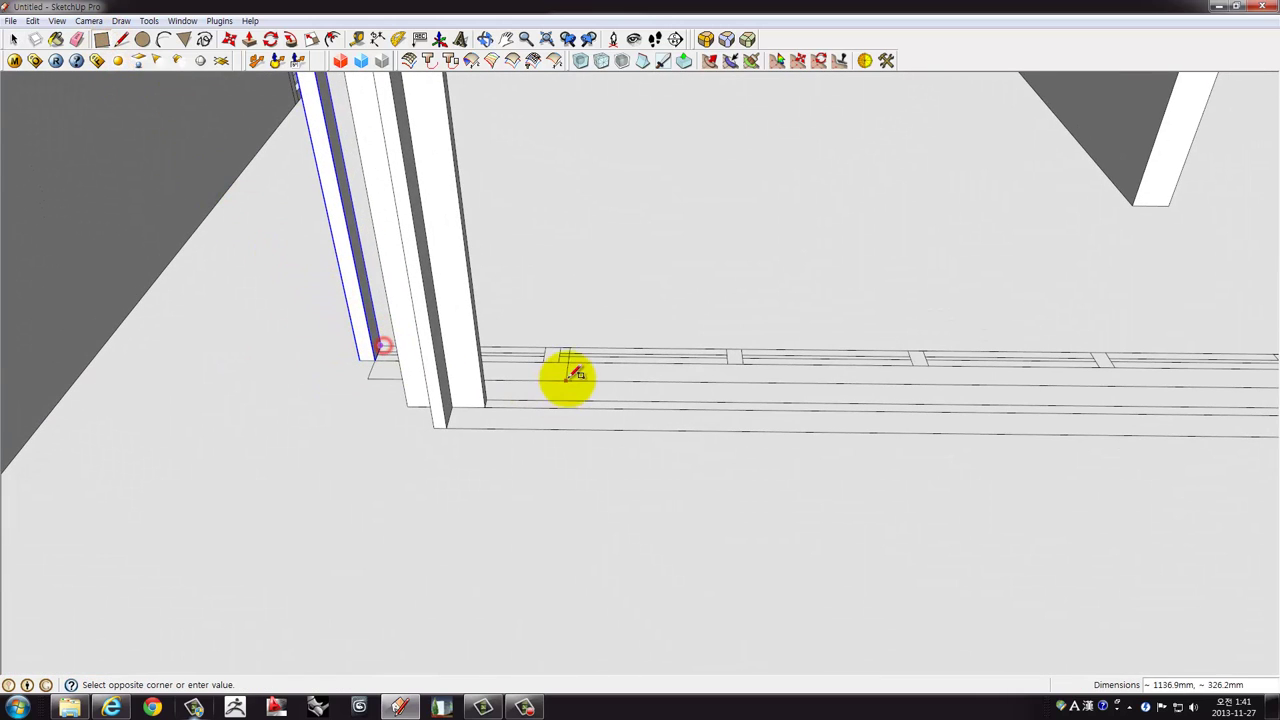
pyautogui.scroll(-2, 548, 360)
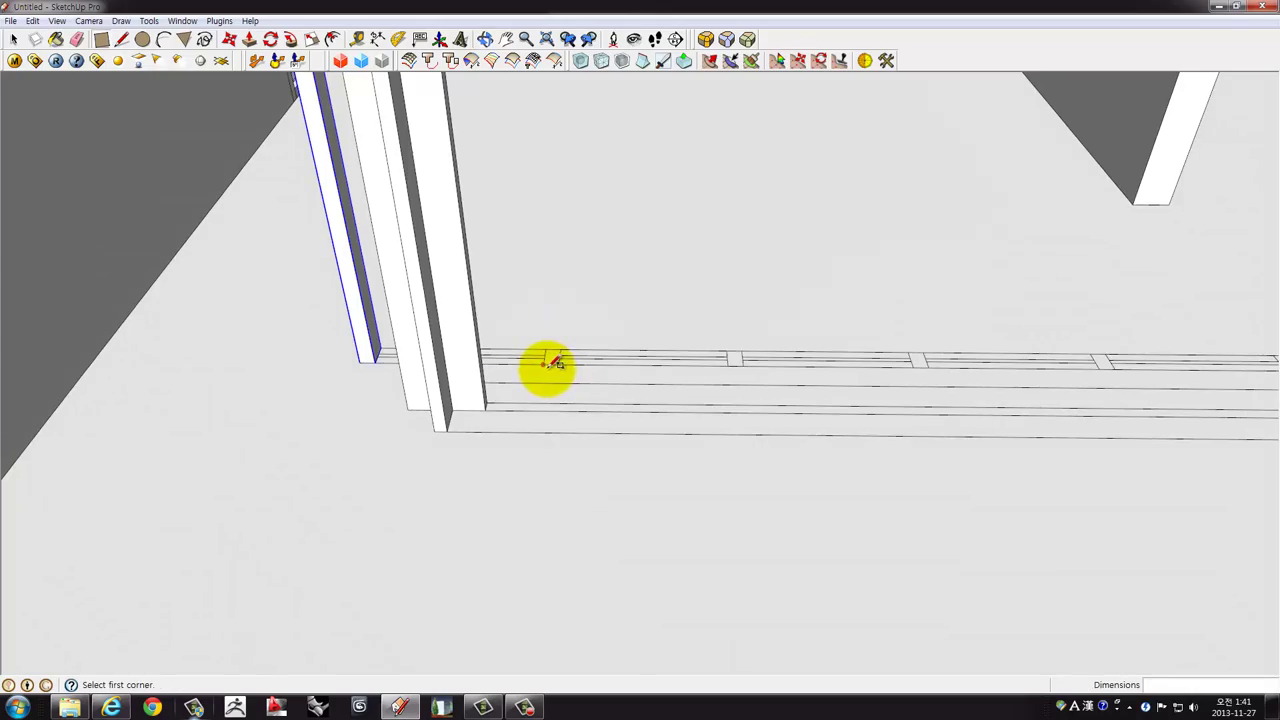
pyautogui.scroll(-3, 554, 362)
pyautogui.scroll(-3, 566, 342)
# Draw a small rectangle on the floor track at the new post's foot and raise it 90 mm.
pyautogui.scroll(-3, 571, 337)
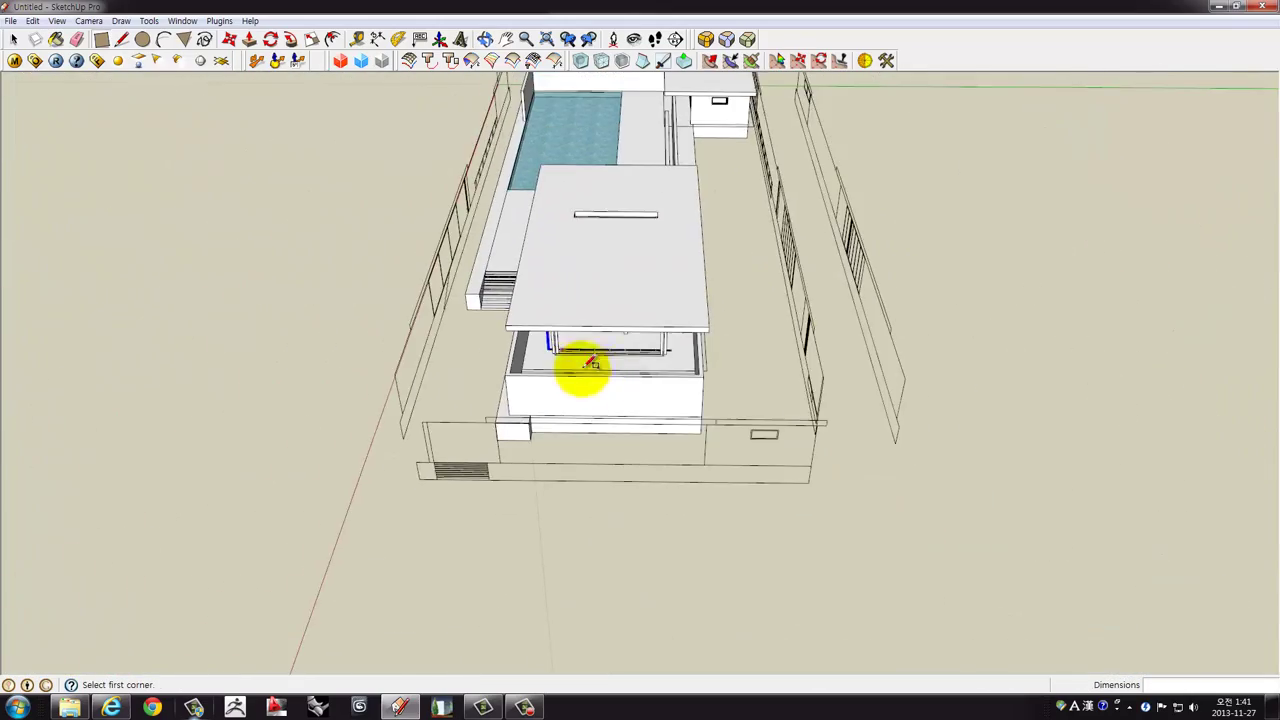
pyautogui.moveTo(580, 363)
pyautogui.mouseDown(button='middle')
pyautogui.moveTo(358, 300)
pyautogui.moveTo(217, 343)
pyautogui.moveTo(341, 358)
pyautogui.moveTo(751, 289)
pyautogui.moveTo(743, 280)
pyautogui.moveTo(678, 354)
pyautogui.moveTo(634, 320)
pyautogui.moveTo(423, 257)
pyautogui.moveTo(366, 277)
pyautogui.moveTo(503, 287)
pyautogui.moveTo(514, 391)
pyautogui.mouseUp(button='middle')
pyautogui.press('r')
pyautogui.scroll(3, 581, 340)
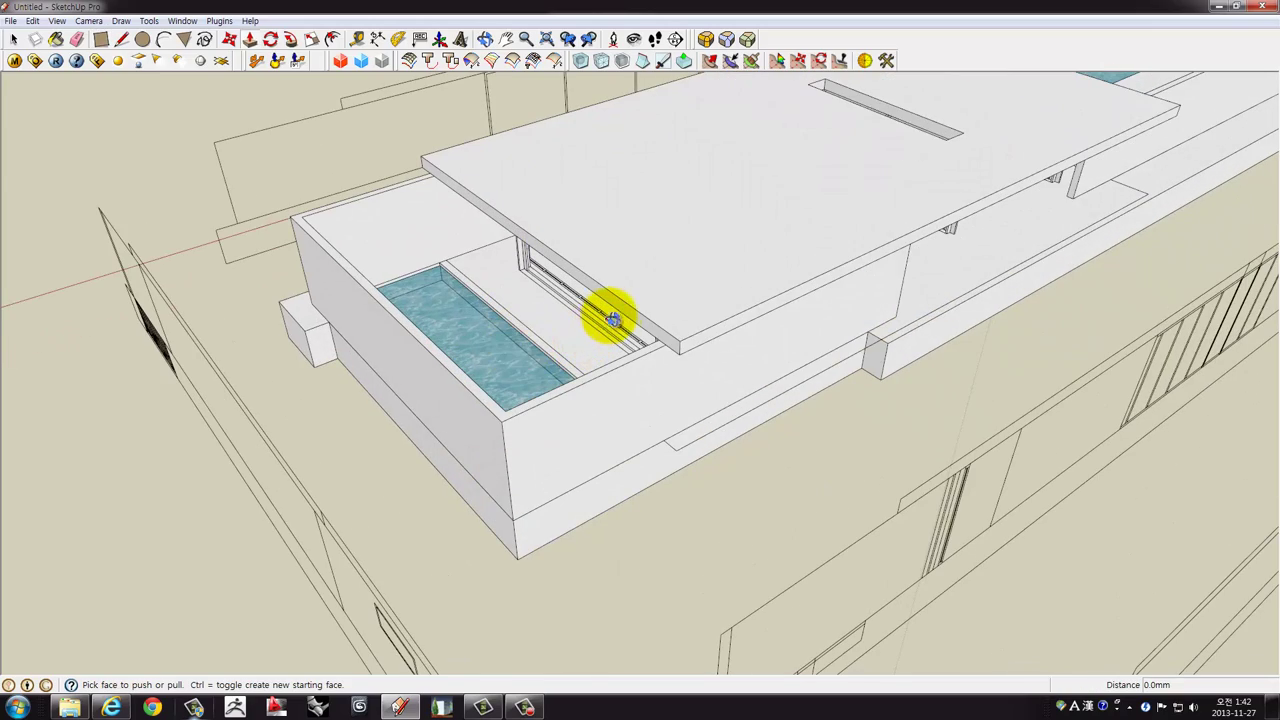
pyautogui.scroll(3, 613, 318)
pyautogui.scroll(3, 614, 316)
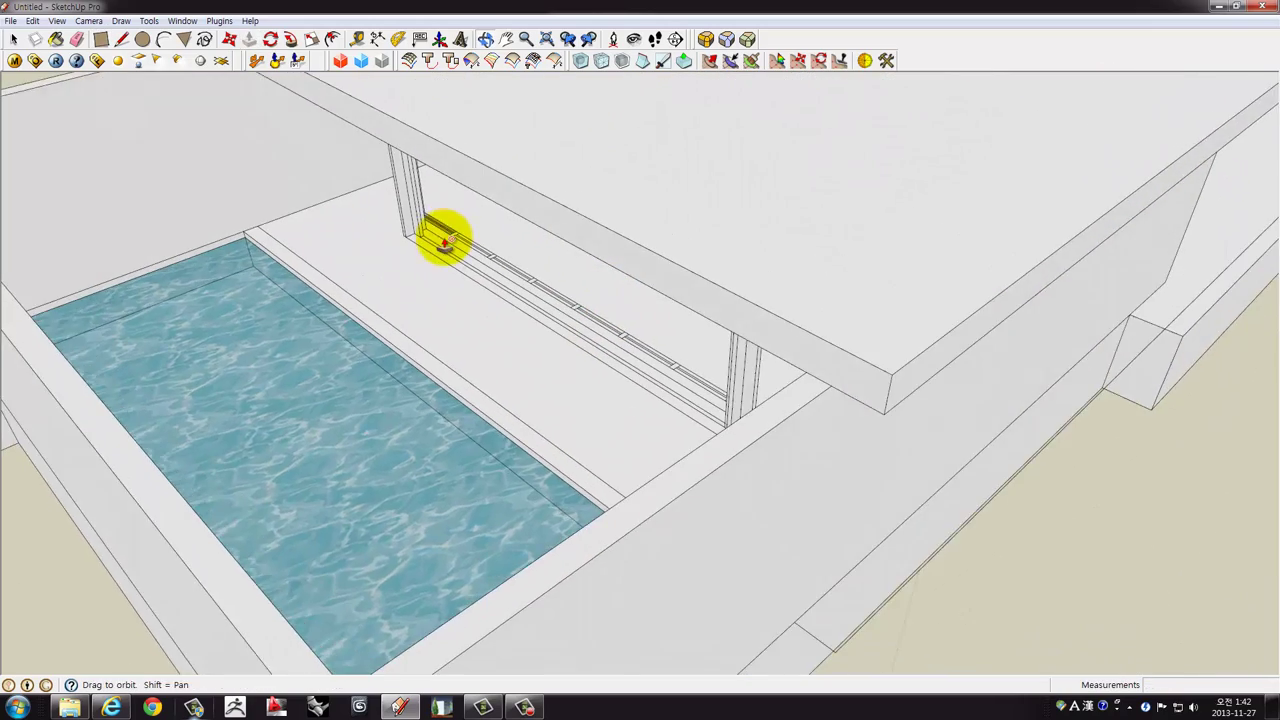
pyautogui.scroll(3, 450, 238)
pyautogui.scroll(-10, 531, 262)
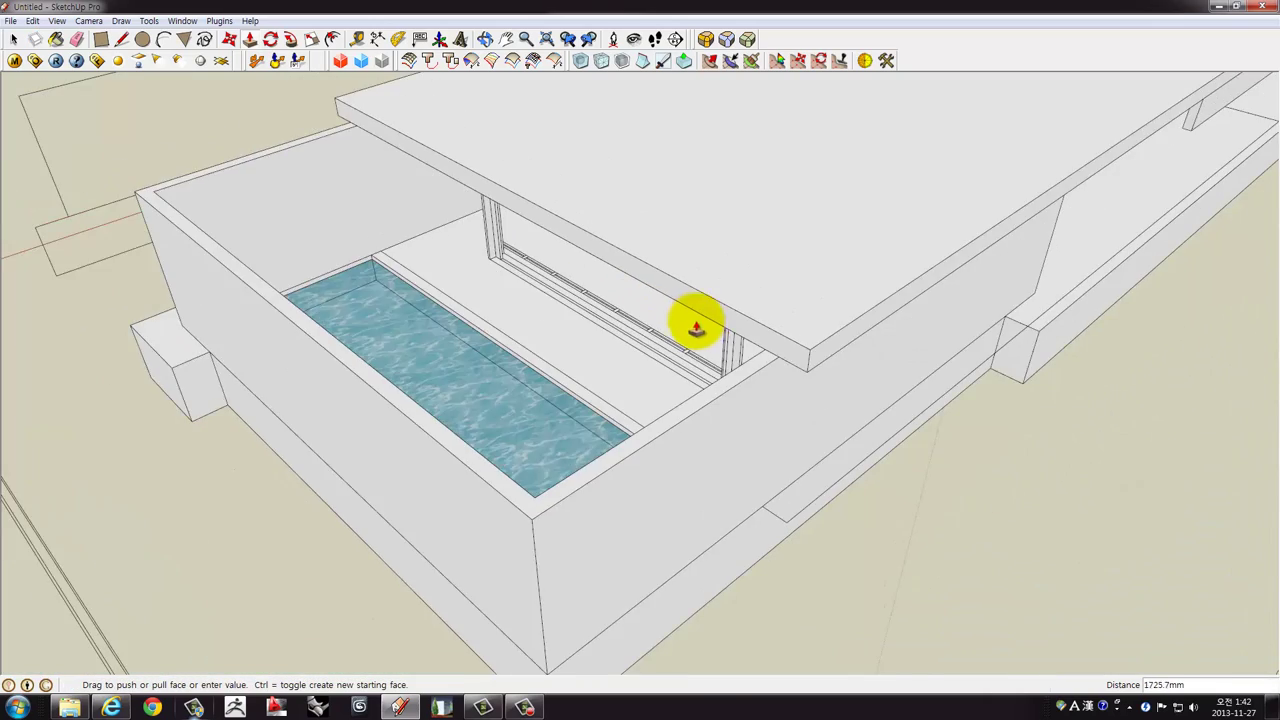
pyautogui.moveTo(686, 329); pyautogui.dragTo(933, 420, button='middle')
pyautogui.moveTo(1124, 487); pyautogui.dragTo(806, 455, button='middle')
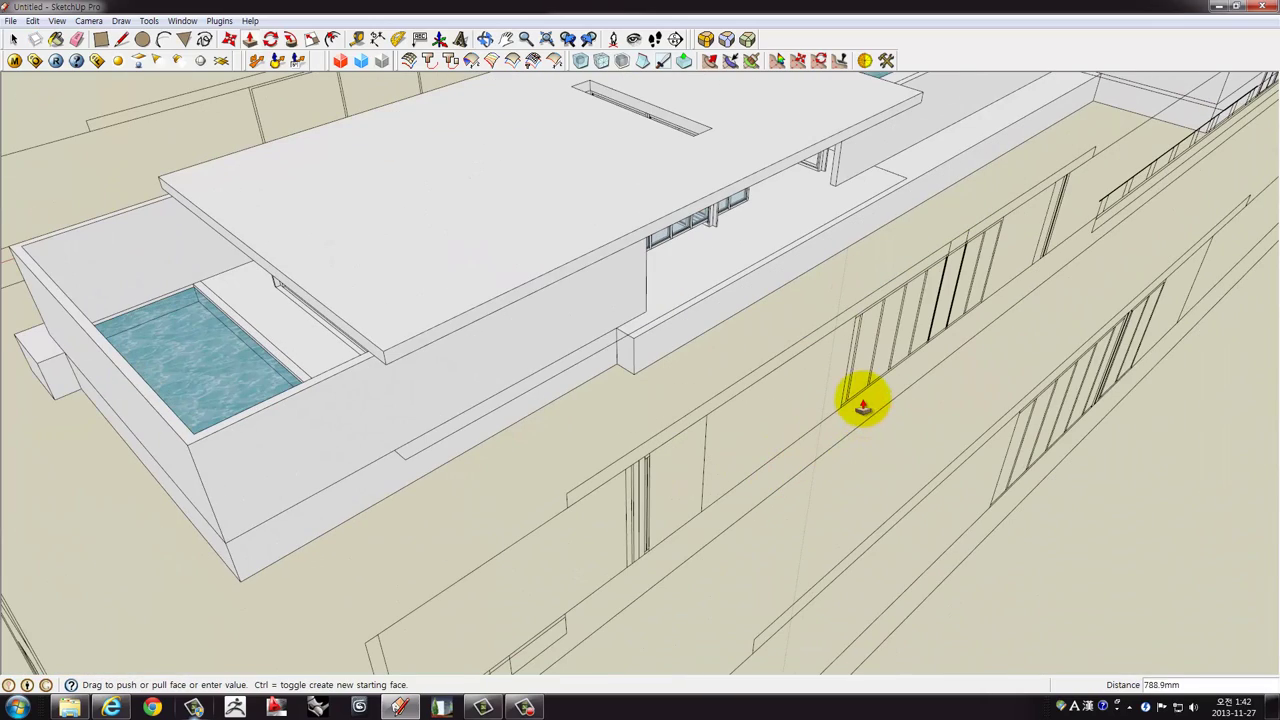
pyautogui.scroll(2, 861, 398)
pyautogui.scroll(-5, 334, 409)
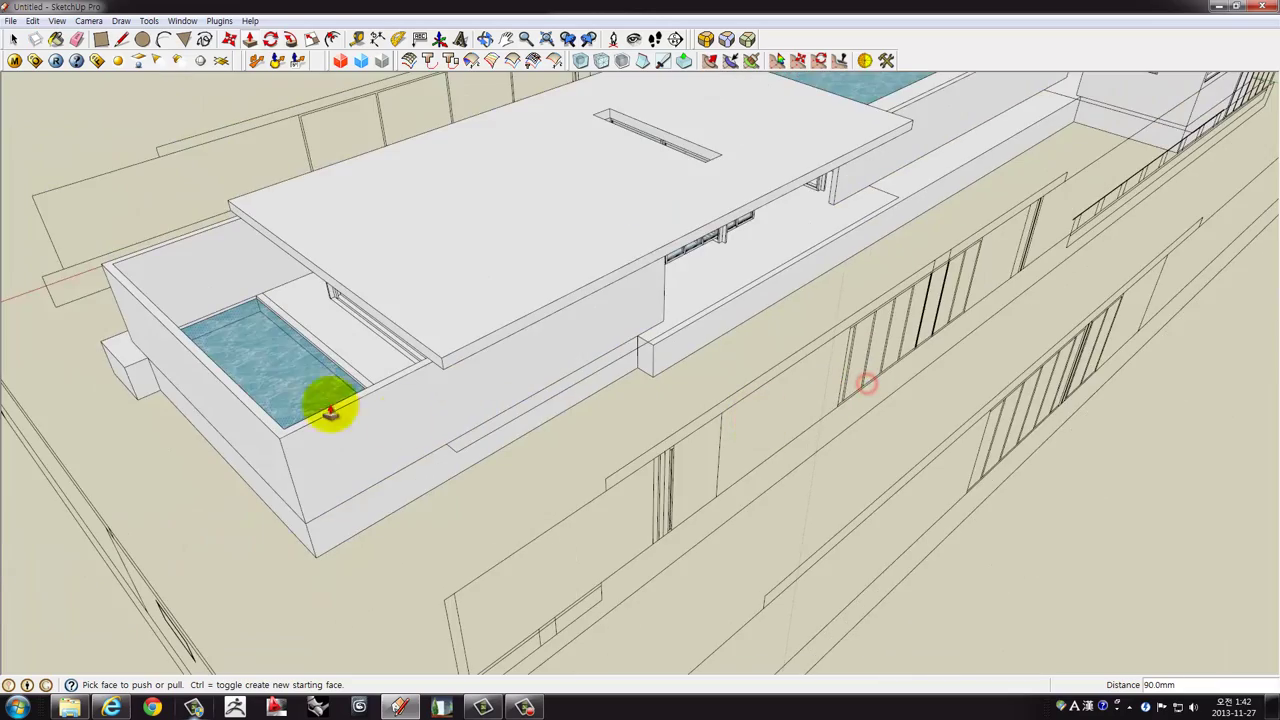
pyautogui.moveTo(334, 409); pyautogui.dragTo(563, 466, button='middle')
pyautogui.scroll(3, 680, 386)
pyautogui.scroll(3, 645, 403)
# Group the small floor-track block at the foot of the door post.
pyautogui.scroll(2, 645, 405)
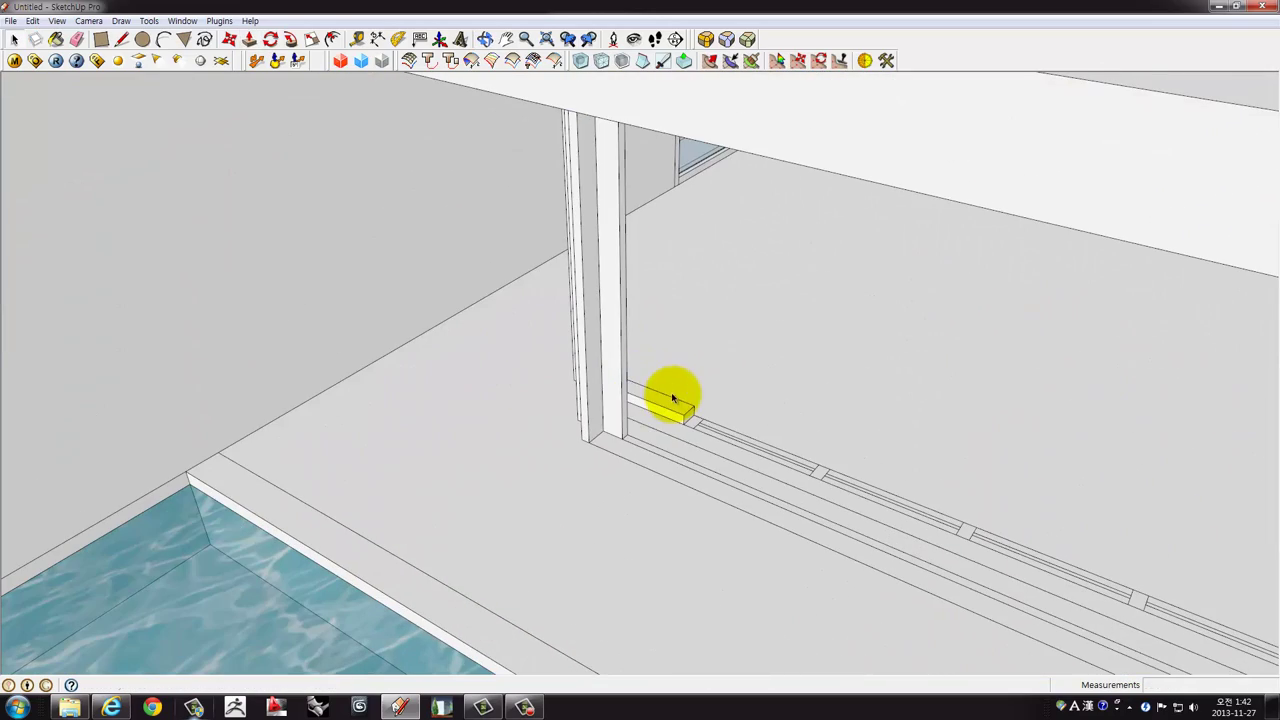
pyautogui.rightClick(669, 404)
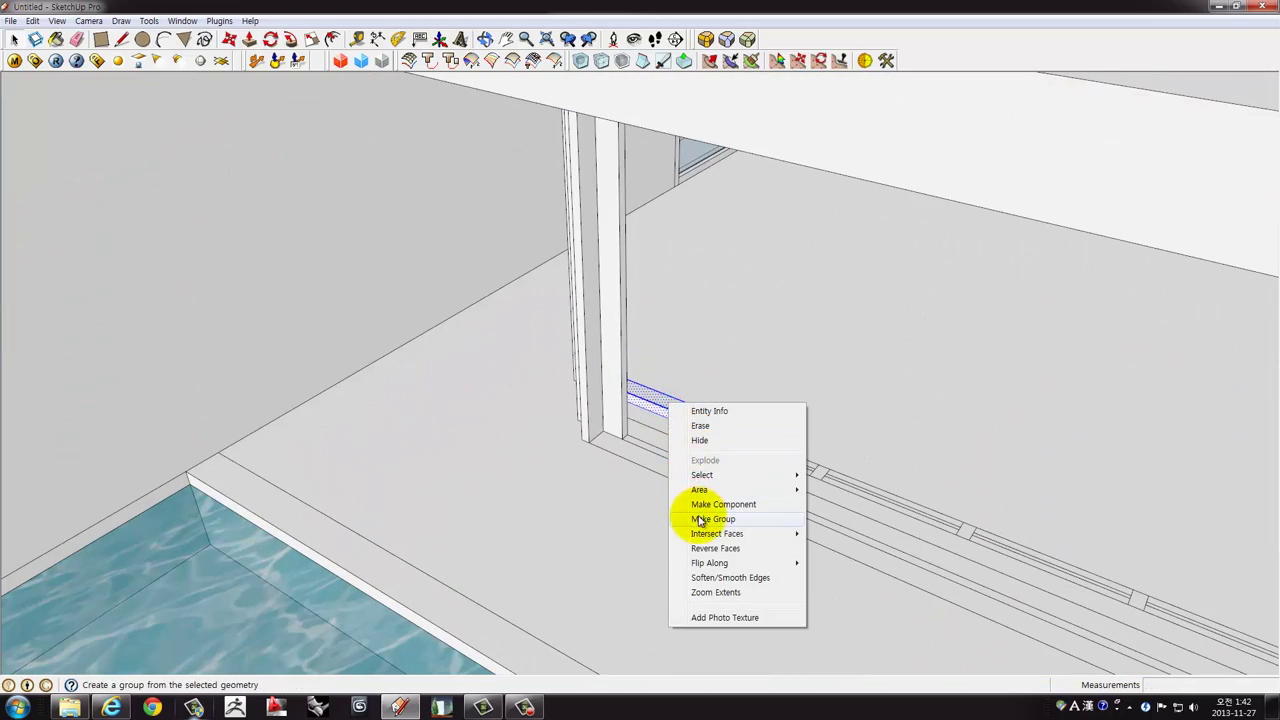
pyautogui.click(702, 520)
pyautogui.scroll(-2, 523, 520)
pyautogui.moveTo(523, 520)
pyautogui.mouseDown(button='middle')
pyautogui.moveTo(686, 491)
pyautogui.moveTo(665, 577)
pyautogui.moveTo(646, 449)
pyautogui.moveTo(590, 643)
pyautogui.moveTo(608, 646)
pyautogui.moveTo(557, 614)
pyautogui.moveTo(500, 543)
pyautogui.moveTo(443, 514)
pyautogui.moveTo(500, 557)
pyautogui.mouseUp(button='middle')
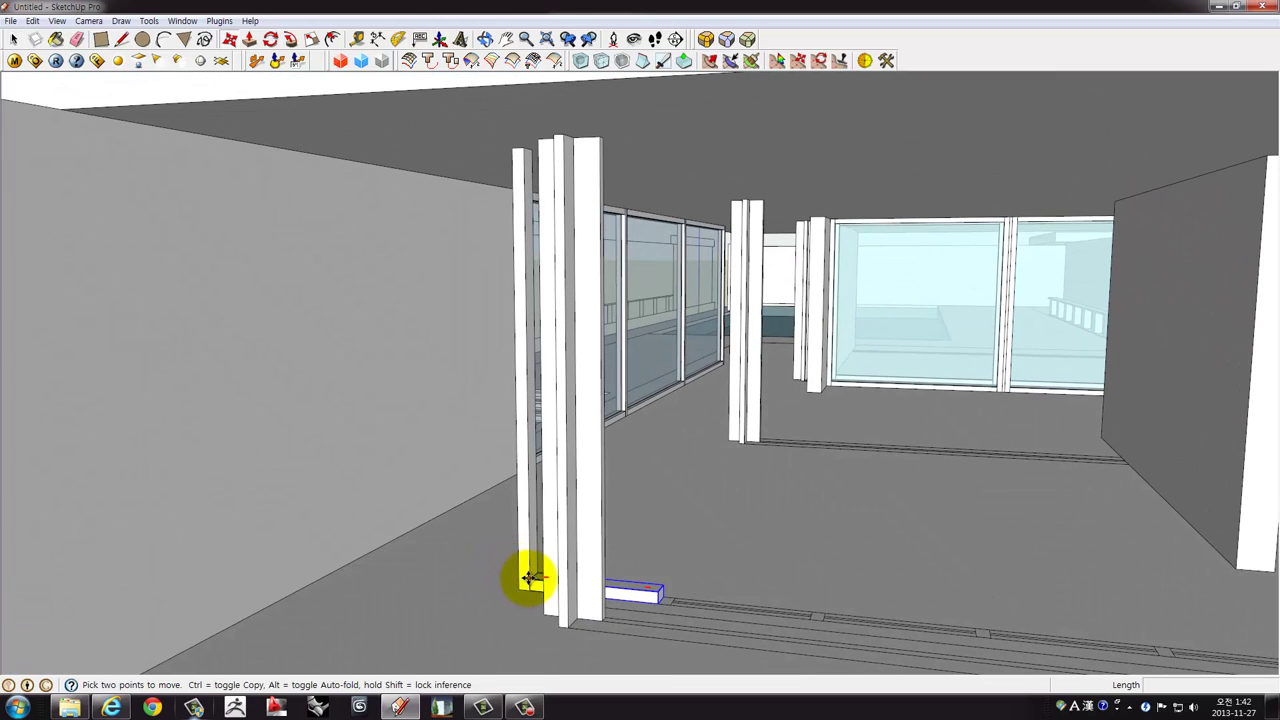
pyautogui.click(529, 578)
pyautogui.press('ctrl')
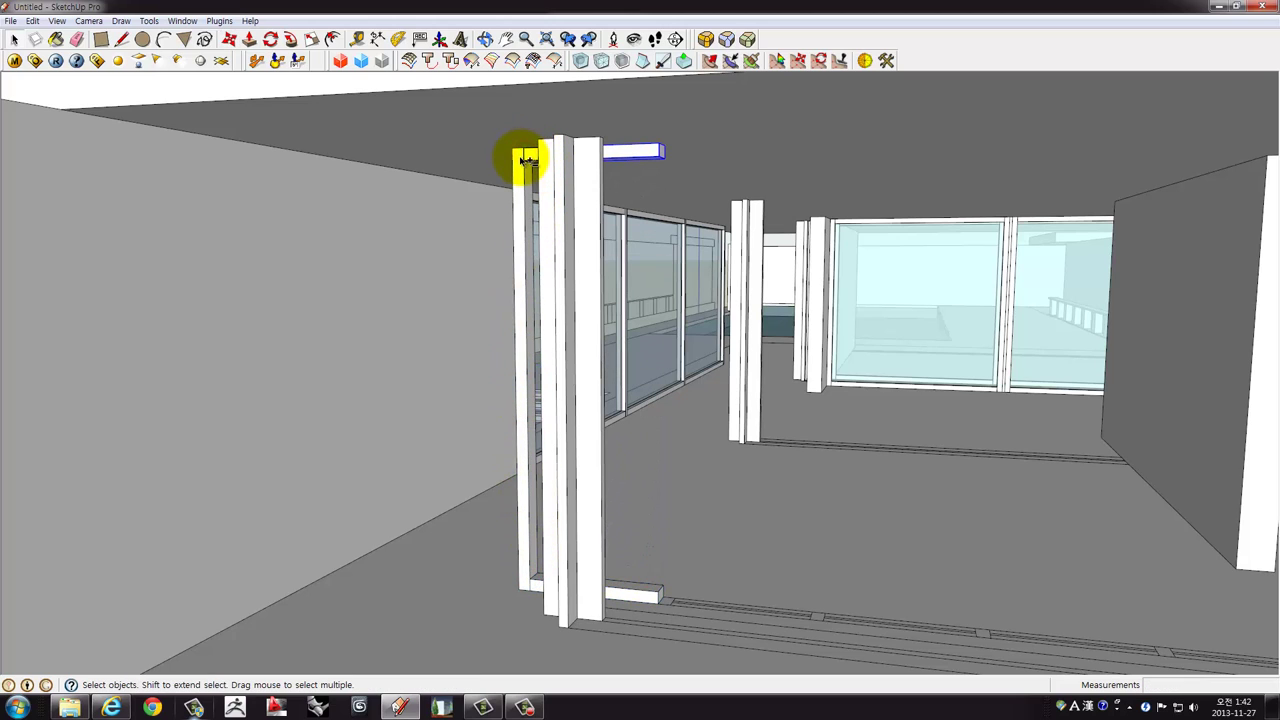
# Copy the rail to the post top, then array the post-and-rail frame nine times at 1080 mm.
pyautogui.scroll(2, 535, 588)
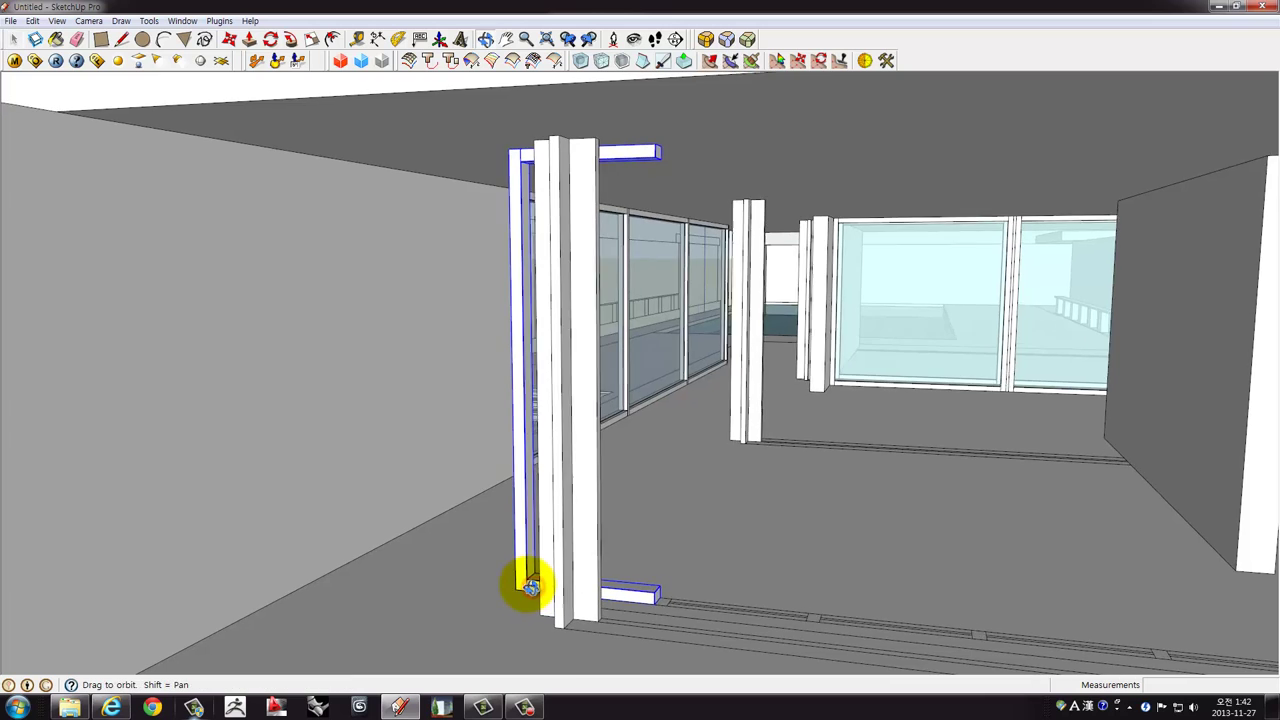
pyautogui.scroll(1, 530, 588)
pyautogui.scroll(2, 520, 588)
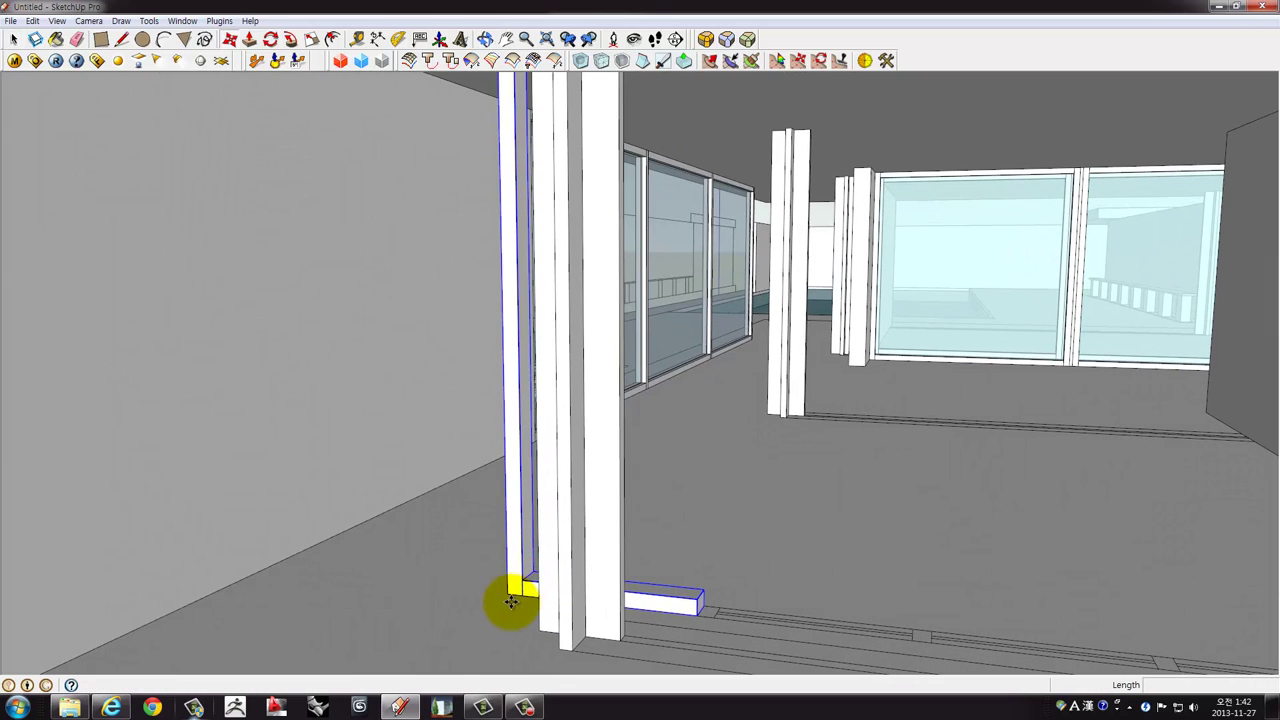
pyautogui.click(520, 593)
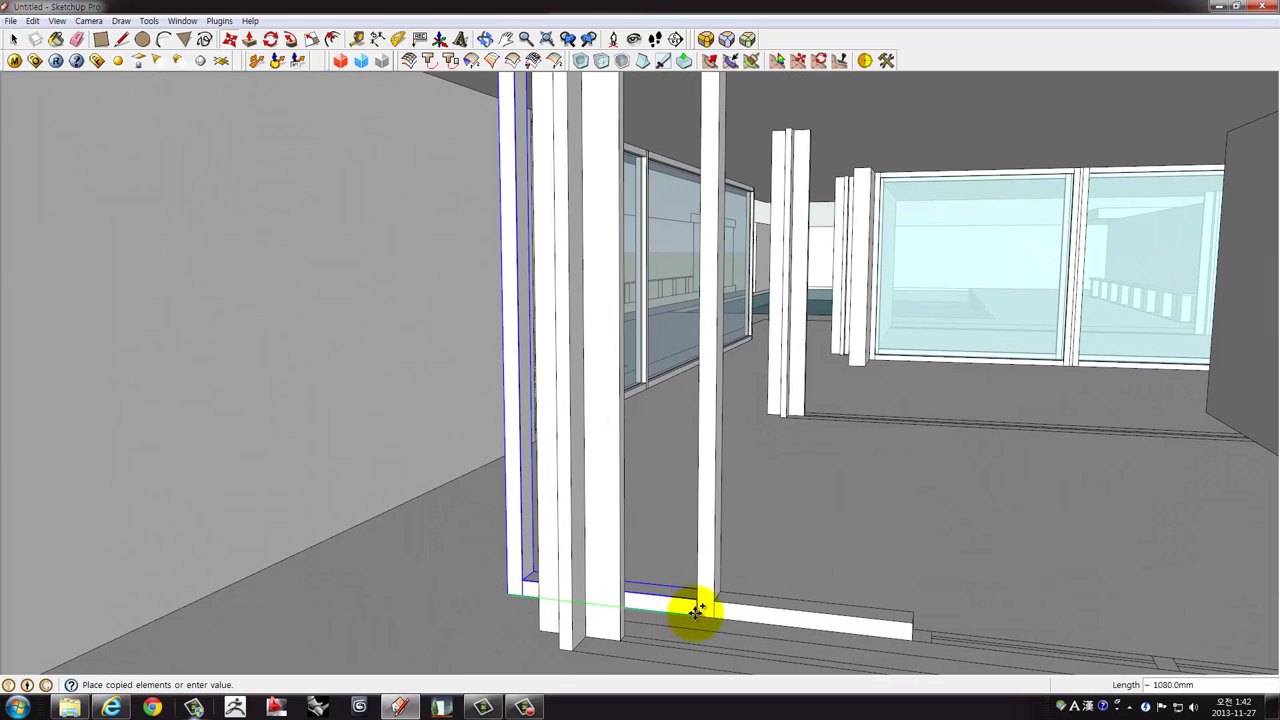
pyautogui.click(695, 612)
pyautogui.write('*9')
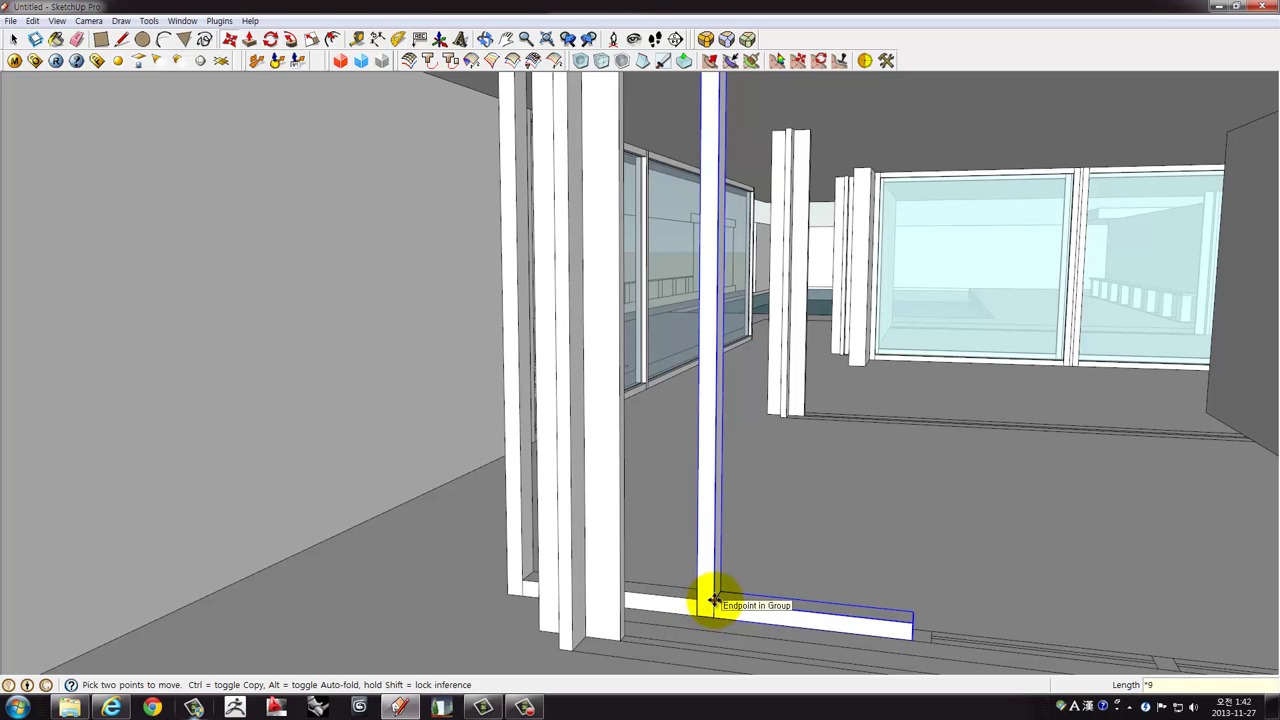
pyautogui.press('Return')
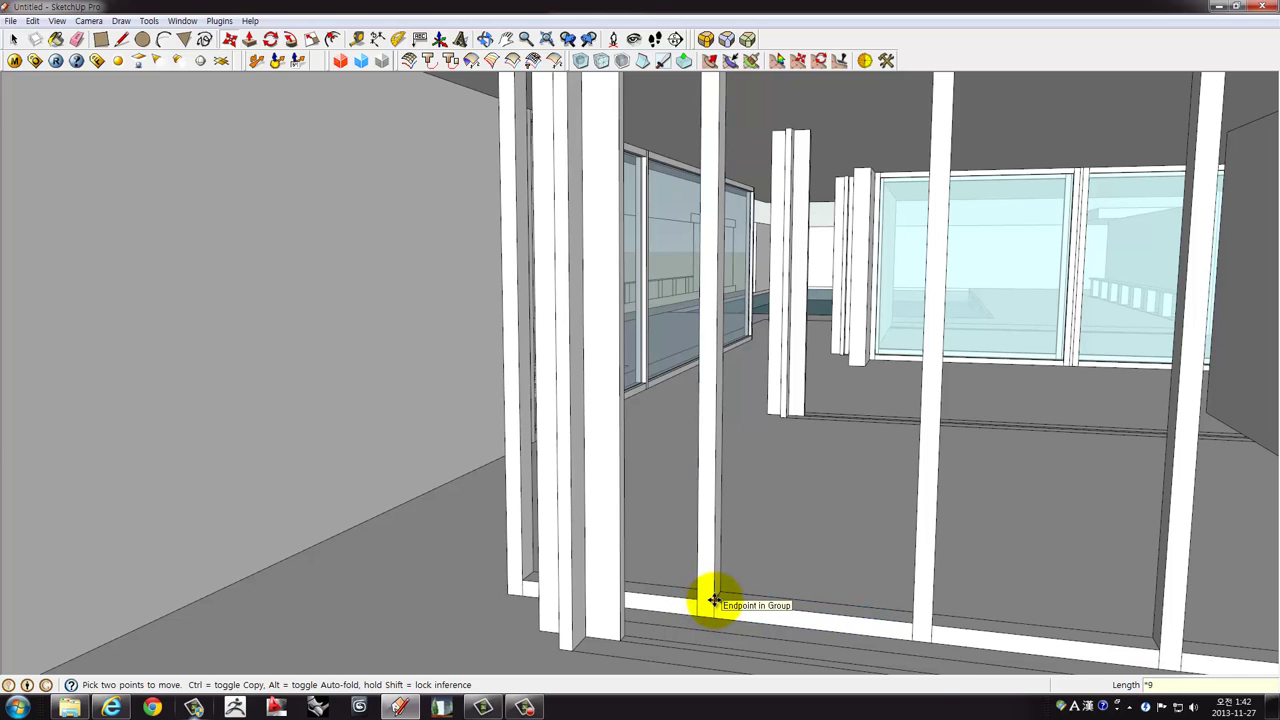
pyautogui.scroll(-5, 986, 394)
pyautogui.scroll(-2, 989, 411)
pyautogui.moveTo(989, 411); pyautogui.dragTo(200, 171, button='middle')
# Orbit to the end wall's doubled posts and clear the selection.
pyautogui.scroll(5, 434, 243)
pyautogui.scroll(3, 237, 243)
pyautogui.scroll(2, 617, 320)
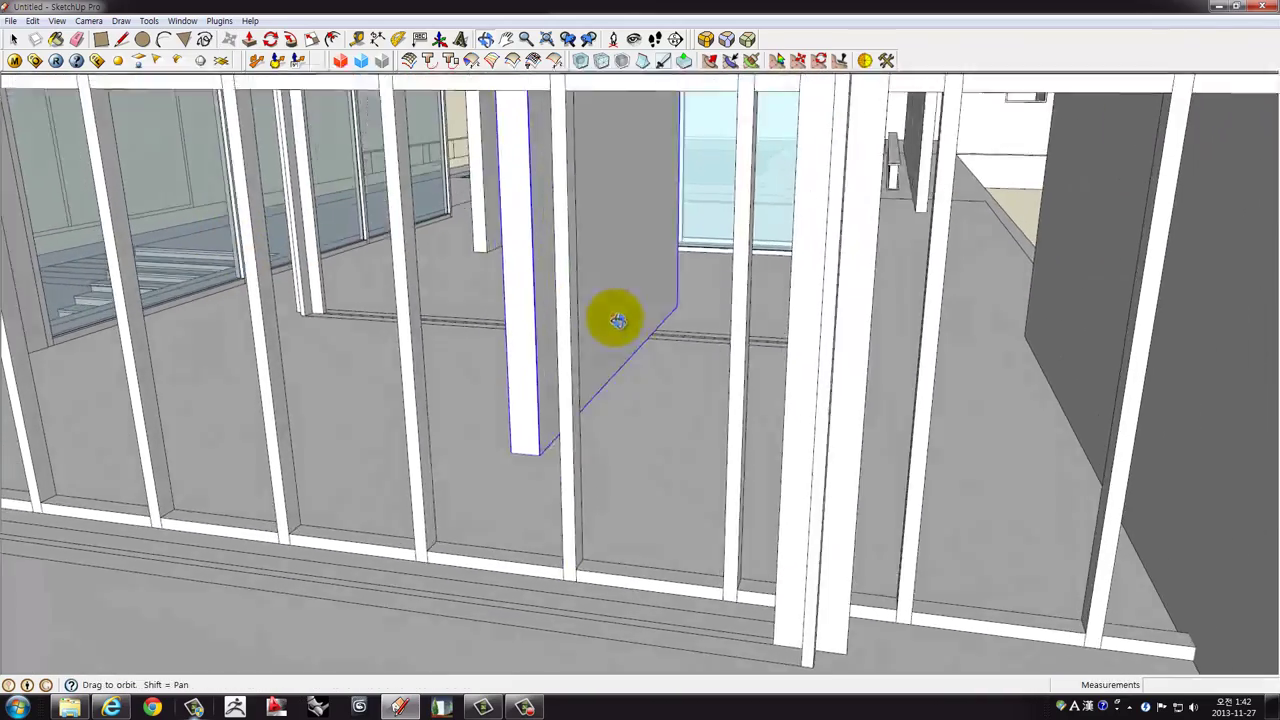
pyautogui.moveTo(617, 320); pyautogui.dragTo(863, 394, button='middle')
pyautogui.scroll(3, 700, 343)
pyautogui.moveTo(700, 343); pyautogui.dragTo(780, 354, button='middle')
pyautogui.scroll(2, 783, 378)
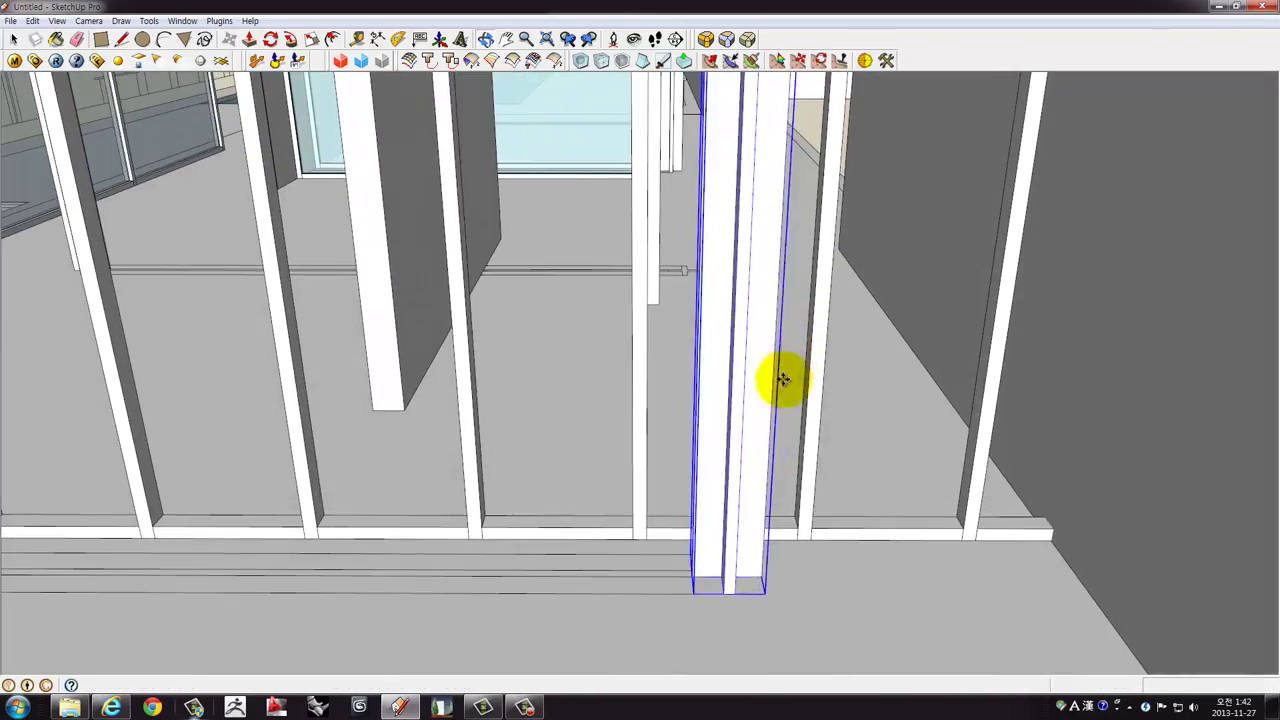
pyautogui.click(840, 470)
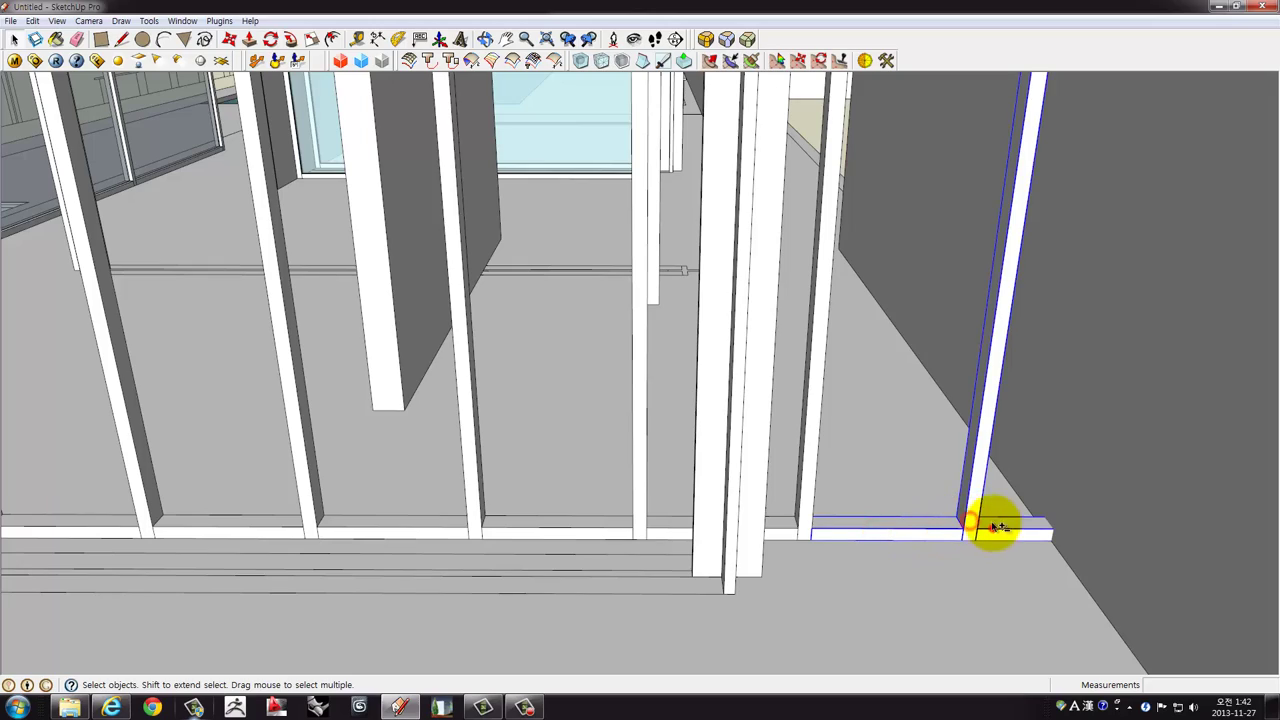
pyautogui.scroll(-3, 995, 527)
pyautogui.scroll(-3, 986, 457)
pyautogui.moveTo(823, 457)
pyautogui.mouseDown(button='middle')
pyautogui.moveTo(914, 414)
pyautogui.moveTo(933, 390)
pyautogui.moveTo(897, 391)
pyautogui.moveTo(840, 517)
pyautogui.moveTo(860, 474)
pyautogui.moveTo(853, 360)
pyautogui.mouseUp(button='middle')
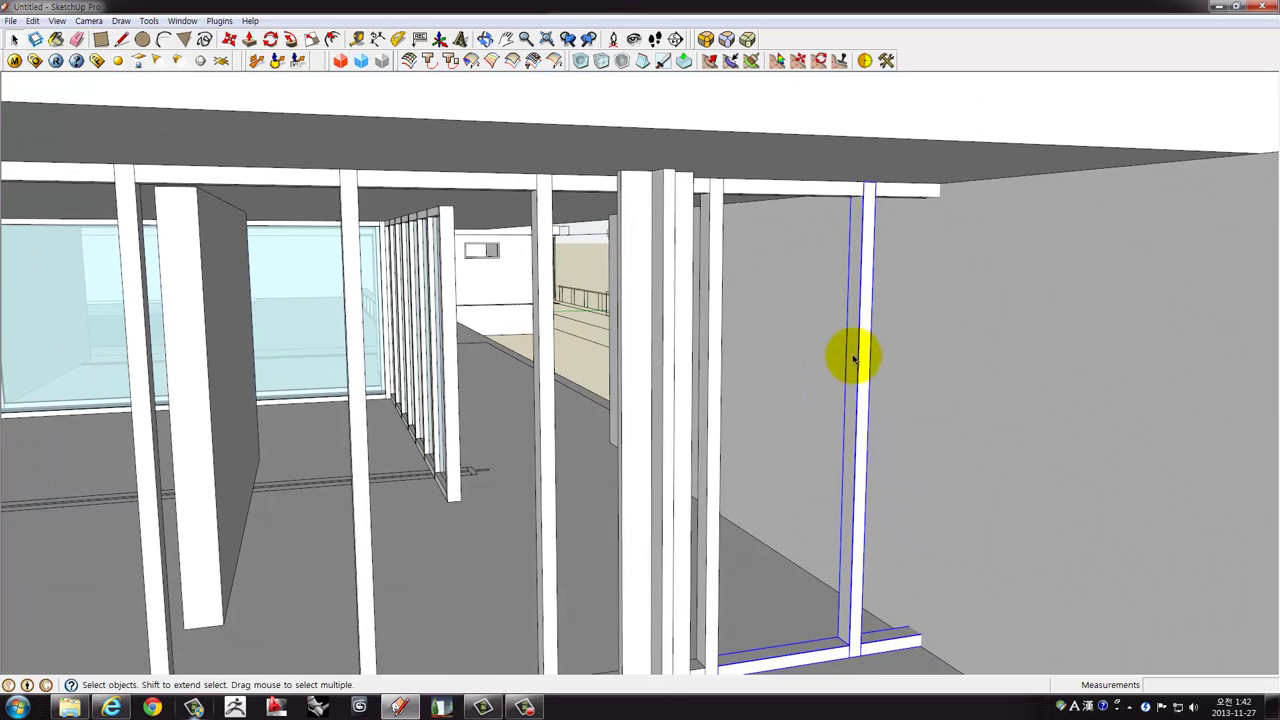
# Delete the surplus post and its top and bottom rails past the side wall.
pyautogui.press('Delete')
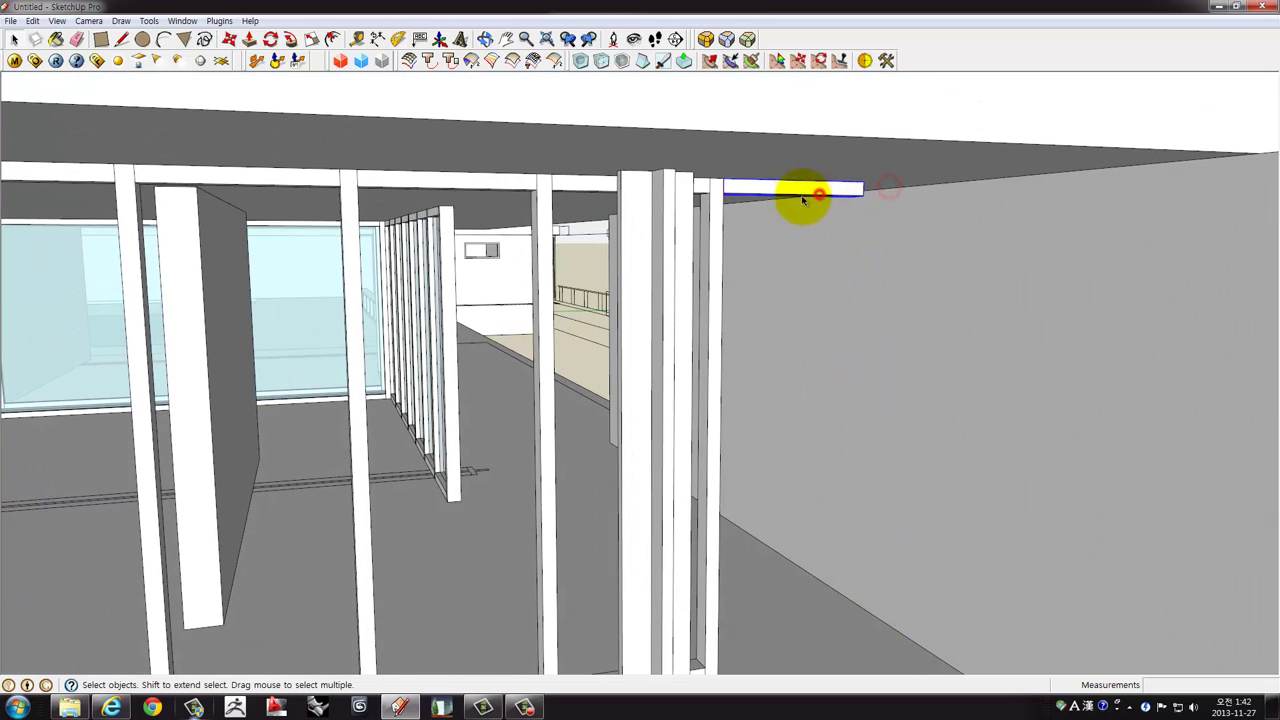
pyautogui.press('Delete')
pyautogui.moveTo(802, 200)
pyautogui.mouseDown(button='middle')
pyautogui.moveTo(580, 437)
pyautogui.moveTo(606, 371)
pyautogui.moveTo(637, 475)
pyautogui.moveTo(654, 623)
pyautogui.mouseUp(button='middle')
pyautogui.press('m')
pyautogui.click(654, 623)
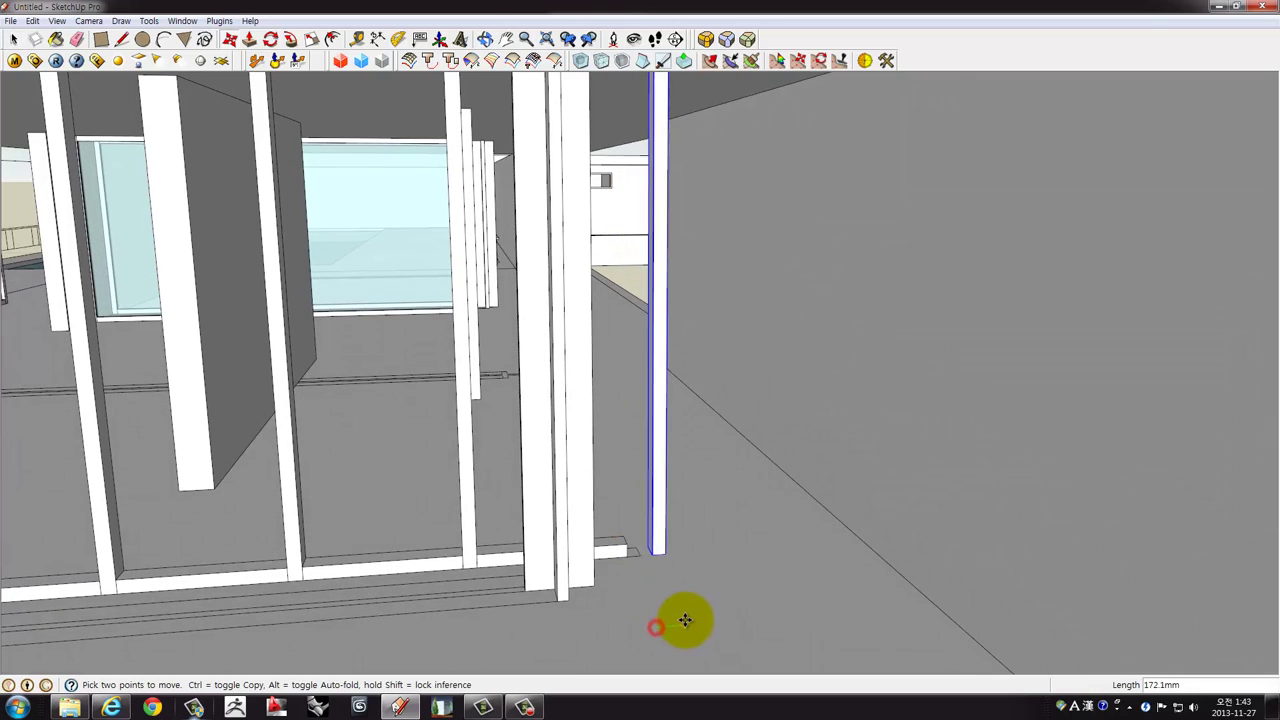
pyautogui.moveTo(606, 509)
pyautogui.mouseDown(button='middle')
pyautogui.moveTo(580, 523)
pyautogui.moveTo(426, 523)
pyautogui.moveTo(700, 500)
pyautogui.moveTo(542, 496)
pyautogui.moveTo(426, 466)
pyautogui.moveTo(486, 503)
pyautogui.moveTo(470, 510)
pyautogui.mouseUp(button='middle')
# Draw a rectangle filling the first door opening beside the narrow post.
pyautogui.click(101, 42)
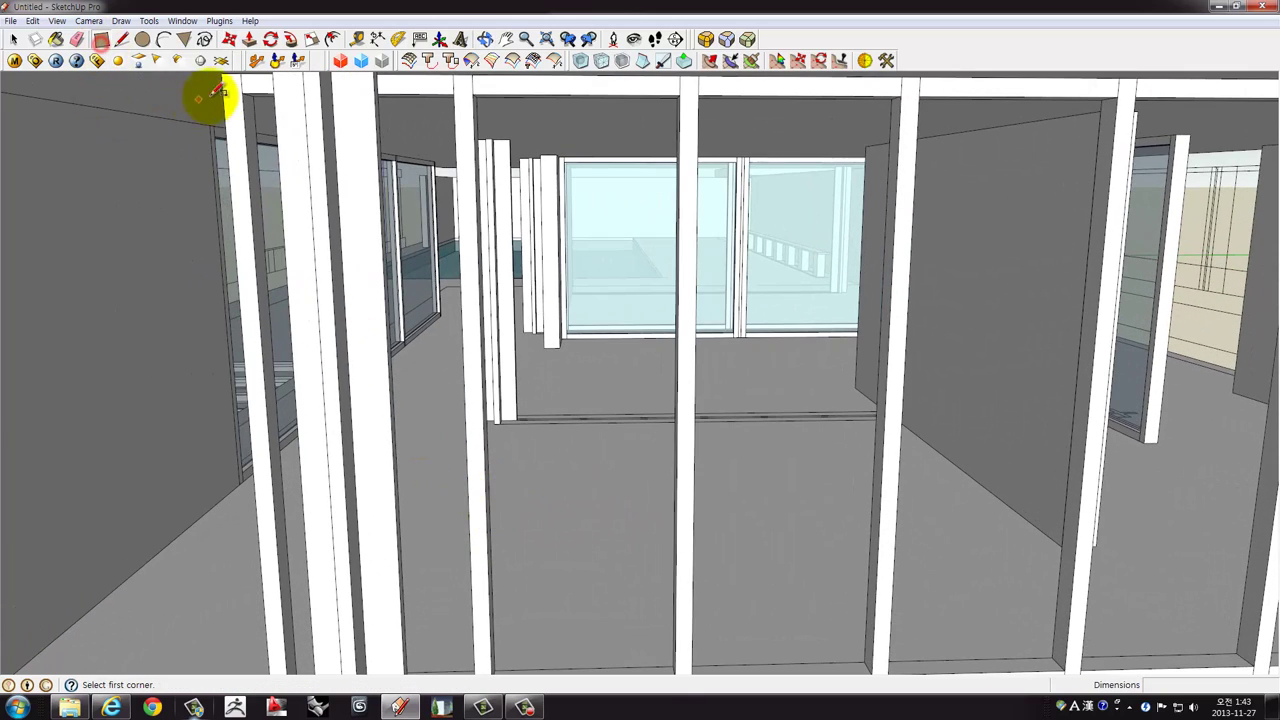
pyautogui.click(386, 357)
pyautogui.moveTo(386, 357); pyautogui.dragTo(513, 473, button='middle')
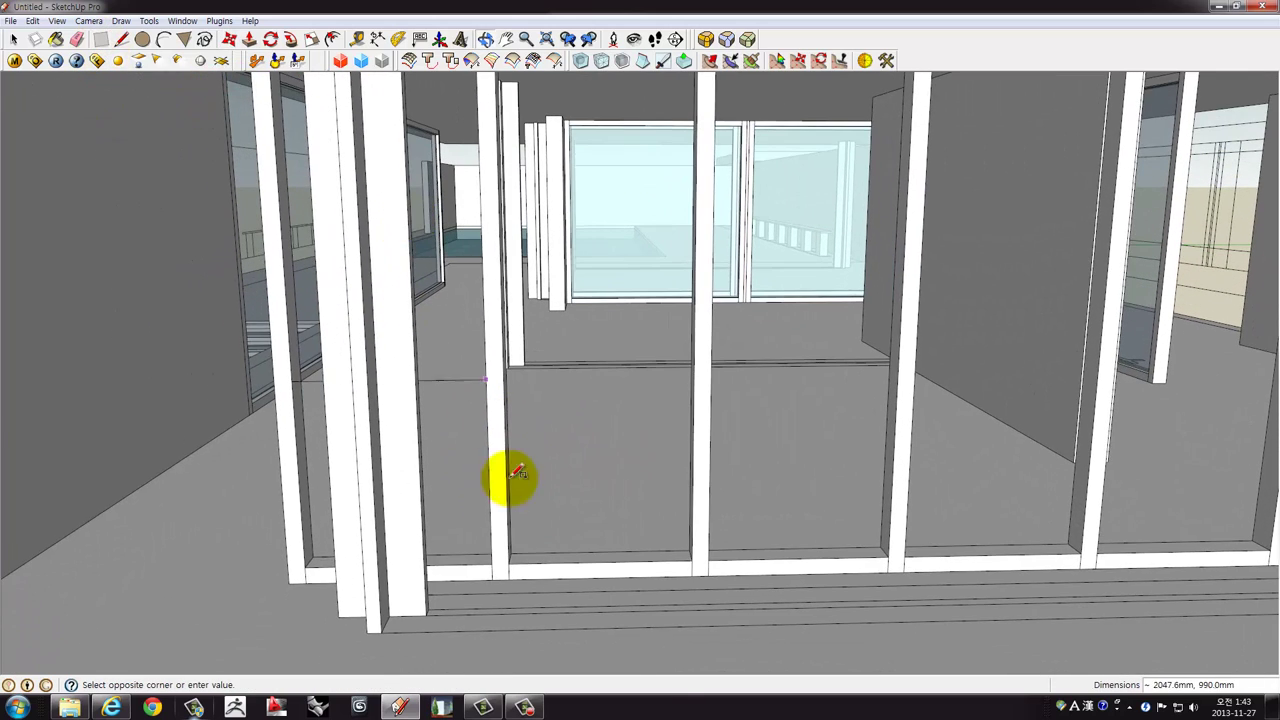
pyautogui.click(494, 560)
pyautogui.moveTo(491, 560)
pyautogui.mouseDown(button='middle')
pyautogui.moveTo(491, 543)
pyautogui.moveTo(577, 534)
pyautogui.moveTo(471, 481)
pyautogui.mouseUp(button='middle')
pyautogui.scroll(2, 471, 481)
pyautogui.scroll(3, 470, 485)
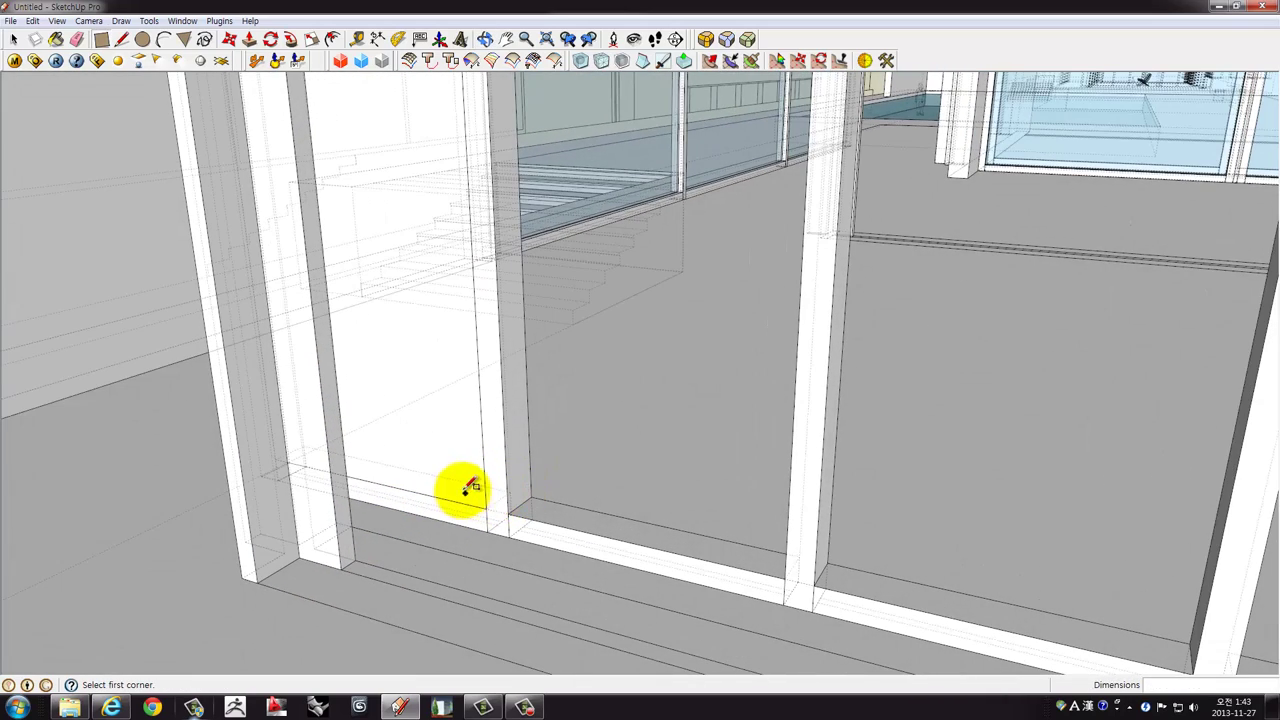
# Push/pull the new panel face to a 90 mm thickness.
pyautogui.click(457, 453)
pyautogui.moveTo(449, 449); pyautogui.dragTo(446, 472, button='middle')
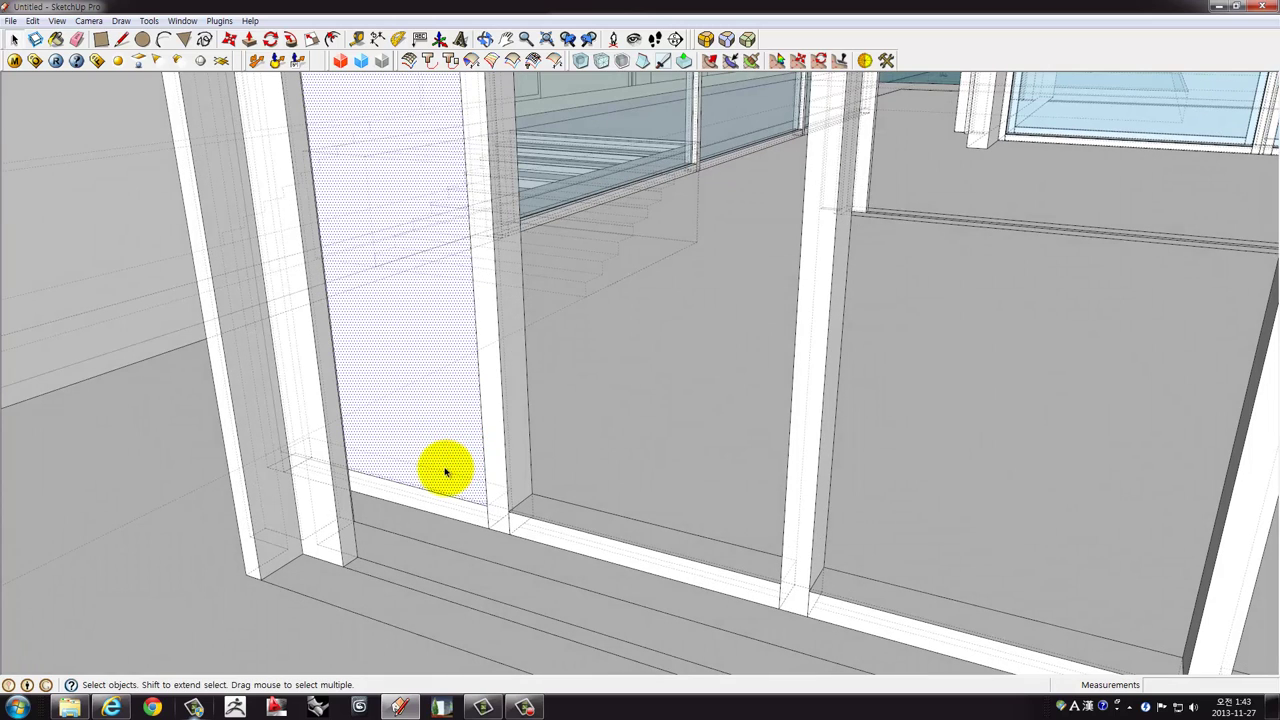
pyautogui.click(446, 474)
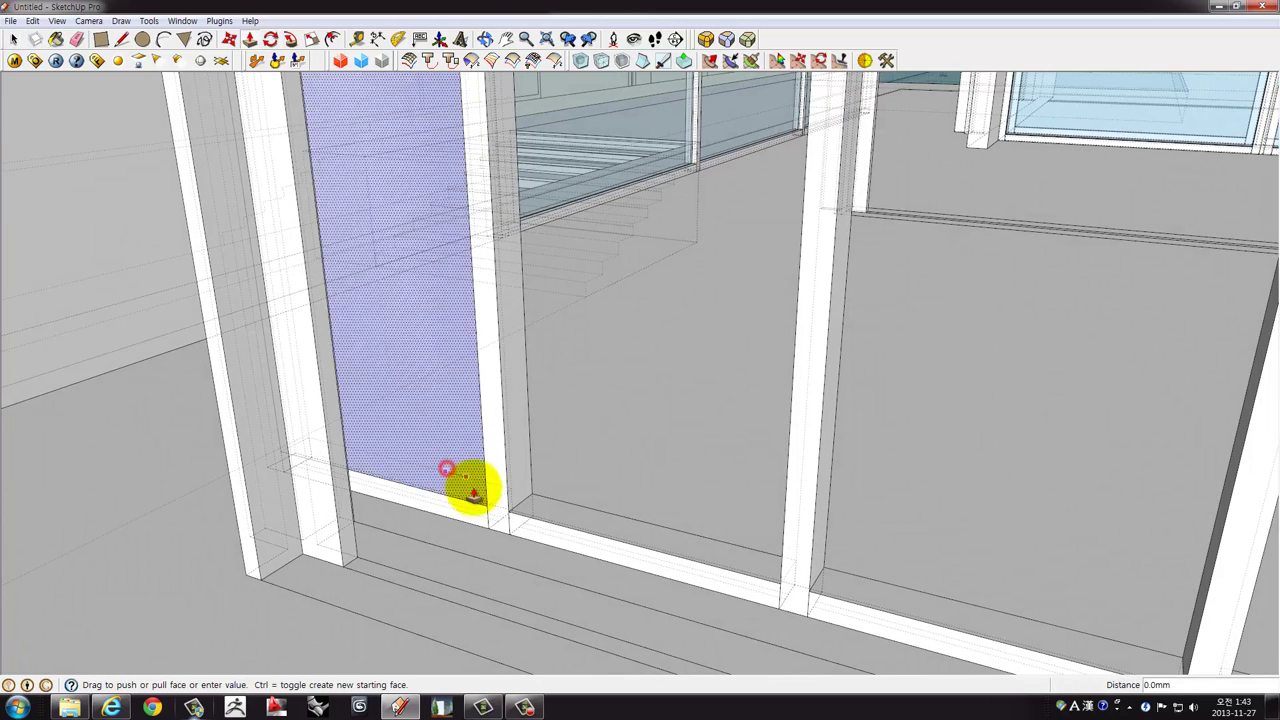
pyautogui.click(527, 528)
pyautogui.press('space')
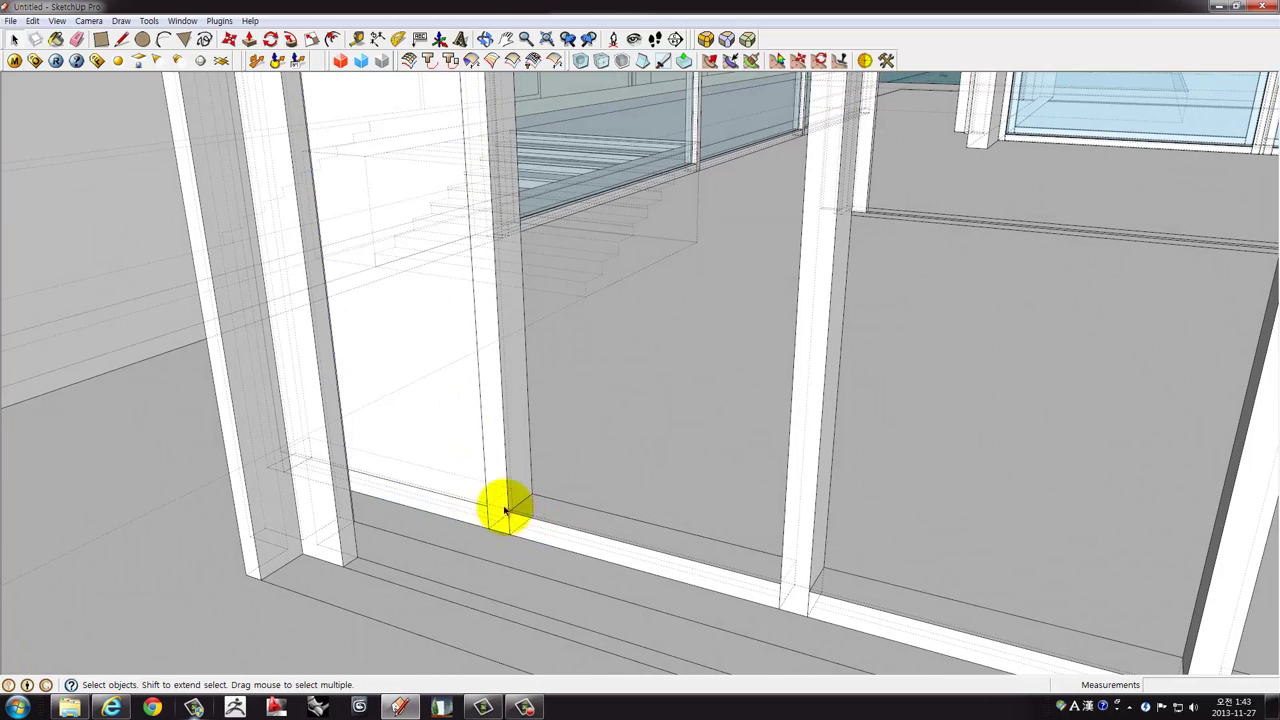
pyautogui.moveTo(457, 471); pyautogui.dragTo(443, 466, button='middle')
pyautogui.press('p')
pyautogui.click(441, 450)
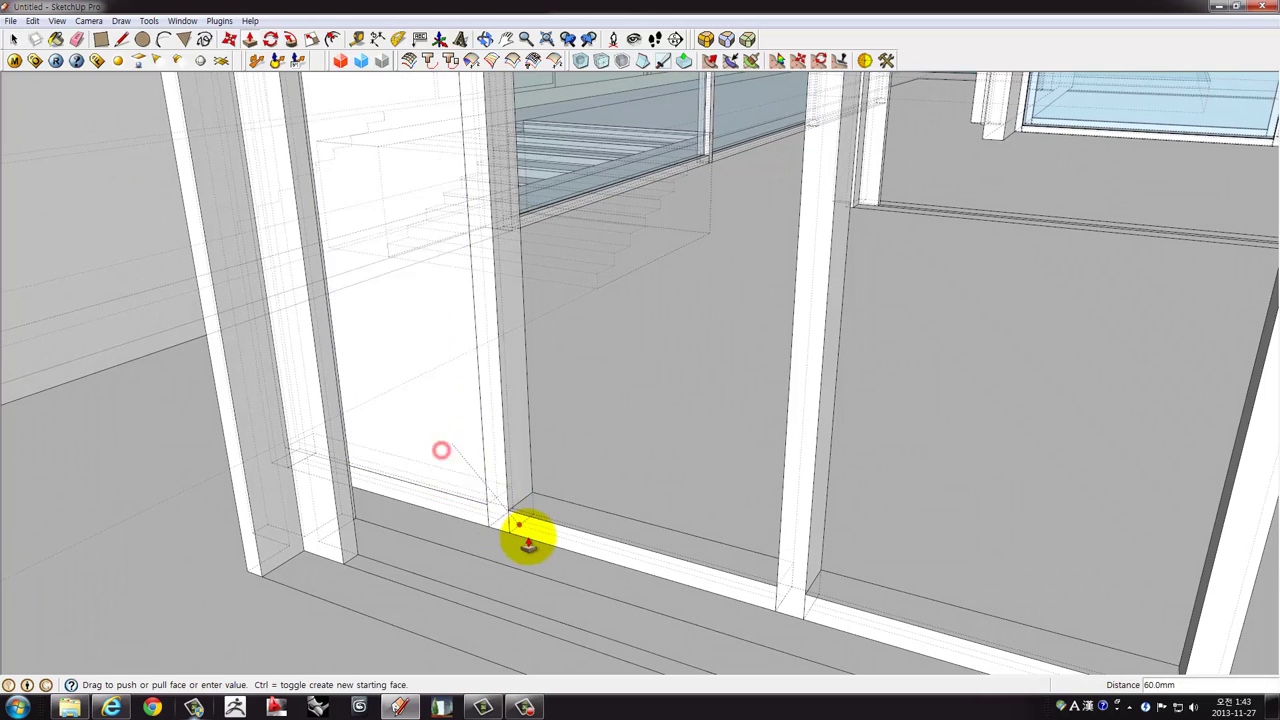
pyautogui.click(535, 531)
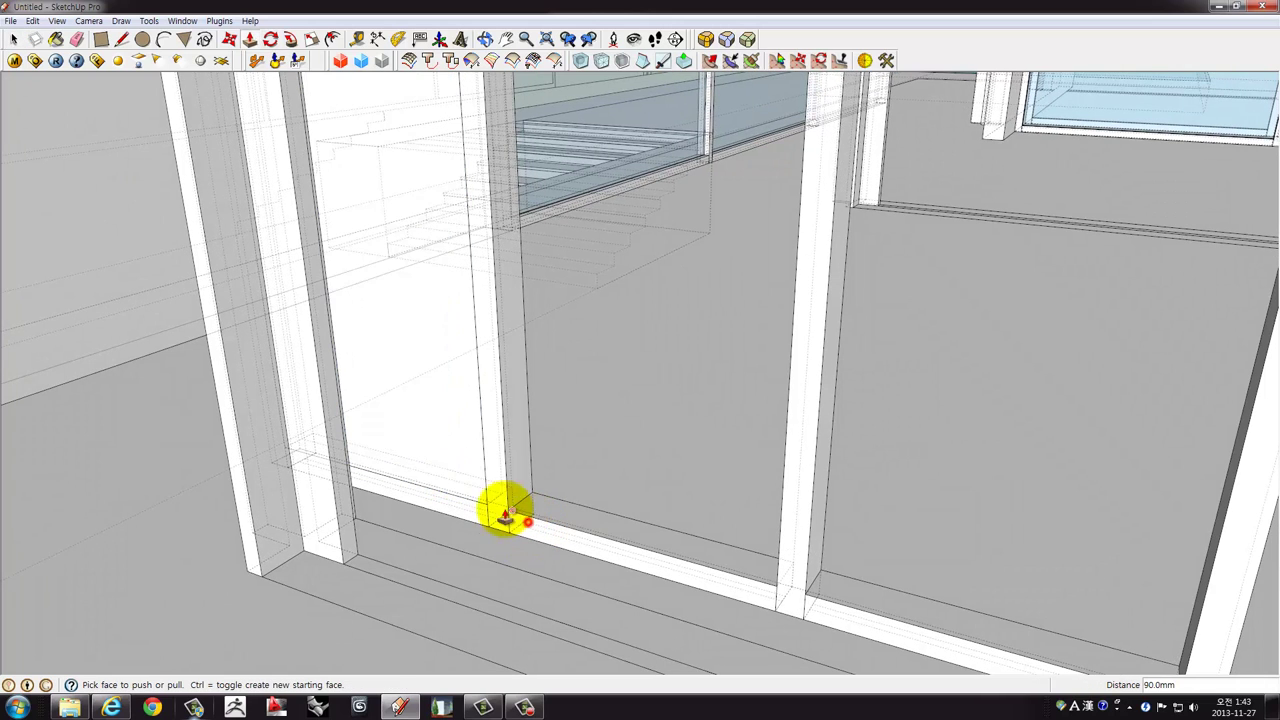
# Select the white door panel and make it a group.
pyautogui.click(459, 481)
pyautogui.press('space')
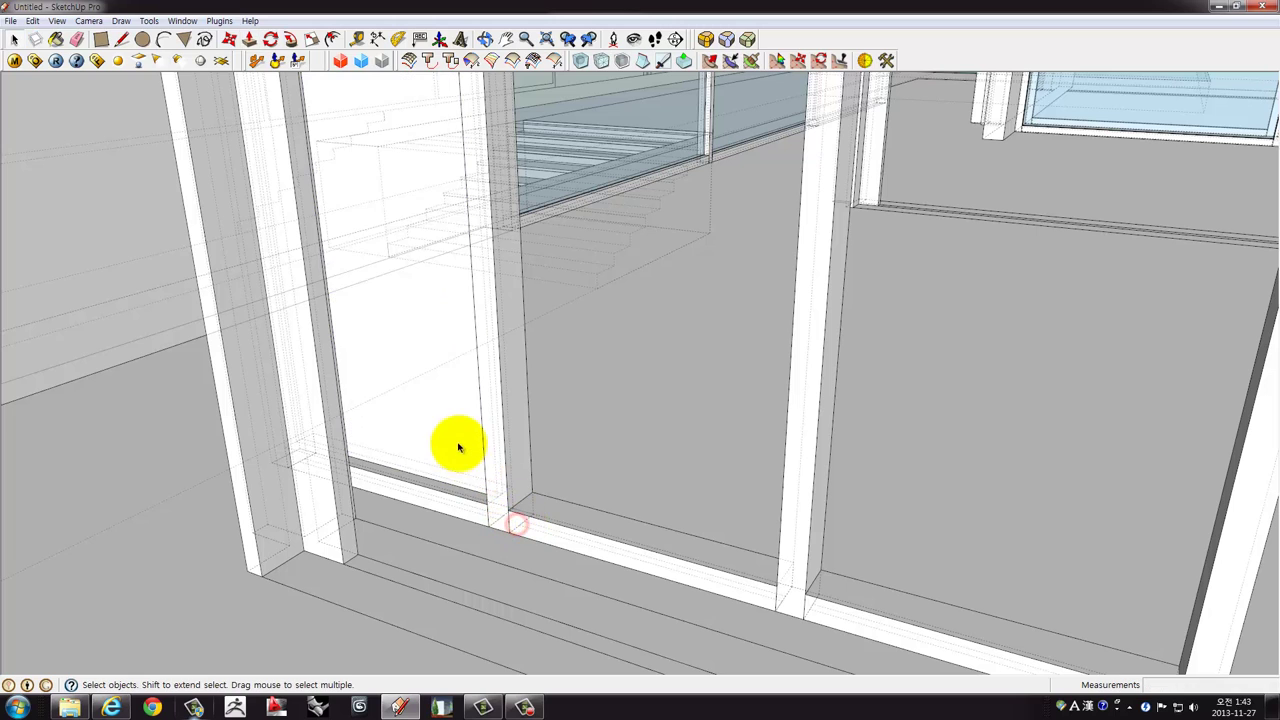
pyautogui.click(457, 441)
pyautogui.rightClick(457, 441)
pyautogui.click(492, 558)
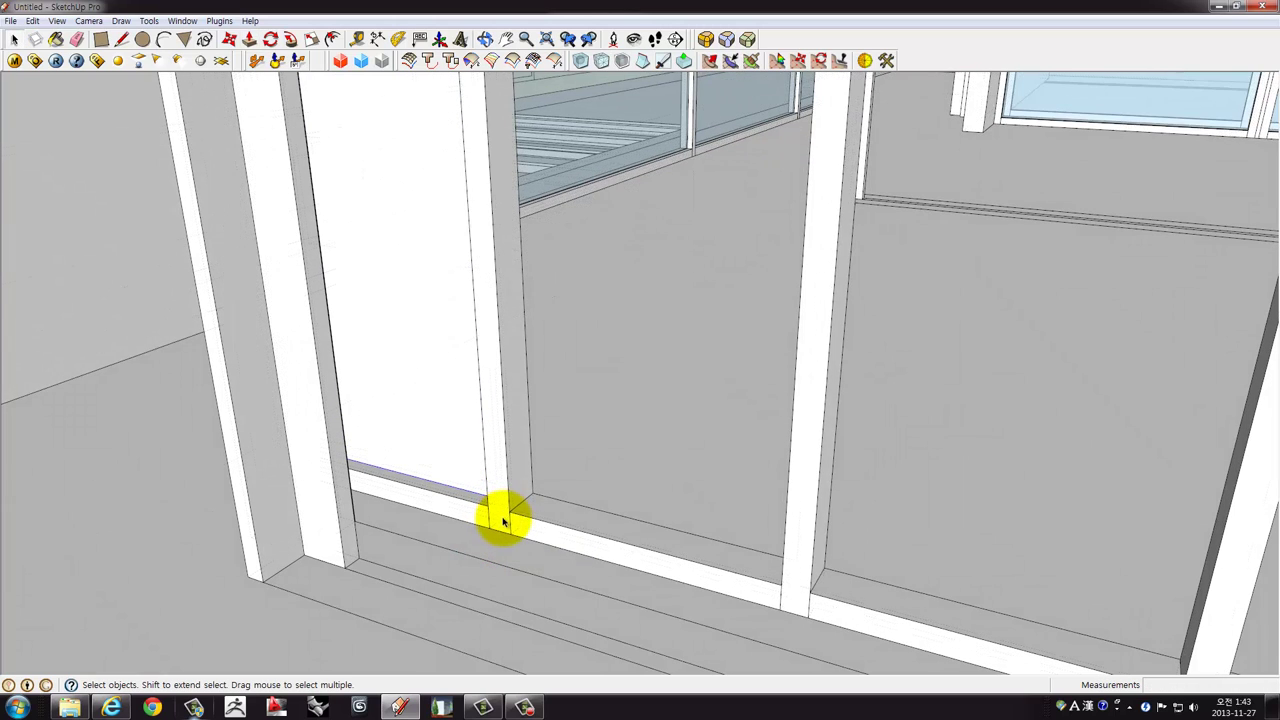
pyautogui.moveTo(500, 520); pyautogui.dragTo(483, 515, button='middle')
# Copy the door panel 1080 mm to the next bay and array it *7 along the front.
pyautogui.press('m')
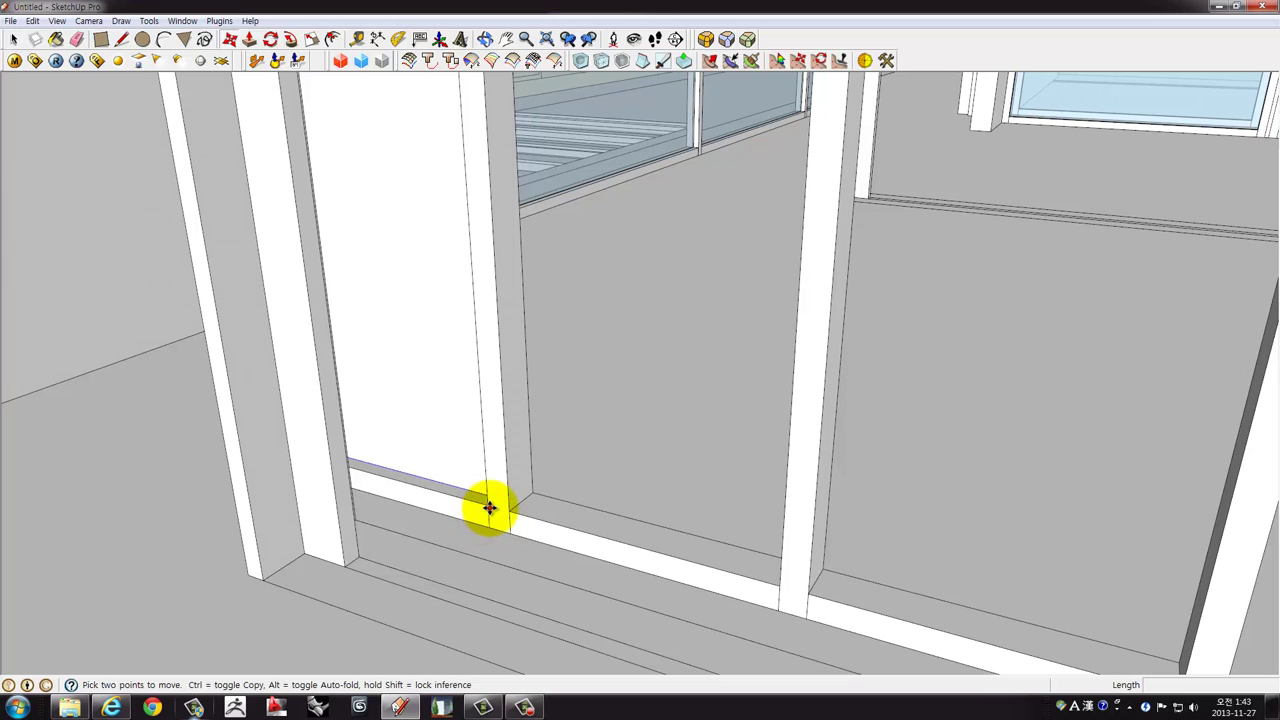
pyautogui.press('ctrl')
pyautogui.click(489, 508)
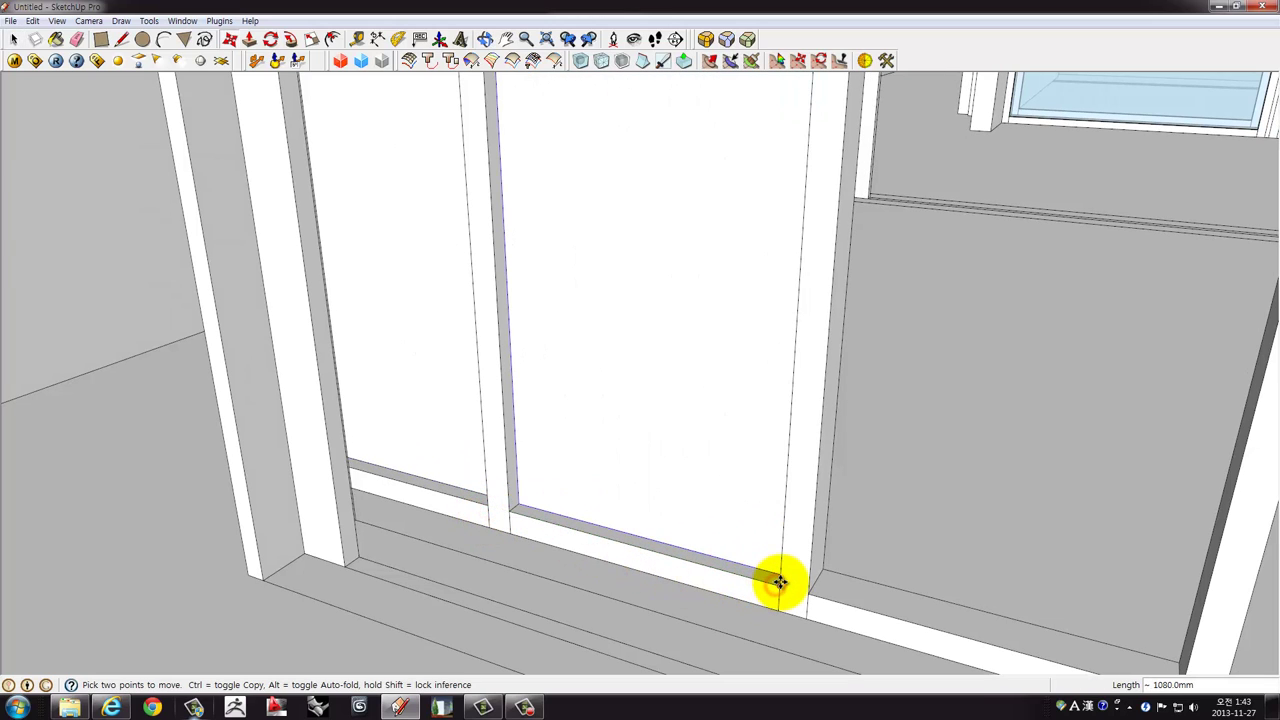
pyautogui.write('*7')
pyautogui.press('Return')
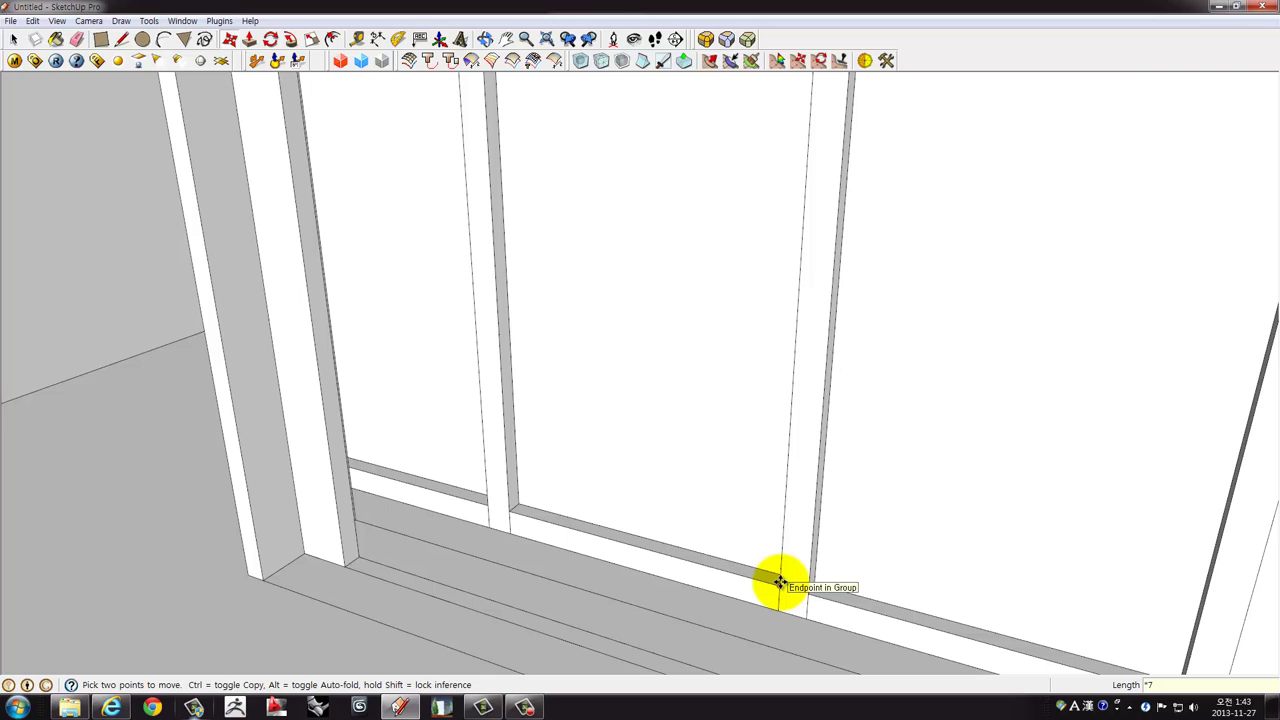
pyautogui.scroll(-5, 829, 386)
pyautogui.moveTo(834, 369)
pyautogui.mouseDown(button='middle')
pyautogui.moveTo(477, 343)
pyautogui.moveTo(677, 409)
pyautogui.mouseUp(button='middle')
pyautogui.scroll(3, 814, 374)
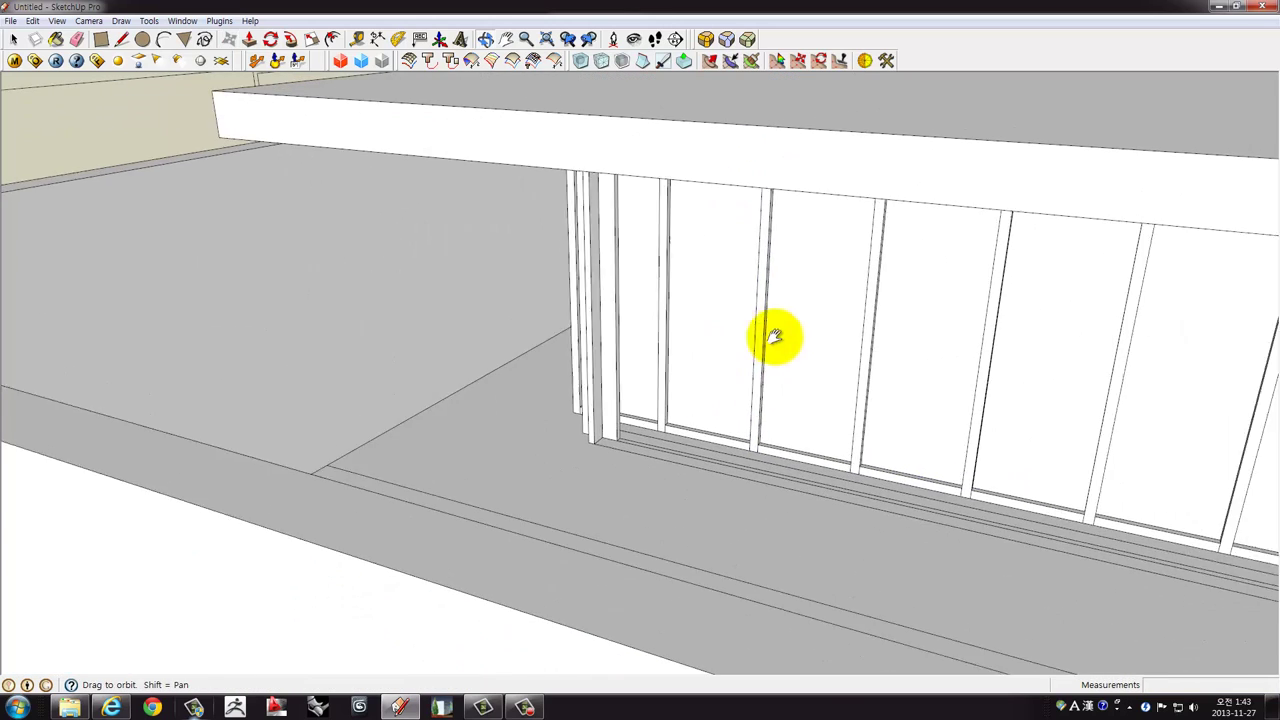
pyautogui.press('m')
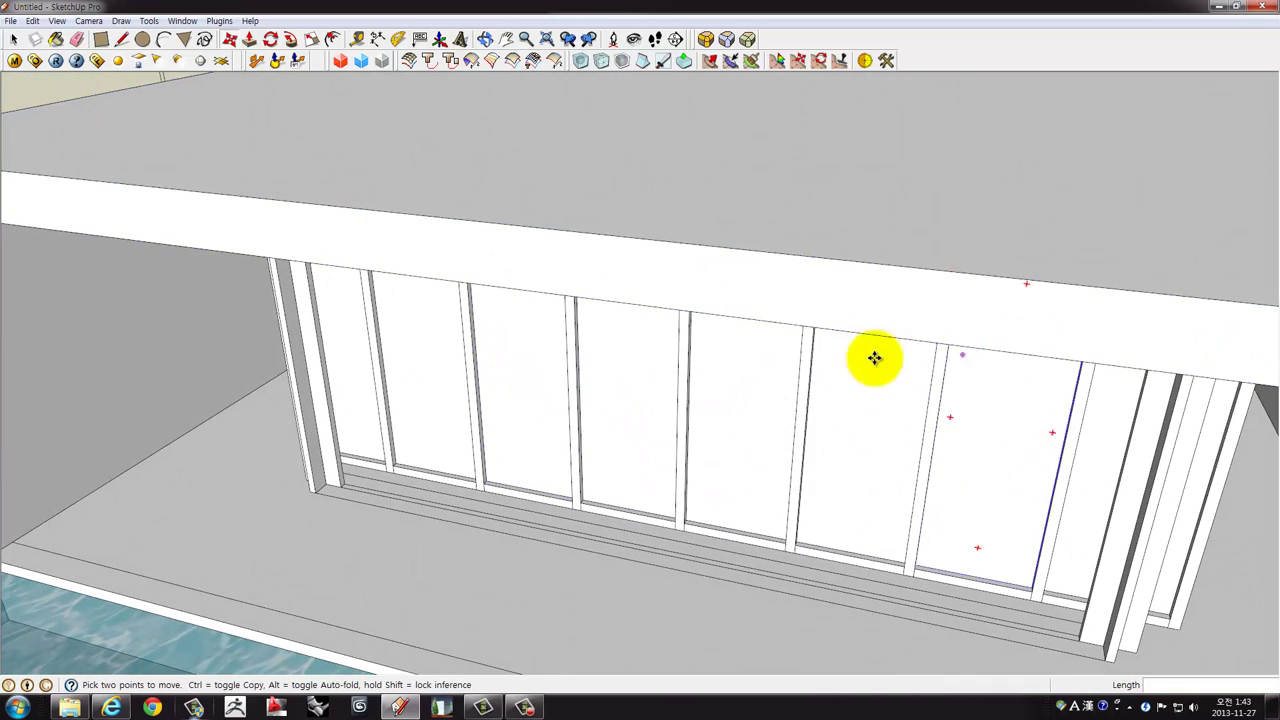
pyautogui.moveTo(875, 358)
pyautogui.mouseDown(button='middle')
pyautogui.moveTo(743, 300)
pyautogui.moveTo(465, 375)
pyautogui.mouseUp(button='middle')
pyautogui.press('space')
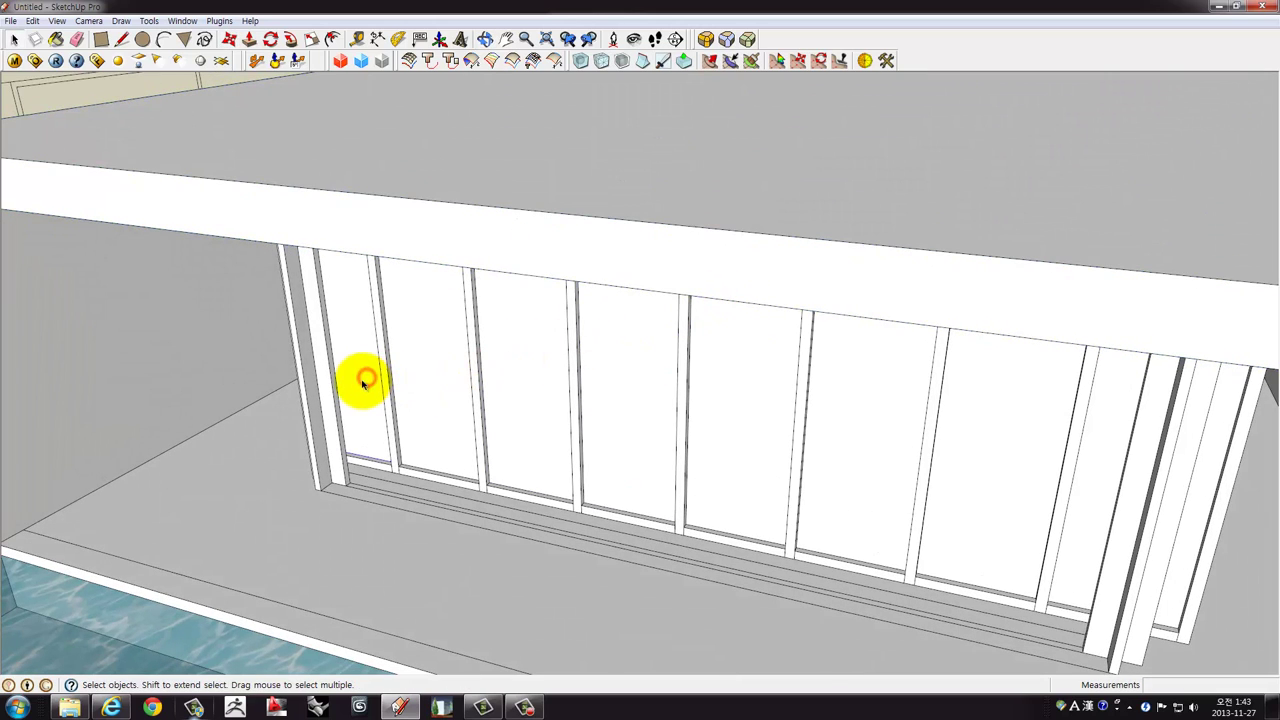
# Paint the five front panes with Translucent_Glass_Blue from the Materials browser.
pyautogui.click(175, 21)
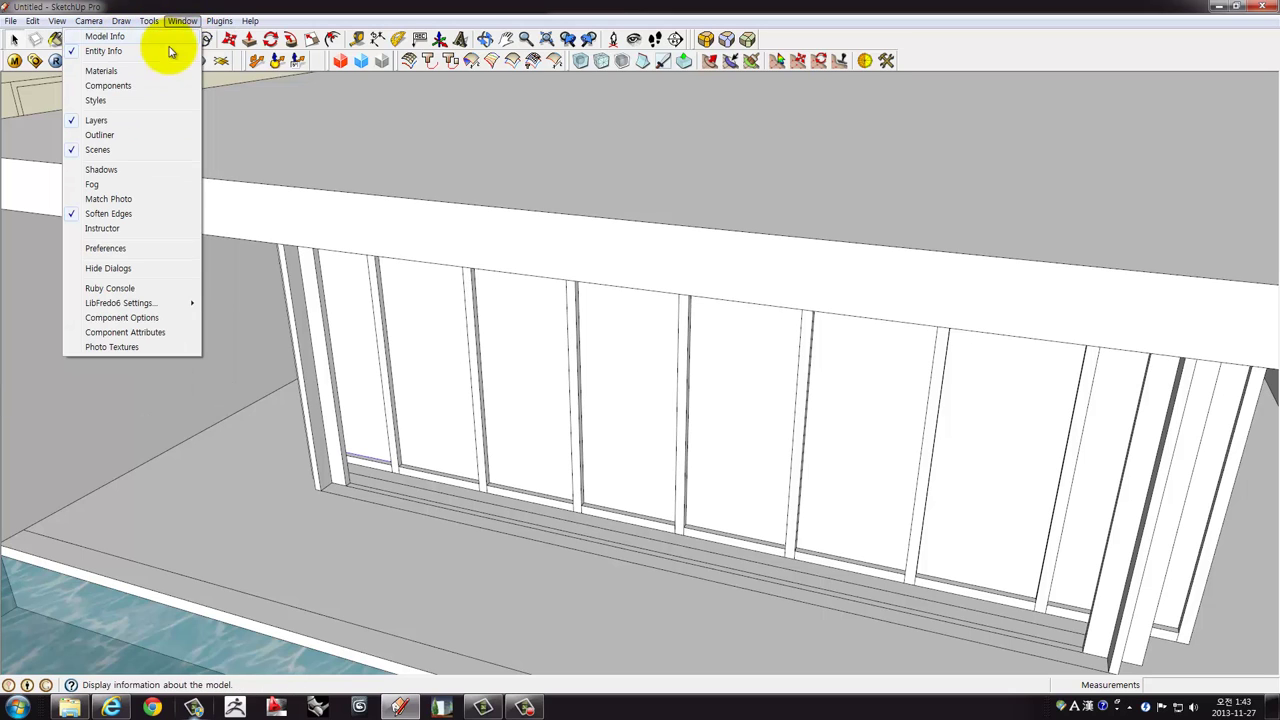
pyautogui.click(138, 72)
pyautogui.click(921, 263)
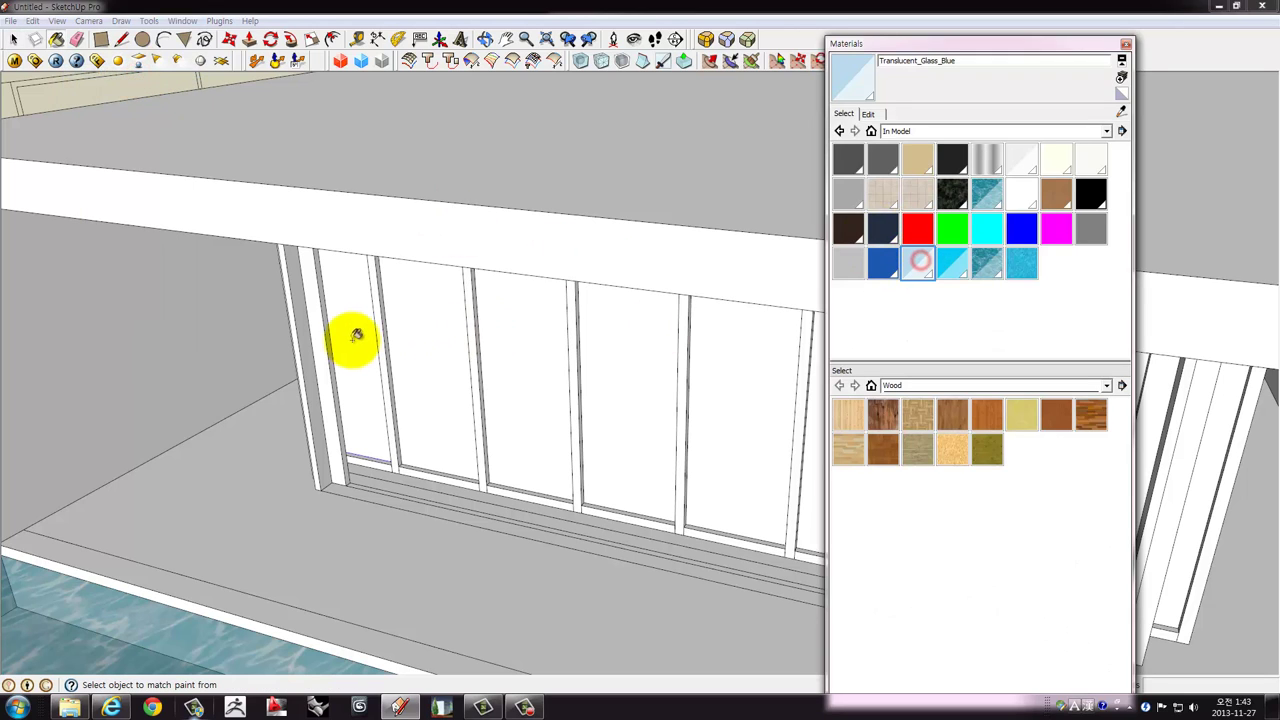
pyautogui.click(349, 342)
pyautogui.click(420, 354)
pyautogui.click(522, 365)
pyautogui.click(622, 381)
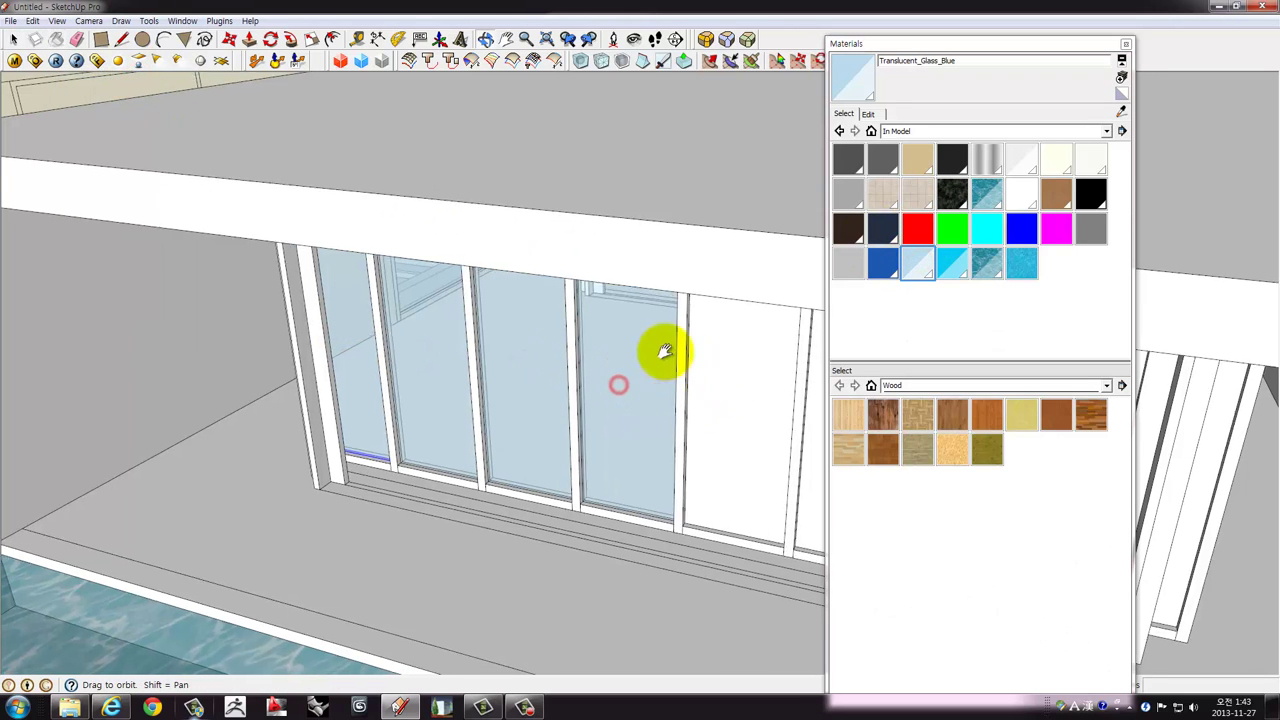
pyautogui.moveTo(622, 381); pyautogui.dragTo(409, 320, button='middle')
pyautogui.click(428, 345)
pyautogui.moveTo(667, 390)
pyautogui.mouseDown(button='middle')
pyautogui.moveTo(586, 334)
pyautogui.moveTo(746, 374)
pyautogui.moveTo(675, 368)
pyautogui.moveTo(773, 307)
pyautogui.mouseUp(button='middle')
pyautogui.scroll(-2, 675, 368)
pyautogui.scroll(-2, 694, 351)
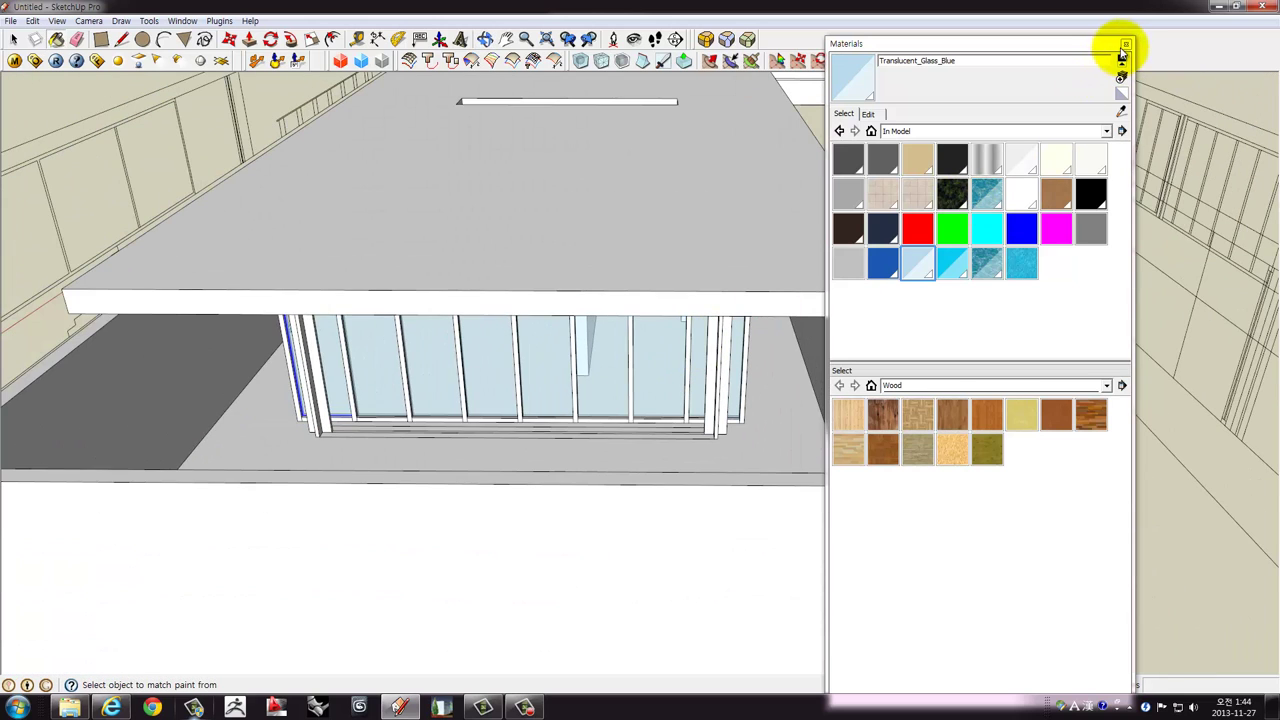
# Close the Materials browser and orbit around the whole building and pools.
pyautogui.click(1126, 44)
pyautogui.moveTo(980, 200)
pyautogui.mouseDown(button='middle')
pyautogui.moveTo(880, 240)
pyautogui.moveTo(753, 266)
pyautogui.mouseUp(button='middle')
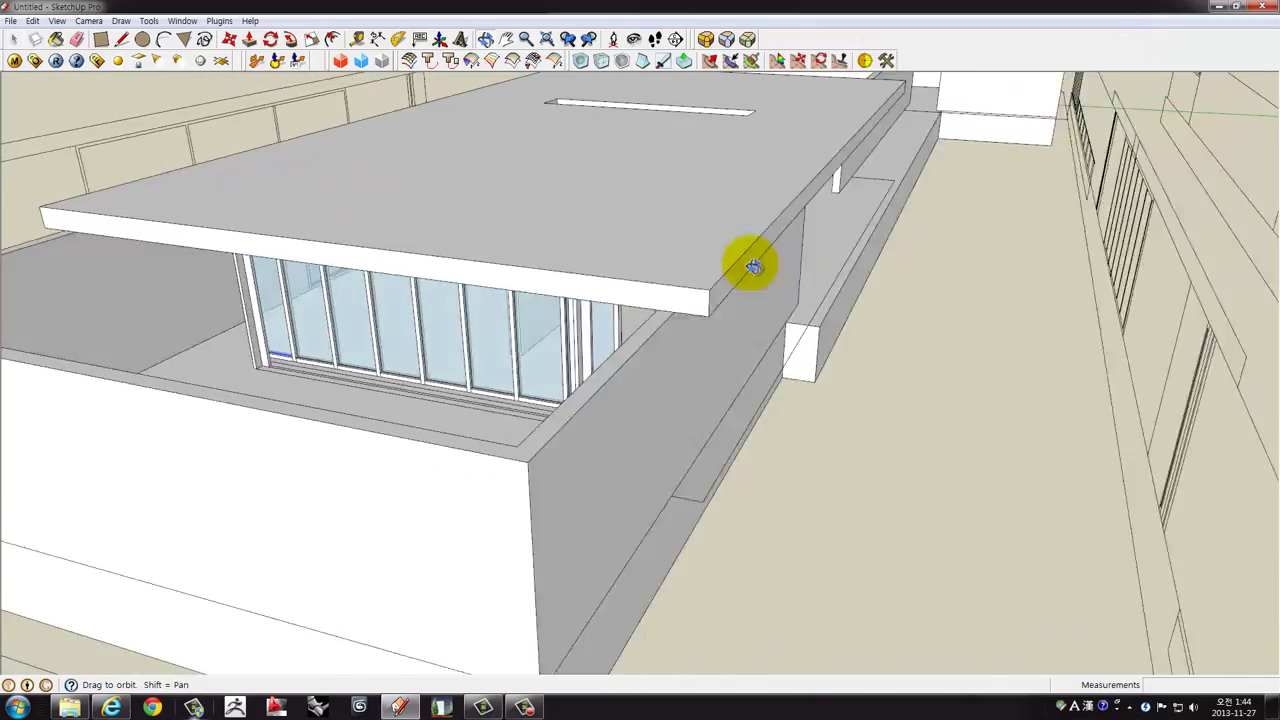
pyautogui.scroll(-4, 753, 266)
pyautogui.moveTo(666, 260)
pyautogui.mouseDown(button='middle')
pyautogui.moveTo(749, 269)
pyautogui.moveTo(729, 346)
pyautogui.moveTo(694, 347)
pyautogui.moveTo(786, 251)
pyautogui.moveTo(997, 237)
pyautogui.moveTo(1103, 314)
pyautogui.moveTo(697, 305)
pyautogui.moveTo(686, 294)
pyautogui.moveTo(771, 371)
pyautogui.moveTo(389, 287)
pyautogui.moveTo(249, 363)
pyautogui.moveTo(886, 209)
pyautogui.moveTo(656, 226)
pyautogui.moveTo(865, 234)
pyautogui.moveTo(957, 214)
pyautogui.moveTo(814, 214)
pyautogui.moveTo(886, 209)
pyautogui.moveTo(855, 268)
pyautogui.moveTo(1240, 222)
pyautogui.mouseUp(button='middle')
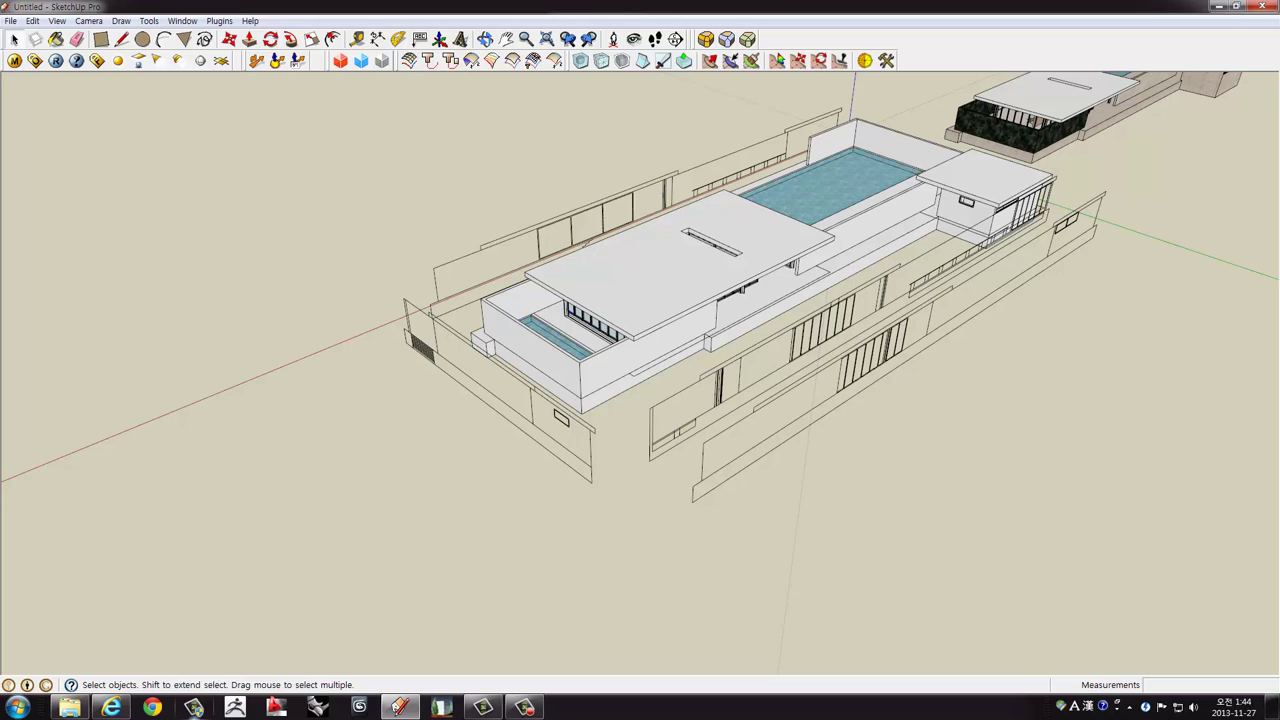
# Hide the Plan and barcelona Pavilion layers, then close the Layers and Entity Info panels.
pyautogui.click(1172, 122)
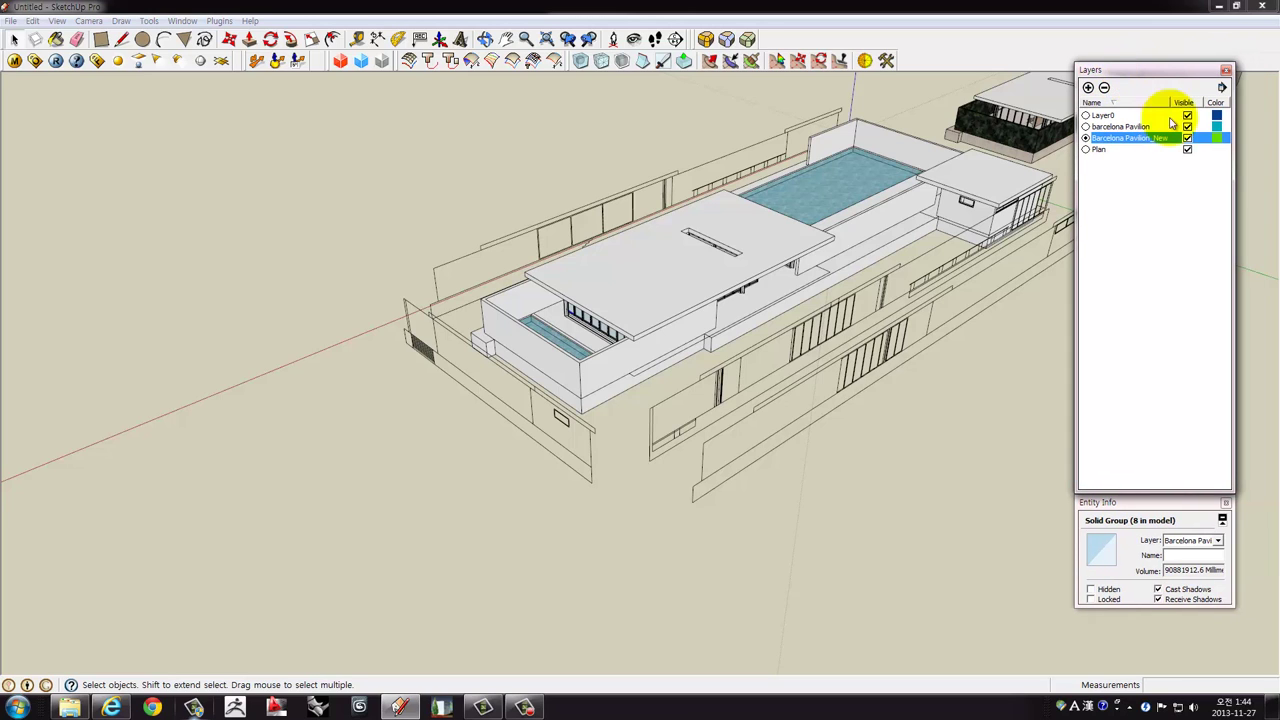
pyautogui.click(1188, 150)
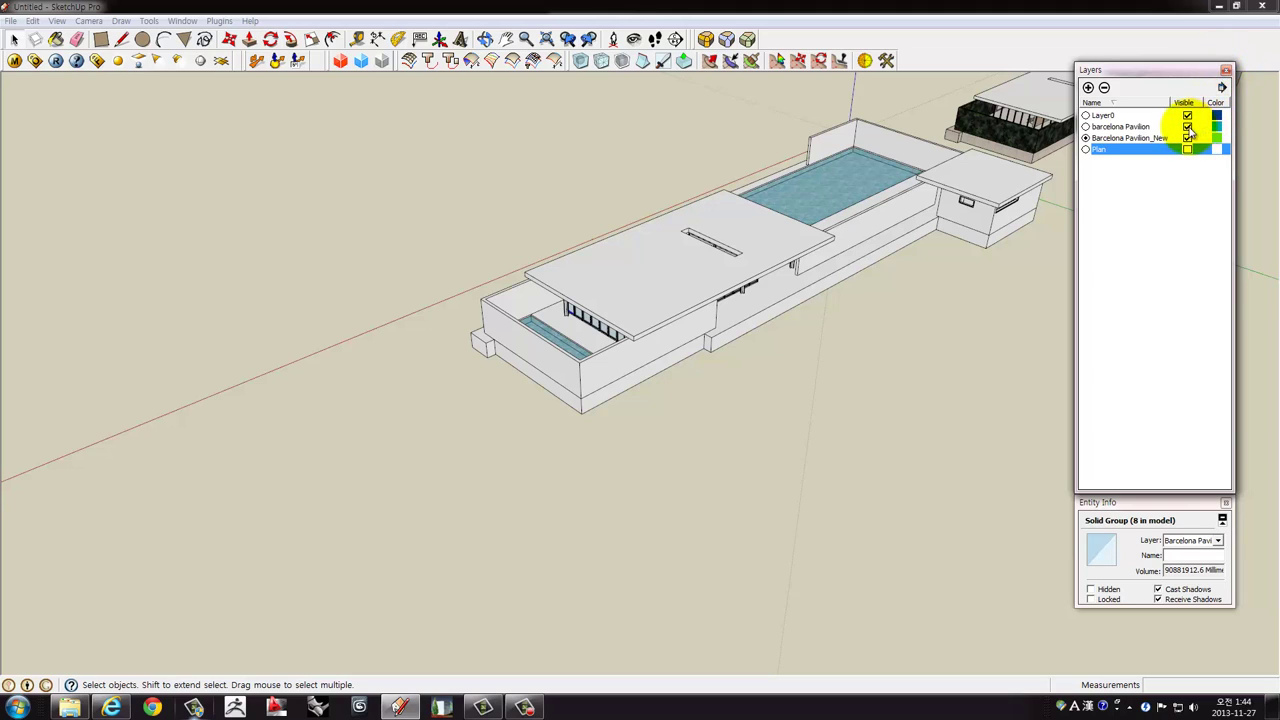
pyautogui.click(1187, 127)
pyautogui.click(1225, 71)
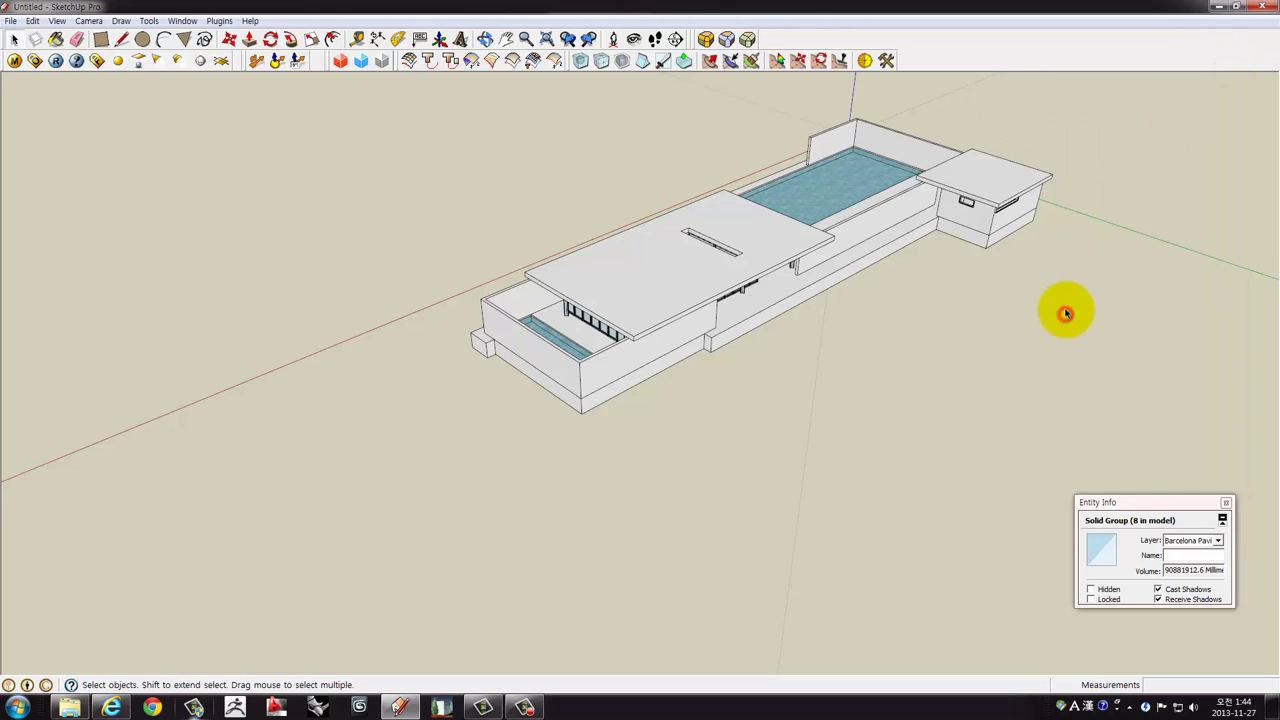
pyautogui.click(1066, 314)
pyautogui.click(1226, 503)
pyautogui.moveTo(1086, 343)
pyautogui.mouseDown(button='middle')
pyautogui.moveTo(877, 377)
pyautogui.moveTo(886, 331)
pyautogui.moveTo(840, 282)
pyautogui.mouseUp(button='middle')
pyautogui.scroll(3, 514, 343)
pyautogui.scroll(3, 506, 337)
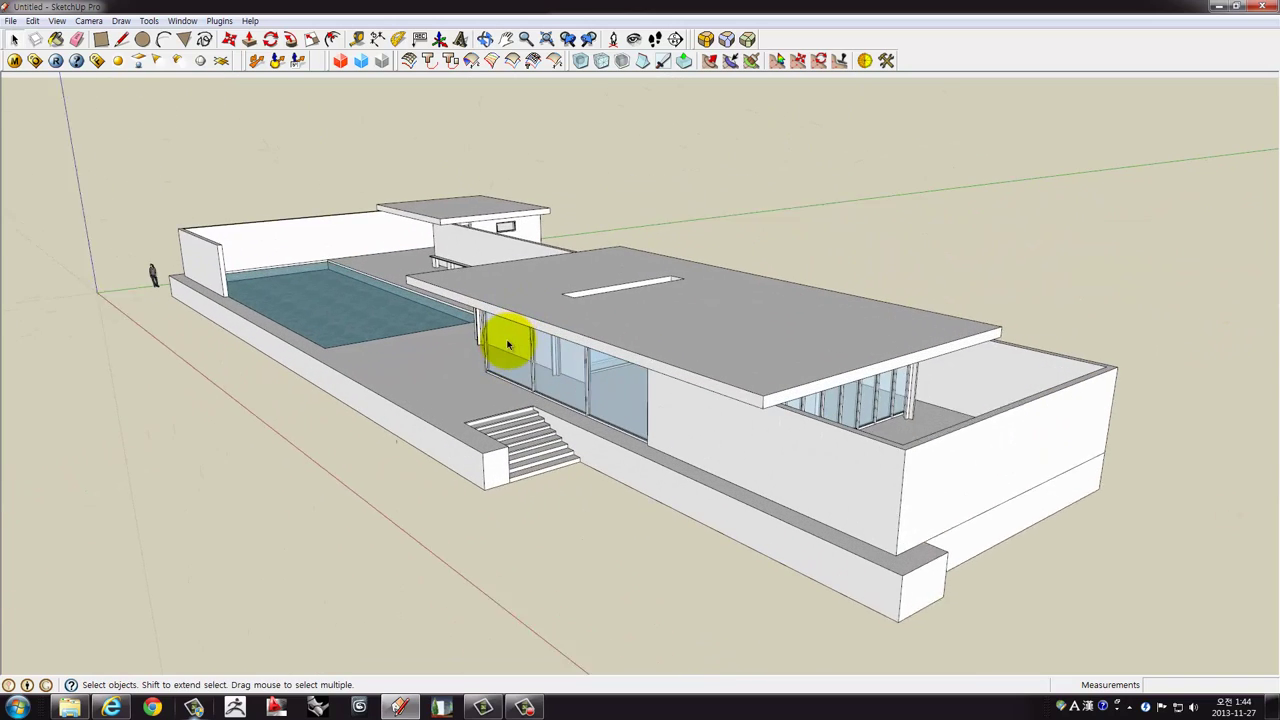
pyautogui.moveTo(506, 337)
pyautogui.mouseDown(button='middle')
pyautogui.moveTo(537, 320)
pyautogui.moveTo(503, 294)
pyautogui.mouseUp(button='middle')
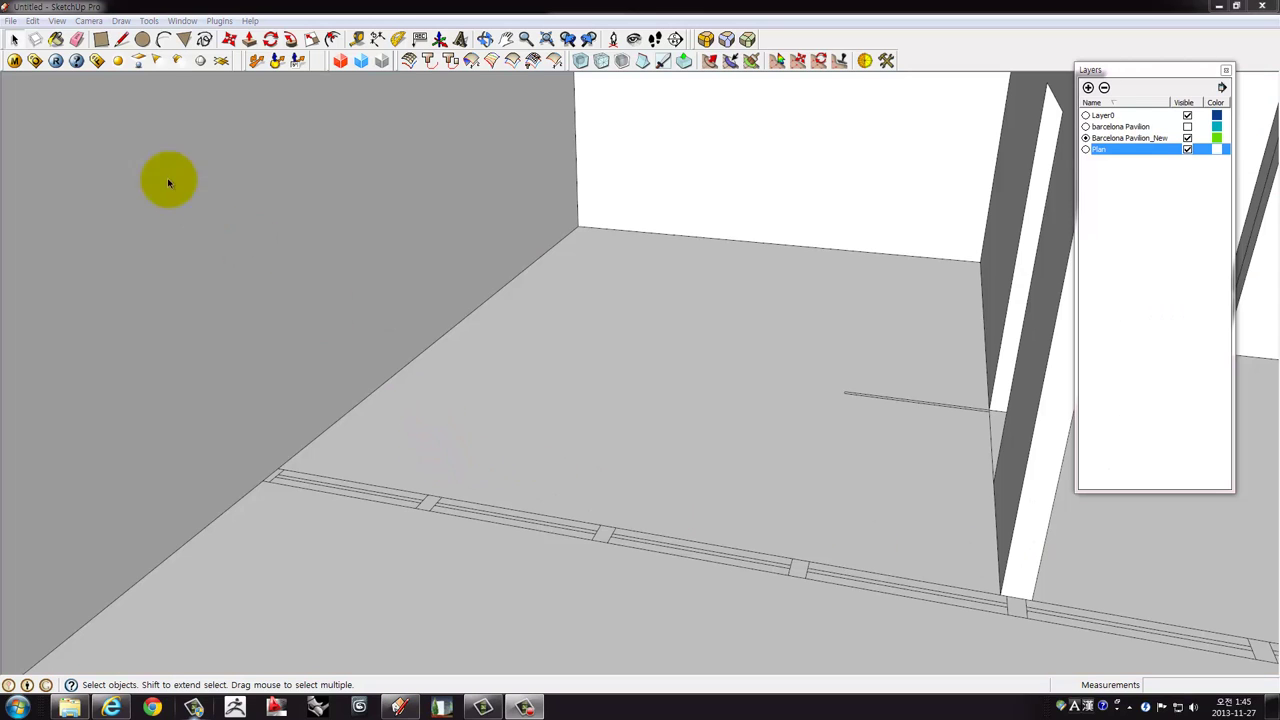
# Draw a slim post rectangle on the end of the floor track.
pyautogui.click(100, 39)
pyautogui.scroll(-1, 329, 349)
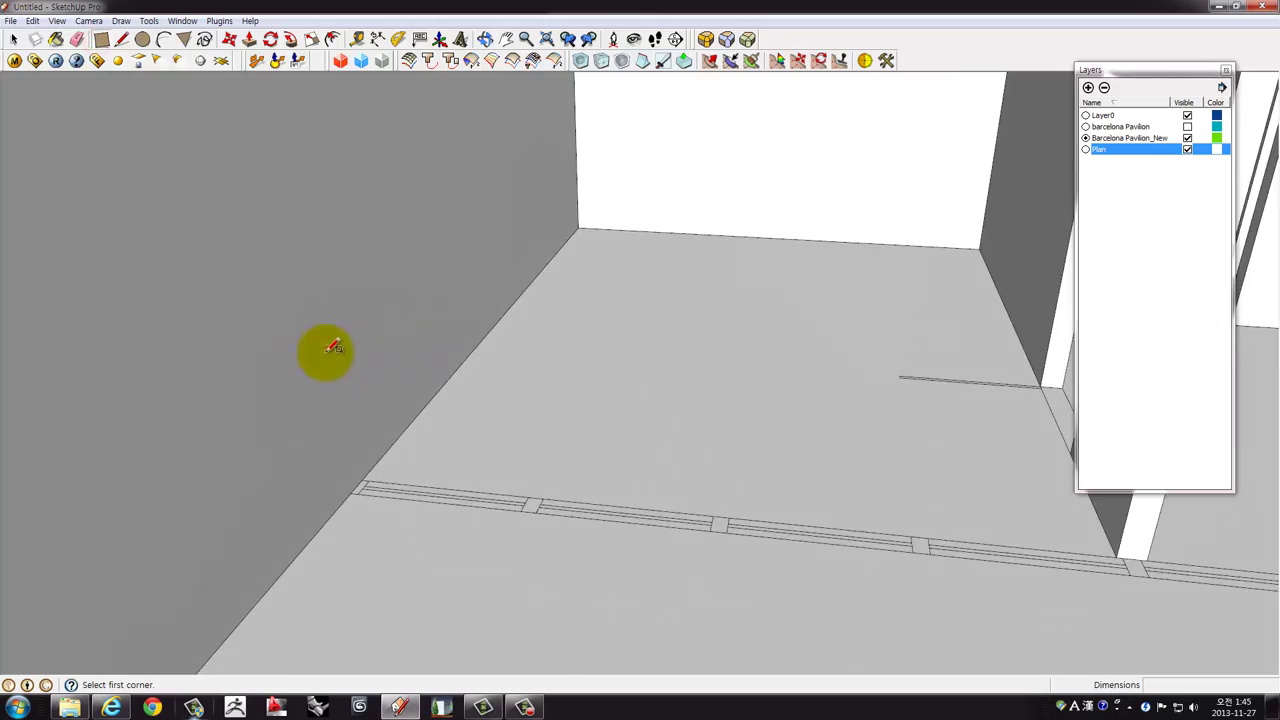
pyautogui.scroll(-3, 360, 370)
pyautogui.scroll(-2, 395, 382)
pyautogui.moveTo(409, 383)
pyautogui.mouseDown(button='middle')
pyautogui.moveTo(523, 423)
pyautogui.moveTo(851, 429)
pyautogui.moveTo(523, 434)
pyautogui.mouseUp(button='middle')
pyautogui.scroll(3, 372, 443)
pyautogui.moveTo(372, 443)
pyautogui.mouseDown(button='middle')
pyautogui.moveTo(349, 480)
pyautogui.moveTo(429, 429)
pyautogui.mouseUp(button='middle')
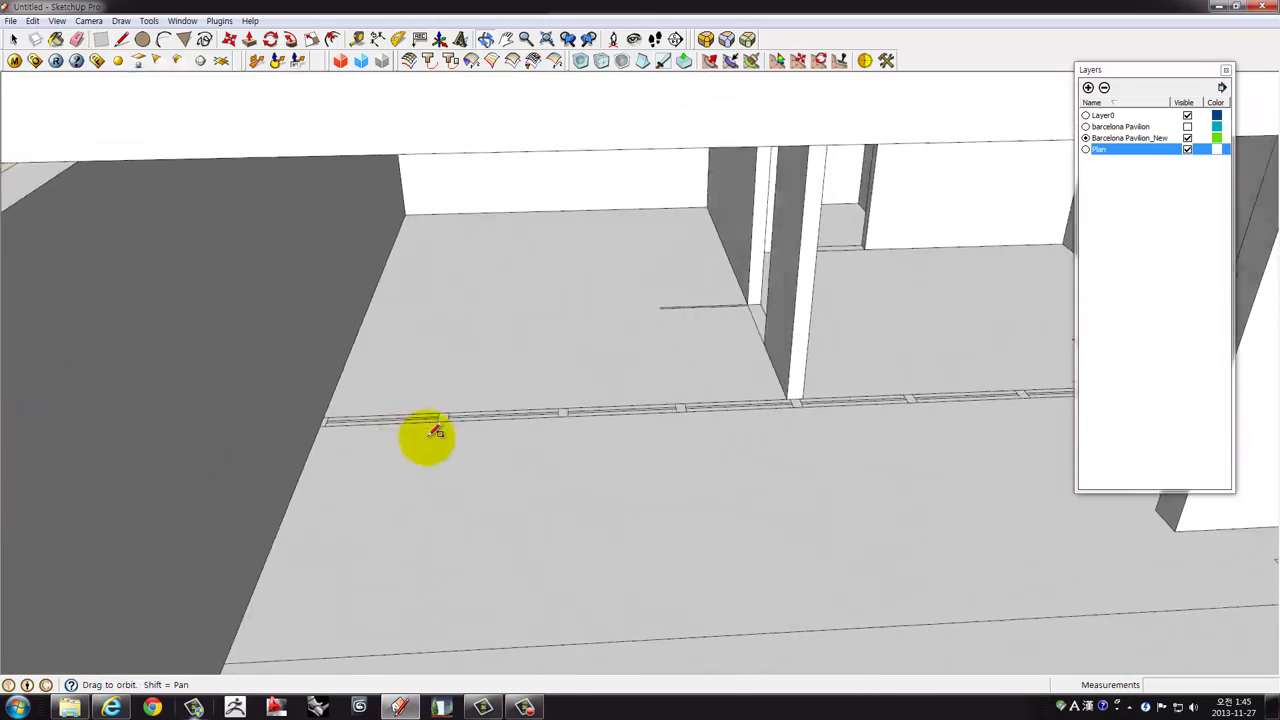
pyautogui.scroll(2, 329, 394)
pyautogui.scroll(1, 315, 418)
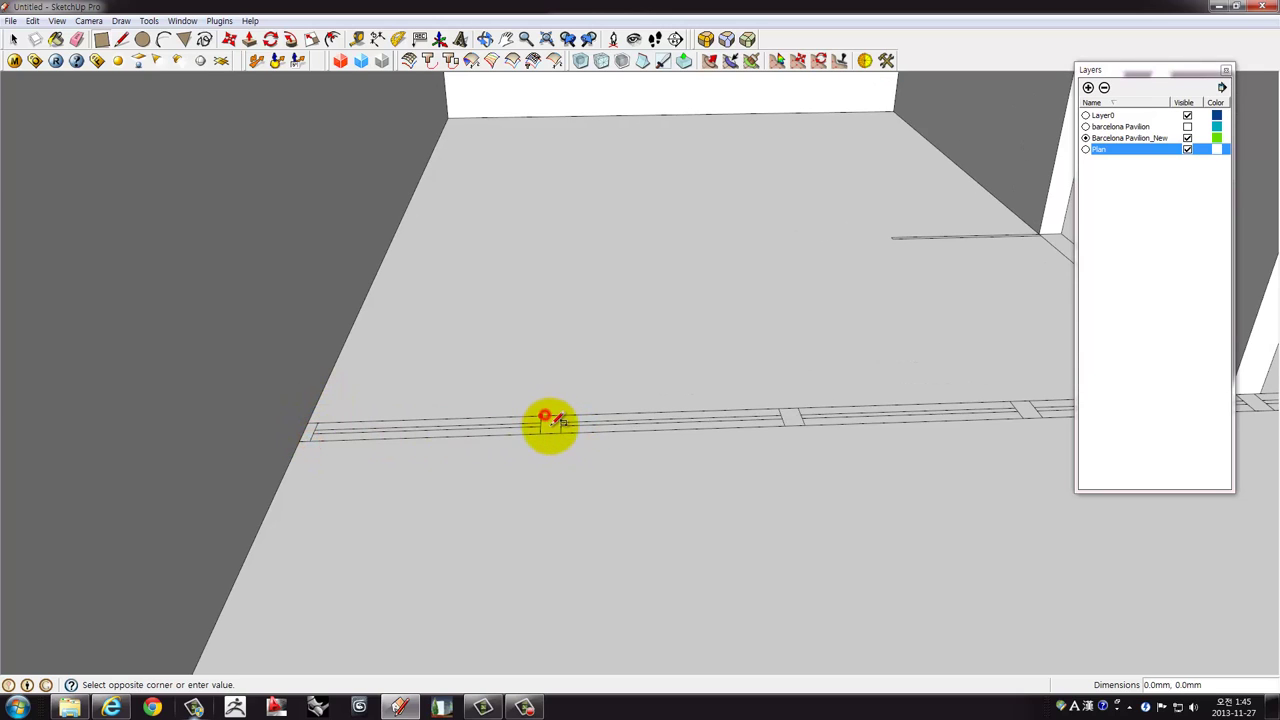
pyautogui.moveTo(816, 423)
pyautogui.keyDown('shift'); pyautogui.mouseDown(button='middle')
pyautogui.moveTo(663, 425)
pyautogui.moveTo(734, 451)
pyautogui.moveTo(646, 466)
pyautogui.mouseUp(button='middle'); pyautogui.keyUp('shift')
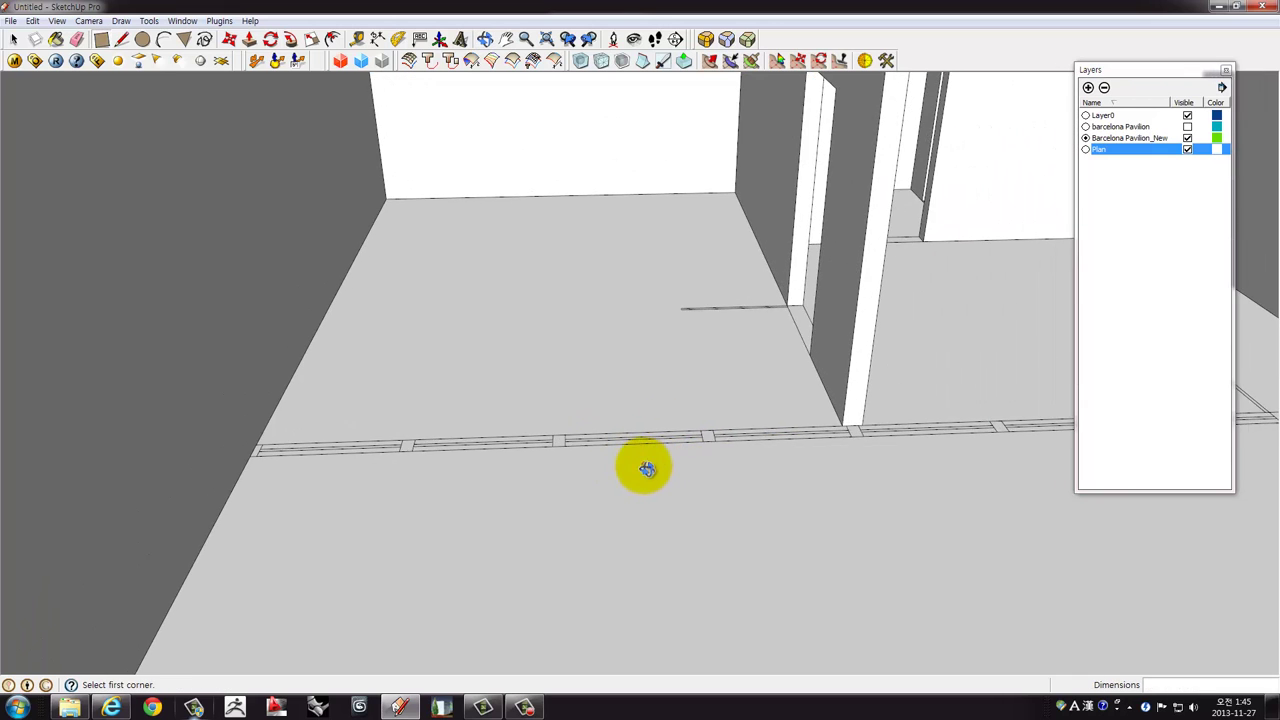
pyautogui.moveTo(501, 440); pyautogui.dragTo(258, 290, button='middle')
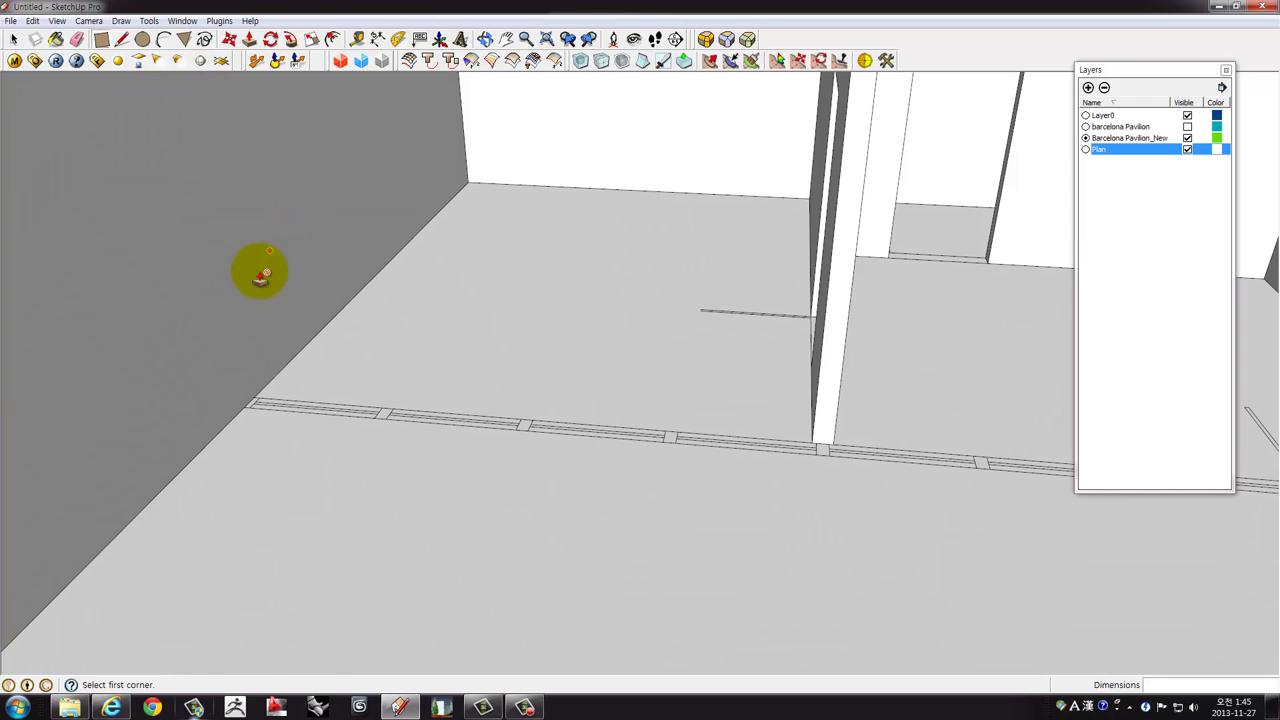
# Push the post up 3240 mm to the underside of the roof beam.
pyautogui.press('p')
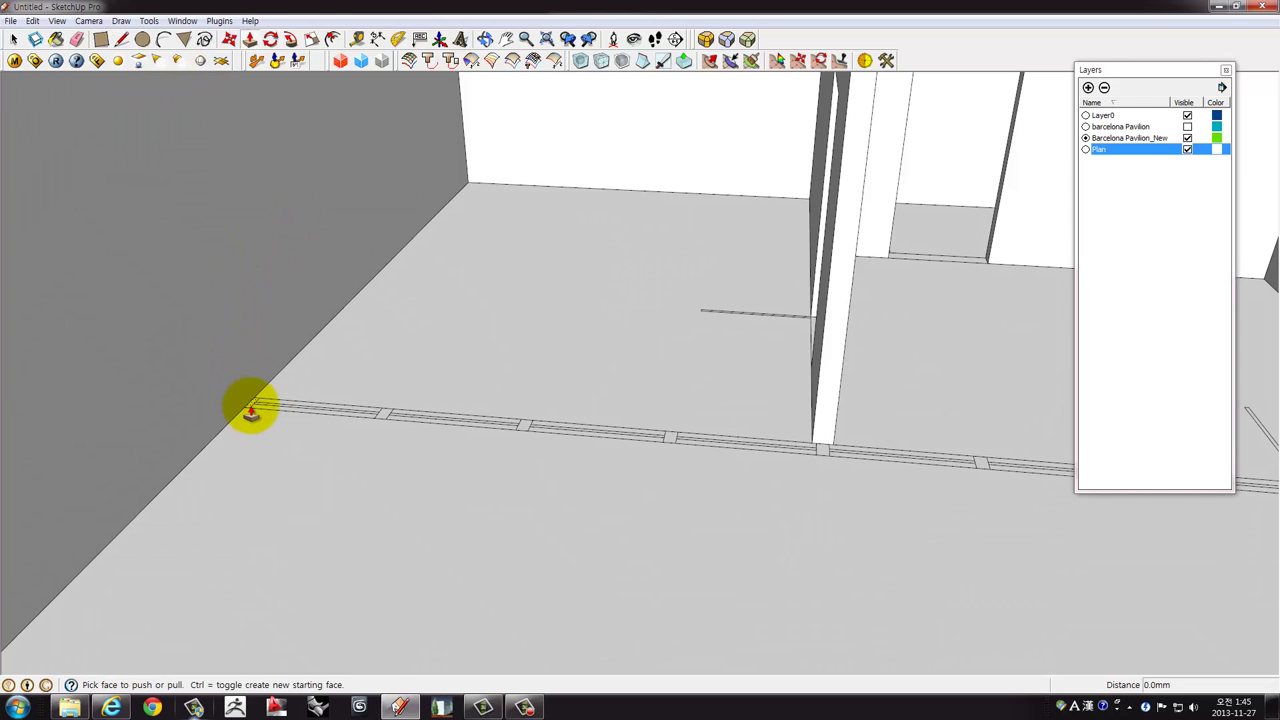
pyautogui.scroll(-3, 247, 353)
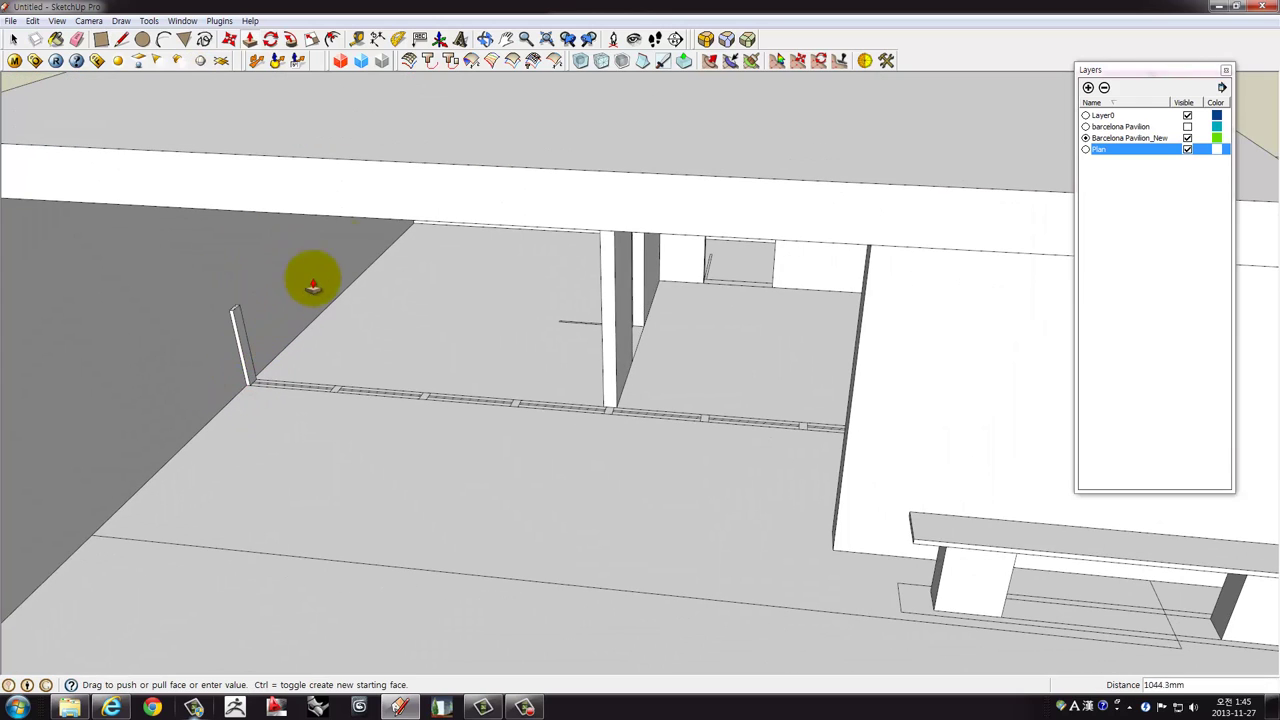
pyautogui.click(364, 221)
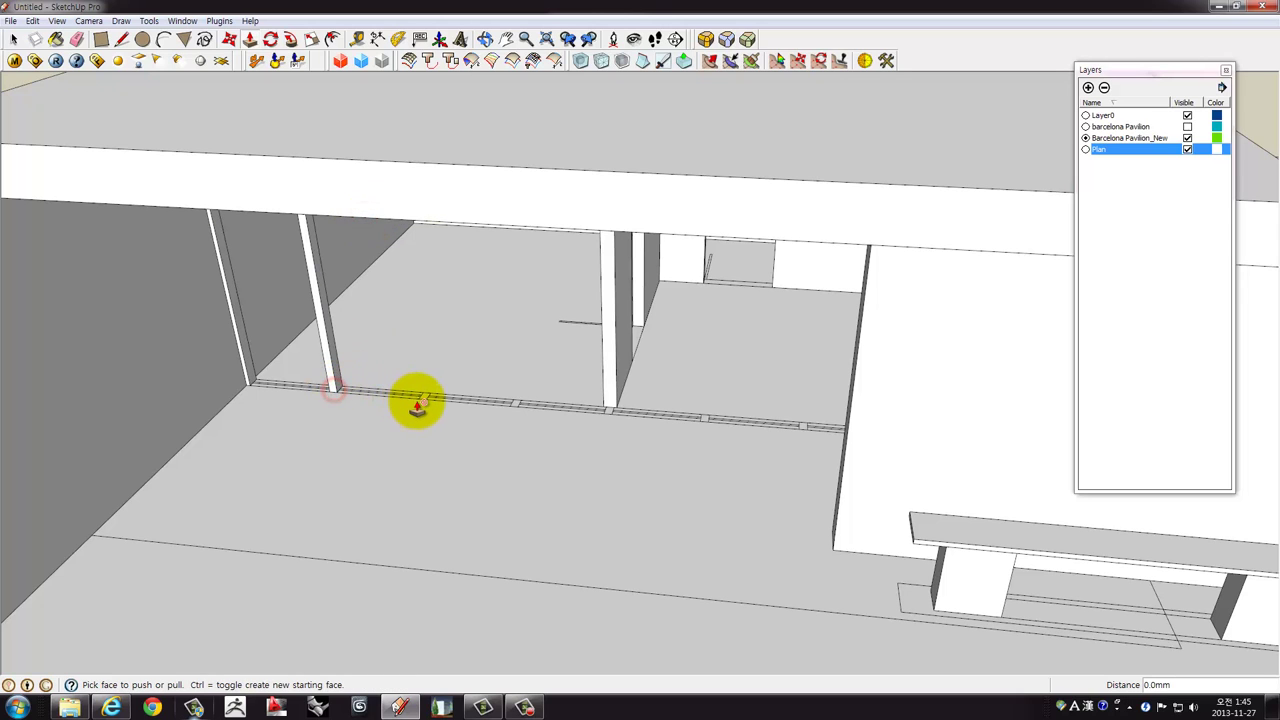
pyautogui.press('space')
pyautogui.moveTo(457, 420); pyautogui.dragTo(485, 368, button='middle')
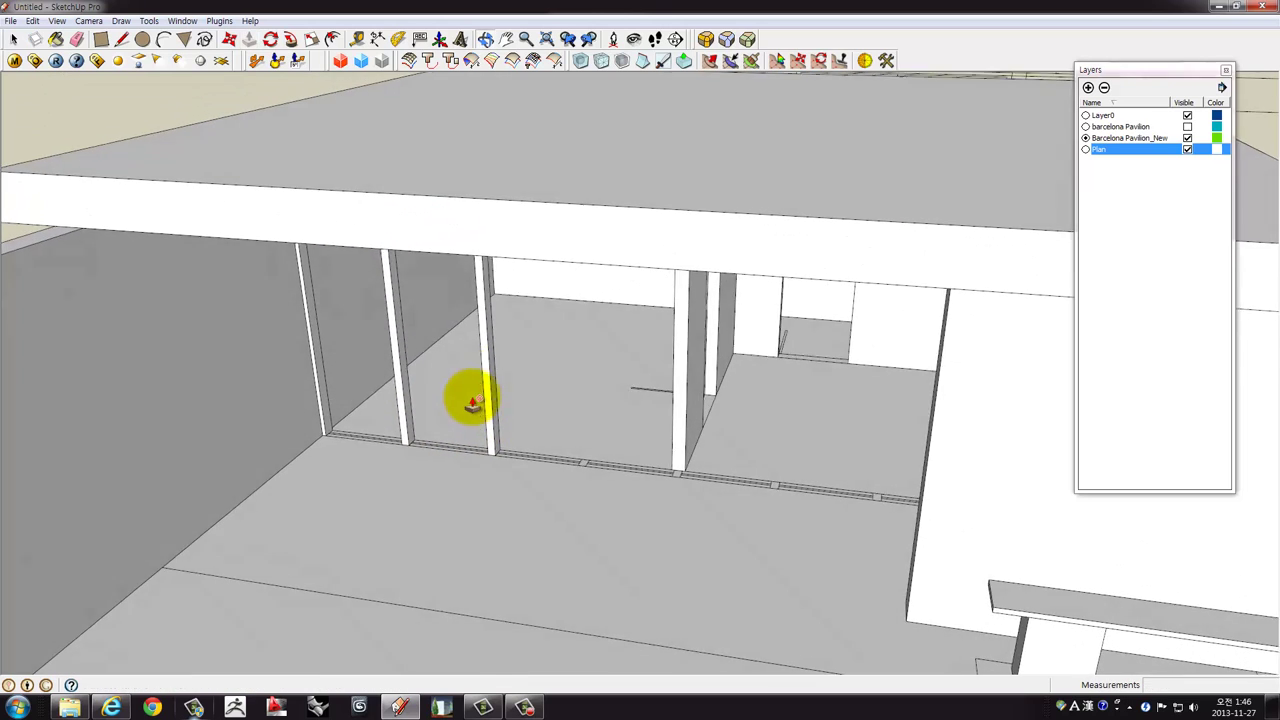
# Make each of the three new door posts a group.
pyautogui.rightClick(485, 368)
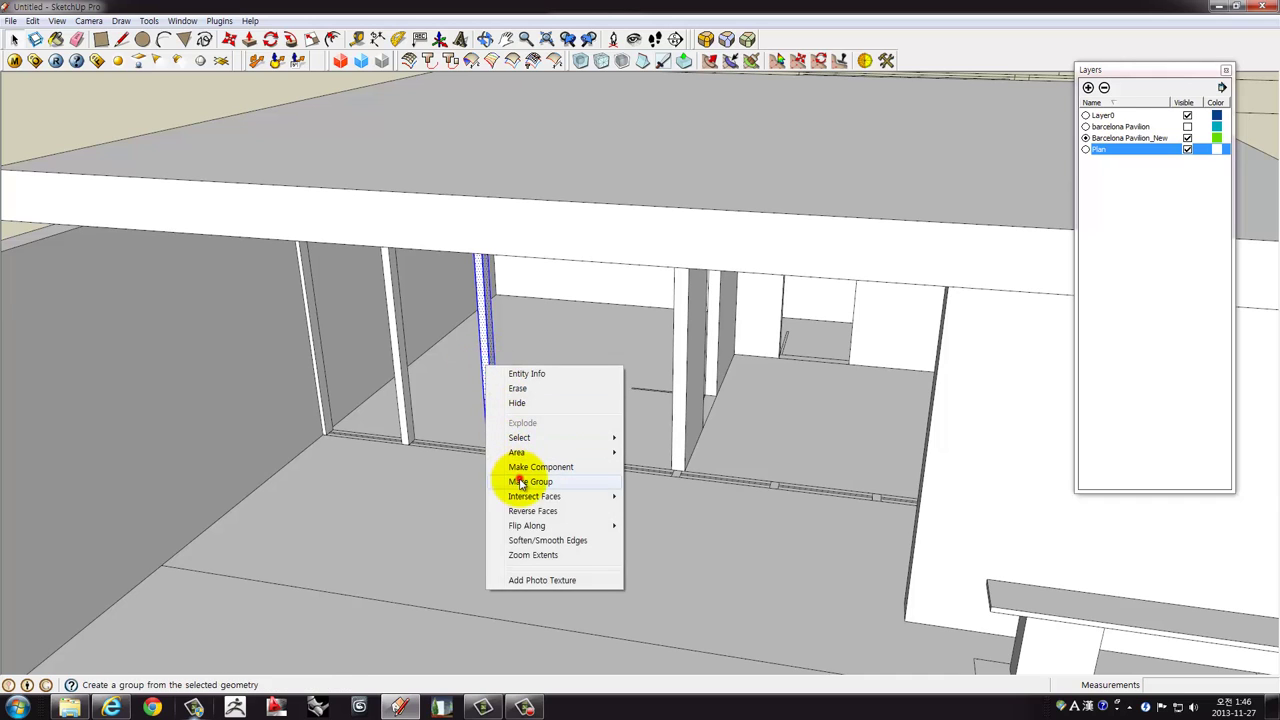
pyautogui.click(520, 482)
pyautogui.rightClick(400, 359)
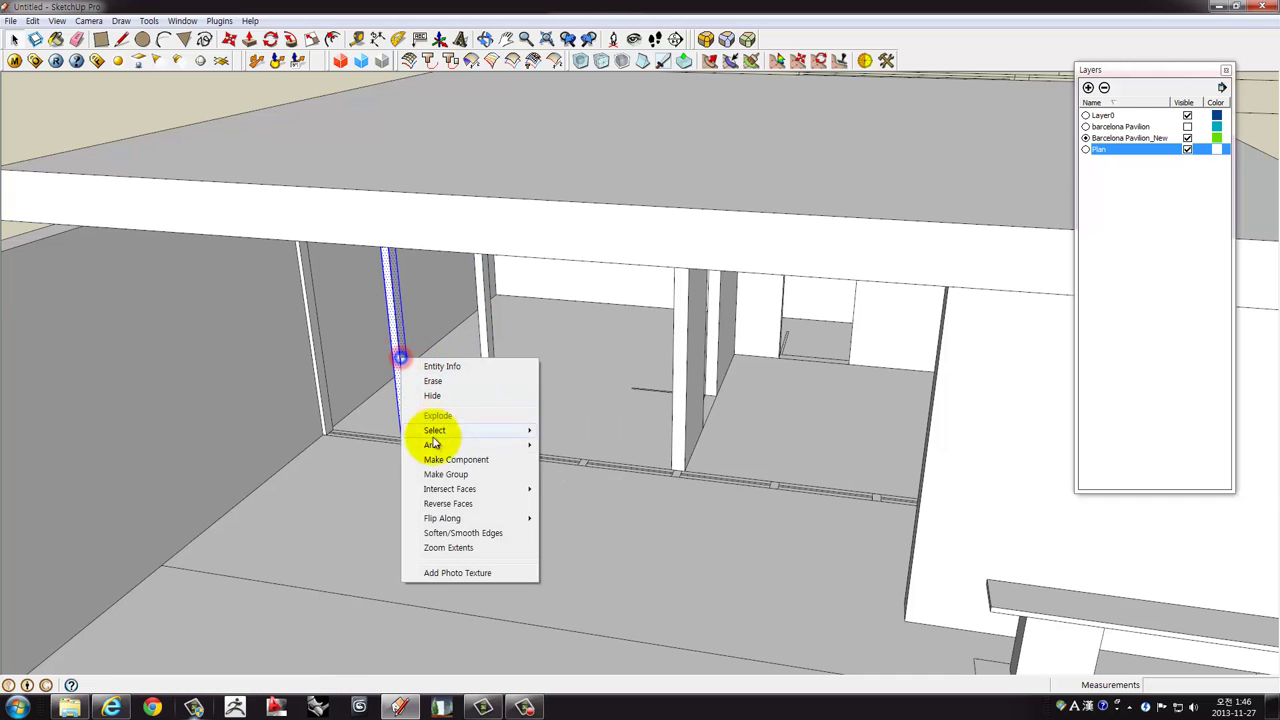
pyautogui.click(435, 474)
pyautogui.rightClick(322, 374)
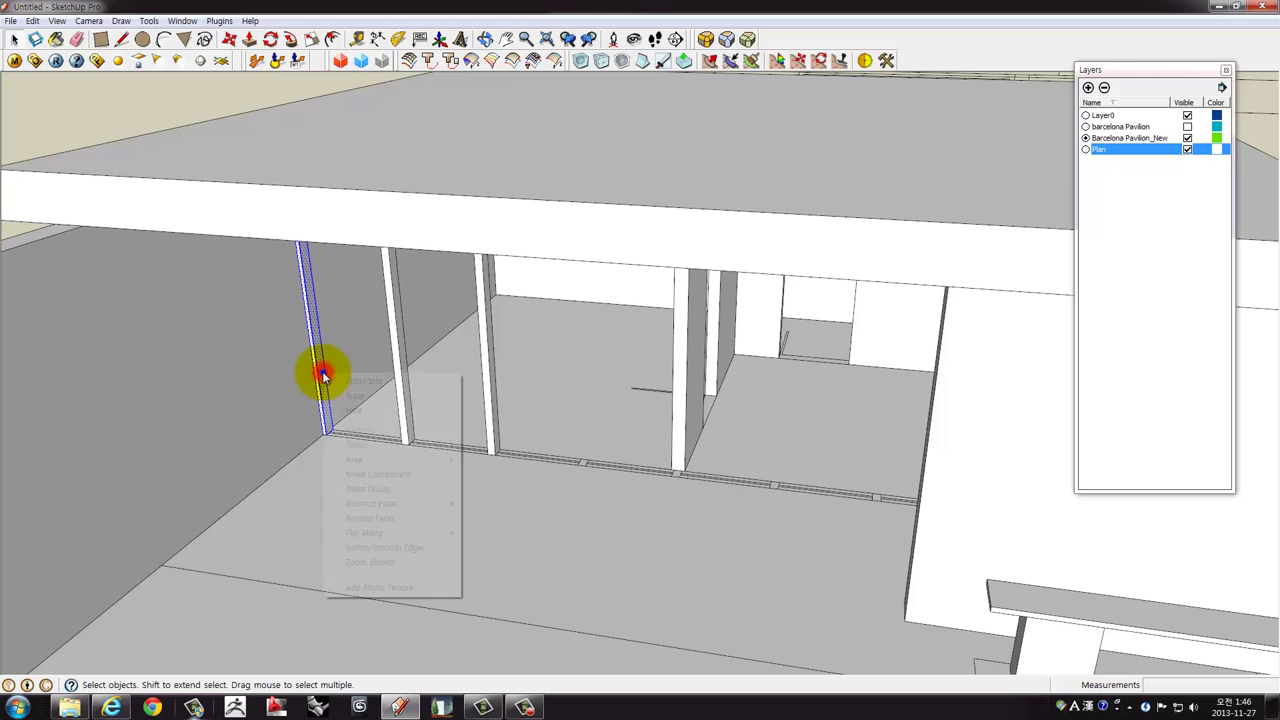
pyautogui.click(381, 489)
pyautogui.scroll(3, 493, 443)
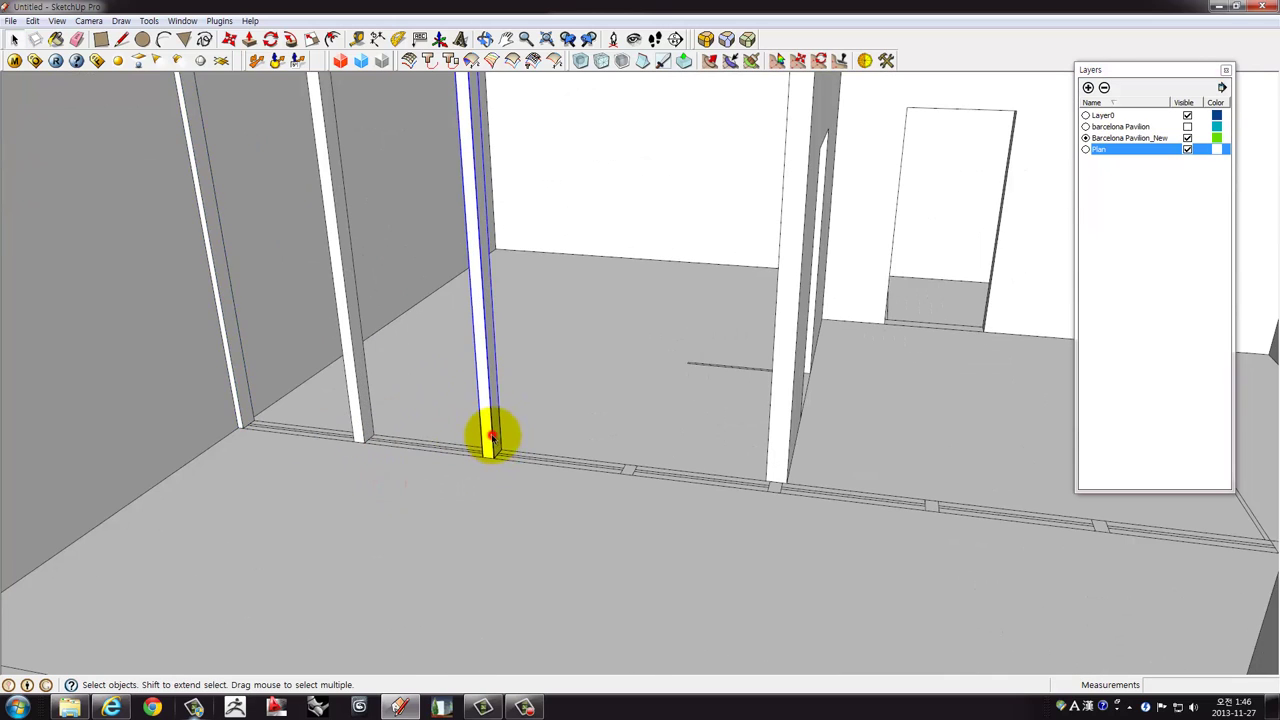
pyautogui.scroll(2, 492, 437)
pyautogui.scroll(1, 534, 449)
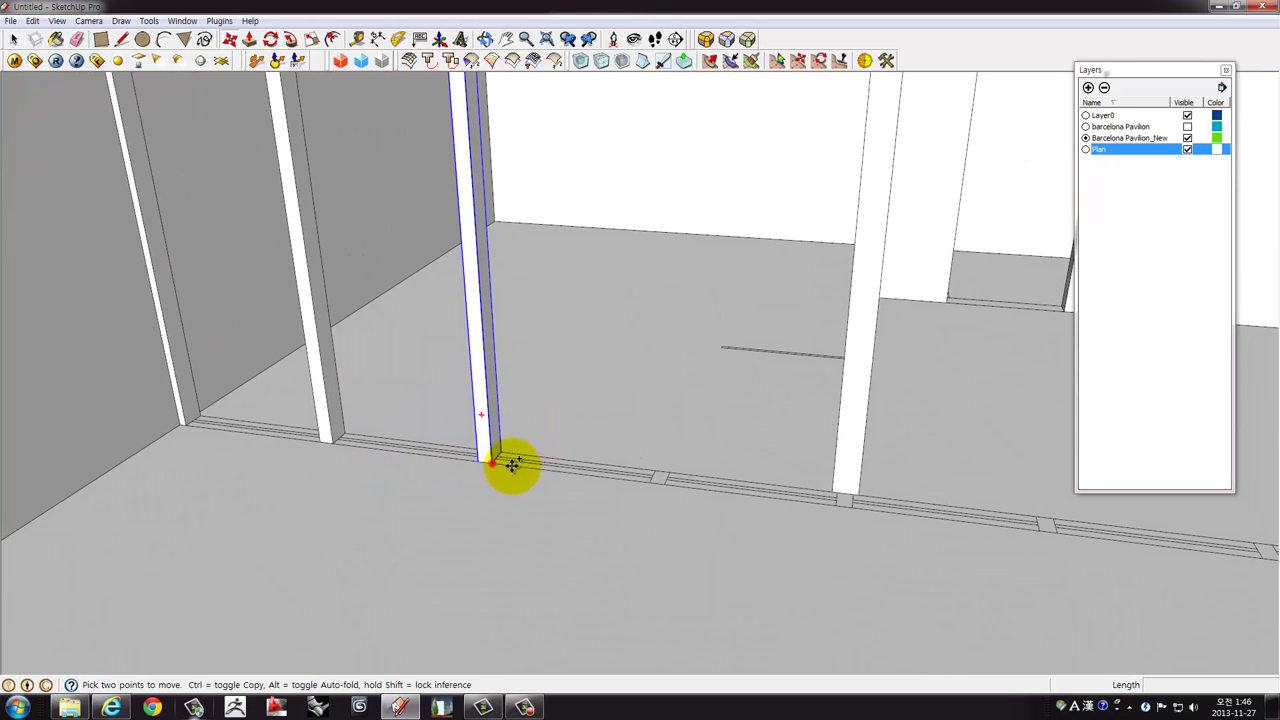
# Copy a post along the floor track and repeat it into evenly spaced posts.
pyautogui.click(512, 465)
pyautogui.click(660, 491)
pyautogui.scroll(-3, 660, 491)
pyautogui.moveTo(660, 491)
pyautogui.keyDown('shift'); pyautogui.mouseDown(button='middle')
pyautogui.moveTo(750, 487)
pyautogui.moveTo(614, 451)
pyautogui.moveTo(760, 458)
pyautogui.mouseUp(button='middle'); pyautogui.keyUp('shift')
pyautogui.write('*4')
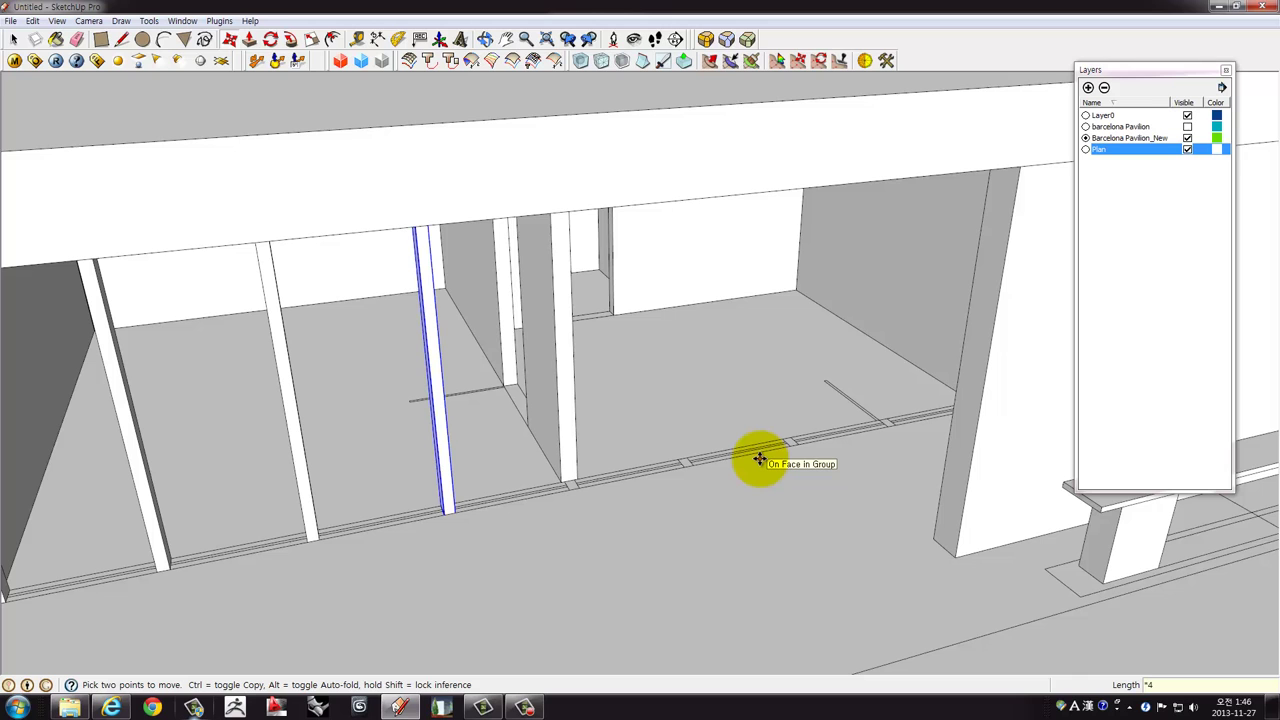
pyautogui.press('Return')
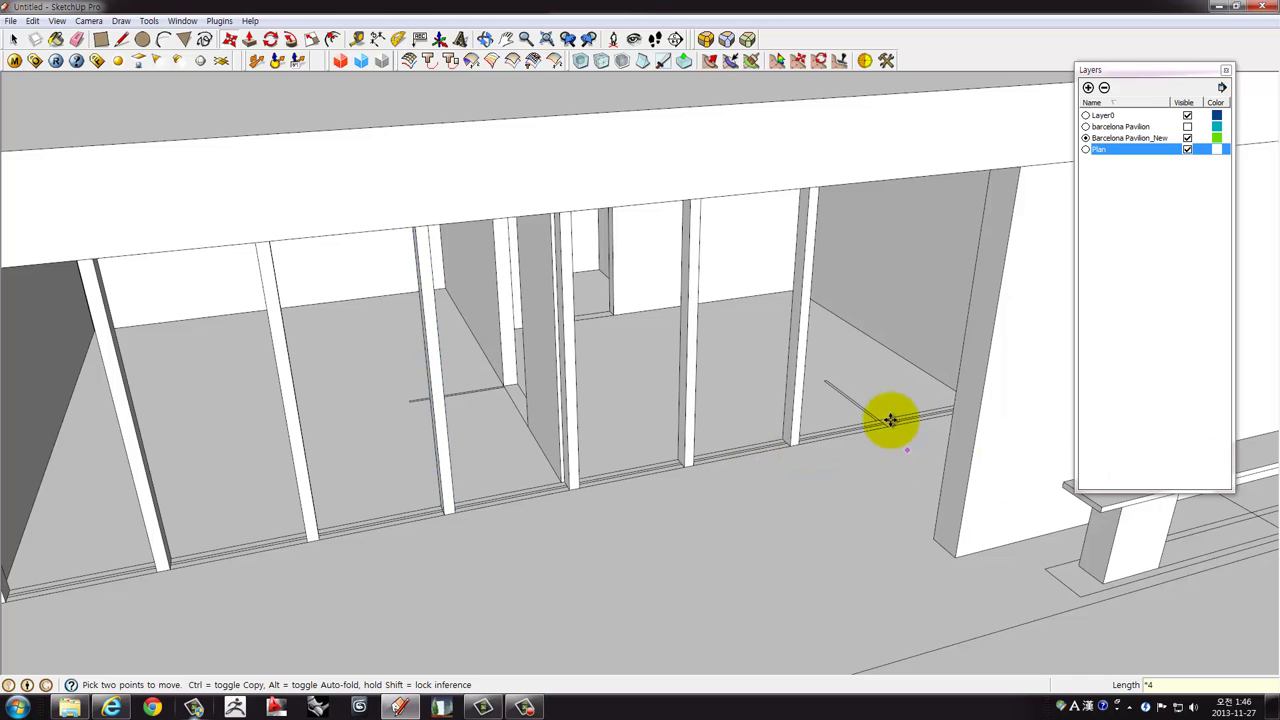
pyautogui.moveTo(885, 395)
pyautogui.mouseDown(button='middle')
pyautogui.moveTo(686, 394)
pyautogui.moveTo(726, 409)
pyautogui.mouseUp(button='middle')
pyautogui.press('space')
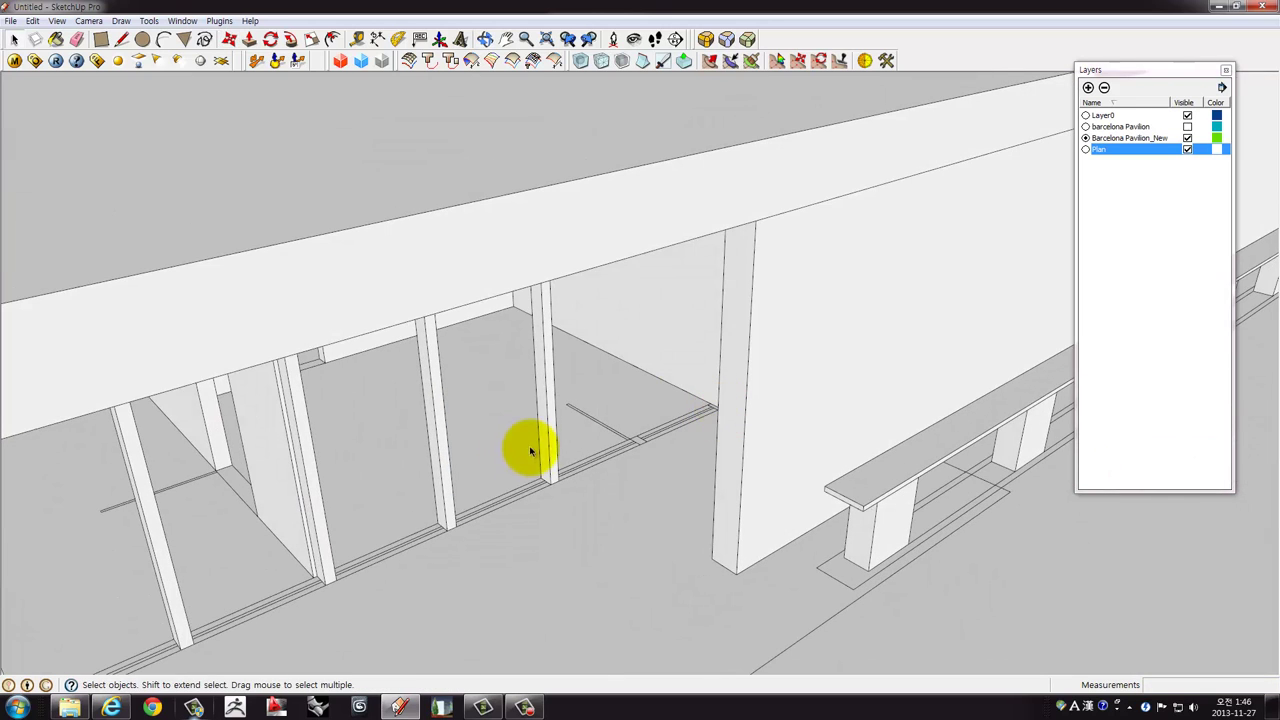
pyautogui.scroll(3, 546, 452)
pyautogui.moveTo(560, 460); pyautogui.dragTo(629, 471, button='middle')
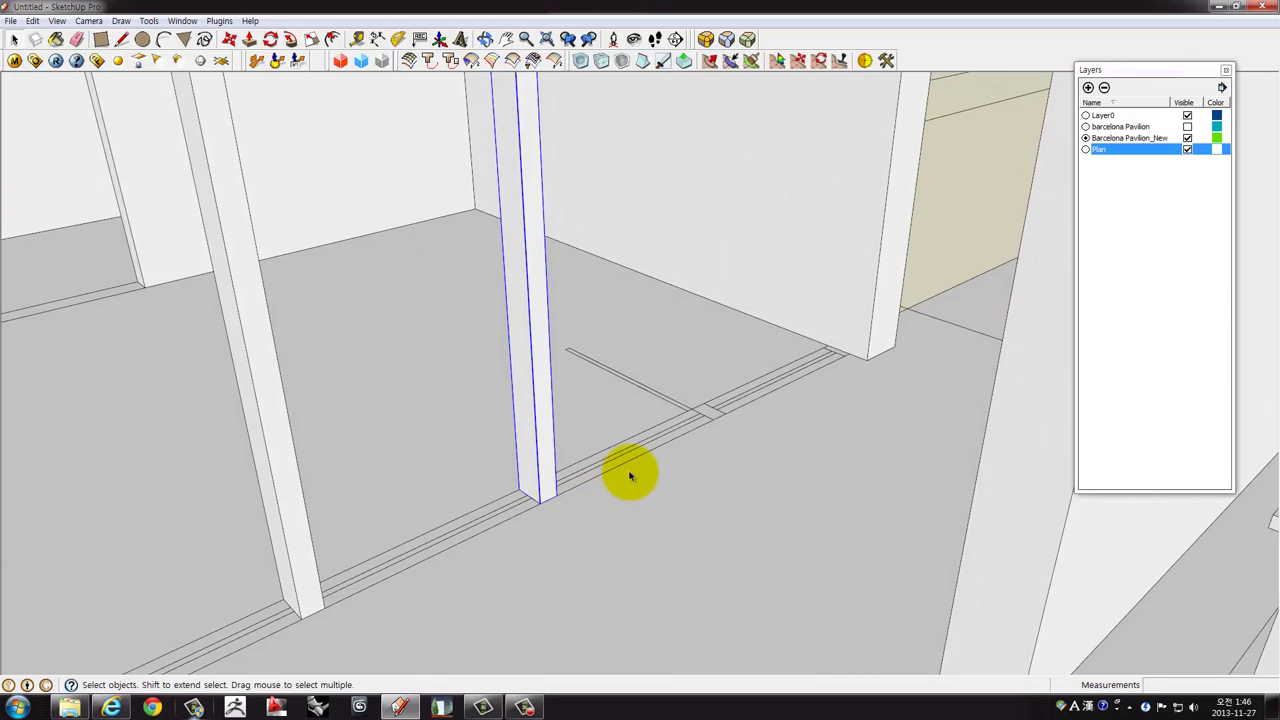
# Copy a post to the last position, 1035 mm along the track beside the column.
pyautogui.press('m')
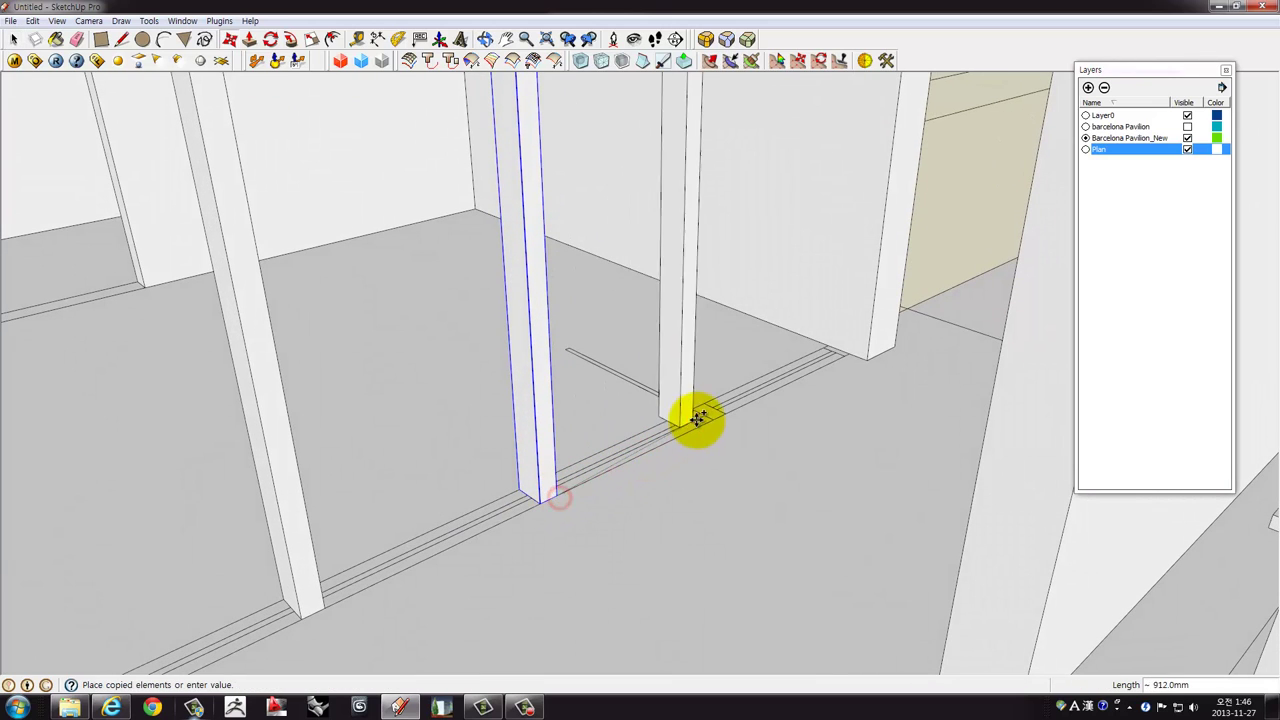
pyautogui.click(731, 411)
pyautogui.scroll(2, 731, 411)
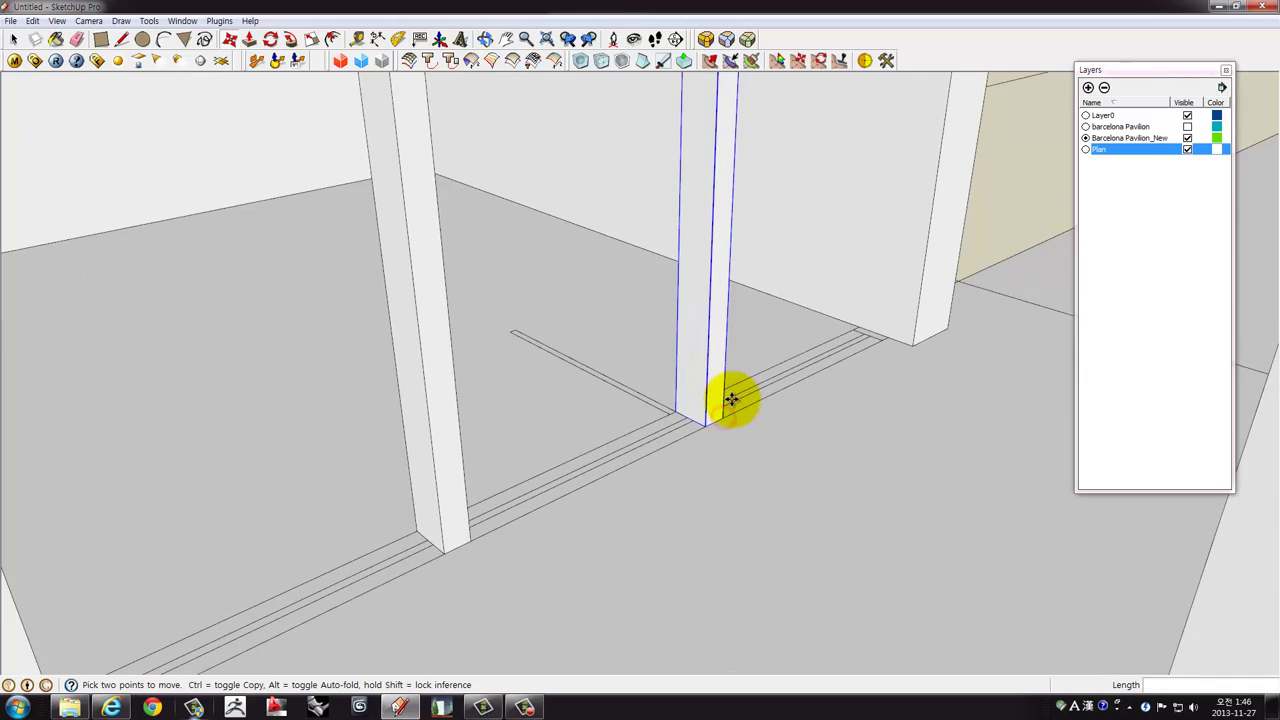
pyautogui.scroll(1, 728, 414)
pyautogui.click(747, 411)
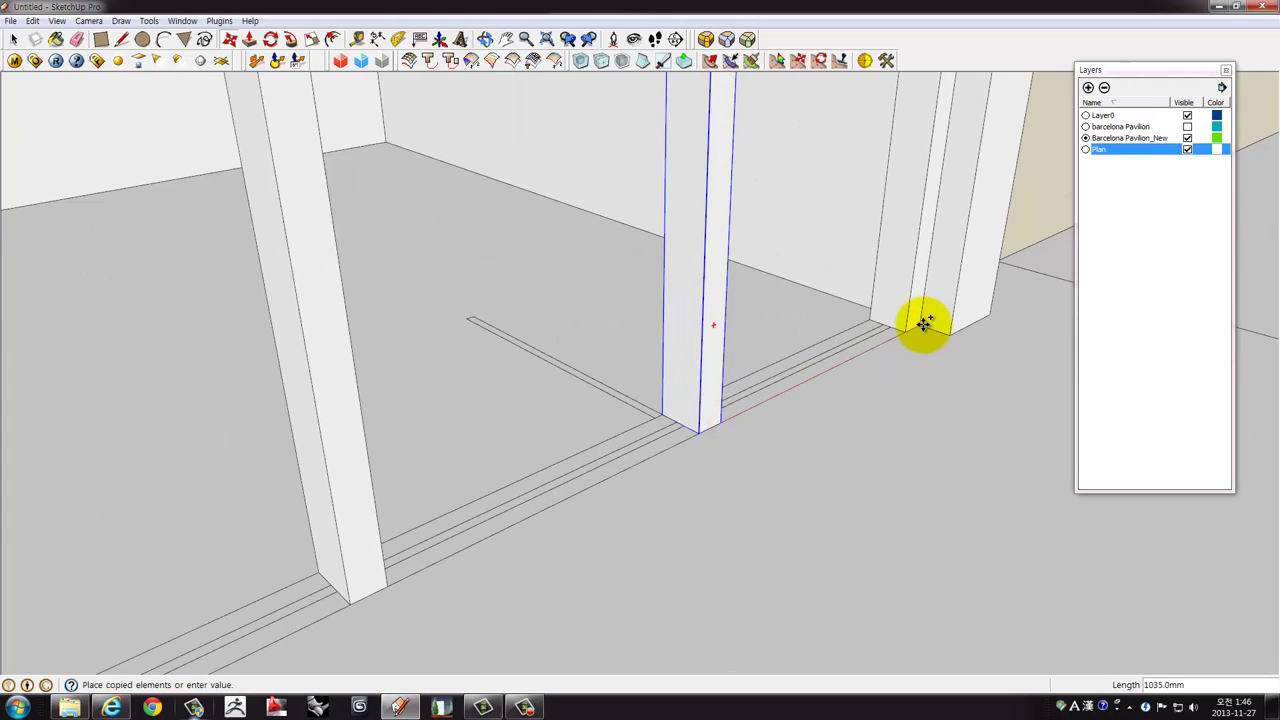
pyautogui.click(914, 318)
pyautogui.press('space')
# Push the last post's face in 45 mm to make it thinner.
pyautogui.click(900, 291)
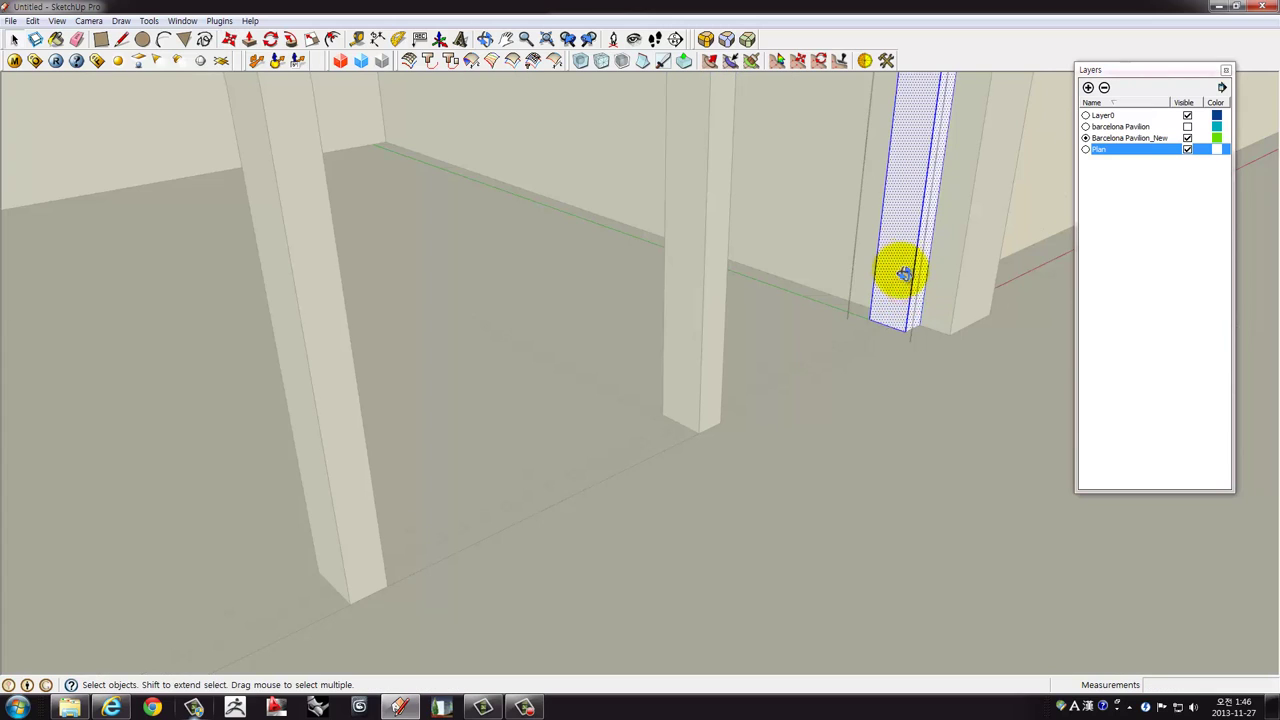
pyautogui.scroll(2, 904, 274)
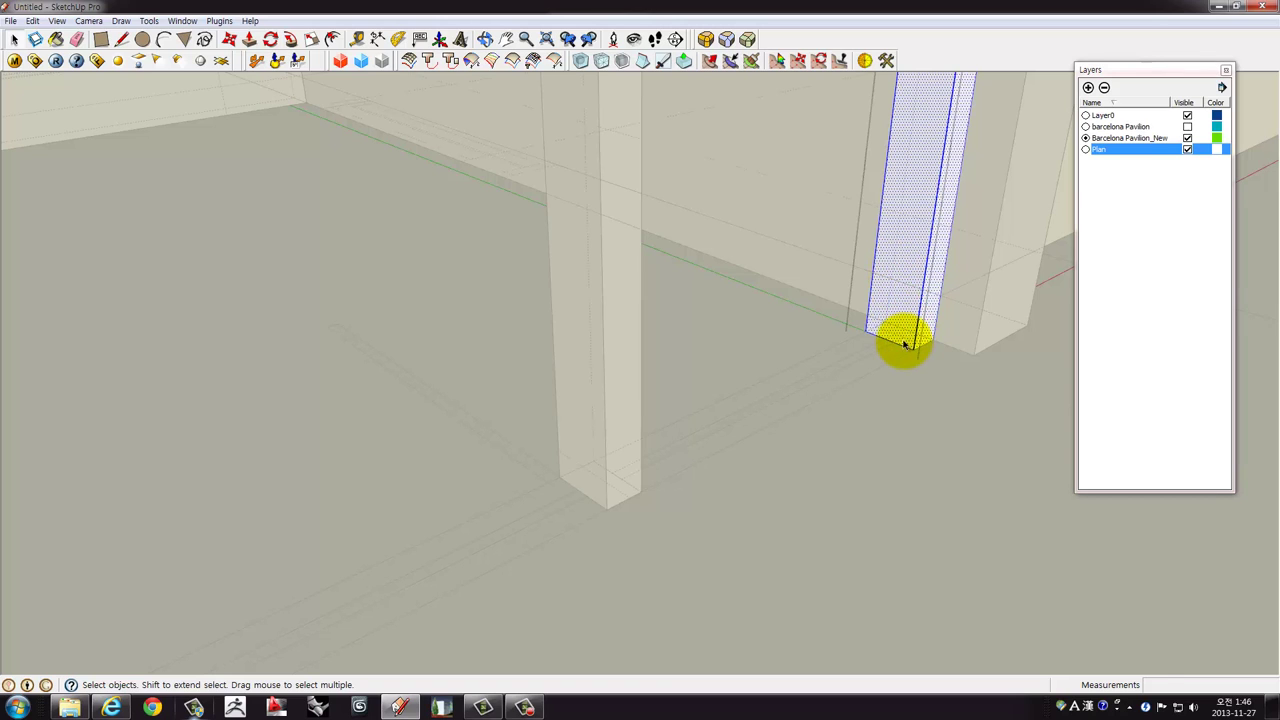
pyautogui.press('p')
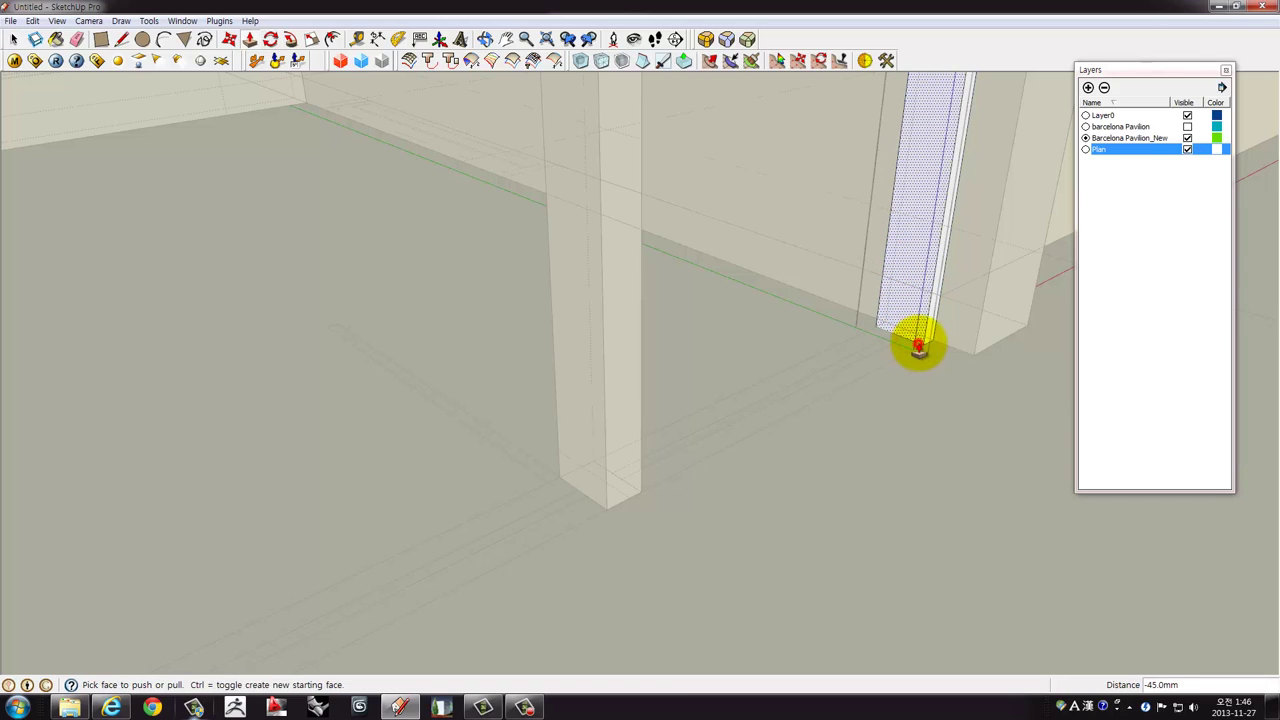
pyautogui.click(918, 346)
pyautogui.press('space')
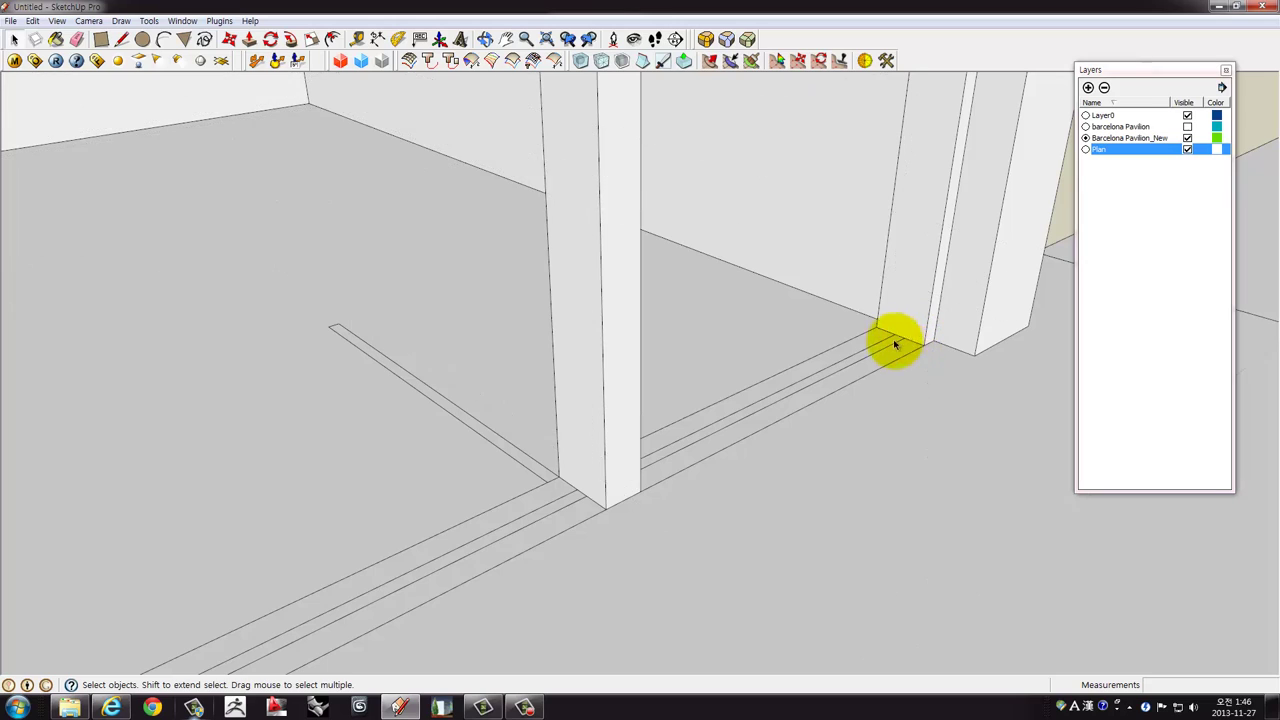
pyautogui.scroll(-2, 895, 345)
pyautogui.scroll(-2, 811, 360)
pyautogui.scroll(-3, 809, 371)
pyautogui.scroll(-1, 534, 486)
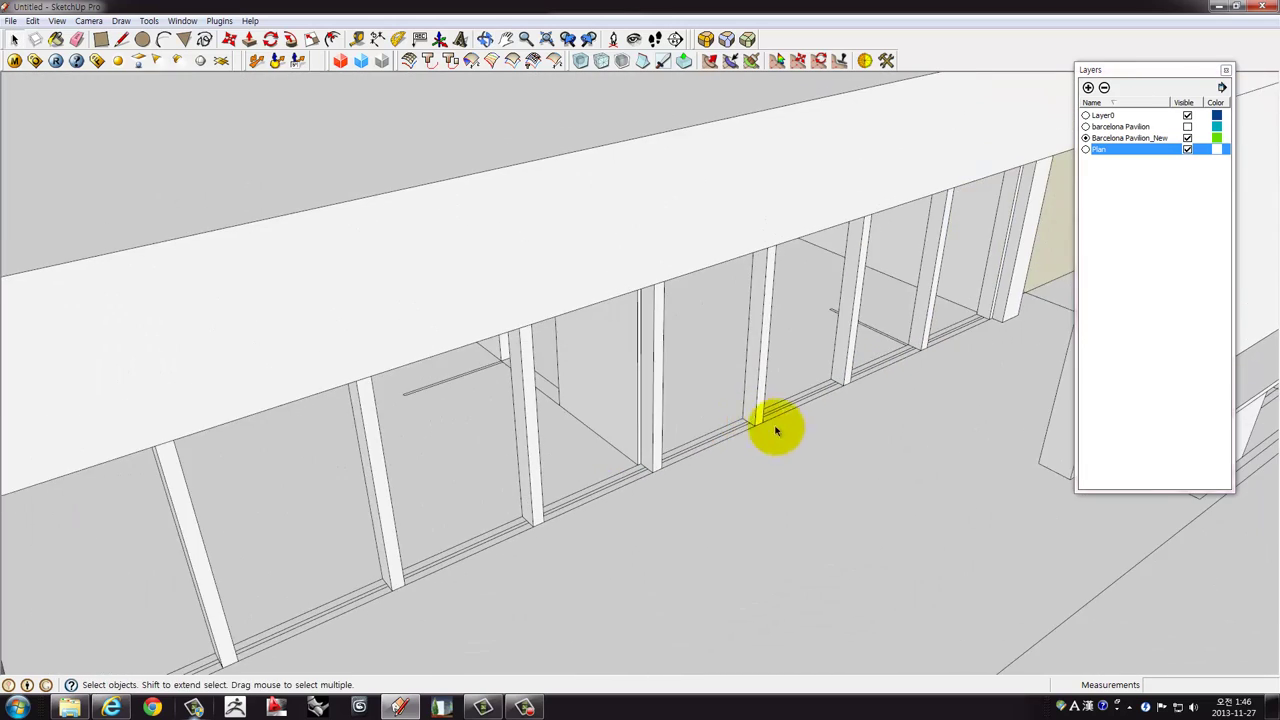
pyautogui.moveTo(775, 430)
pyautogui.mouseDown(button='middle')
pyautogui.moveTo(471, 434)
pyautogui.moveTo(614, 463)
pyautogui.moveTo(378, 366)
pyautogui.mouseUp(button='middle')
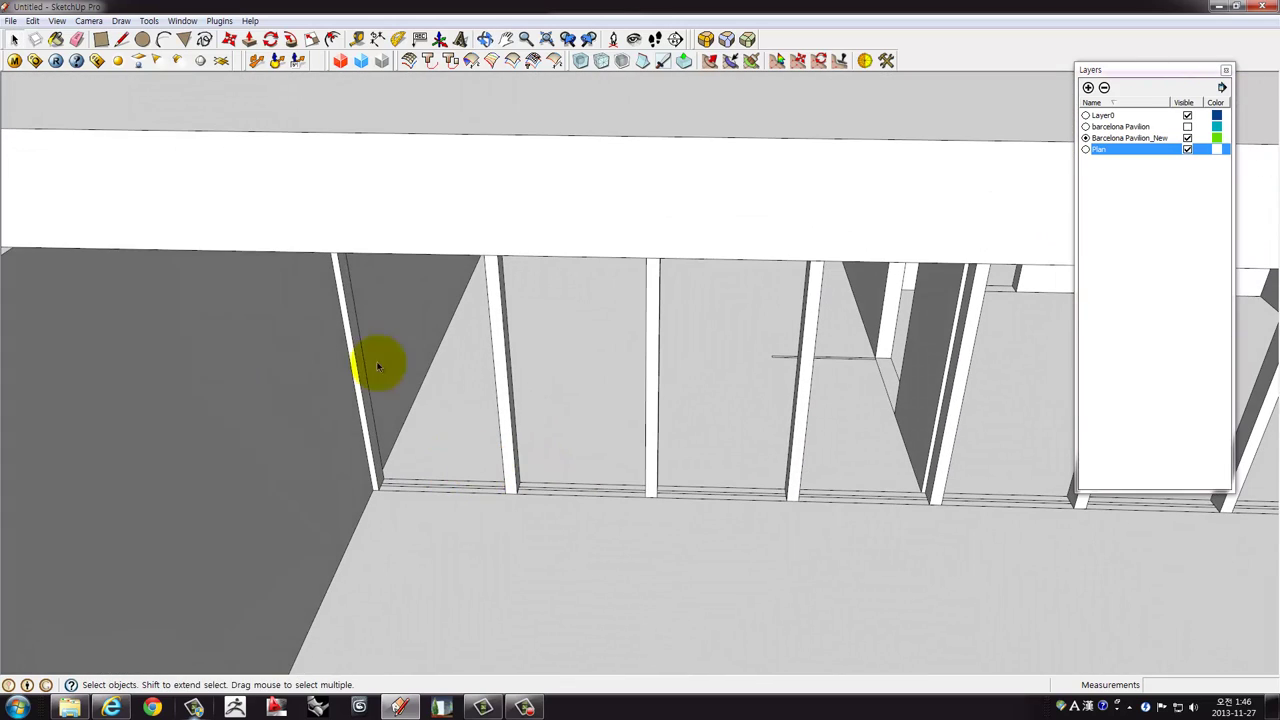
# Draw a 990 × 150 mm rectangle on the floor track between the first two posts.
pyautogui.click(101, 40)
pyautogui.scroll(2, 394, 443)
pyautogui.scroll(2, 420, 457)
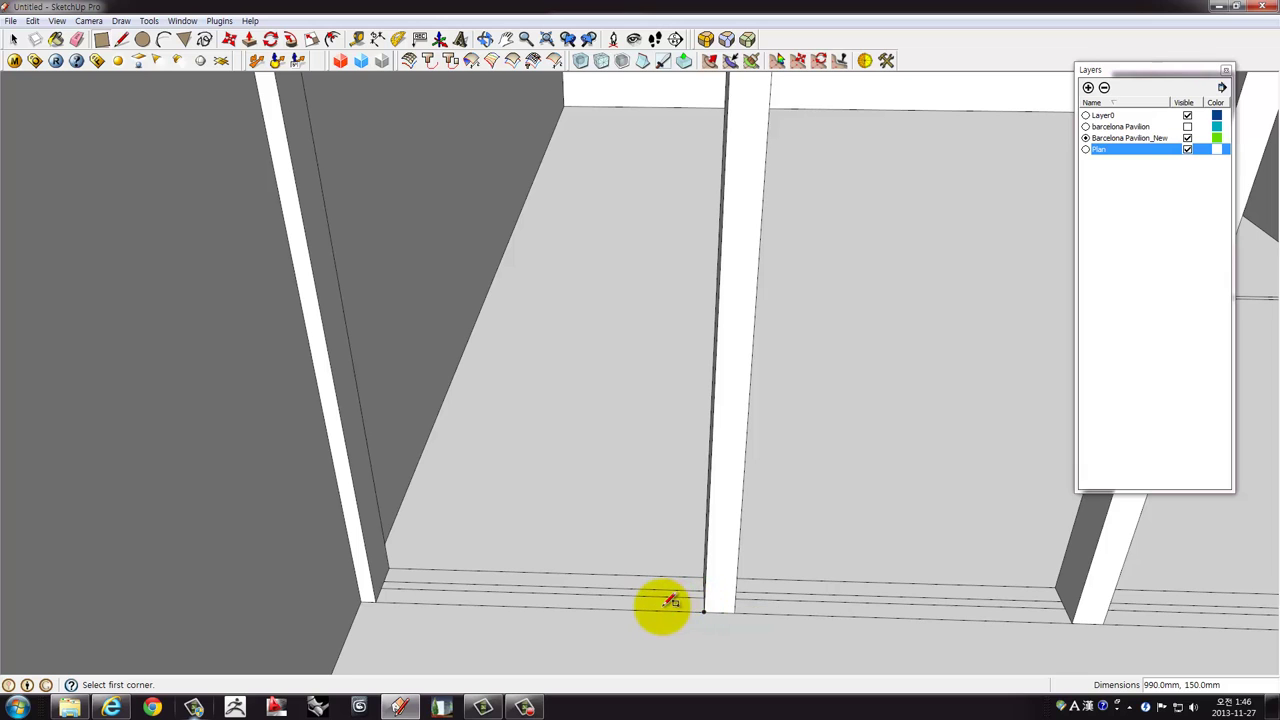
# Push/pull the rectangle 90 mm into the bottom rail block.
pyautogui.press('p')
pyautogui.scroll(-2, 679, 610)
pyautogui.scroll(-2, 691, 580)
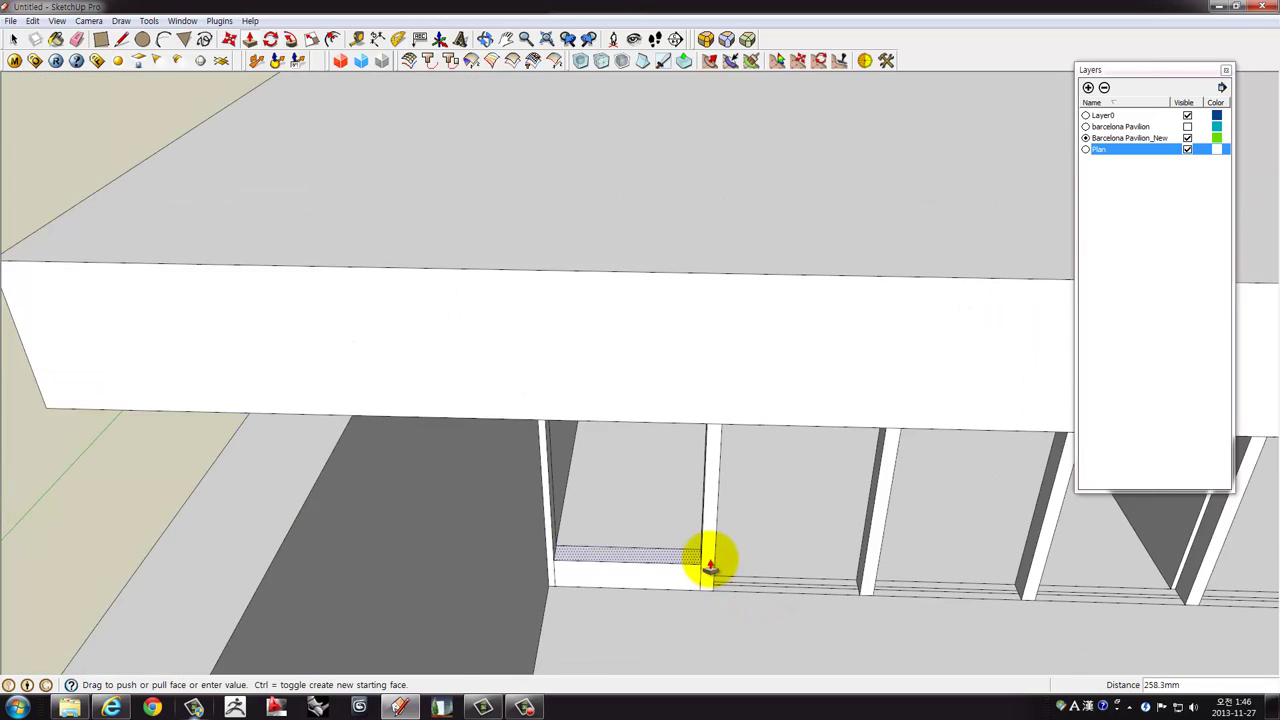
pyautogui.scroll(-2, 706, 557)
pyautogui.scroll(-2, 706, 557)
pyautogui.moveTo(716, 545)
pyautogui.mouseDown(button='middle')
pyautogui.moveTo(528, 549)
pyautogui.moveTo(903, 477)
pyautogui.moveTo(929, 306)
pyautogui.mouseUp(button='middle')
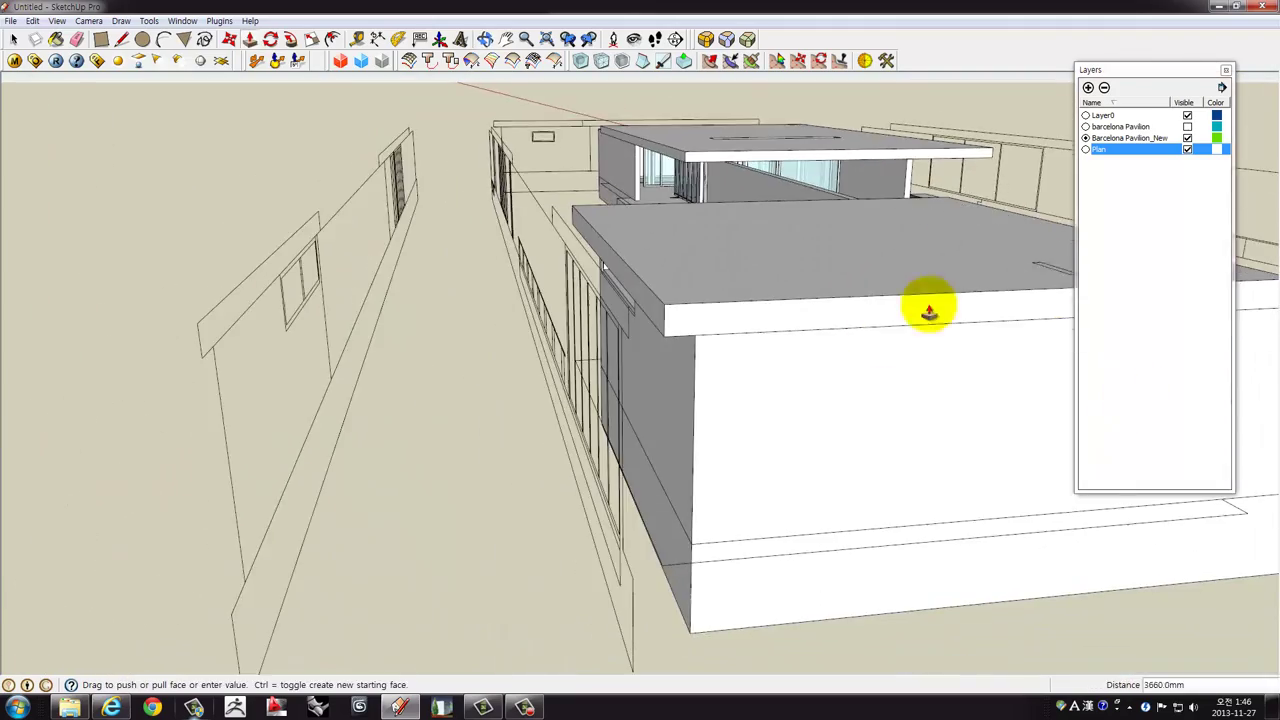
pyautogui.scroll(2, 994, 429)
pyautogui.scroll(2, 835, 518)
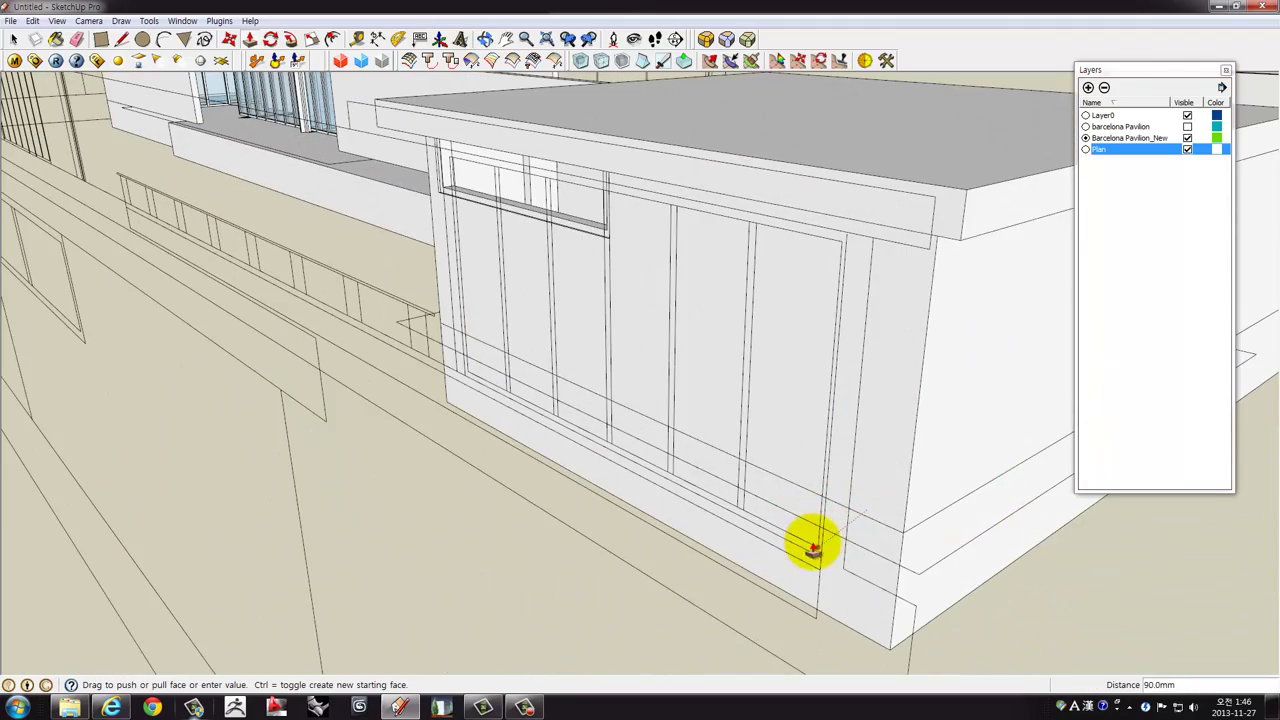
pyautogui.click(813, 545)
pyautogui.press('space')
pyautogui.scroll(-2, 903, 625)
pyautogui.scroll(-3, 910, 610)
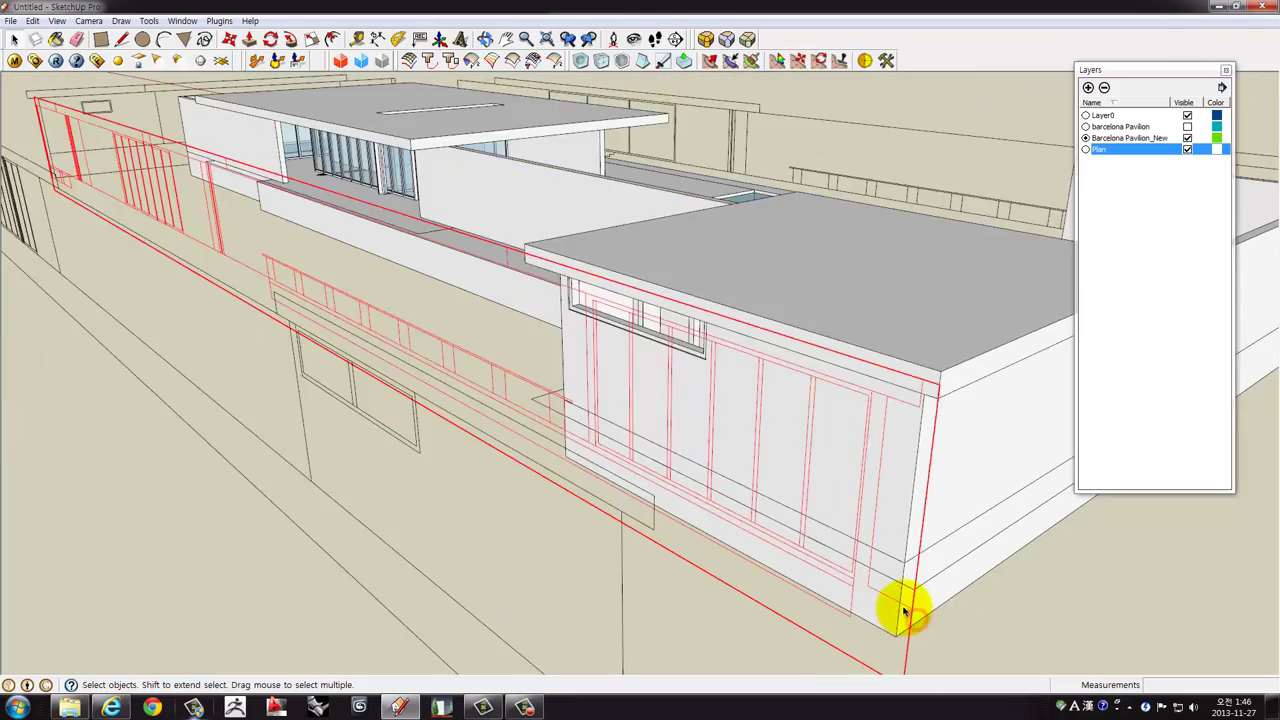
pyautogui.moveTo(900, 606)
pyautogui.mouseDown(button='middle')
pyautogui.moveTo(957, 557)
pyautogui.moveTo(397, 563)
pyautogui.moveTo(514, 537)
pyautogui.moveTo(669, 534)
pyautogui.mouseUp(button='middle')
pyautogui.scroll(3, 397, 563)
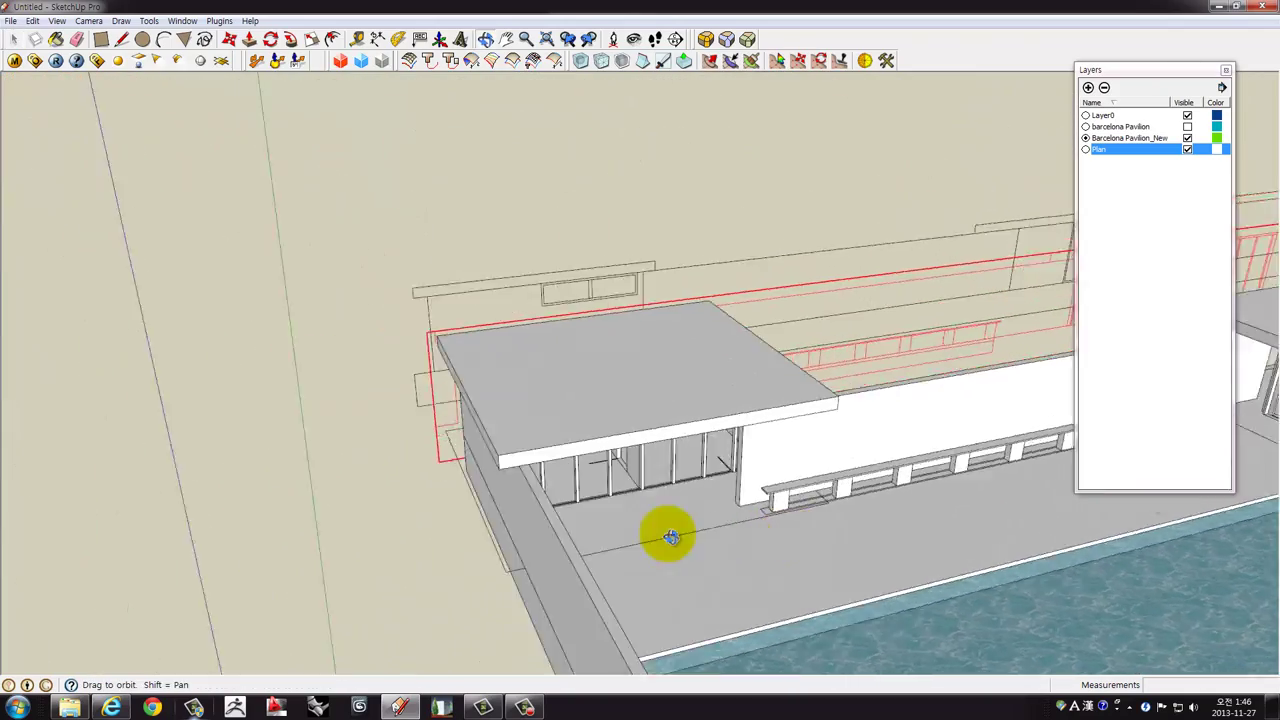
pyautogui.scroll(3, 477, 451)
pyautogui.scroll(3, 481, 470)
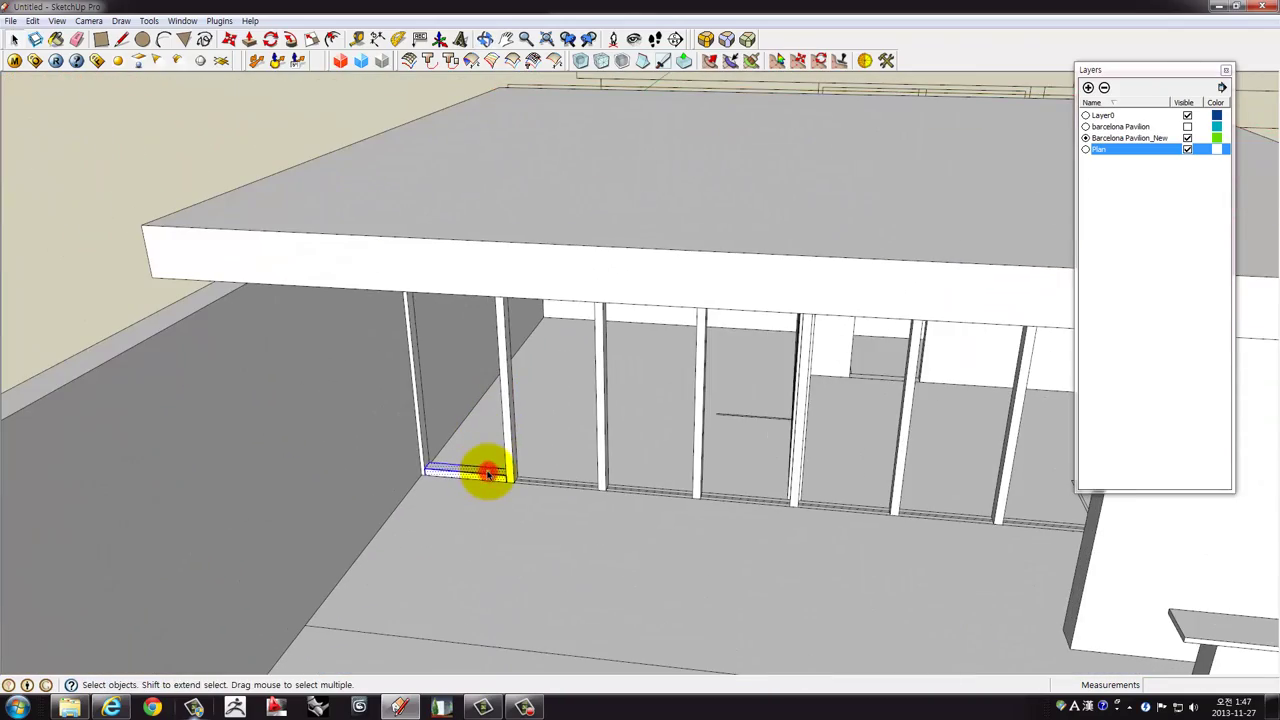
# Group the bottom rail and copy it upward as a matching top rail.
pyautogui.rightClick(489, 473)
pyautogui.click(537, 367)
pyautogui.scroll(2, 594, 514)
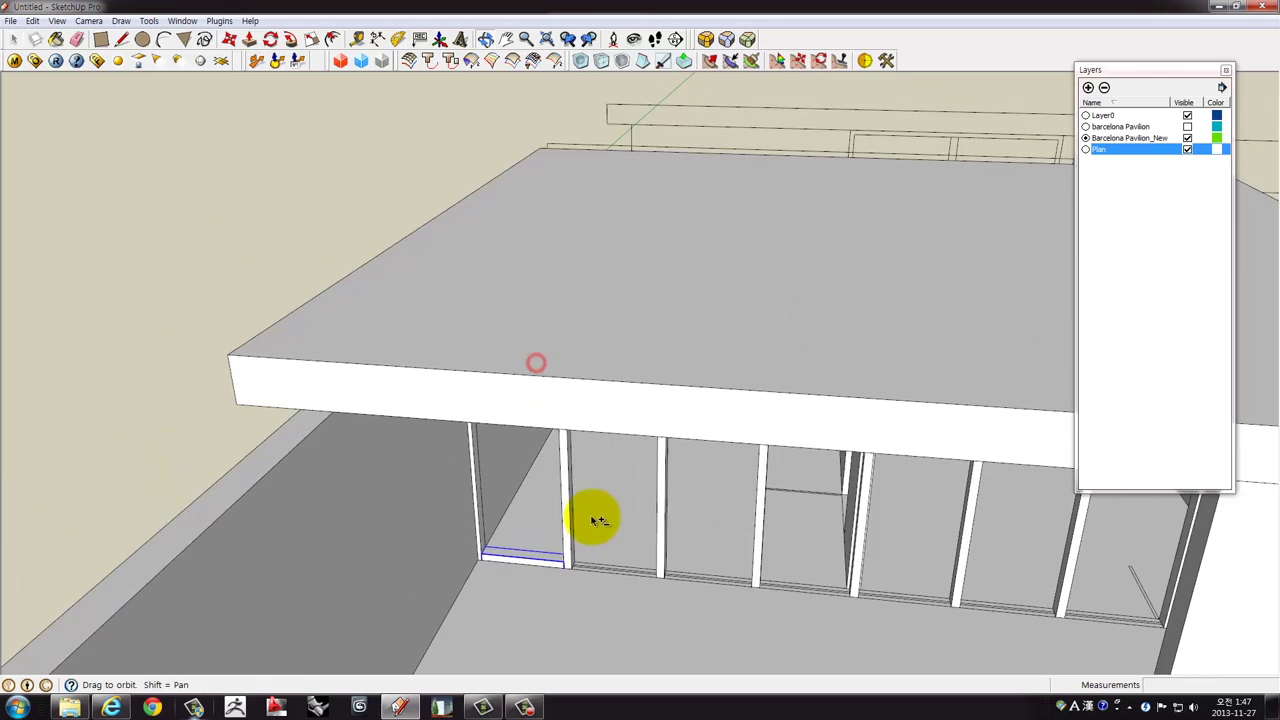
pyautogui.moveTo(594, 514)
pyautogui.mouseDown(button='middle')
pyautogui.moveTo(571, 571)
pyautogui.moveTo(594, 570)
pyautogui.mouseUp(button='middle')
pyautogui.scroll(3, 574, 471)
pyautogui.scroll(2, 572, 541)
pyautogui.press('ctrl')
pyautogui.click(571, 597)
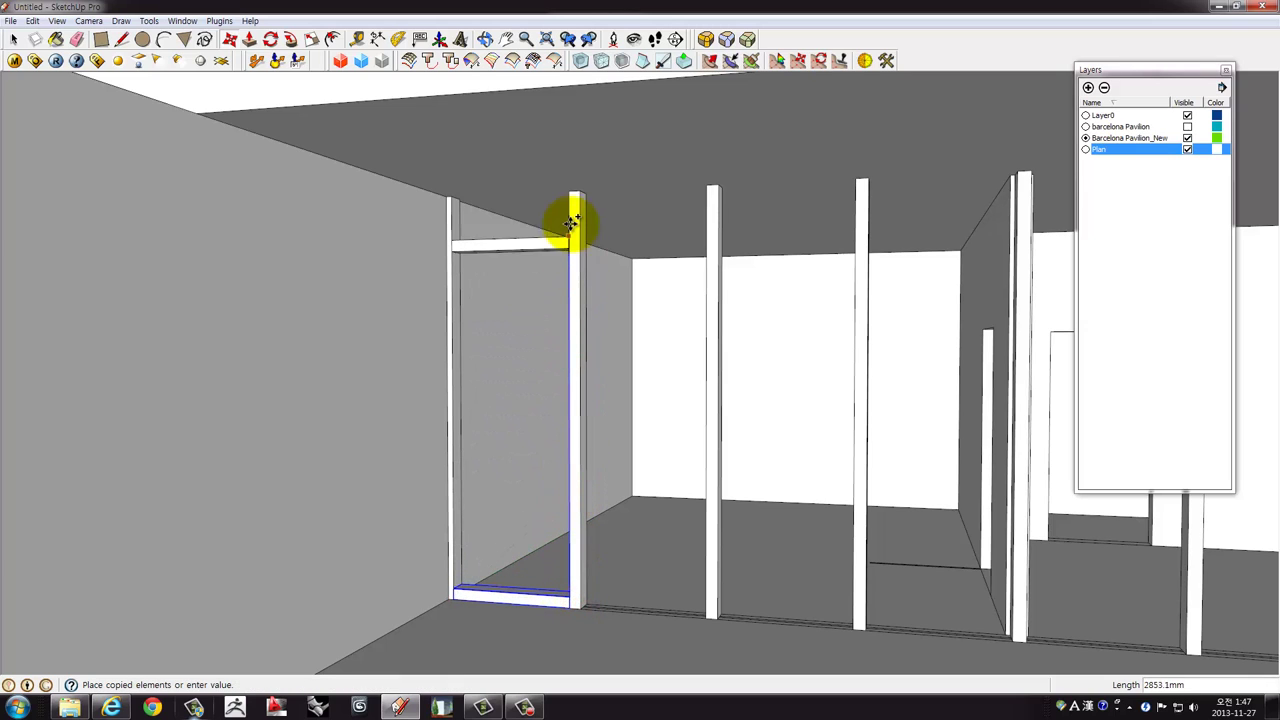
# Copy both rails to the next bay and array them seven times at 1080 mm.
pyautogui.press('space')
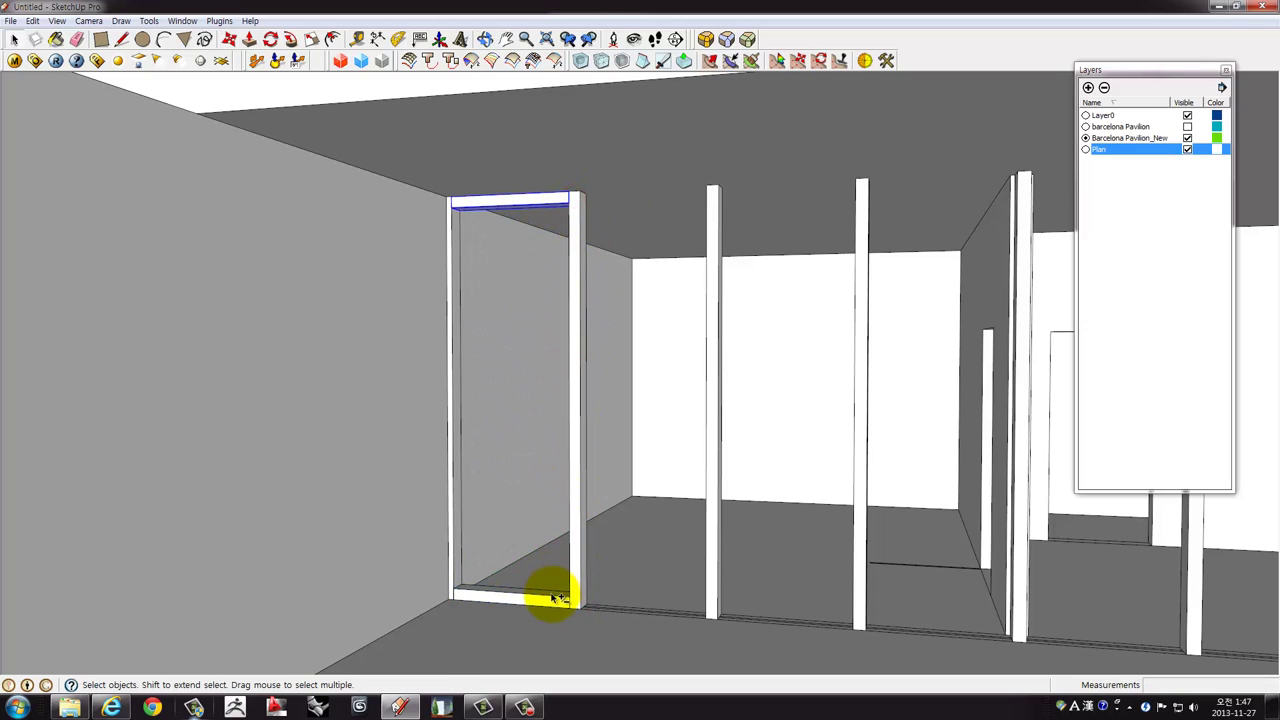
pyautogui.keyDown('shift'); pyautogui.click(551, 592); pyautogui.keyUp('shift')
pyautogui.moveTo(551, 591)
pyautogui.mouseDown(button='middle')
pyautogui.moveTo(597, 608)
pyautogui.moveTo(591, 625)
pyautogui.mouseUp(button='middle')
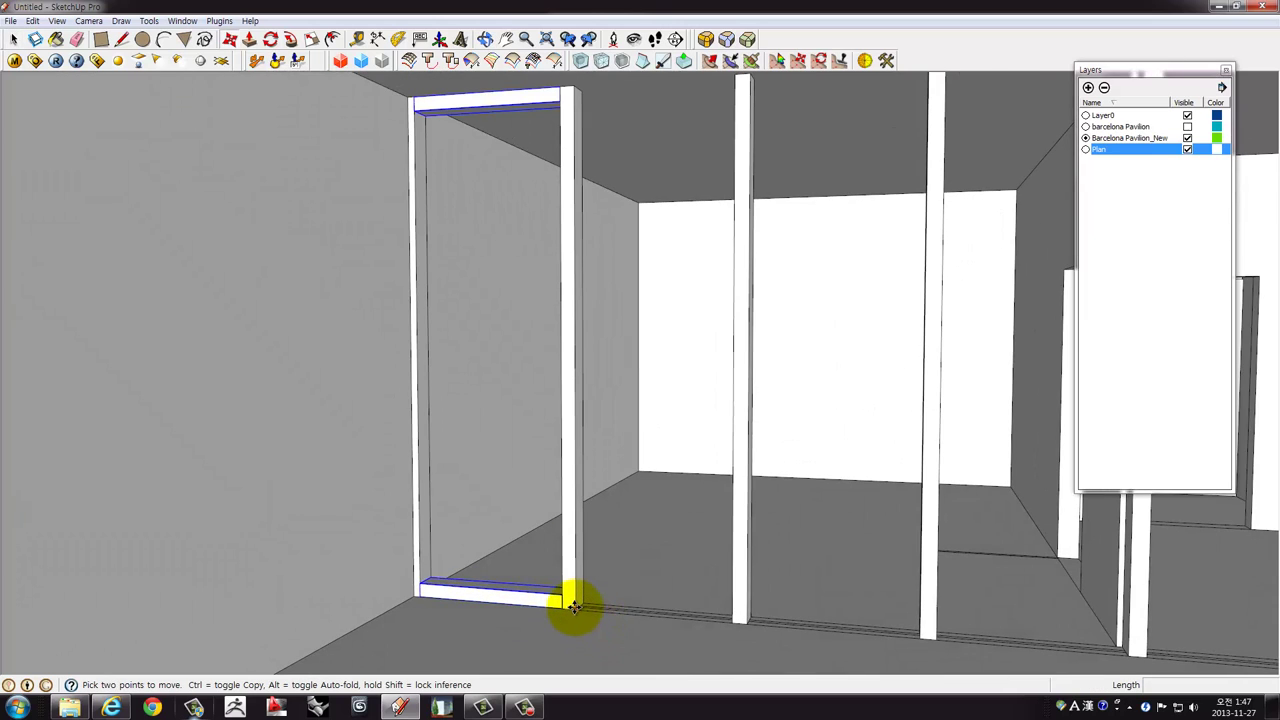
pyautogui.press('ctrl')
pyautogui.click(572, 606)
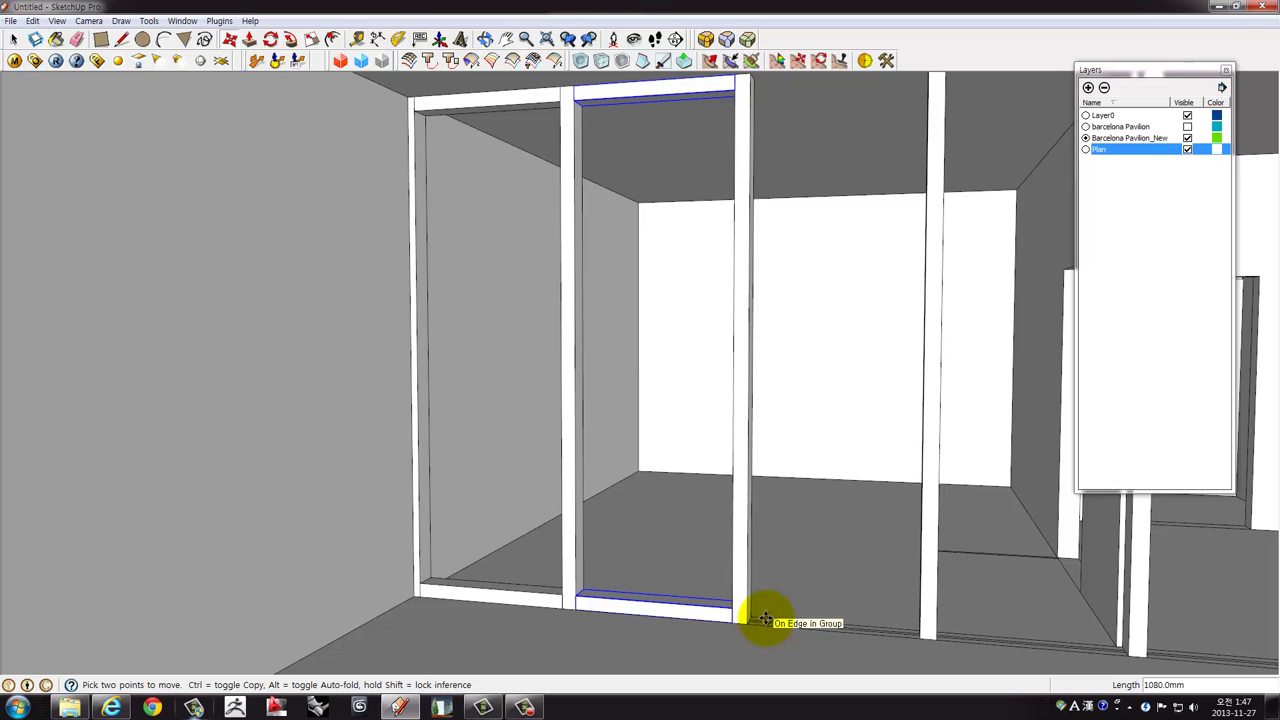
pyautogui.write('*7')
pyautogui.press('Return')
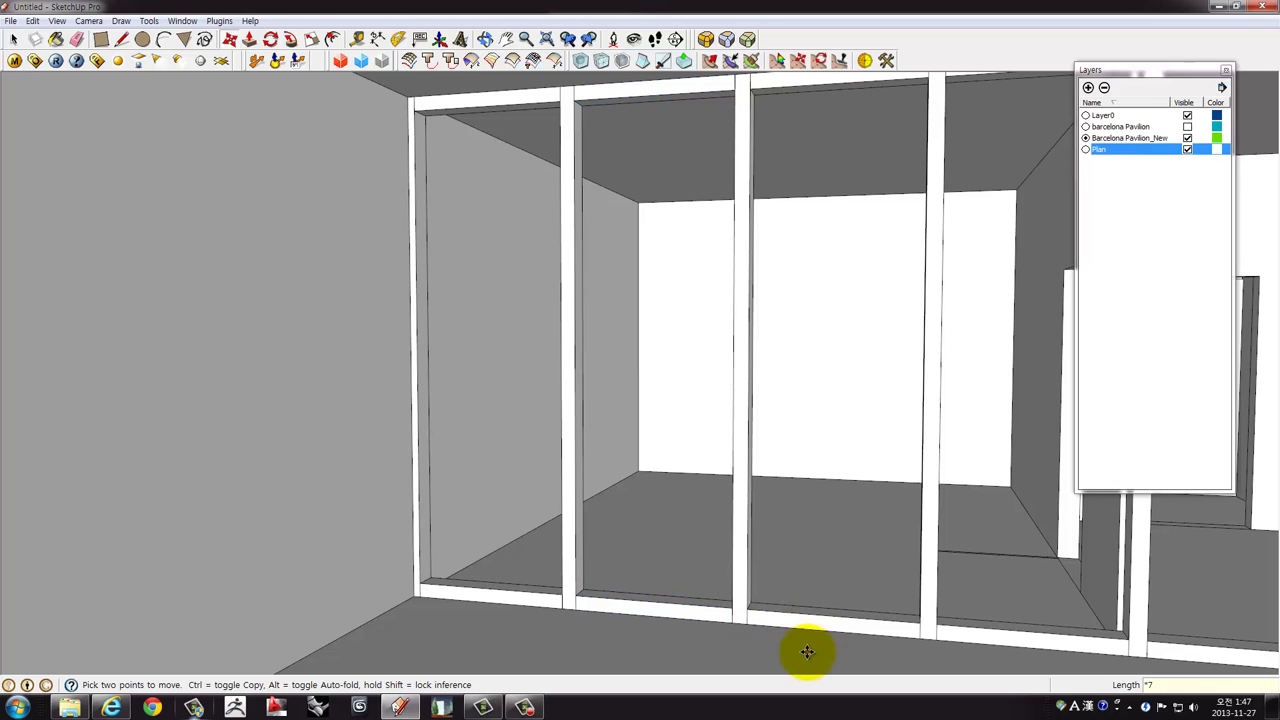
pyautogui.moveTo(816, 289); pyautogui.dragTo(849, 323, button='middle')
pyautogui.scroll(-3, 849, 323)
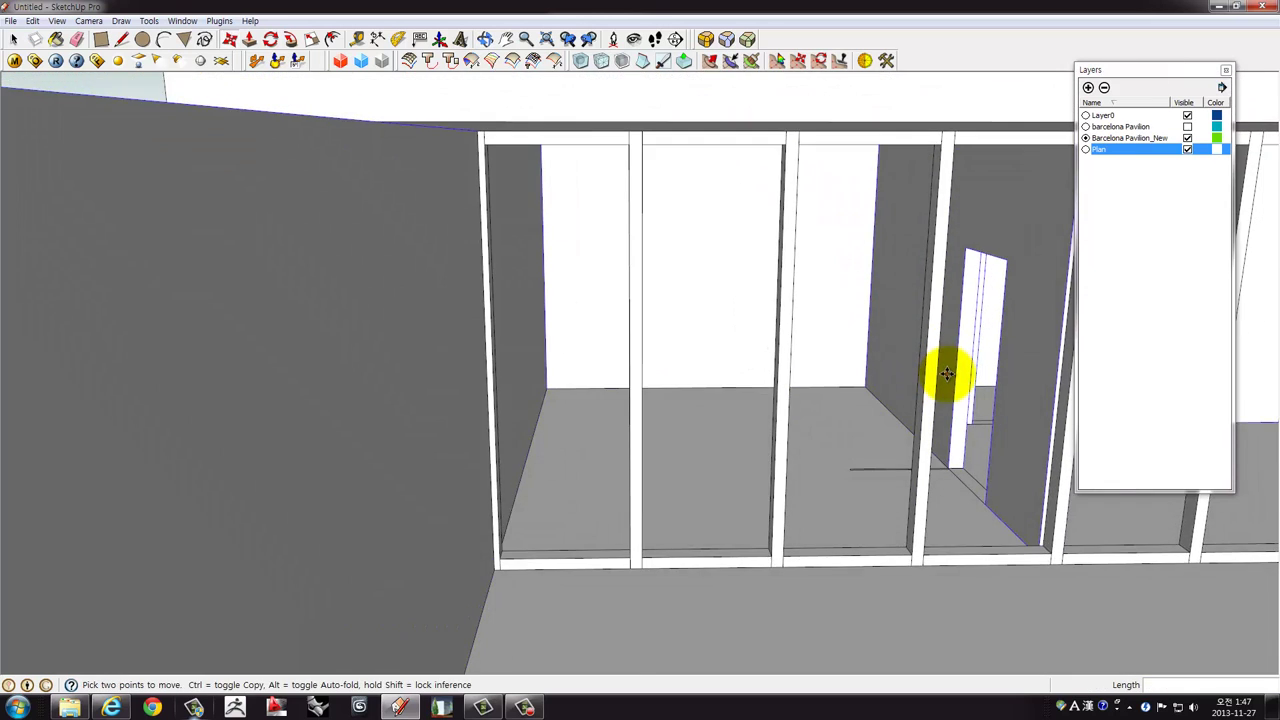
pyautogui.moveTo(943, 366)
pyautogui.mouseDown(button='middle')
pyautogui.moveTo(668, 421)
pyautogui.moveTo(871, 451)
pyautogui.moveTo(857, 474)
pyautogui.moveTo(486, 457)
pyautogui.moveTo(344, 471)
pyautogui.moveTo(523, 417)
pyautogui.moveTo(700, 446)
pyautogui.moveTo(977, 400)
pyautogui.moveTo(843, 401)
pyautogui.moveTo(900, 343)
pyautogui.mouseUp(button='middle')
pyautogui.scroll(-3, 871, 451)
pyautogui.scroll(2, 943, 317)
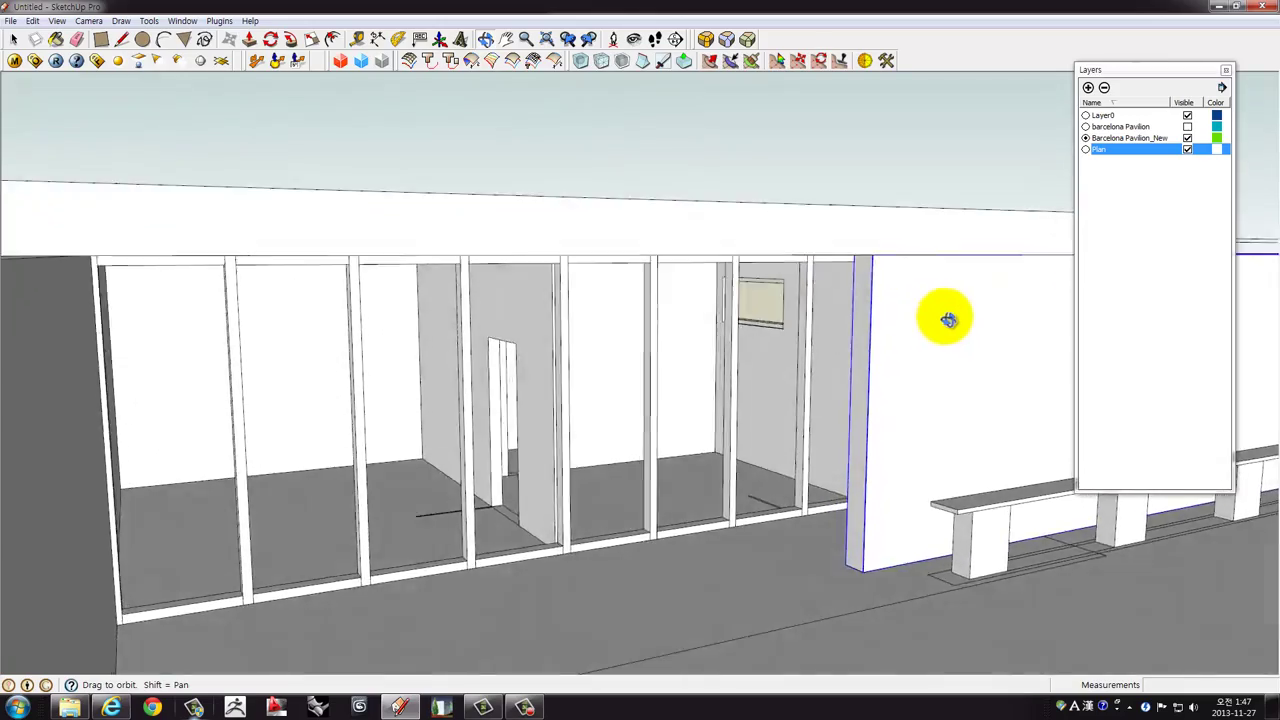
pyautogui.scroll(5, 914, 329)
pyautogui.scroll(-8, 896, 328)
pyautogui.moveTo(794, 363)
pyautogui.mouseDown(button='middle')
pyautogui.moveTo(592, 511)
pyautogui.moveTo(677, 437)
pyautogui.moveTo(395, 497)
pyautogui.moveTo(243, 457)
pyautogui.moveTo(630, 415)
pyautogui.moveTo(414, 414)
pyautogui.moveTo(886, 457)
pyautogui.moveTo(629, 471)
pyautogui.moveTo(586, 437)
pyautogui.moveTo(600, 346)
pyautogui.moveTo(463, 340)
pyautogui.moveTo(386, 369)
pyautogui.moveTo(380, 399)
pyautogui.moveTo(503, 389)
pyautogui.moveTo(669, 331)
pyautogui.moveTo(723, 334)
pyautogui.moveTo(786, 371)
pyautogui.moveTo(866, 391)
pyautogui.moveTo(574, 391)
pyautogui.moveTo(853, 428)
pyautogui.moveTo(634, 429)
pyautogui.moveTo(820, 417)
pyautogui.moveTo(931, 389)
pyautogui.moveTo(943, 418)
pyautogui.moveTo(889, 506)
pyautogui.moveTo(797, 471)
pyautogui.moveTo(749, 574)
pyautogui.moveTo(734, 466)
pyautogui.moveTo(763, 463)
pyautogui.moveTo(783, 567)
pyautogui.mouseUp(button='middle')
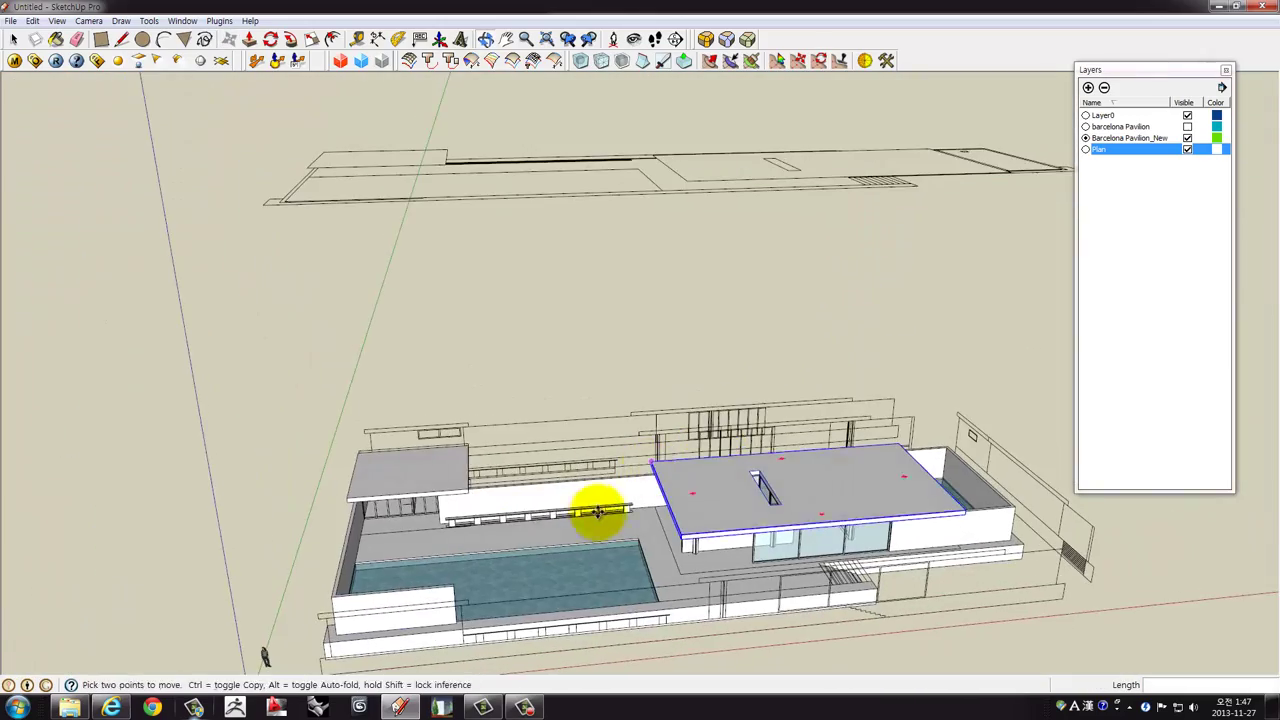
pyautogui.scroll(2, 636, 484)
pyautogui.scroll(2, 636, 484)
pyautogui.scroll(2, 660, 449)
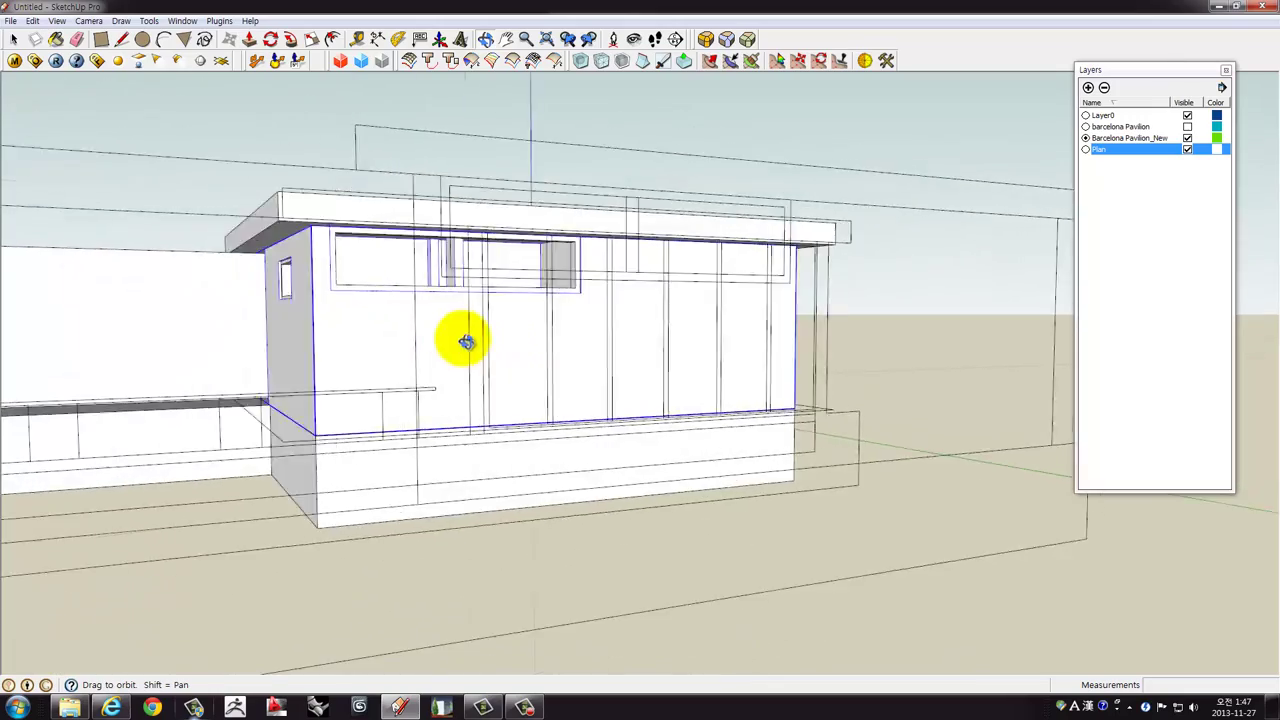
pyautogui.scroll(2, 797, 471)
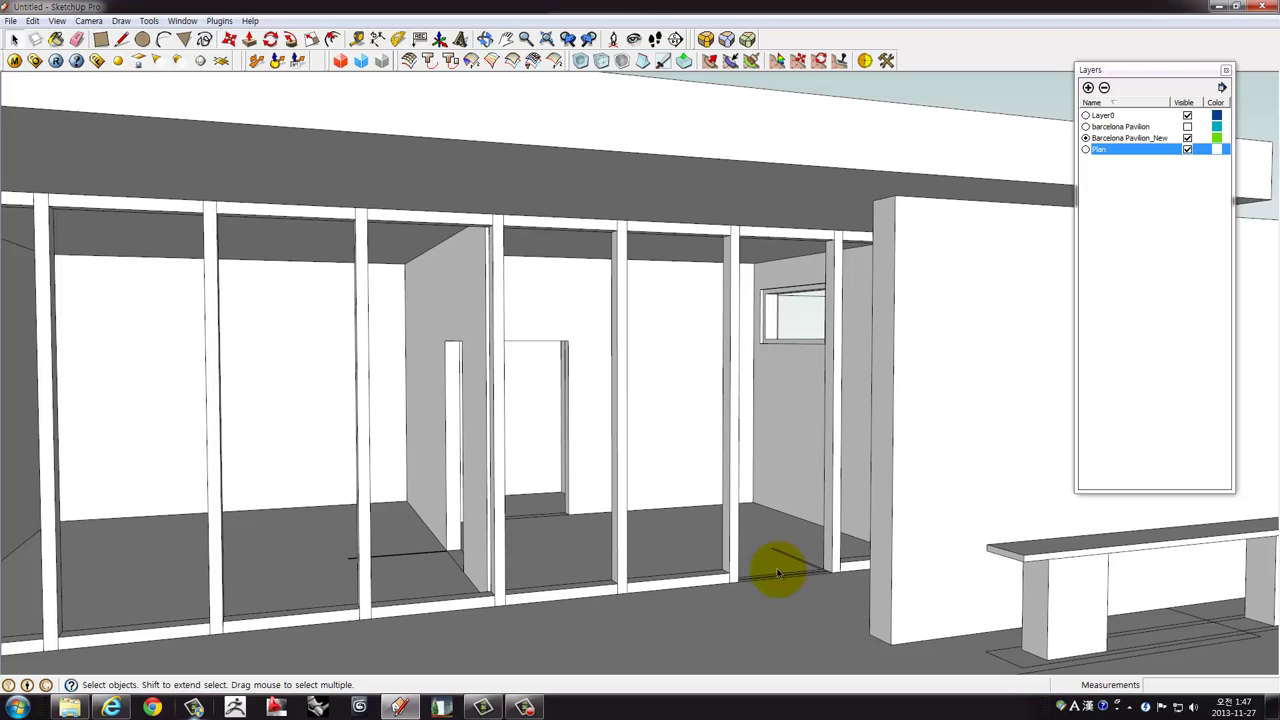
pyautogui.moveTo(776, 517)
pyautogui.mouseDown(button='middle')
pyautogui.moveTo(731, 477)
pyautogui.moveTo(597, 523)
pyautogui.moveTo(523, 531)
pyautogui.moveTo(786, 523)
pyautogui.moveTo(800, 543)
pyautogui.moveTo(737, 551)
pyautogui.mouseUp(button='middle')
pyautogui.scroll(2, 490, 545)
pyautogui.moveTo(490, 545)
pyautogui.mouseDown(button='middle')
pyautogui.moveTo(391, 506)
pyautogui.moveTo(640, 491)
pyautogui.mouseUp(button='middle')
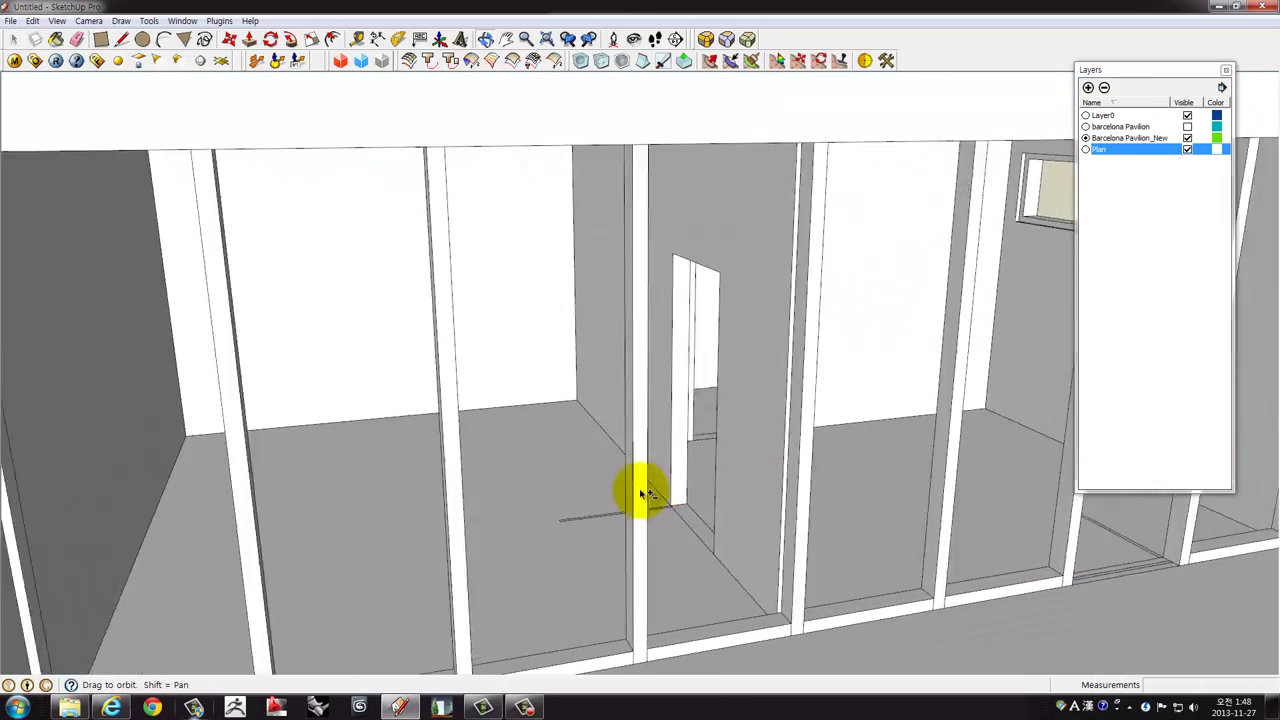
pyautogui.scroll(-3, 660, 493)
pyautogui.moveTo(718, 481)
pyautogui.mouseDown(button='middle')
pyautogui.moveTo(903, 466)
pyautogui.moveTo(903, 491)
pyautogui.moveTo(843, 441)
pyautogui.mouseUp(button='middle')
pyautogui.scroll(-2, 903, 491)
pyautogui.scroll(-3, 443, 457)
pyautogui.moveTo(443, 457)
pyautogui.mouseDown(button='middle')
pyautogui.moveTo(680, 491)
pyautogui.moveTo(363, 491)
pyautogui.moveTo(520, 452)
pyautogui.moveTo(611, 463)
pyautogui.moveTo(815, 432)
pyautogui.moveTo(786, 466)
pyautogui.moveTo(800, 445)
pyautogui.mouseUp(button='middle')
pyautogui.scroll(2, 363, 491)
pyautogui.scroll(-3, 551, 449)
pyautogui.scroll(-2, 553, 451)
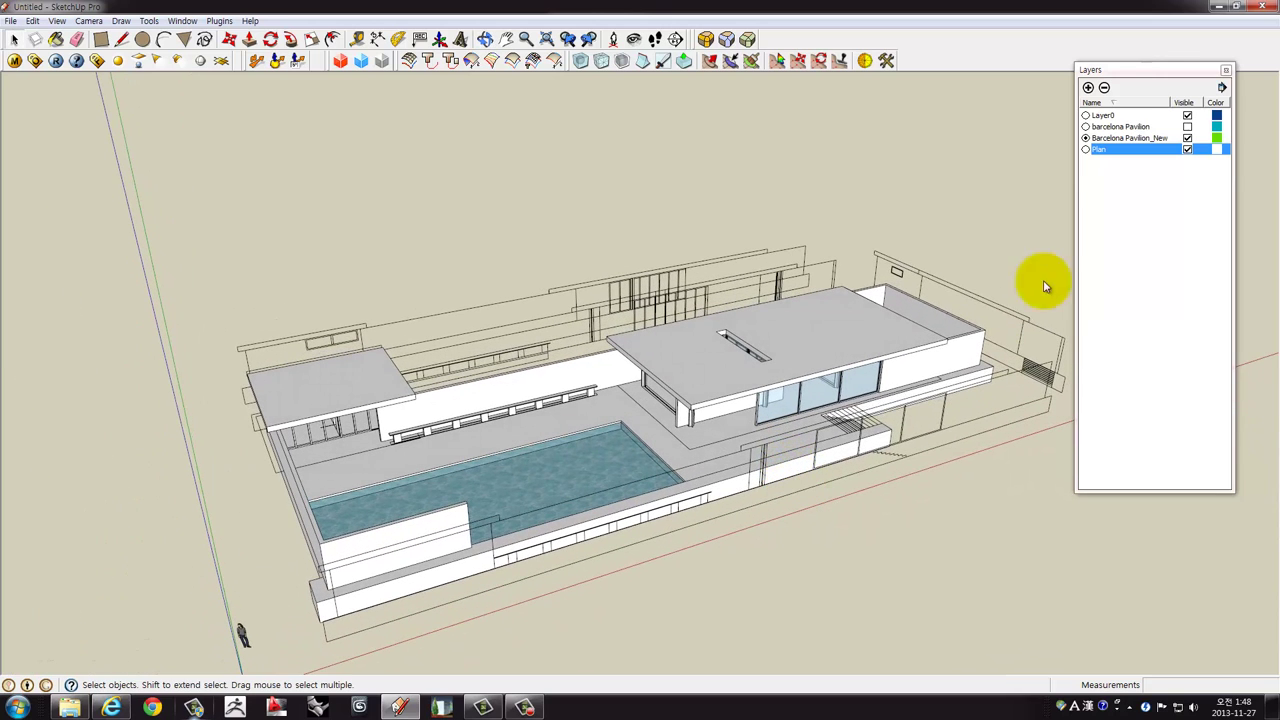